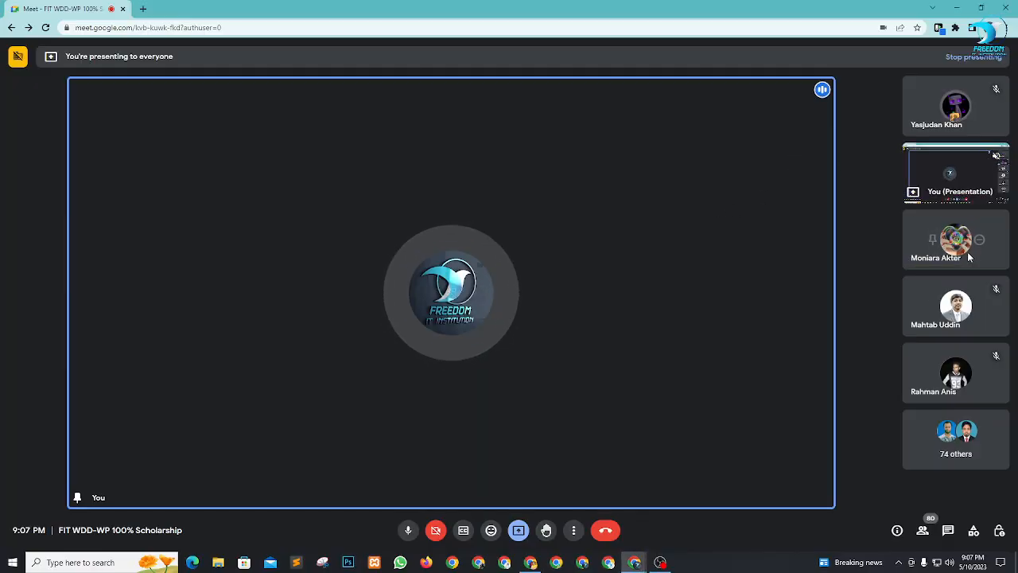
Step: Mute a participant for everyone in Meet, then load the pasted Fiverr profile address in Chrome
click(956, 239)
click(595, 316)
key(alt+Tab)
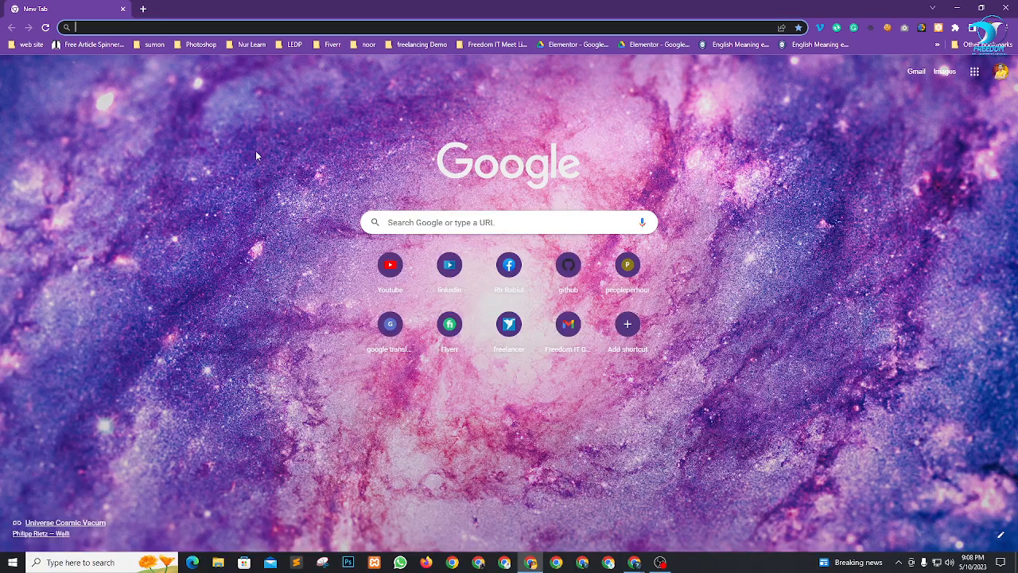
text(fiverr.com/bd_web_designer)
key(Return)
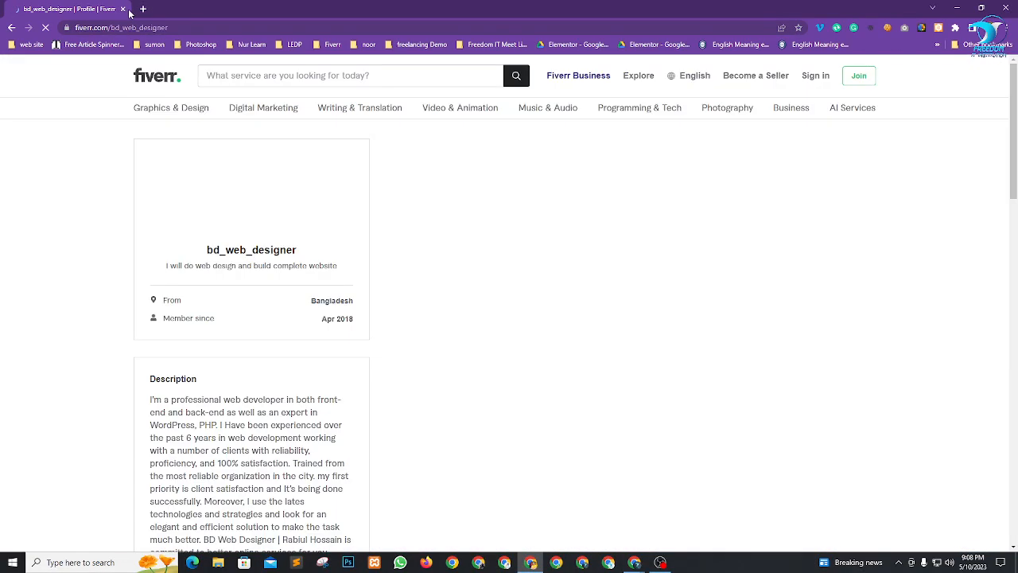
Step: Close the Fiverr profile and the extra Chrome windows, then open a fresh browser window
click(141, 10)
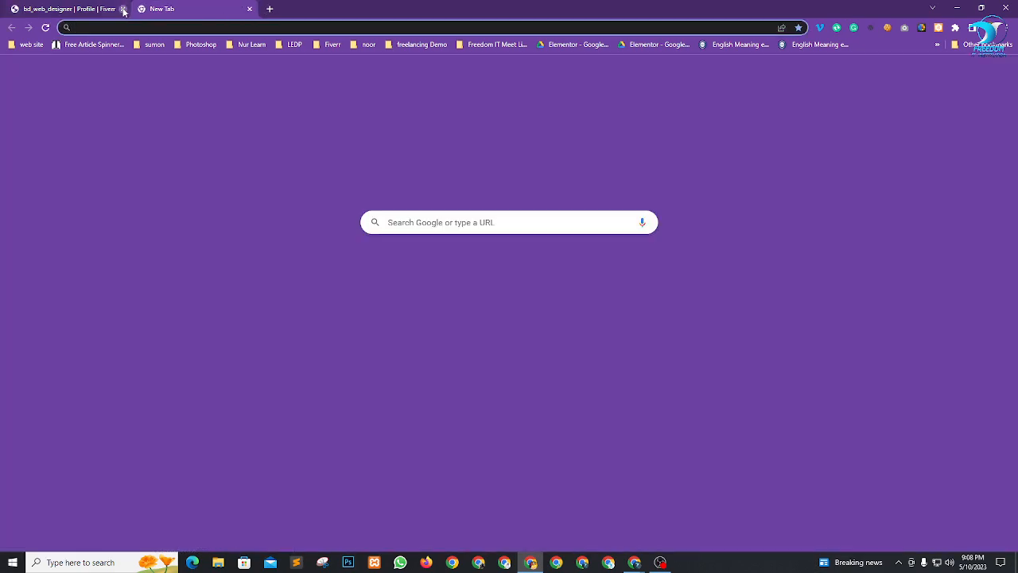
click(122, 9)
click(1011, 6)
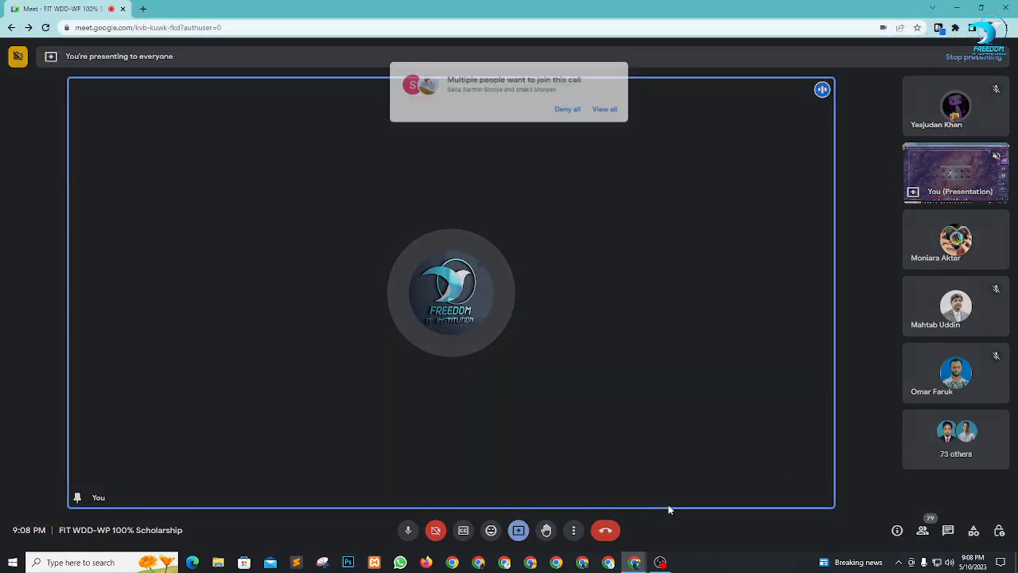
click(609, 562)
click(607, 560)
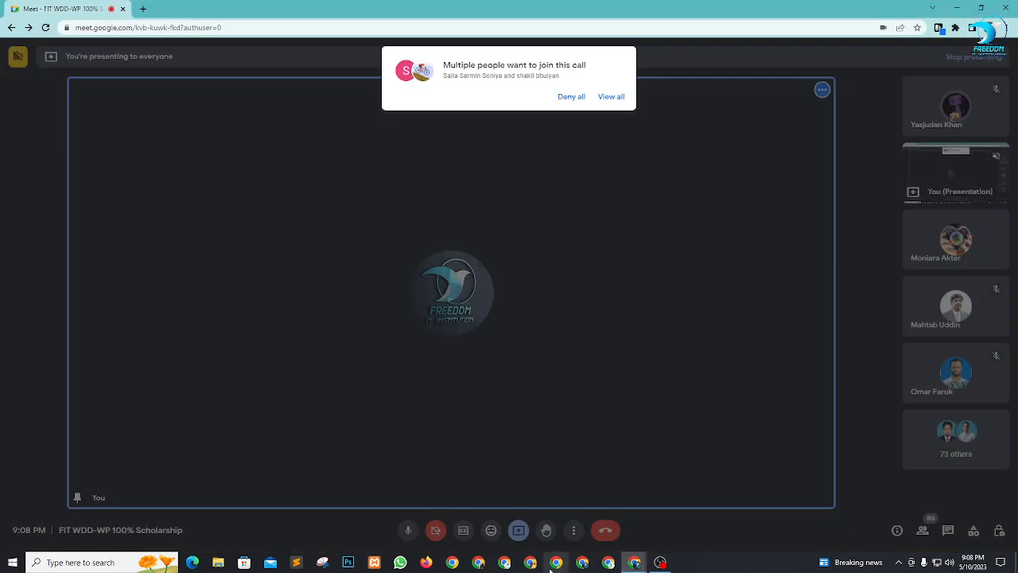
click(505, 562)
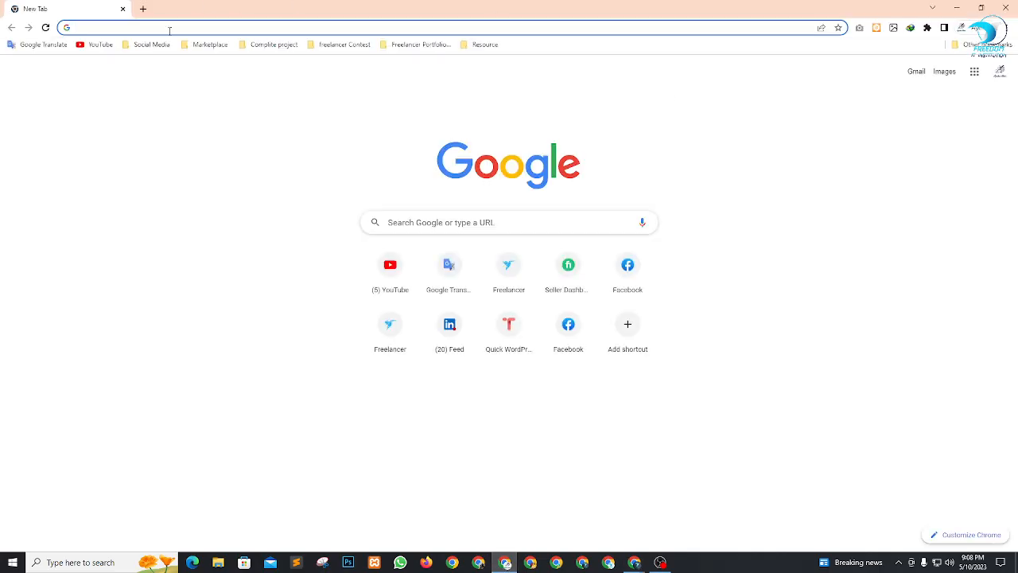
click(1006, 7)
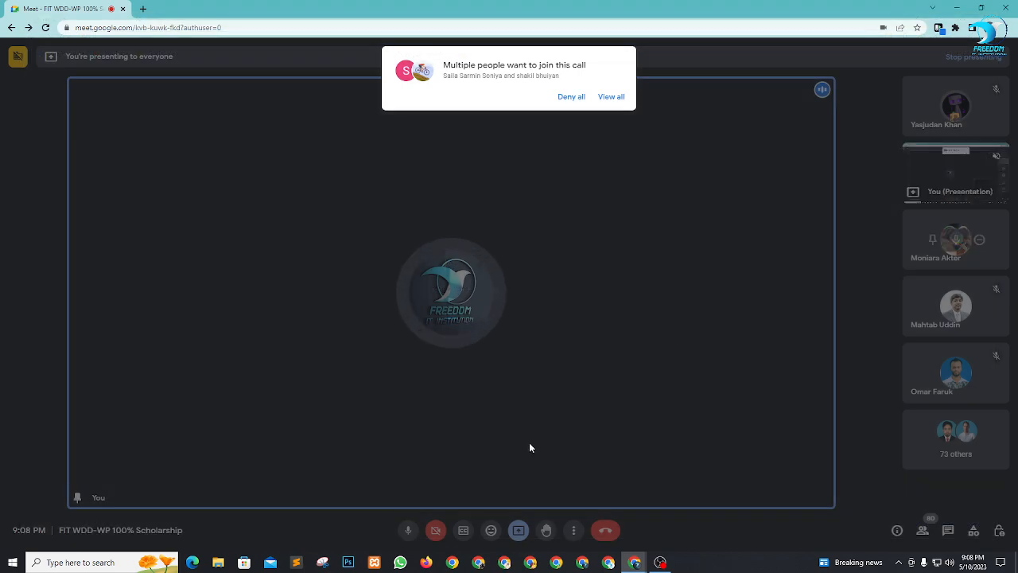
click(478, 562)
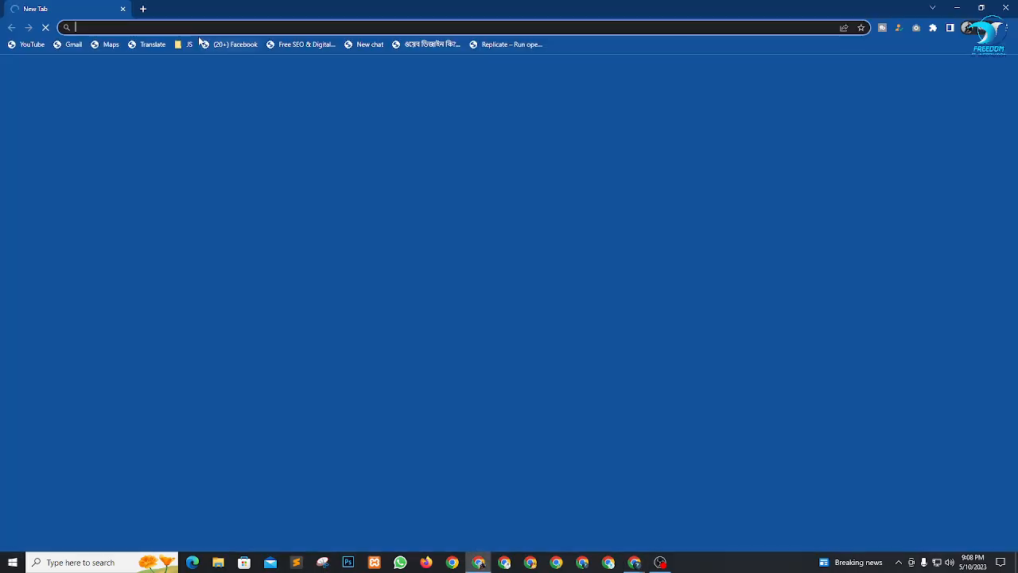
Step: Search Google for 'fiverr' and open the Fiverr website from the first result
text(fiverr)
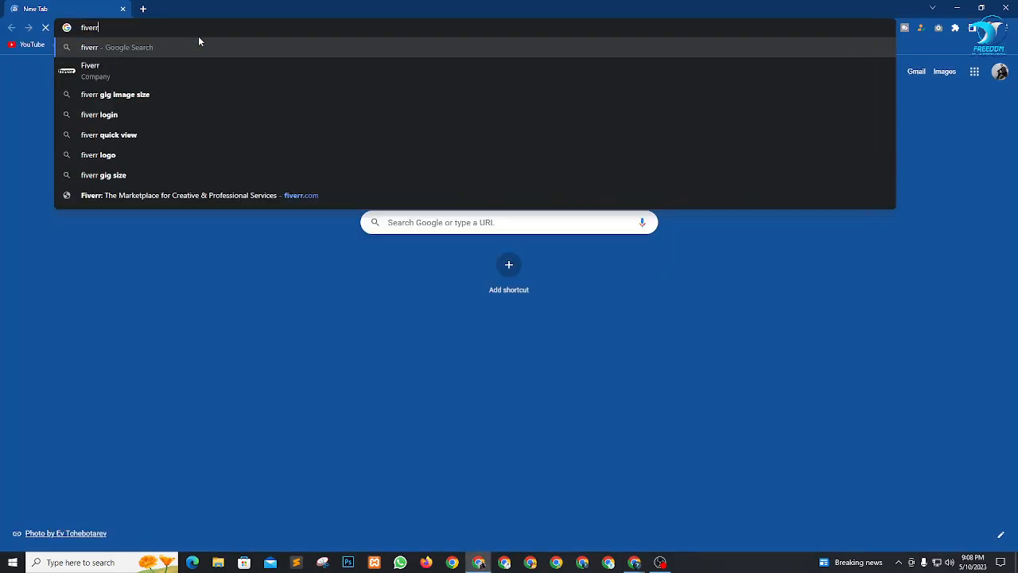
key(Return)
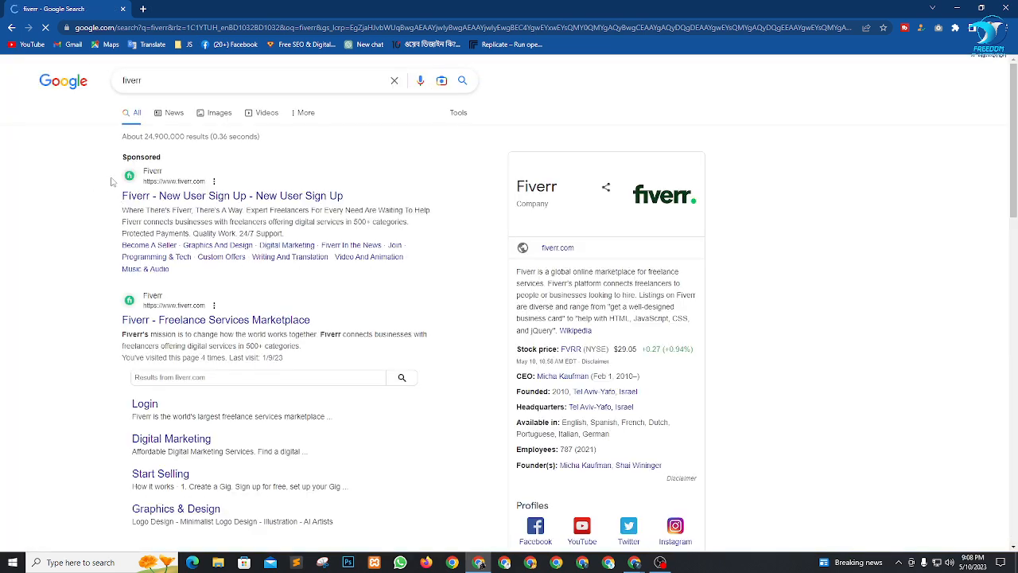
click(163, 197)
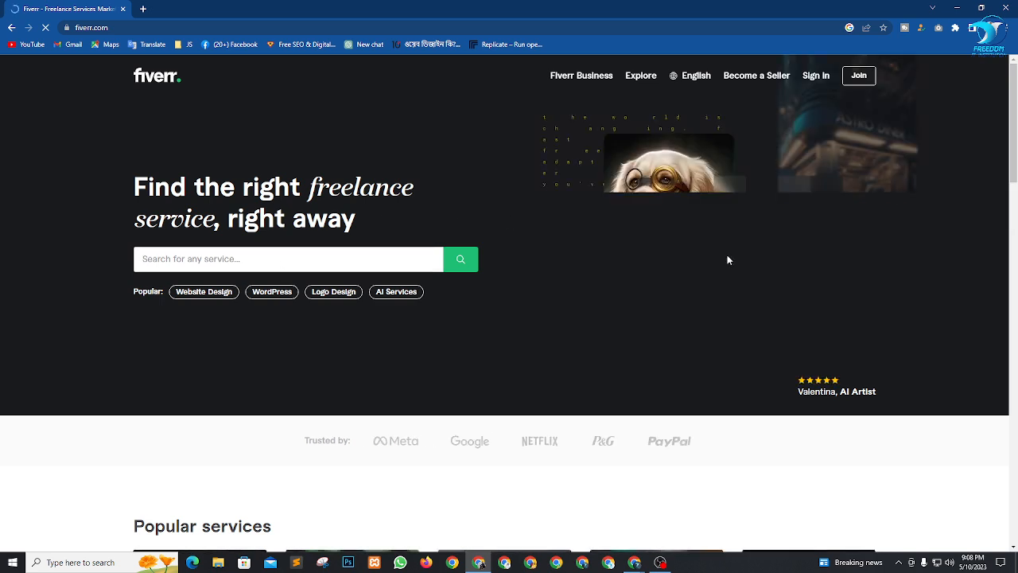
Step: Search Fiverr for 'wordpress website design' using the suggested search
text(wor)
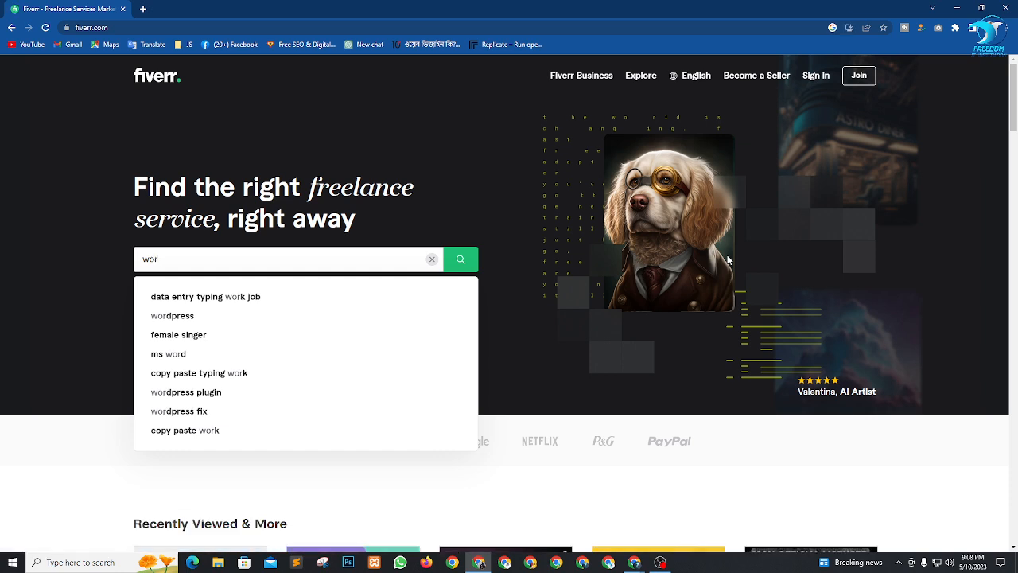
text(d)
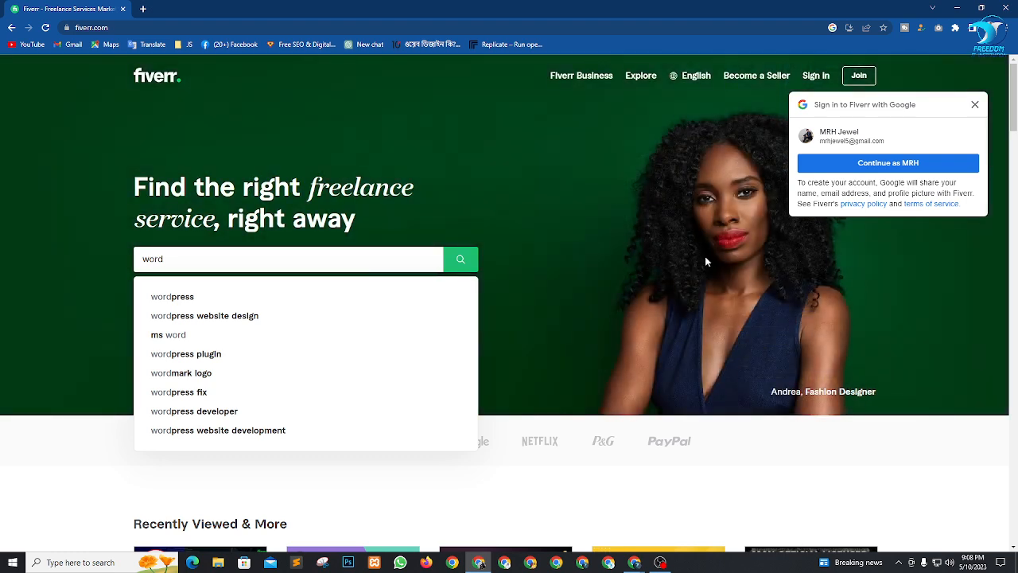
click(393, 316)
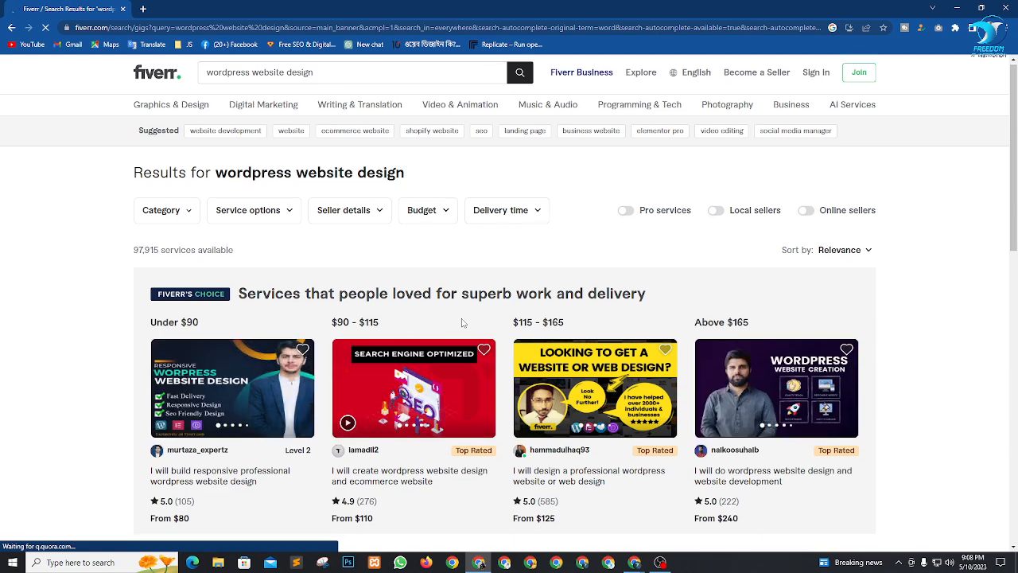
Step: Browse the gig results, dismissing the Join Fiverr and Google sign-in pop-ups
scroll(462, 322, down, 2)
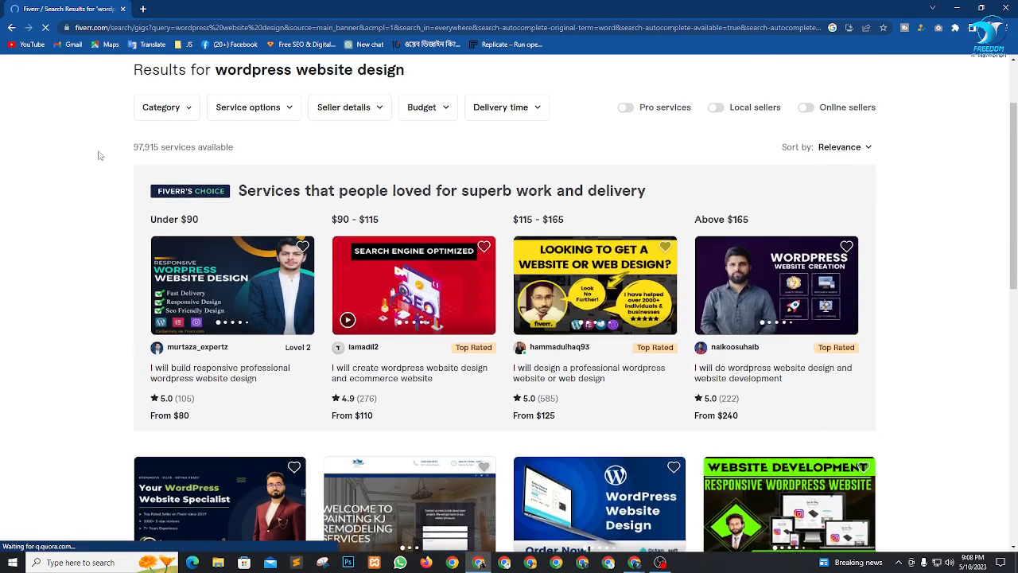
drag(98, 155, 253, 157)
scroll(464, 240, down, 1)
scroll(465, 241, down, 2)
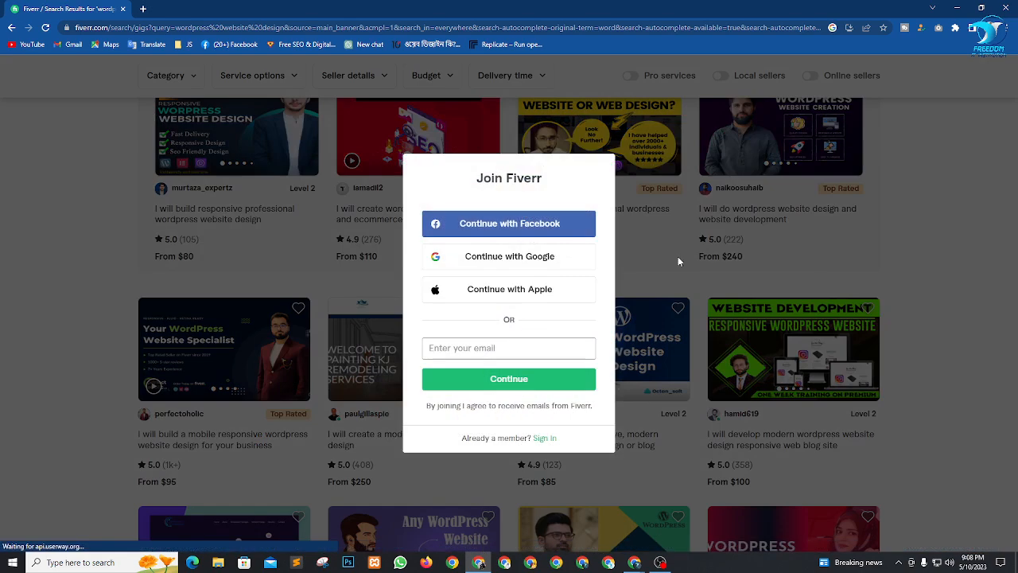
click(926, 291)
scroll(331, 365, down, 1)
scroll(480, 350, down, 3)
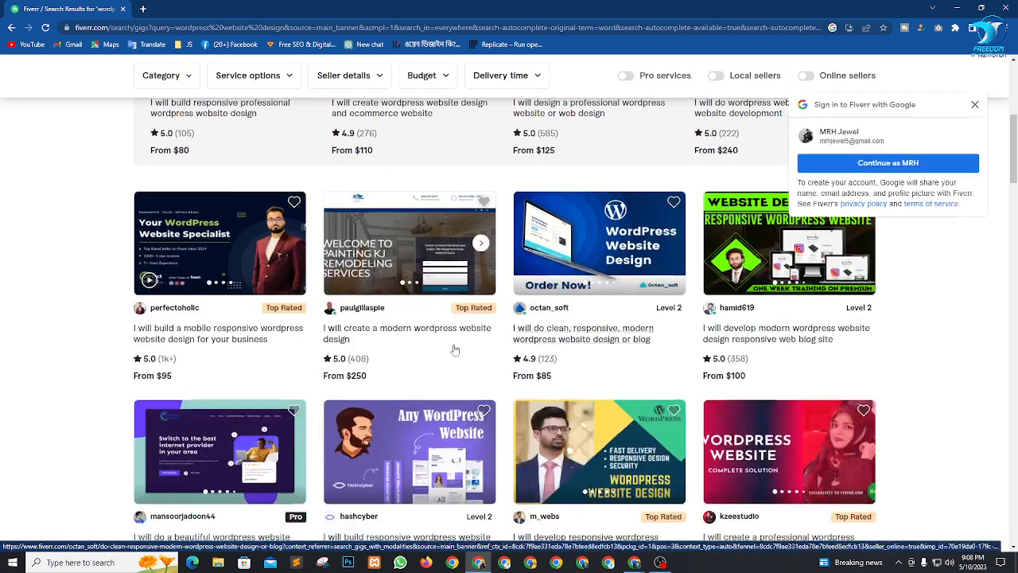
scroll(1001, 139, up, 6)
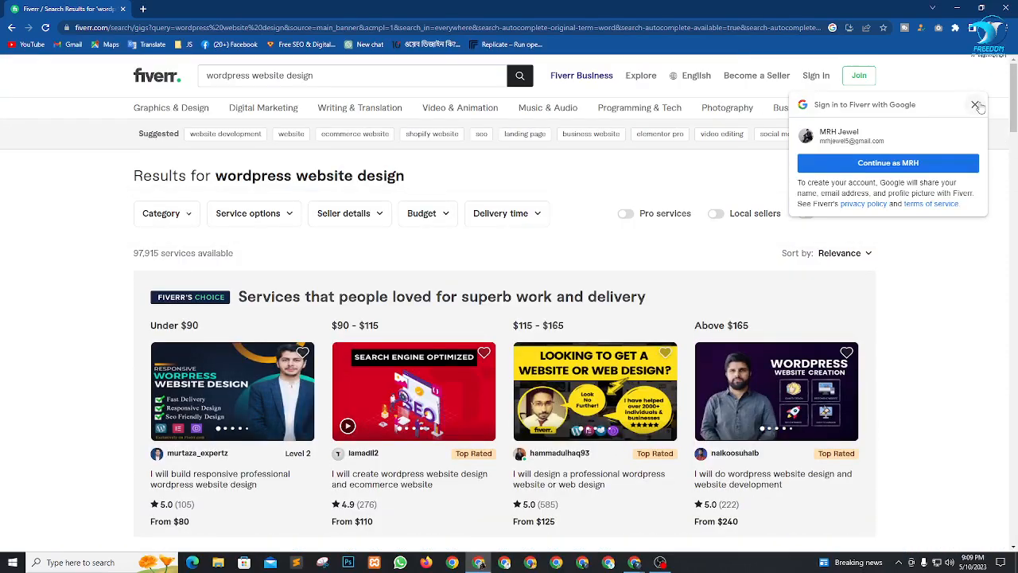
click(975, 105)
scroll(477, 314, down, 4)
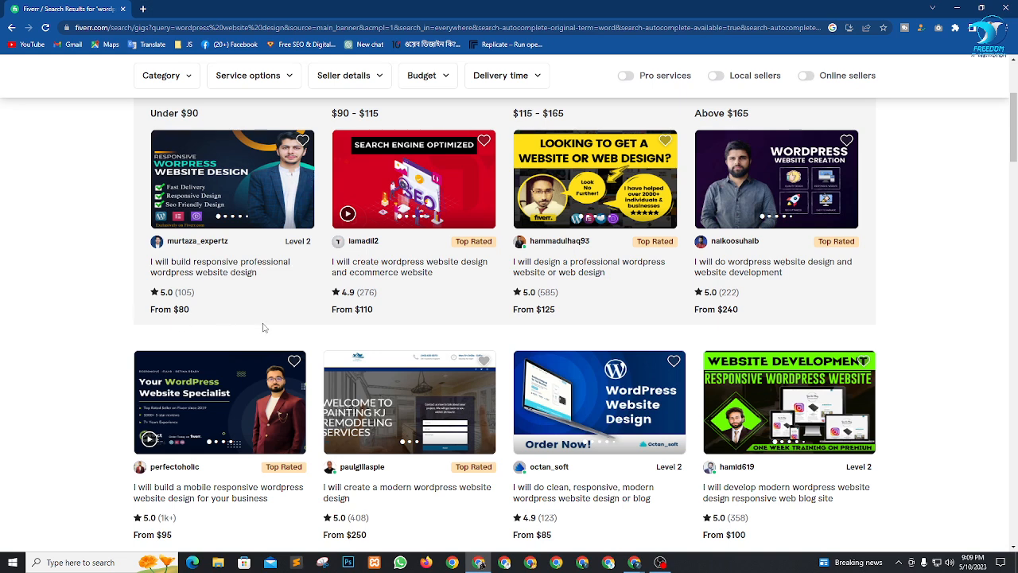
Step: Open the 'create wordpress website design and ecommerce website' gig in a new tab and review its title
right_click(385, 266)
click(402, 276)
key(ctrl+Tab)
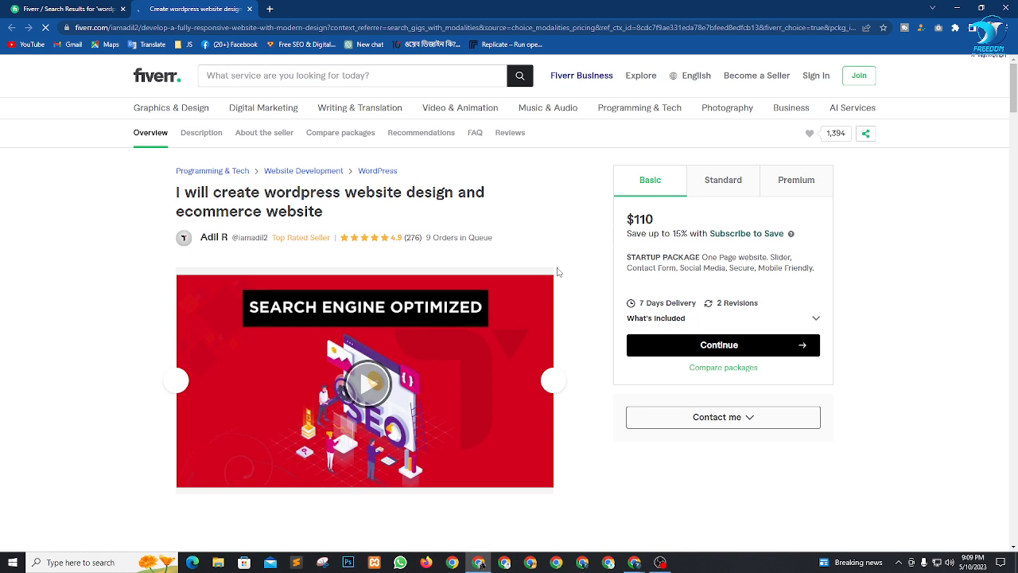
drag(201, 193, 213, 193)
mouse_move(366, 198)
mouse_down()
mouse_move(432, 195)
mouse_move(243, 212)
mouse_move(353, 211)
mouse_up()
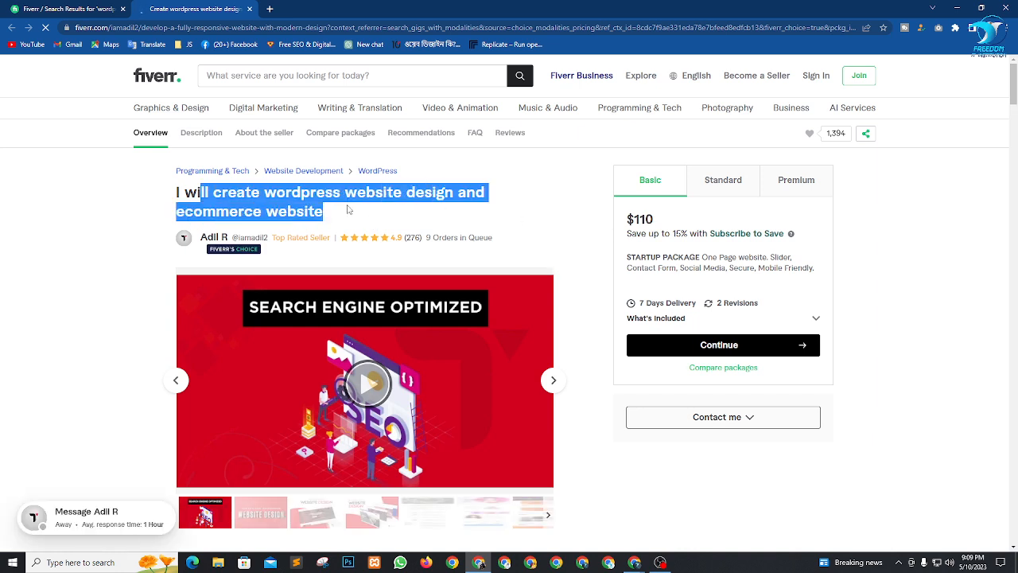
click(361, 212)
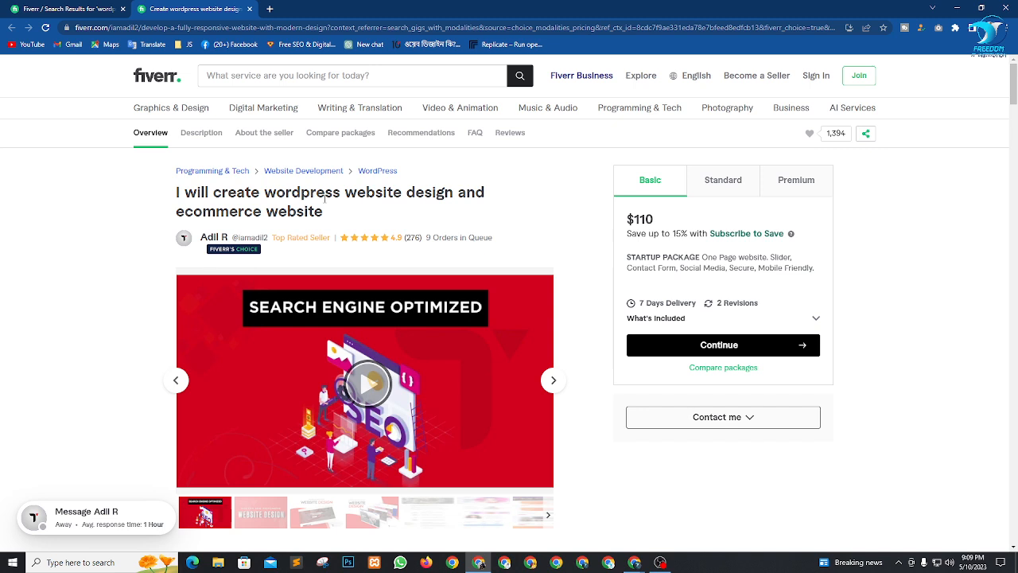
drag(324, 197, 445, 209)
click(469, 199)
Step: Check its 9 orders in queue and Standard and Premium prices, then return to the results
drag(427, 236, 443, 239)
drag(400, 239, 397, 241)
click(425, 243)
drag(425, 240, 494, 240)
click(495, 243)
click(715, 188)
click(787, 192)
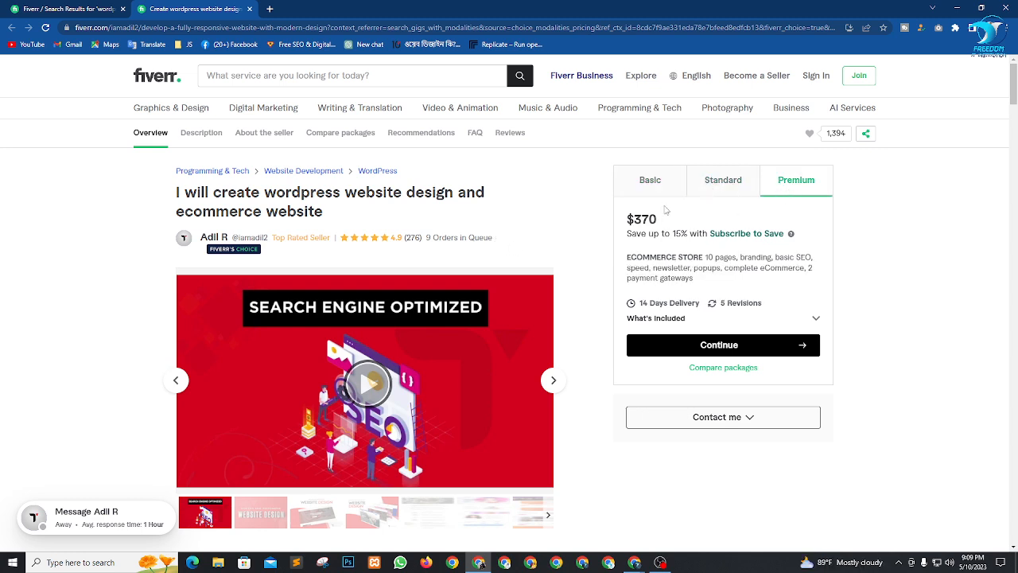
click(80, 9)
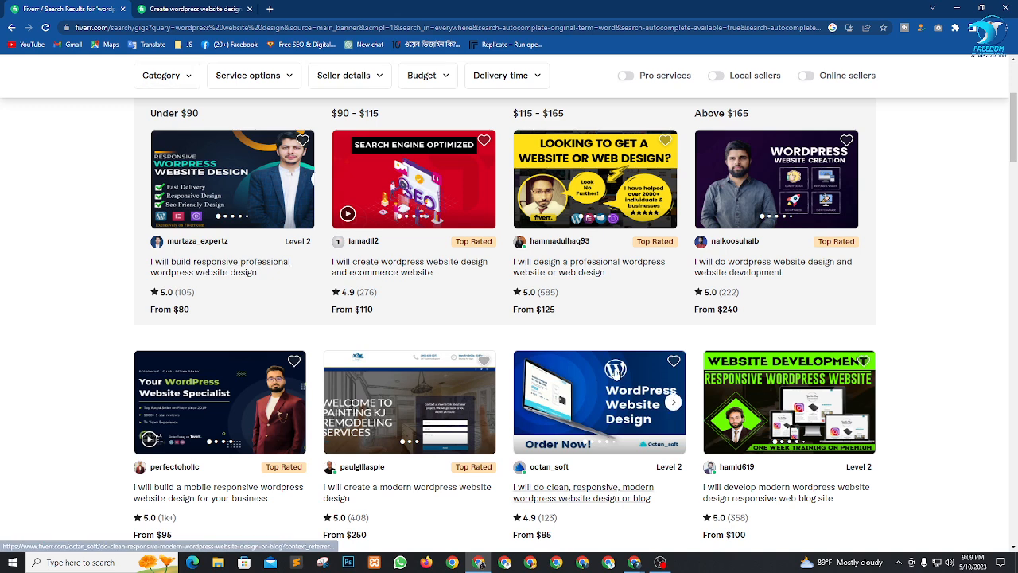
Step: Open the 'design a professional wordpress website or web design' gig in its own tab
scroll(462, 324, down, 1)
right_click(554, 214)
click(592, 219)
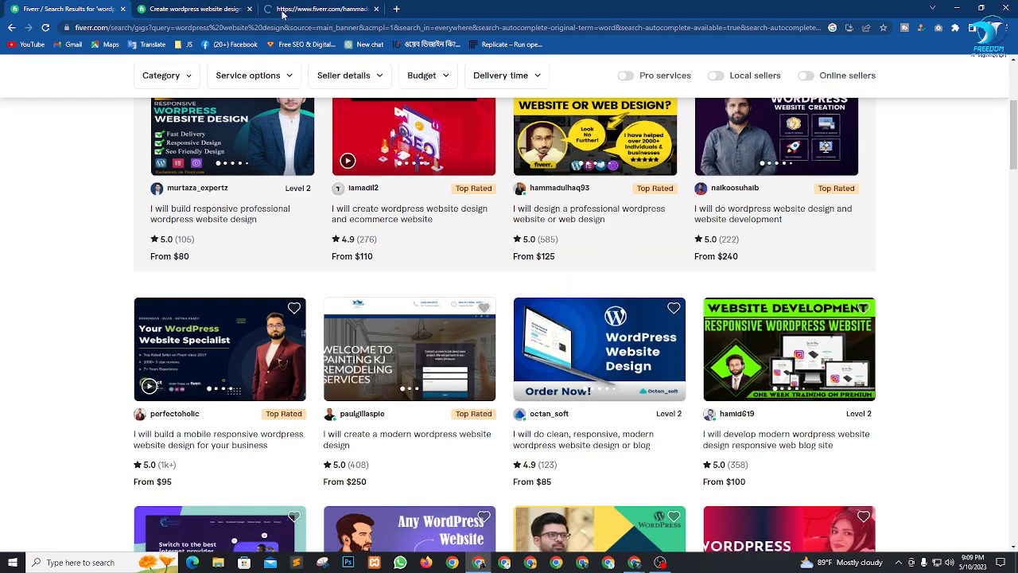
click(318, 9)
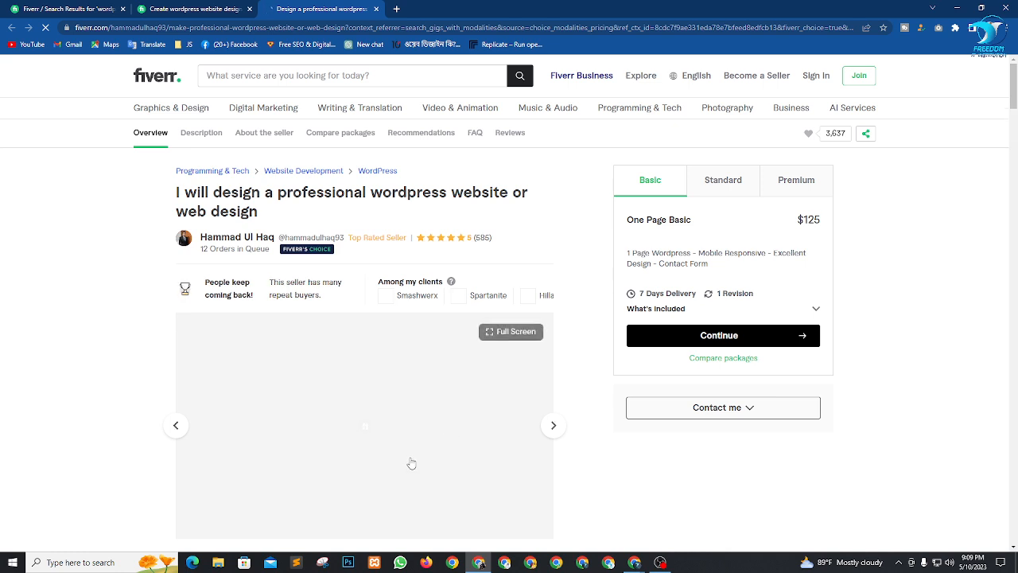
Step: Review the gig's title, its 585 reviews and the Basic package description
drag(280, 189, 592, 197)
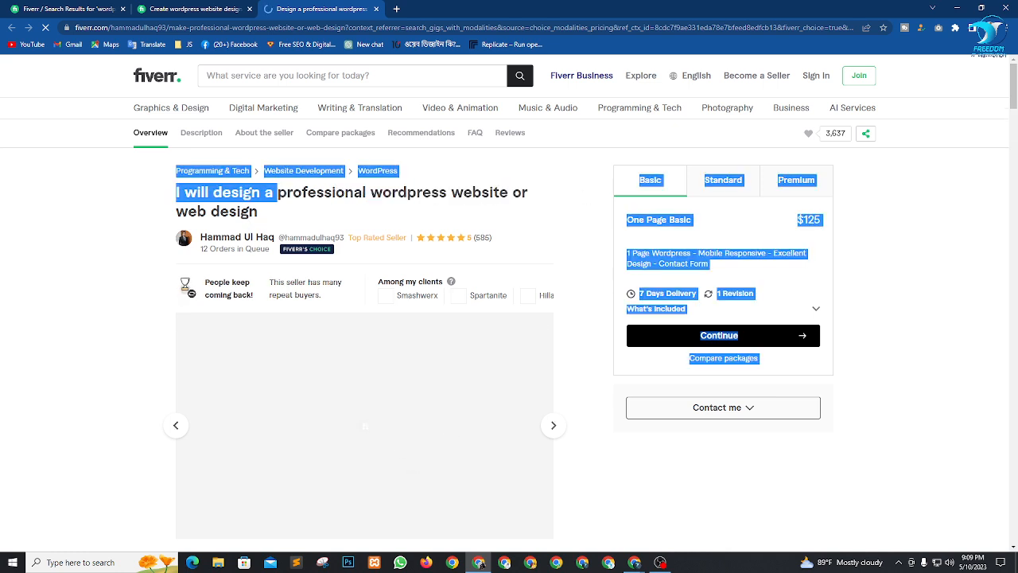
drag(197, 210, 259, 215)
click(314, 217)
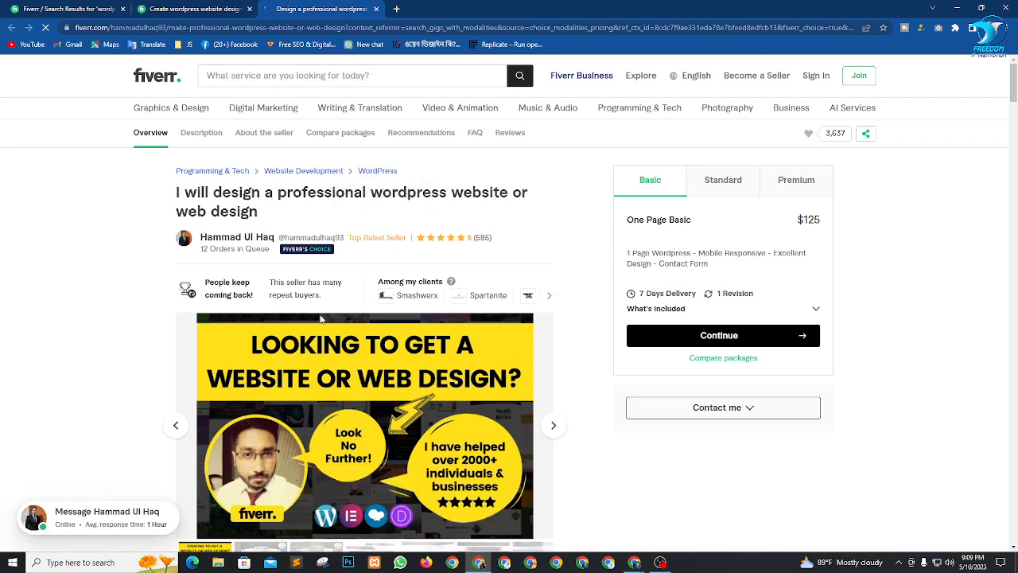
double_click(477, 241)
click(509, 226)
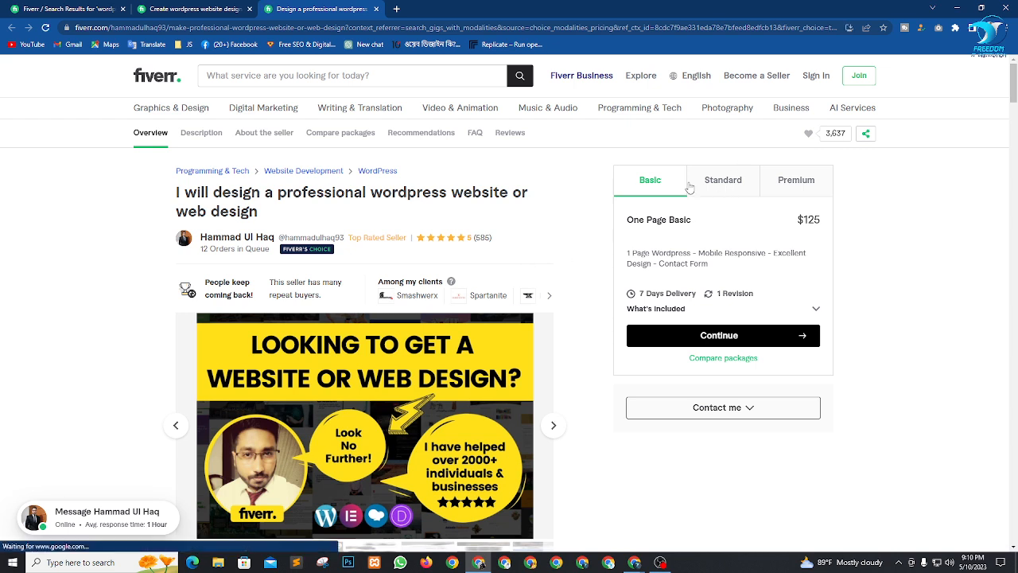
drag(638, 259, 685, 256)
Step: Check the $475 Standard and $775 Premium packages, then return to the search results
click(712, 190)
drag(795, 220, 823, 229)
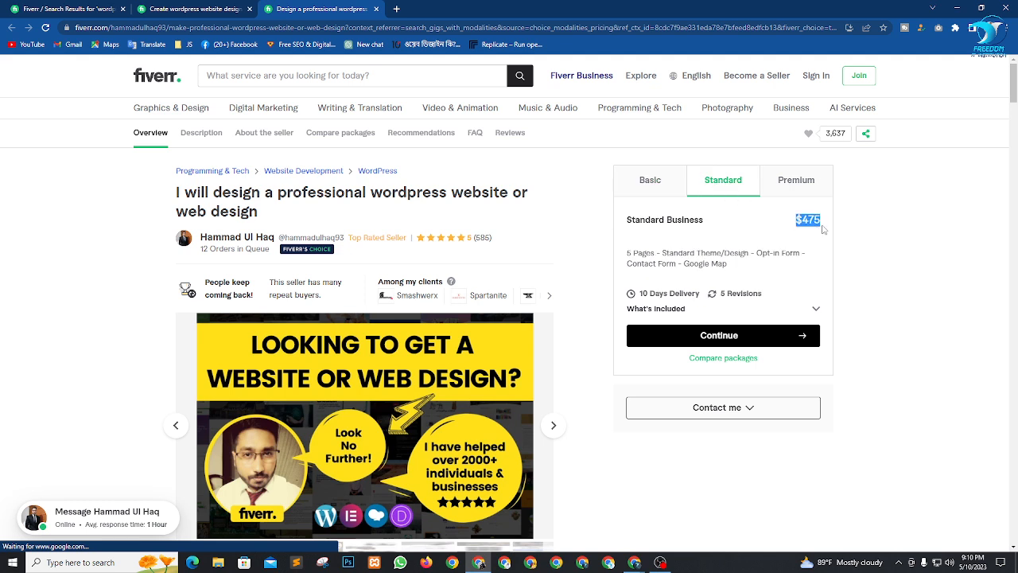
click(801, 181)
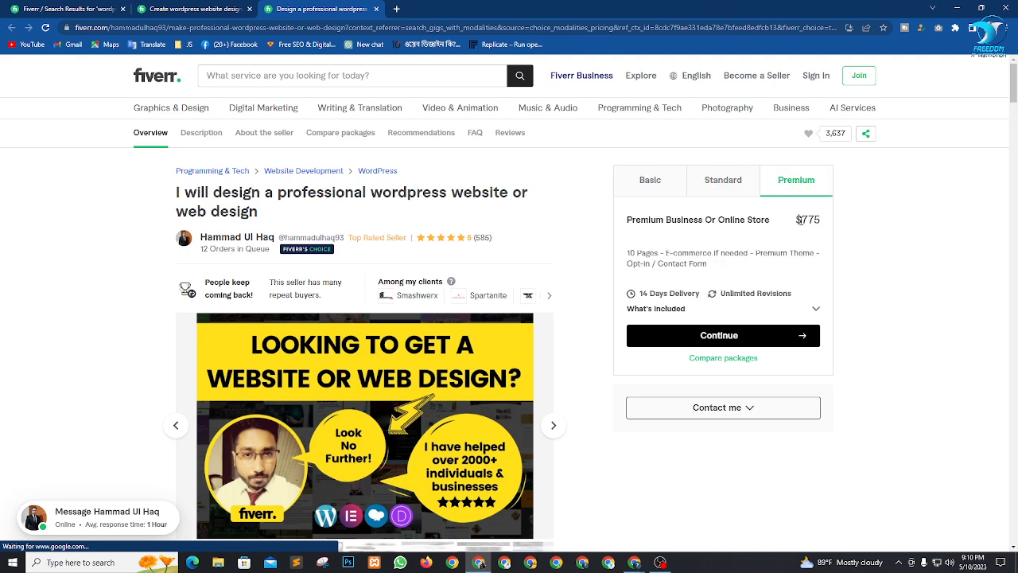
drag(795, 221, 824, 229)
click(917, 279)
scroll(470, 270, down, 3)
scroll(469, 270, up, 3)
click(72, 8)
scroll(588, 341, down, 5)
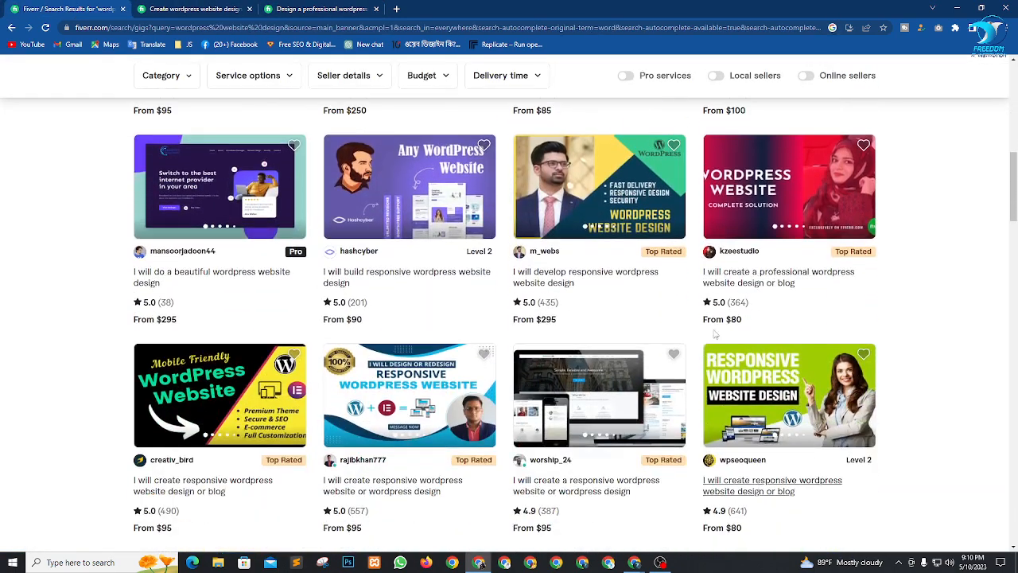
Step: Open another professional WordPress design gig in a new tab and review its title
right_click(743, 279)
click(783, 283)
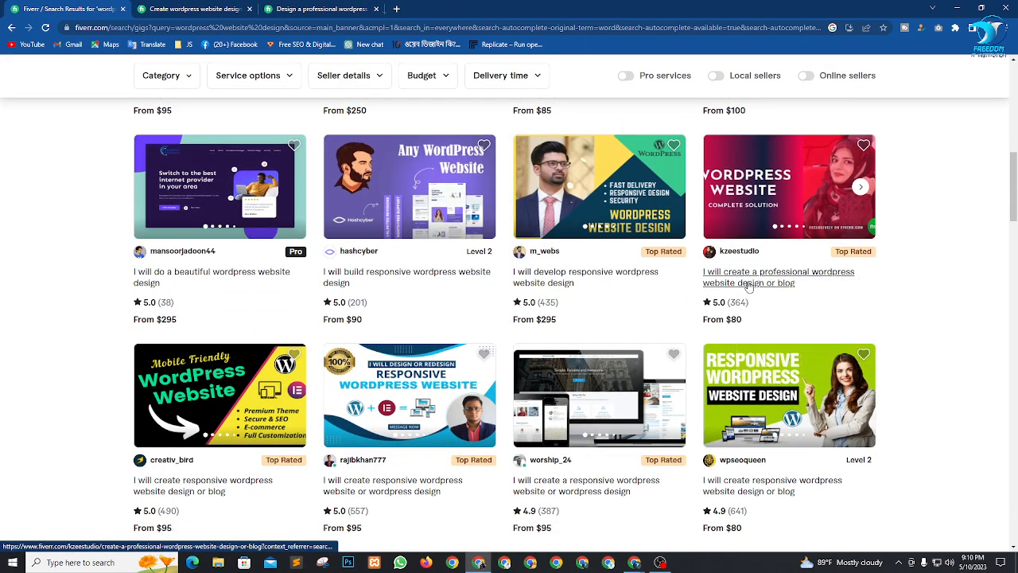
click(450, 9)
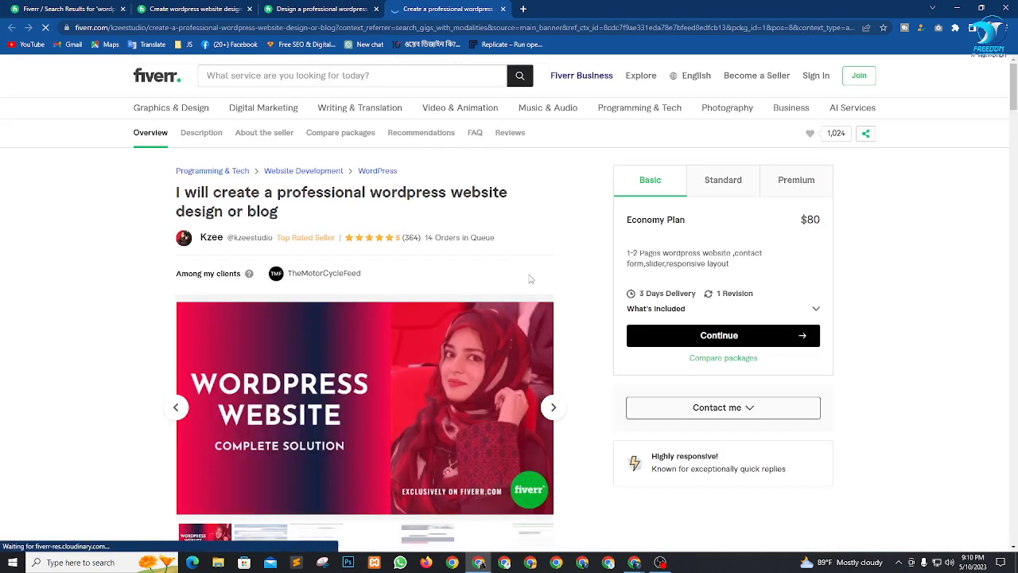
scroll(566, 245, down, 1)
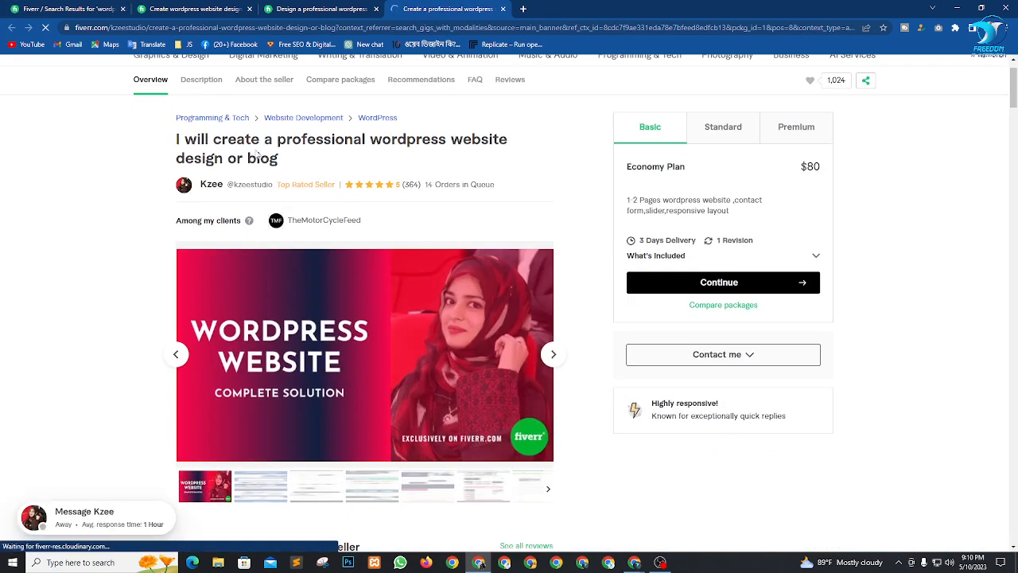
drag(208, 143, 288, 162)
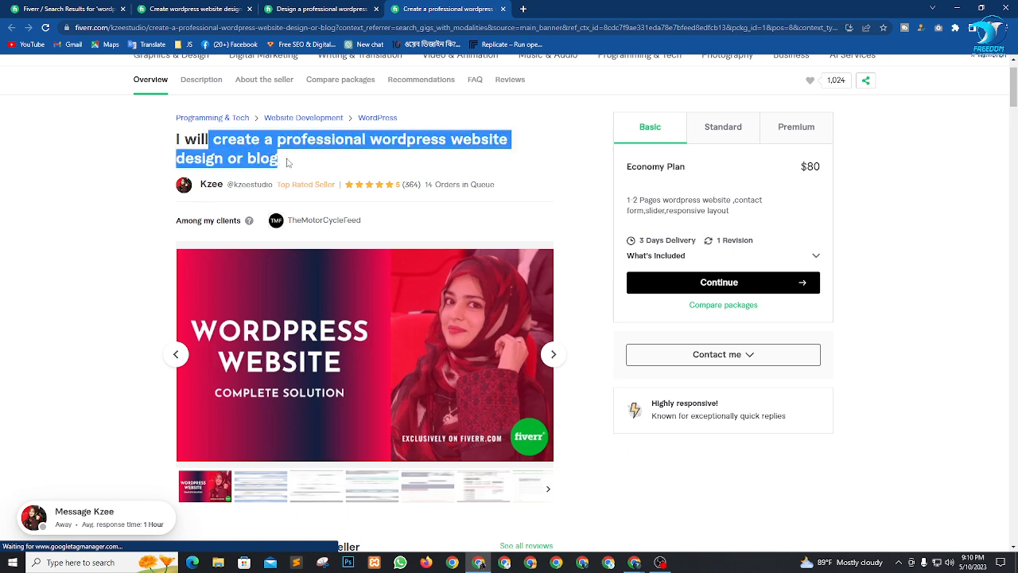
click(315, 168)
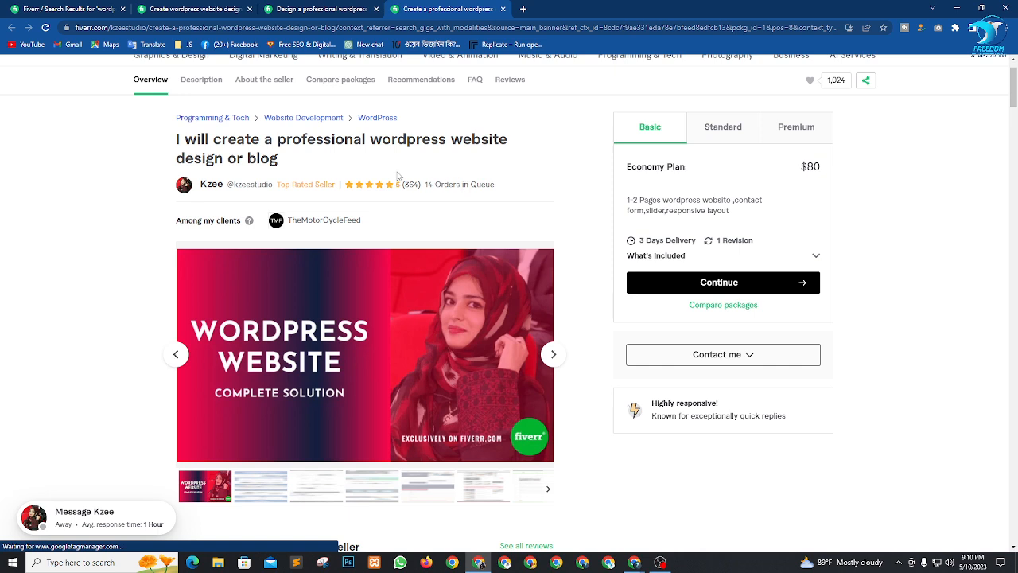
Step: Check its 14 orders in queue, $180 Standard and $280 Premium packages, then return to Meet
drag(426, 183, 499, 195)
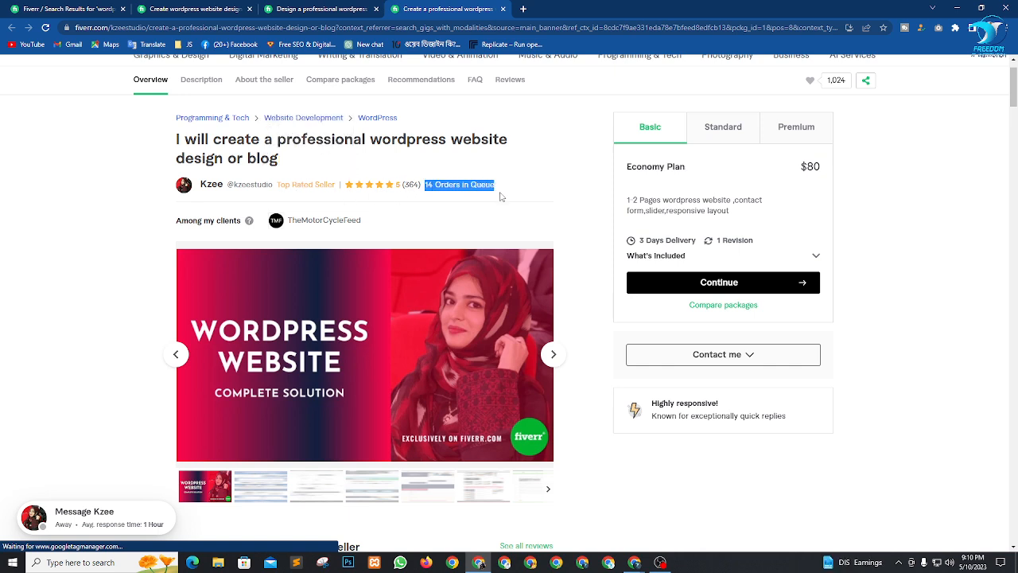
click(691, 129)
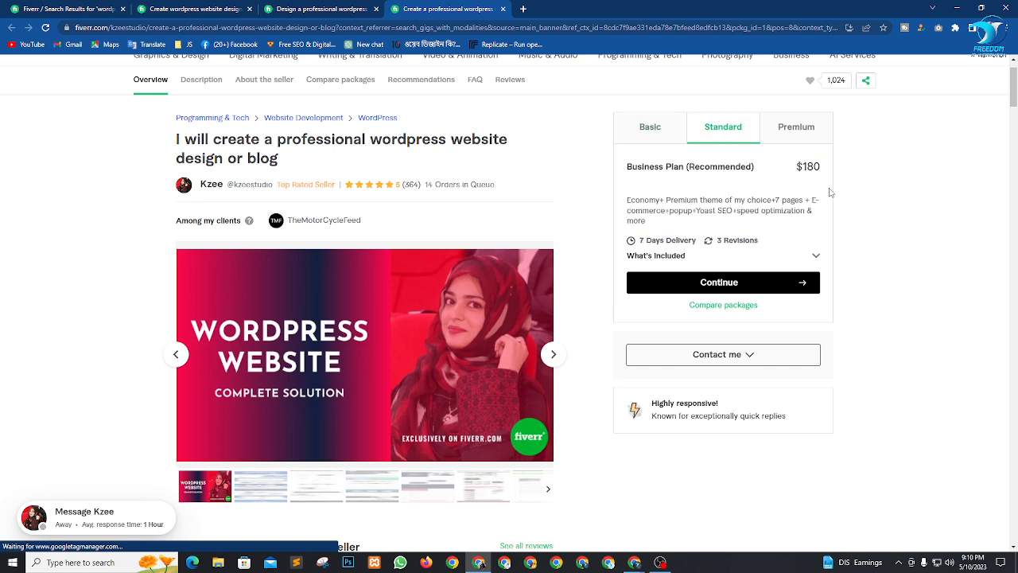
click(795, 135)
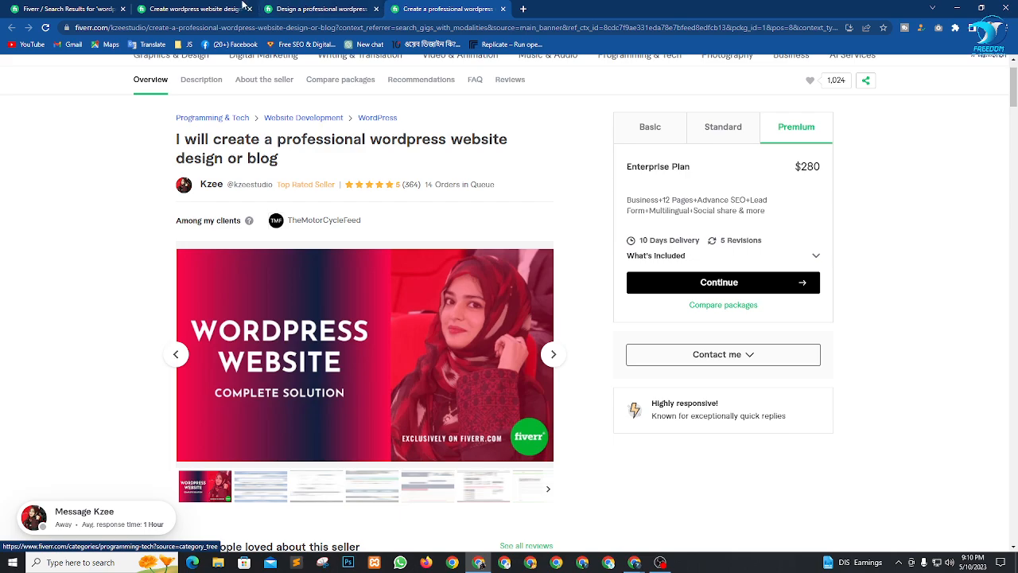
key(alt+Tab)
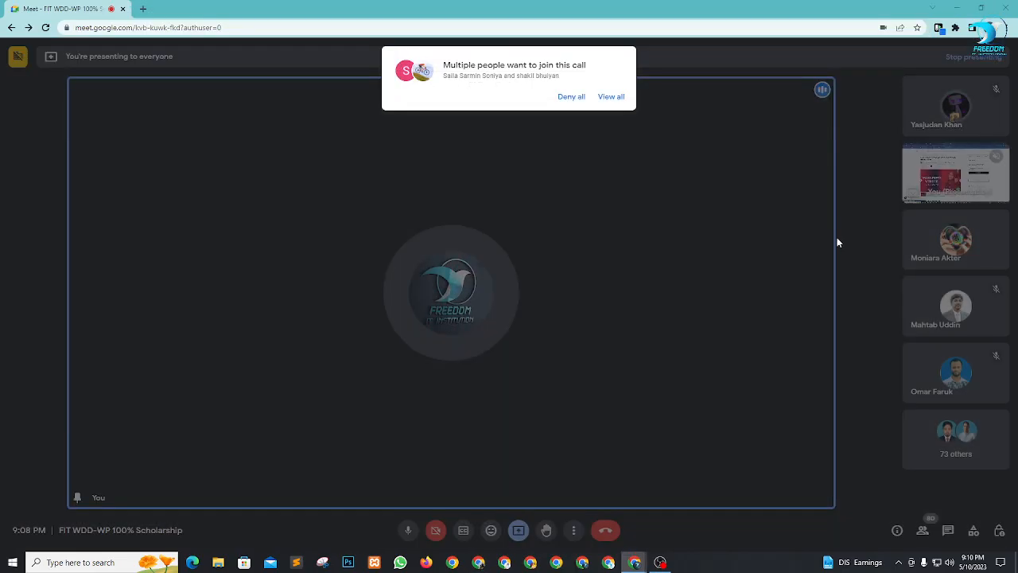
Step: Deny all pending join requests and open a new Chrome window with the Person 1 profile
click(569, 97)
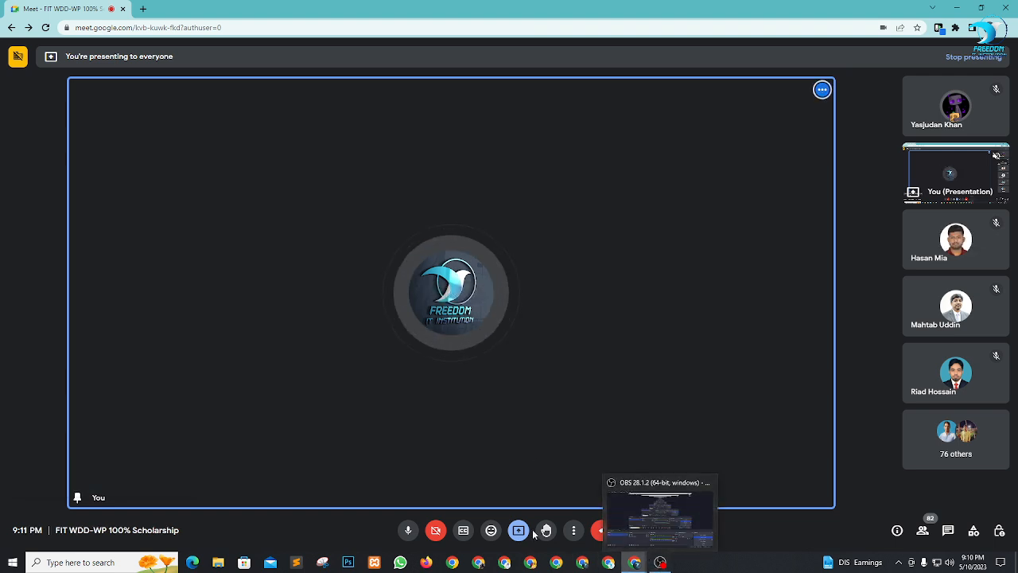
click(452, 562)
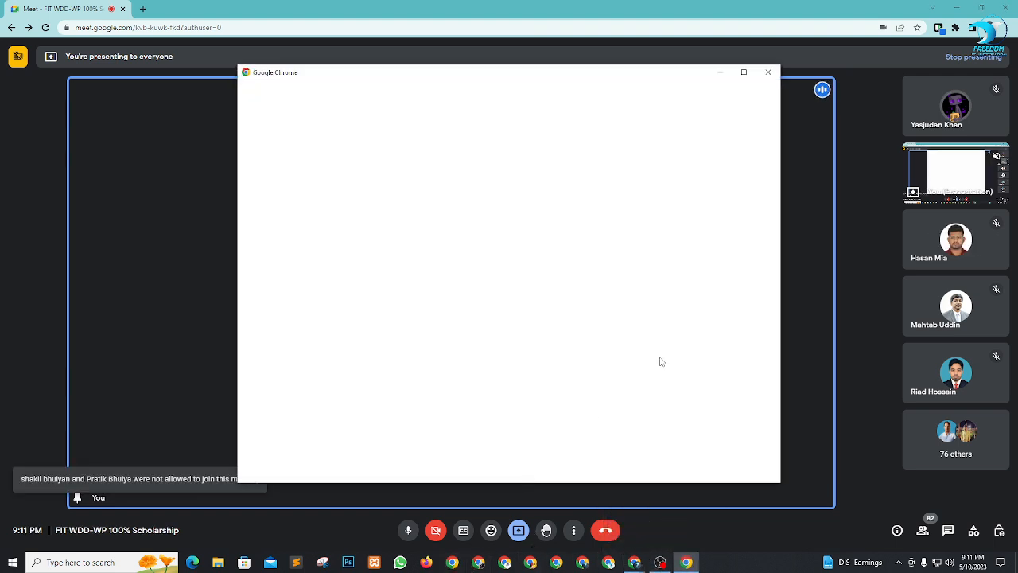
scroll(618, 382, down, 3)
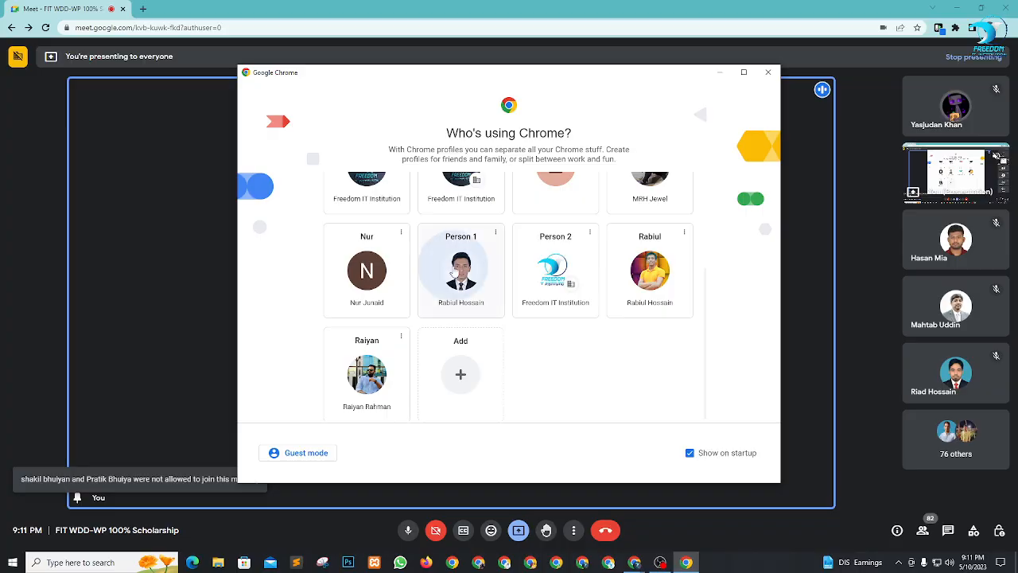
click(457, 271)
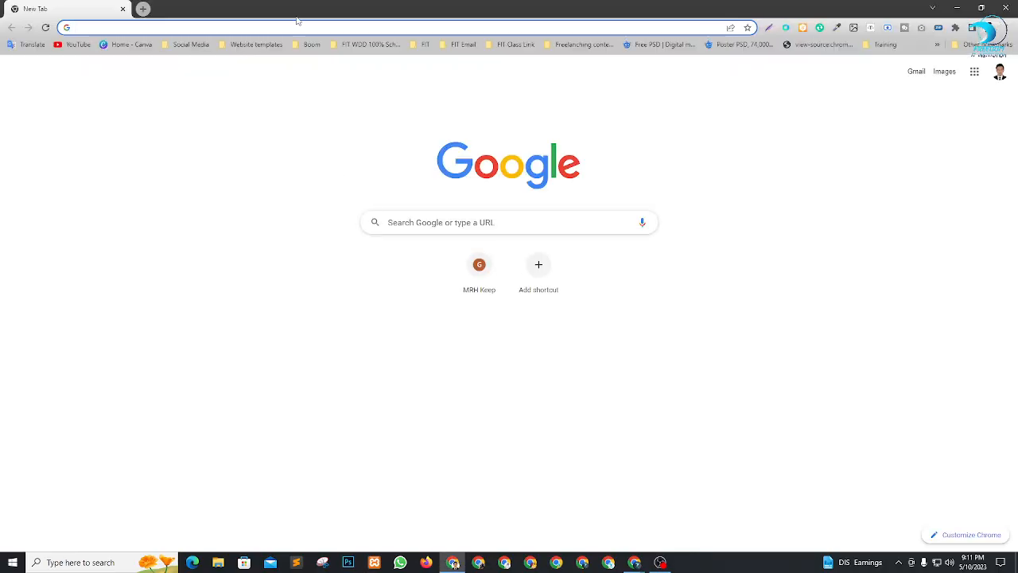
Step: Go to tastewp.com, stripping /?open=login#! from the suggested TasteWP address
text(t)
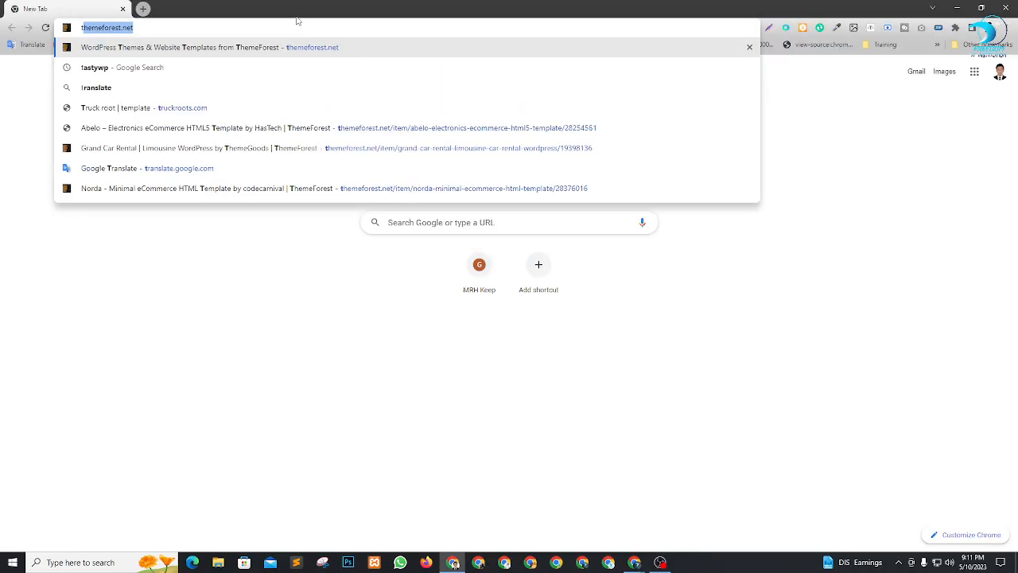
text(as)
key(Return)
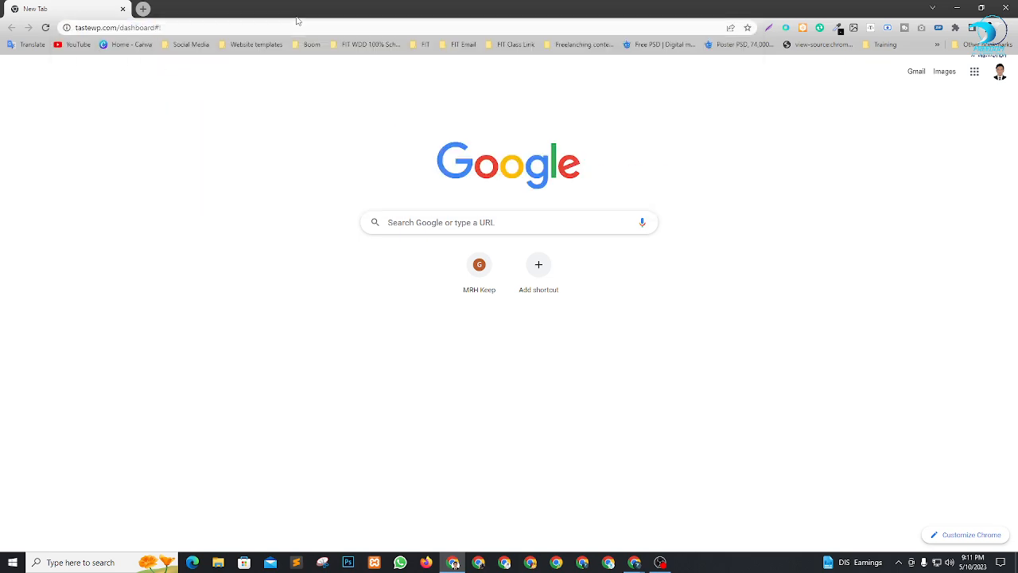
click(115, 28)
key(BackSpace)
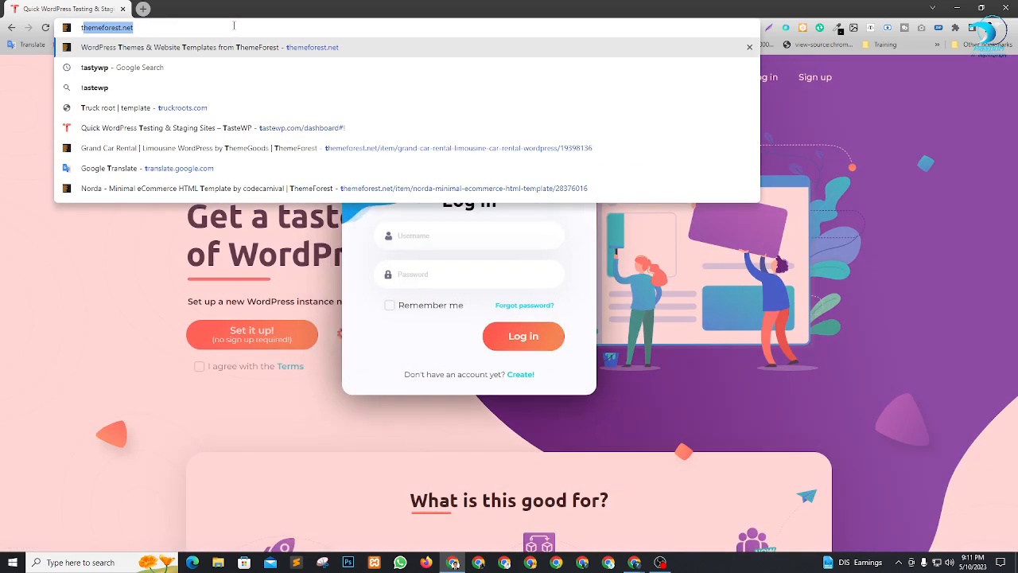
text(astewp.com/dashboard#!)
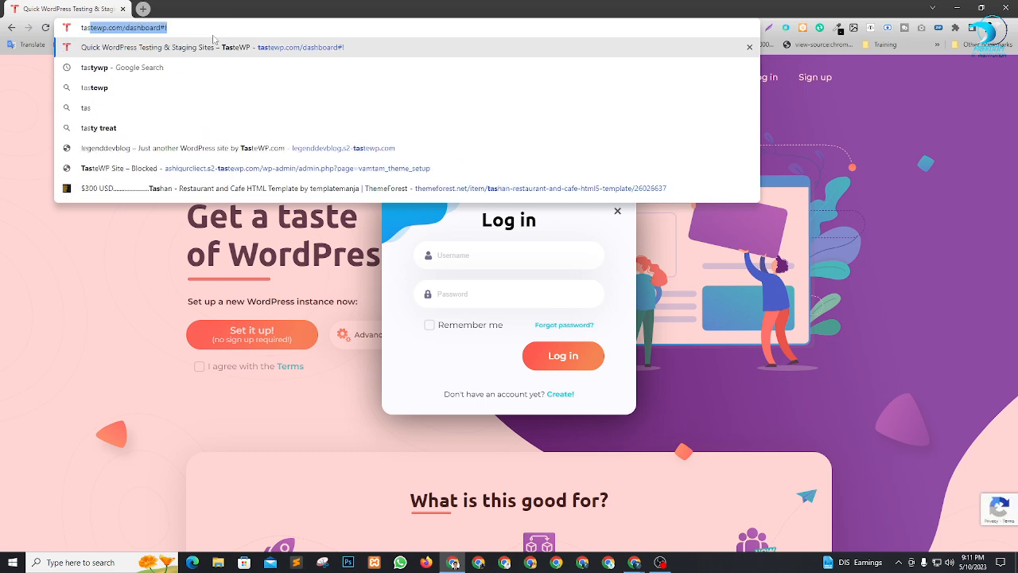
key(Return)
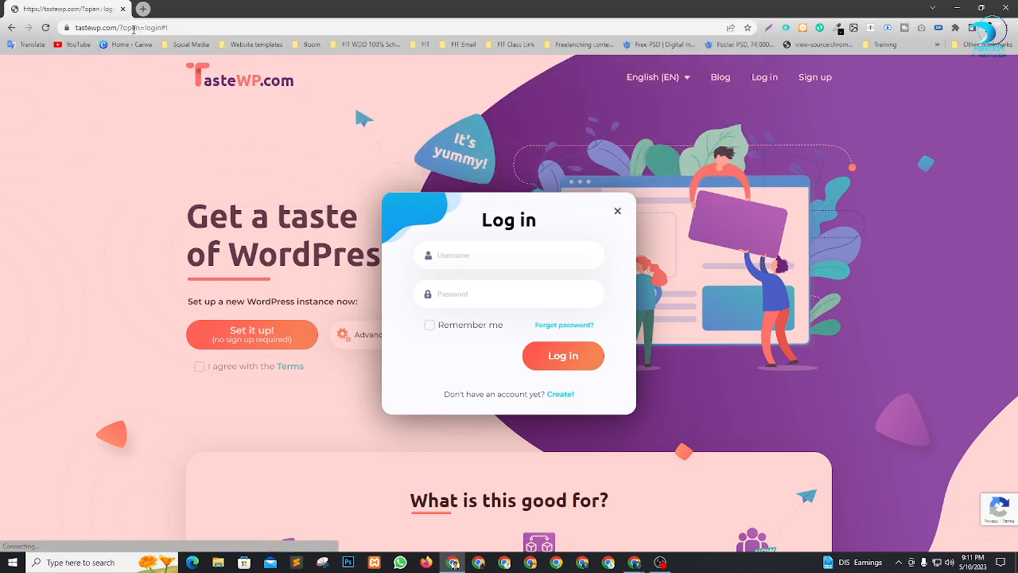
click(134, 31)
click(121, 29)
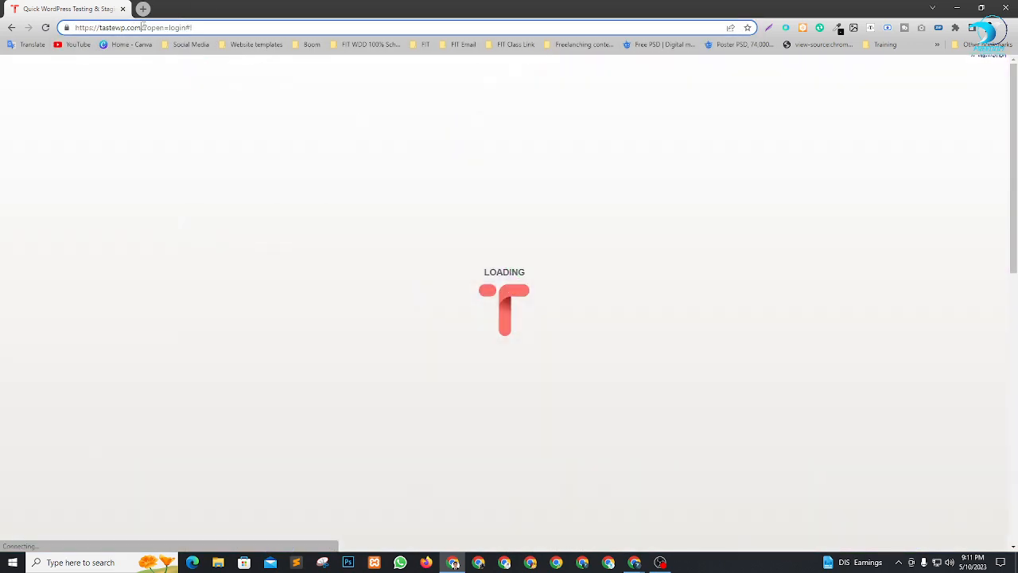
drag(142, 28, 345, 35)
key(BackSpace)
key(Return)
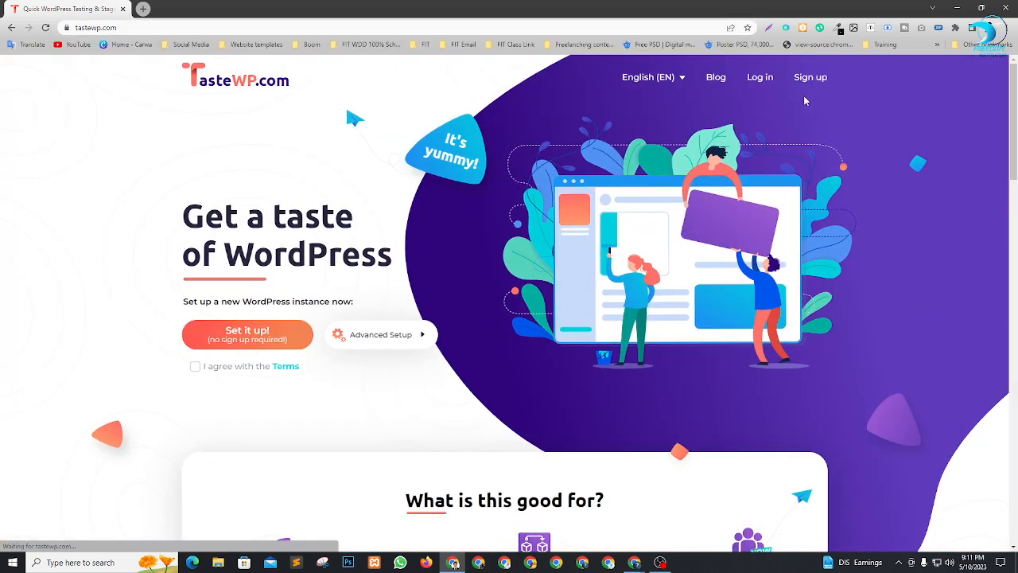
Step: Fill in the TasteWP username and password, tick remember me and submit the login
click(761, 77)
click(475, 251)
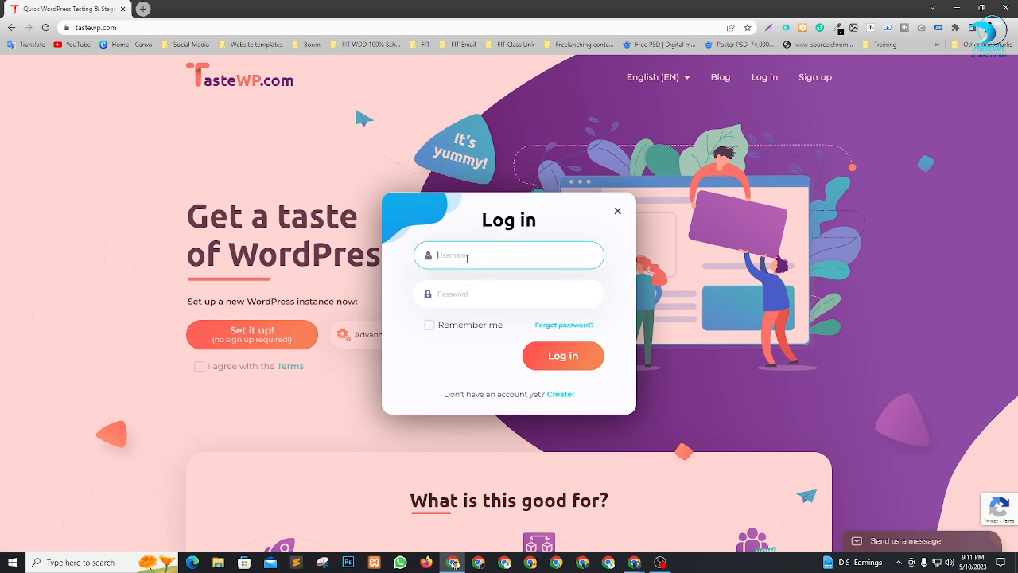
text(mrhjewel93)
click(477, 294)
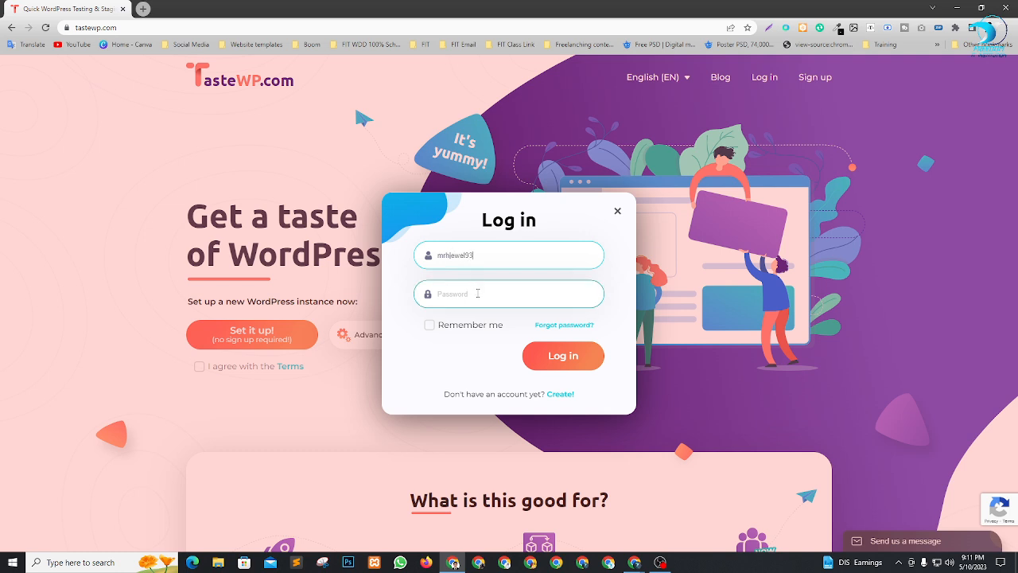
key(shift+Tab)
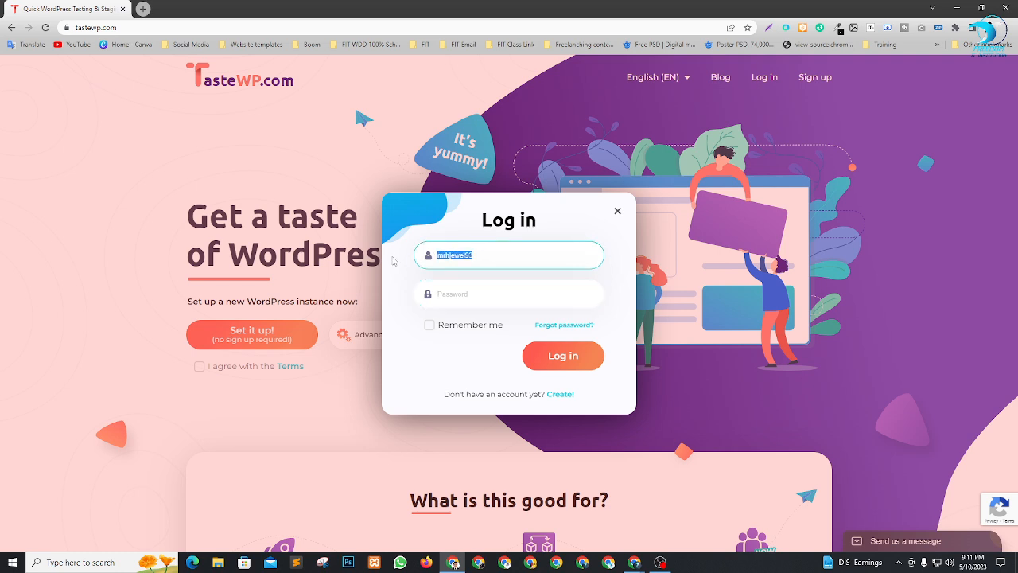
key(BackSpace)
text(m)
click(493, 295)
text(•)
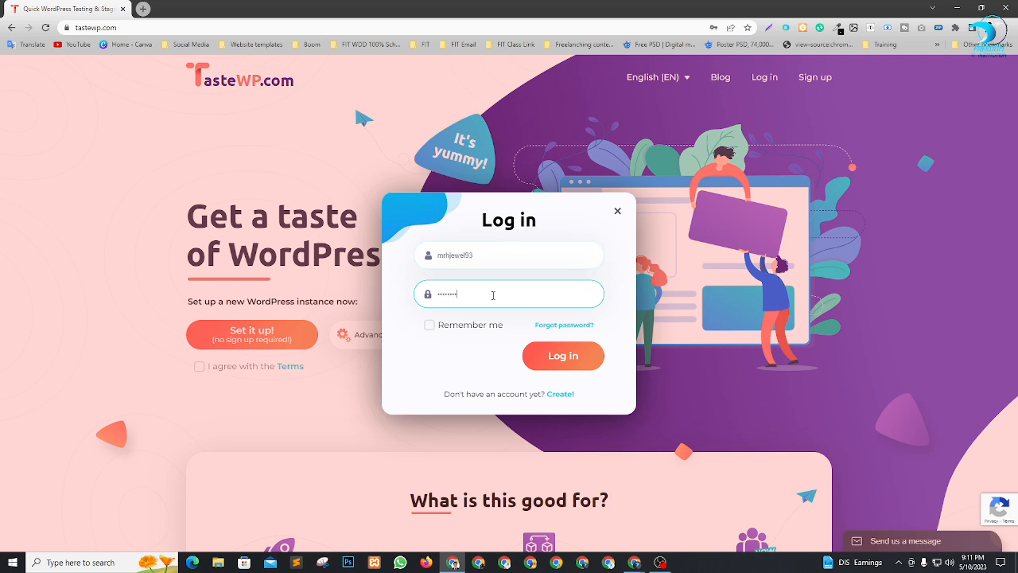
click(460, 324)
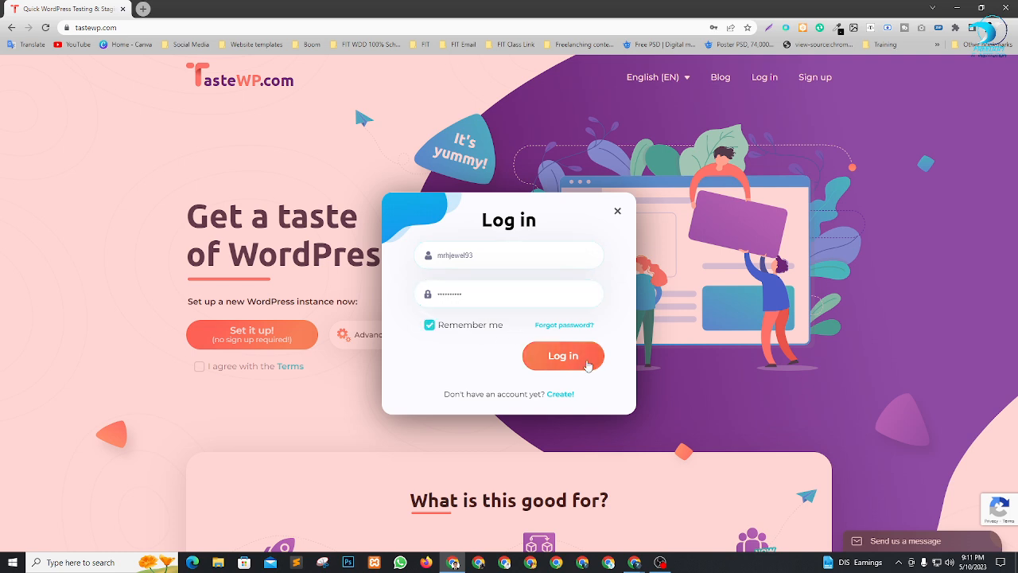
click(587, 364)
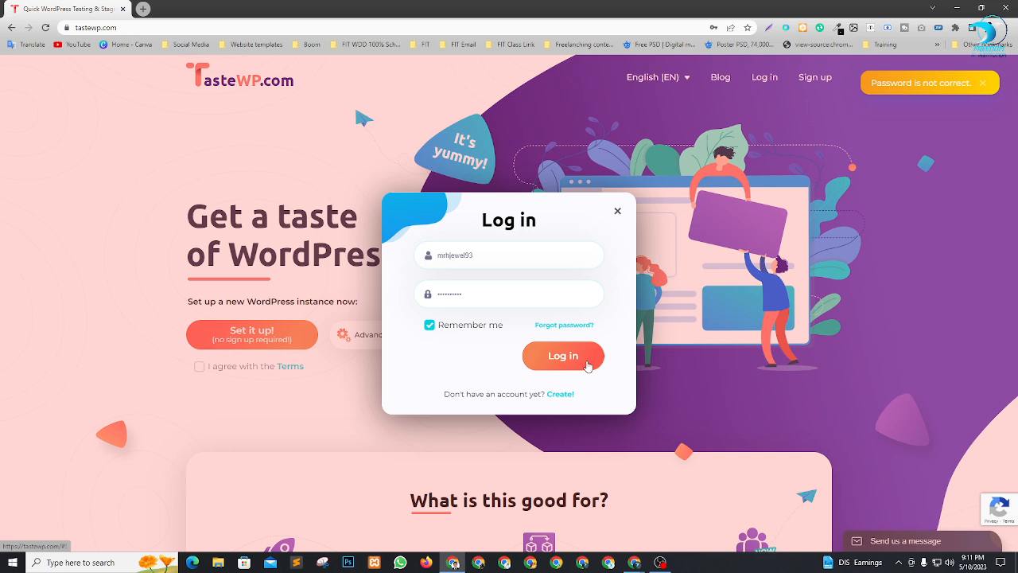
Step: Replace the wrongly entered password with the correct one and submit the login again
click(466, 256)
click(470, 293)
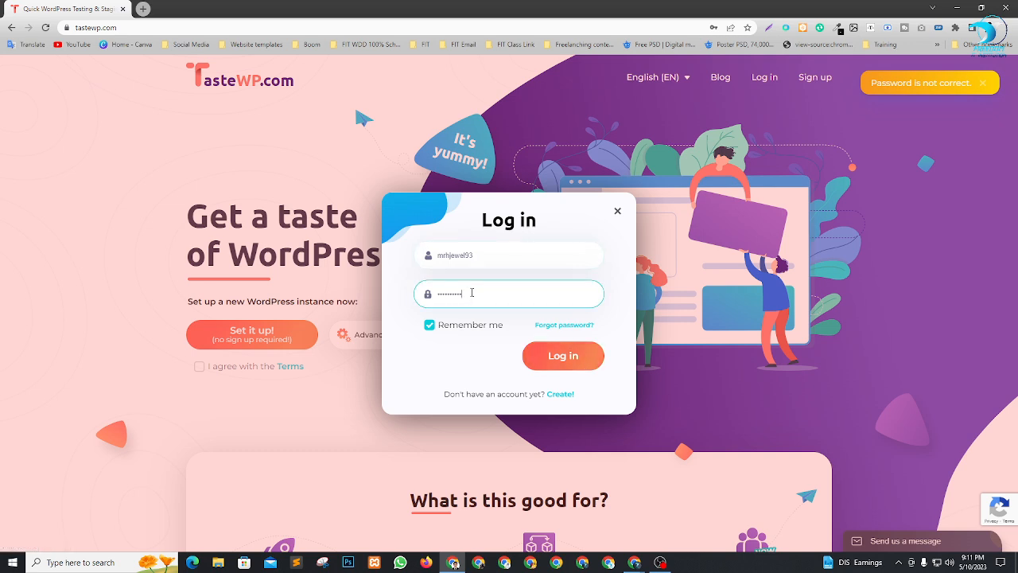
drag(472, 293, 399, 294)
key(BackSpace)
text(••••••••)
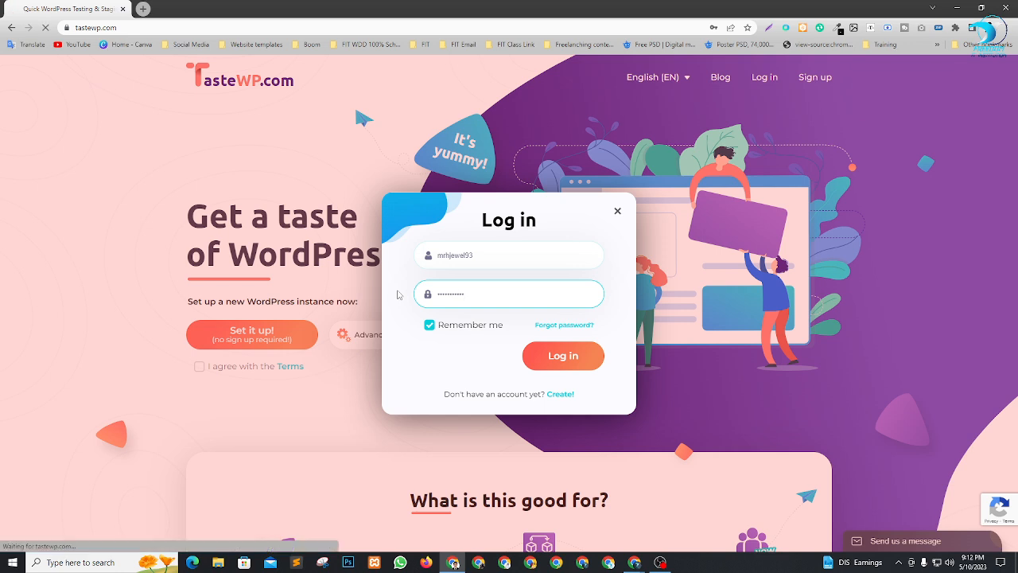
key(Return)
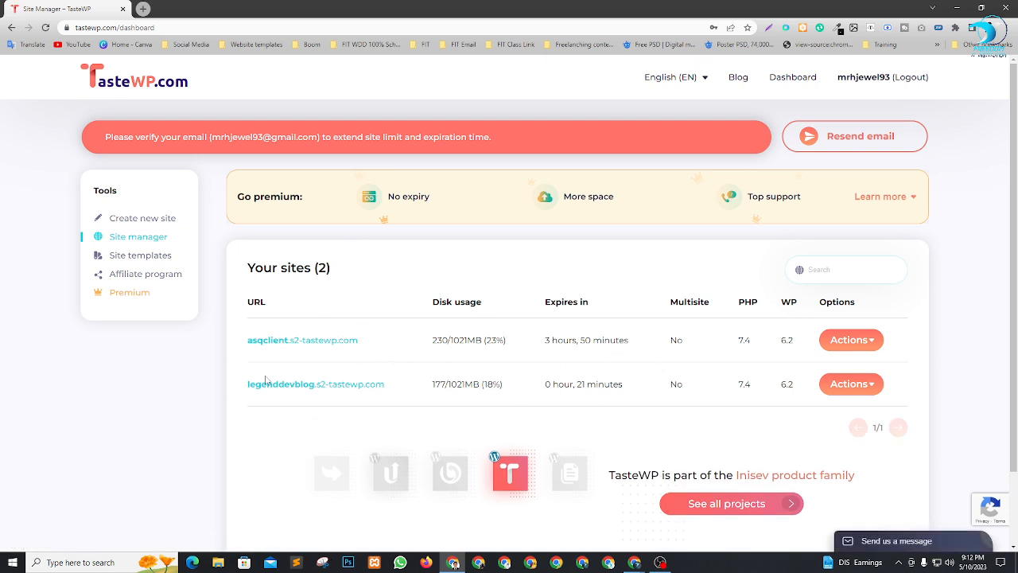
Step: Delete the legenddevblog site from the Site Manager and confirm
click(864, 388)
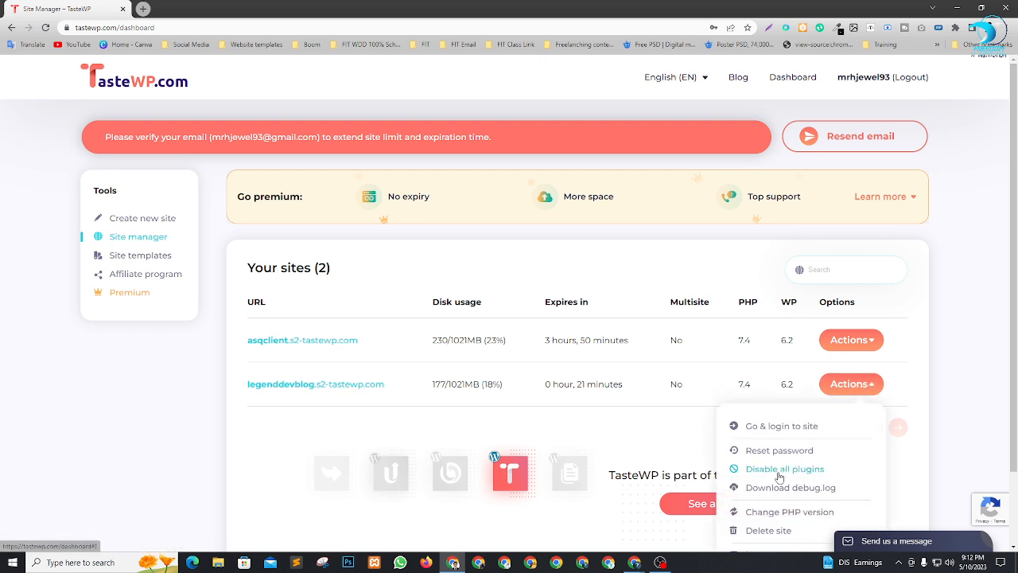
click(765, 530)
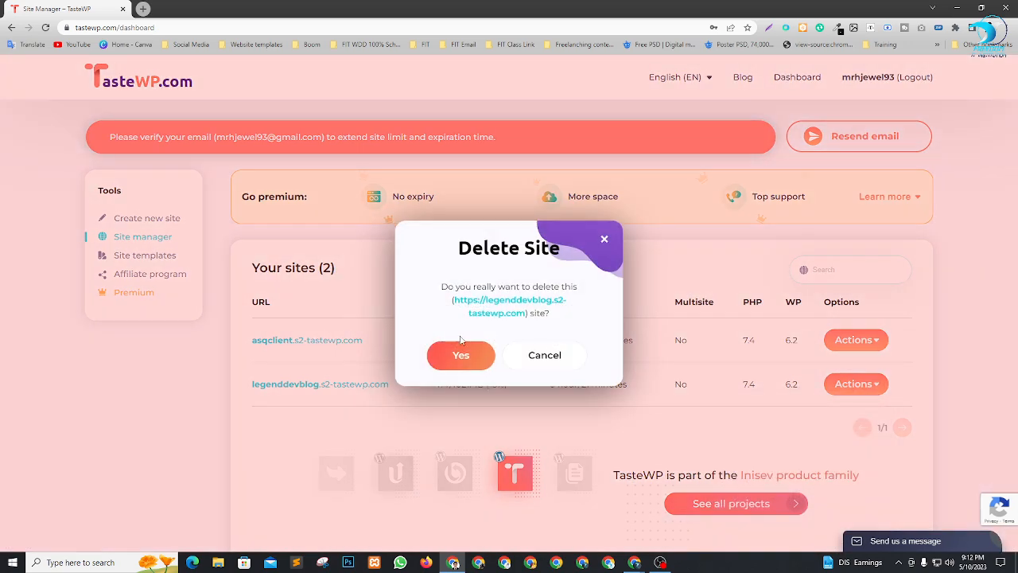
click(461, 357)
Step: Deny a pending join request in Google Meet and return to TasteWP
key(alt+Tab)
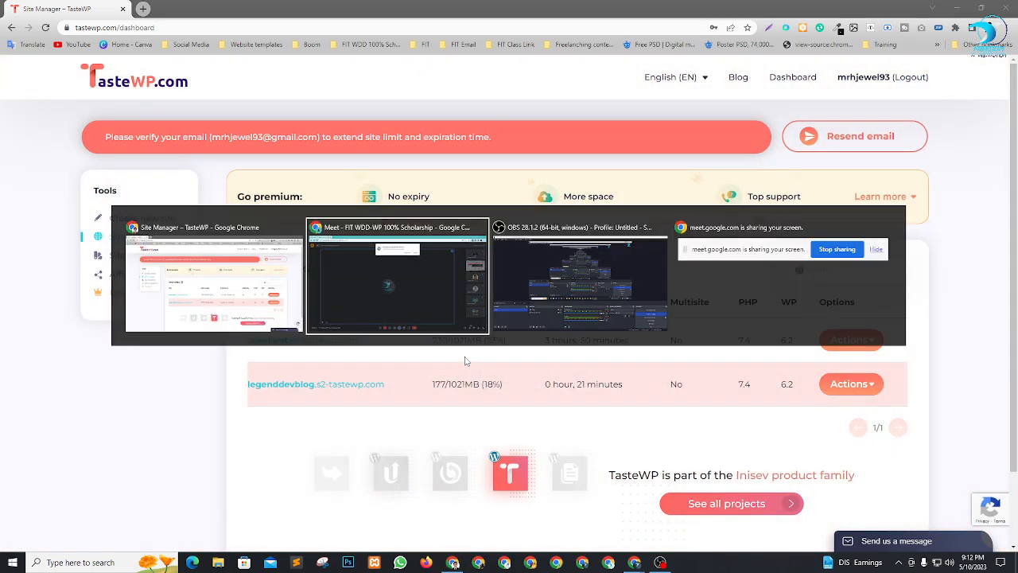
click(566, 99)
key(alt+Tab)
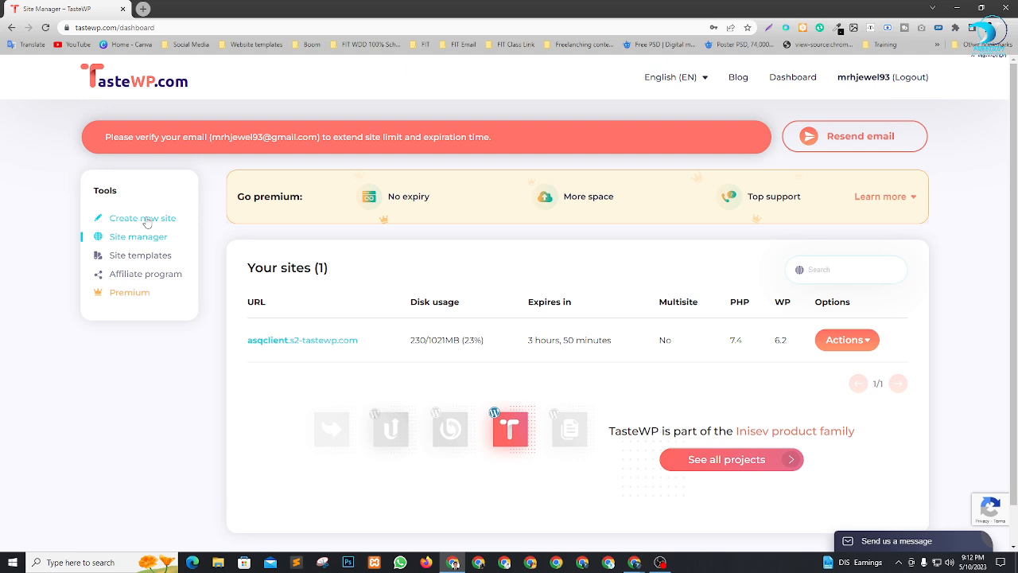
Step: Start a new TasteWP site without the Backup Migration, Copy Delete Posts, Pop-up and Redirect Redirection plugins
click(121, 222)
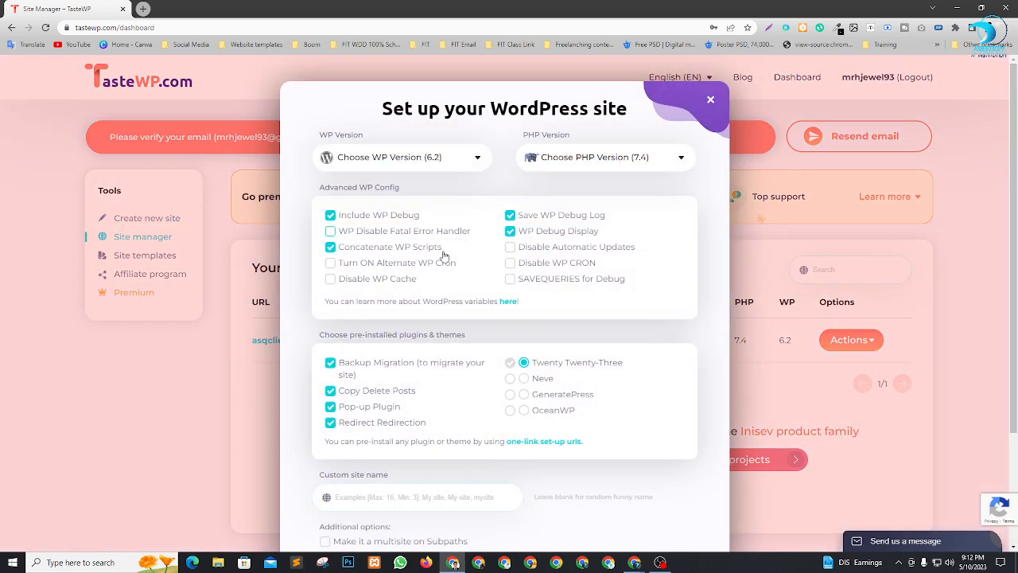
scroll(443, 252, down, 2)
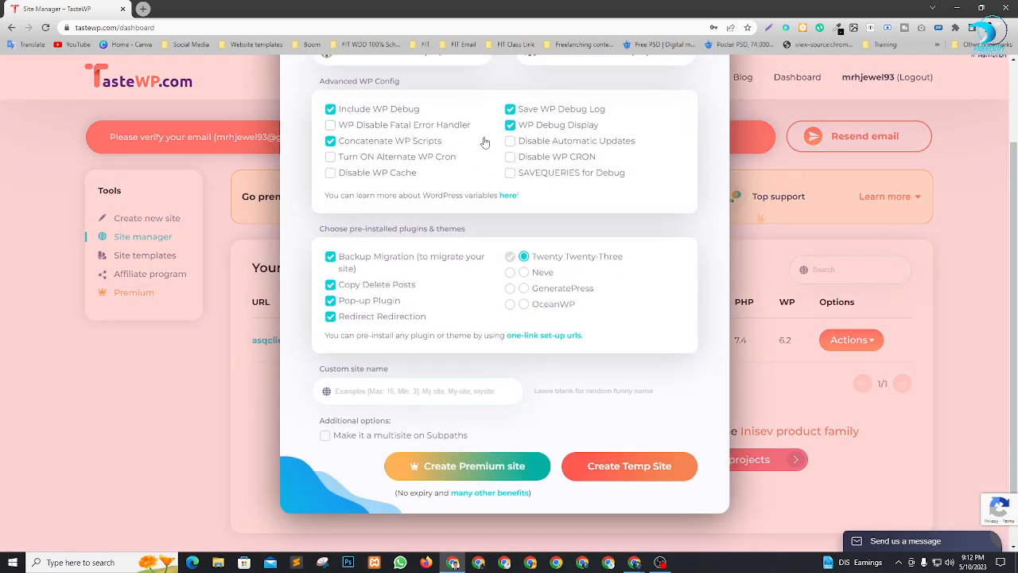
scroll(382, 235, down, 1)
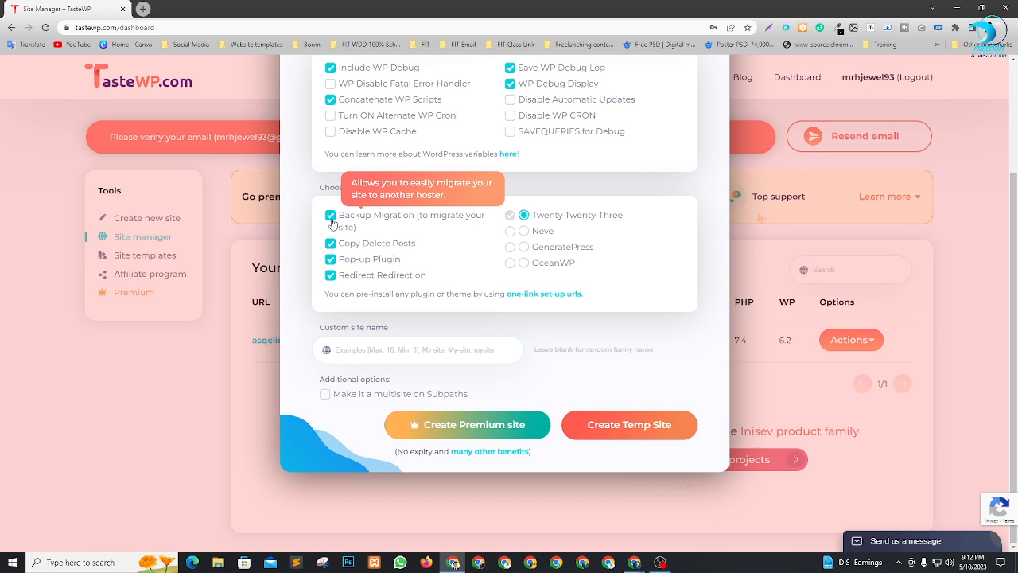
click(330, 216)
click(330, 243)
click(330, 260)
click(330, 274)
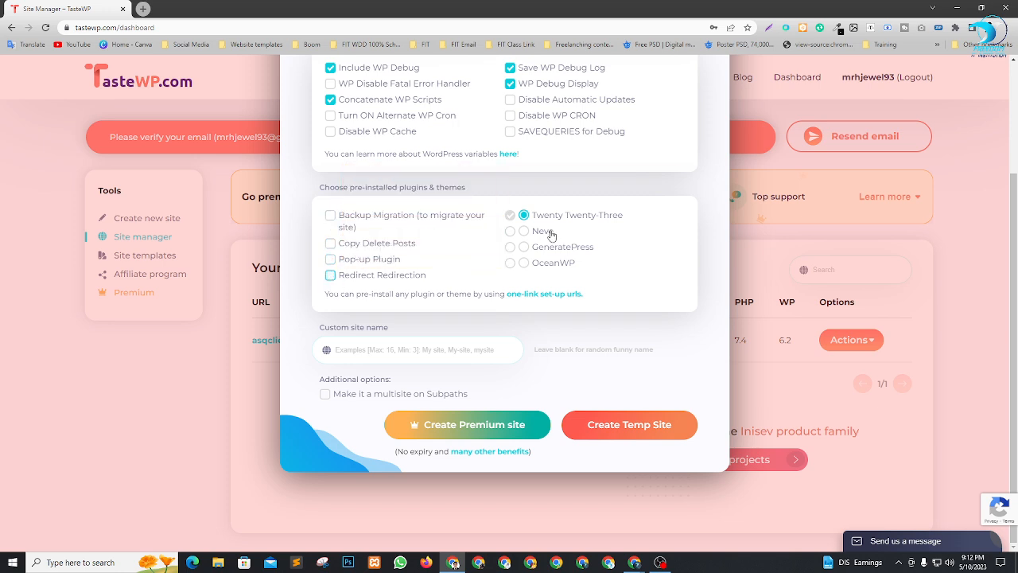
Step: Name the site fitwddwpten, create it, copy its credentials and open it in a new tab
mouse_move(559, 220)
click(384, 350)
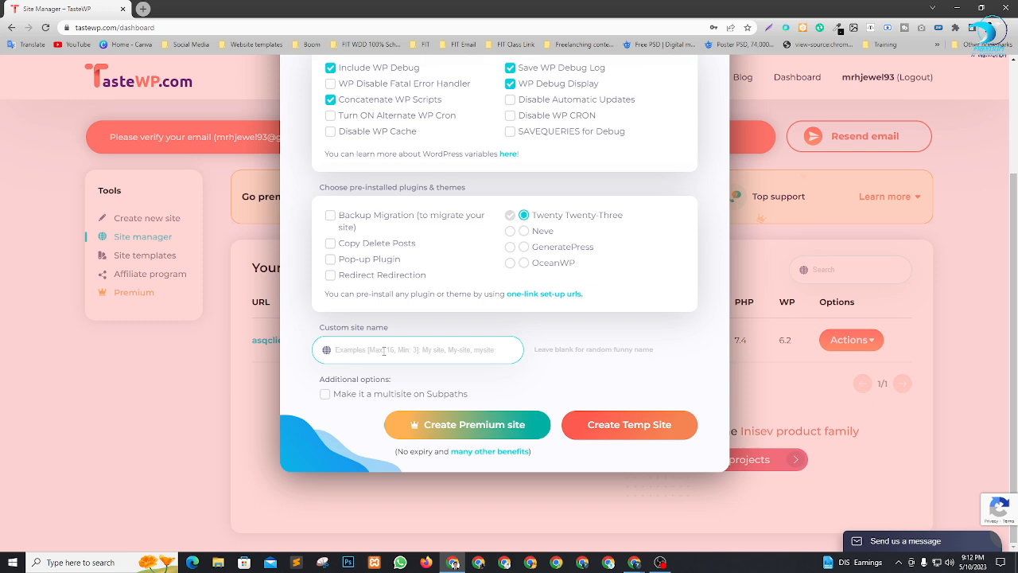
text(fitwdd)
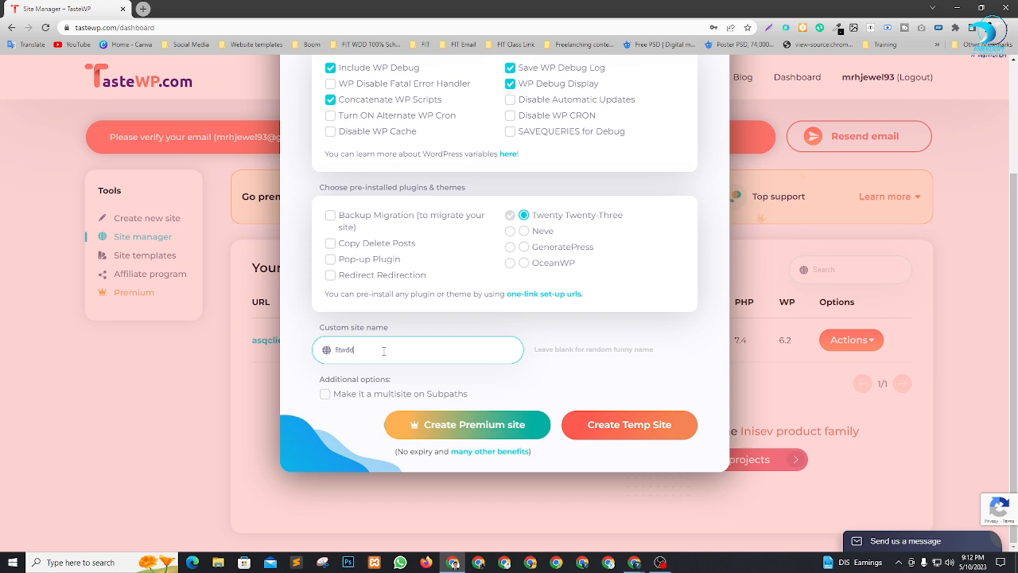
text(wpten)
click(652, 426)
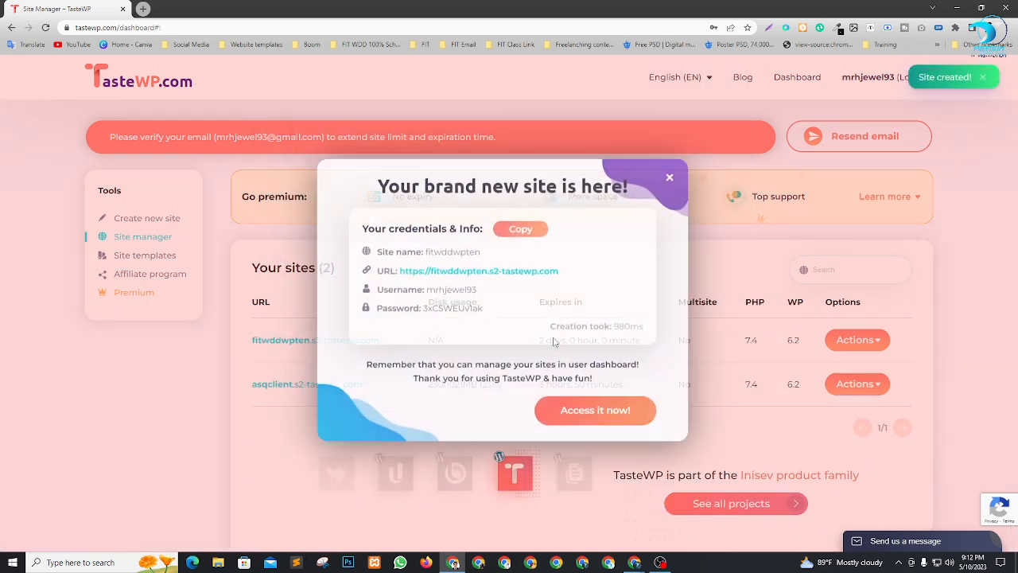
click(519, 233)
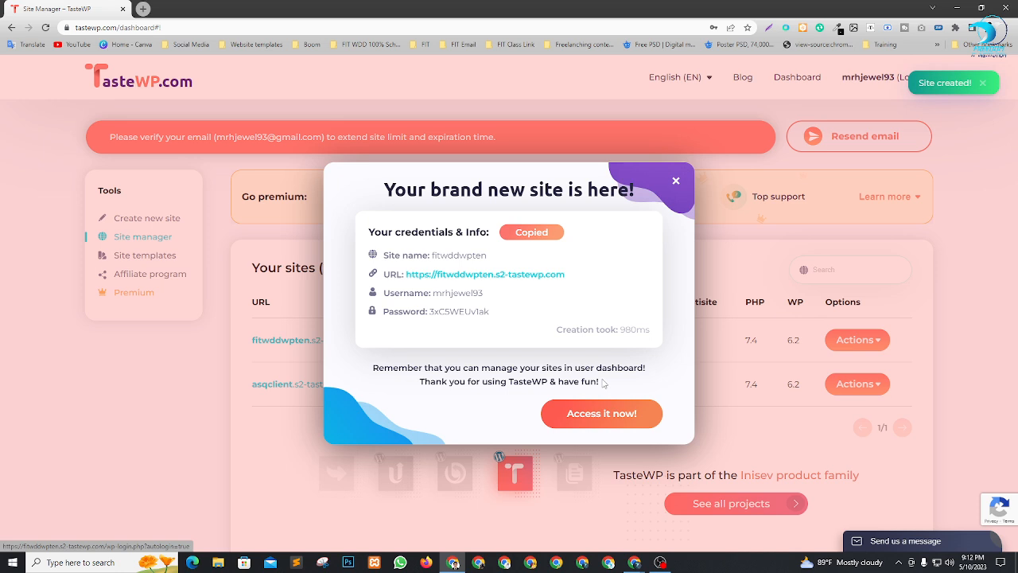
click(606, 419)
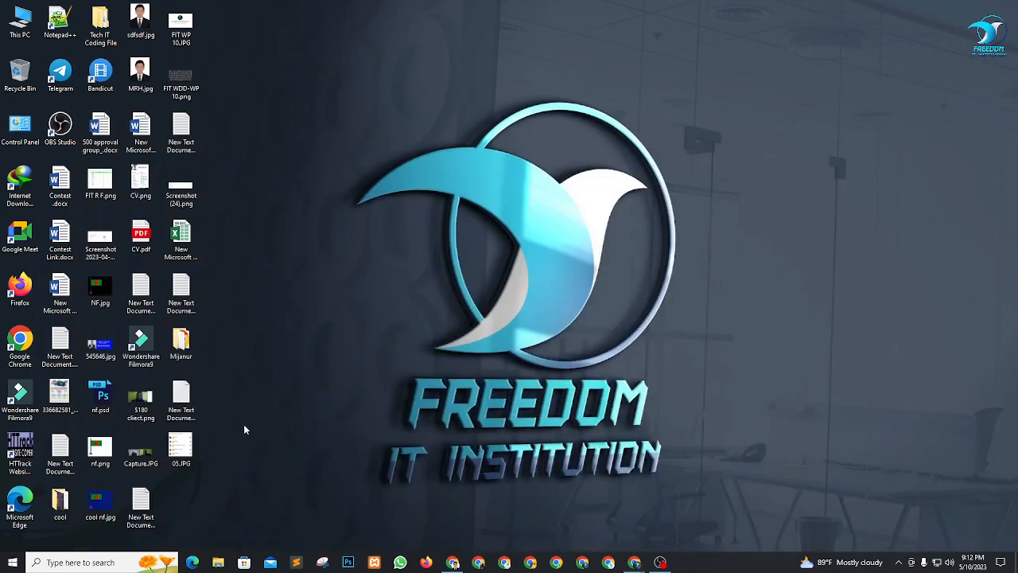
Step: Paste the new site's credentials on a new line in the desktop notes file and save it
double_click(181, 399)
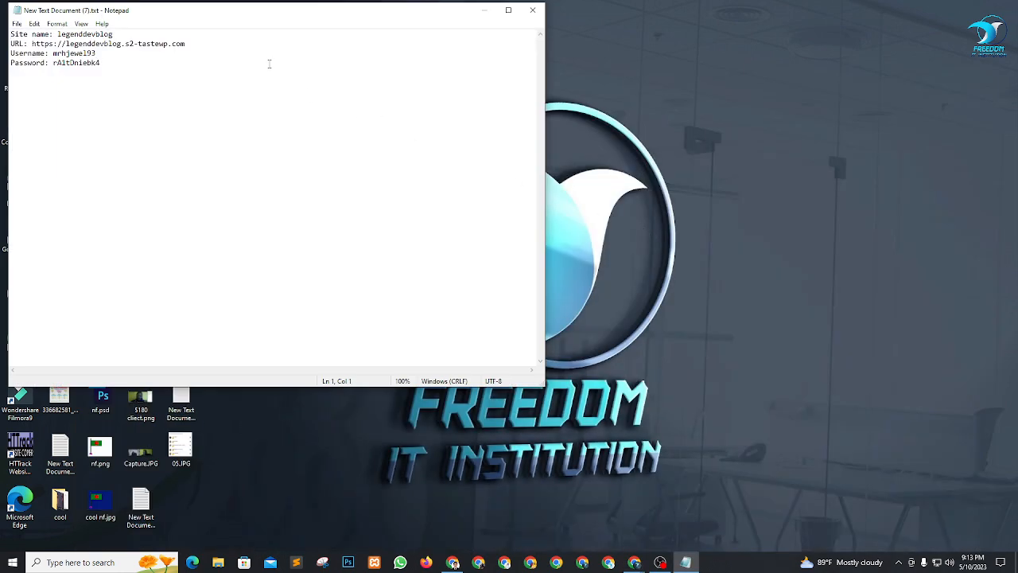
key(Return)
key(ctrl+v)
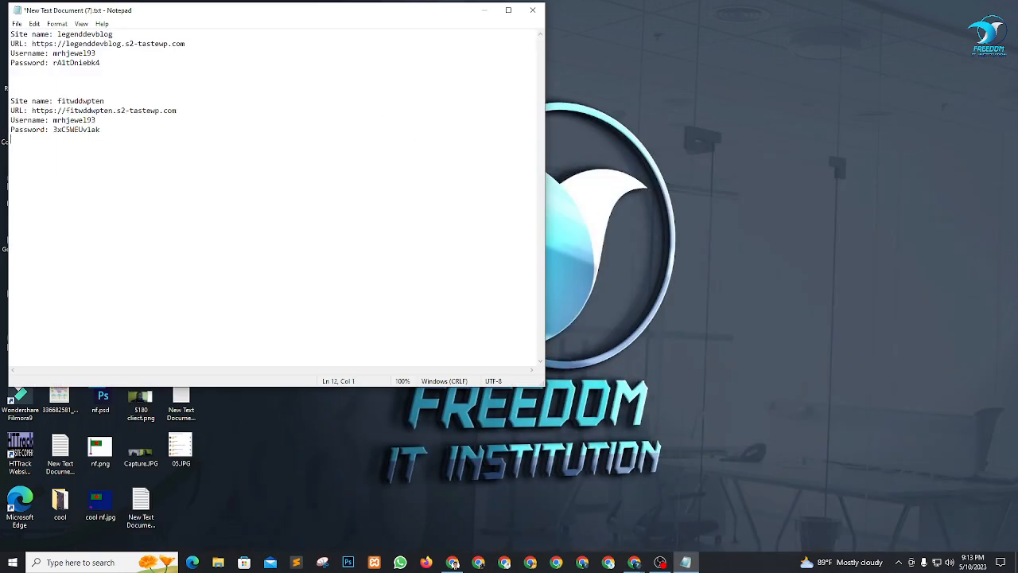
click(17, 23)
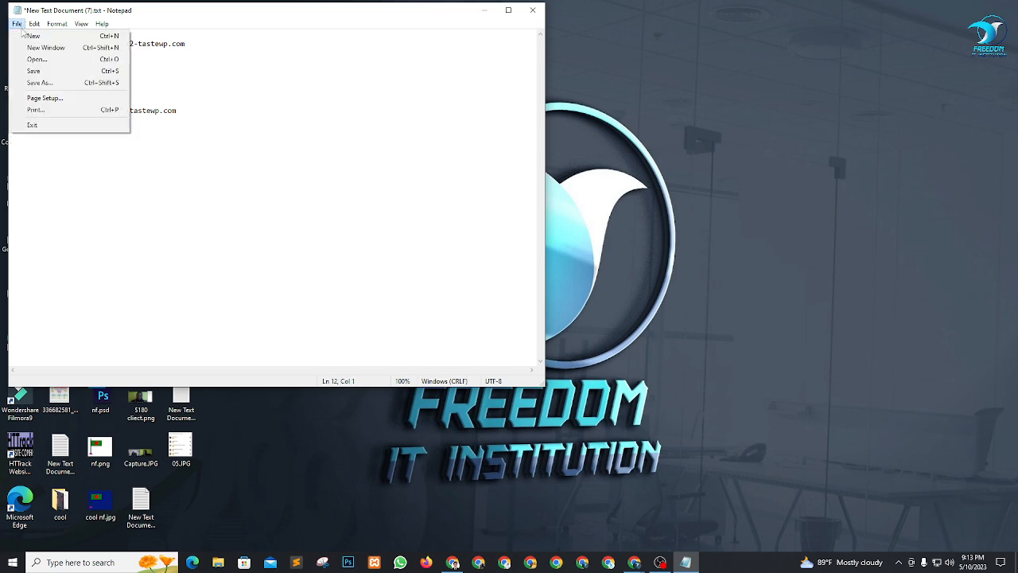
click(34, 71)
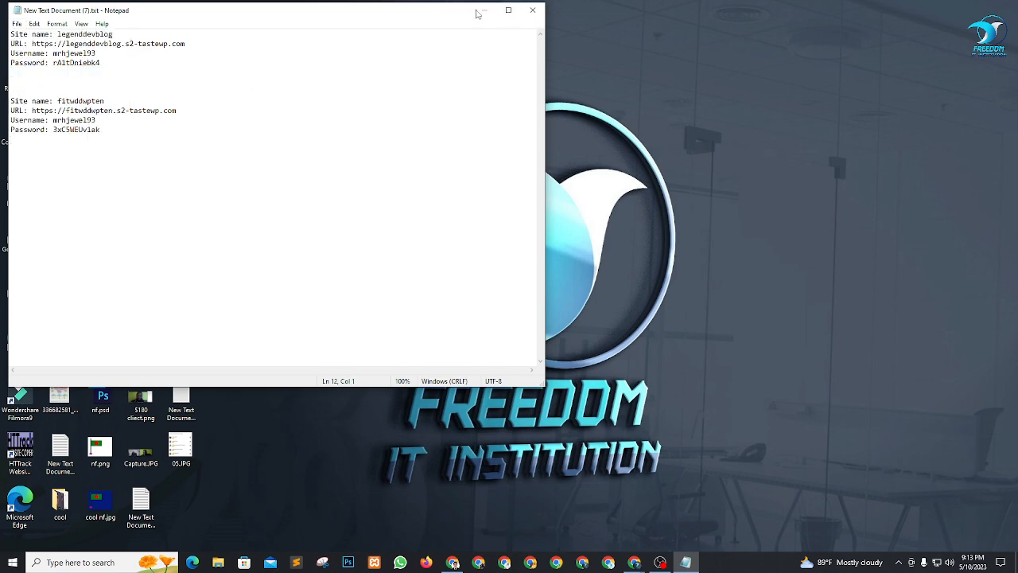
Step: Move the Notepad window, review the pasted site details, then close Notepad
drag(435, 12, 708, 38)
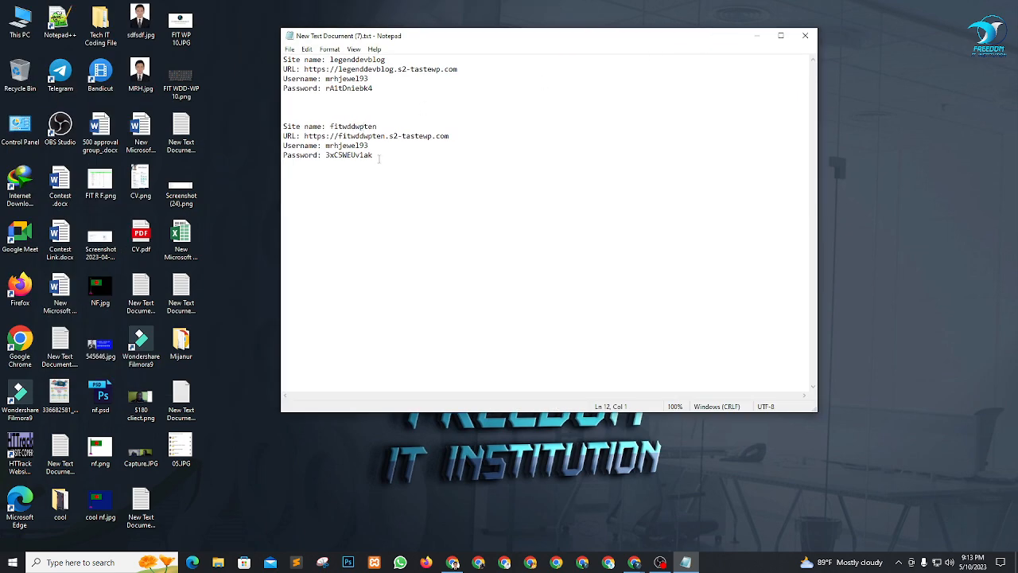
drag(380, 155, 389, 128)
click(348, 176)
click(459, 136)
click(410, 171)
click(805, 35)
key(alt+Tab)
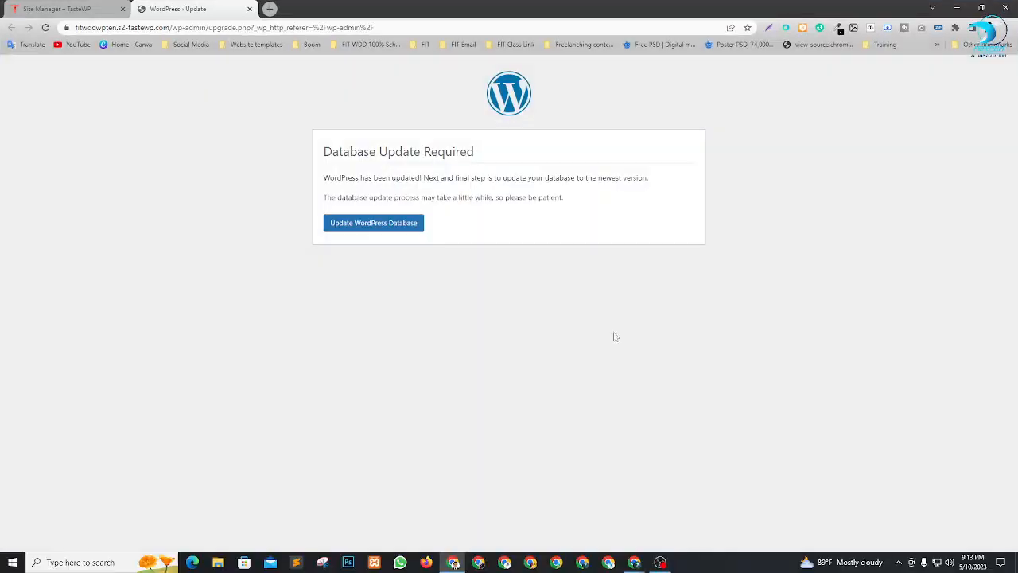
Step: Update the WordPress database, continue to the dashboard and dismiss the Welcome panel
click(397, 225)
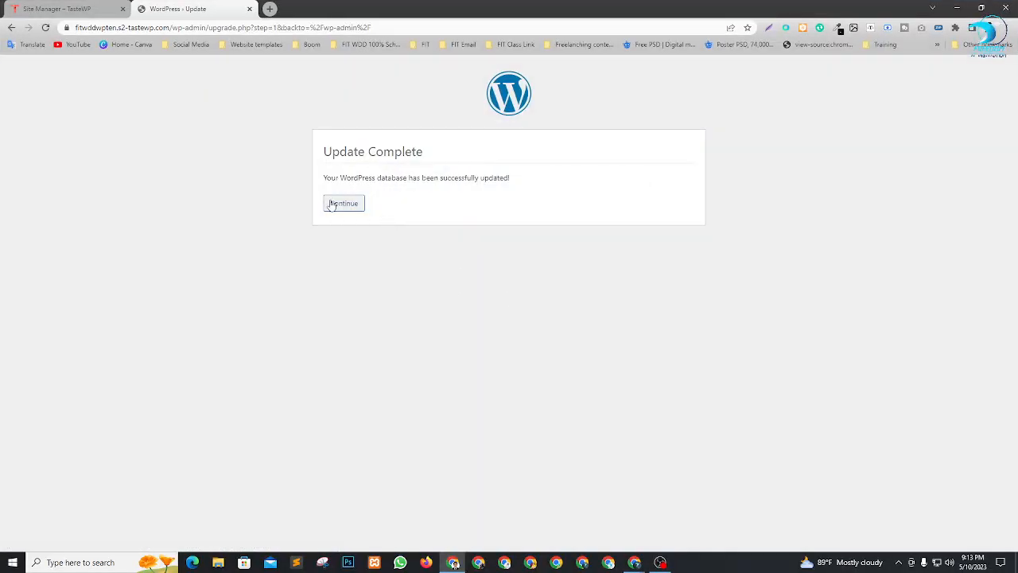
click(330, 203)
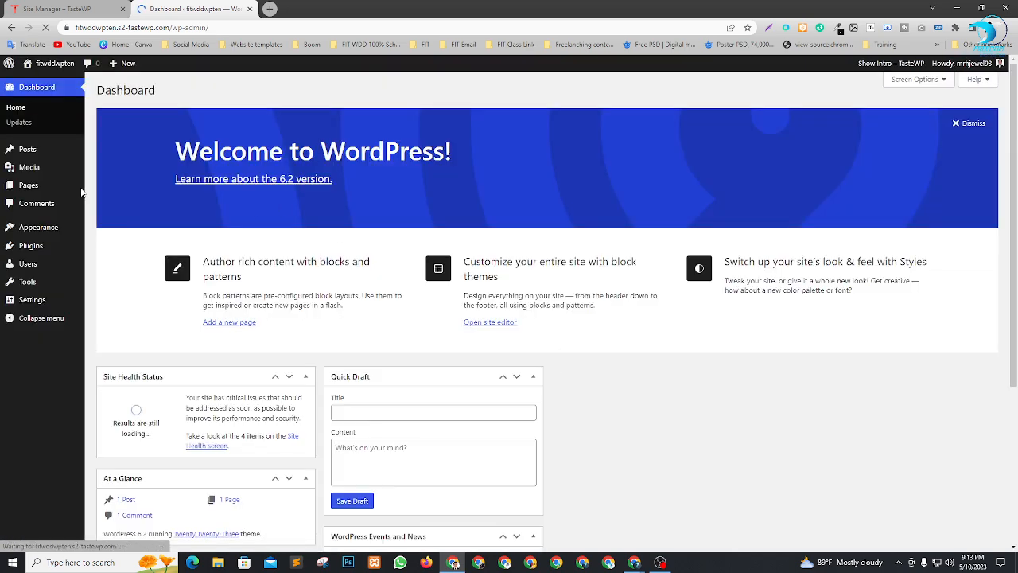
scroll(400, 258, down, 2)
scroll(400, 259, up, 2)
click(951, 127)
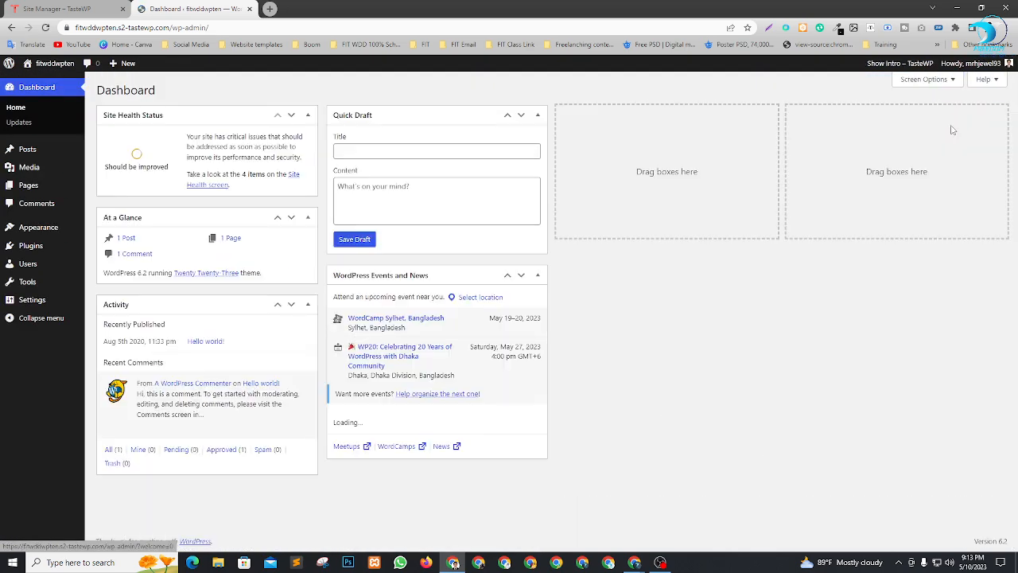
Step: Hide the Activity, Quick Draft and WordPress Events and News widgets, and dismiss the TasteWP intro panel
click(918, 79)
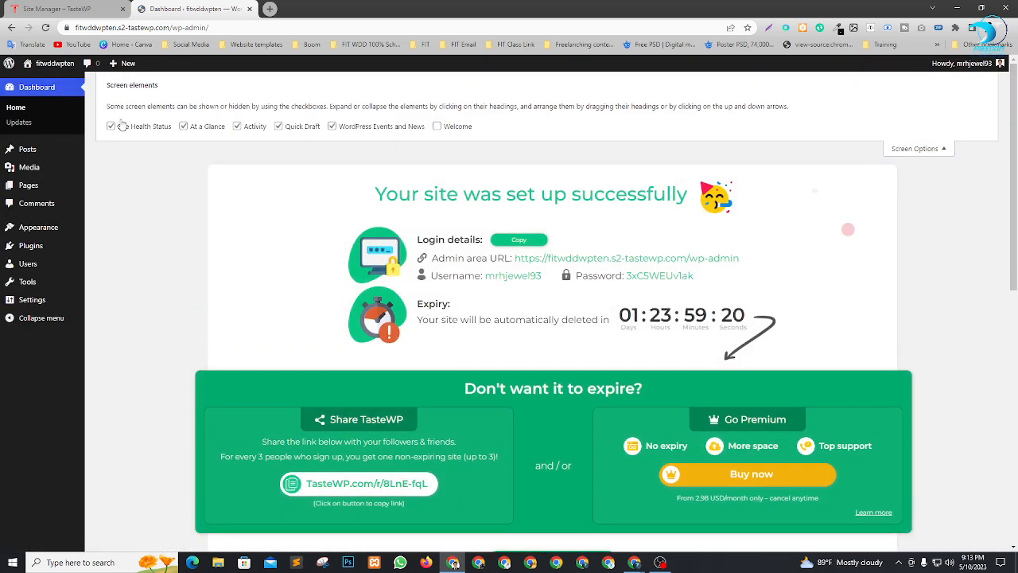
click(236, 126)
click(279, 126)
click(331, 126)
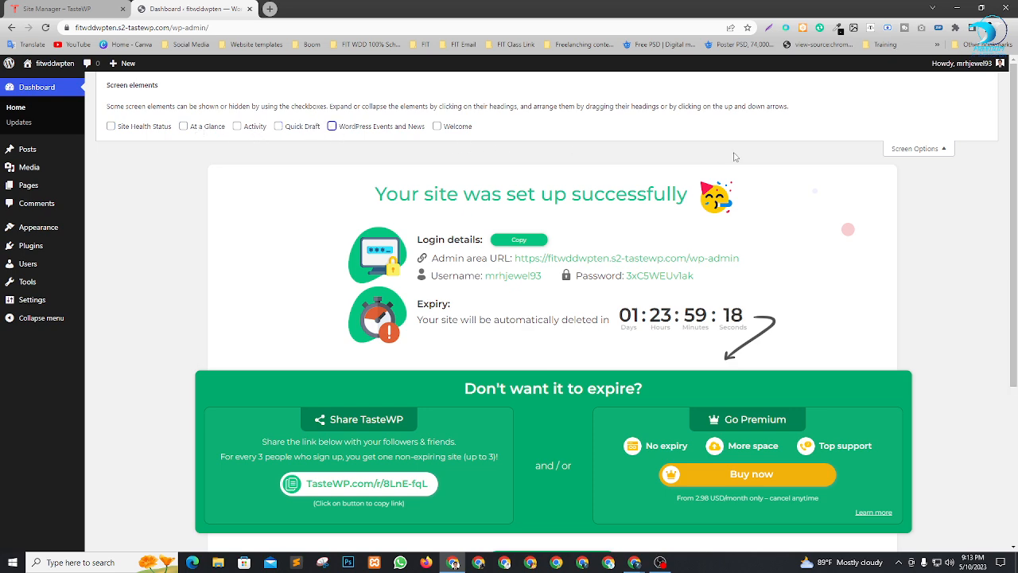
click(916, 149)
scroll(616, 348, down, 3)
click(529, 326)
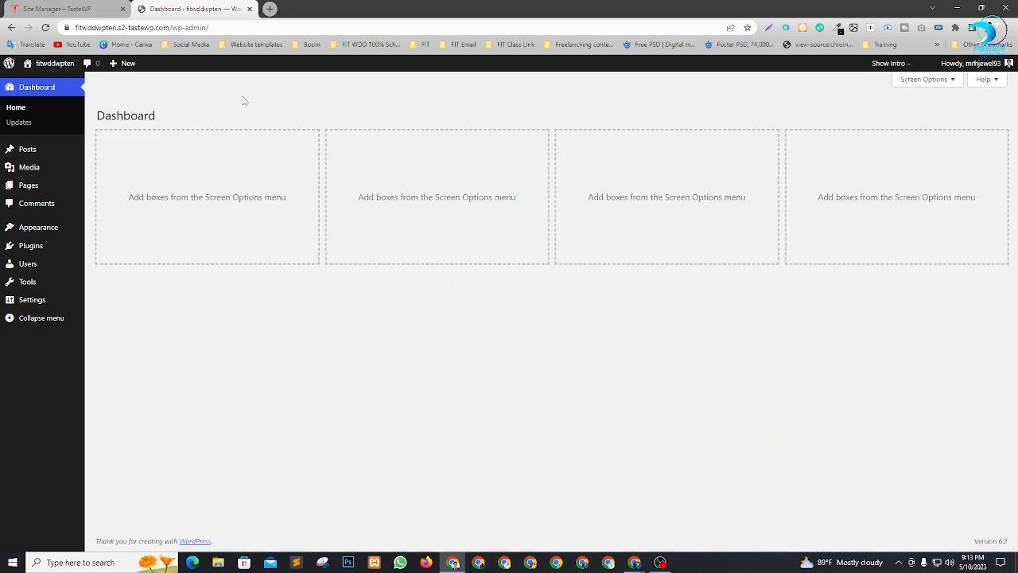
key(alt+Tab)
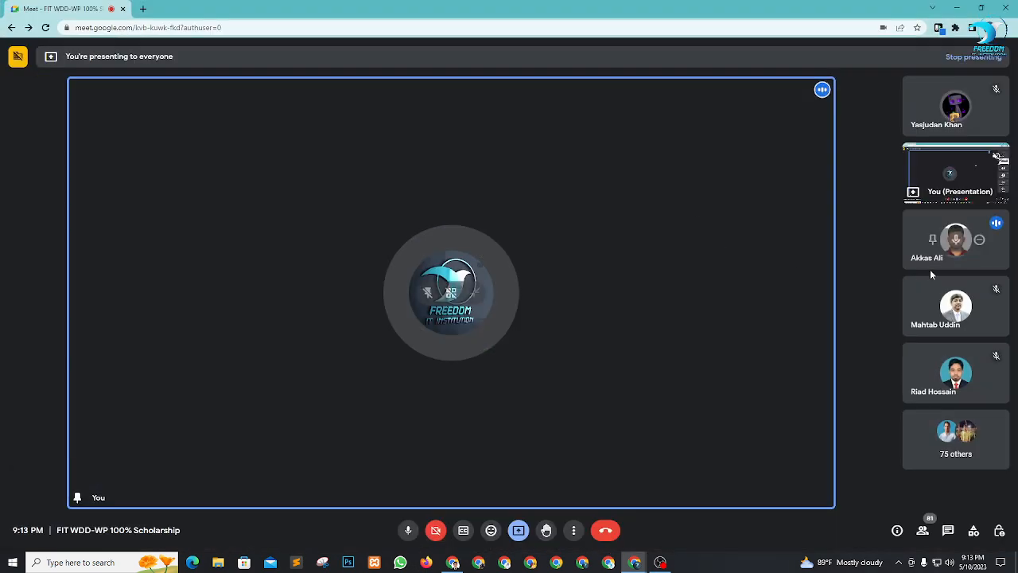
Step: Check the Google Meet participant list, close it, and go back to the WordPress dashboard
click(922, 529)
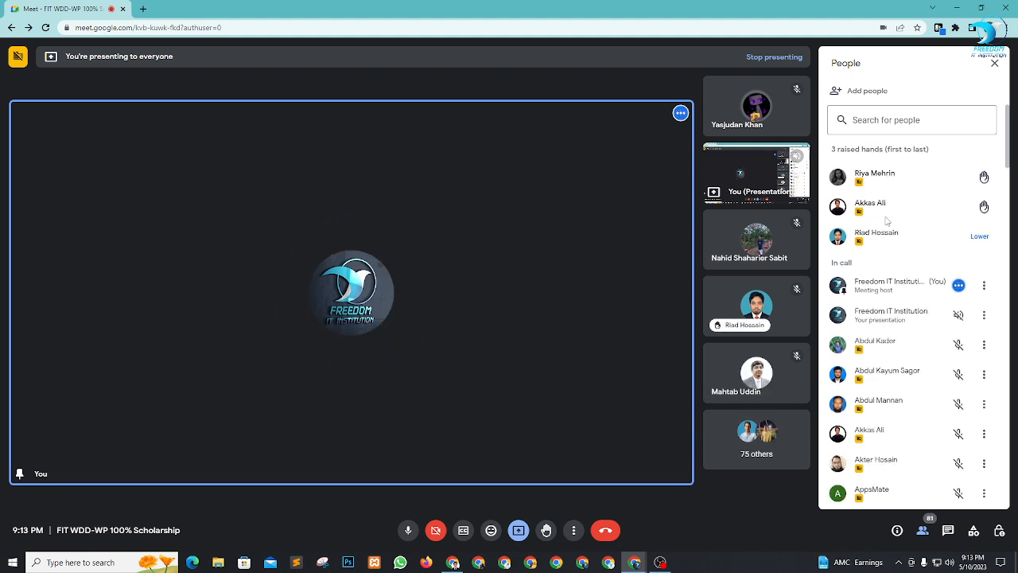
click(994, 63)
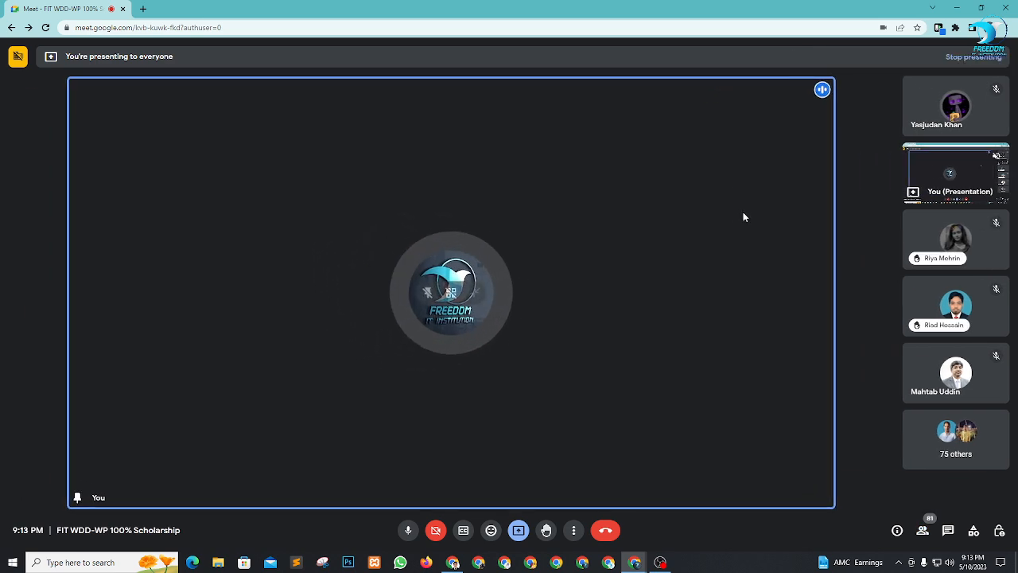
key(alt+Tab)
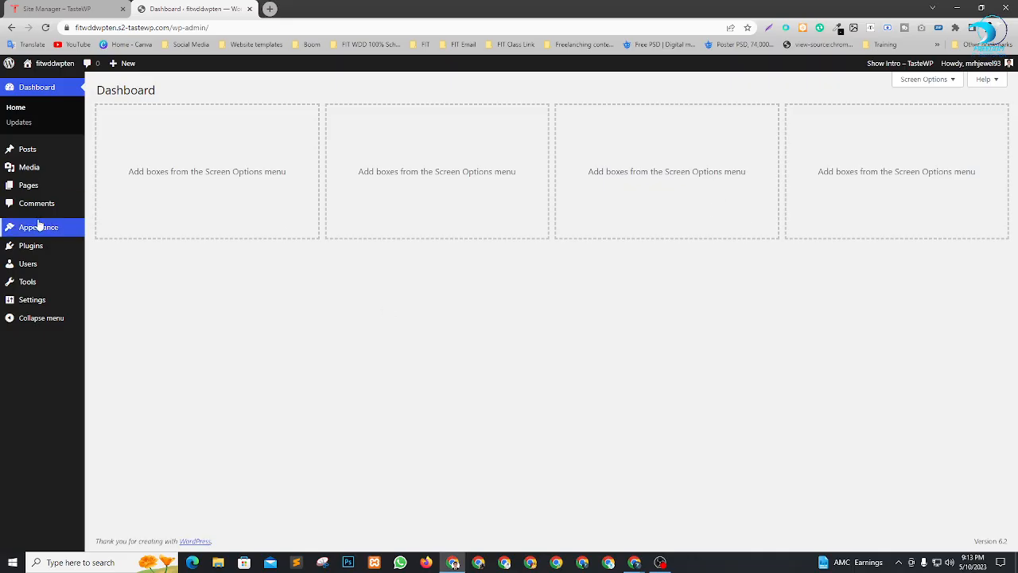
Step: Open the live fitwddwpten site in a new browser tab next to the admin dashboard
mouse_move(41, 228)
right_click(108, 230)
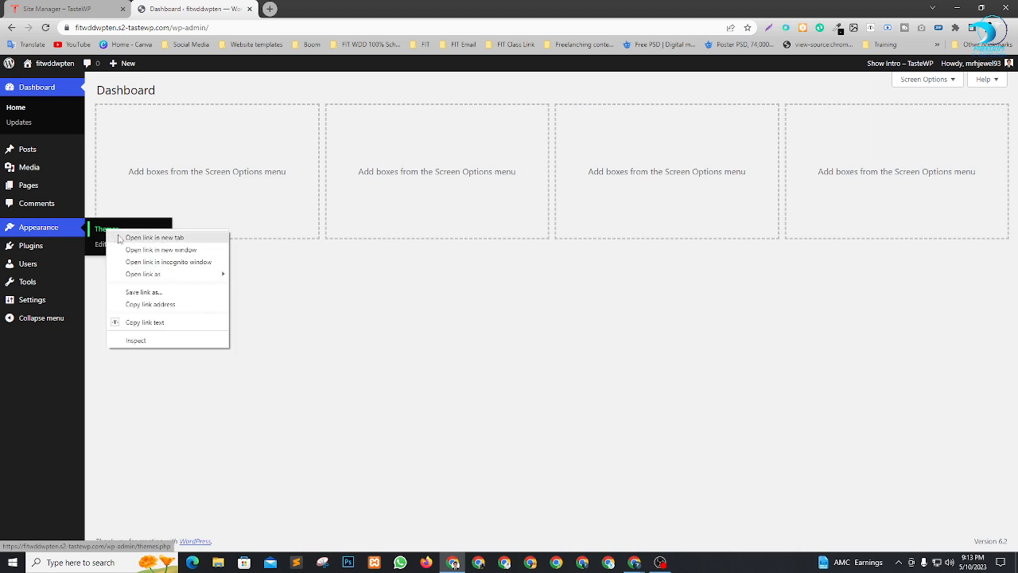
click(244, 85)
right_click(37, 84)
click(59, 95)
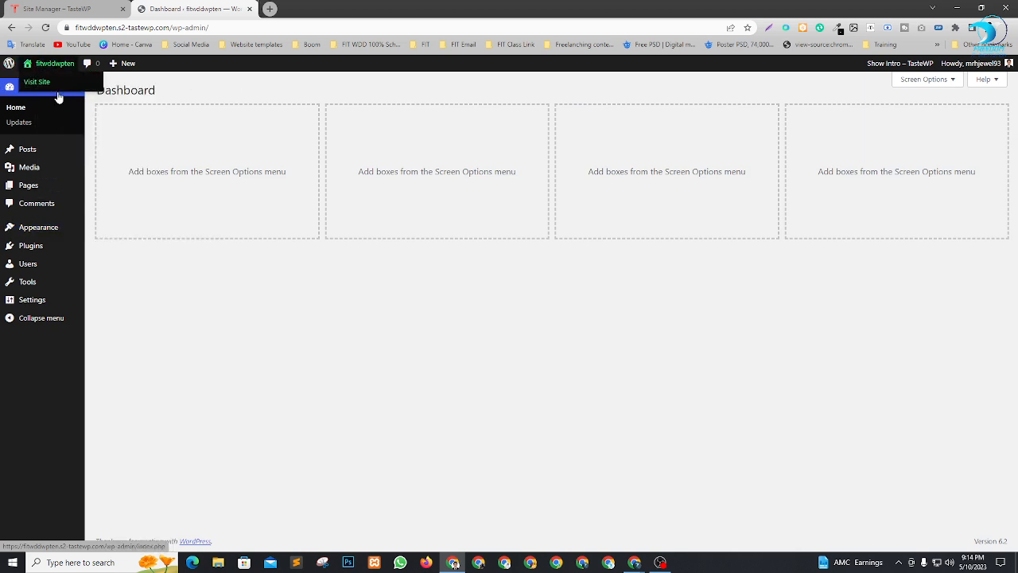
click(316, 6)
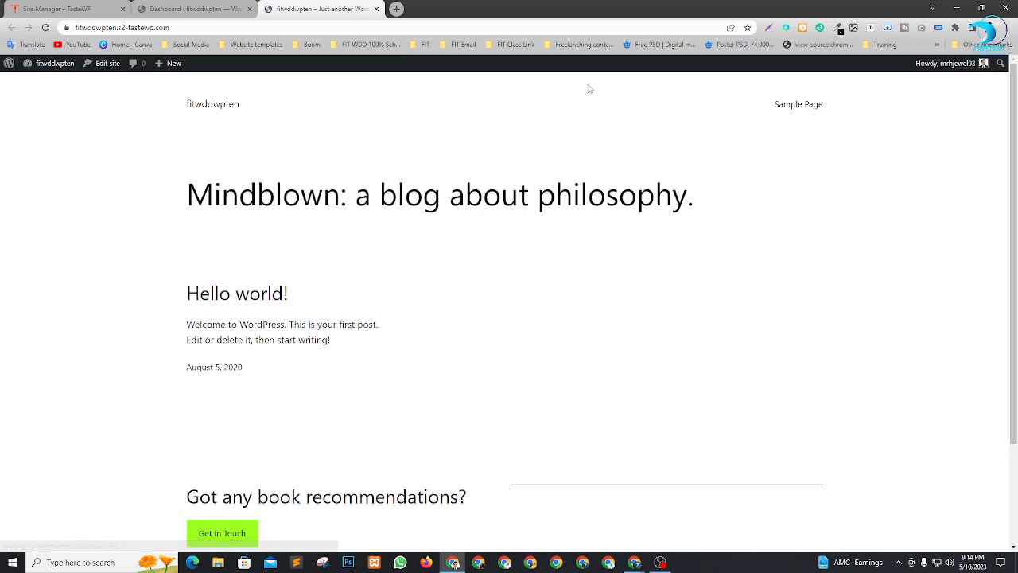
click(211, 6)
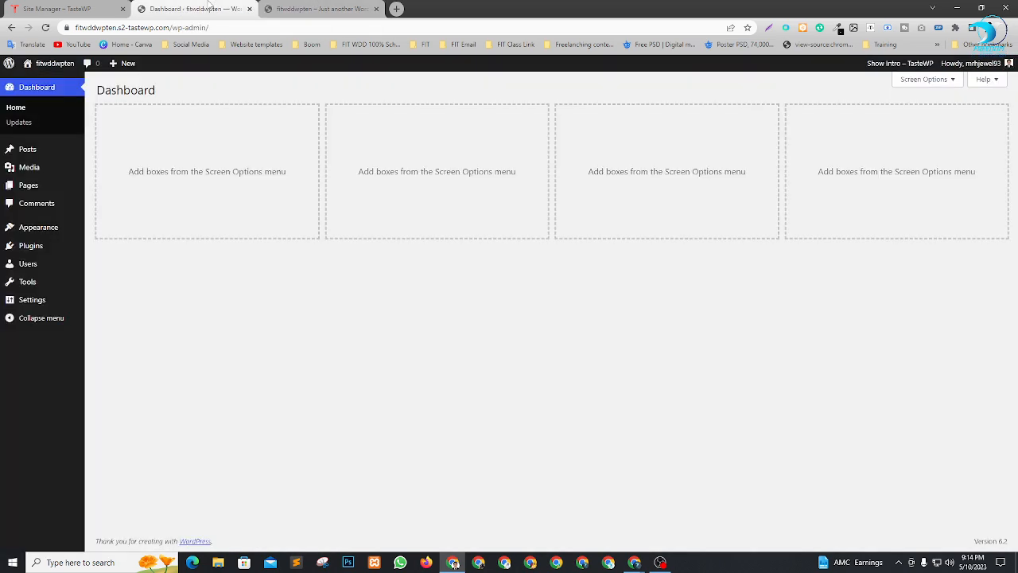
click(294, 7)
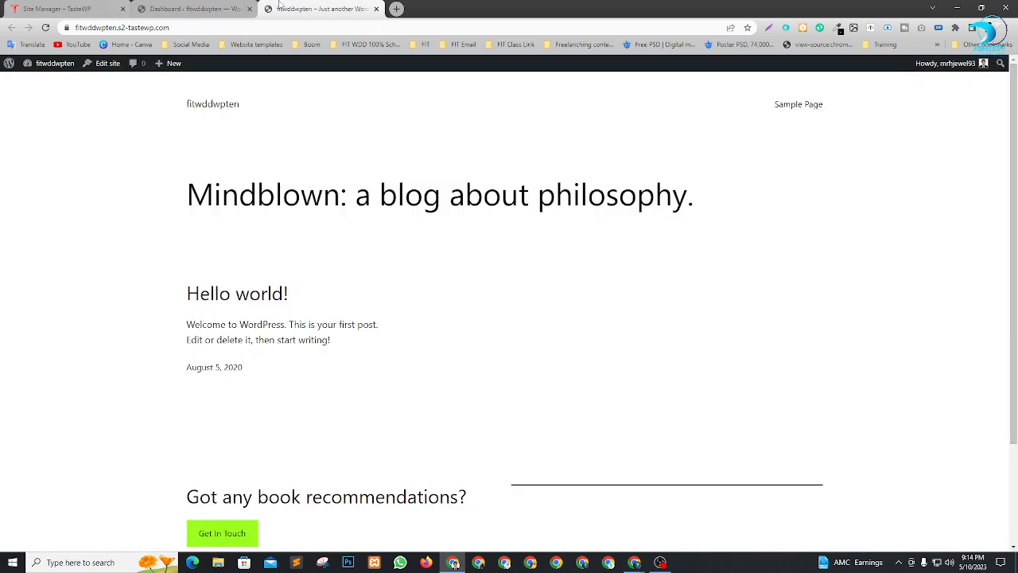
click(178, 6)
Step: Open the Themes page in a new tab and view the active Twenty Twenty-Three theme's details
mouse_move(55, 228)
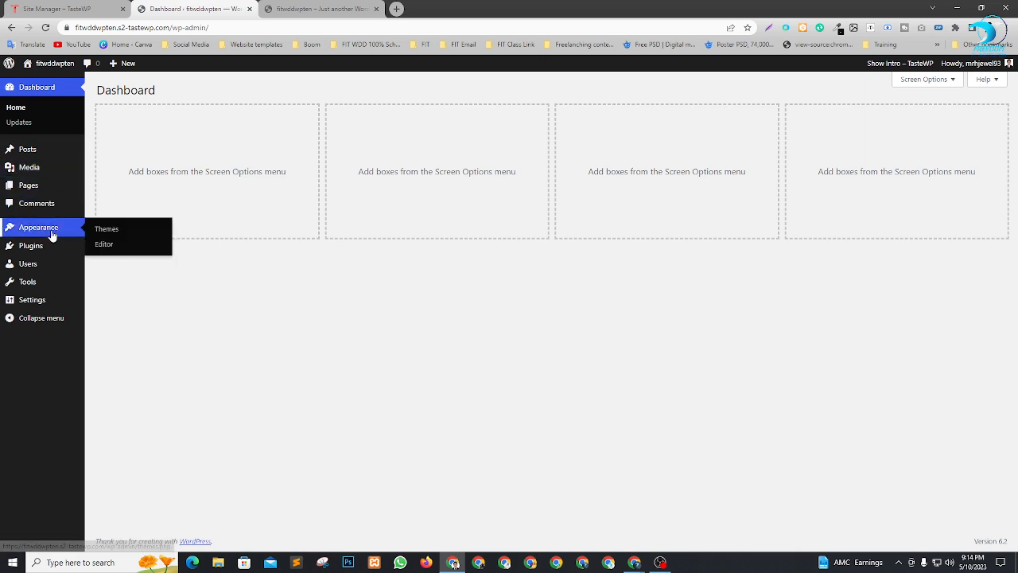
right_click(106, 228)
click(155, 233)
click(295, 6)
click(294, 6)
click(291, 191)
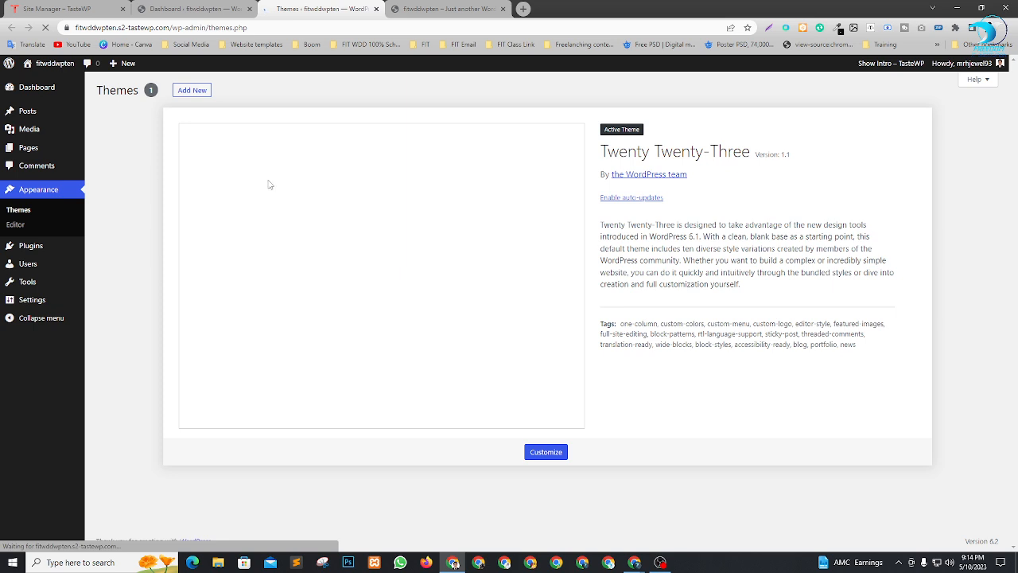
drag(685, 151, 750, 152)
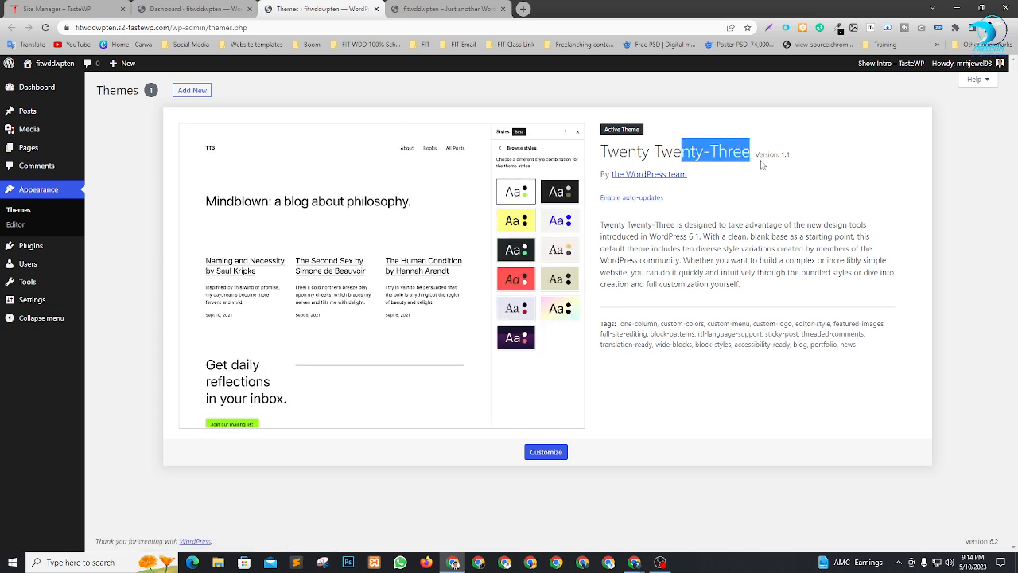
click(953, 204)
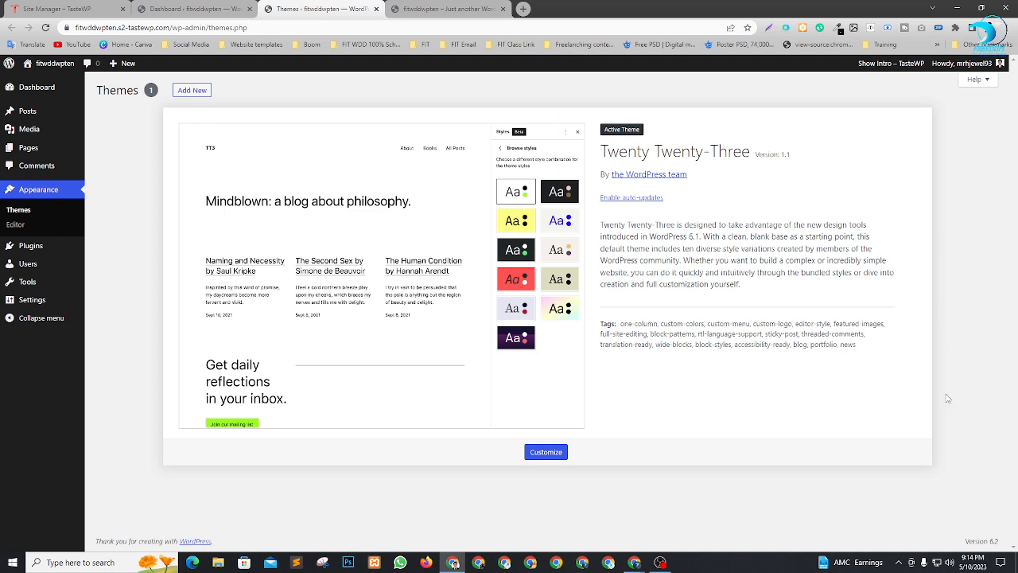
Step: Install and activate the Hello Elementor theme, then reload the live site tab to see it
click(191, 93)
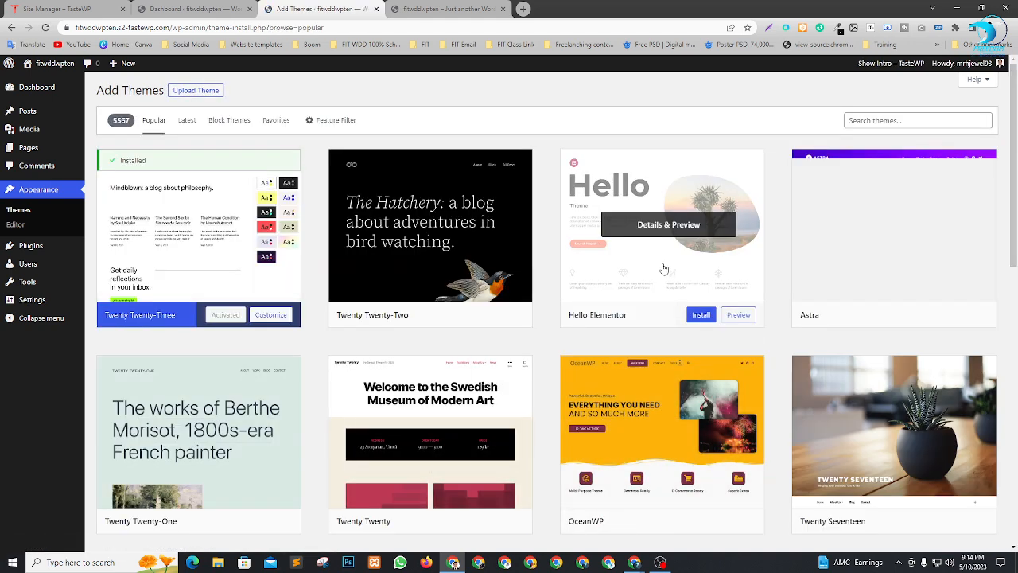
click(699, 315)
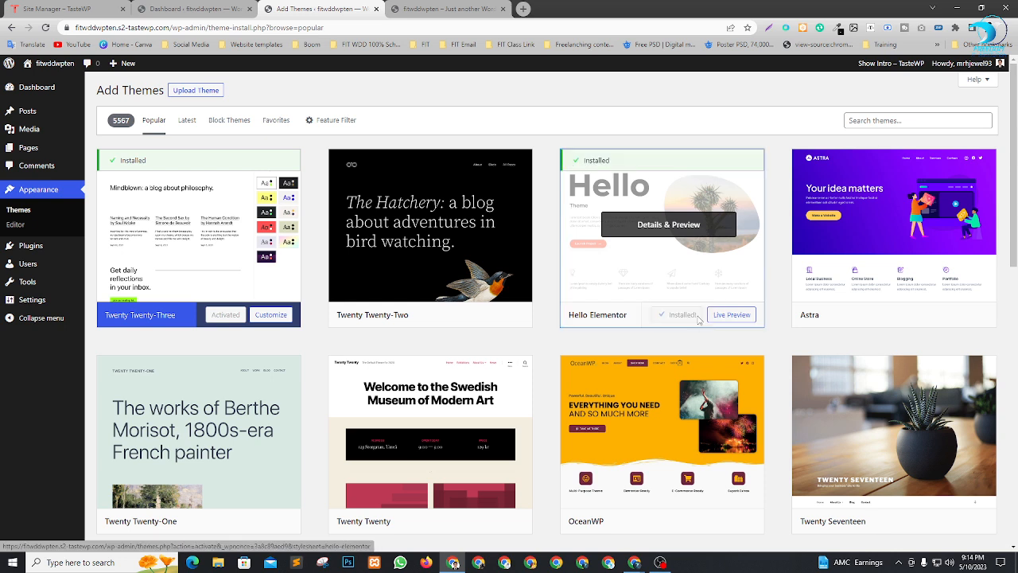
click(685, 316)
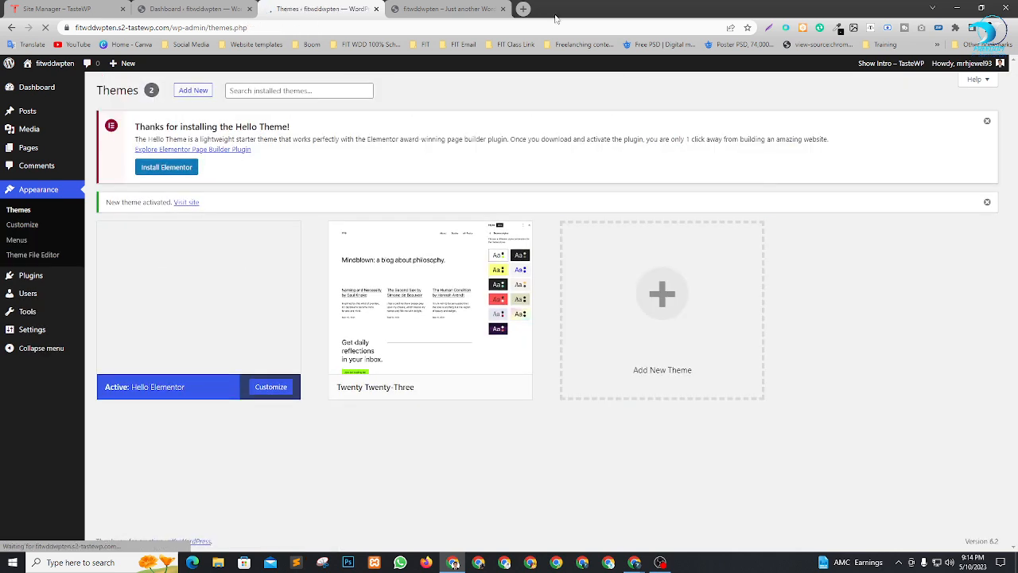
click(428, 8)
key(F5)
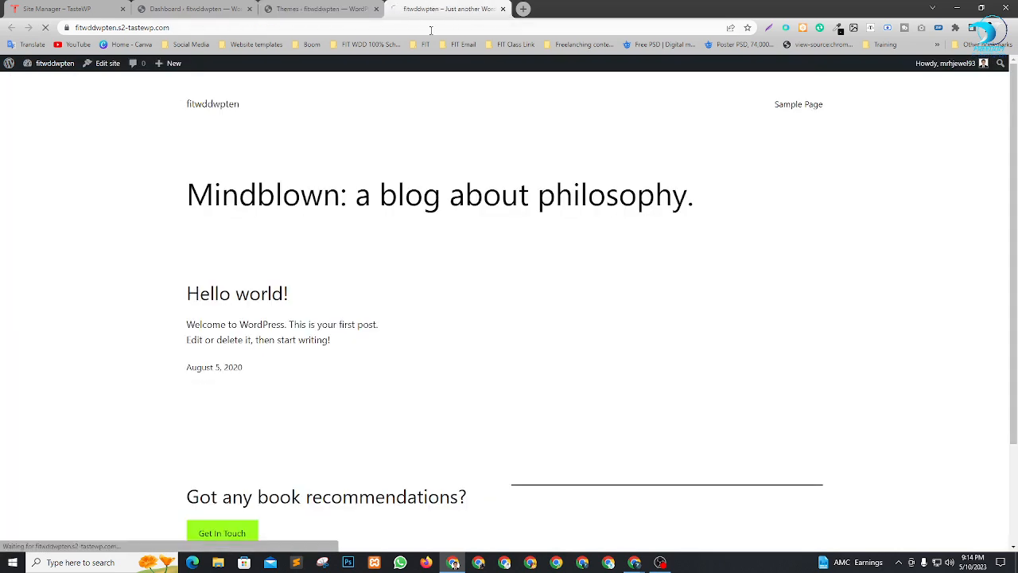
click(318, 8)
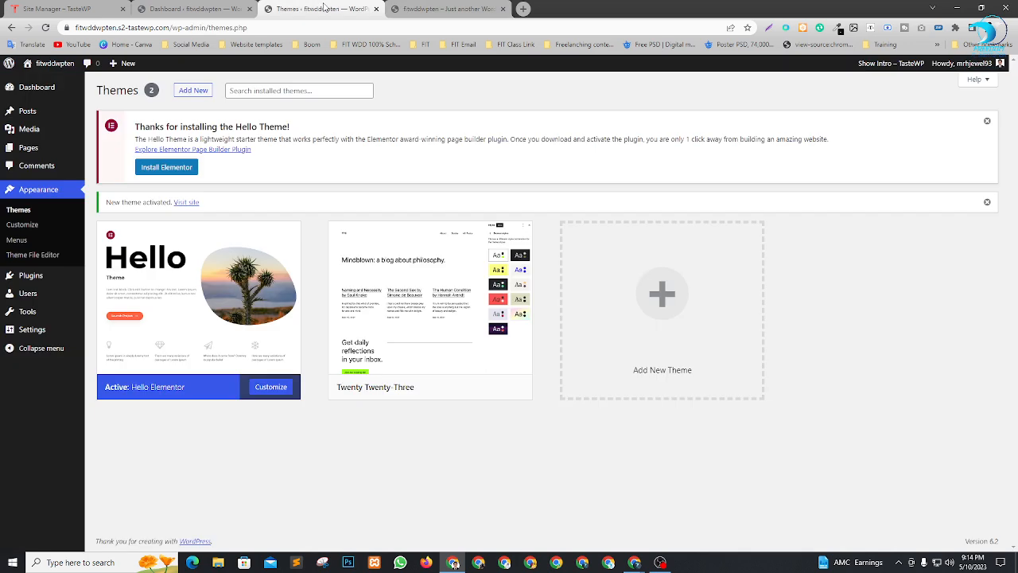
drag(129, 128, 368, 132)
Step: Install and activate Elementor from the Hello theme notice, then check the live site tab
click(364, 131)
click(166, 172)
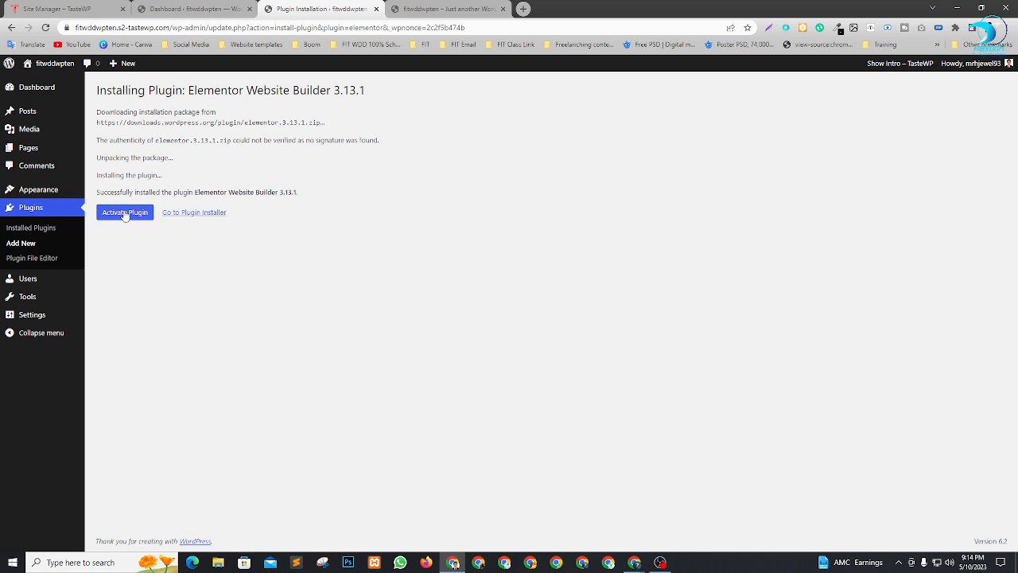
click(124, 212)
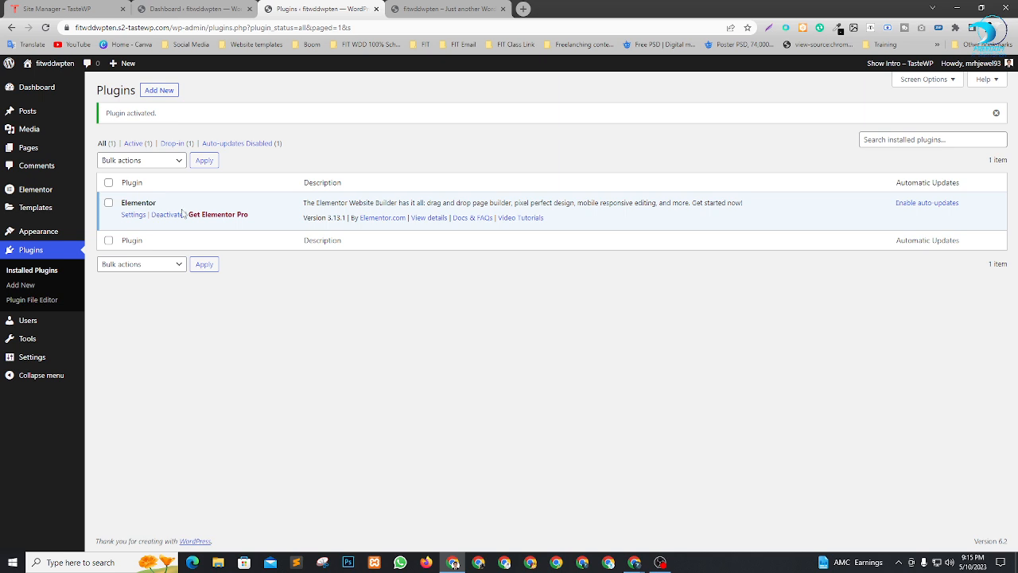
click(470, 6)
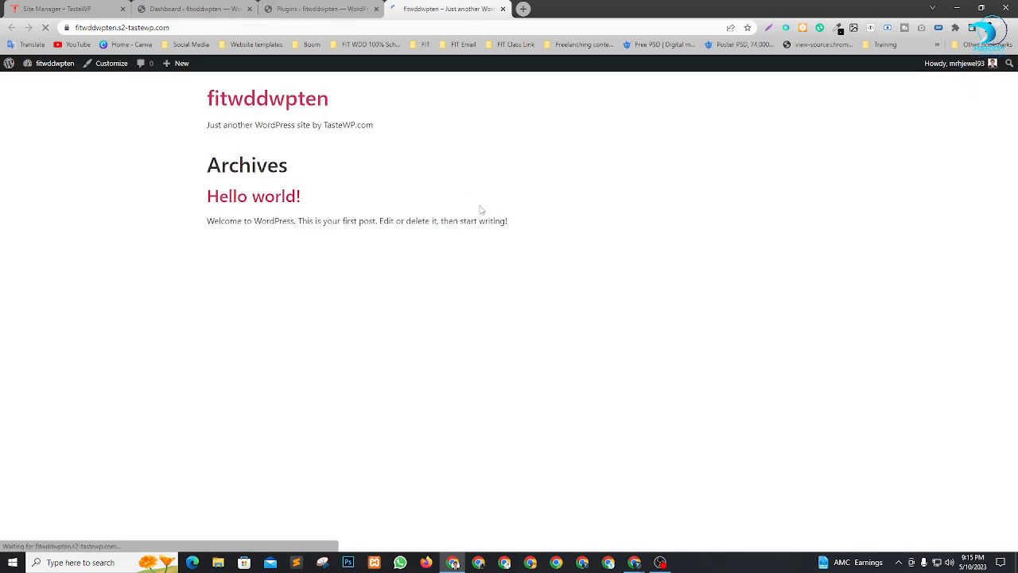
click(334, 8)
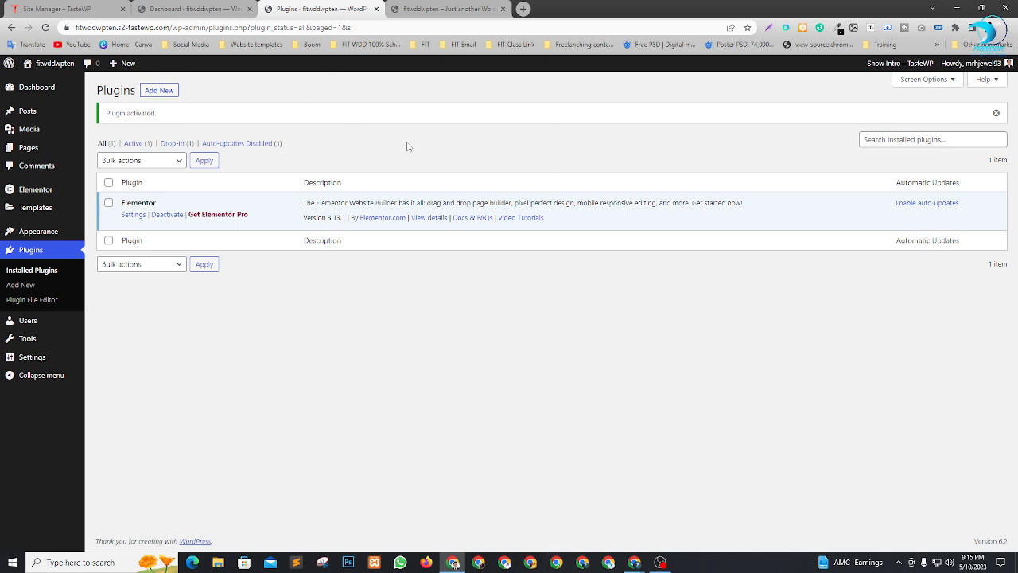
Step: Open the Pages list in a new tab and deny a Google Meet join request
mouse_move(31, 148)
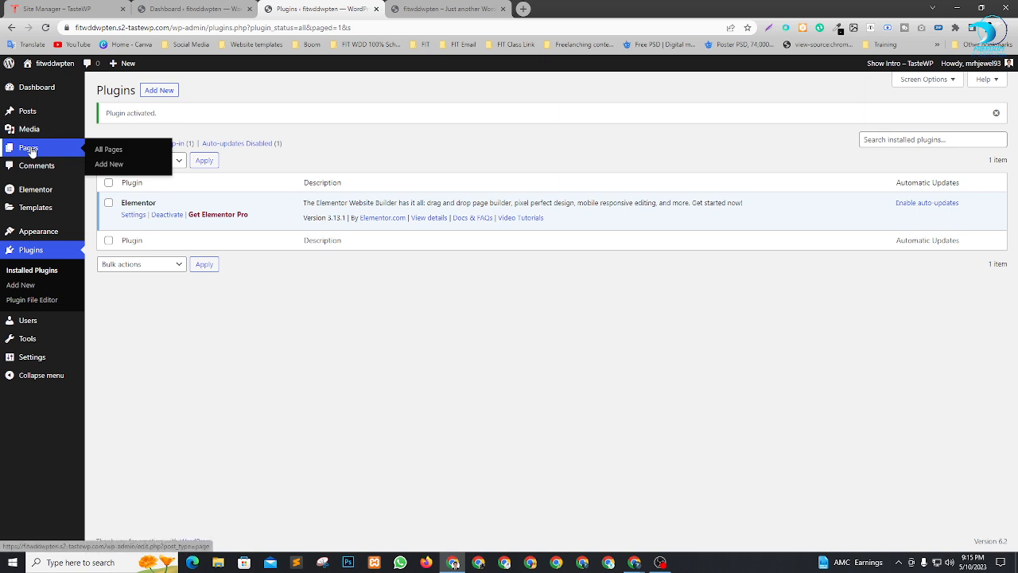
right_click(119, 150)
click(128, 159)
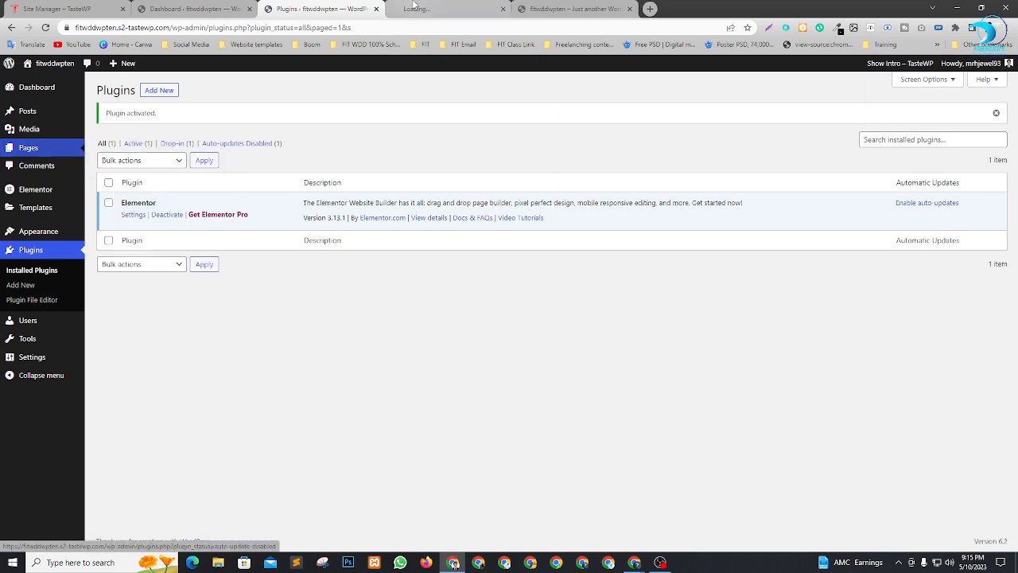
key(ctrl+Tab)
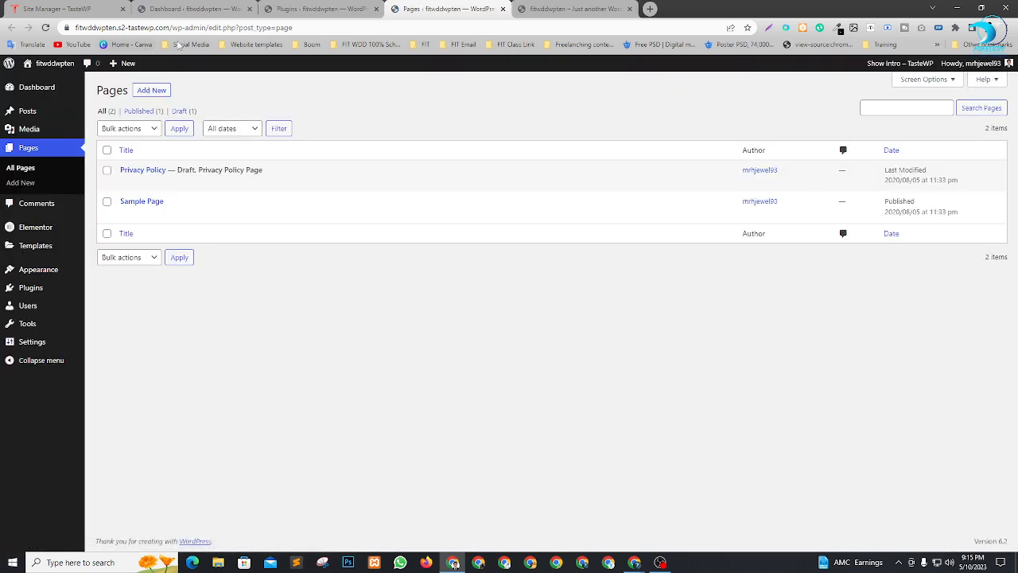
key(alt+Tab)
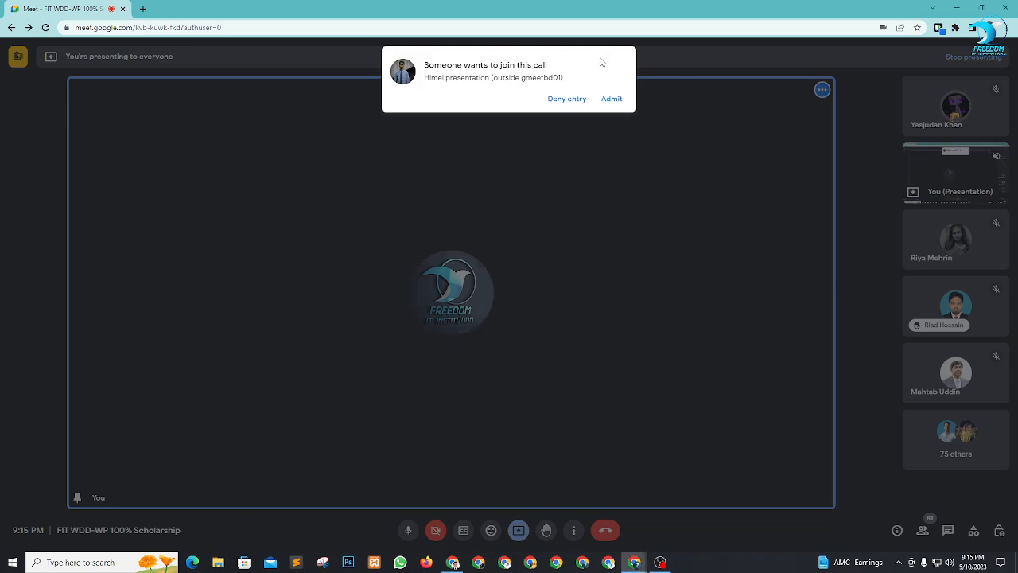
click(572, 99)
key(alt+Tab)
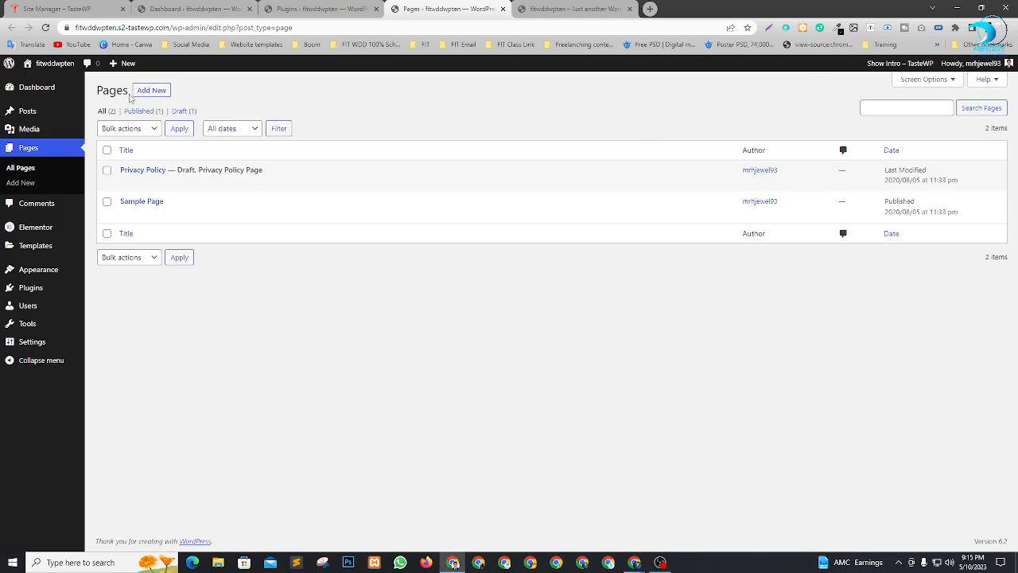
Step: Create and publish a new page titled Home
click(143, 91)
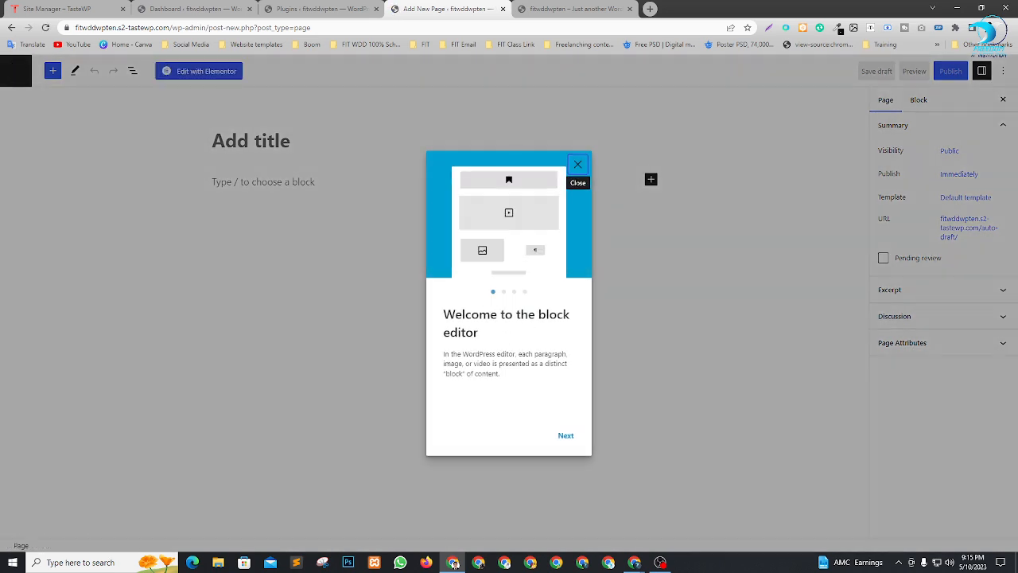
click(576, 165)
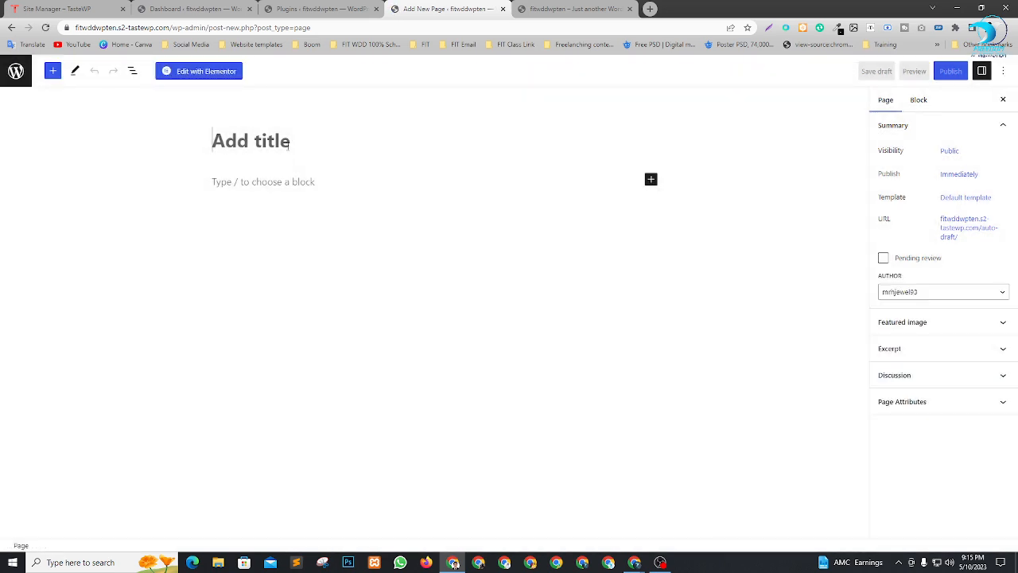
text(Home)
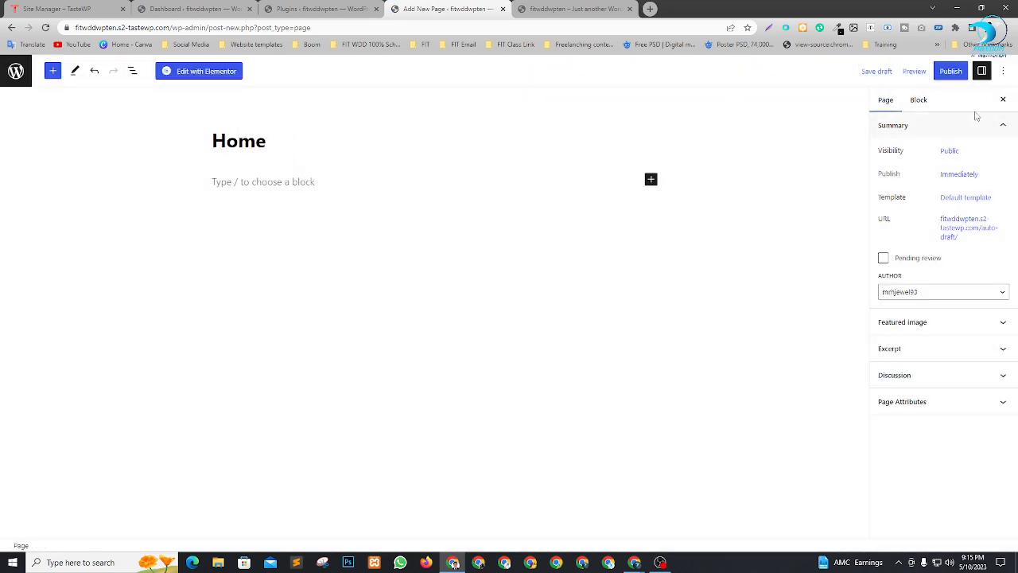
click(946, 71)
click(907, 73)
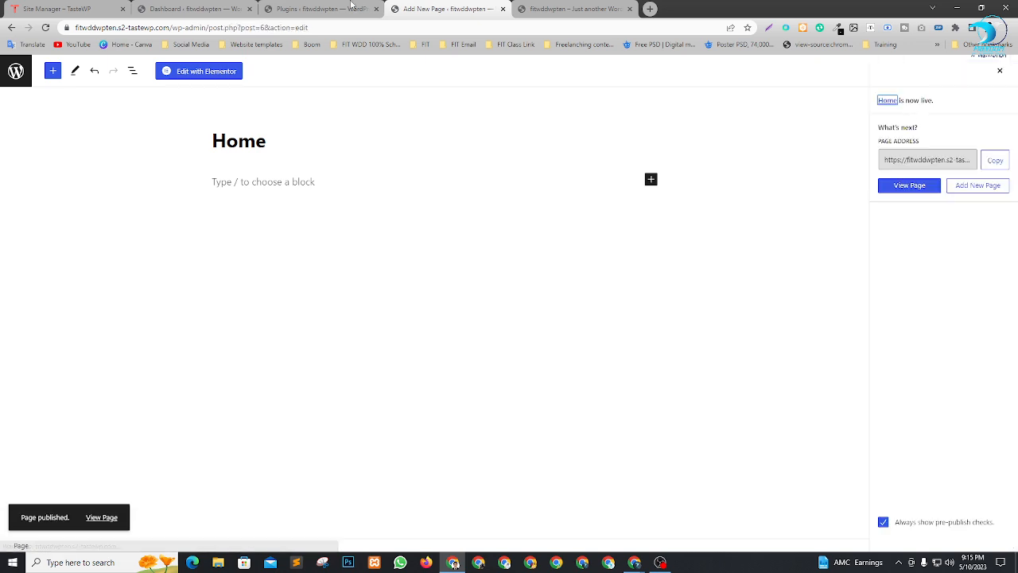
Step: Create and publish a second page titled About Us in a new tab
click(318, 9)
right_click(104, 165)
click(135, 173)
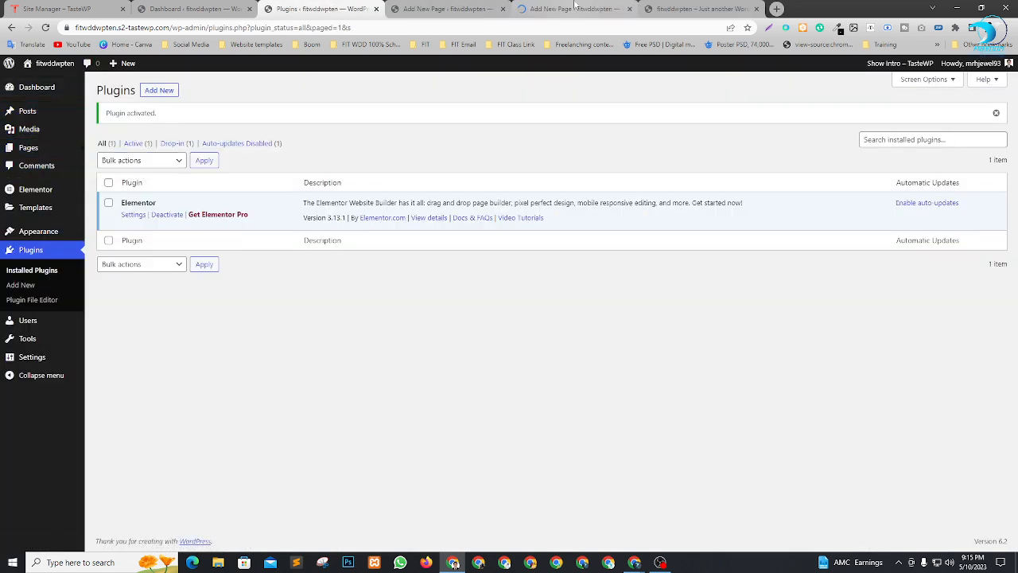
click(576, 8)
click(214, 141)
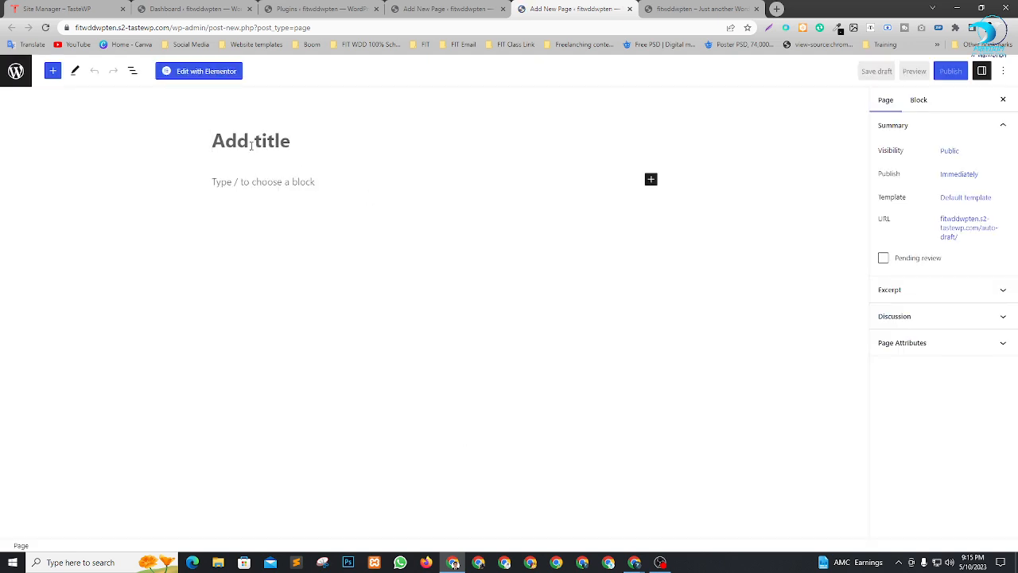
text(About Us)
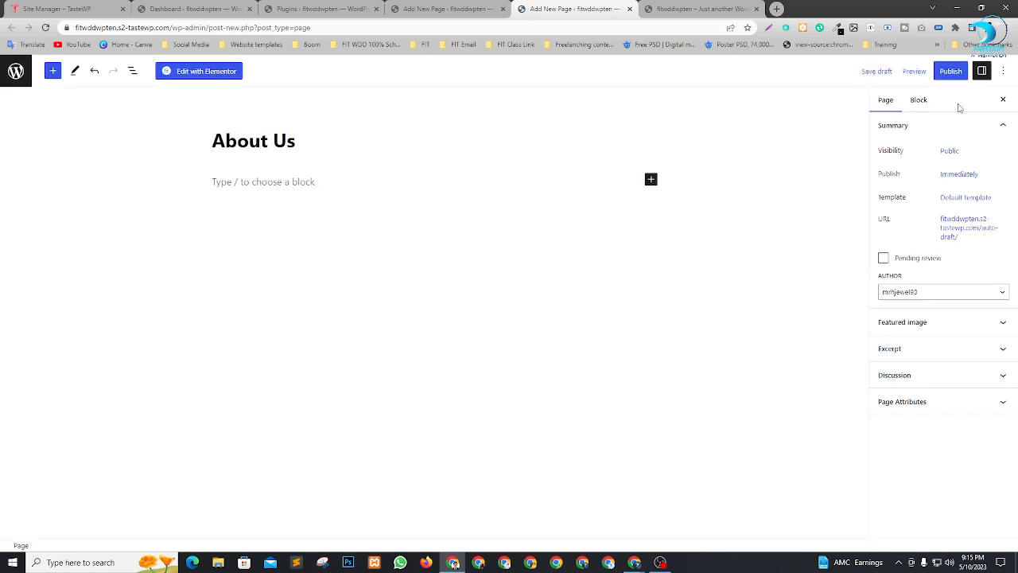
click(950, 71)
click(919, 76)
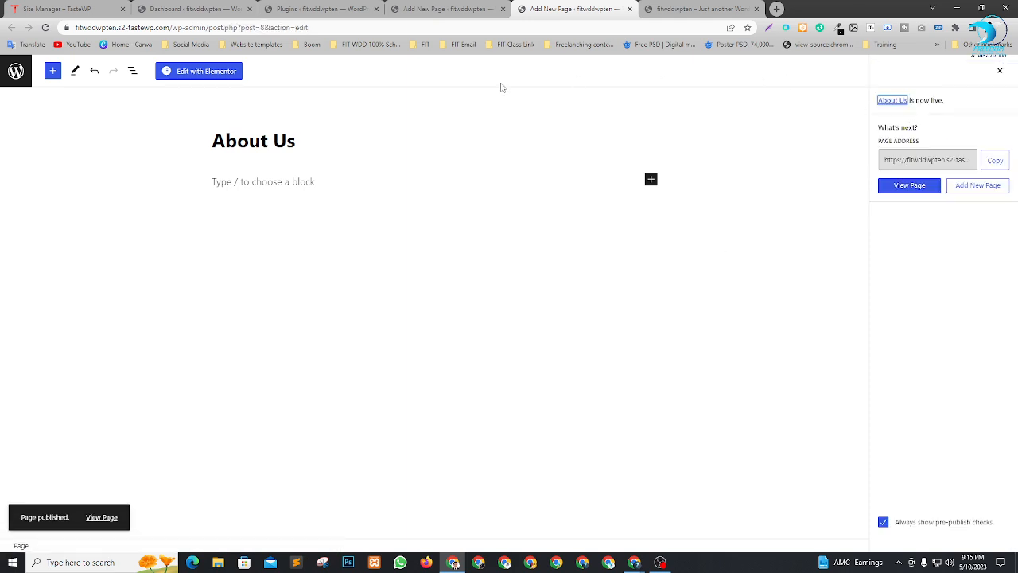
Step: Open three more new-page editors in separate browser tabs
click(318, 9)
mouse_move(40, 130)
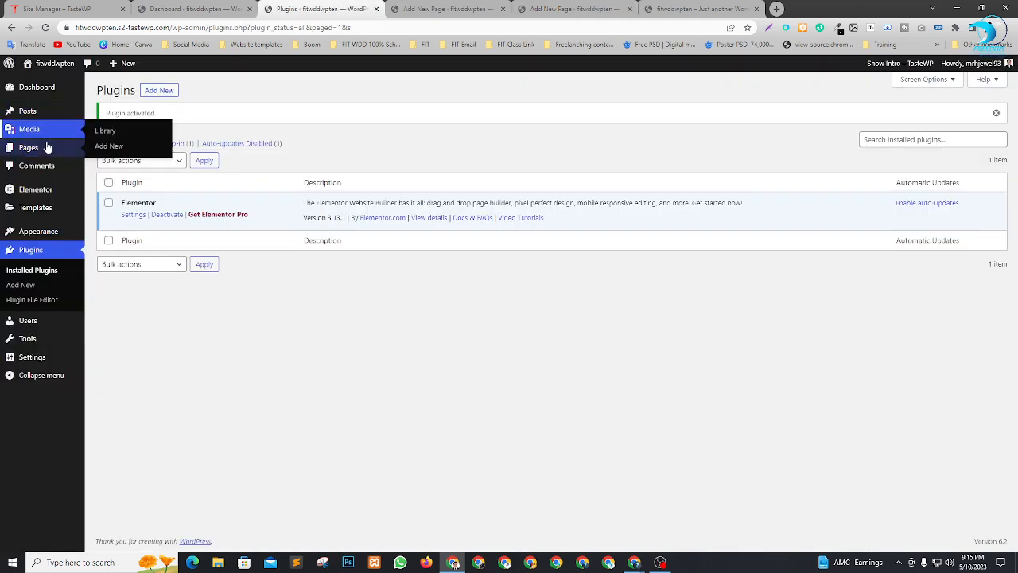
mouse_move(61, 147)
right_click(109, 164)
click(125, 171)
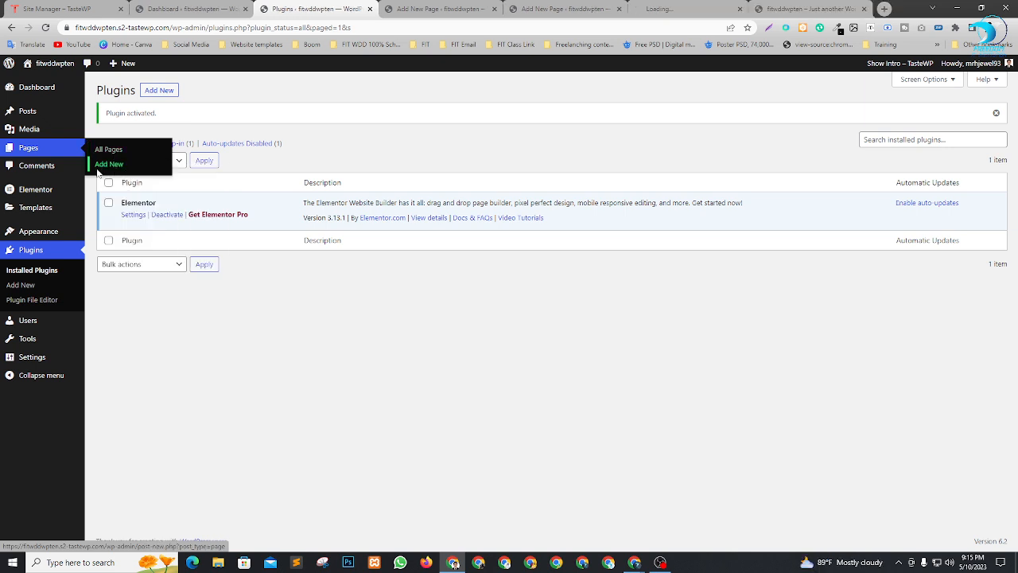
right_click(99, 165)
click(127, 170)
right_click(104, 163)
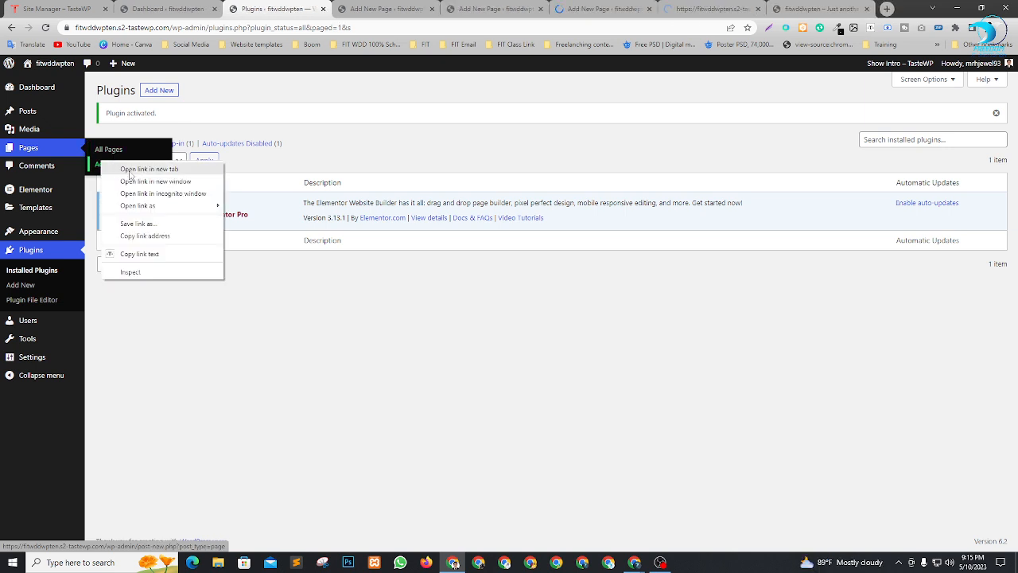
click(129, 170)
Step: Title and publish the Services and Blog pages
click(533, 9)
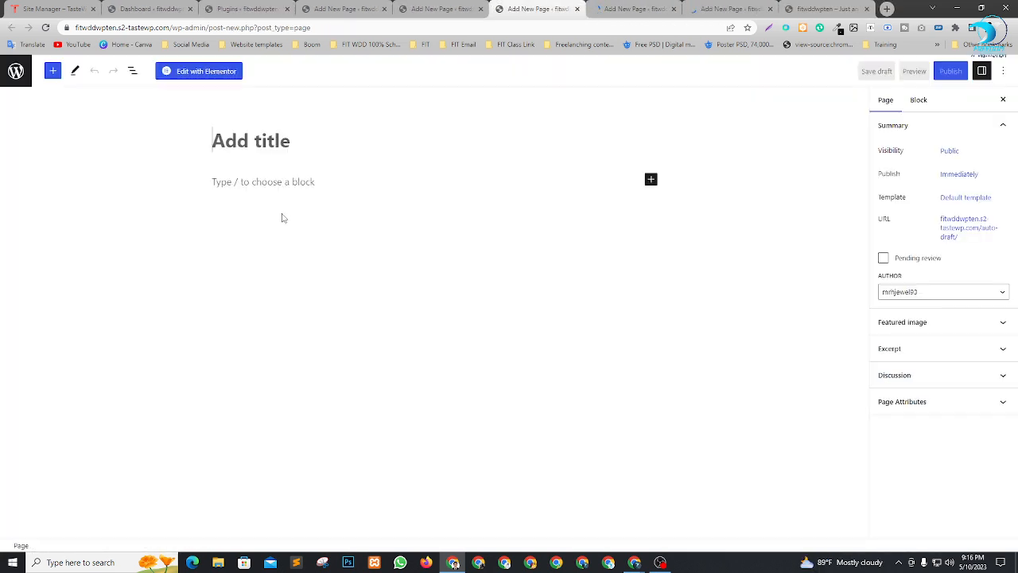
text(Services)
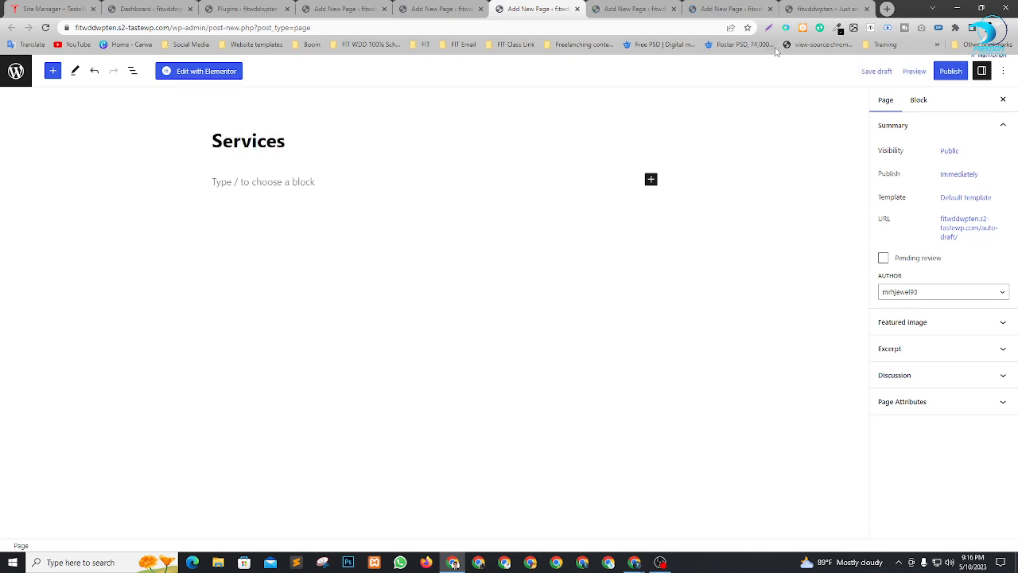
click(950, 71)
click(909, 71)
click(633, 8)
text(Blog)
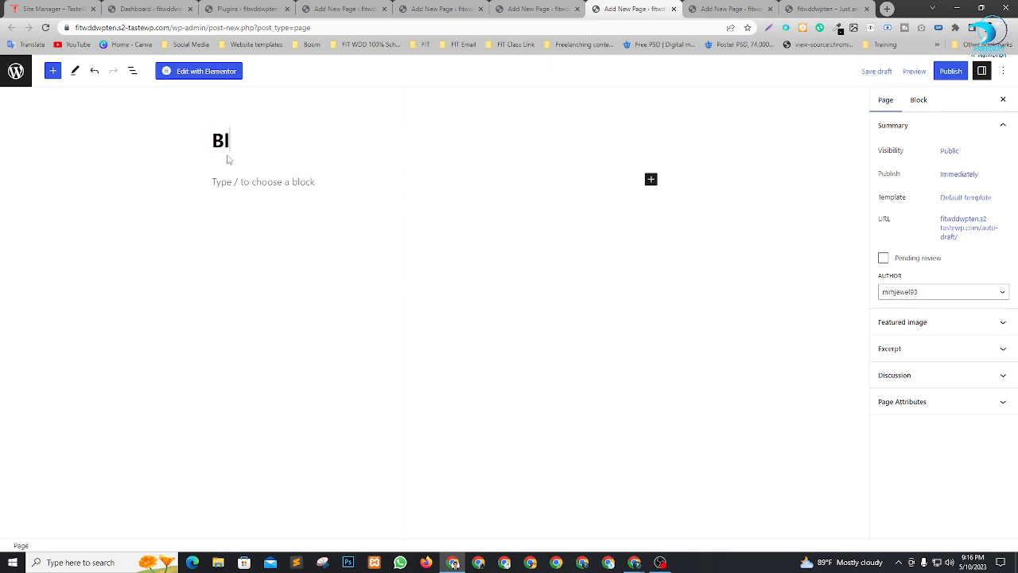
click(952, 70)
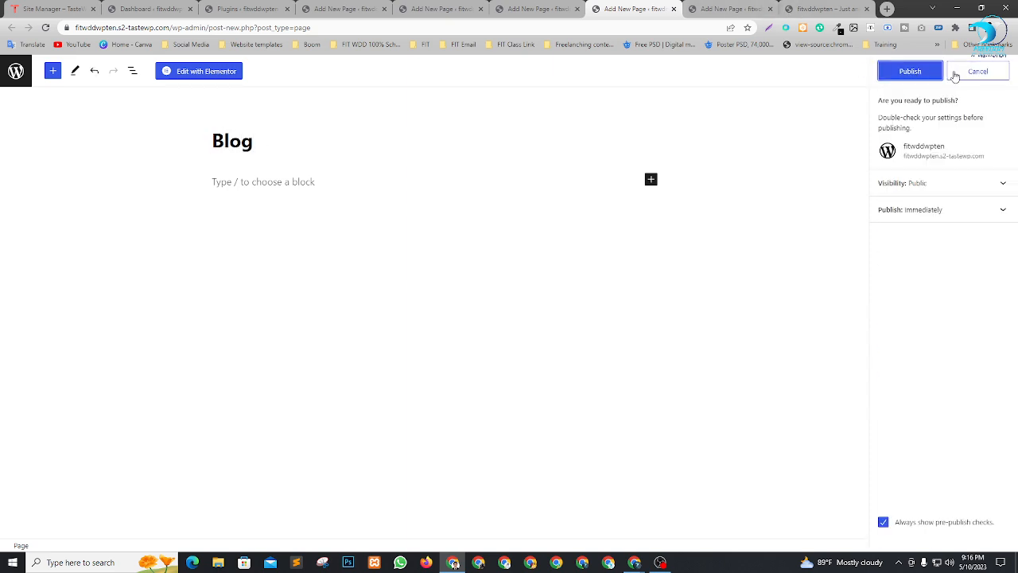
click(909, 71)
Step: Title and publish the Contact Us page
click(733, 8)
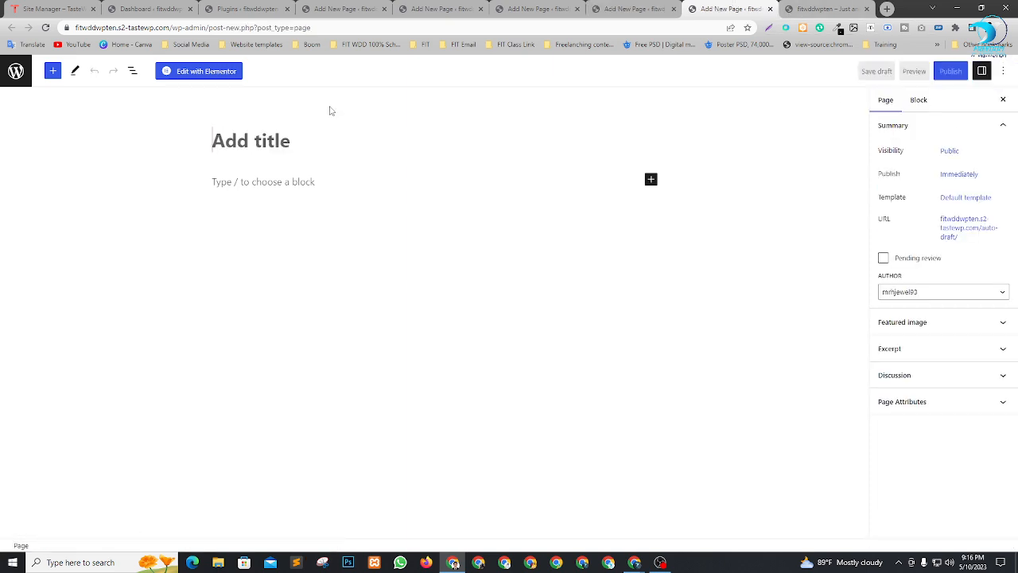
text(Contac)
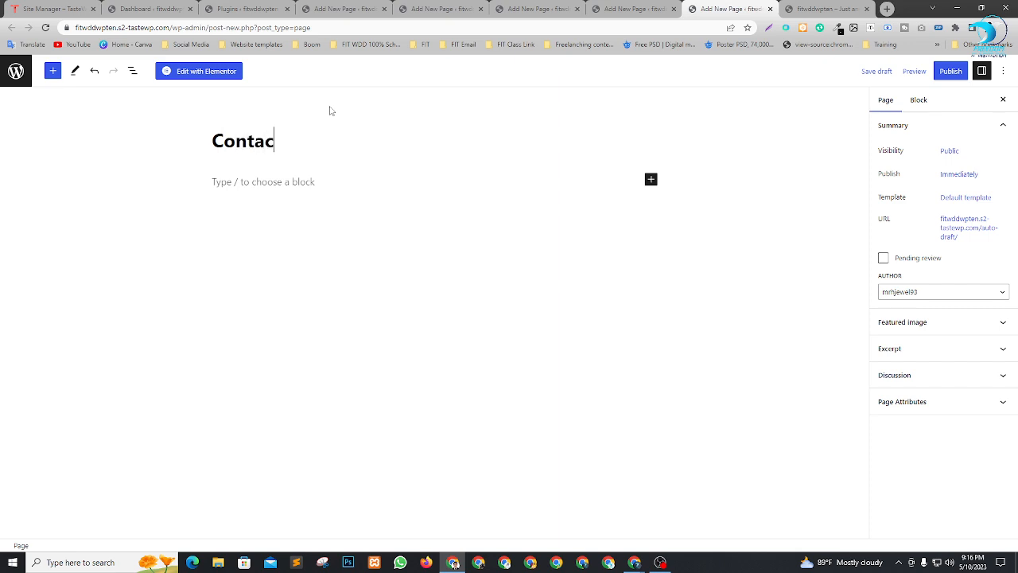
text(t Us)
click(950, 71)
click(909, 70)
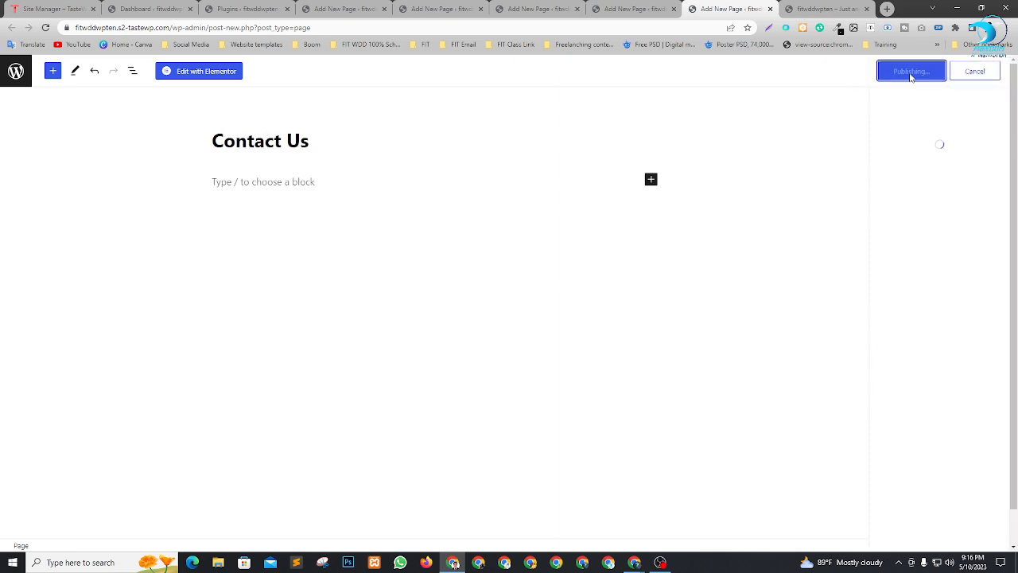
key(alt+Tab)
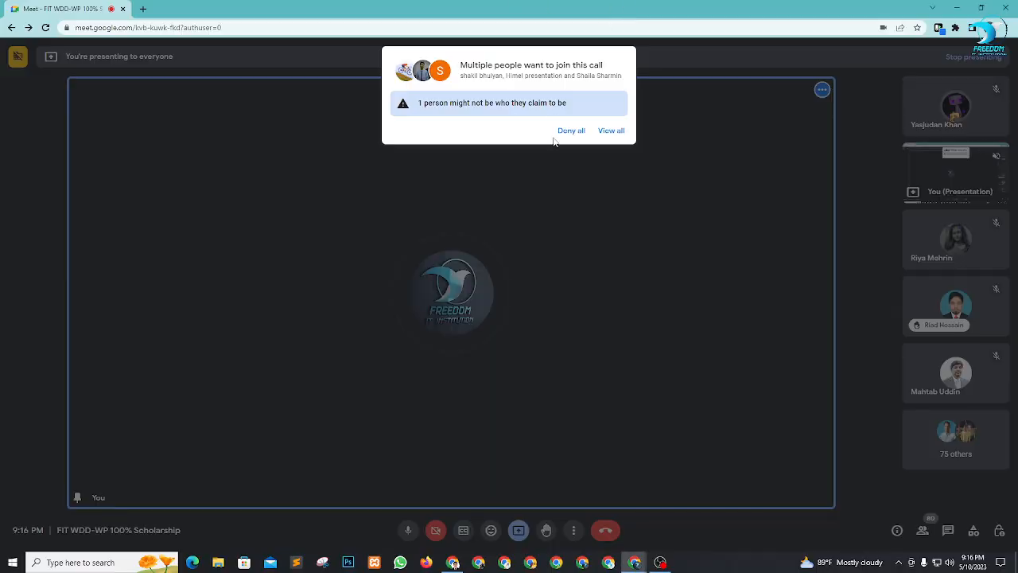
Step: Close the Home page editor and the other finished page-editor tabs
key(alt+Tab)
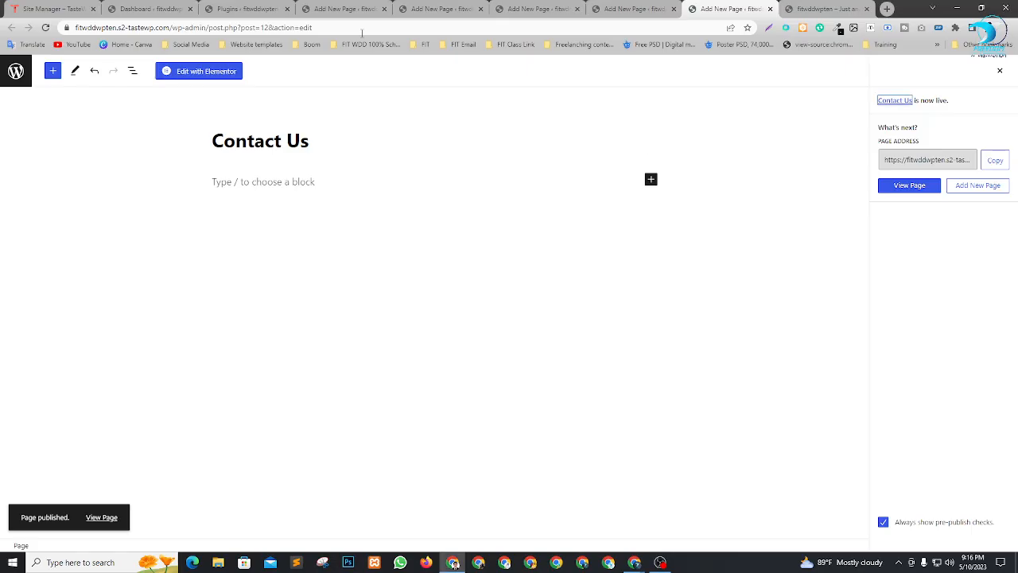
click(350, 9)
click(385, 9)
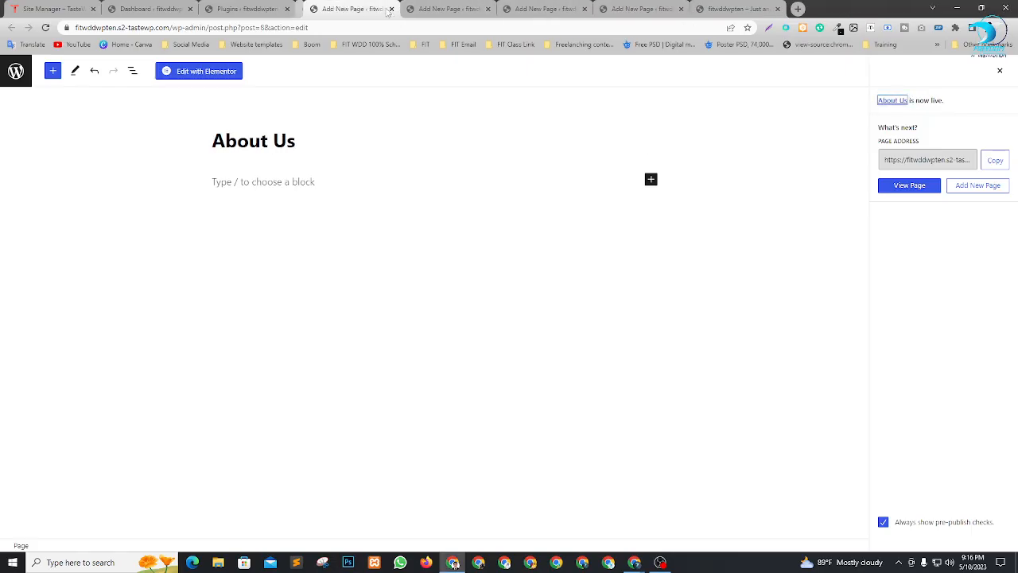
click(397, 9)
click(397, 8)
click(396, 9)
click(397, 8)
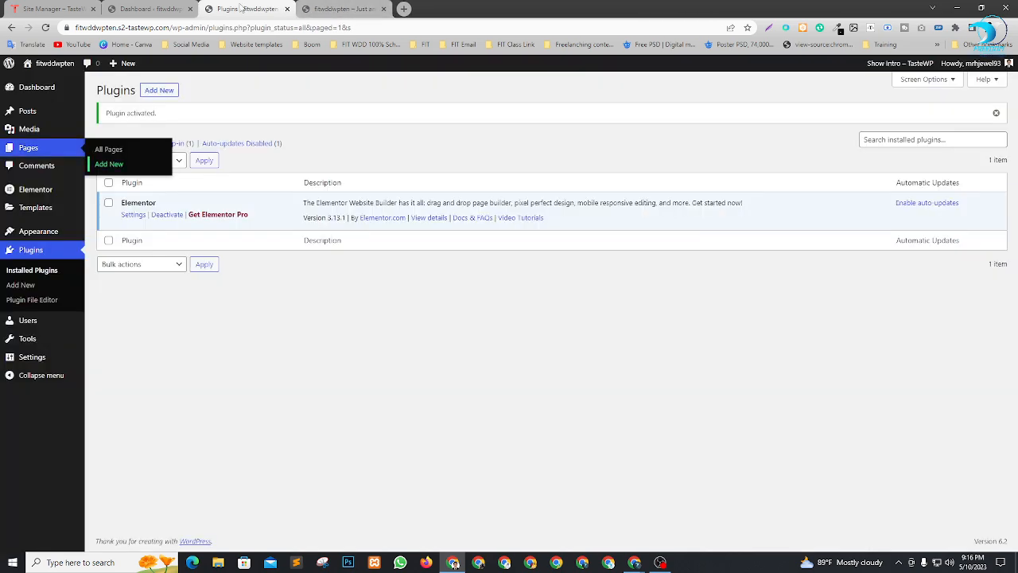
Step: Deny the pending Google Meet join request and return to the WordPress Dashboard
key(alt+Tab)
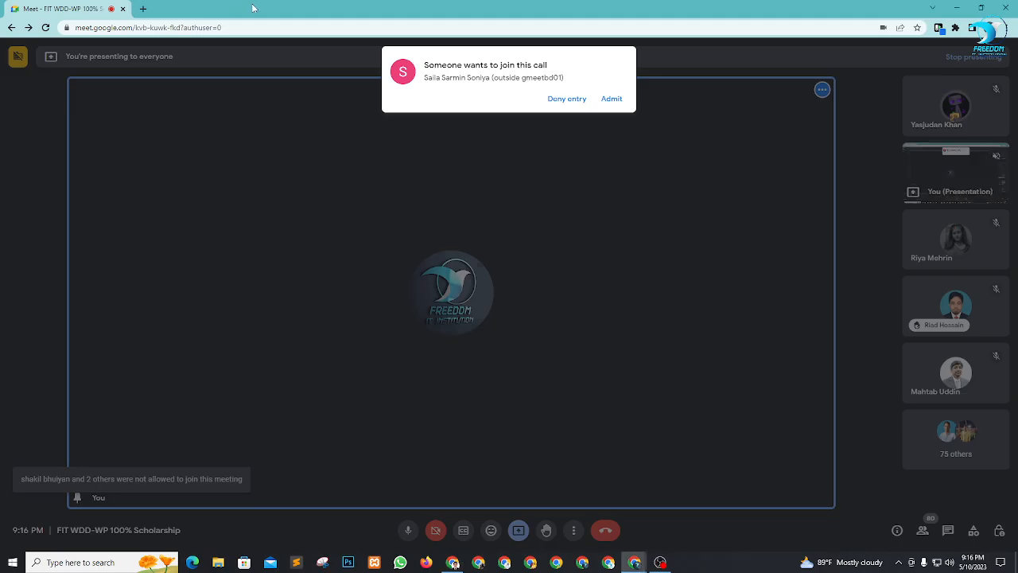
click(554, 98)
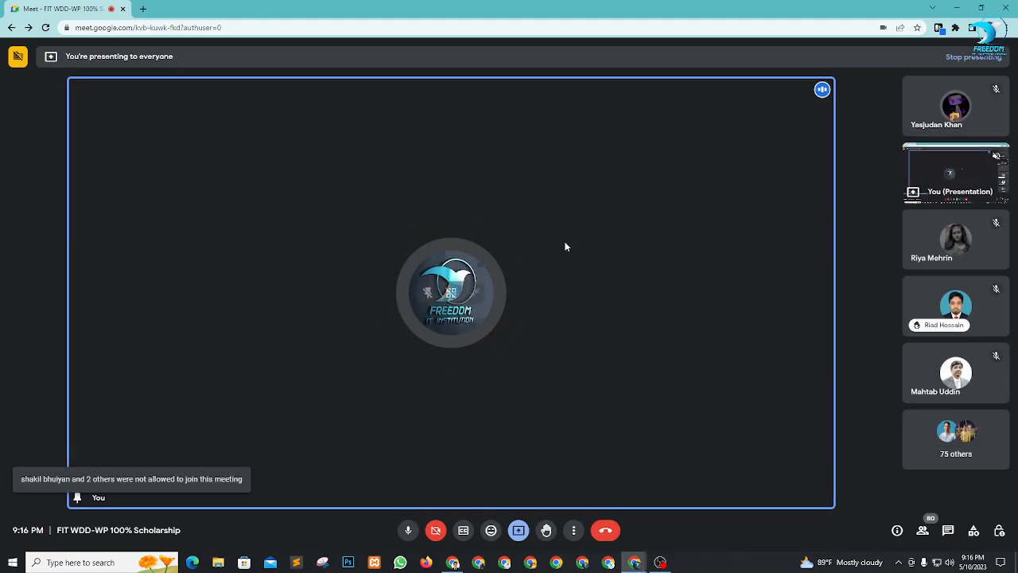
key(alt+Tab)
click(48, 92)
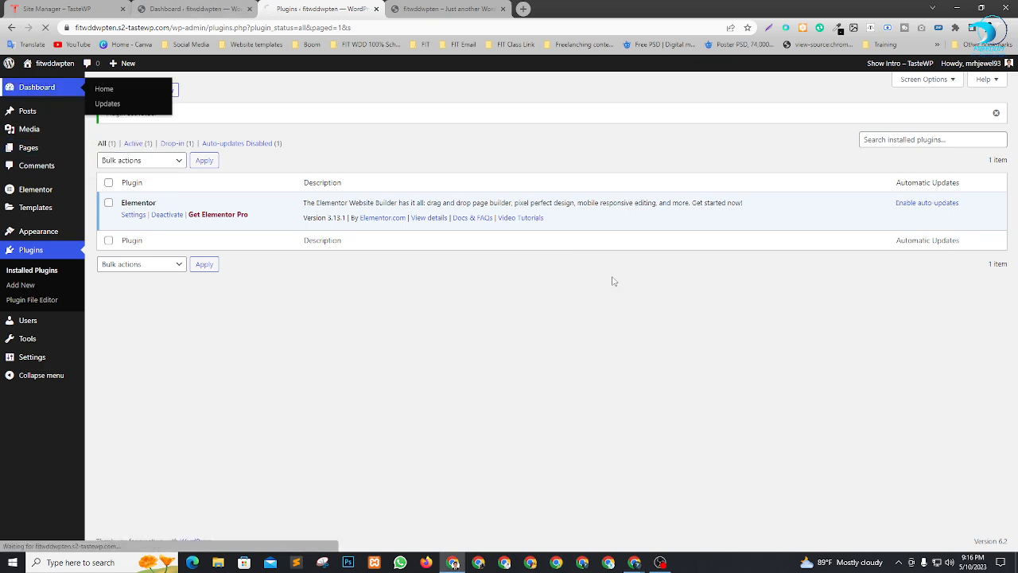
key(alt+Tab)
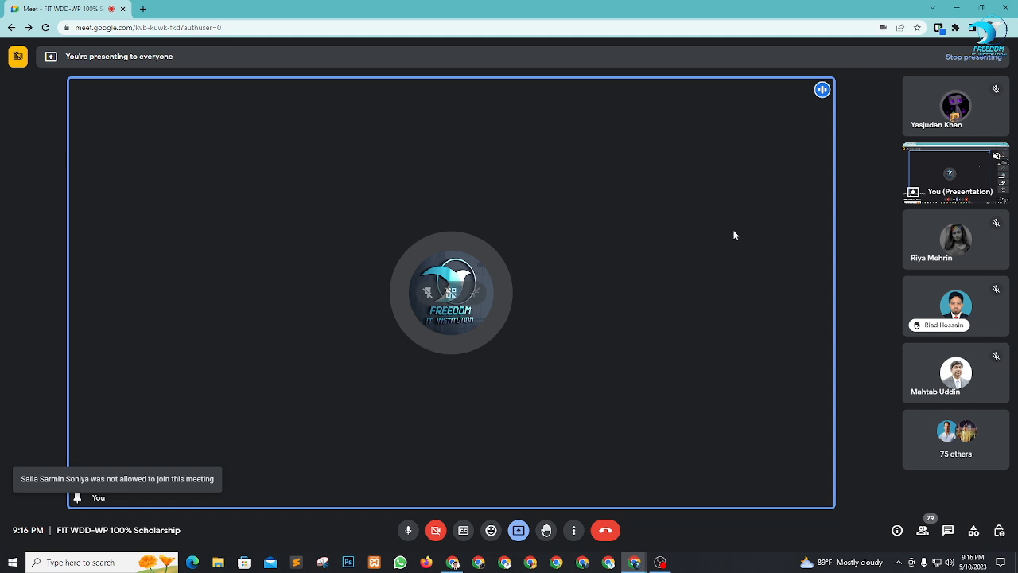
key(alt+Tab)
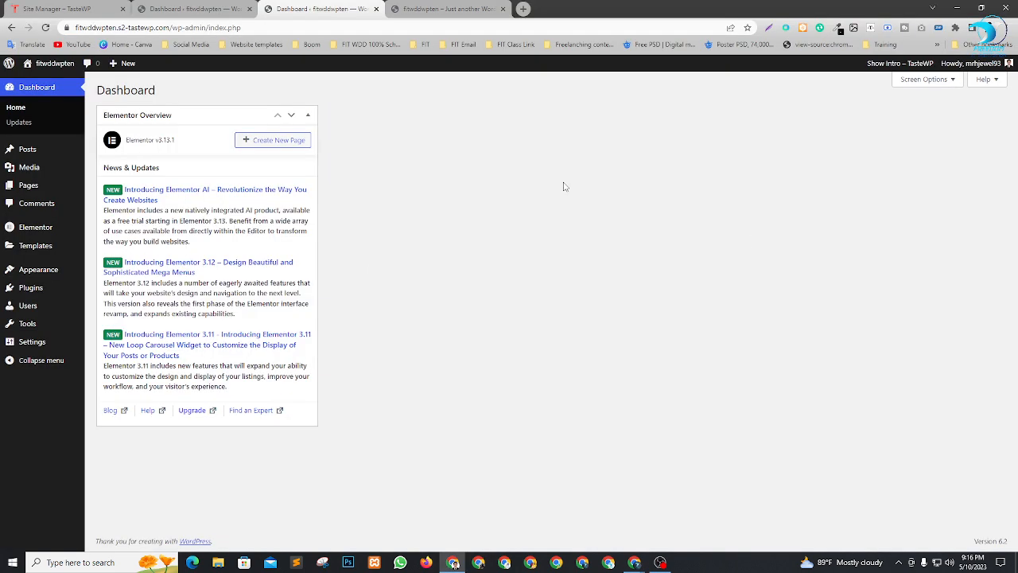
click(52, 189)
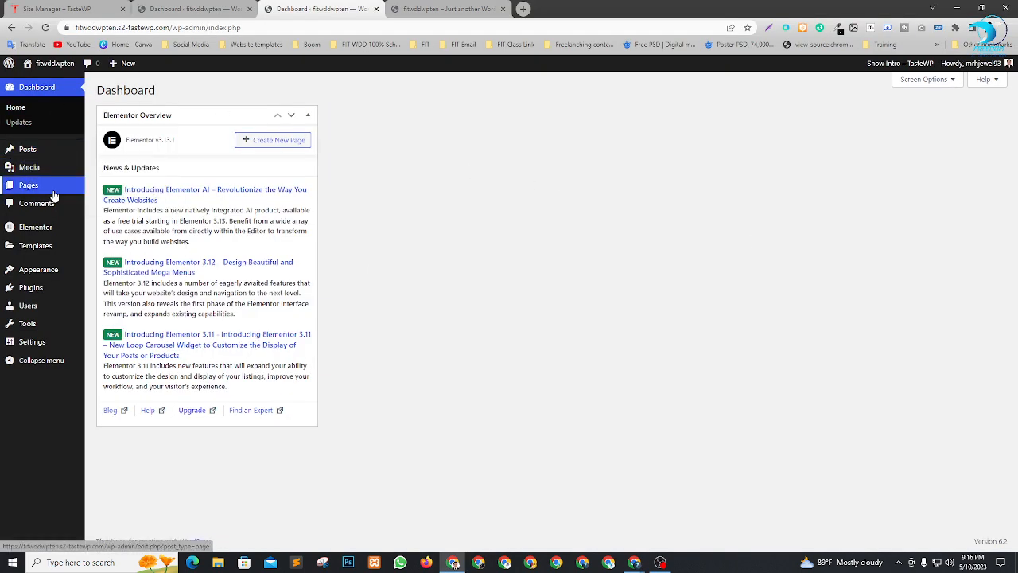
Step: Move the Privacy Policy and Sample Page pages to Trash with a bulk action in All Pages
mouse_move(53, 191)
click(121, 188)
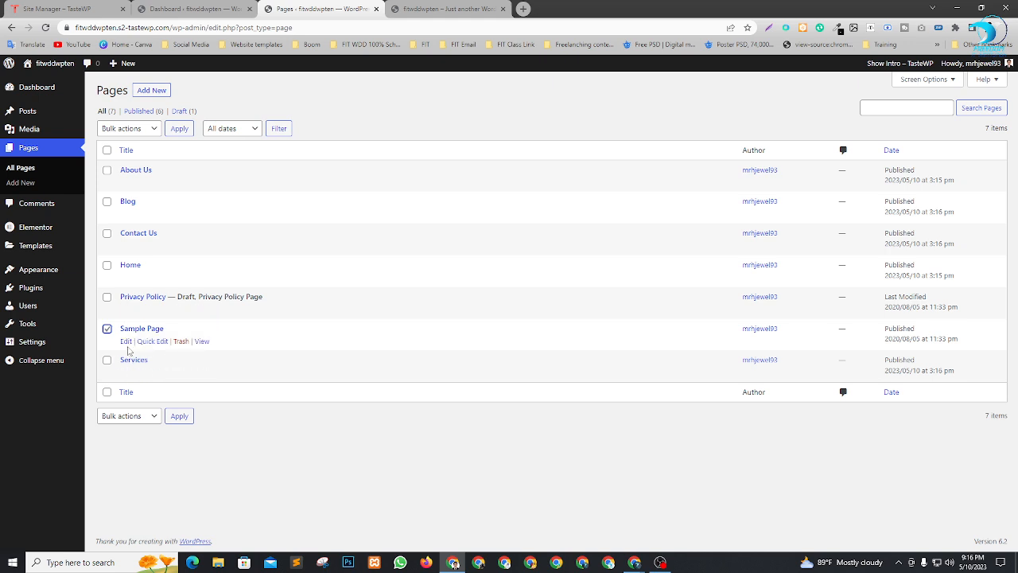
click(108, 298)
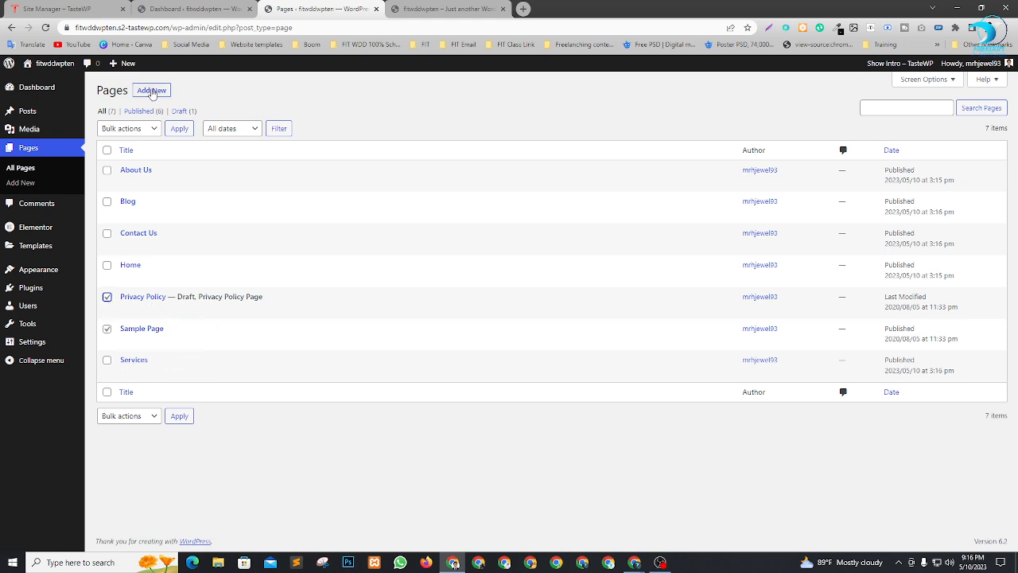
click(137, 128)
click(137, 164)
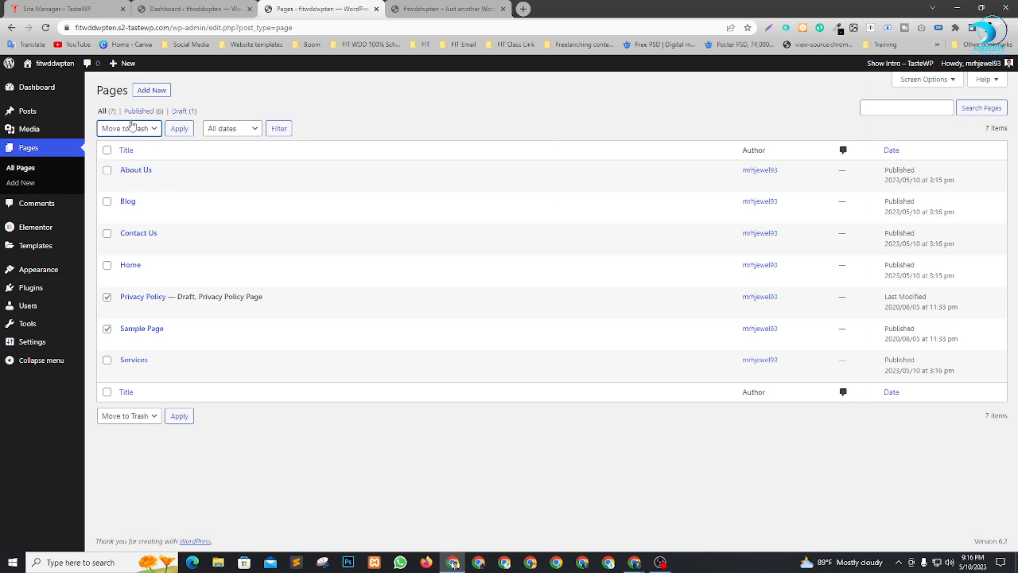
click(180, 129)
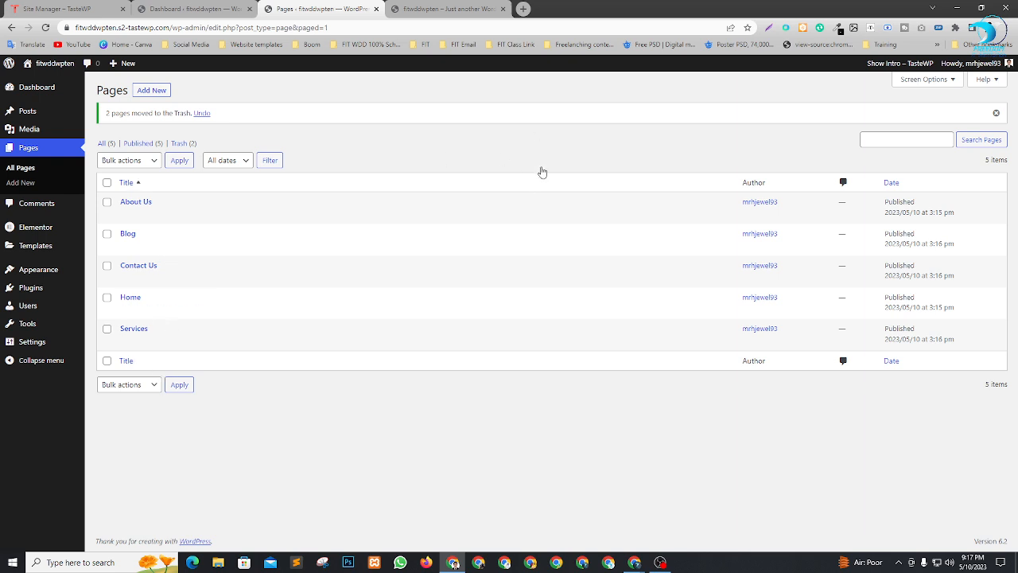
Step: In General Settings, change the site title to 'Legend Developer'
mouse_move(35, 342)
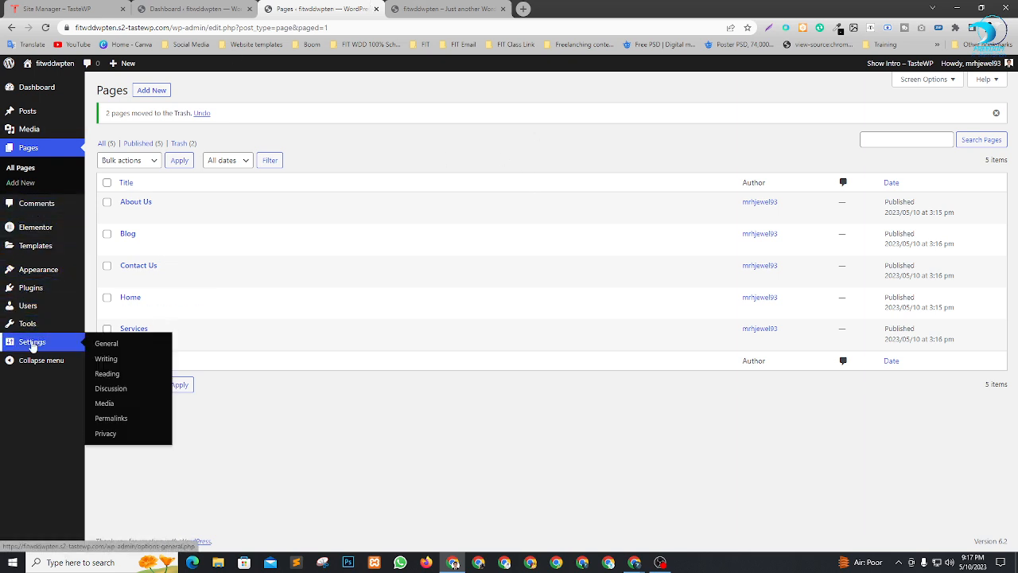
right_click(108, 352)
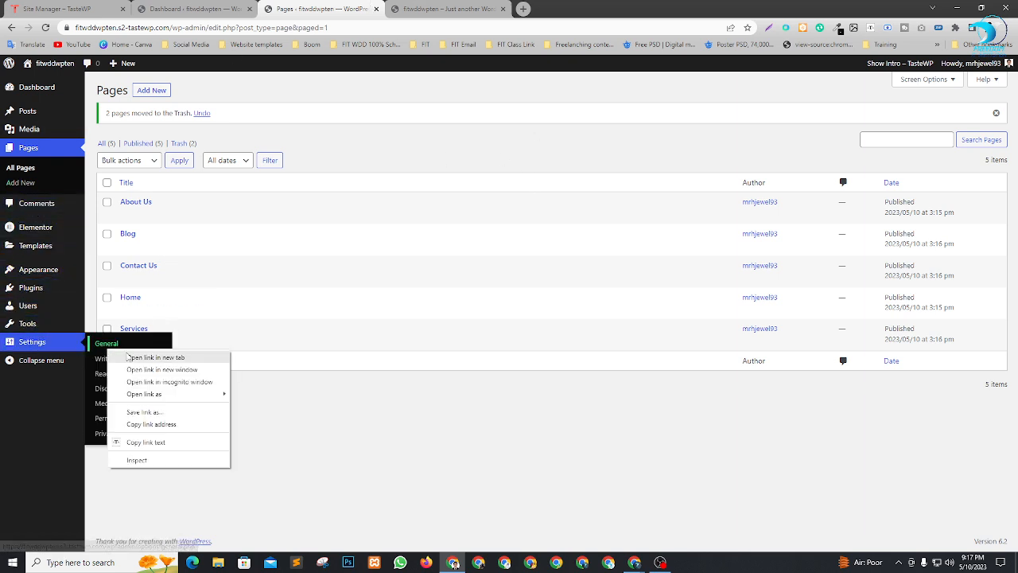
click(105, 349)
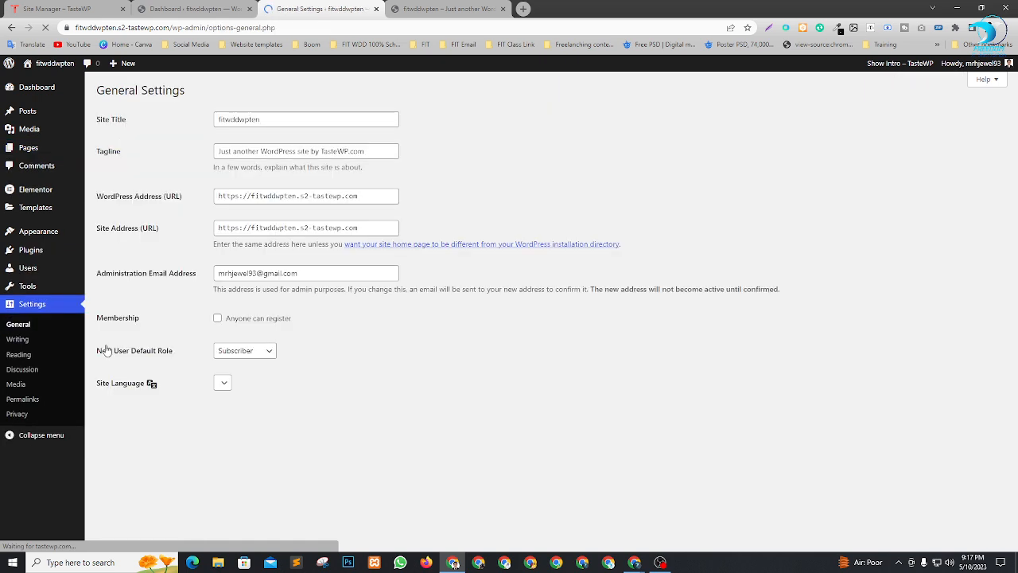
double_click(270, 125)
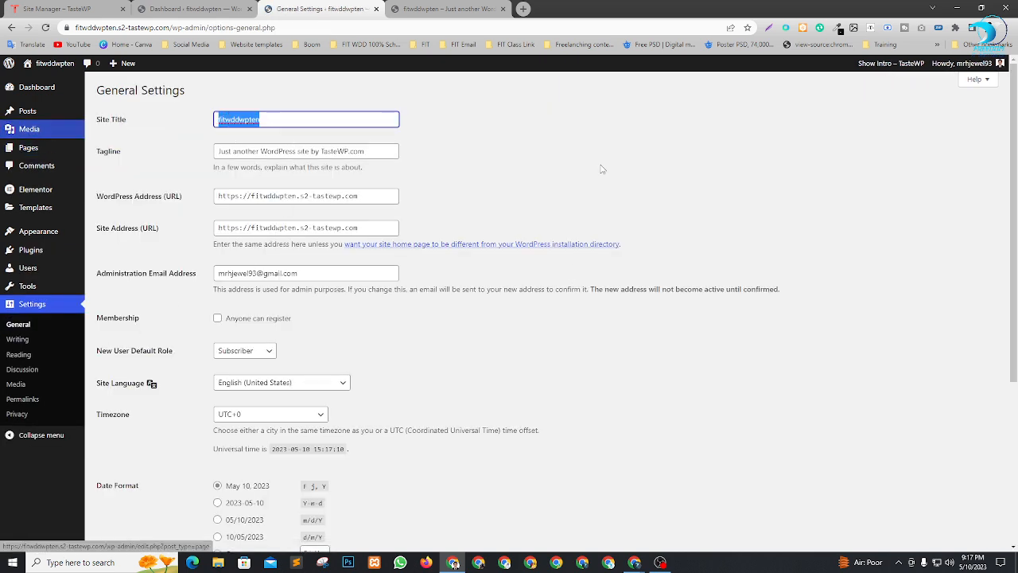
text(Le)
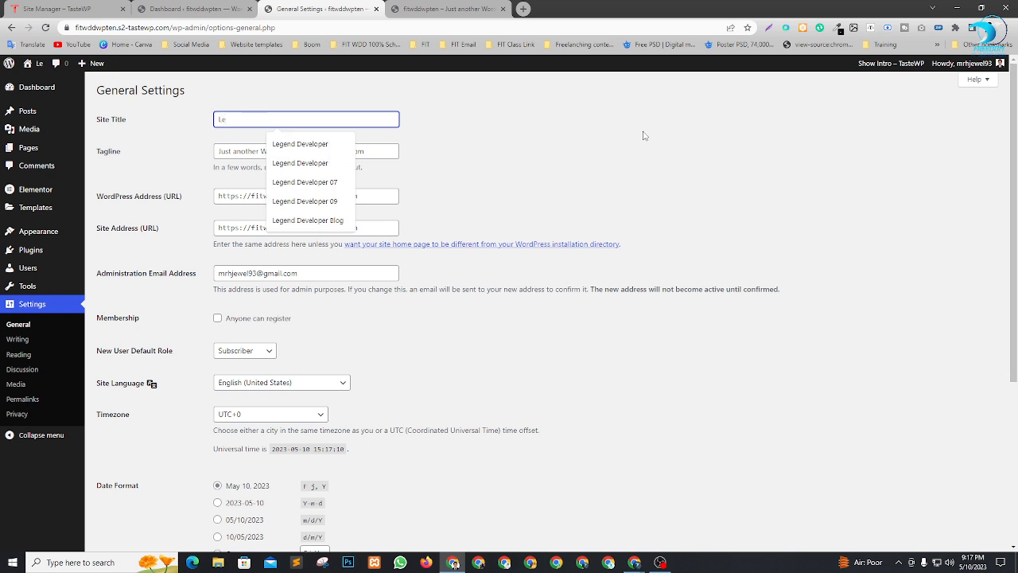
key(Down)
key(Return)
Step: Replace the tagline with 'Strive for Self Development'
key(Tab)
mouse_move(70, 194)
key(BackSpace)
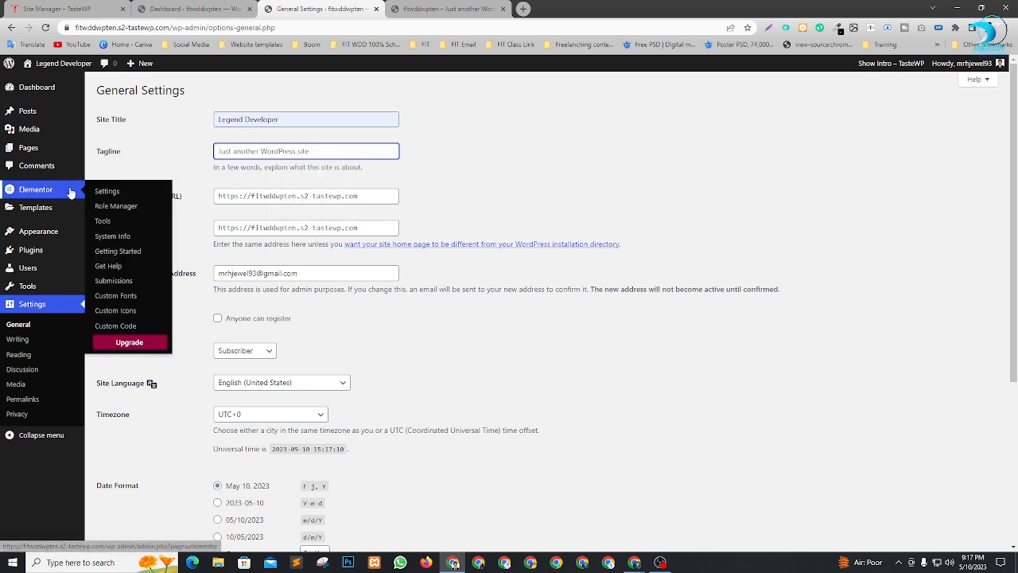
text(St)
key(Down)
key(Return)
click(528, 151)
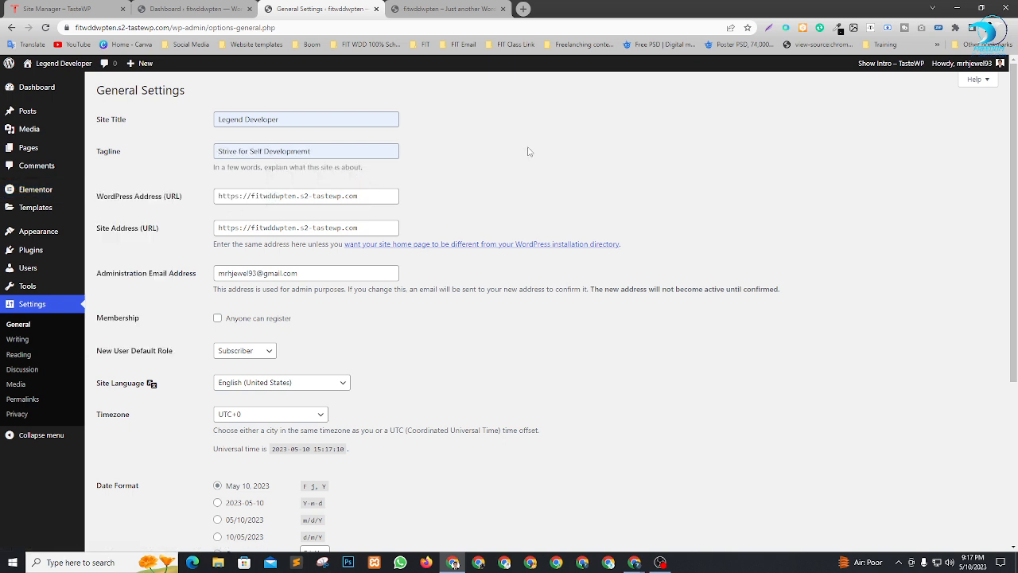
Step: Tick 'Anyone can register', save the general settings, and go to Reading Settings
scroll(468, 175, down, 1)
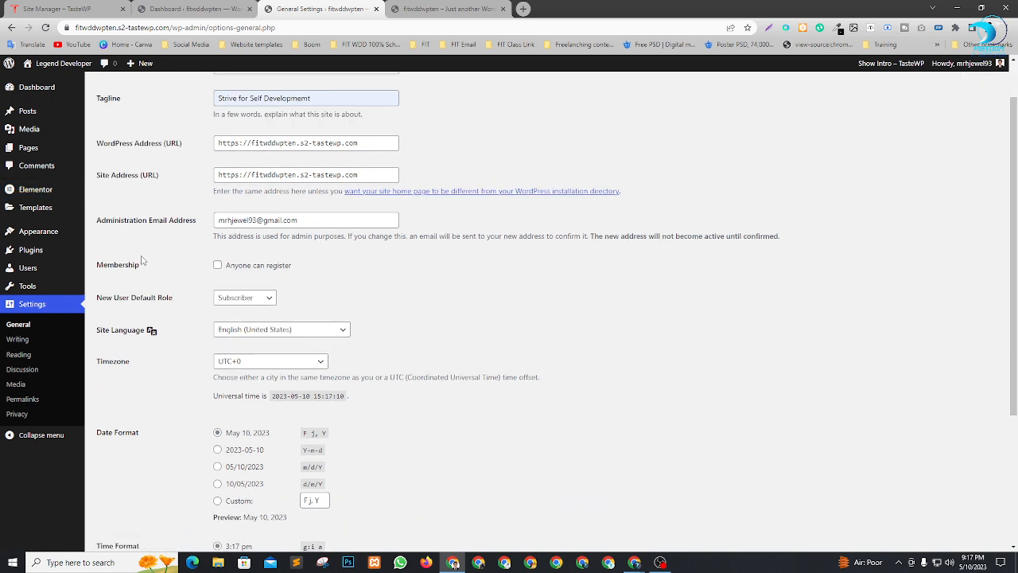
click(217, 268)
scroll(450, 310, down, 3)
click(121, 497)
scroll(420, 336, up, 3)
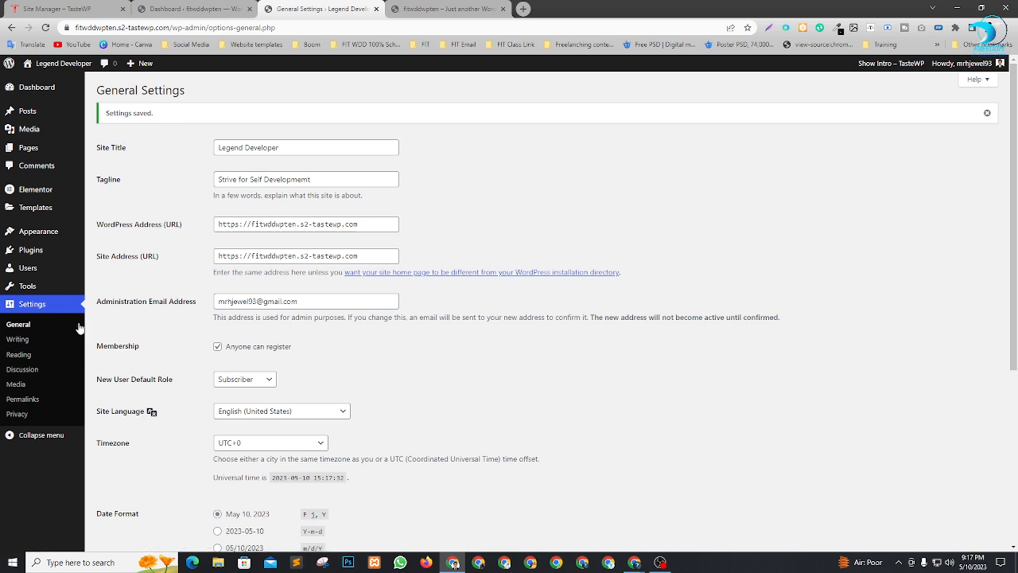
click(31, 356)
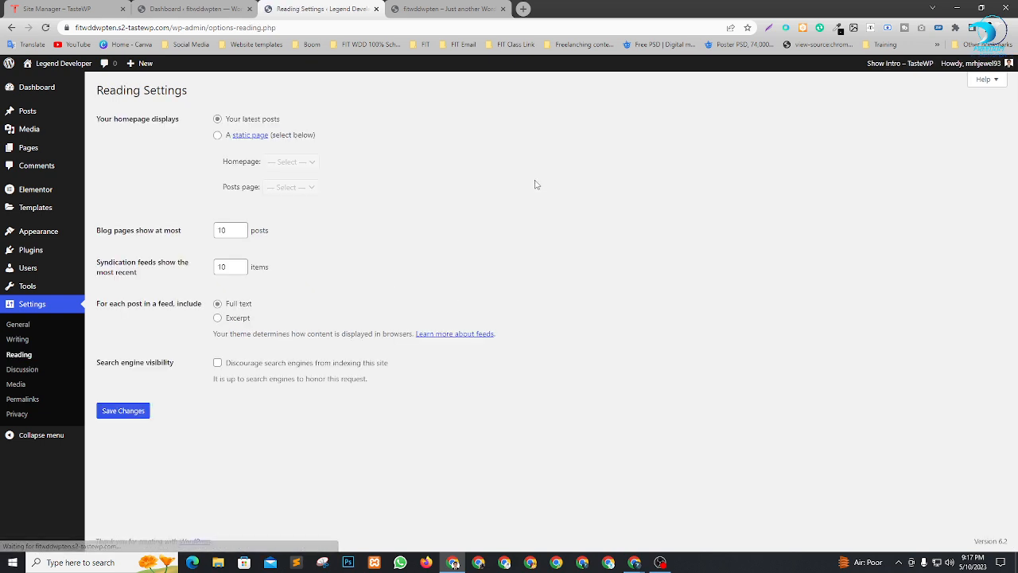
Step: Set a static homepage of Home with Blog as the posts page, and save
click(218, 136)
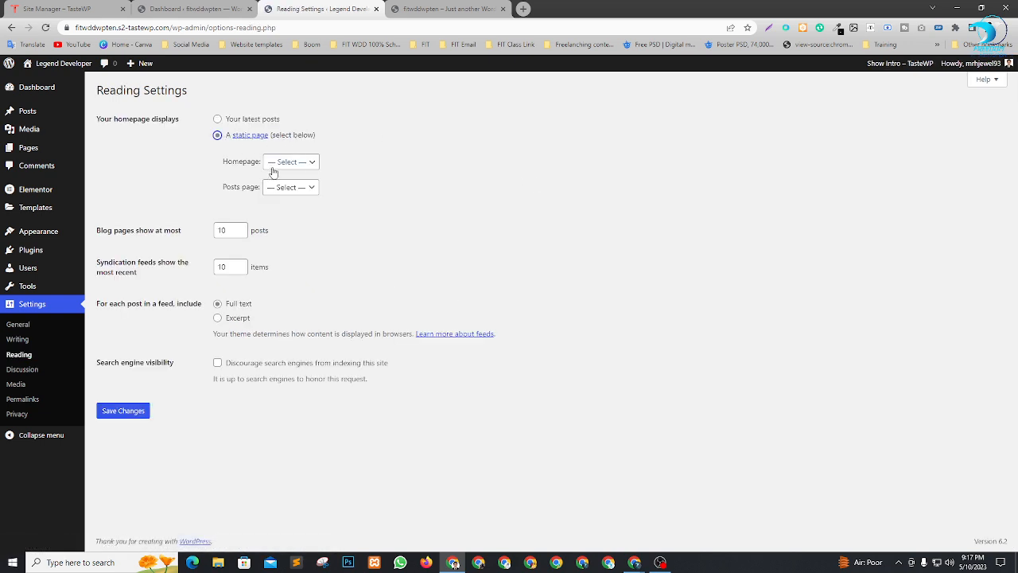
click(307, 163)
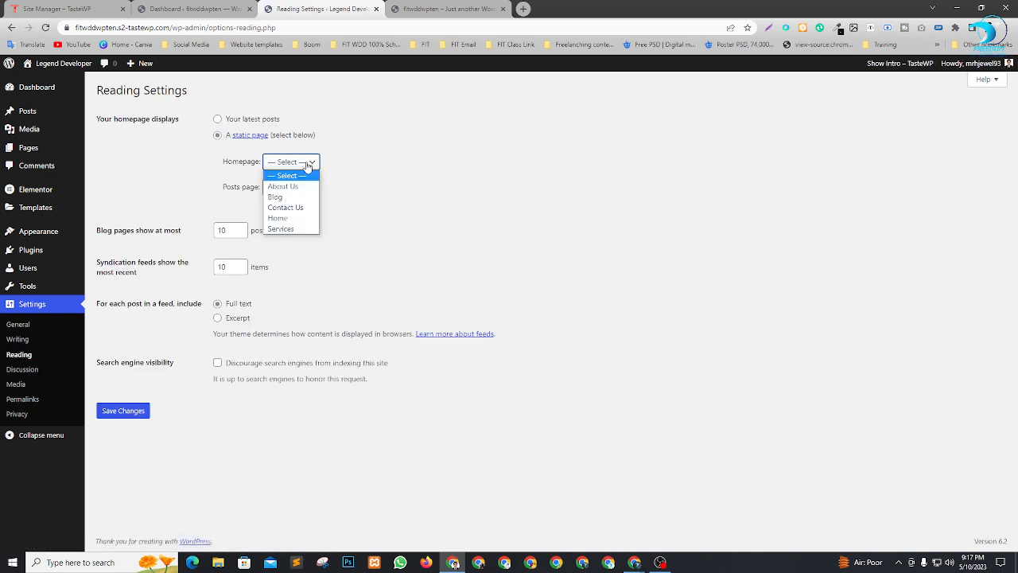
click(291, 217)
click(290, 190)
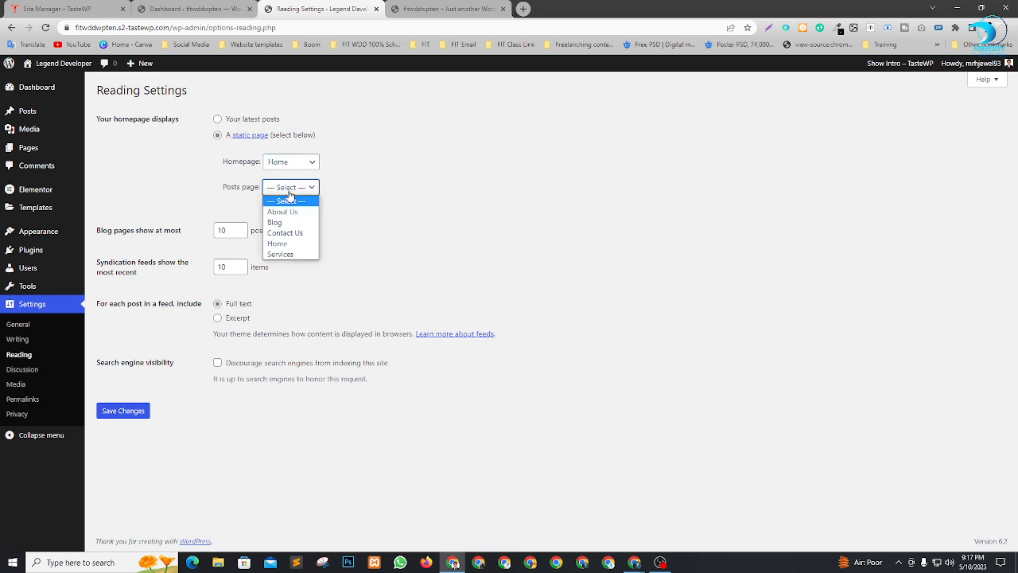
click(279, 229)
click(314, 295)
click(127, 409)
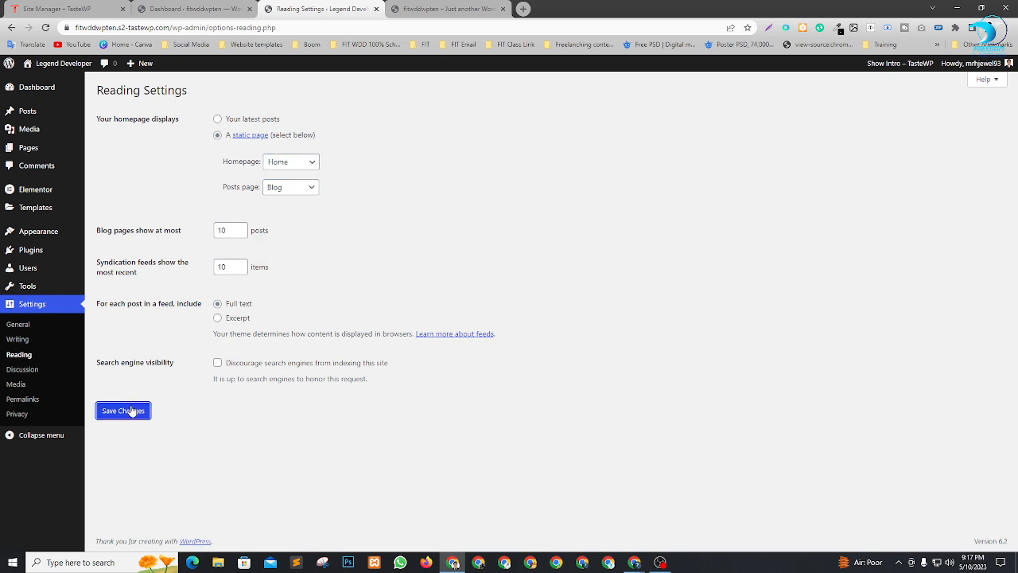
Step: Switch permalinks to the Post name structure, save, and return to the dashboard
click(23, 400)
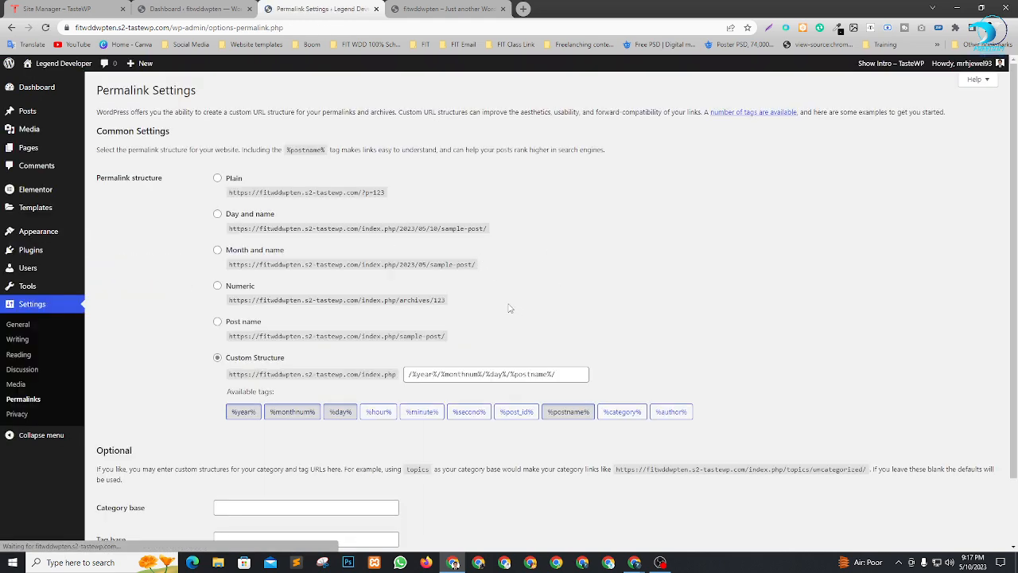
click(218, 322)
scroll(220, 326, down, 2)
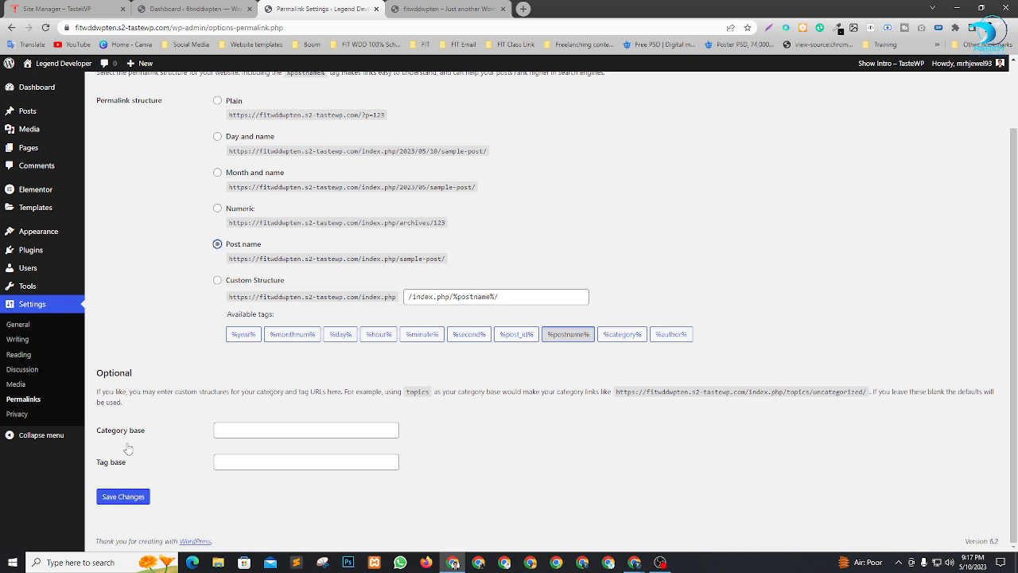
click(123, 497)
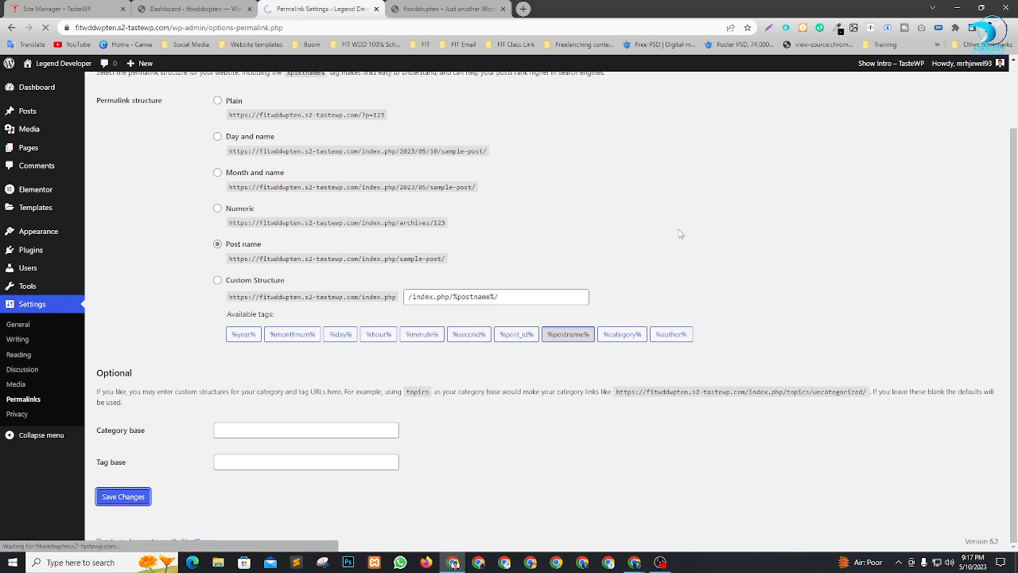
click(16, 85)
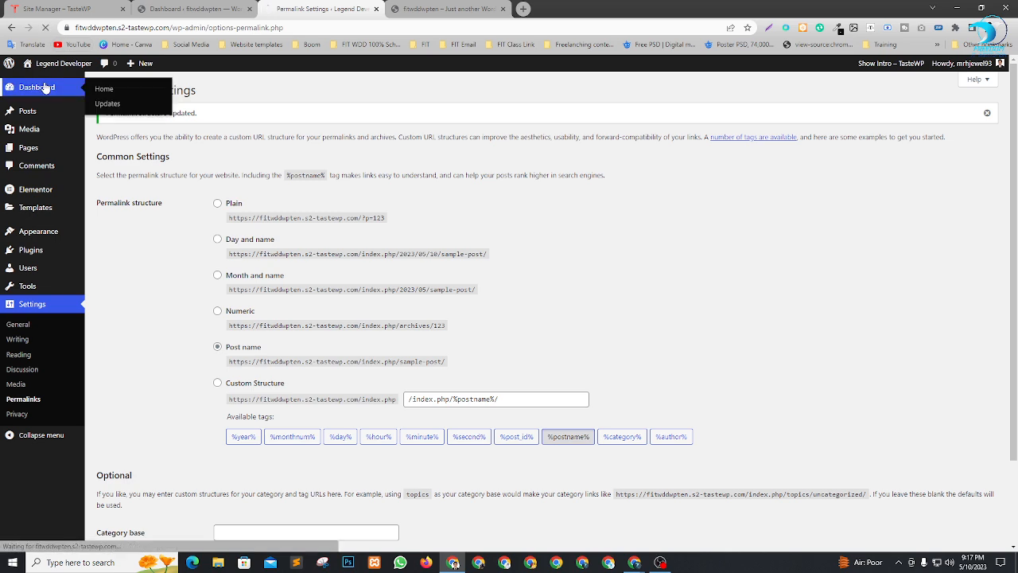
Step: Close the old site's dashboard tab and preview the site's front end
click(244, 9)
click(249, 9)
click(298, 9)
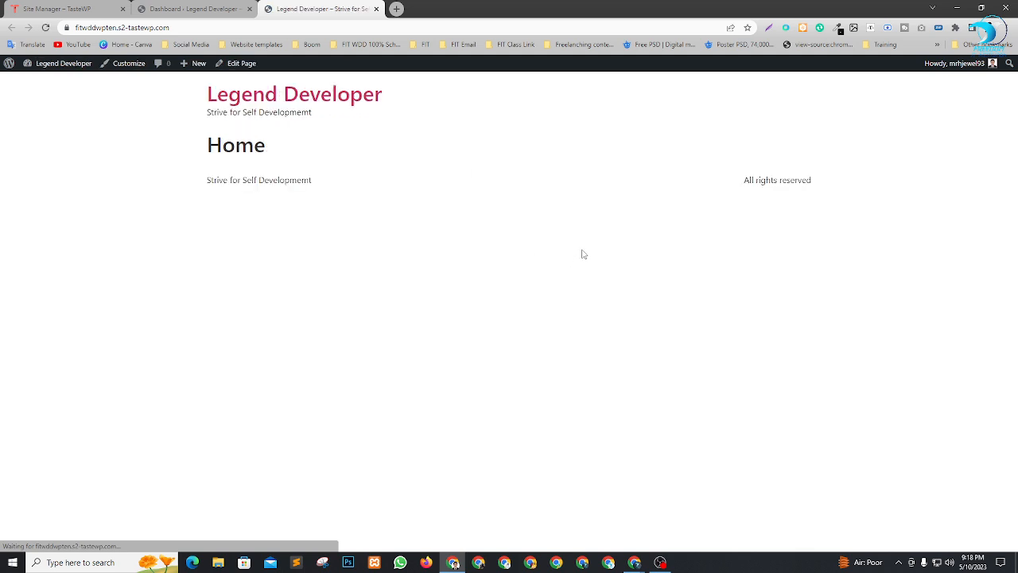
drag(166, 159, 284, 178)
click(440, 283)
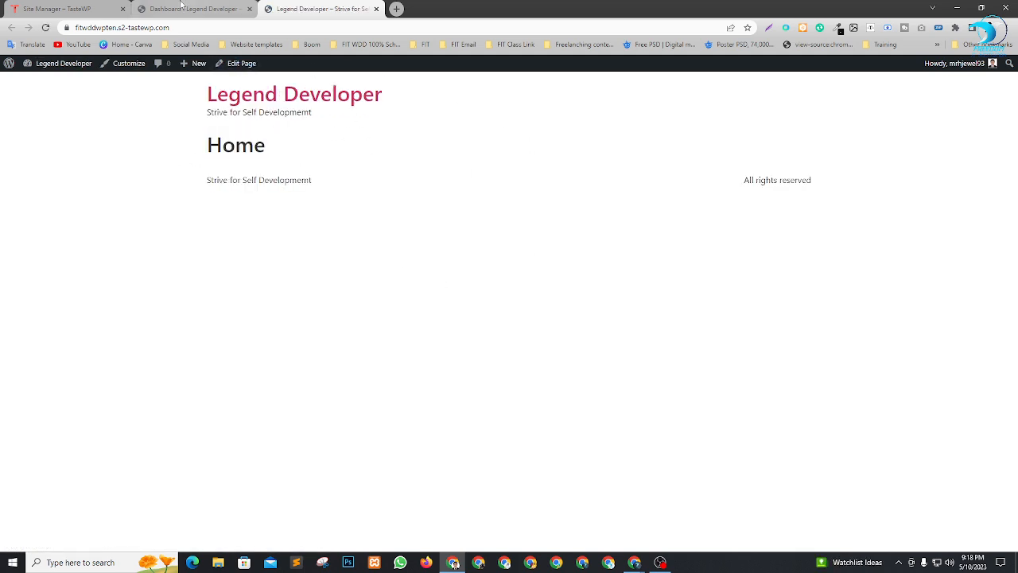
click(195, 9)
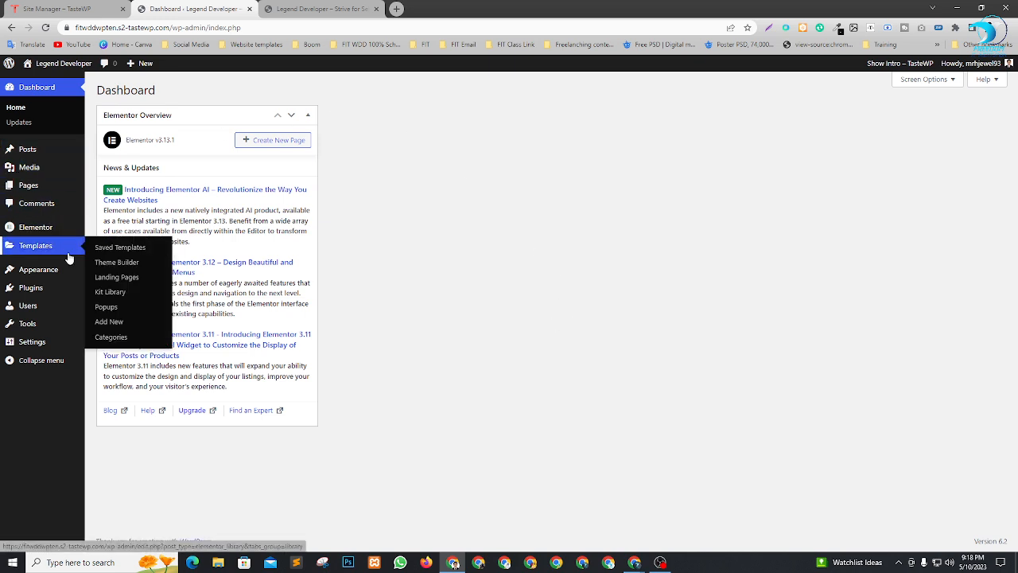
Step: Open All Pages in a new tab and start editing the Home page
mouse_move(44, 276)
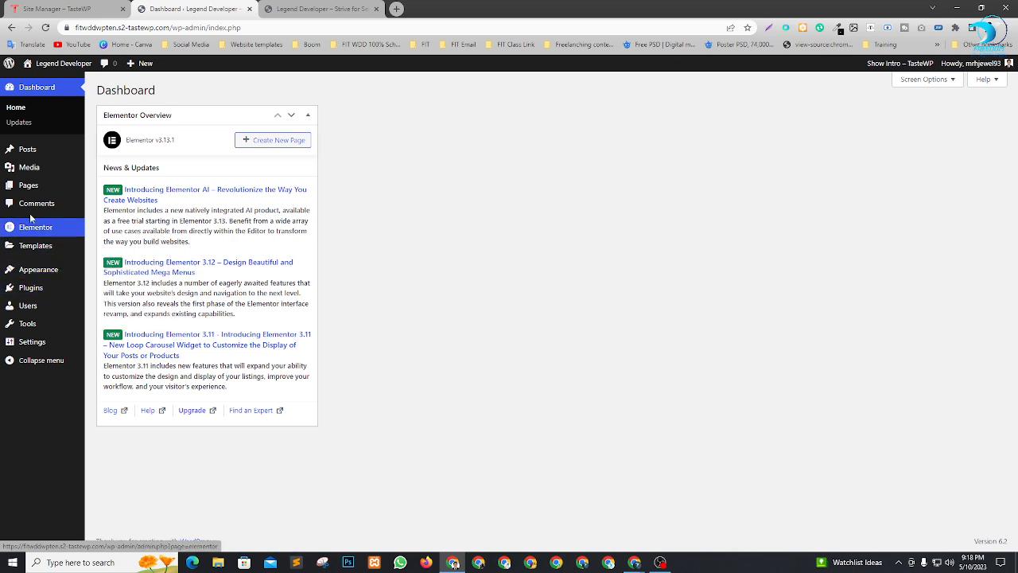
mouse_move(90, 190)
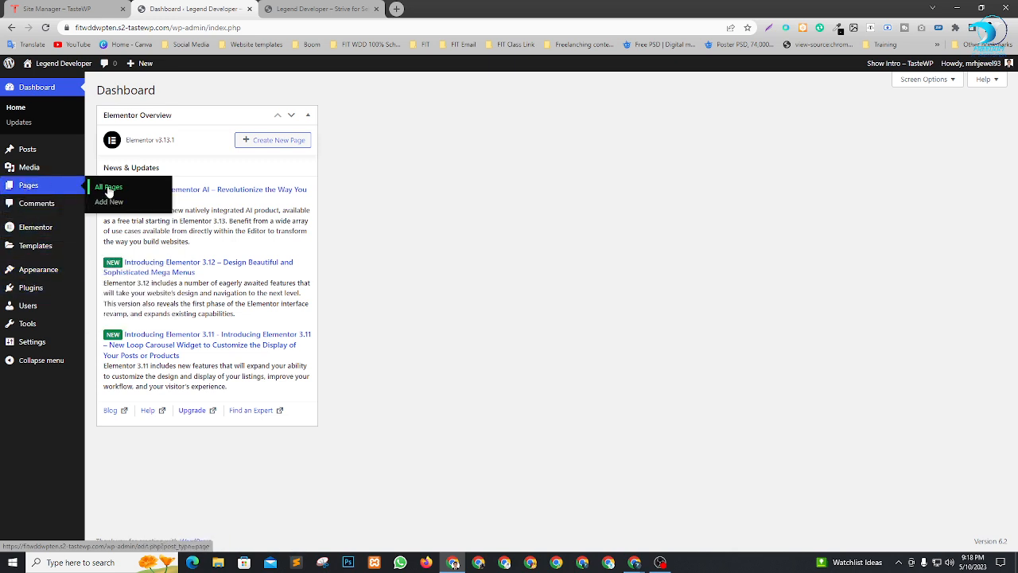
right_click(109, 191)
click(121, 195)
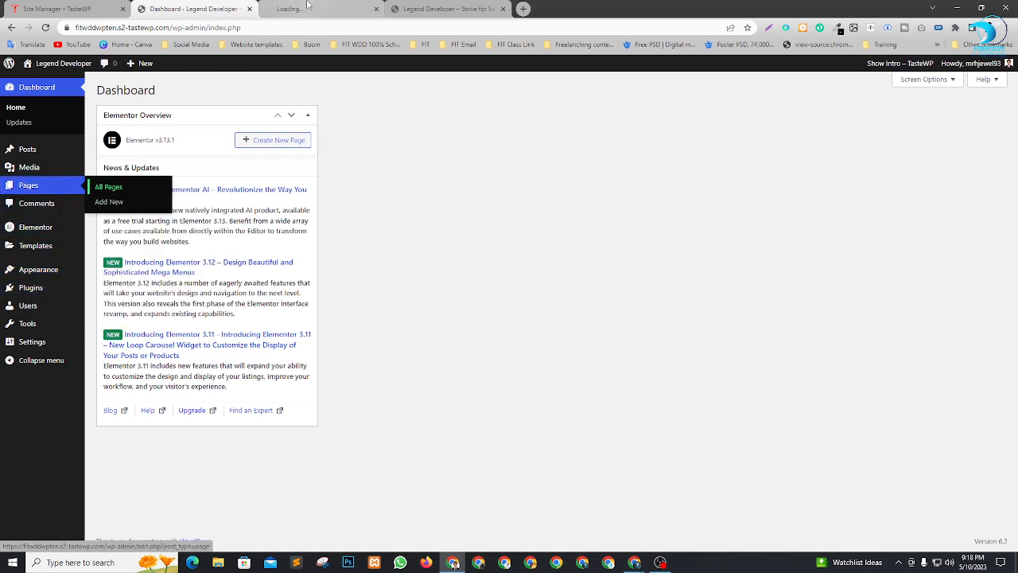
click(309, 8)
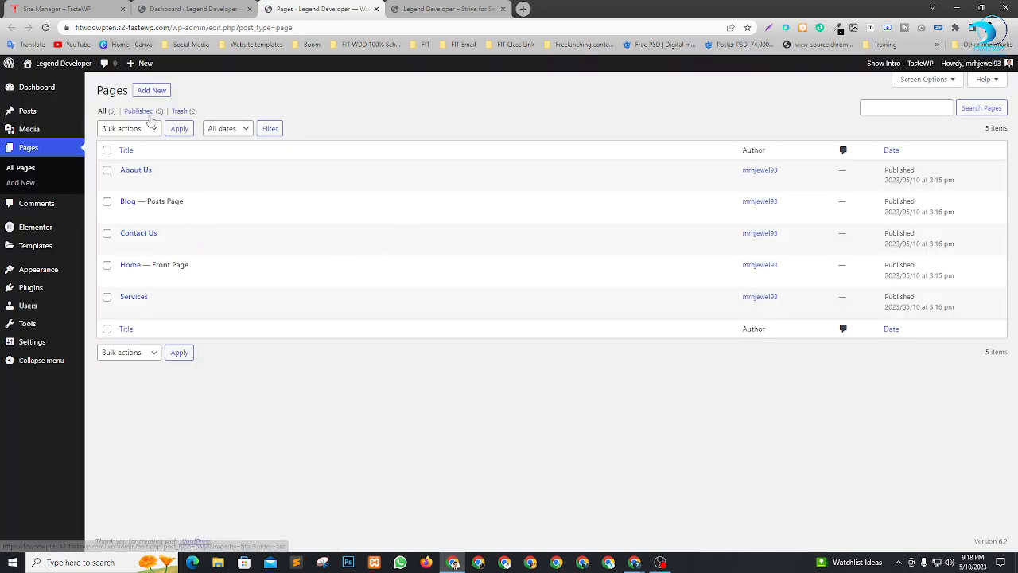
click(126, 278)
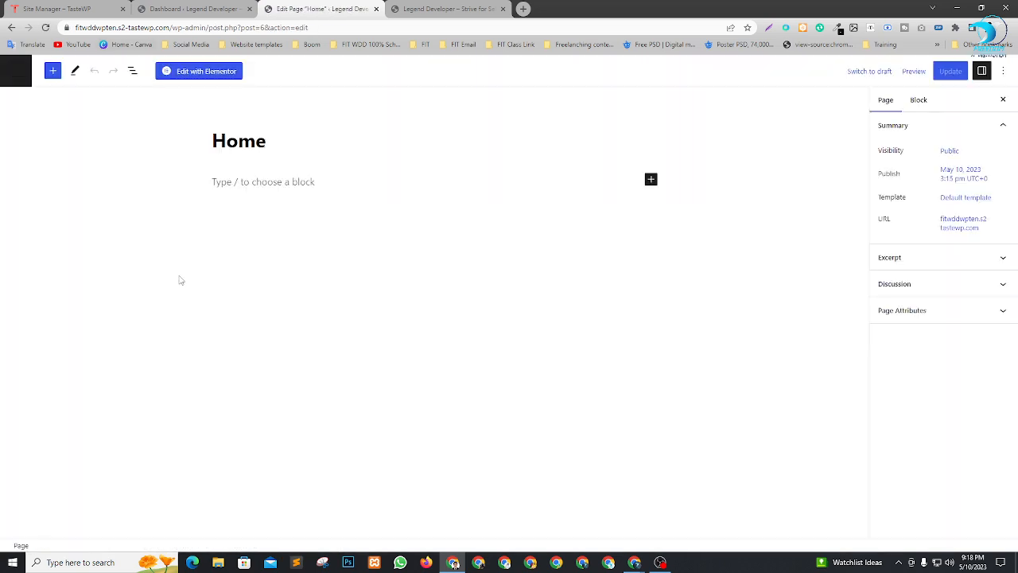
Step: Open the Home page in Elementor and dismiss the AI and containers announcements
click(200, 74)
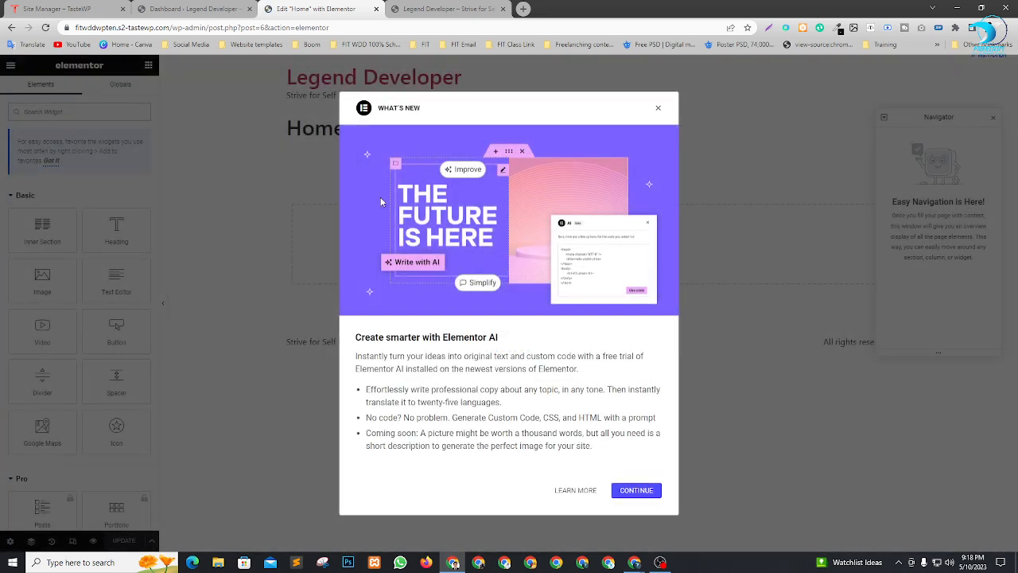
click(657, 110)
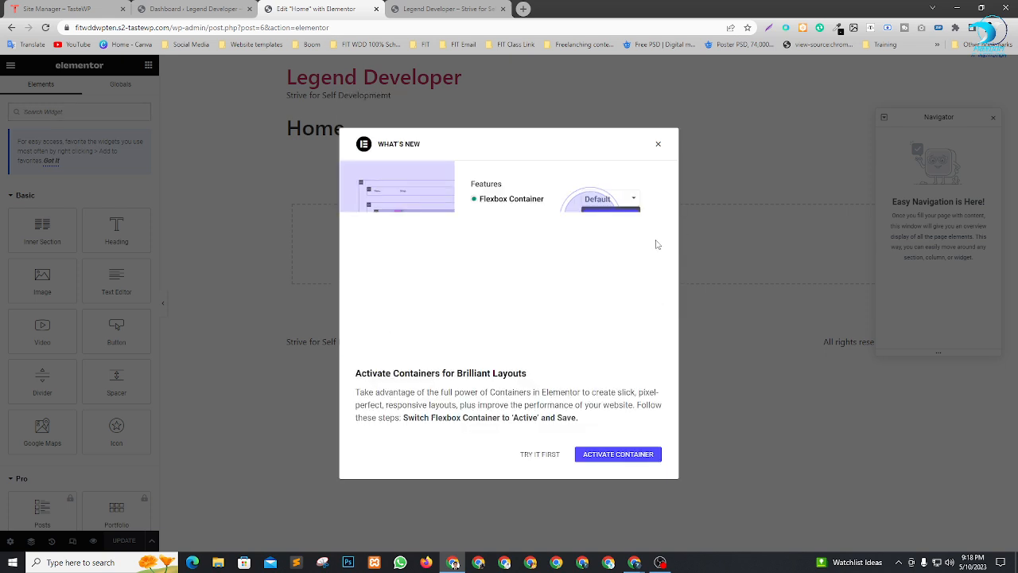
click(657, 146)
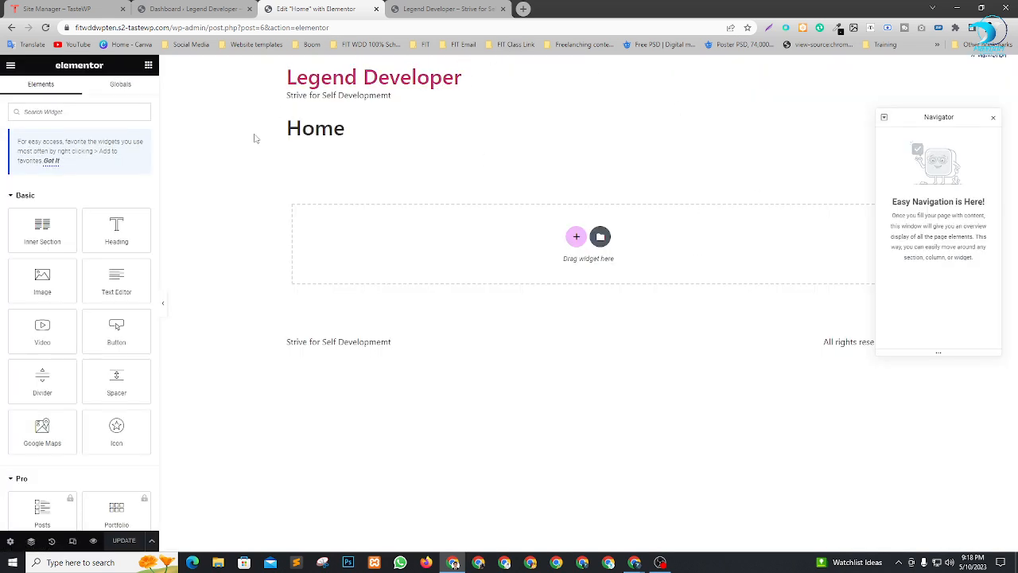
Step: Open the Home page settings and expand the Page Layout dropdown
drag(245, 86, 422, 136)
click(422, 136)
drag(279, 103, 350, 150)
click(394, 150)
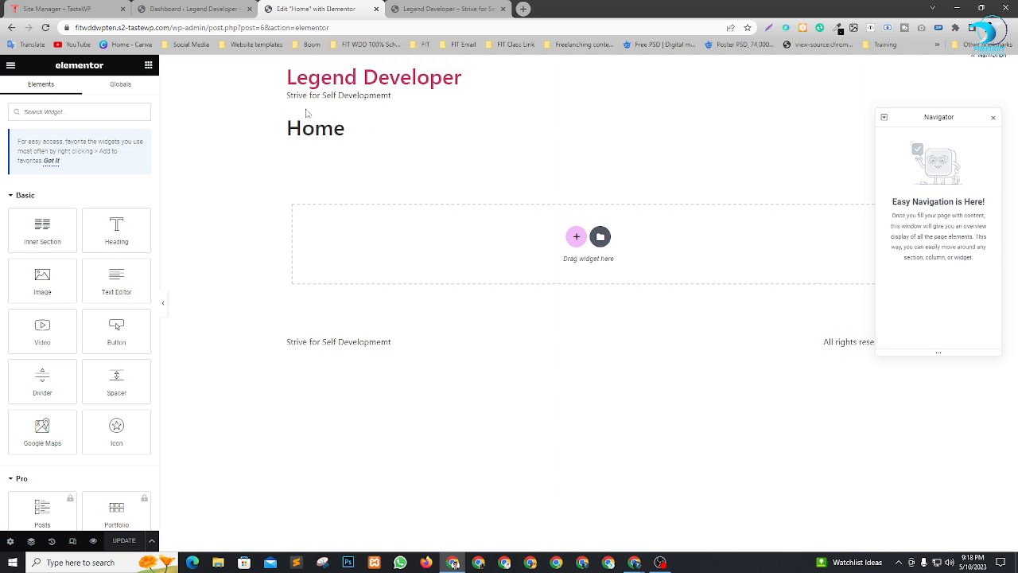
click(10, 542)
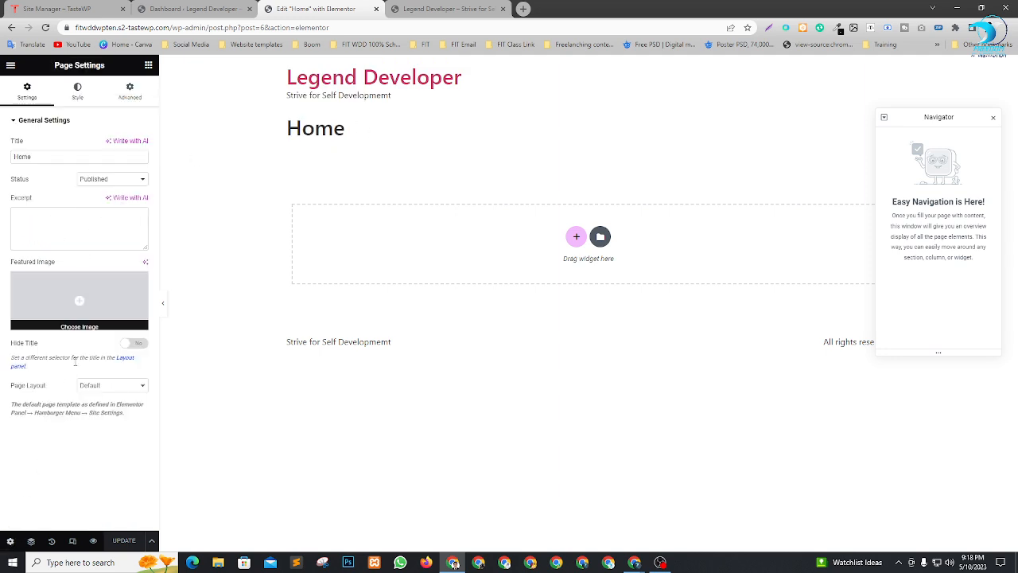
click(117, 391)
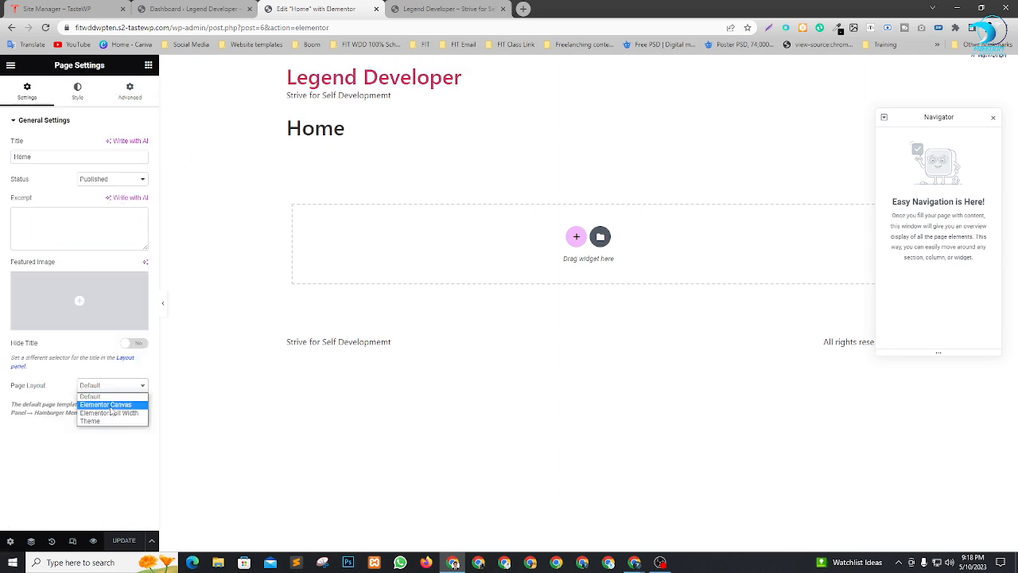
Step: Save the Home page with Elementor Canvas layout, then admit everyone waiting in Google Meet
click(116, 405)
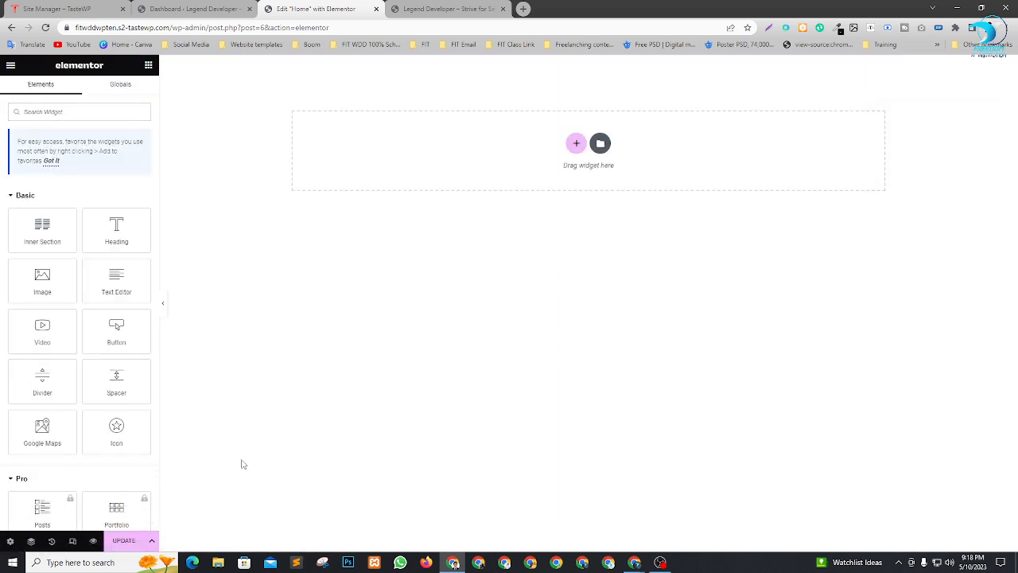
click(123, 540)
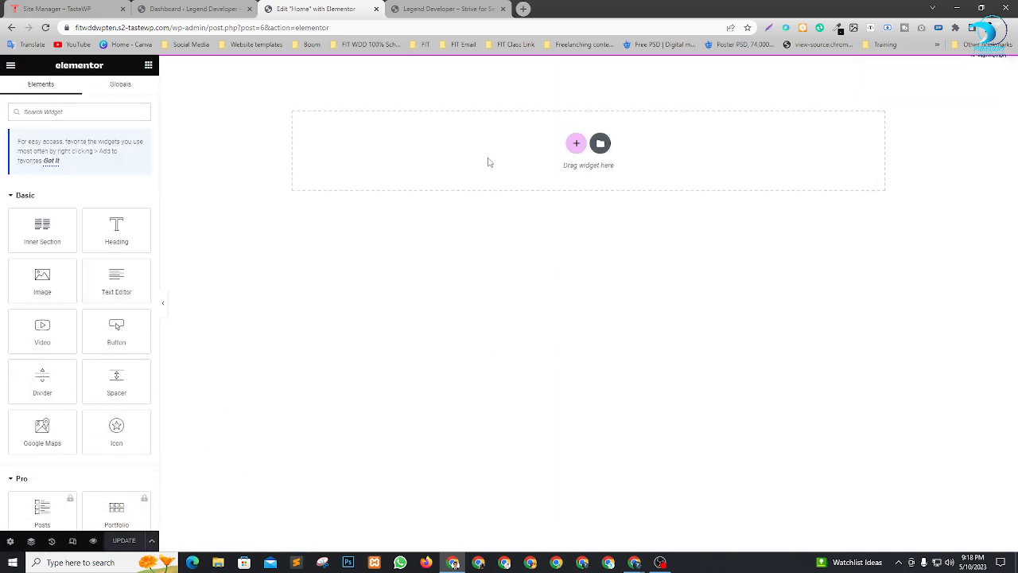
key(alt+Tab)
click(610, 96)
click(609, 173)
key(alt+Tab)
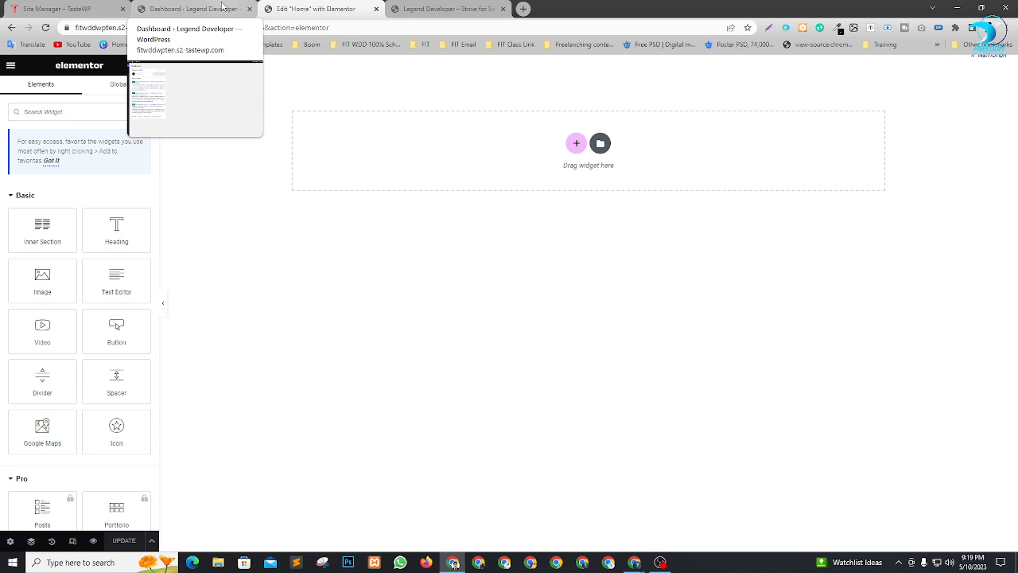
click(223, 7)
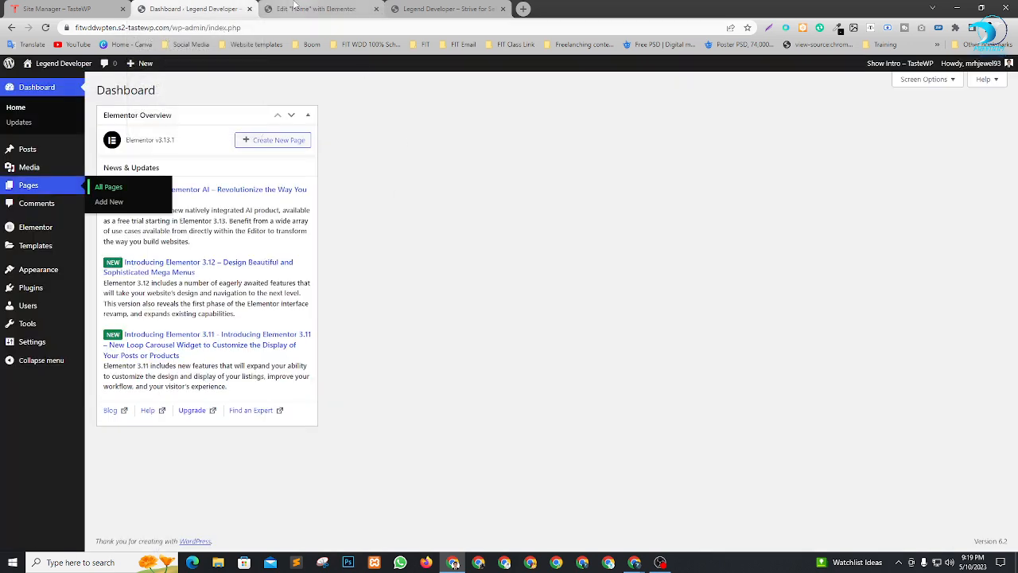
Step: Admit the person asking to join the Meet call and return to the WordPress dashboard
click(318, 9)
key(alt+Tab)
click(611, 98)
key(alt+Tab)
click(192, 9)
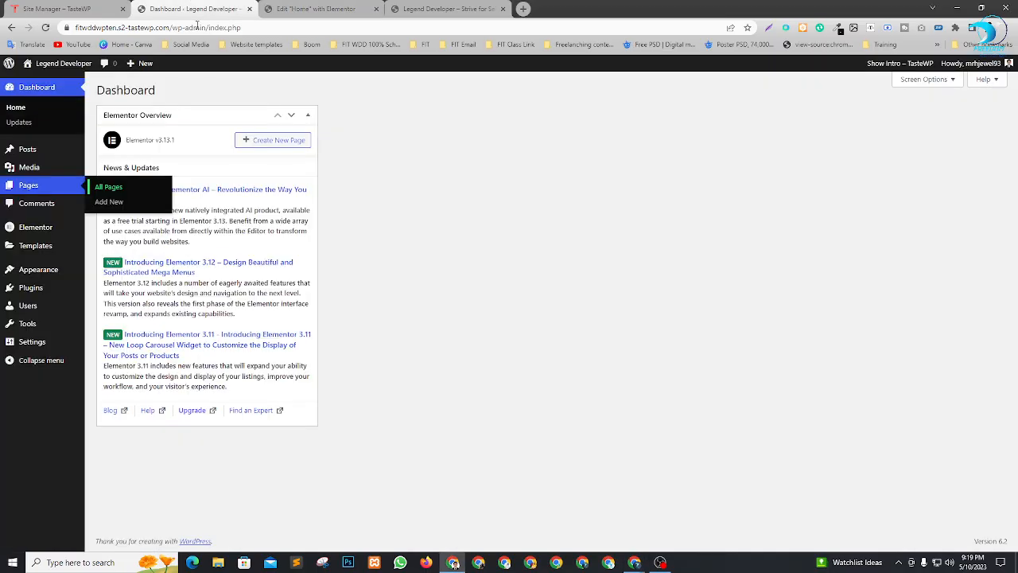
Step: Search plugins for 'elementor', then install and activate Elementor Header & Footer Builder
mouse_move(34, 288)
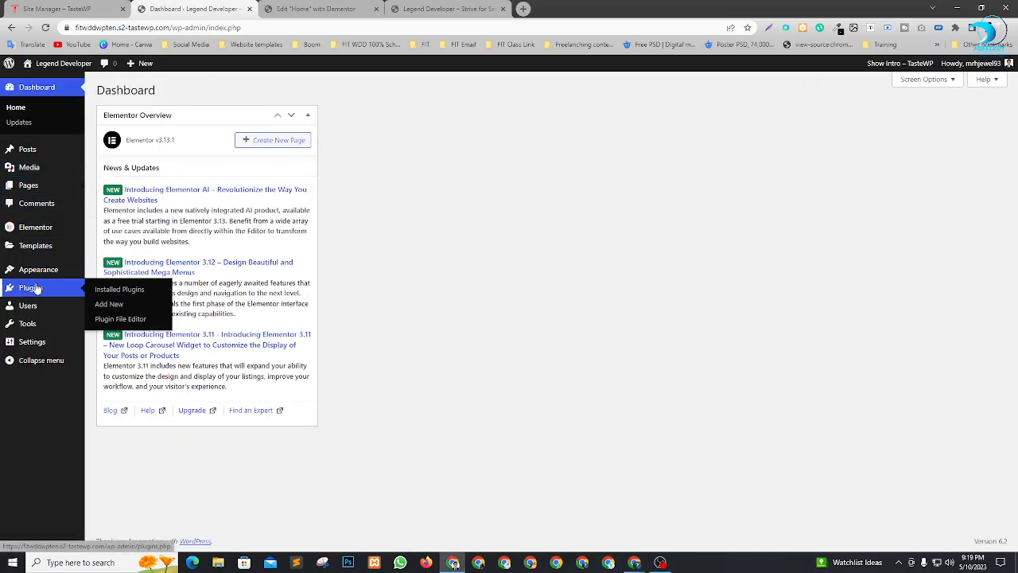
right_click(114, 307)
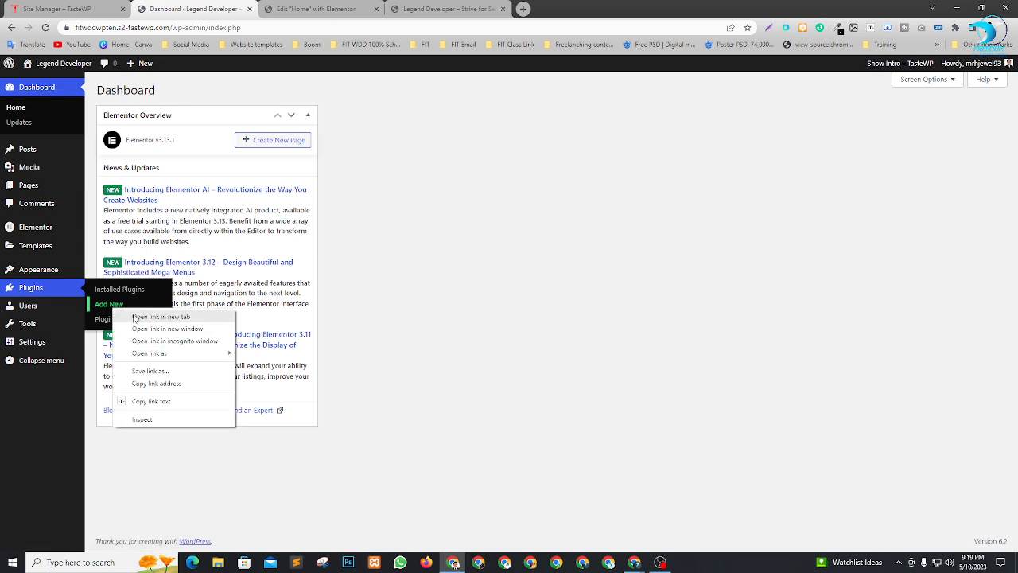
click(133, 319)
drag(430, 7, 310, 8)
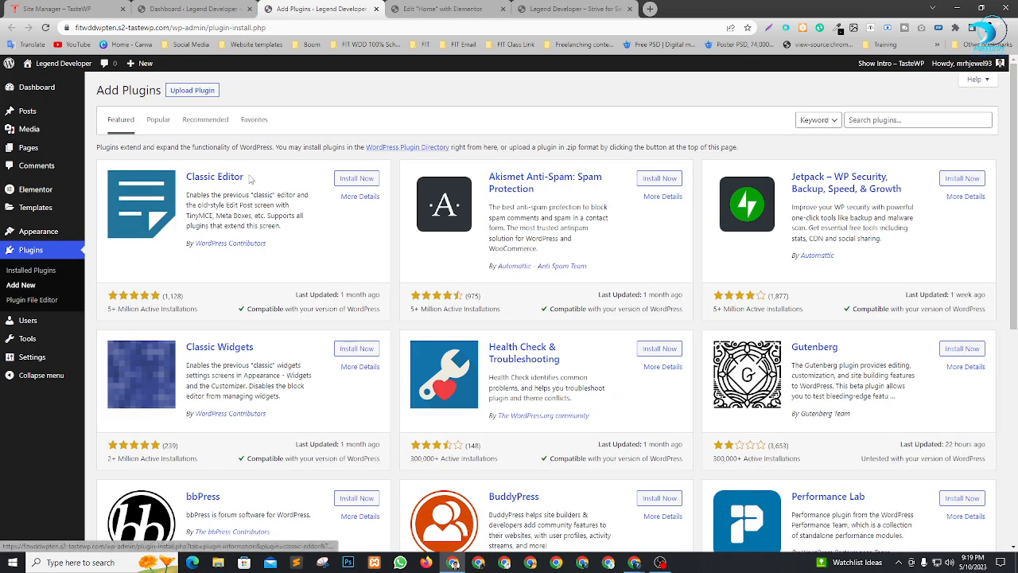
click(906, 120)
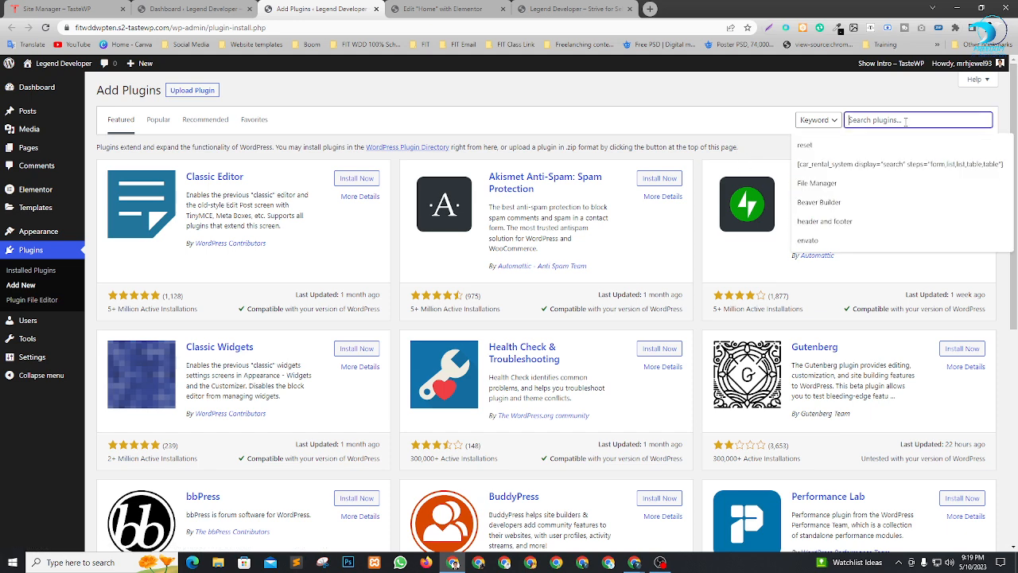
text(e)
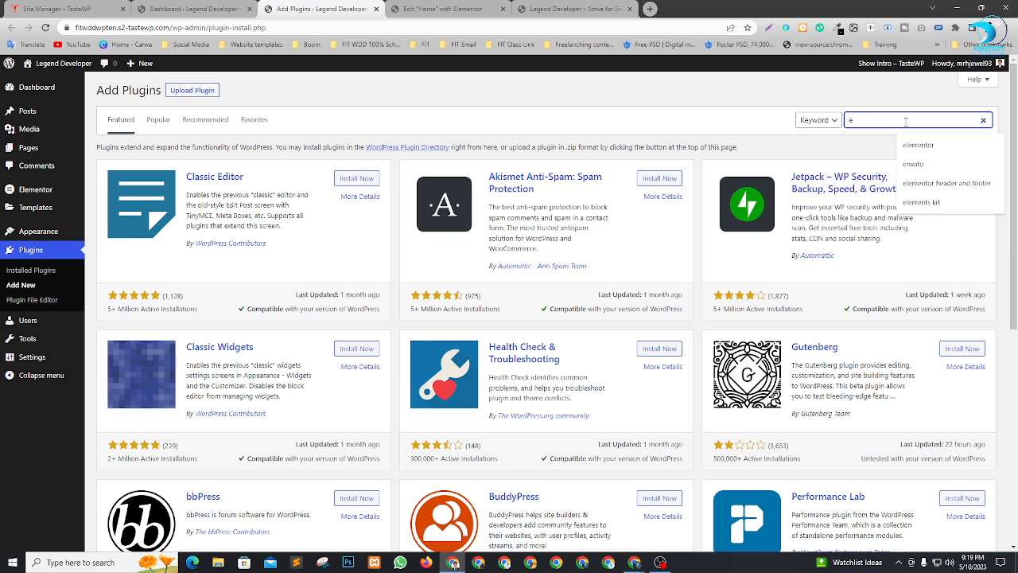
text(lemen)
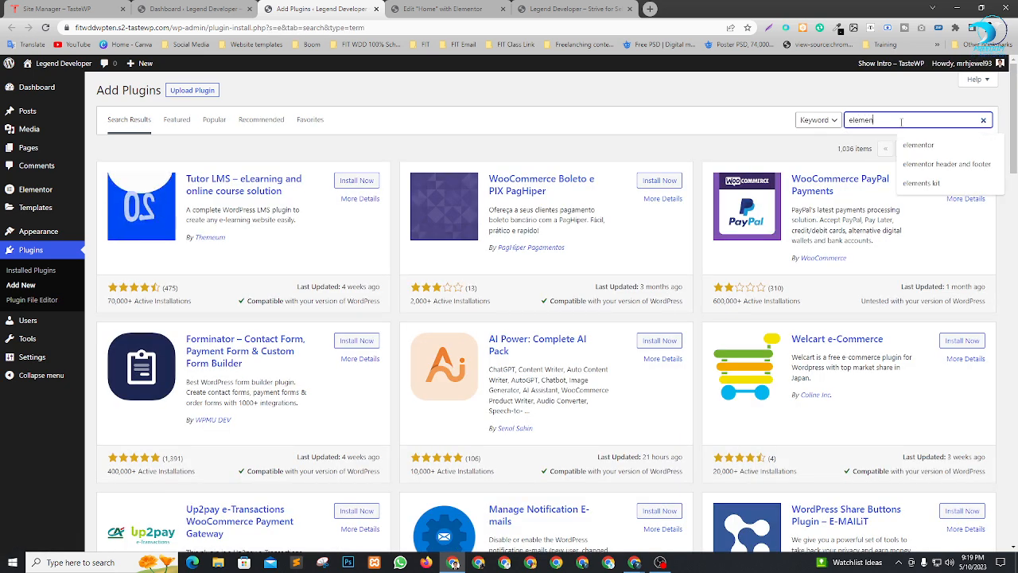
text(tor)
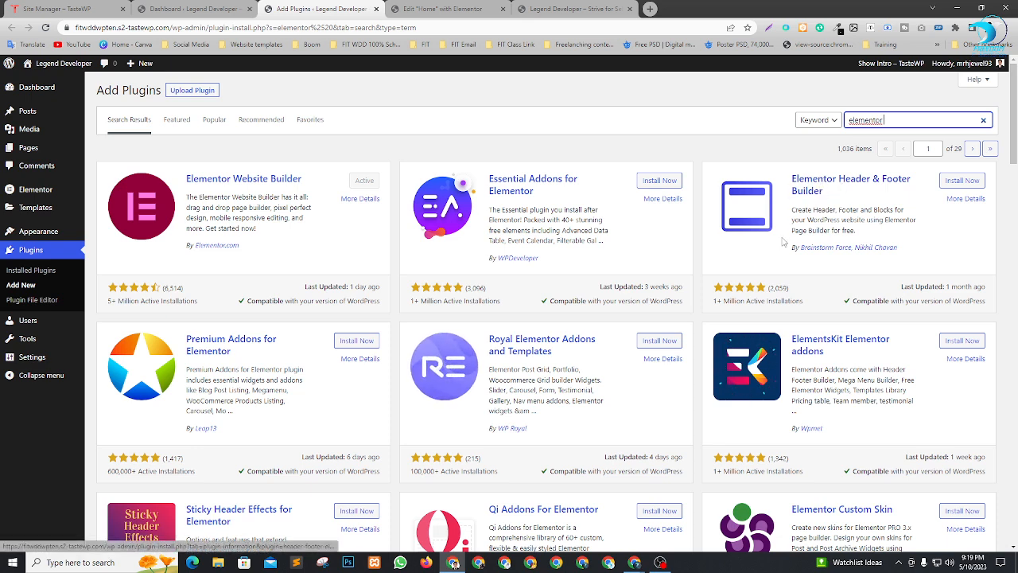
drag(766, 287, 730, 301)
click(739, 301)
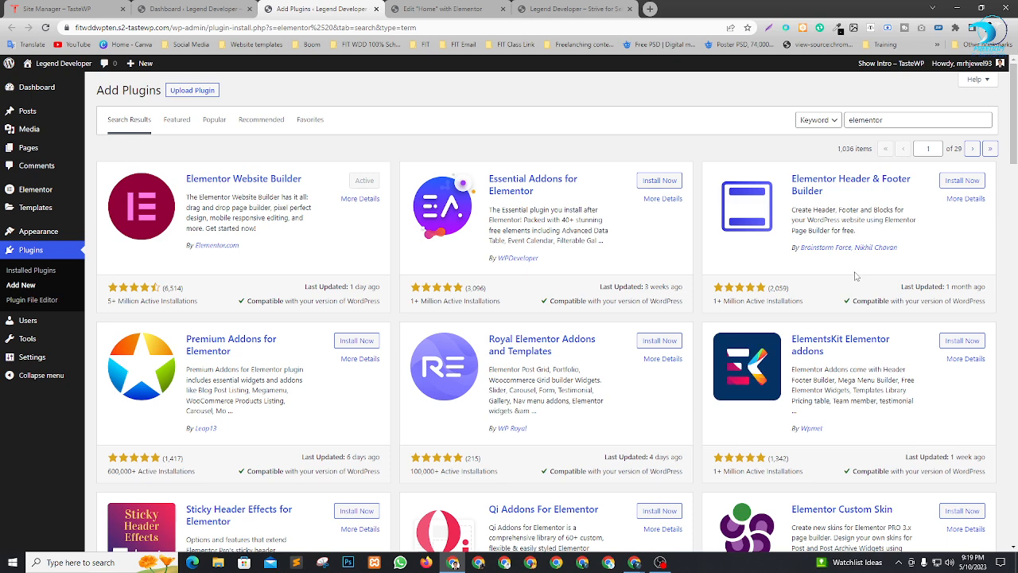
click(961, 181)
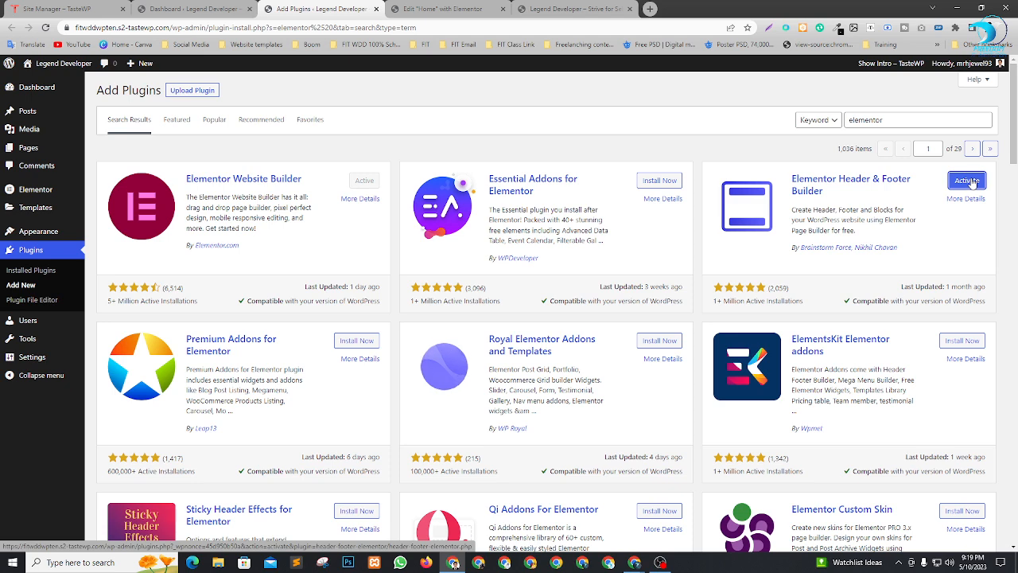
click(966, 181)
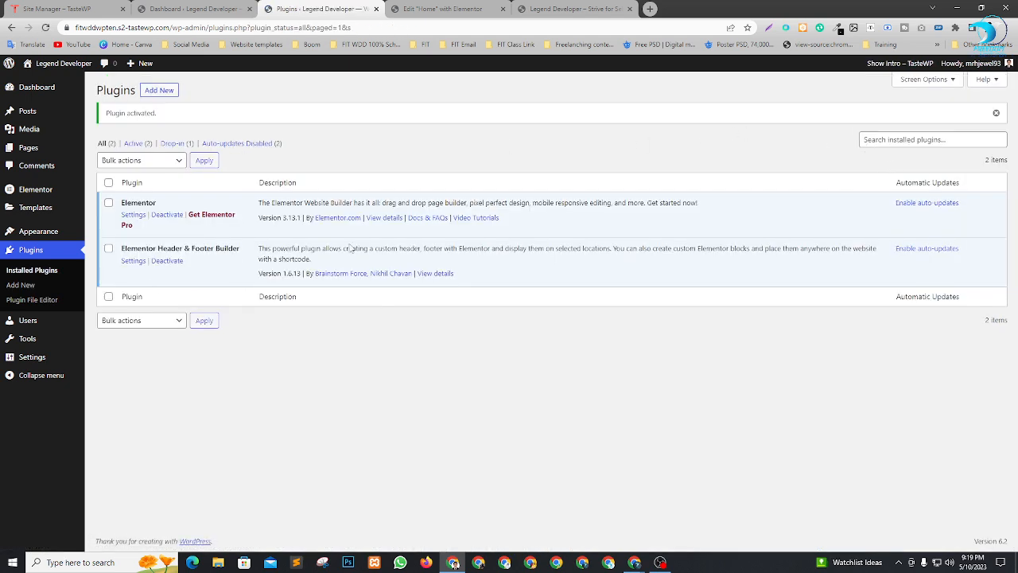
Step: Reload the dashboard, open Elementor Header & Footer Builder in a new tab, and close the TasteWP tab
click(194, 8)
click(46, 27)
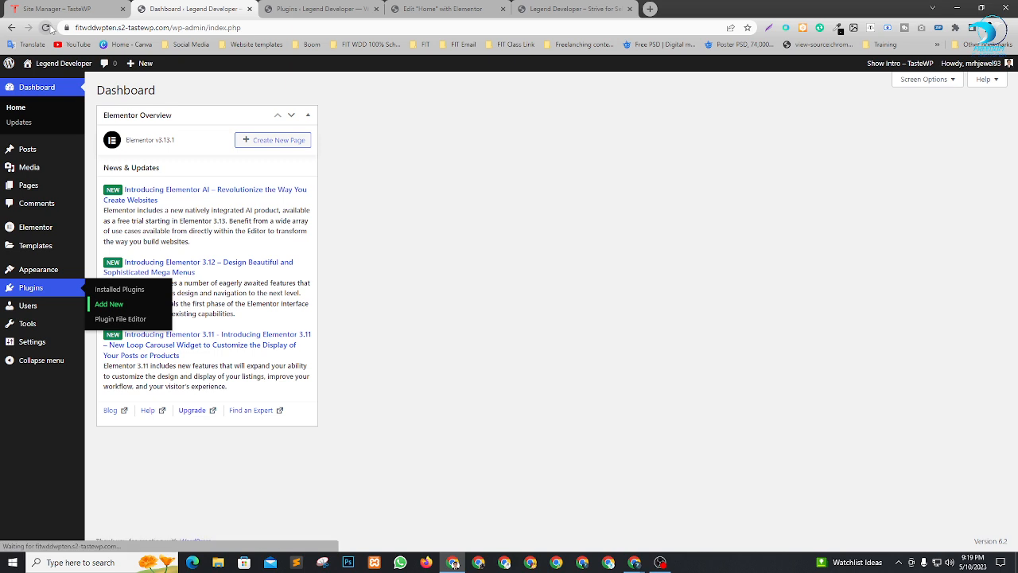
mouse_move(35, 270)
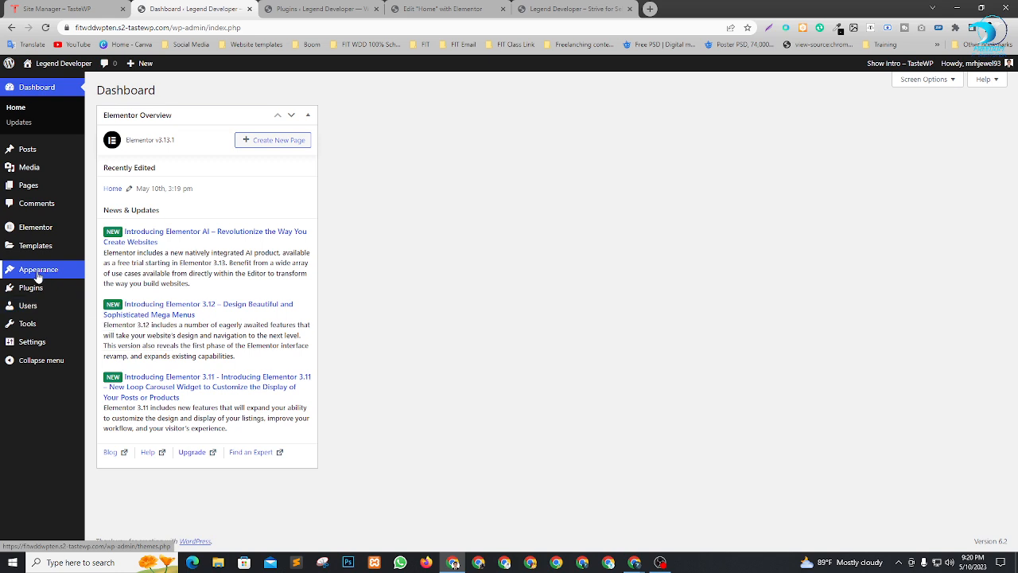
right_click(120, 322)
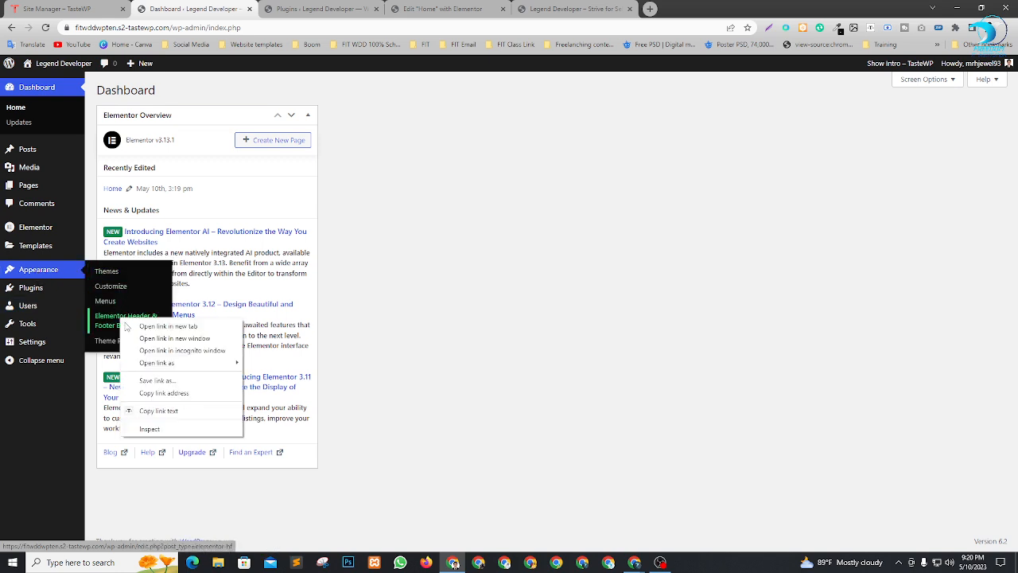
click(159, 327)
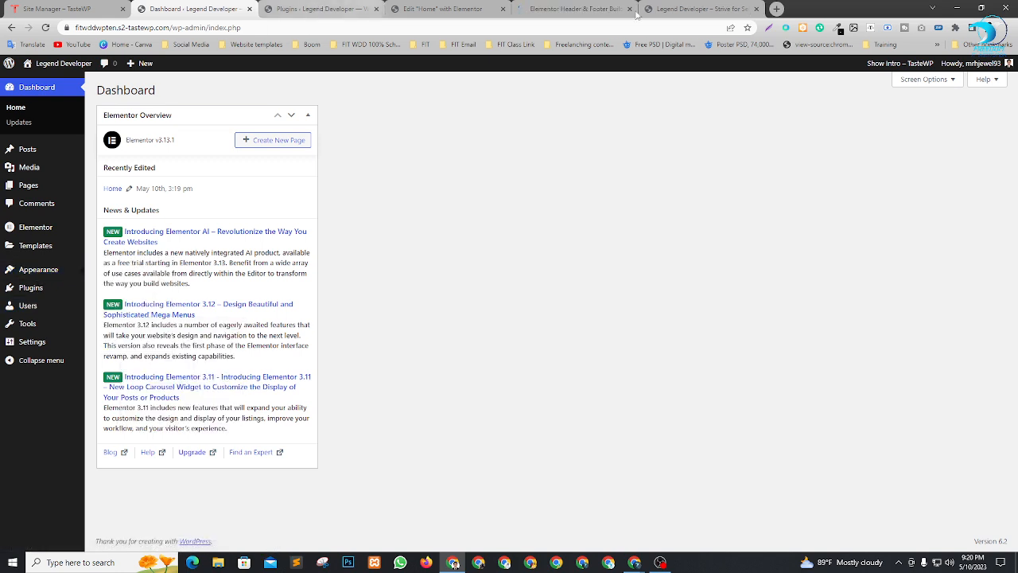
drag(572, 8, 314, 9)
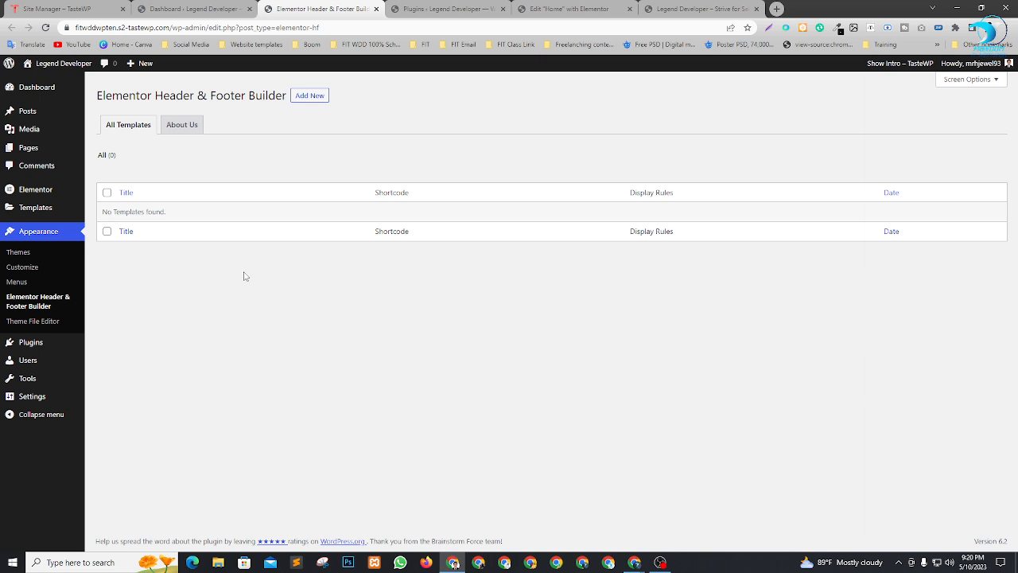
click(123, 9)
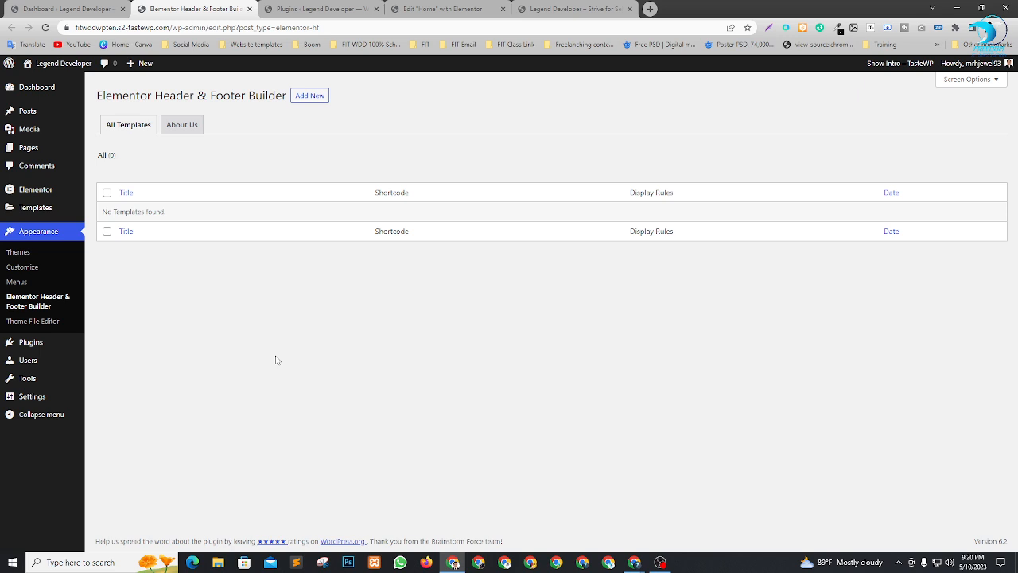
click(309, 95)
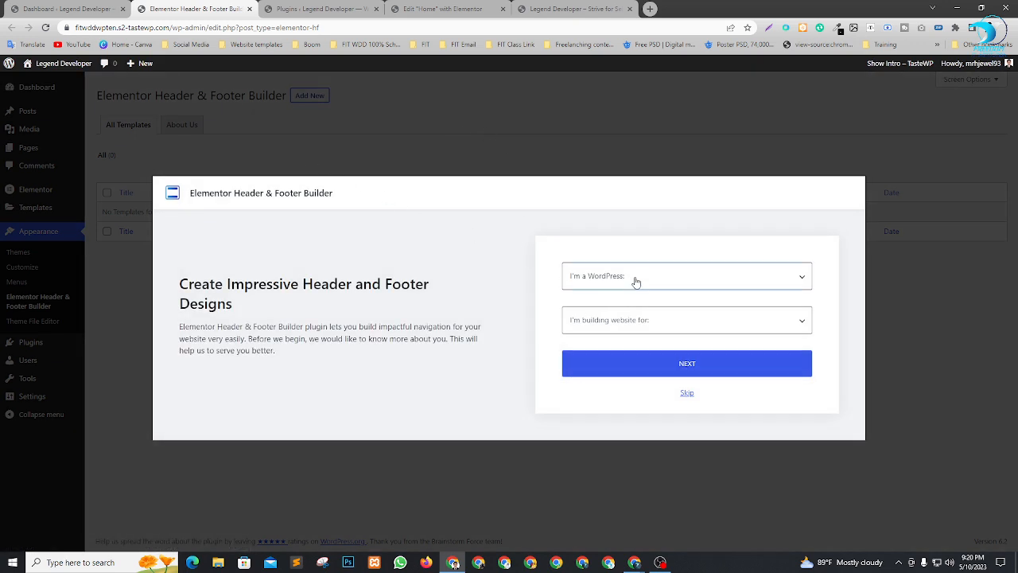
Step: Pick Expert and skip the onboarding survey, then title a new Header-type template 'Header'
click(668, 285)
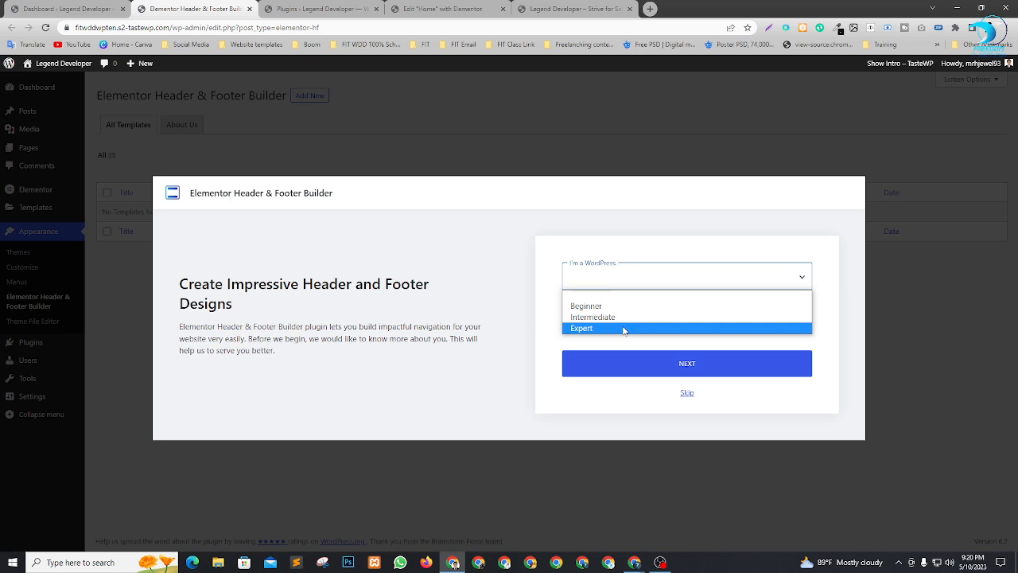
click(493, 391)
click(686, 394)
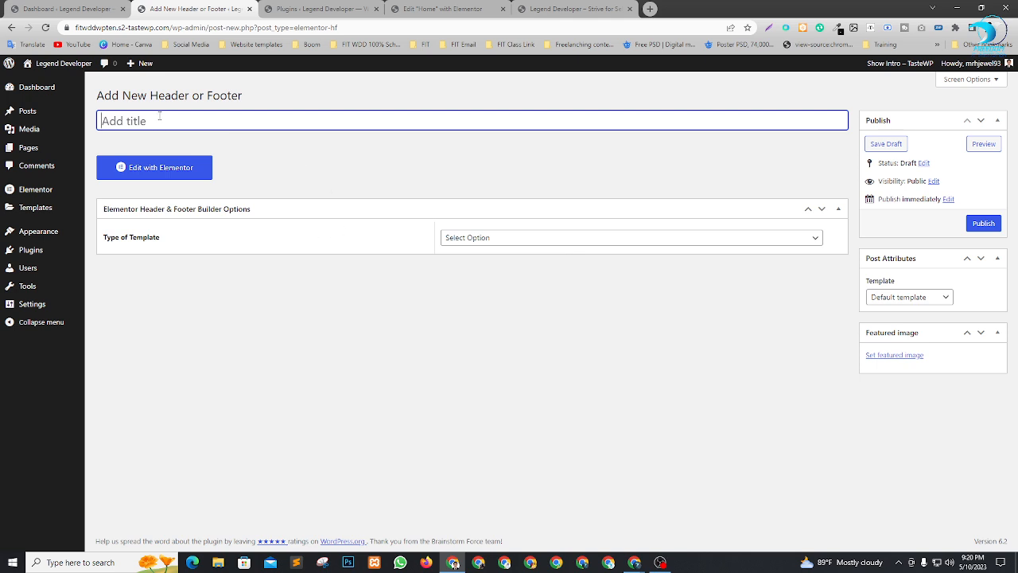
text(Header)
click(634, 248)
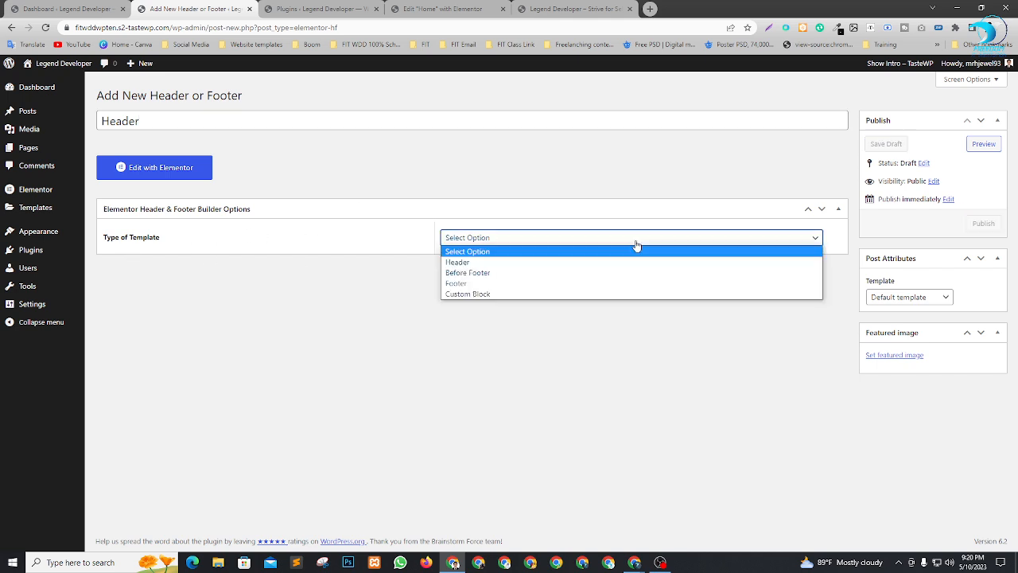
click(460, 263)
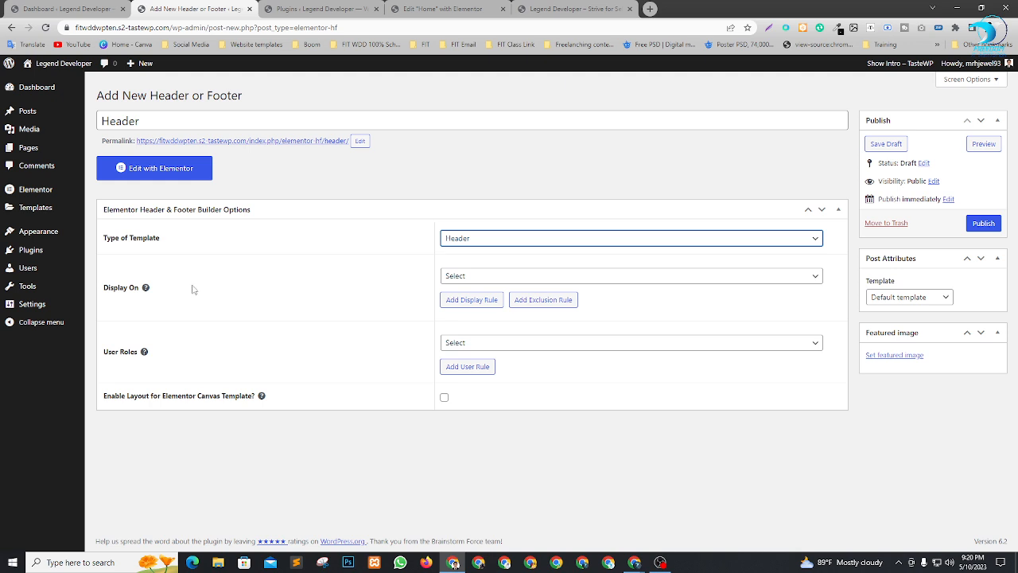
Step: Display the header on the Entire Website for Subscriber users and publish it
click(513, 276)
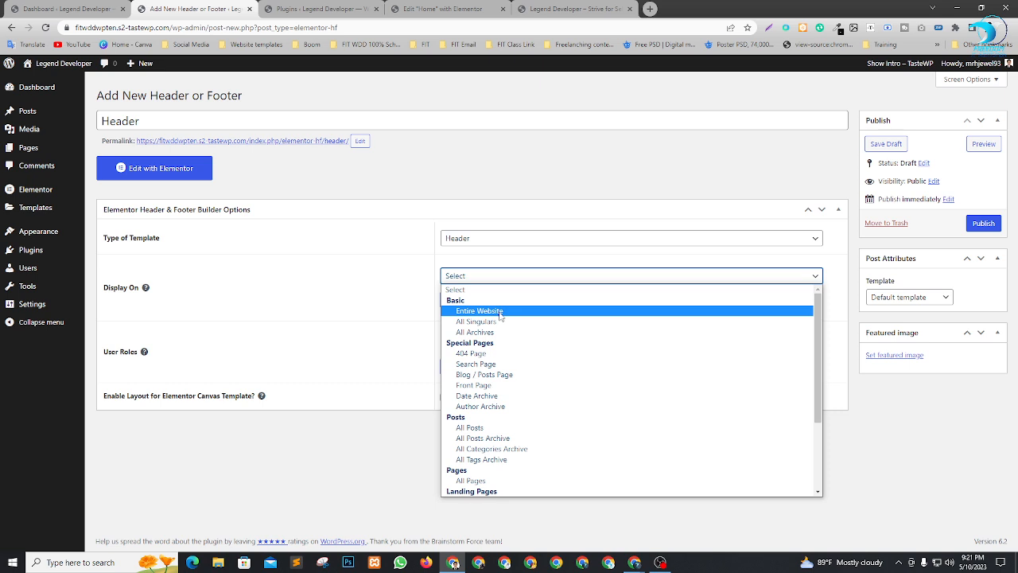
click(501, 311)
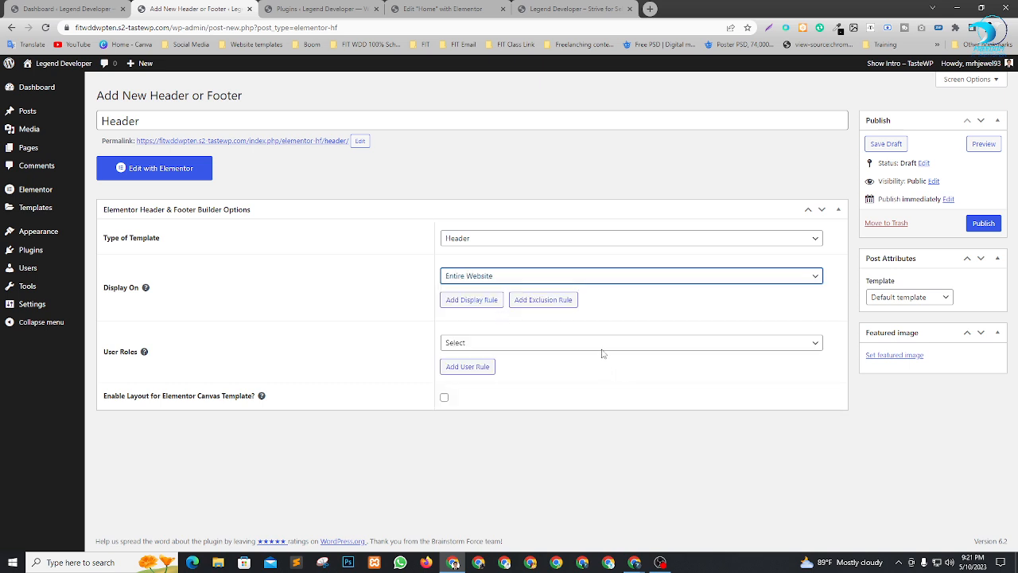
click(557, 284)
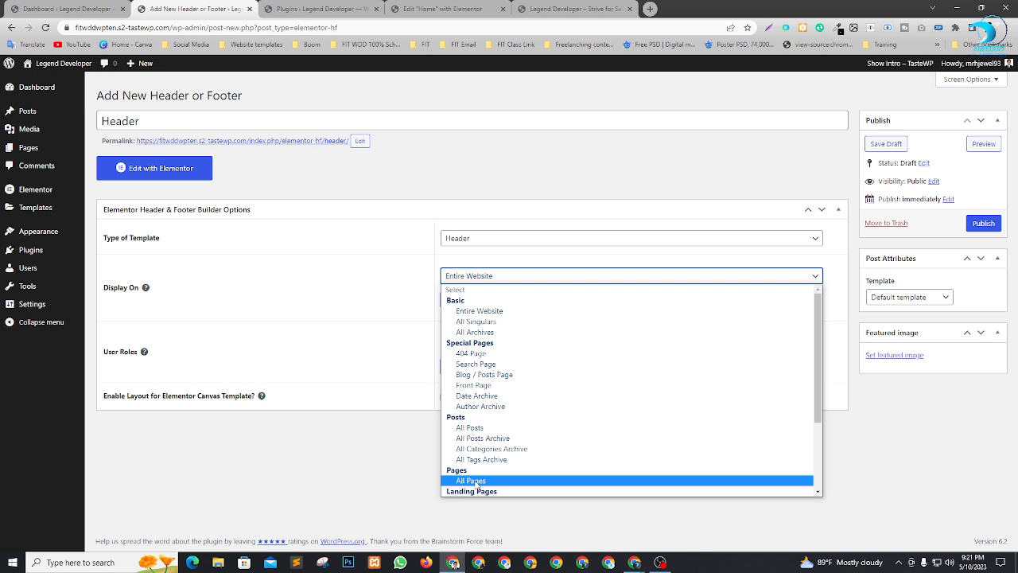
click(495, 313)
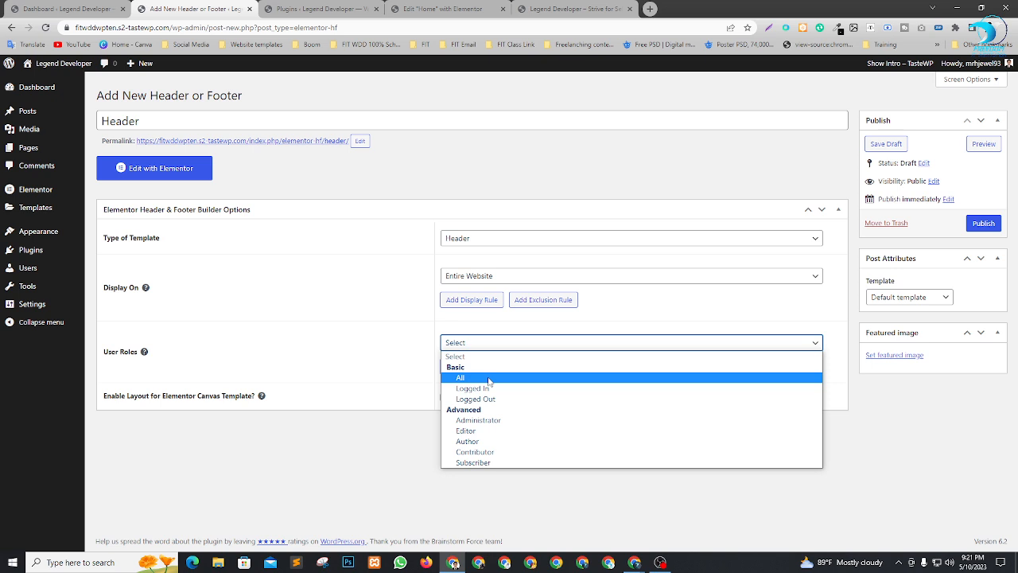
click(489, 378)
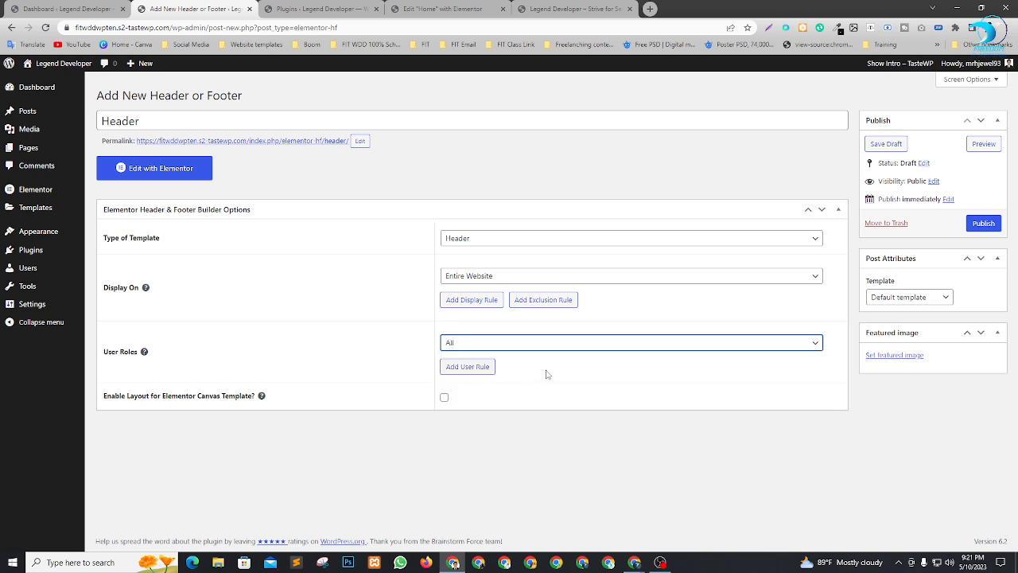
click(517, 343)
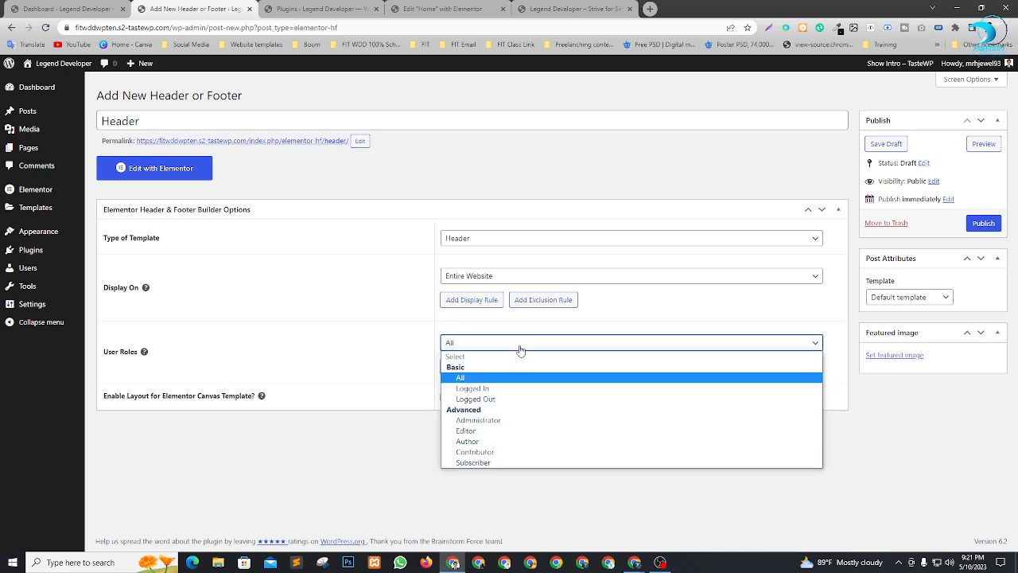
click(494, 463)
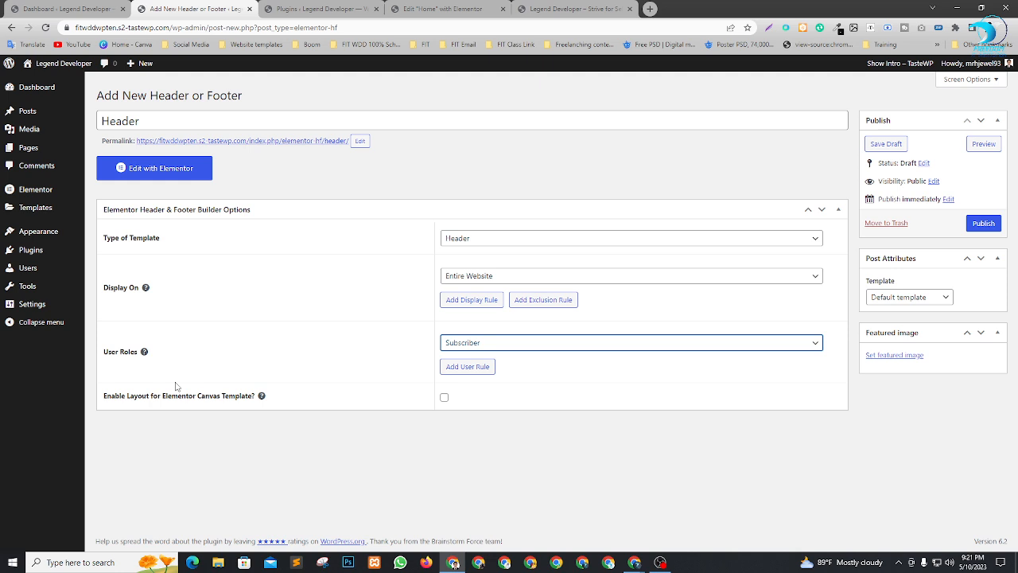
drag(99, 399, 269, 425)
click(269, 423)
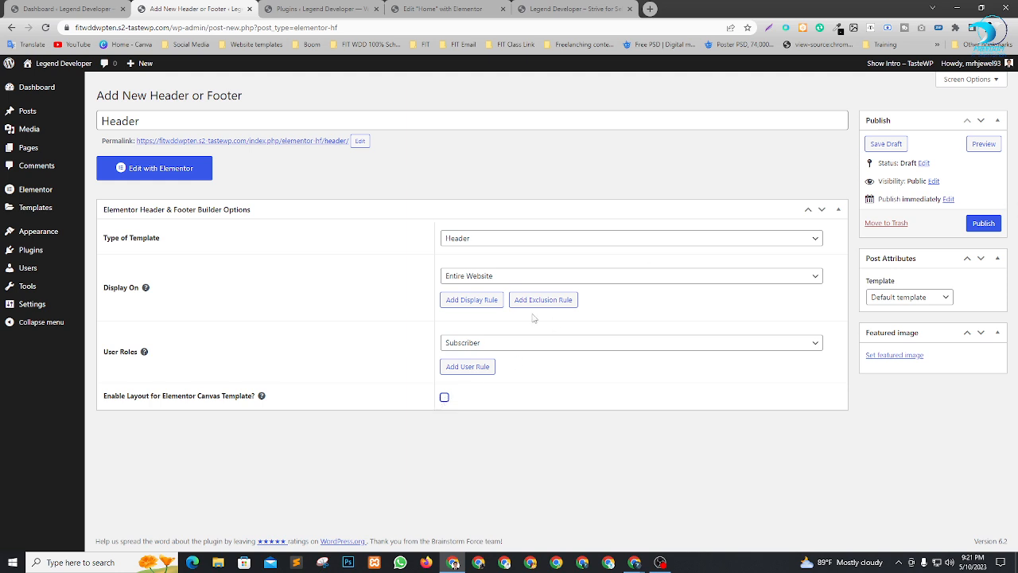
click(976, 225)
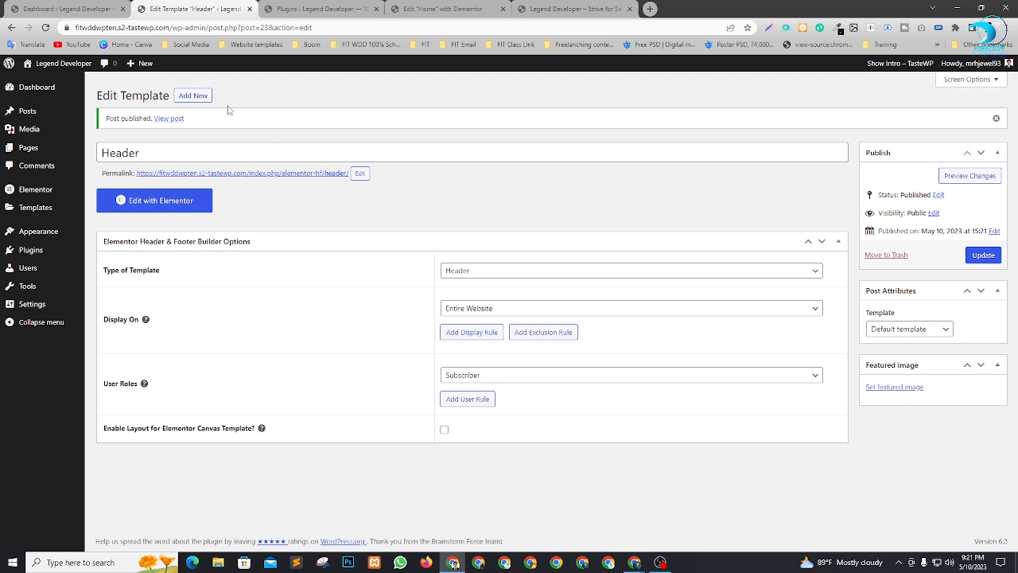
Step: Publish a 'Footer' template of type Footer on the Entire Website for Subscribers
click(191, 96)
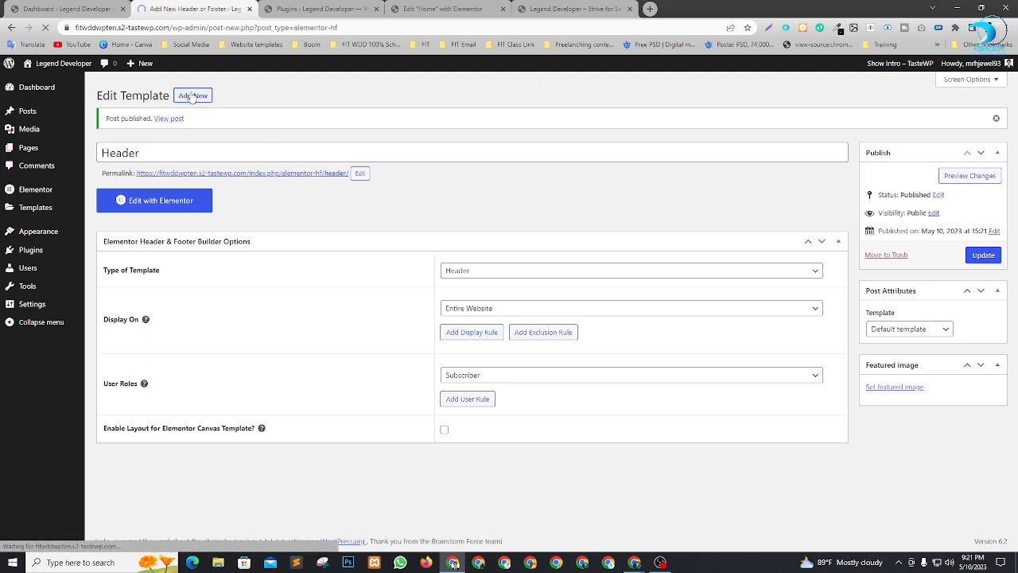
text(f)
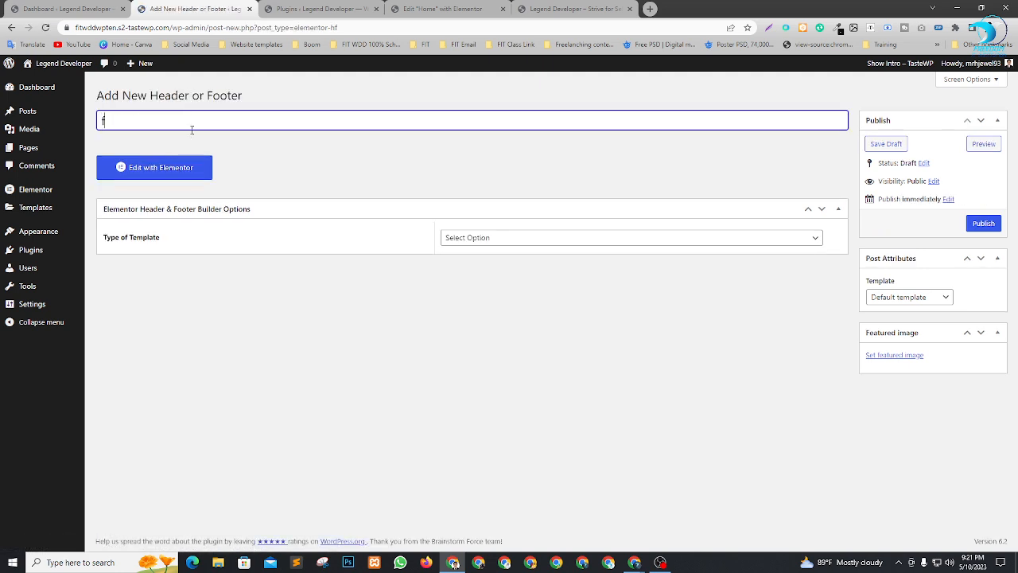
key(BackSpace)
key(BackSpace)
key(BackSpace)
text(F)
click(506, 241)
click(472, 283)
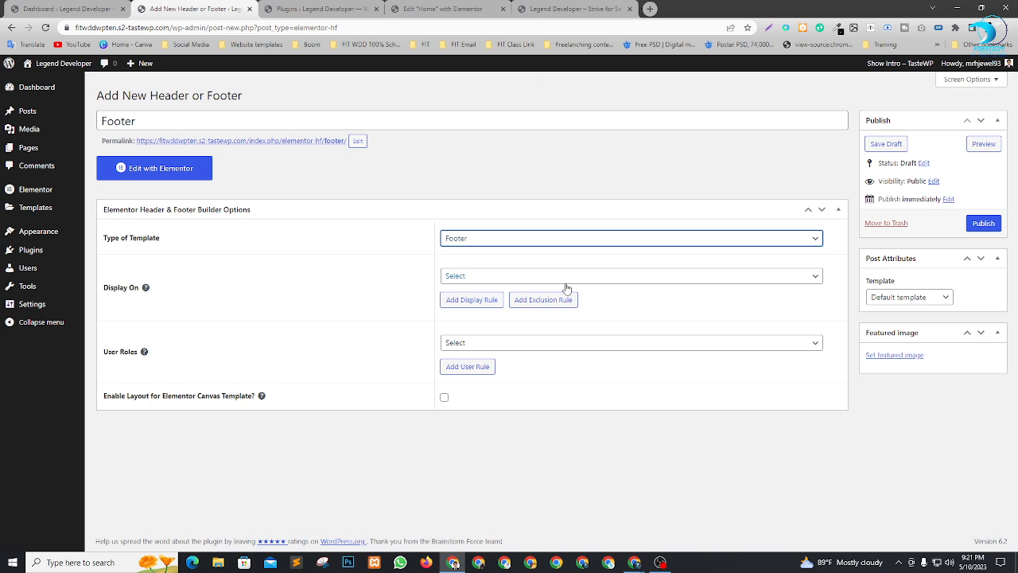
click(481, 277)
click(476, 312)
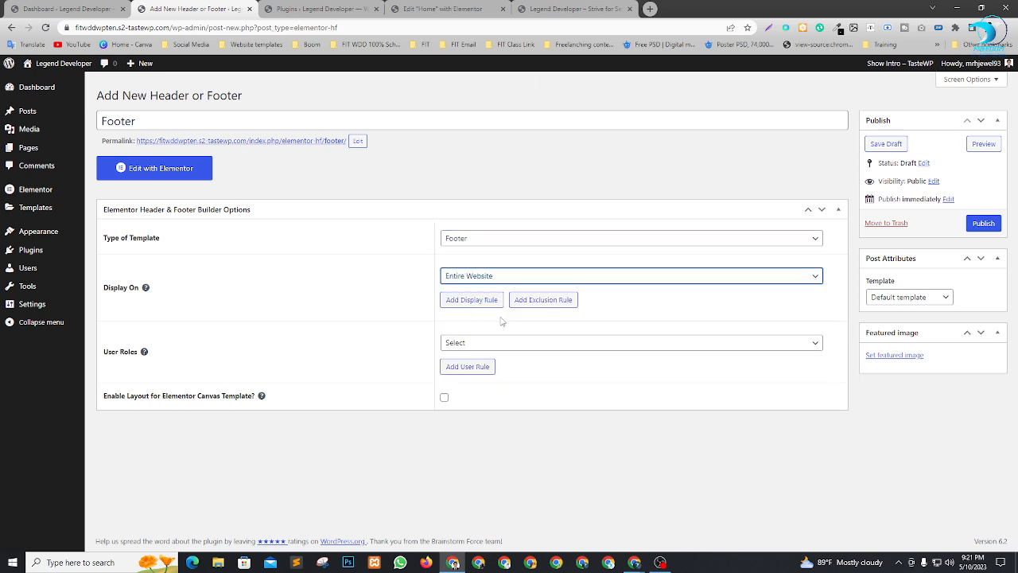
click(464, 344)
click(473, 463)
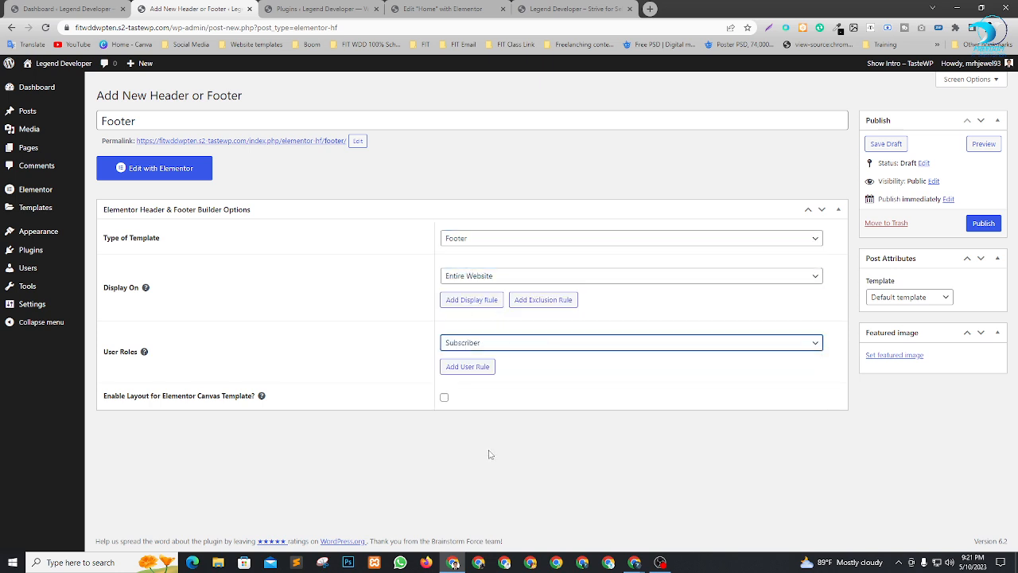
click(981, 223)
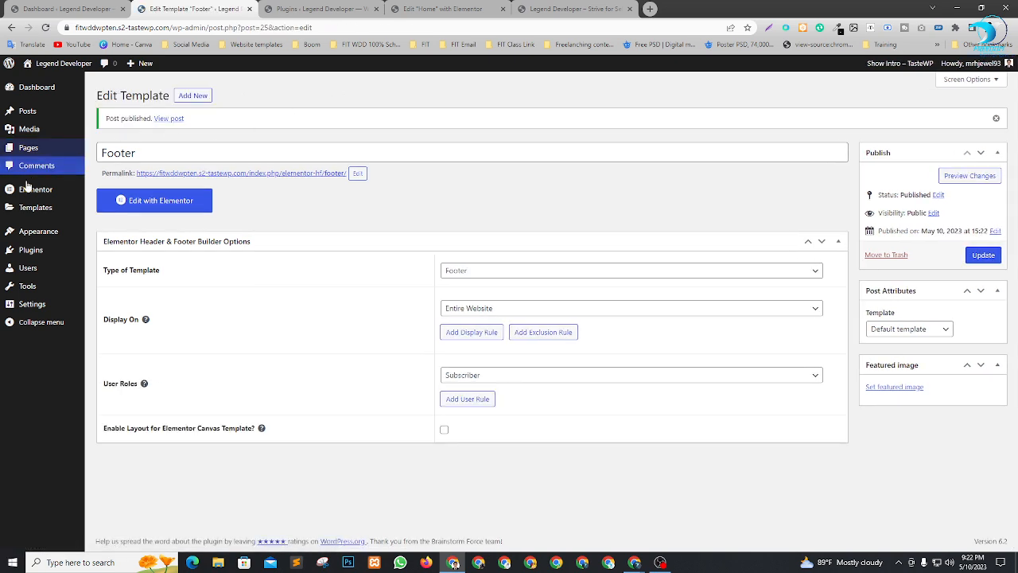
Step: From the Header & Footer Builder list, open the Header template's edit page in a new tab
mouse_move(36, 232)
click(109, 283)
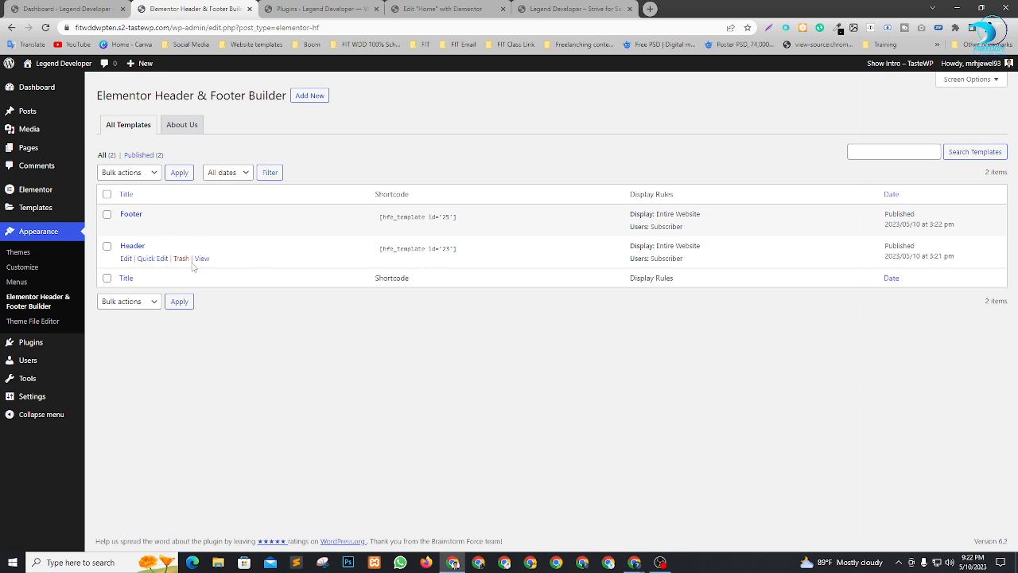
right_click(128, 263)
click(151, 269)
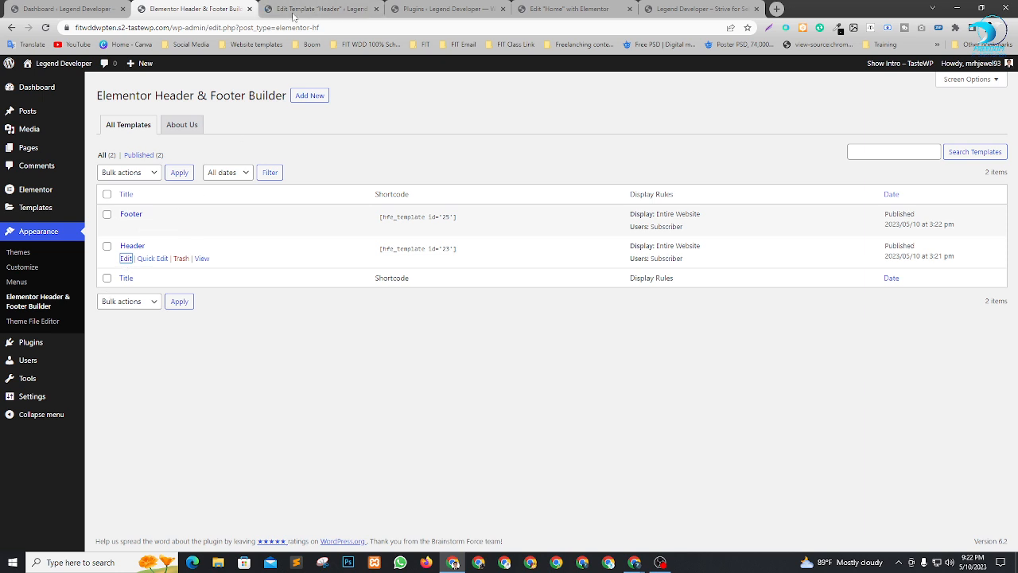
click(312, 9)
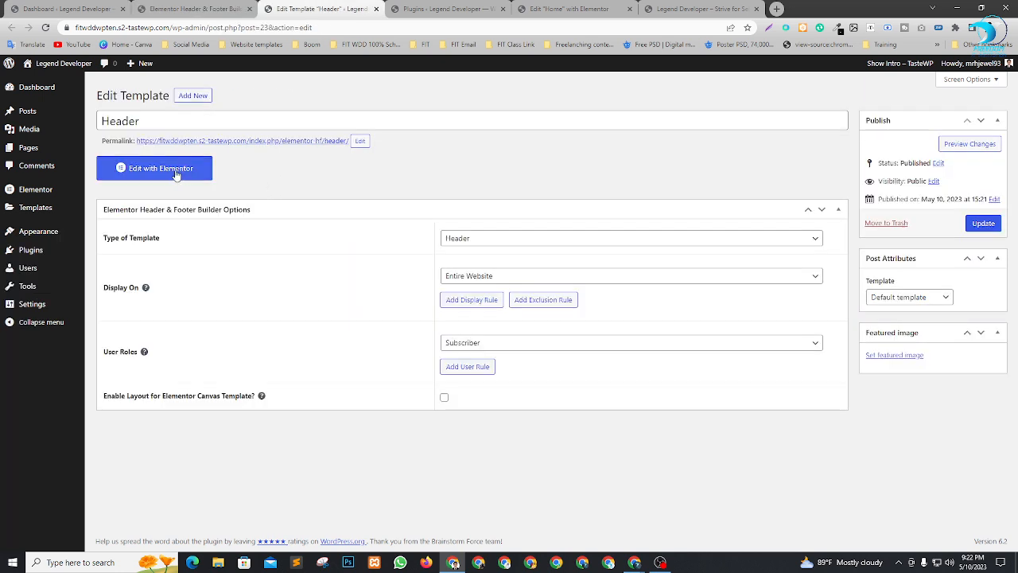
Step: Open the Header in Elementor, insert a two-column section, and show its content width options
click(176, 170)
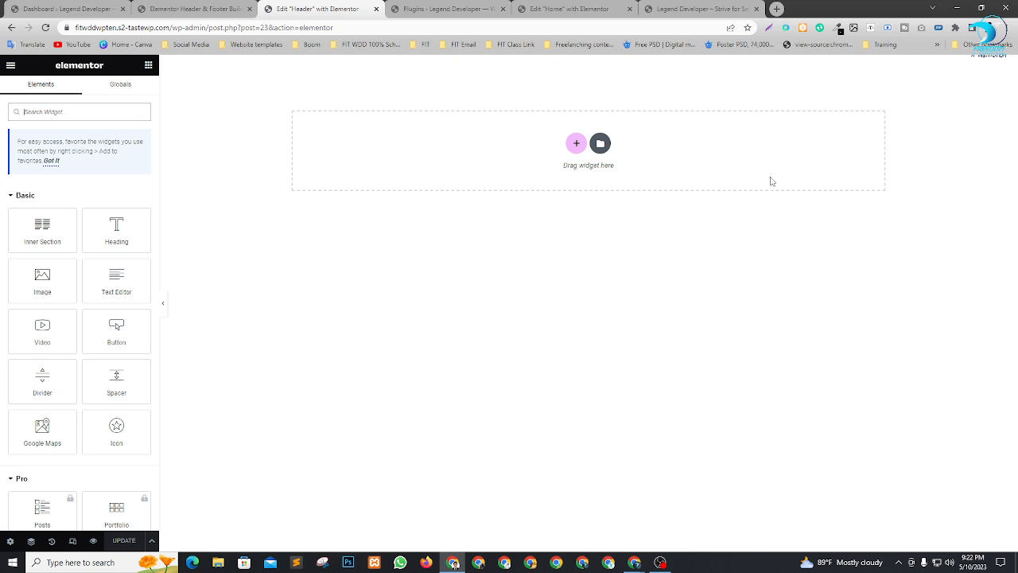
click(576, 143)
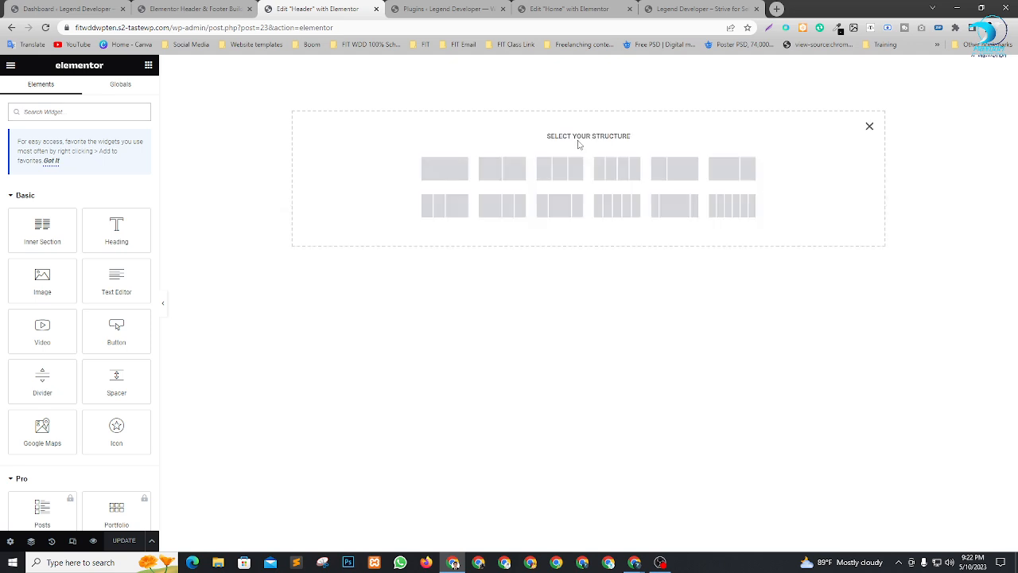
click(503, 168)
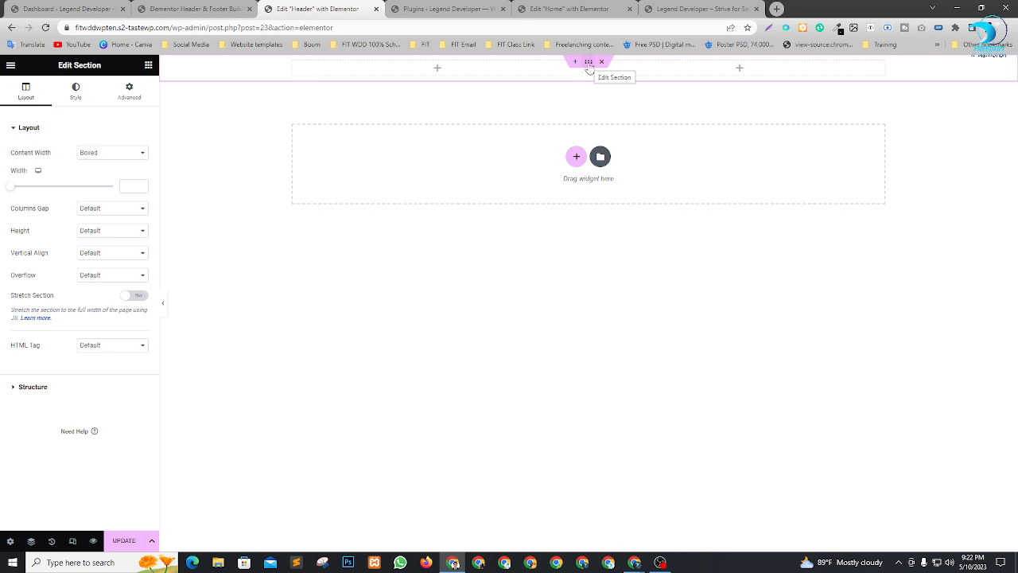
click(98, 156)
Step: Make the header section full width with no column gap, an 80 px minimum height and middle column position
click(94, 172)
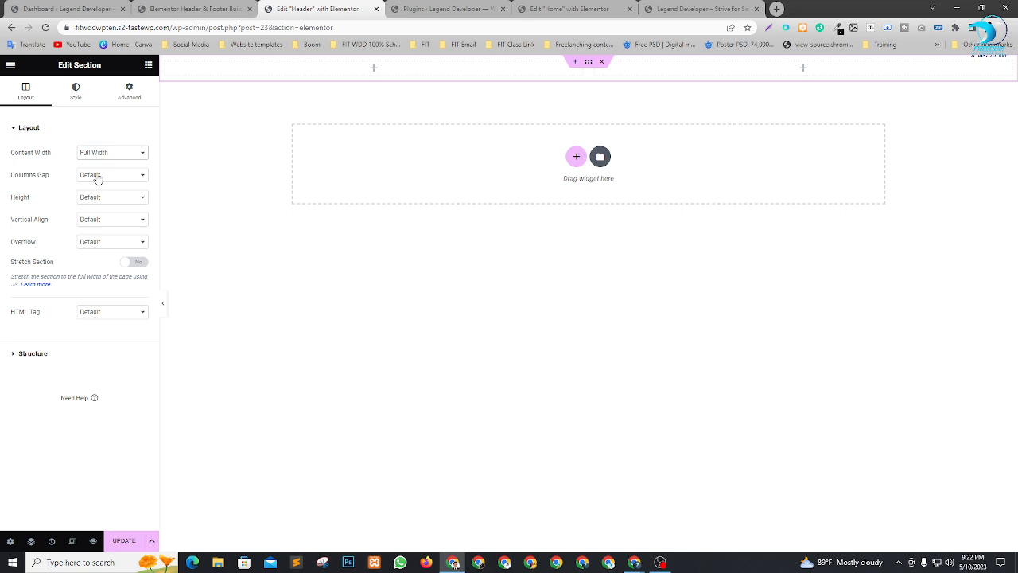
click(89, 177)
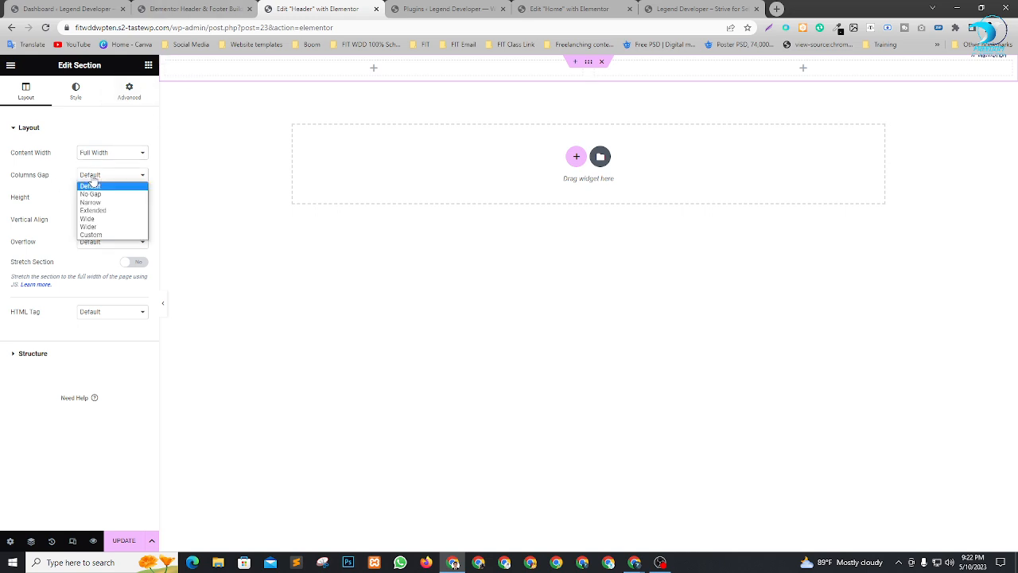
click(97, 194)
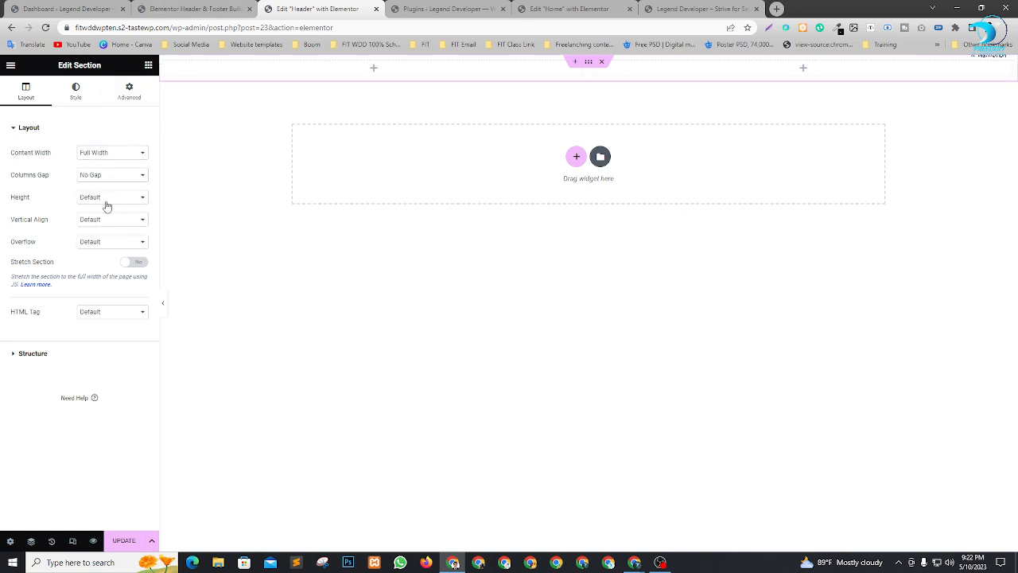
click(104, 198)
click(98, 226)
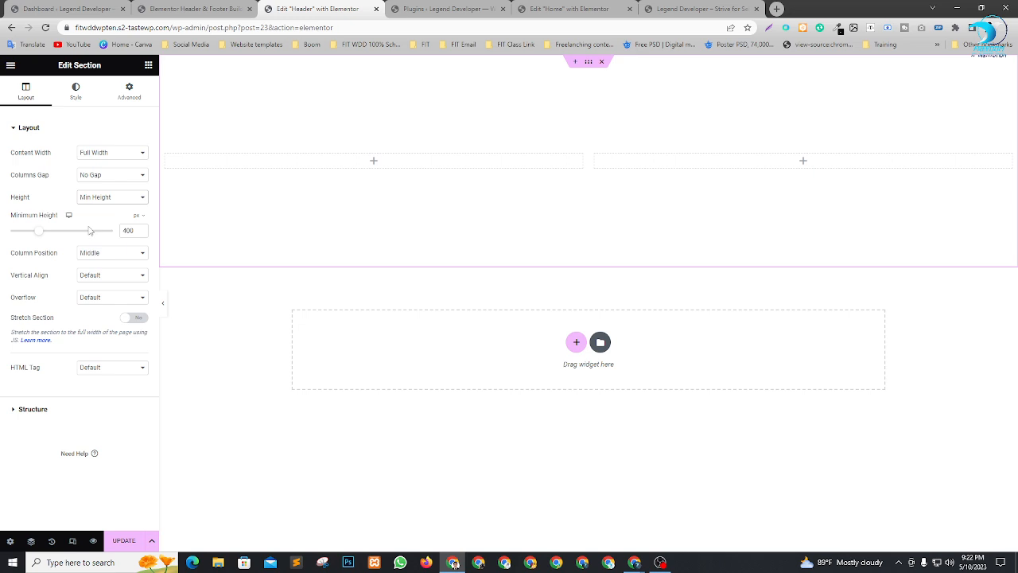
drag(133, 231, 117, 231)
text(80)
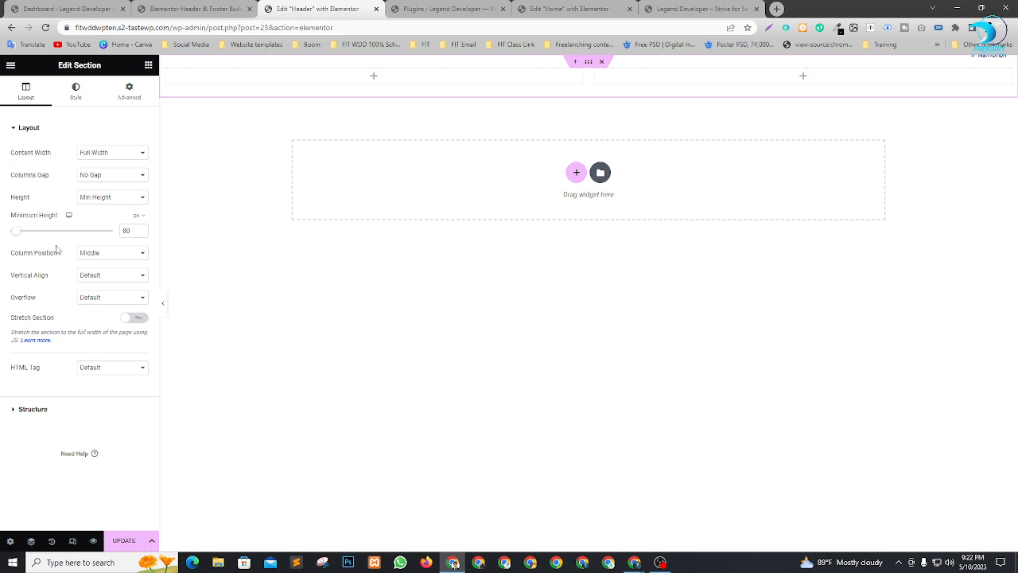
click(118, 201)
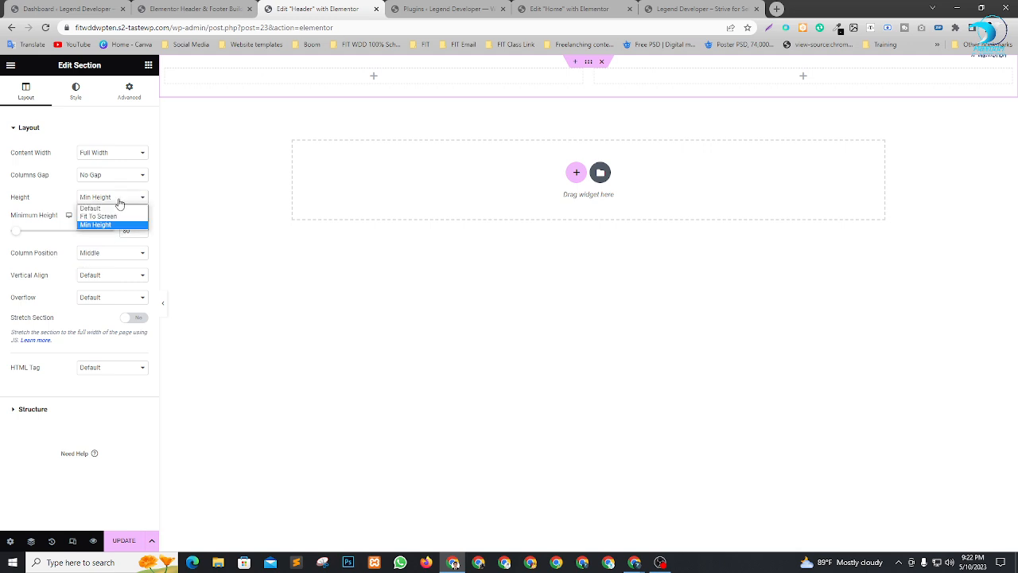
click(118, 202)
click(112, 255)
click(112, 256)
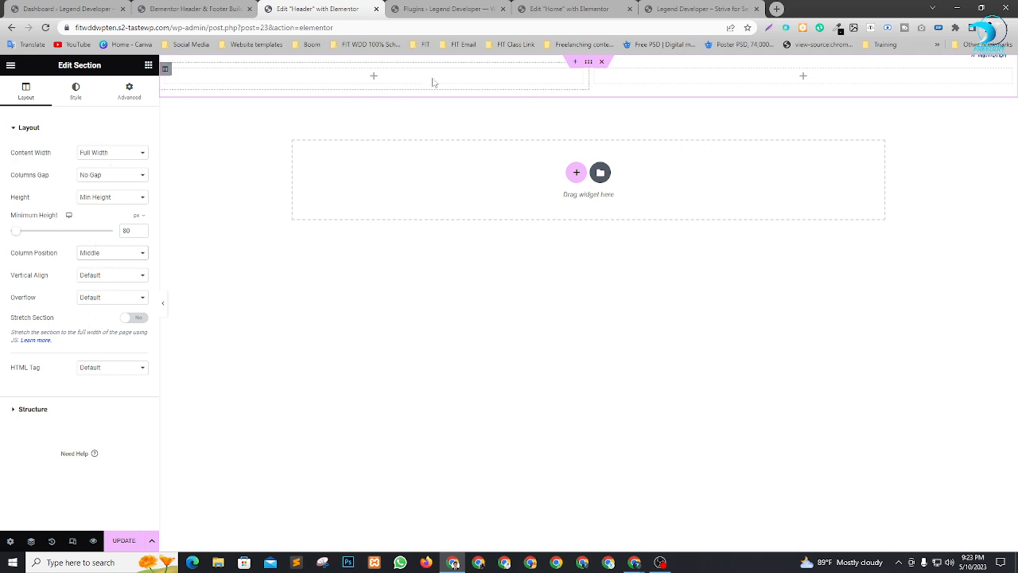
Step: Set the left column width to 30% and save the header
click(164, 69)
click(135, 151)
text(30)
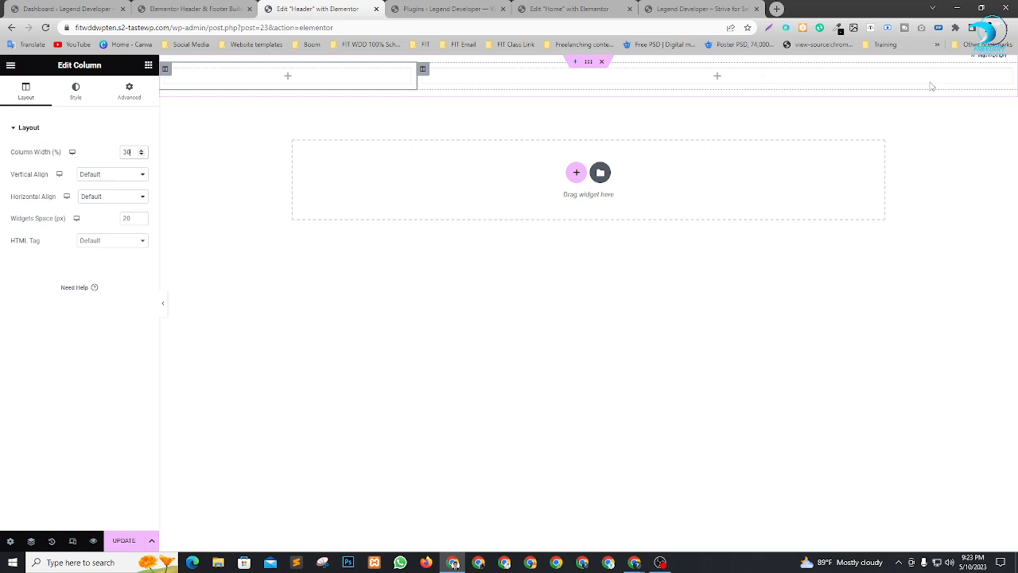
click(125, 539)
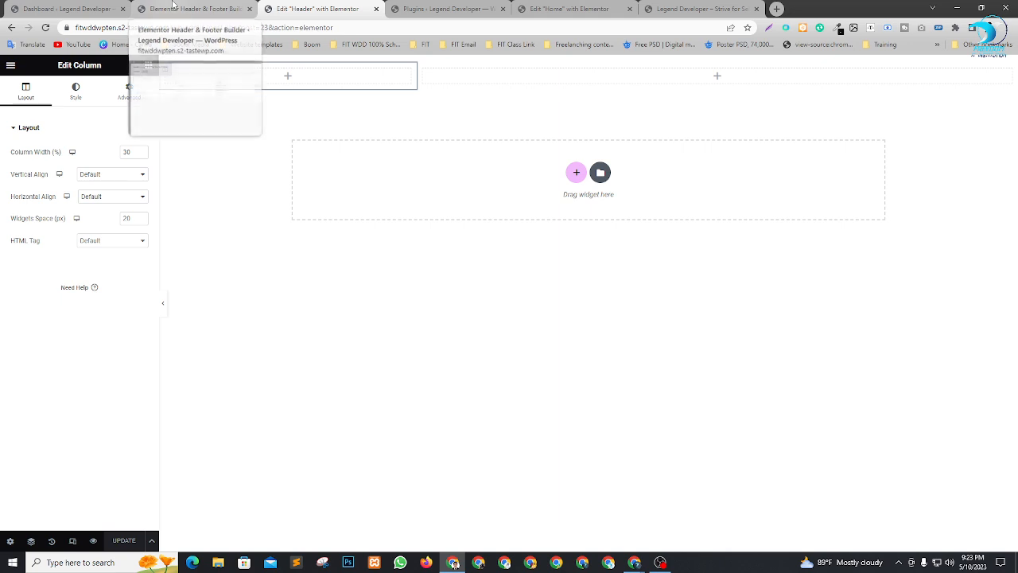
Step: Search the widgets for 'logo', then go to the Header & Footer Builder templates tab
click(11, 66)
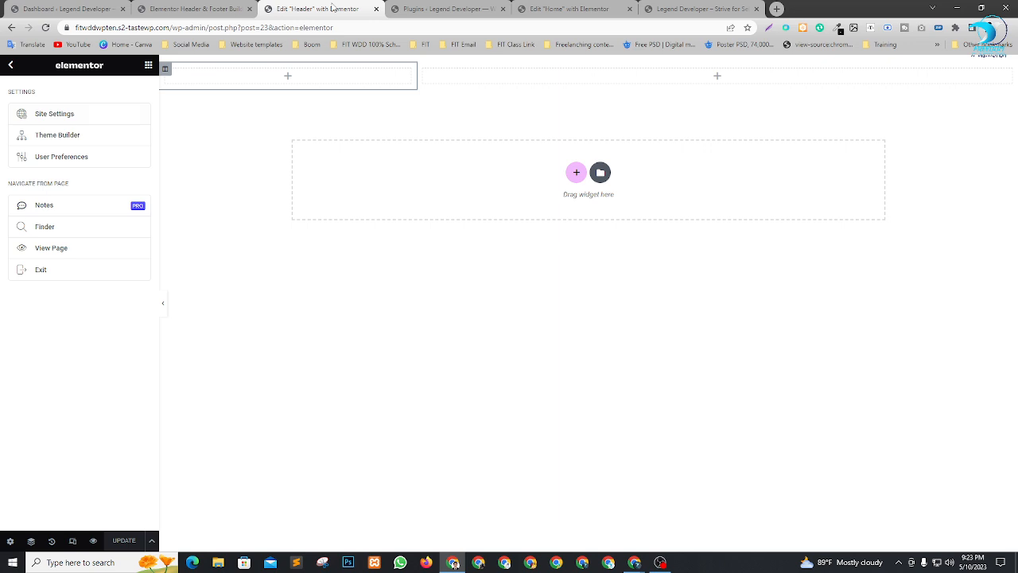
click(11, 65)
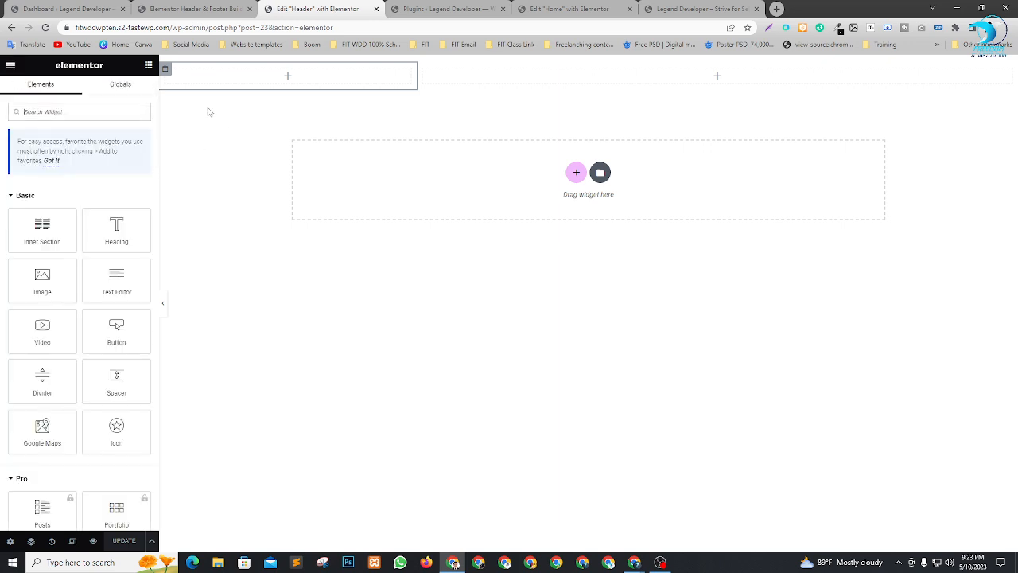
click(78, 111)
text(logo)
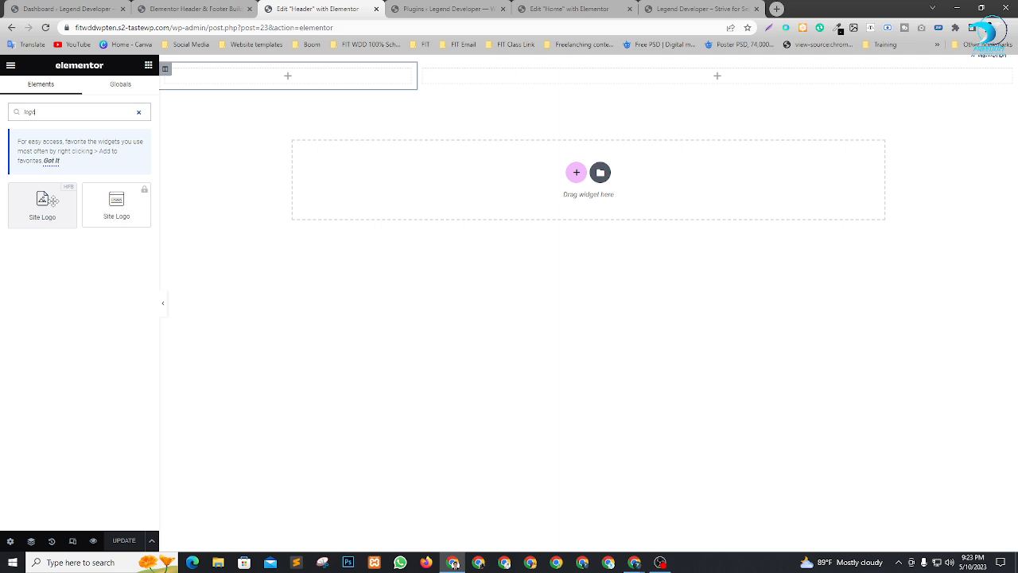
click(151, 8)
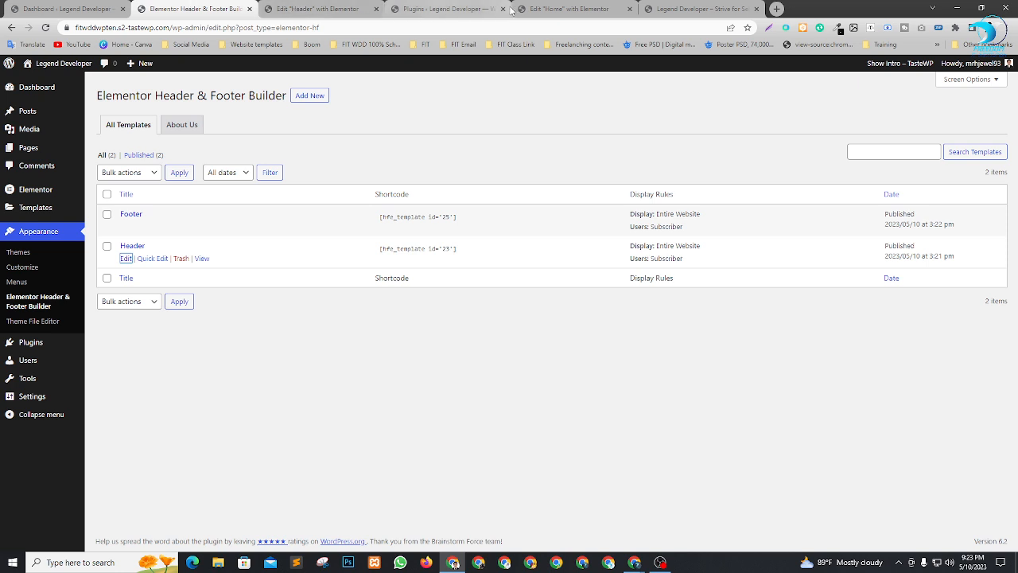
Step: In the Home page editor, go to Site Settings > Site Identity
click(460, 8)
click(561, 9)
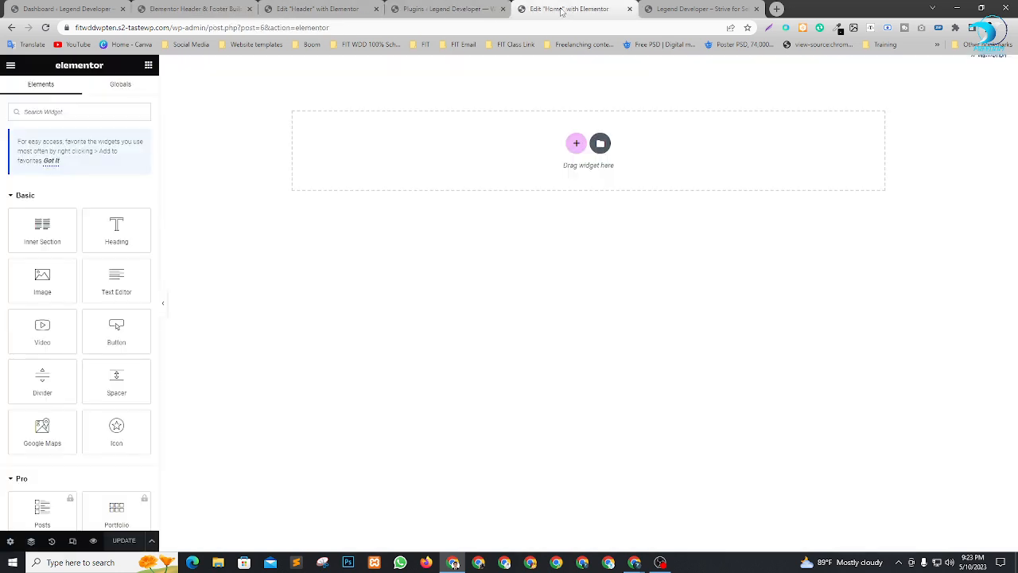
click(11, 66)
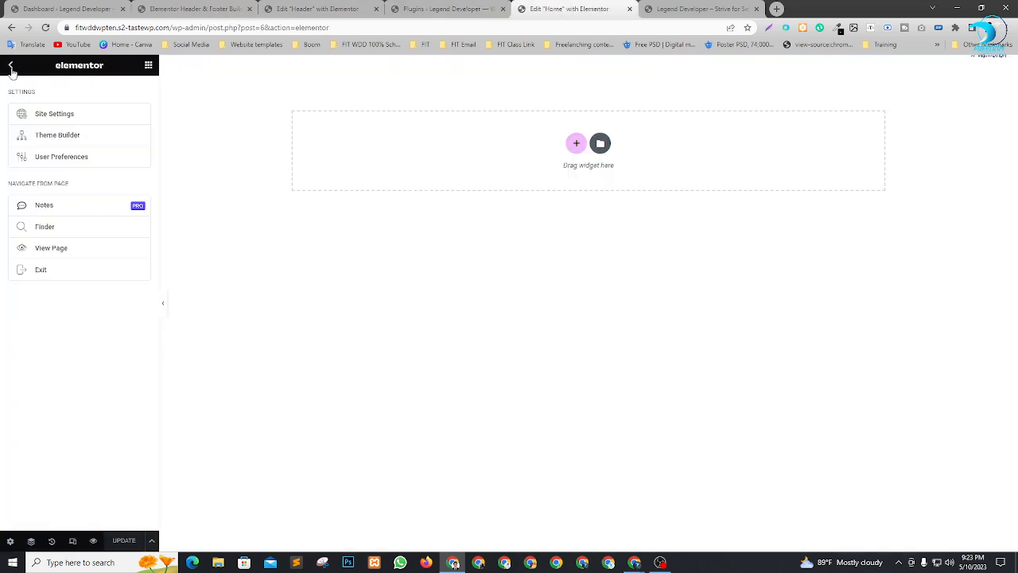
click(62, 116)
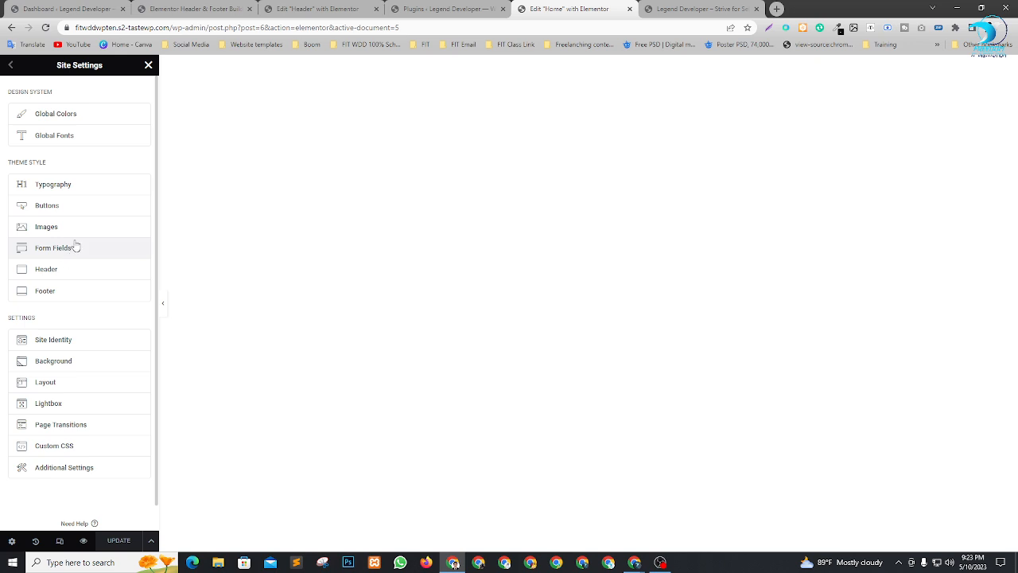
click(66, 342)
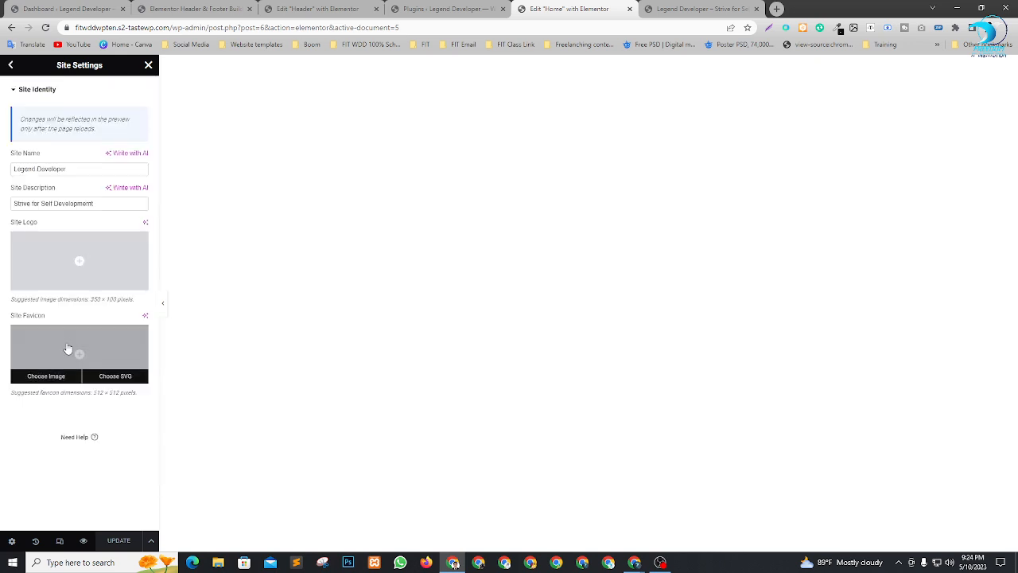
Step: Upload Famye-Luxe, Gold-and-Blue-(PNG).png and set it as the Site Logo
click(88, 265)
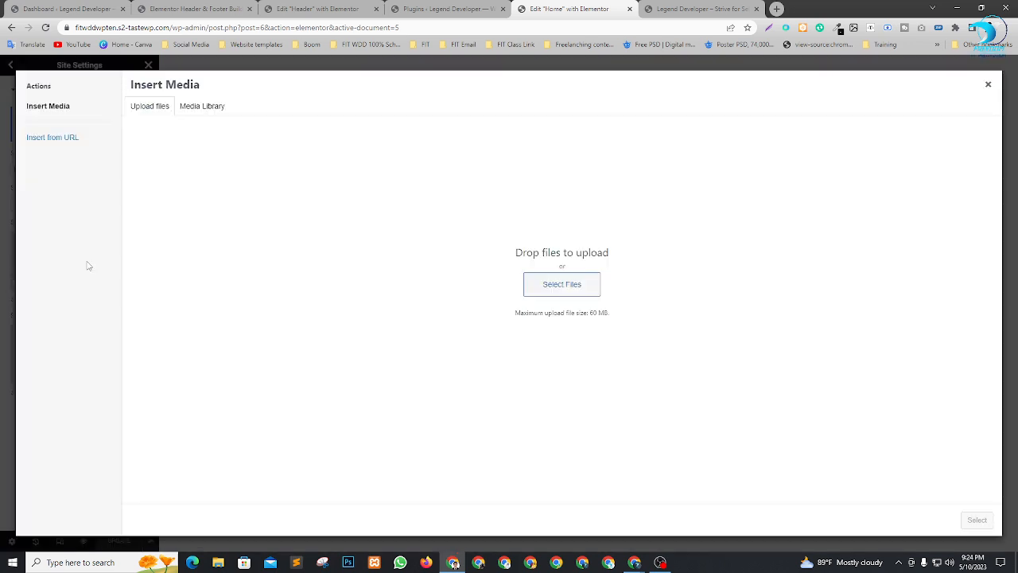
click(563, 284)
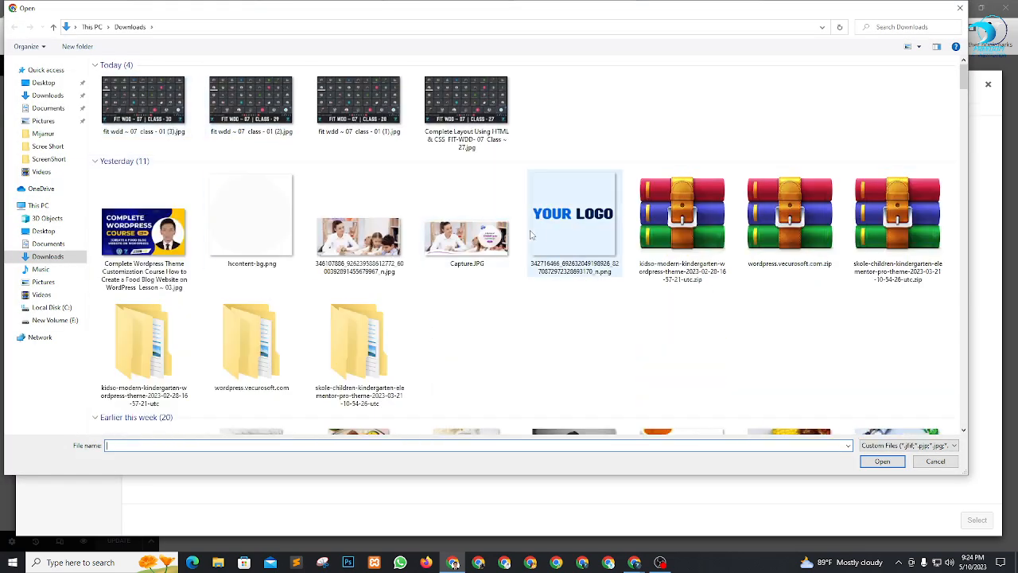
scroll(549, 249, down, 10)
scroll(544, 254, down, 15)
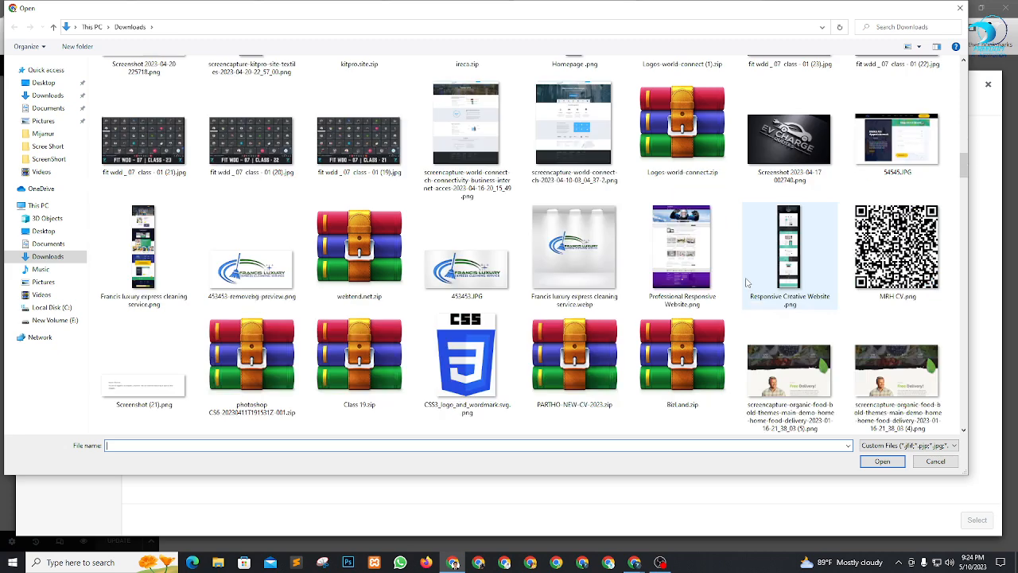
scroll(755, 263, up, 3)
click(897, 127)
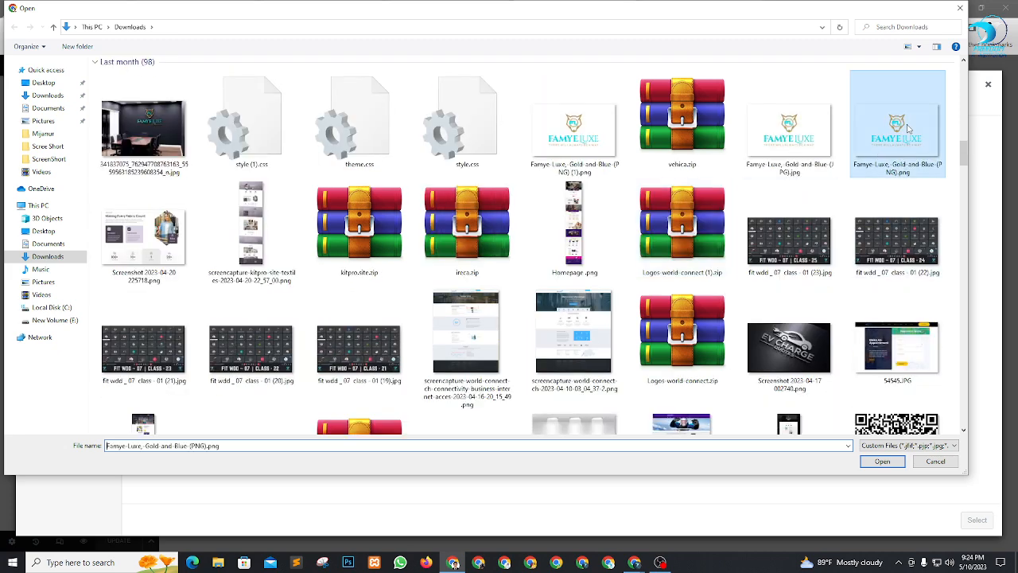
click(885, 464)
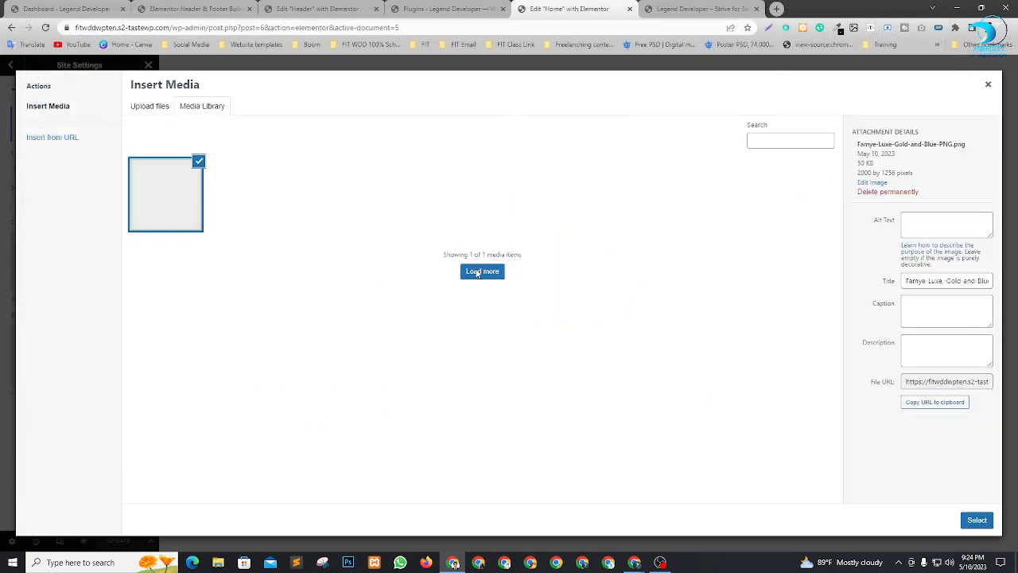
click(975, 520)
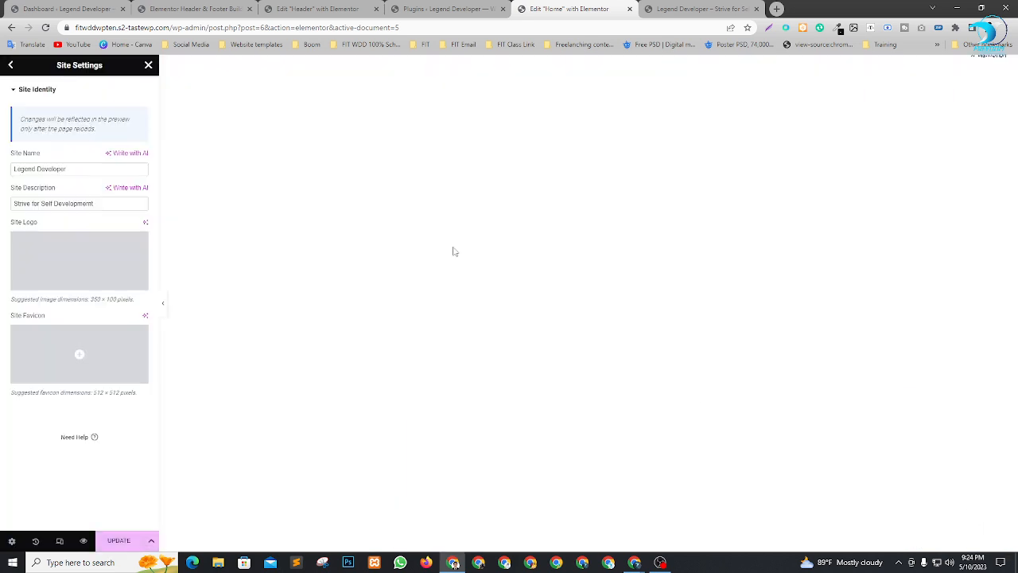
Step: Upload reerr.png as the Site Favicon and save the site identity settings
mouse_move(40, 341)
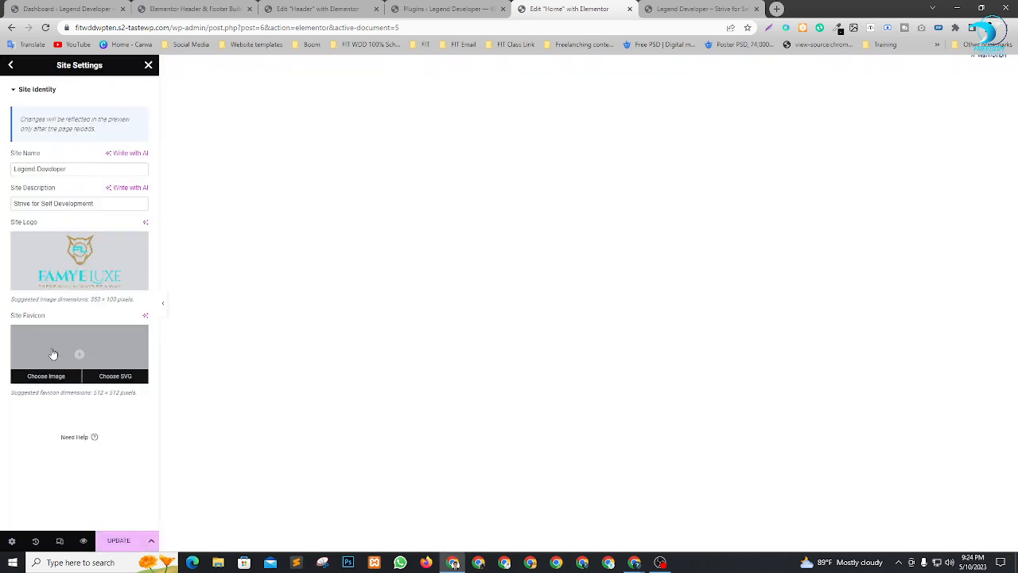
click(79, 354)
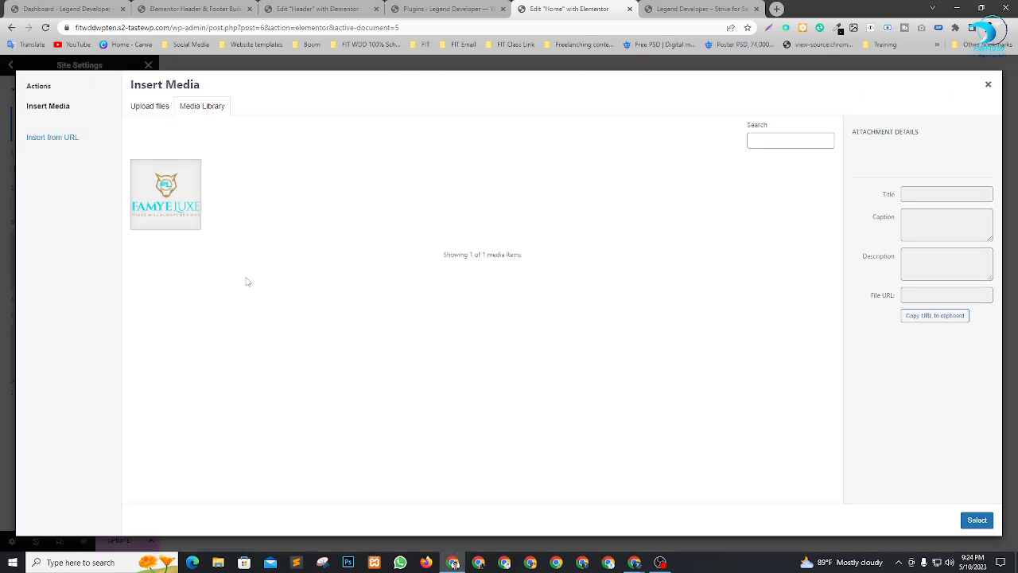
click(149, 108)
click(561, 284)
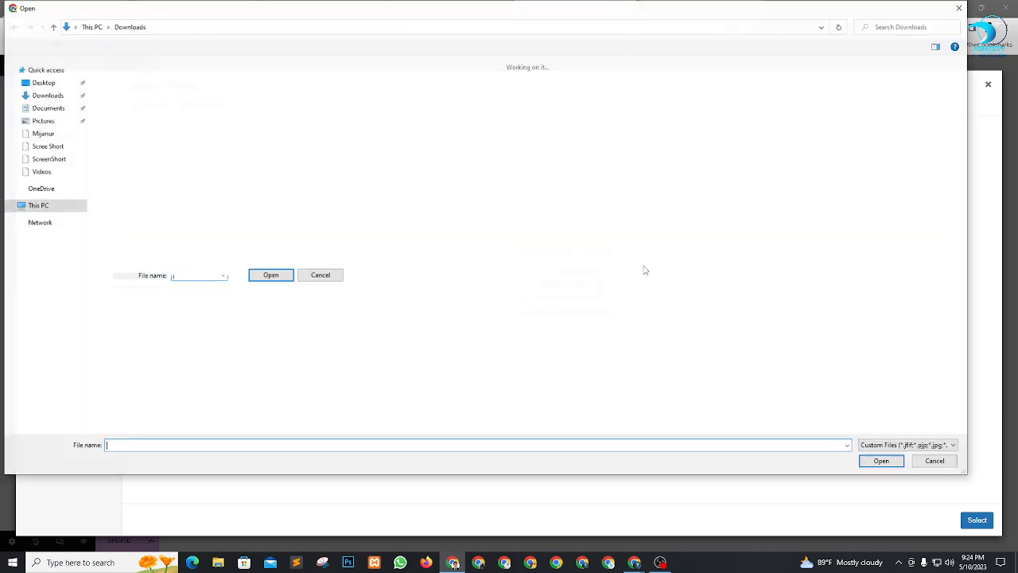
scroll(602, 289, down, 10)
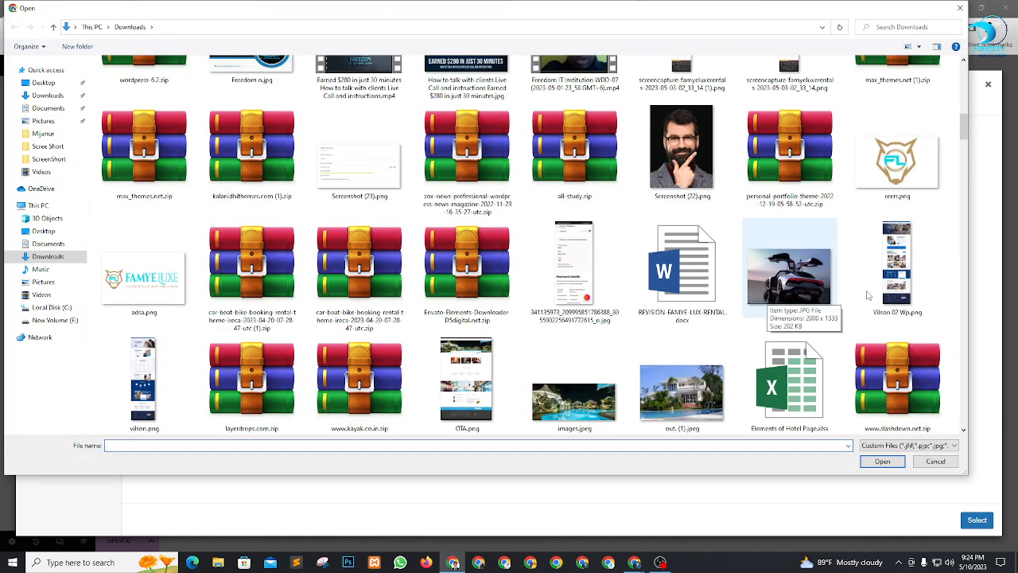
click(897, 155)
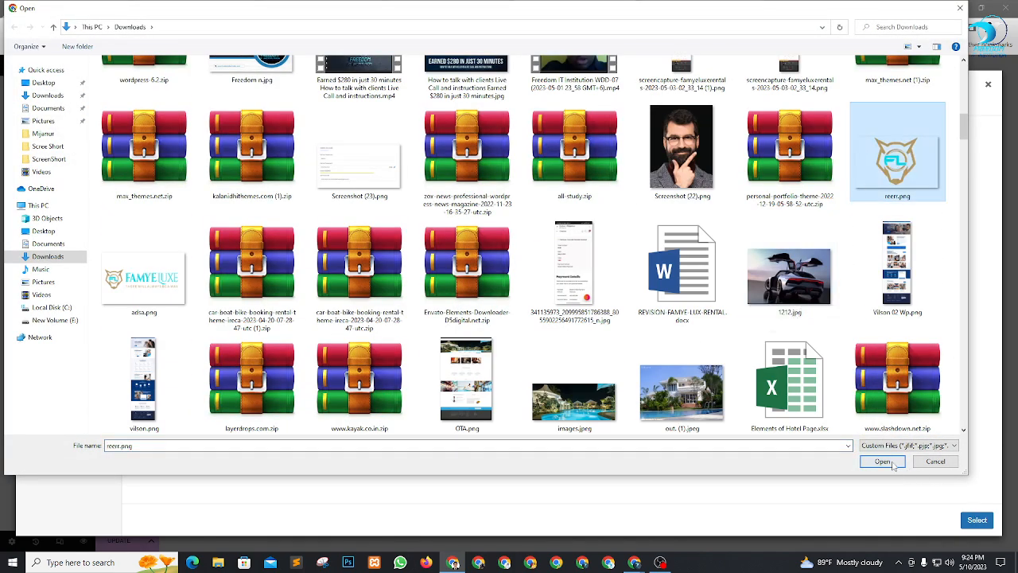
click(883, 462)
click(976, 518)
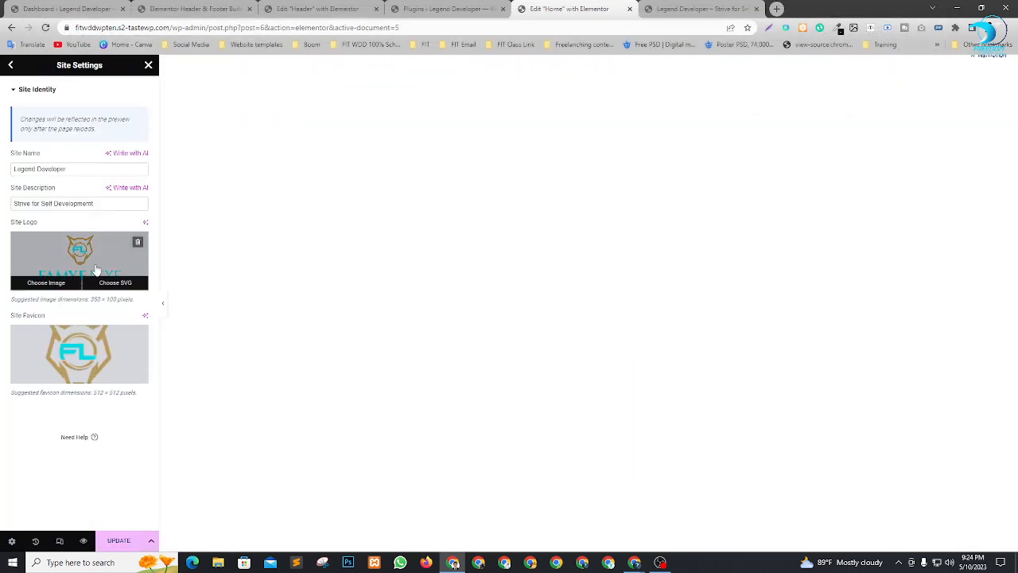
click(116, 540)
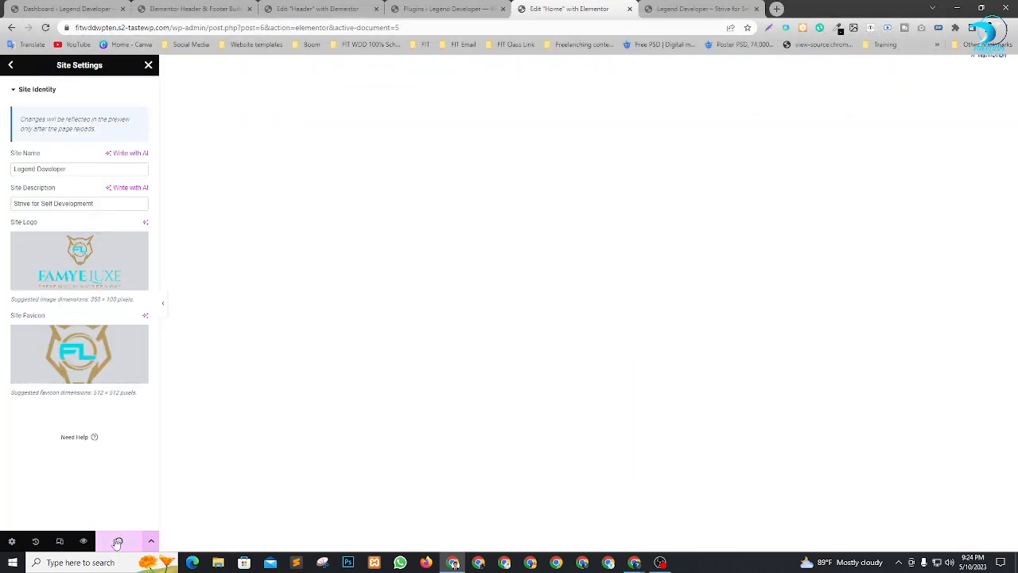
Step: In the Header template, add a Site Logo widget to the left column
click(338, 7)
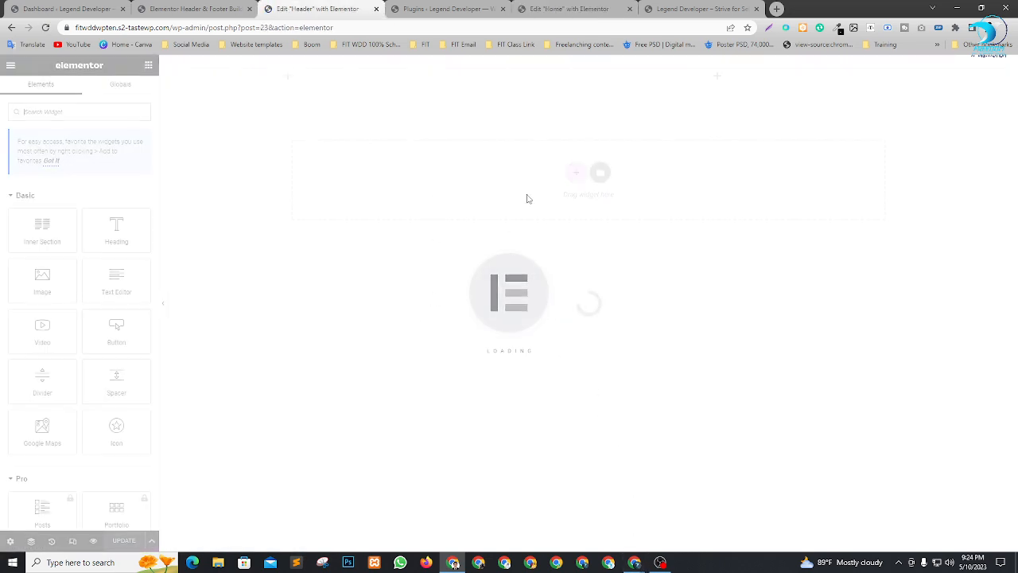
click(99, 111)
text(logo)
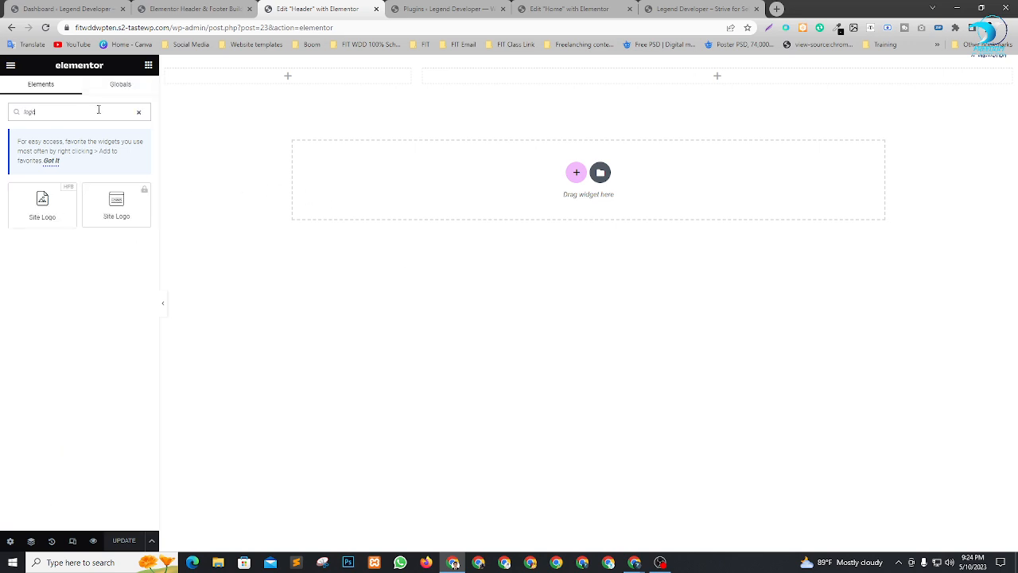
drag(37, 219, 240, 77)
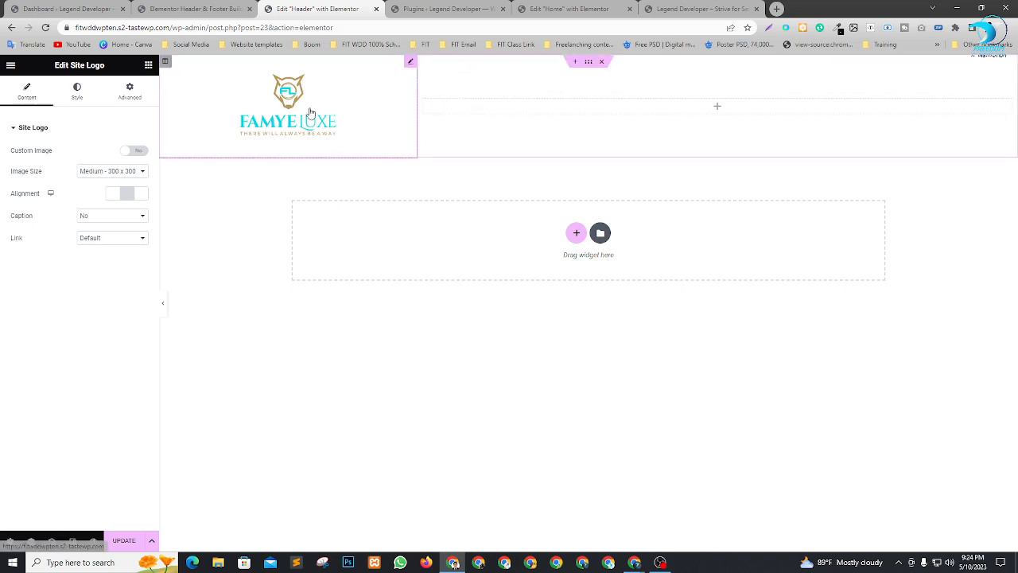
Step: Set the logo Image Size to Thumbnail - 150 x 150
click(135, 173)
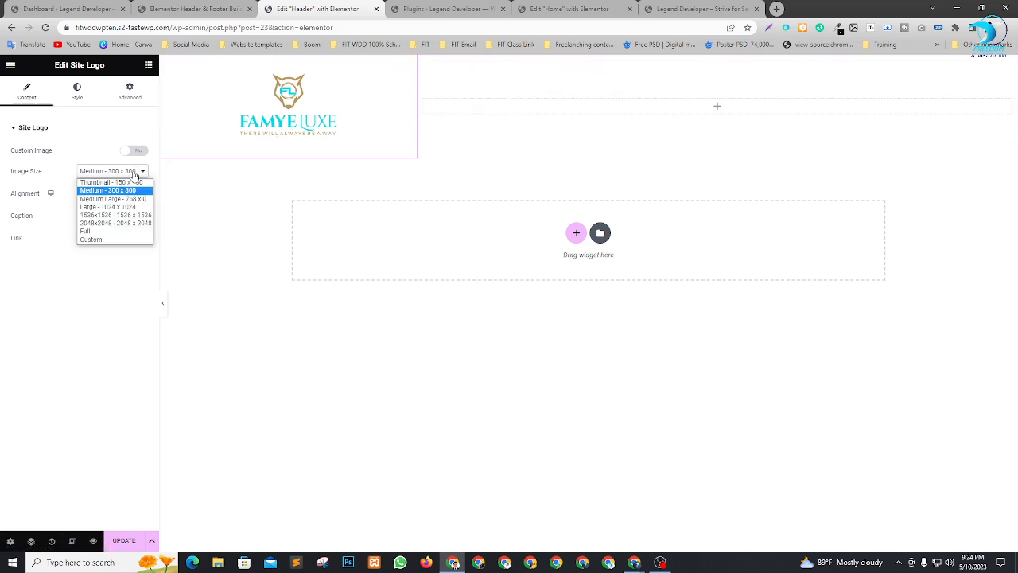
click(104, 230)
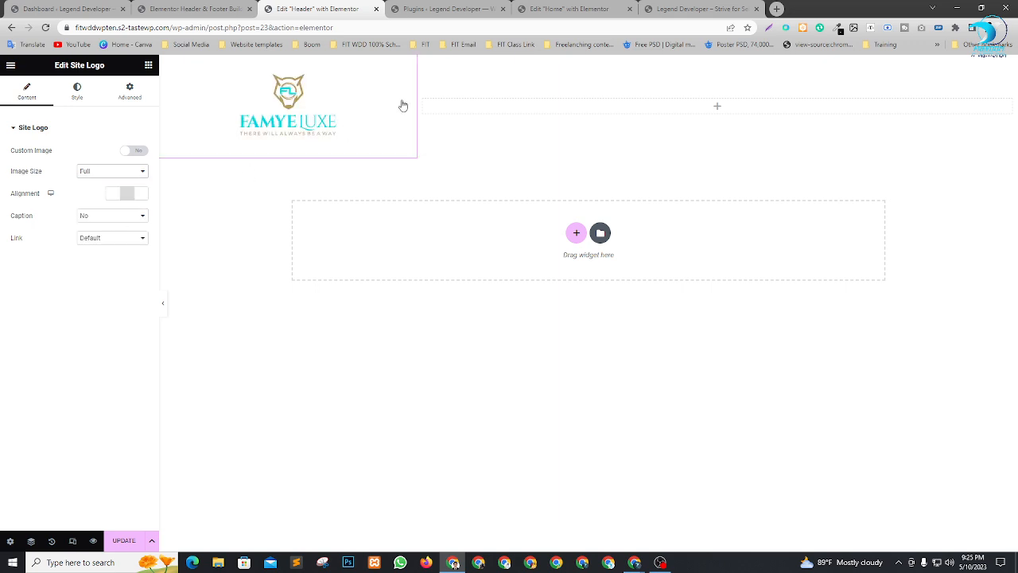
click(127, 175)
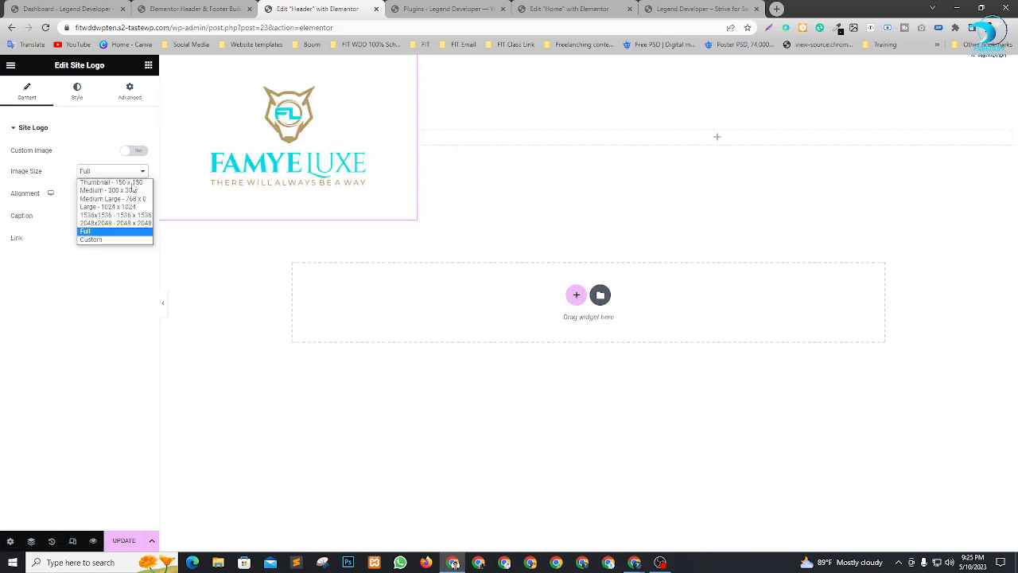
click(134, 183)
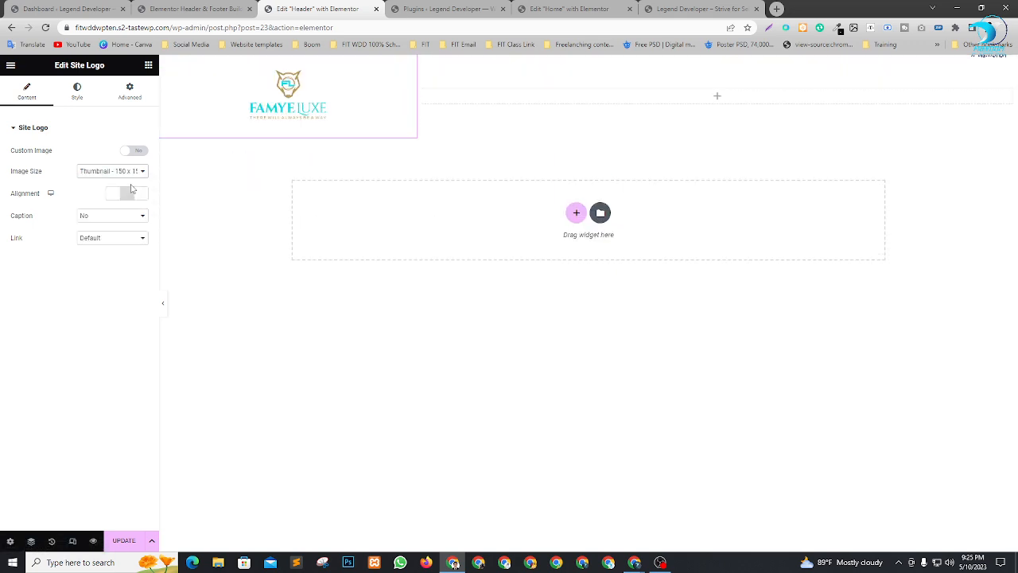
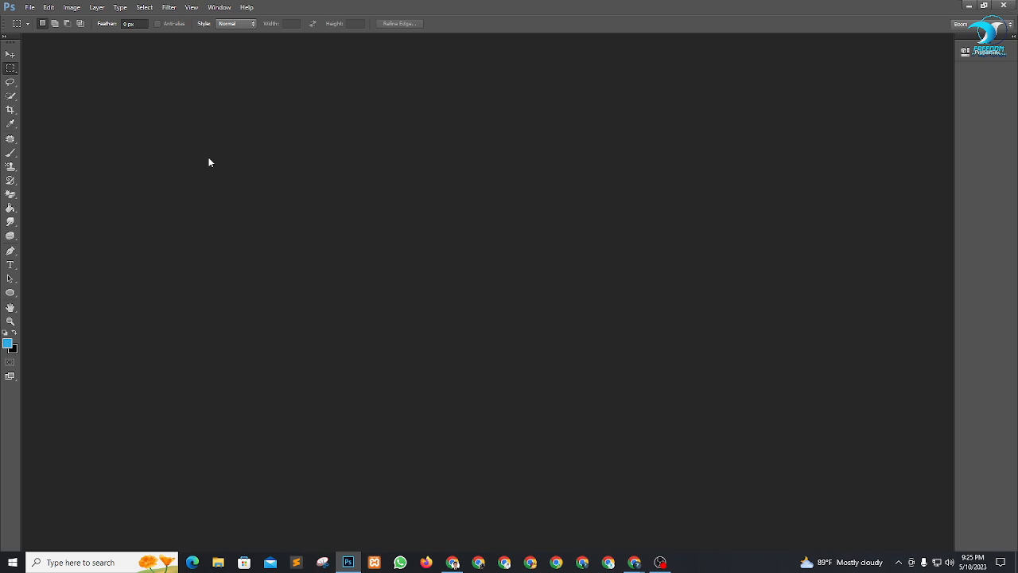
Step: Open the Famye Luxe gold-and-blue logo PNG from Downloads in Photoshop
key(ctrl+o)
scroll(454, 258, down, 7)
scroll(645, 301, down, 15)
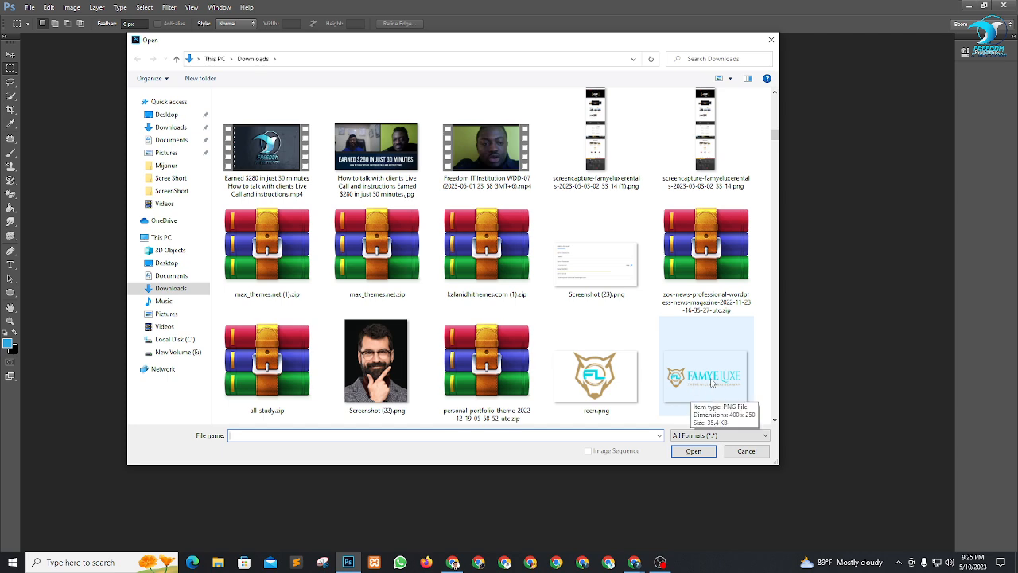
scroll(711, 383, down, 10)
click(706, 266)
click(692, 451)
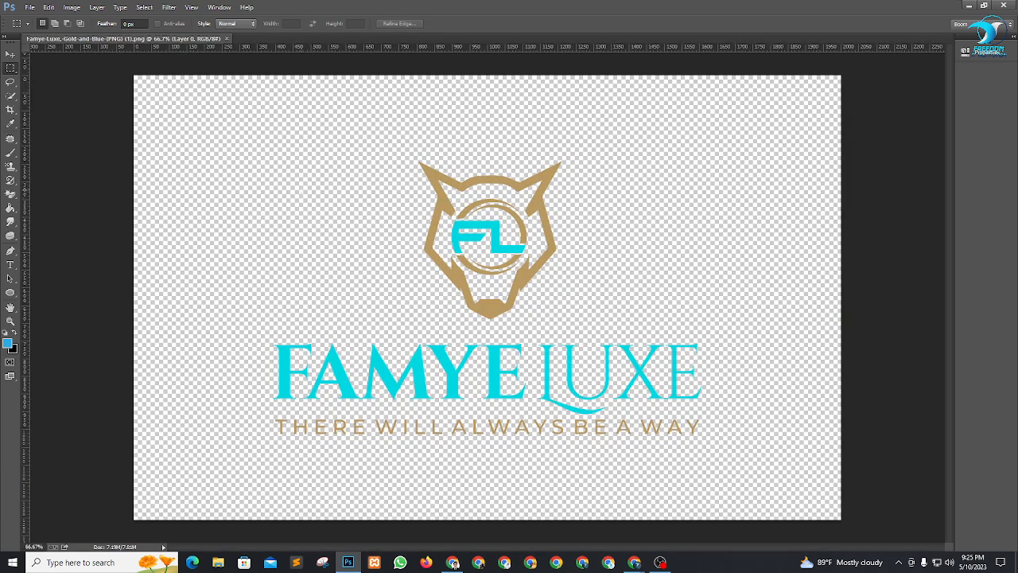
Step: Create a new transparent document, Untitled-1, 300 × 100 pixels
key(ctrl+n)
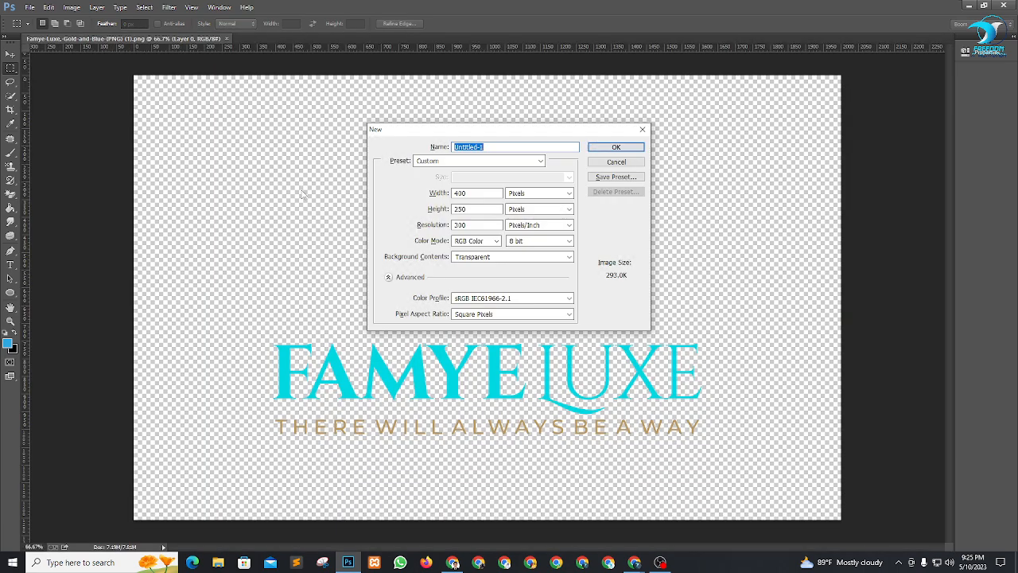
double_click(469, 194)
text(300)
drag(475, 209, 419, 210)
text(8)
text(100)
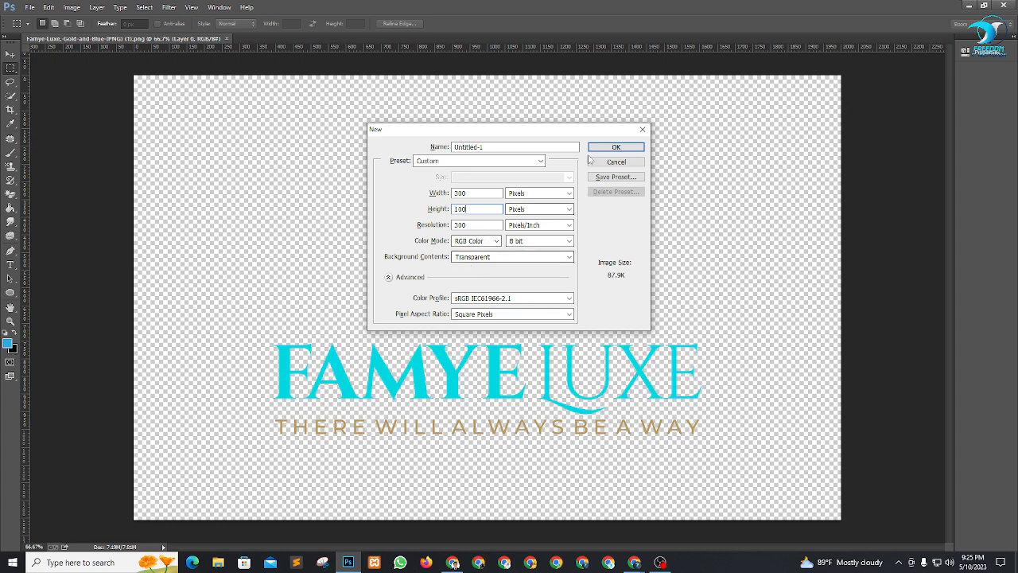
click(613, 147)
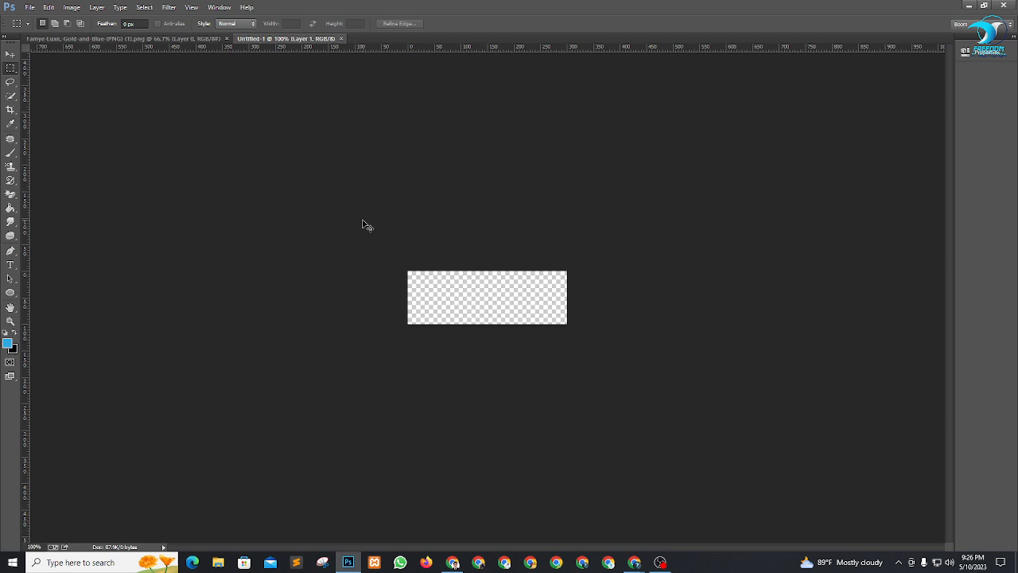
Step: Lasso the wolf emblem in the logo and drag it into Untitled-1
key(ctrl+plus)
key(ctrl+plus)
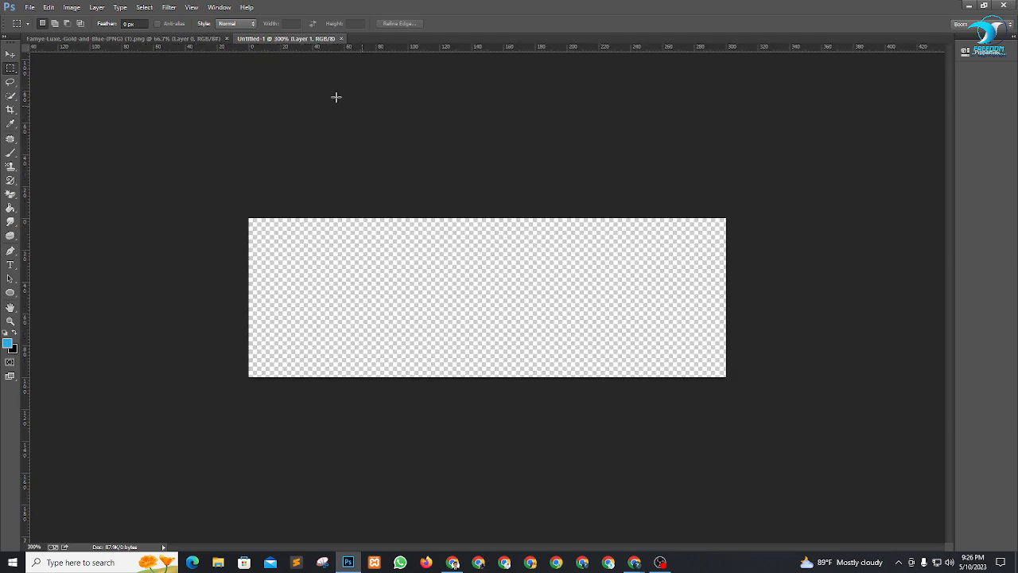
click(191, 38)
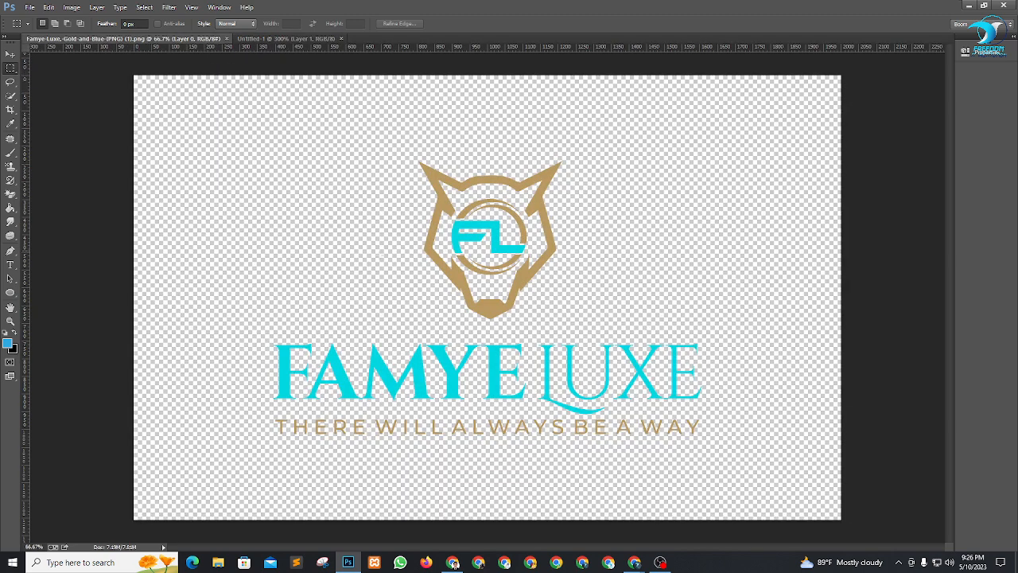
click(10, 83)
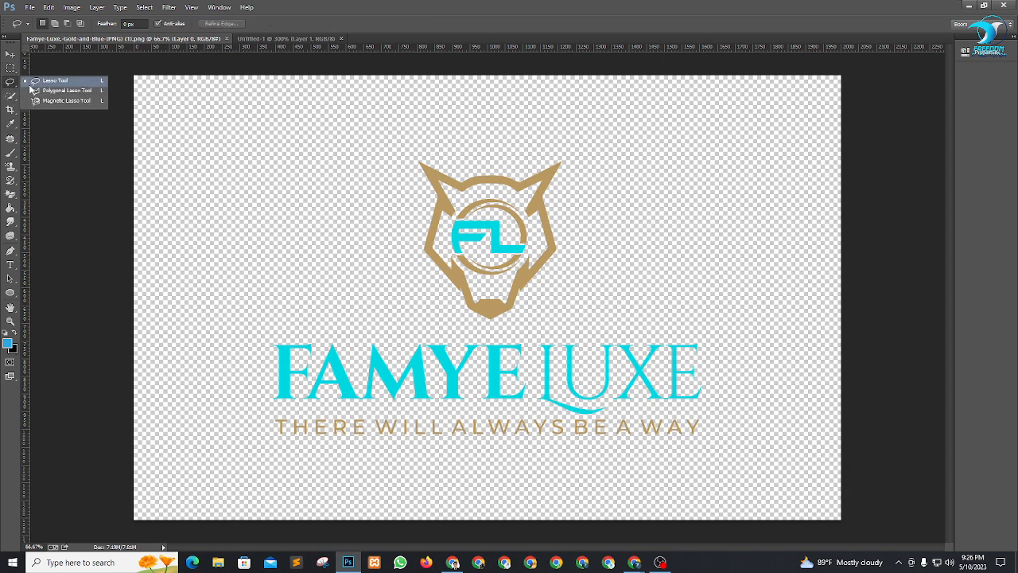
click(36, 82)
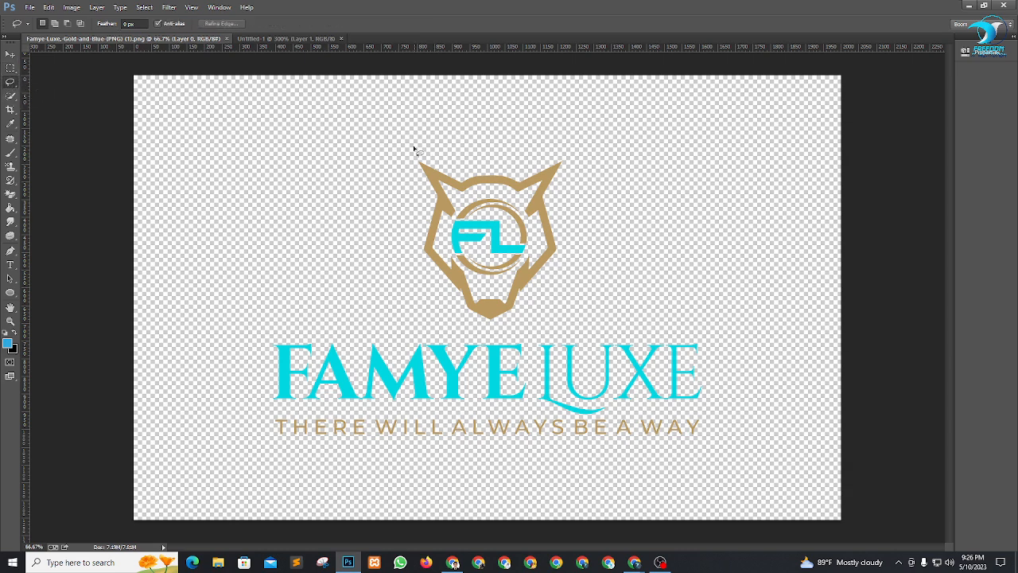
mouse_move(404, 170)
mouse_down()
mouse_move(466, 136)
mouse_move(533, 140)
mouse_move(572, 158)
mouse_move(590, 236)
mouse_move(573, 299)
mouse_move(523, 330)
mouse_move(419, 325)
mouse_move(392, 233)
mouse_move(406, 173)
mouse_up()
key(v)
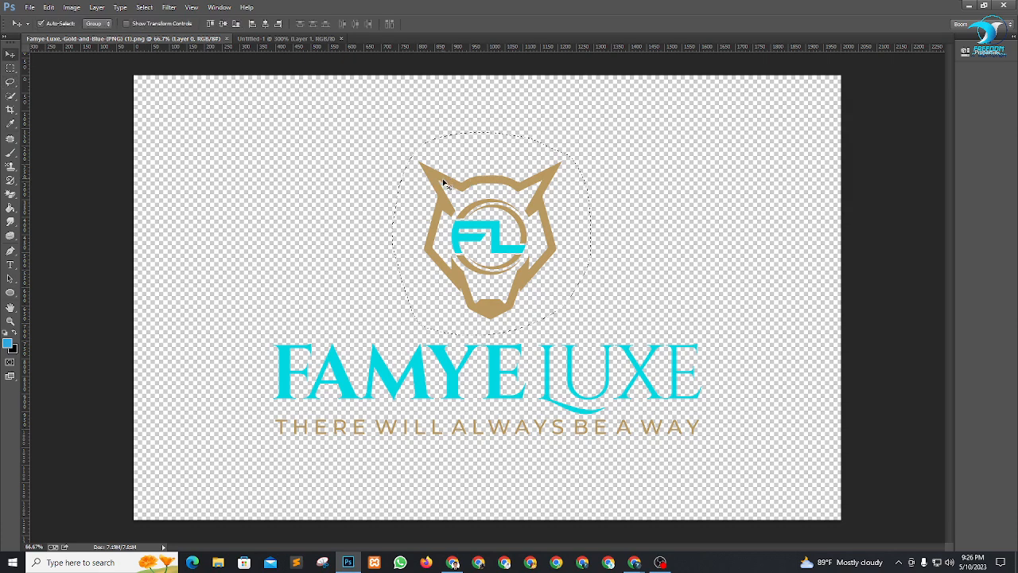
drag(445, 184, 362, 62)
drag(316, 35, 384, 305)
Step: Scale the pasted emblem to about 16% and place it at the banner's left end
key(ctrl+t)
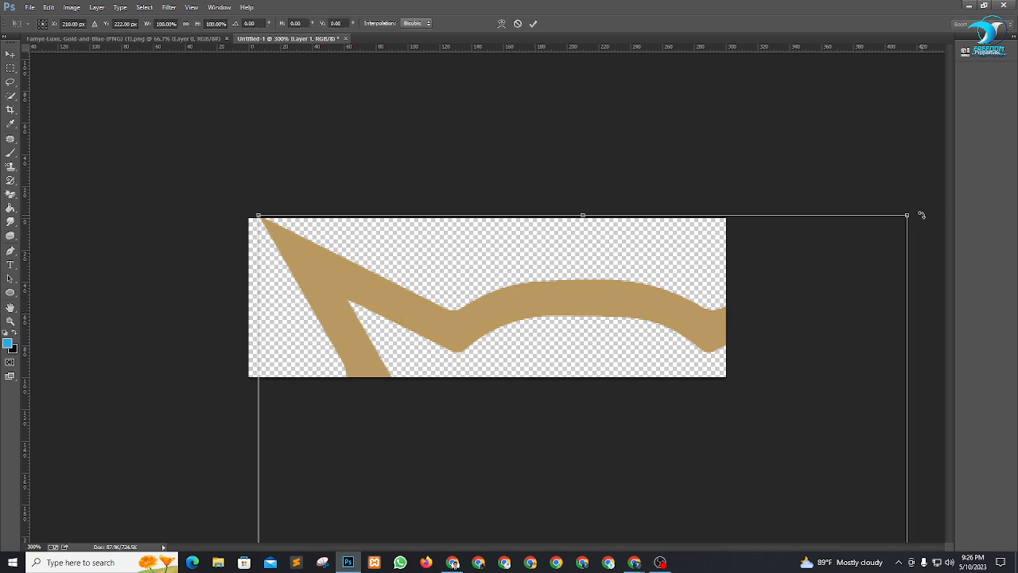
drag(907, 215, 703, 296)
drag(667, 384, 591, 132)
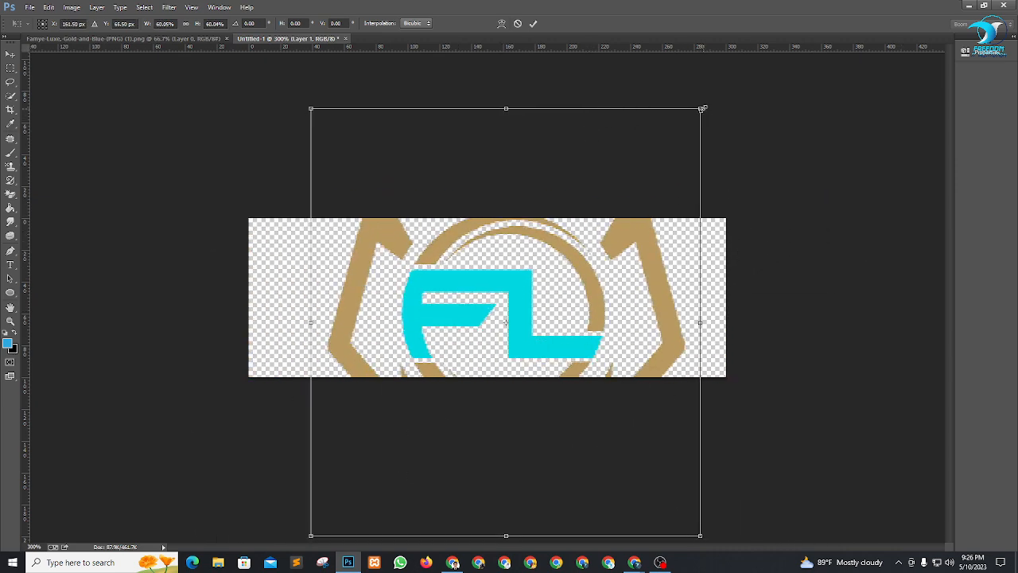
drag(701, 107, 553, 263)
drag(491, 305, 308, 281)
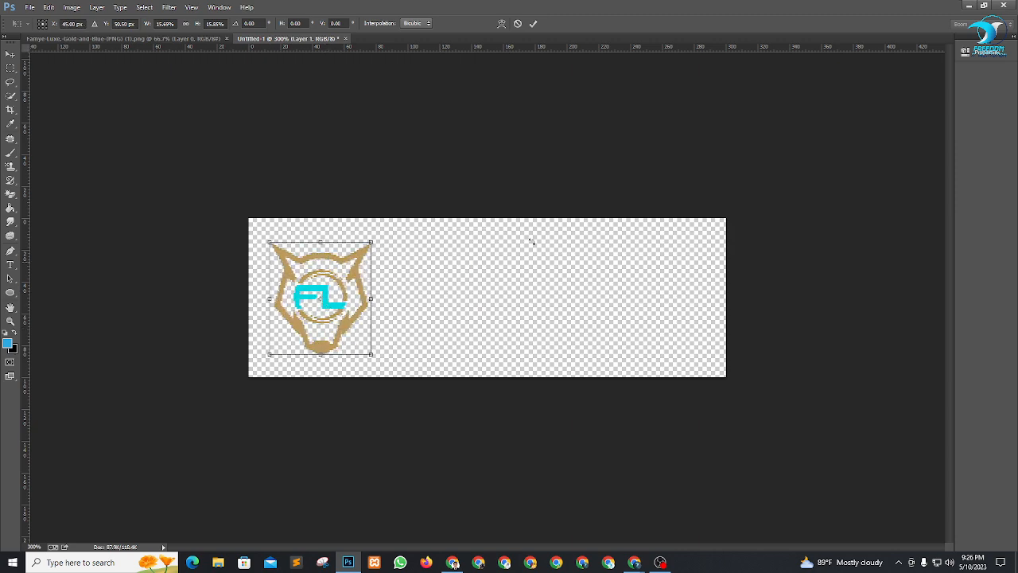
click(534, 24)
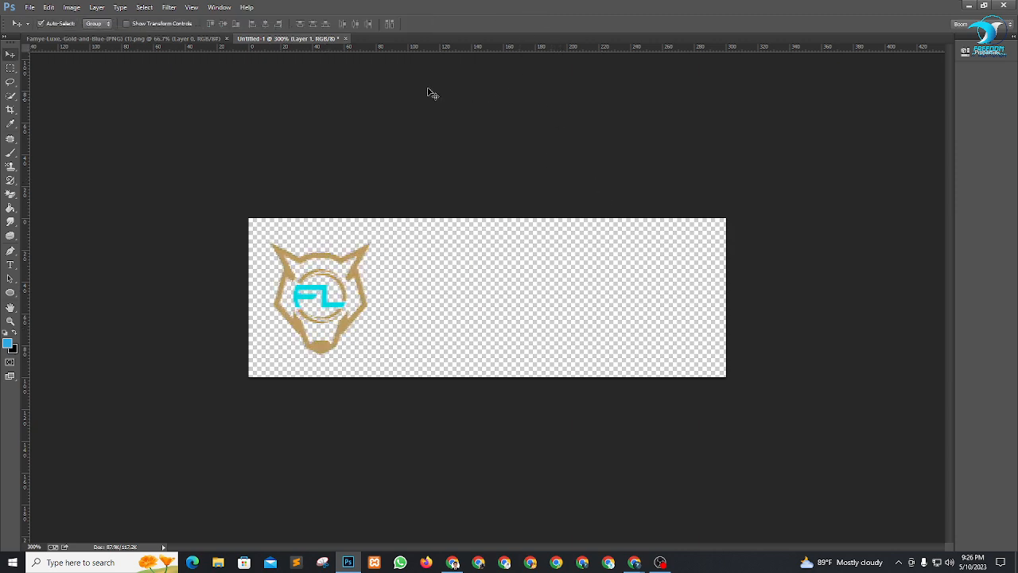
click(188, 39)
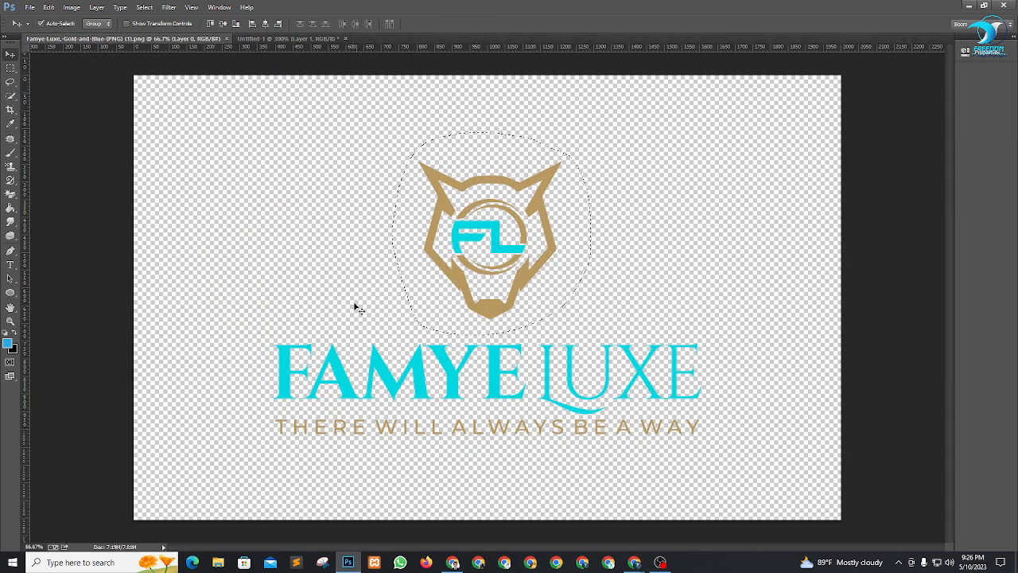
Step: Lasso the FAMYE LUXE name and tagline and drag them into the banner
click(10, 82)
click(380, 271)
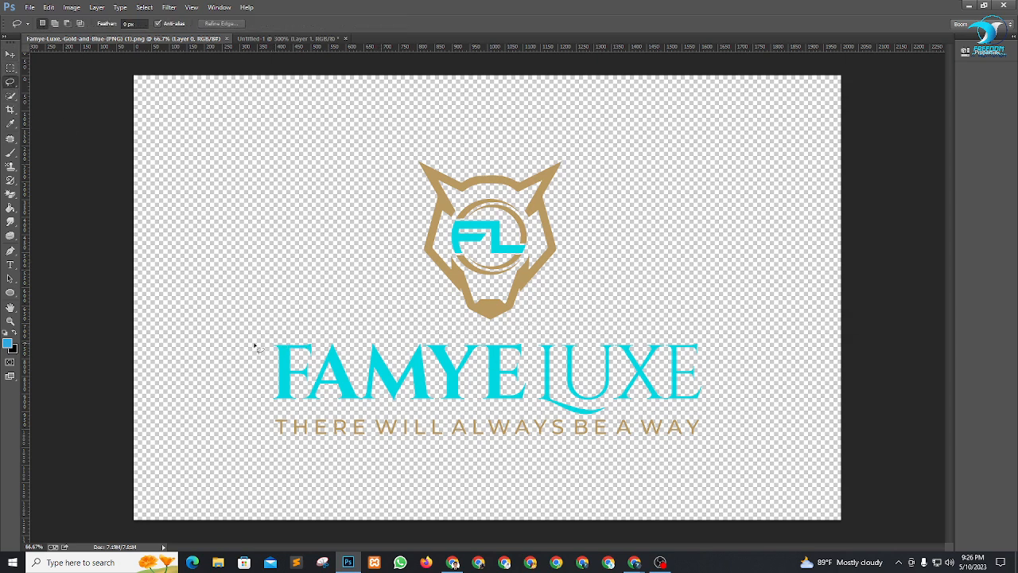
mouse_move(302, 340)
mouse_down()
mouse_move(680, 332)
mouse_move(735, 417)
mouse_move(596, 478)
mouse_move(318, 469)
mouse_move(265, 414)
mouse_move(260, 347)
mouse_up()
key(v)
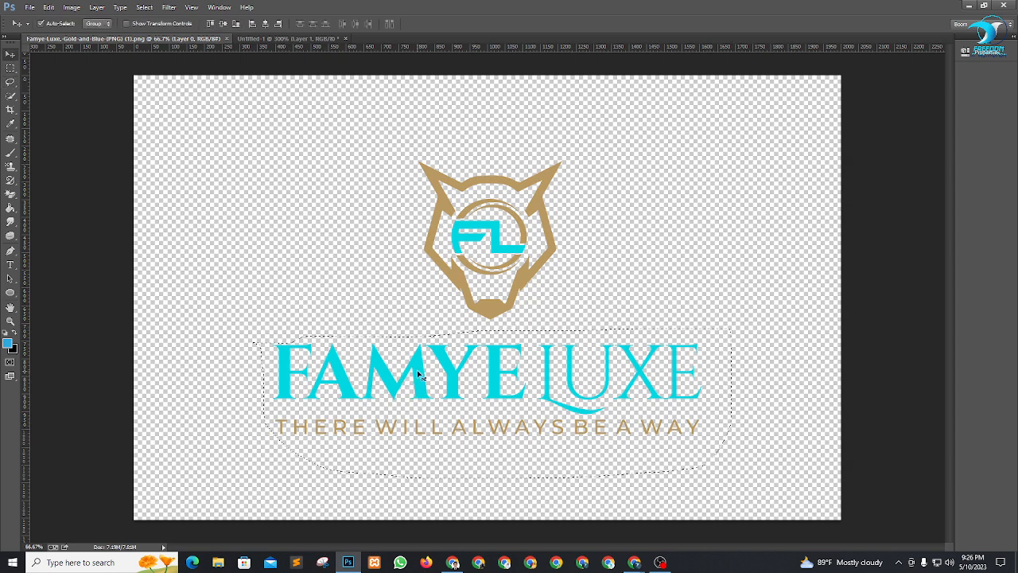
drag(417, 370, 530, 292)
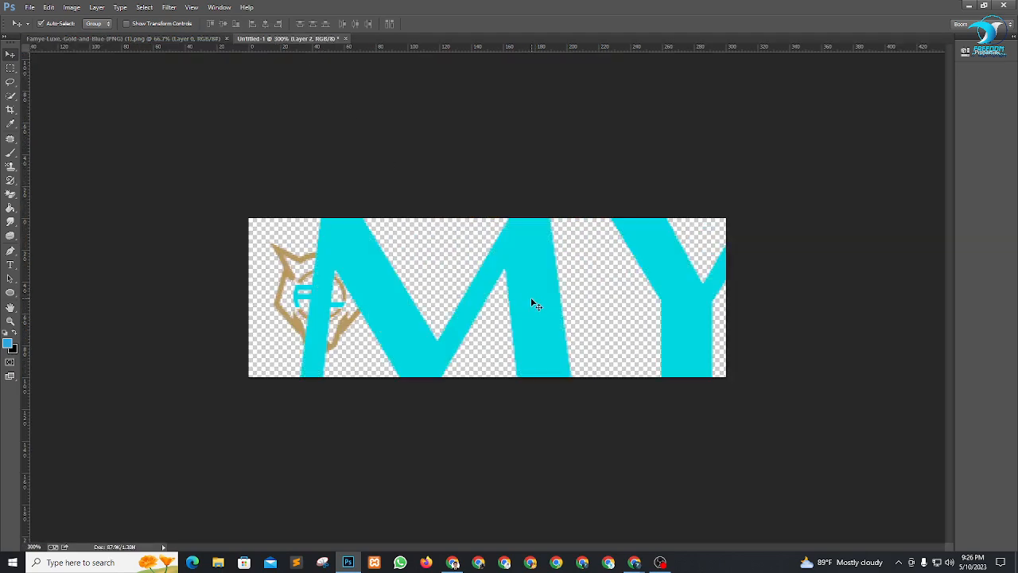
Step: Shrink the name and tagline to fit and position them beside the emblem
key(ctrl+t)
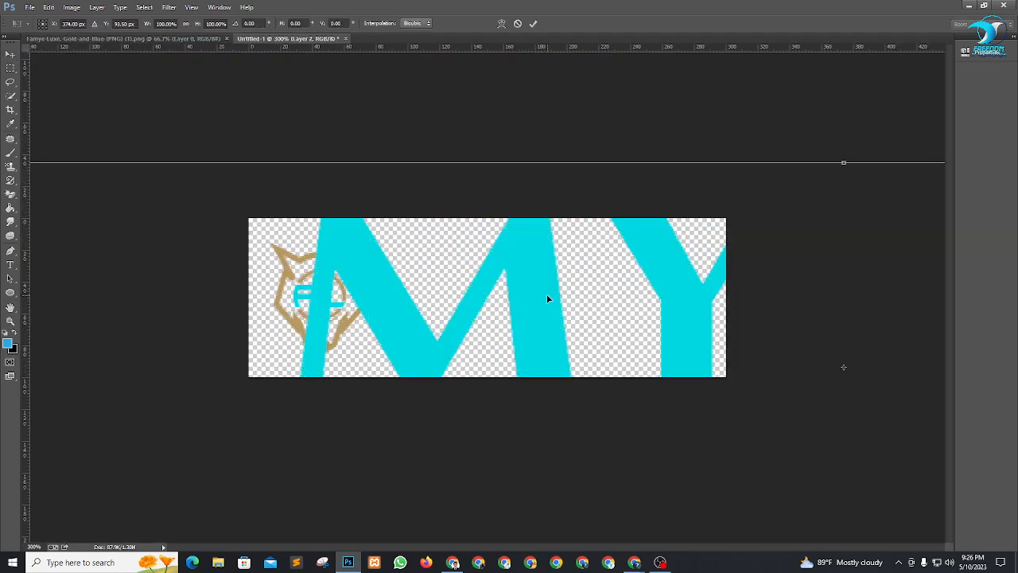
key(ctrl+minus)
key(ctrl+minus)
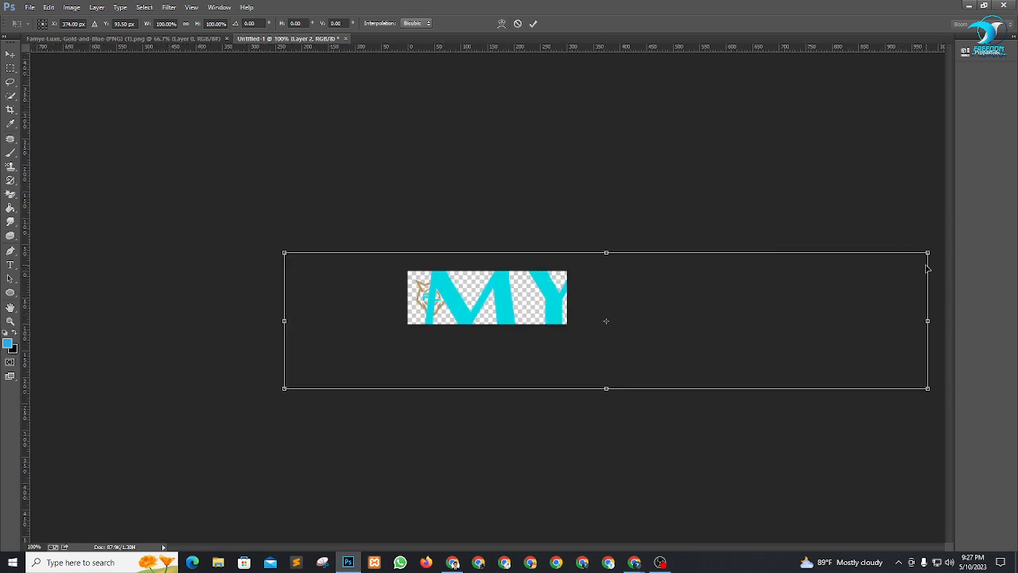
drag(927, 388, 659, 357)
drag(597, 318, 499, 298)
key(ctrl+plus)
key(ctrl+plus)
key(ctrl+plus)
key(ctrl+plus)
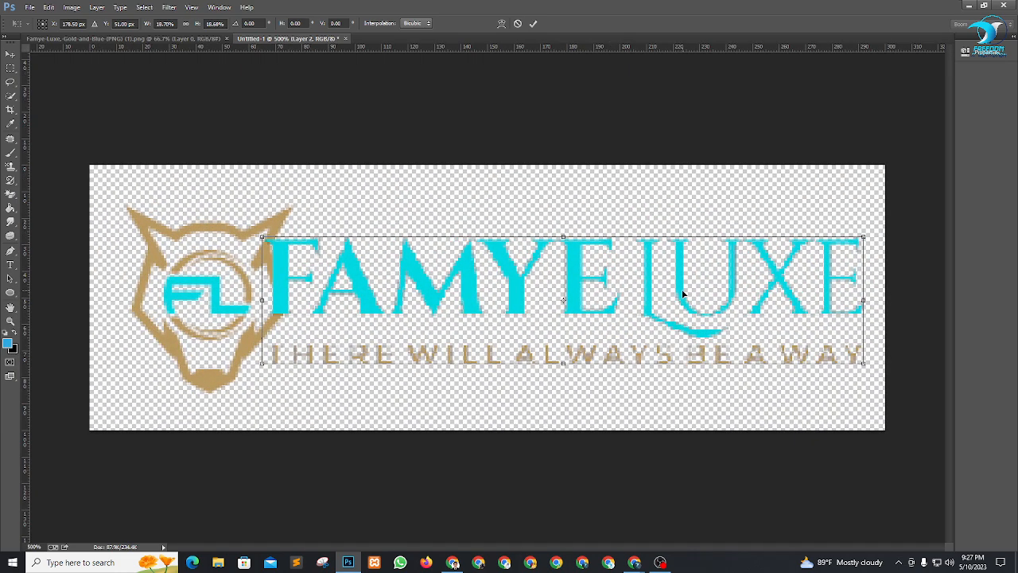
drag(682, 294, 692, 294)
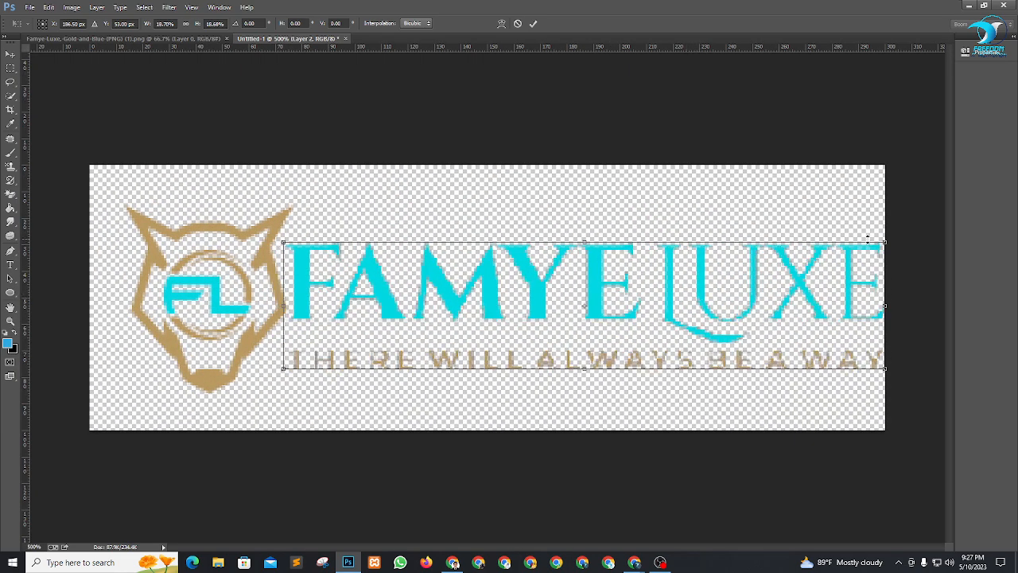
drag(887, 239, 865, 245)
drag(693, 292, 693, 289)
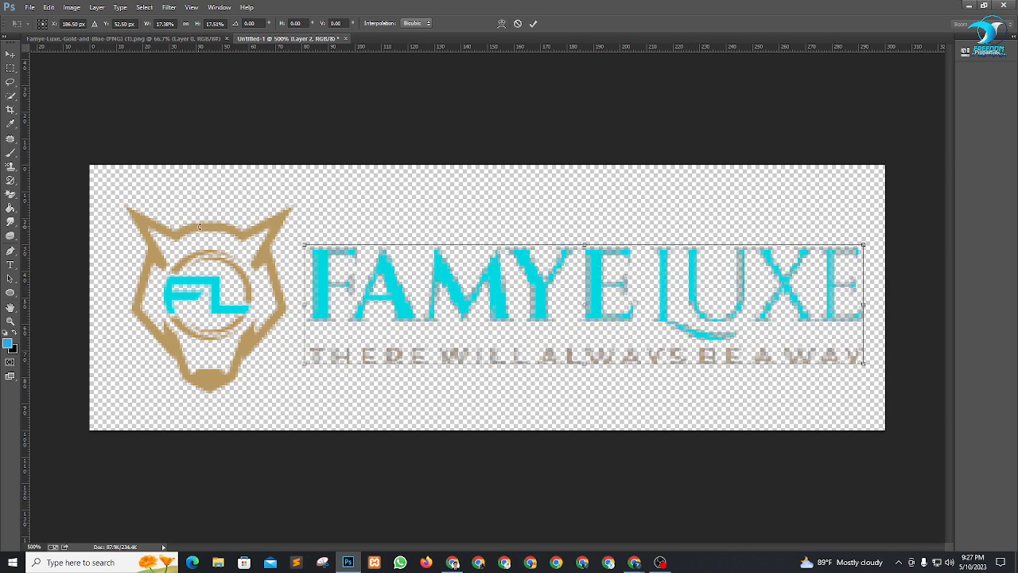
click(533, 24)
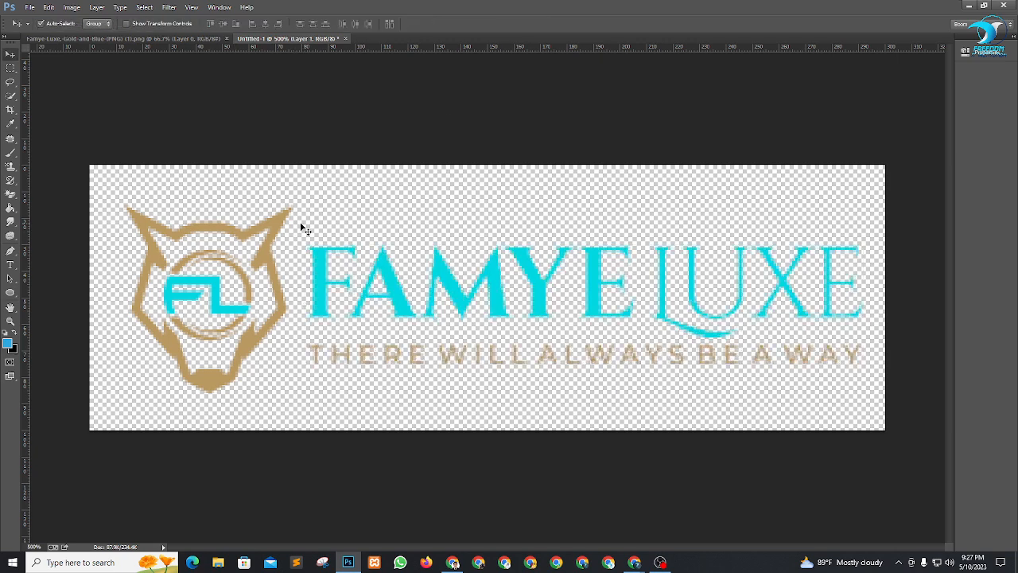
Step: Shrink the wolf emblem to about 80% and shift the text slightly left
key(ctrl+t)
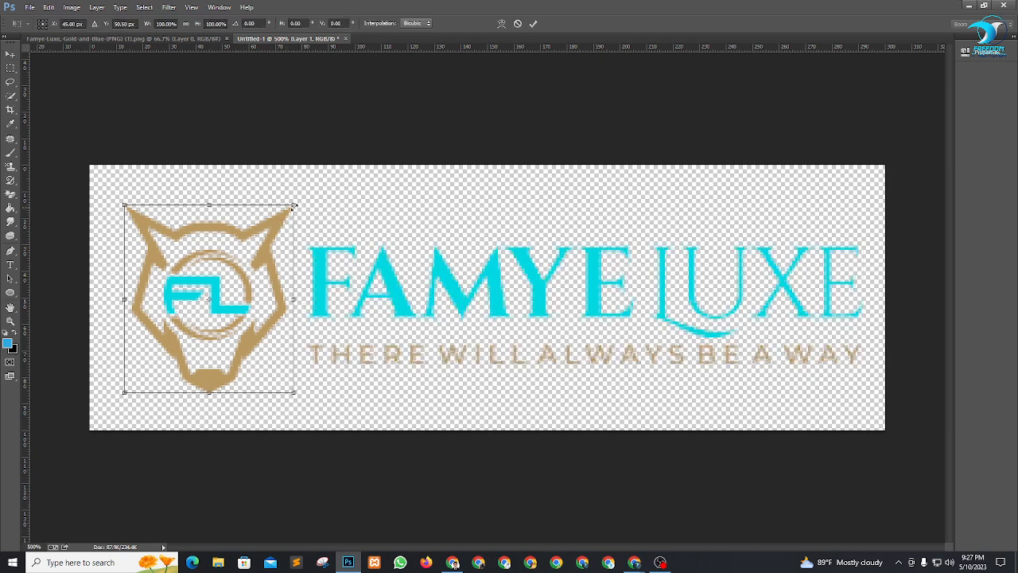
drag(292, 206, 279, 225)
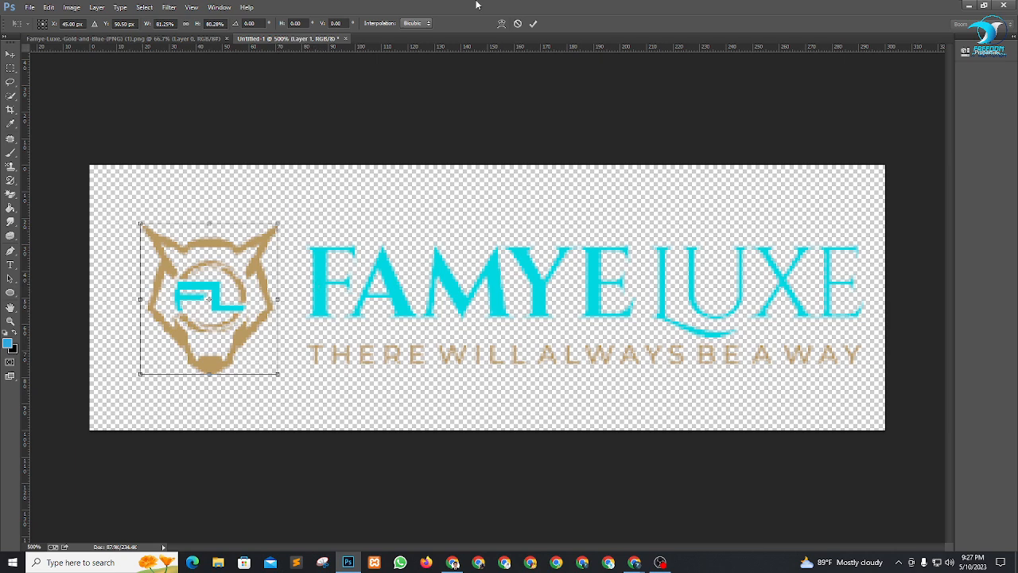
key(Return)
mouse_move(325, 273)
mouse_down()
mouse_move(322, 215)
mouse_move(311, 273)
mouse_up()
Step: Save the banner to Downloads as the PNG file LOGOGO and quit Photoshop
click(459, 205)
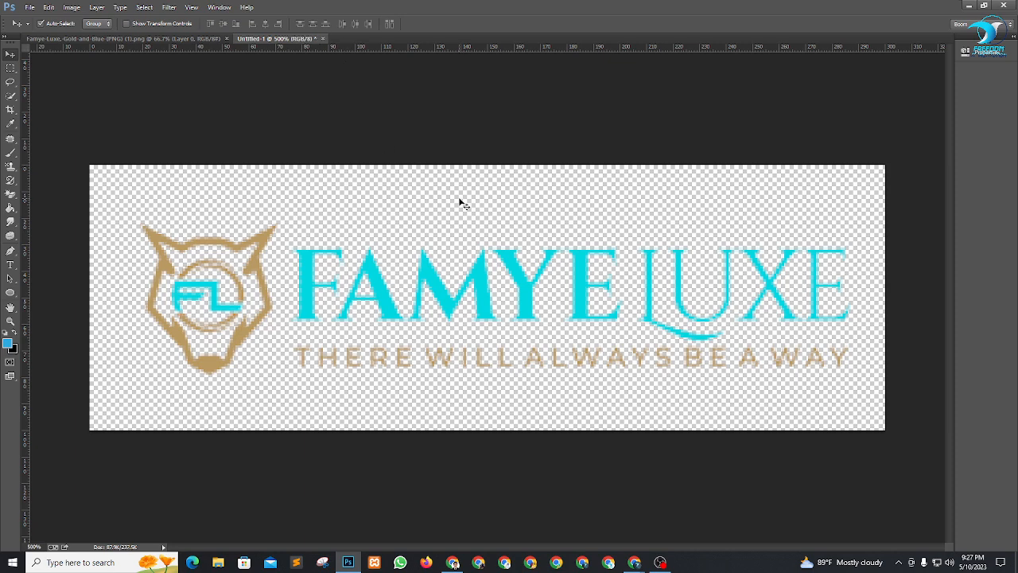
key(ctrl+shift+s)
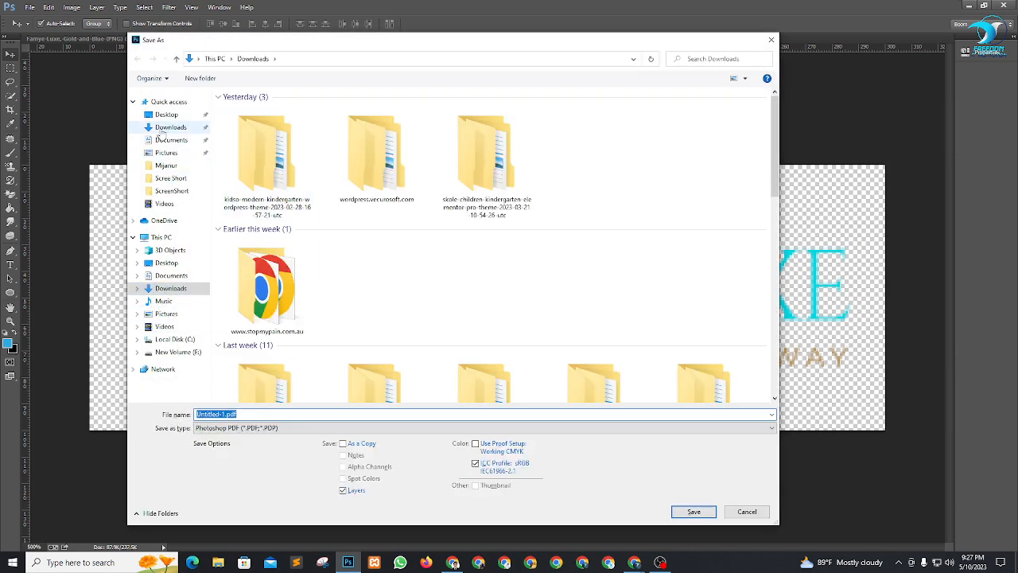
click(290, 429)
scroll(293, 374, down, 1)
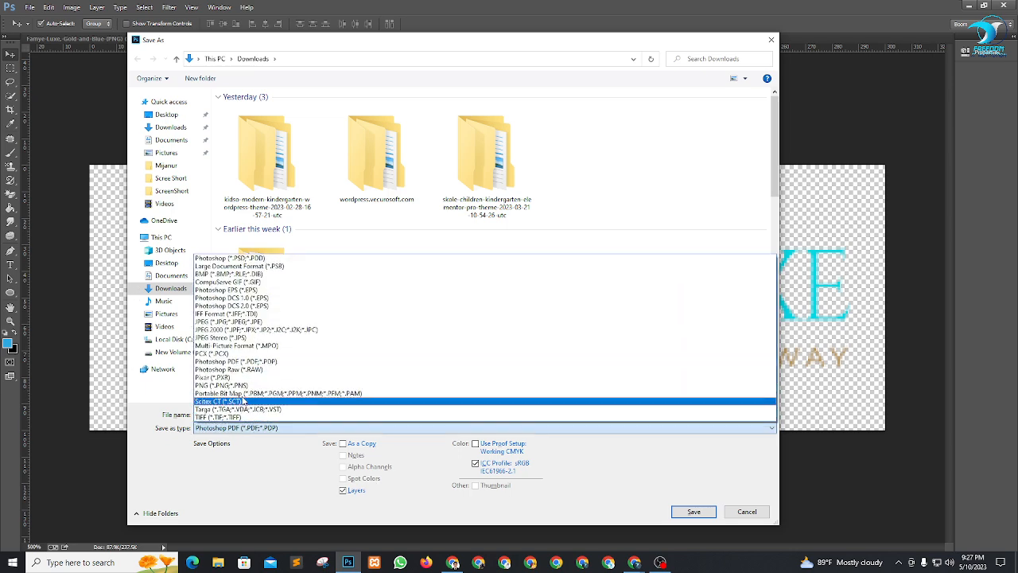
click(293, 373)
double_click(236, 414)
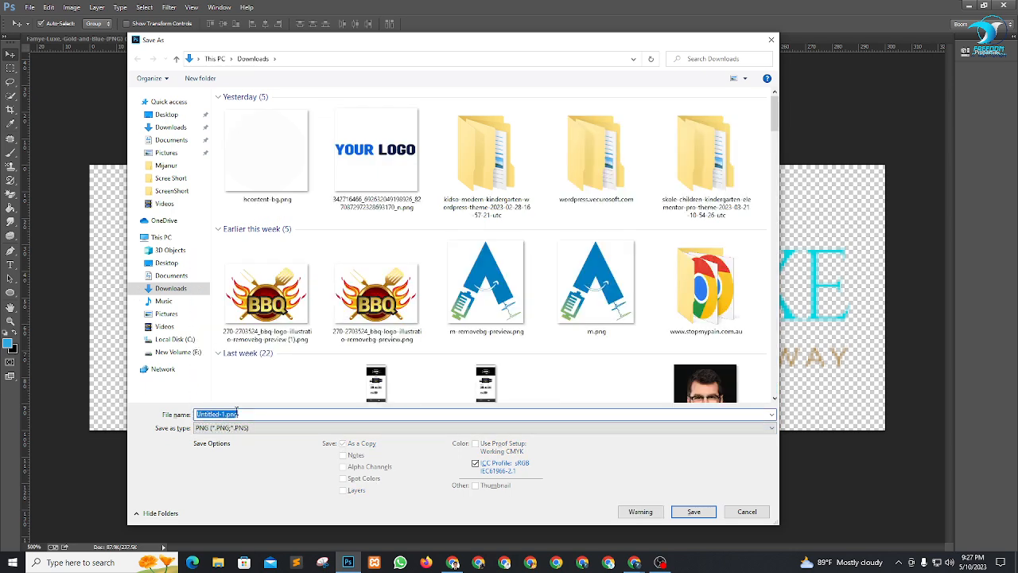
text(LOGOGOOG)
key(Return)
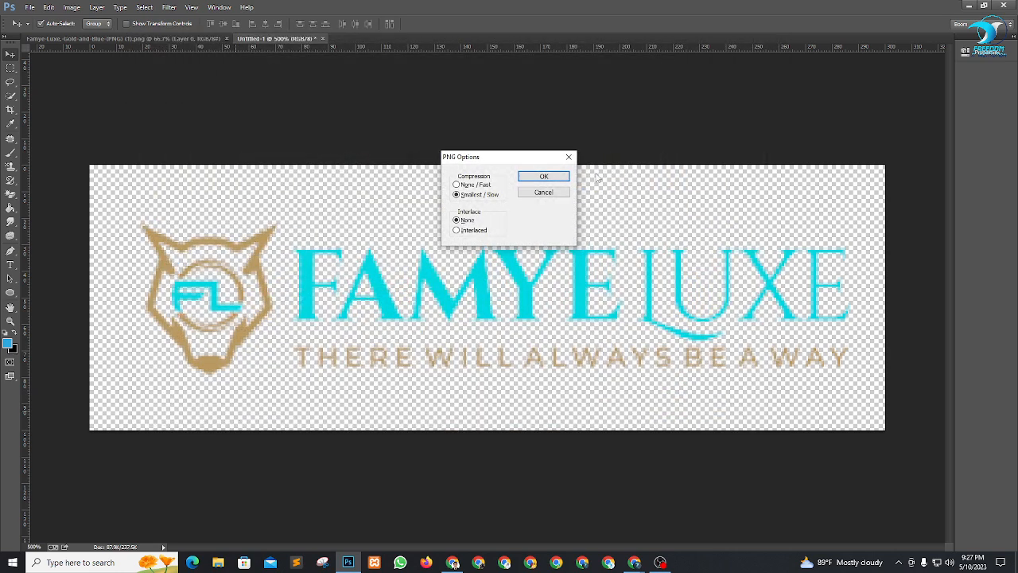
click(543, 175)
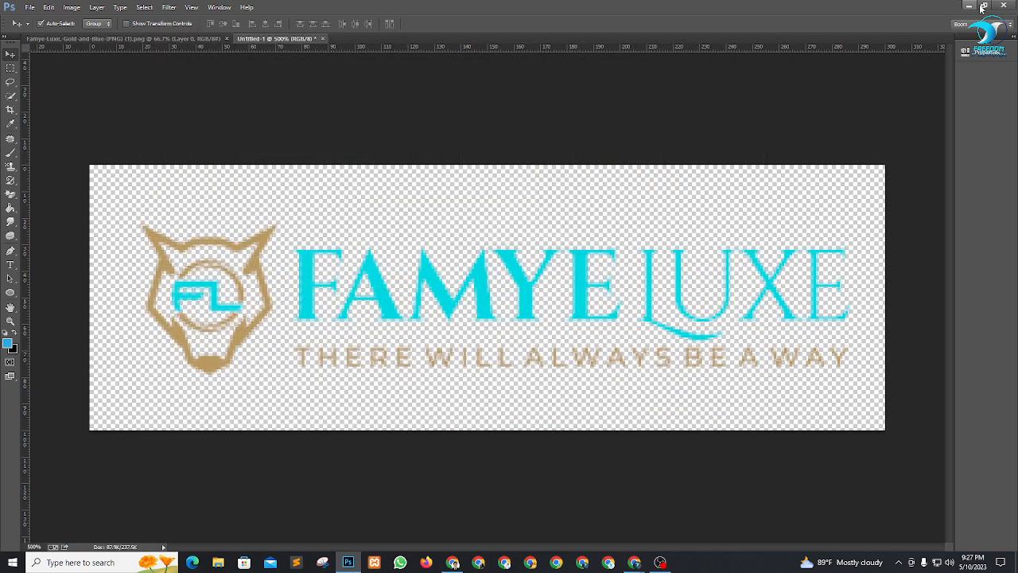
click(1004, 6)
Step: Discard the untitled document, then upload LOGOGOOG.png as the Site Logo and update
click(513, 210)
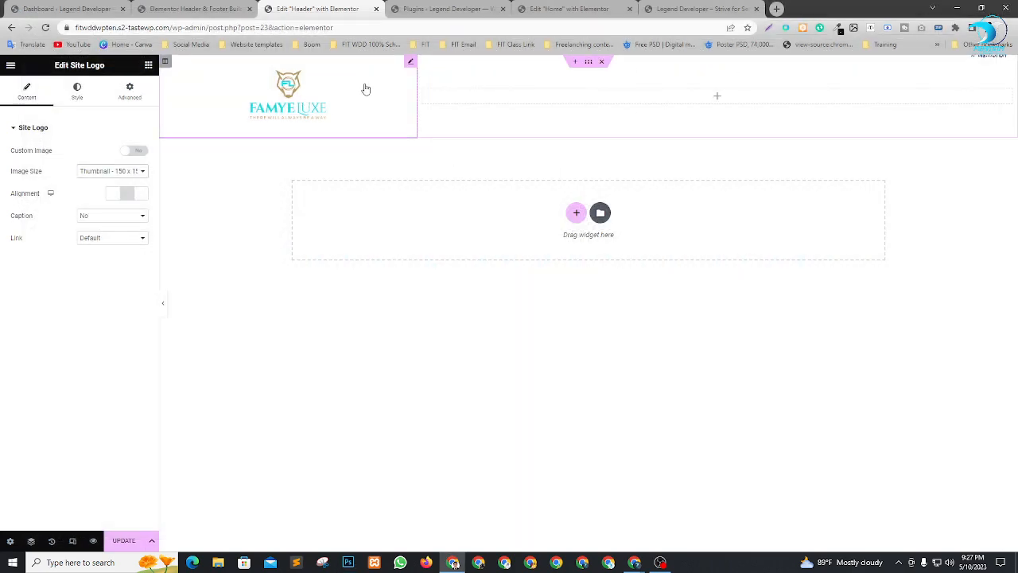
click(568, 9)
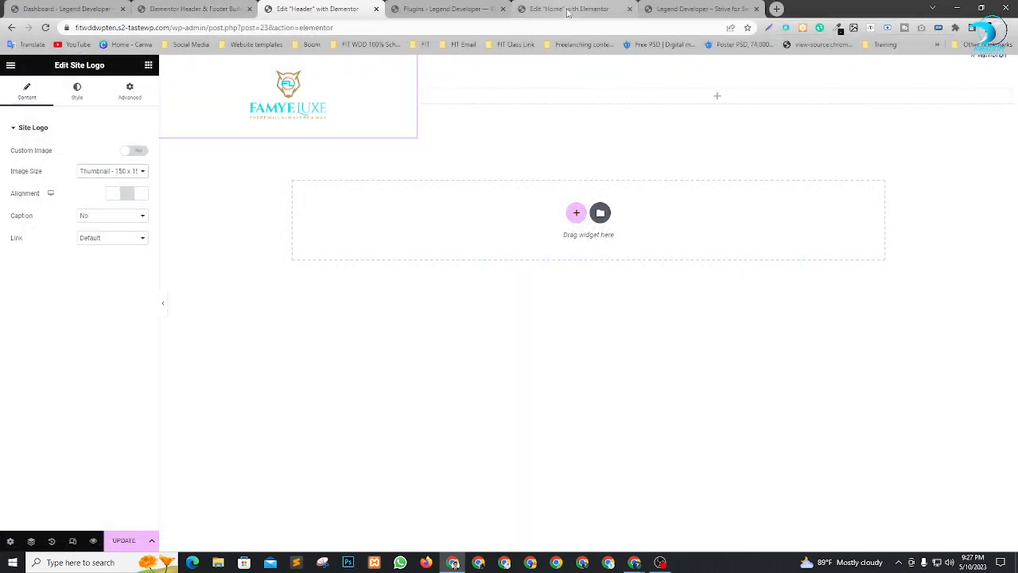
click(108, 259)
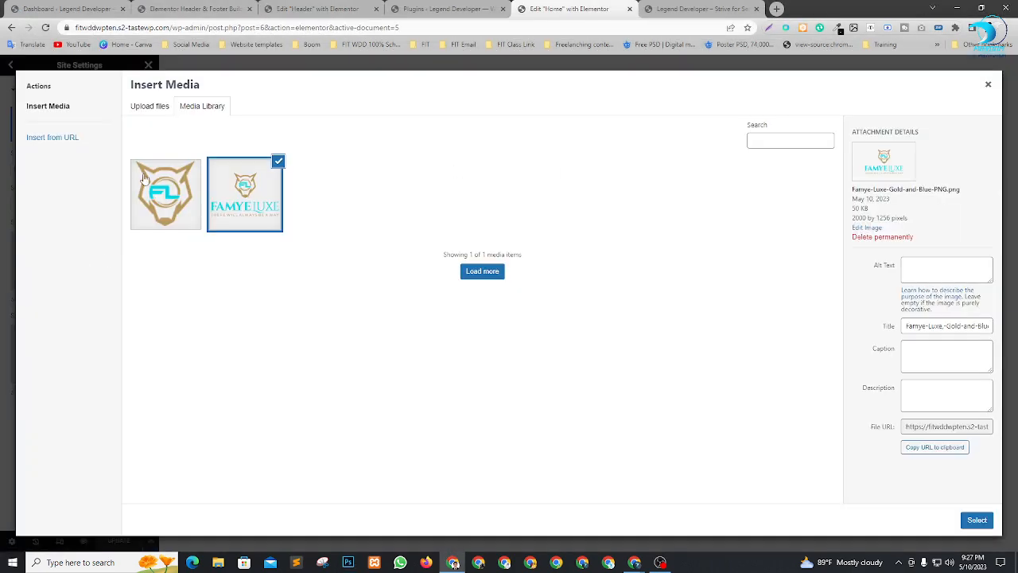
click(159, 108)
click(532, 286)
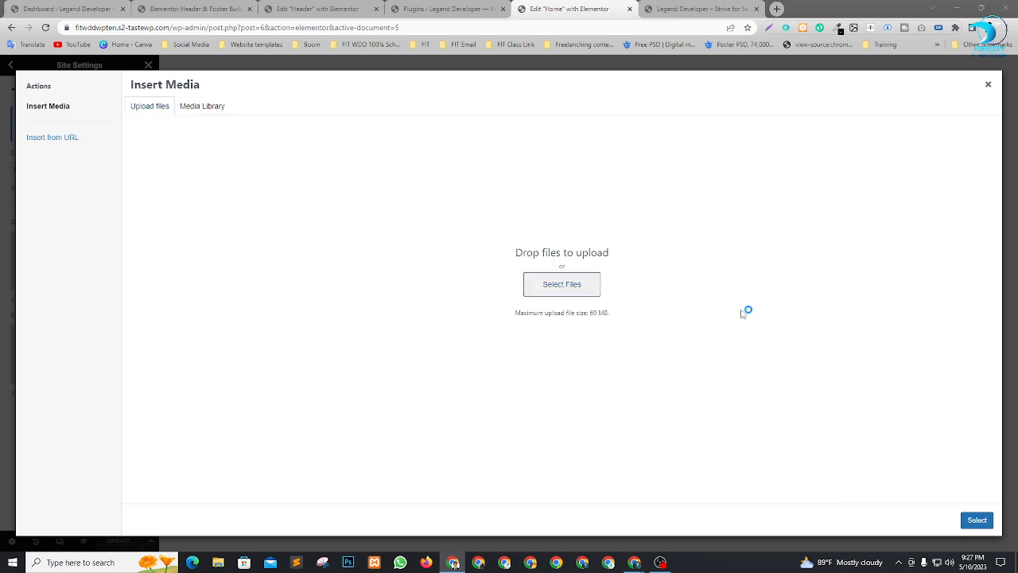
click(171, 132)
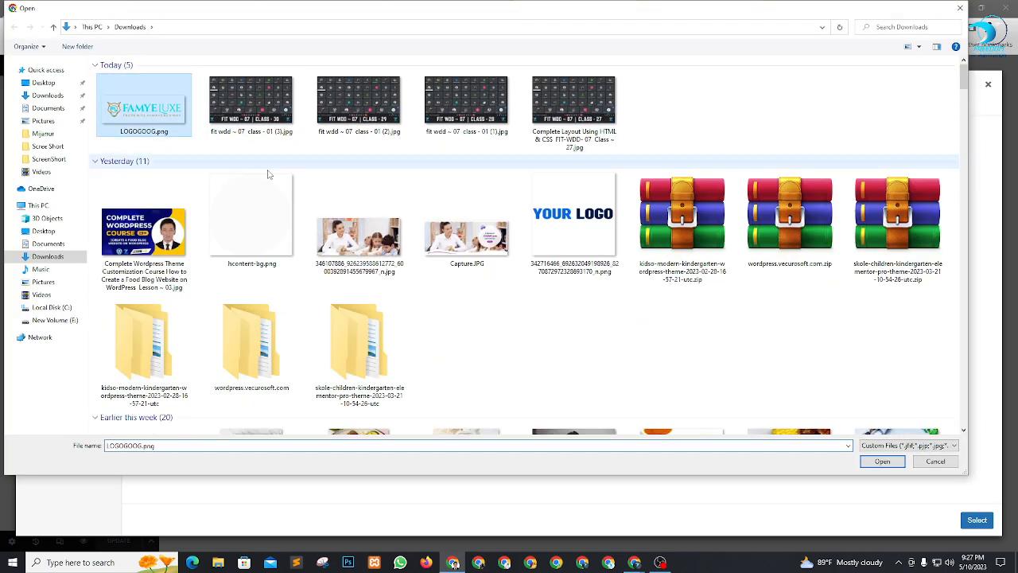
click(881, 461)
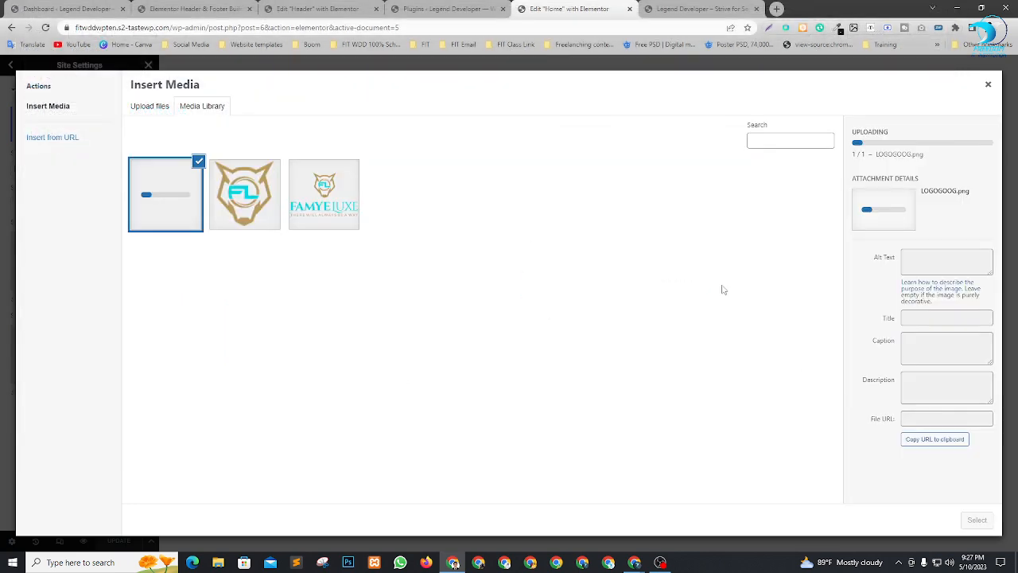
click(976, 519)
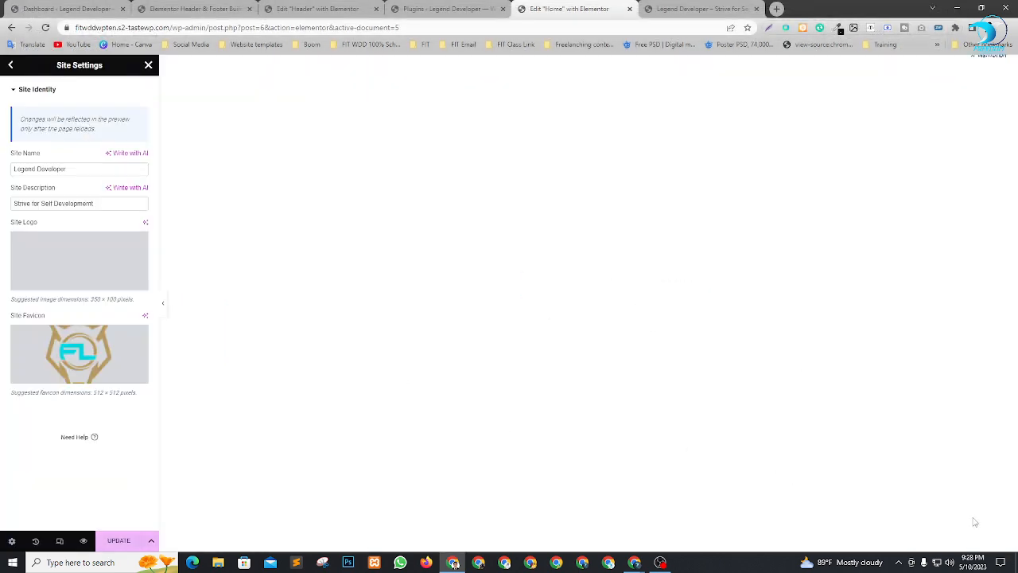
click(119, 540)
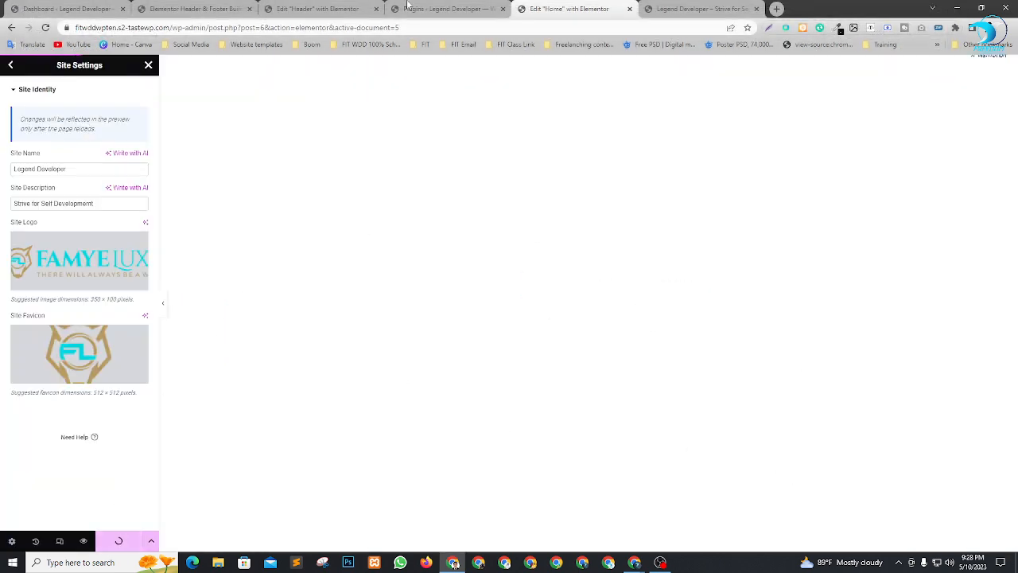
Step: Reload the Header template editor to pick up the new logo
click(302, 8)
key(F5)
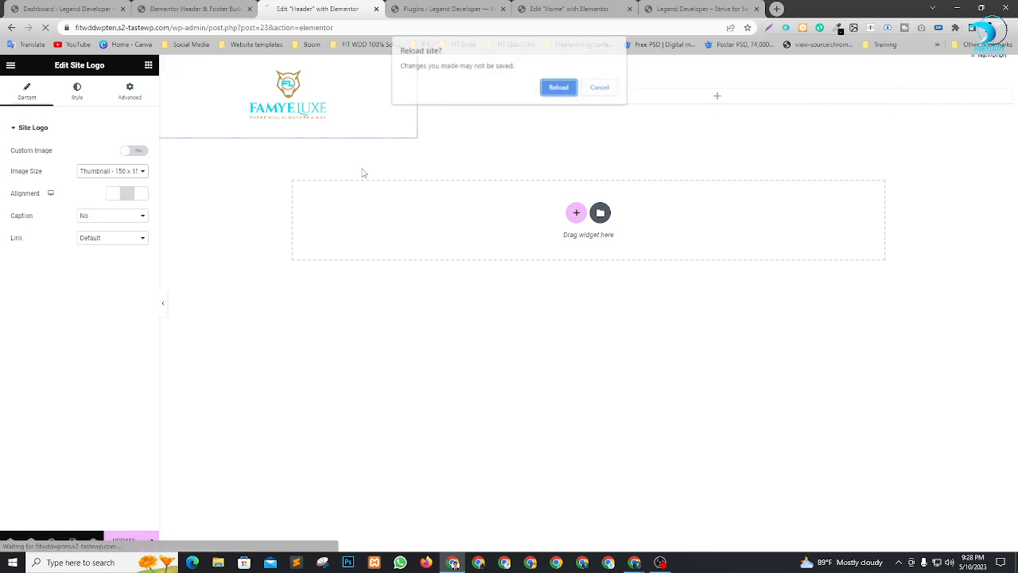
click(554, 89)
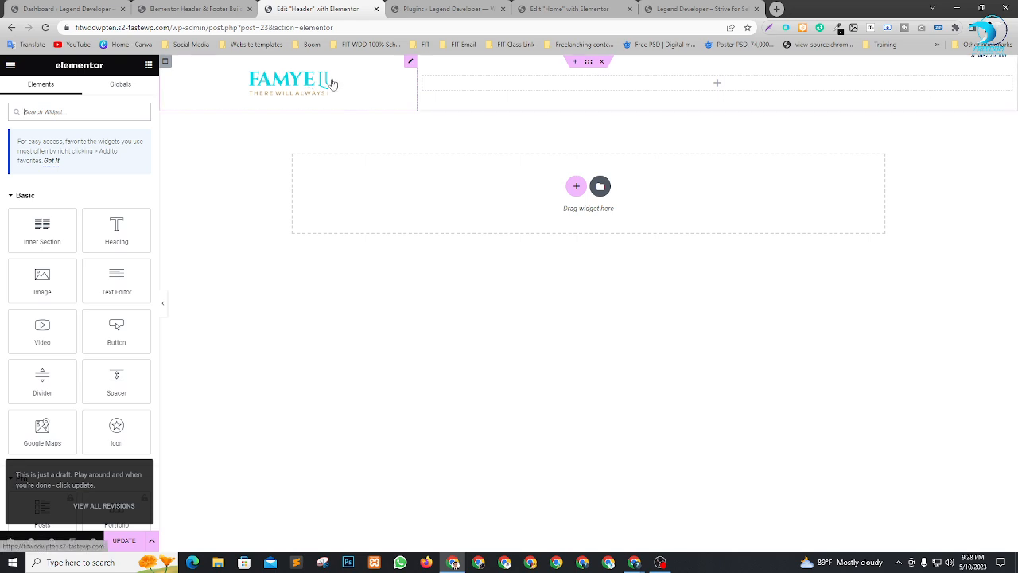
Step: Replace the old Site Logo widget with a new one in the left column, Medium 300 x 300, and update
click(411, 62)
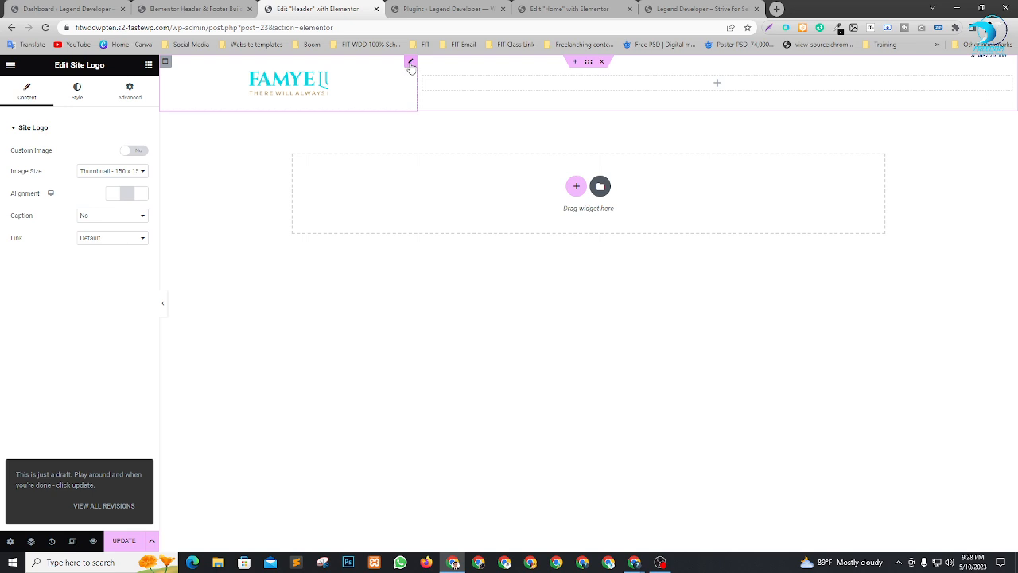
key(Delete)
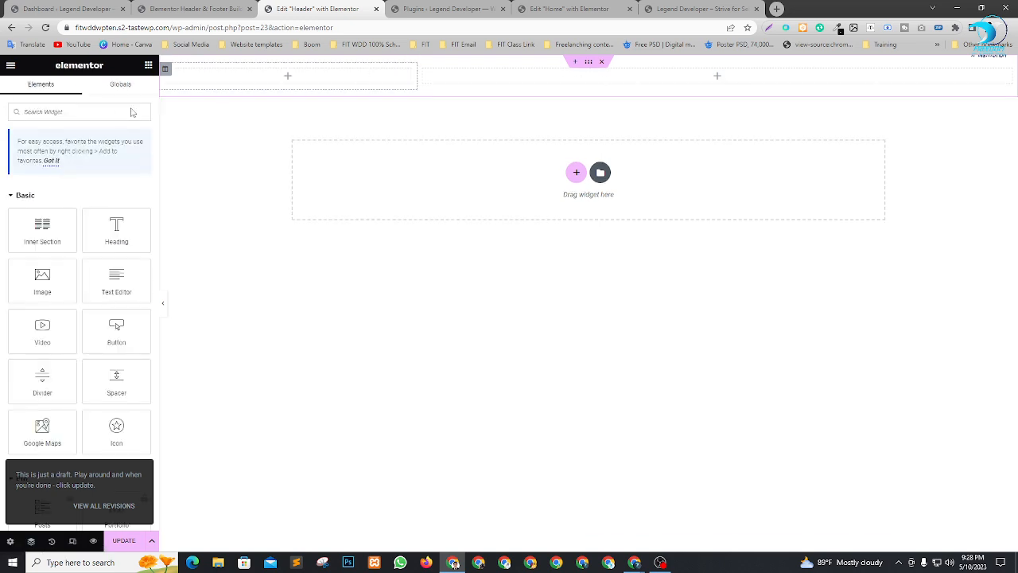
click(95, 111)
text(logo)
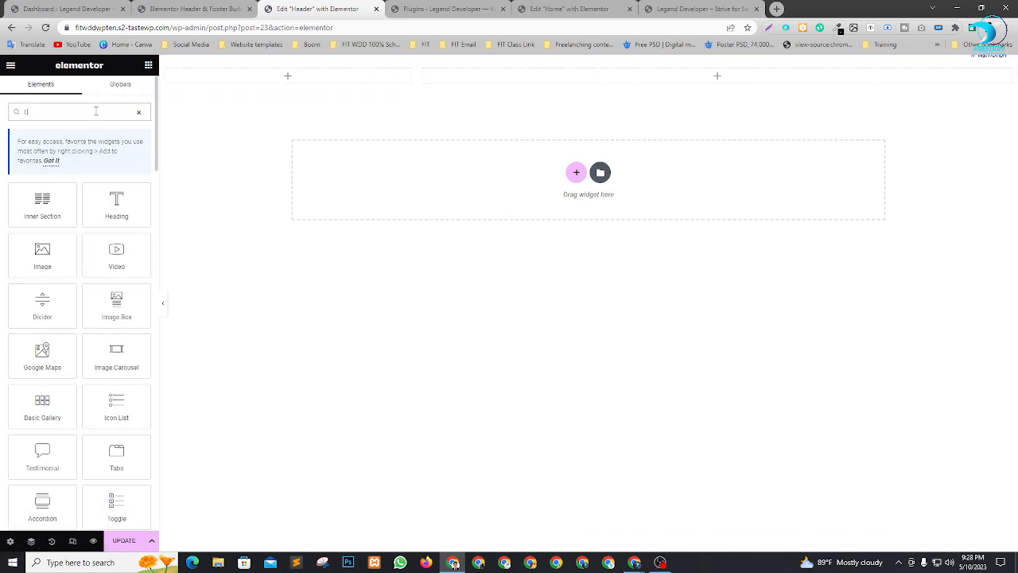
drag(48, 208, 288, 77)
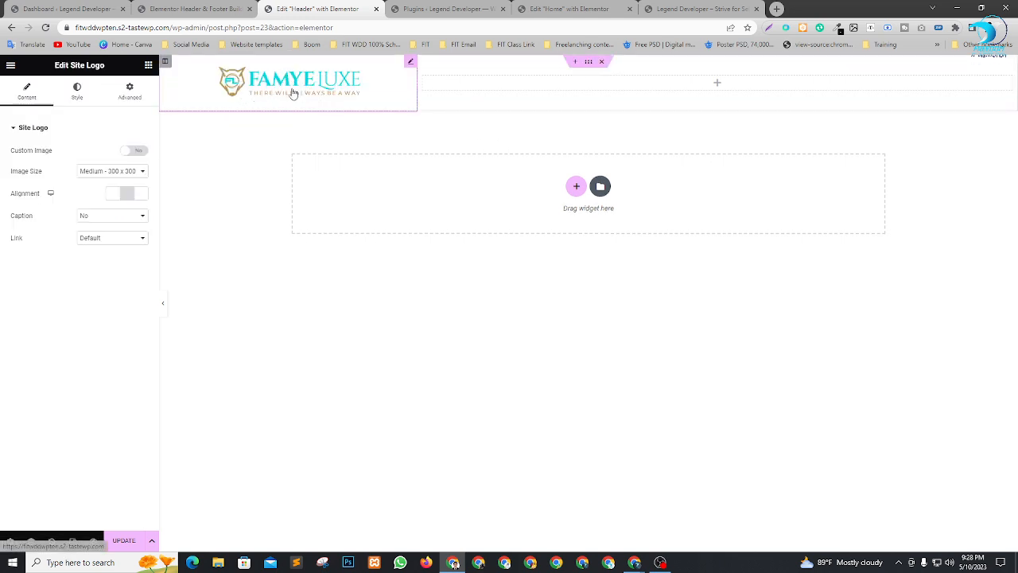
click(124, 541)
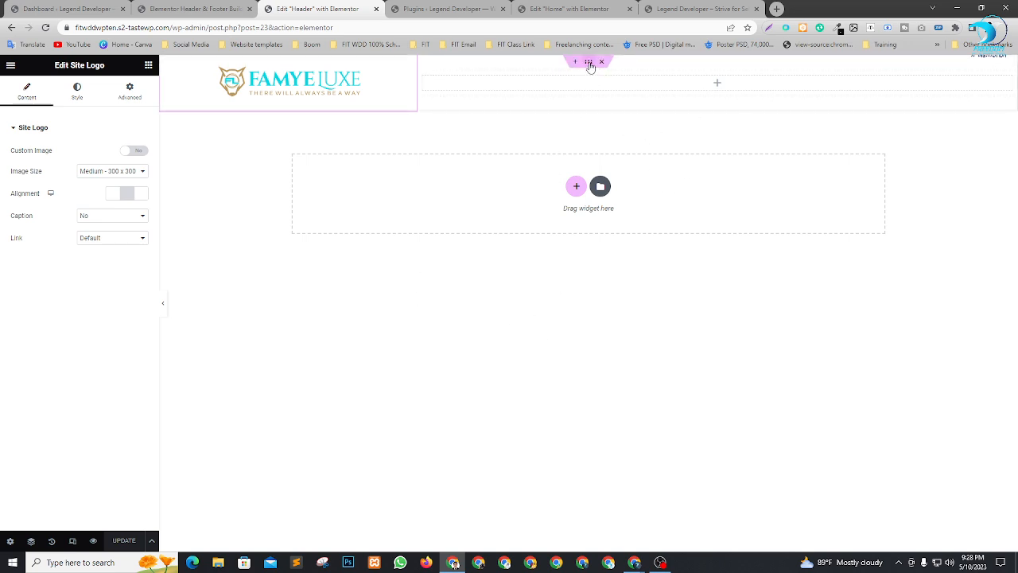
Step: Add a Navigation Menu widget to the header's right column, last item left at Default
click(148, 66)
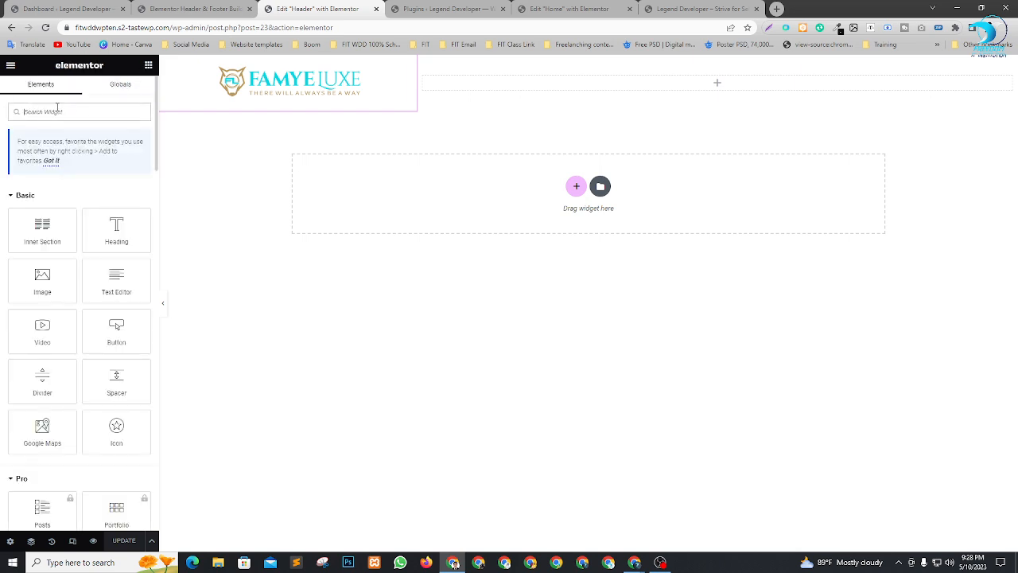
text(menu)
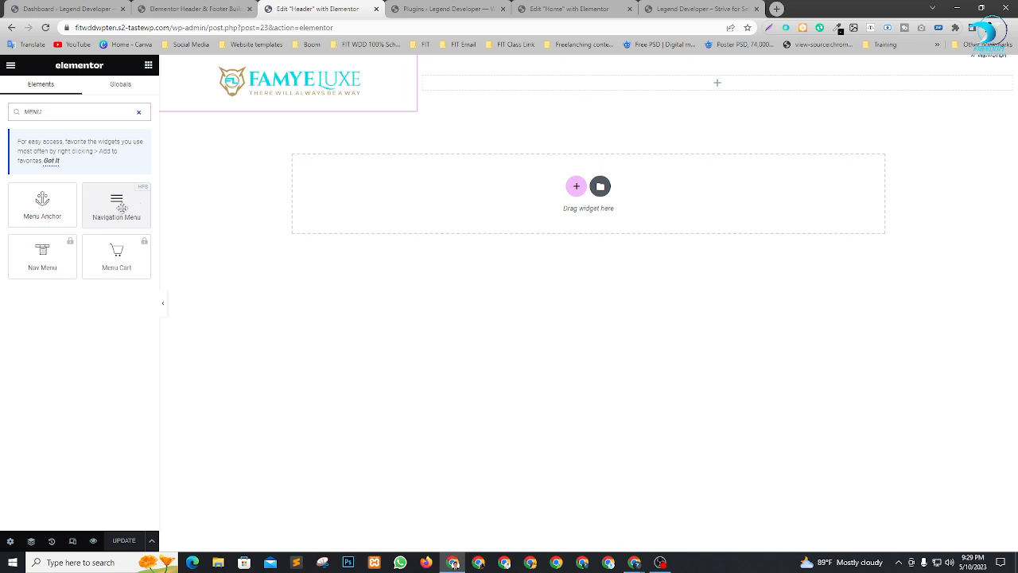
drag(116, 201, 713, 84)
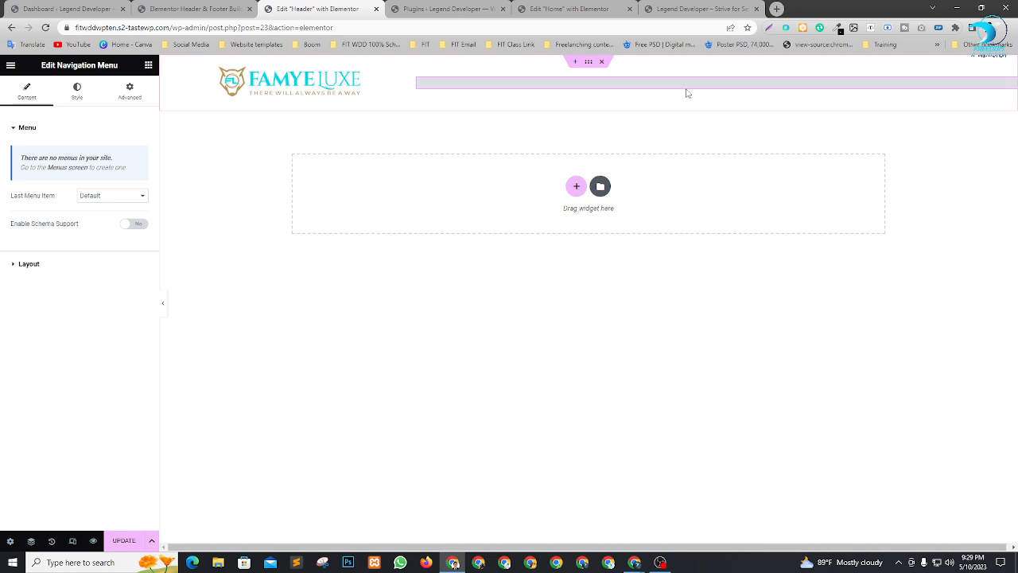
click(122, 195)
click(107, 311)
click(175, 7)
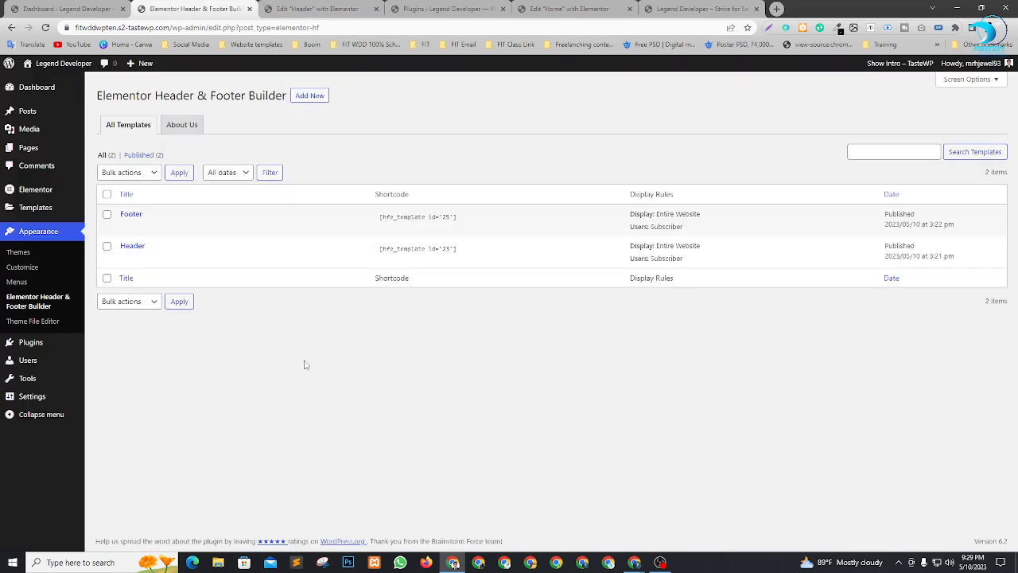
Step: Create a menu named 'Mein Menu' for the Header location, auto-adding new top-level pages
right_click(25, 282)
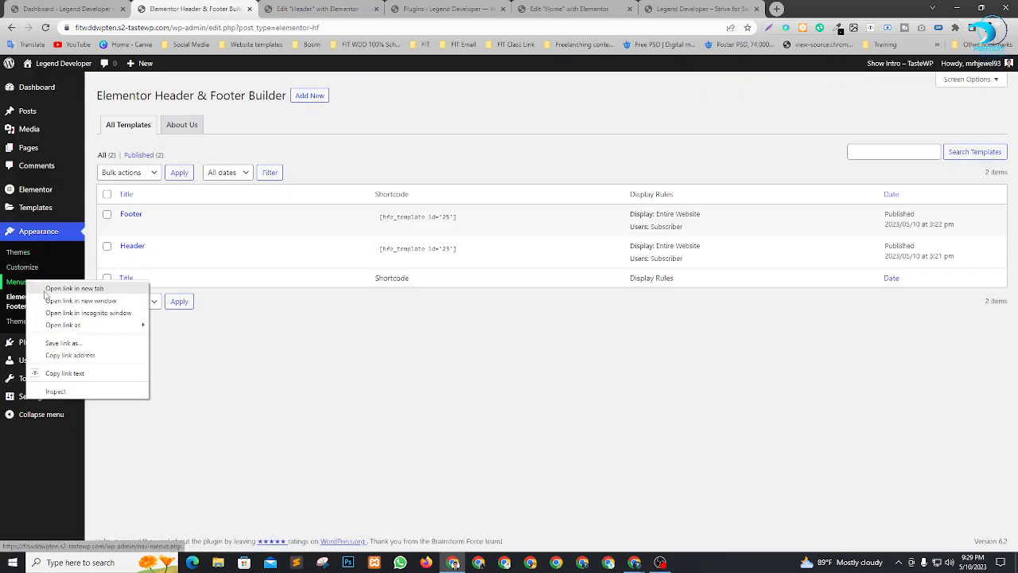
click(49, 289)
click(343, 7)
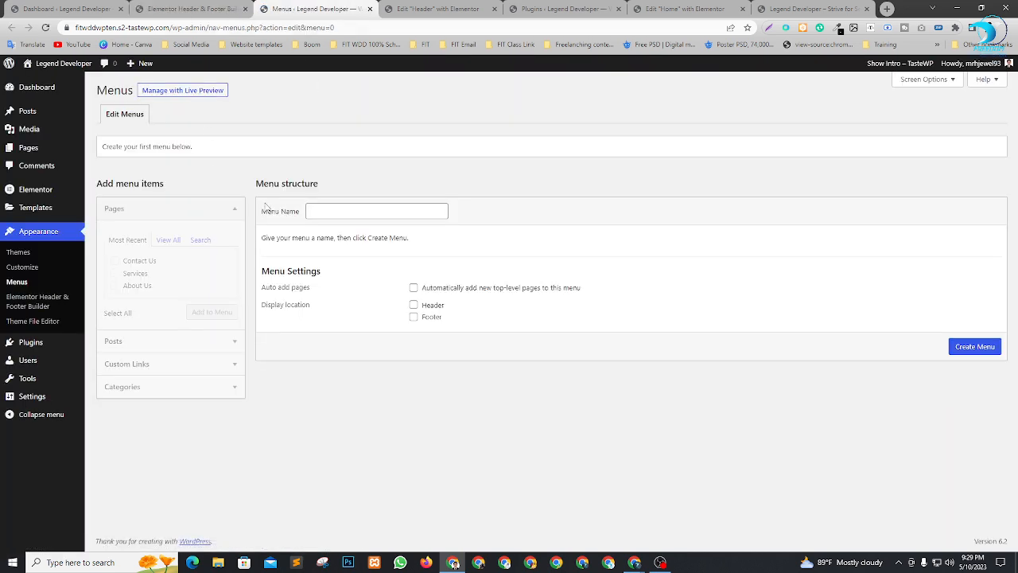
click(334, 208)
click(386, 237)
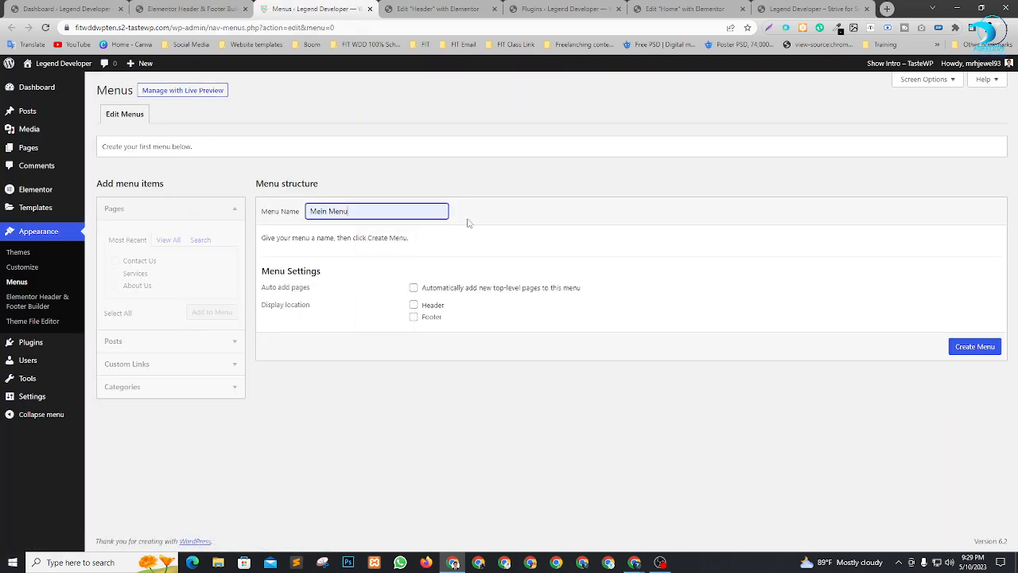
click(414, 305)
click(414, 287)
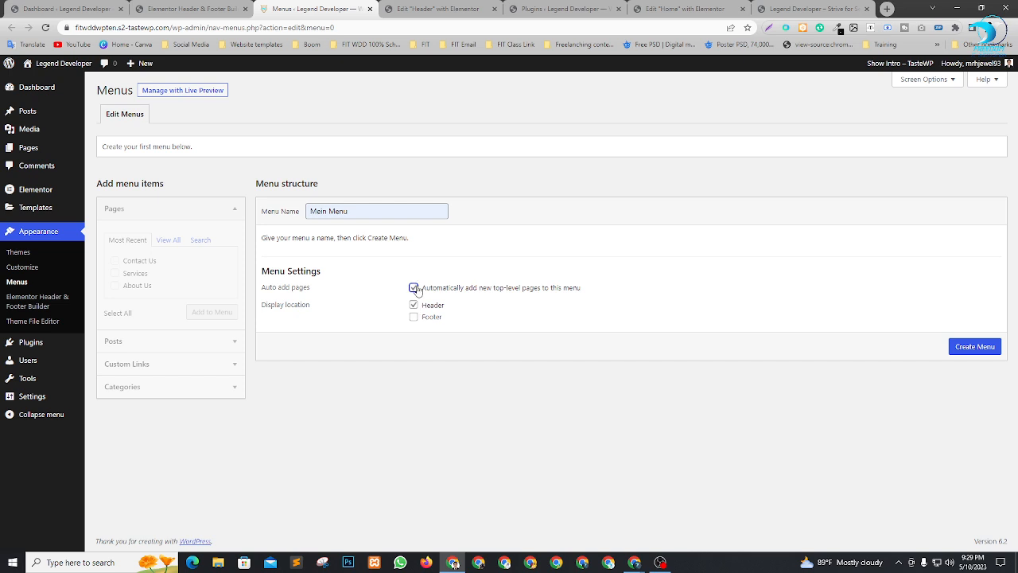
click(975, 346)
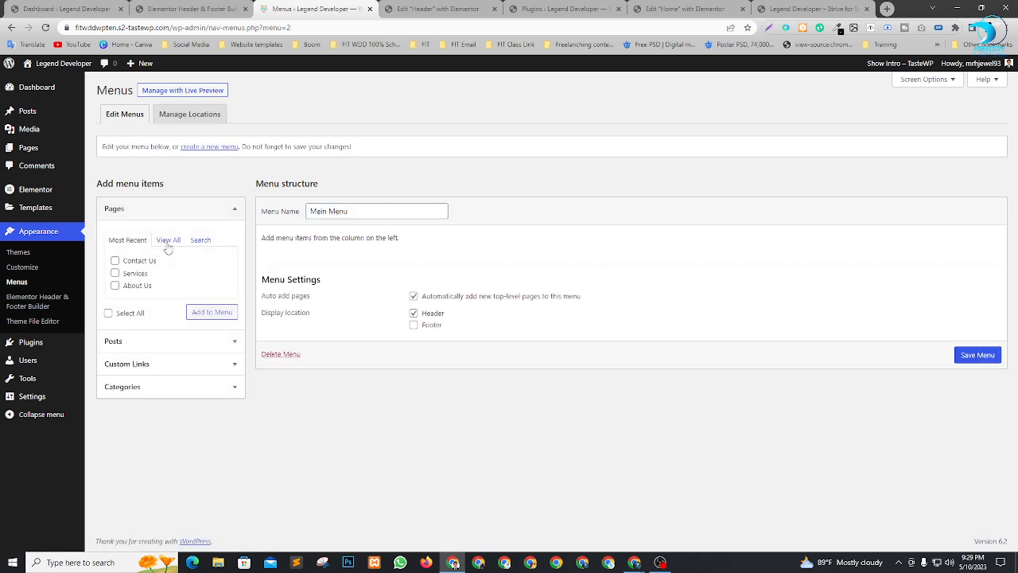
Step: Add all pages, order them Home, About Us, Services, Blog, Contact Us, and save the menu
click(168, 241)
click(109, 339)
click(211, 338)
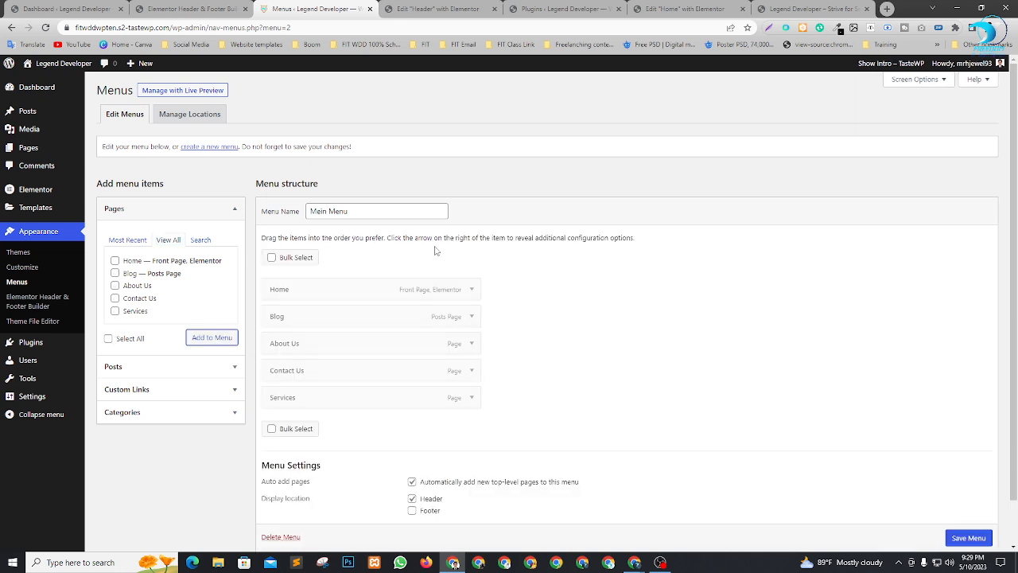
drag(302, 345, 302, 317)
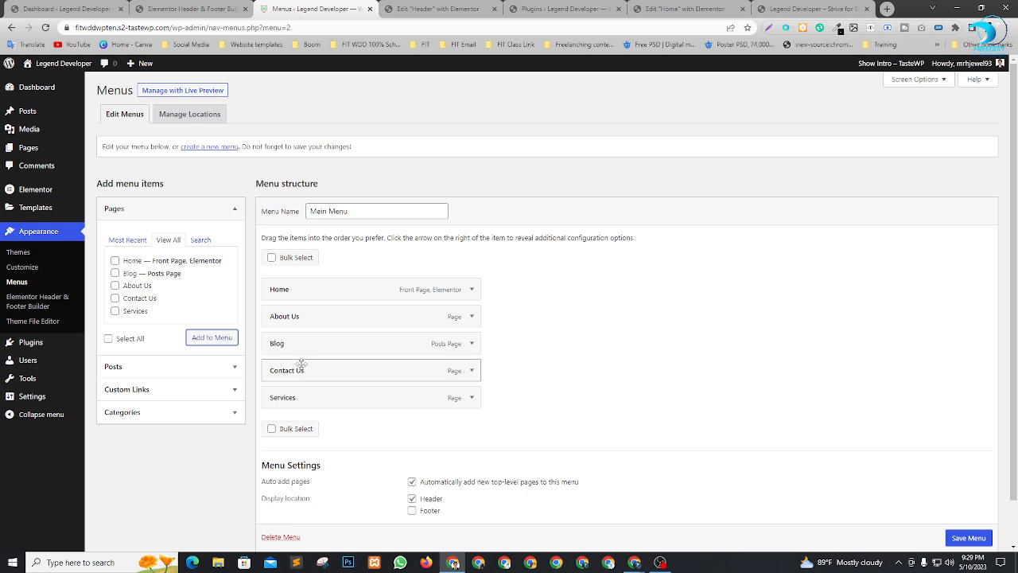
drag(299, 374, 304, 343)
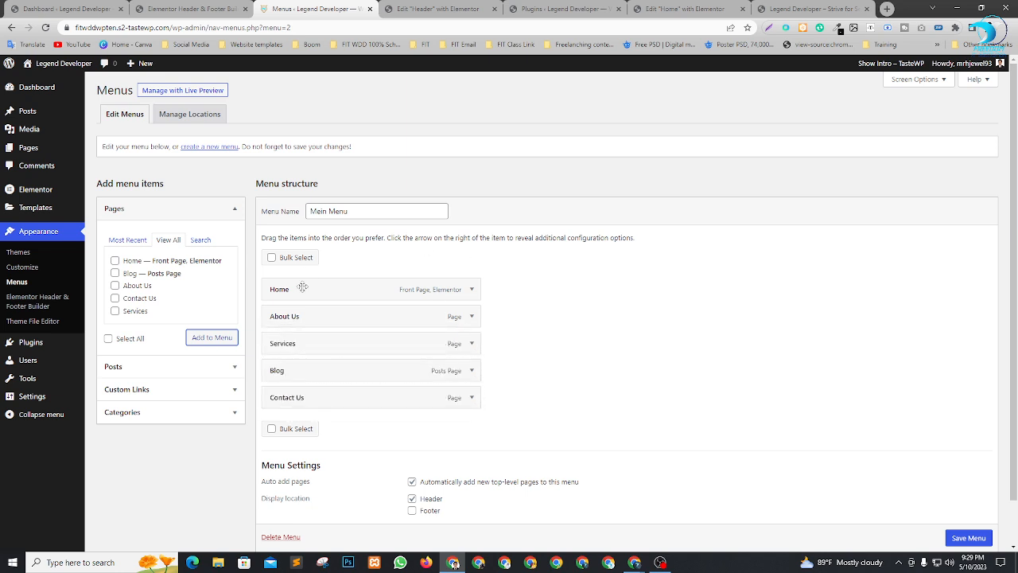
scroll(602, 325, down, 2)
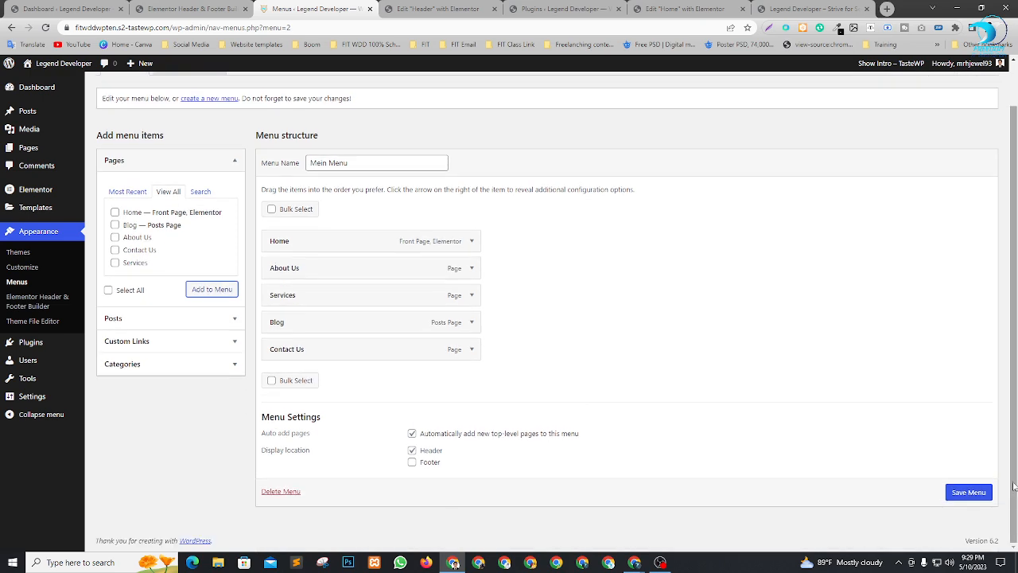
click(968, 492)
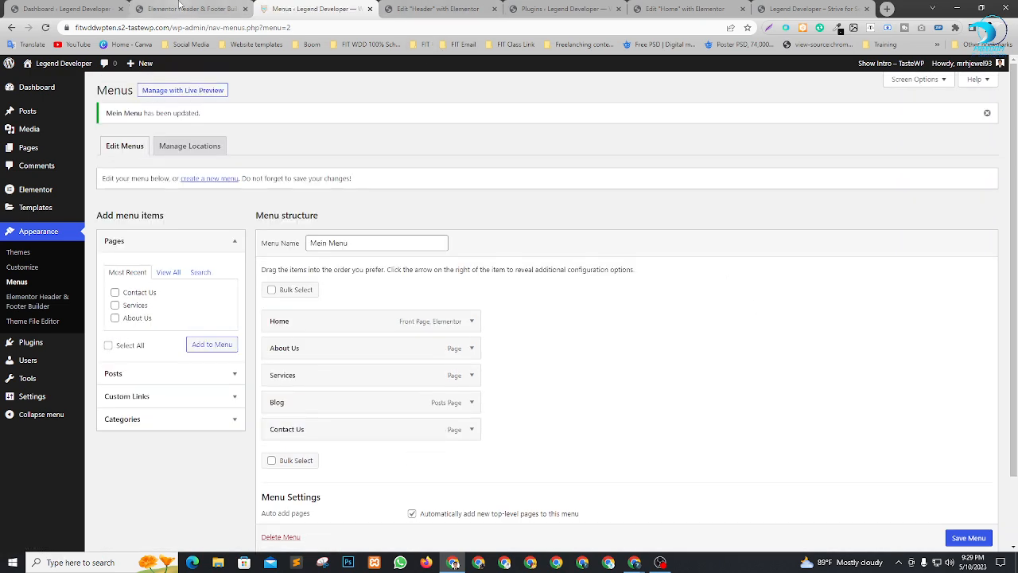
click(191, 8)
click(436, 8)
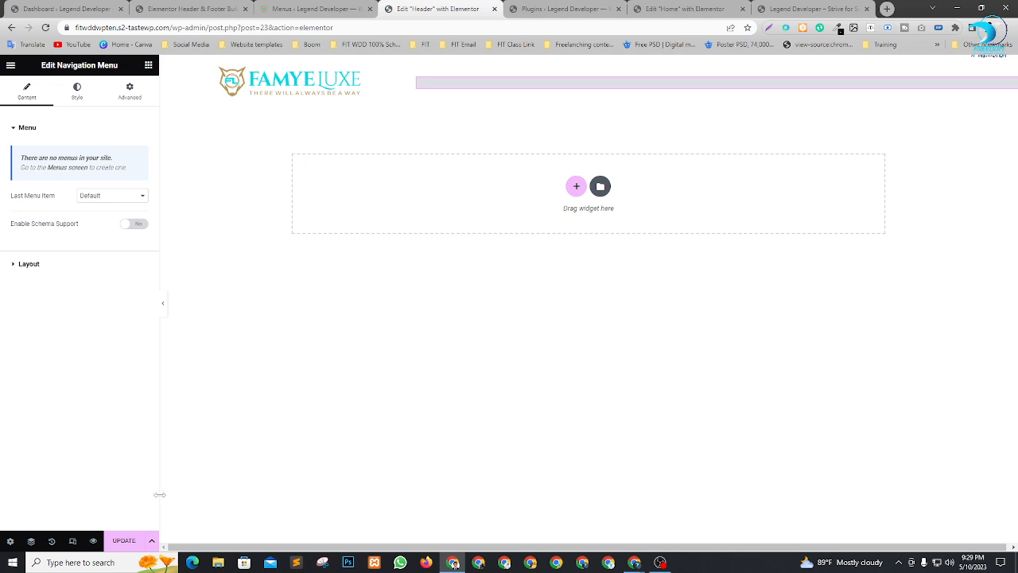
Step: Reload the header editor and place a Navigation Menu widget in the header column
key(F5)
click(559, 106)
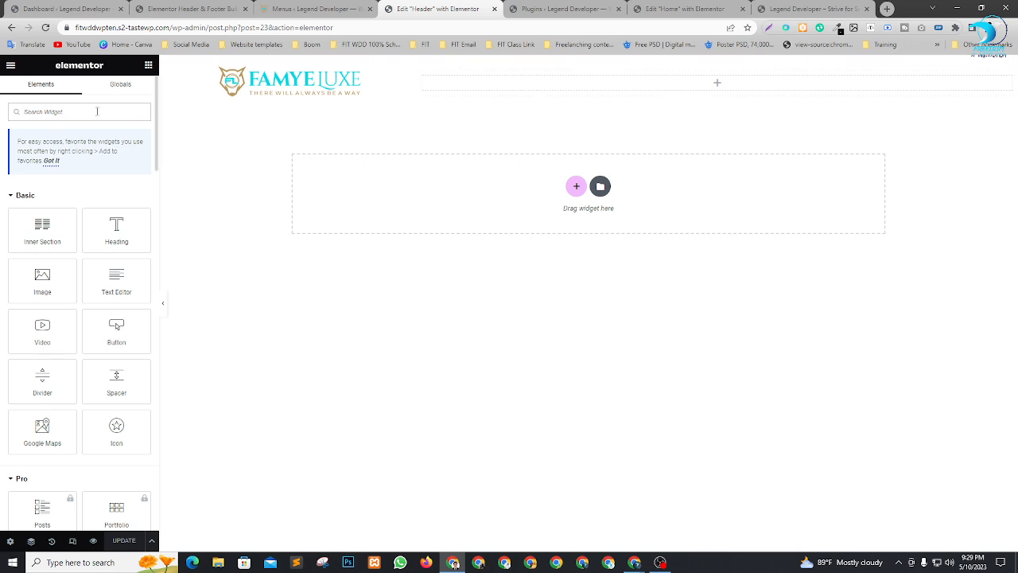
text(menu)
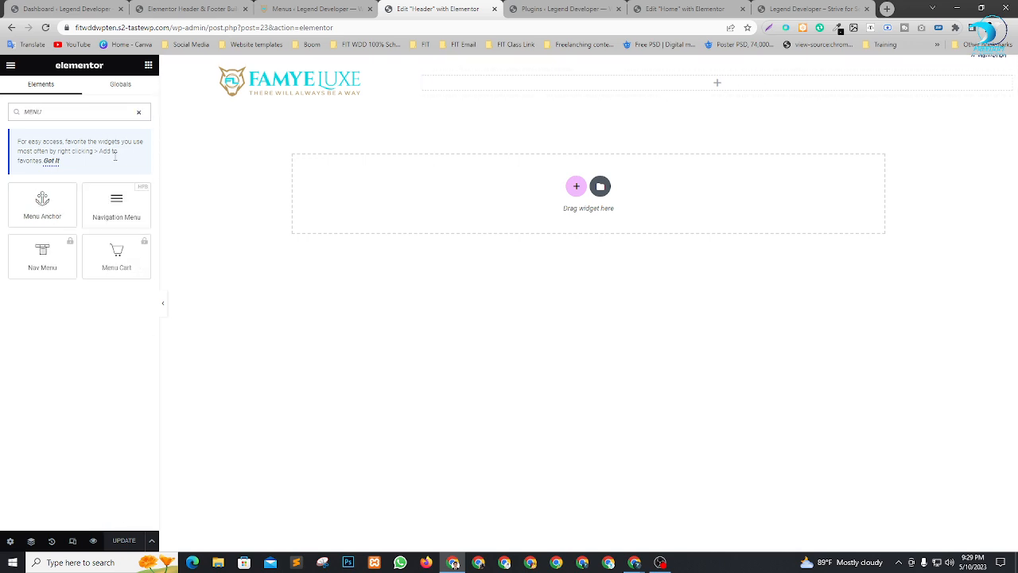
drag(109, 209, 693, 91)
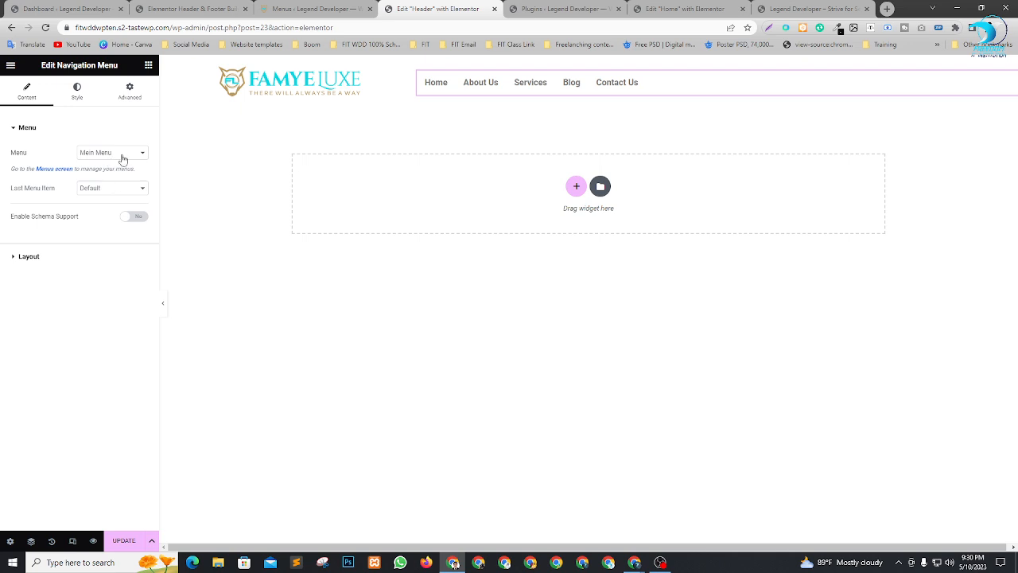
Step: Try the last menu item as a Button, then set it back to Default
click(104, 191)
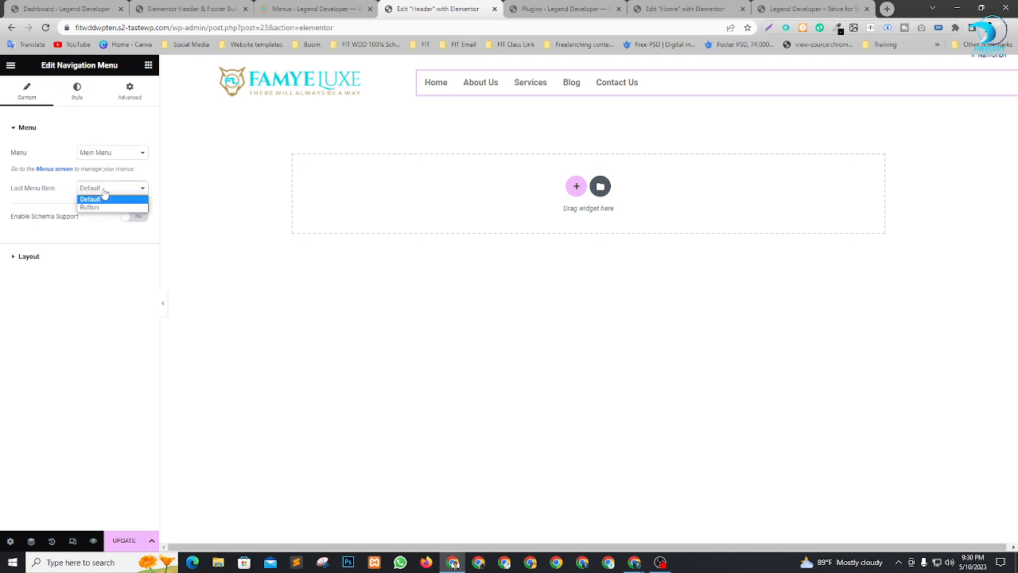
click(104, 196)
click(102, 190)
click(99, 208)
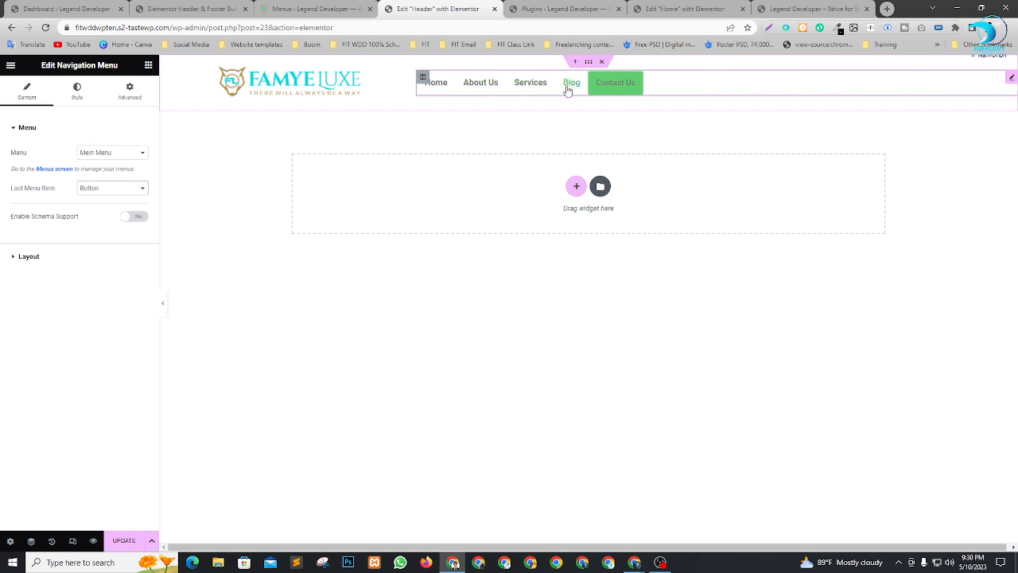
click(97, 189)
click(99, 200)
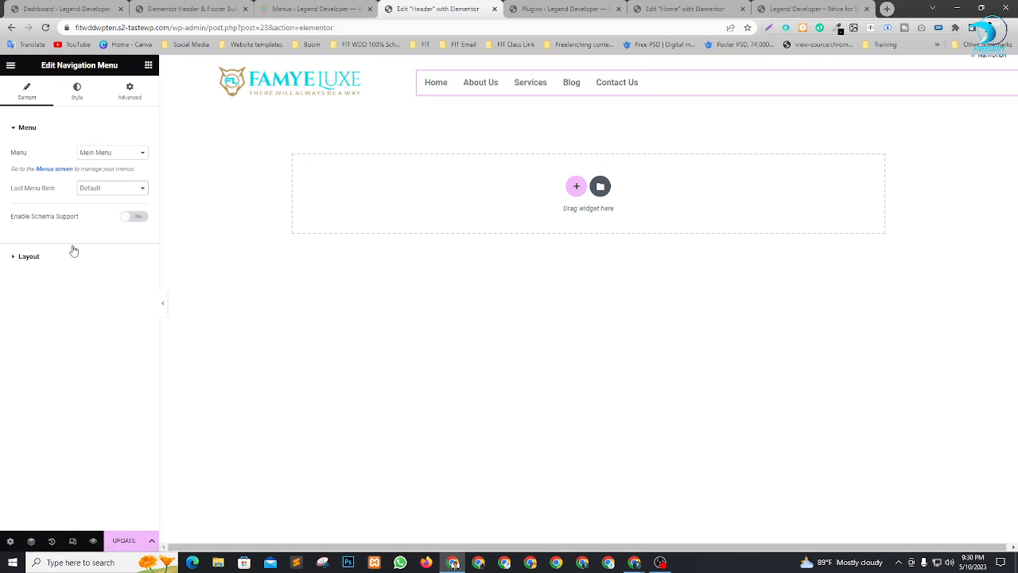
Step: In the menu's Layout settings, set the Alignment to Right after briefly trying Center
click(24, 257)
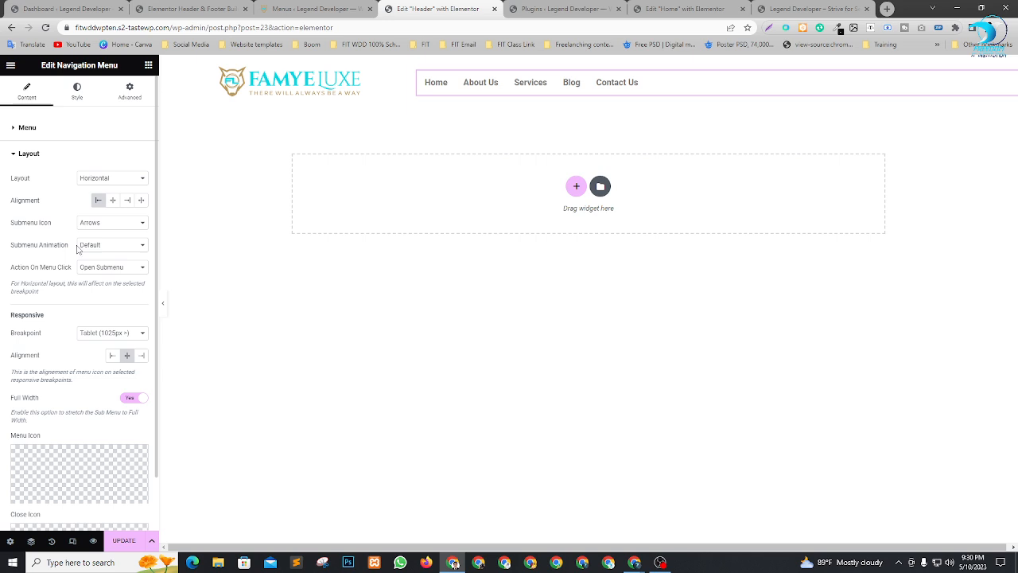
click(113, 200)
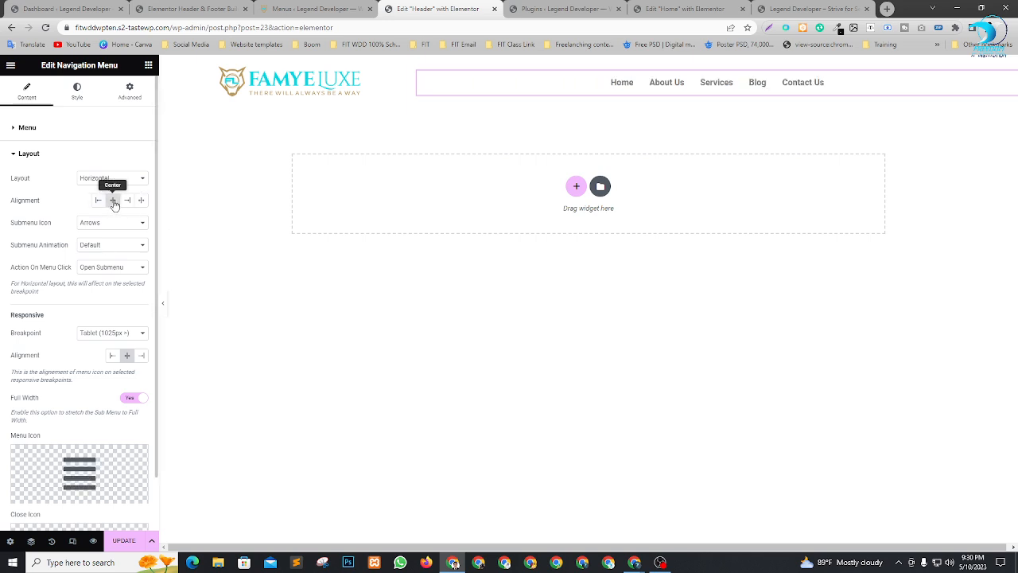
click(128, 200)
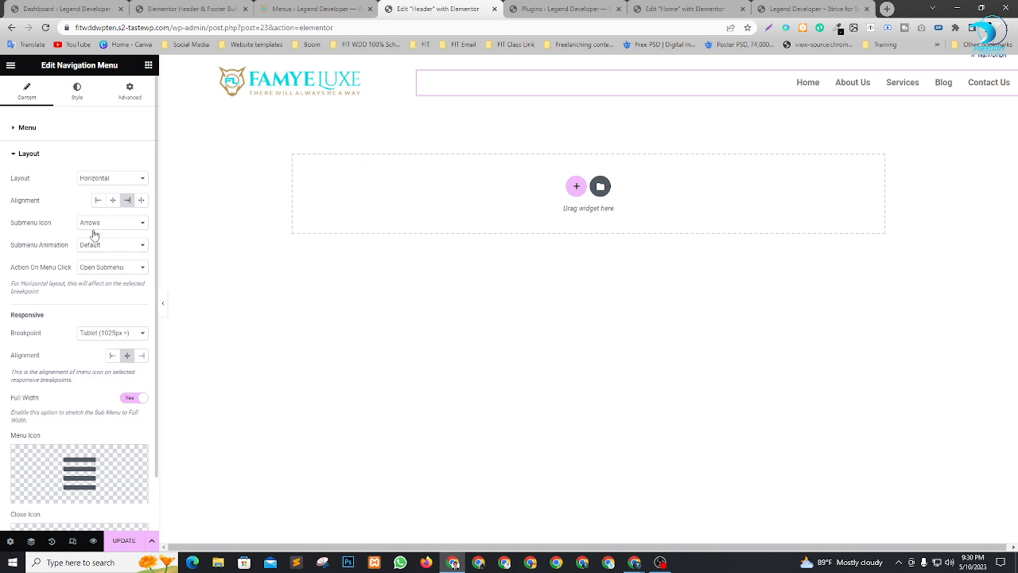
scroll(67, 254, down, 1)
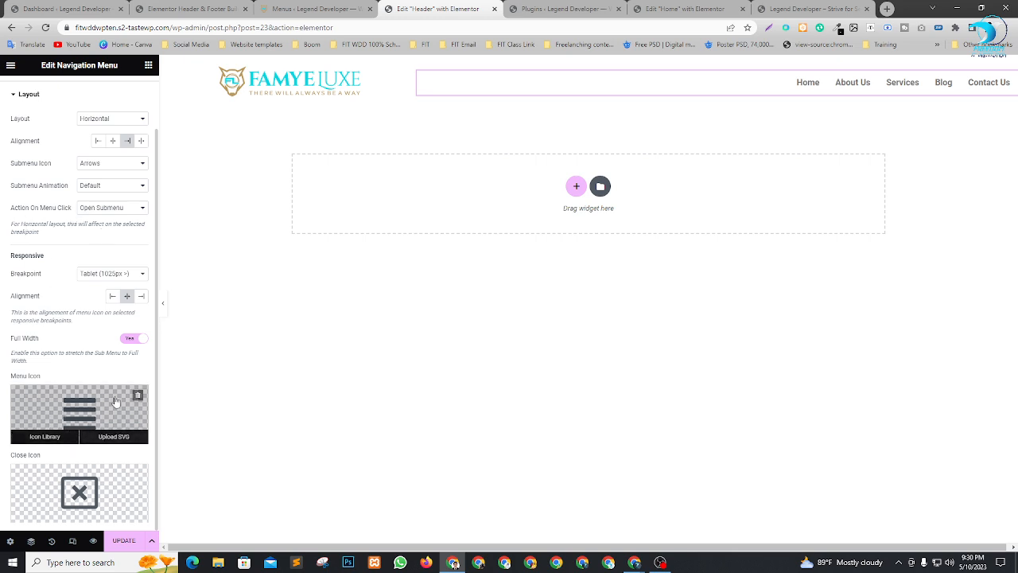
mouse_move(72, 405)
mouse_move(67, 499)
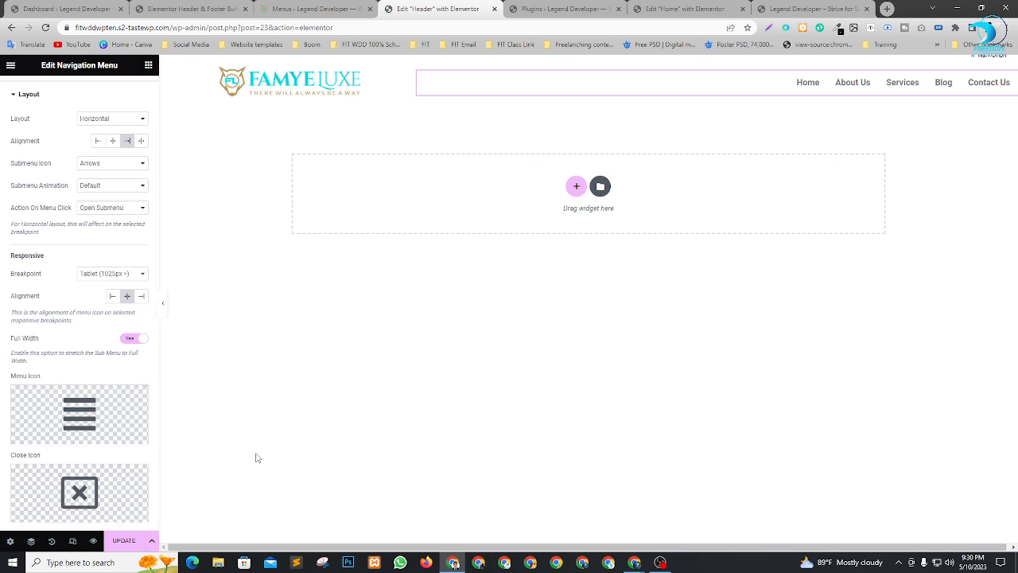
Step: Preview the header at Mobile, Tablet and then Desktop widths in Responsive Mode
click(73, 542)
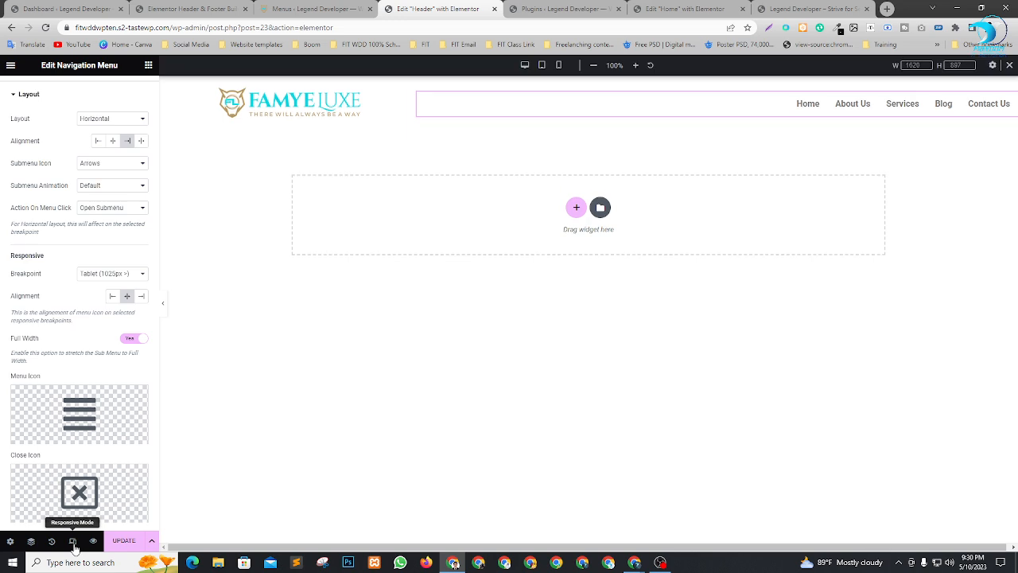
click(560, 66)
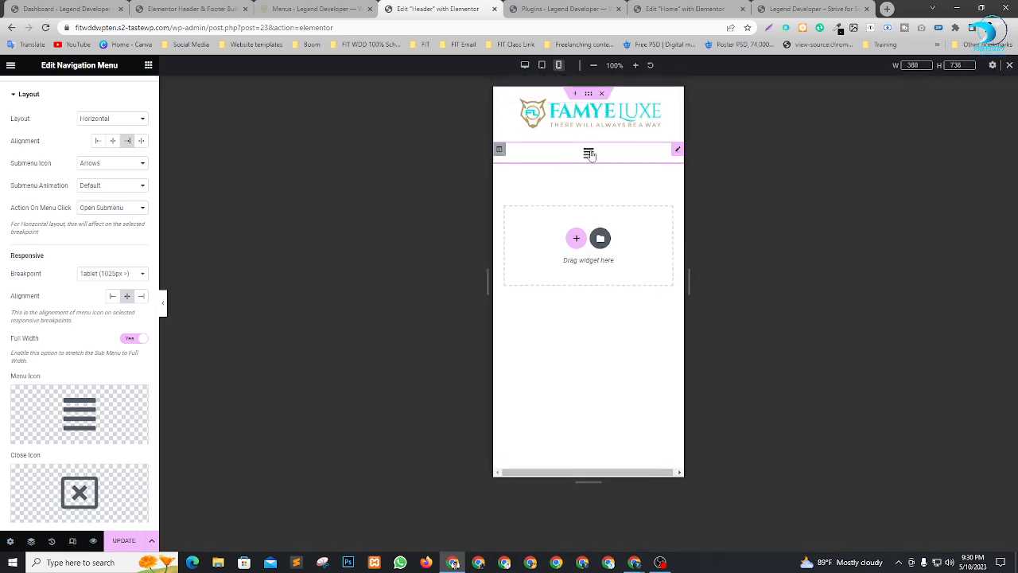
click(541, 65)
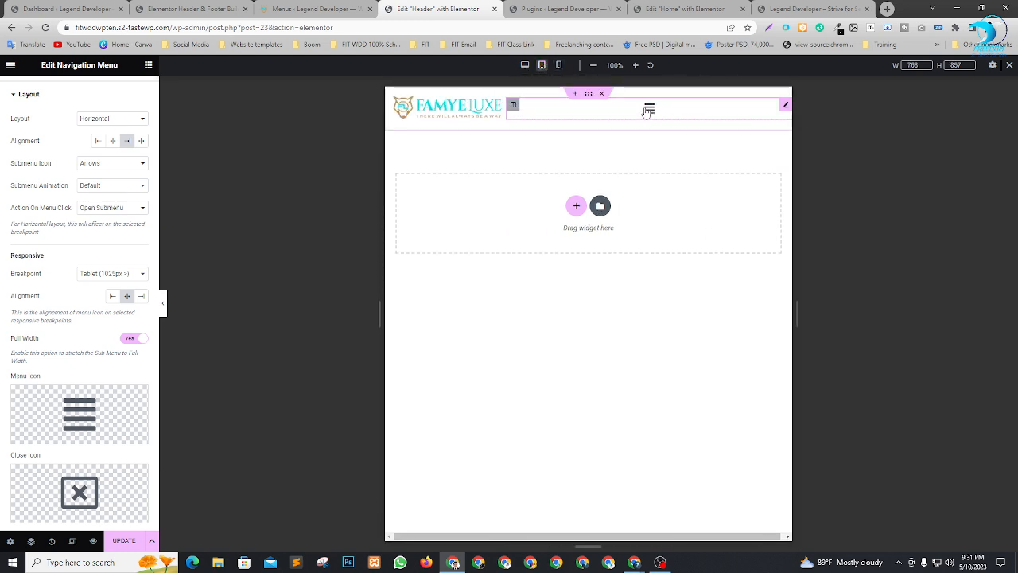
click(524, 66)
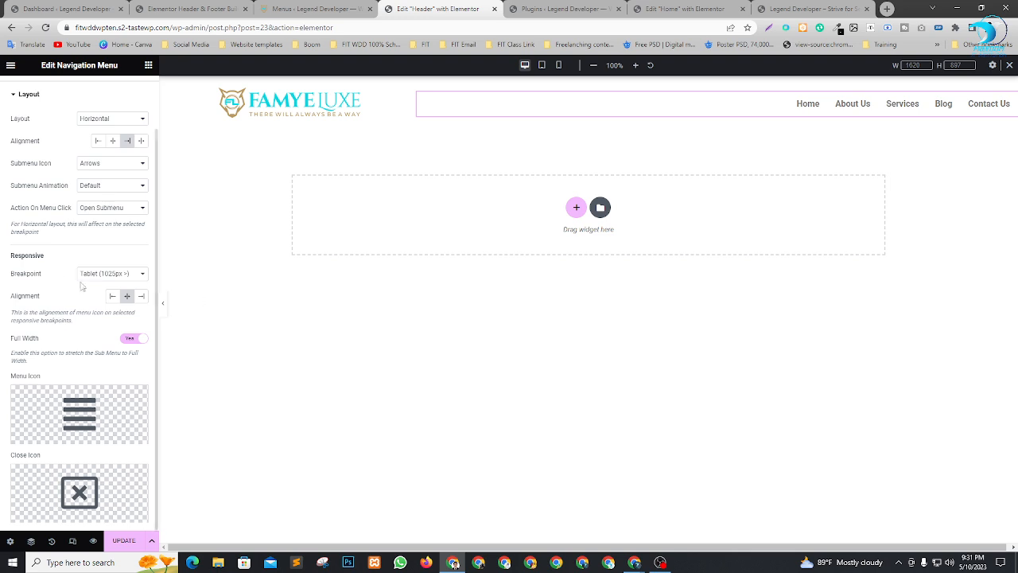
Step: Try the Justify, Right and Center menu alignments, ending on Center
click(144, 141)
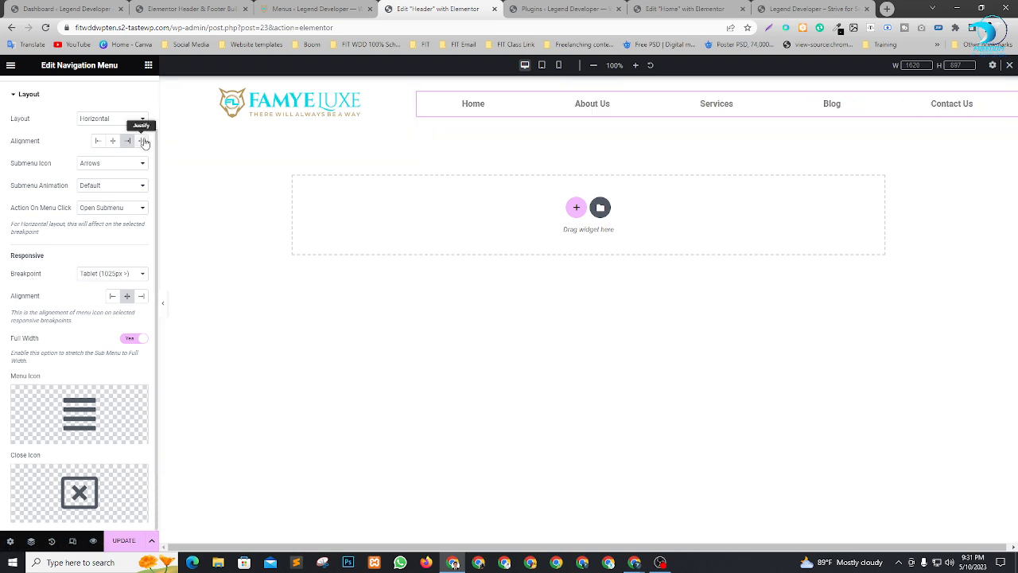
click(128, 142)
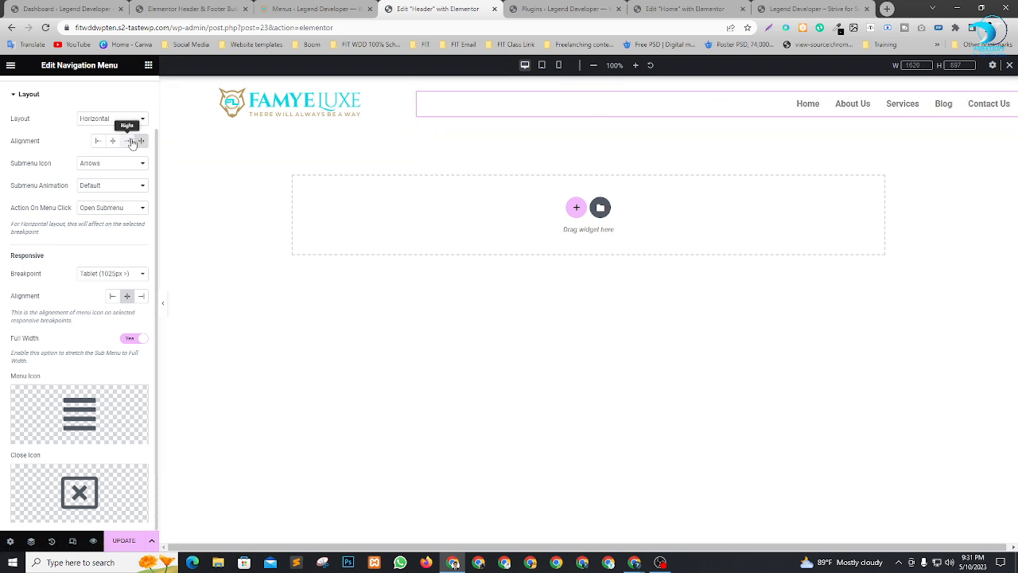
click(113, 143)
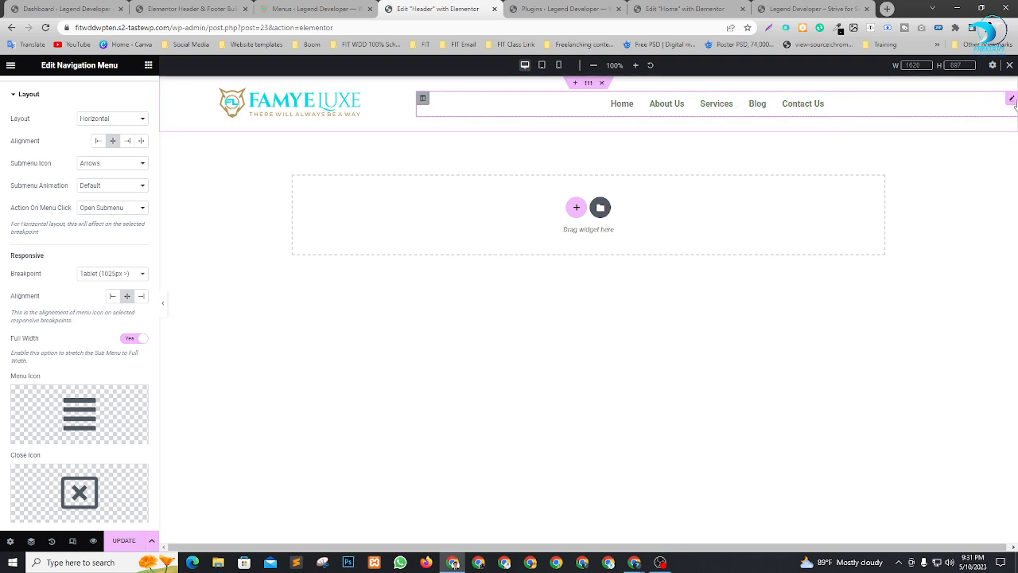
Step: Set the collapsed menu icon alignment back to Center and open the widget's Advanced settings
scroll(133, 297, up, 2)
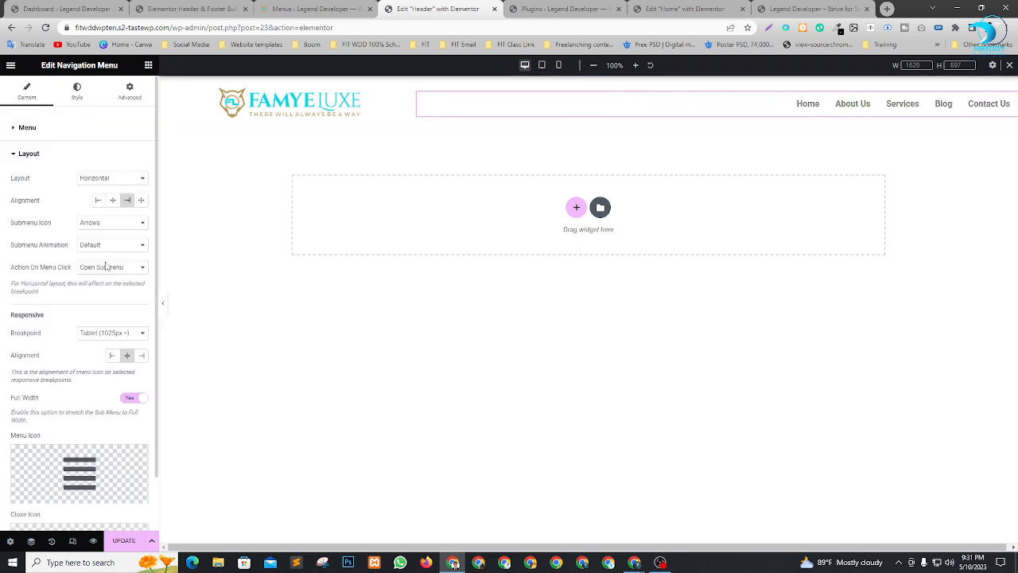
click(142, 358)
click(126, 357)
click(125, 95)
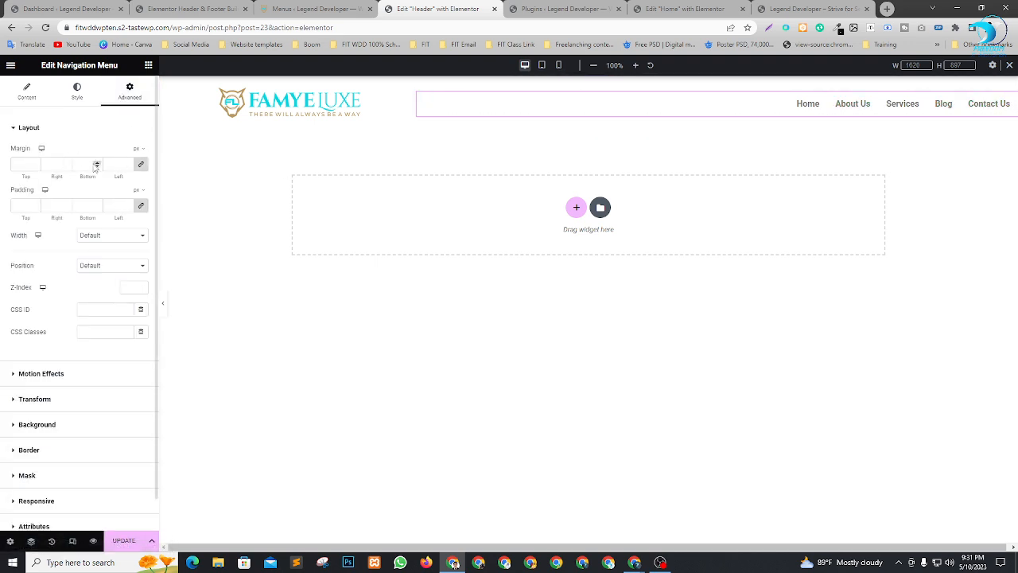
right_click(423, 101)
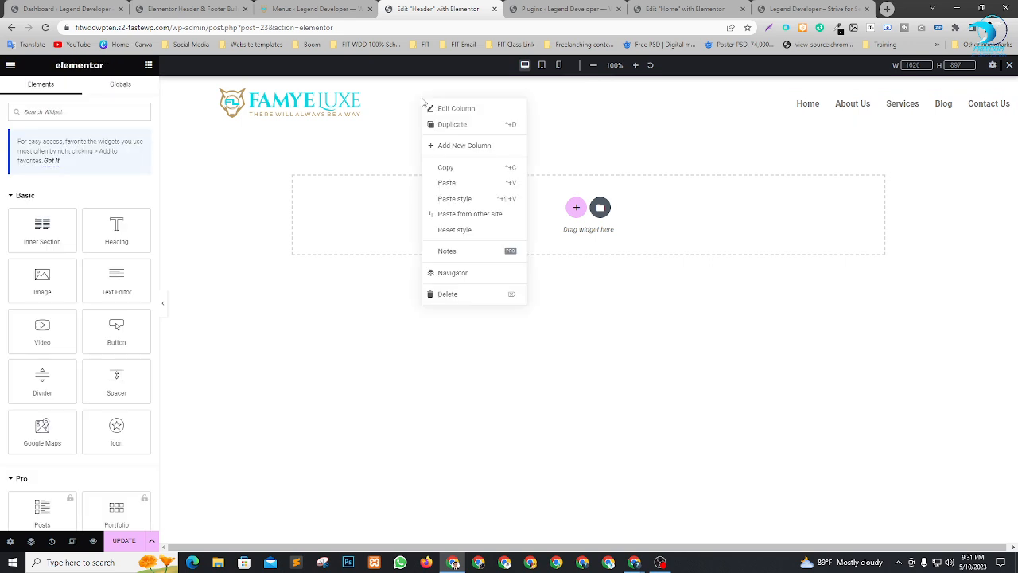
Step: Add a third header column, make the logo column 30% and the menu column 60%, and save
click(451, 146)
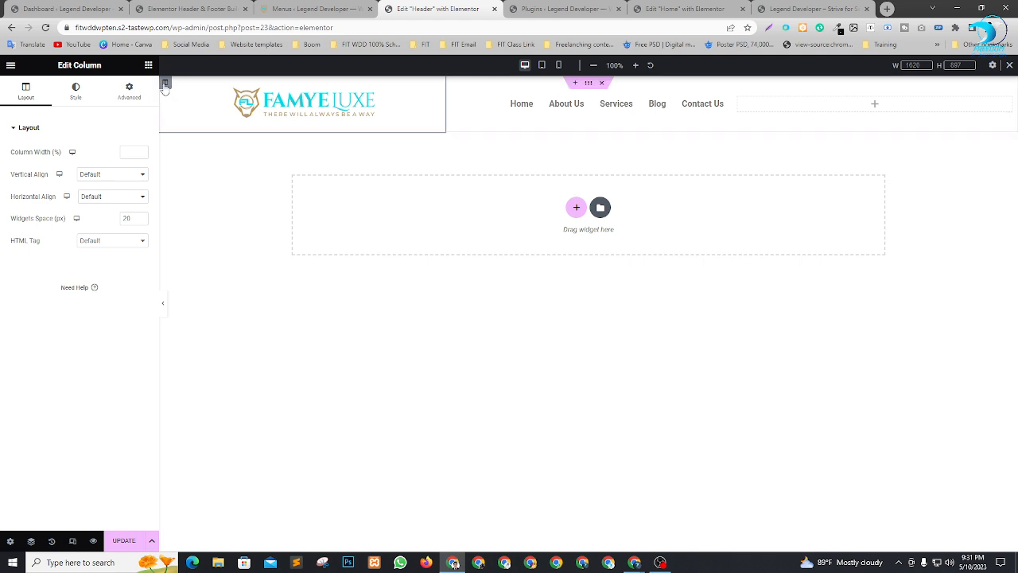
click(135, 151)
text(30)
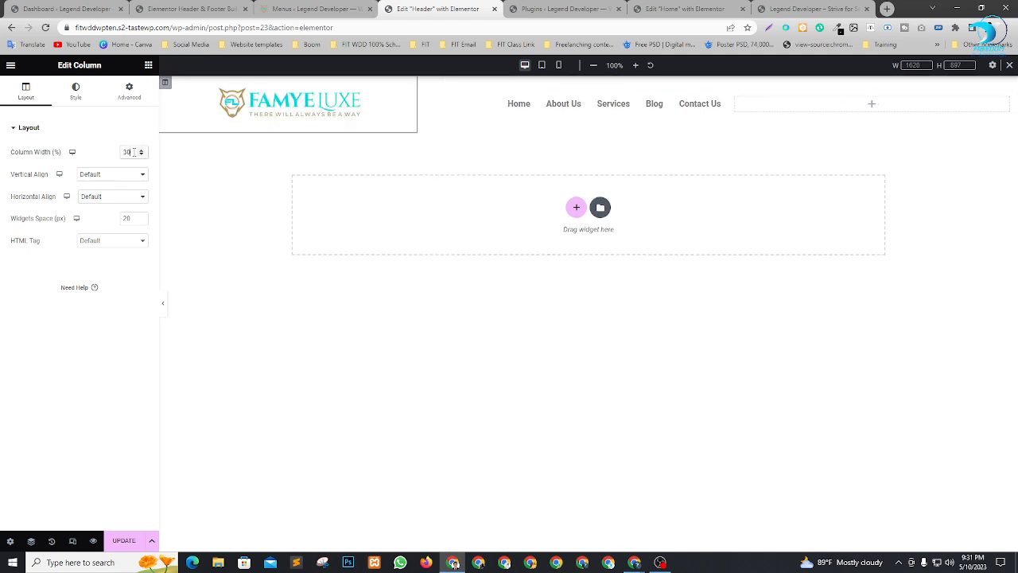
click(423, 97)
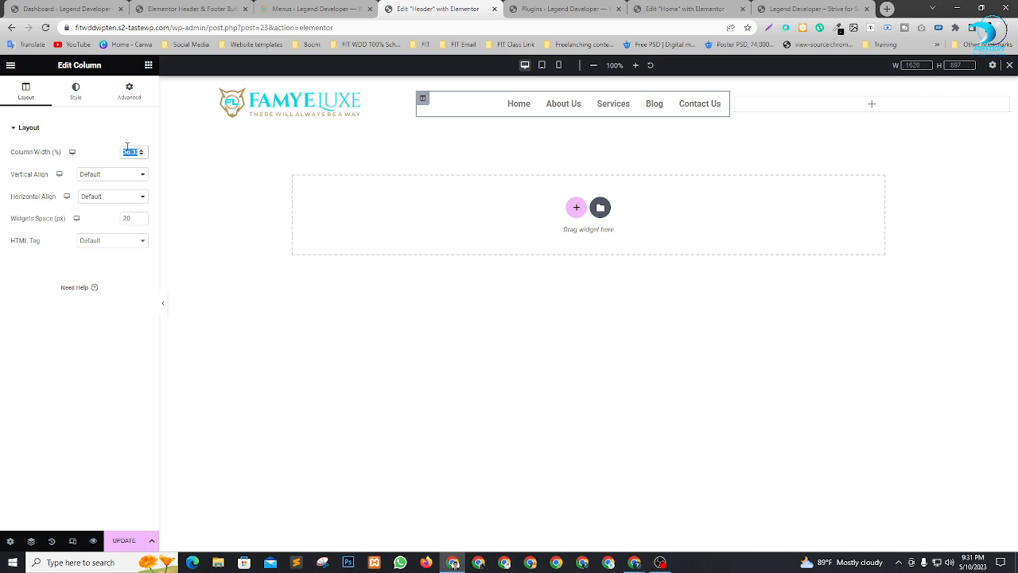
text(60)
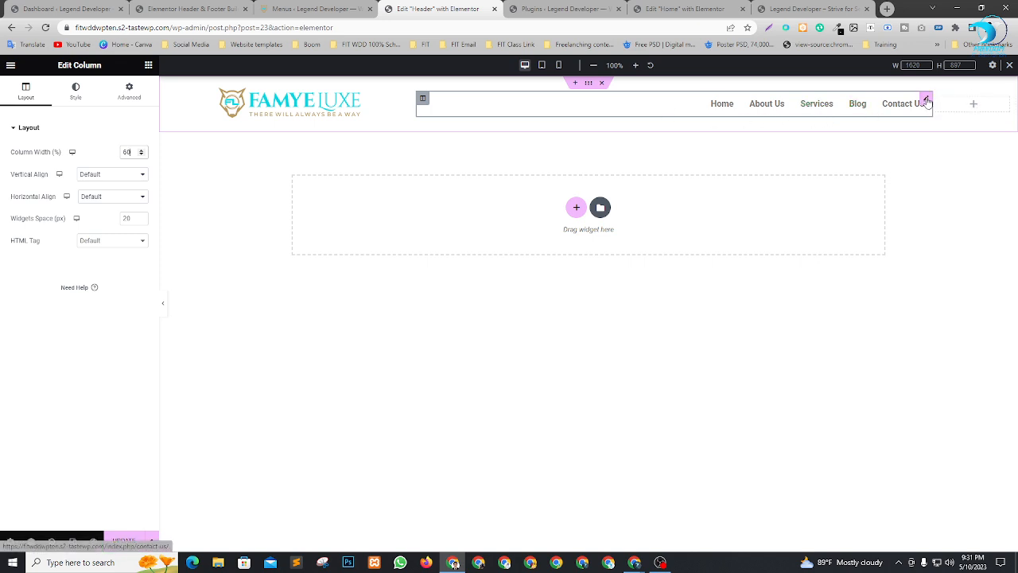
key(ctrl+s)
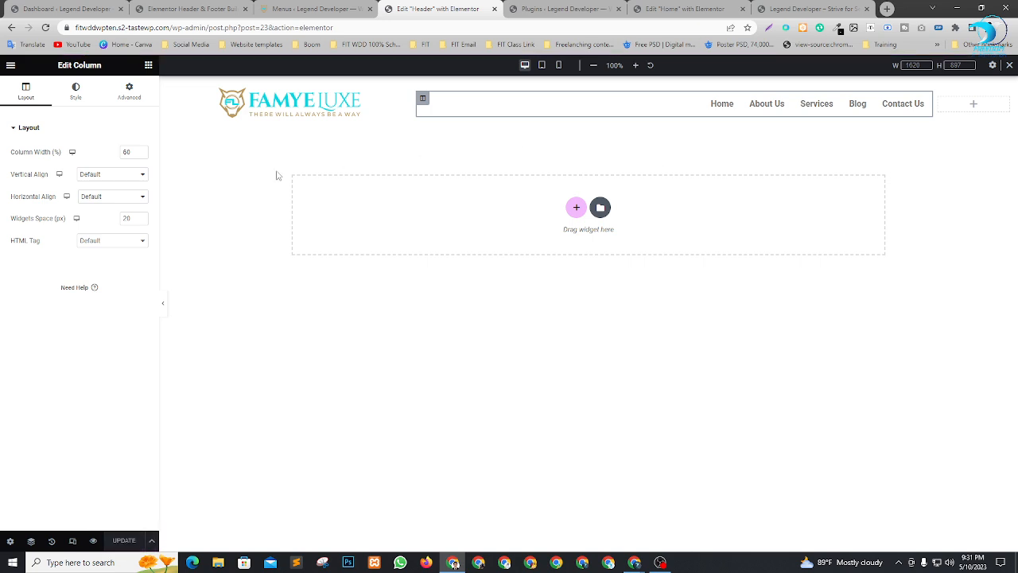
click(72, 542)
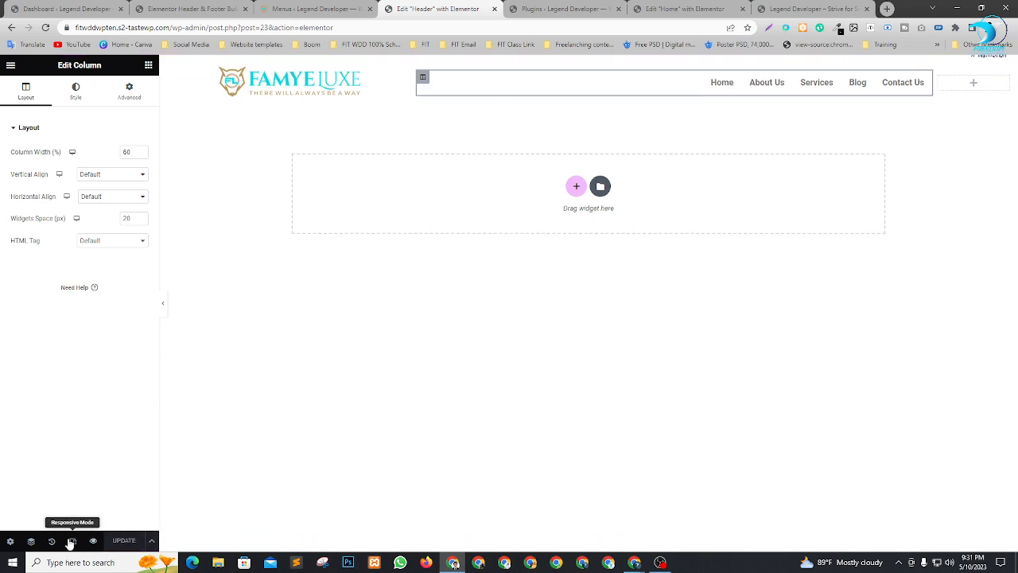
Step: In tablet preview, align the navigation menu's collapsed icon to the right
click(72, 543)
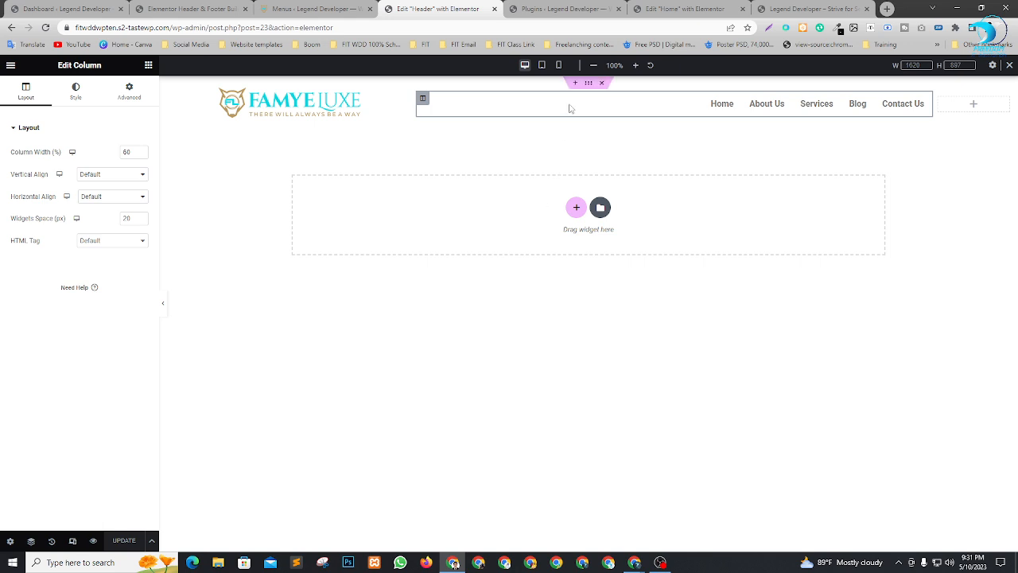
click(542, 65)
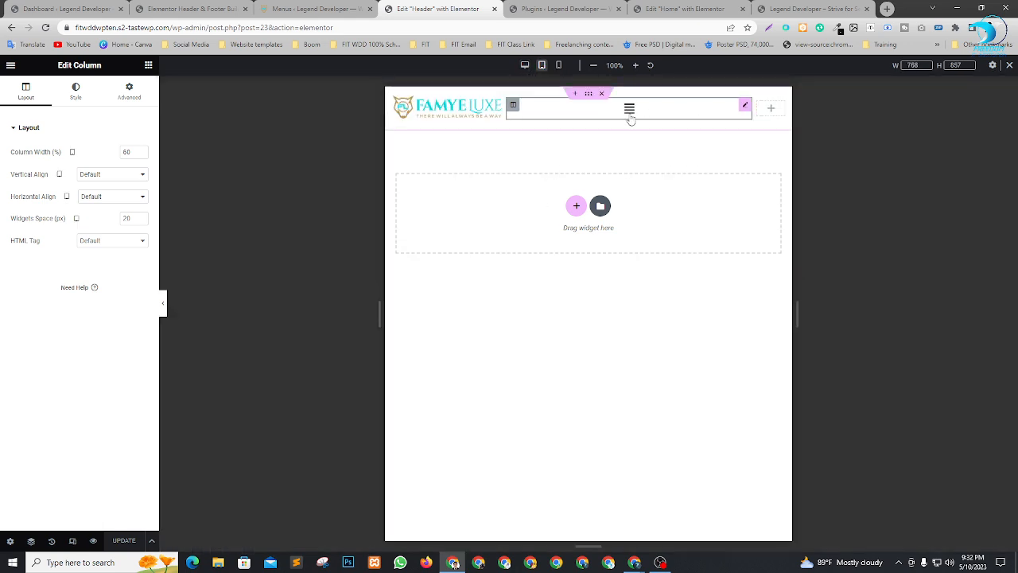
click(745, 107)
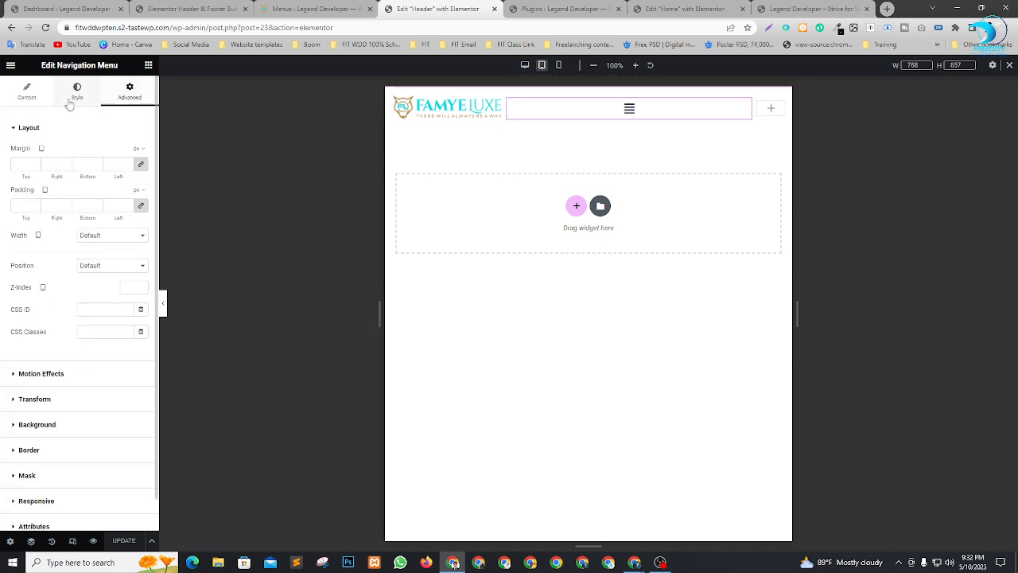
click(31, 93)
click(27, 258)
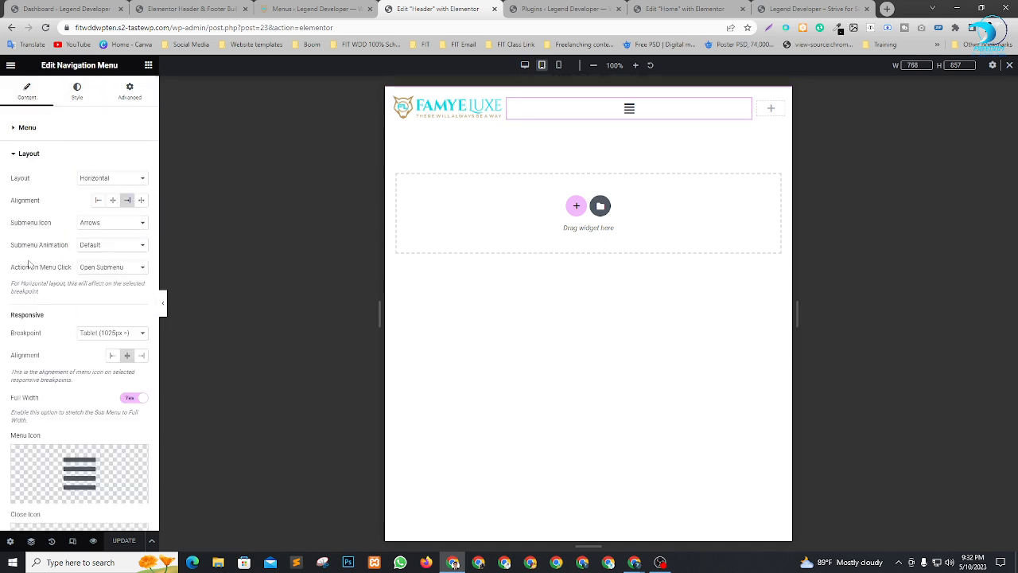
scroll(100, 359, down, 1)
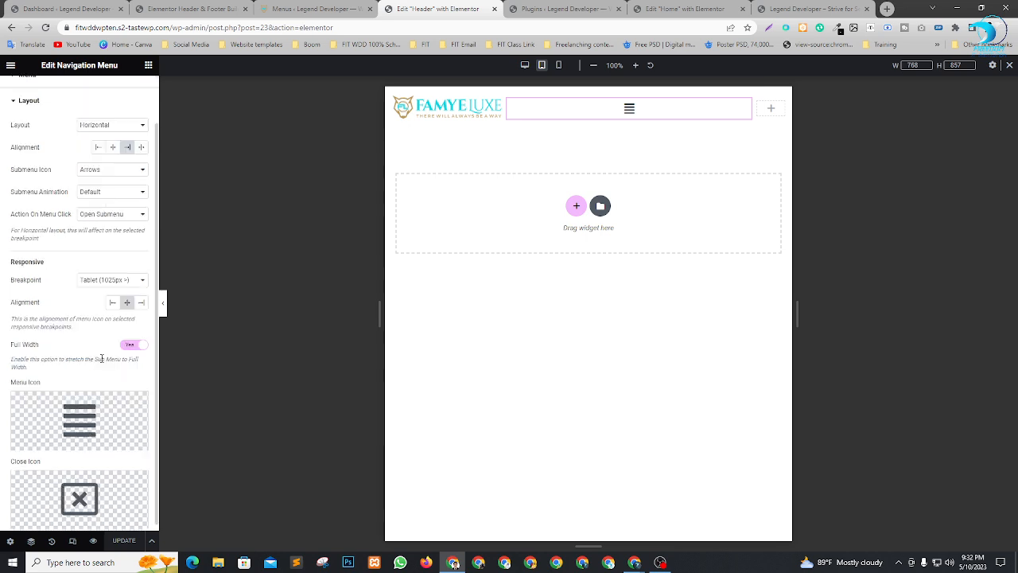
click(140, 302)
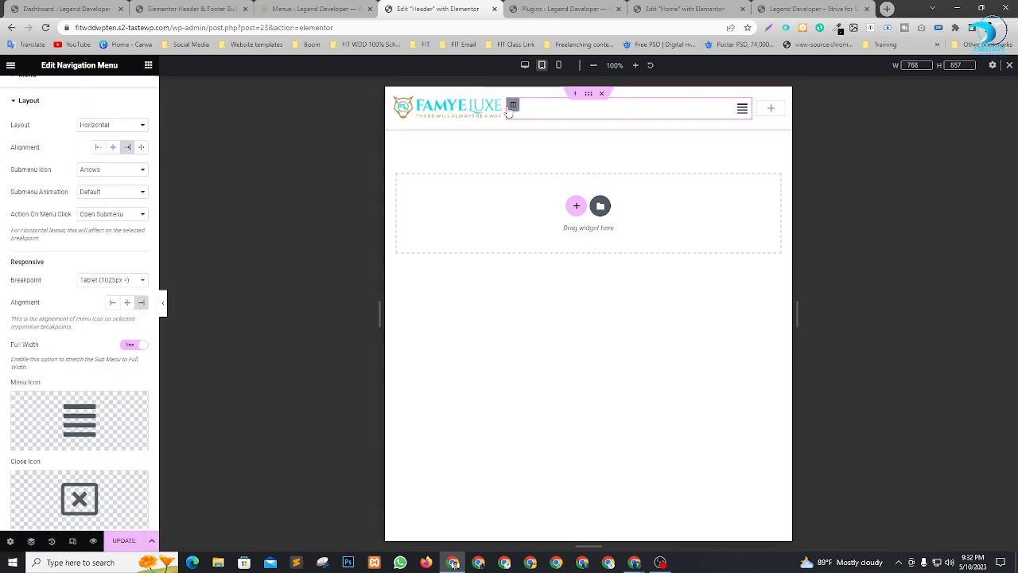
Step: Set the tablet logo column width to 70 and the menu column to 20, then preview mobile
click(391, 93)
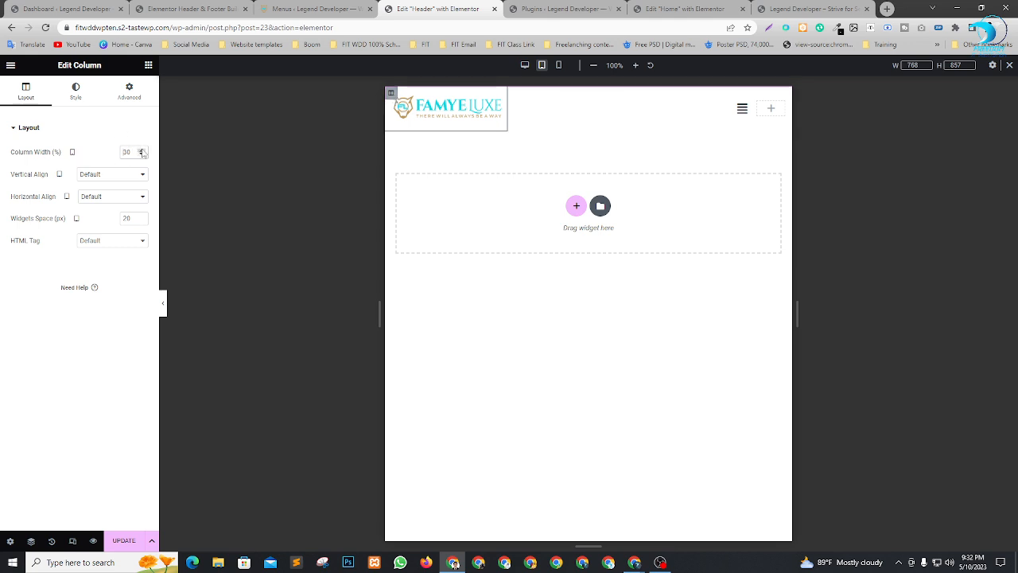
text(70)
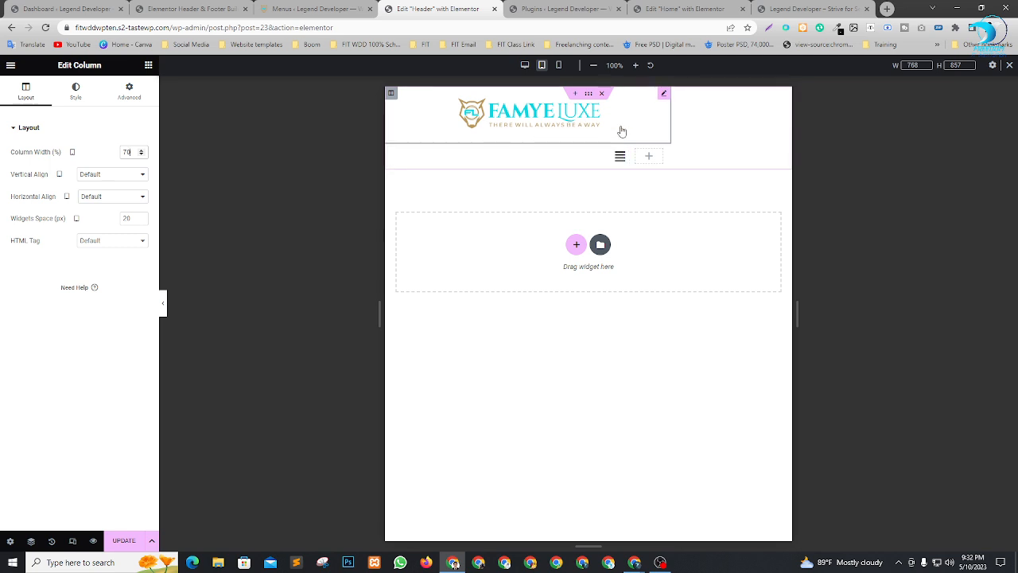
click(427, 160)
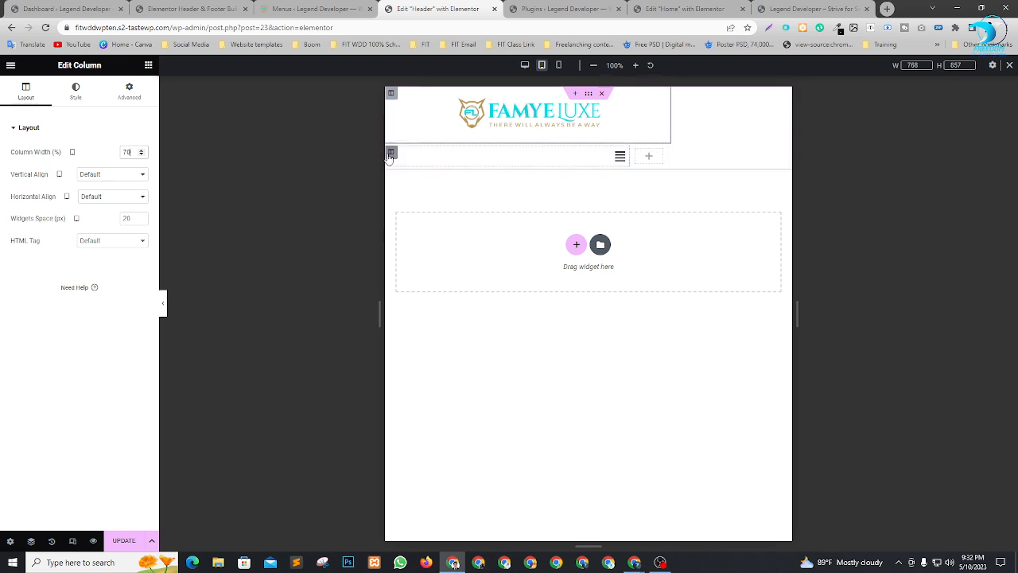
double_click(133, 151)
text(20)
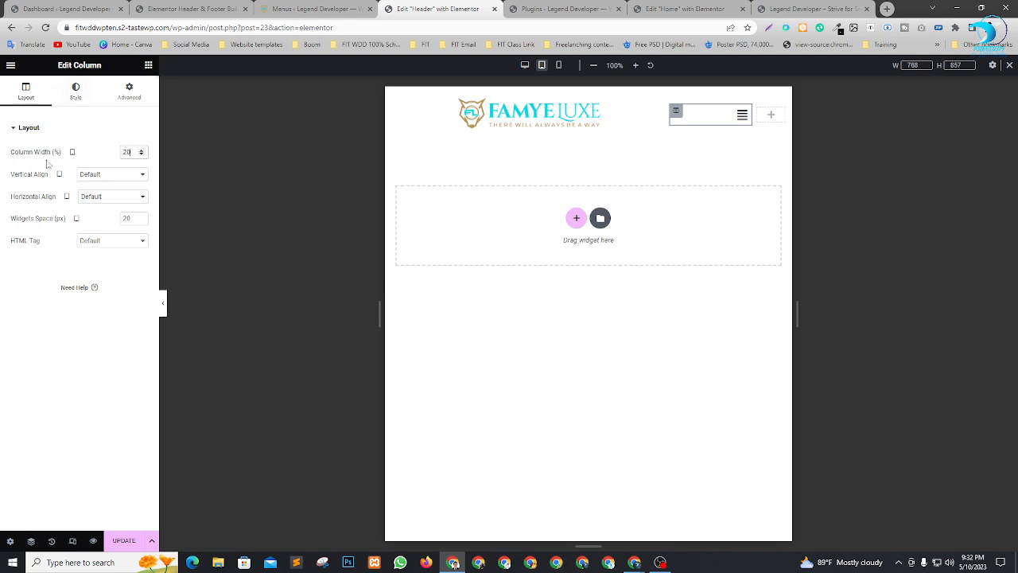
click(558, 65)
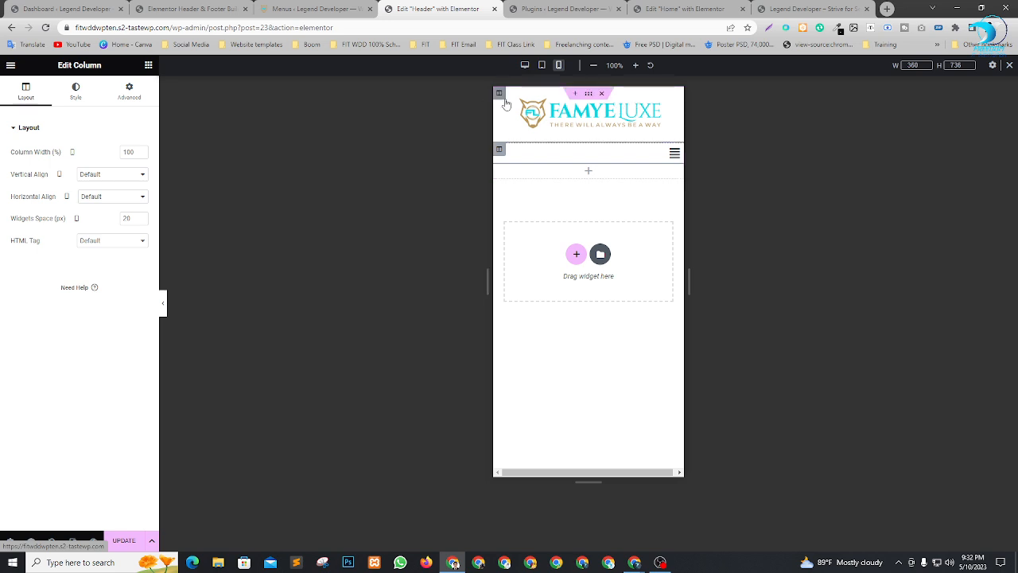
Step: In mobile view, set the logo column width to 80 and the menu column to 20
click(128, 151)
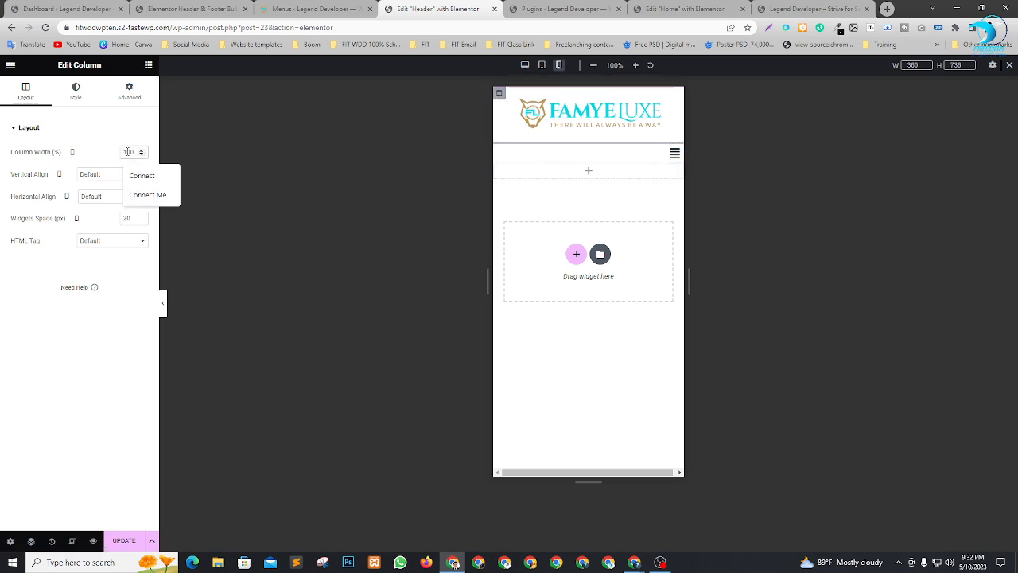
text(8)
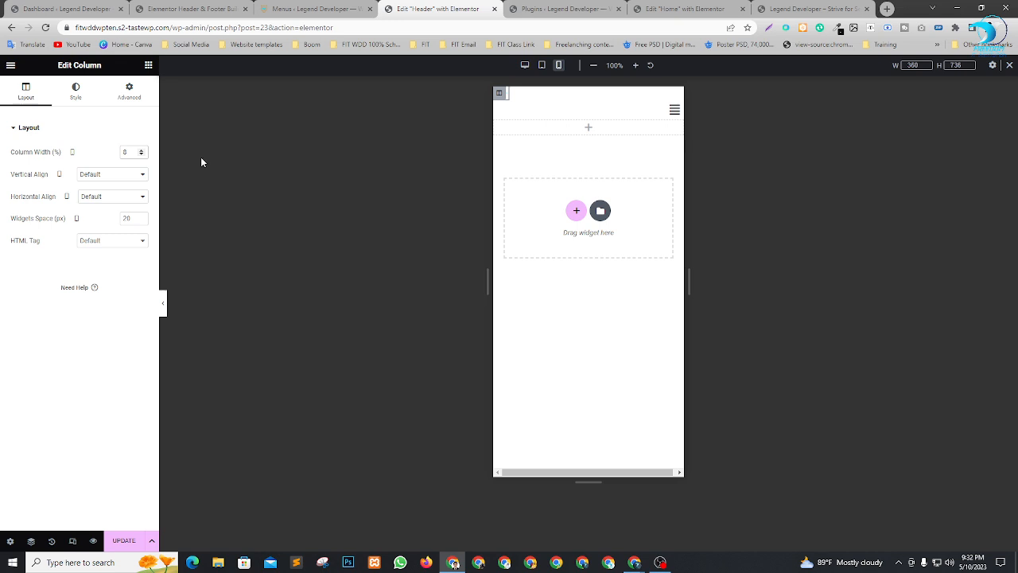
text(0)
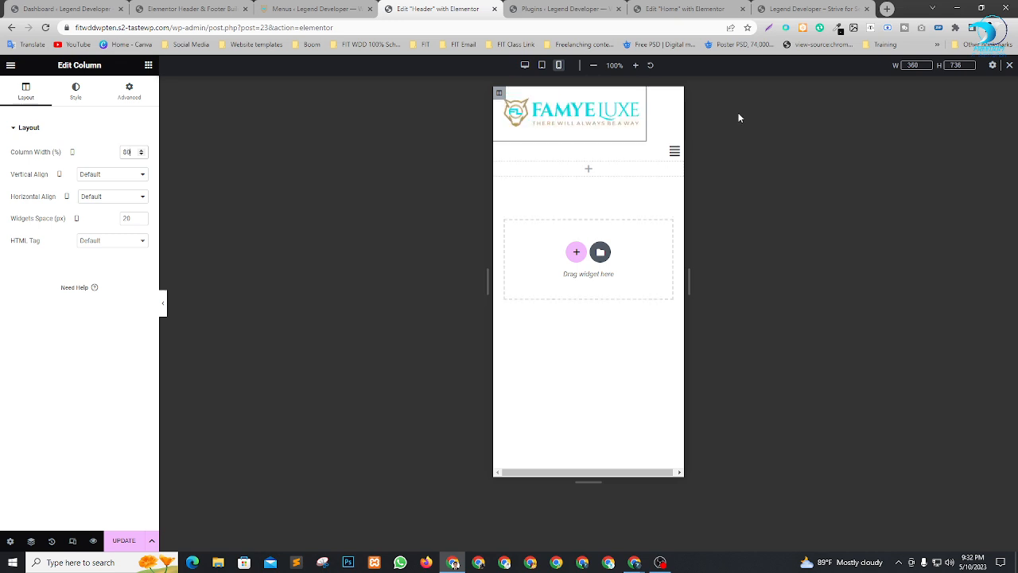
click(675, 150)
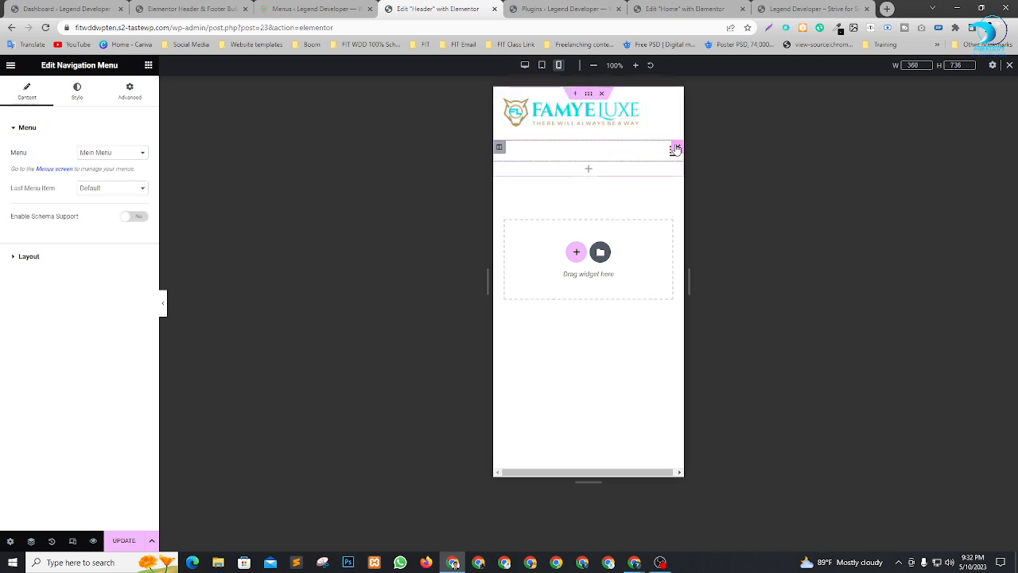
click(499, 147)
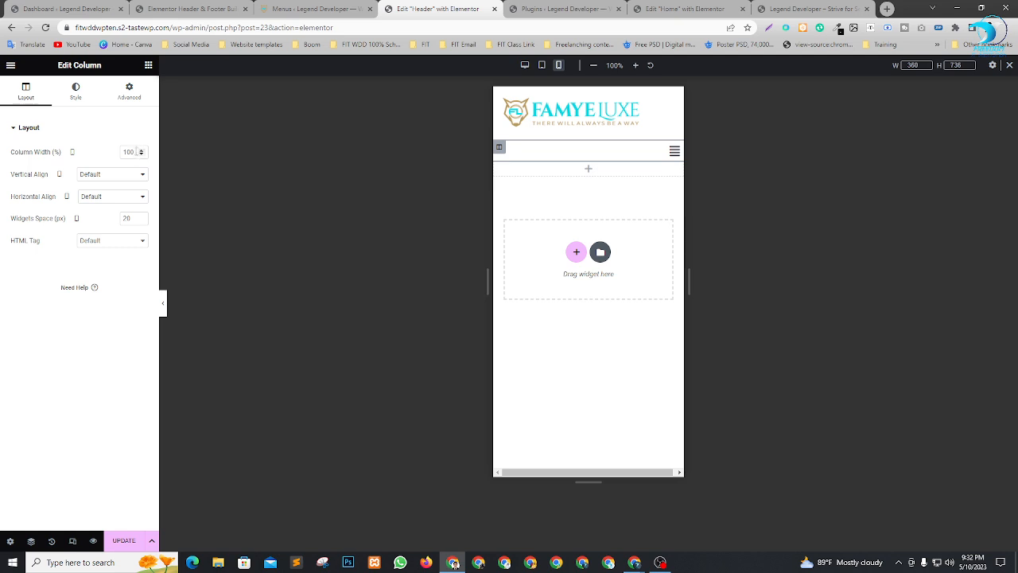
click(129, 152)
text(20)
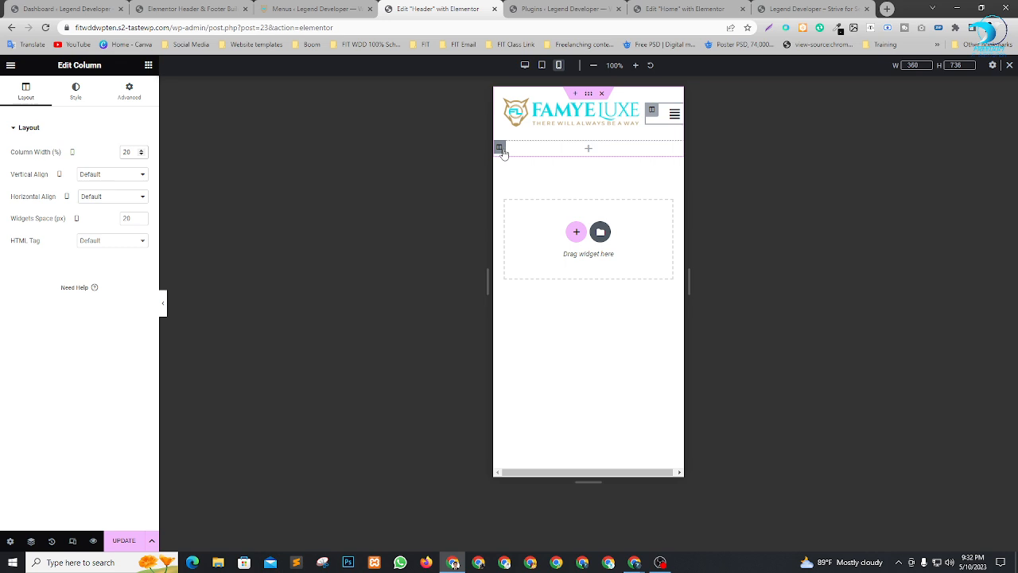
click(678, 150)
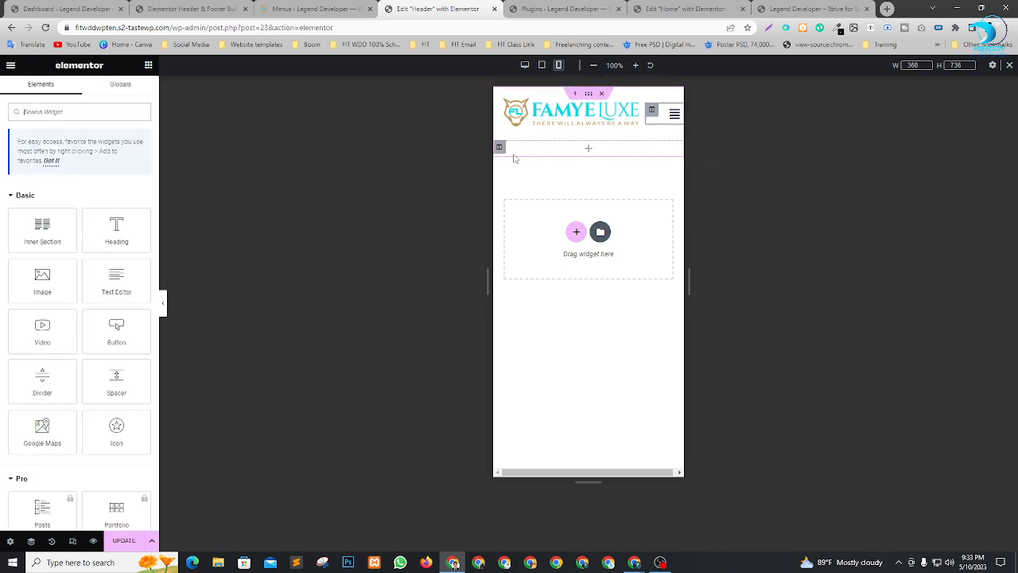
Step: Revise the mobile widths to 70 for the logo and 10 for the menu column, then return to desktop preview
click(657, 112)
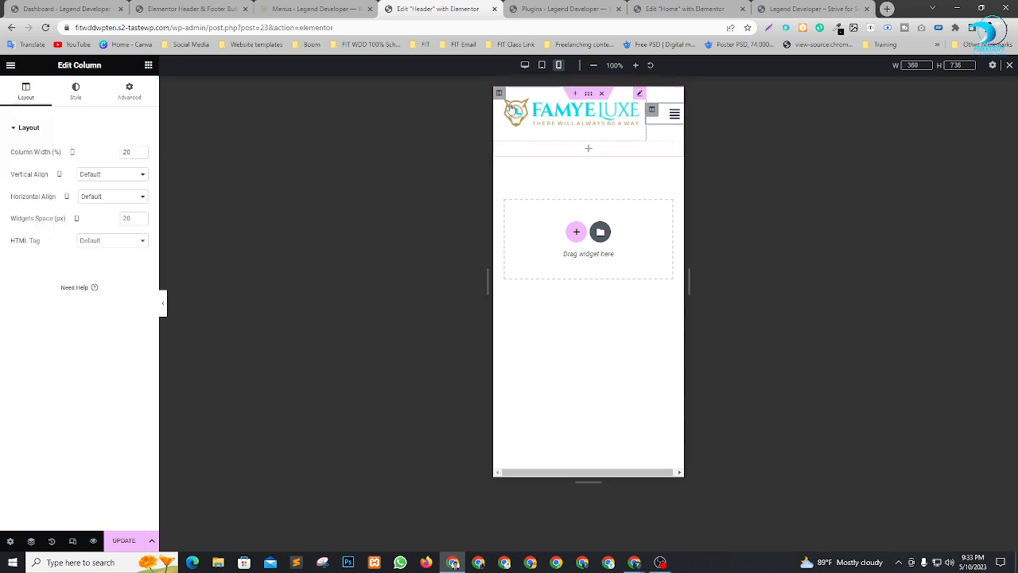
click(499, 94)
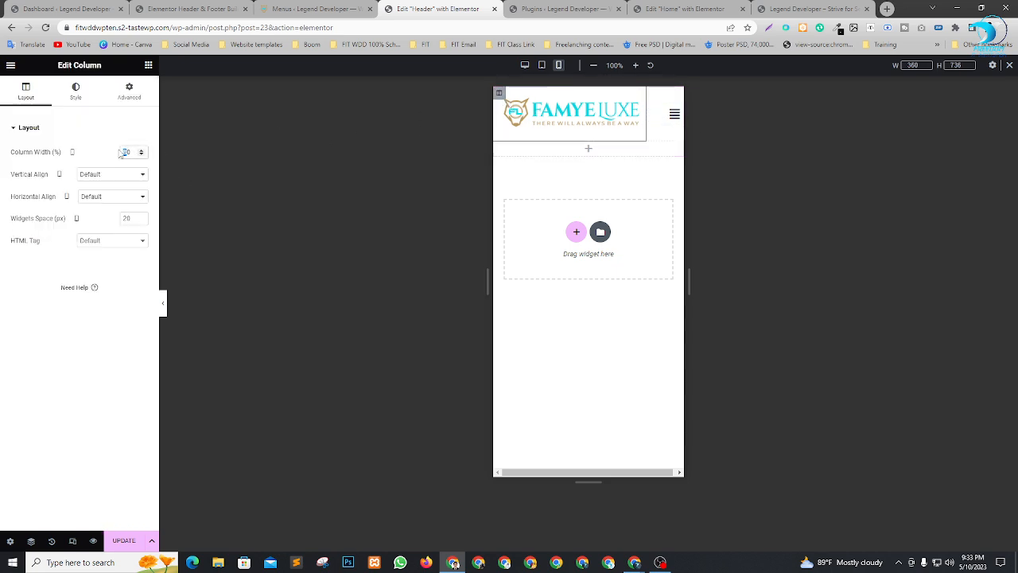
text(70)
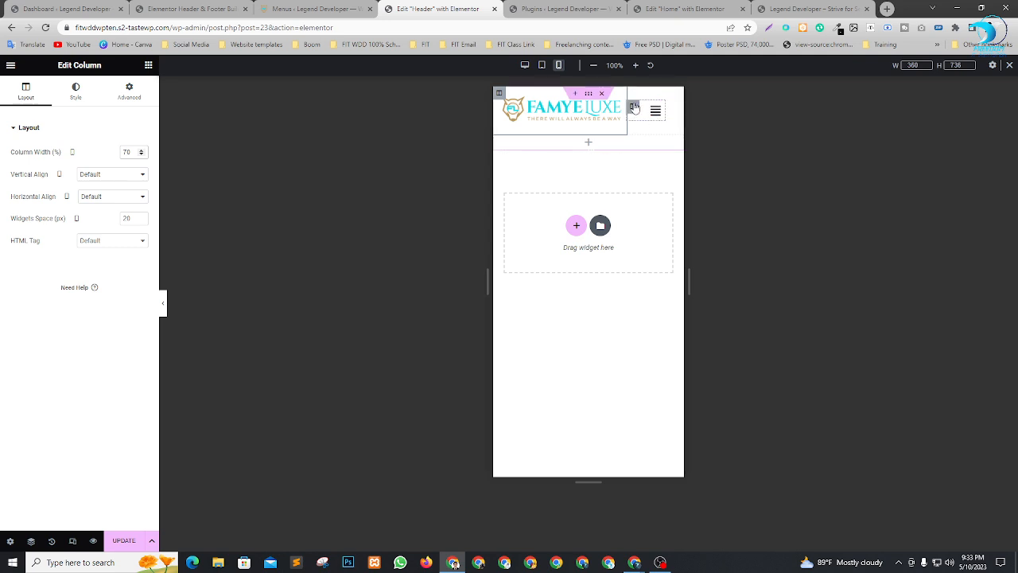
click(633, 106)
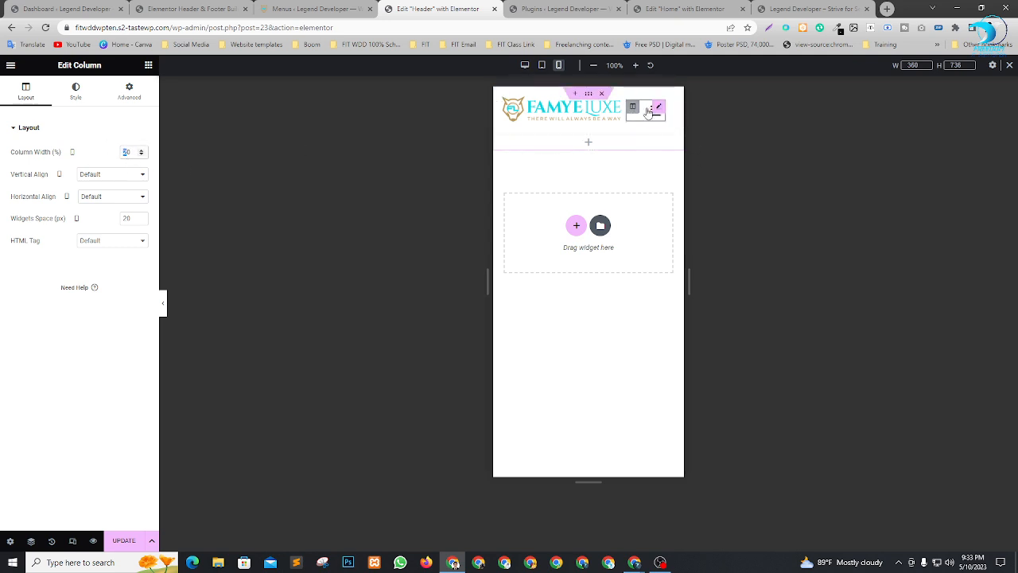
text(100)
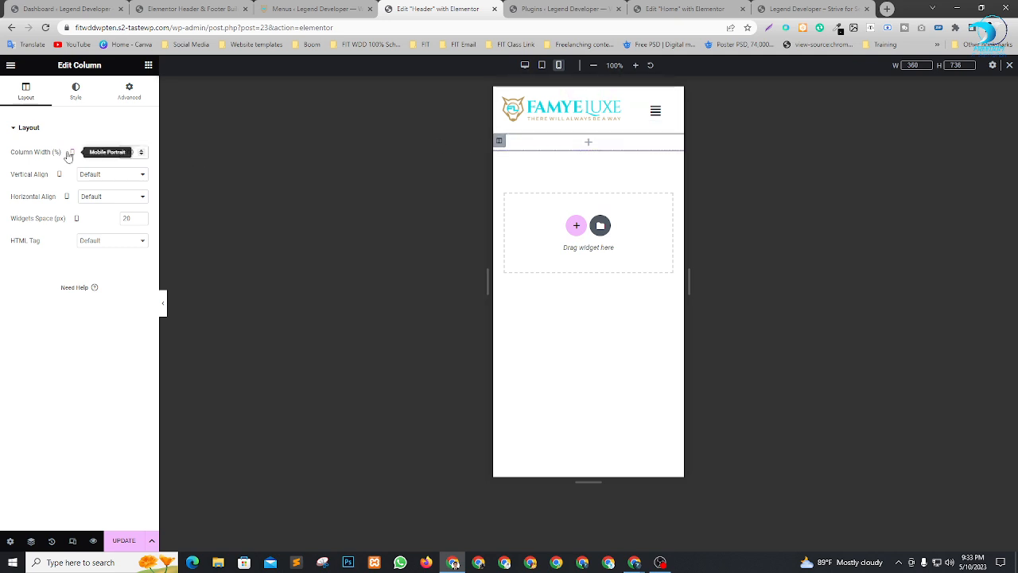
key(BackSpace)
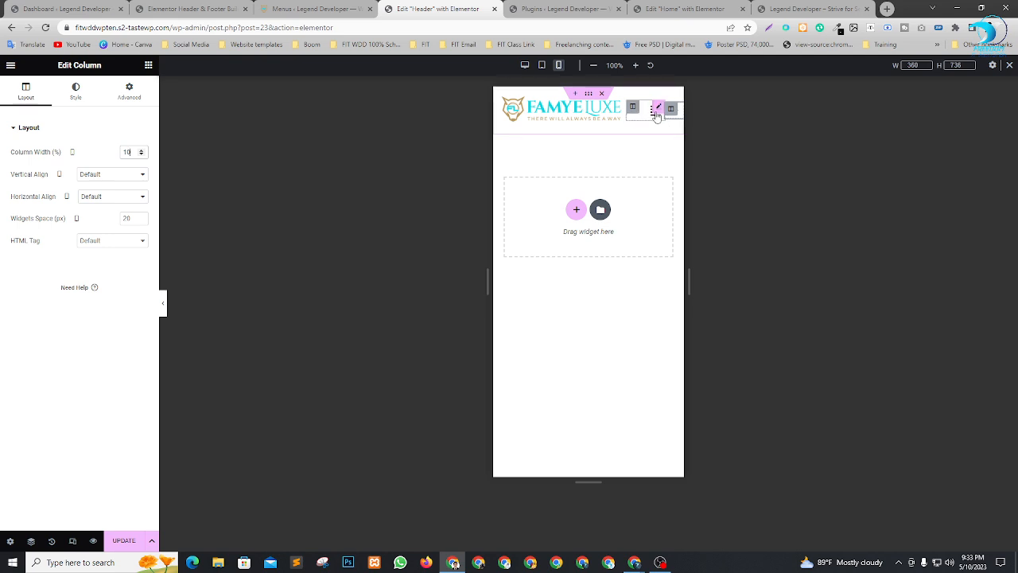
click(660, 109)
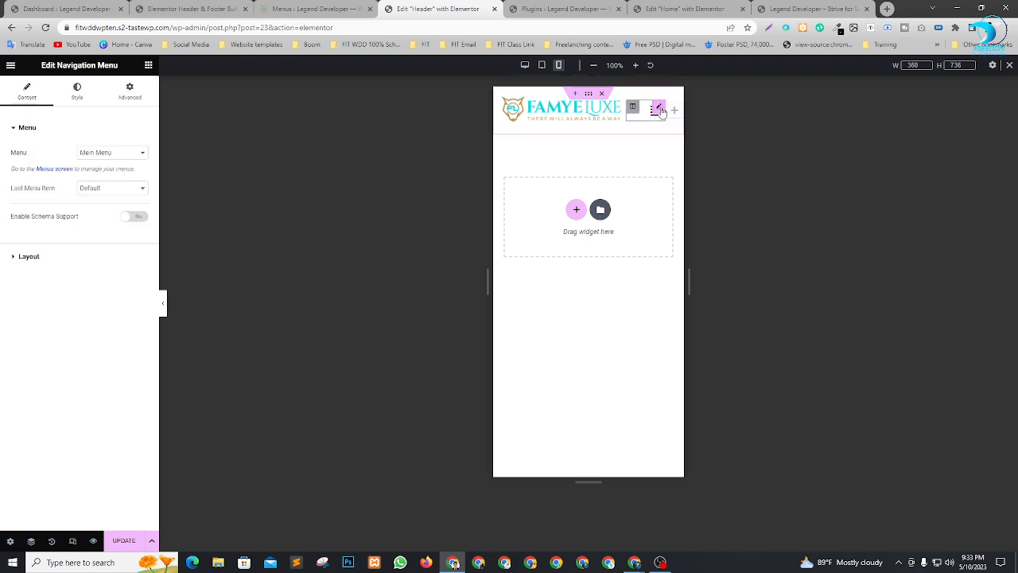
click(524, 64)
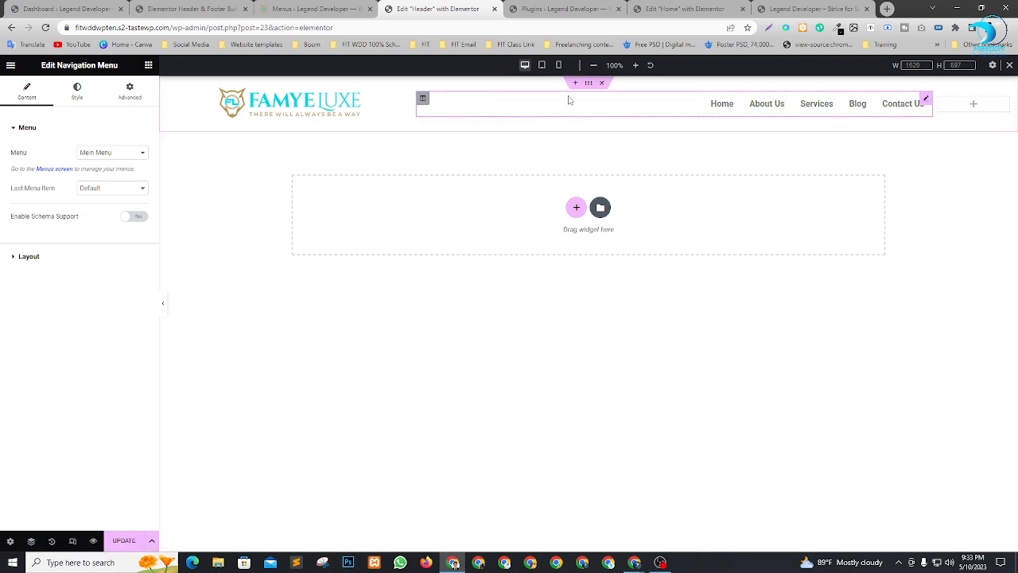
Step: Give the header section a solid black classic background
click(589, 82)
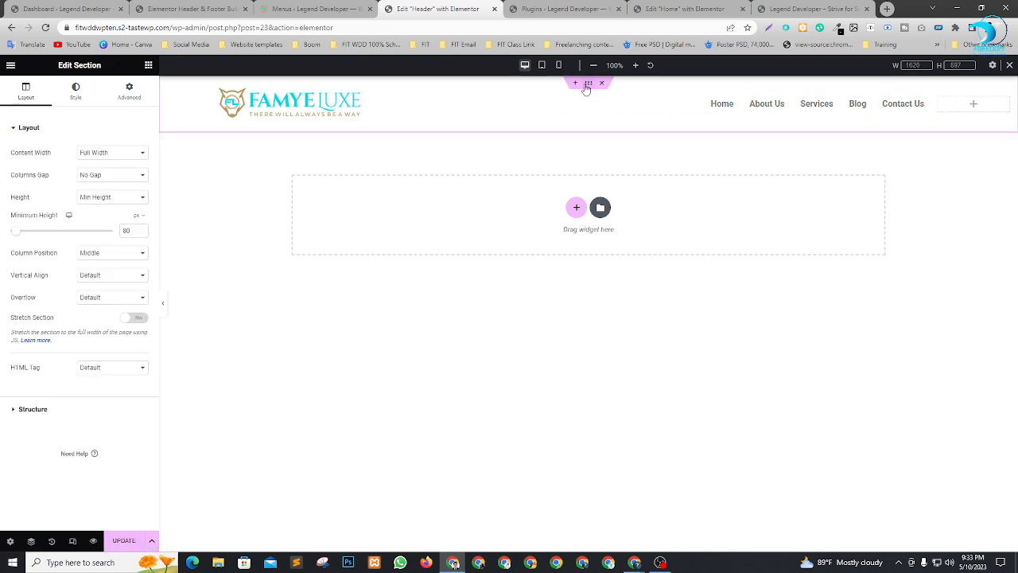
click(74, 93)
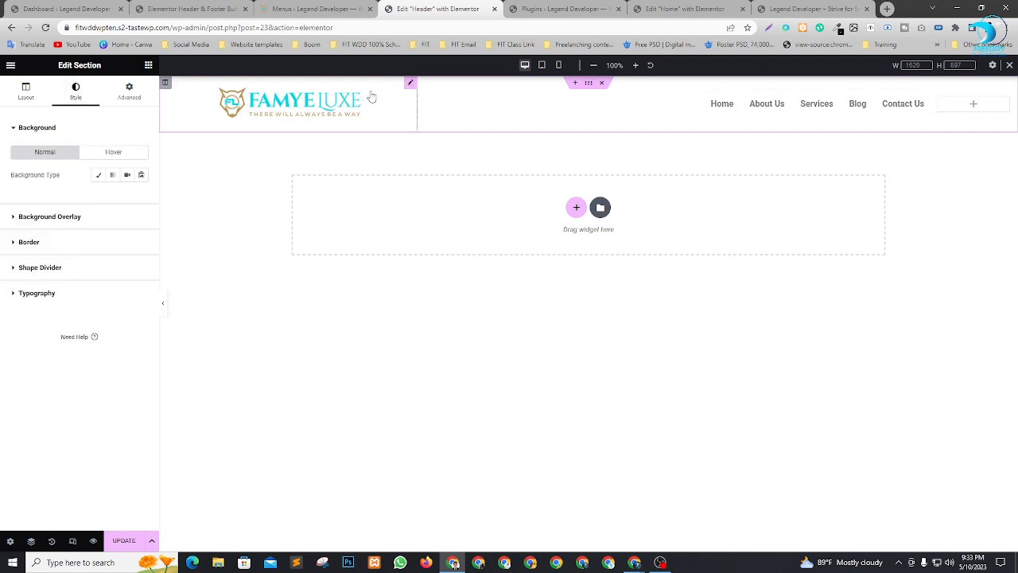
click(99, 174)
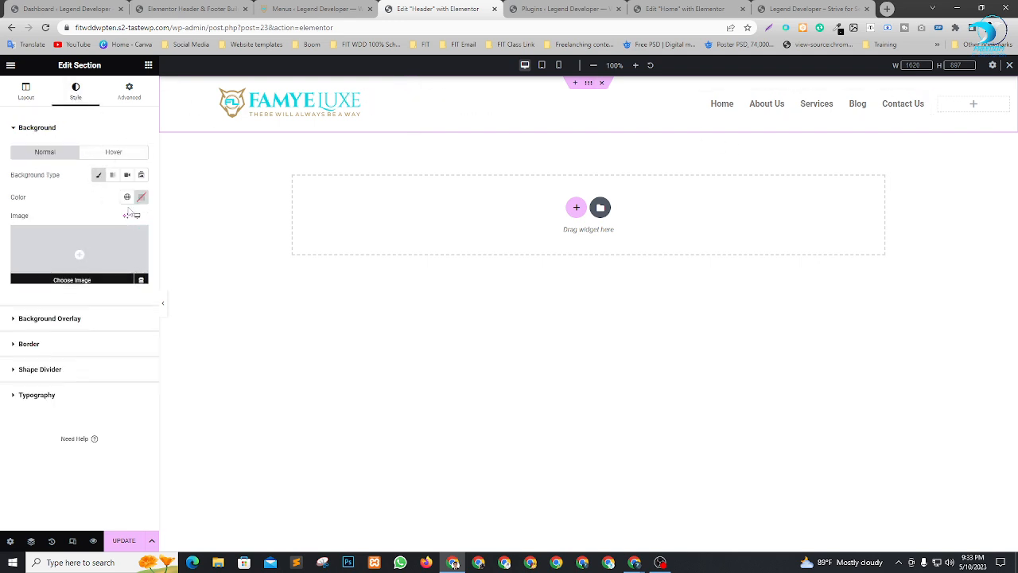
click(126, 197)
click(142, 196)
drag(98, 267, 70, 360)
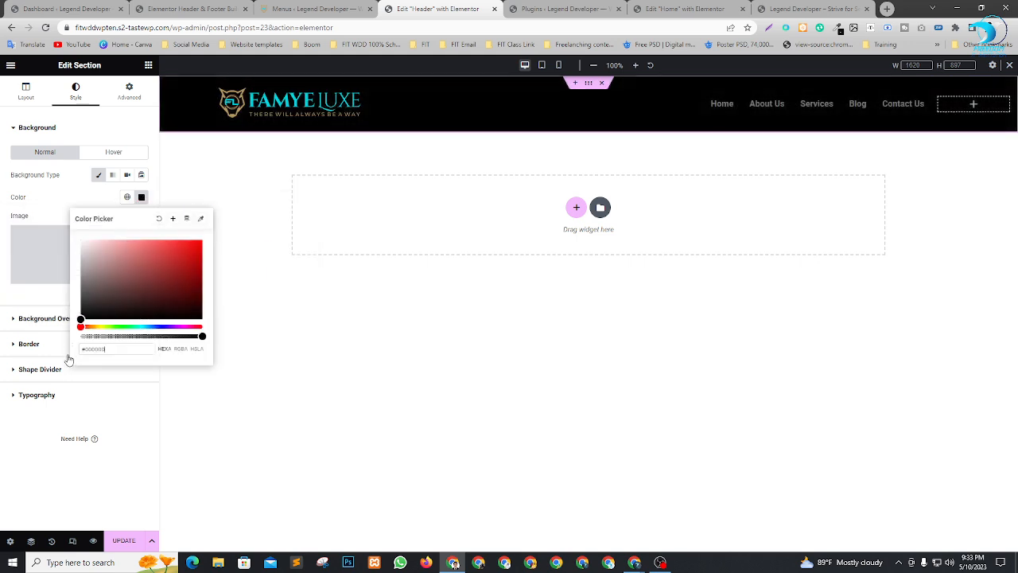
Step: Make the navigation menu's text color white
click(926, 98)
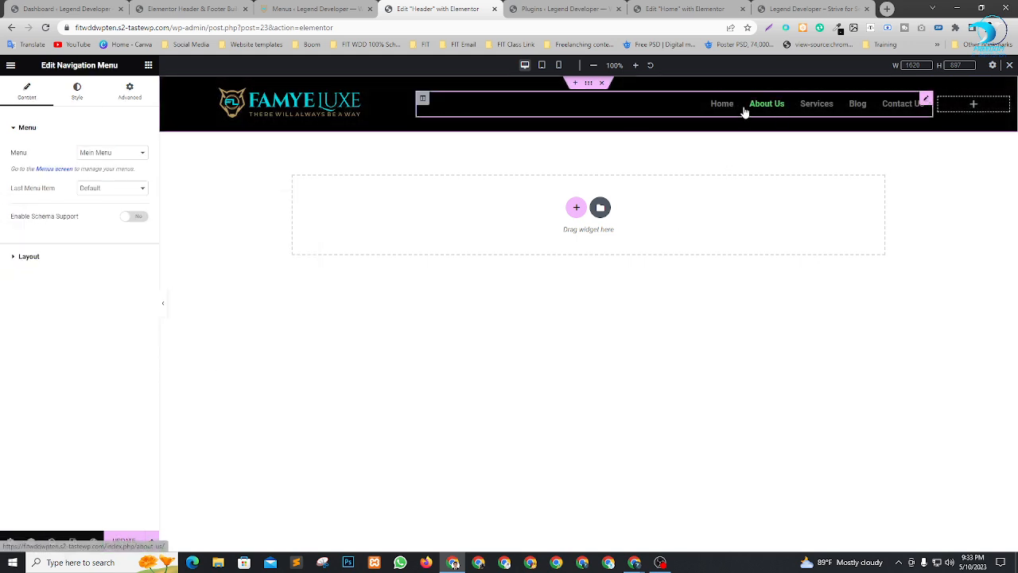
click(77, 93)
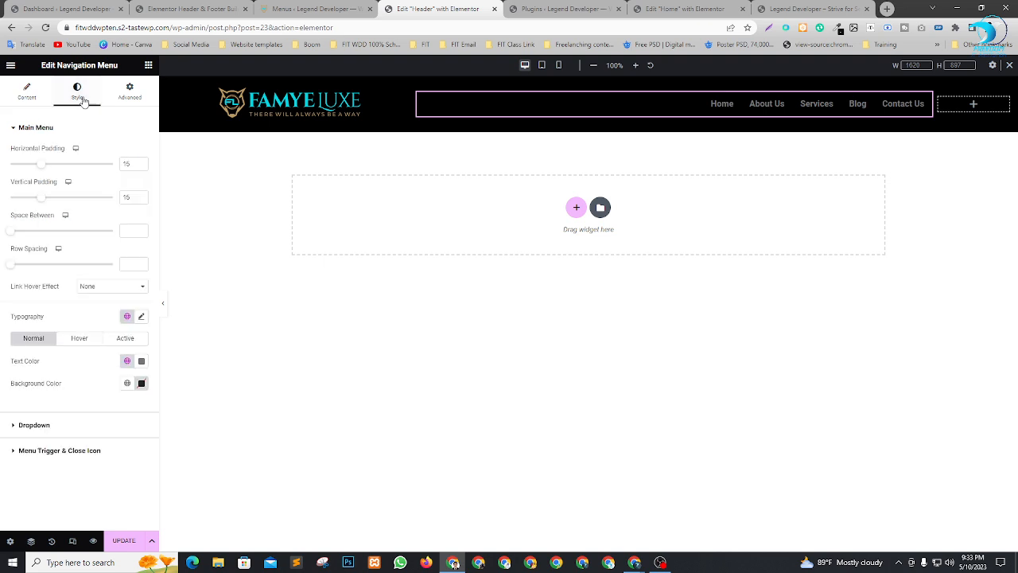
click(142, 319)
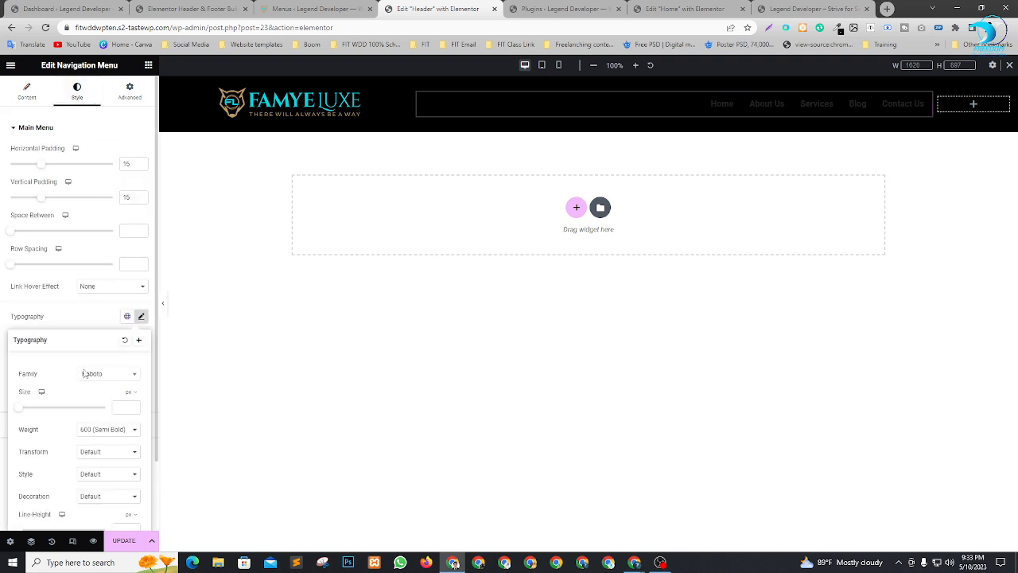
click(107, 316)
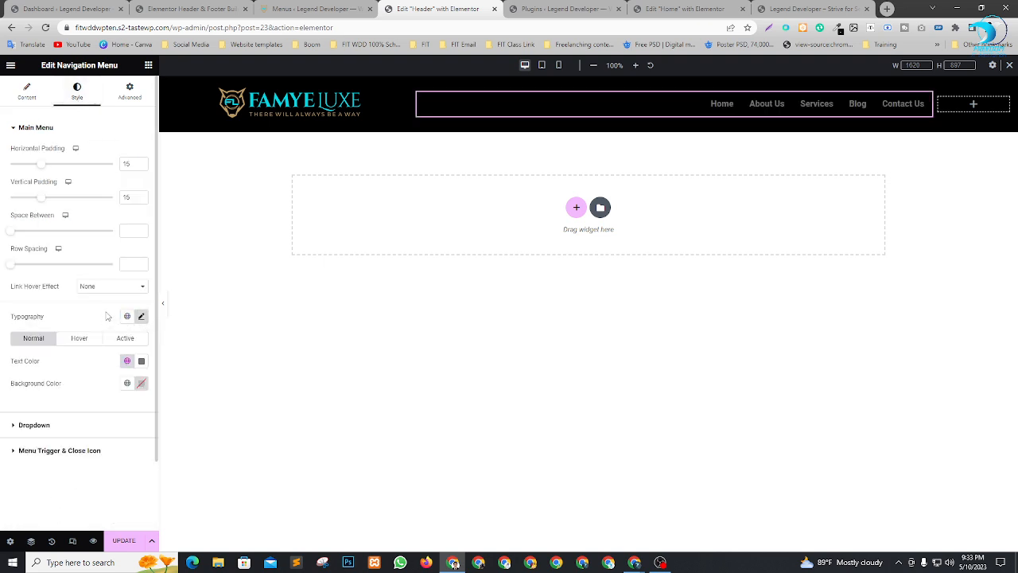
click(141, 362)
click(81, 404)
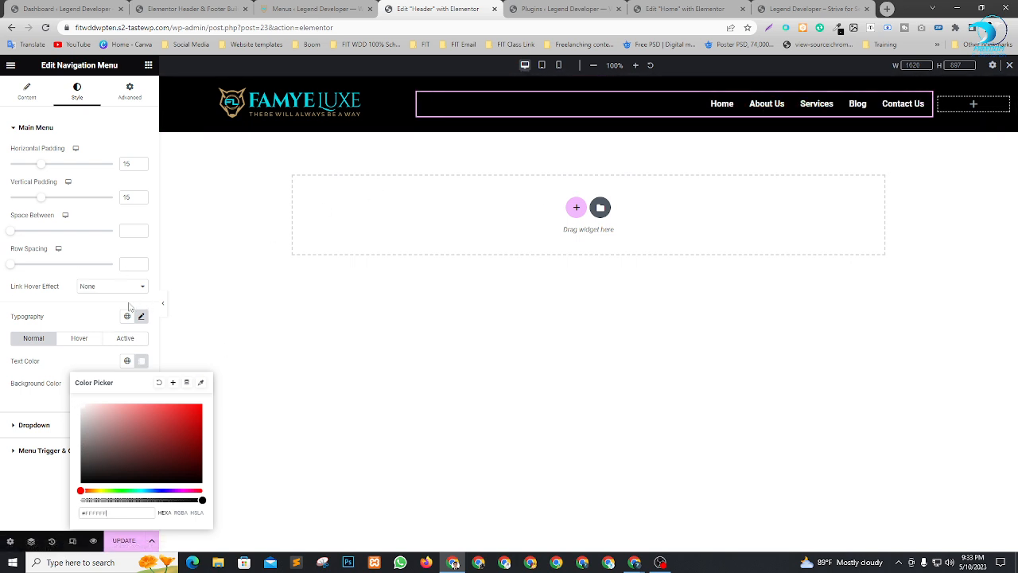
click(79, 316)
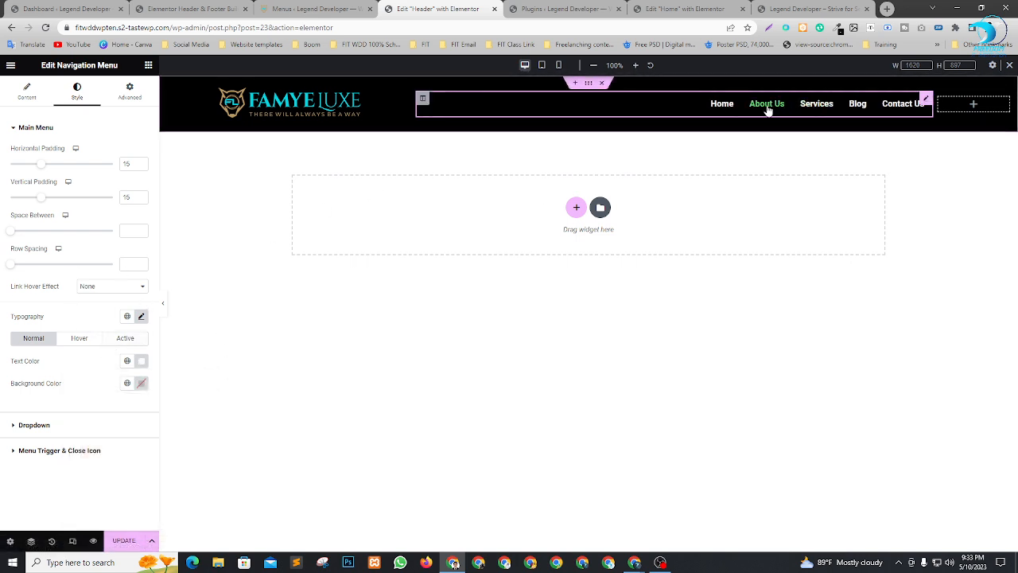
Step: Set the menu's hover text color to the logo's cyan using the eyedropper
click(77, 342)
click(141, 361)
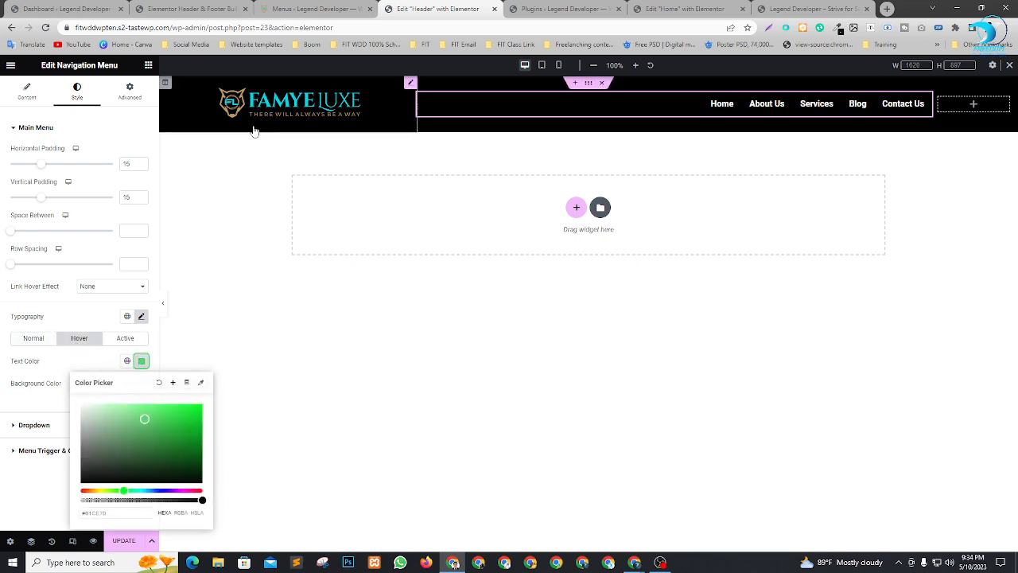
click(202, 384)
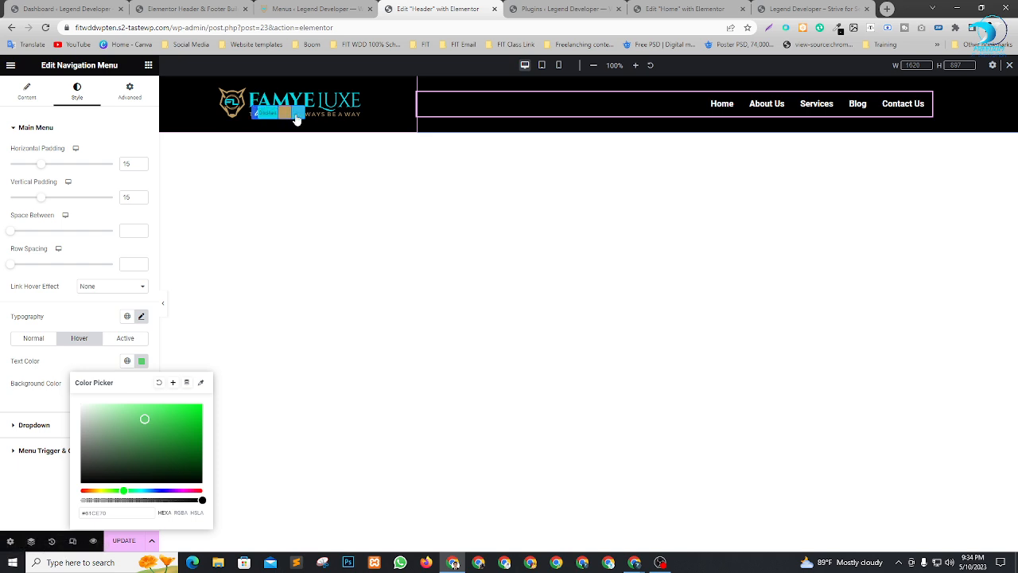
click(267, 113)
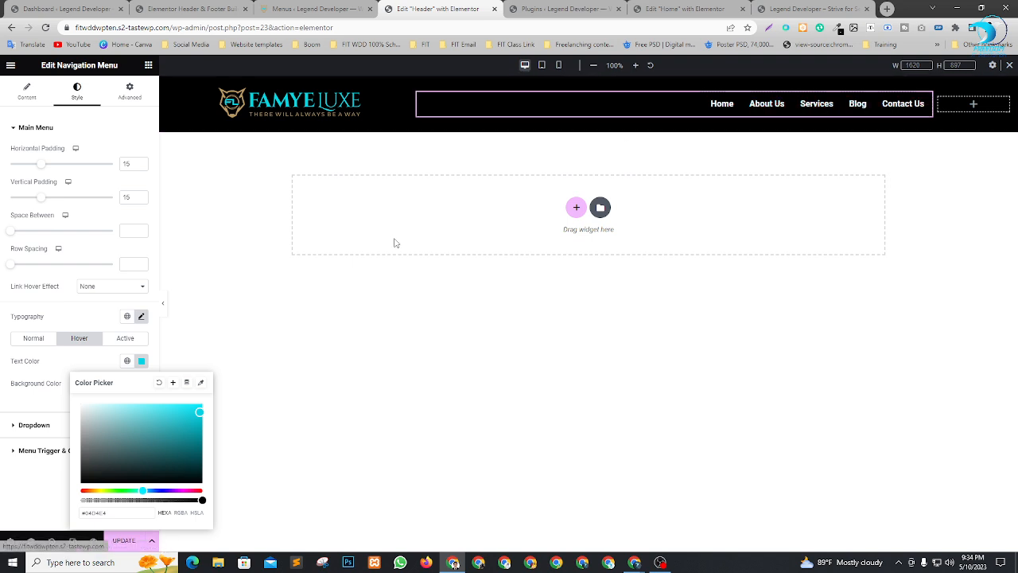
Step: Eyedrop gold from the logo for the active item's text and background, then save with Update
click(126, 338)
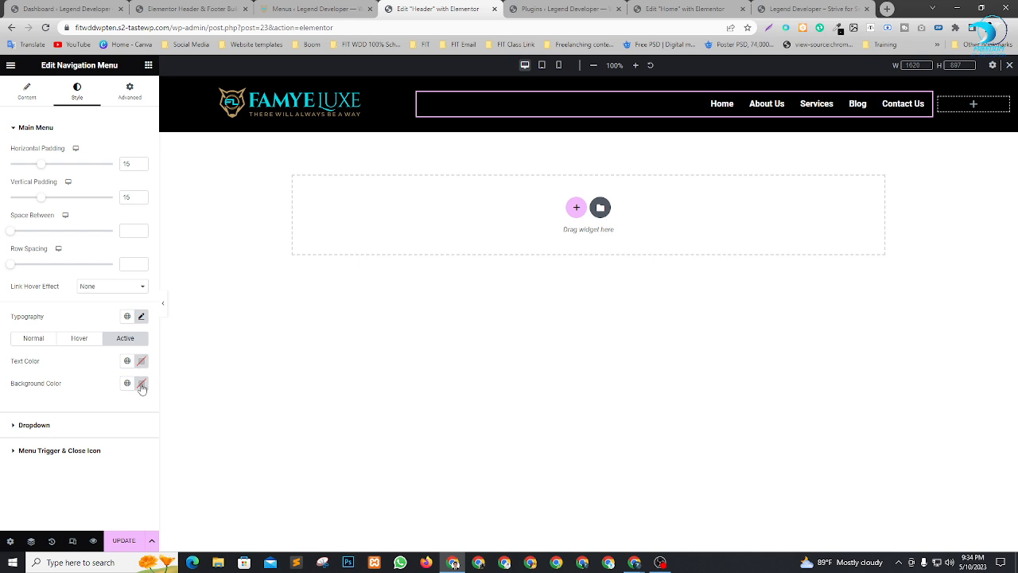
click(141, 382)
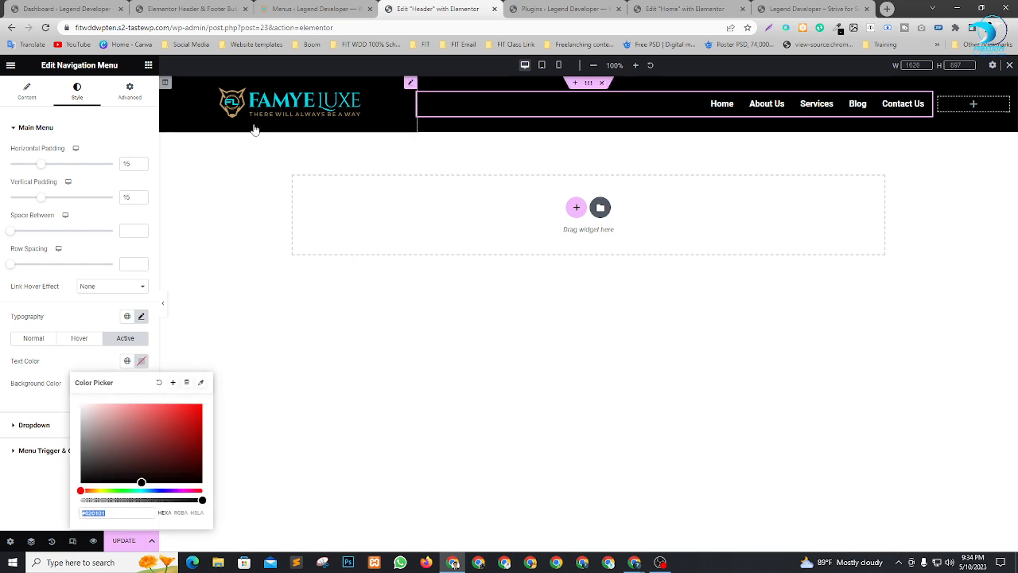
click(200, 382)
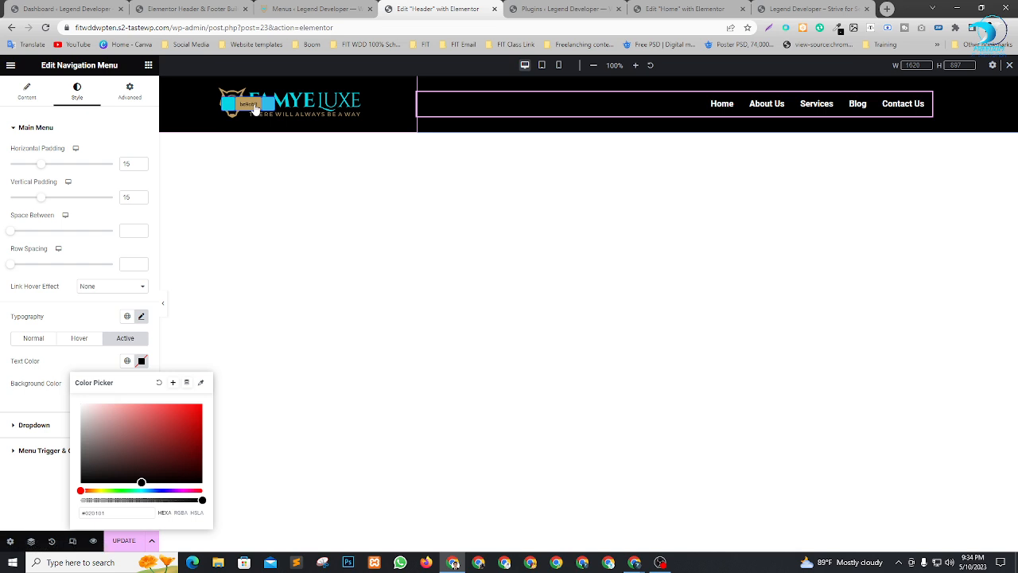
click(254, 108)
click(97, 369)
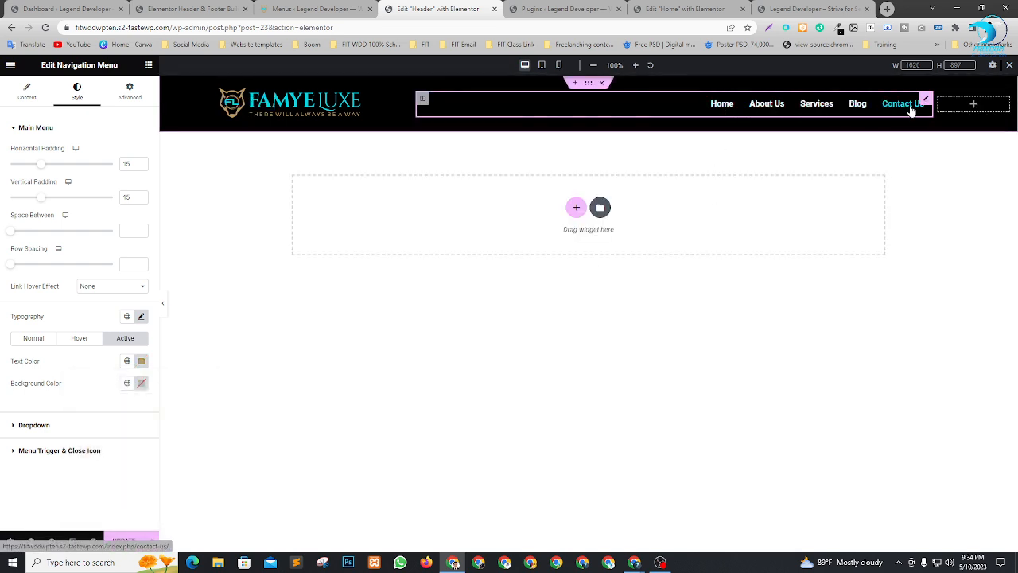
click(140, 384)
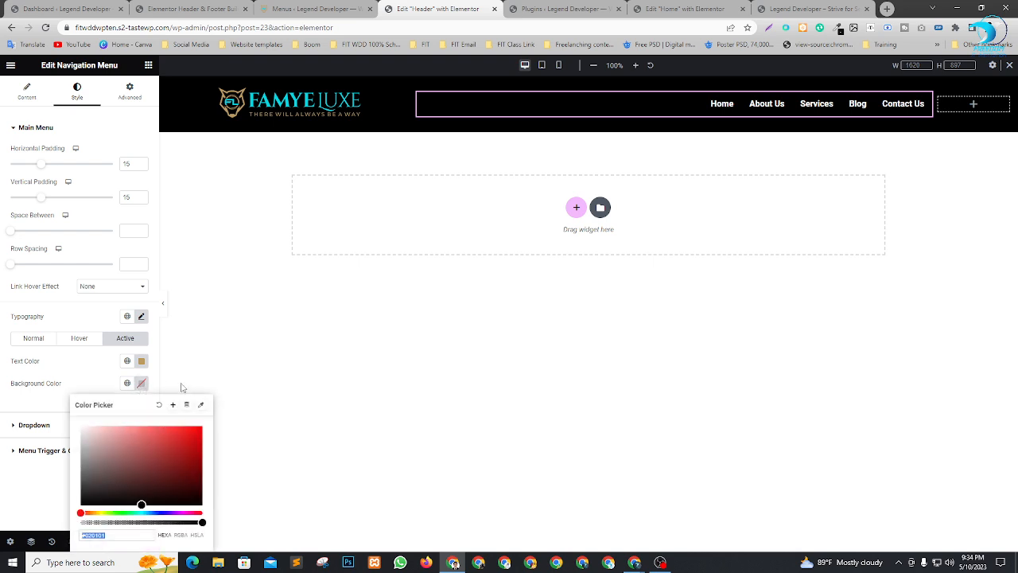
click(201, 405)
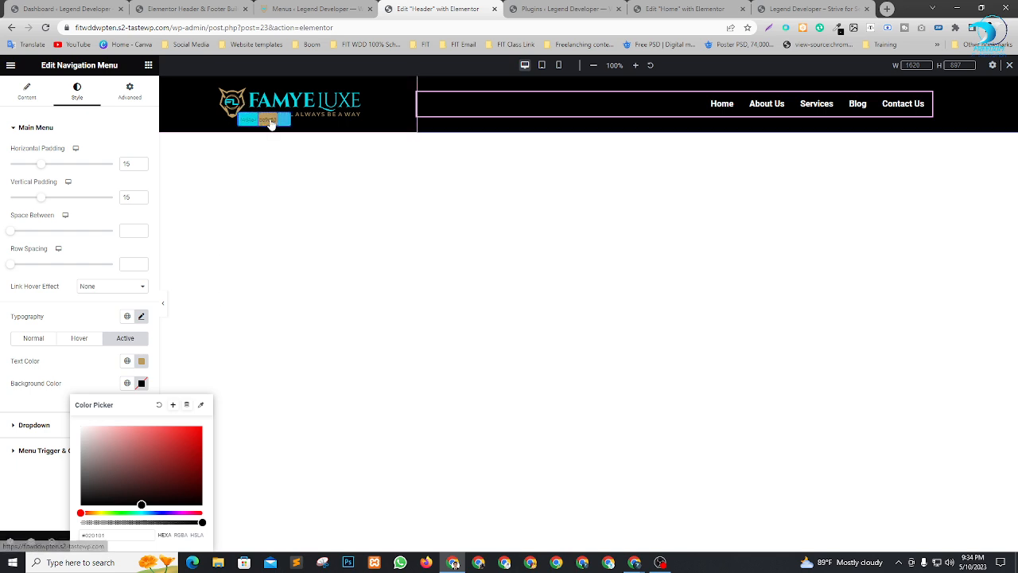
click(264, 119)
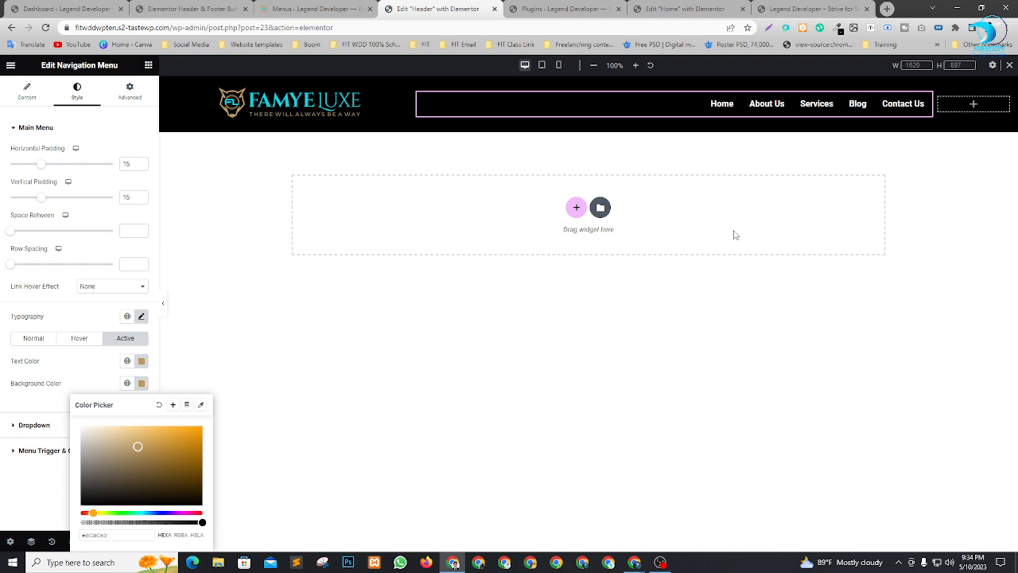
click(524, 305)
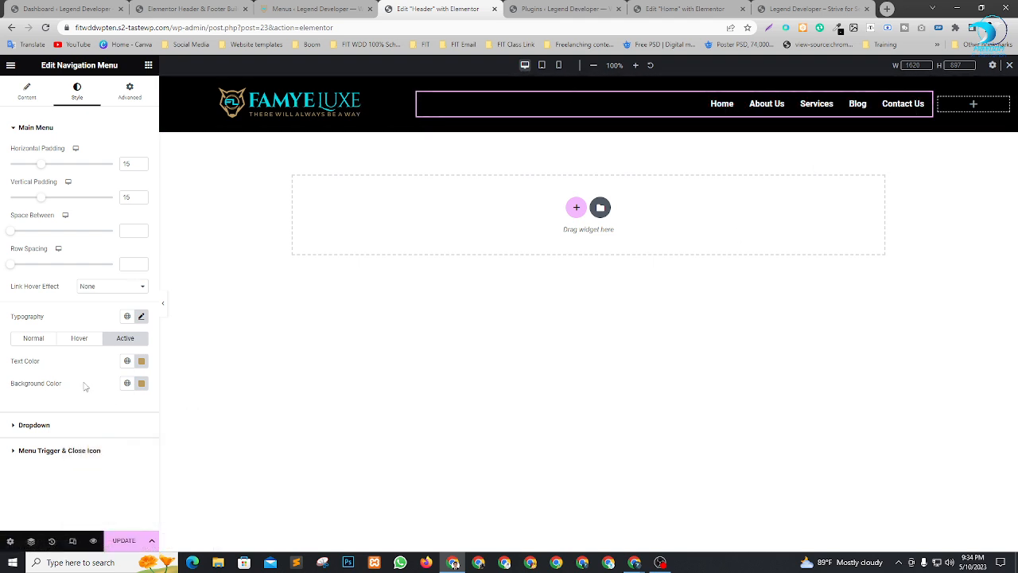
click(123, 540)
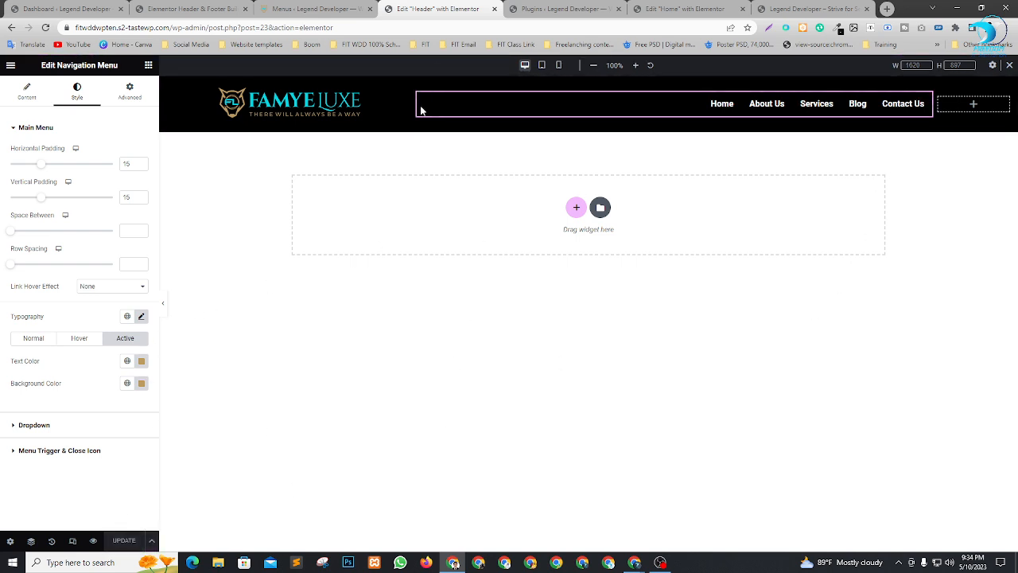
Step: Preview the header in a new tab, test the hamburger menu at narrow width, then maximize again
click(93, 541)
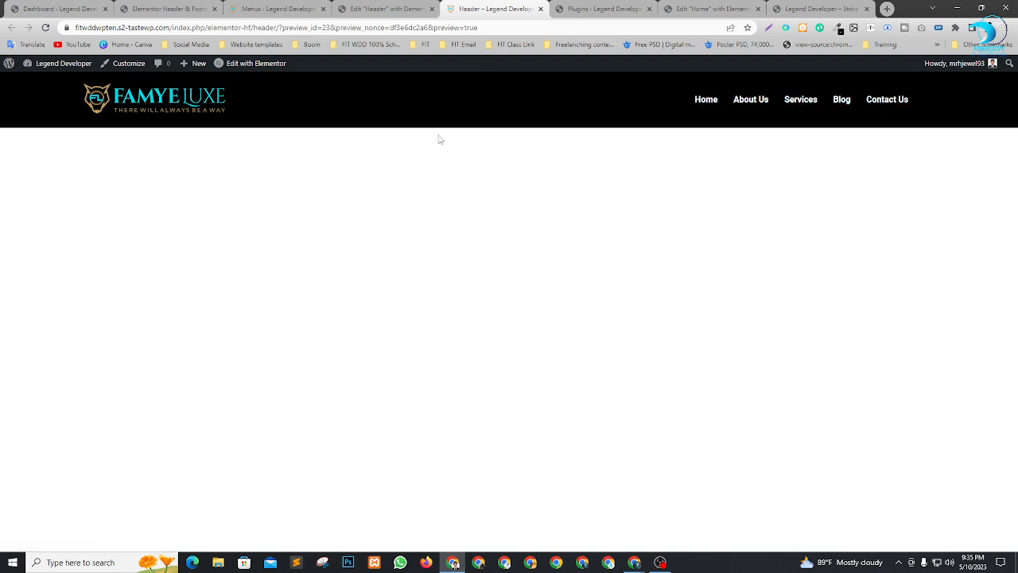
click(981, 7)
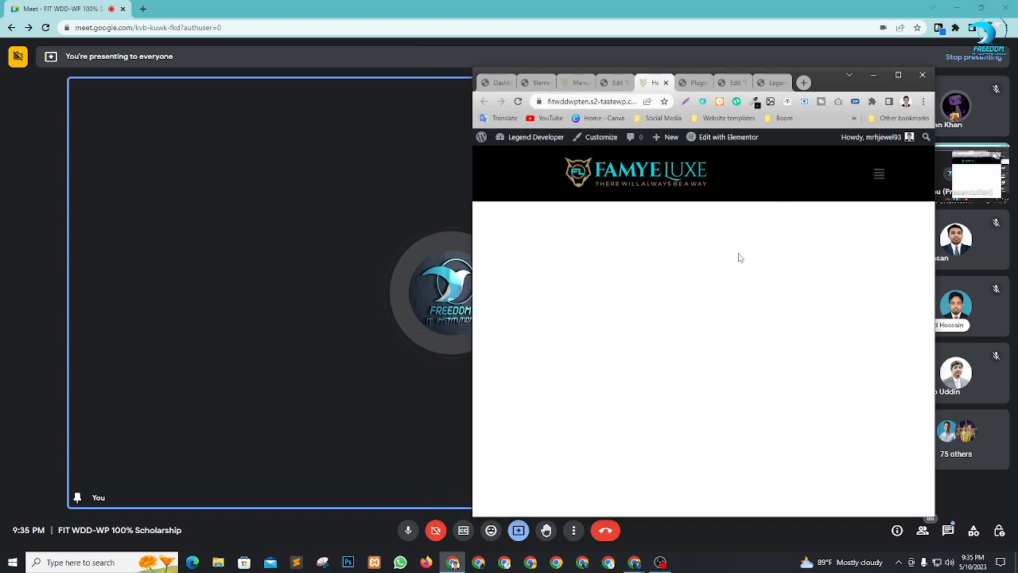
drag(822, 93, 625, 90)
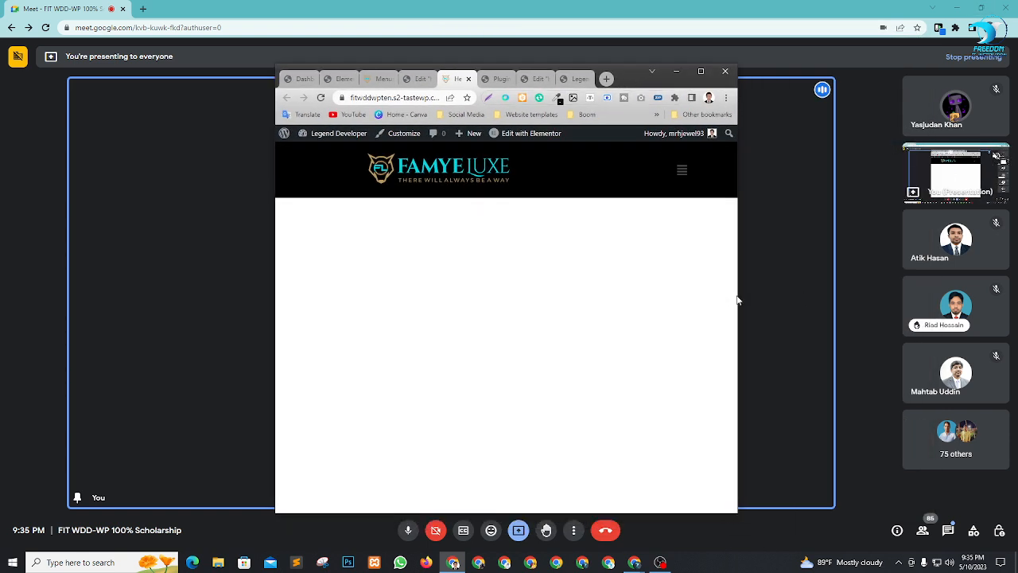
drag(740, 295, 475, 300)
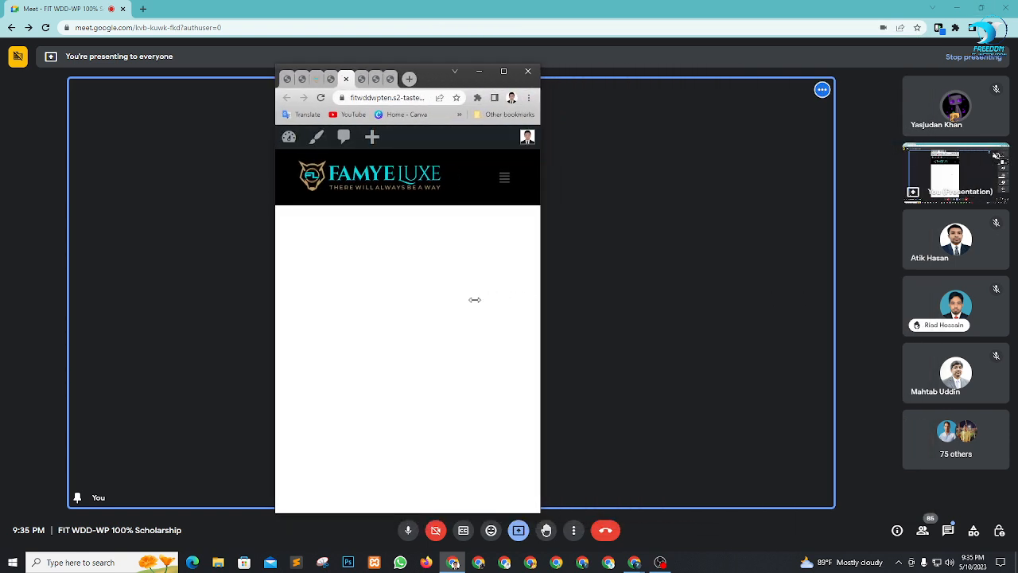
click(506, 177)
click(506, 176)
drag(541, 227, 866, 271)
click(828, 71)
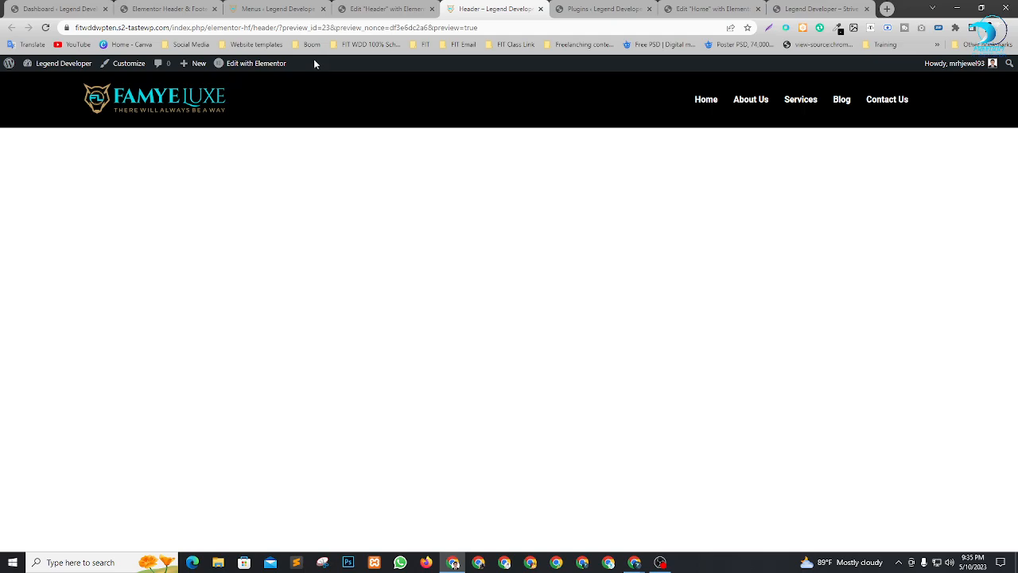
Step: Return from the meeting window to the header editor tab
key(alt+Tab)
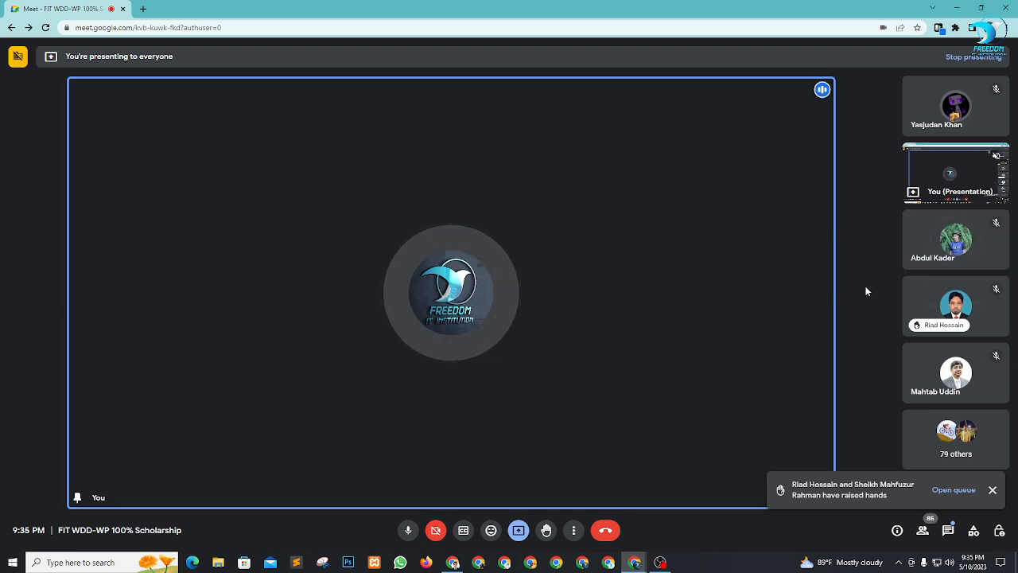
key(alt+Tab)
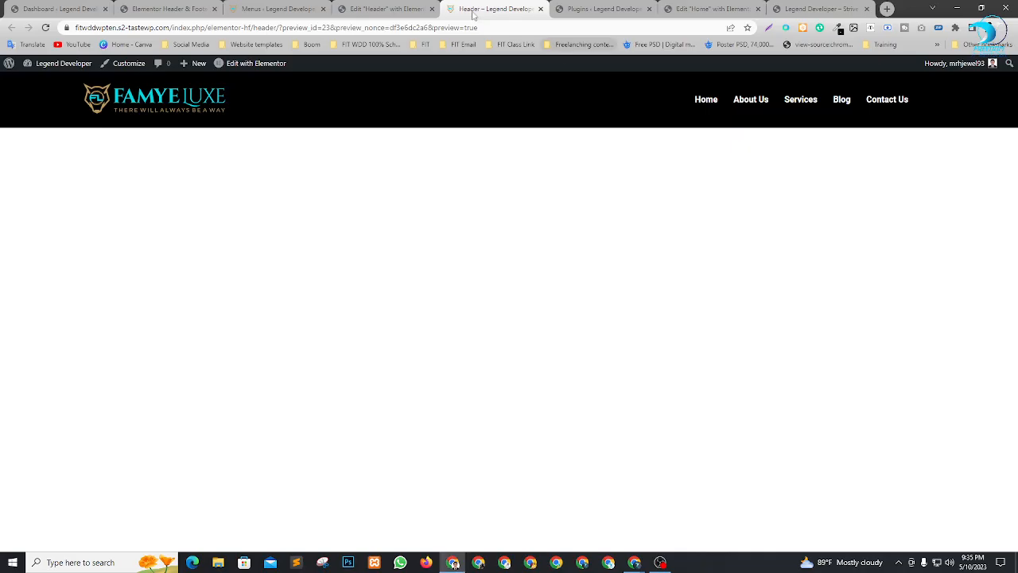
click(386, 8)
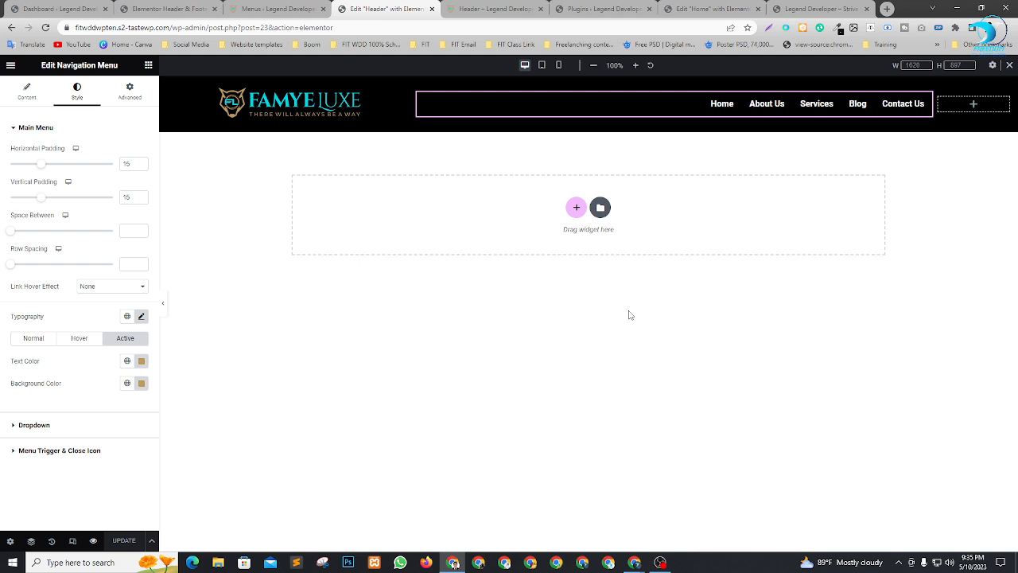
Step: Close the header editor, preview and view tabs, back on the header and footer templates list
click(169, 8)
click(386, 9)
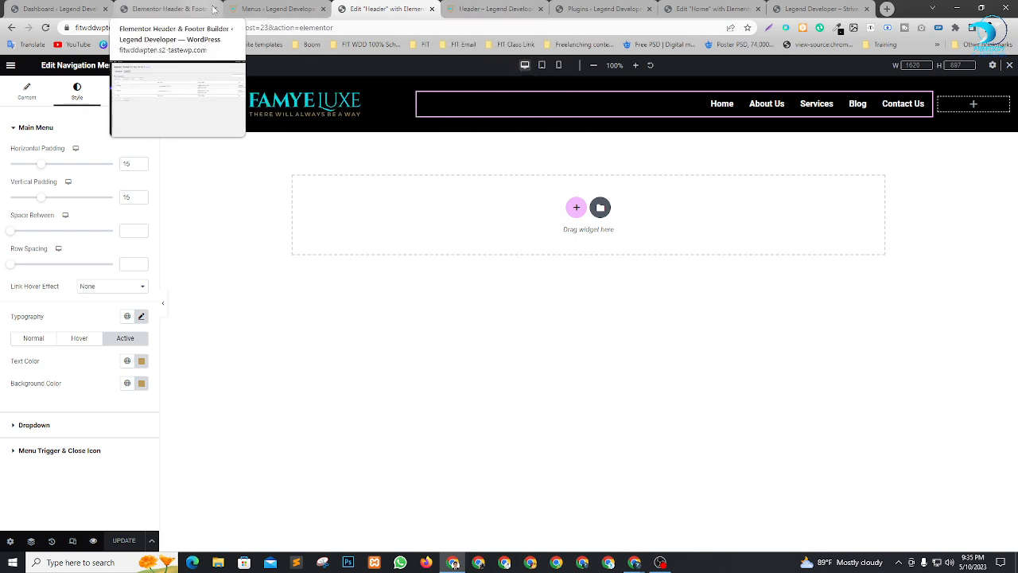
click(432, 8)
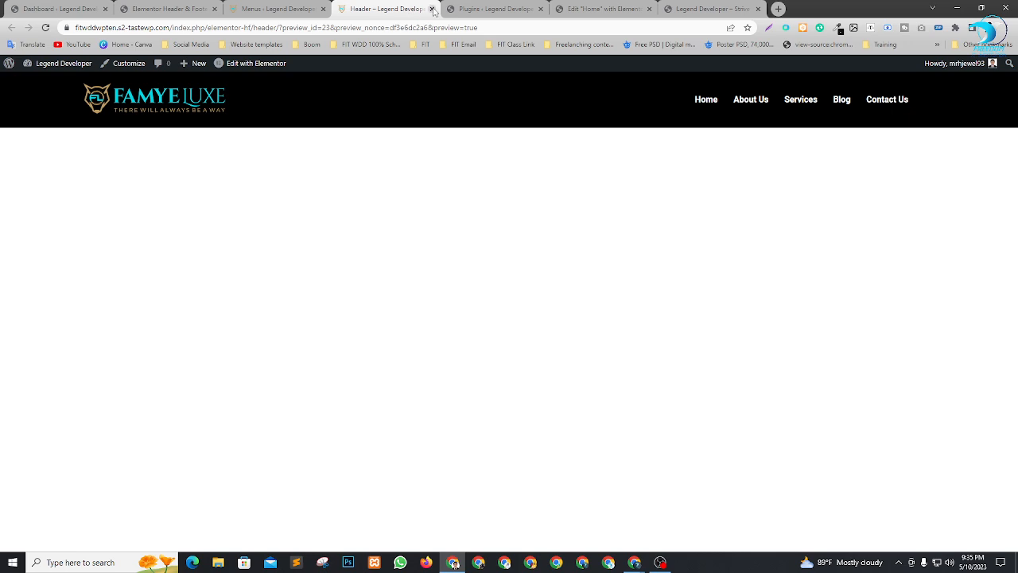
click(432, 9)
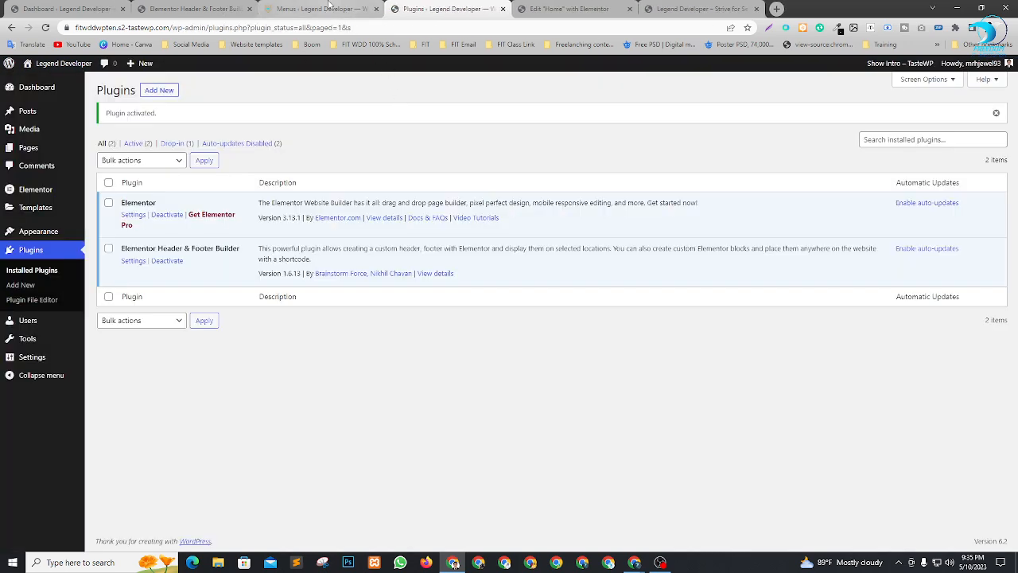
click(322, 8)
click(166, 11)
mouse_move(129, 256)
right_click(204, 260)
click(232, 265)
key(ctrl+Tab)
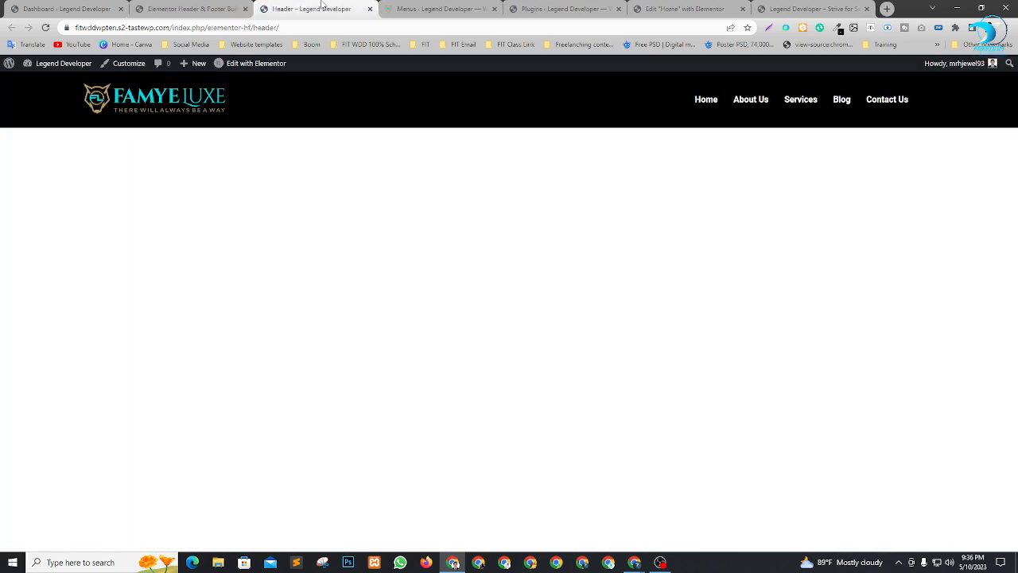
click(370, 8)
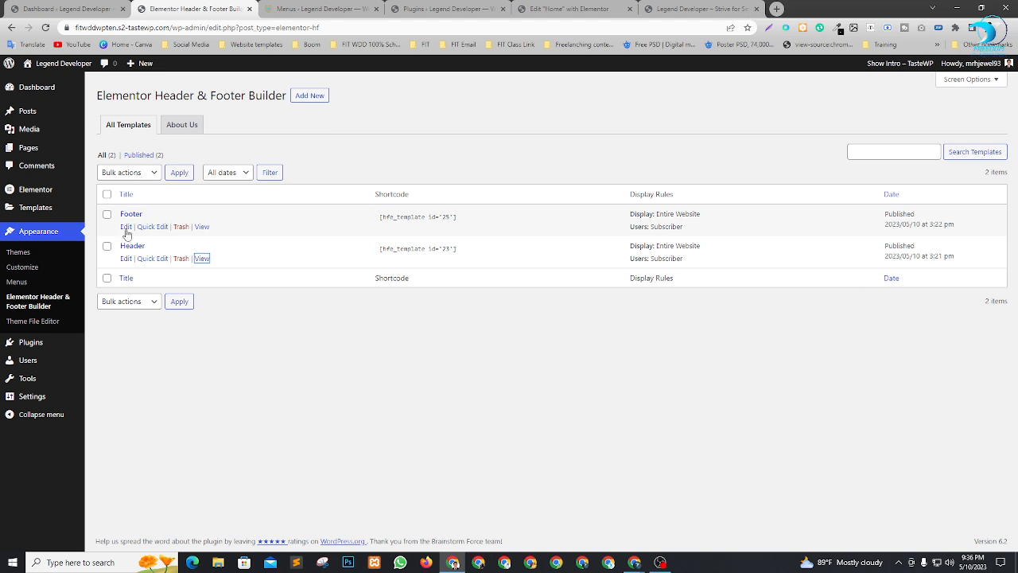
Step: Open the Footer template's edit page in a new tab and launch it in Elementor
right_click(125, 226)
click(152, 238)
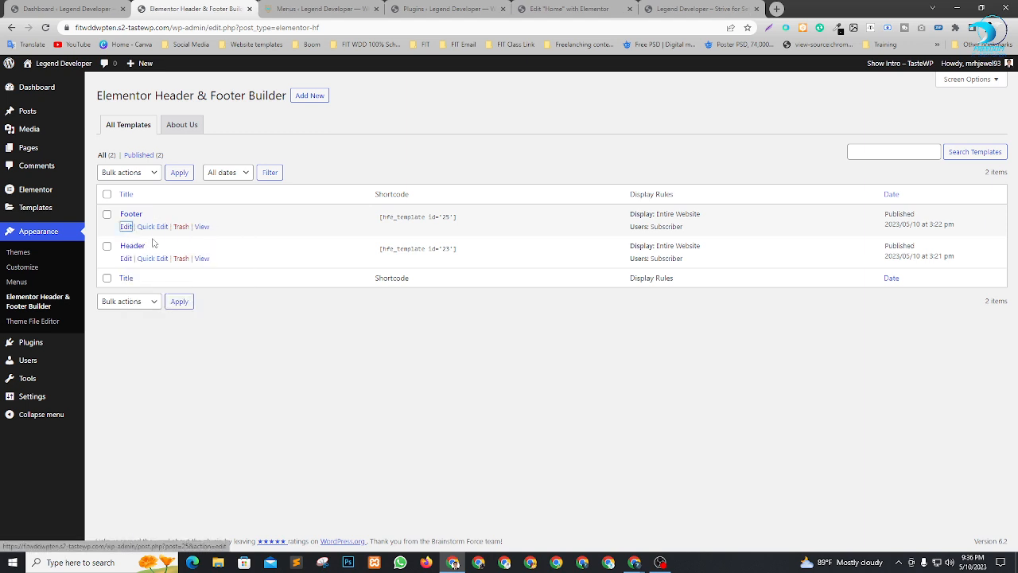
click(320, 6)
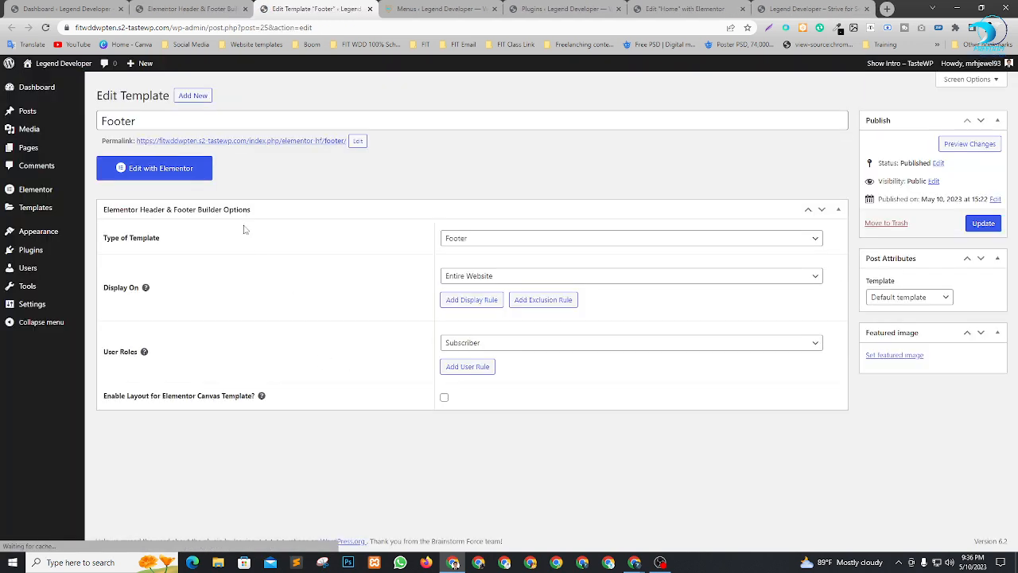
click(163, 170)
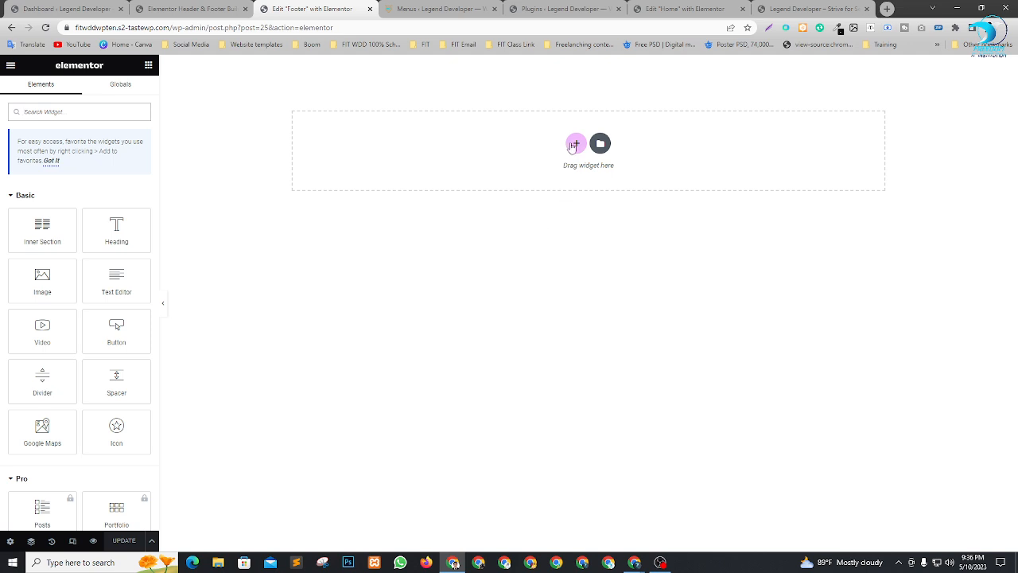
Step: Add a three-column footer section with Full Width content, No Gap columns and a Min Height
click(575, 144)
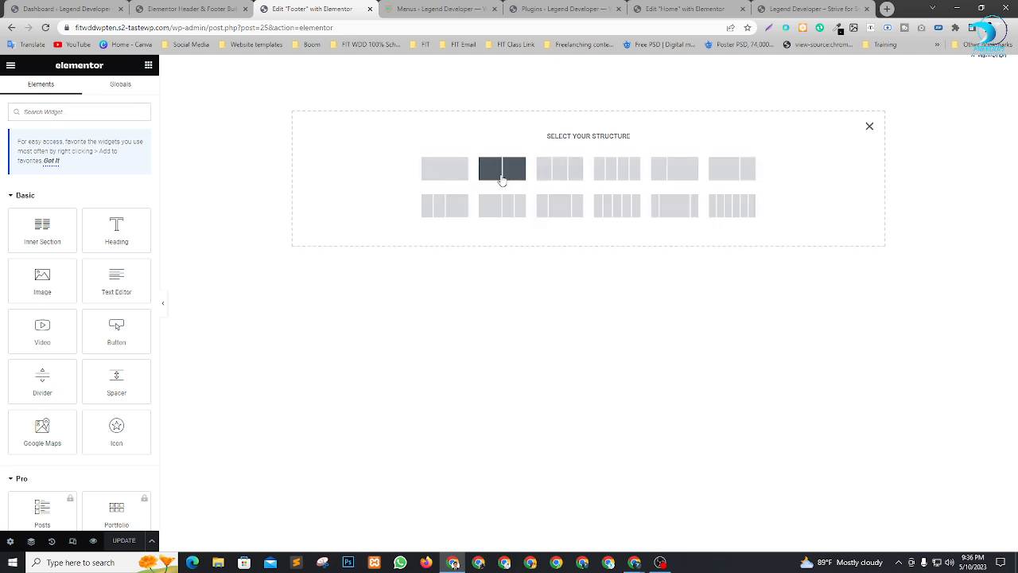
click(559, 168)
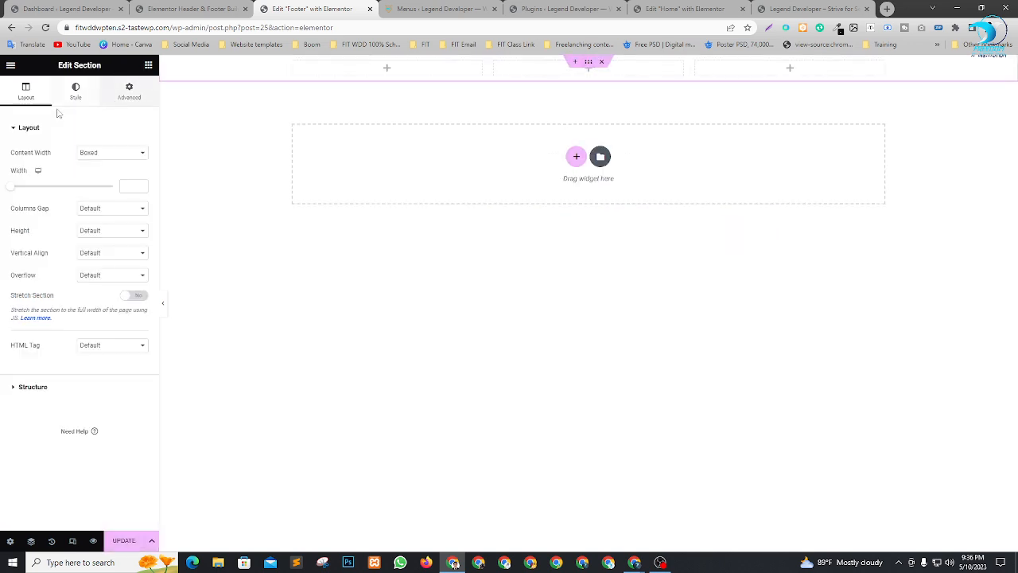
click(112, 155)
click(99, 170)
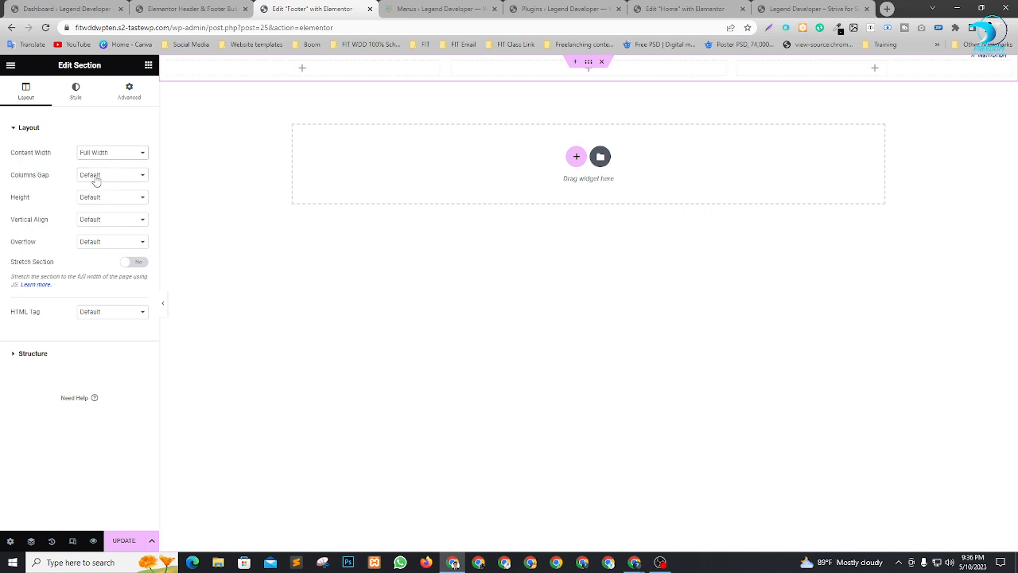
click(101, 176)
click(90, 194)
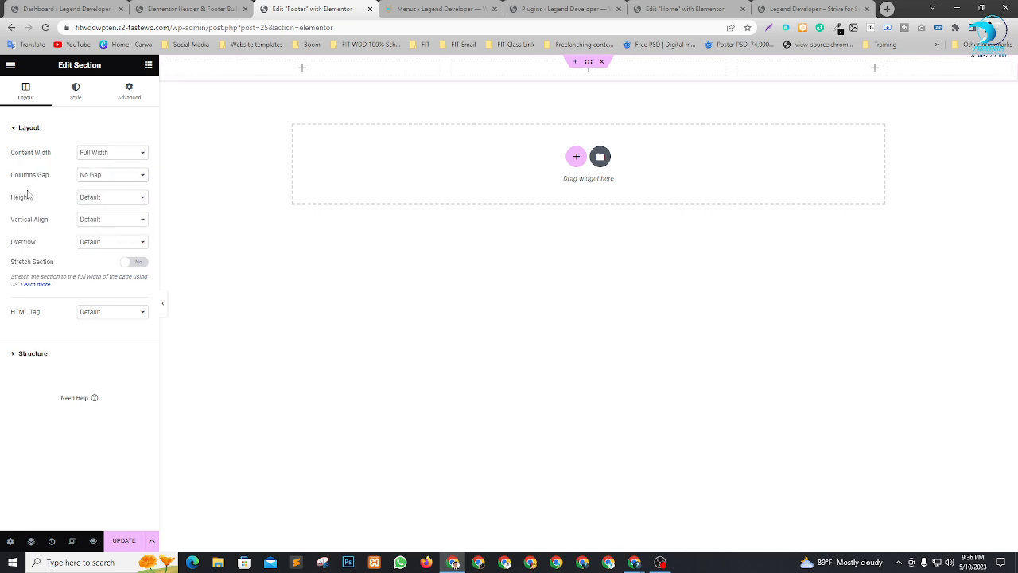
click(113, 198)
click(110, 226)
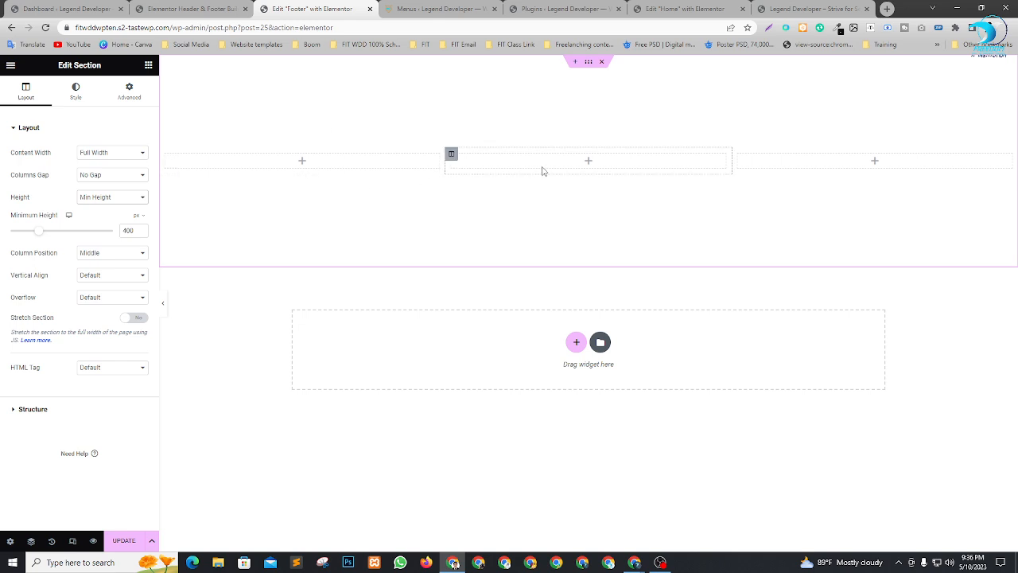
Step: Give the empty footer section a classic black background colour
click(148, 68)
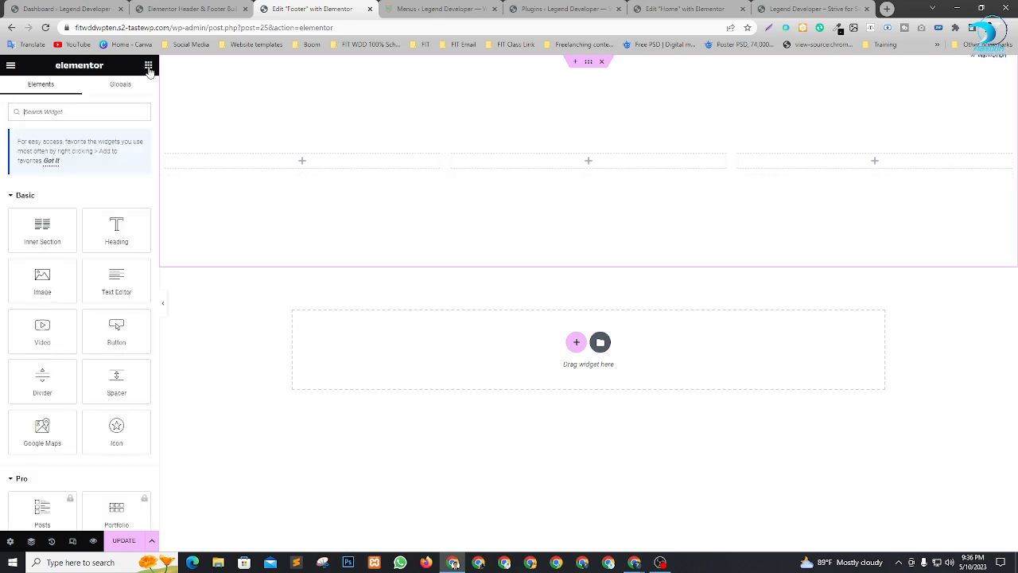
click(588, 61)
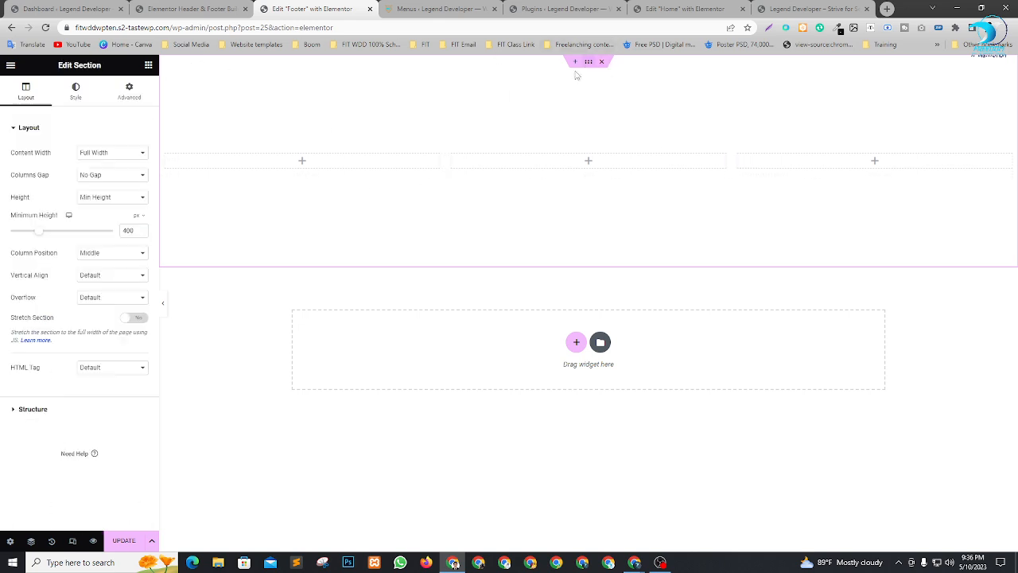
click(73, 92)
click(99, 174)
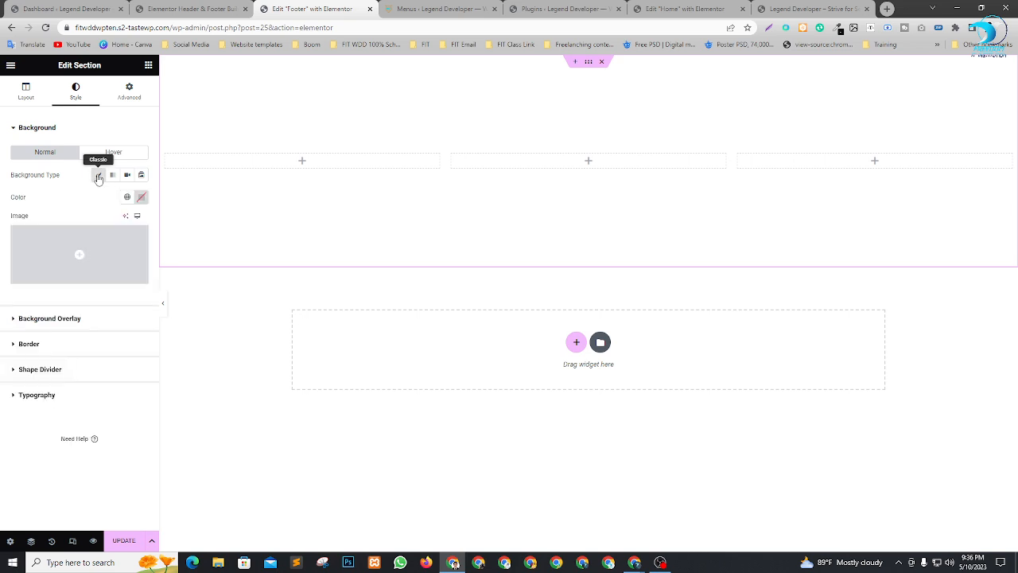
click(142, 198)
click(81, 318)
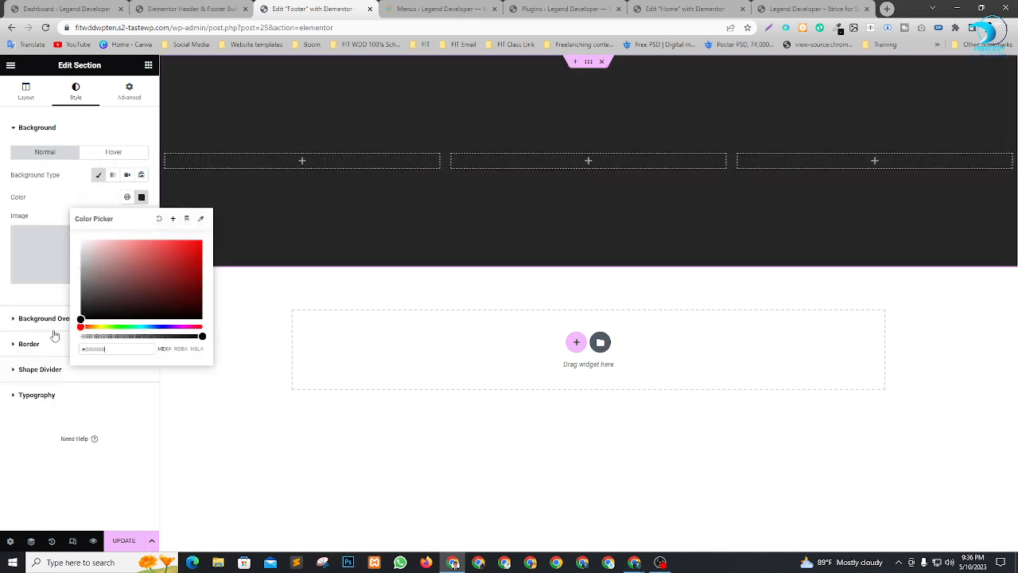
click(528, 105)
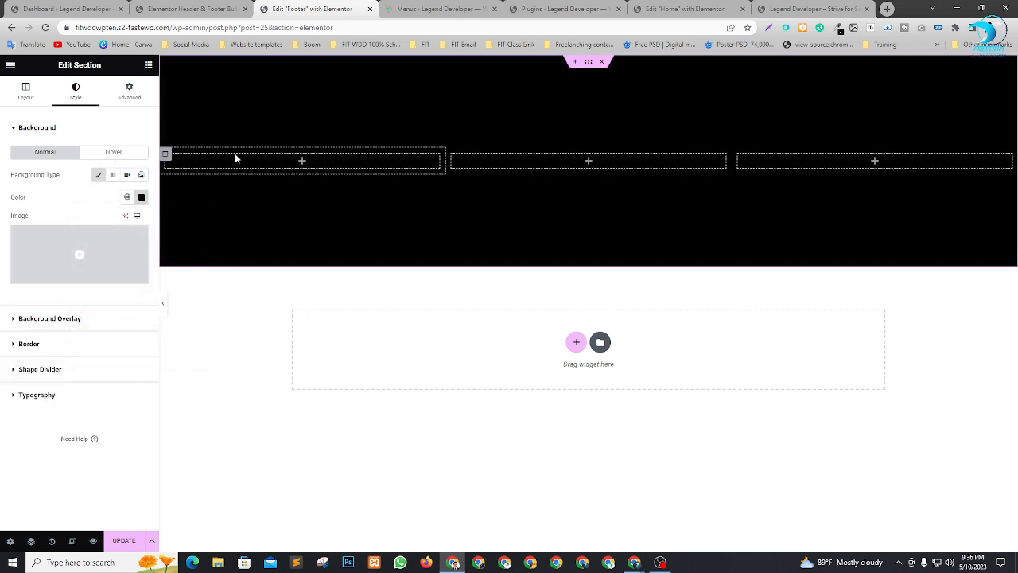
Step: Place the Site Logo in the first footer column with a Heading widget below it
click(148, 66)
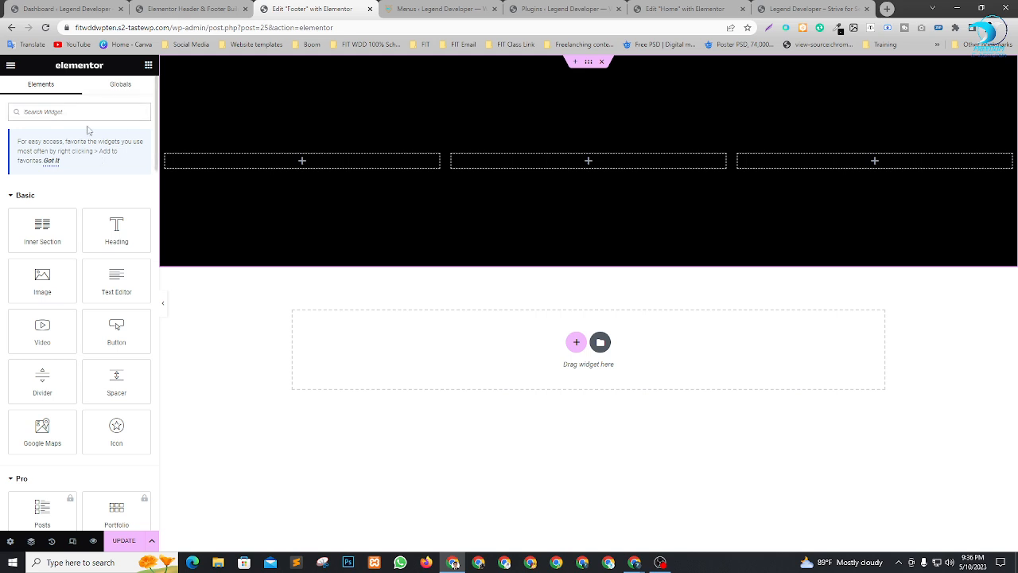
text(LOGO)
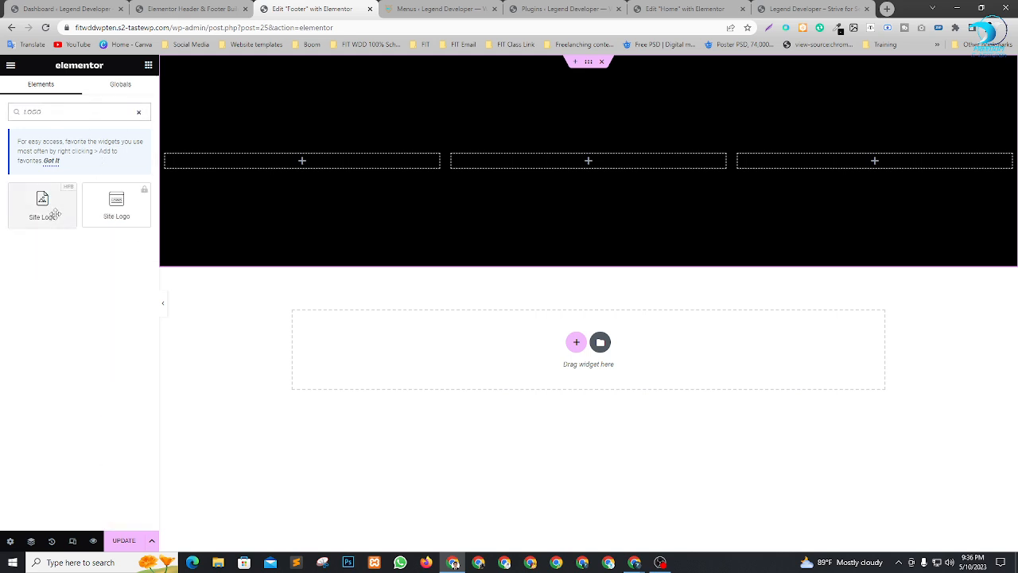
drag(43, 209, 336, 163)
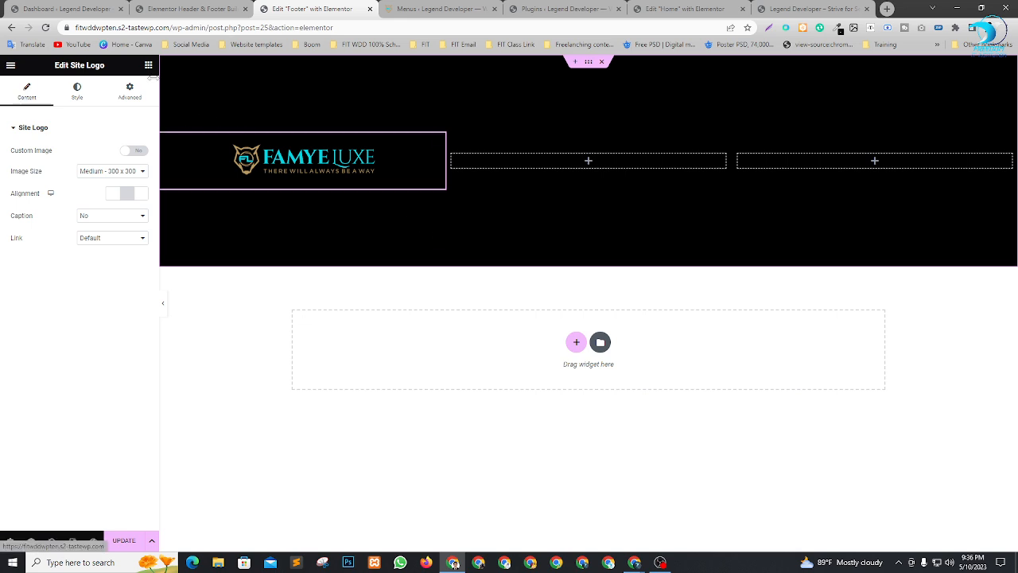
click(149, 65)
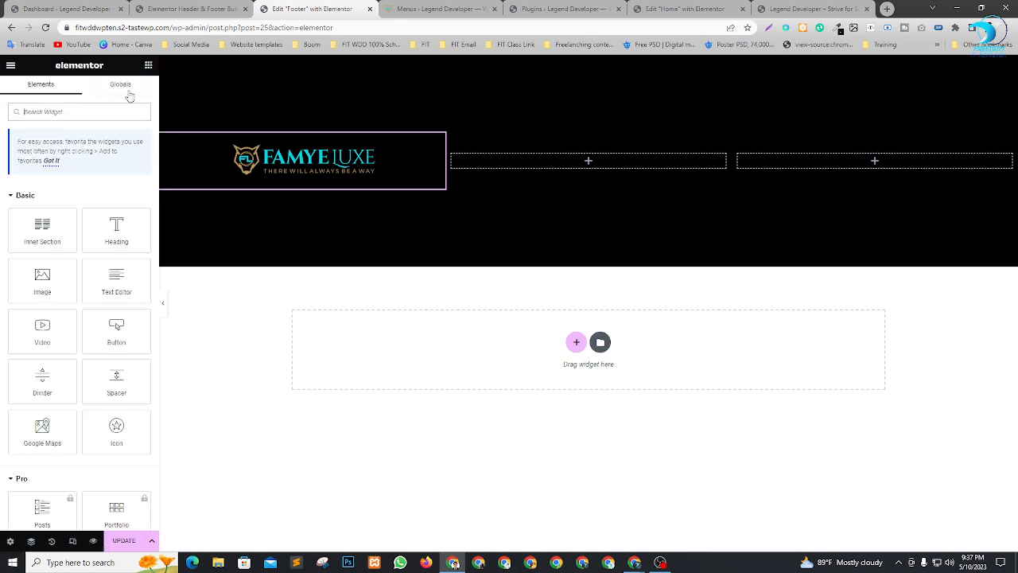
drag(116, 227, 298, 177)
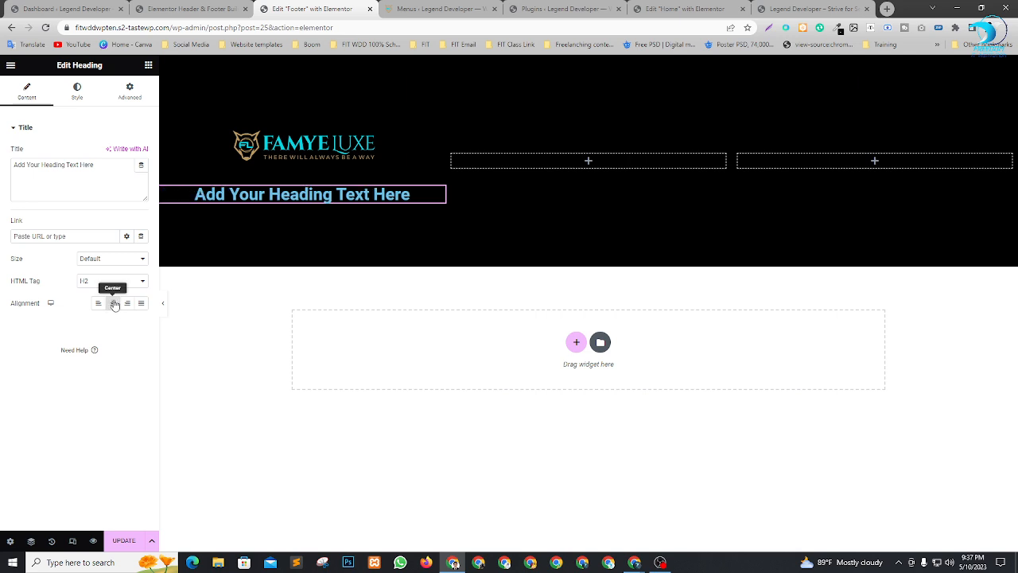
Step: Replace the placeholder heading text with 'STRIVE FOR SELF DEVELOPMENT'
triple_click(26, 172)
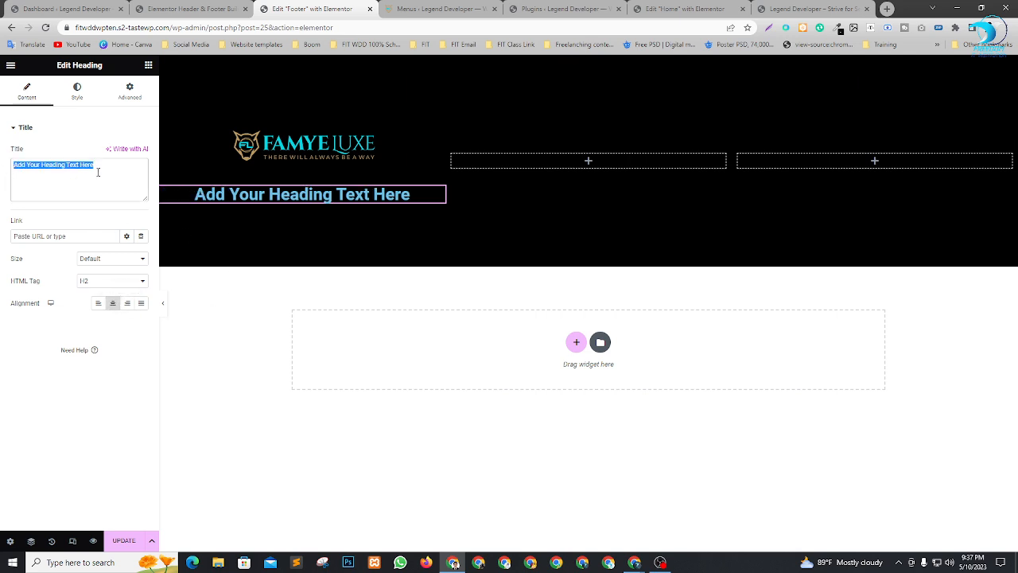
text(STR)
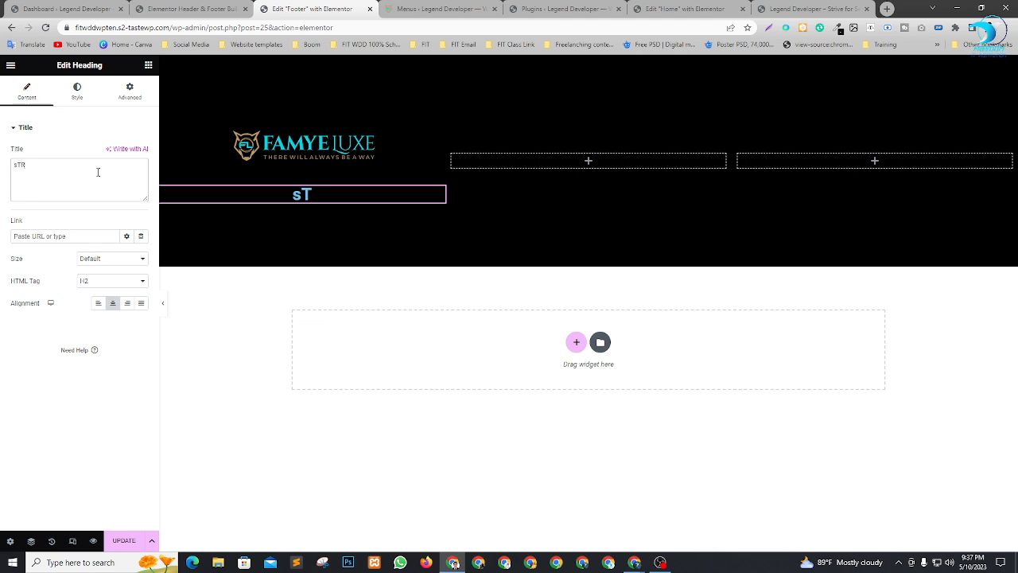
text(IVE FO)
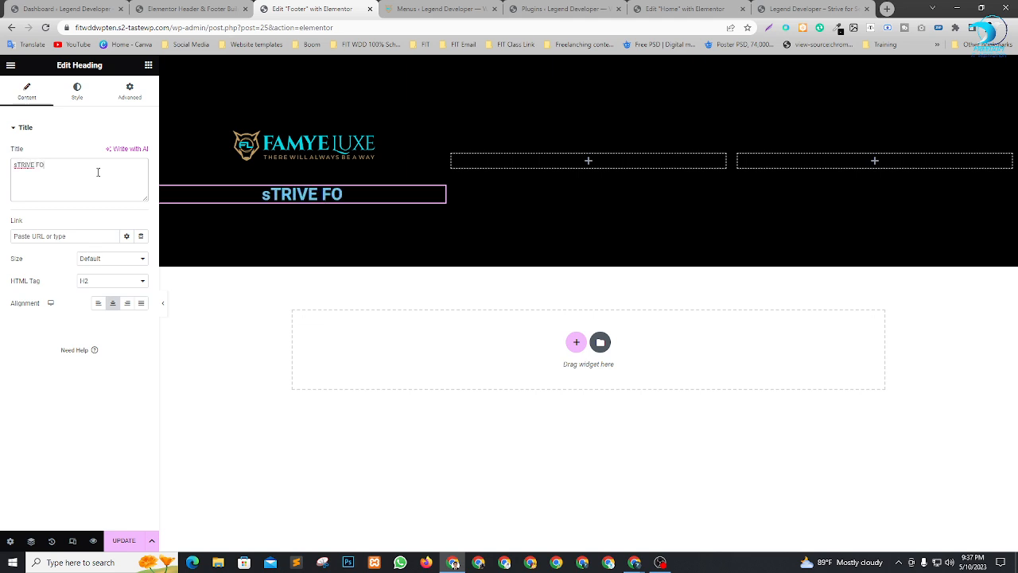
text(R SELF)
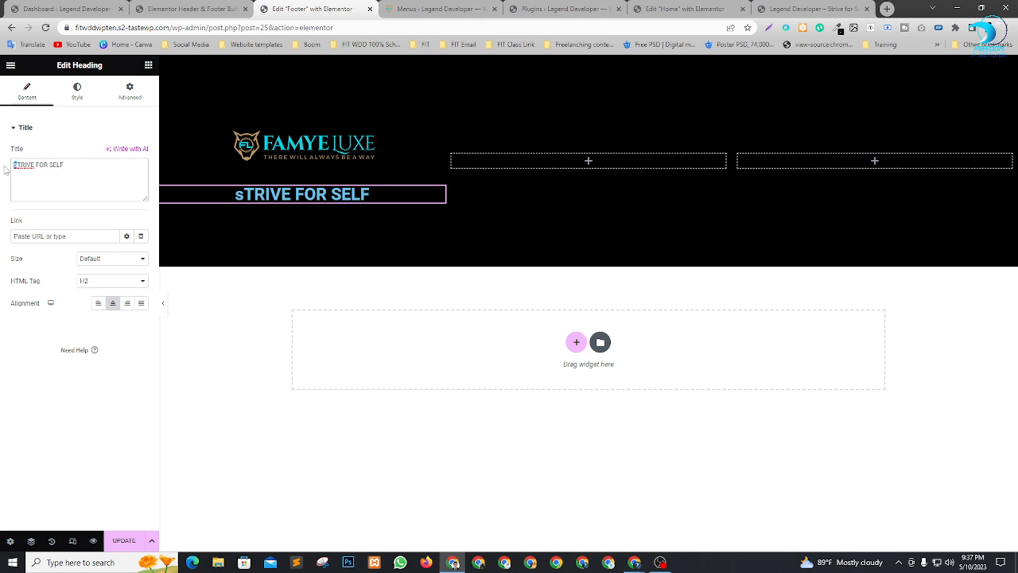
text(S)
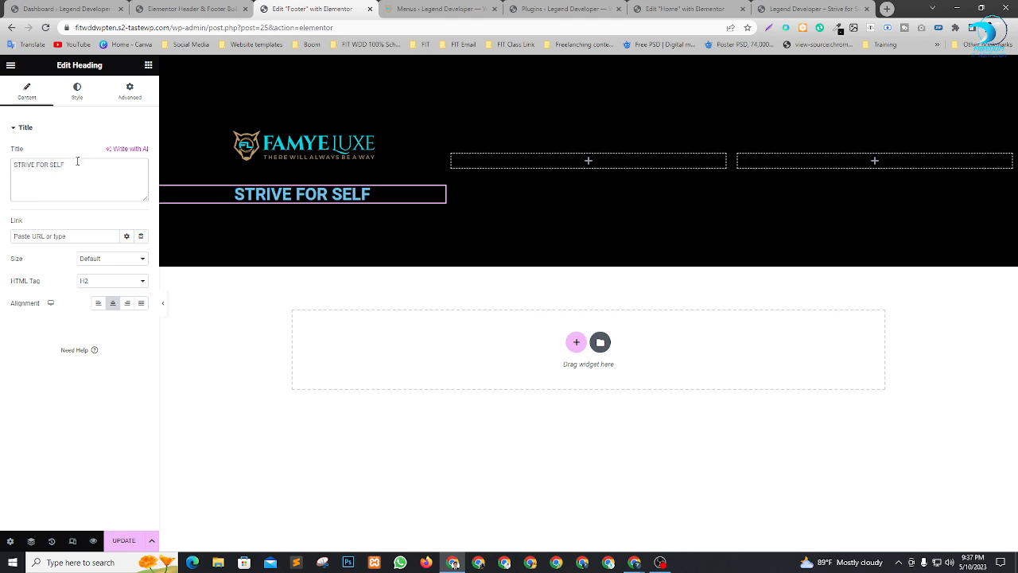
text( VE)
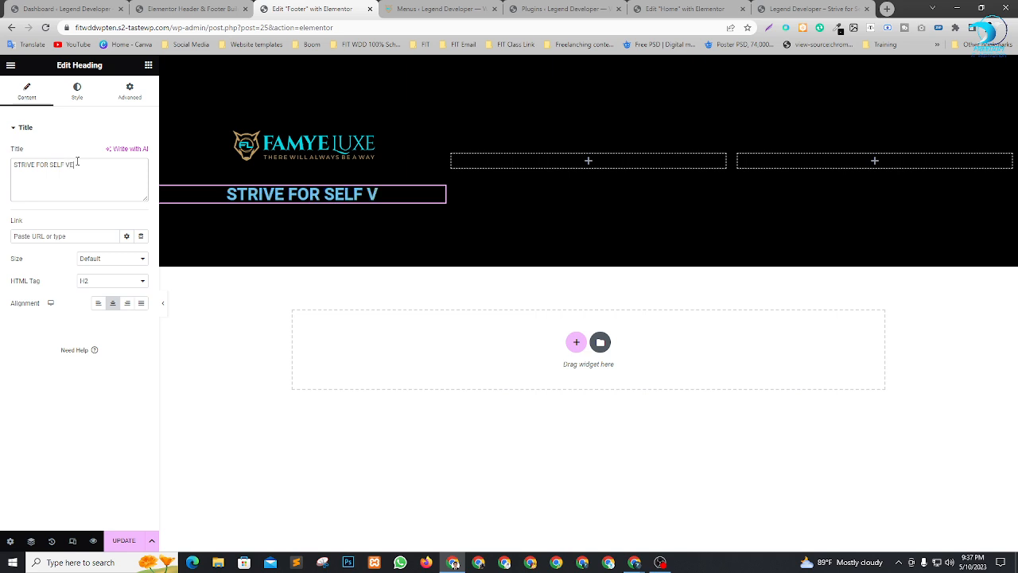
key(BackSpace)
key(BackSpace)
text(DEVELOPMENT)
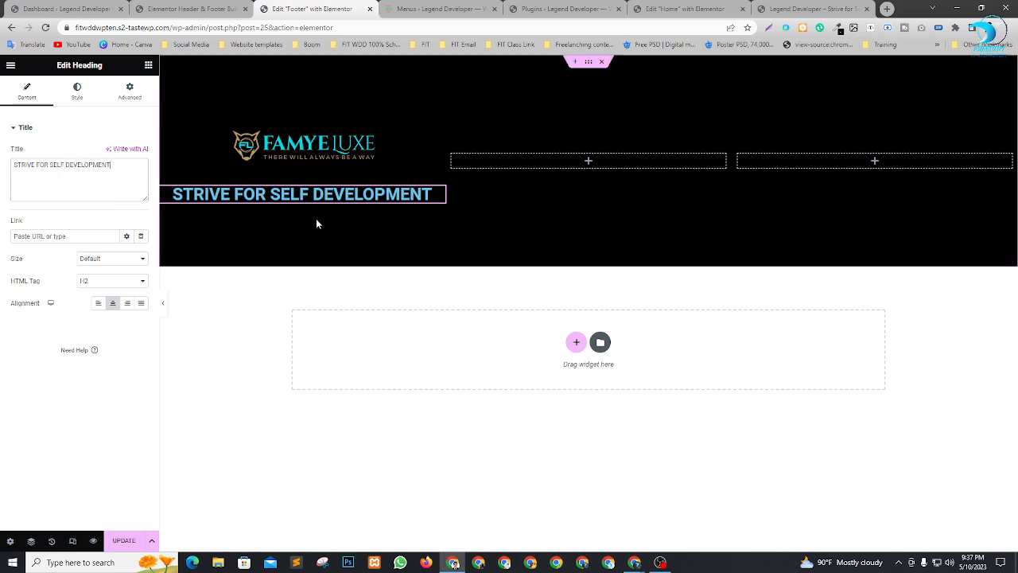
Step: Make the tagline heading an H4 with an 18 px font size and white text
click(108, 281)
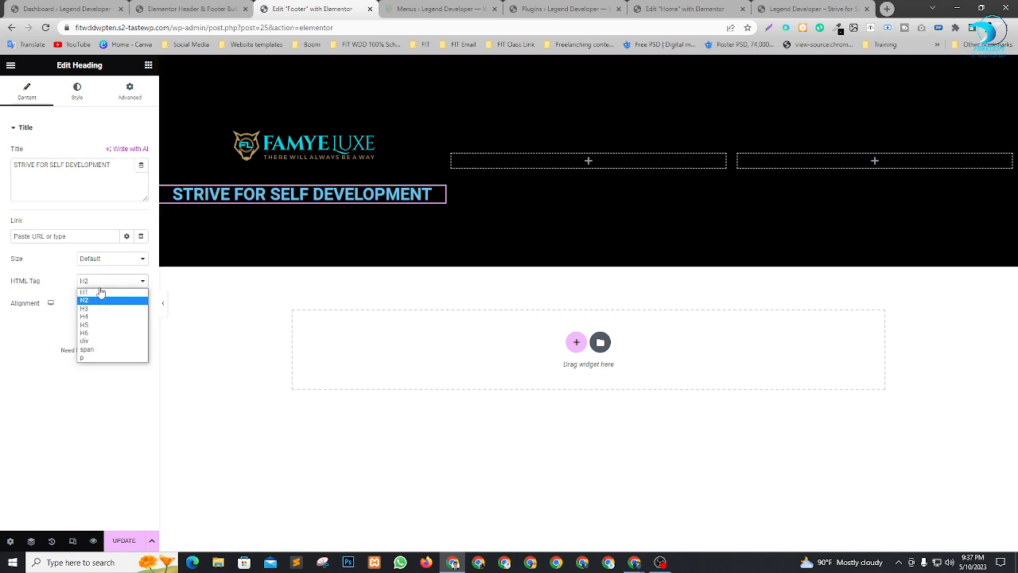
click(96, 319)
click(77, 91)
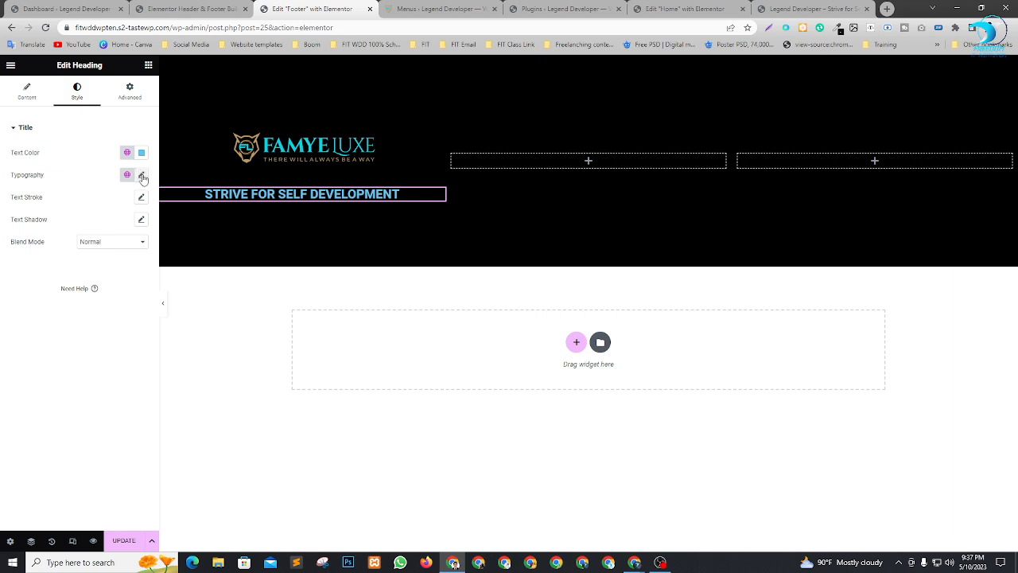
click(142, 175)
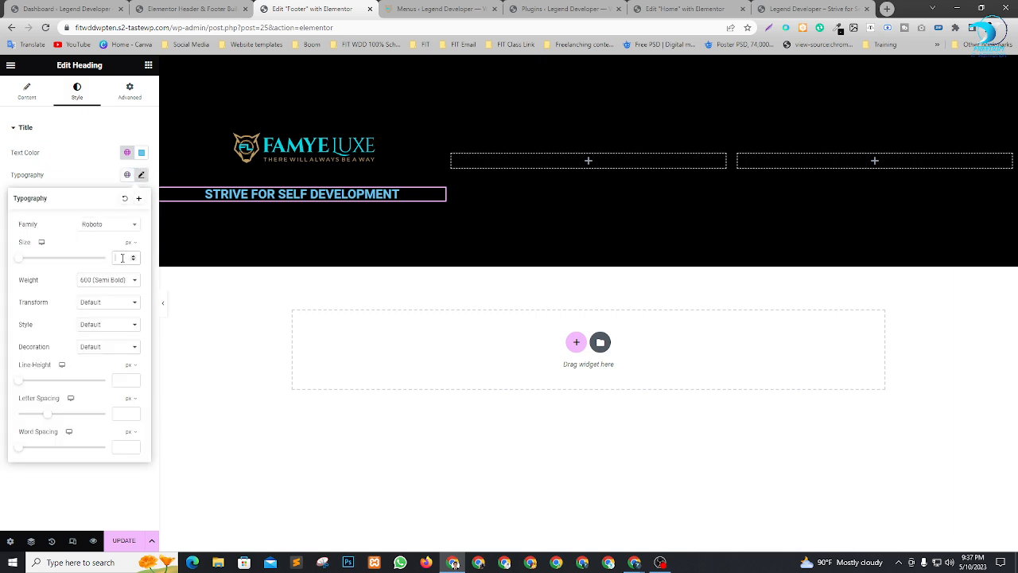
text(18)
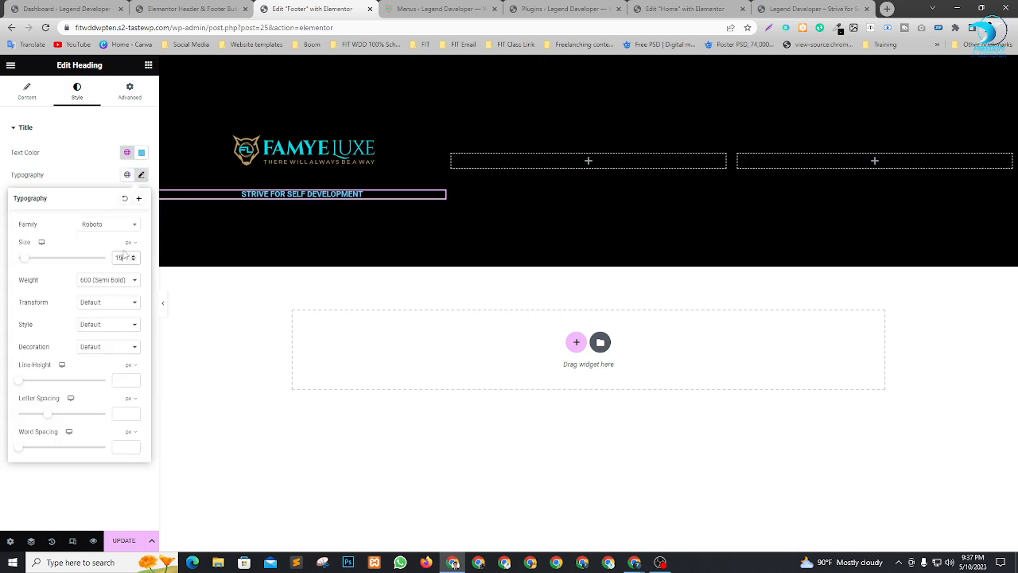
key(Up)
key(Up)
key(Up)
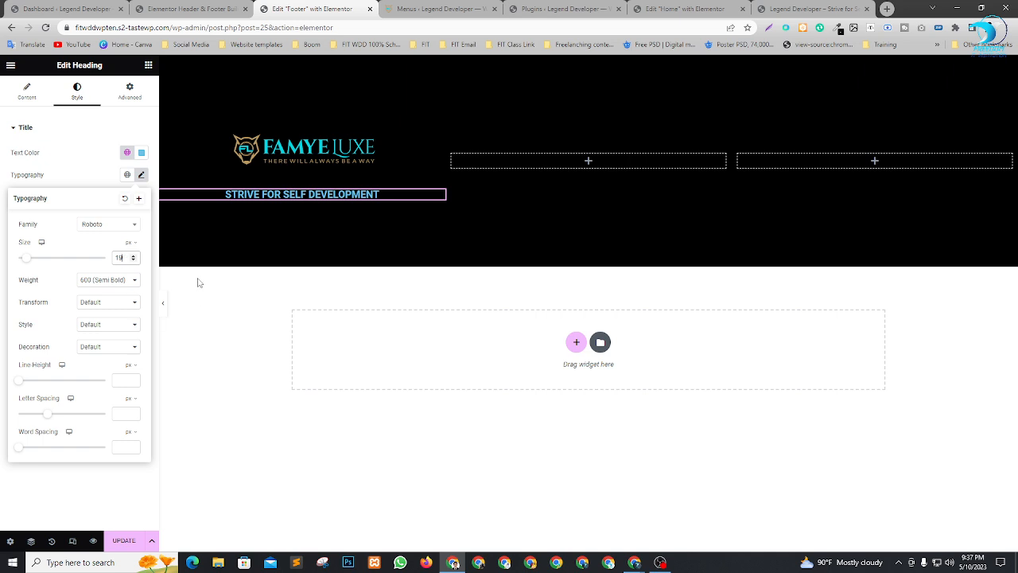
click(102, 174)
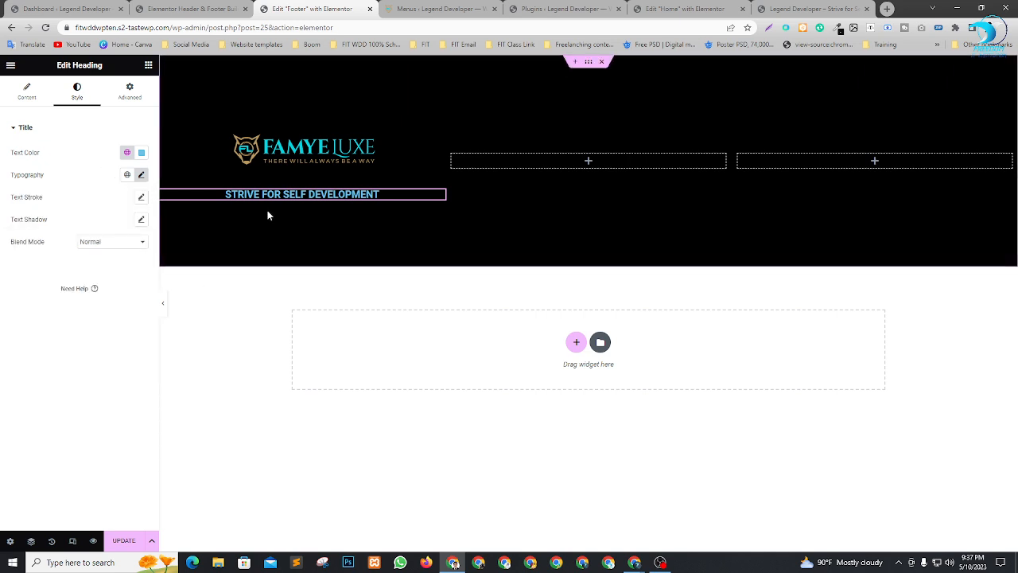
click(141, 152)
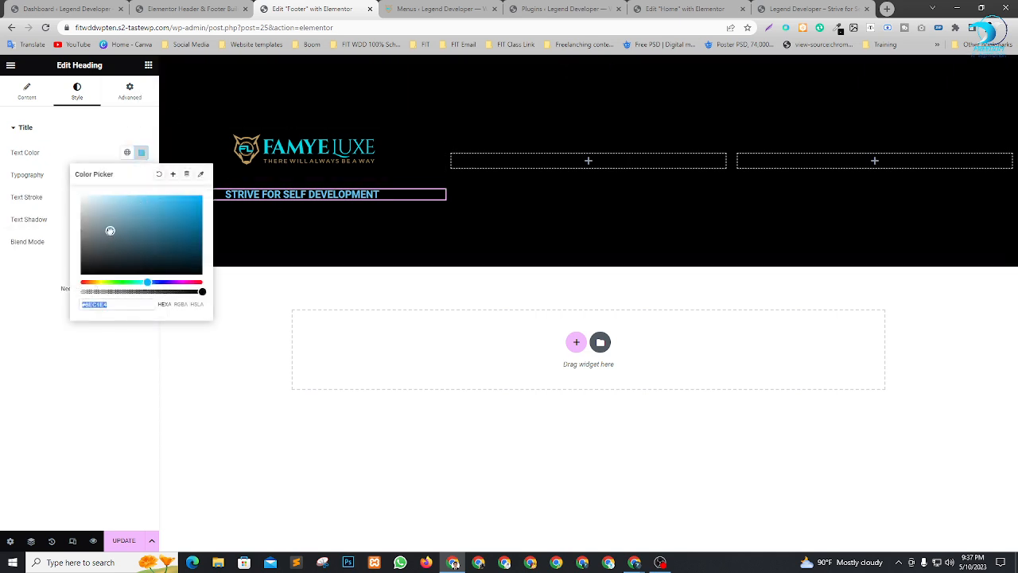
click(56, 399)
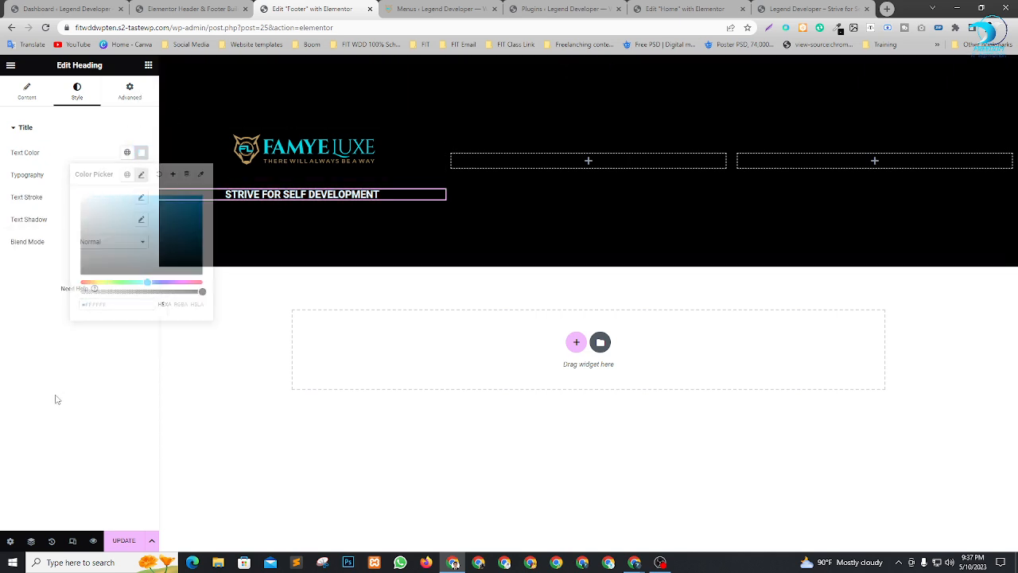
click(148, 64)
Step: Add a Text Editor paragraph under the heading with centred, white text
drag(116, 278, 299, 194)
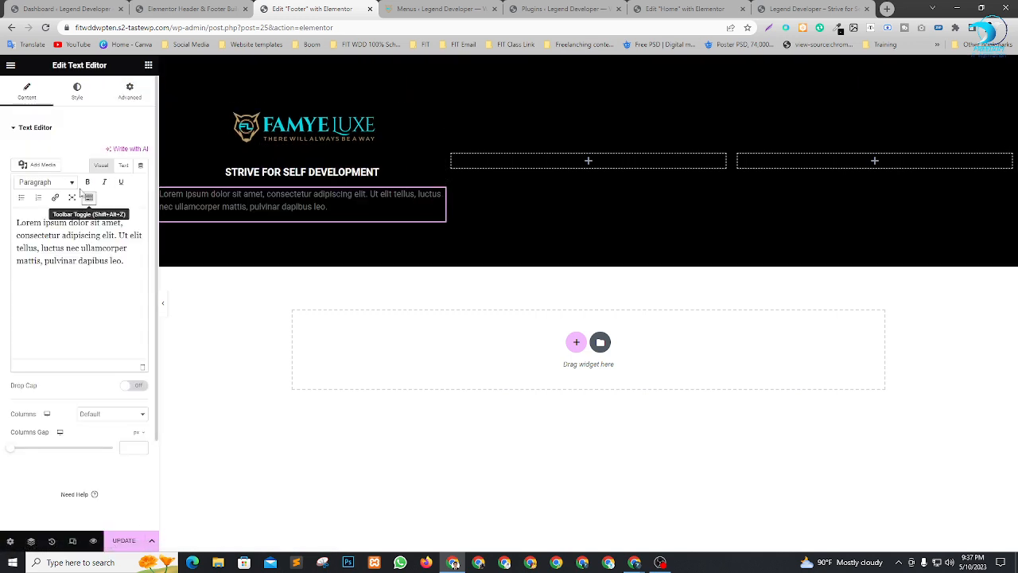
click(76, 89)
click(110, 155)
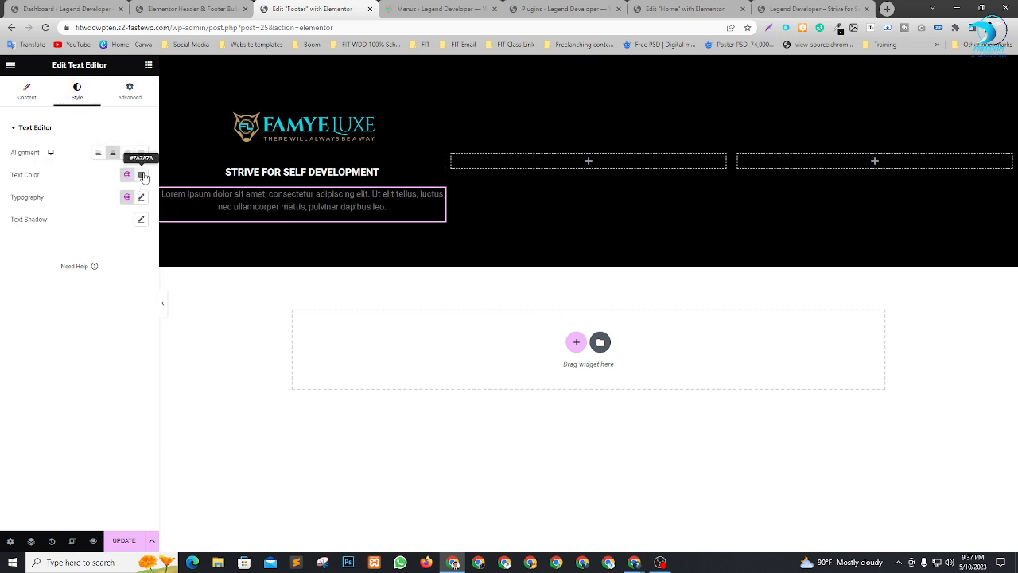
click(141, 175)
drag(79, 228, 70, 204)
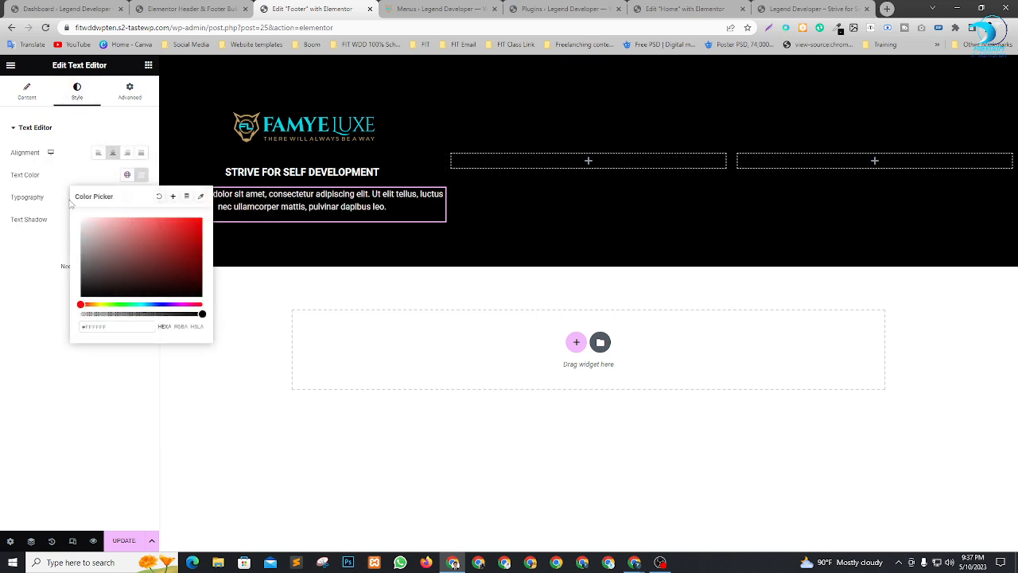
click(3, 386)
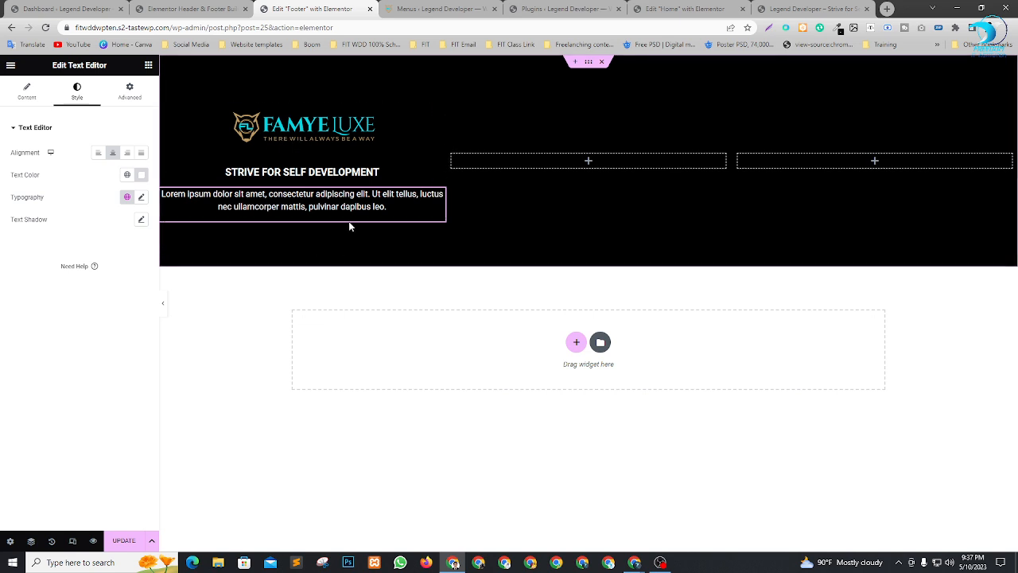
click(130, 90)
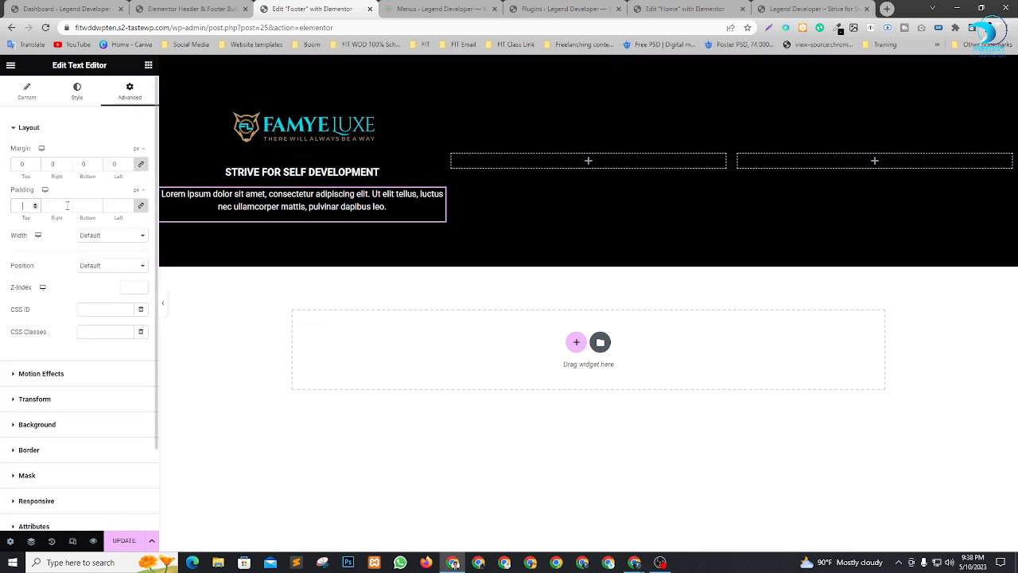
Step: Set the paragraph's margins to 0 and its right and left padding to 80 px
text(0)
click(140, 207)
text(10)
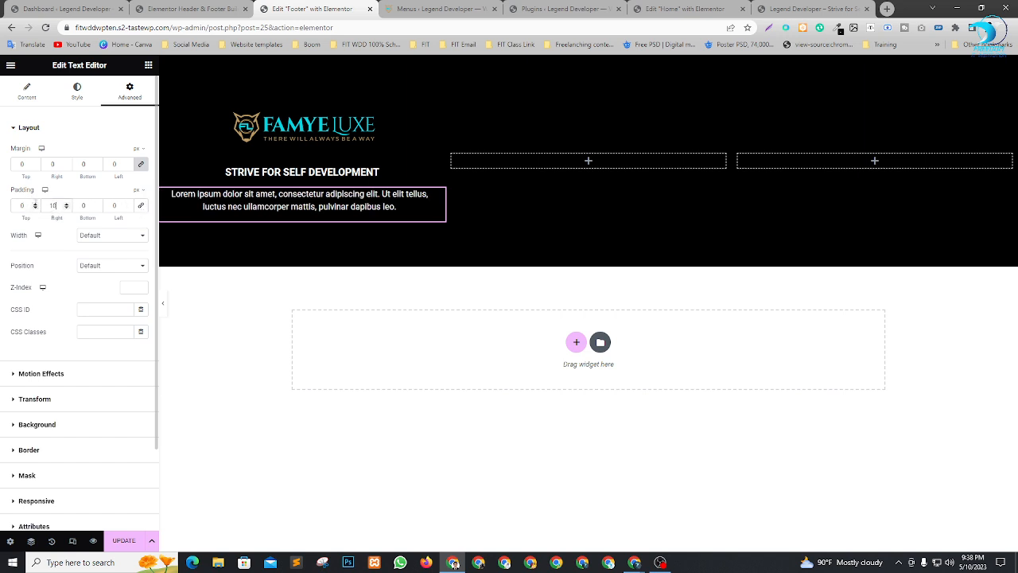
text(0)
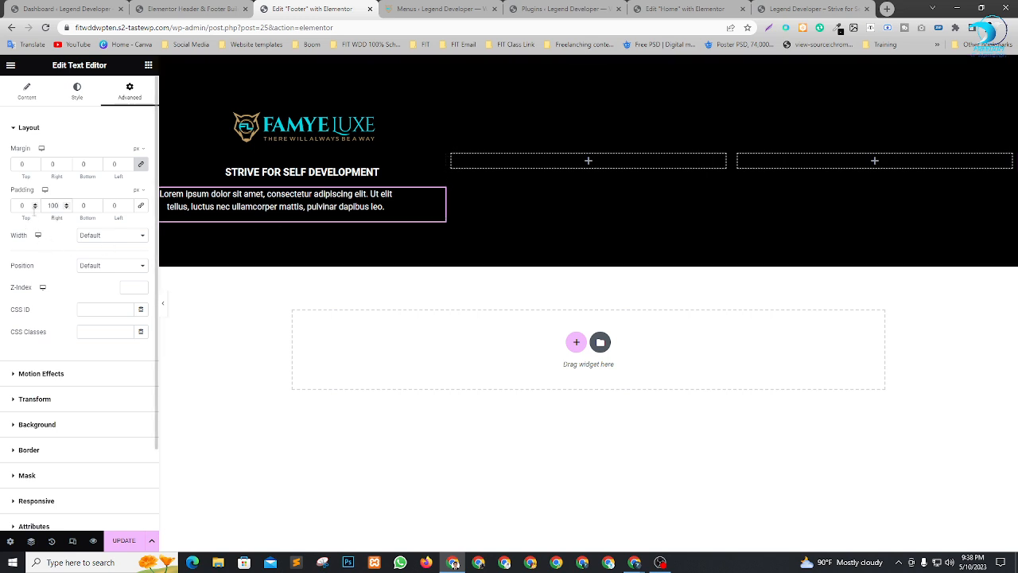
key(BackSpace)
key(BackSpace)
key(BackSpace)
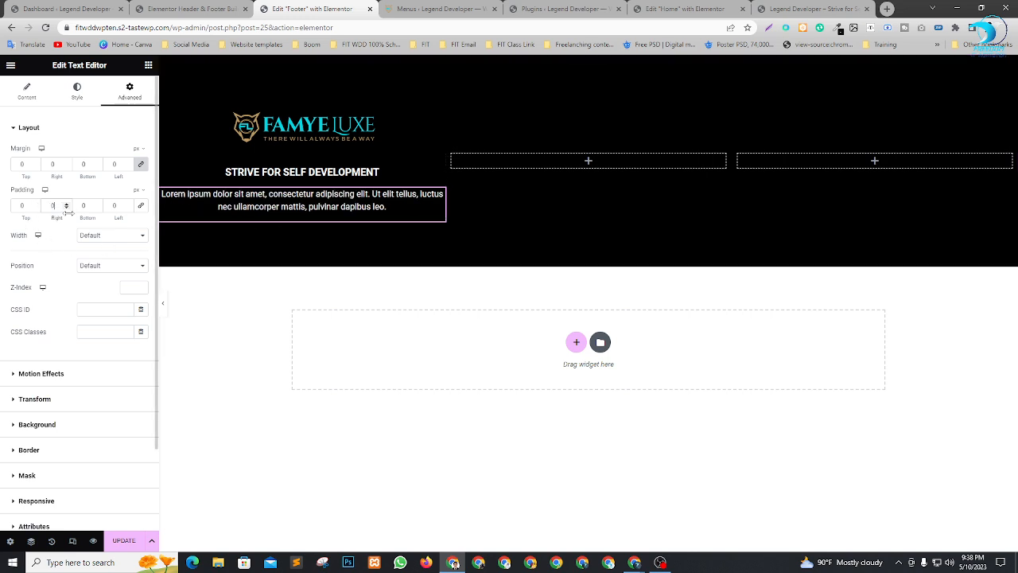
text(80)
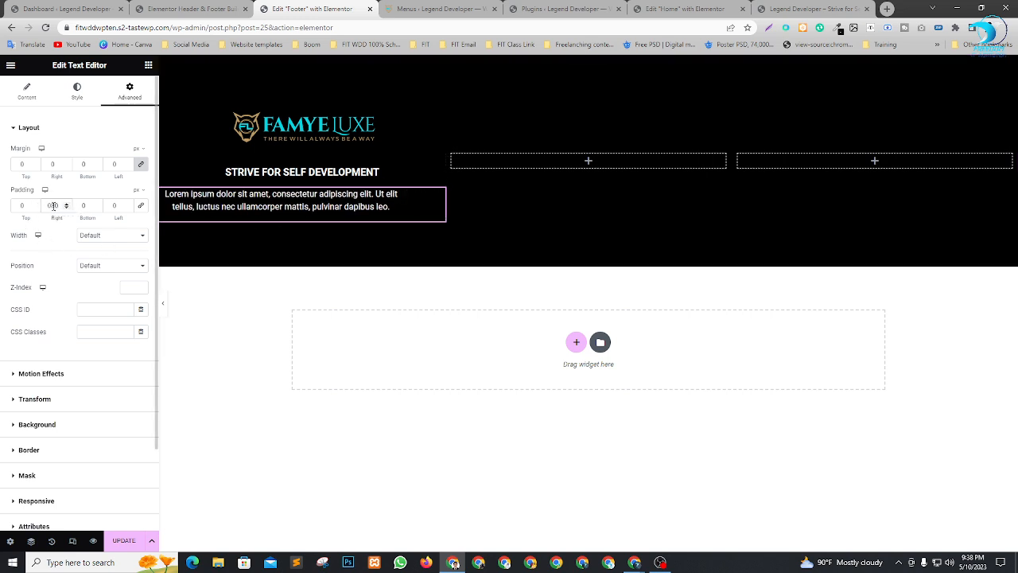
click(114, 206)
text(80)
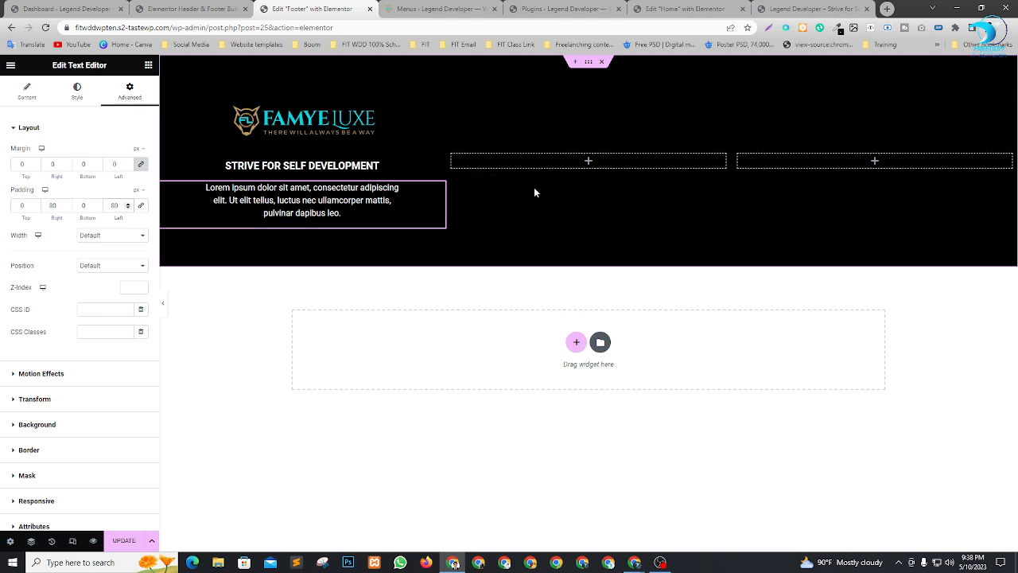
click(147, 65)
Step: Add a centred heading reading 'About Us' to the footer's middle column
drag(116, 227, 592, 160)
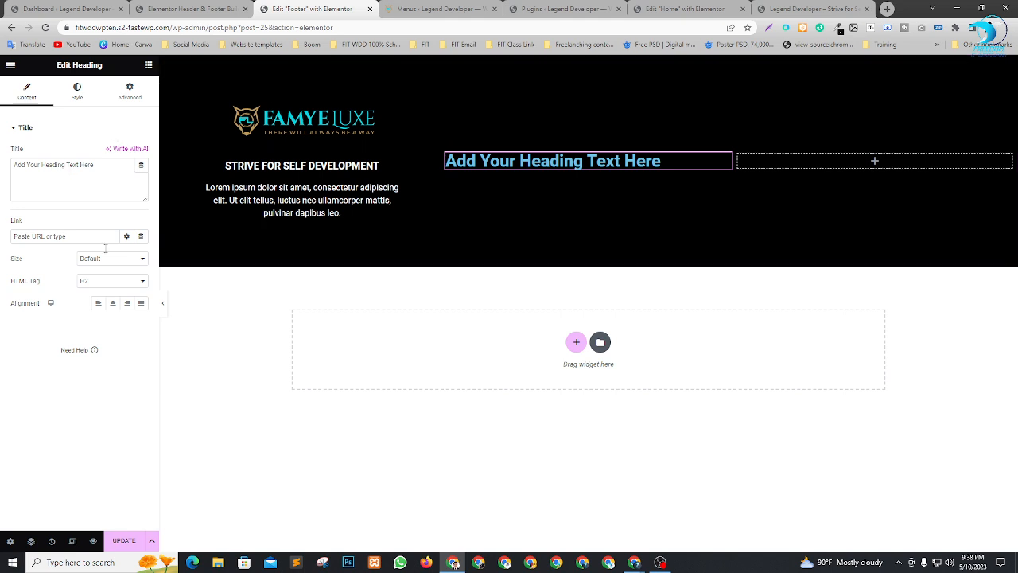
click(112, 303)
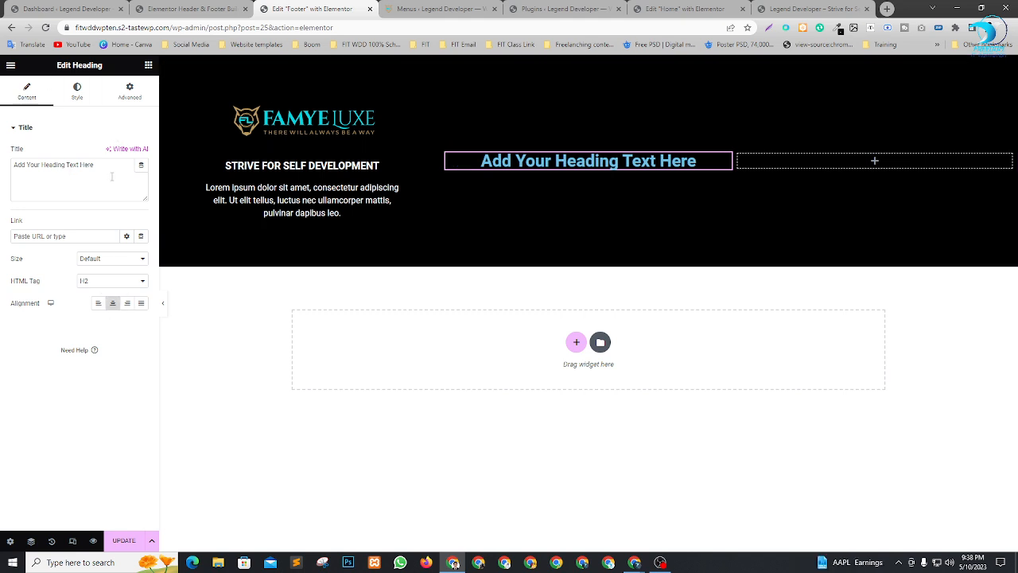
drag(112, 176, 2, 165)
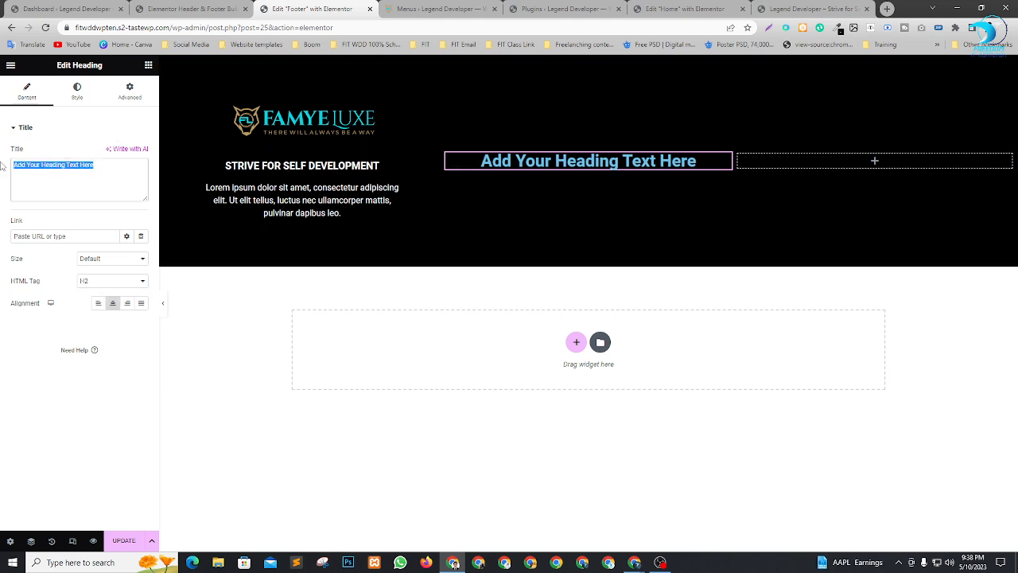
text(aBOUT)
key(BackSpace)
key(BackSpace)
key(BackSpace)
key(BackSpace)
key(BackSpace)
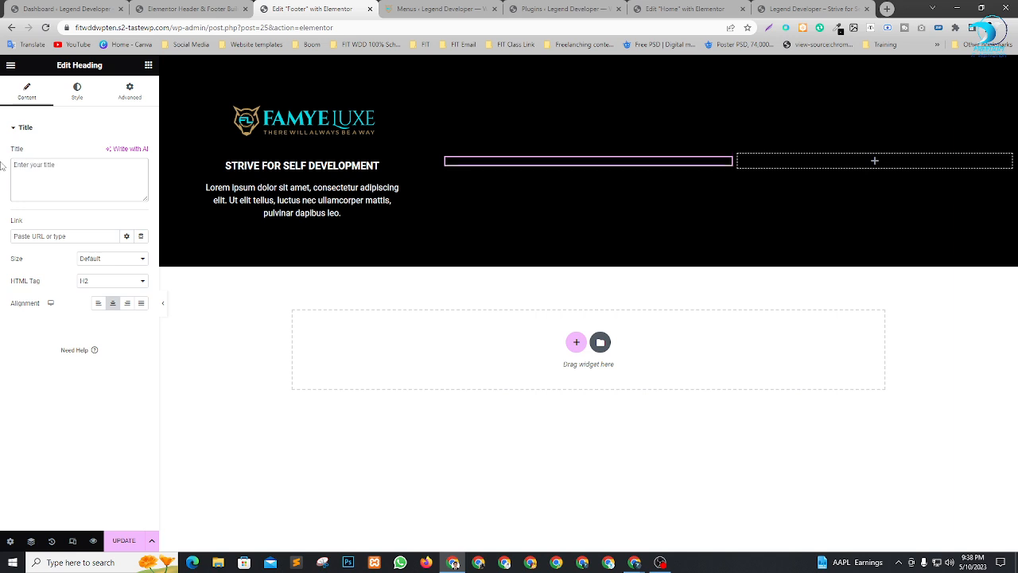
text(Abo)
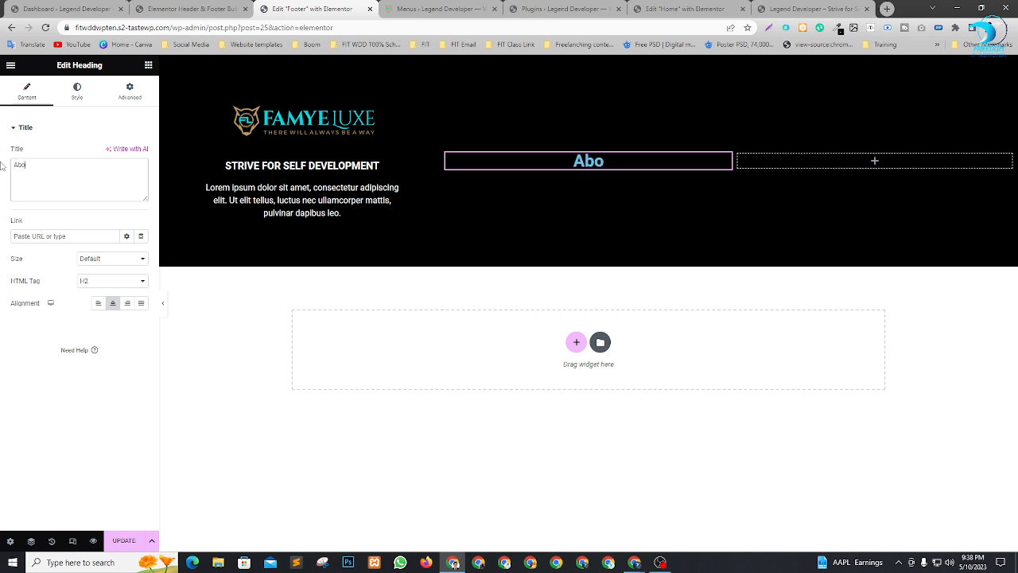
text(ut U)
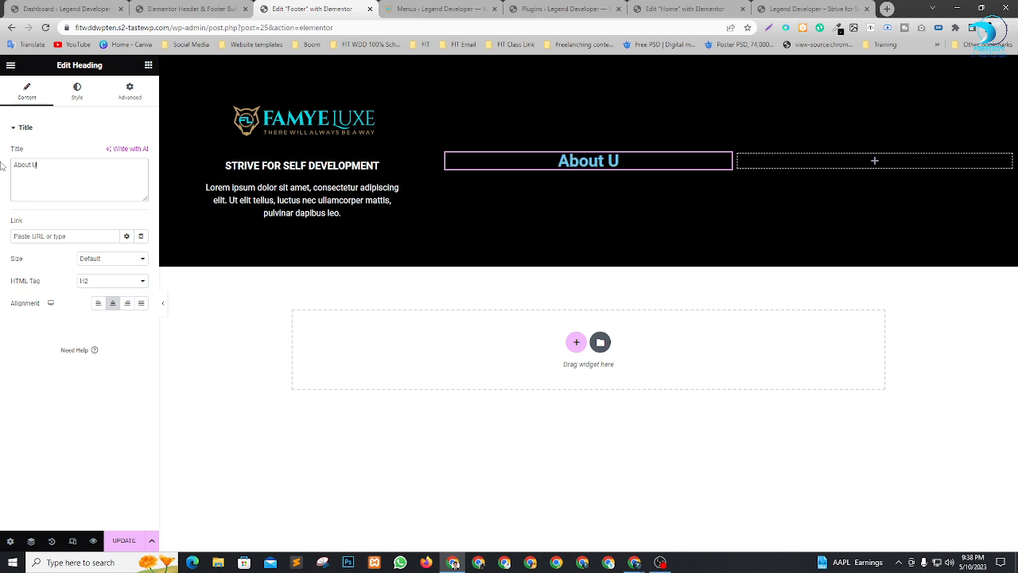
text(s)
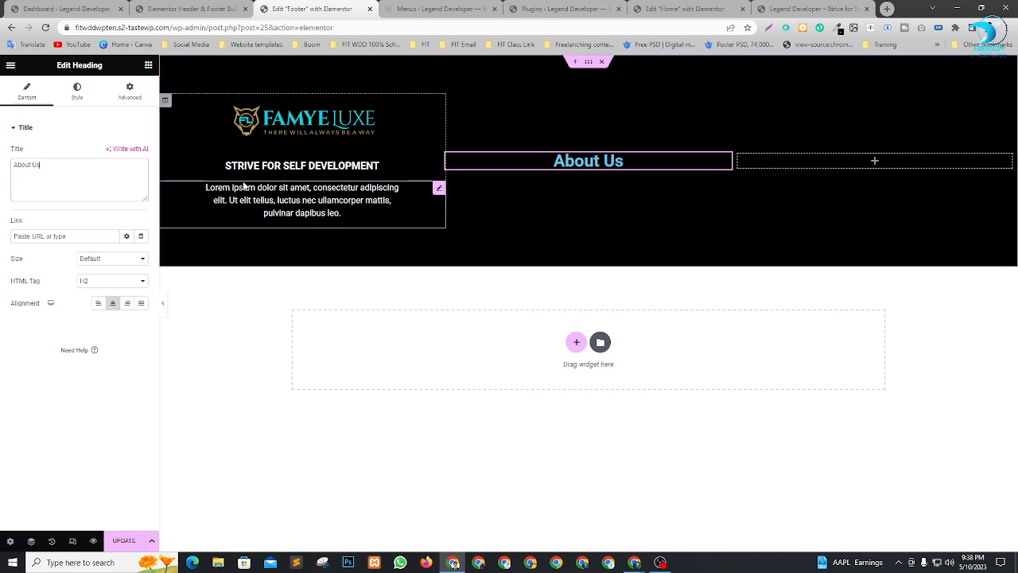
click(149, 67)
Step: Add a Text Editor below About Us and duplicate its lorem ipsum paragraph
drag(116, 278, 609, 175)
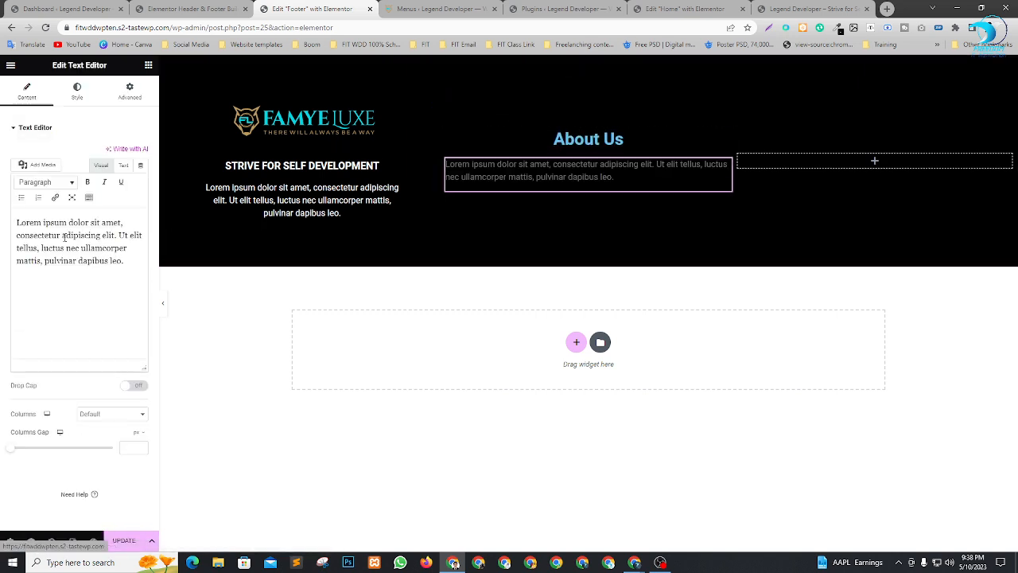
click(138, 261)
drag(134, 261, 2, 223)
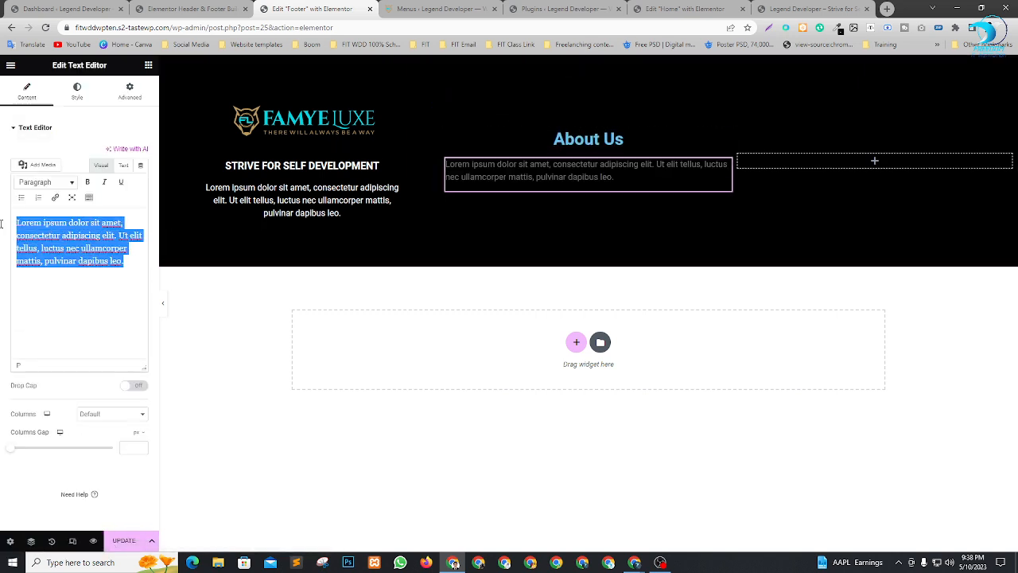
key(ctrl+c)
click(135, 263)
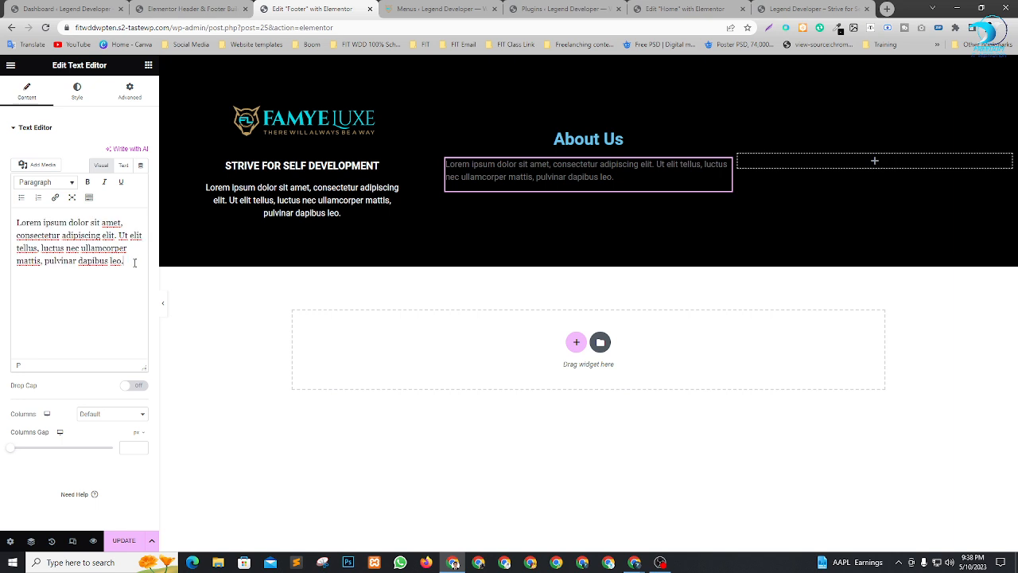
key(ctrl+v)
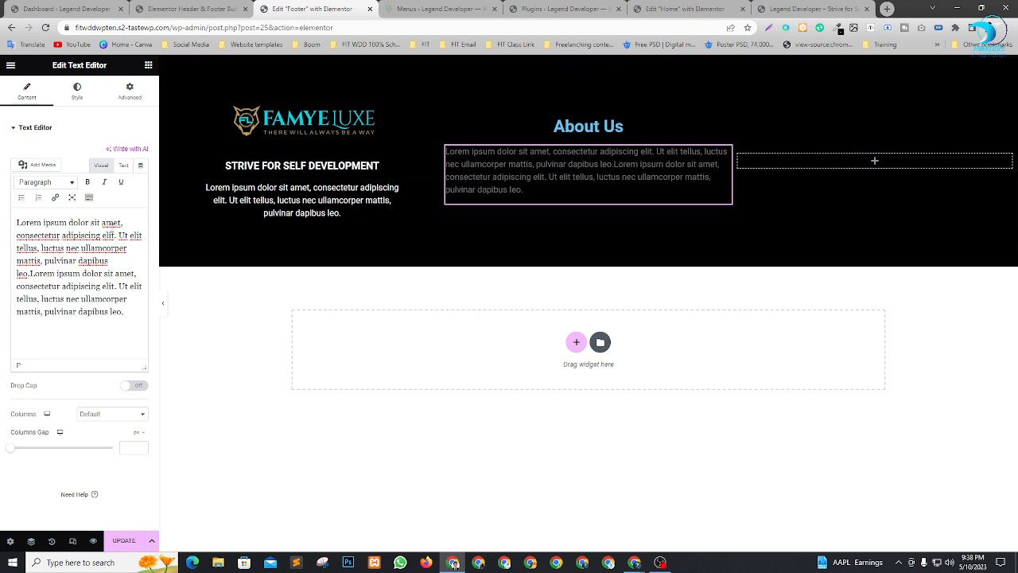
Step: Give the About Us text block 80 px right and left padding
click(130, 89)
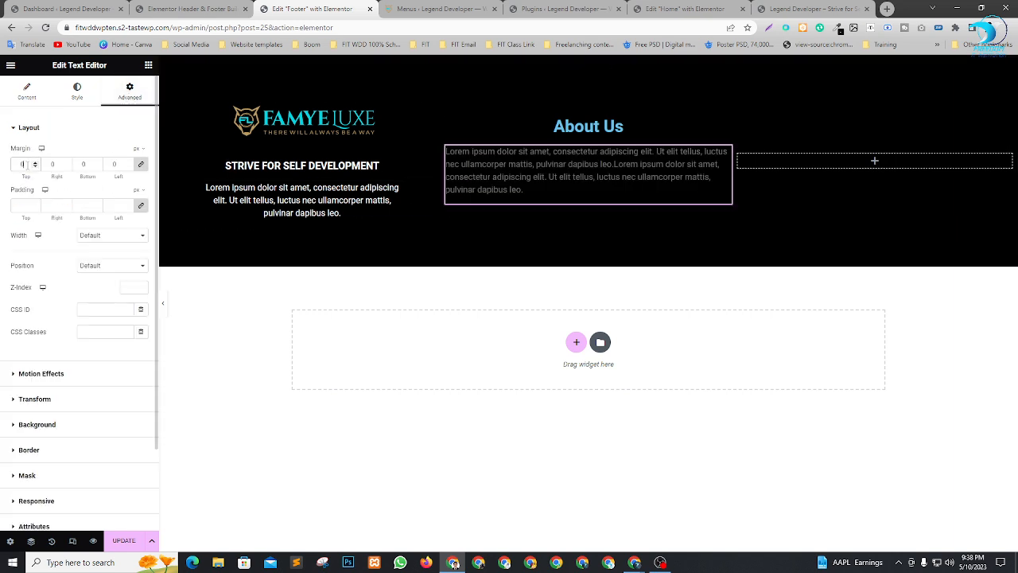
click(141, 205)
text(80)
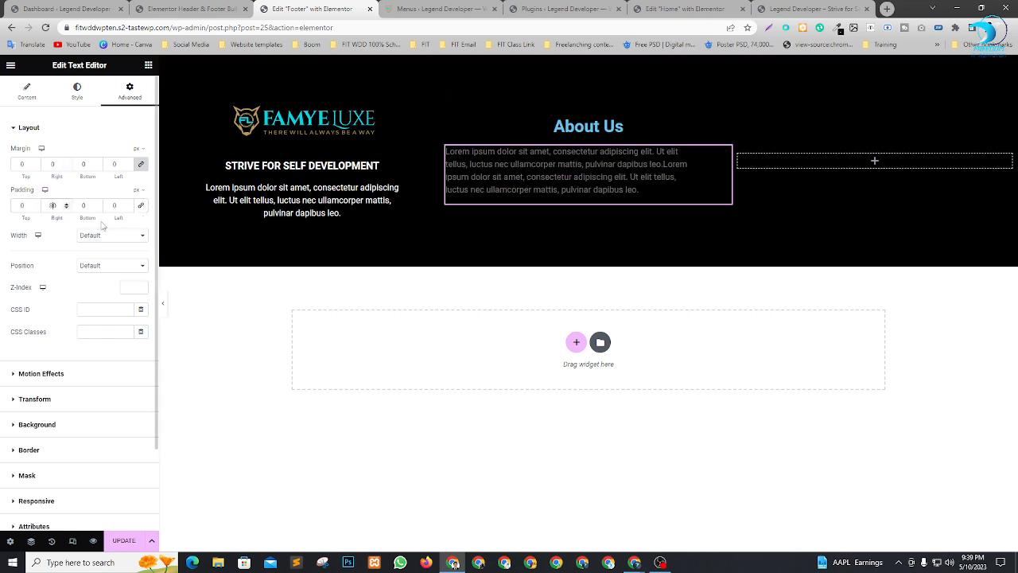
click(112, 205)
text(80)
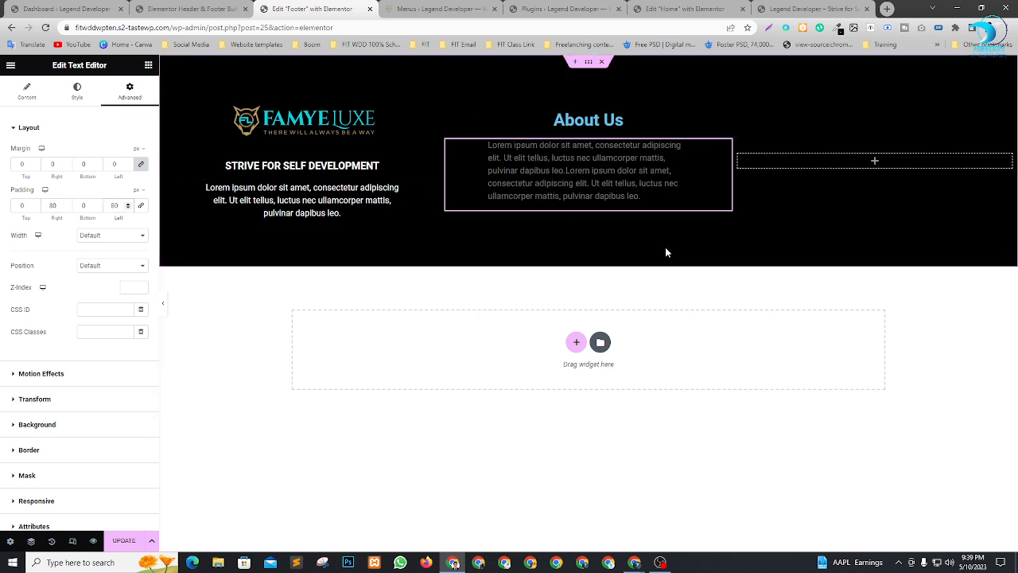
Step: Make the About Us text white and adjust its font size
click(80, 93)
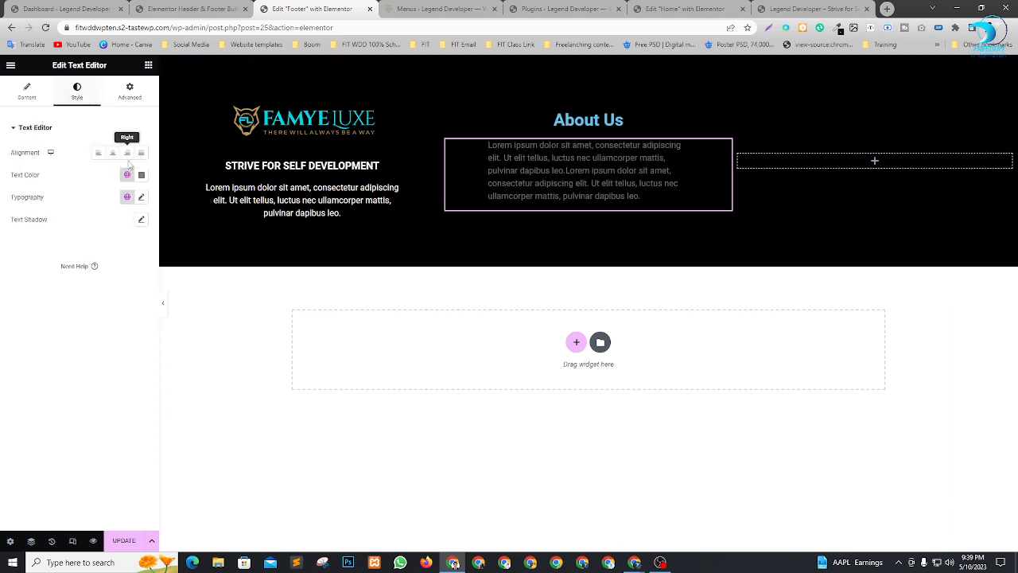
click(141, 174)
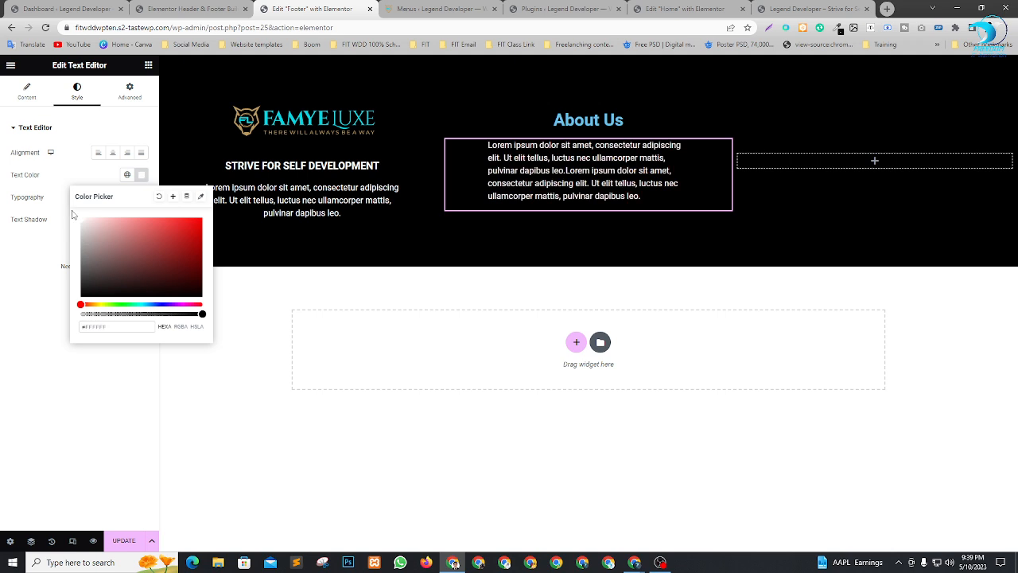
click(99, 163)
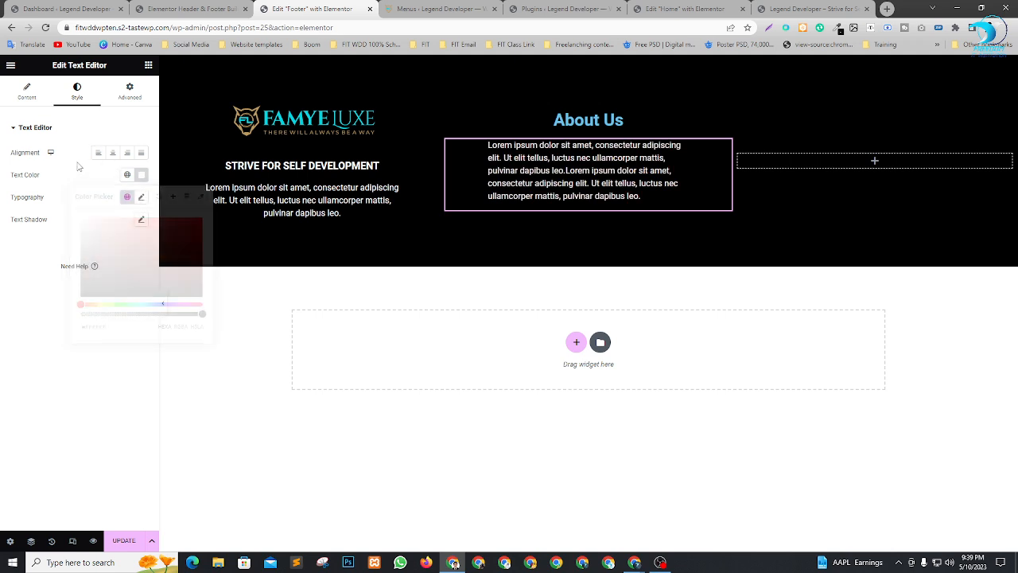
click(143, 199)
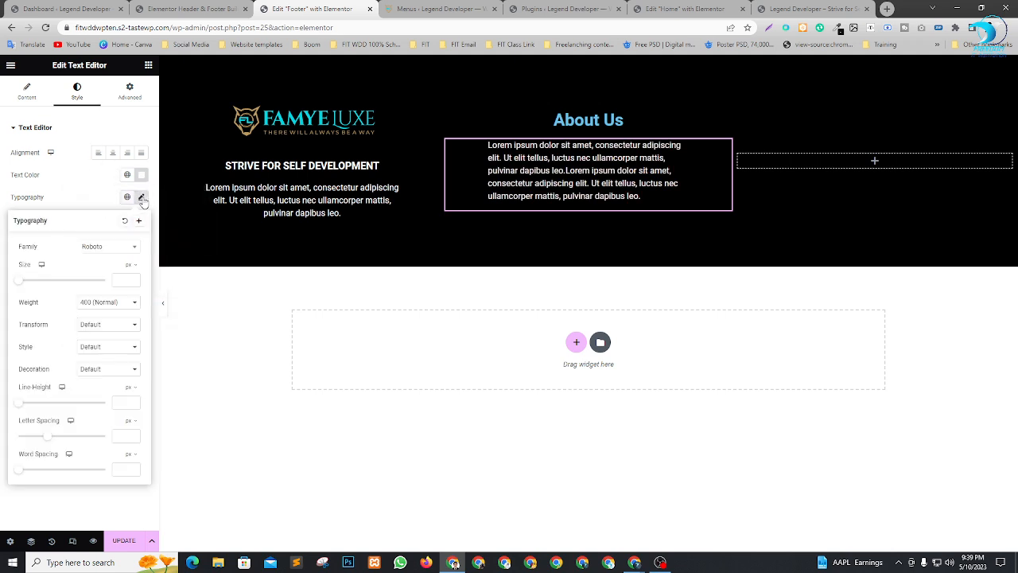
click(120, 278)
text(13)
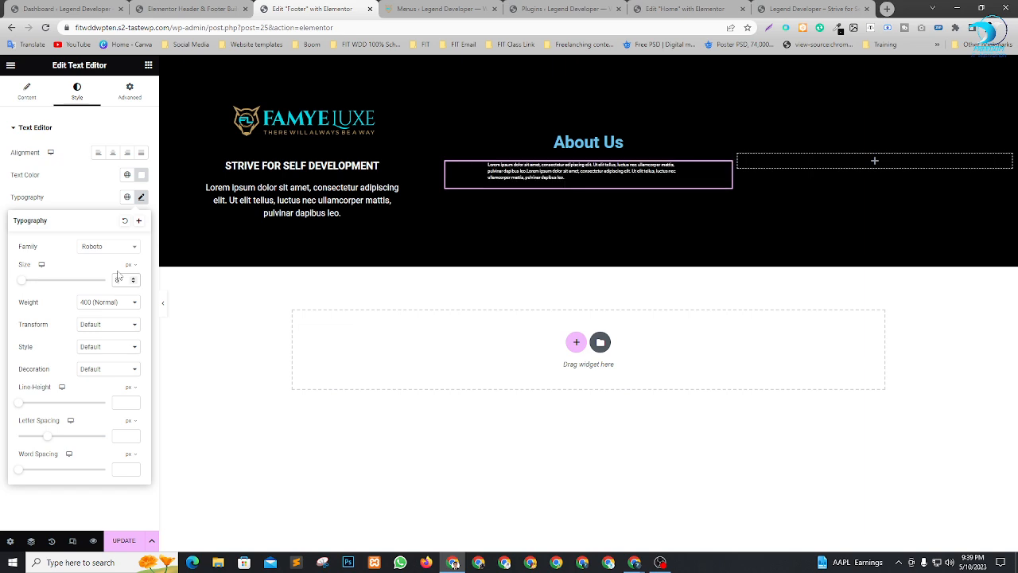
key(Up)
key(Up)
key(Up)
key(Up)
key(Up)
key(Up)
key(Up)
key(Up)
key(Up)
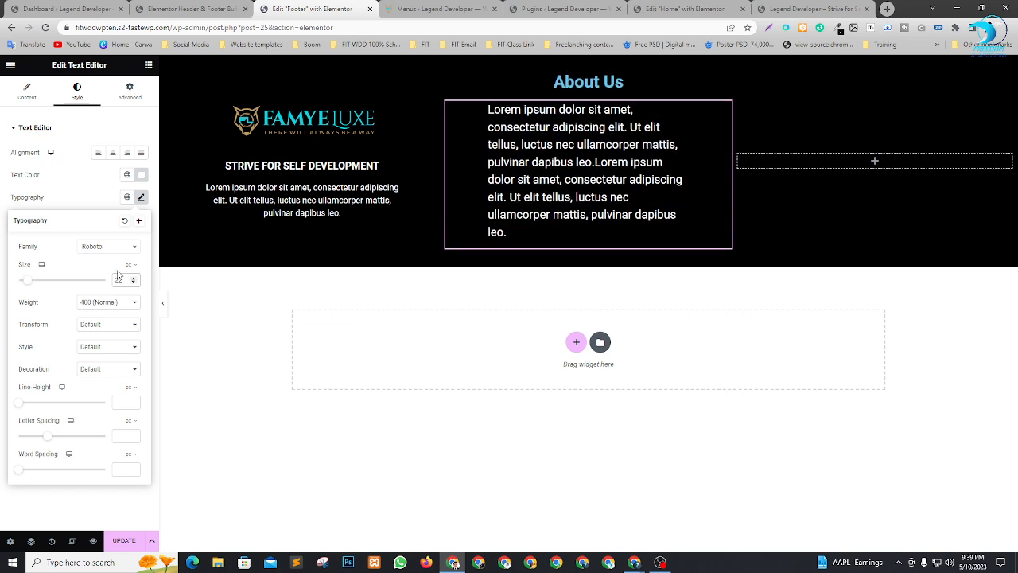
key(Down)
key(Down)
key(Down)
key(Down)
key(Down)
key(Down)
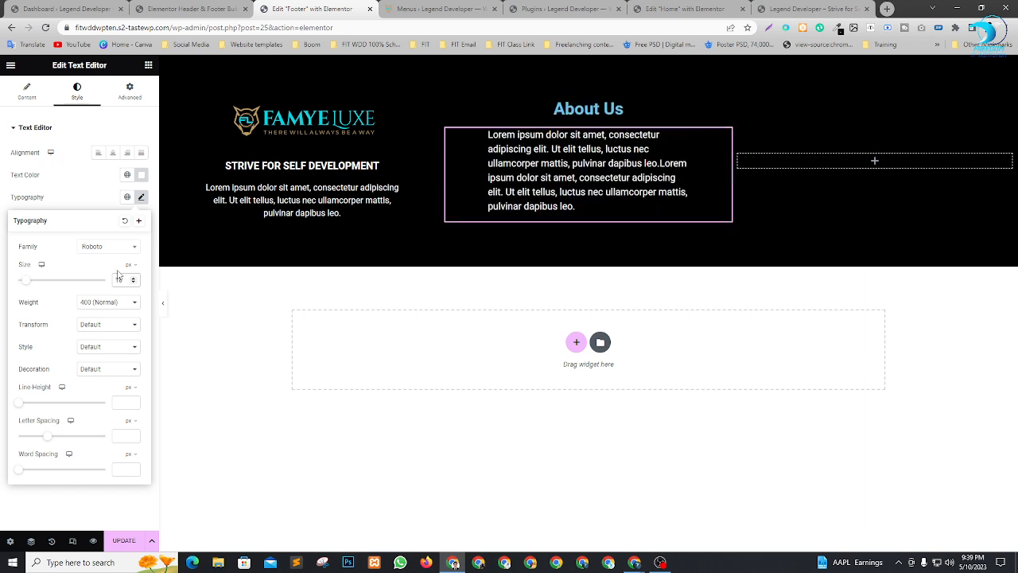
Step: Split the text into two paragraphs before 'Ut elit tellus' and delete the repeated phrase
click(26, 91)
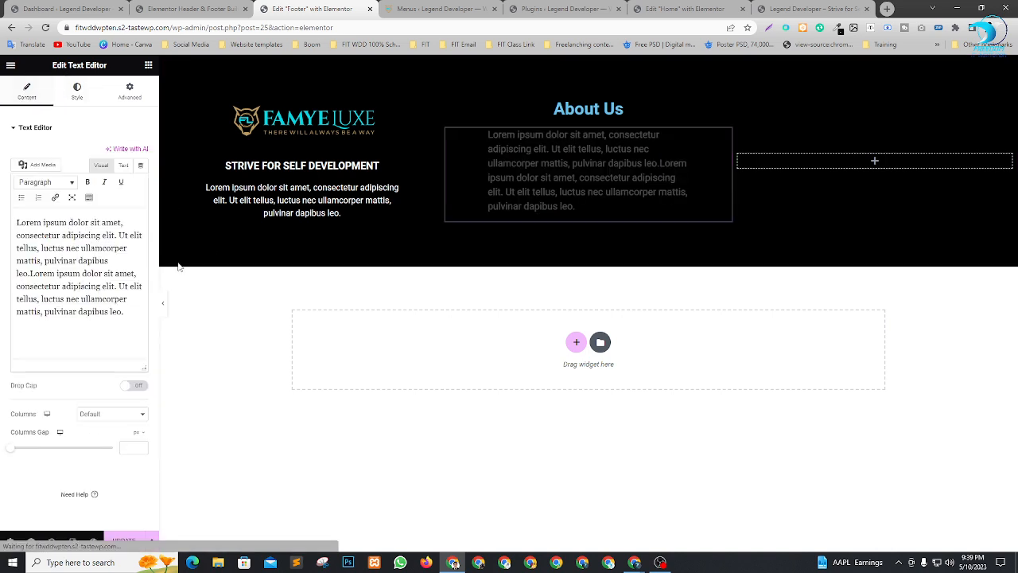
click(121, 286)
key(Return)
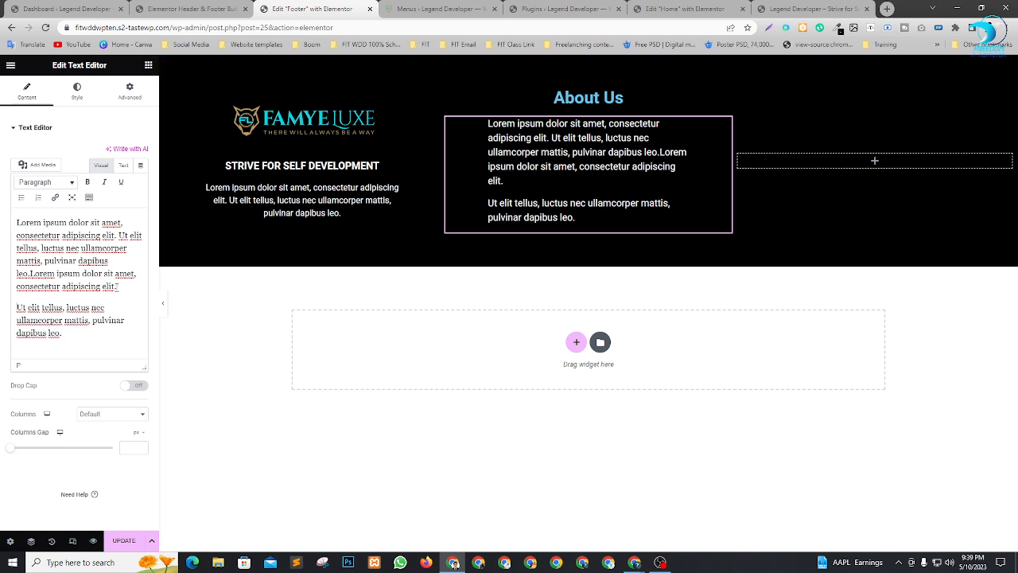
drag(118, 287, 109, 273)
key(BackSpace)
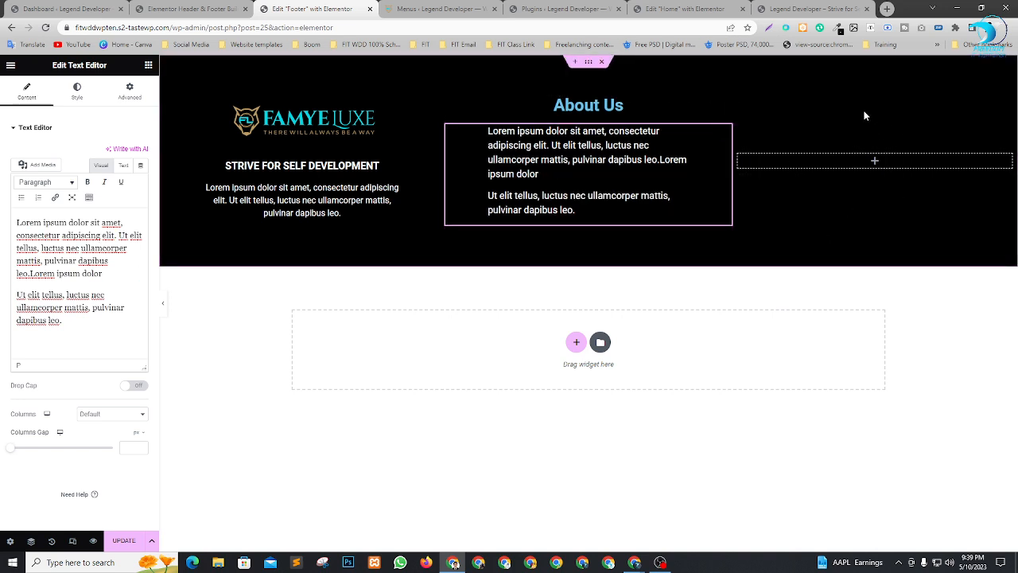
click(148, 65)
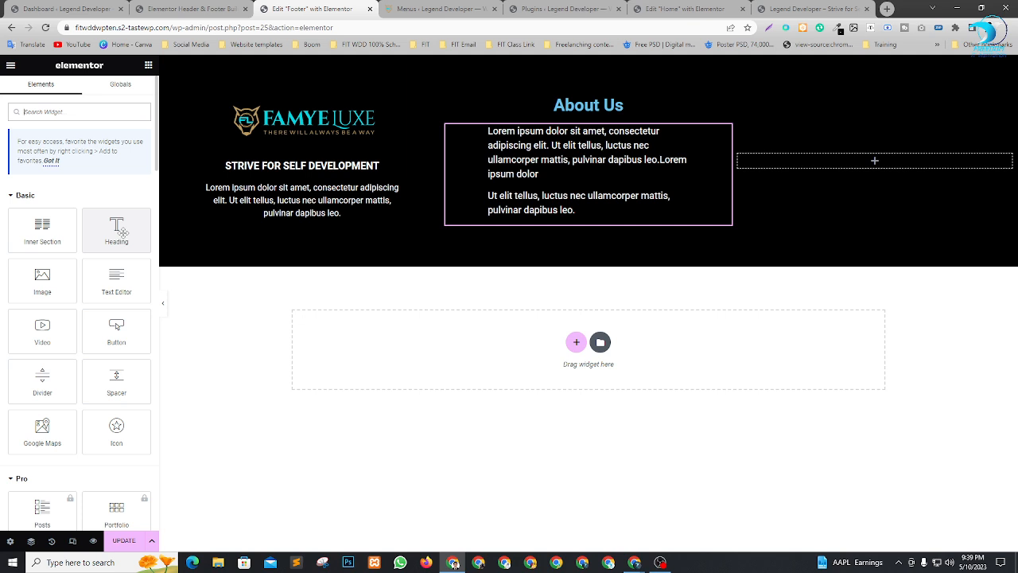
Step: Add a centred 'Connect With Us' heading to the right footer column
drag(117, 228, 910, 160)
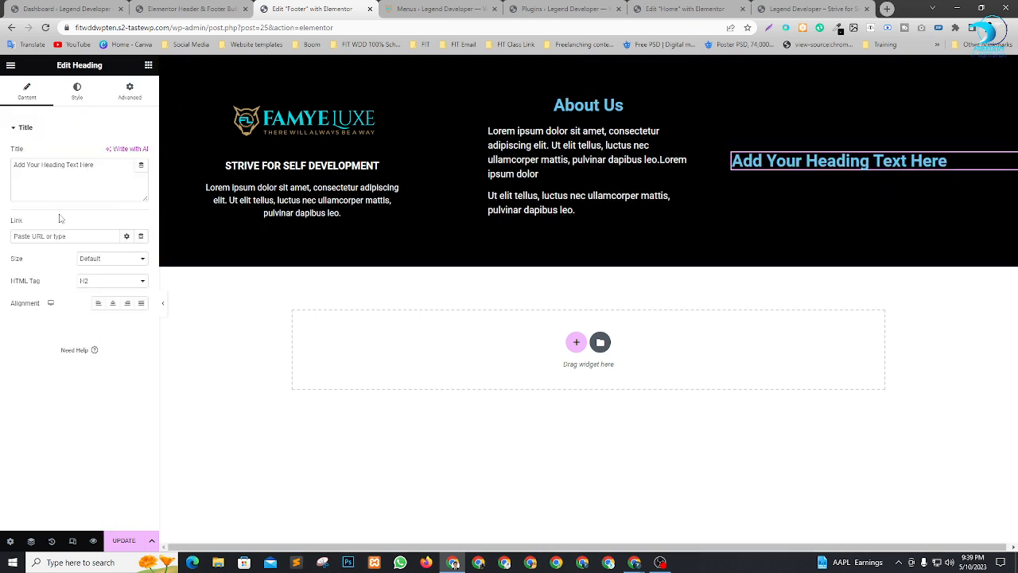
drag(111, 169, 2, 167)
text(C)
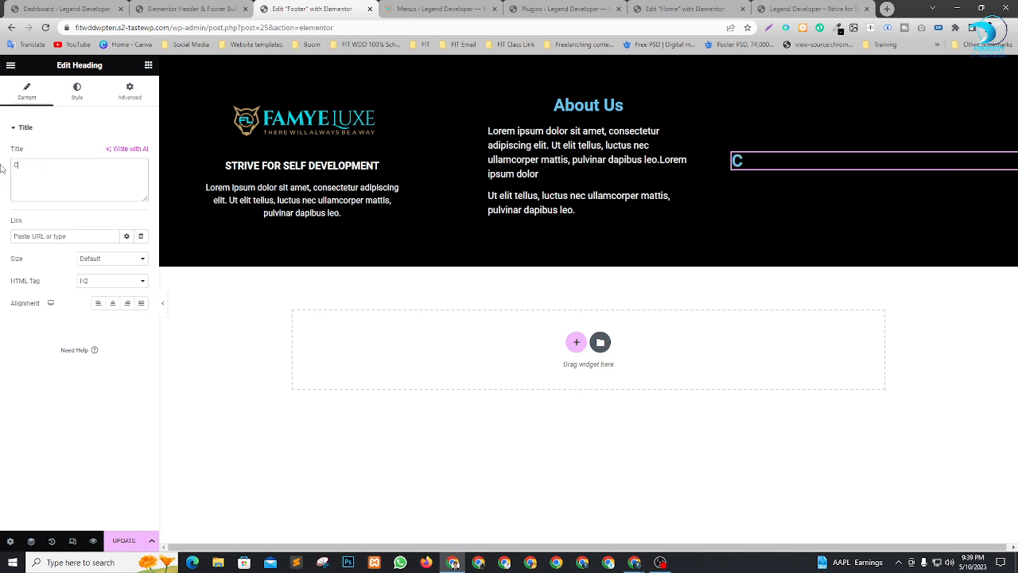
text(ounnect)
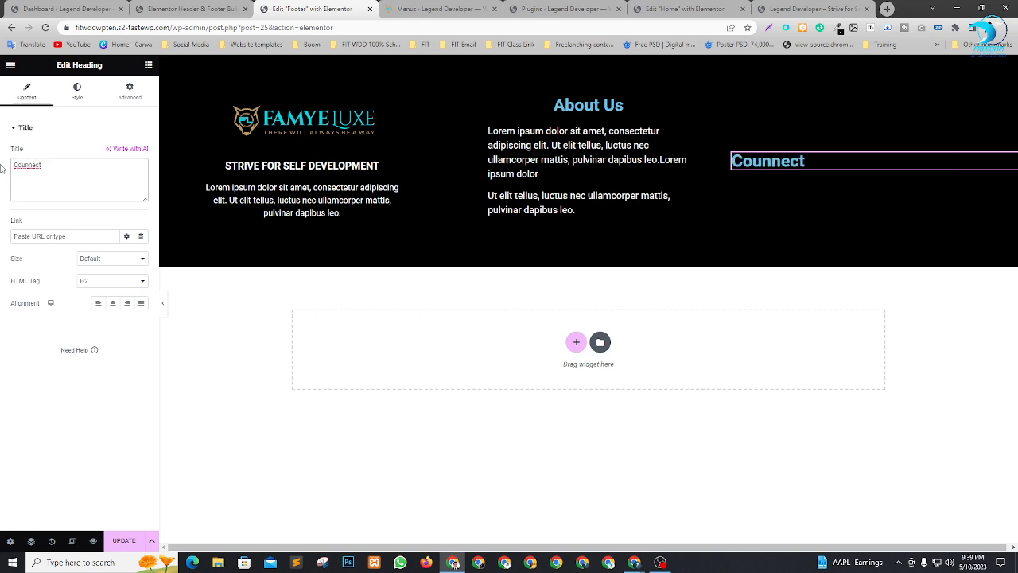
right_click(26, 163)
click(43, 172)
text(With Us)
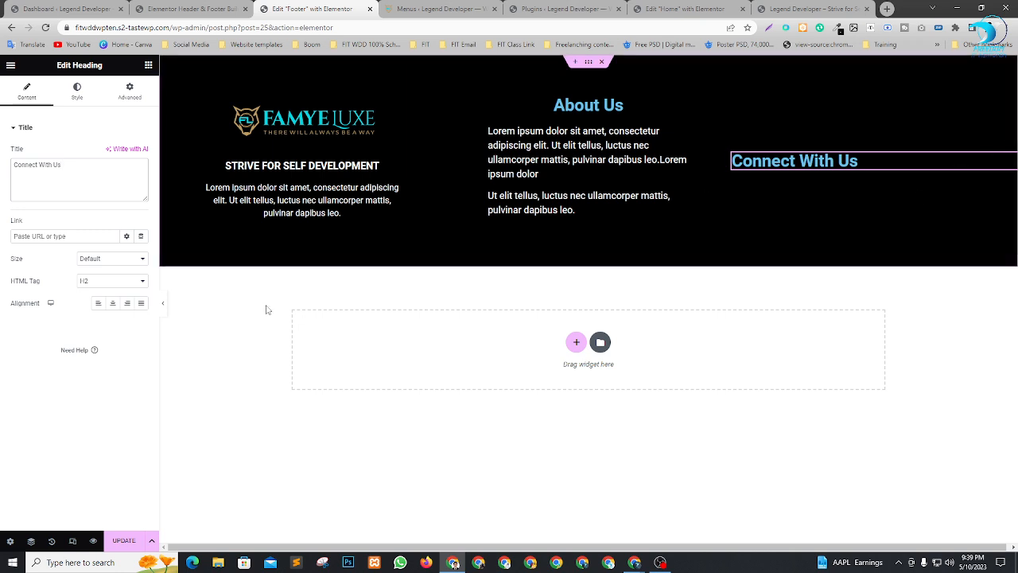
click(112, 303)
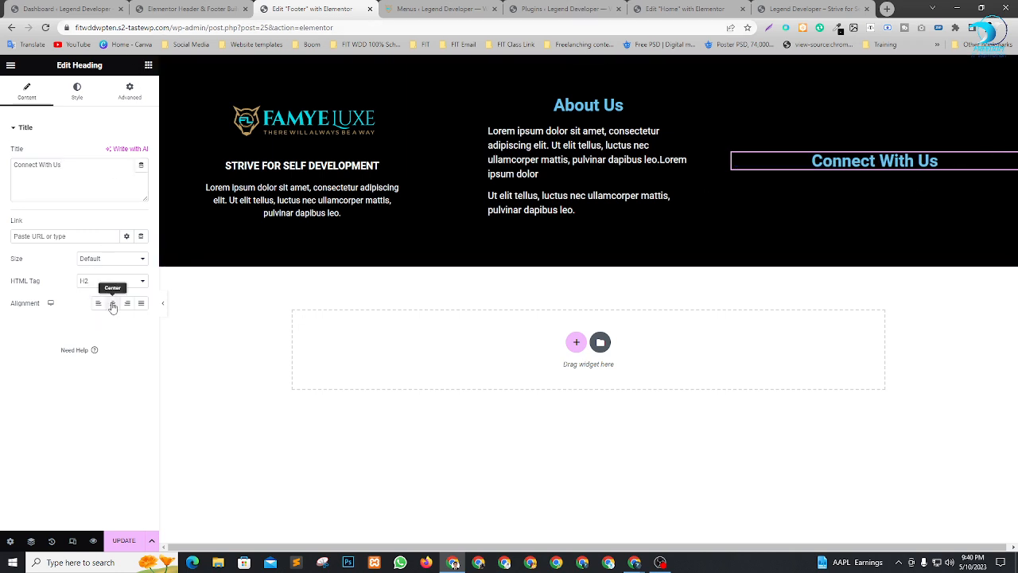
Step: Make the Connect With Us and About Us headings white
click(68, 95)
click(140, 157)
drag(133, 239, 64, 188)
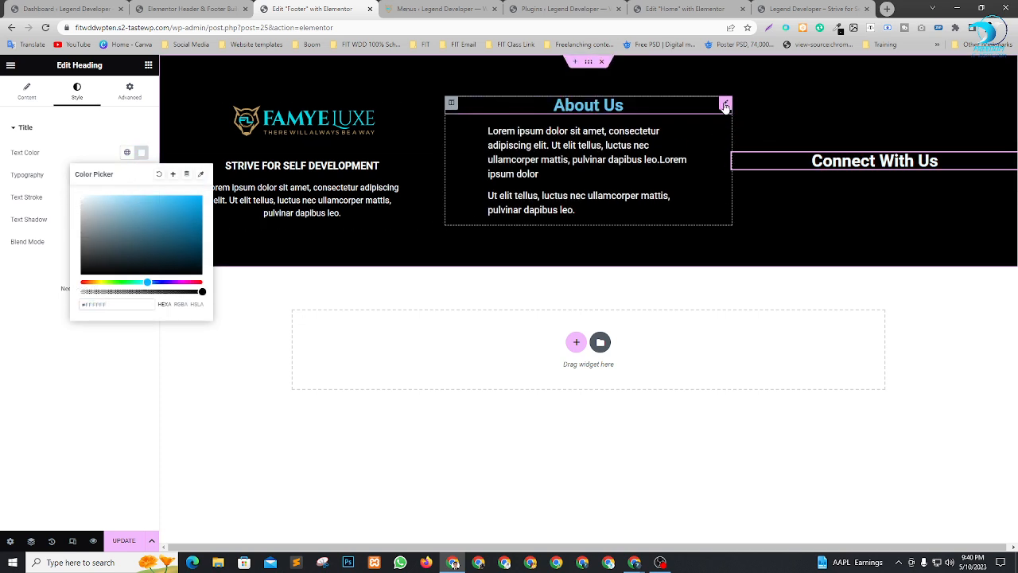
click(725, 105)
click(76, 92)
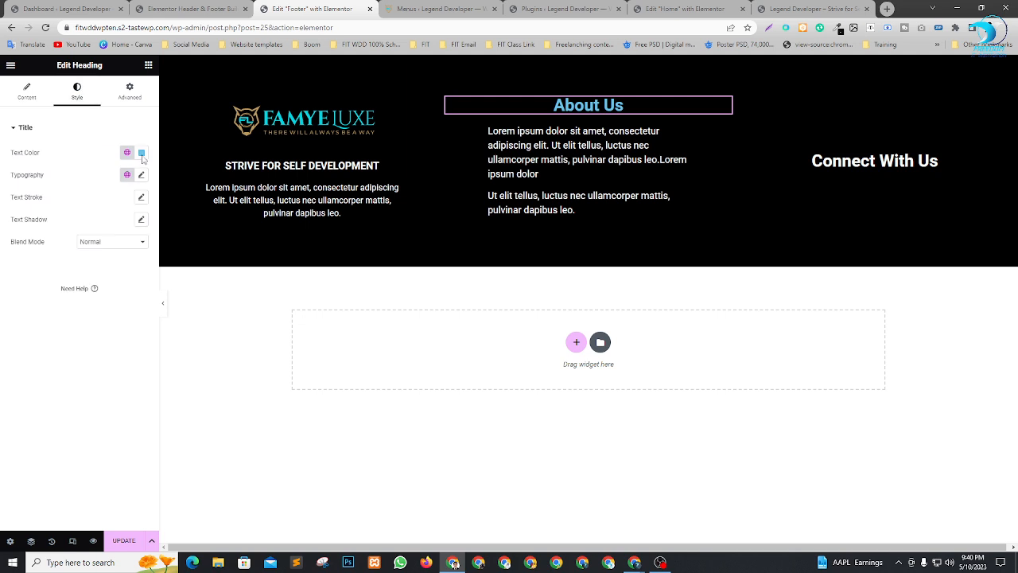
click(141, 154)
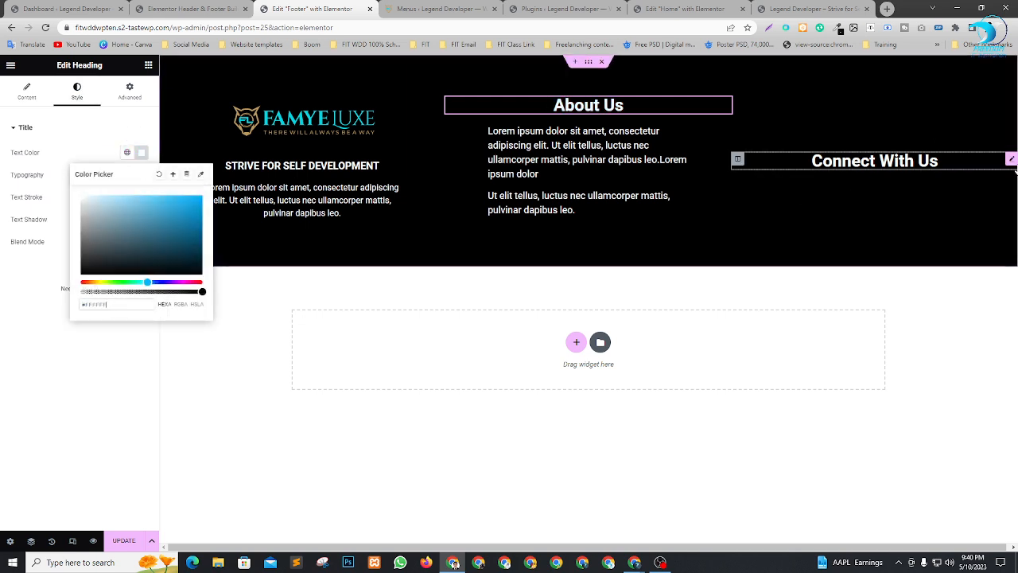
click(1010, 161)
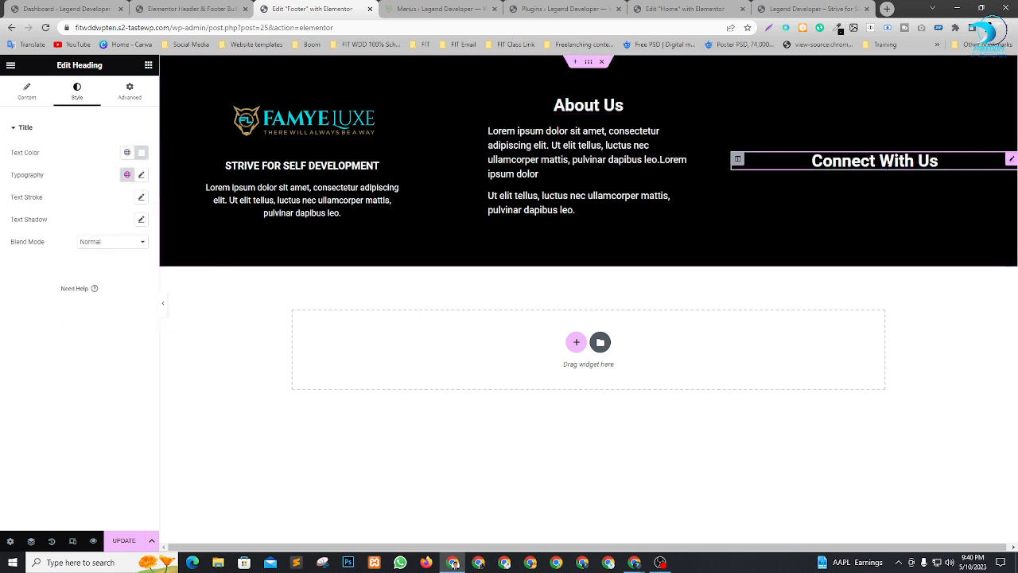
click(148, 66)
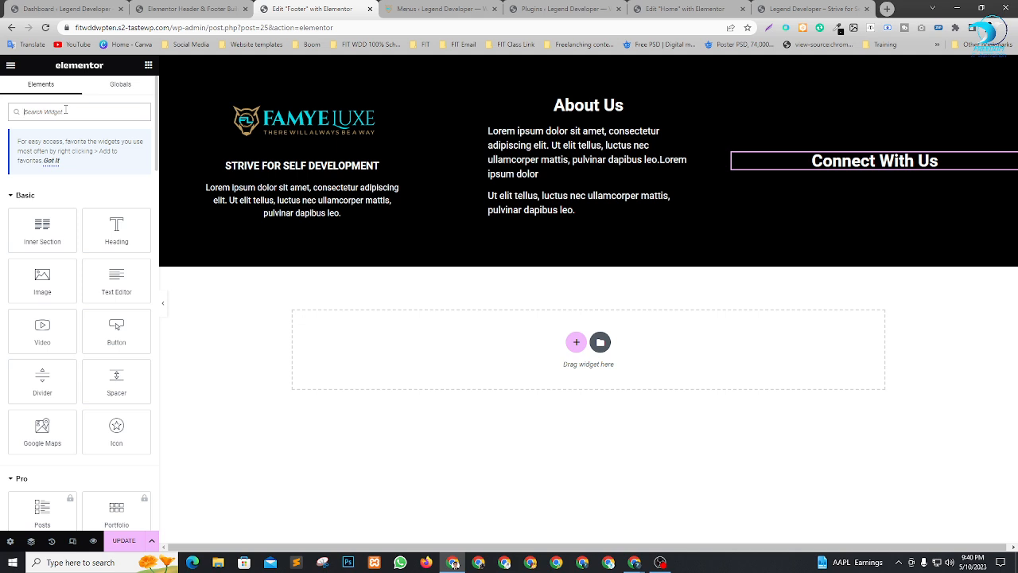
Step: Add Social Icons under Connect With Us, then open facebook.com in a new window for the Facebook link
text(so)
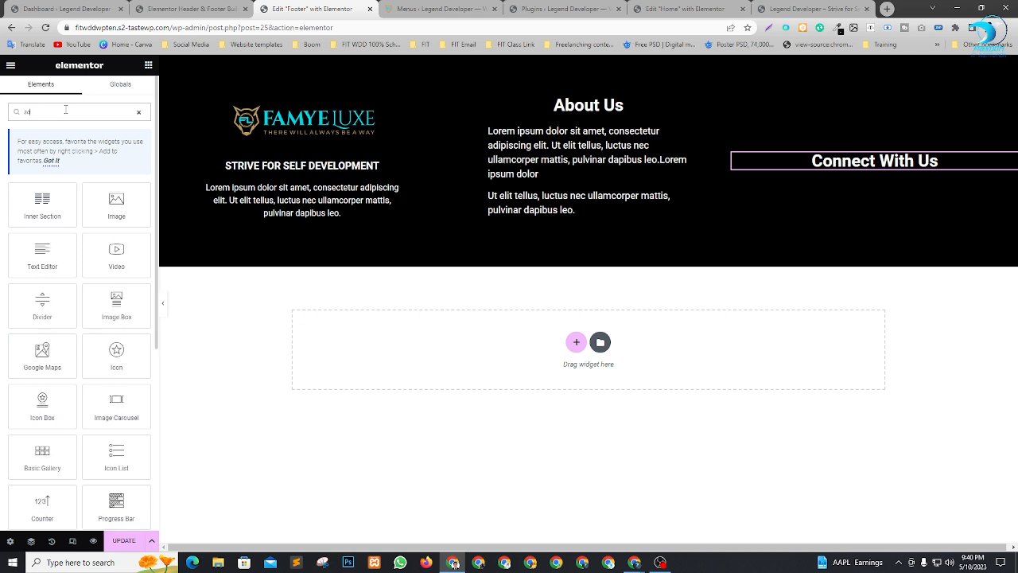
text(ci)
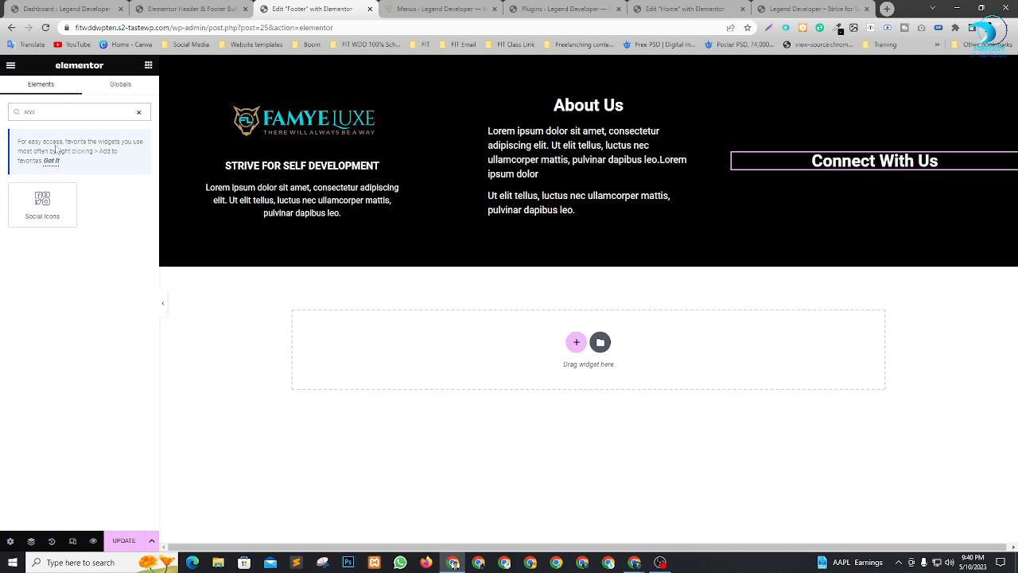
drag(36, 200, 887, 172)
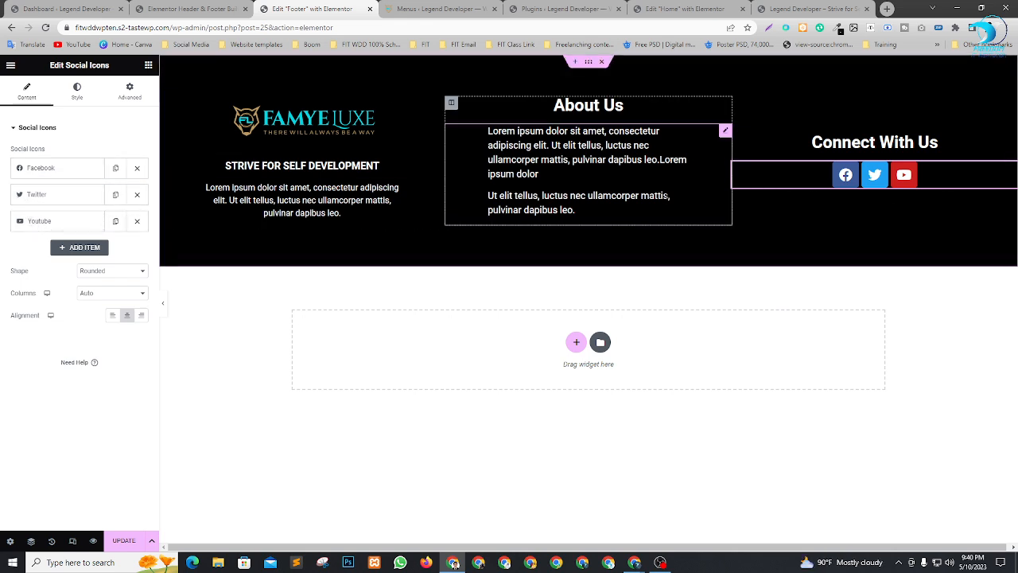
click(55, 173)
click(69, 274)
click(478, 562)
click(232, 44)
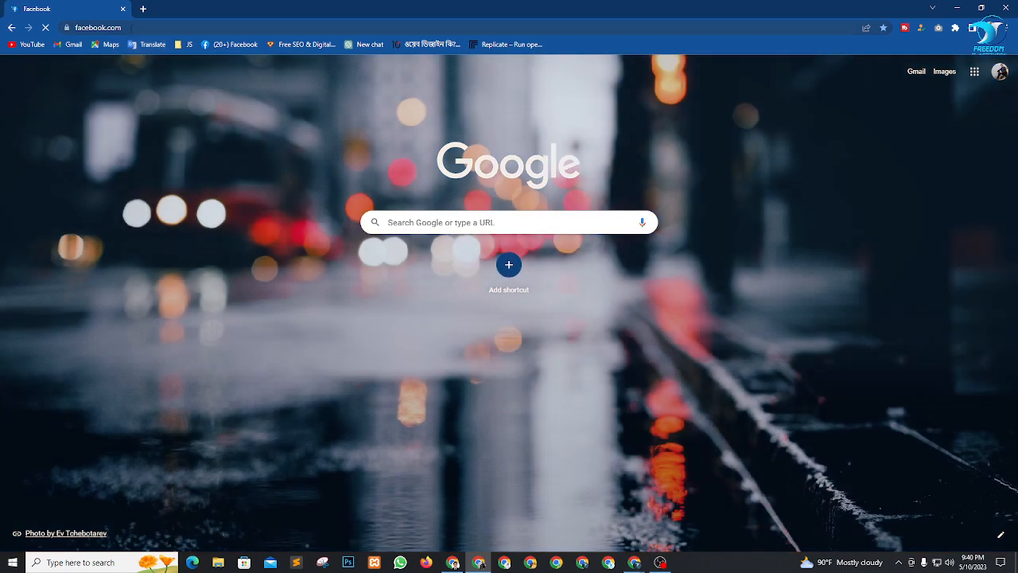
Step: Deny the video call's join request, then select the Facebook profile page's web address
key(alt+Tab)
key(alt+Tab)
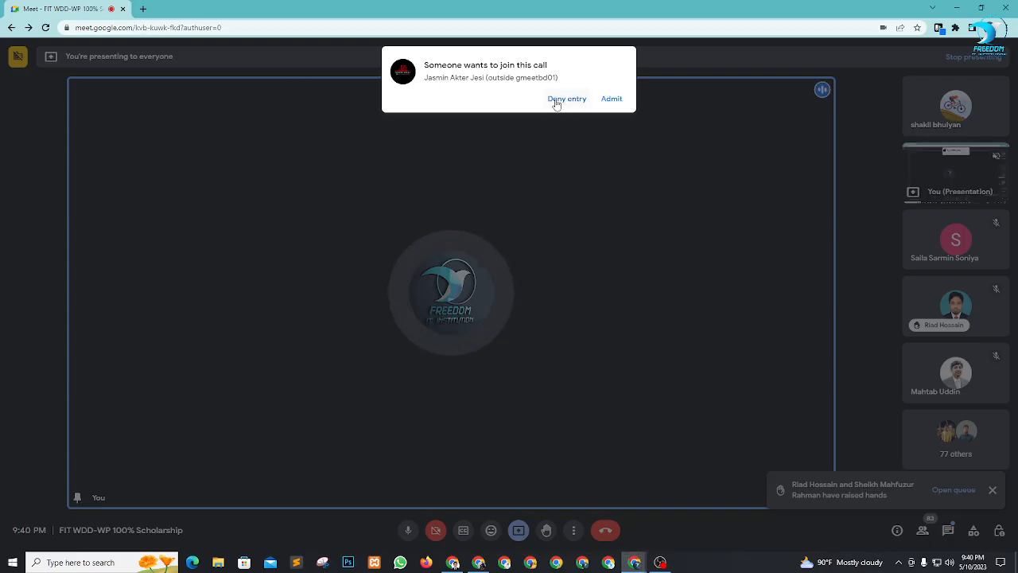
click(554, 107)
key(alt+Tab)
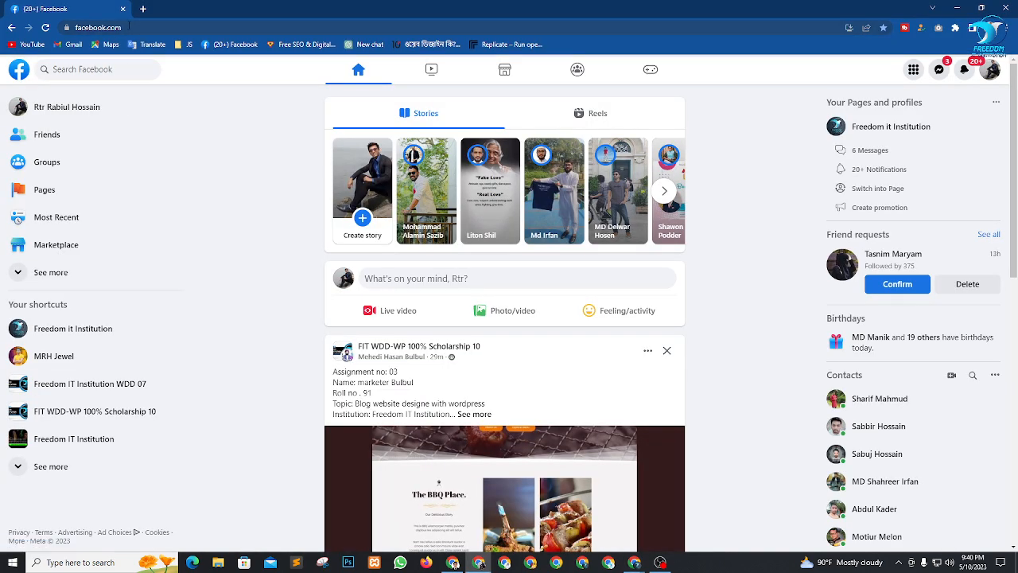
click(166, 28)
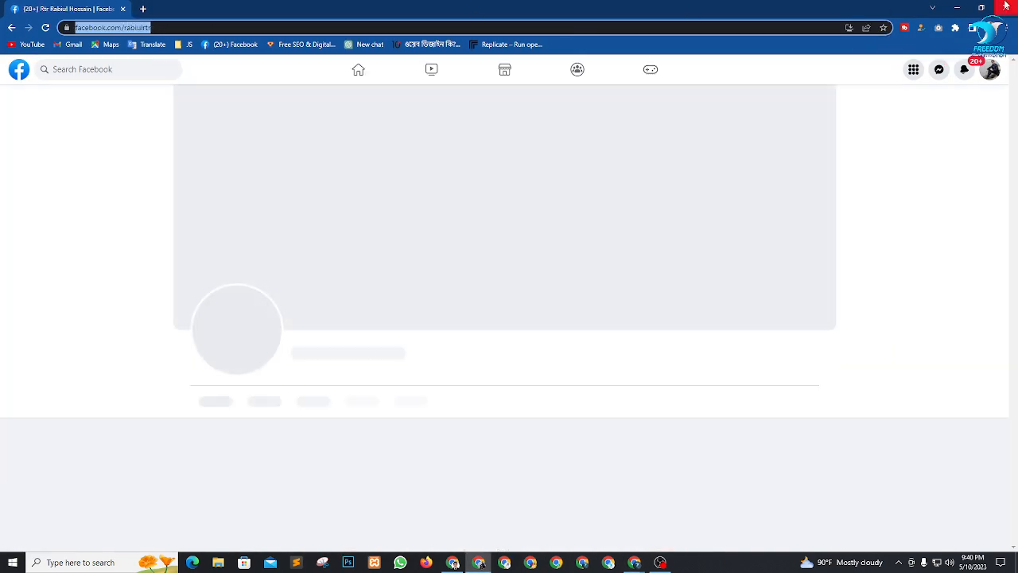
key(alt+Tab)
Step: Link the Facebook social icon to the pasted Facebook profile URL
click(451, 562)
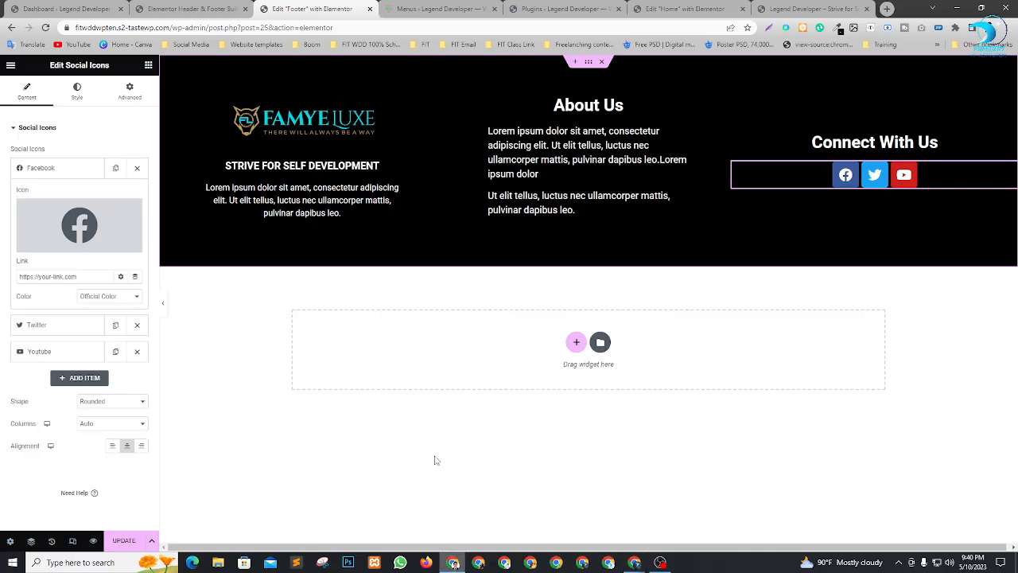
click(17, 276)
text(https://www.facebook.com/rabiulrtr)
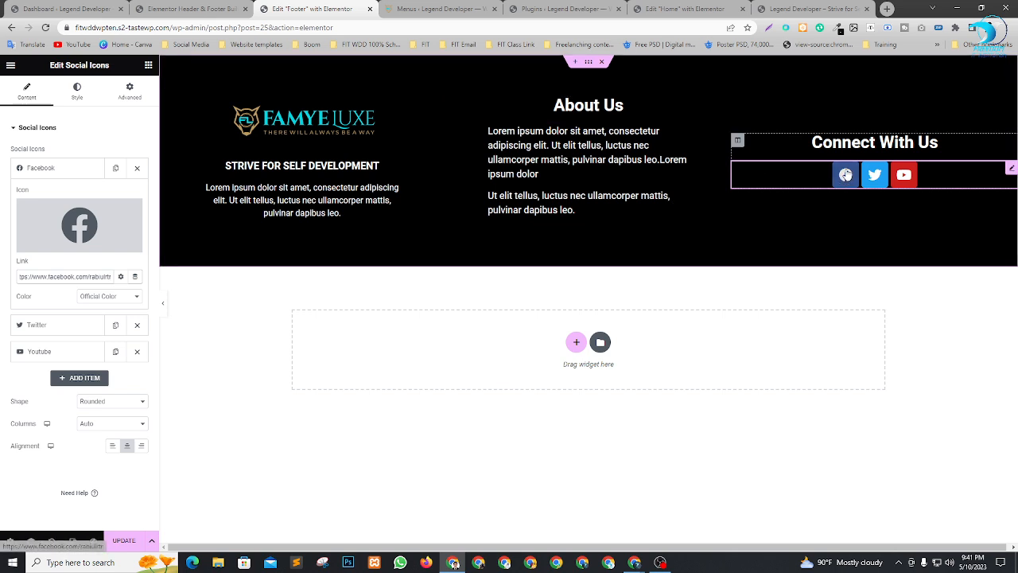
click(65, 170)
Step: Add a fourth social icon item after YouTube in the Connect With Us row
click(65, 199)
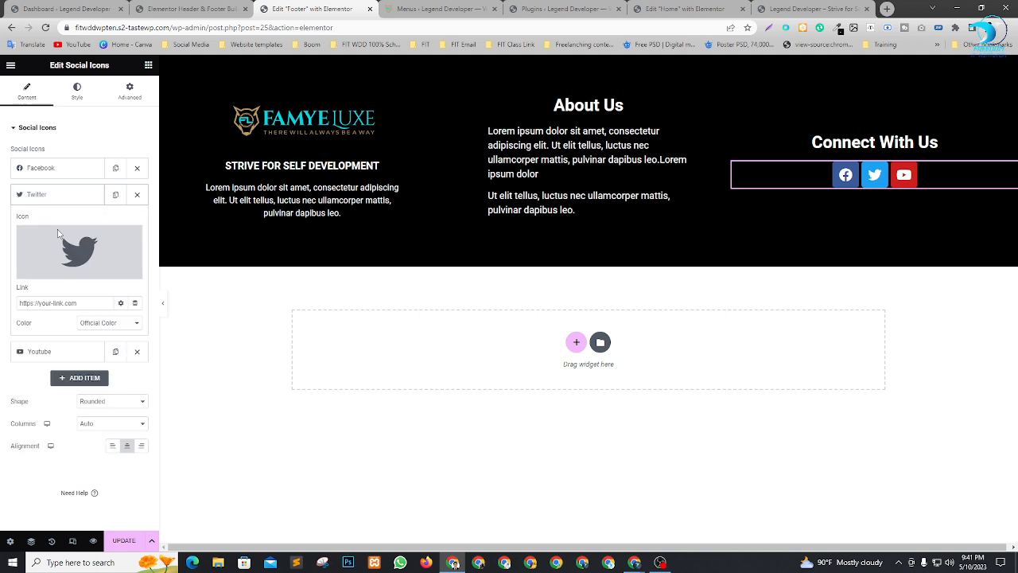
click(72, 193)
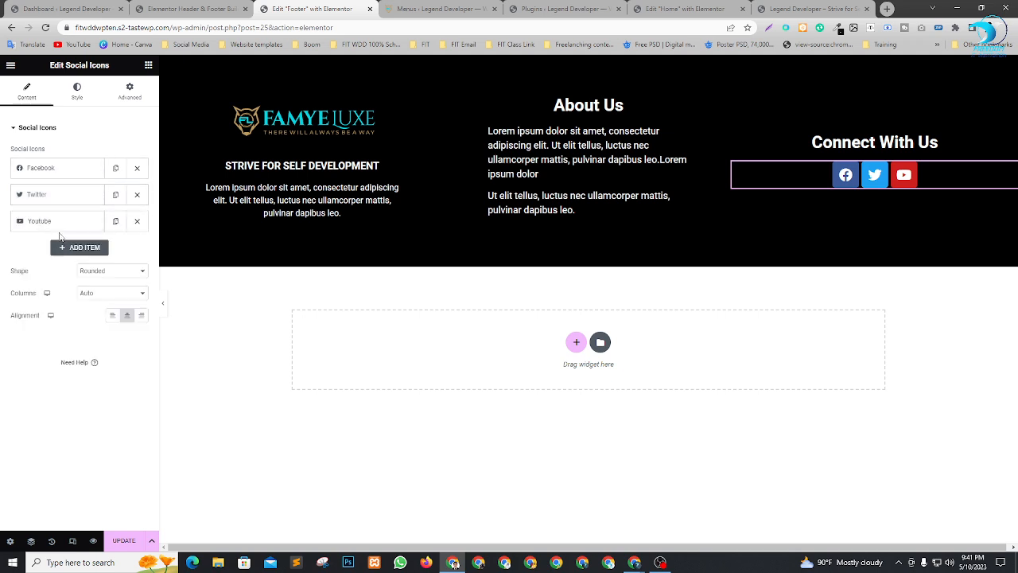
click(79, 247)
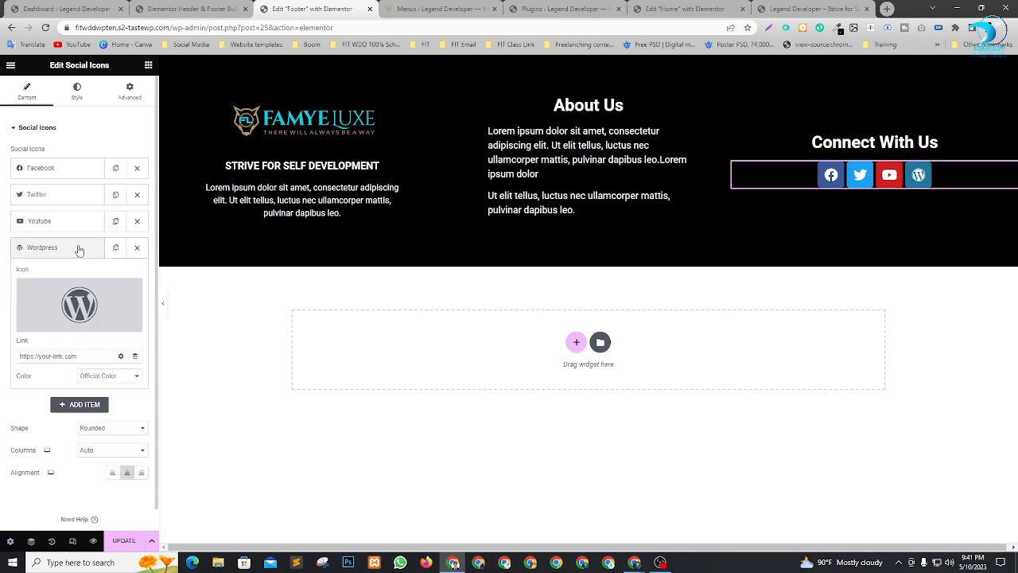
click(79, 248)
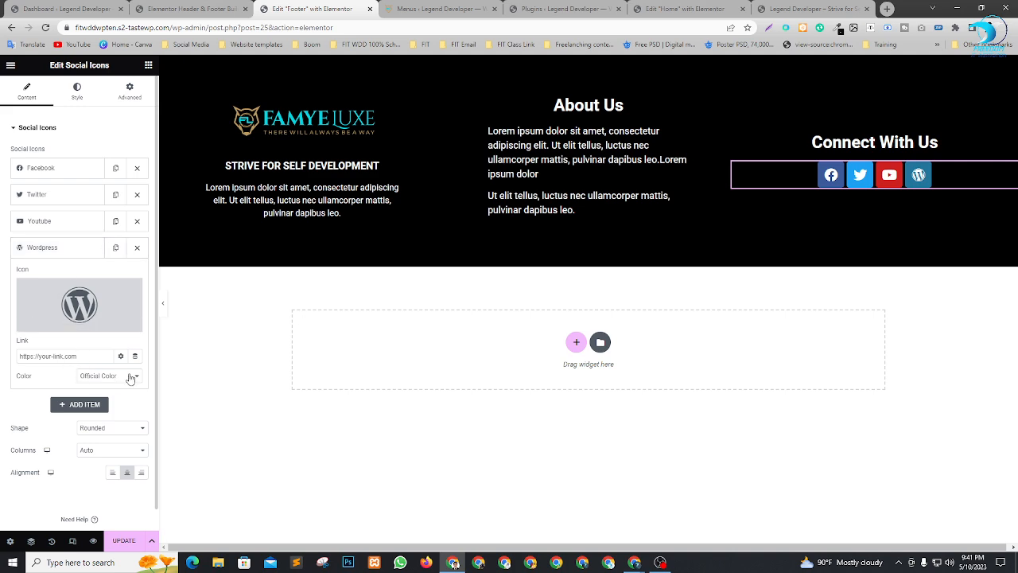
click(68, 295)
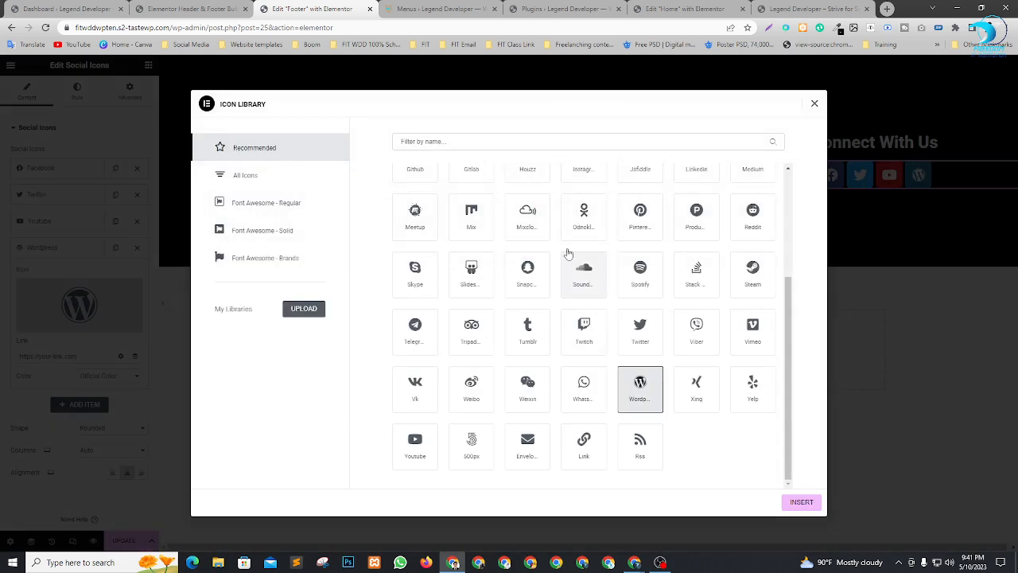
Step: Replace the fourth item's WordPress icon with the WhatsApp icon from the Icon Library
click(639, 225)
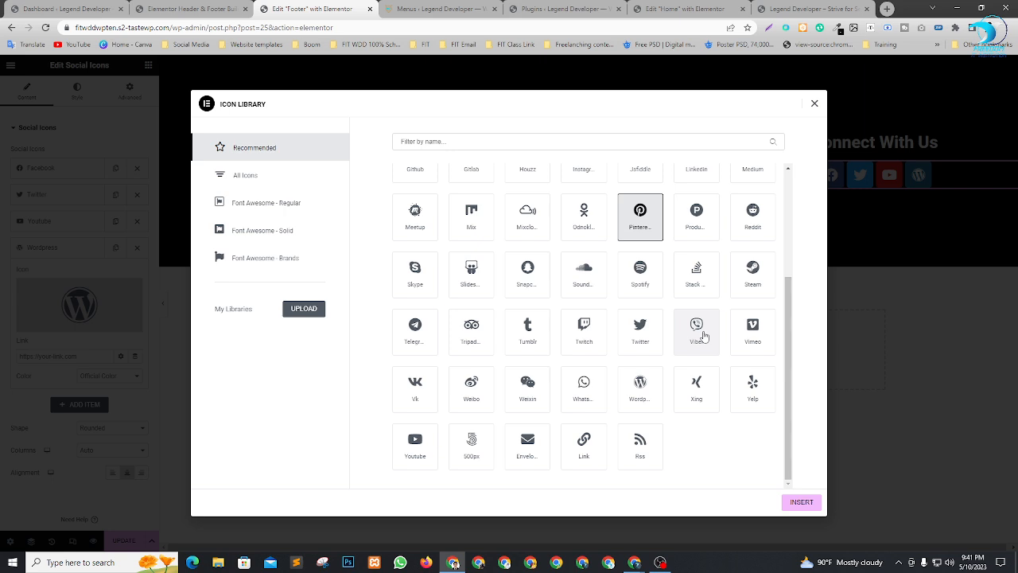
click(583, 389)
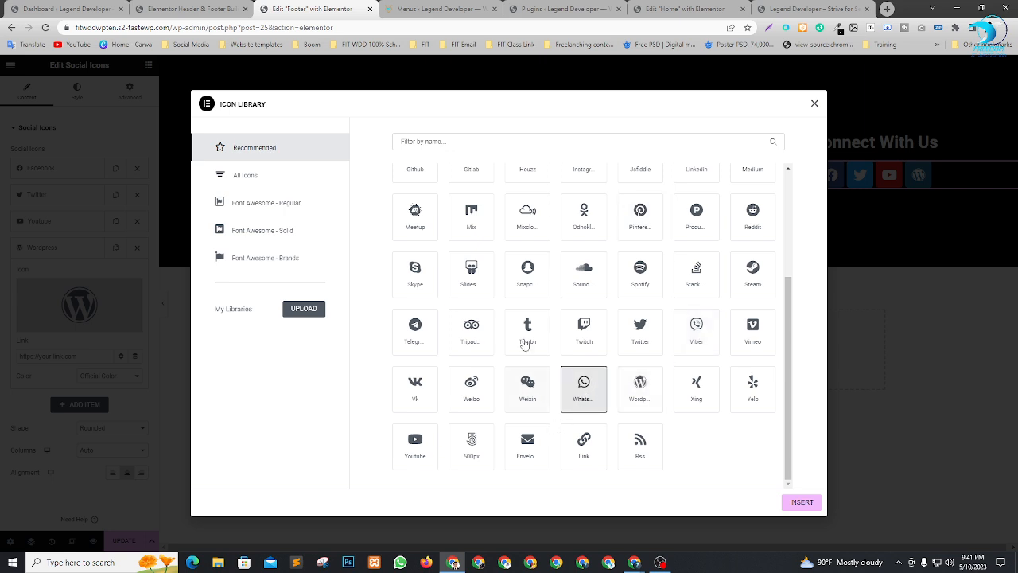
click(414, 338)
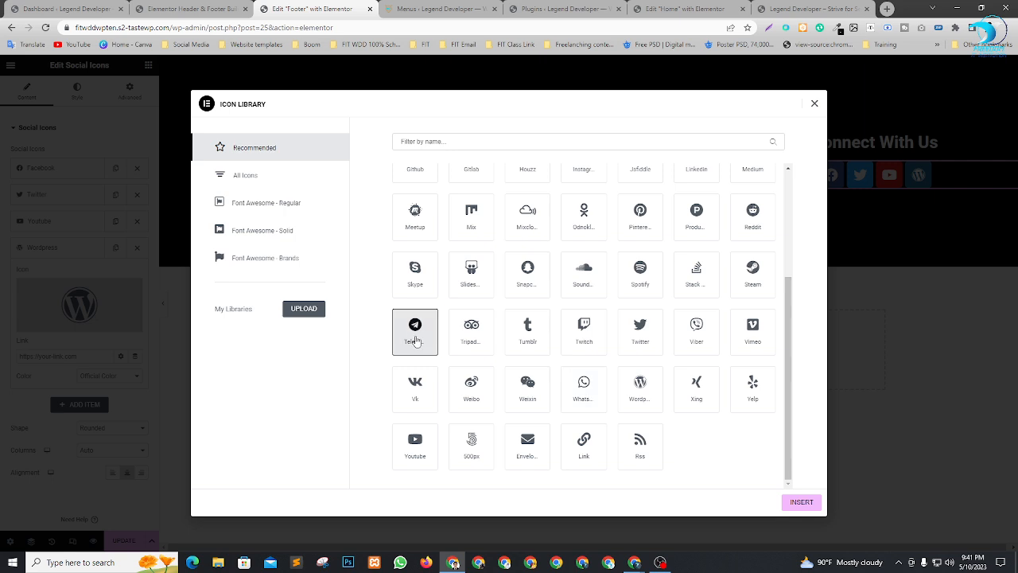
click(415, 278)
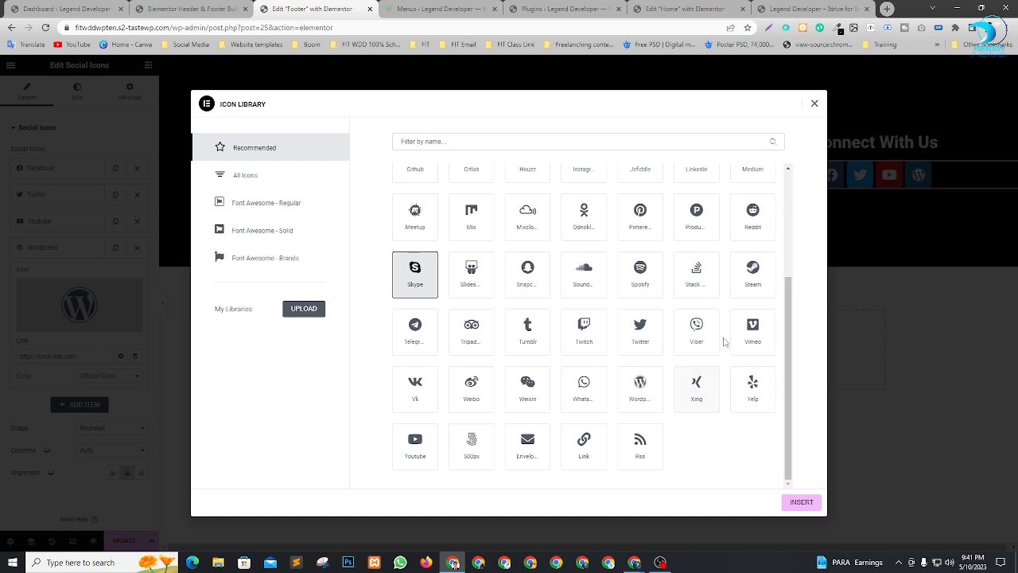
click(584, 389)
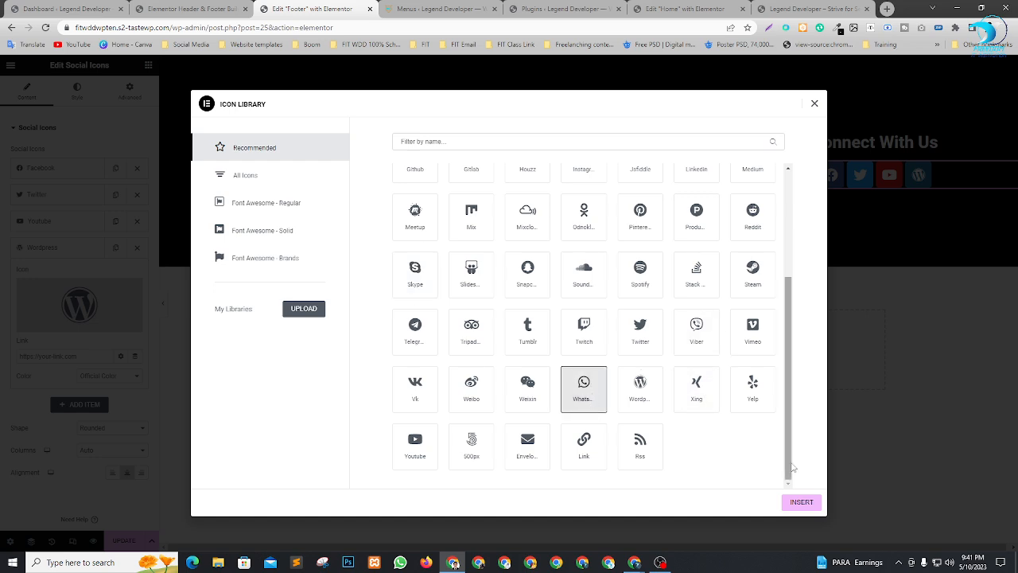
click(801, 502)
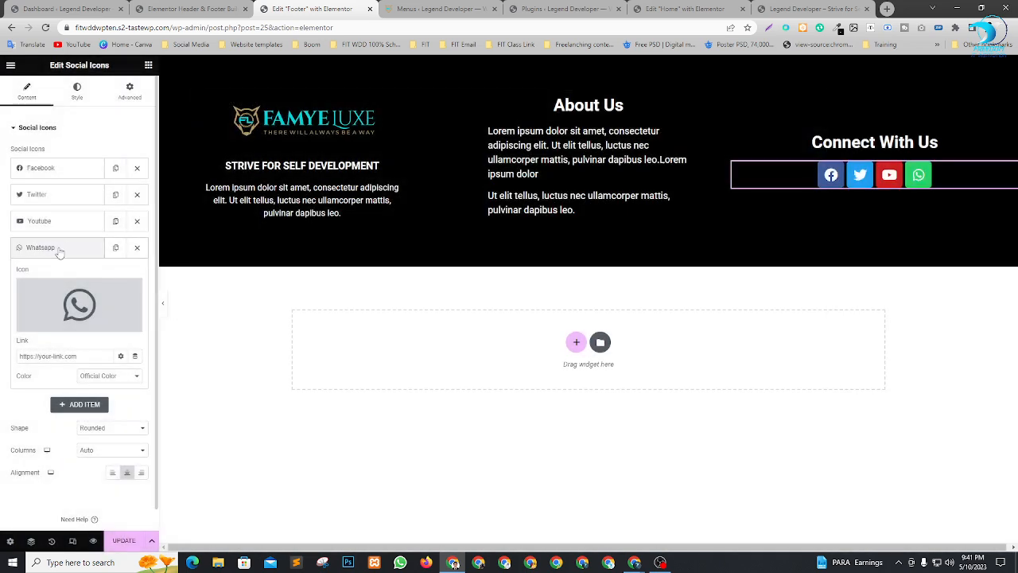
Step: Collapse the WhatsApp item and save the footer with Update
click(77, 357)
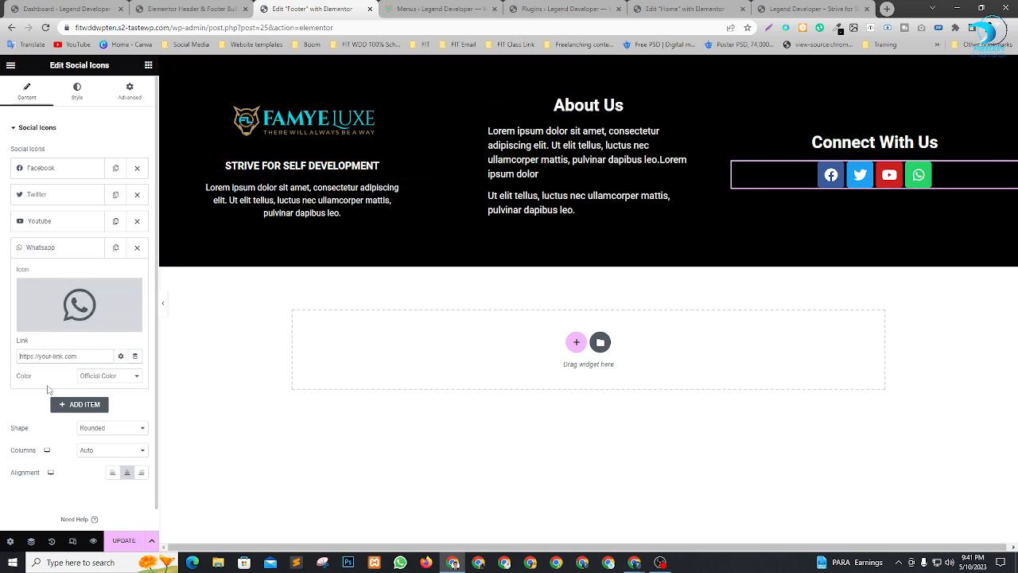
click(84, 248)
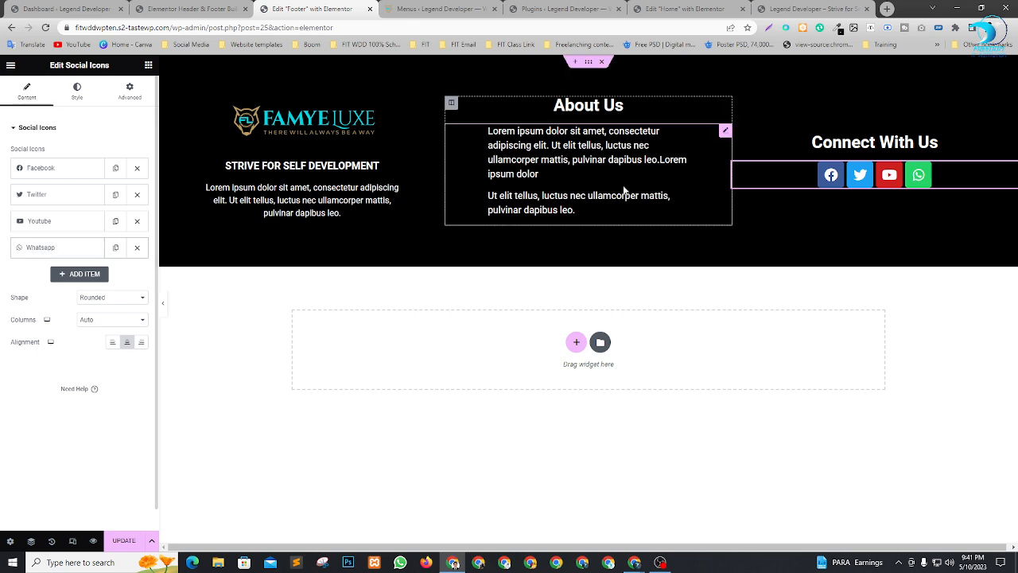
click(129, 541)
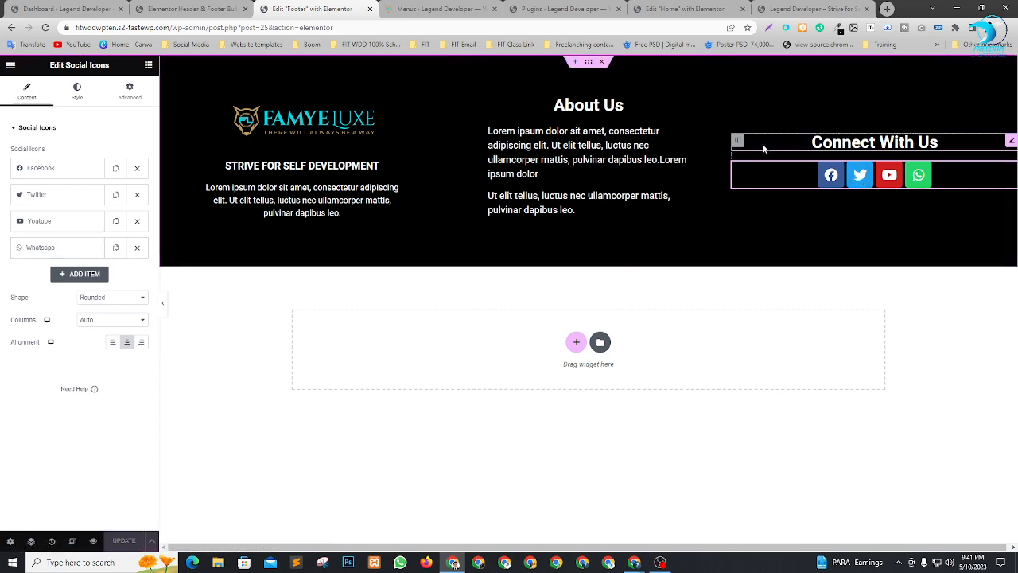
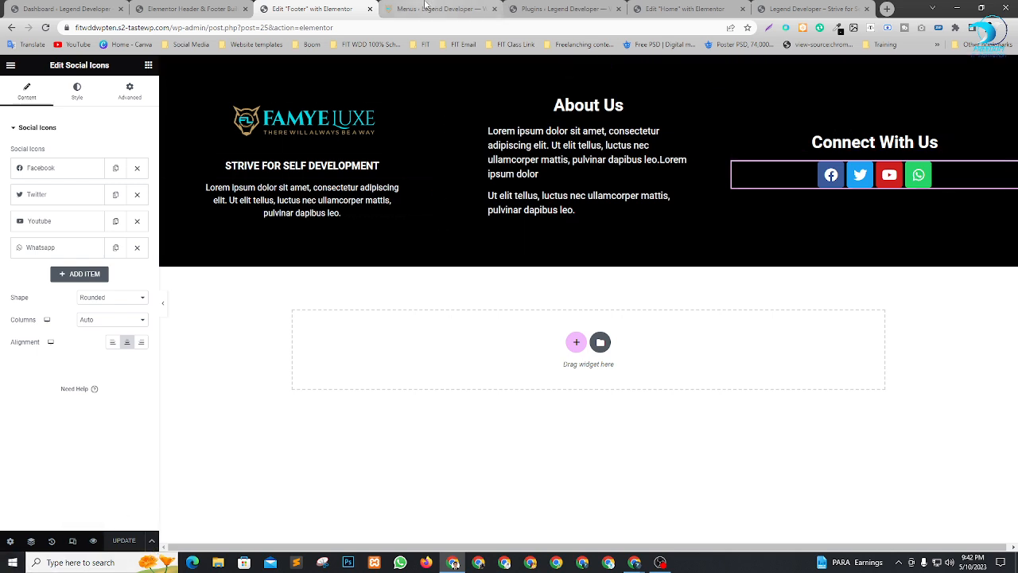
Step: Close the Home editor, Menus and Plugins tabs and reload the live home page
click(582, 6)
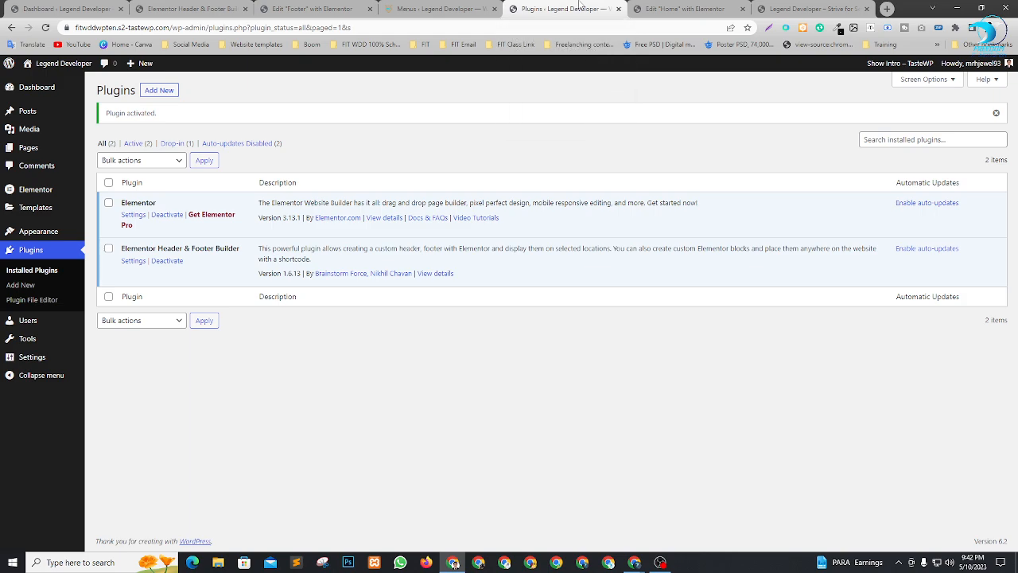
key(alt+Tab)
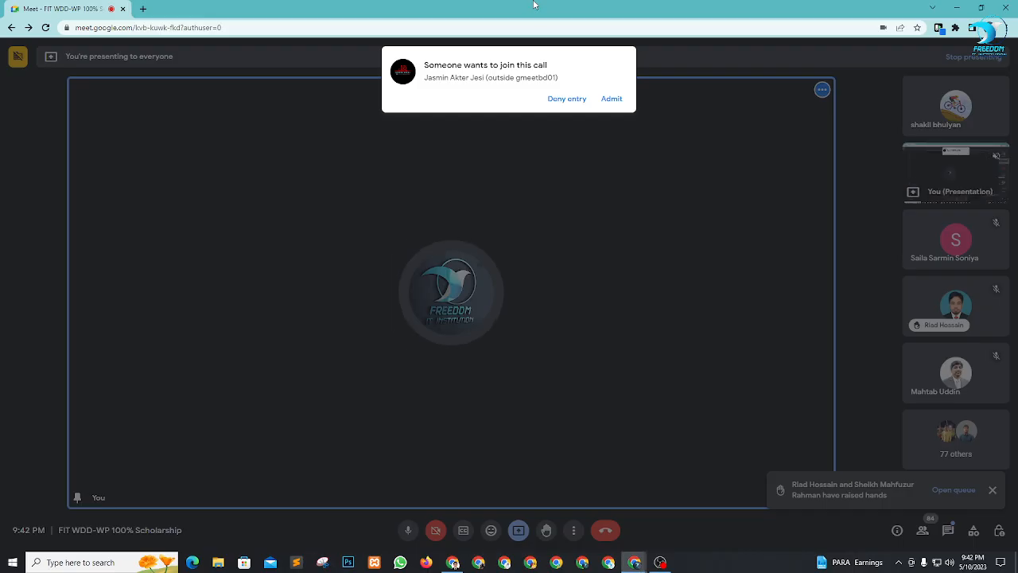
key(alt+Tab)
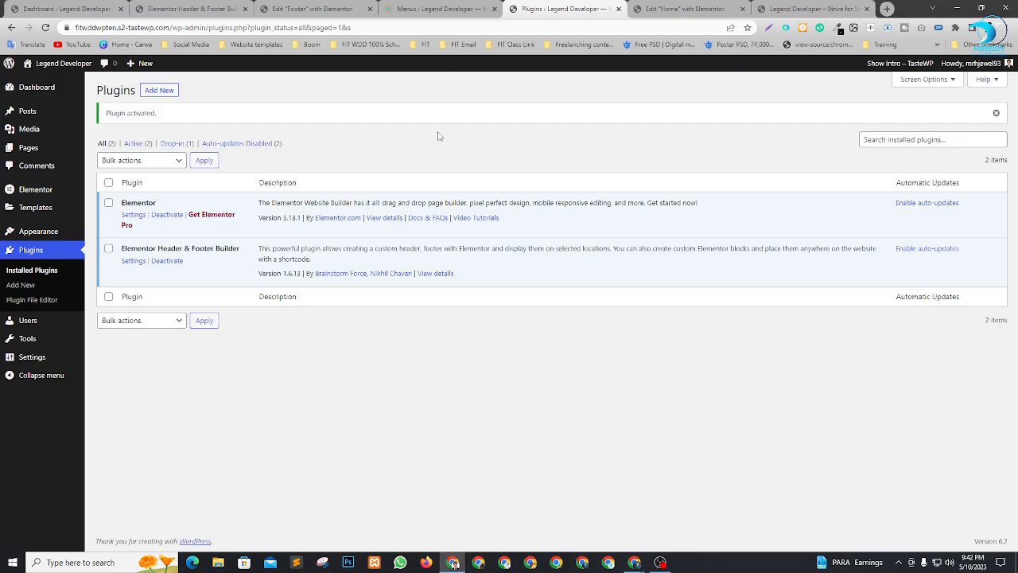
click(666, 8)
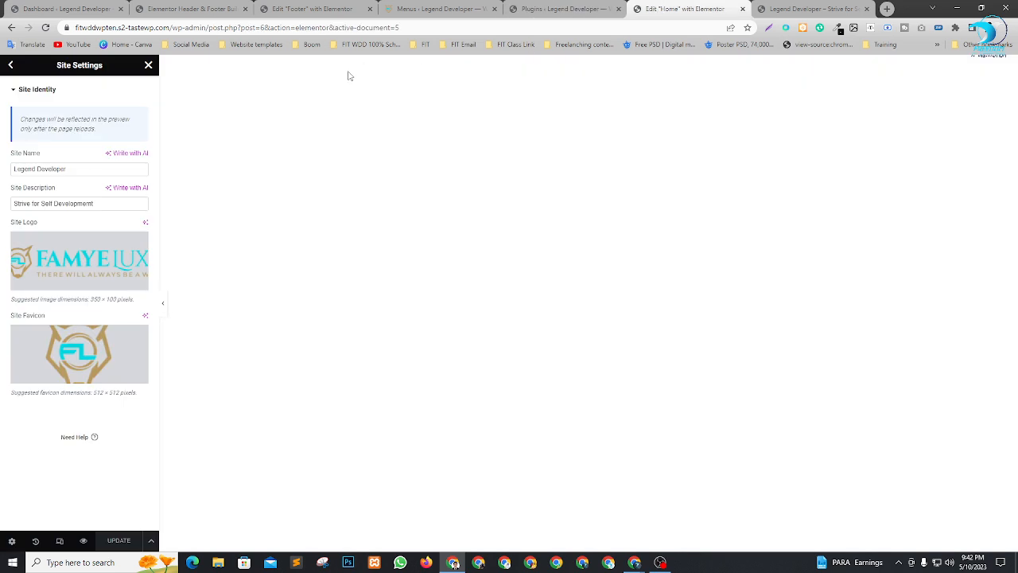
click(742, 10)
key(F5)
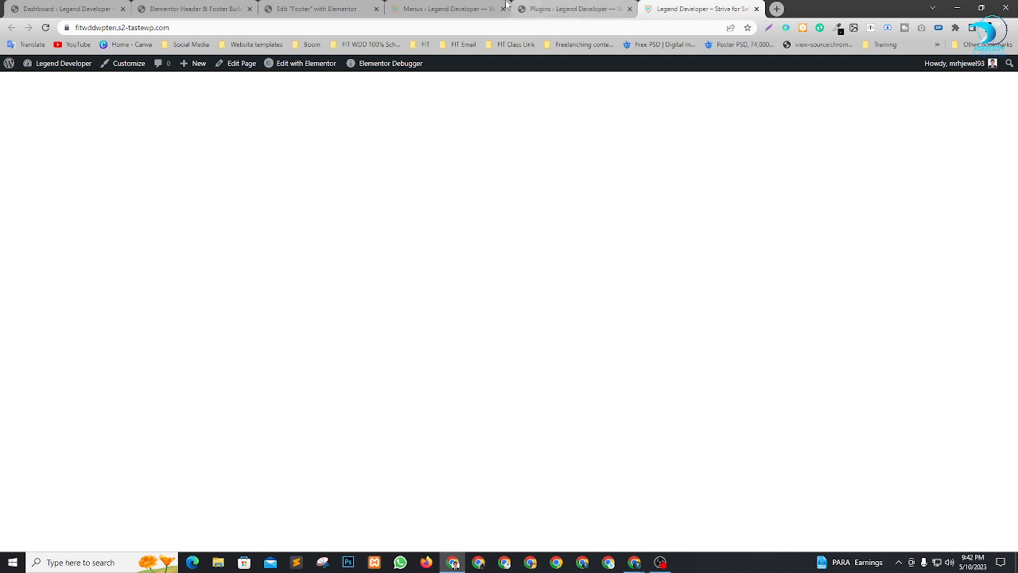
click(442, 8)
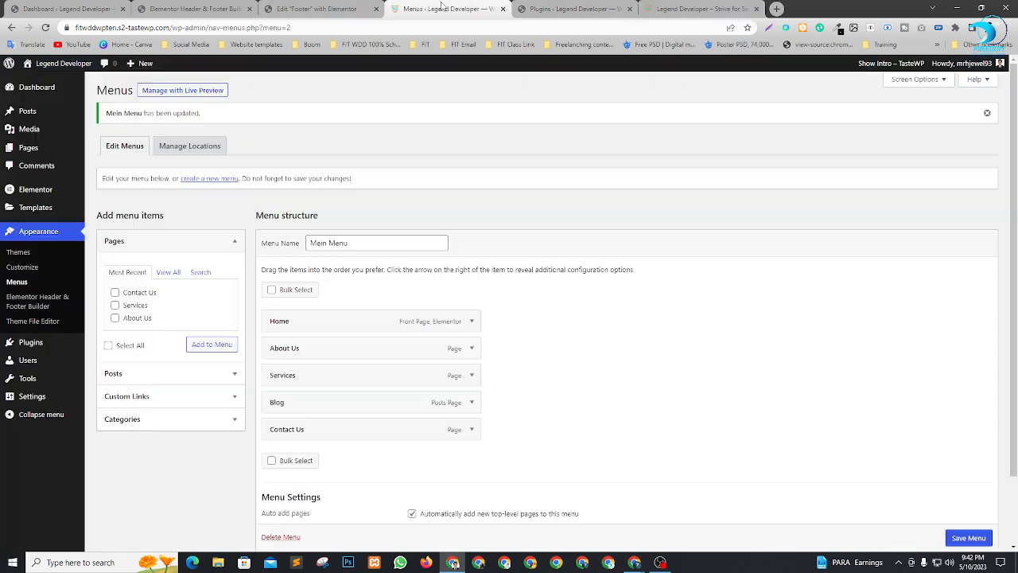
click(502, 9)
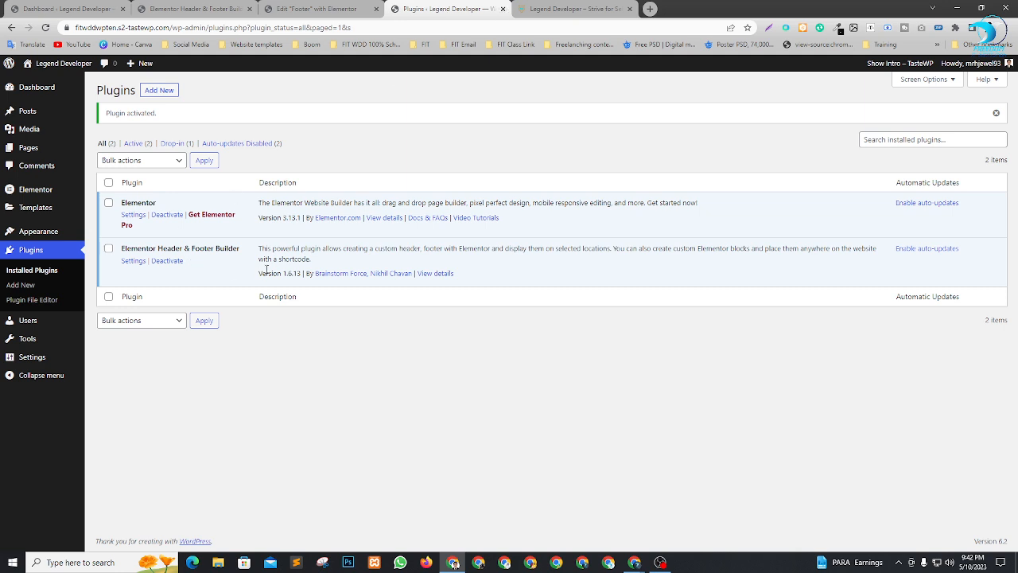
click(503, 9)
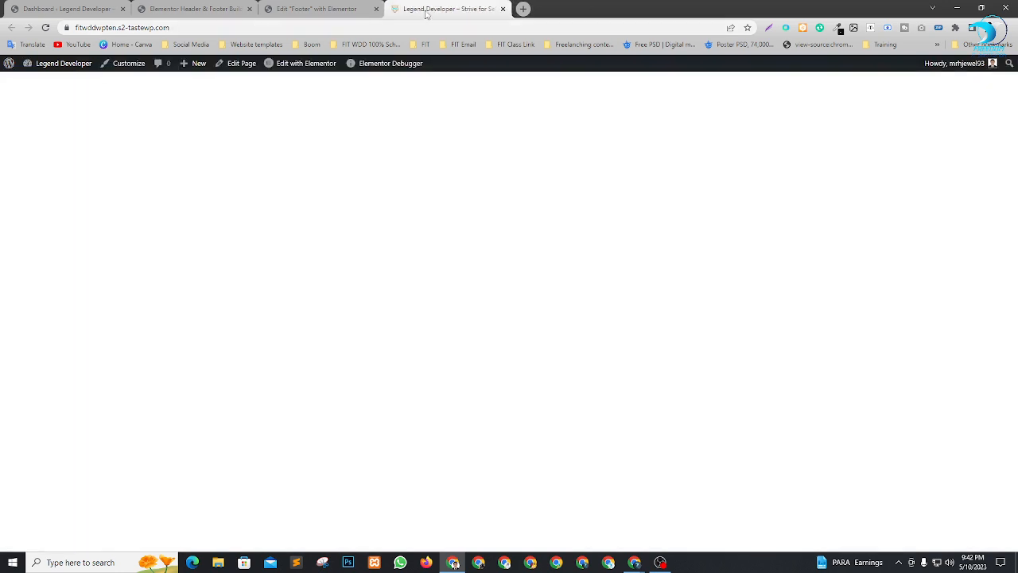
Step: Preview the footer, then reopen it in Elementor via Edit with Elementor > Footer
click(356, 8)
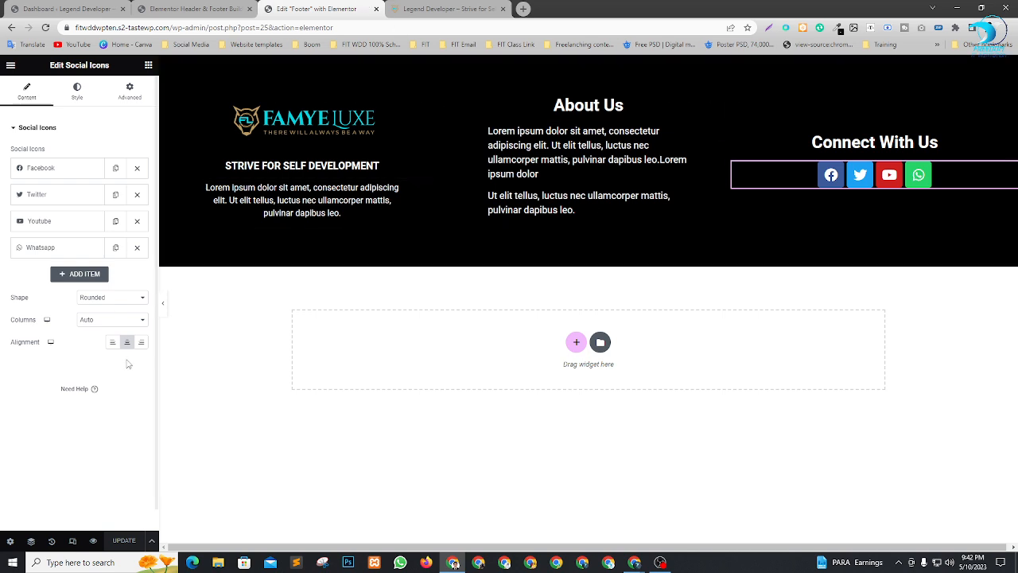
click(93, 541)
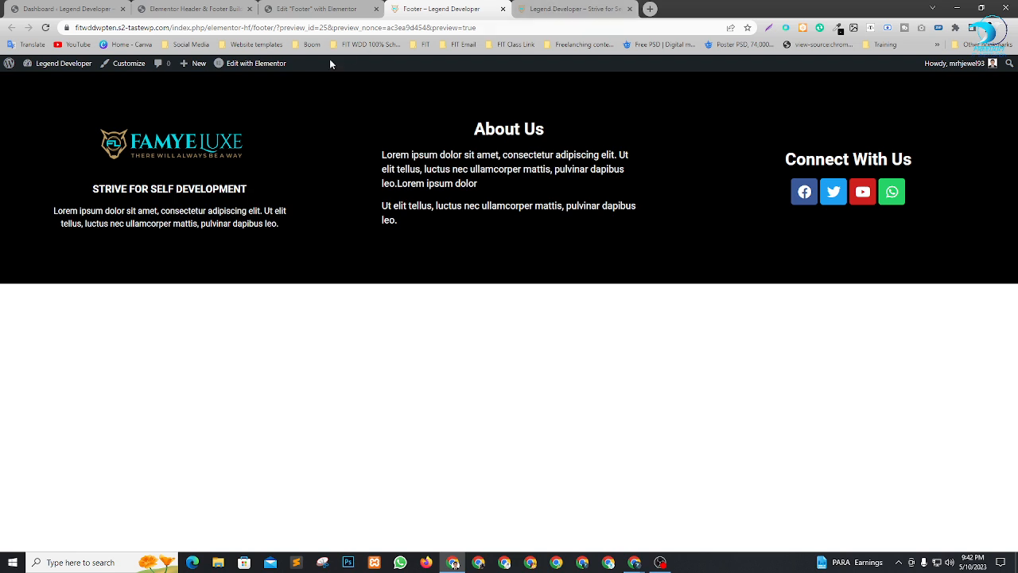
mouse_move(252, 63)
click(238, 82)
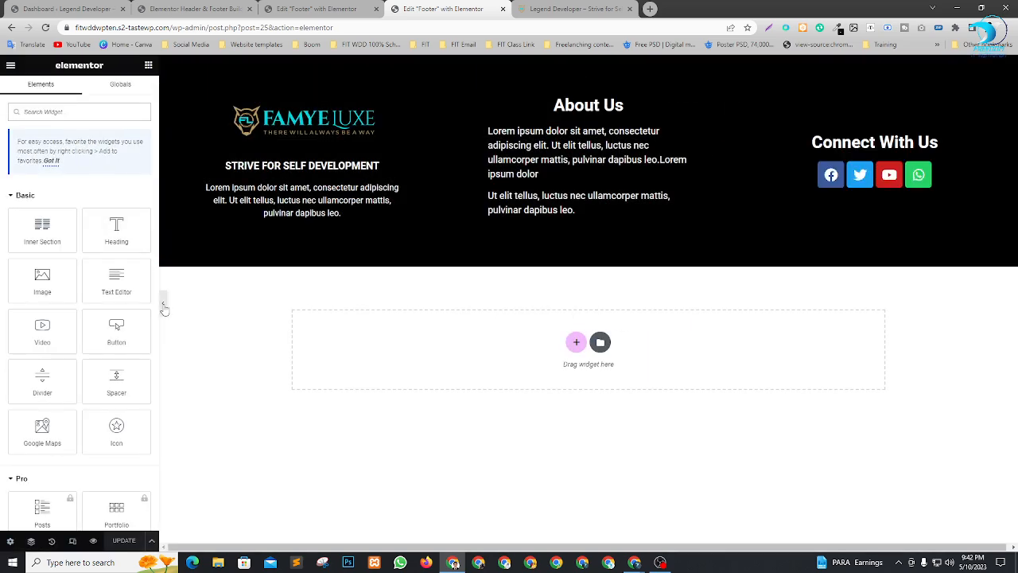
Step: Extend the About Us paragraph so it ends with 'pulvinar dapibus leo pulvinar dapibus leo.'
click(163, 304)
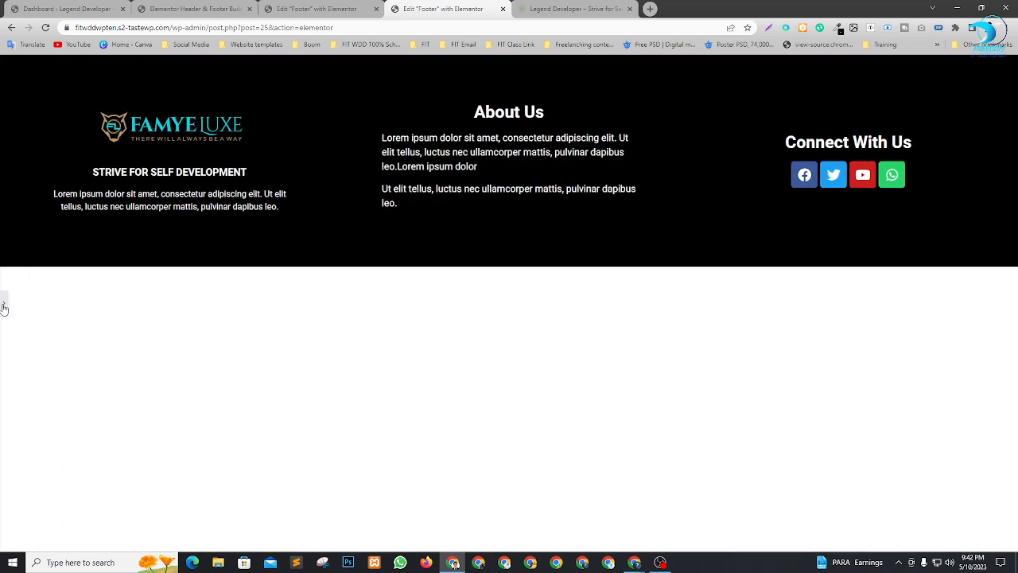
click(4, 308)
click(581, 213)
key(ctrl+shift+Left)
key(ctrl+shift+Left)
key(ctrl+shift+Left)
key(ctrl+c)
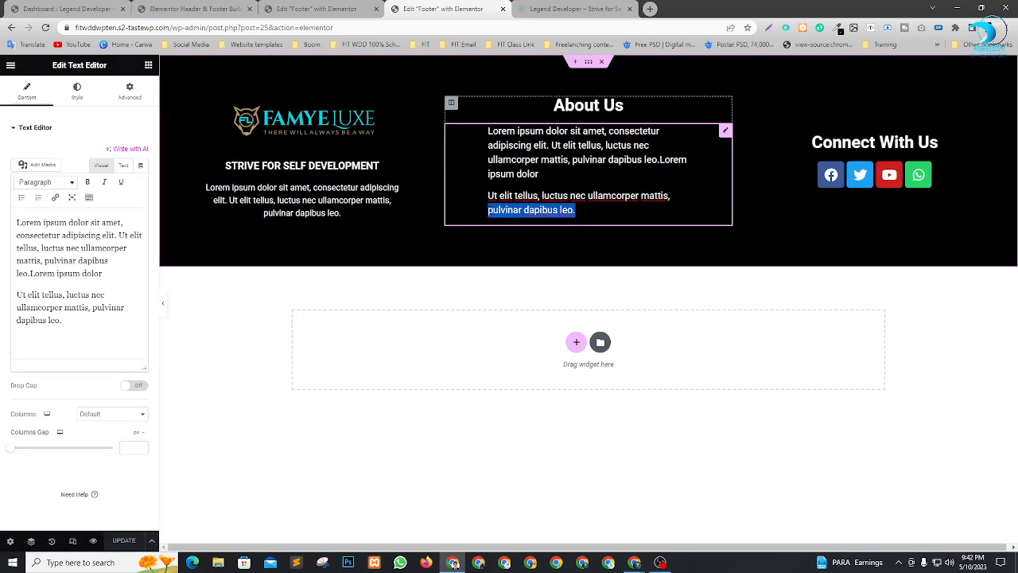
key(Right)
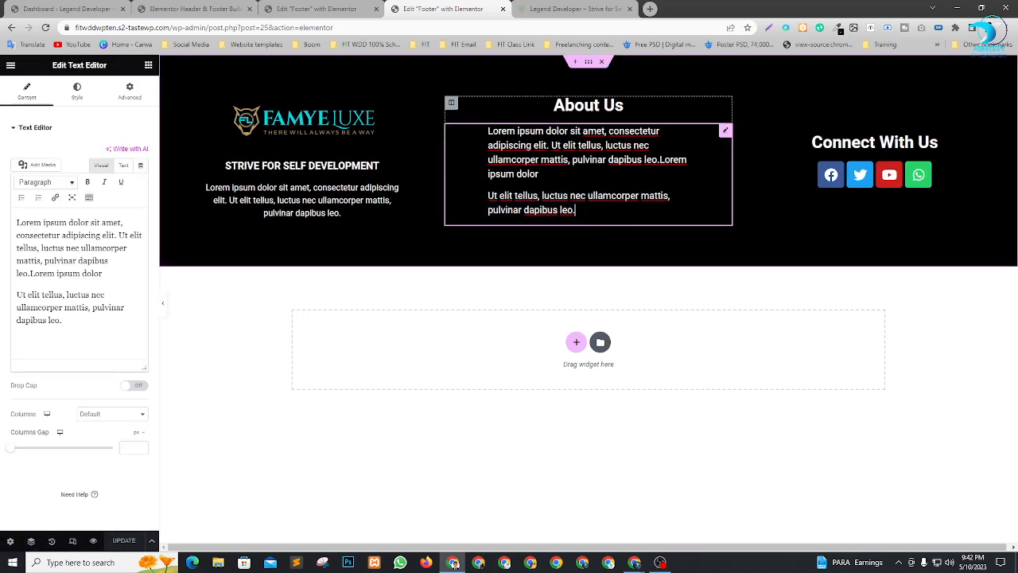
key(BackSpace)
key(ctrl+v)
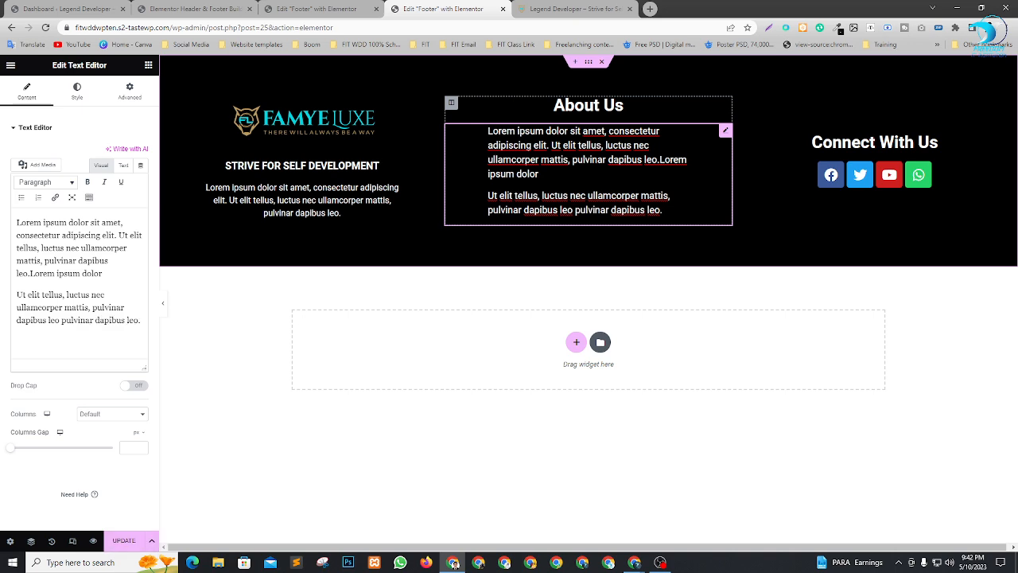
Step: Save the footer with Update, preview it full-width, and close that editor tab
click(124, 540)
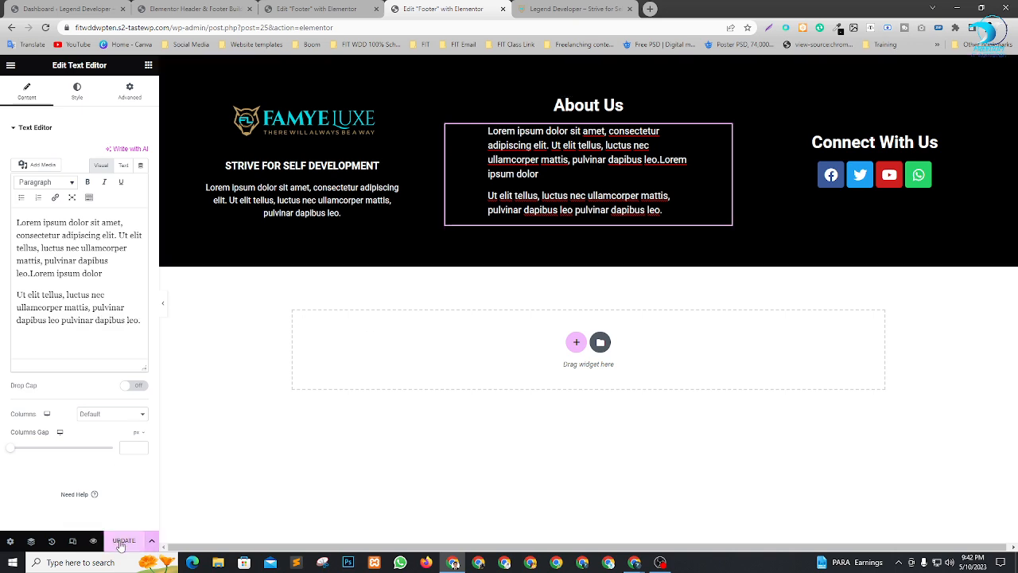
click(163, 303)
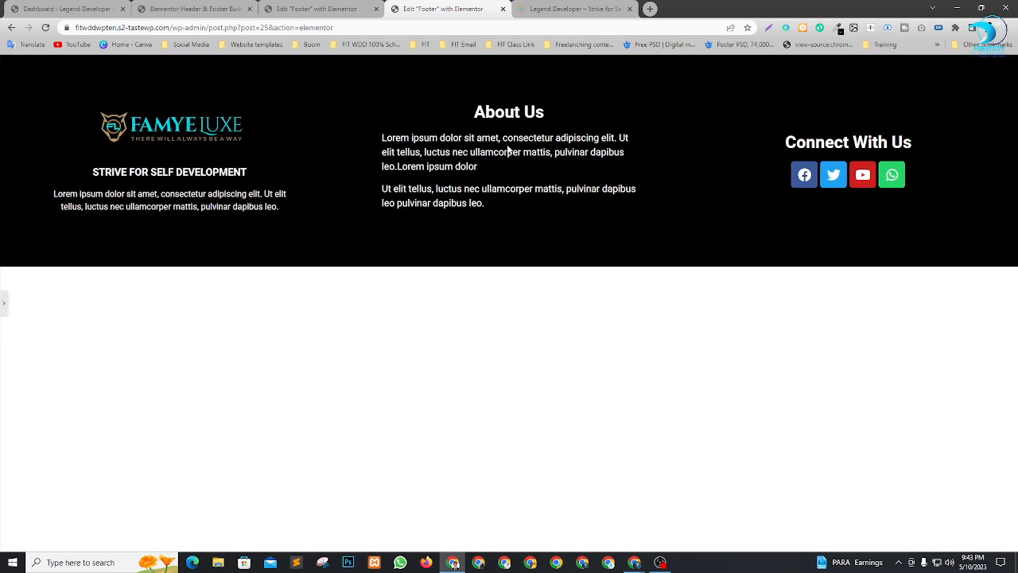
click(6, 302)
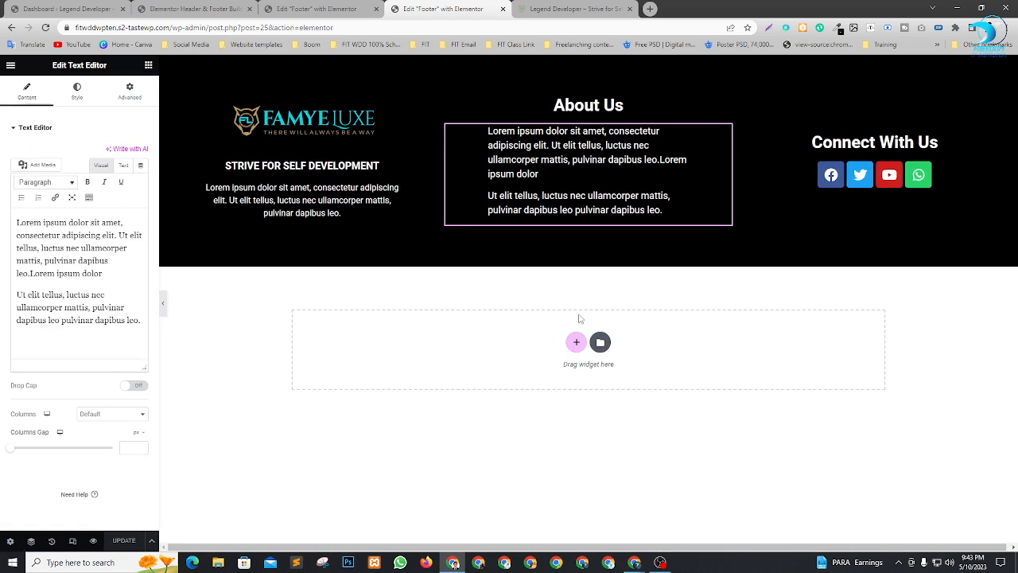
click(503, 9)
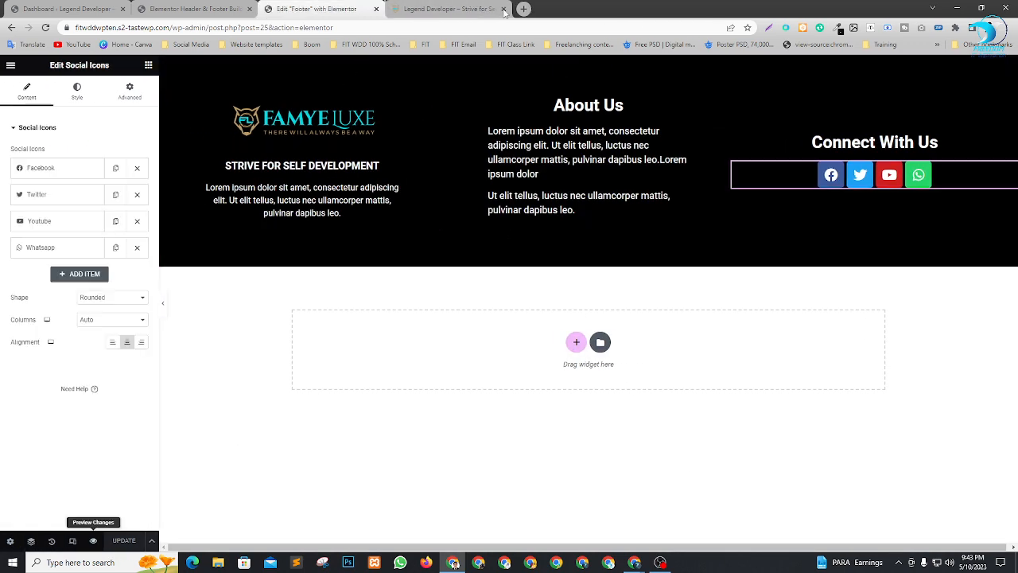
Step: Close the duplicate footer editor and briefly view the Footer from the Header & Footer Builder list
click(377, 9)
click(196, 8)
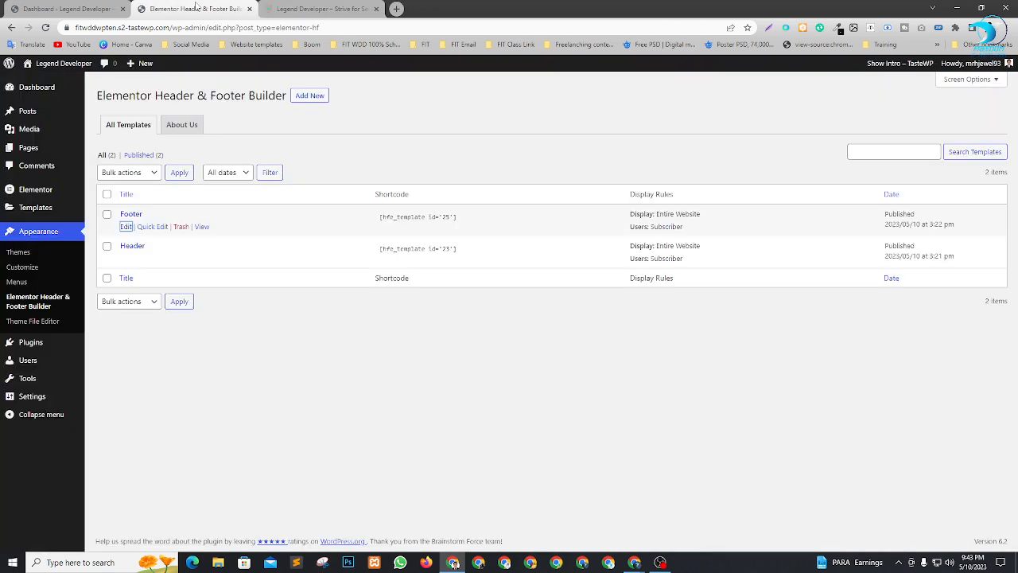
right_click(203, 226)
key(Escape)
click(316, 9)
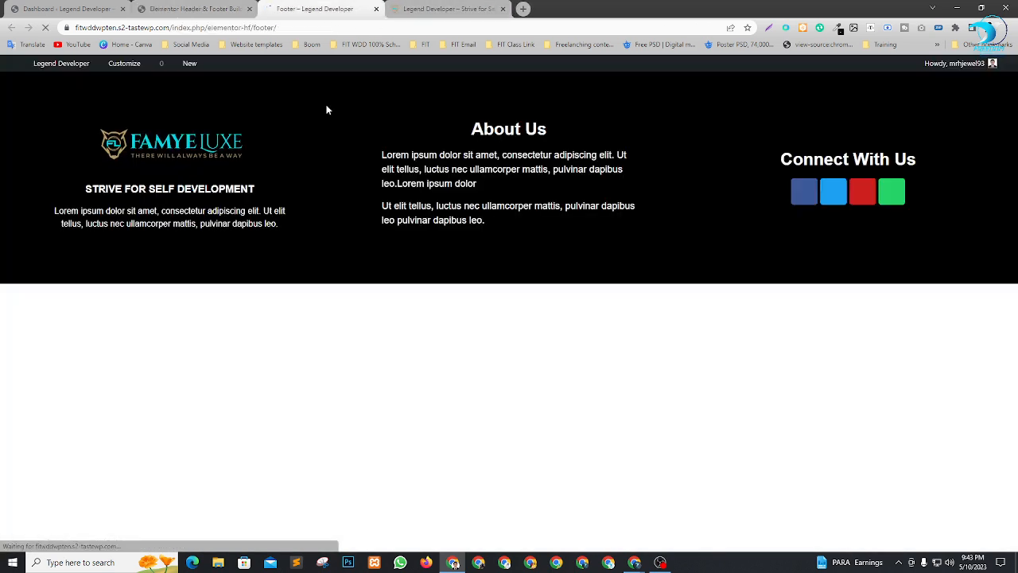
click(377, 8)
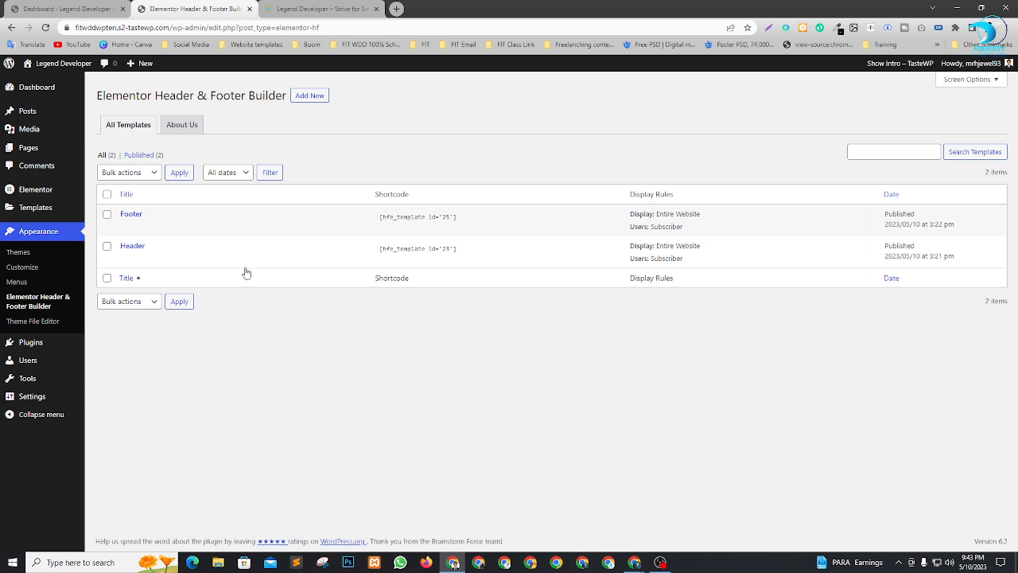
Step: From All Pages, open Home's 'Edit with Elementor' link in a new tab and switch to it
mouse_move(31, 148)
click(117, 151)
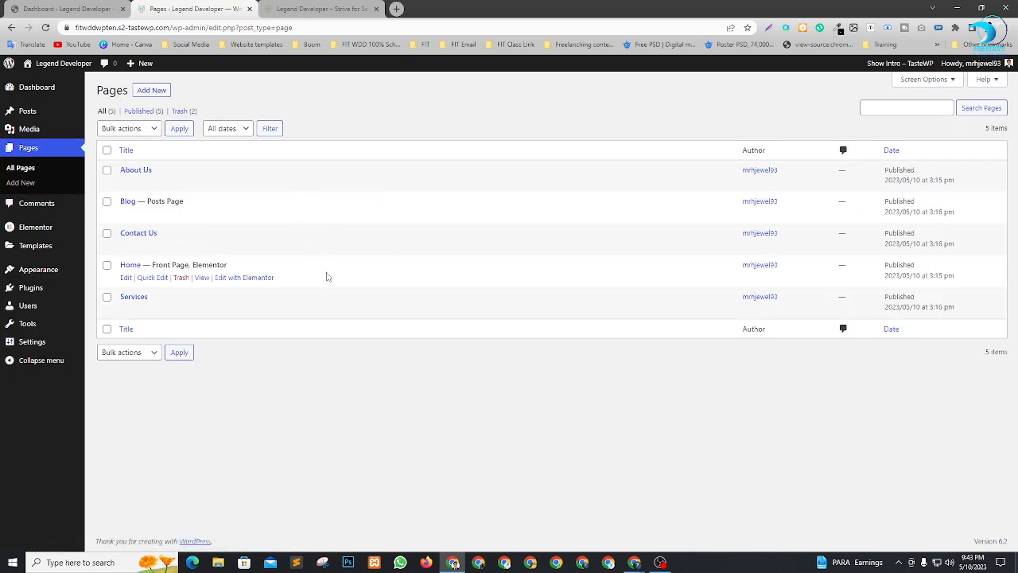
mouse_move(212, 277)
right_click(228, 278)
click(254, 284)
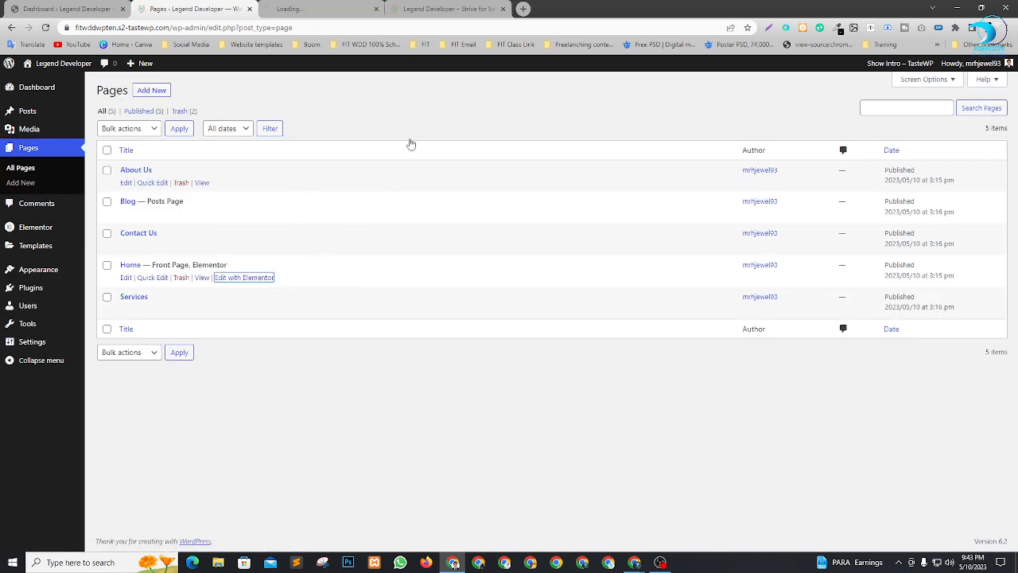
click(318, 9)
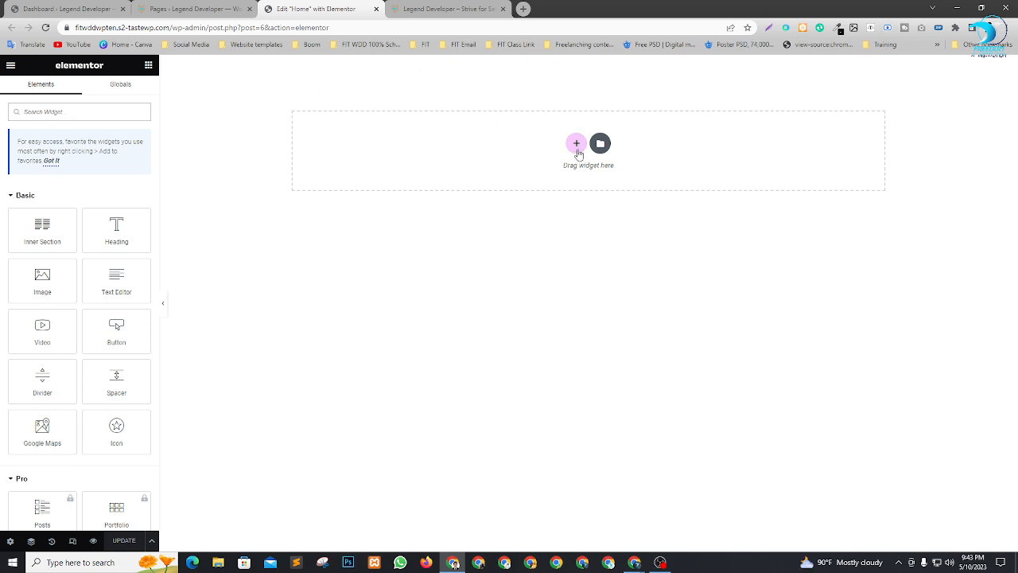
Step: Open the Header & Footer Builder in a new tab and add a single-column section to Home
click(576, 148)
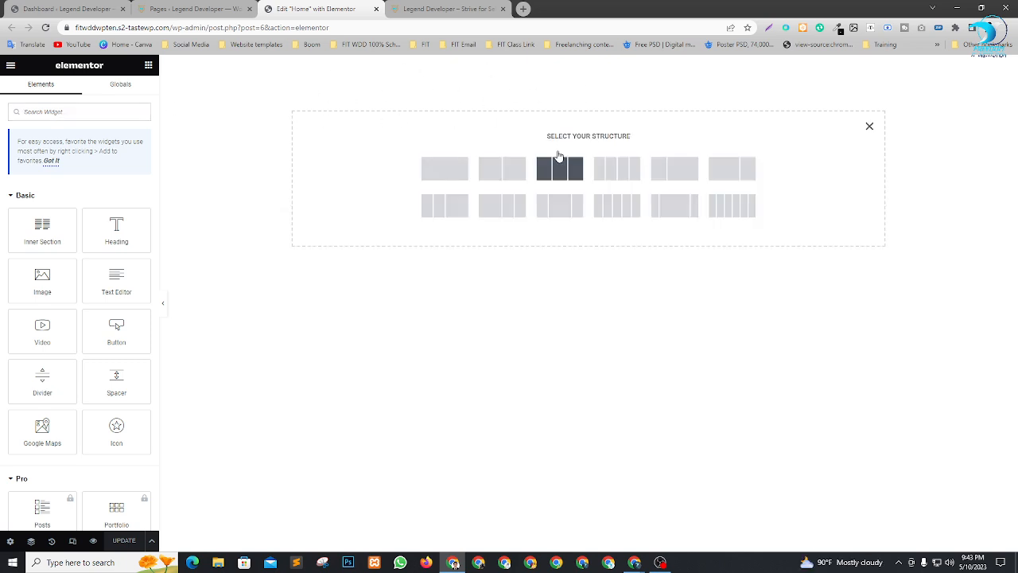
click(68, 9)
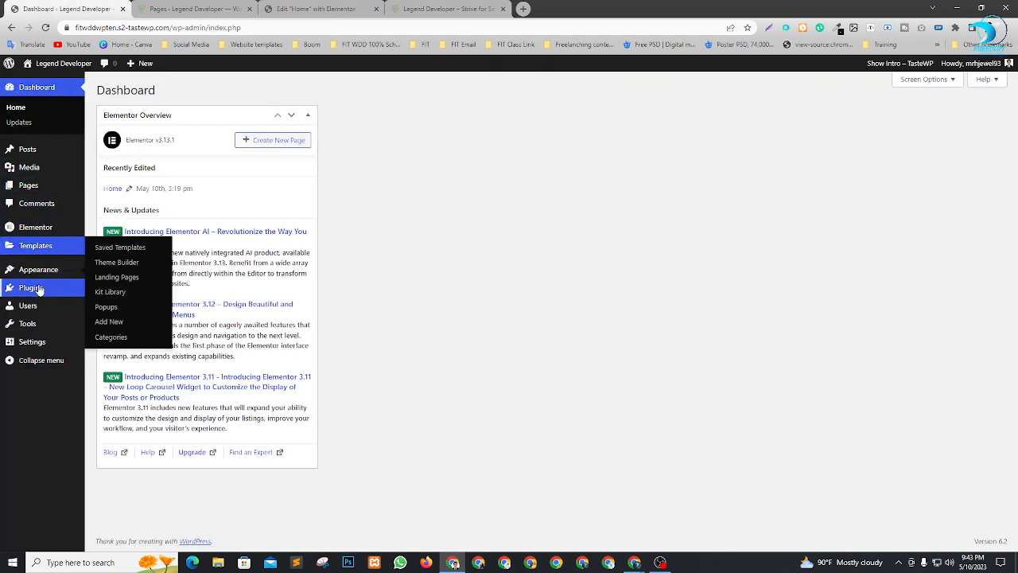
right_click(123, 327)
click(151, 327)
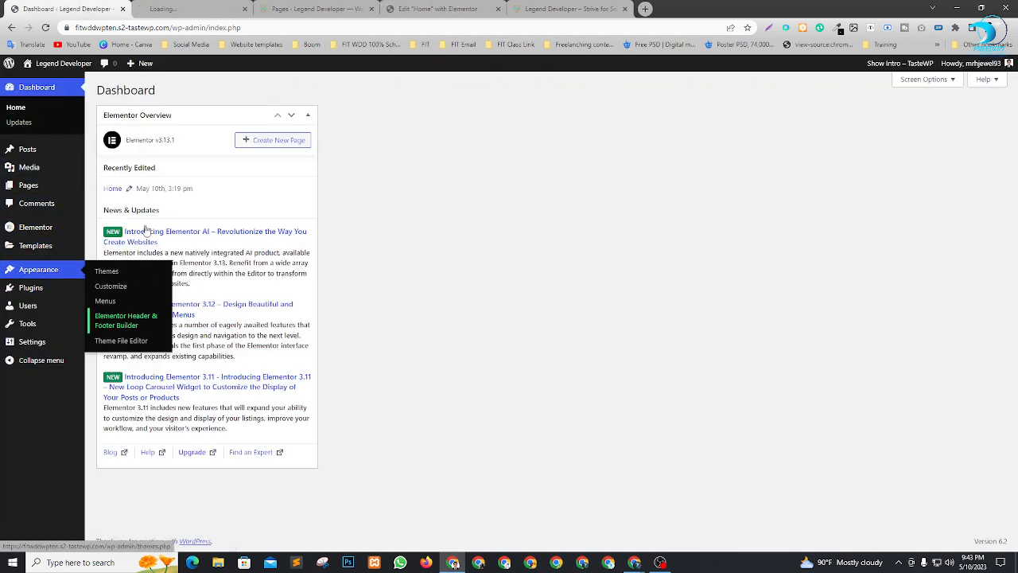
click(195, 9)
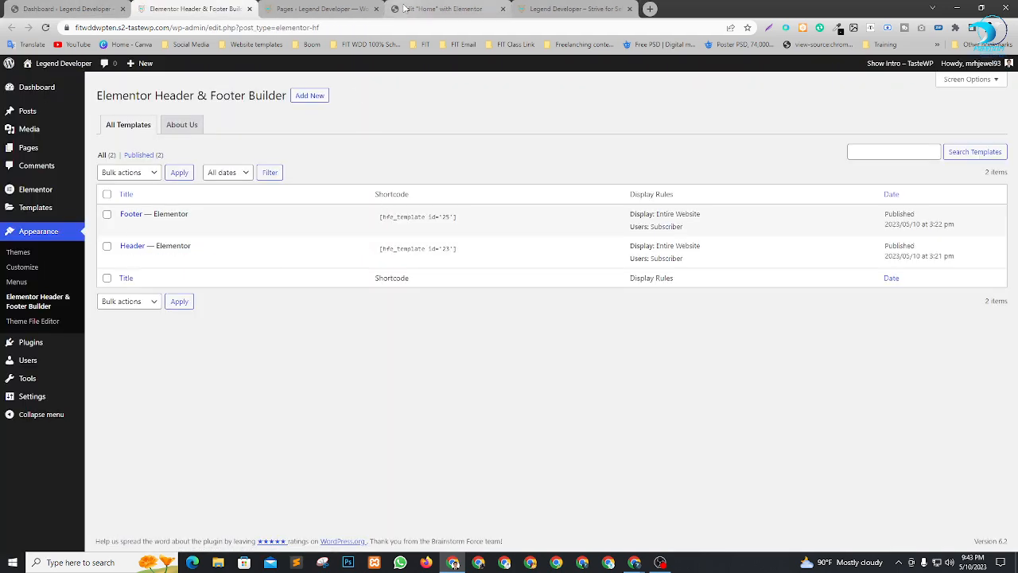
click(433, 9)
click(462, 168)
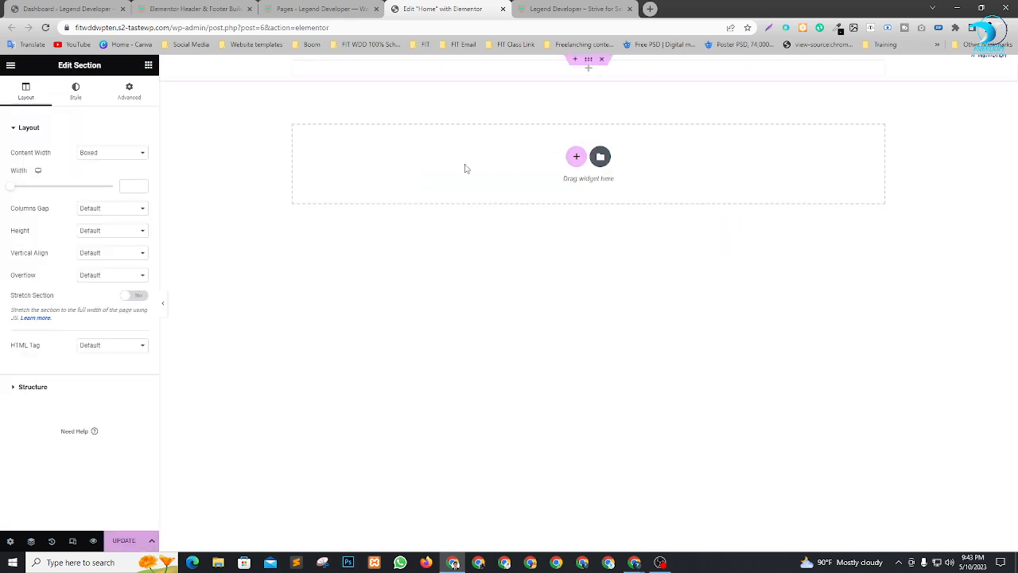
Step: Set the top section to Full Width and drag in a Shortcode widget found by searching 'sho'
click(149, 65)
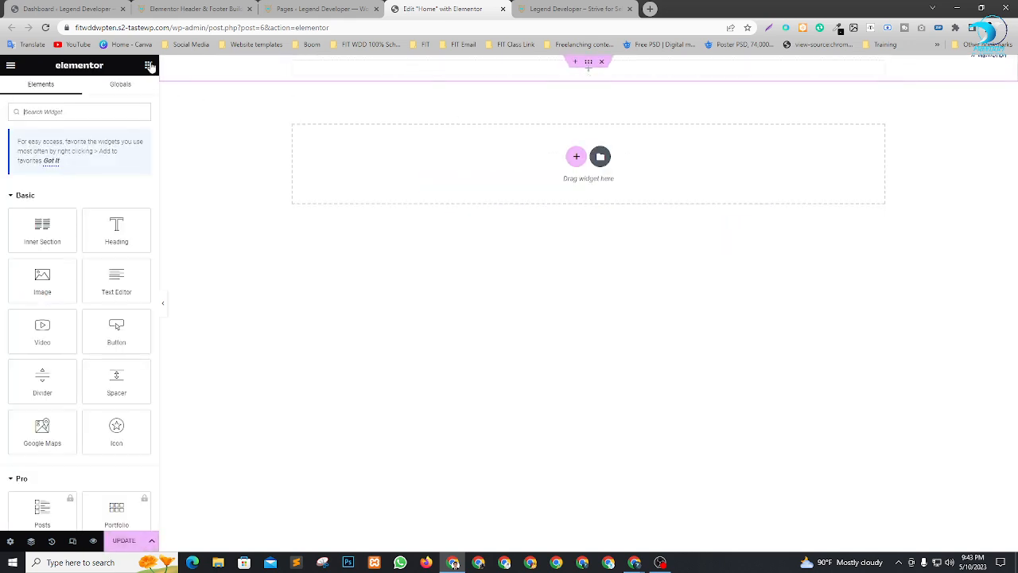
click(589, 63)
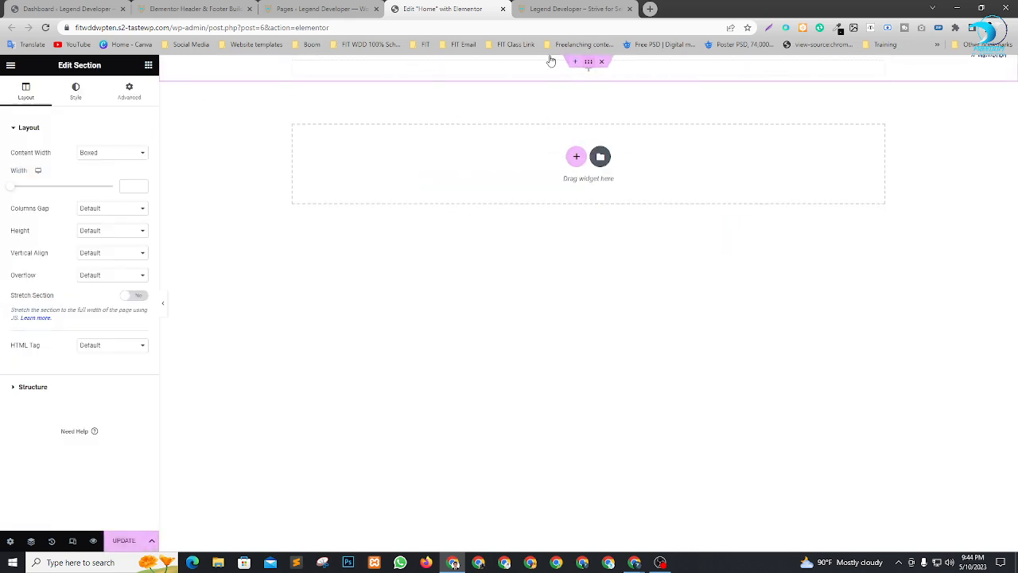
click(93, 153)
click(87, 170)
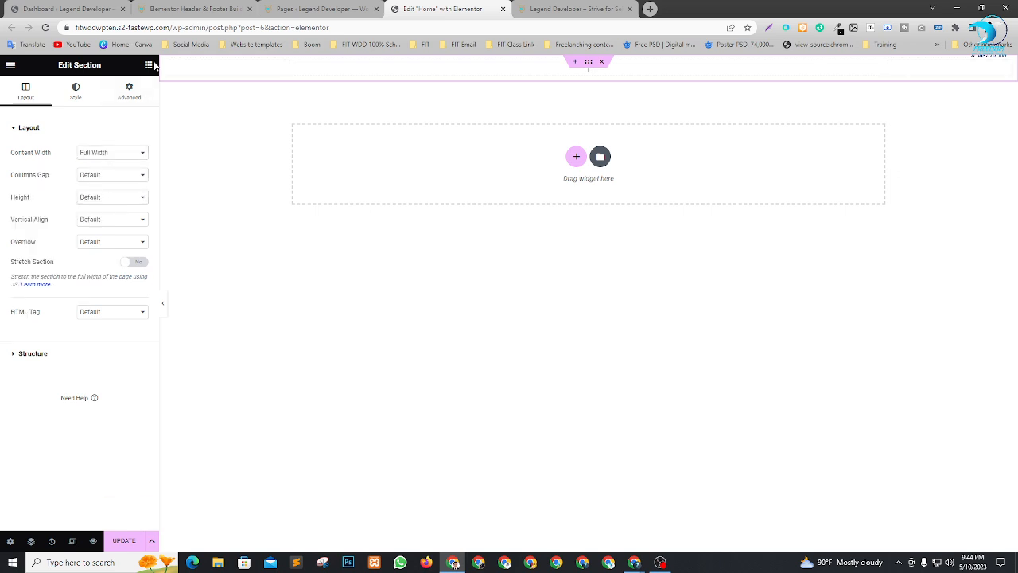
click(148, 65)
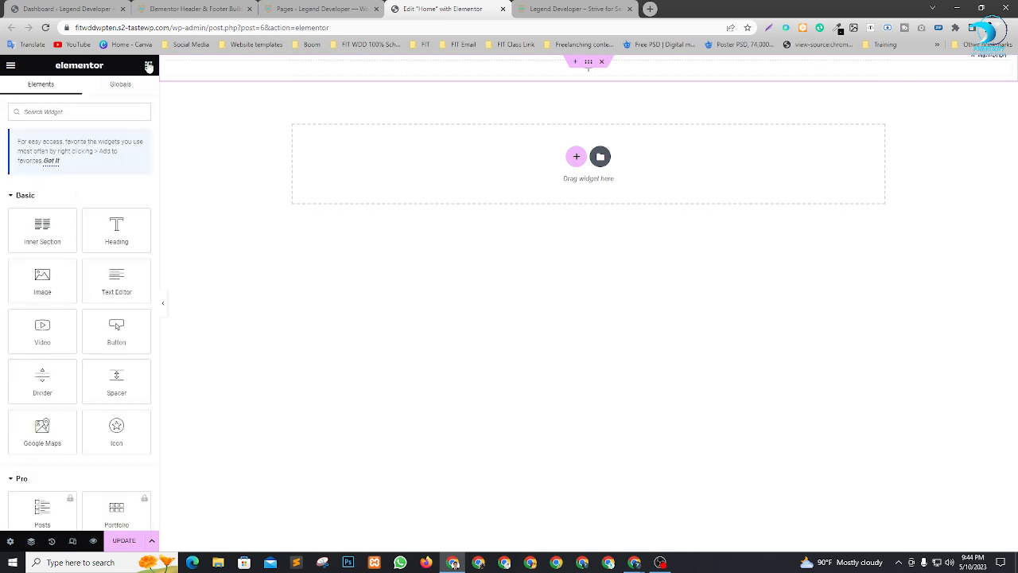
click(93, 114)
text(sho)
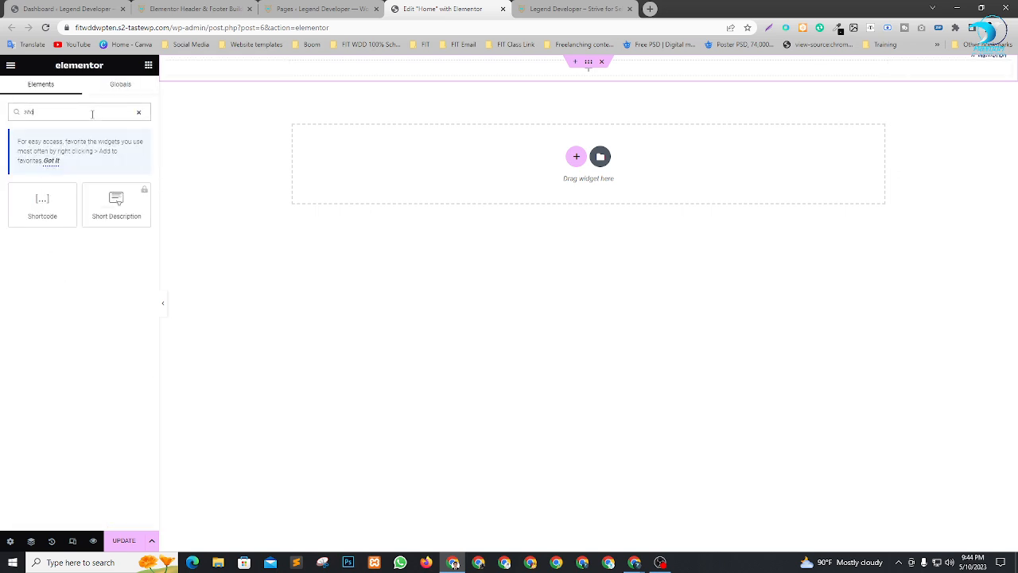
drag(43, 204, 527, 68)
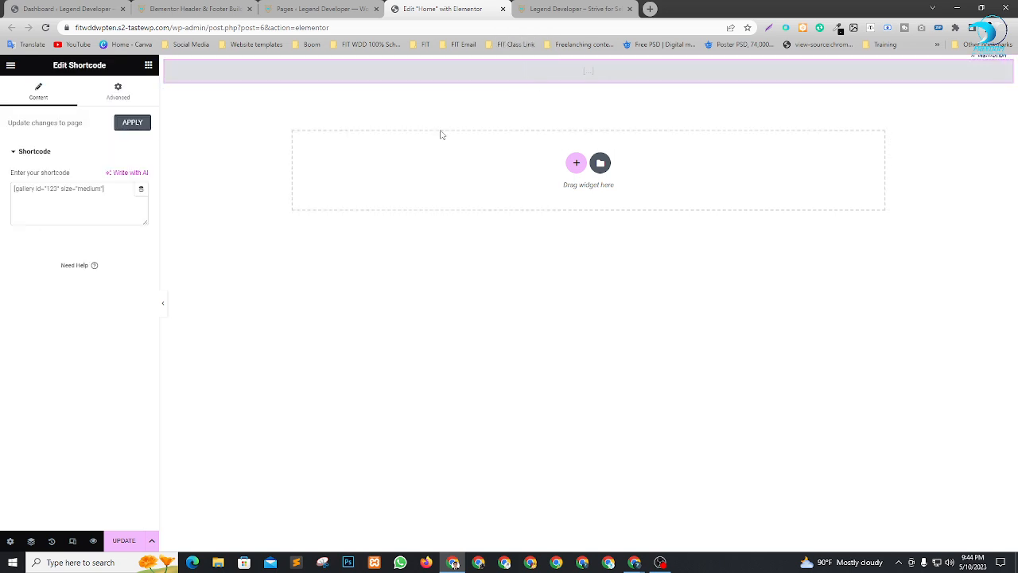
Step: Replace the placeholder with the Header shortcode [hfe_template id='23'] and save the Home page
click(231, 8)
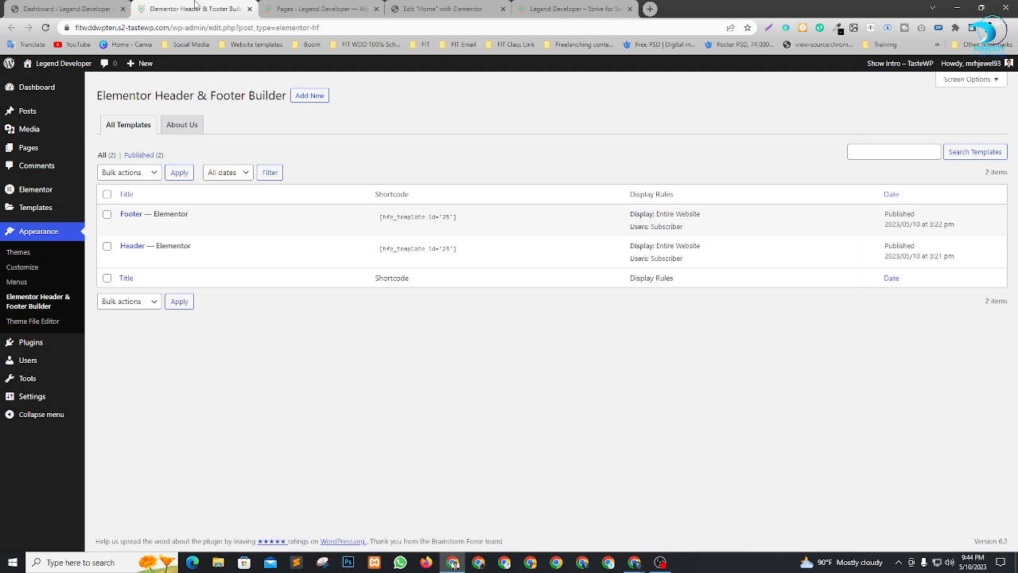
click(376, 248)
key(ctrl+c)
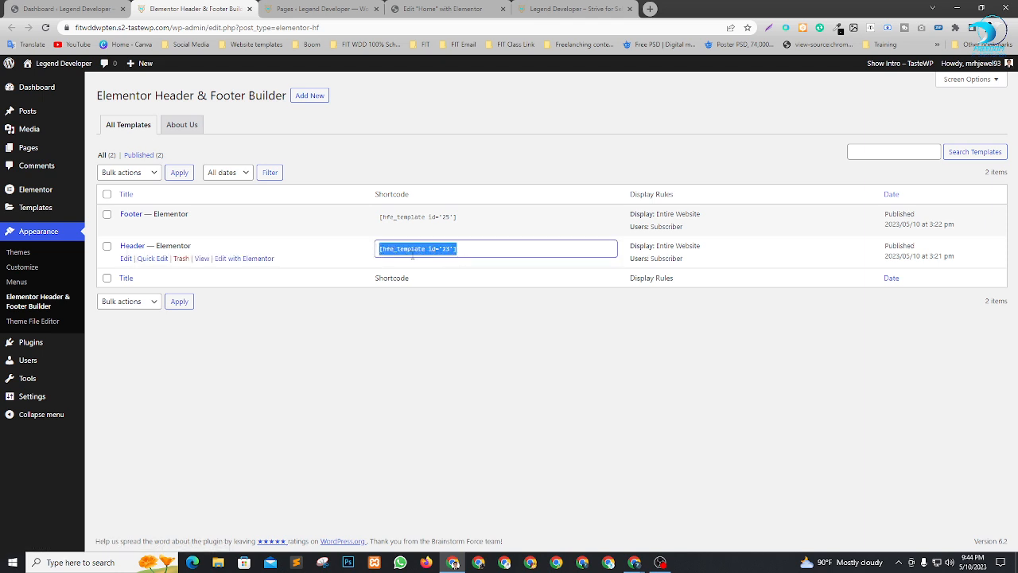
click(420, 8)
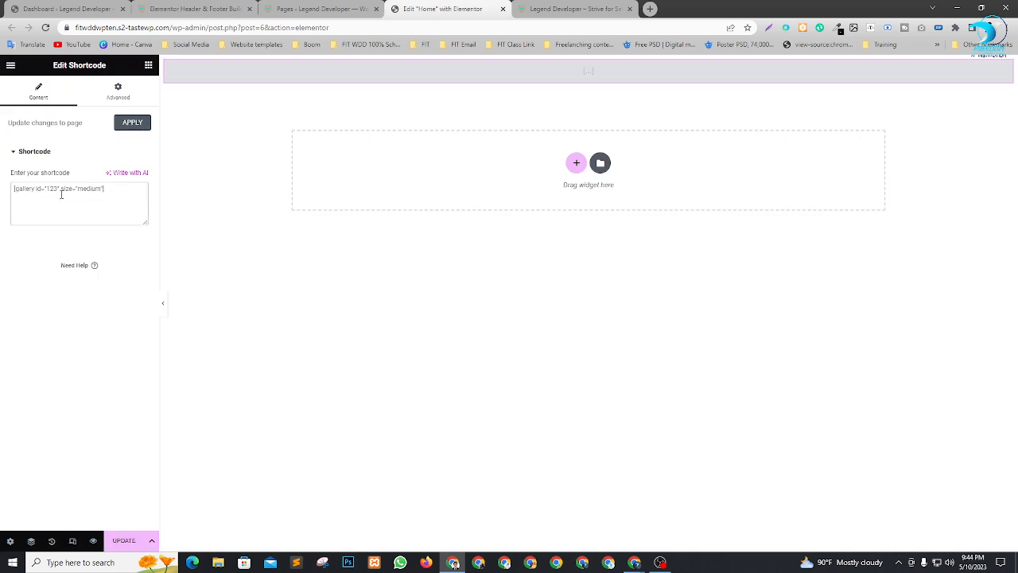
key(ctrl+a)
key(ctrl+v)
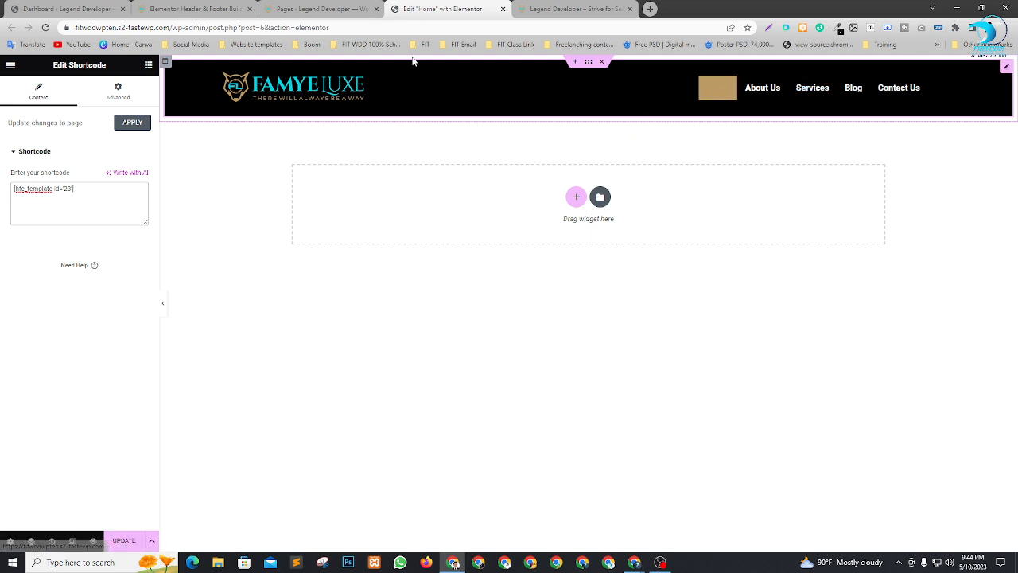
click(124, 540)
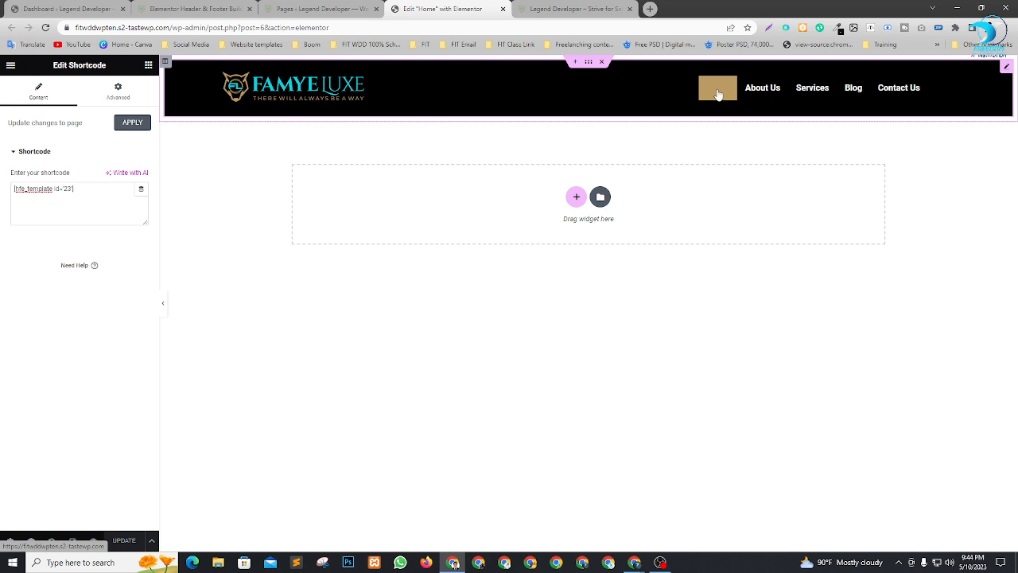
click(194, 9)
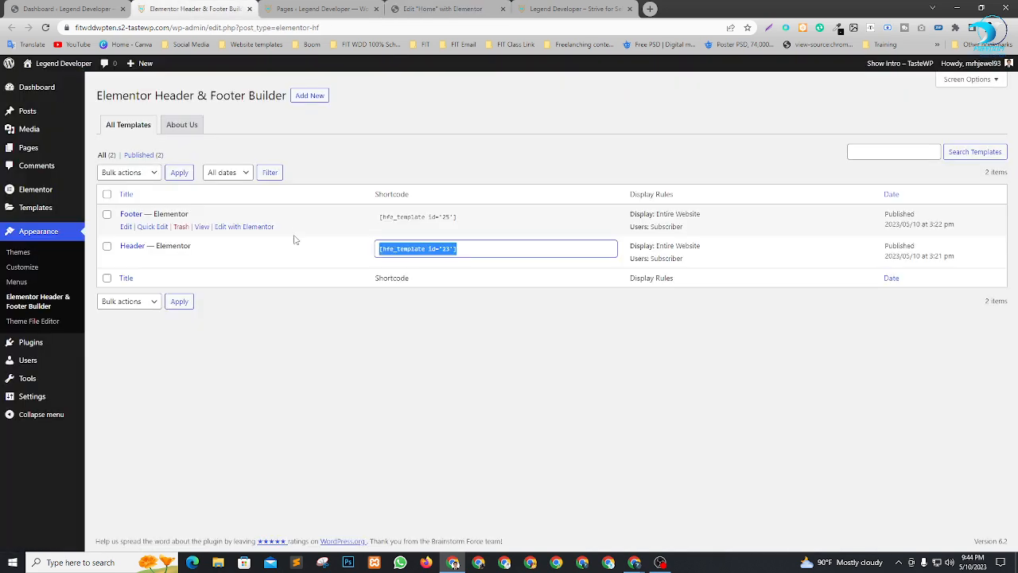
Step: Open the Header template in Elementor in a new tab
click(287, 334)
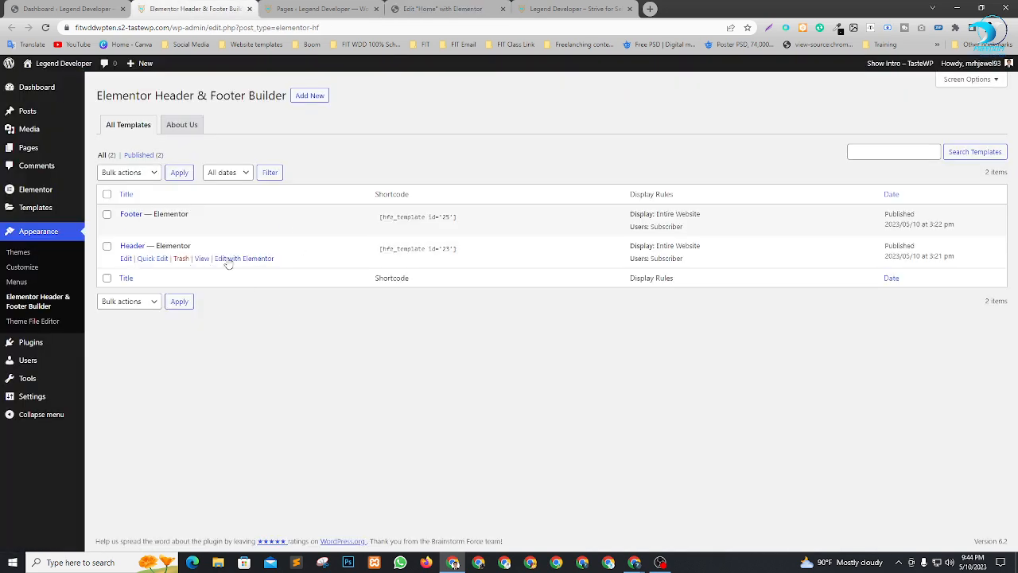
right_click(228, 263)
click(271, 270)
click(318, 9)
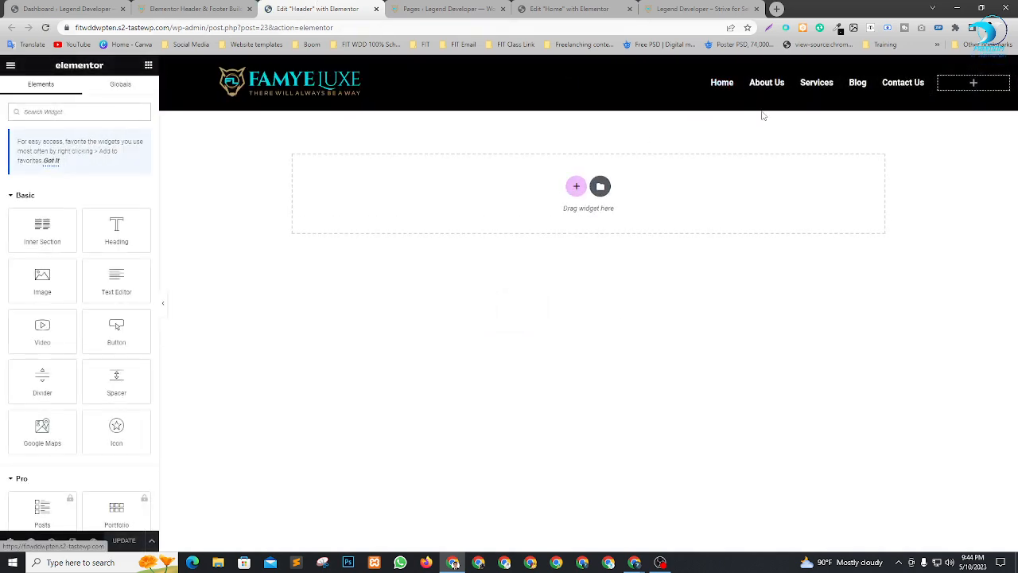
Step: Give the Nav Menu's Normal state a dark background and cleared text colour, then save
click(922, 82)
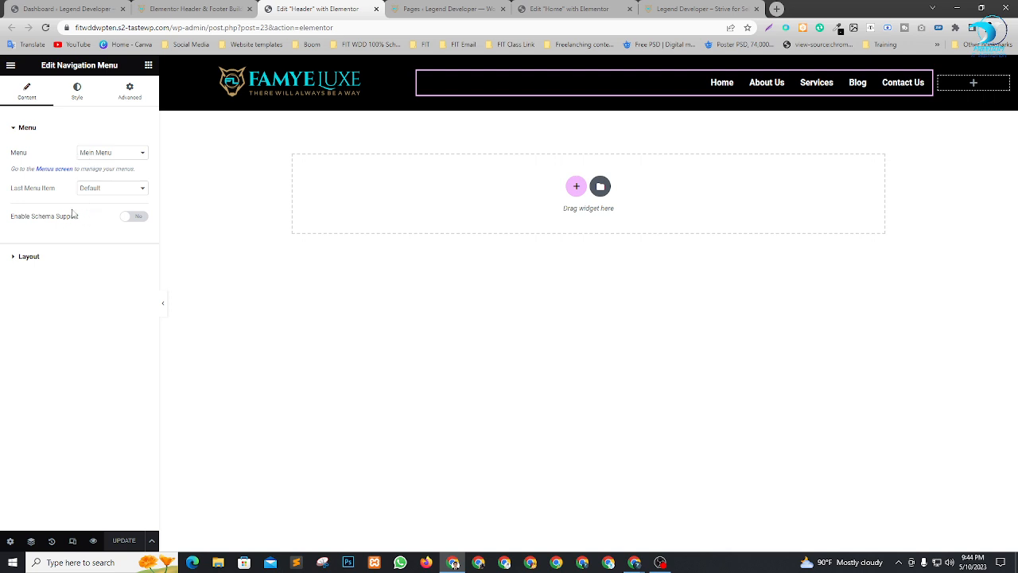
click(76, 95)
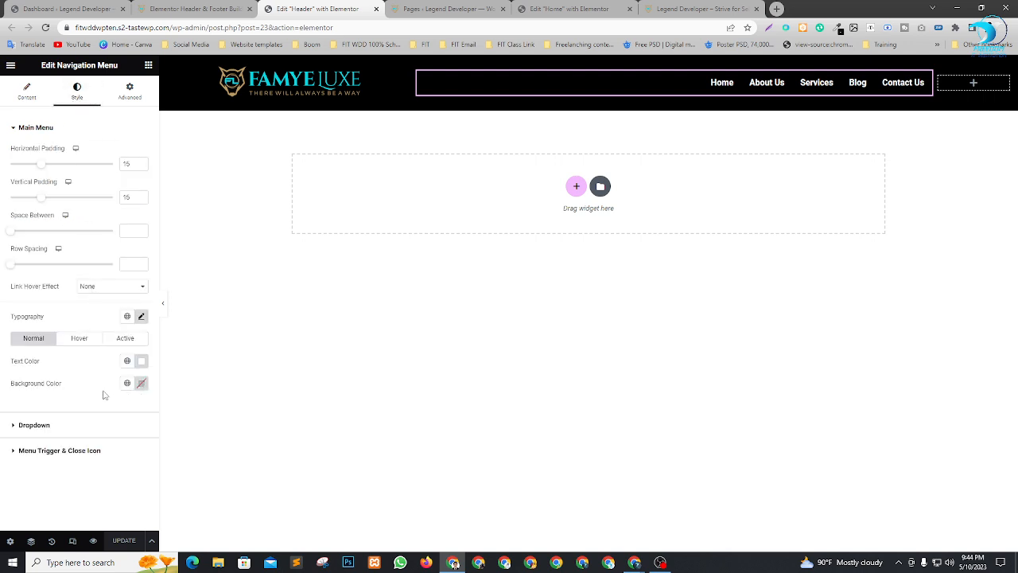
click(140, 383)
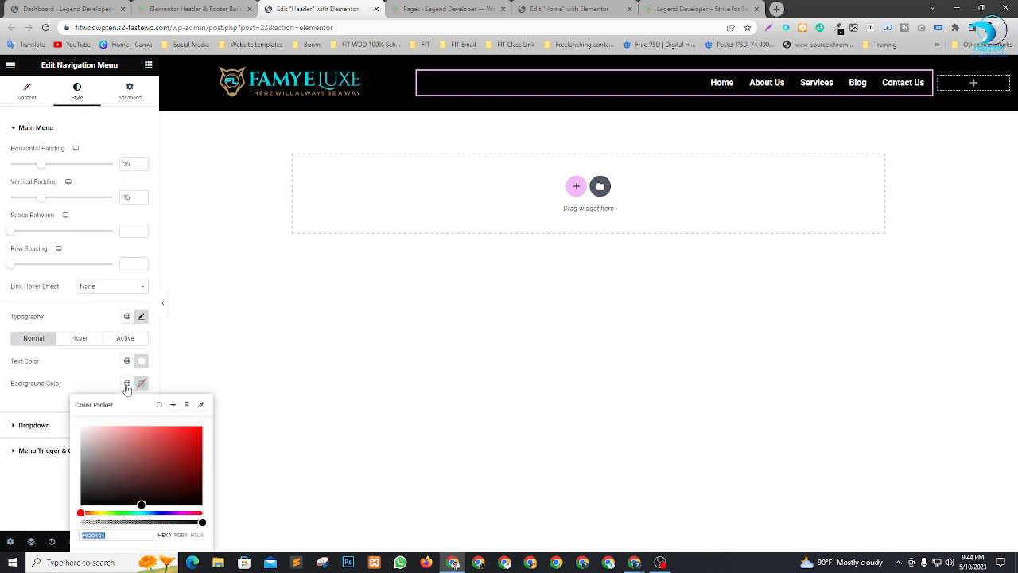
click(91, 388)
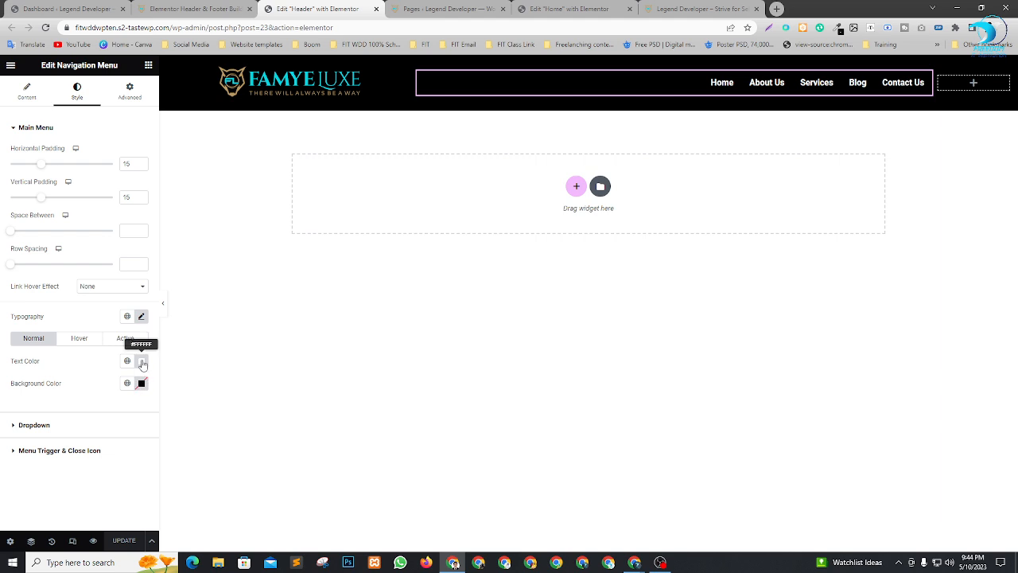
click(141, 362)
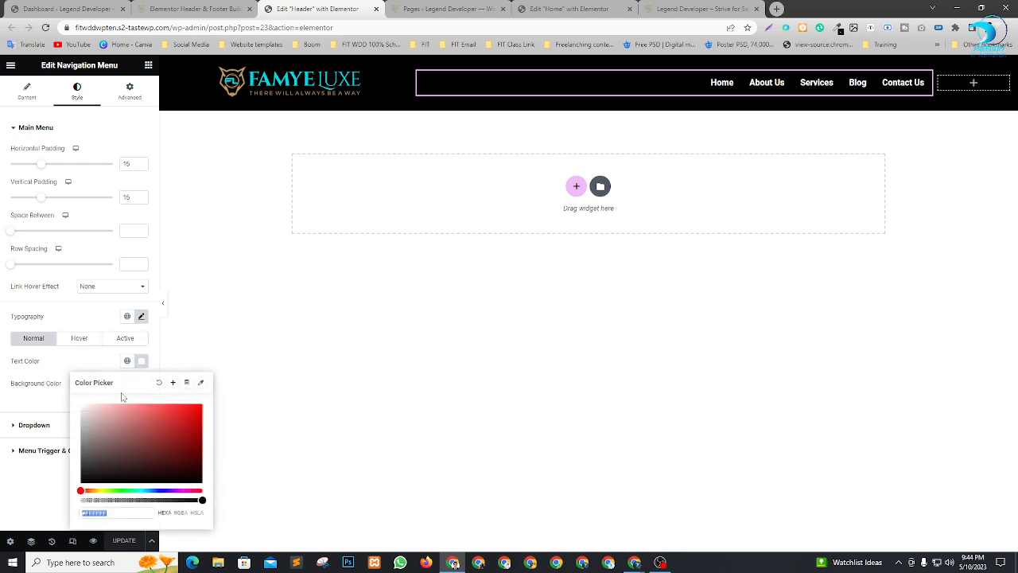
click(157, 383)
click(124, 538)
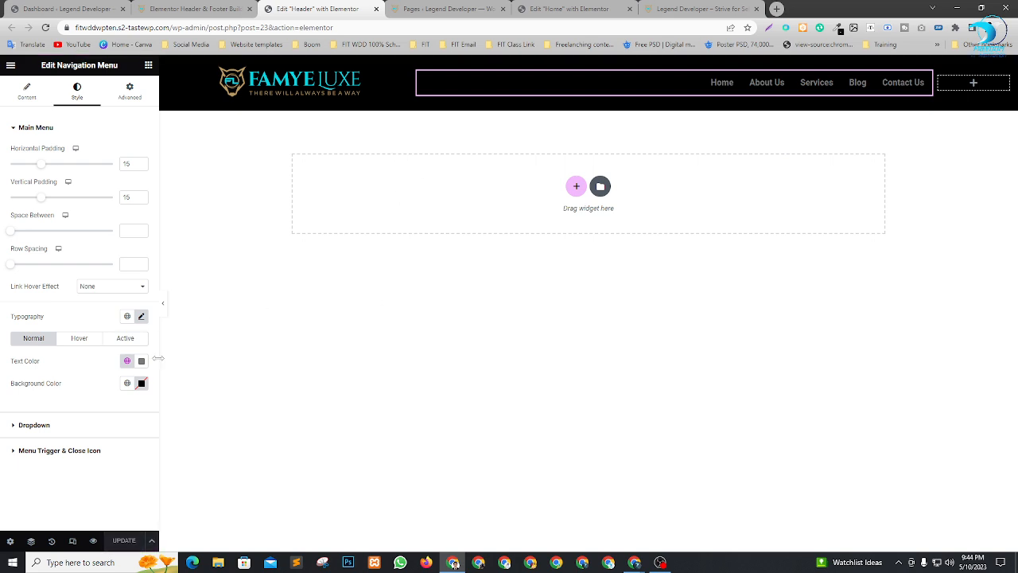
Step: Clear the Nav Menu's Active text and background colours and save the Header
click(141, 361)
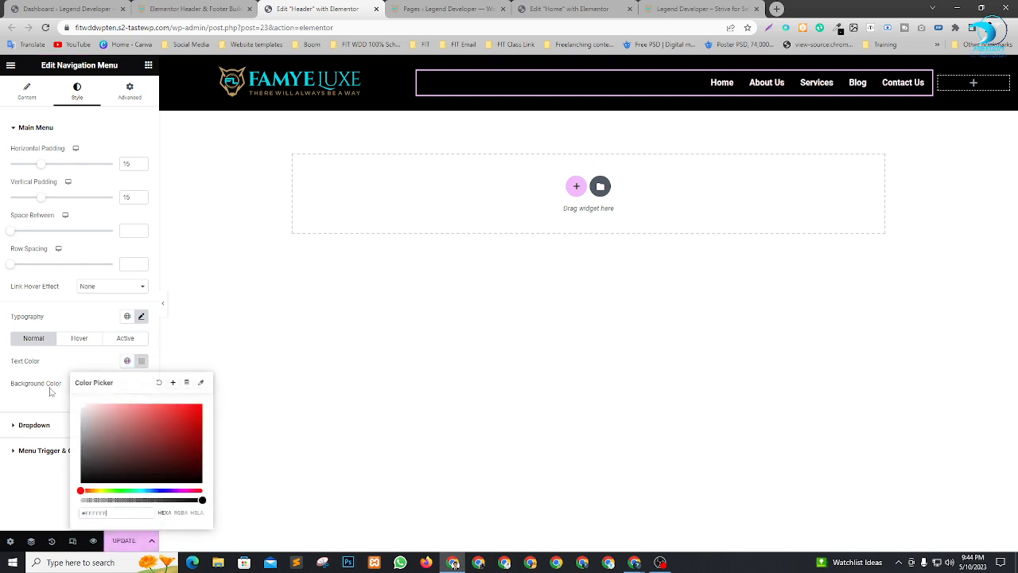
click(46, 406)
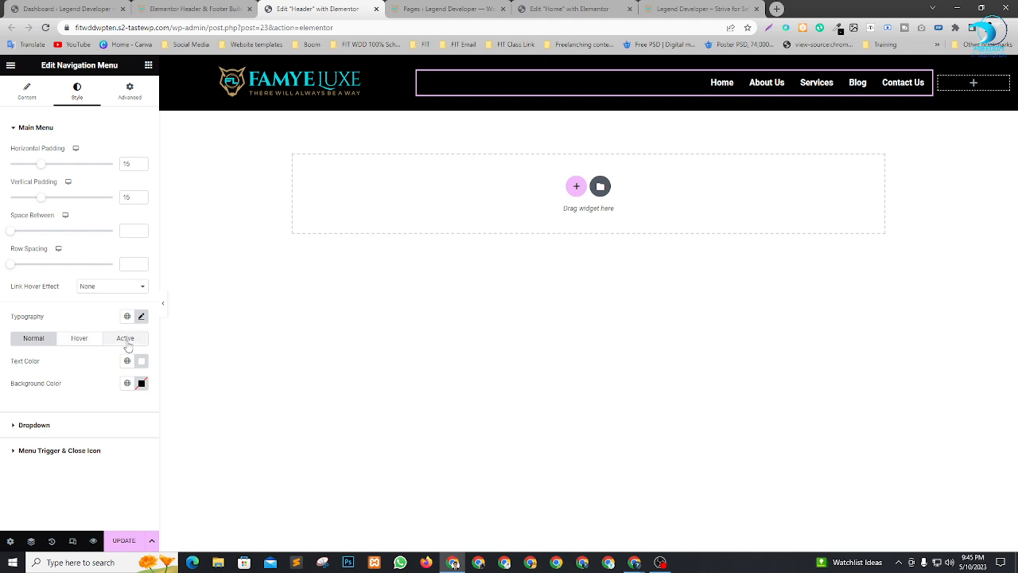
click(125, 337)
click(140, 361)
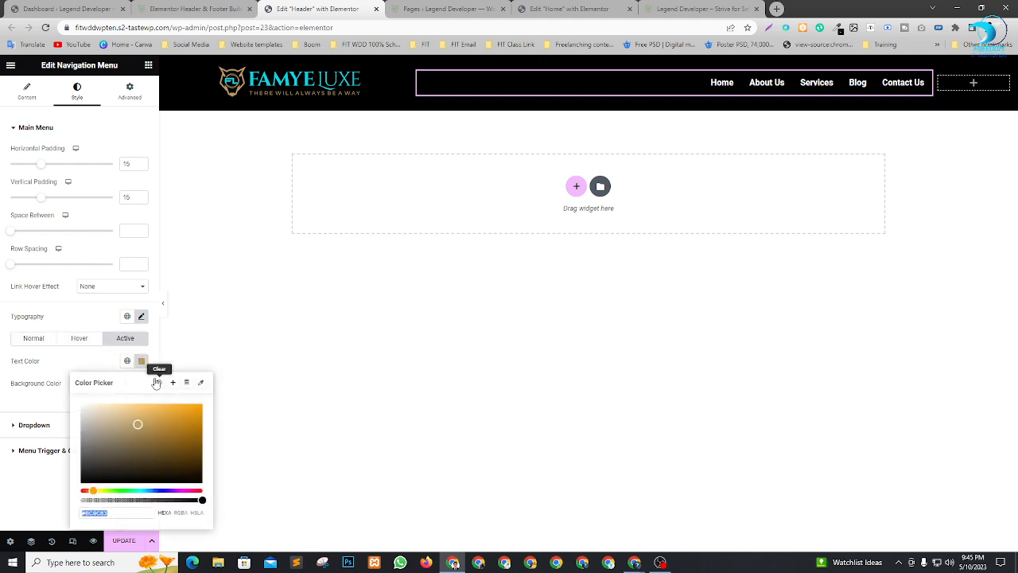
click(159, 380)
click(141, 383)
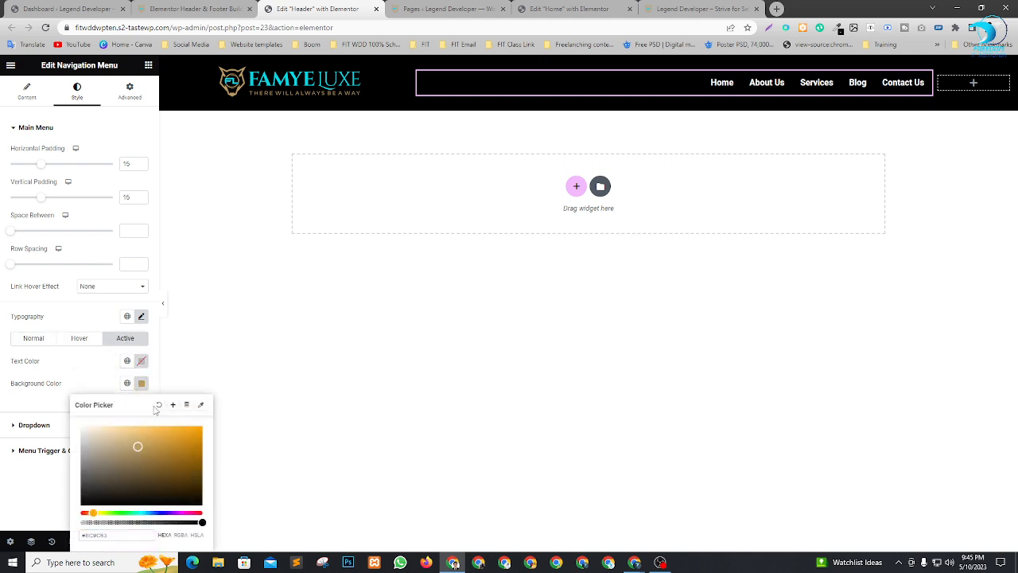
click(101, 371)
click(125, 541)
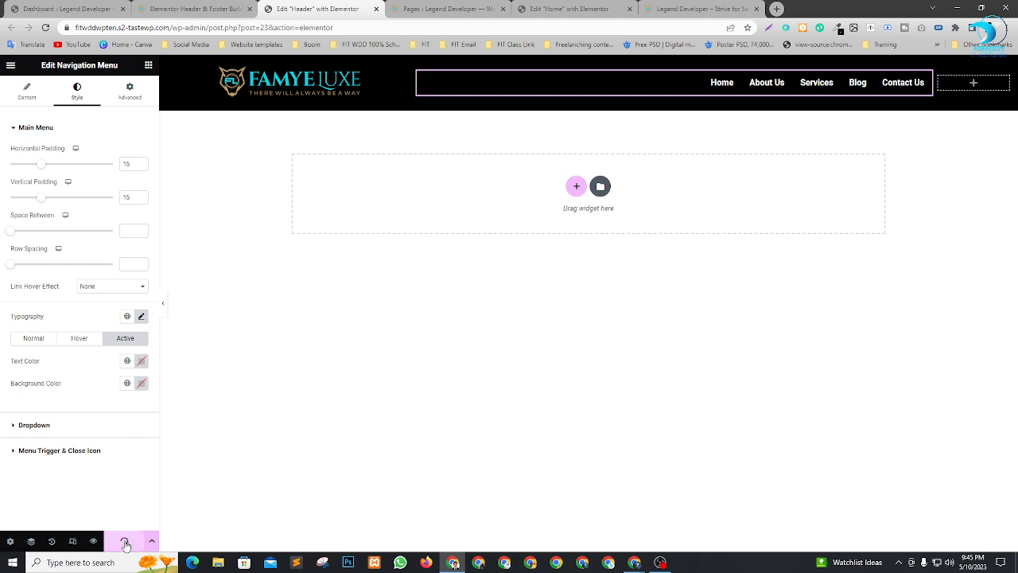
click(547, 7)
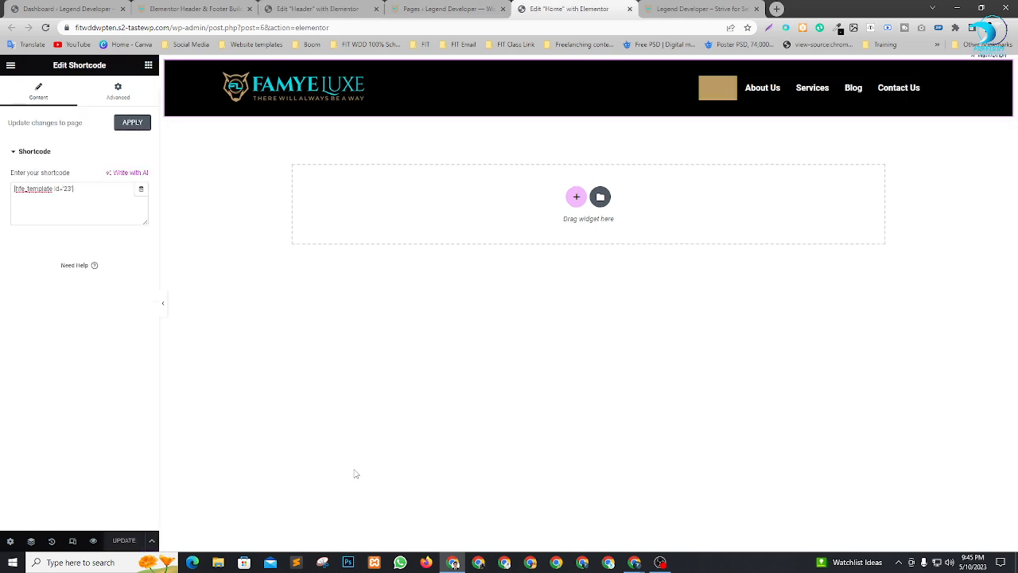
Step: Reload the Home editor, set the header section's Columns Gap to No Gap, and save
key(F5)
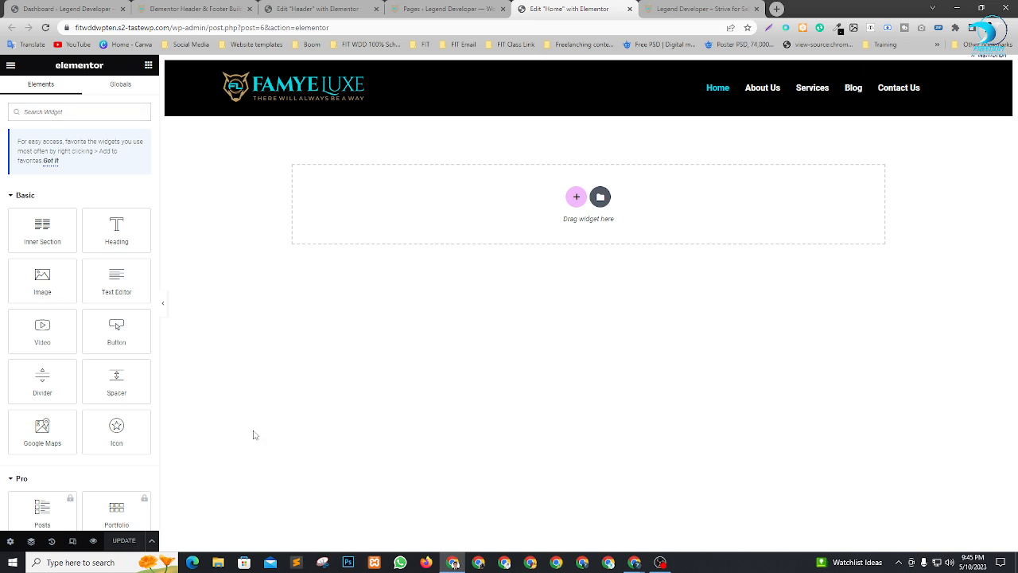
click(587, 62)
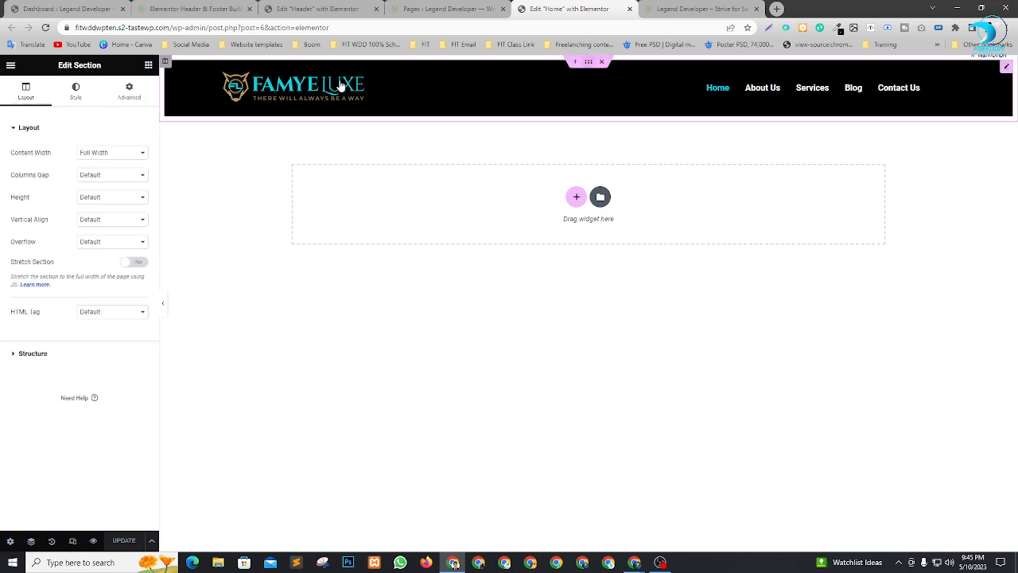
click(121, 176)
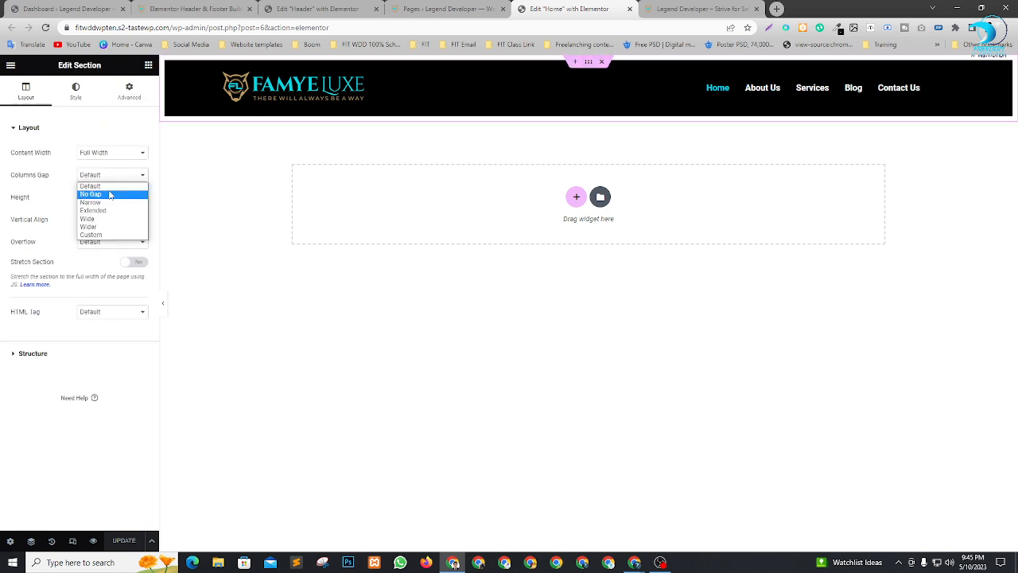
click(110, 194)
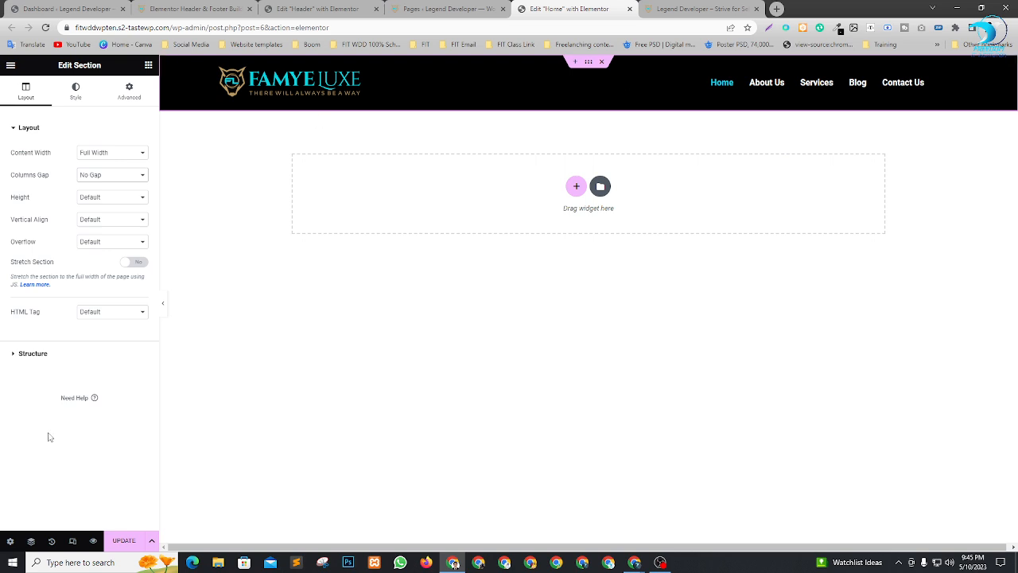
click(123, 541)
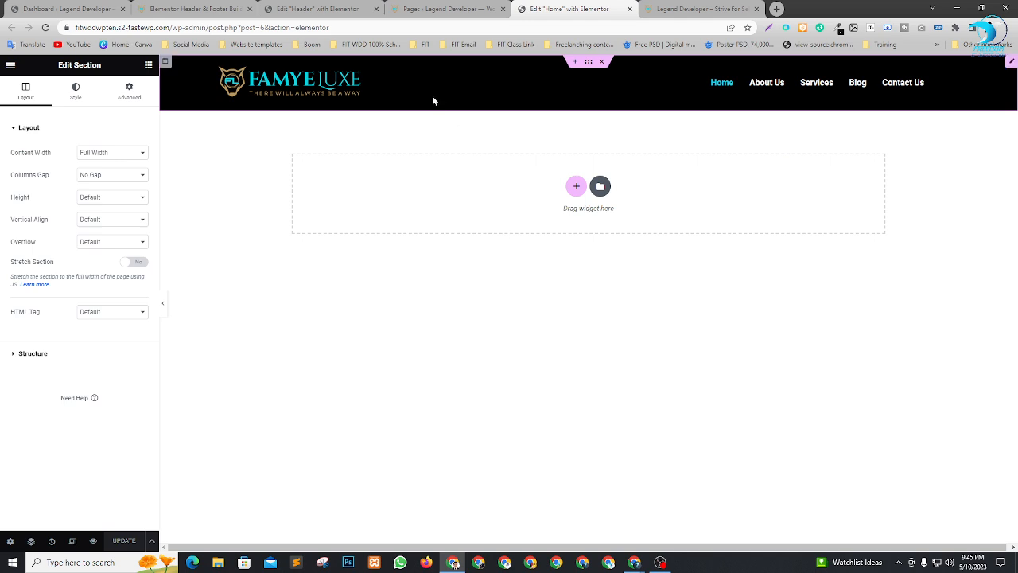
click(576, 188)
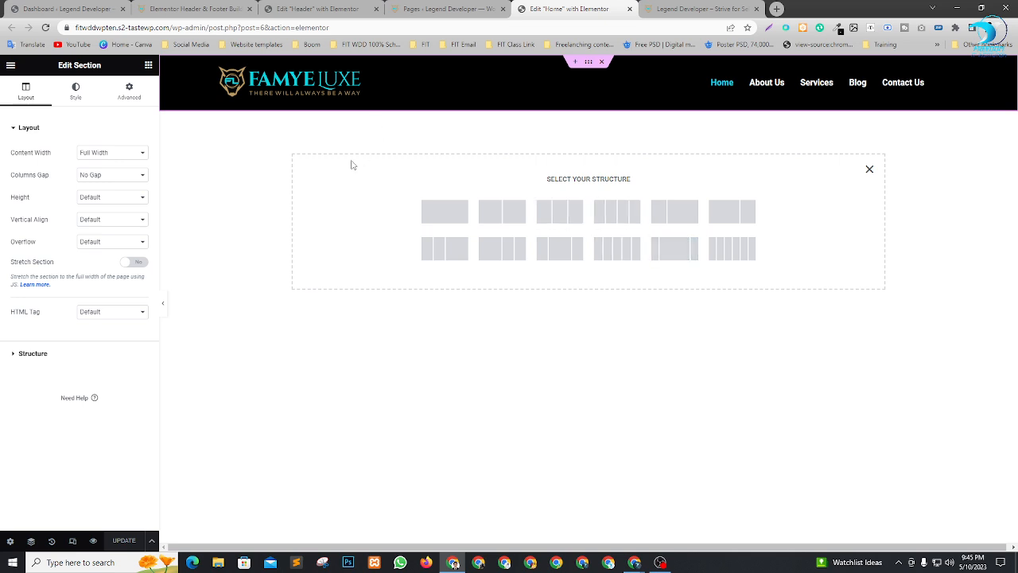
Step: Close the template list and search Plugins > Add New for 'prime slider'
click(222, 8)
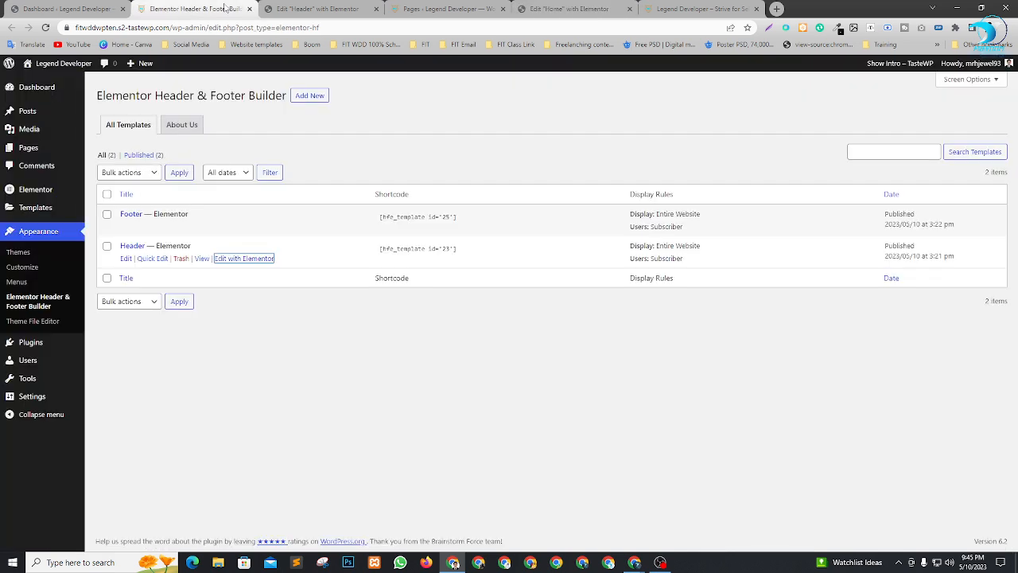
click(250, 9)
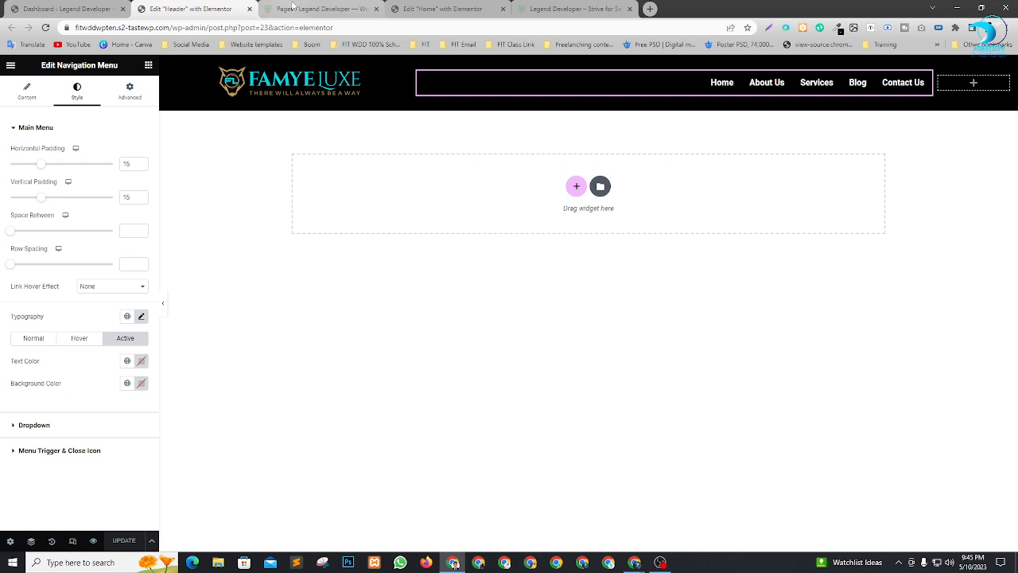
click(263, 10)
mouse_move(20, 288)
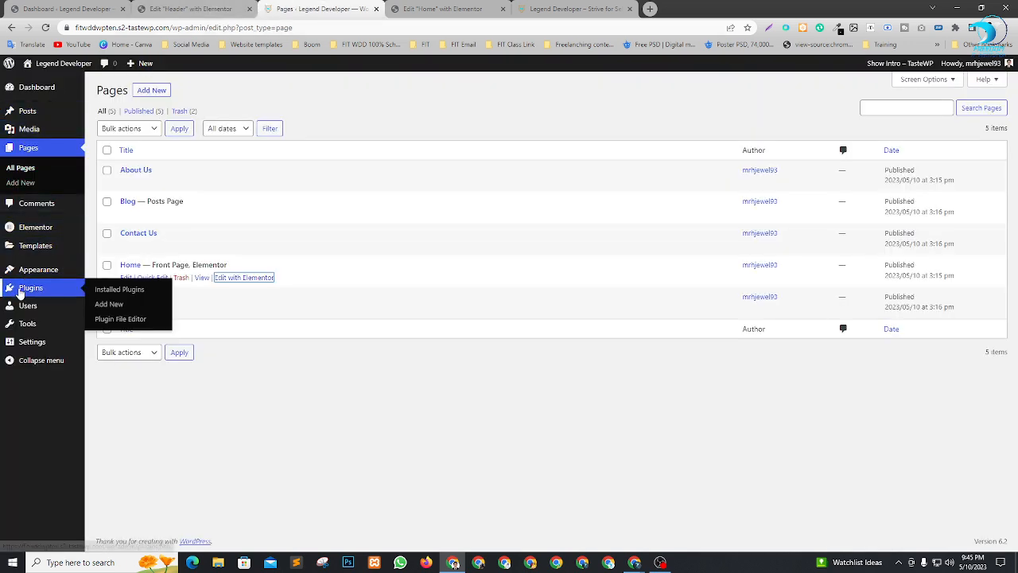
click(103, 304)
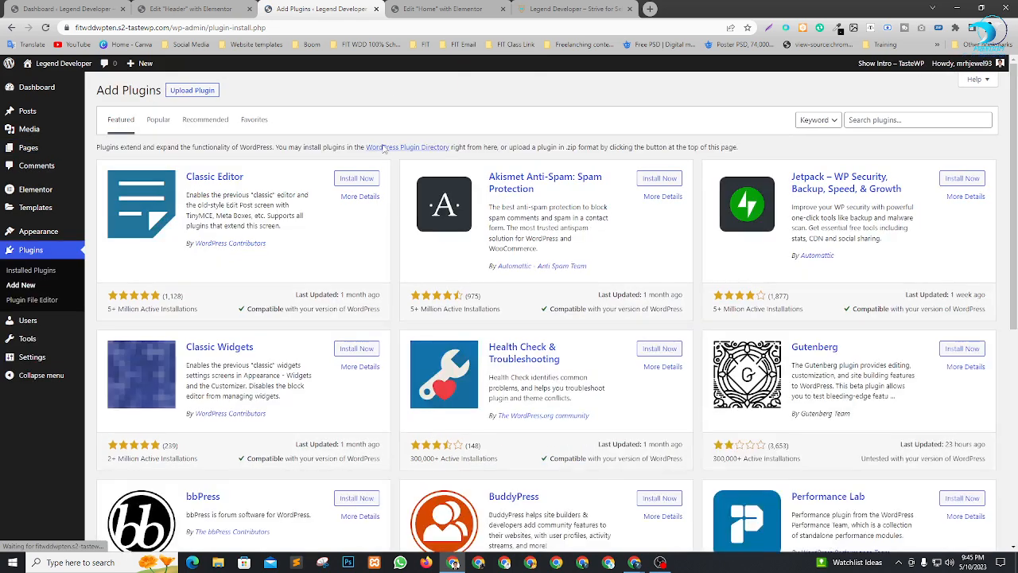
click(885, 120)
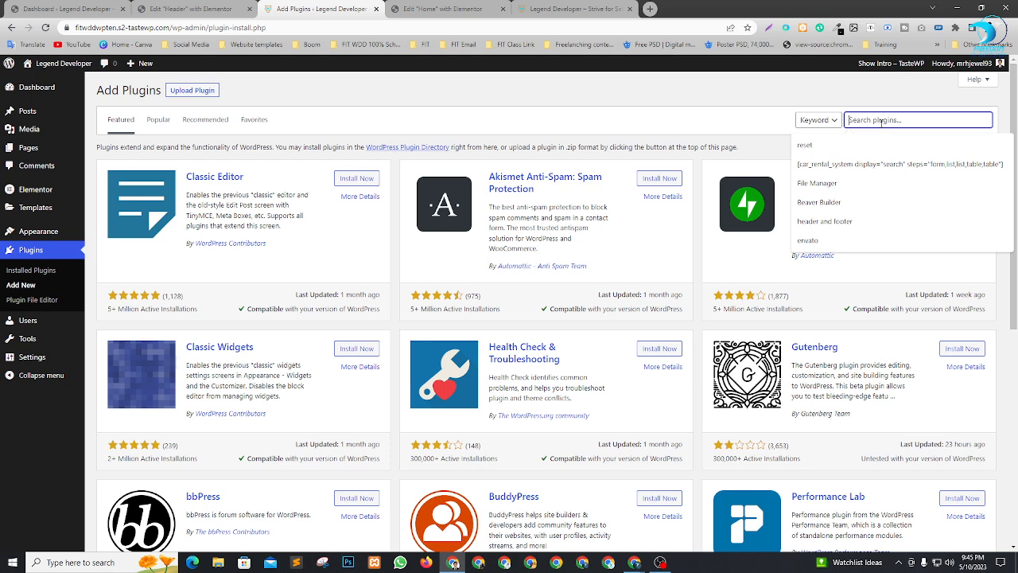
text(prio)
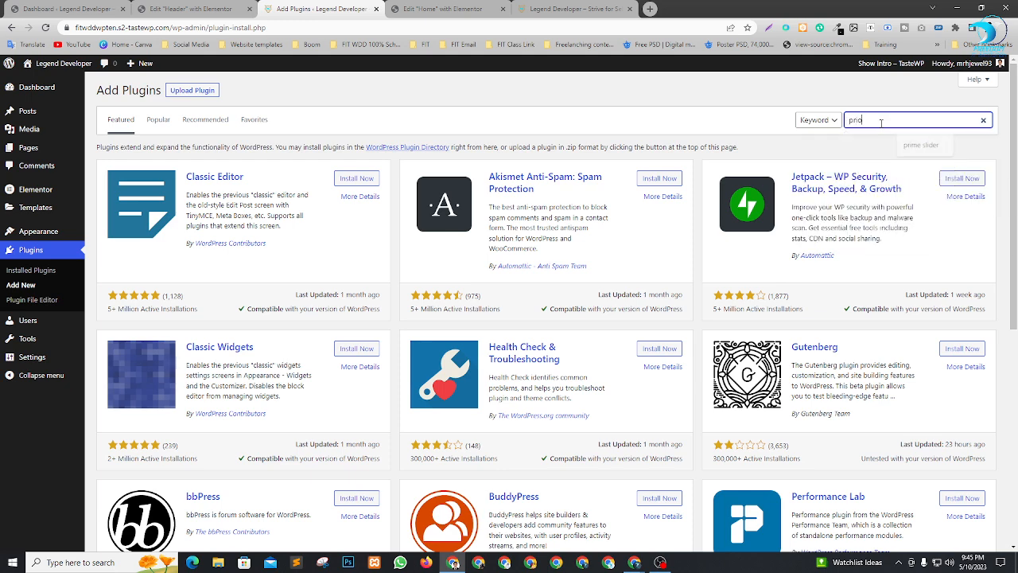
text(mersk)
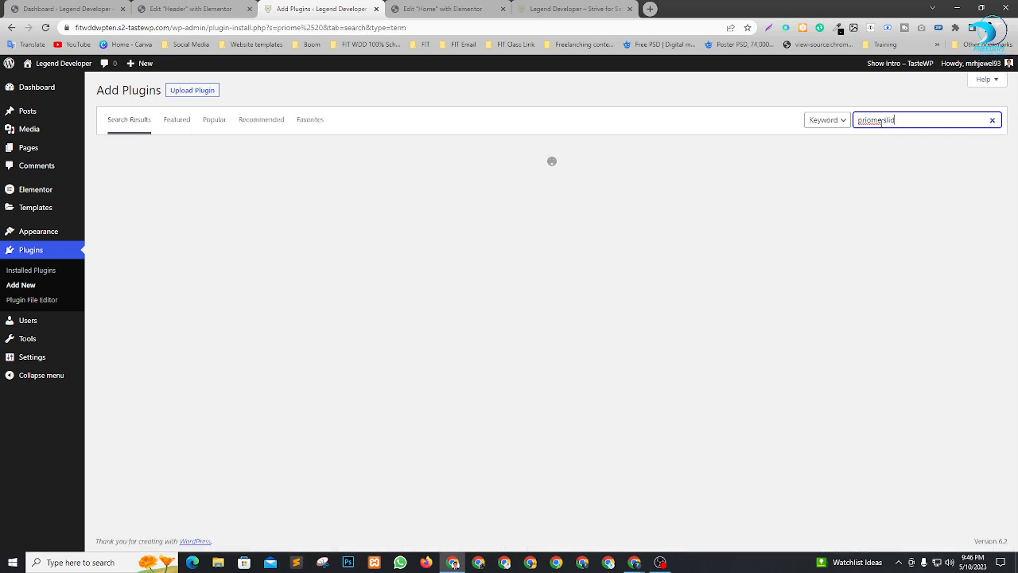
text(er)
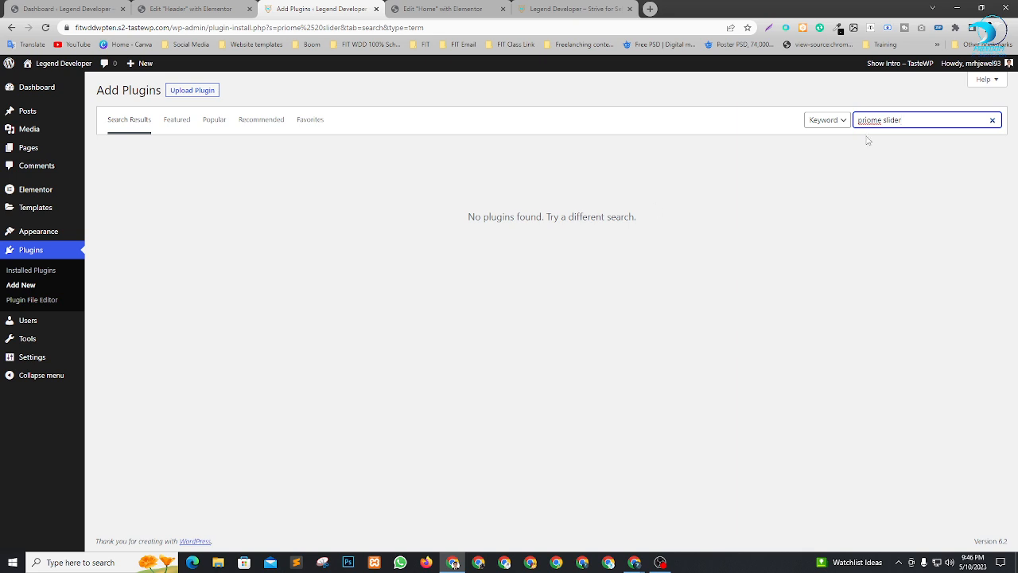
key(BackSpace)
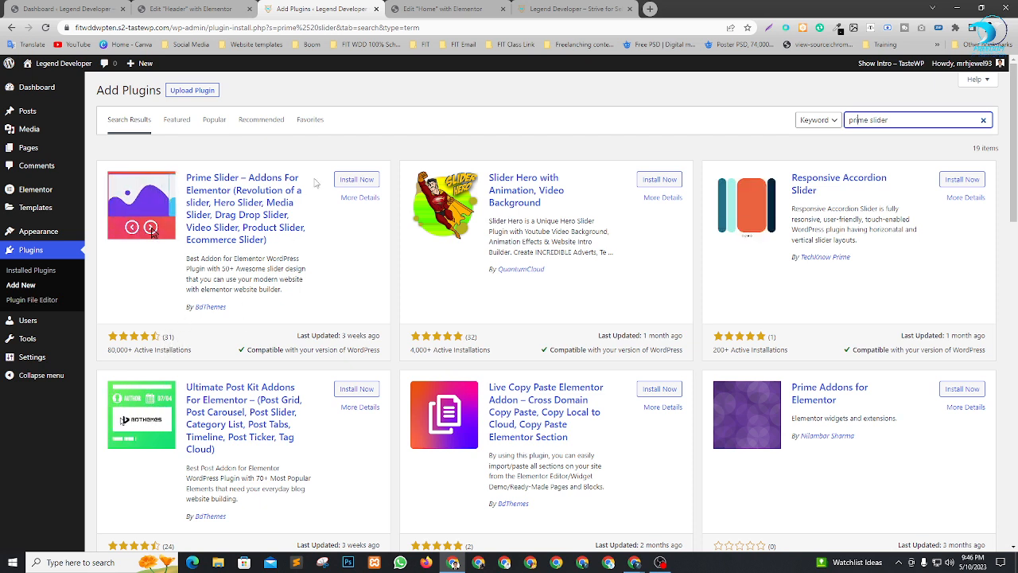
Step: Install and activate Prime Slider, skipping the update-notification opt-in
click(356, 180)
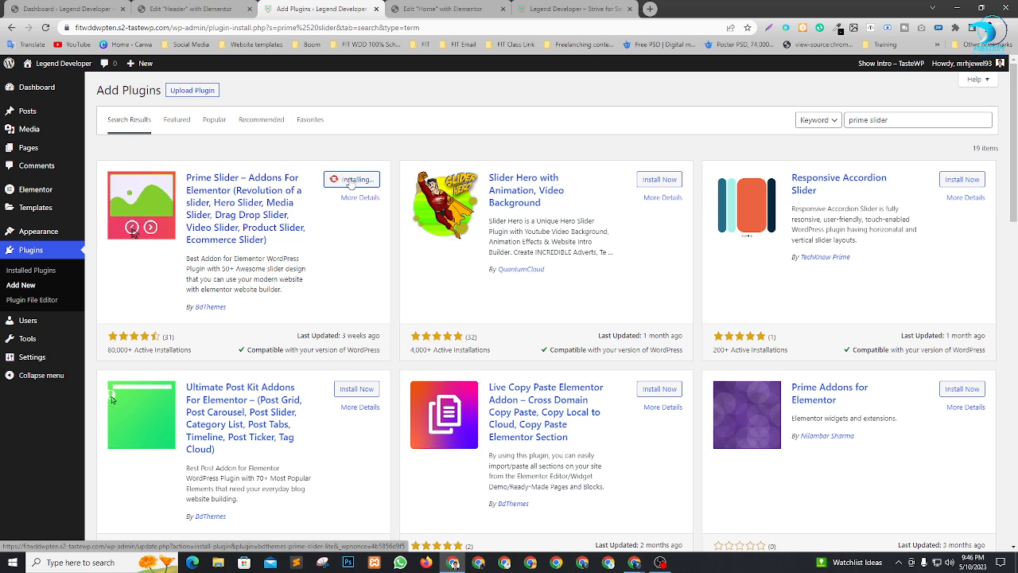
click(361, 180)
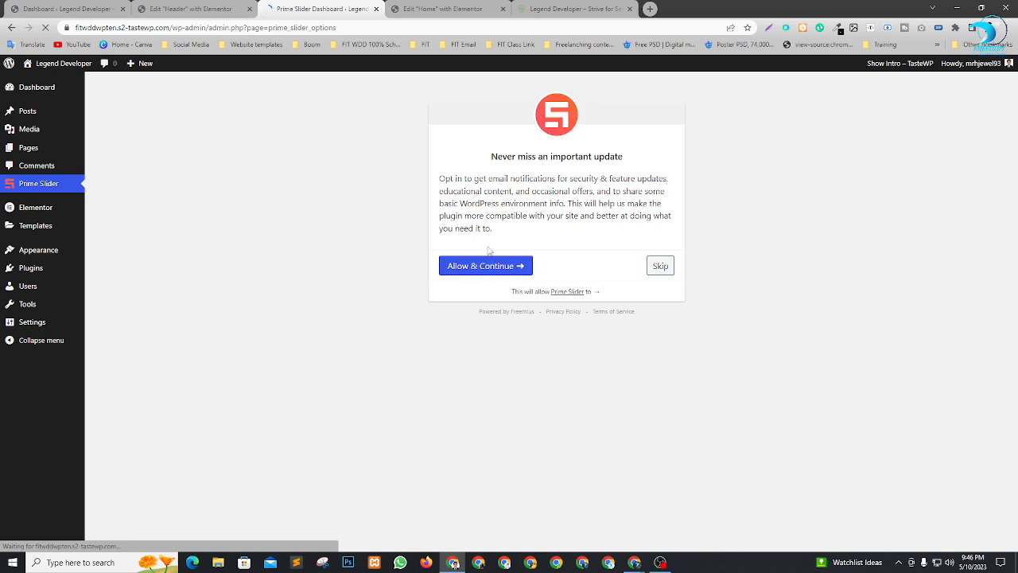
click(661, 267)
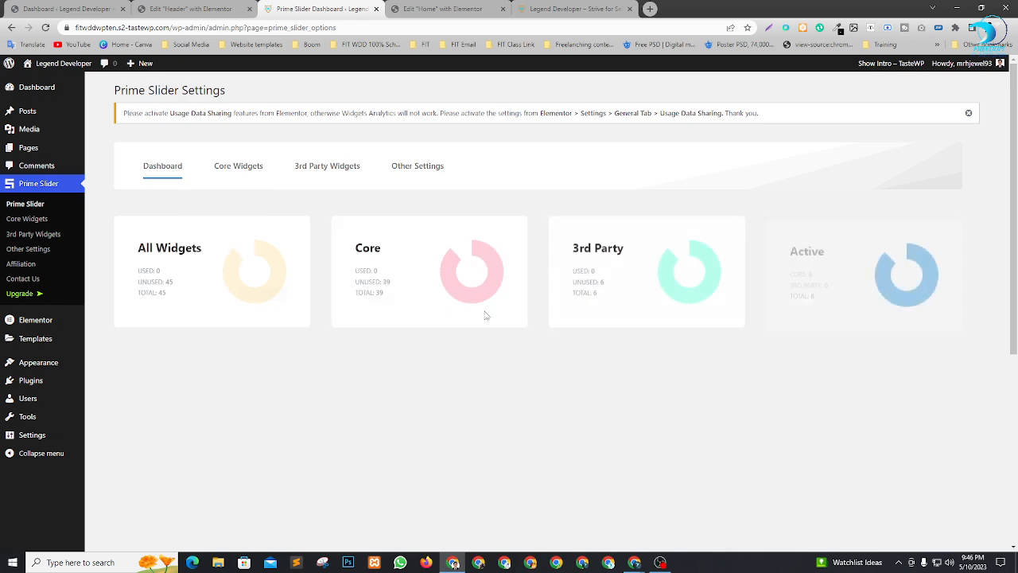
scroll(645, 296, down, 2)
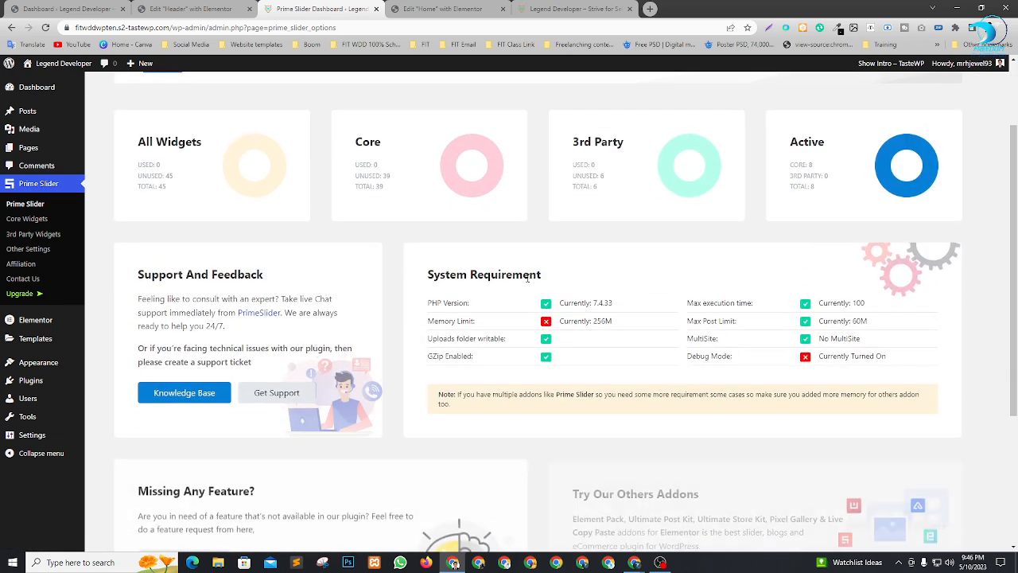
scroll(490, 274, down, 3)
scroll(487, 291, up, 4)
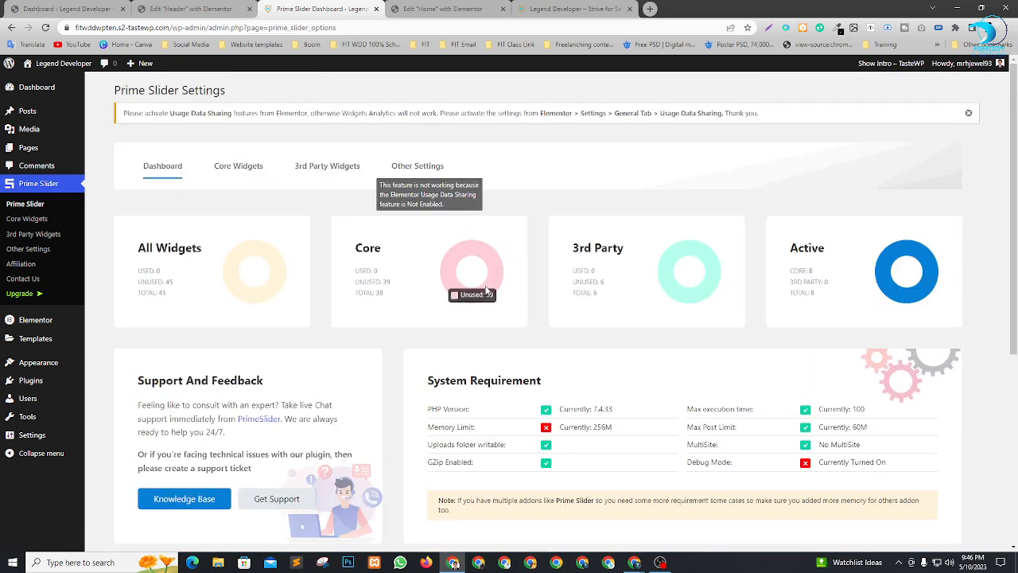
Step: Return to the Dashboard, then to the Home page's Elementor editor tab
click(46, 90)
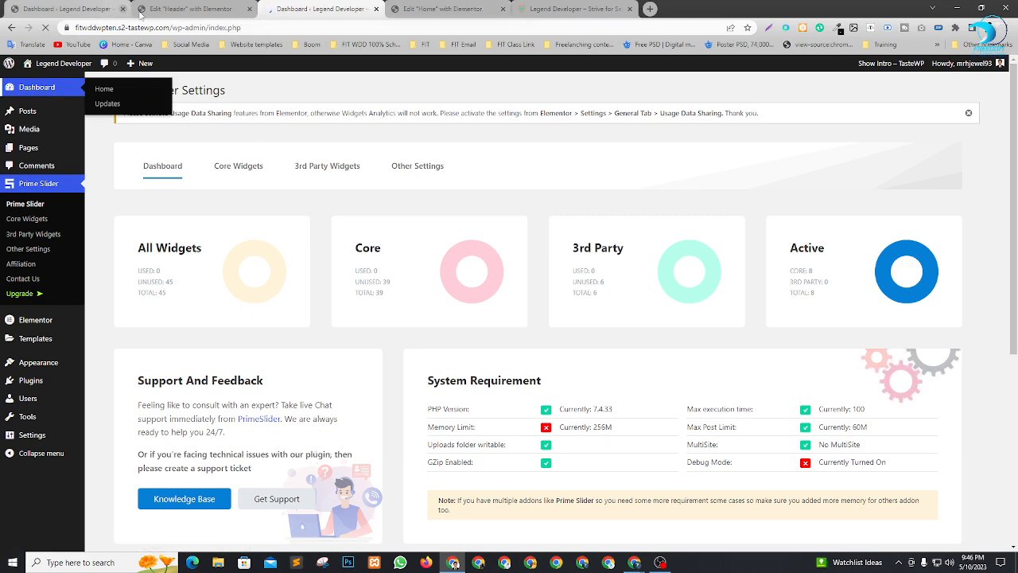
click(189, 9)
click(271, 10)
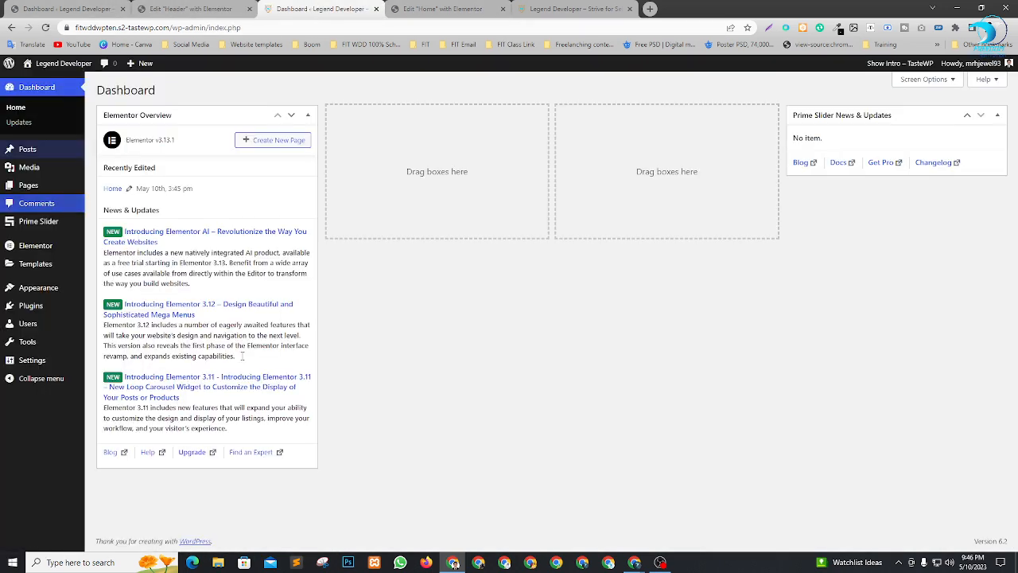
click(442, 8)
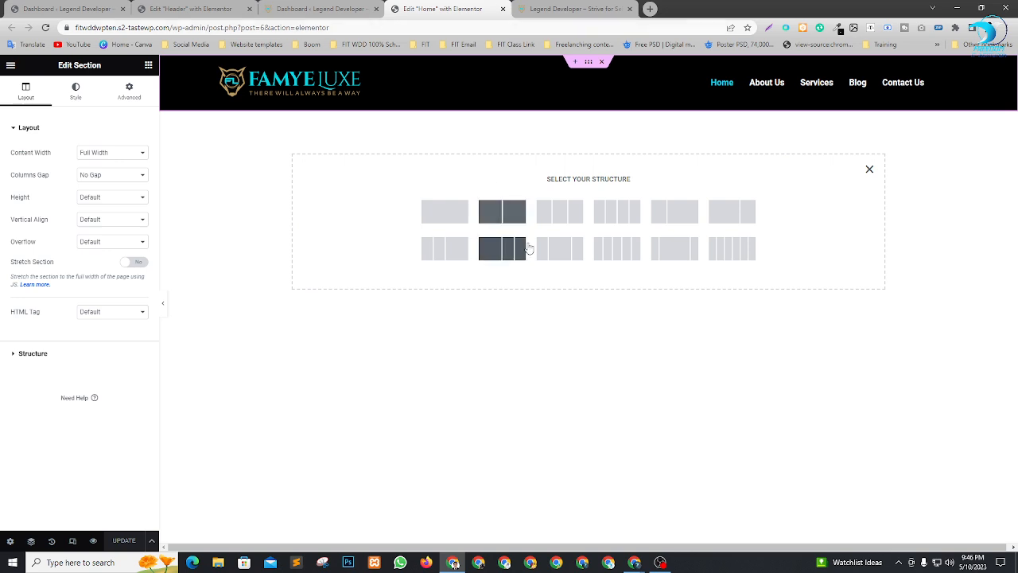
Step: Reload the editor and add a one-column section with Full Width, No Gap and 600 minimum height
key(F5)
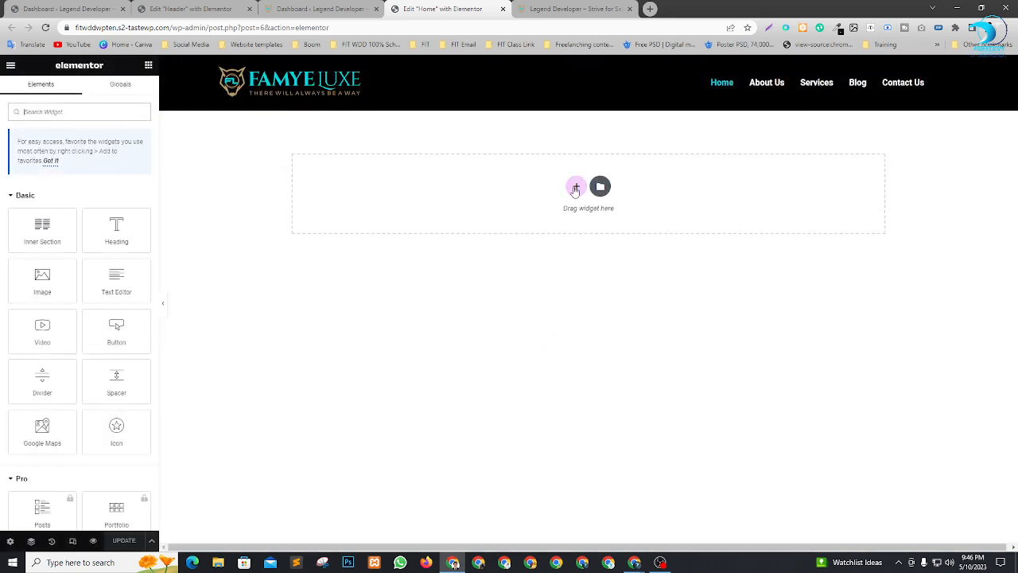
click(575, 189)
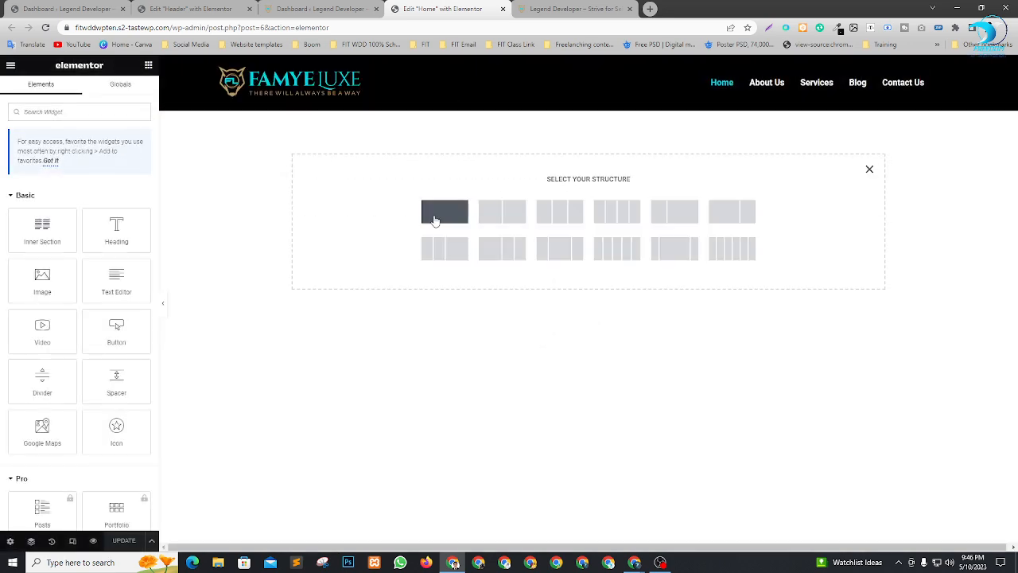
click(434, 211)
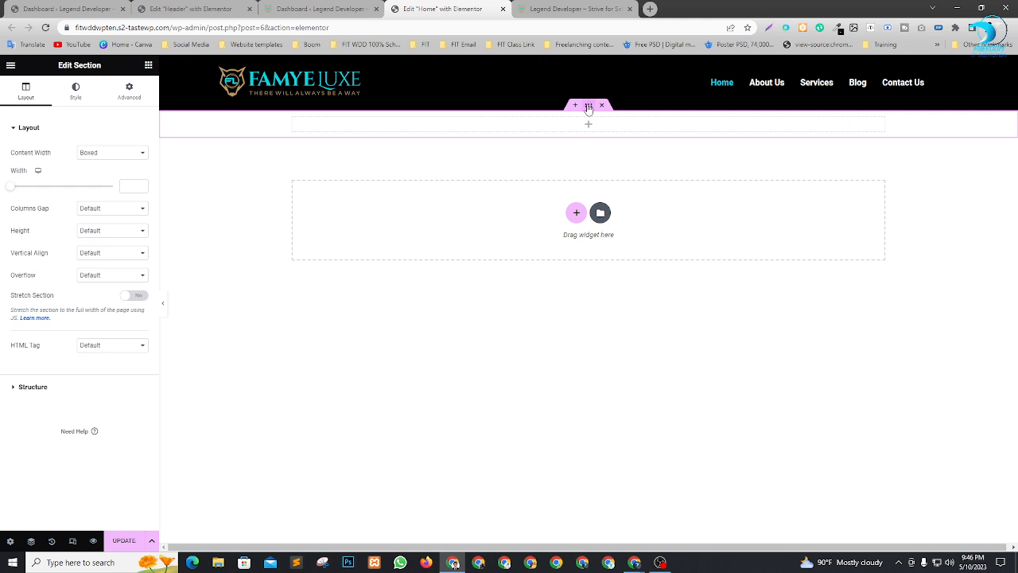
click(109, 153)
click(96, 171)
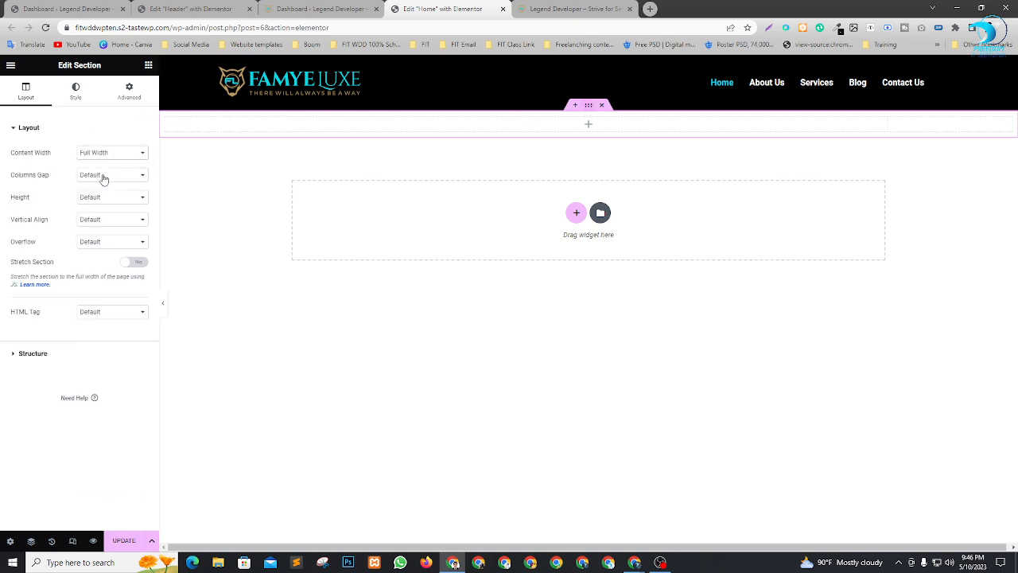
click(104, 176)
click(103, 194)
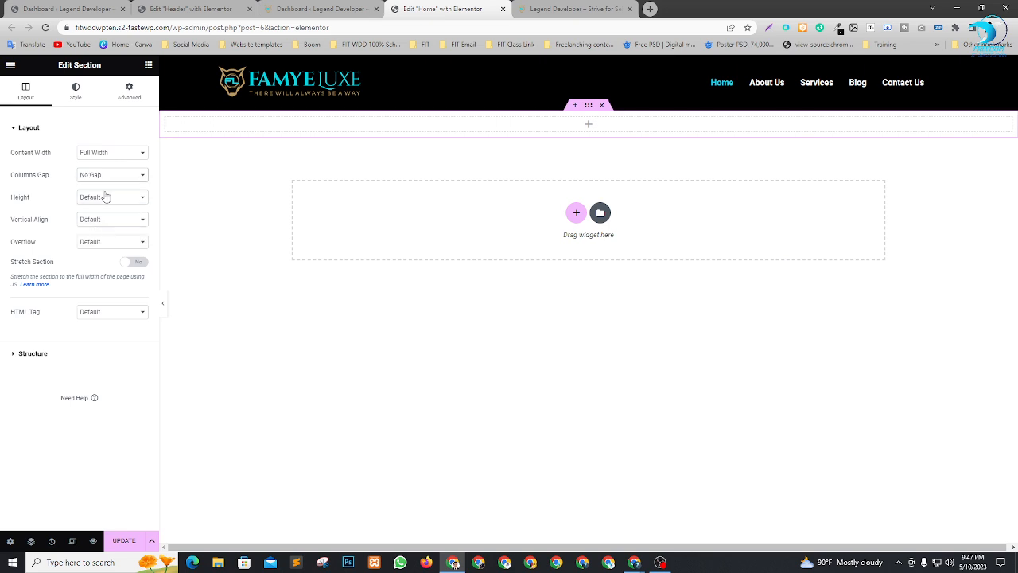
click(101, 199)
click(100, 226)
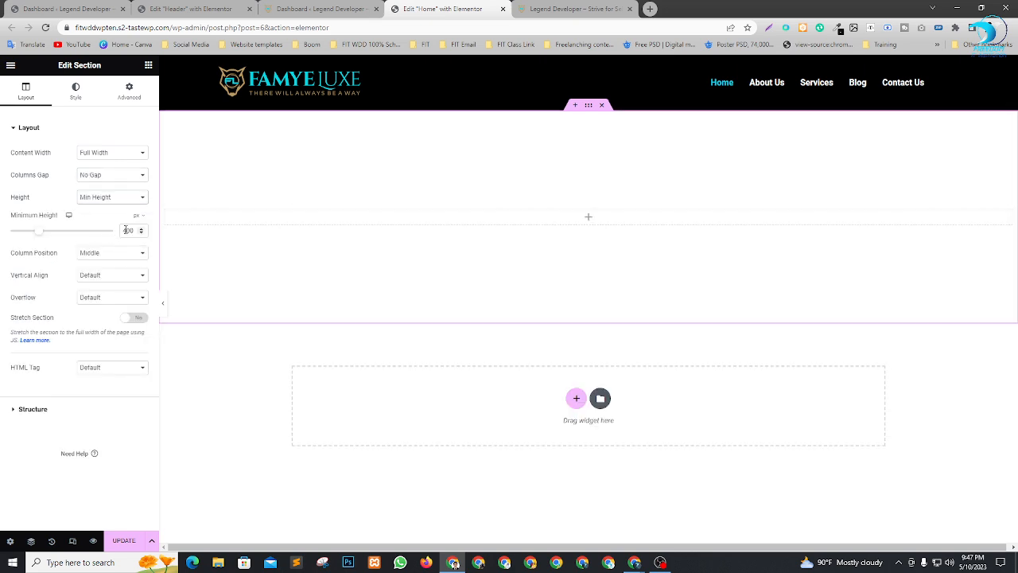
key(BackSpace)
text(6)
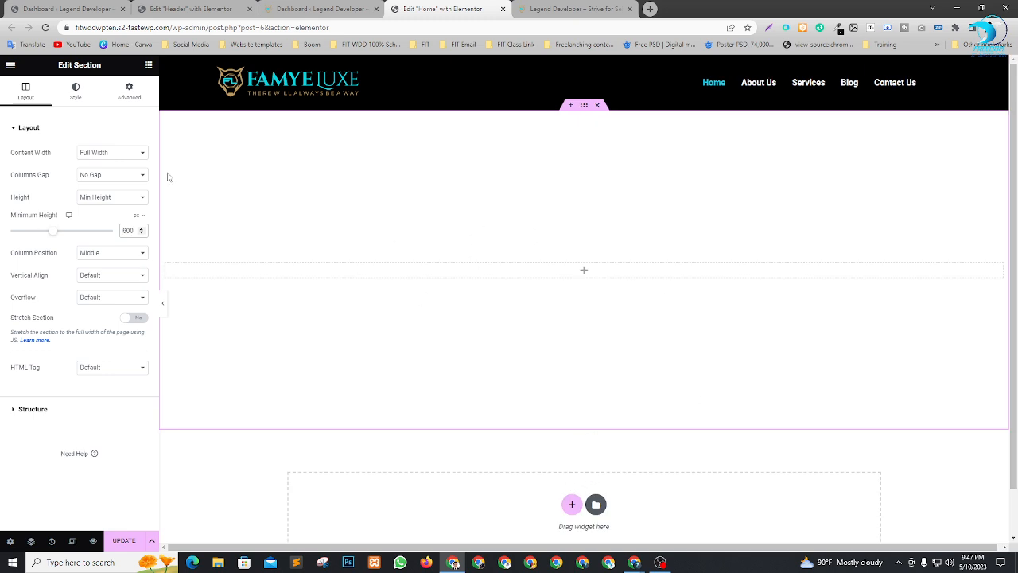
Step: Search the widgets for 'slider' and drag Prime Slider's General widget into the new section
click(148, 66)
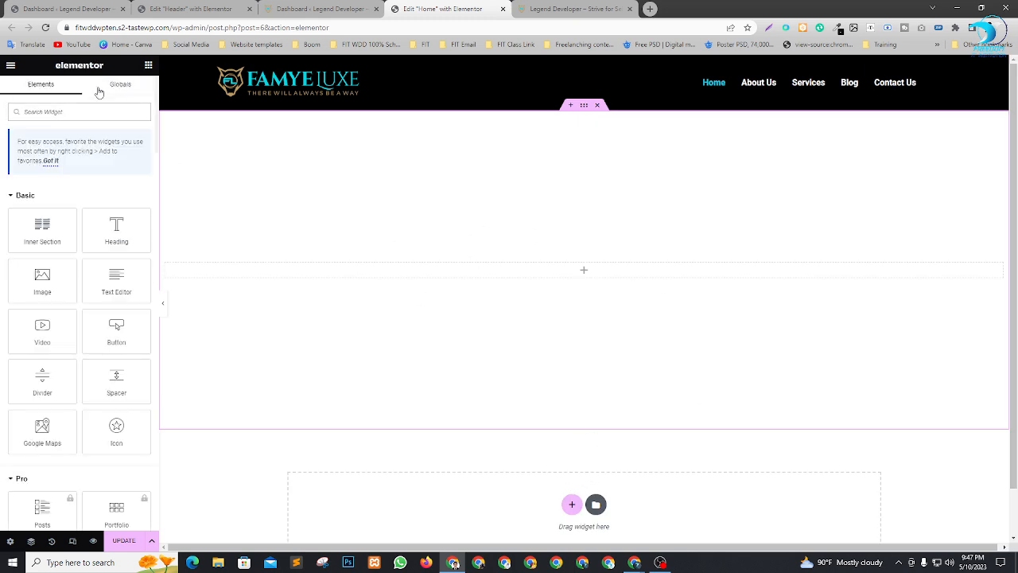
text(i)
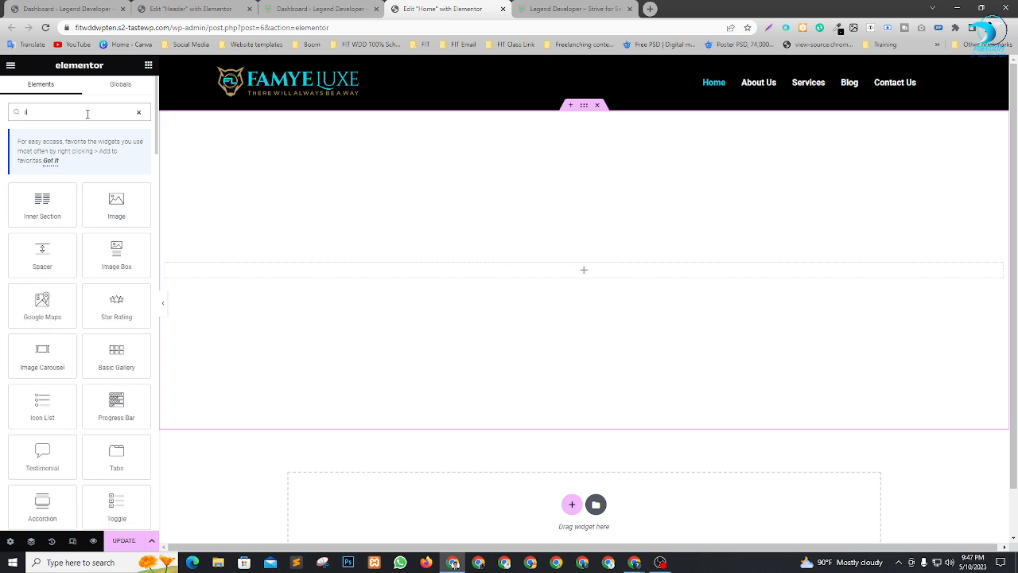
text(lider)
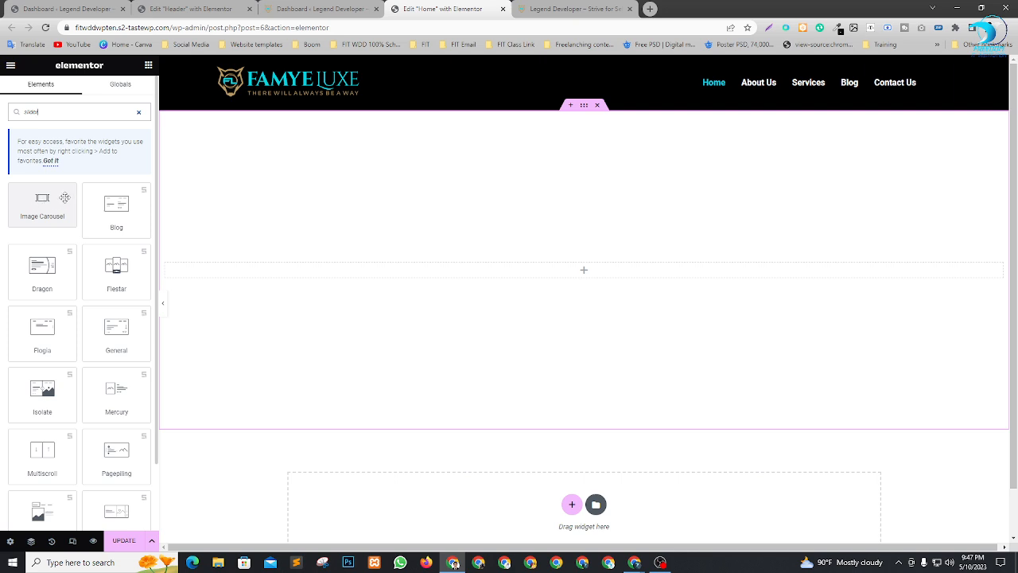
scroll(112, 383, down, 1)
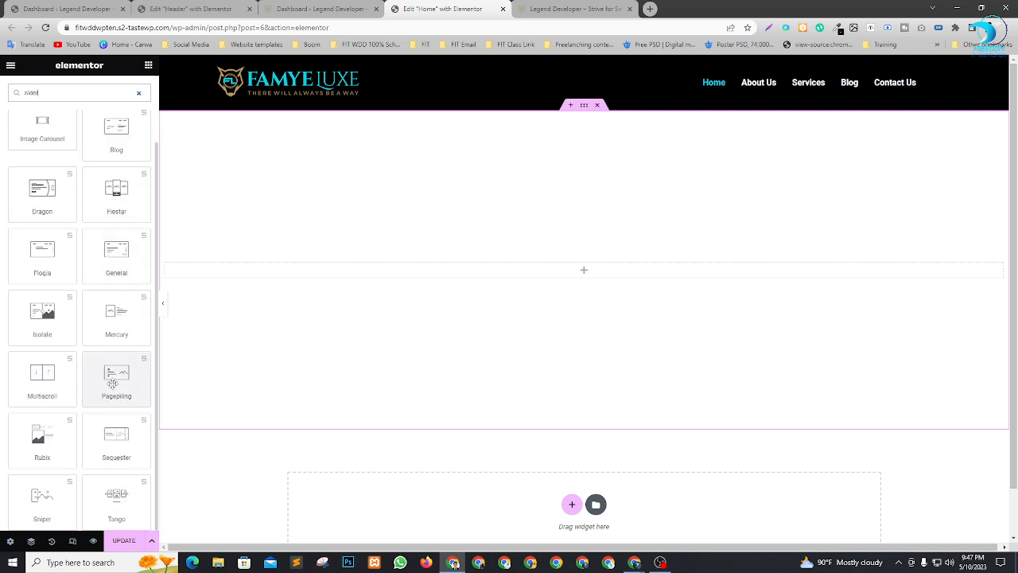
scroll(86, 425, up, 1)
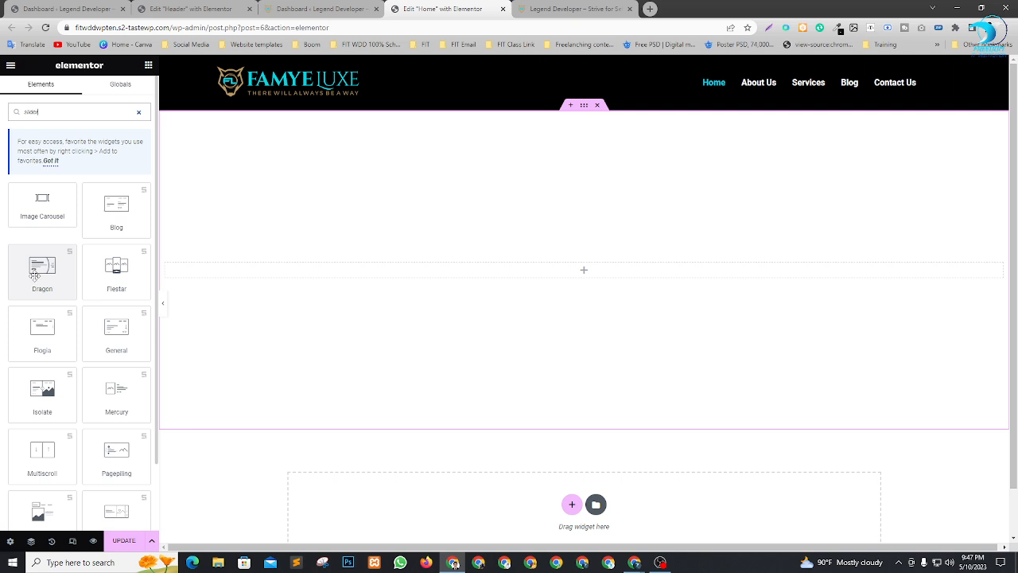
drag(116, 334, 584, 274)
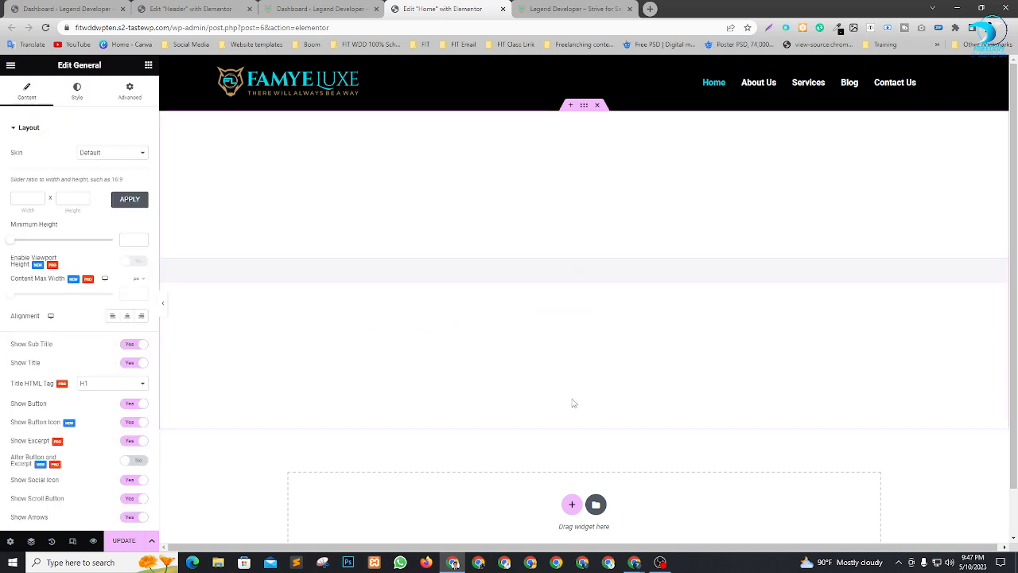
Step: Expand the slider's Sliders list and open the Massive slide's content fields
scroll(569, 334, down, 2)
scroll(581, 302, up, 2)
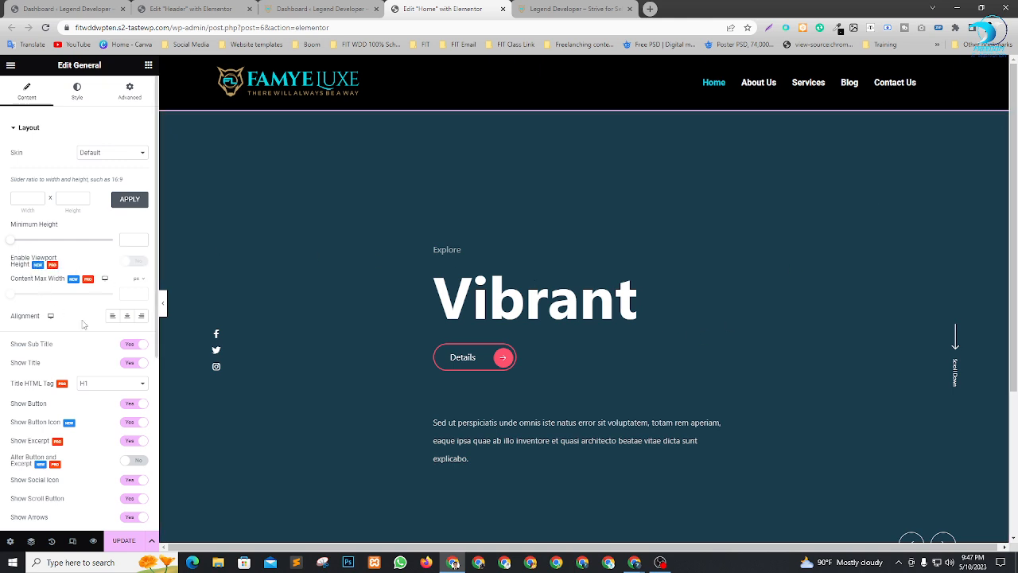
scroll(64, 350, down, 4)
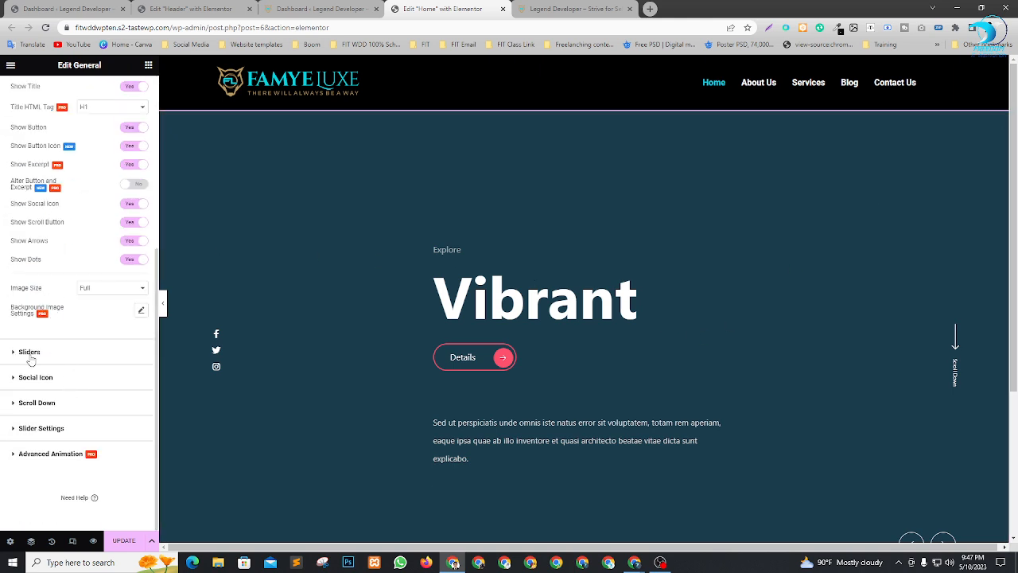
click(29, 354)
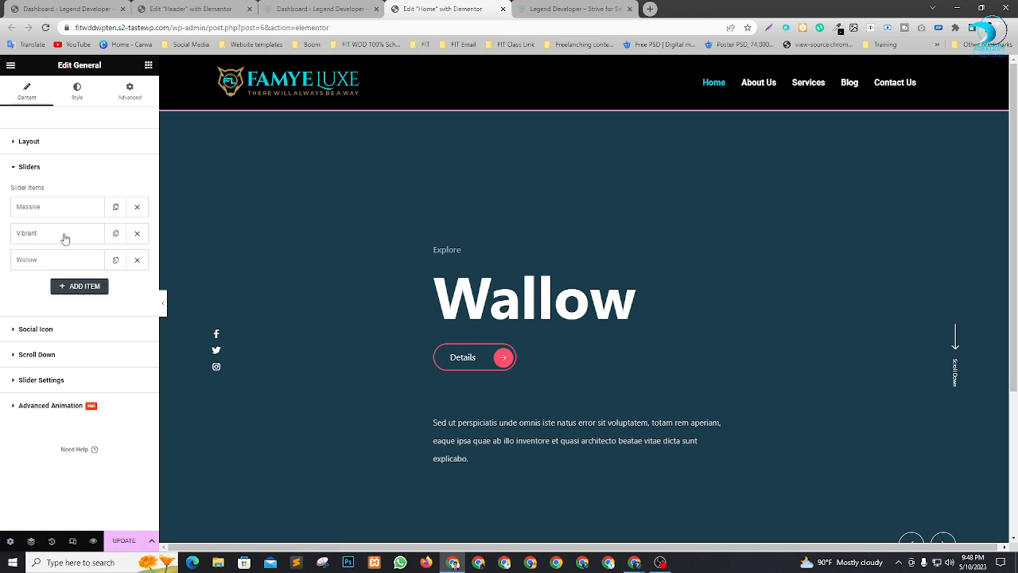
click(62, 210)
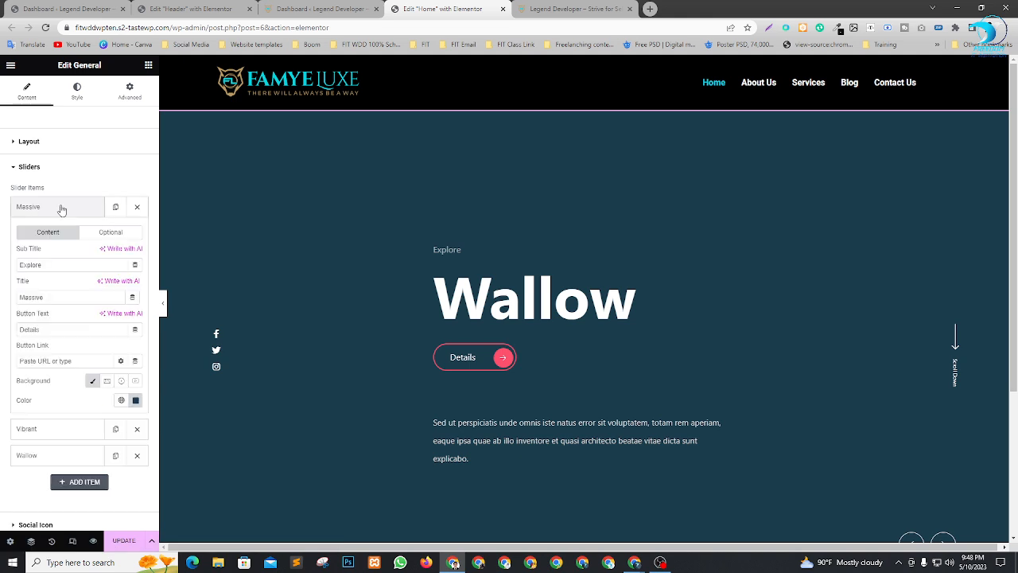
scroll(660, 414, down, 1)
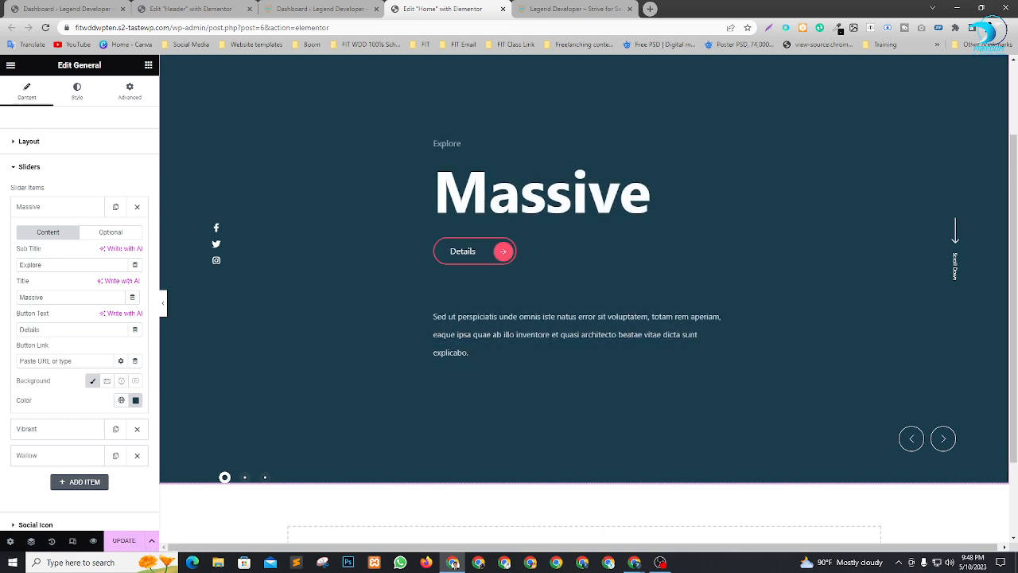
Step: Change the Massive slide's subtitle to FIT and its title to Freedom IT Institution
drag(49, 296, 8, 297)
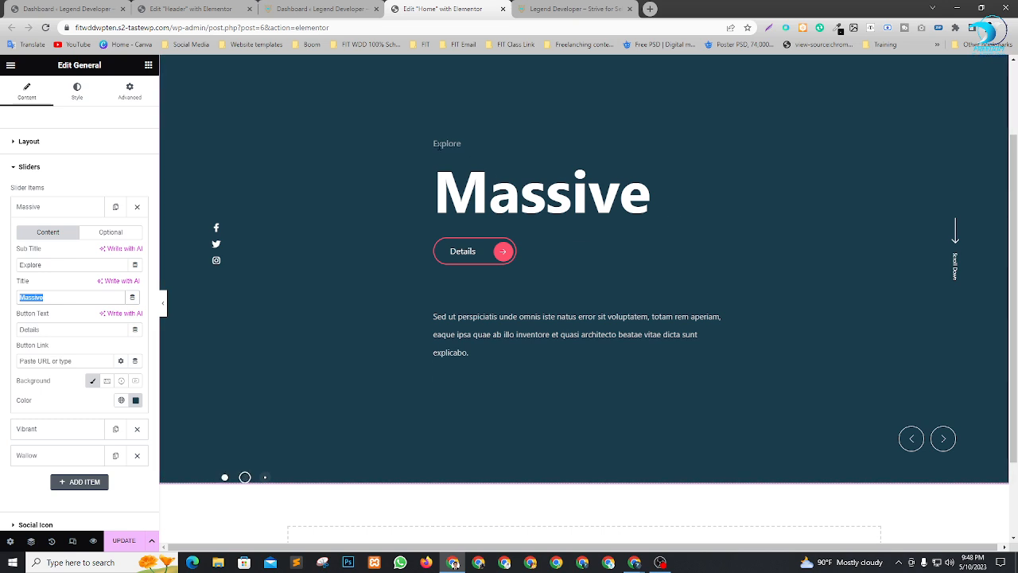
drag(55, 262, 4, 269)
click(49, 266)
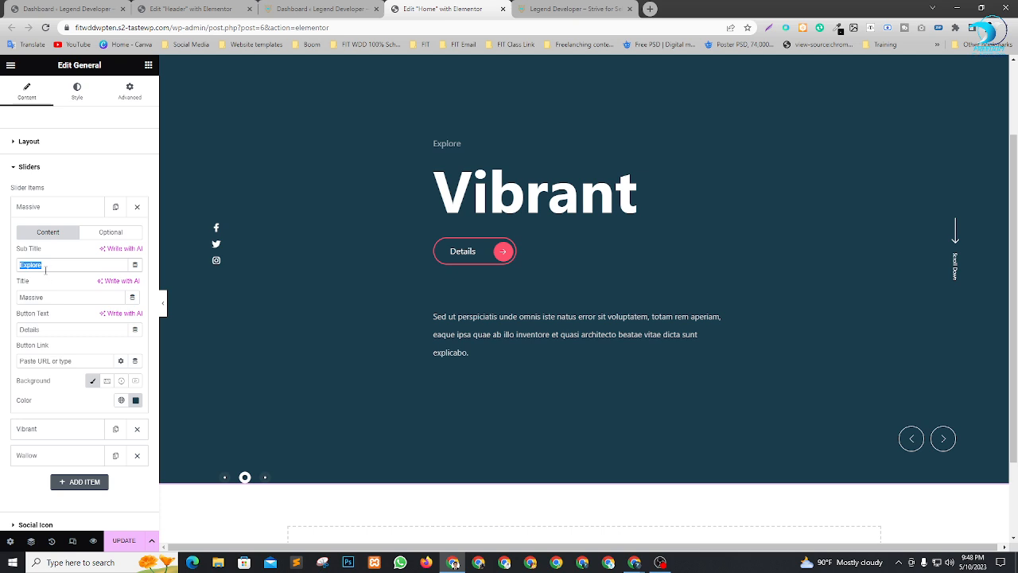
key(BackSpace)
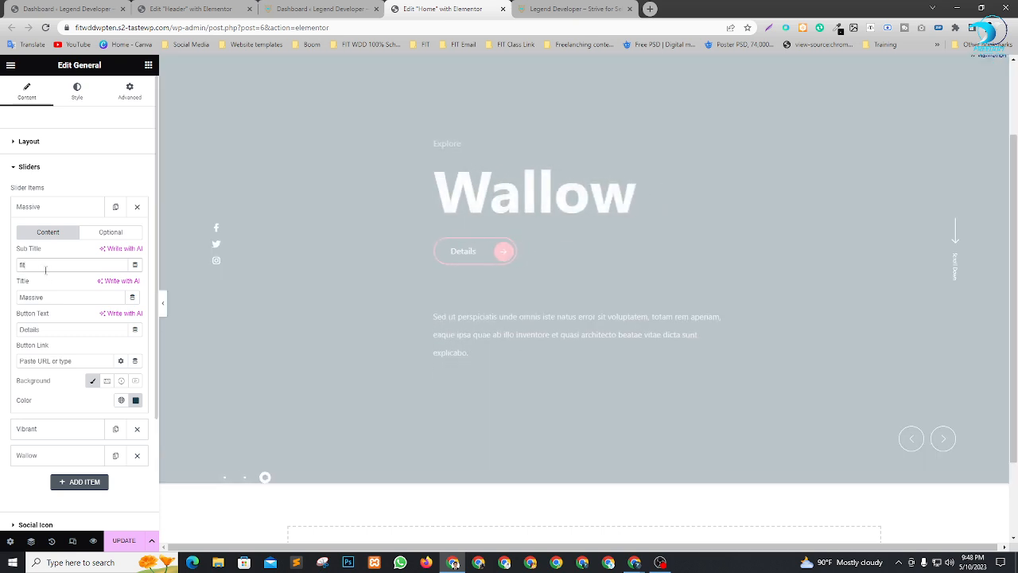
text(F)
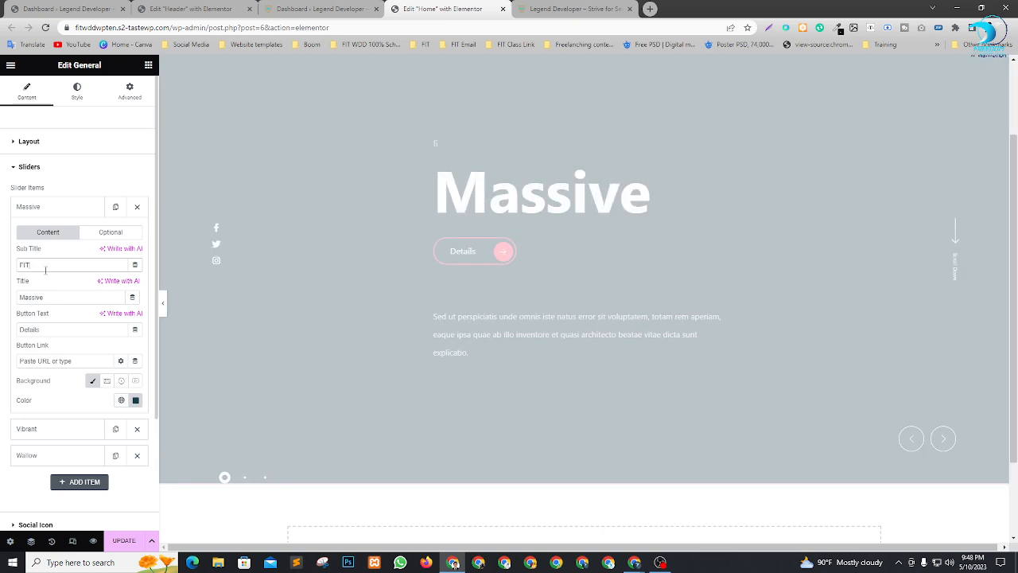
text(IT)
drag(59, 297, 13, 308)
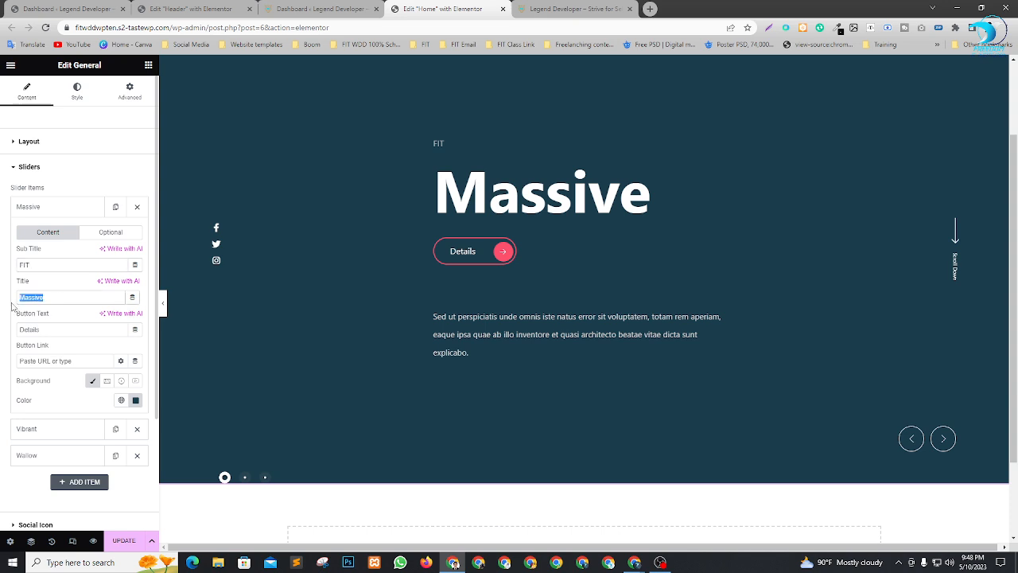
text(Freedom IT )
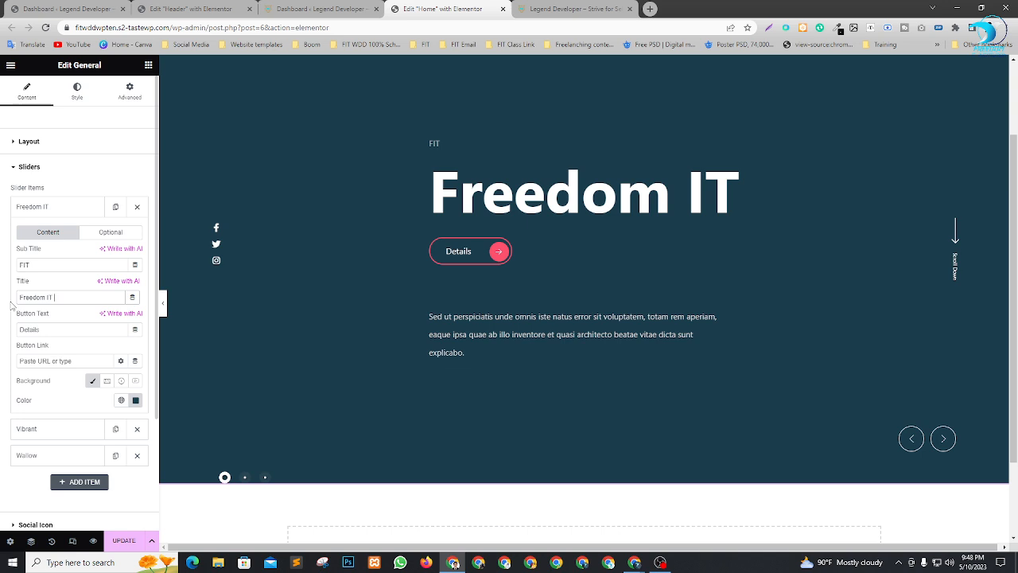
text(Insy)
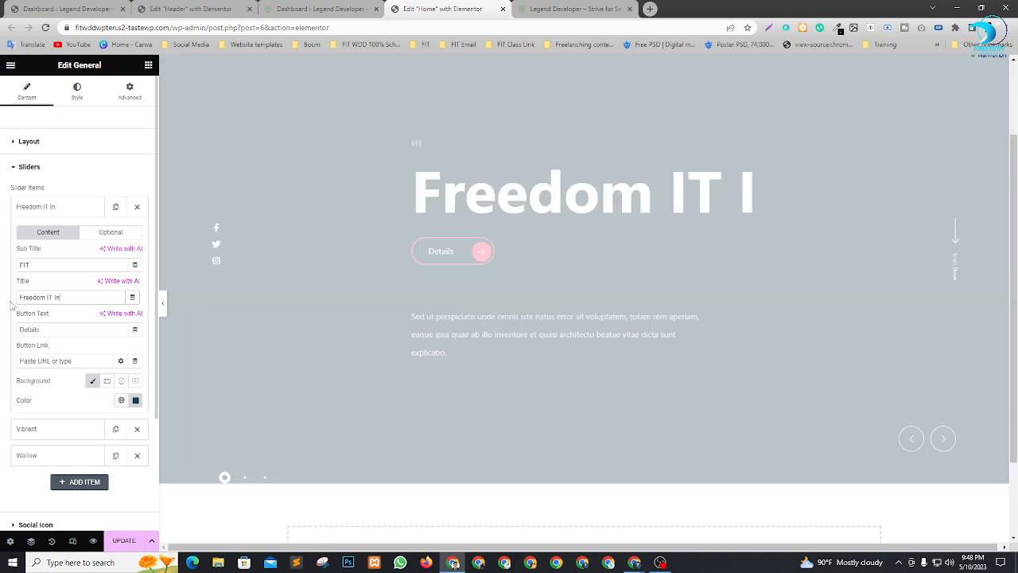
key(BackSpace)
key(BackSpace)
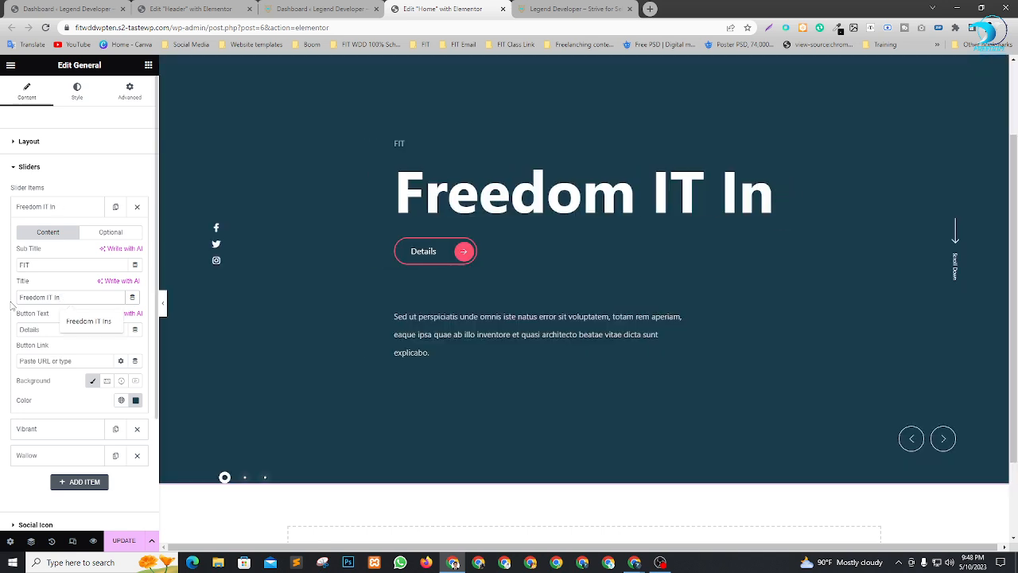
text(stitution)
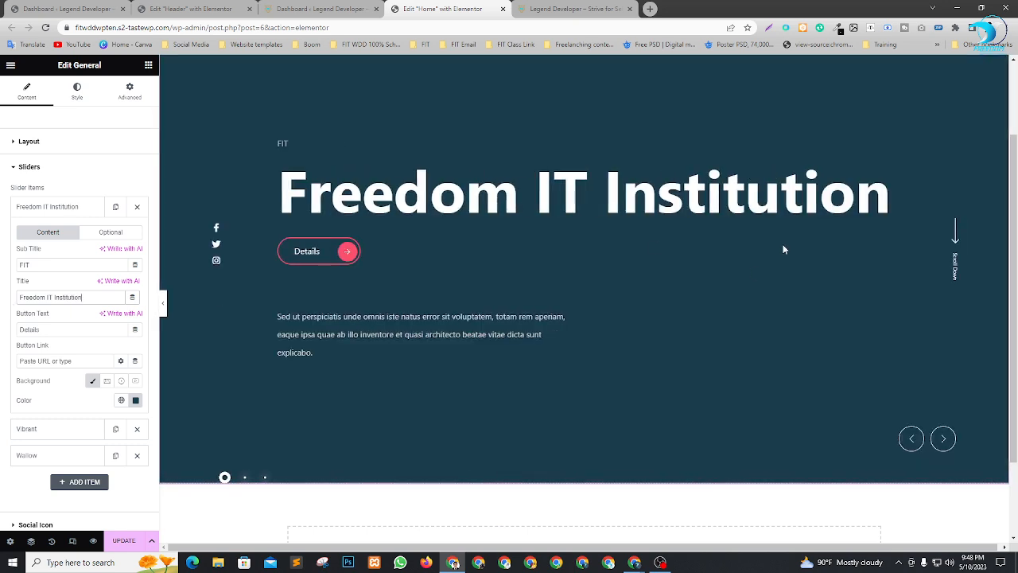
Step: Replace the Details button text with 'Learn More.'
click(47, 330)
double_click(50, 329)
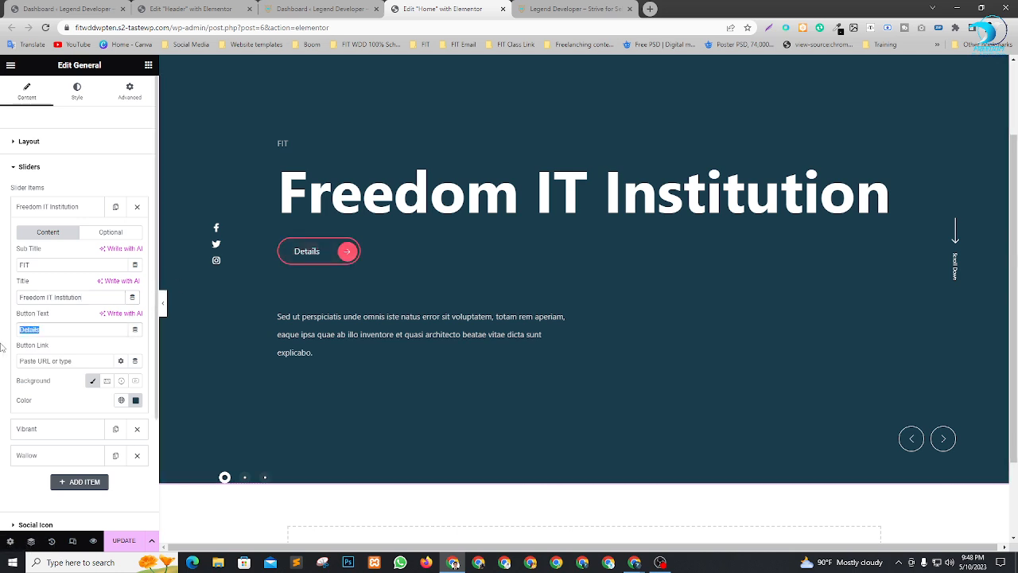
click(58, 329)
drag(58, 329, 2, 336)
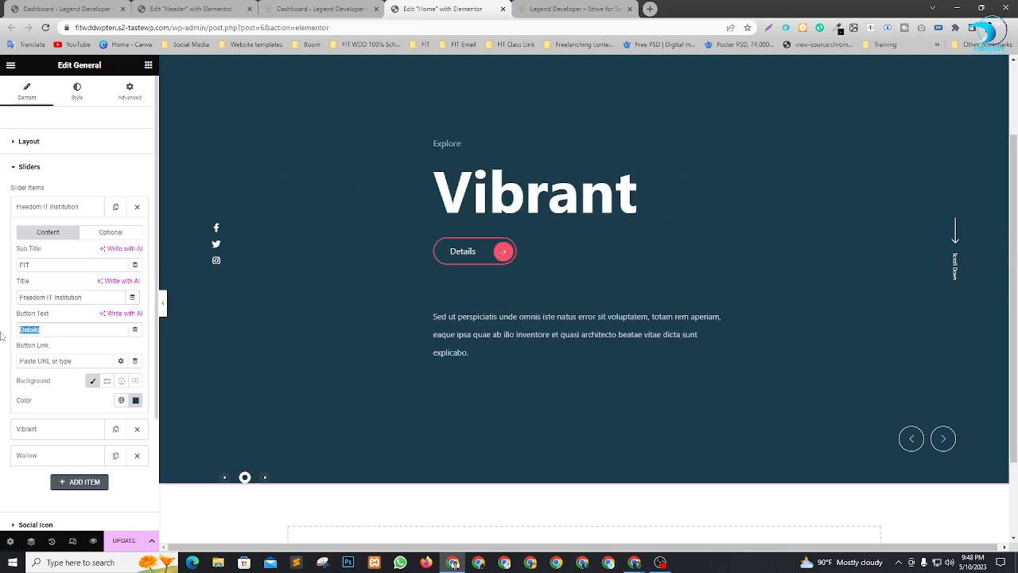
text(Learn More..)
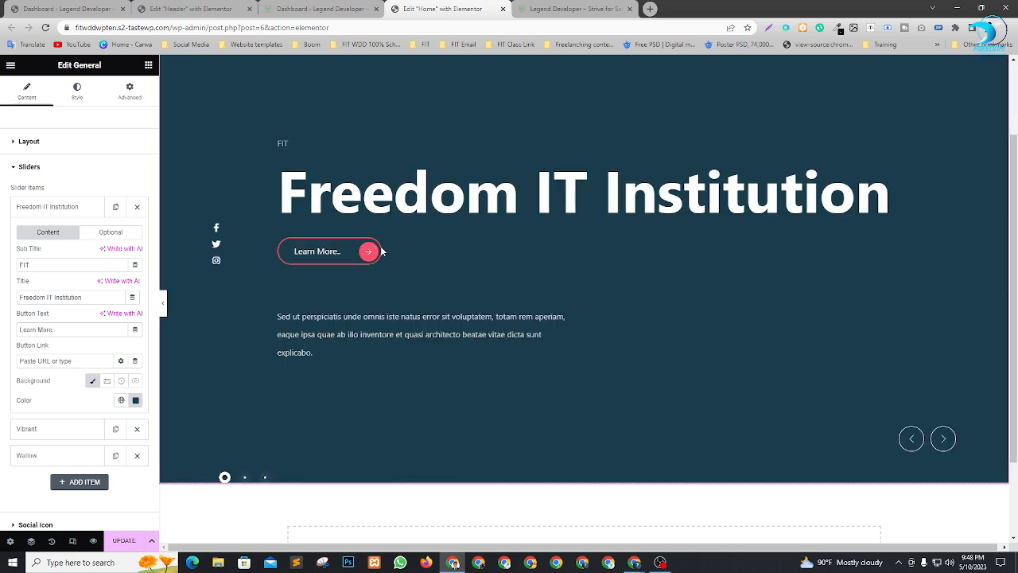
scroll(86, 349, down, 2)
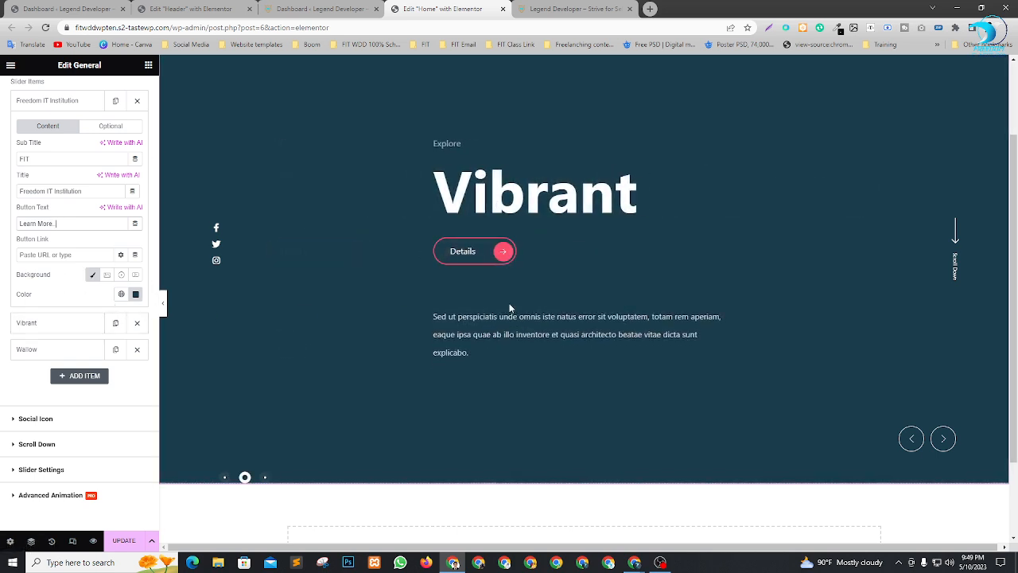
Step: Set the slide background to Image and upload the dark photo of a man as the background
click(109, 274)
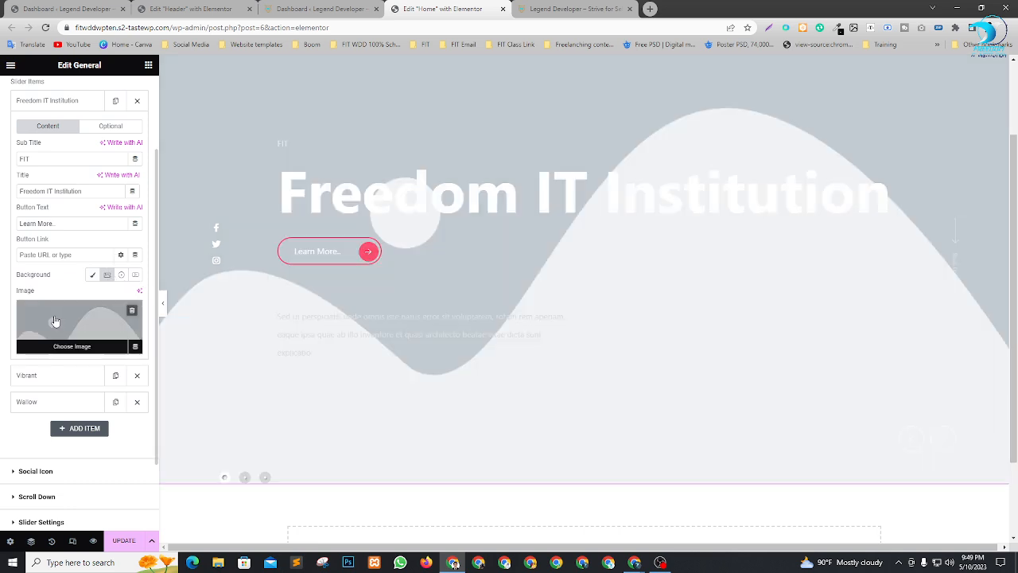
click(57, 321)
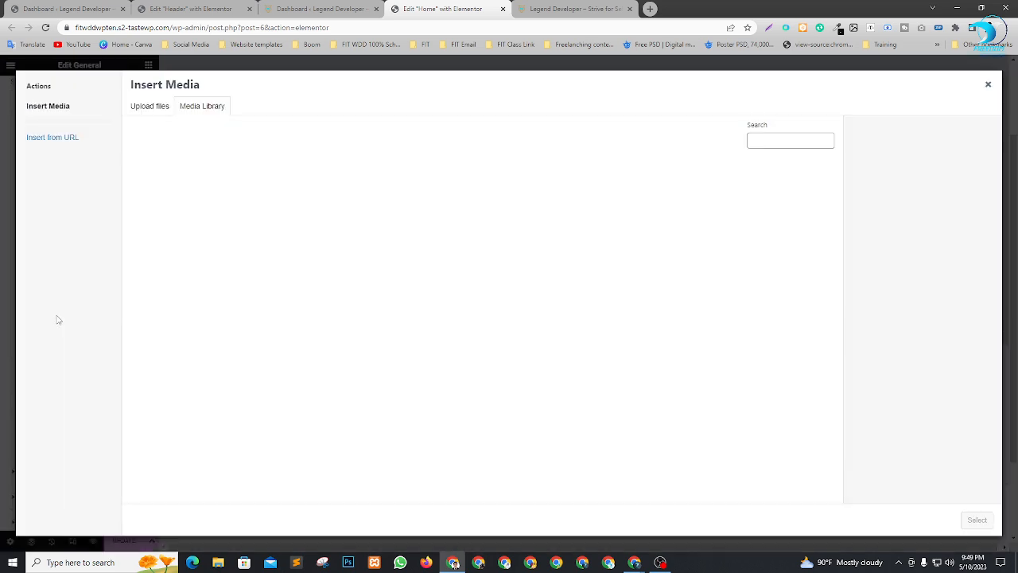
click(146, 114)
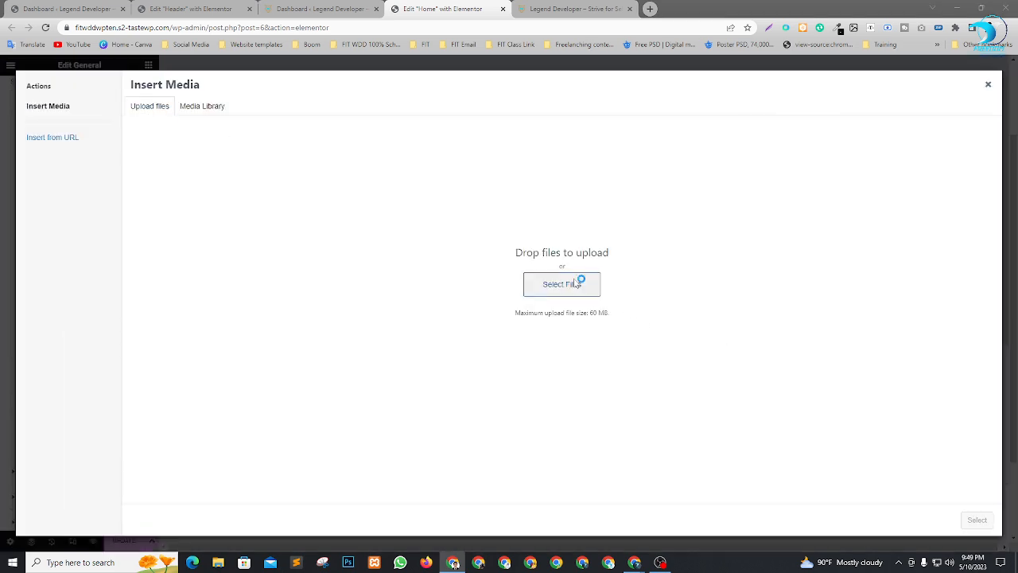
click(582, 281)
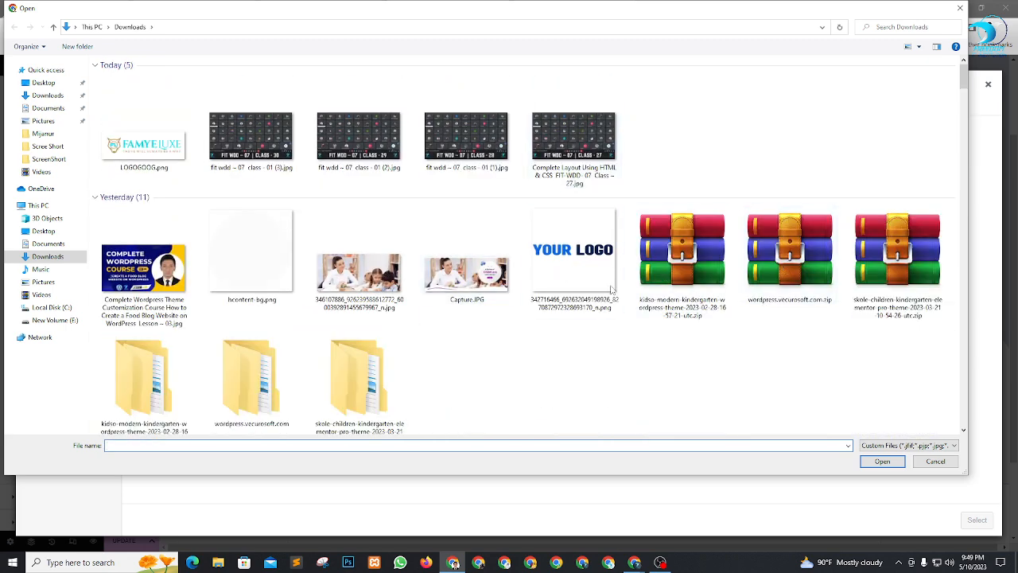
scroll(788, 255, down, 5)
click(805, 250)
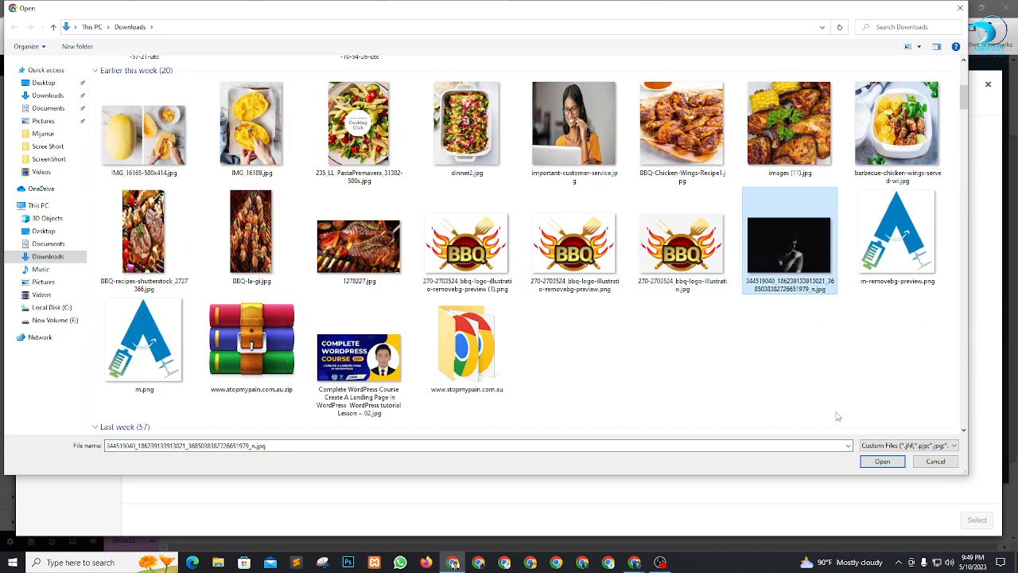
click(880, 462)
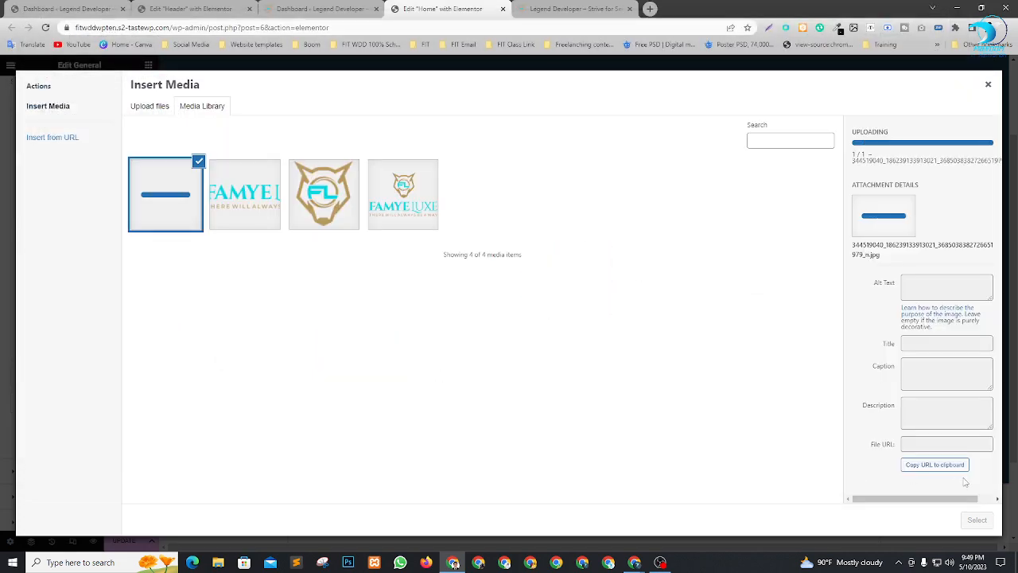
click(976, 520)
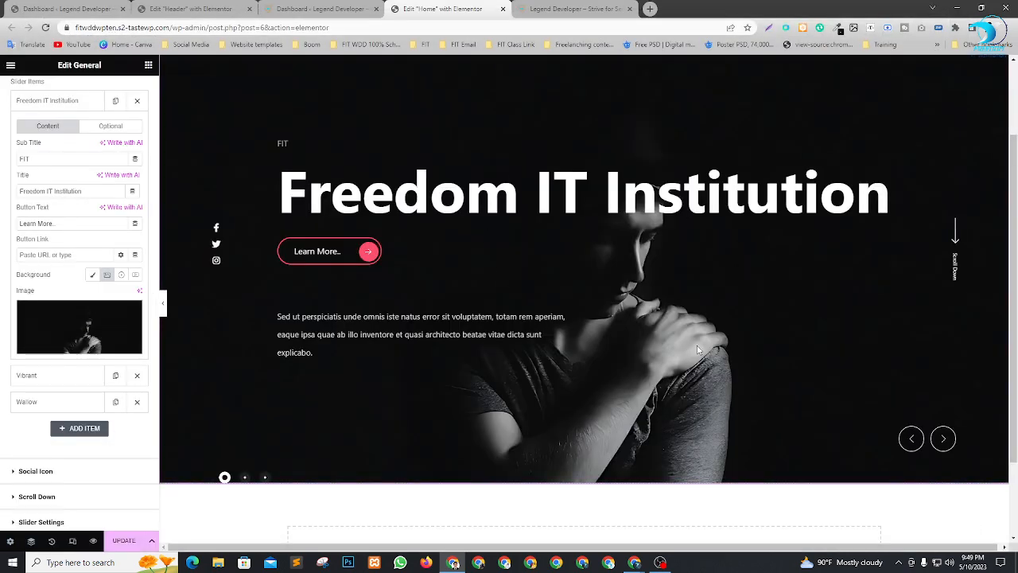
scroll(732, 343, up, 2)
scroll(772, 358, down, 2)
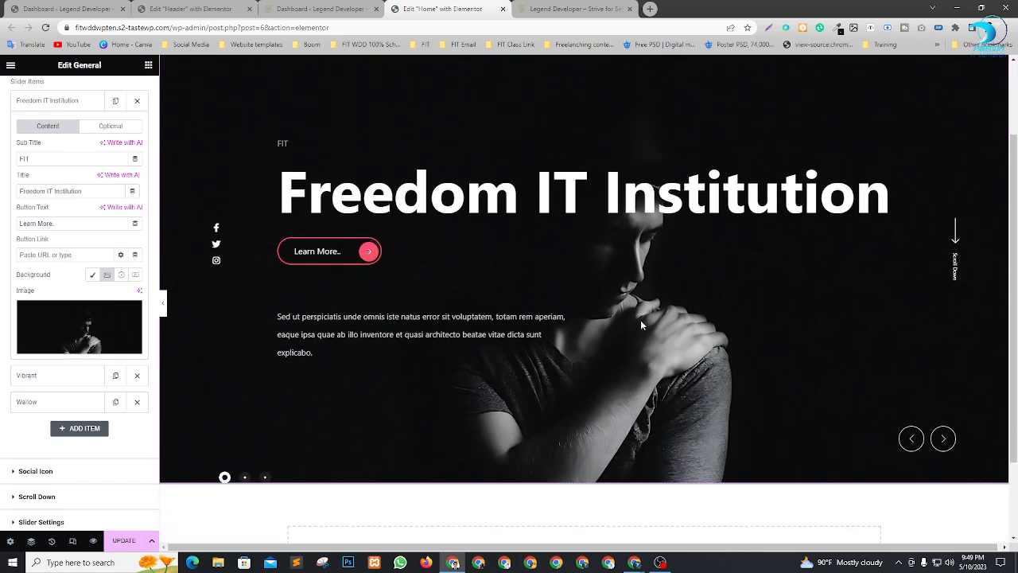
scroll(642, 319, up, 2)
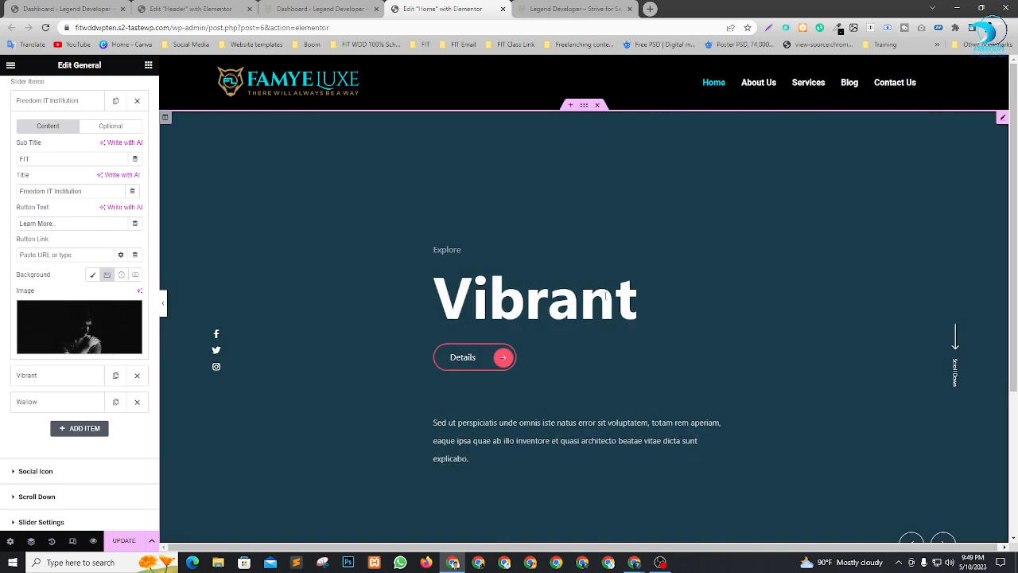
Step: Delete the Vibrant and Wallow slides from the slider
click(136, 375)
click(137, 376)
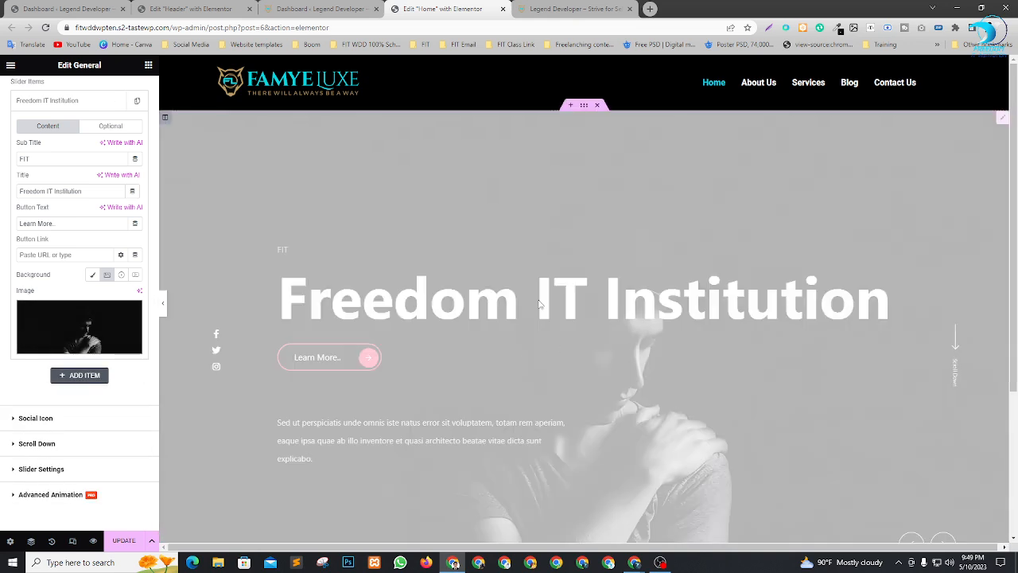
scroll(722, 319, down, 2)
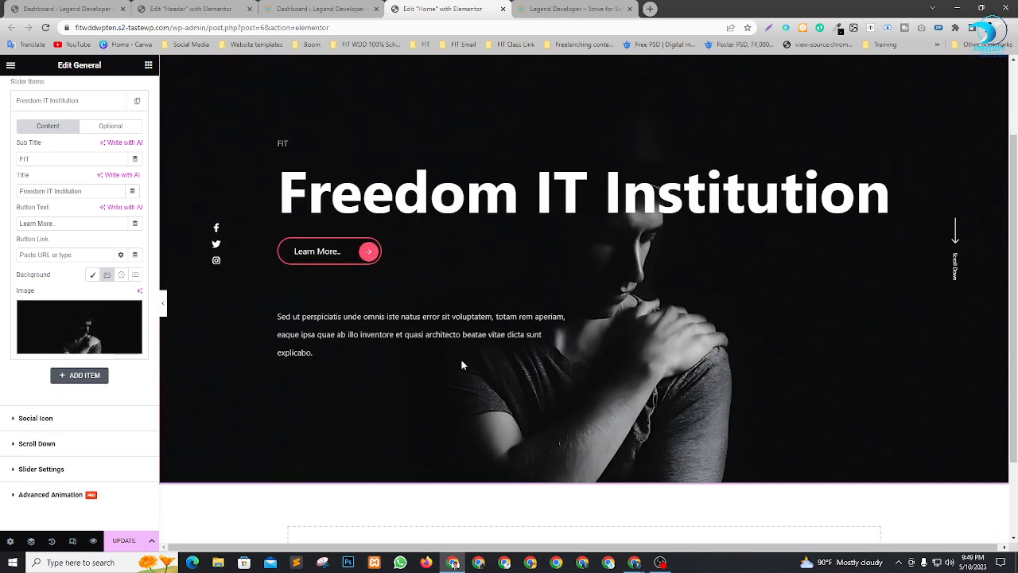
scroll(570, 358, up, 2)
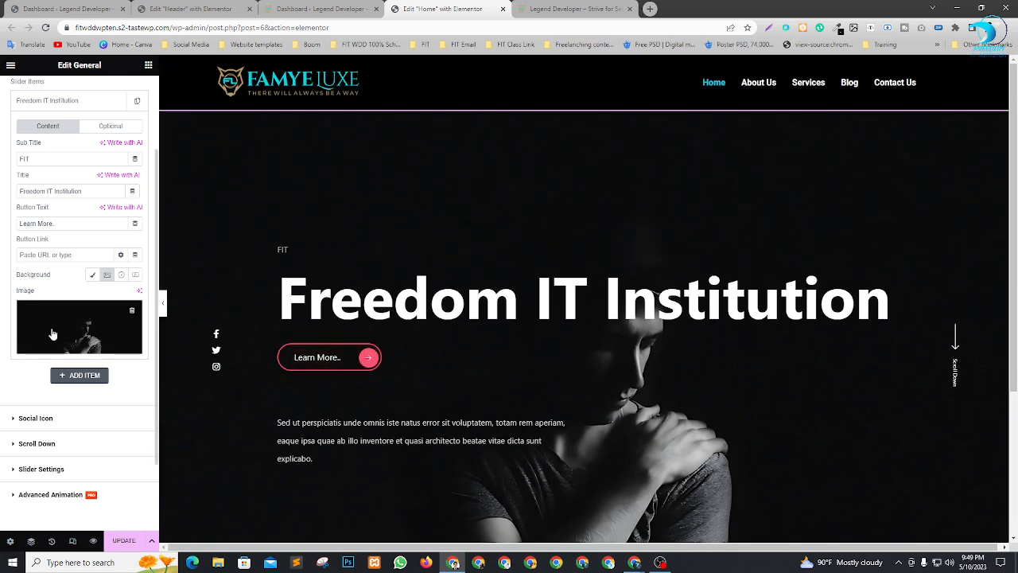
scroll(88, 238, up, 2)
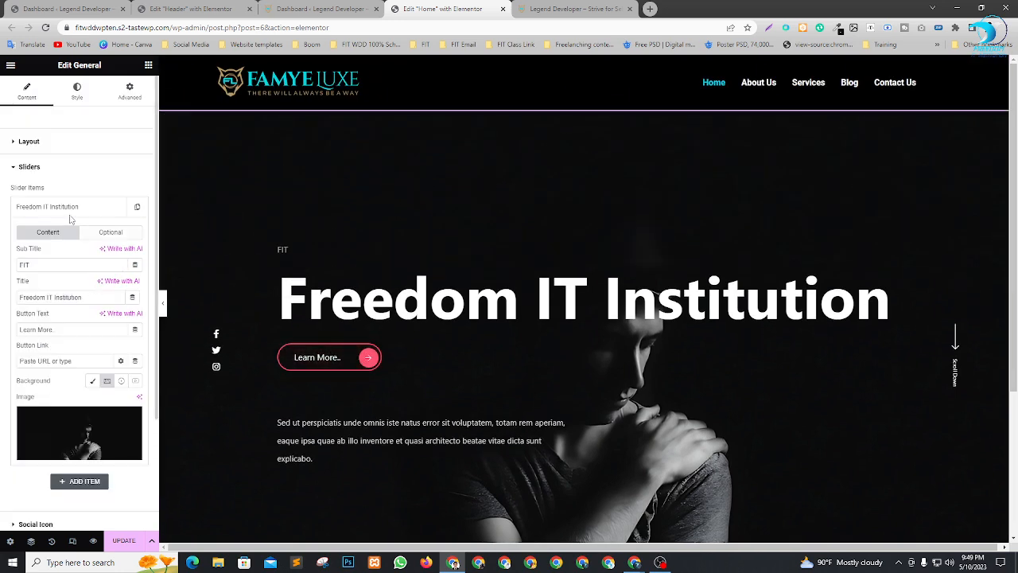
scroll(51, 398, down, 3)
Step: Expand the Social Icon settings and the Facebook item, briefly checking the Header page editor
click(53, 386)
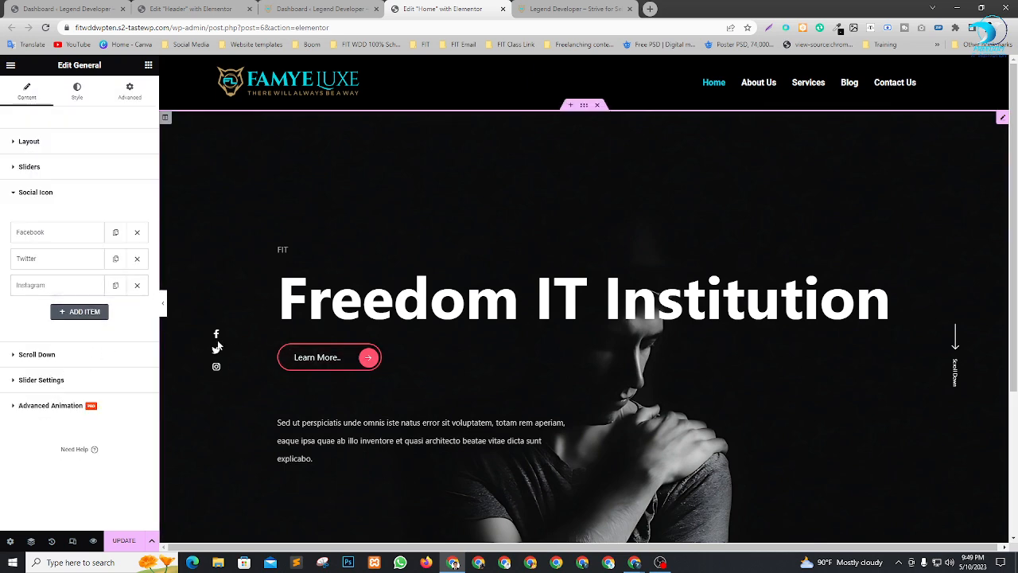
click(61, 234)
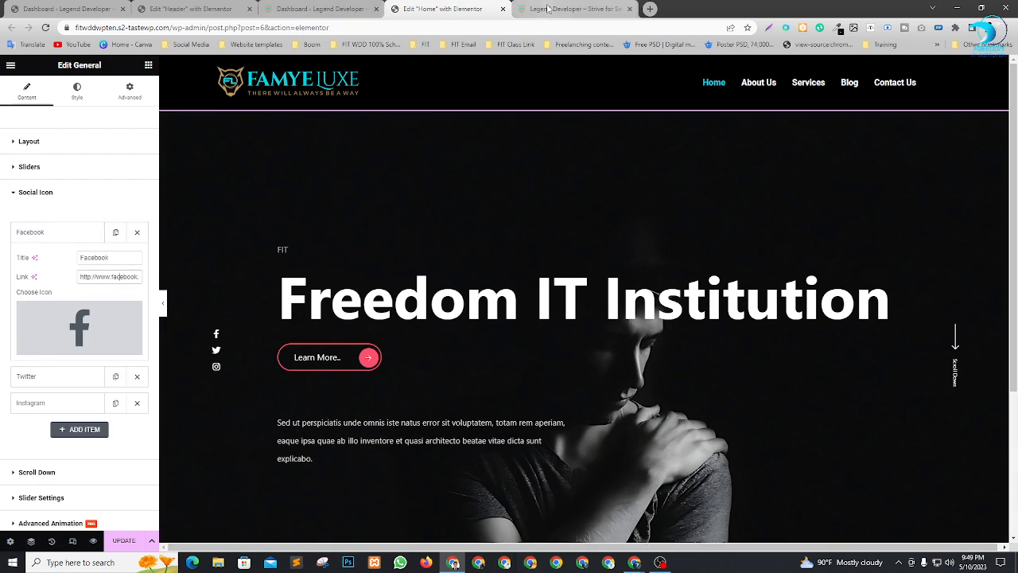
click(213, 8)
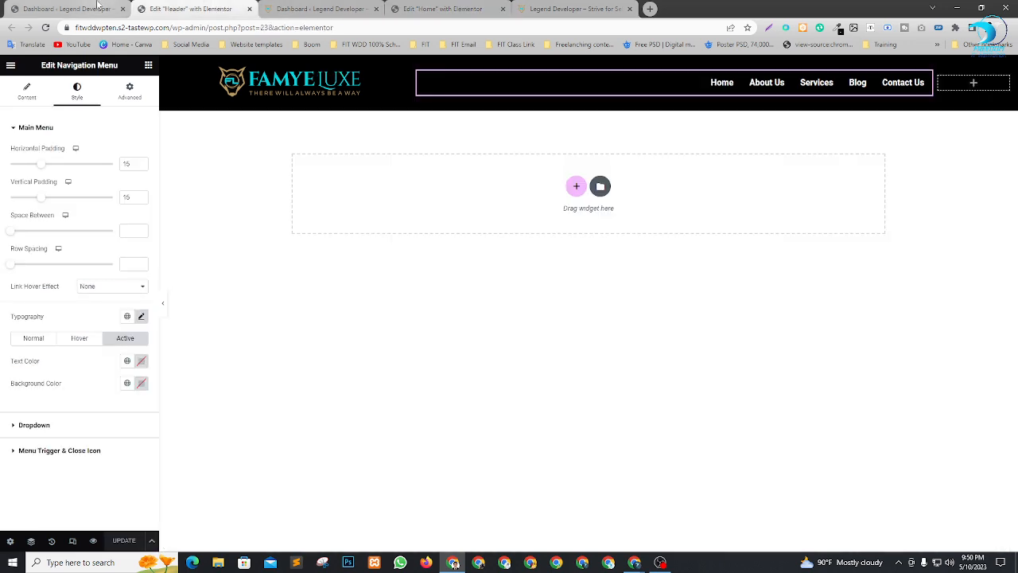
click(413, 7)
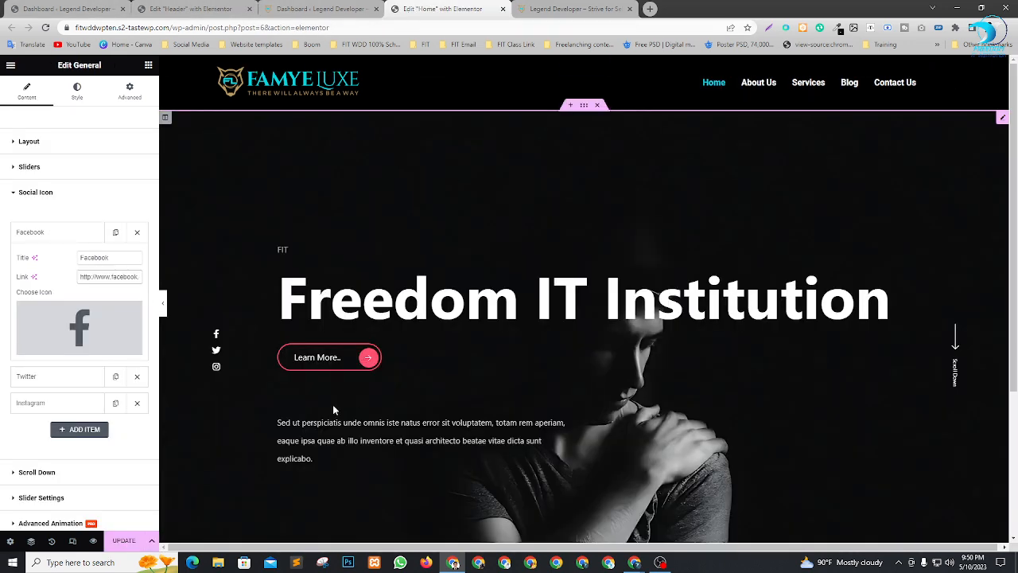
Step: Collapse the Facebook item and open the Scroll Down and Slider Settings sections
click(70, 231)
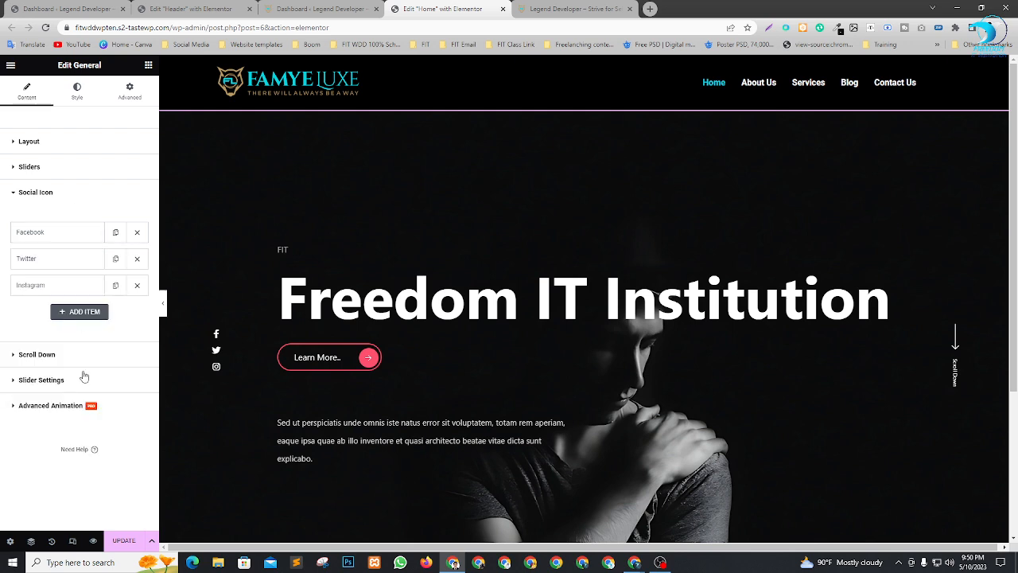
click(43, 354)
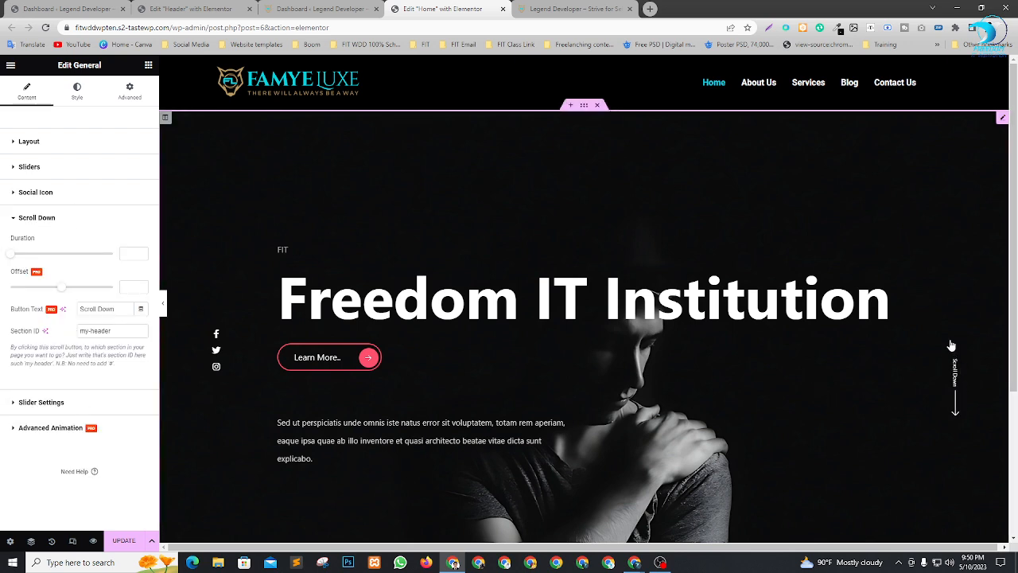
scroll(953, 382, down, 3)
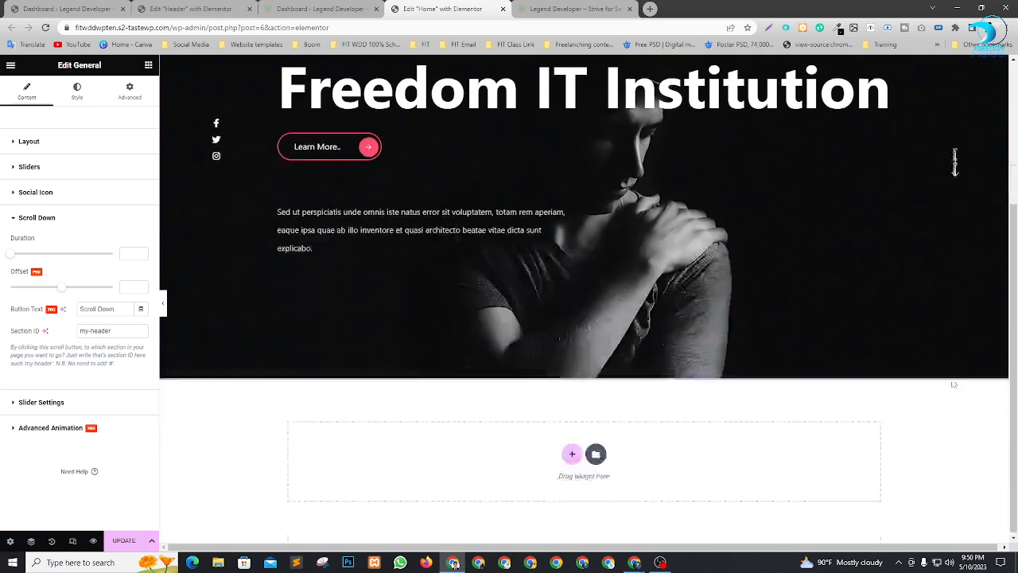
scroll(951, 350, up, 3)
scroll(947, 342, down, 3)
scroll(930, 372, up, 3)
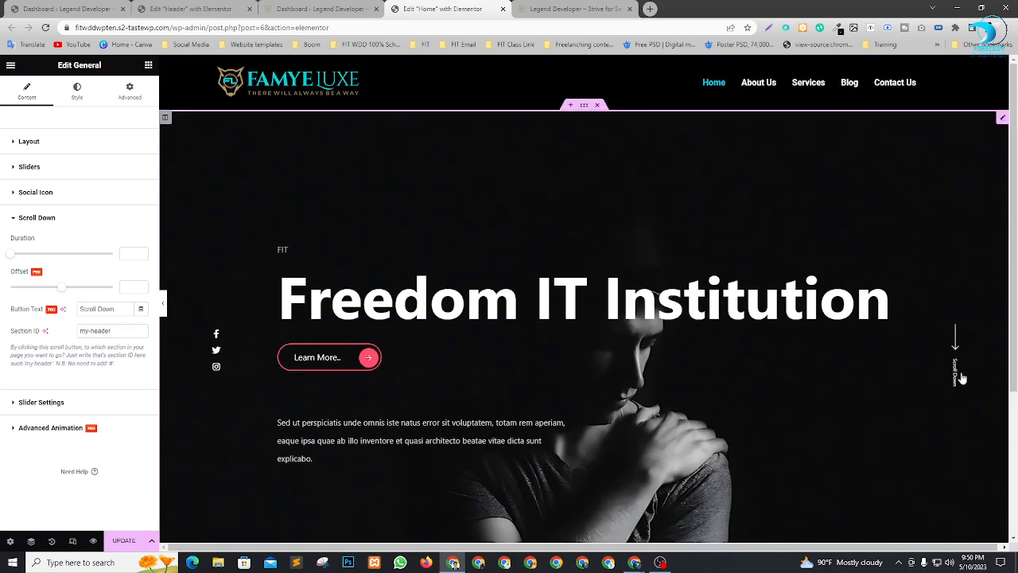
click(45, 403)
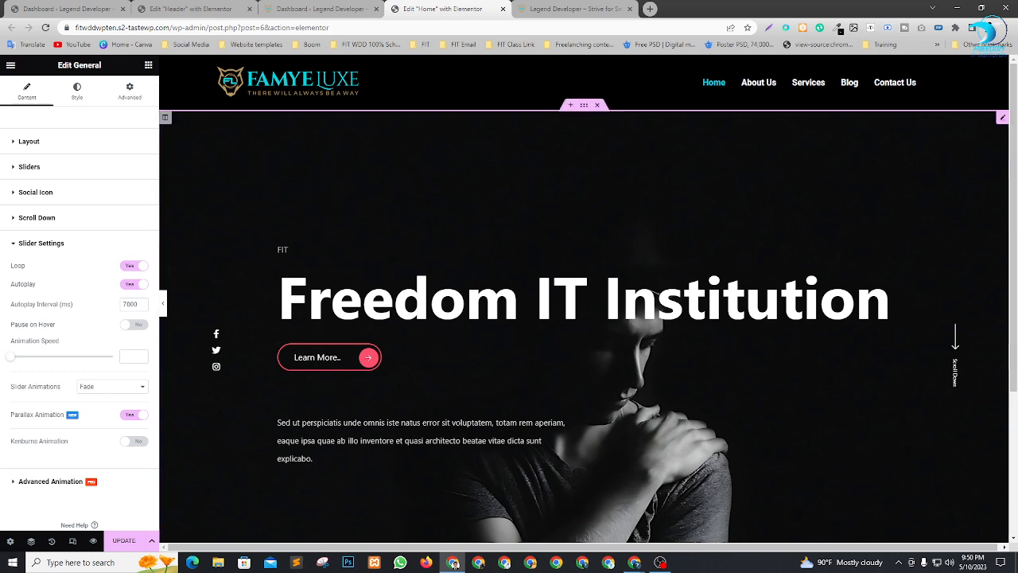
scroll(557, 368, down, 2)
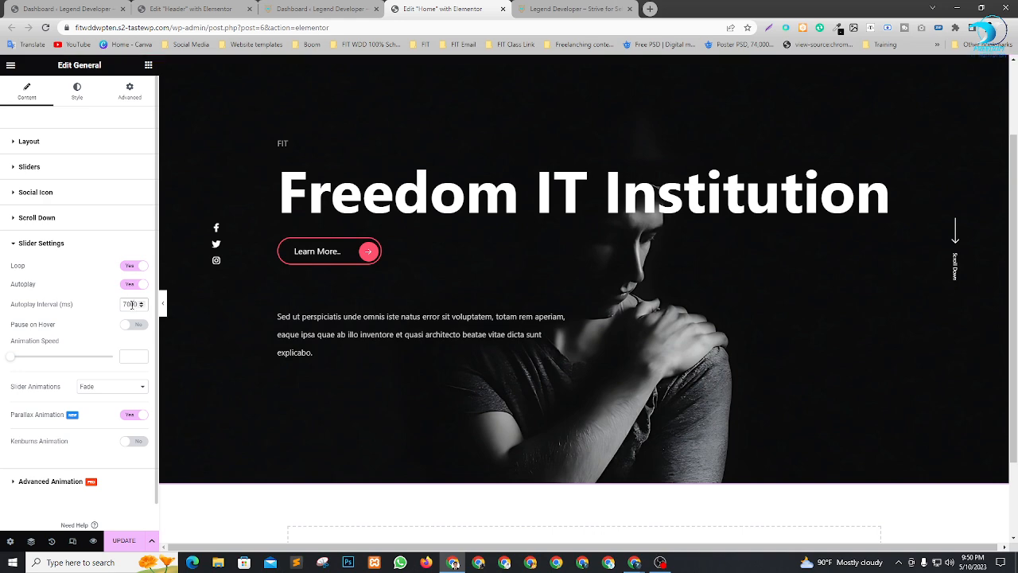
Step: Change the autoplay interval to 3000 ms, keeping Pause on Hover off and the Fade animation
key(BackSpace)
text(3)
scroll(110, 288, down, 1)
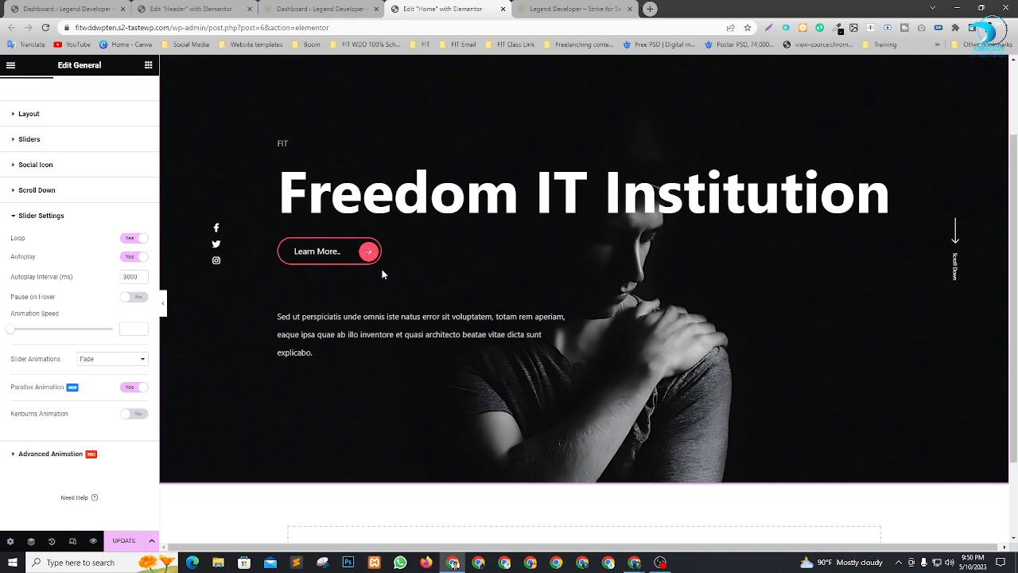
click(132, 300)
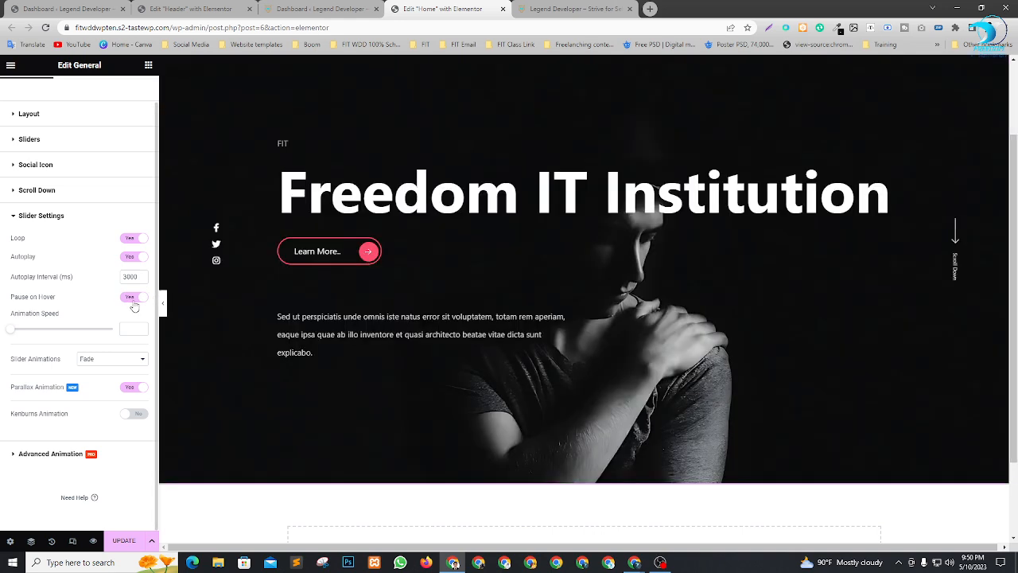
click(134, 300)
click(111, 362)
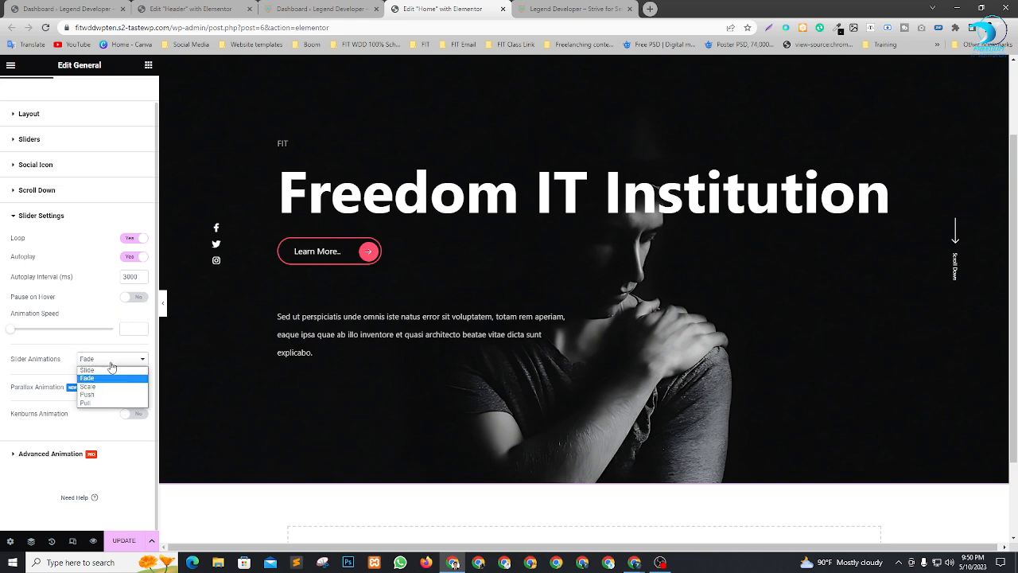
click(111, 362)
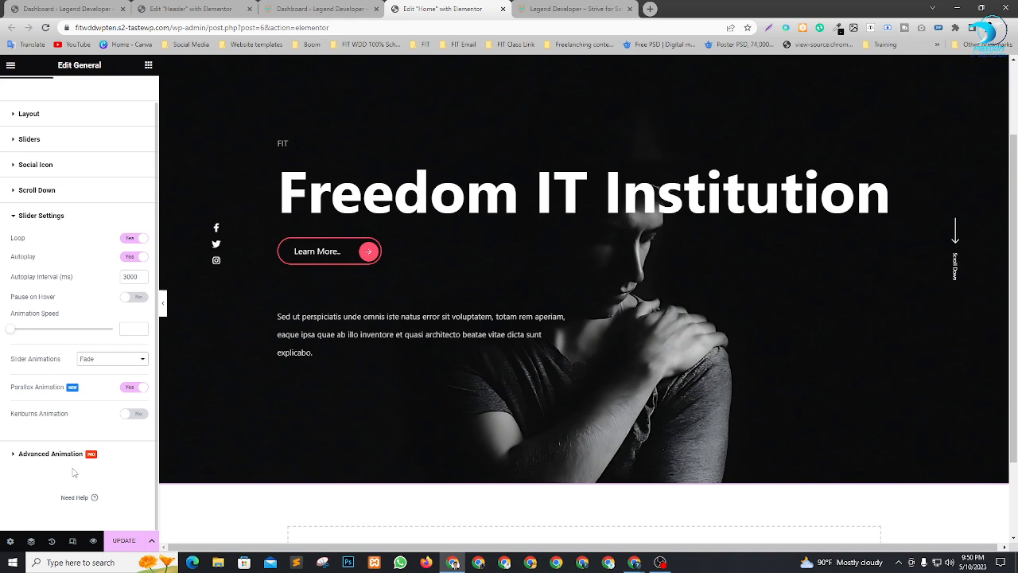
scroll(76, 366, up, 1)
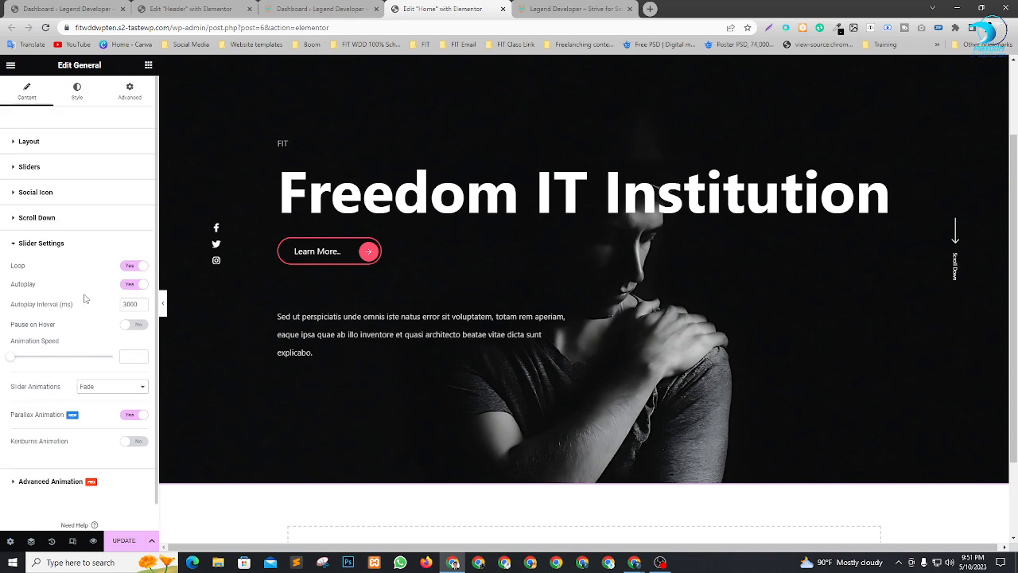
Step: Duplicate the slide twice to make three slides and open the second slide
click(23, 167)
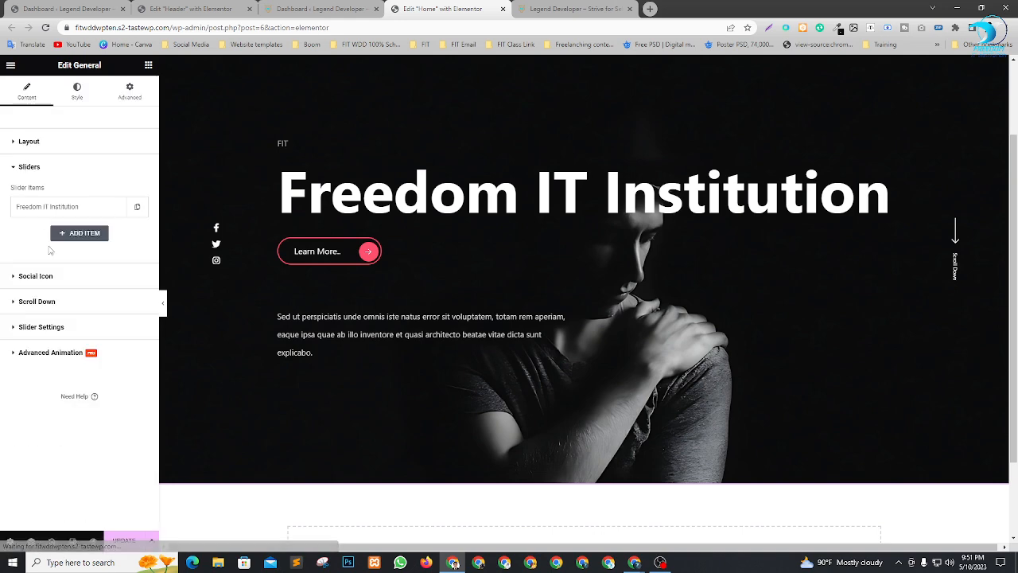
click(137, 206)
click(116, 232)
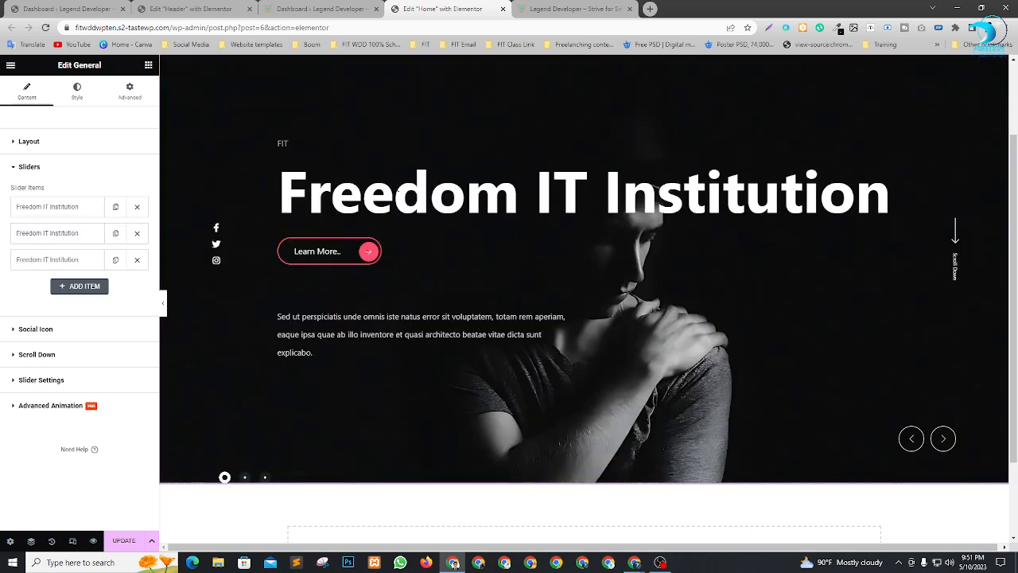
click(71, 237)
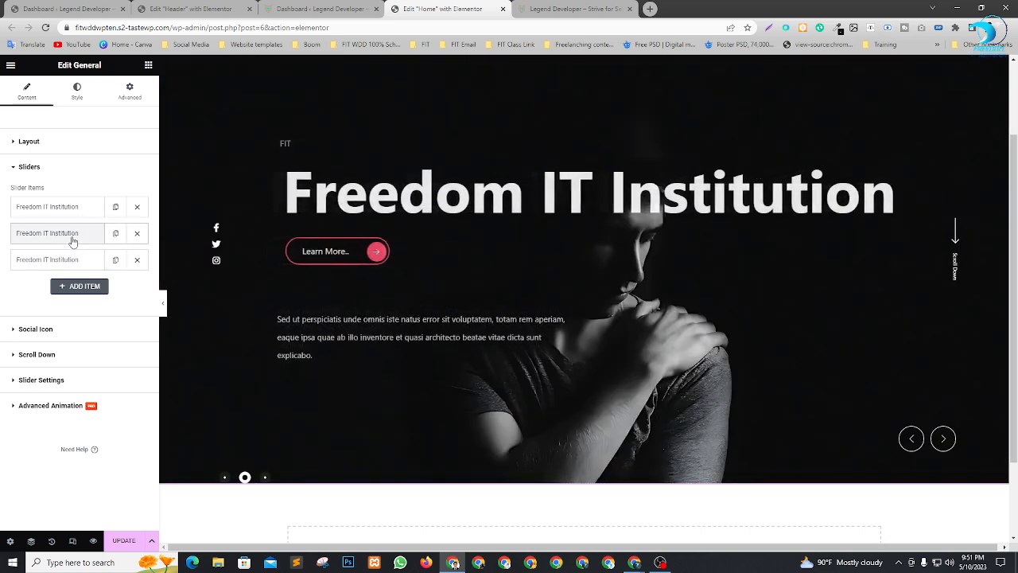
Step: Upload the 1212.jpg car photo as the second slide's background image
scroll(88, 382, down, 2)
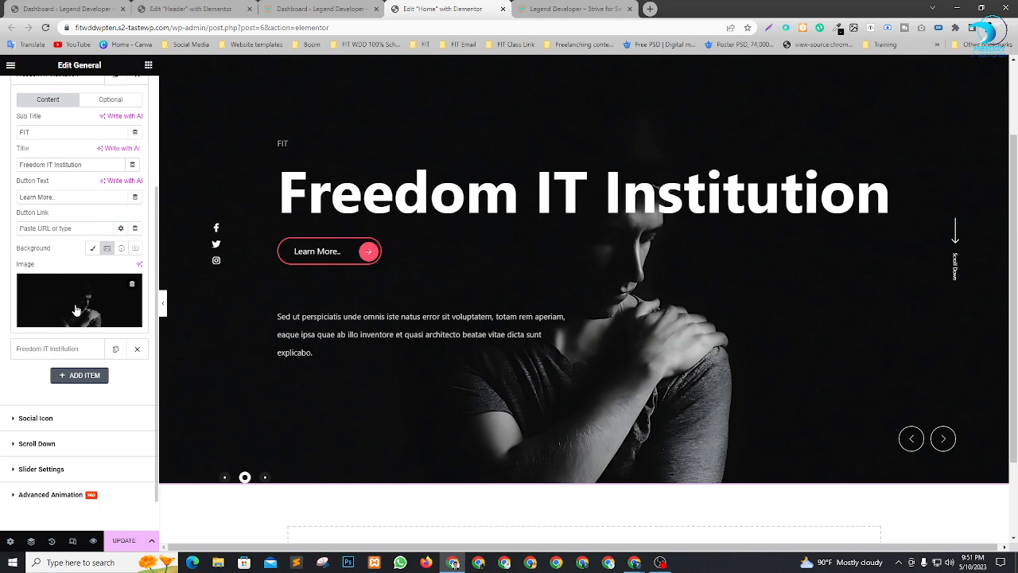
click(80, 310)
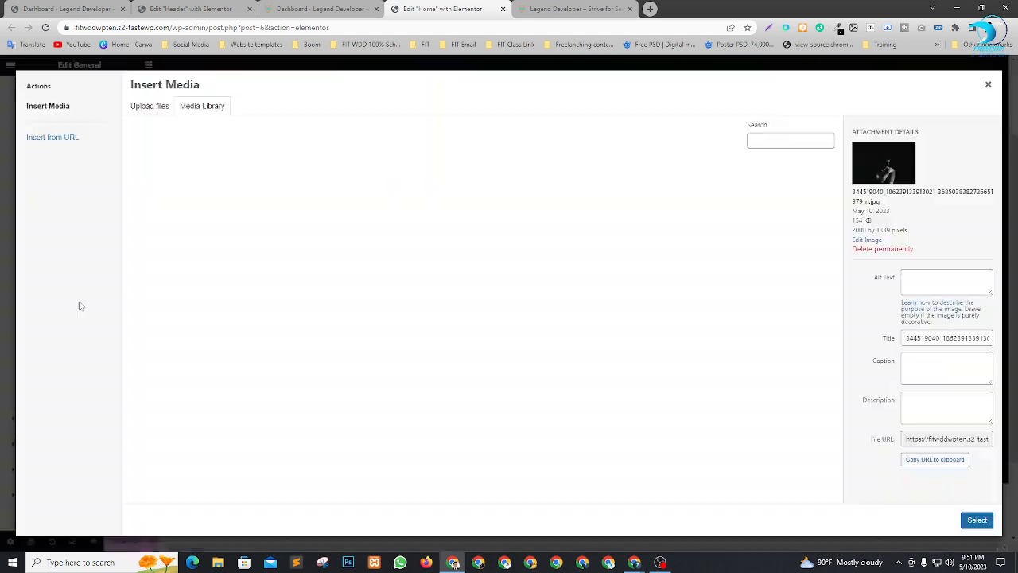
click(136, 108)
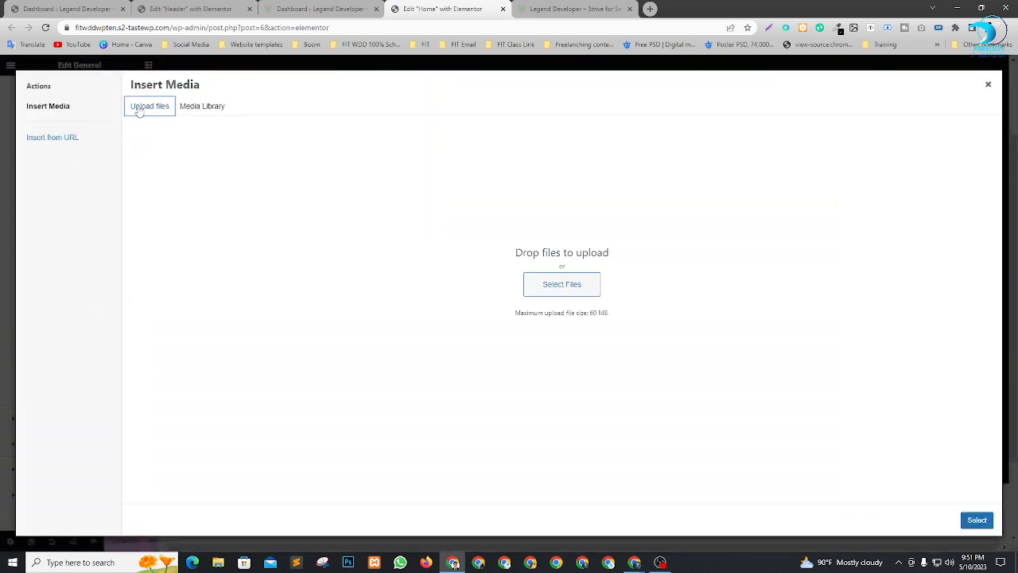
click(555, 285)
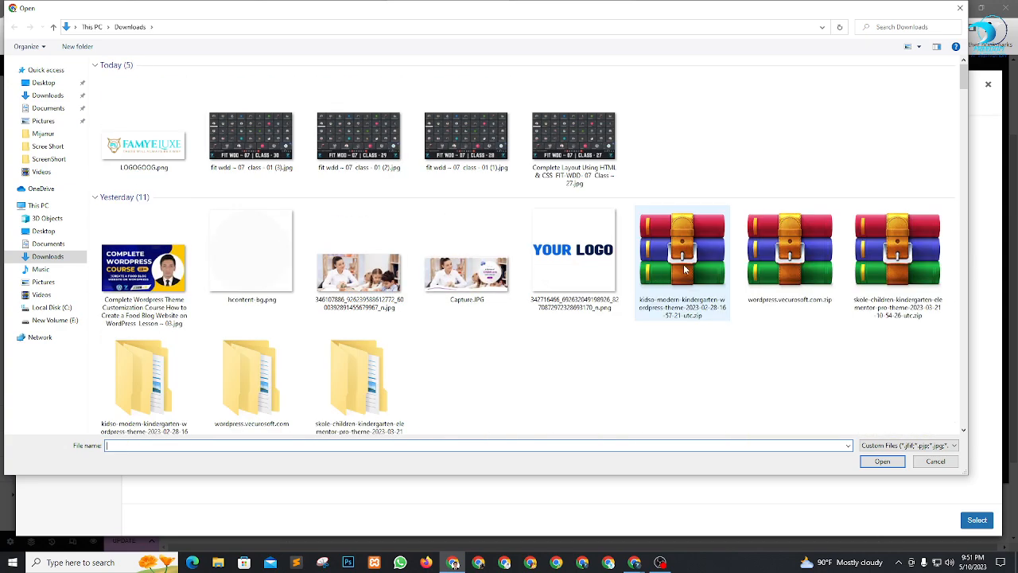
scroll(685, 270, down, 5)
scroll(684, 266, down, 3)
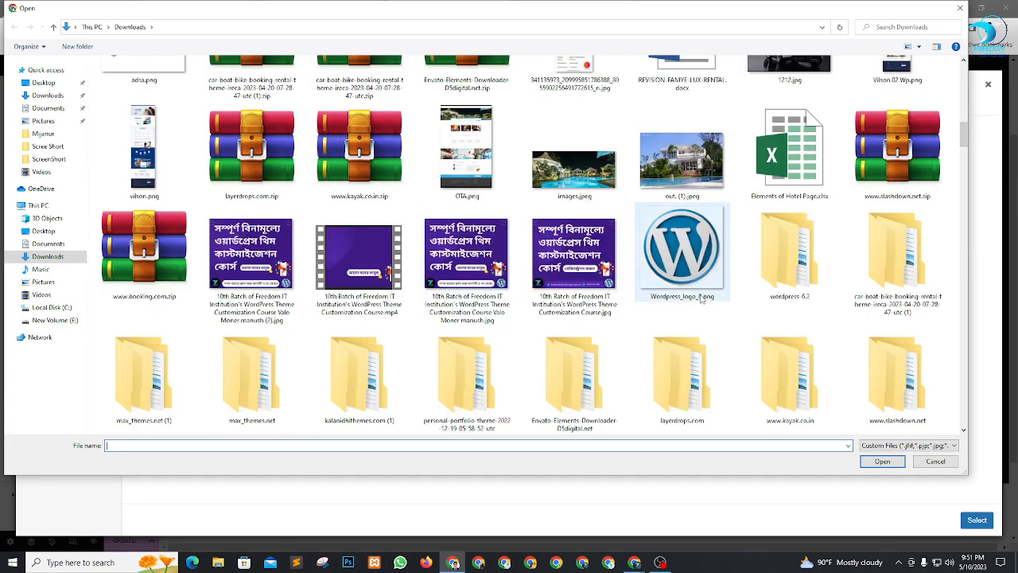
scroll(700, 299, up, 4)
scroll(703, 271, down, 3)
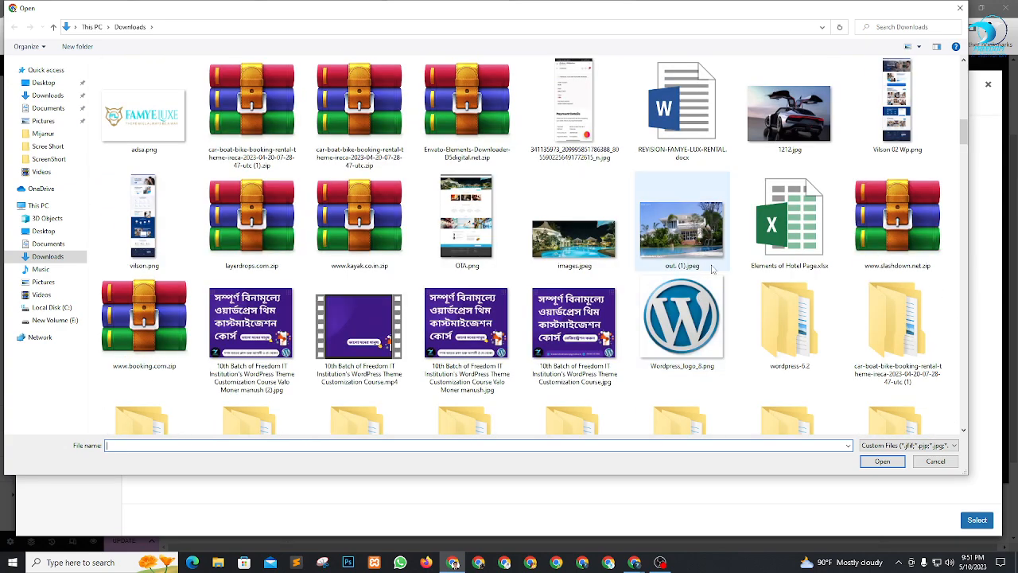
scroll(711, 269, up, 3)
click(800, 355)
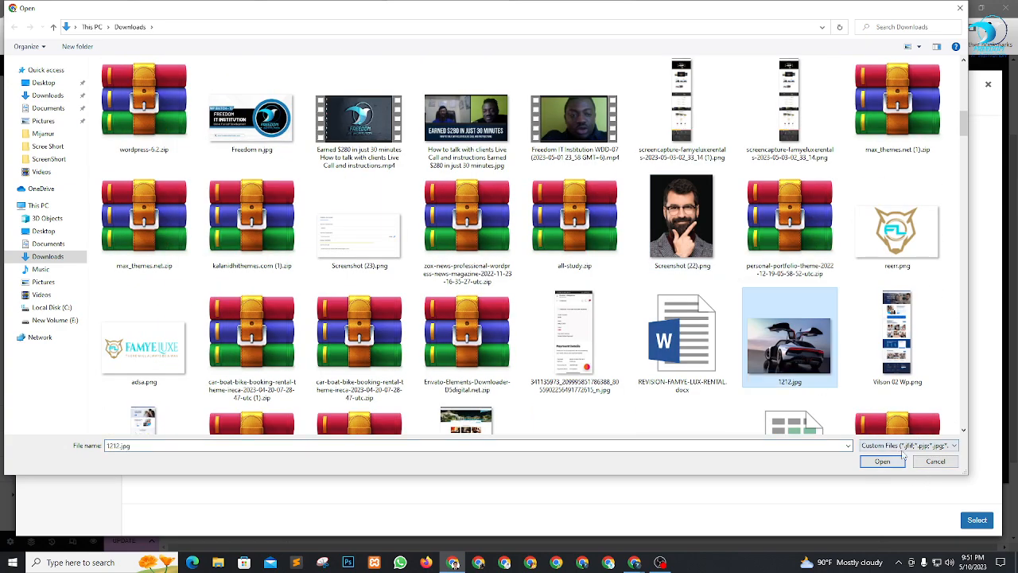
click(883, 461)
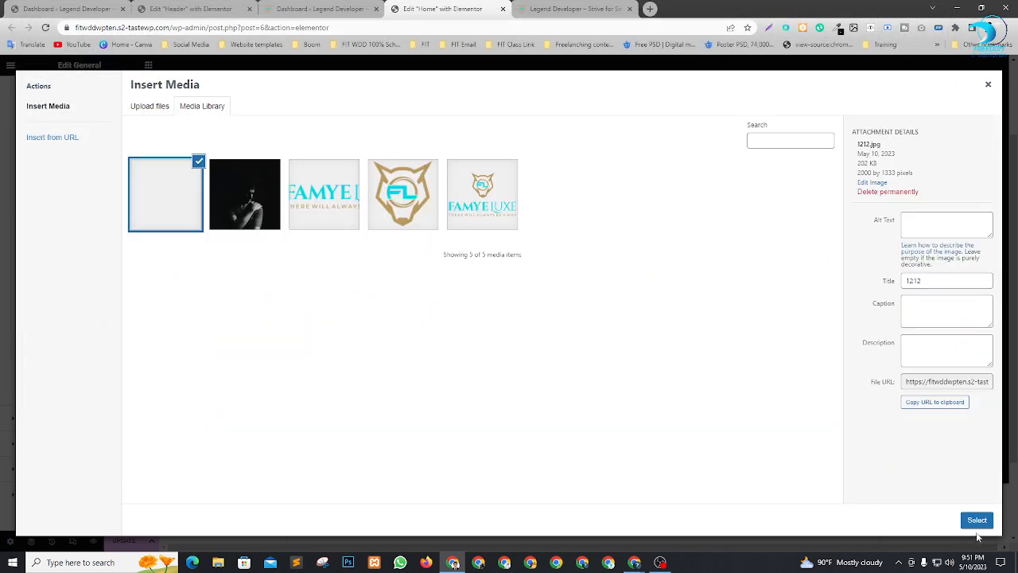
click(976, 520)
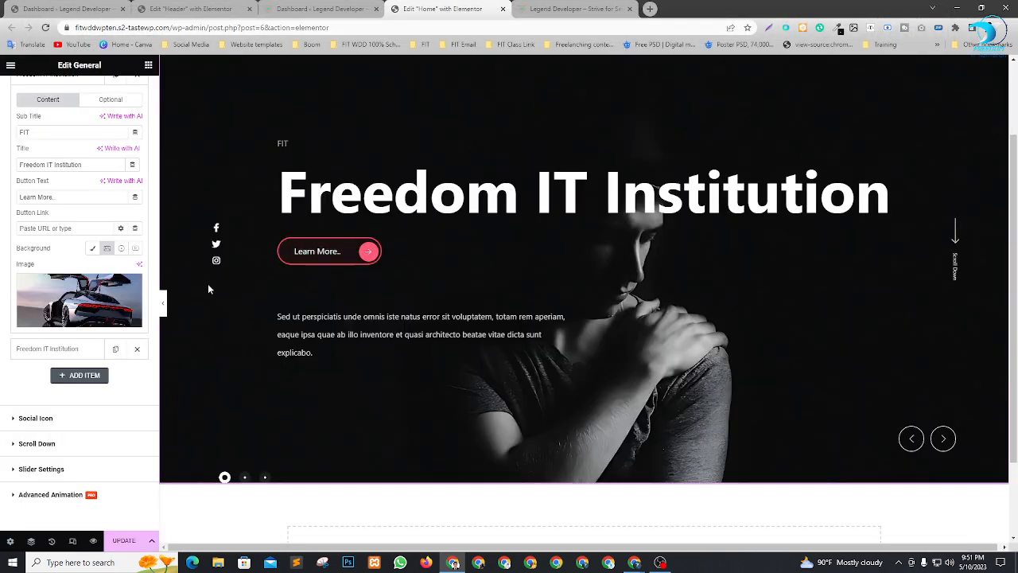
Step: Preview the second slide, then start uploading a new background image for the third slide
click(243, 479)
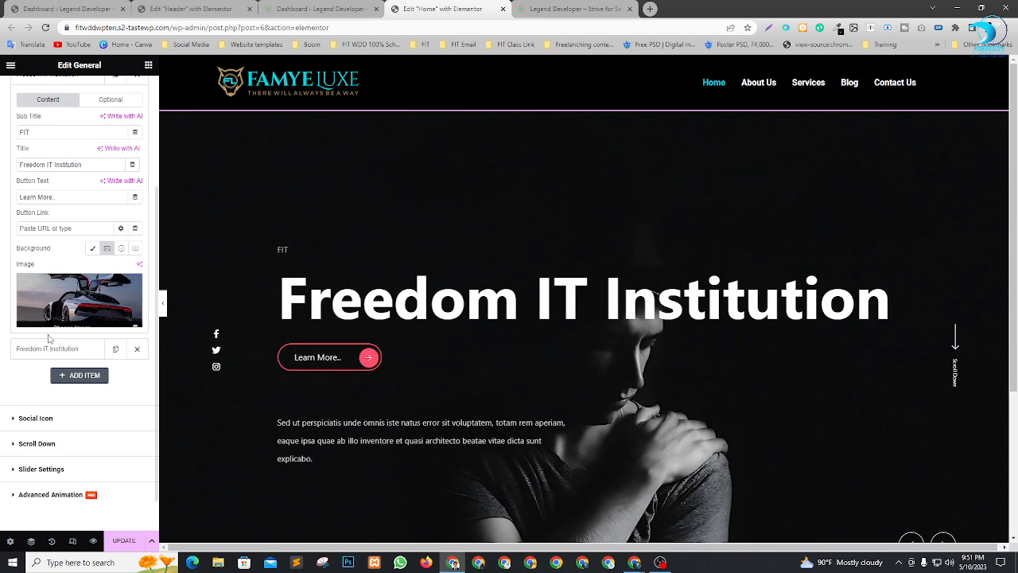
click(65, 348)
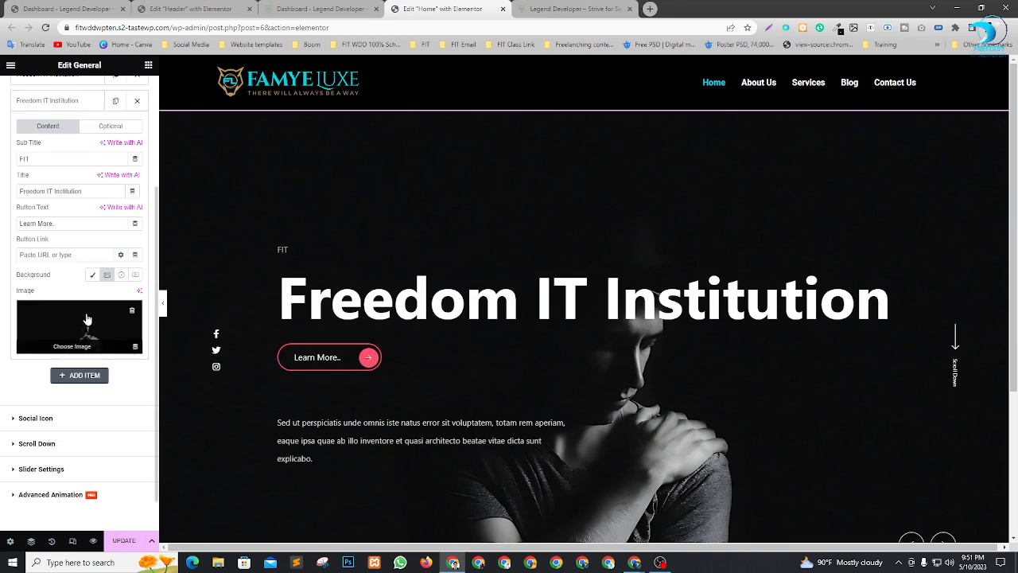
click(87, 319)
click(149, 108)
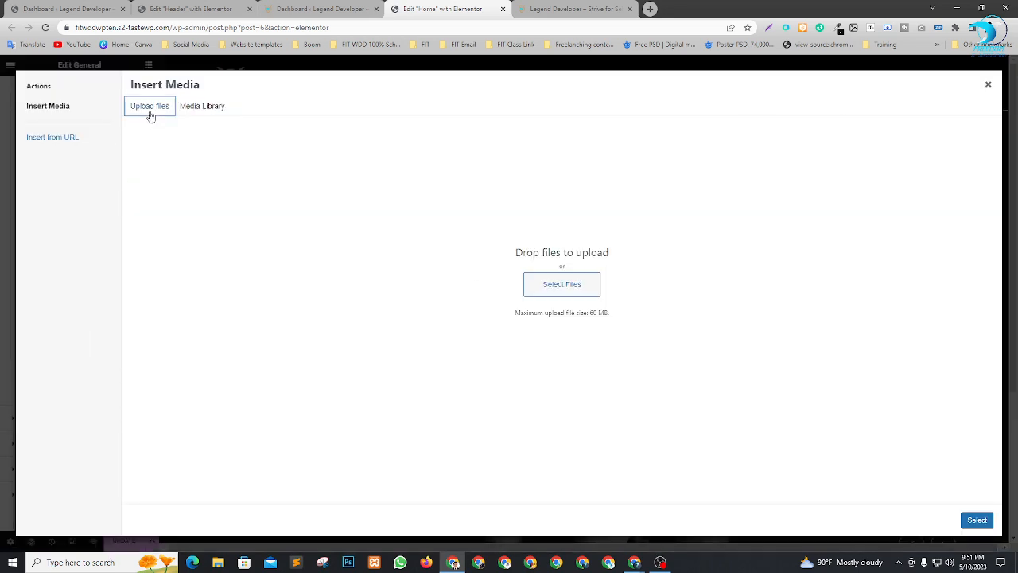
click(548, 286)
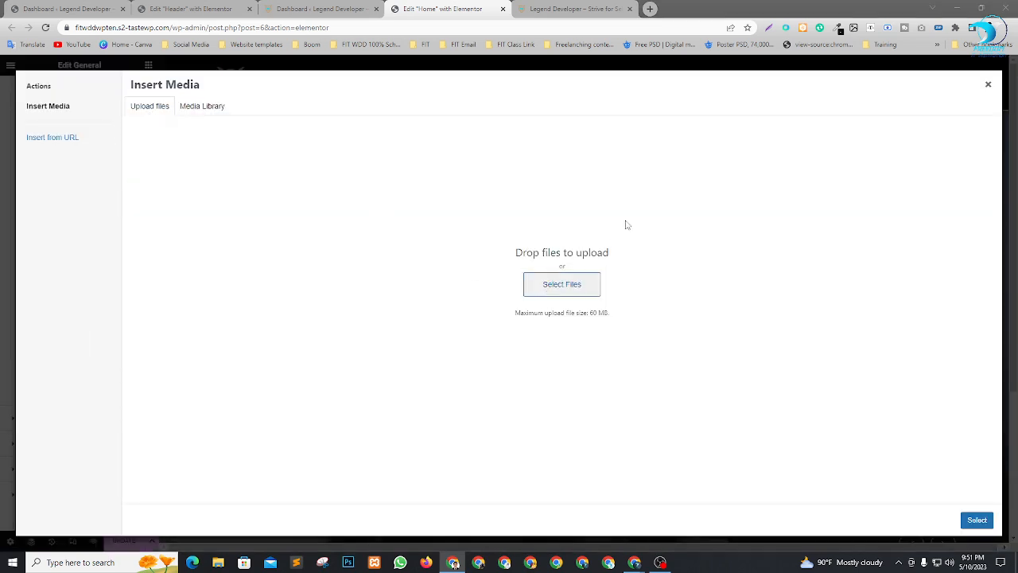
Step: Upload luxury-hotel-with-pool-wallpaper.jpg and set it as the third slide's background
scroll(557, 278, down, 10)
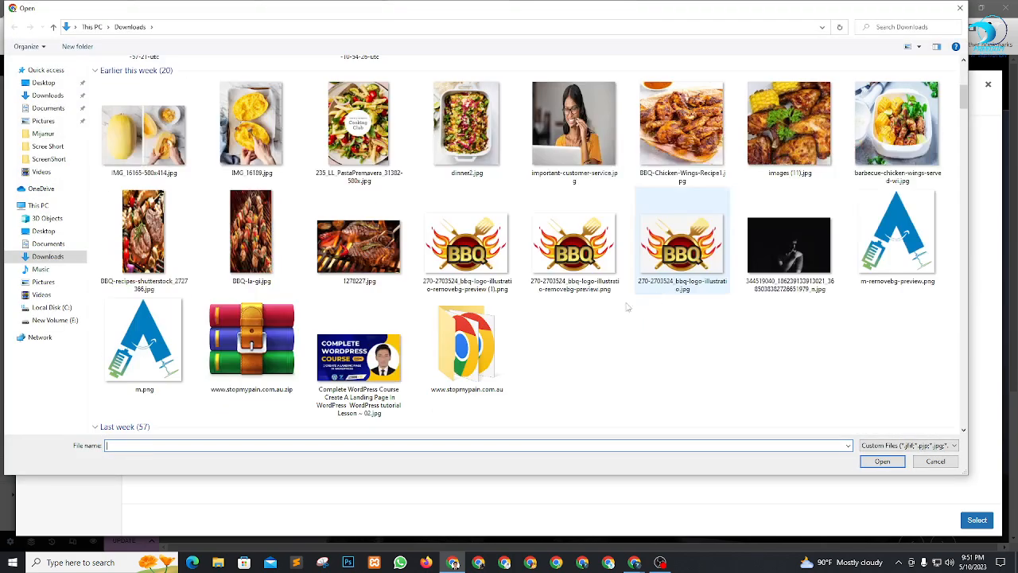
scroll(581, 310, down, 15)
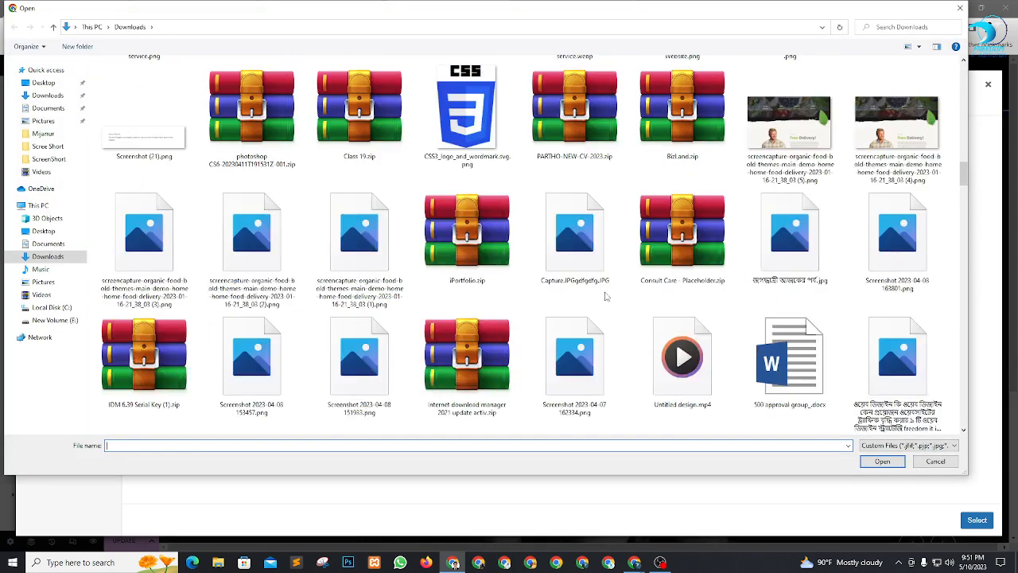
scroll(581, 294, down, 15)
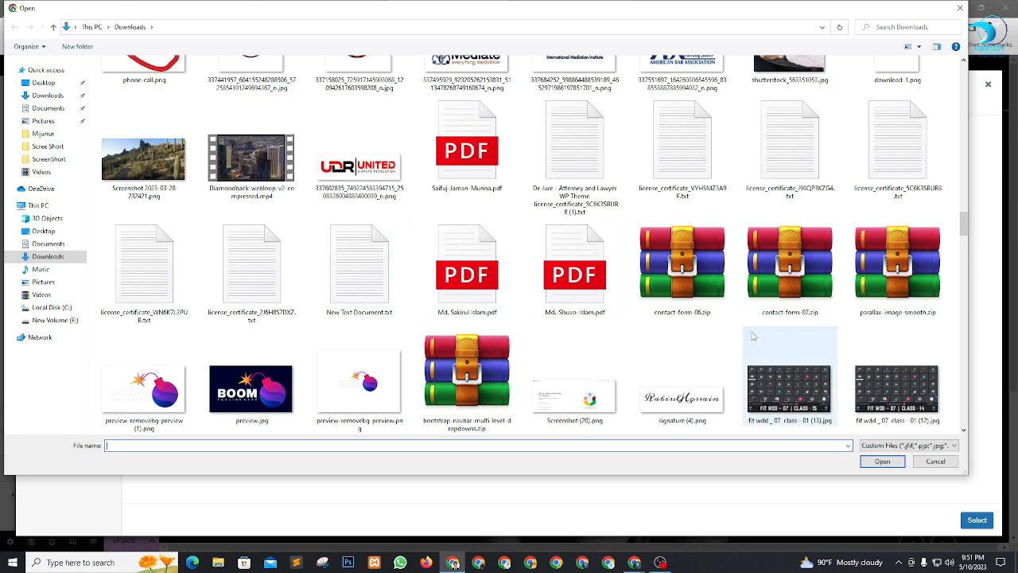
scroll(530, 342, down, 3)
scroll(727, 274, down, 3)
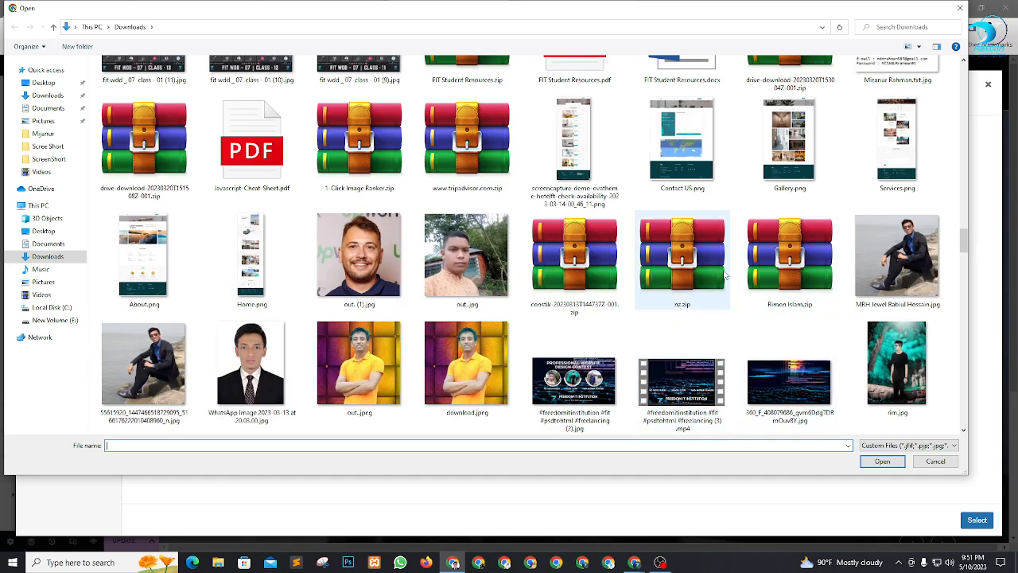
scroll(606, 310, down, 3)
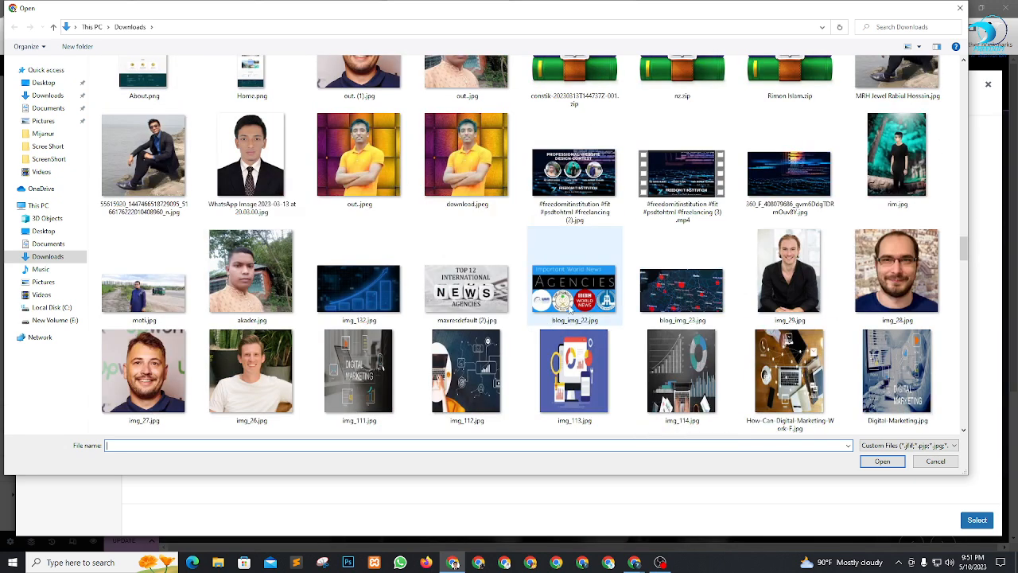
scroll(636, 314, down, 3)
scroll(724, 304, down, 15)
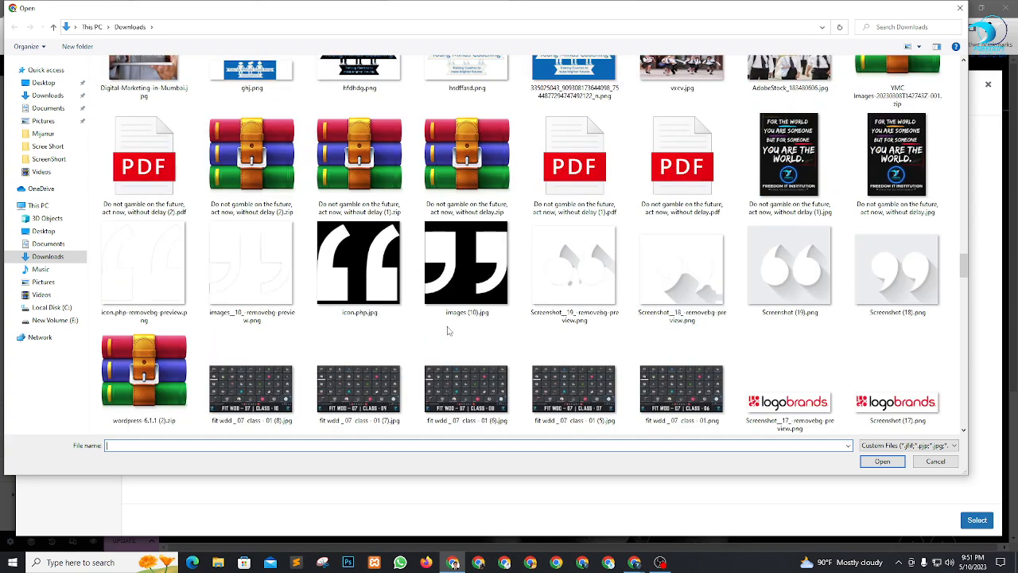
scroll(624, 327, down, 3)
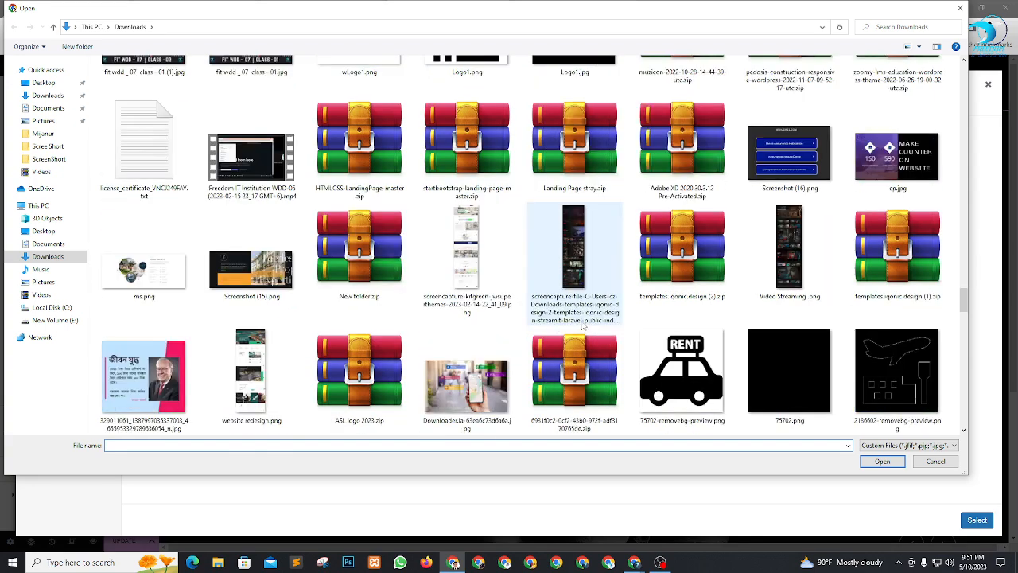
scroll(584, 316, down, 3)
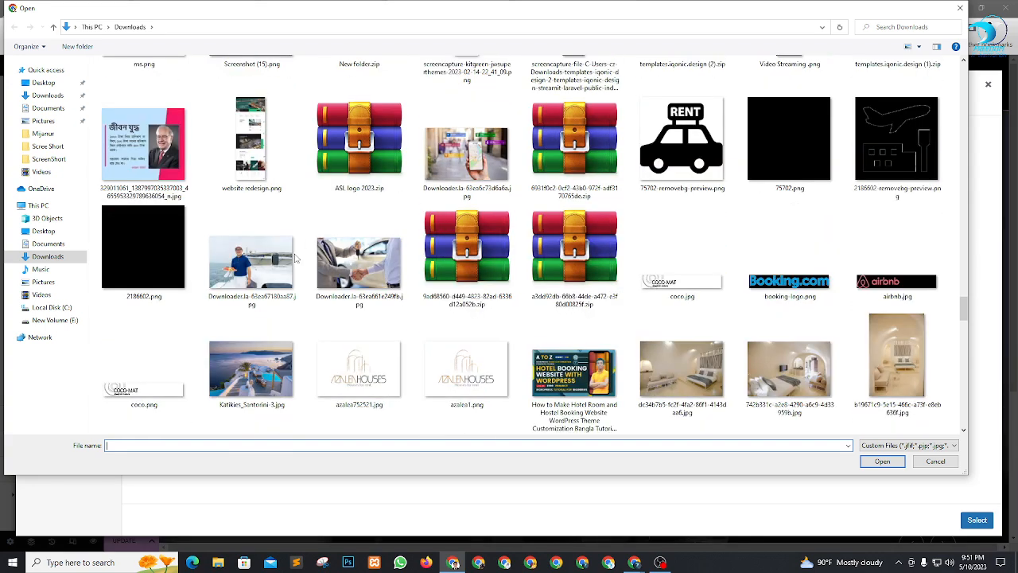
scroll(783, 293, up, 3)
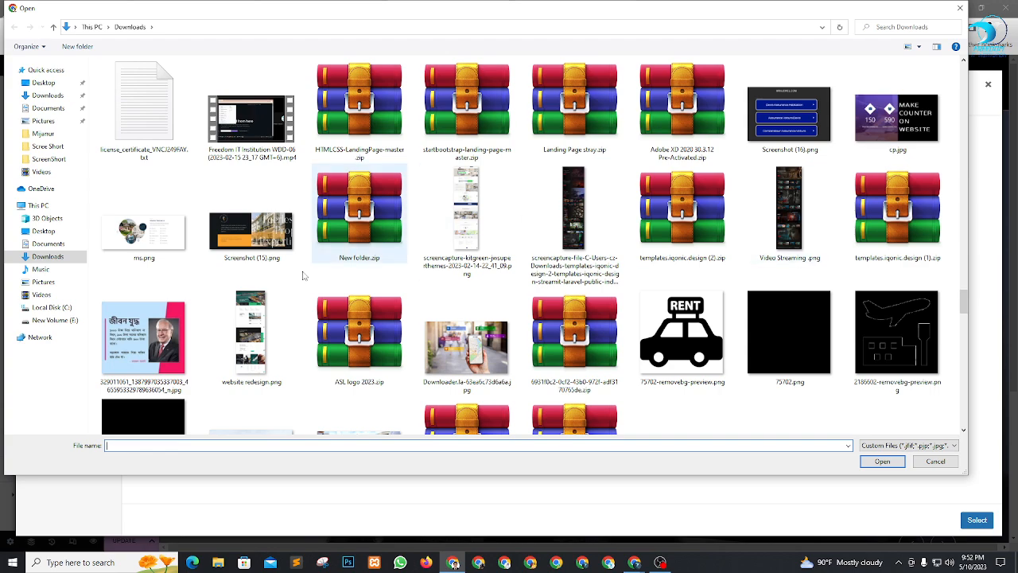
scroll(374, 263, down, 3)
scroll(405, 321, down, 3)
scroll(414, 315, down, 3)
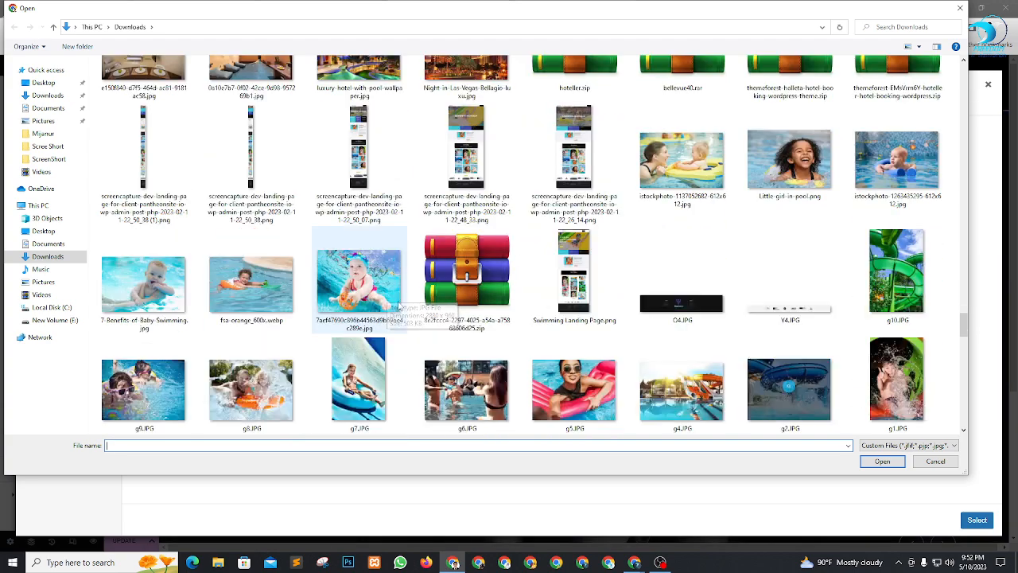
scroll(417, 304, up, 3)
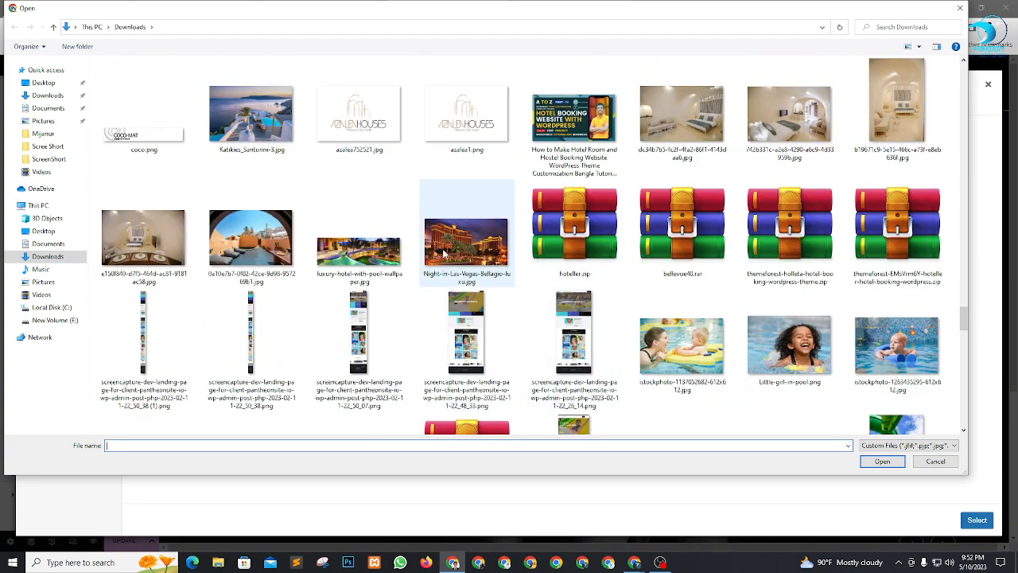
click(370, 254)
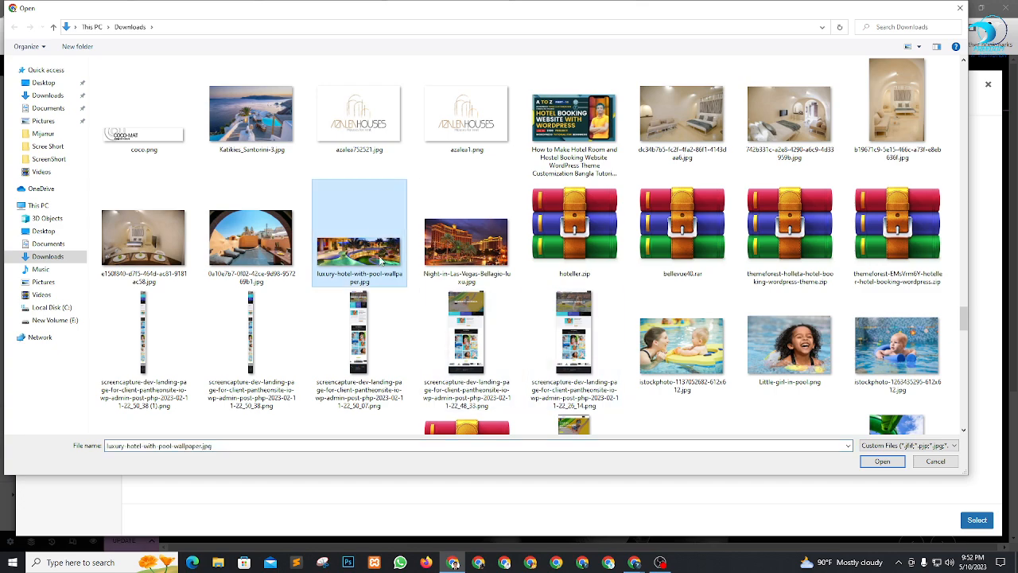
click(882, 461)
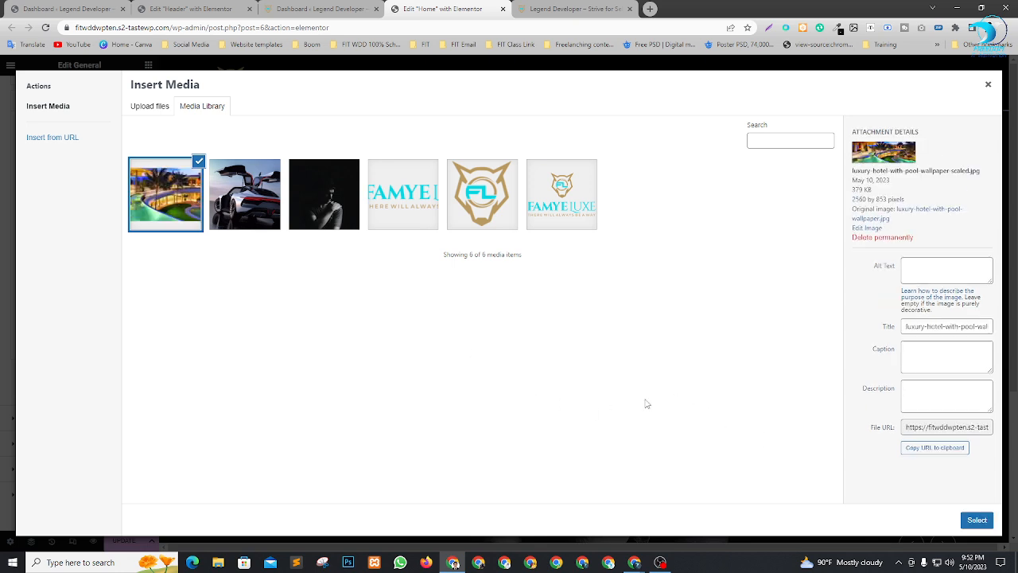
click(985, 518)
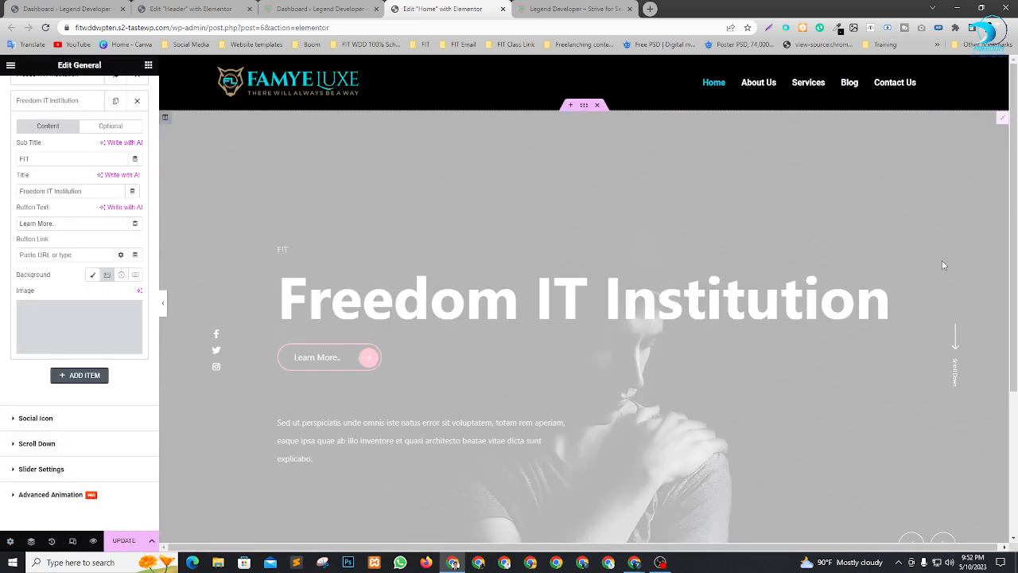
Step: Step through the slides with the preview arrows, then switch to the live site's tab
scroll(934, 381, down, 2)
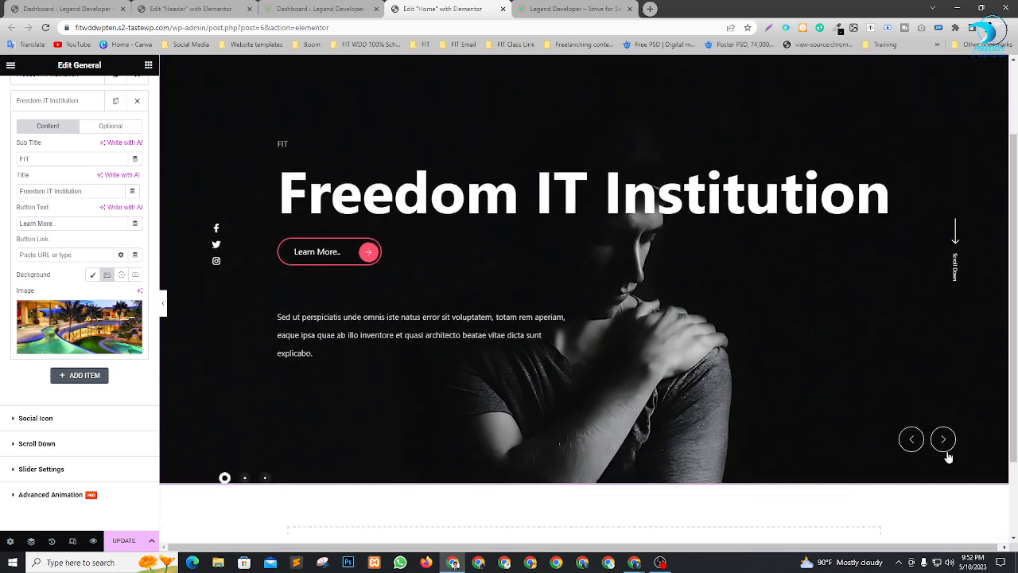
click(952, 442)
click(953, 446)
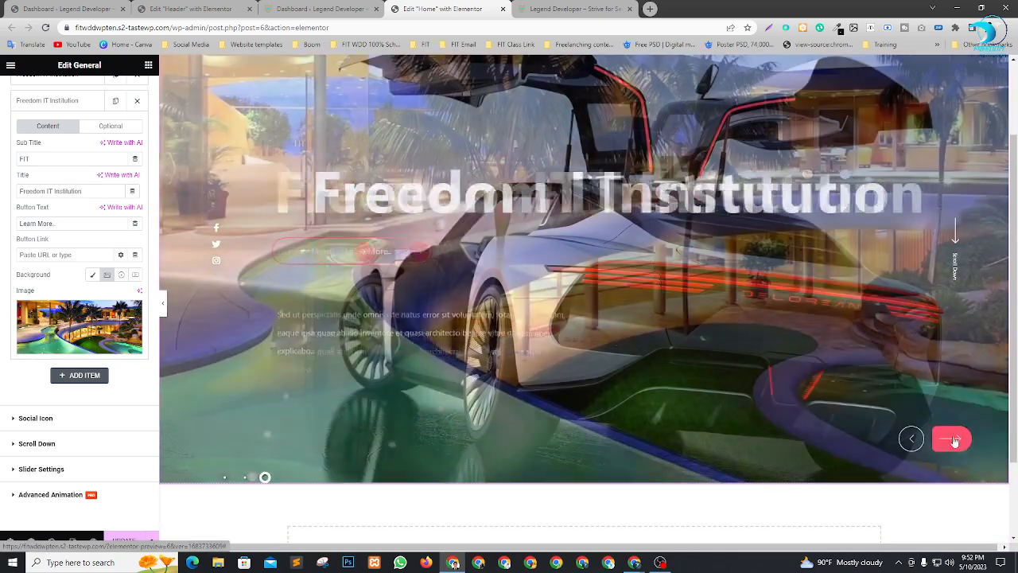
scroll(949, 410, up, 2)
scroll(536, 355, down, 2)
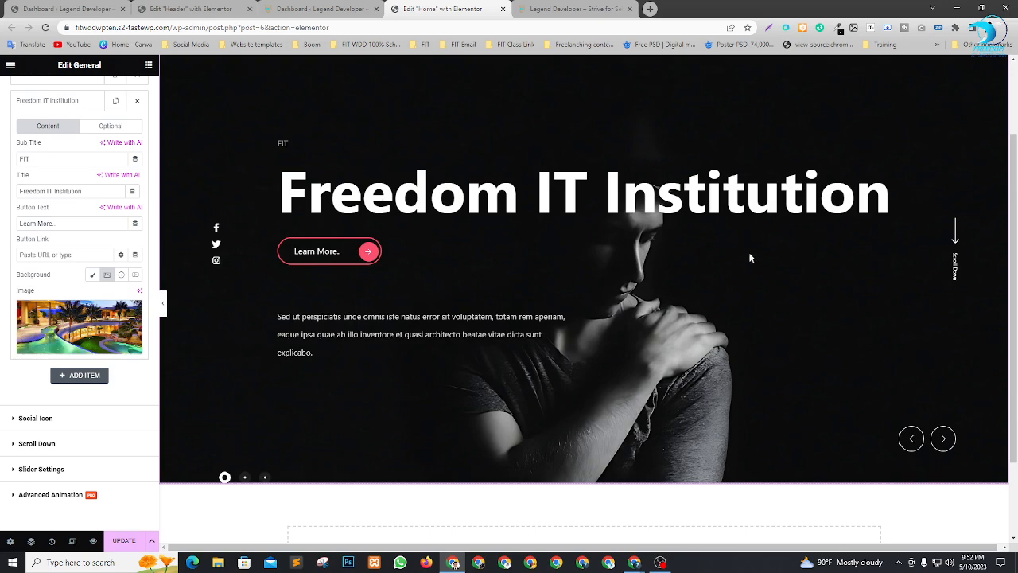
scroll(609, 300, up, 2)
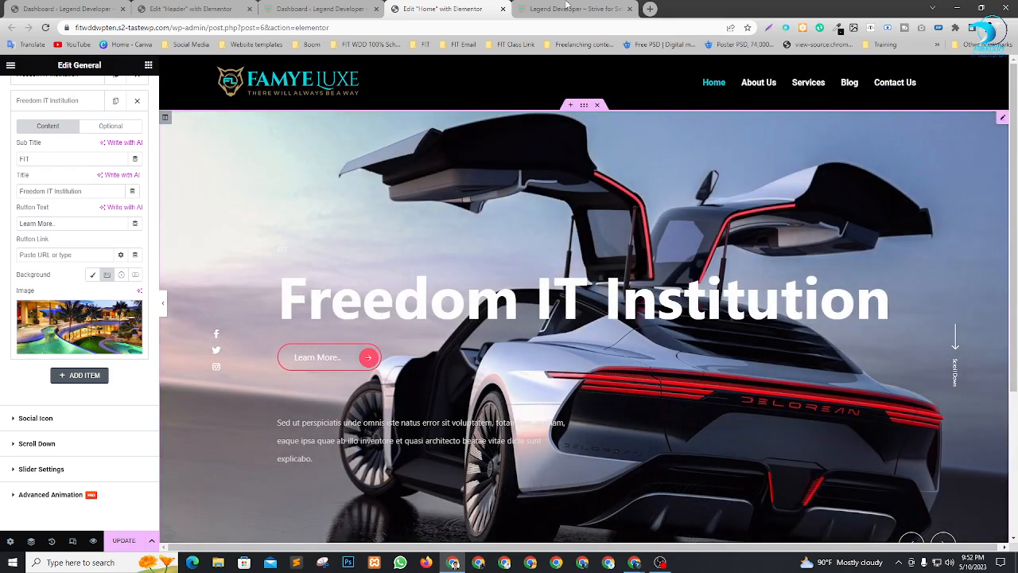
click(566, 8)
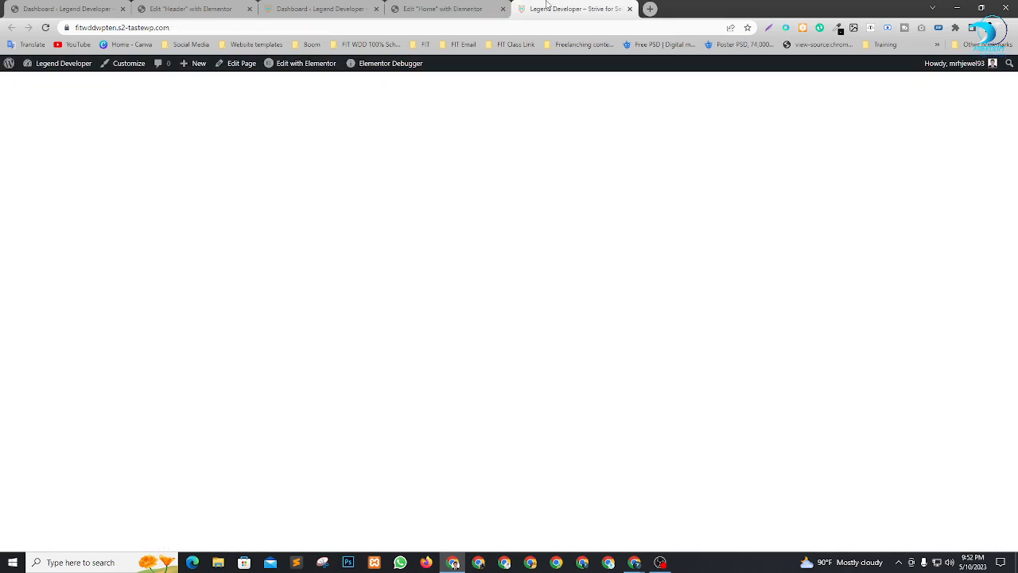
Step: In a new tab, search Google for 'slider image background black'
click(651, 8)
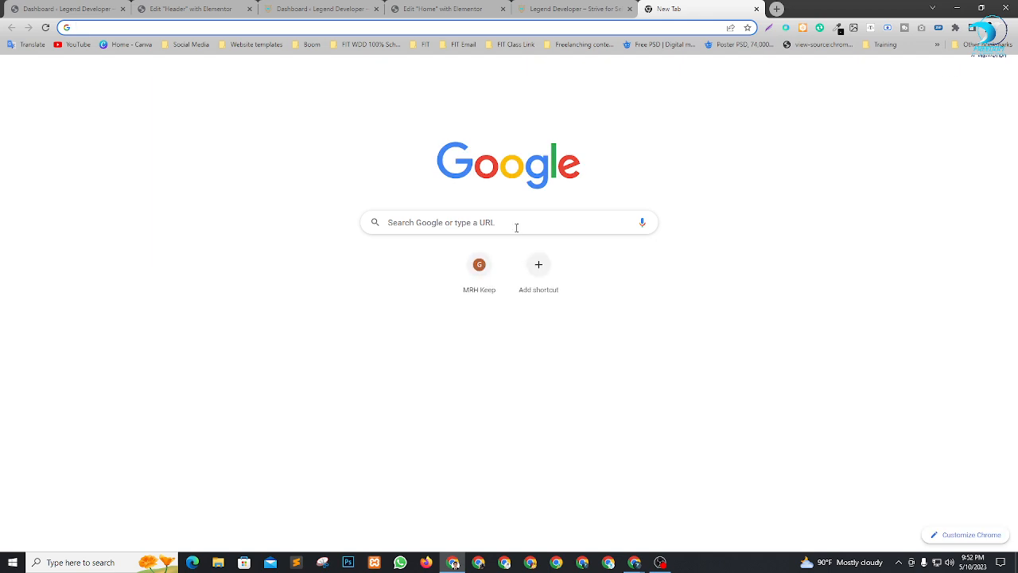
click(517, 225)
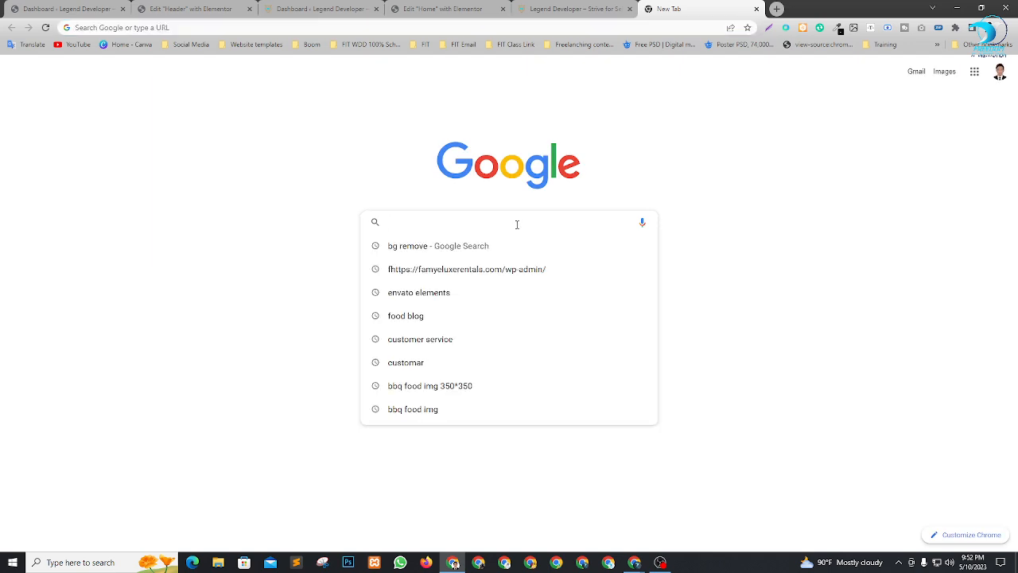
text(slider i)
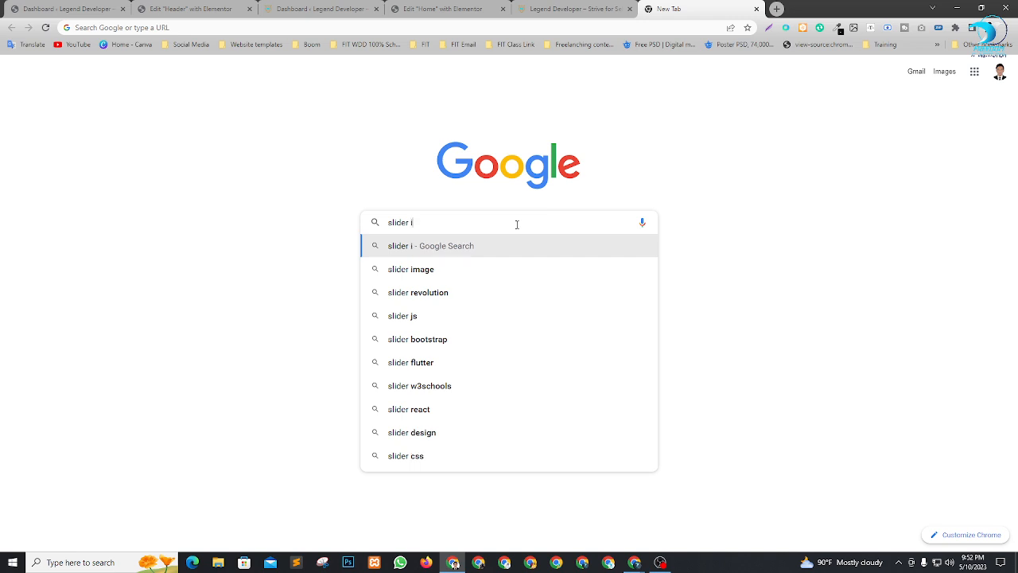
text(mage ba)
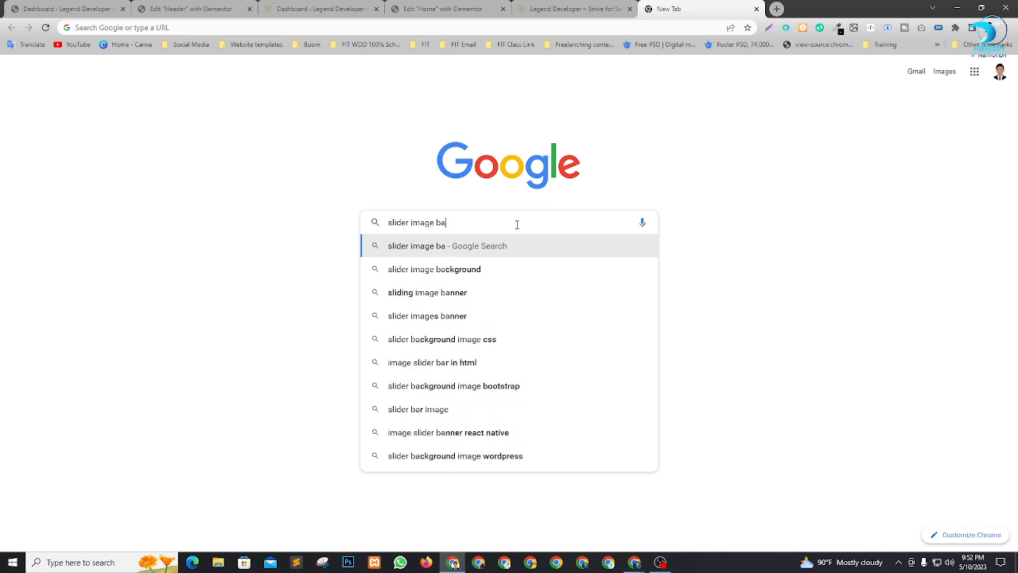
key(Down)
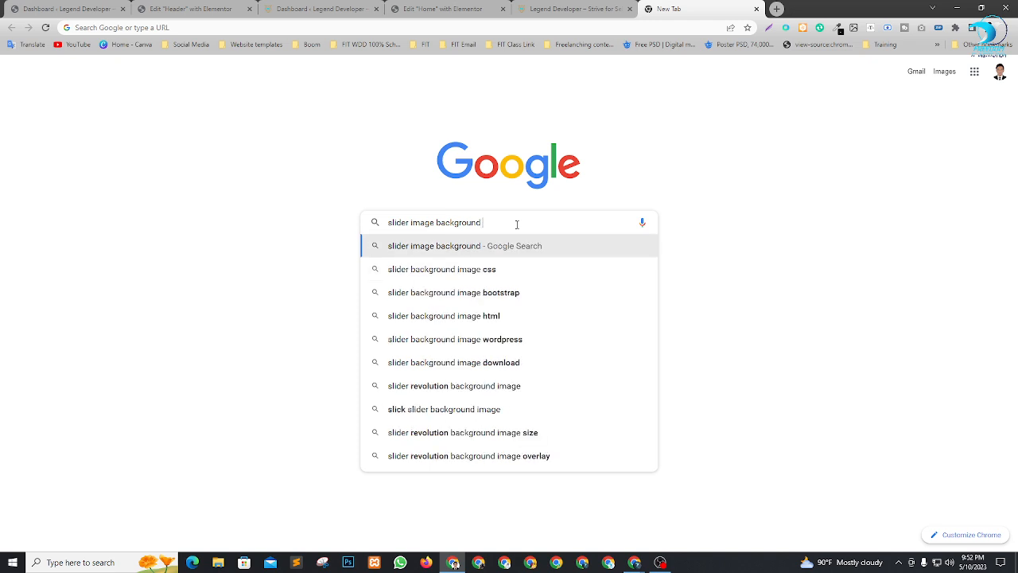
text(black)
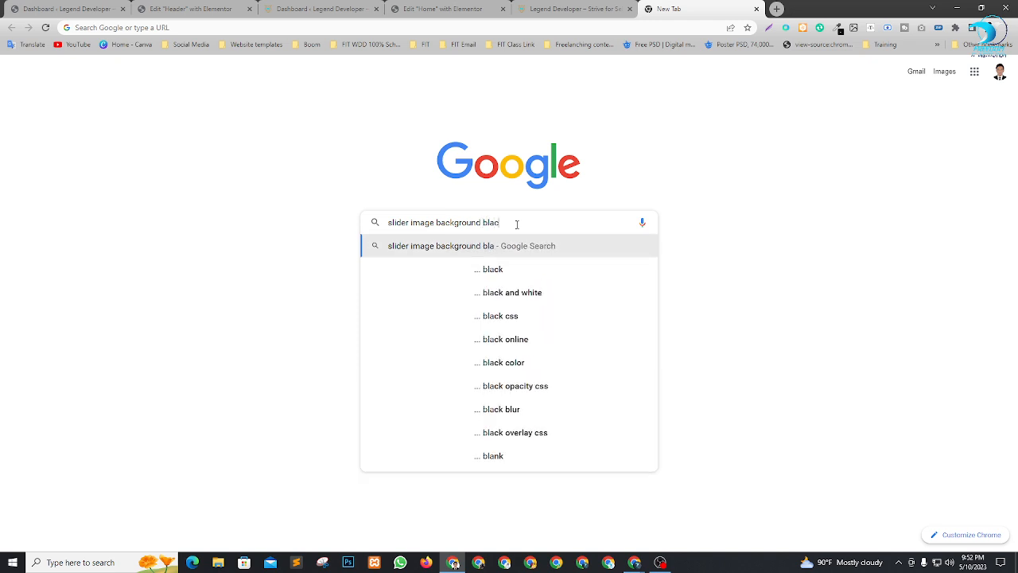
key(Return)
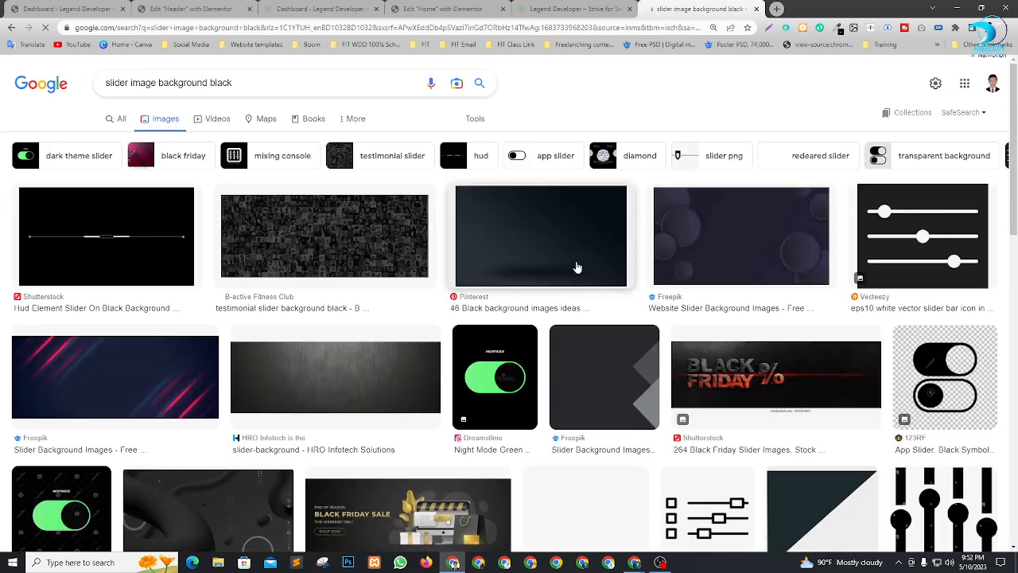
Step: Preview several dark results and save the EyeEm dark portrait photo as 800.jpg
scroll(769, 370, down, 4)
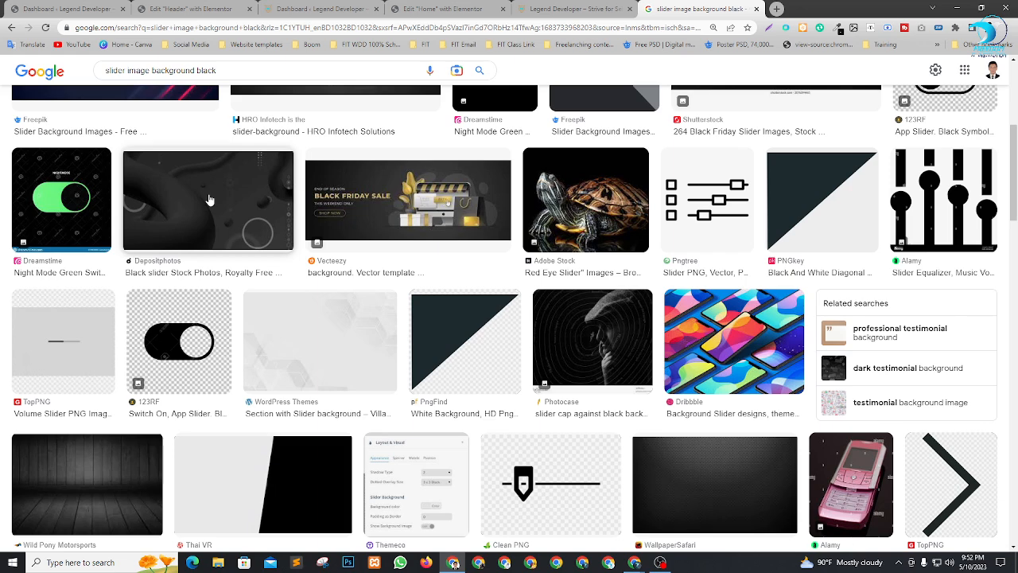
click(210, 200)
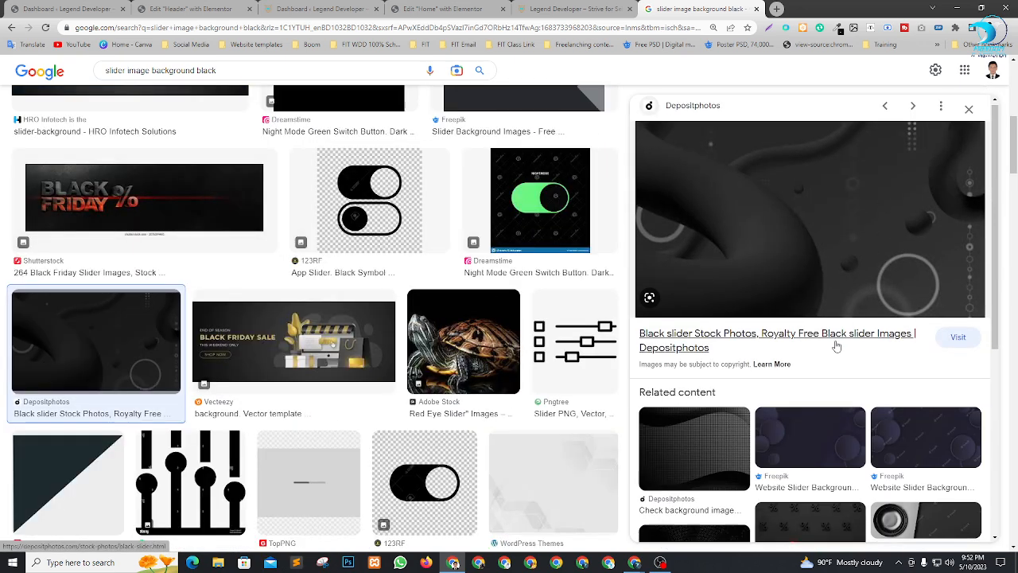
scroll(850, 327, down, 3)
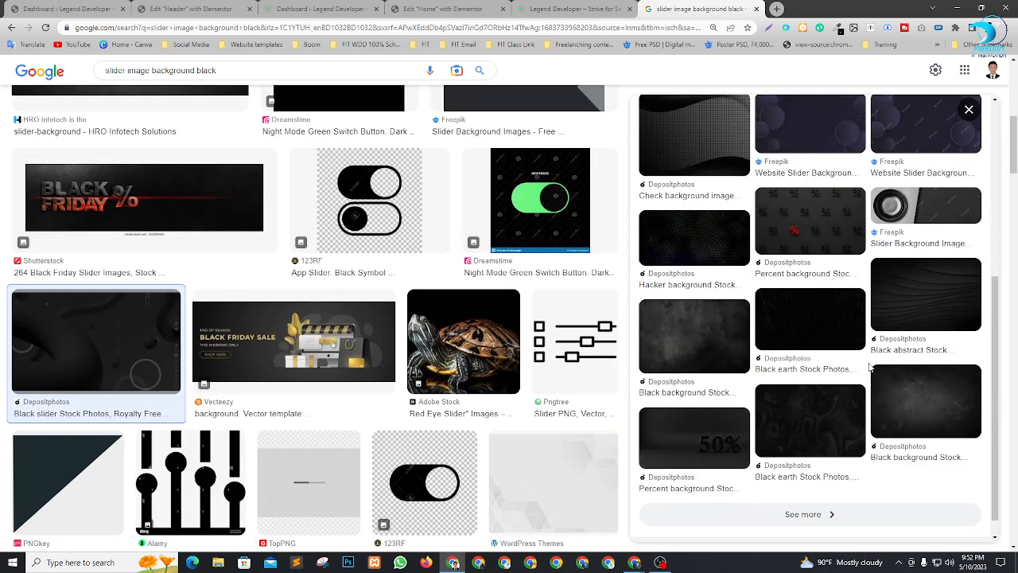
scroll(818, 374, up, 5)
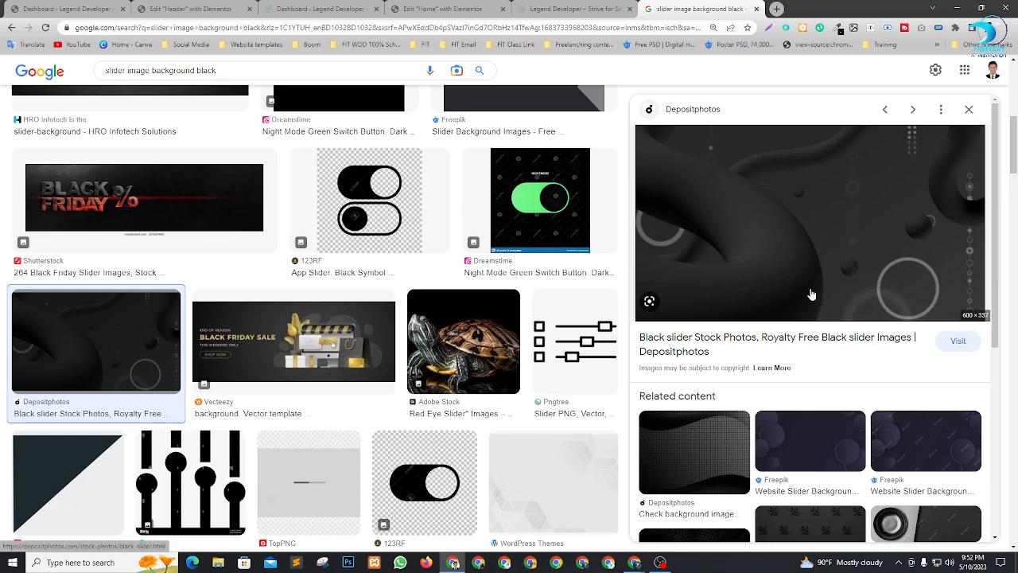
scroll(511, 255, down, 6)
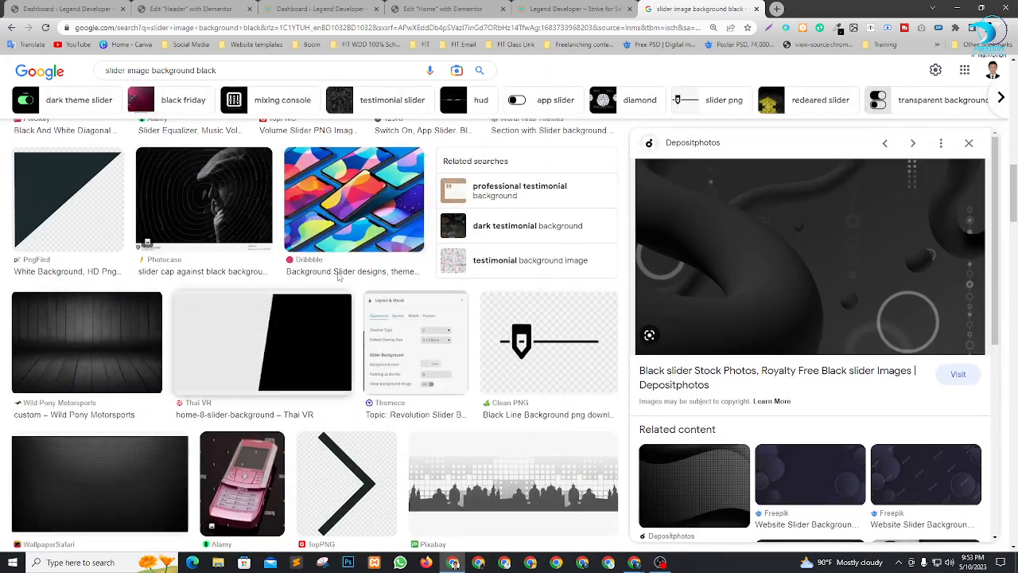
click(204, 203)
scroll(873, 433, down, 1)
scroll(872, 433, down, 3)
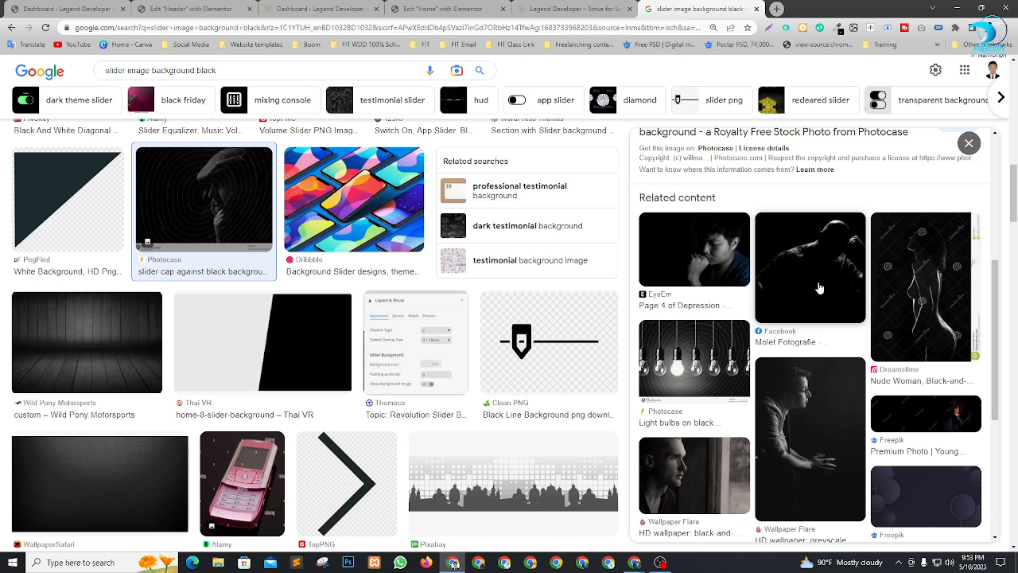
click(700, 262)
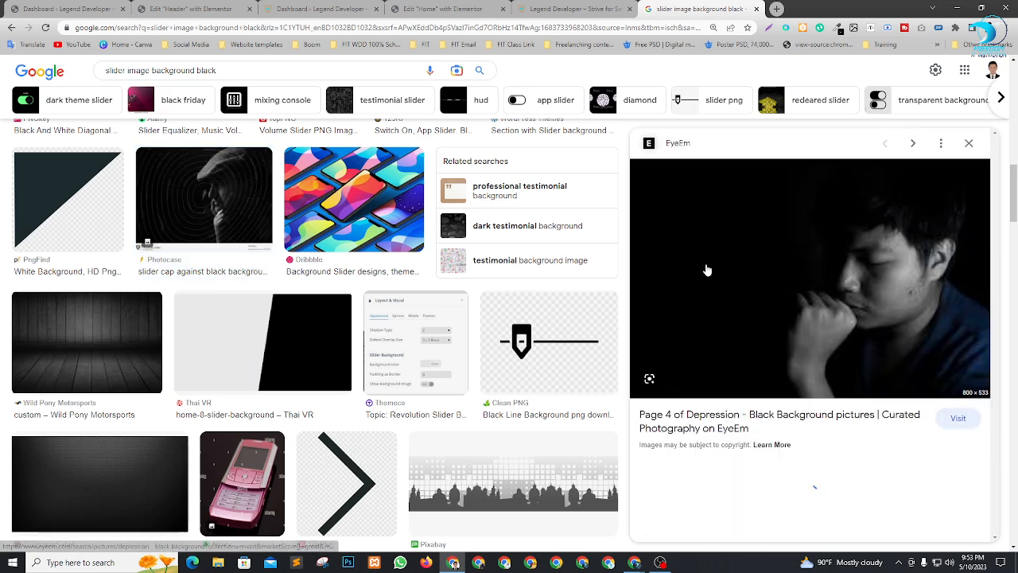
right_click(857, 254)
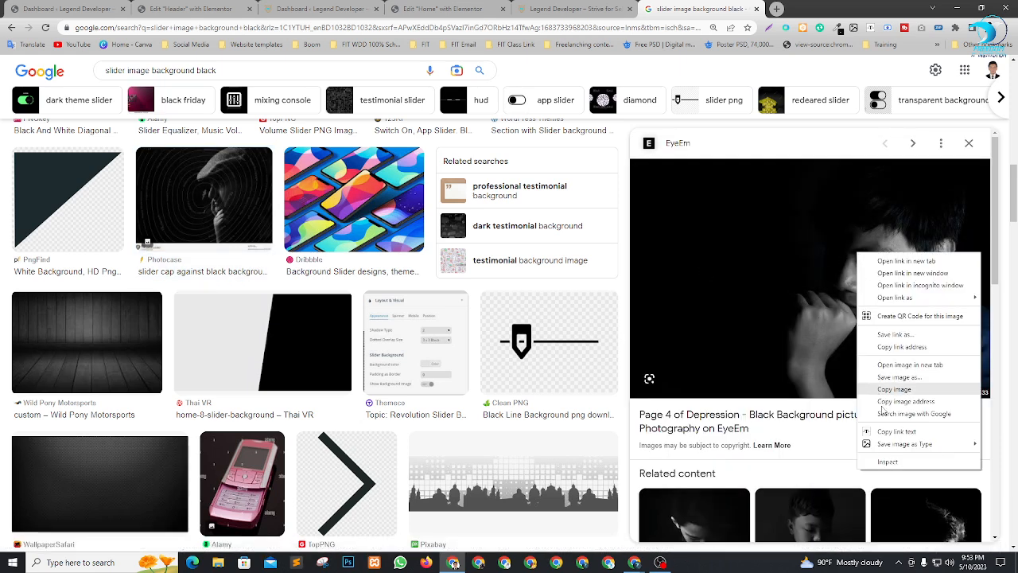
click(838, 447)
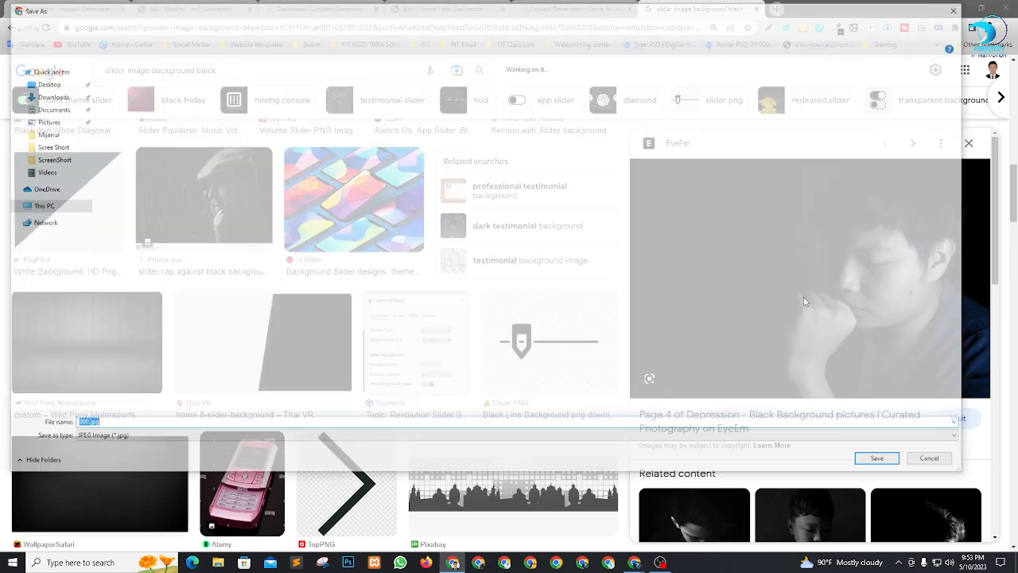
key(Return)
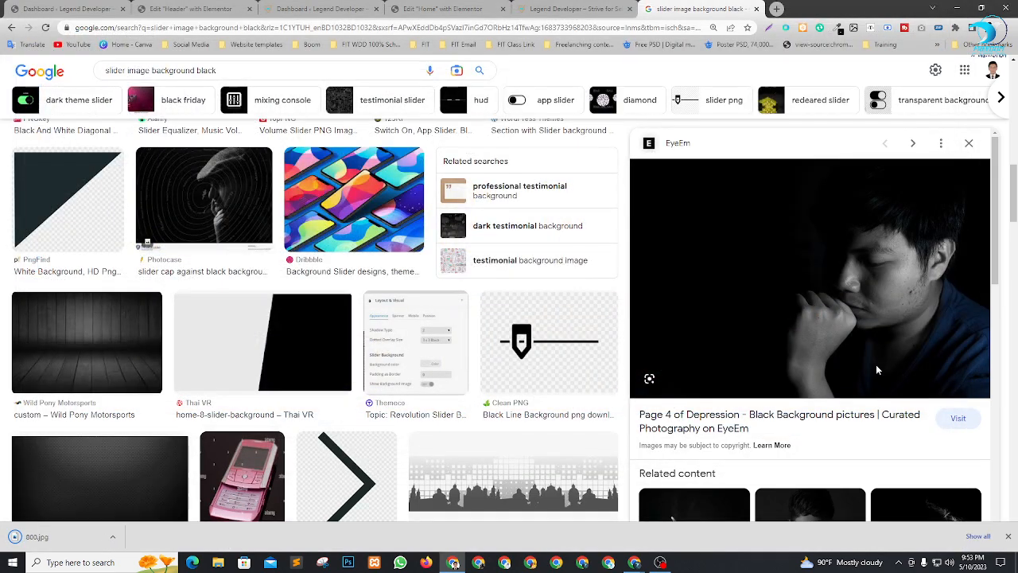
Step: Browse more black-background portraits in Google Images and open a dark one in a larger preview
scroll(907, 428, down, 5)
scroll(845, 362, down, 3)
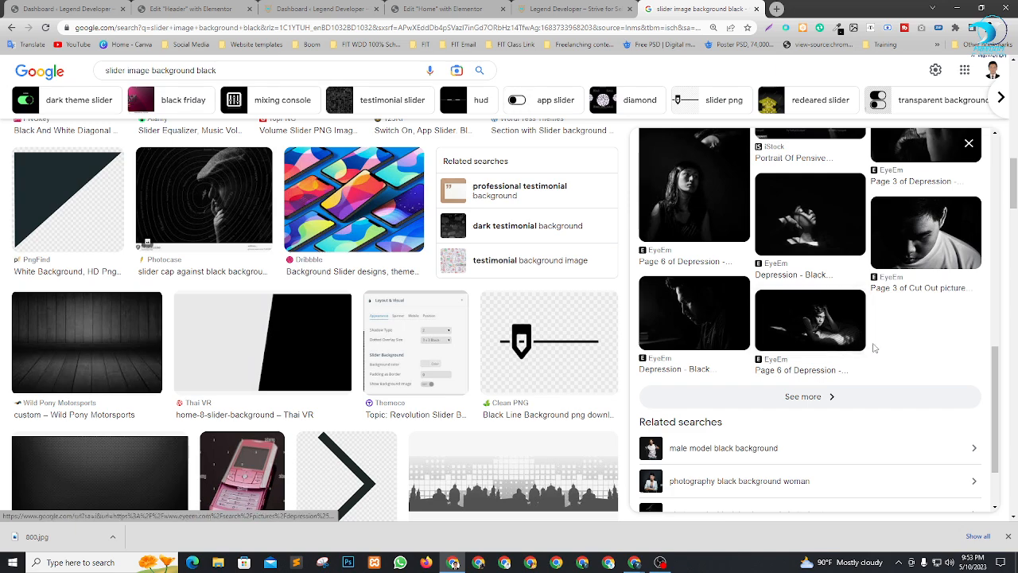
scroll(844, 341, up, 4)
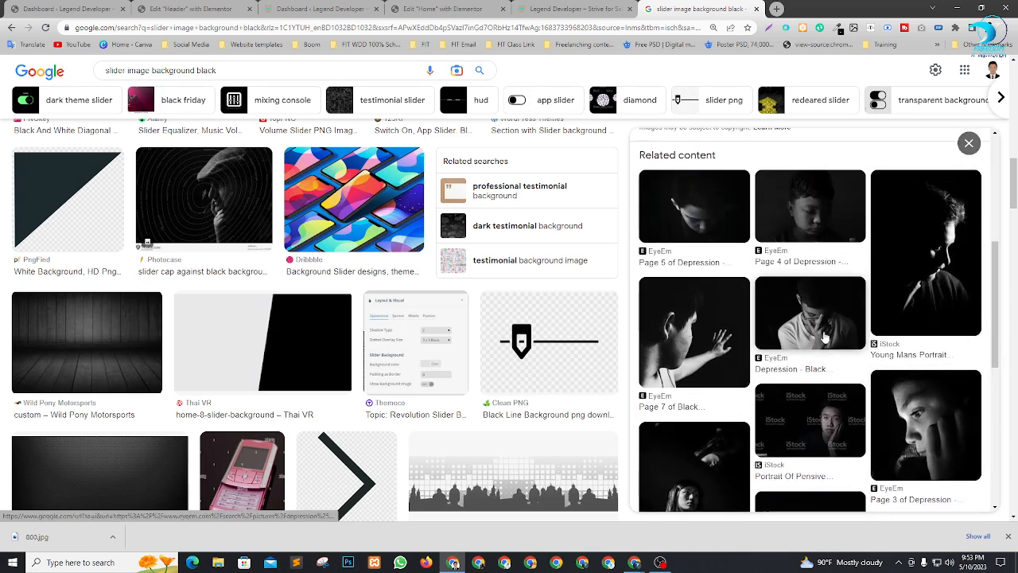
scroll(818, 351, up, 3)
scroll(827, 348, down, 3)
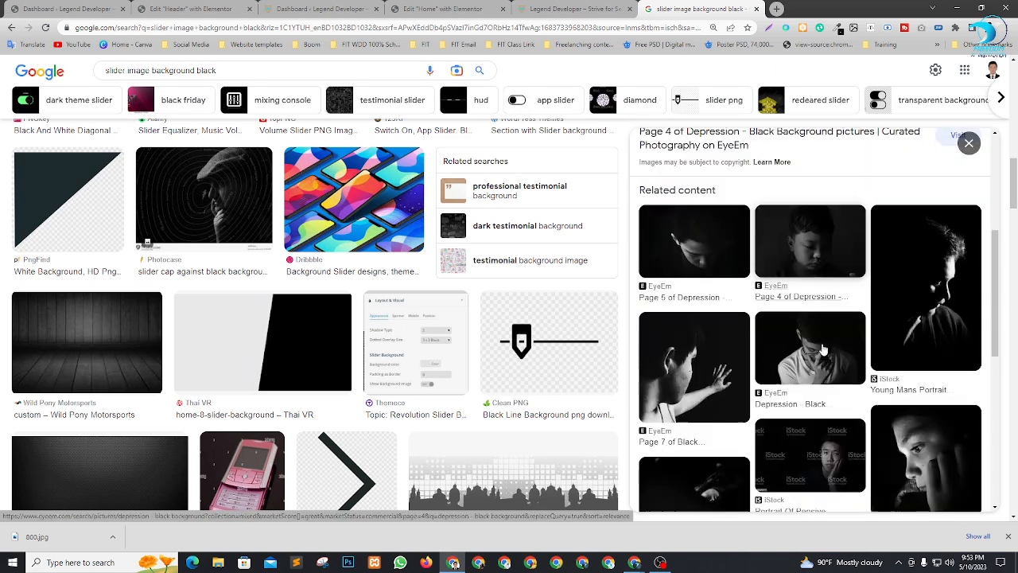
scroll(988, 342, down, 4)
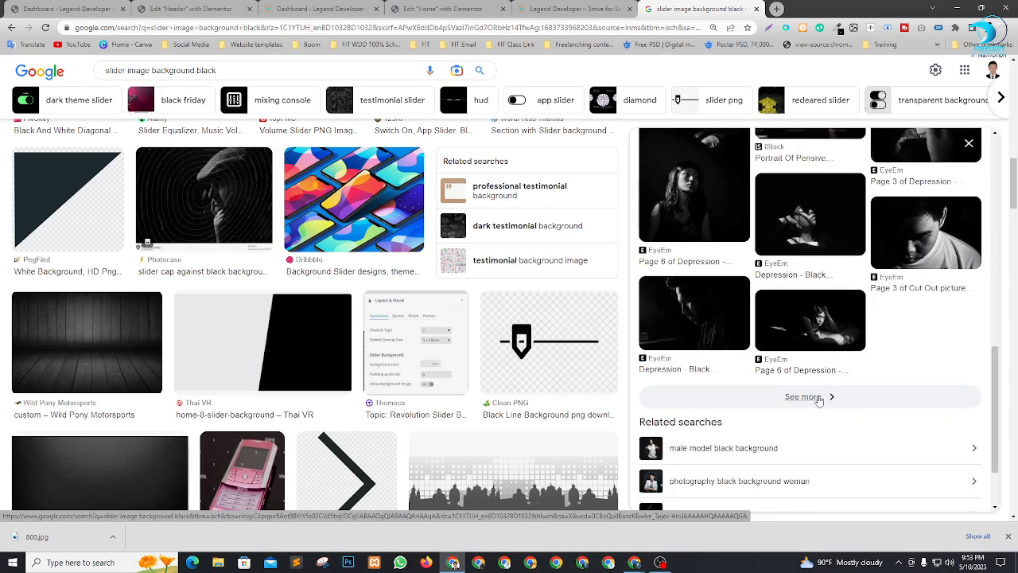
click(803, 396)
scroll(857, 321, down, 1)
scroll(857, 321, down, 5)
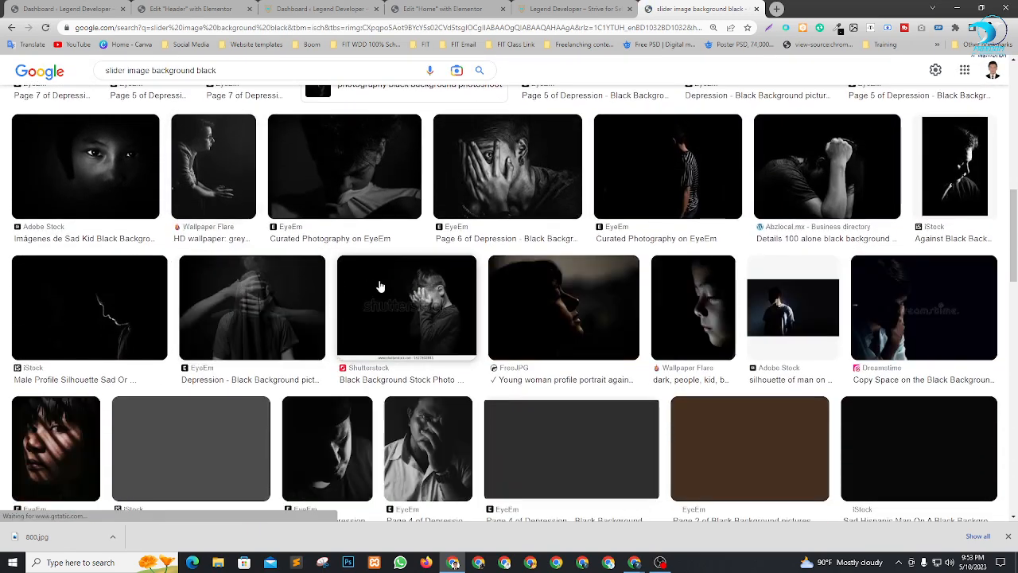
scroll(379, 286, down, 2)
scroll(851, 362, down, 1)
scroll(850, 362, down, 5)
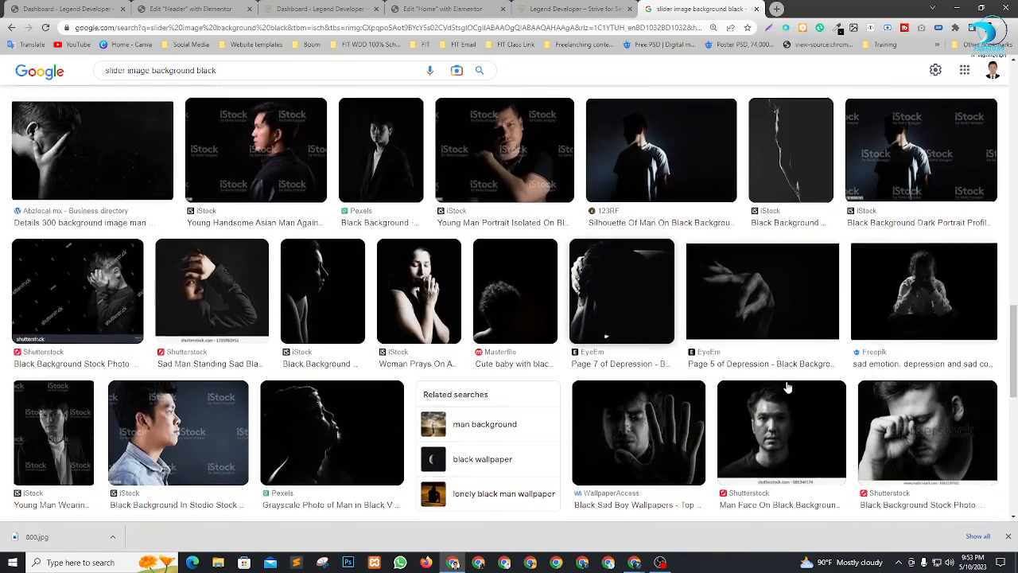
scroll(787, 388, down, 4)
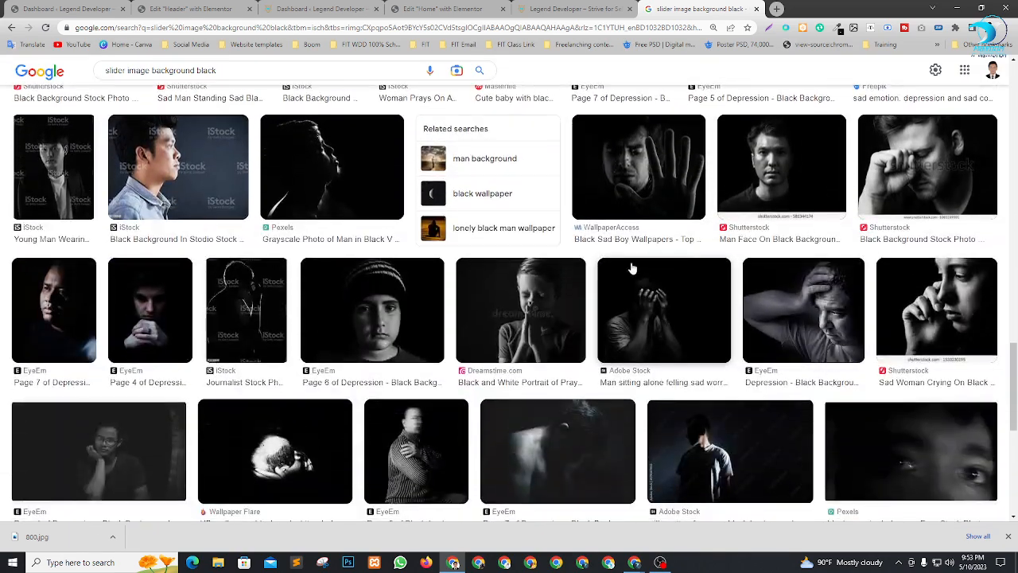
scroll(668, 361, down, 2)
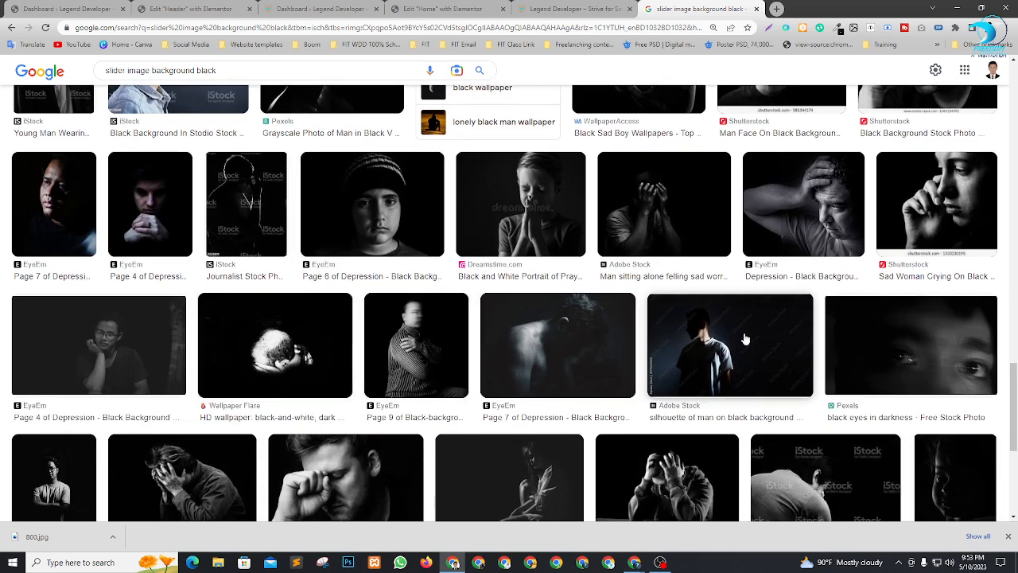
scroll(876, 367, down, 4)
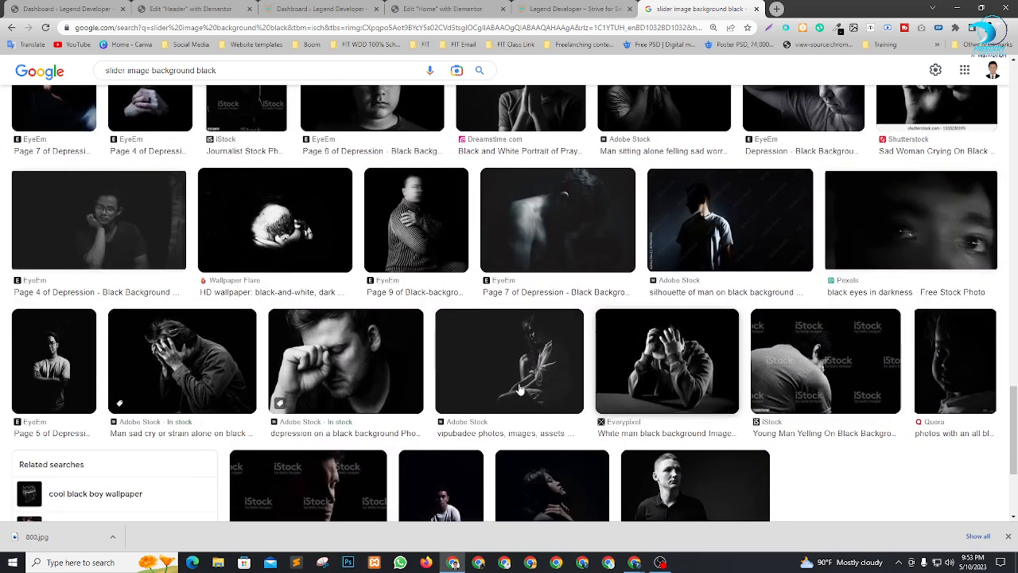
scroll(609, 381, up, 1)
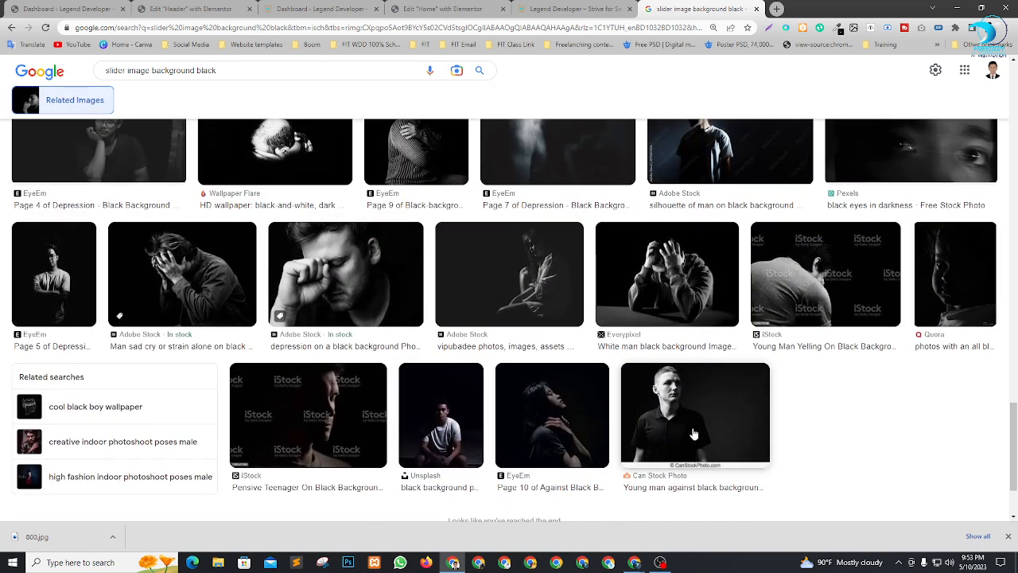
scroll(569, 417, up, 5)
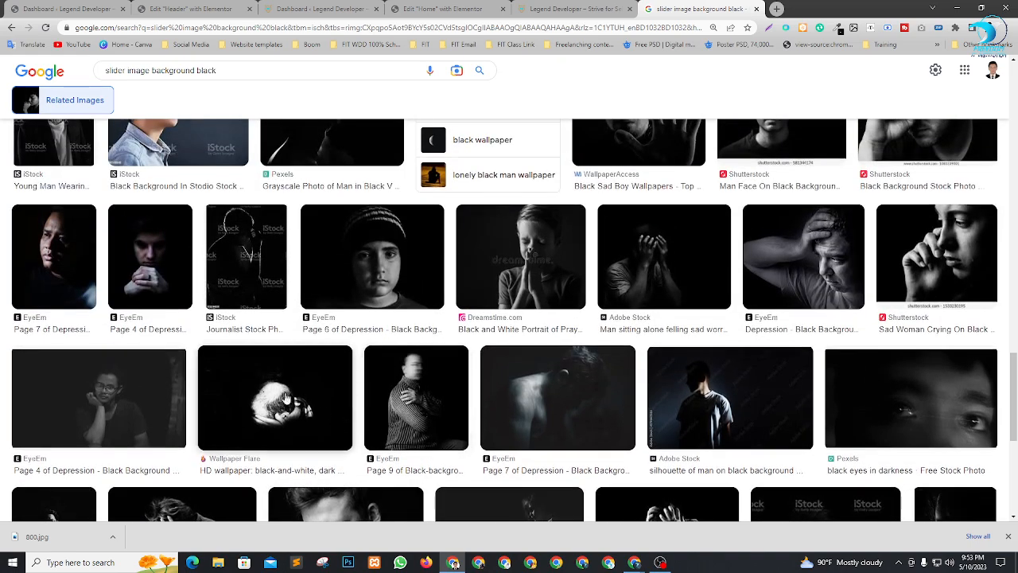
scroll(308, 375, up, 2)
scroll(341, 379, down, 1)
scroll(340, 379, up, 7)
scroll(640, 388, up, 6)
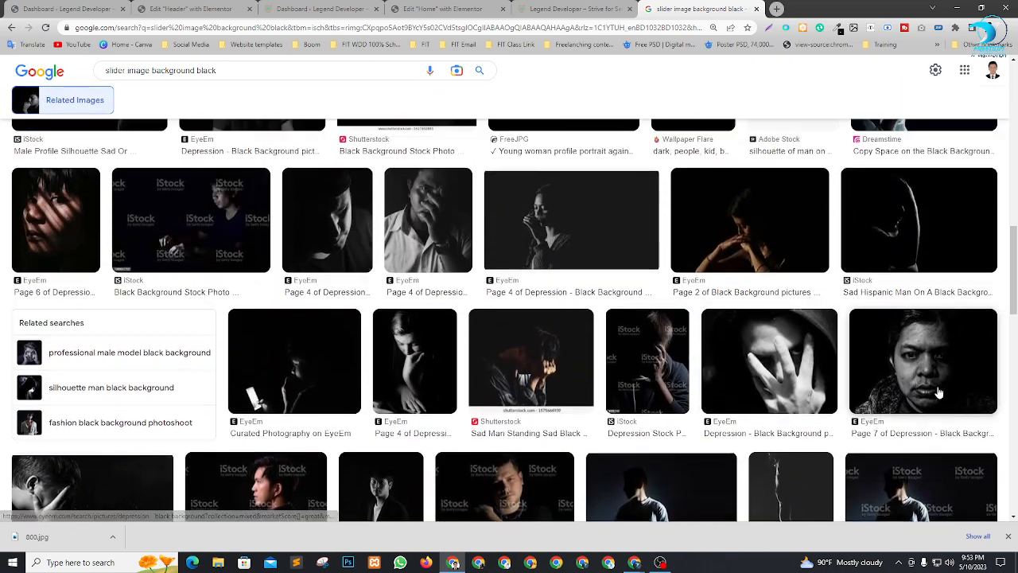
scroll(678, 420, up, 3)
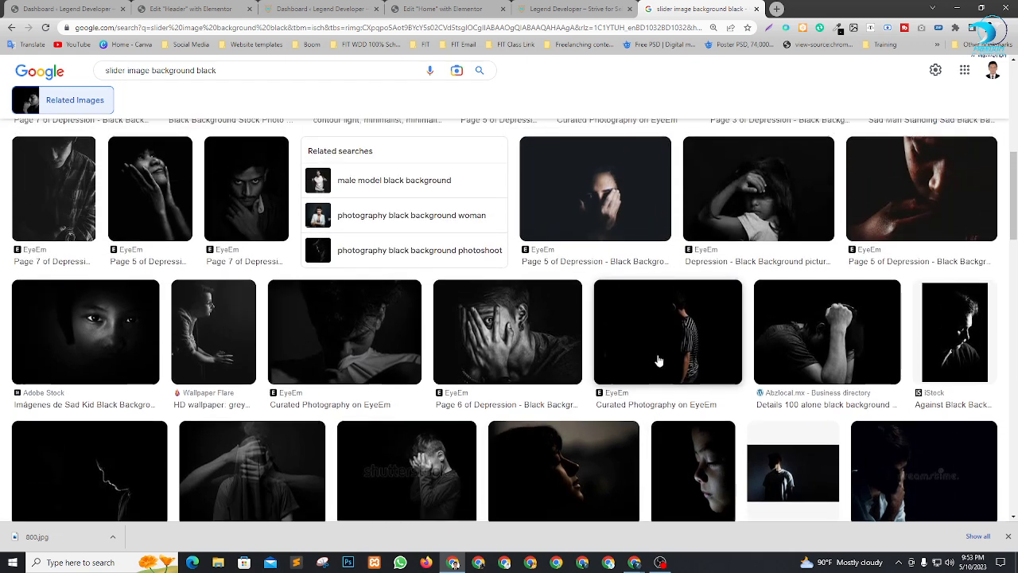
scroll(1006, 236, up, 3)
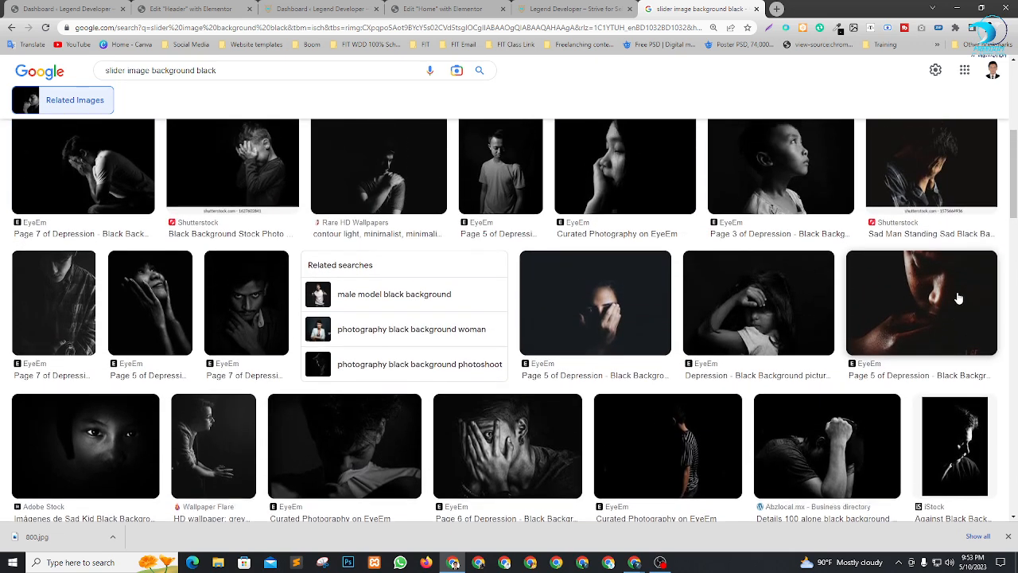
scroll(920, 372, up, 4)
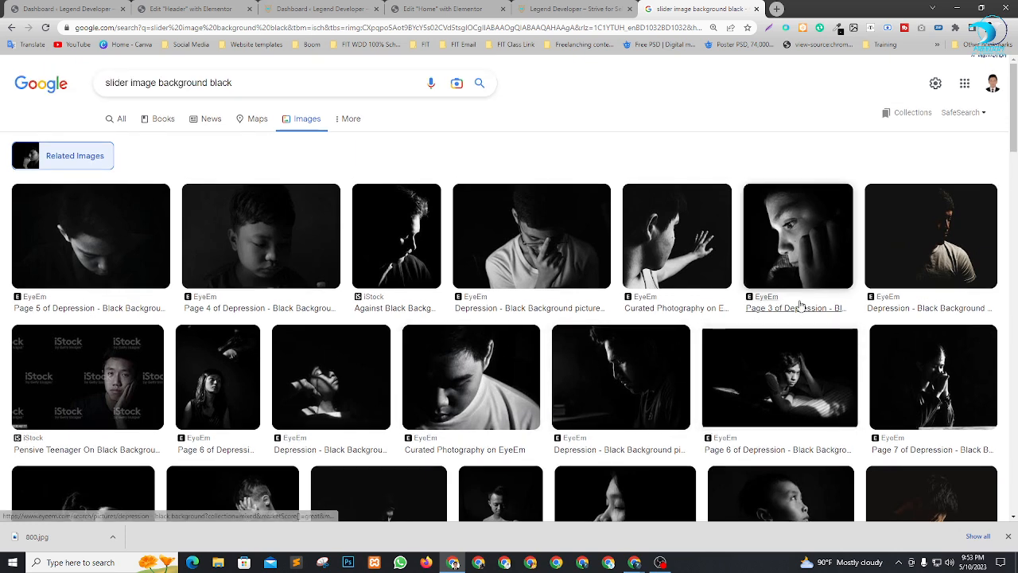
click(945, 256)
scroll(894, 329, down, 1)
scroll(894, 329, down, 1)
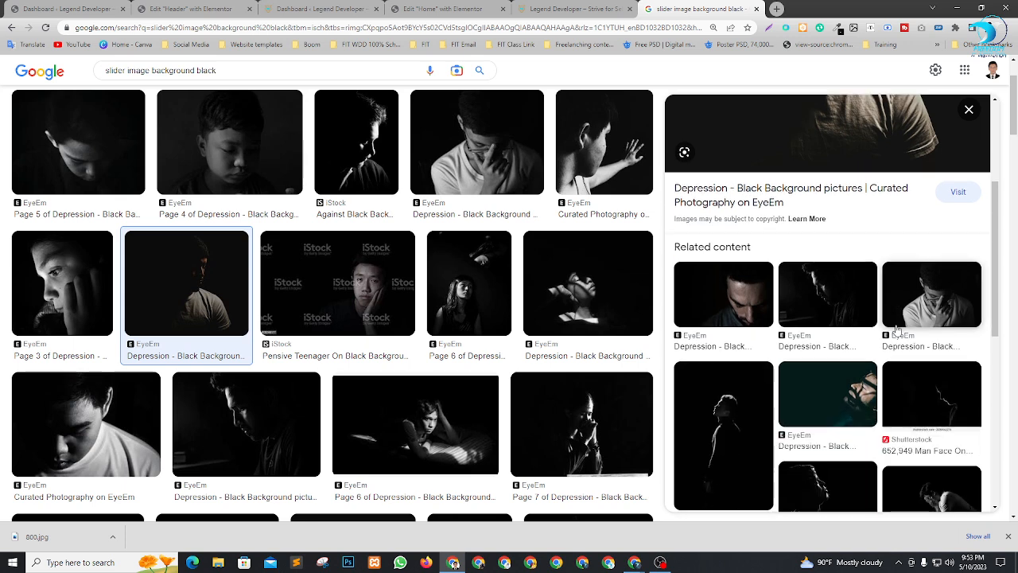
scroll(896, 329, up, 2)
Step: Save the previewed portrait as a JPG to Downloads as 800 (1).jpg
right_click(847, 216)
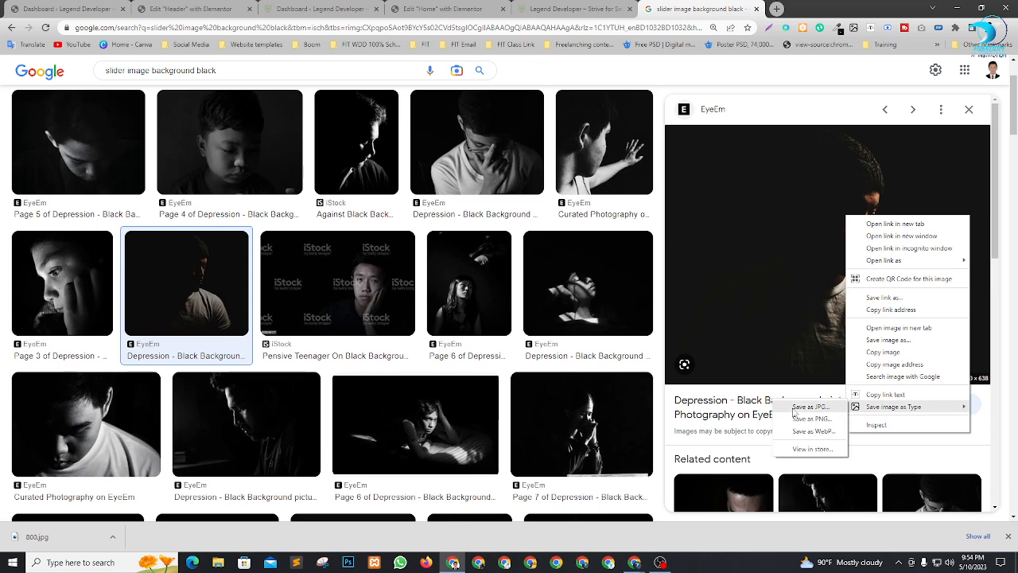
click(795, 407)
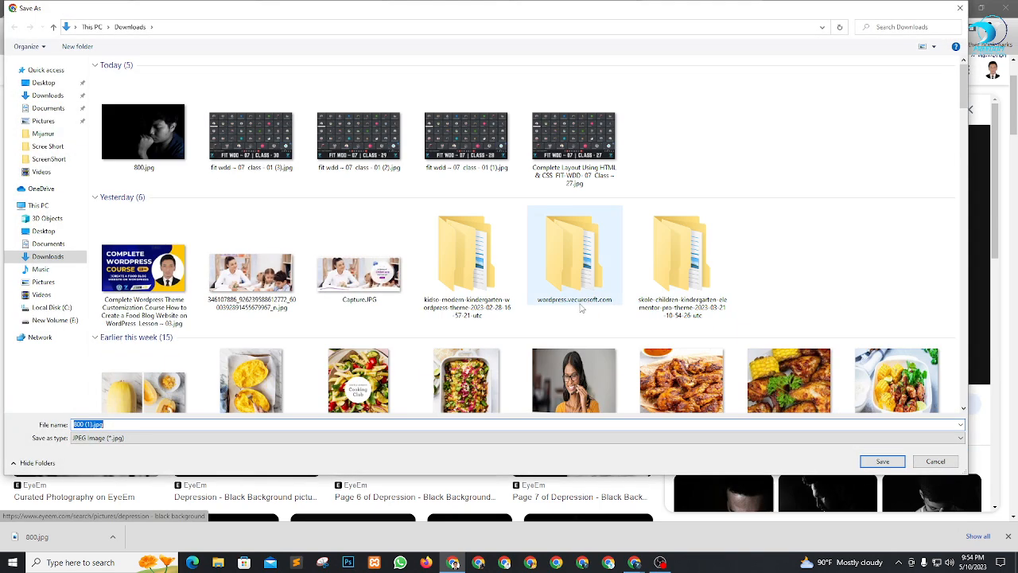
key(Return)
Step: Back in the Elementor editor, expand the second slide and open its image media picker
click(441, 9)
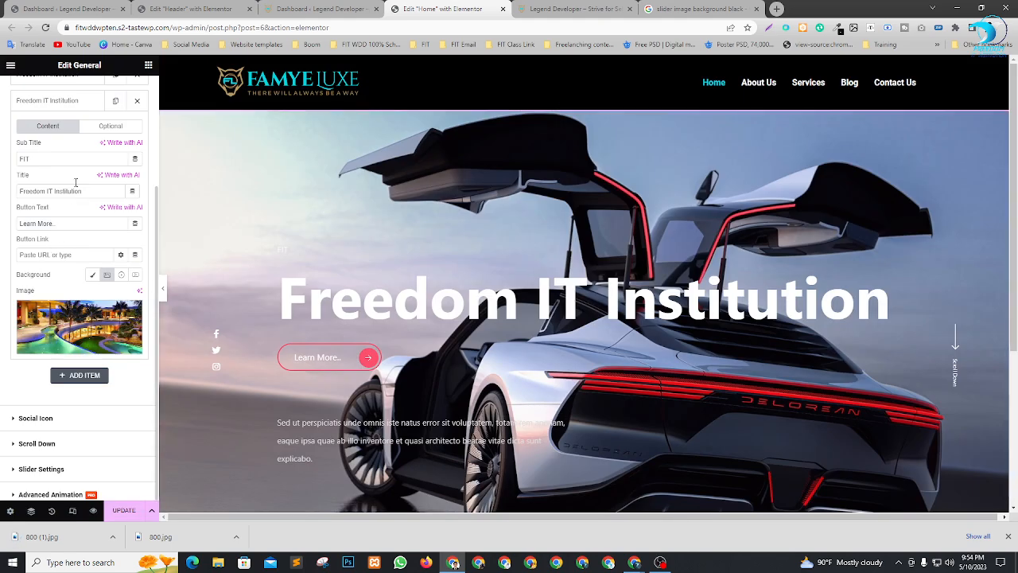
scroll(78, 191, up, 2)
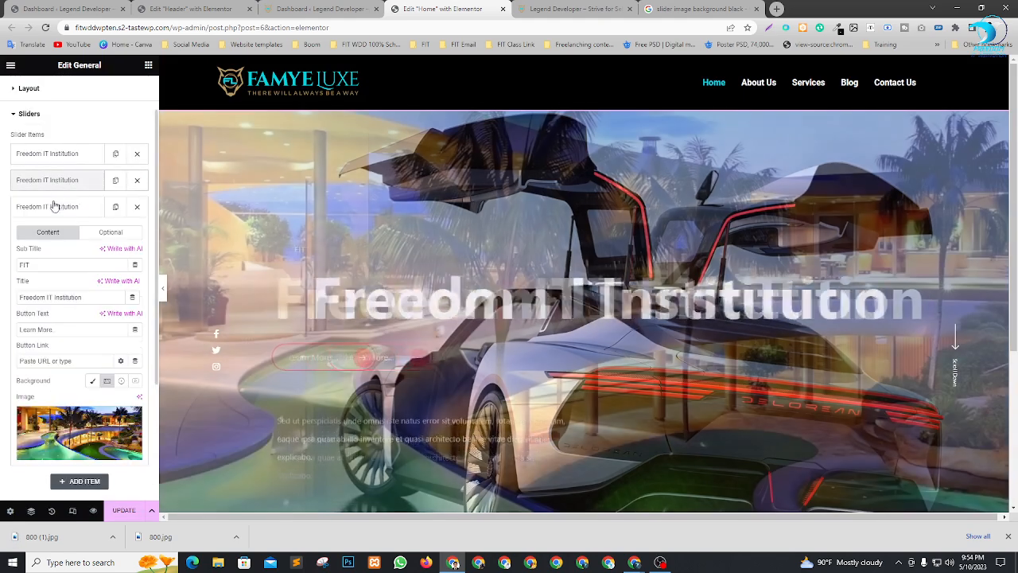
click(52, 184)
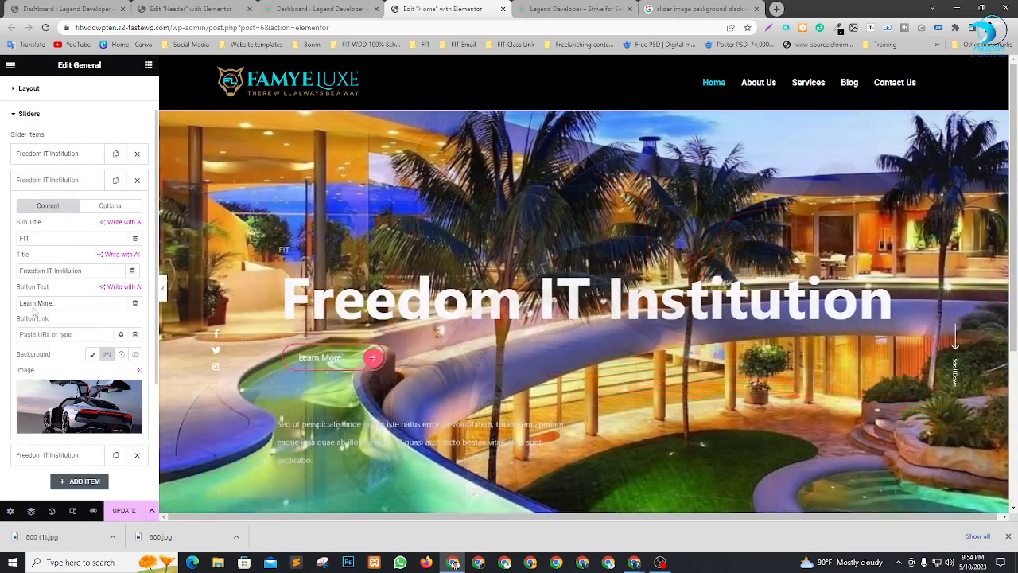
click(68, 392)
Step: Upload the portraits 800.jpg and 800 (1).jpg to the WordPress media library
click(145, 110)
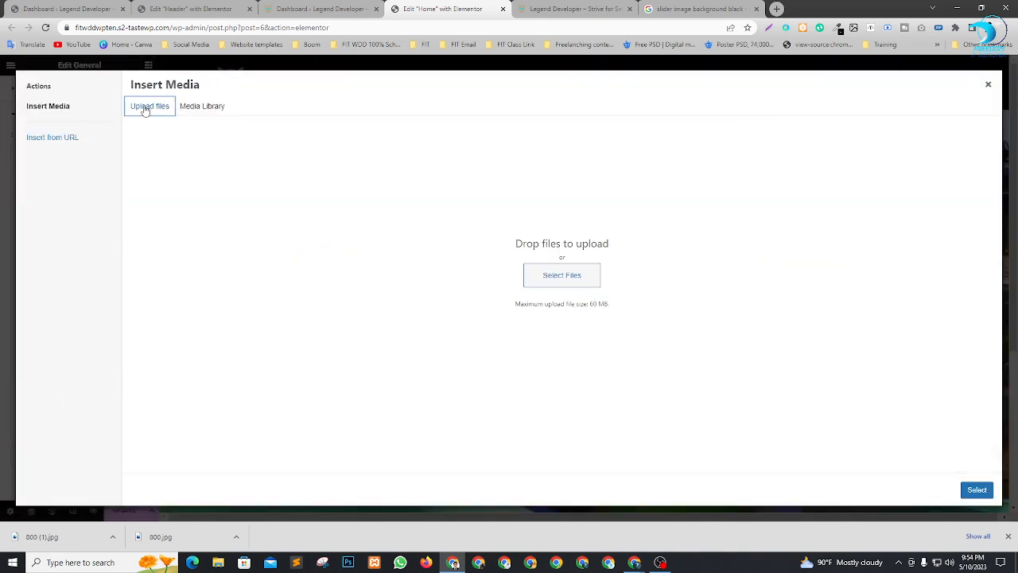
click(565, 275)
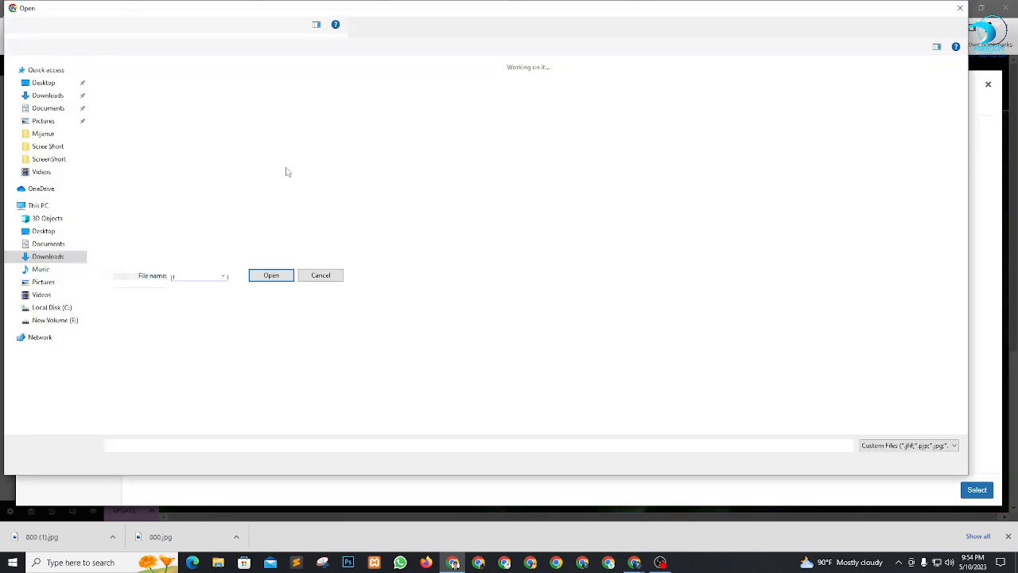
click(120, 124)
ctrl+click(213, 141)
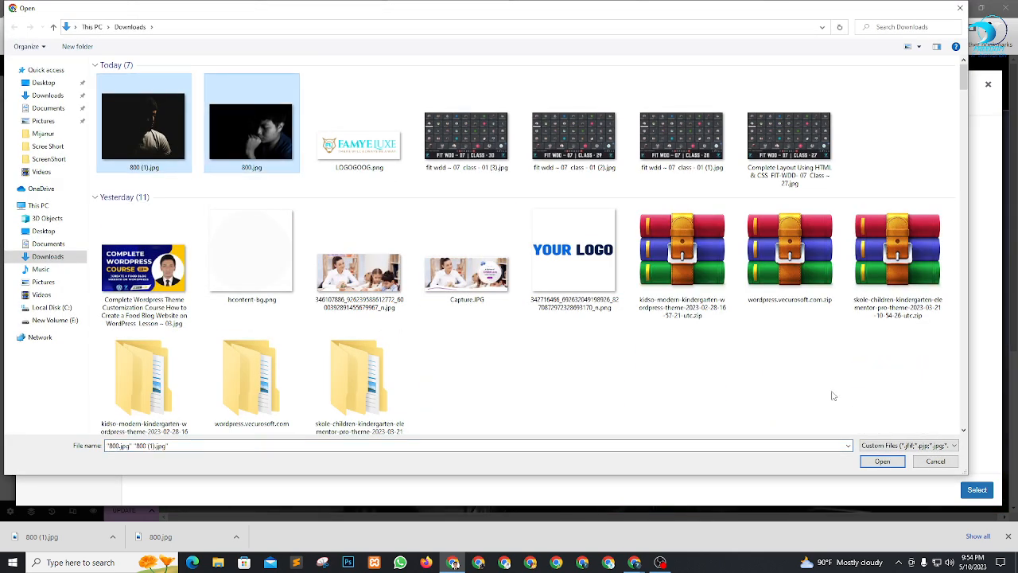
click(882, 461)
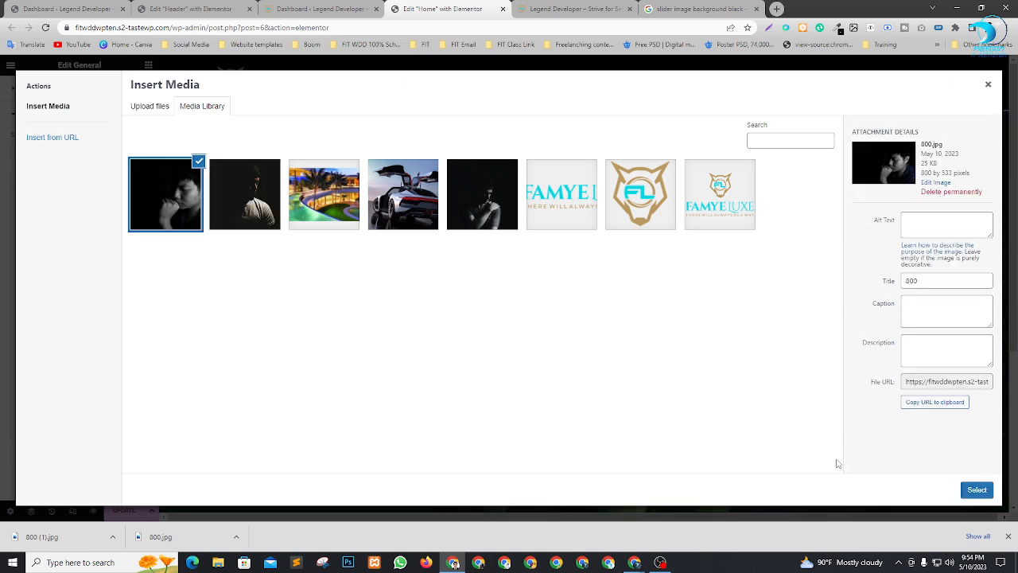
Step: Set the second slide's image, replacing 800.jpg with the 800 (1) portrait
click(975, 490)
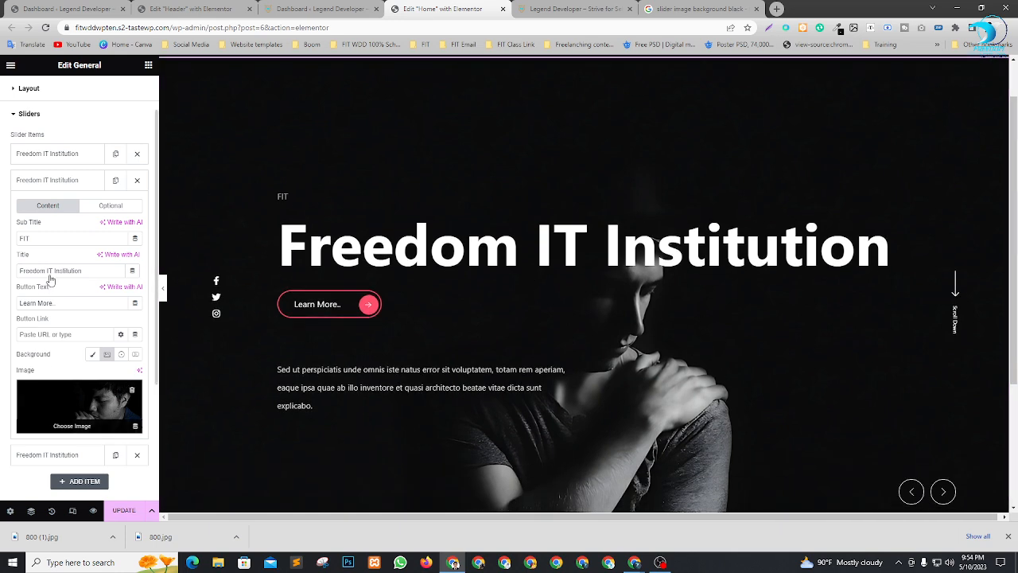
scroll(51, 318, down, 2)
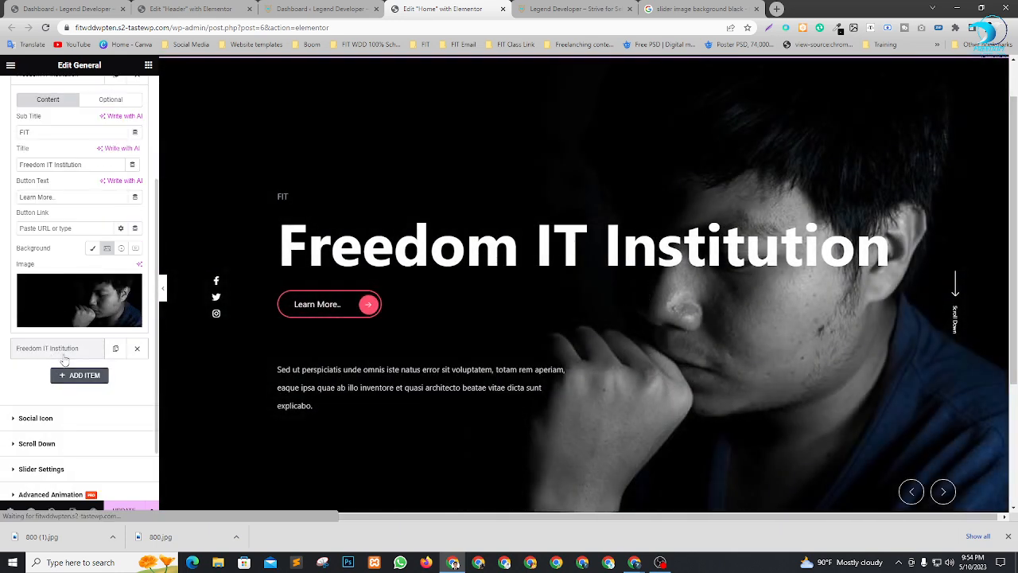
click(75, 312)
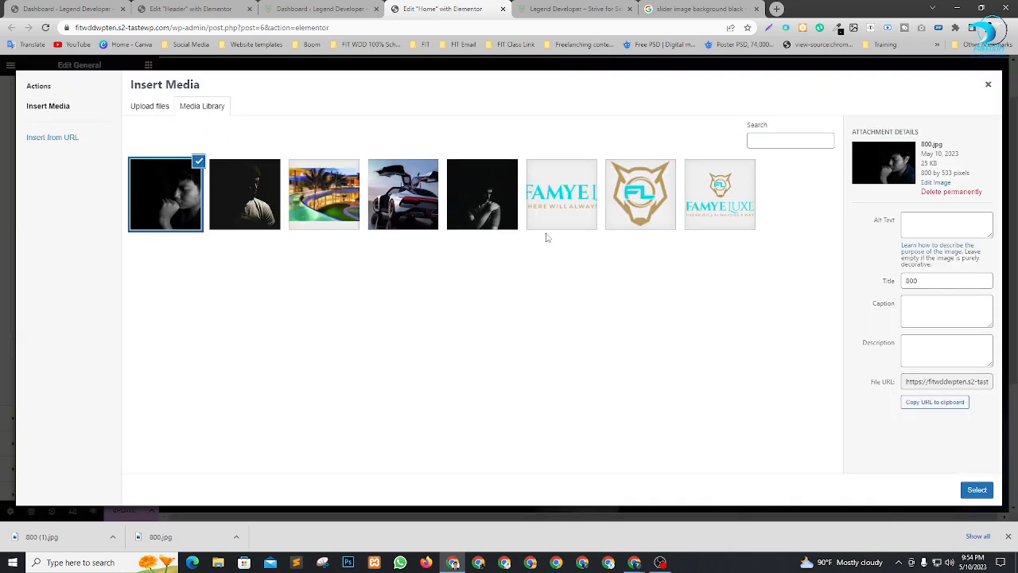
click(245, 195)
click(978, 491)
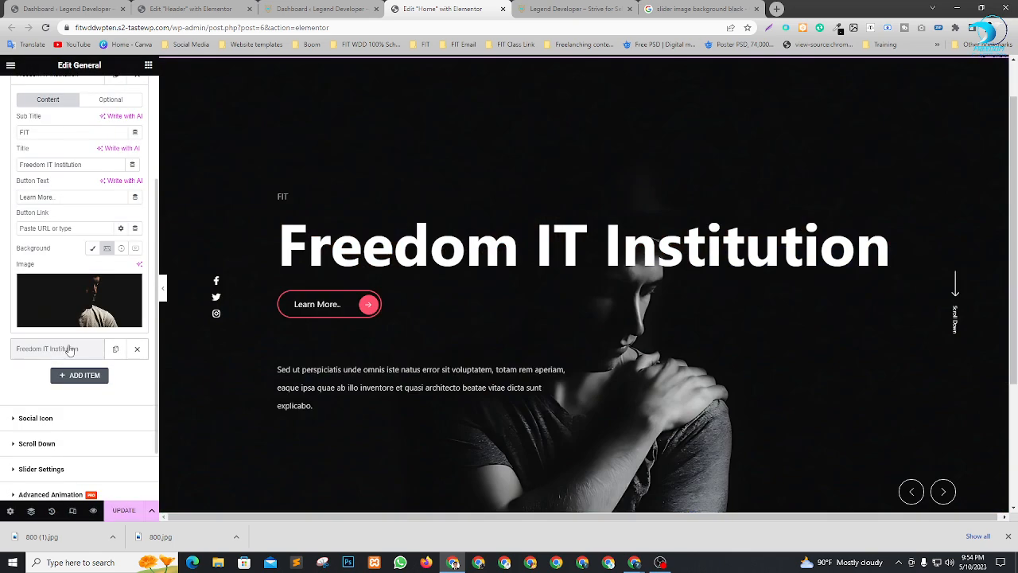
Step: Set the third slide's background image to the 800.jpg portrait
click(70, 349)
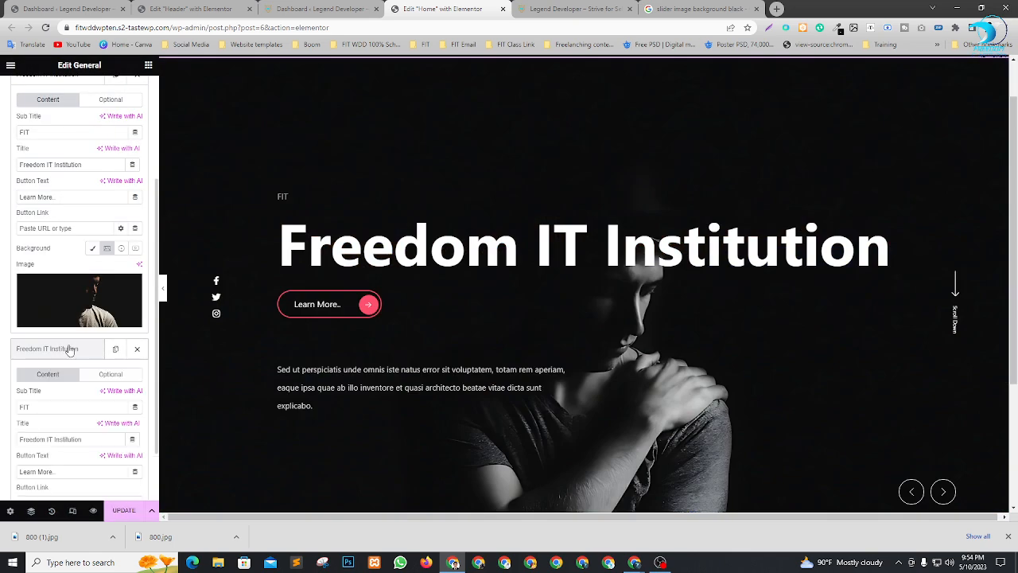
scroll(70, 349, down, 4)
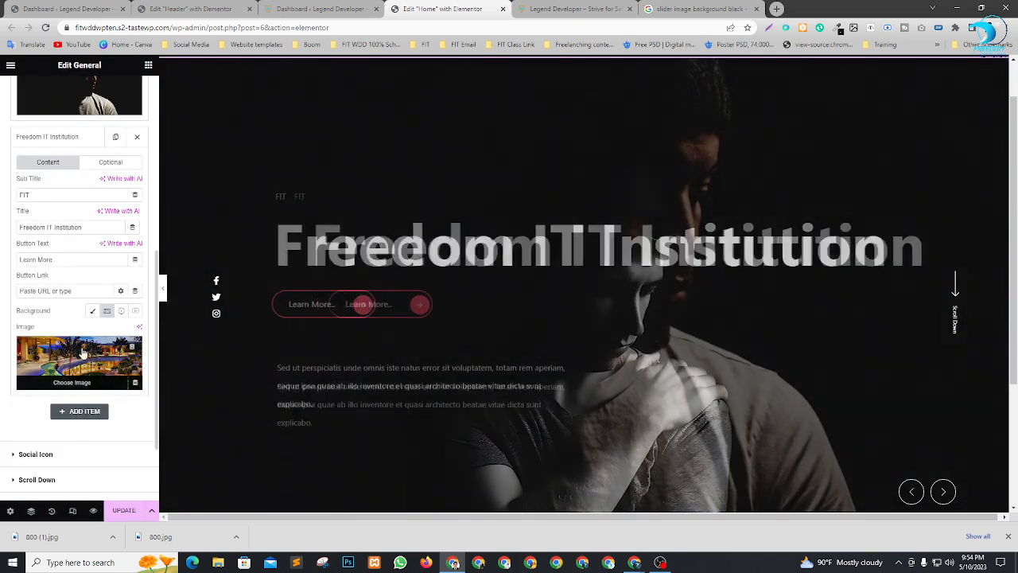
click(67, 364)
click(179, 195)
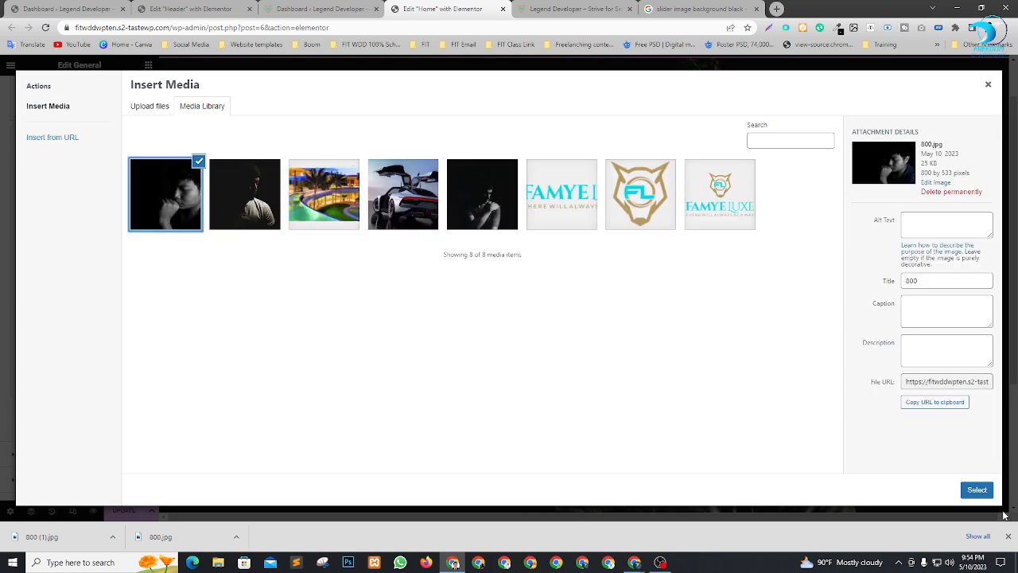
click(975, 492)
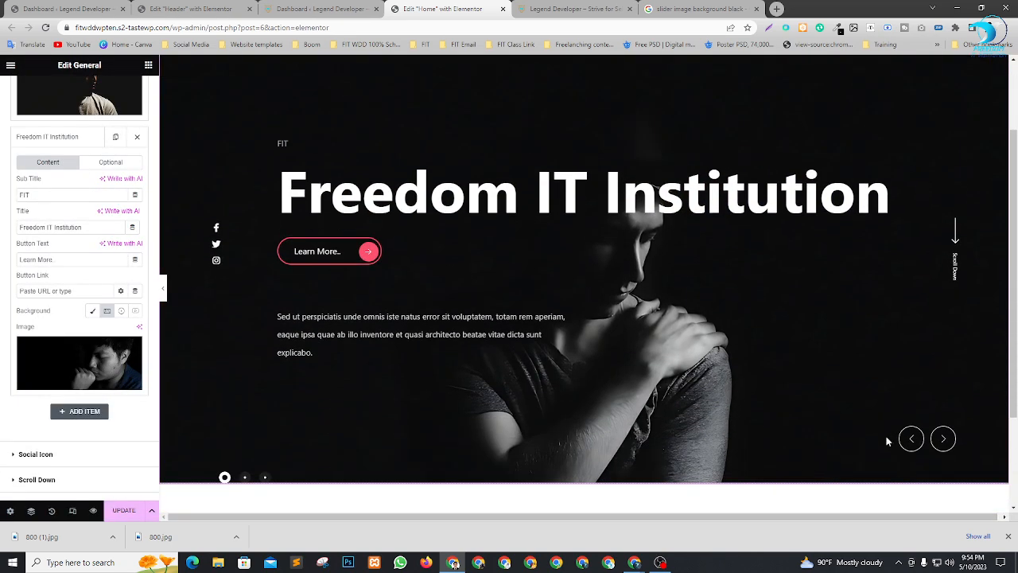
Step: Preview slider slides 2 and 3, close the downloads bar, and review the Home page
click(936, 446)
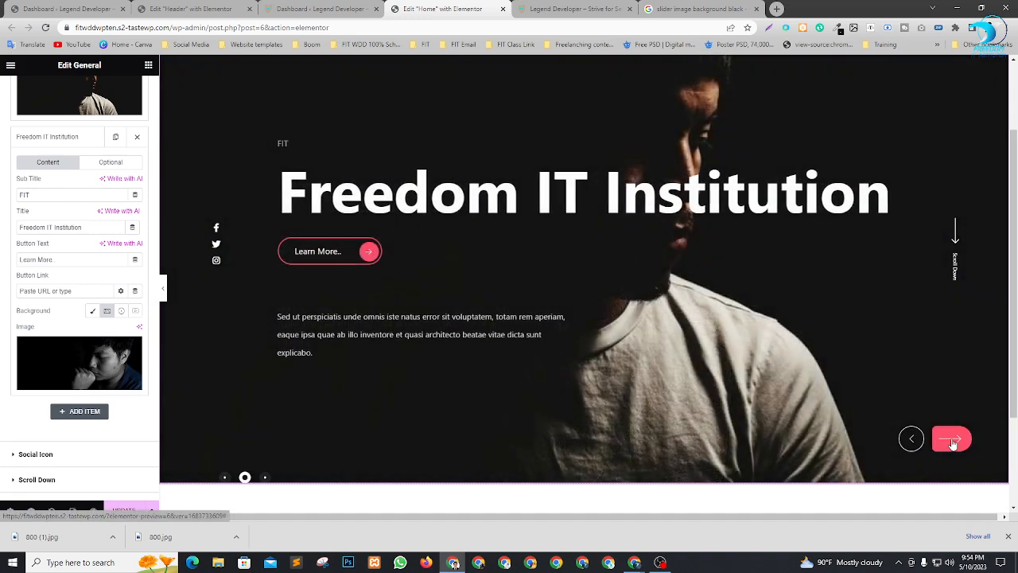
click(947, 493)
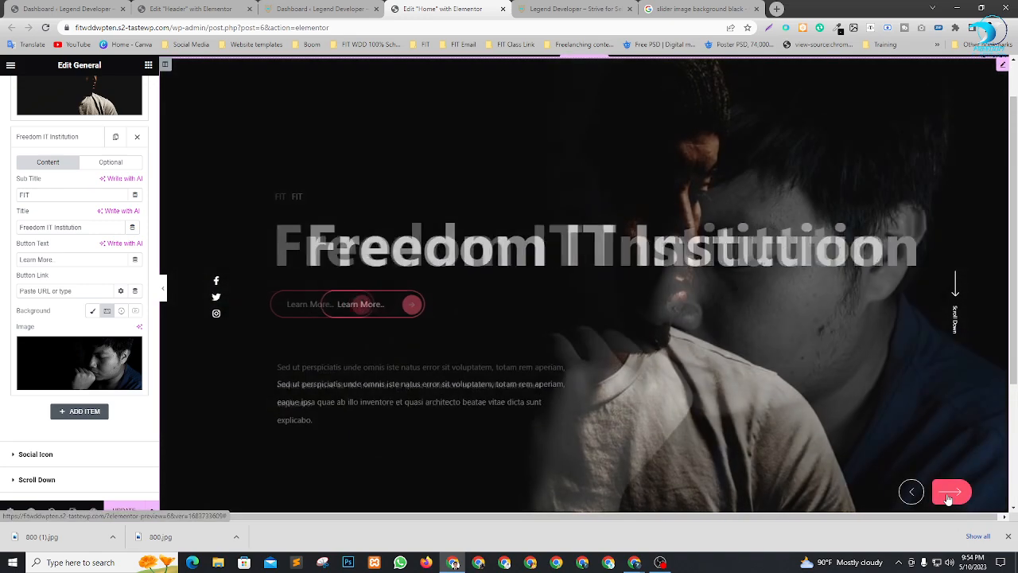
scroll(857, 332, down, 2)
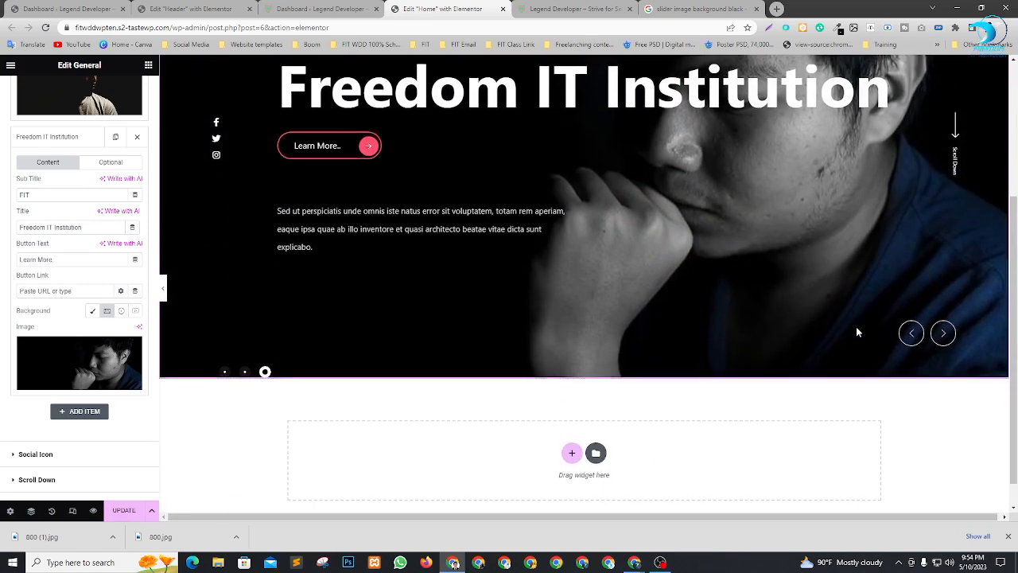
scroll(857, 333, up, 2)
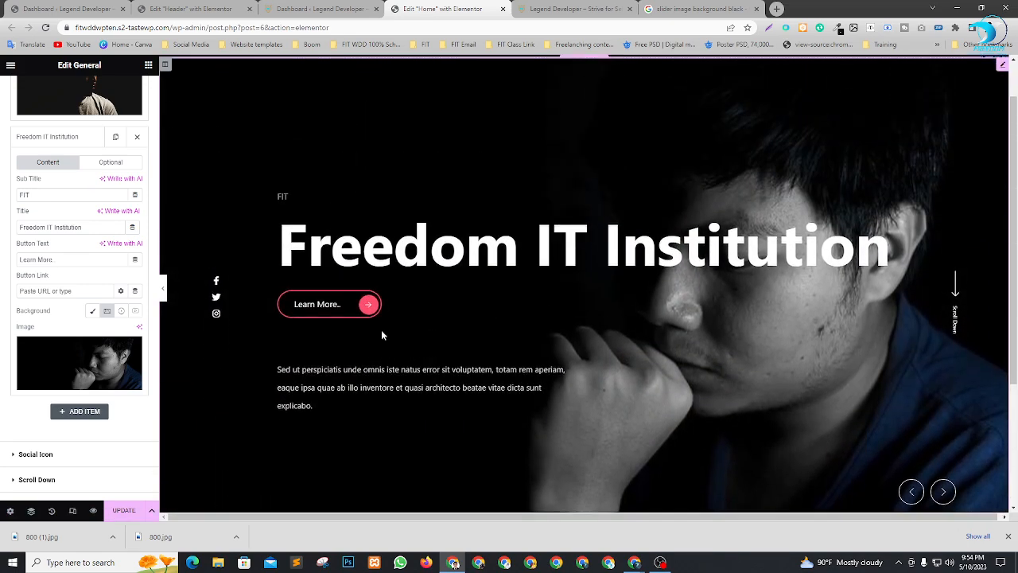
click(1007, 537)
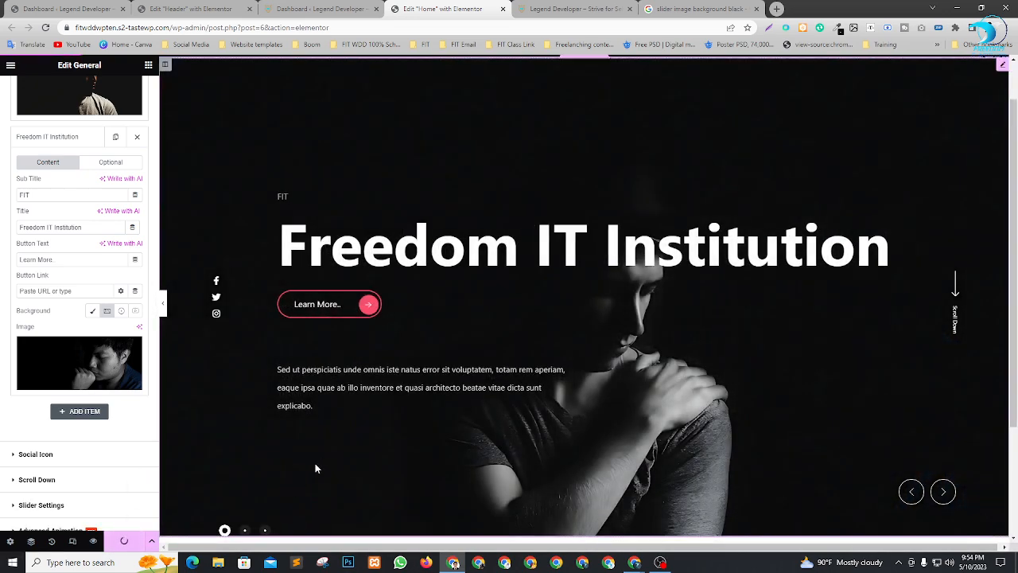
scroll(320, 461, up, 1)
scroll(602, 307, down, 3)
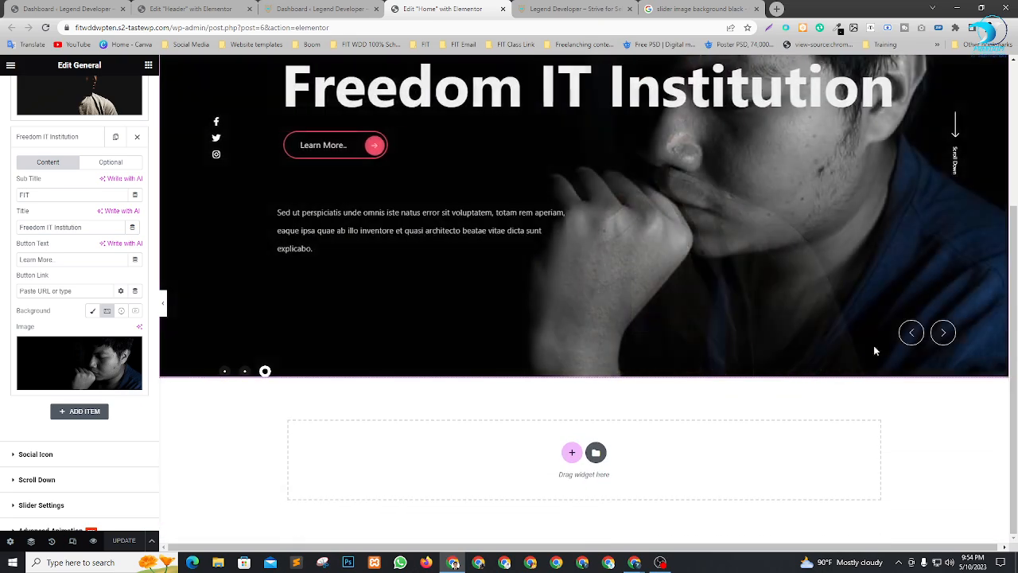
scroll(84, 489, down, 1)
scroll(790, 332, up, 4)
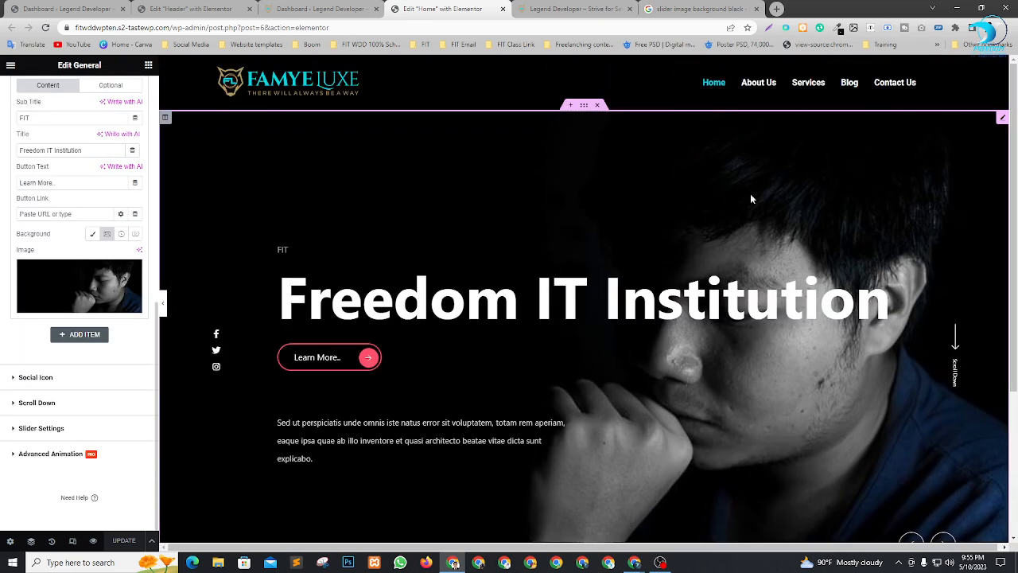
scroll(604, 175, down, 1)
scroll(604, 176, up, 1)
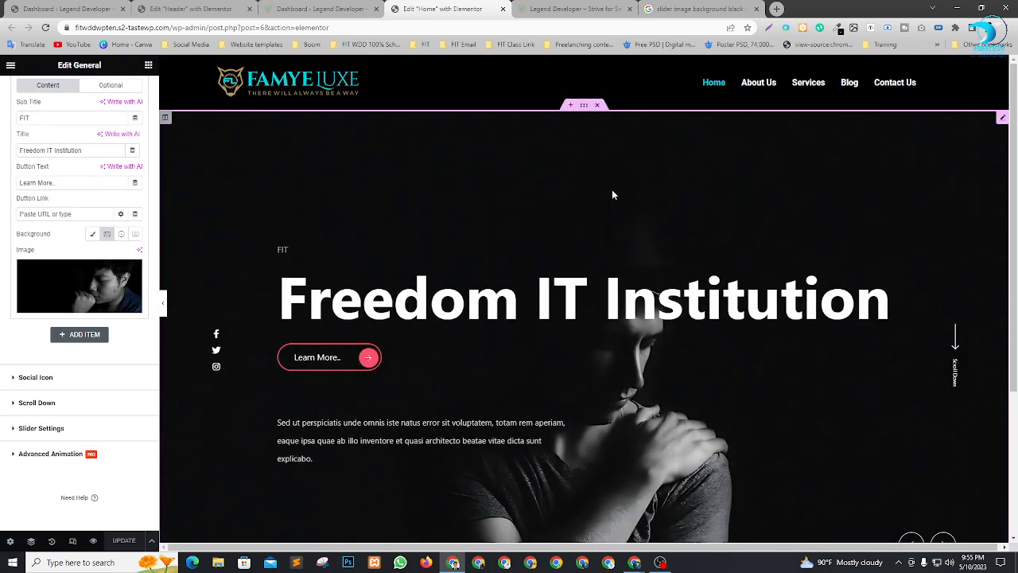
scroll(612, 194, down, 3)
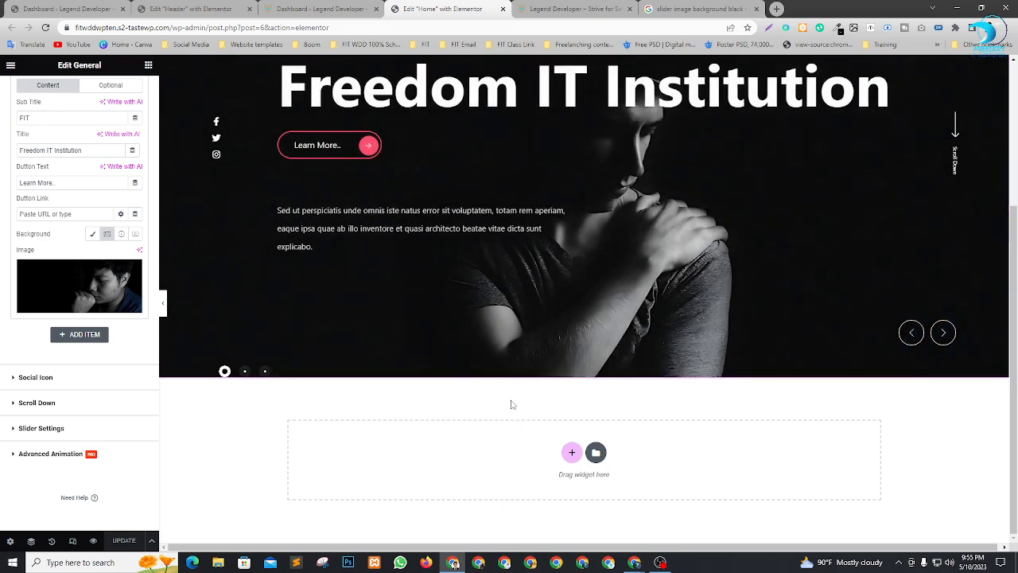
Step: Close the Header editor tab and open the Add New Plugins page in a new tab
click(203, 7)
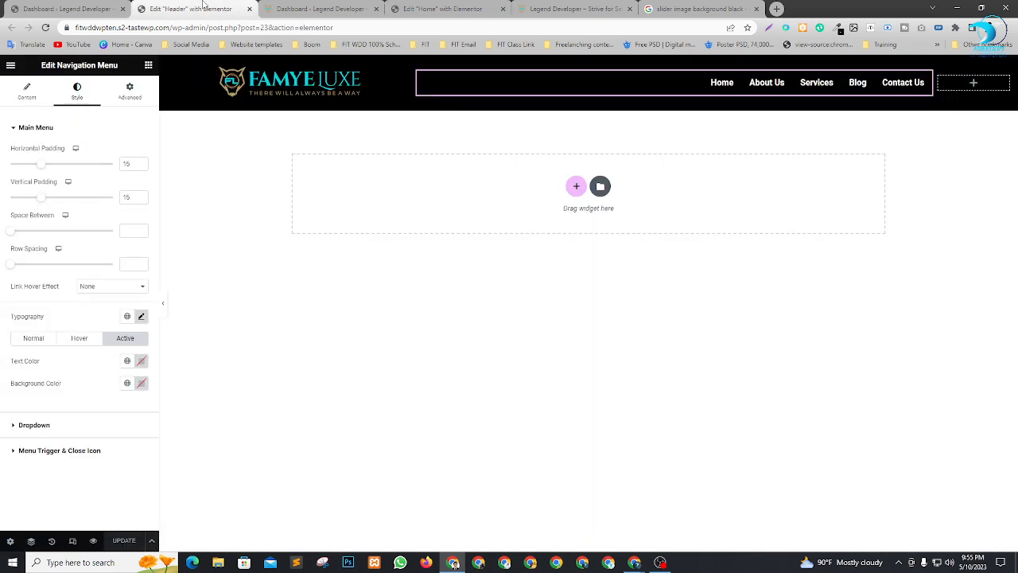
click(250, 10)
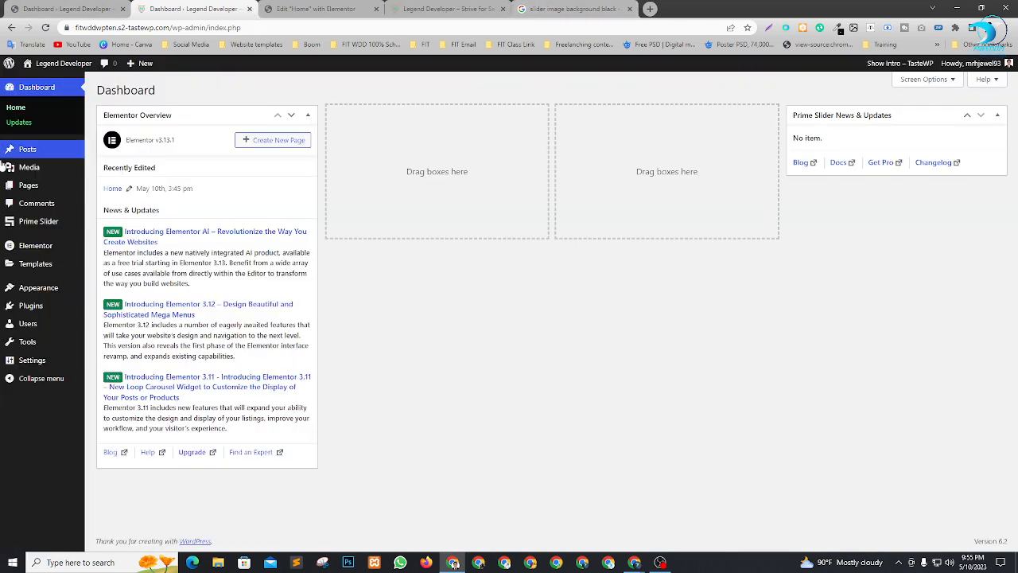
mouse_move(36, 310)
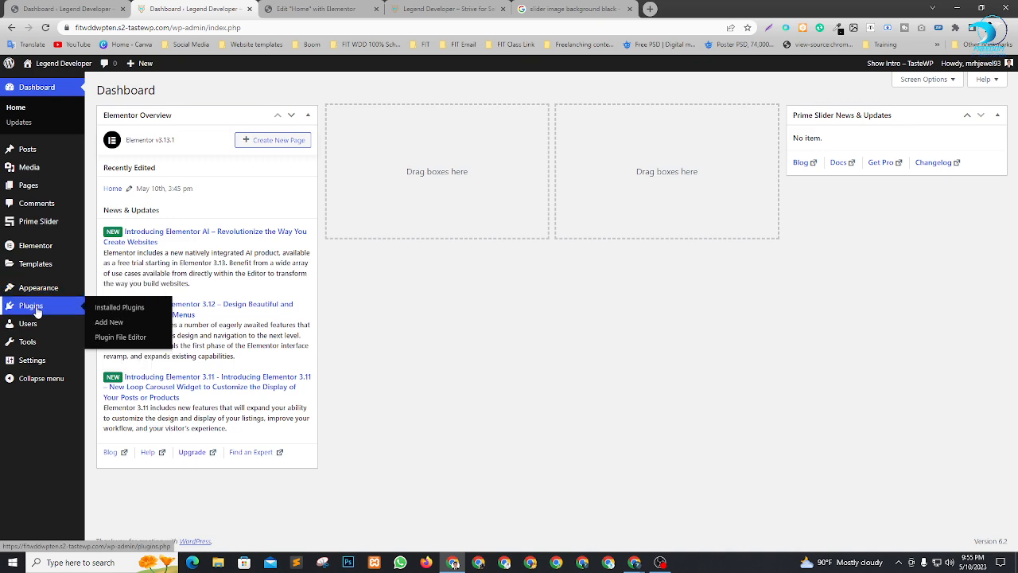
right_click(103, 327)
click(140, 330)
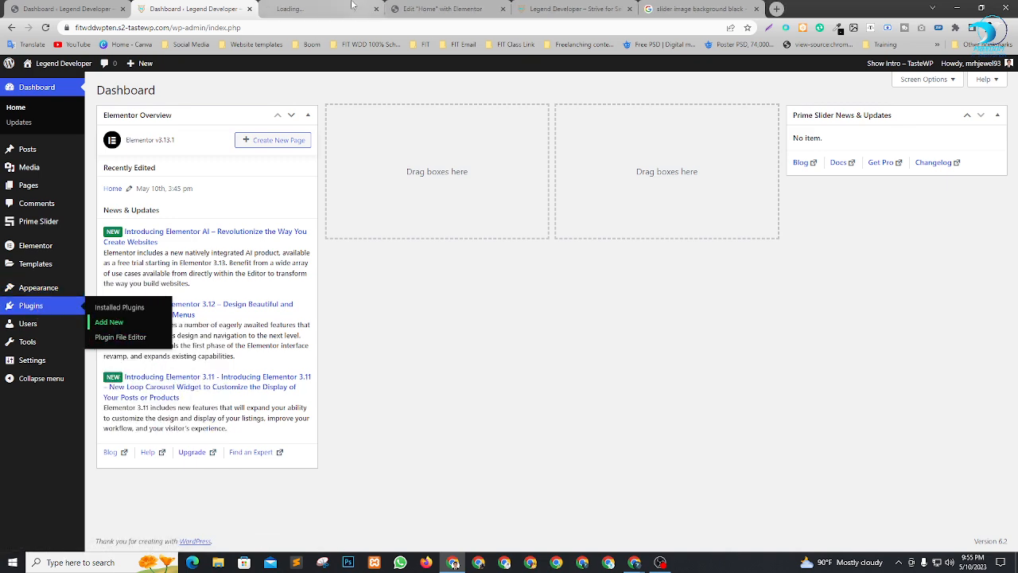
click(334, 6)
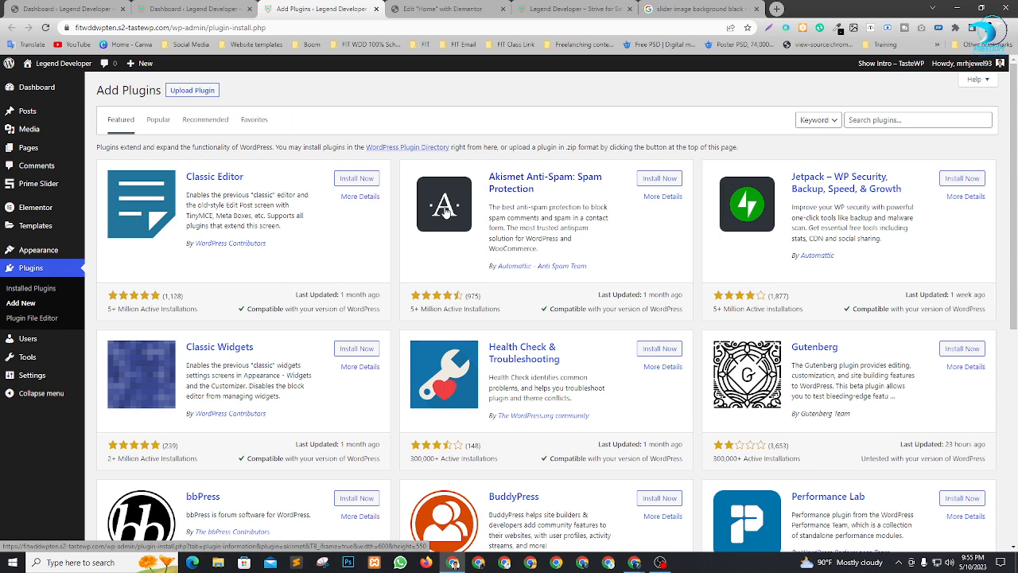
Step: Search for 'elementskit', then install and activate the ElementsKit Lite plugin
click(895, 119)
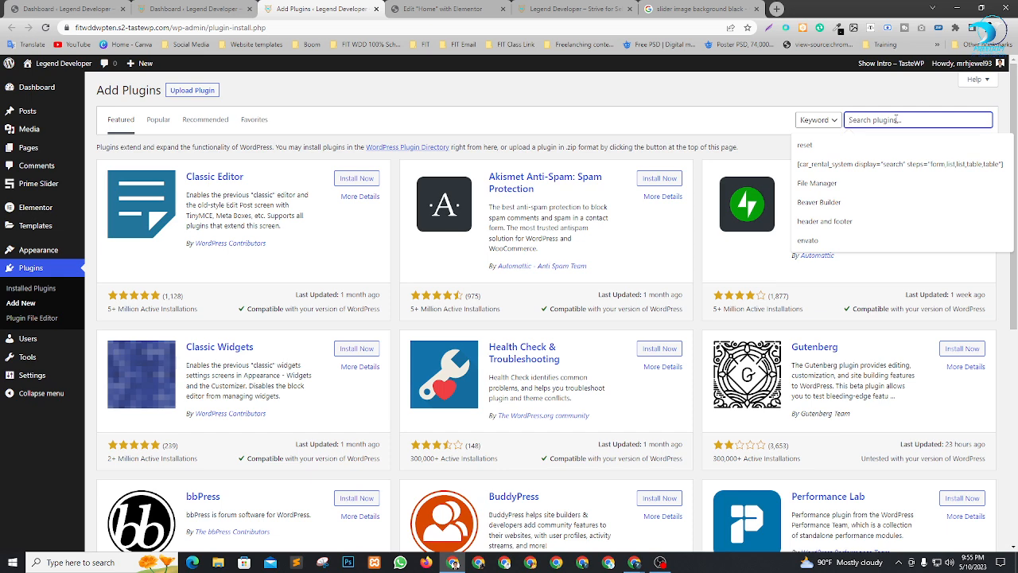
text(elemen)
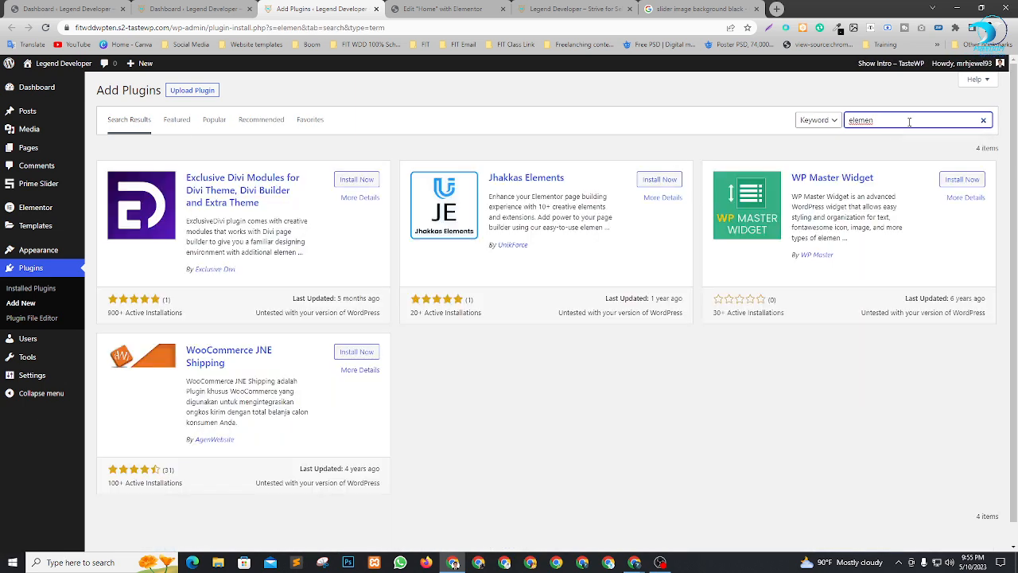
text(t)
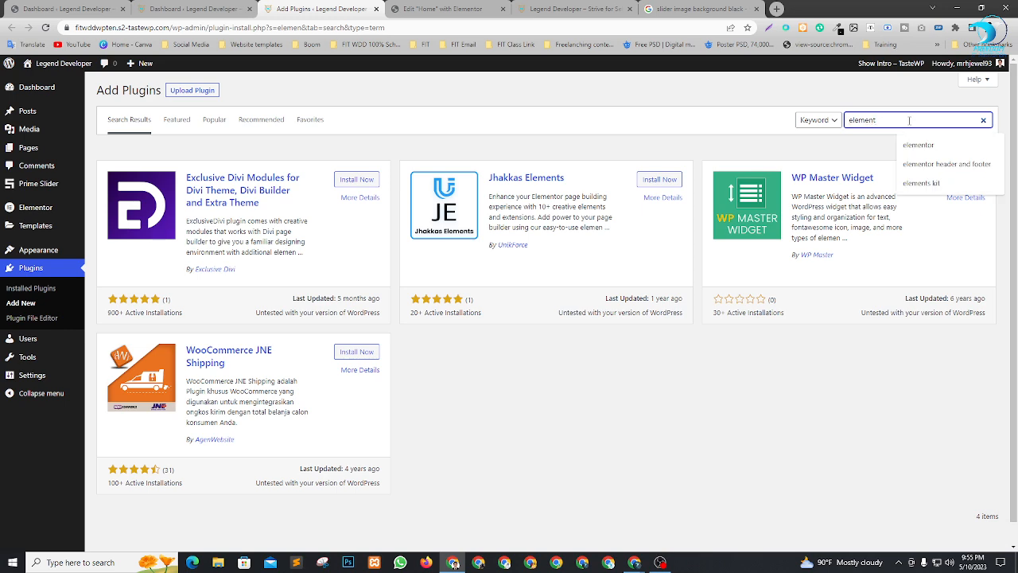
text(sk)
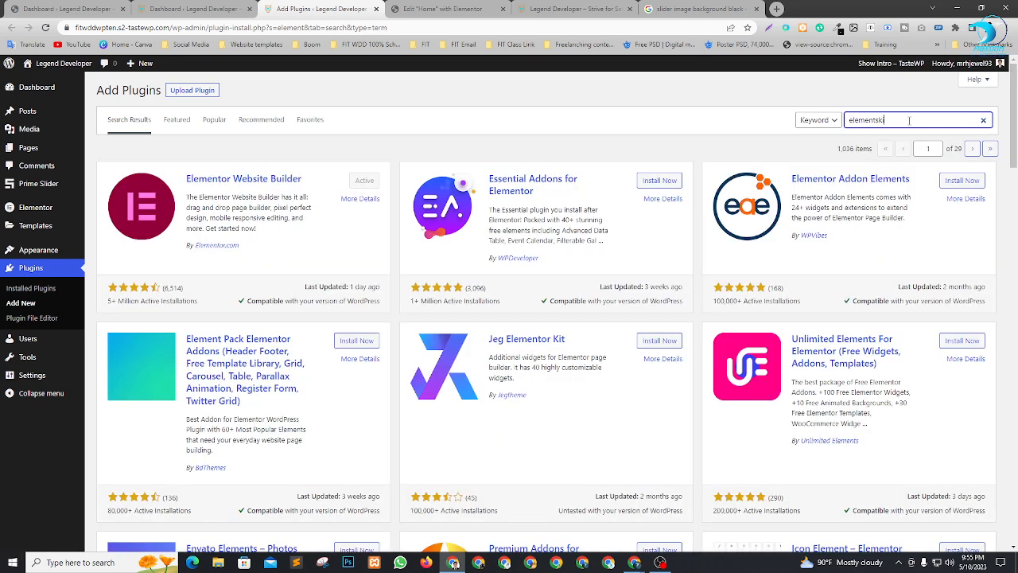
text(it)
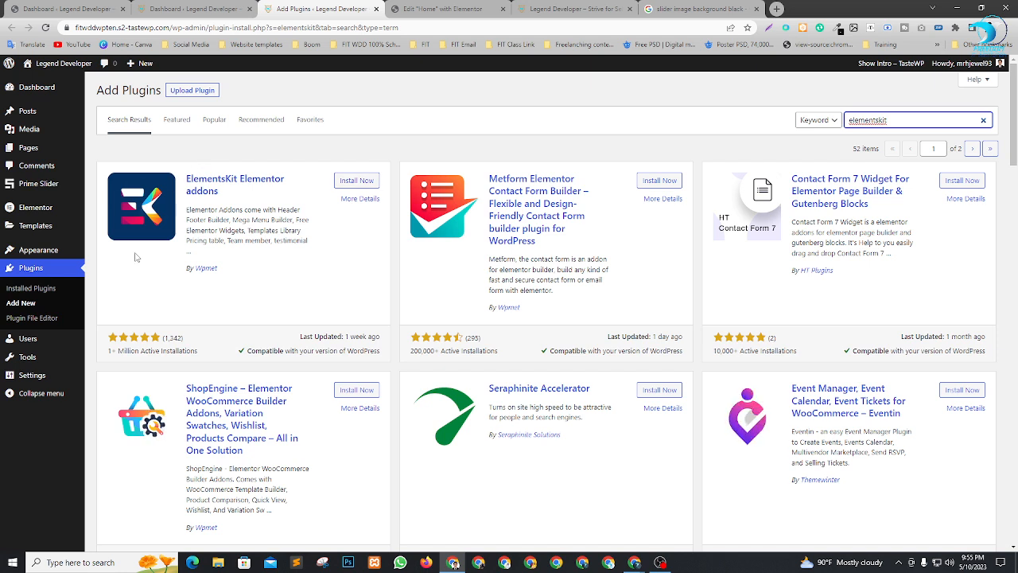
click(358, 180)
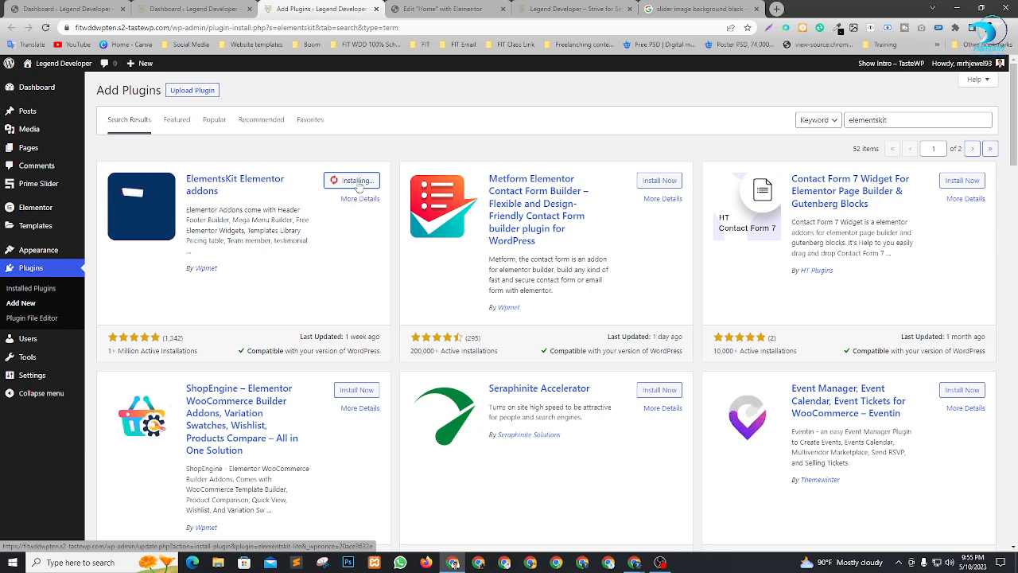
click(361, 181)
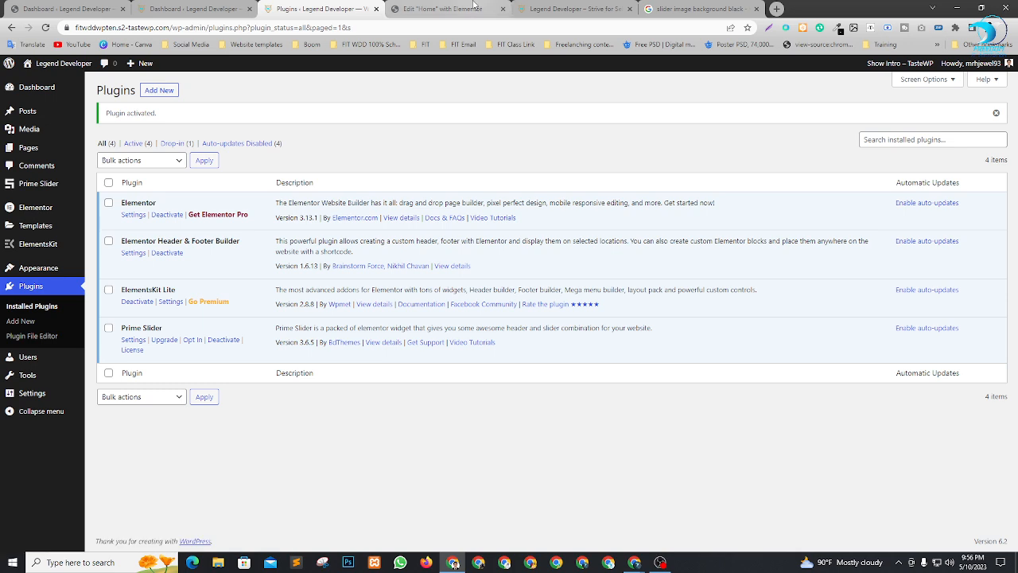
click(474, 7)
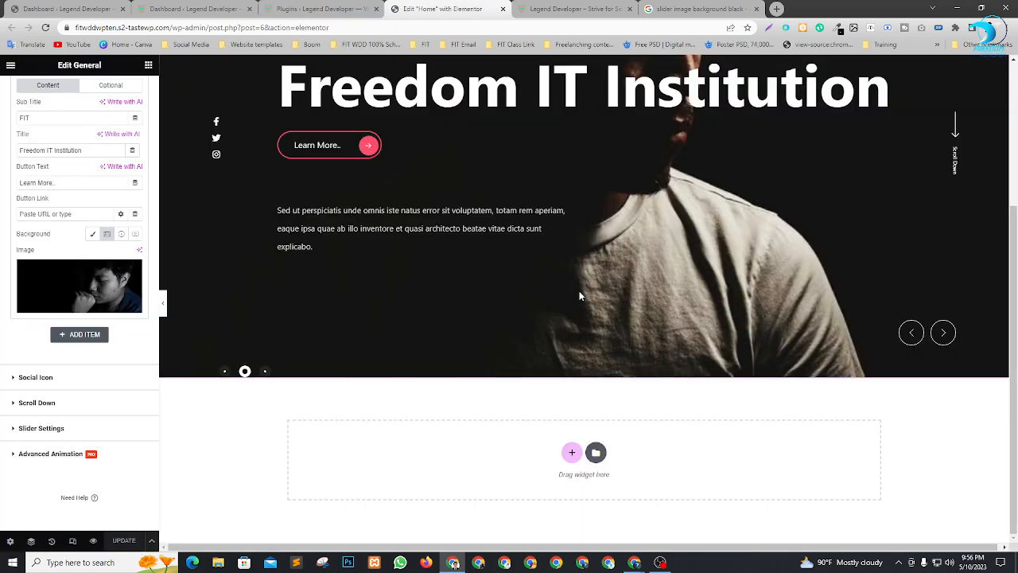
Step: Reload the Home editor, open the ElementsKit library's Sections tab, and list its categories
key(F5)
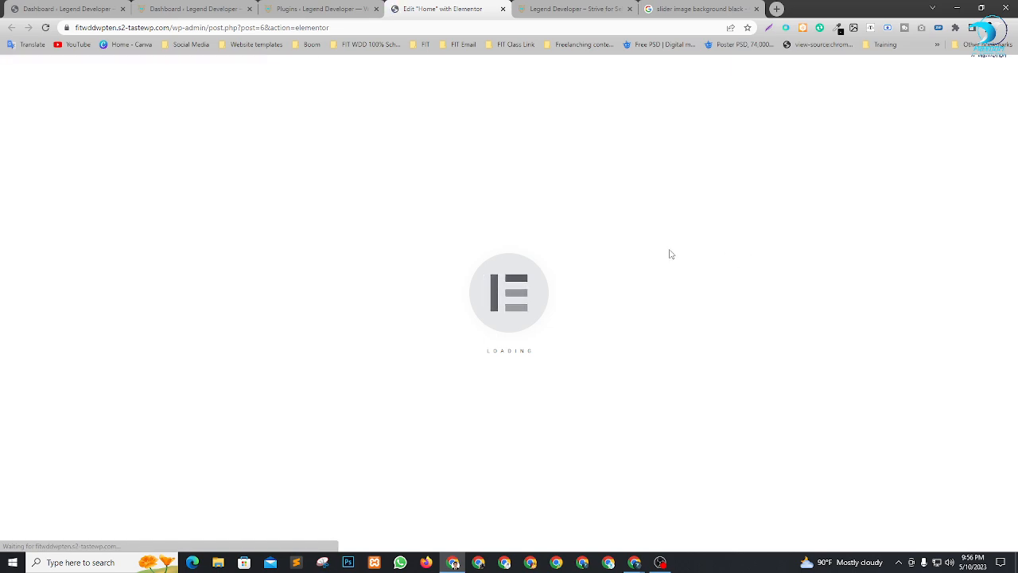
scroll(669, 275, down, 4)
scroll(667, 285, down, 1)
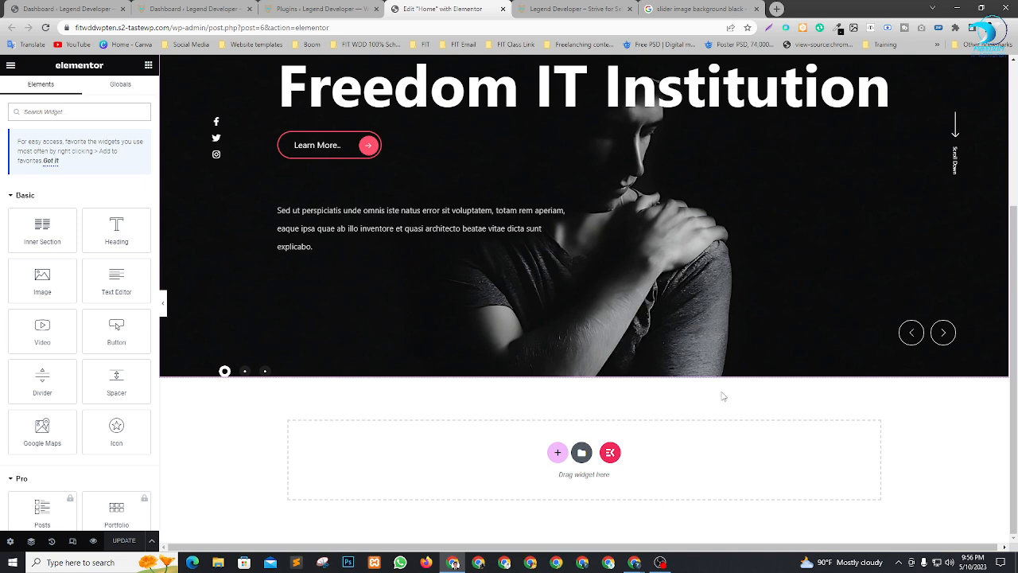
click(610, 452)
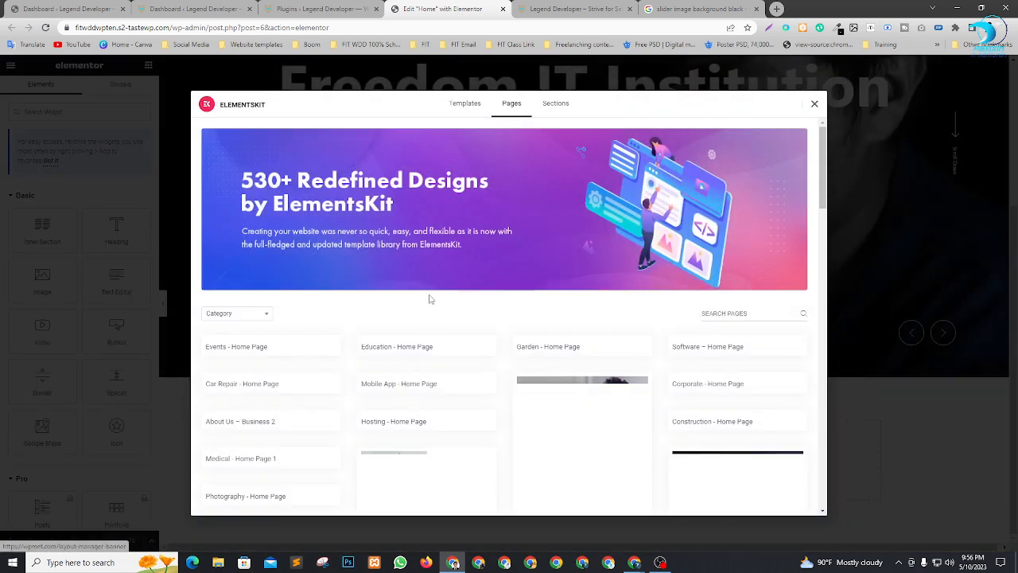
click(556, 105)
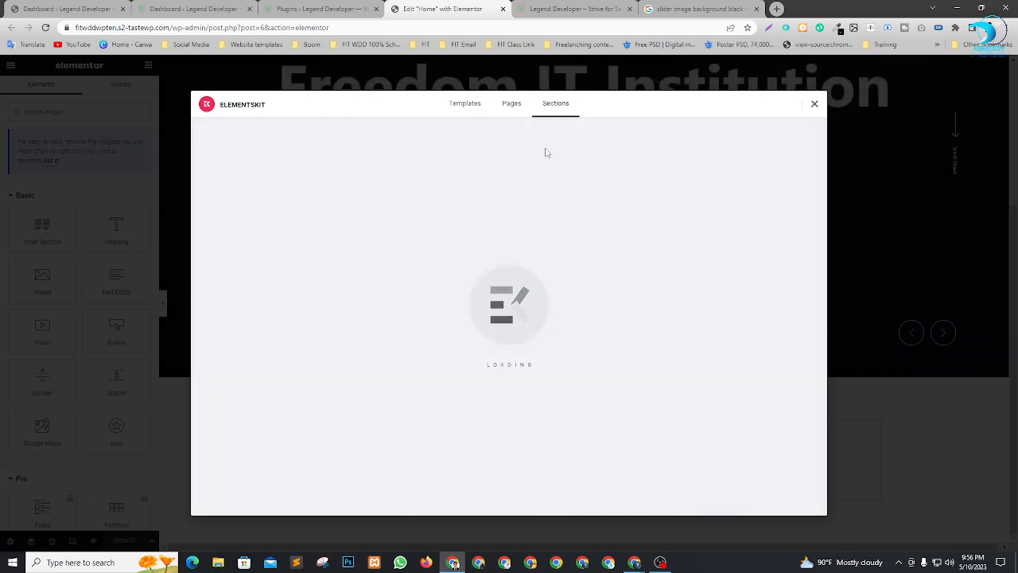
scroll(403, 378, down, 2)
scroll(294, 330, up, 1)
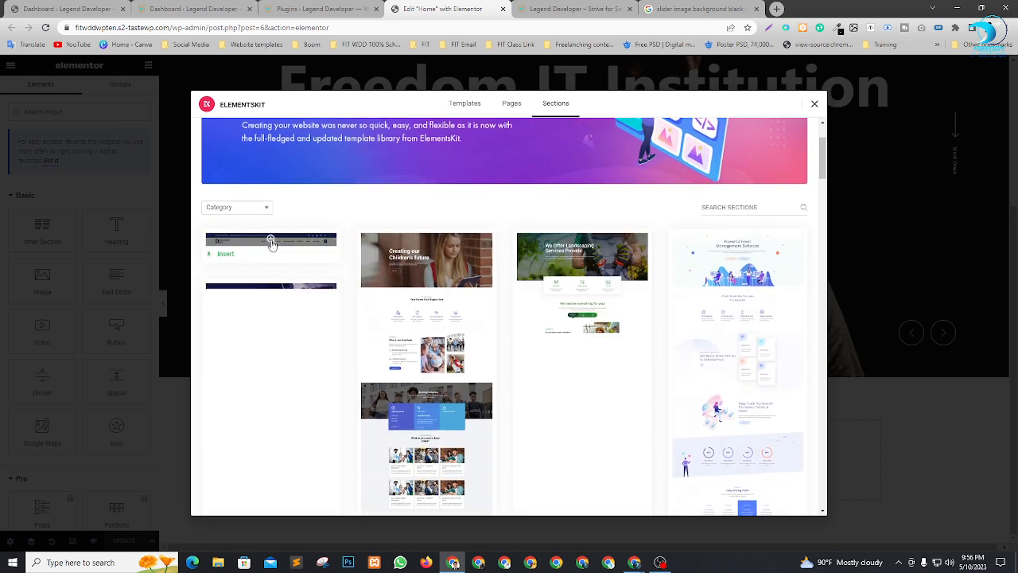
click(238, 209)
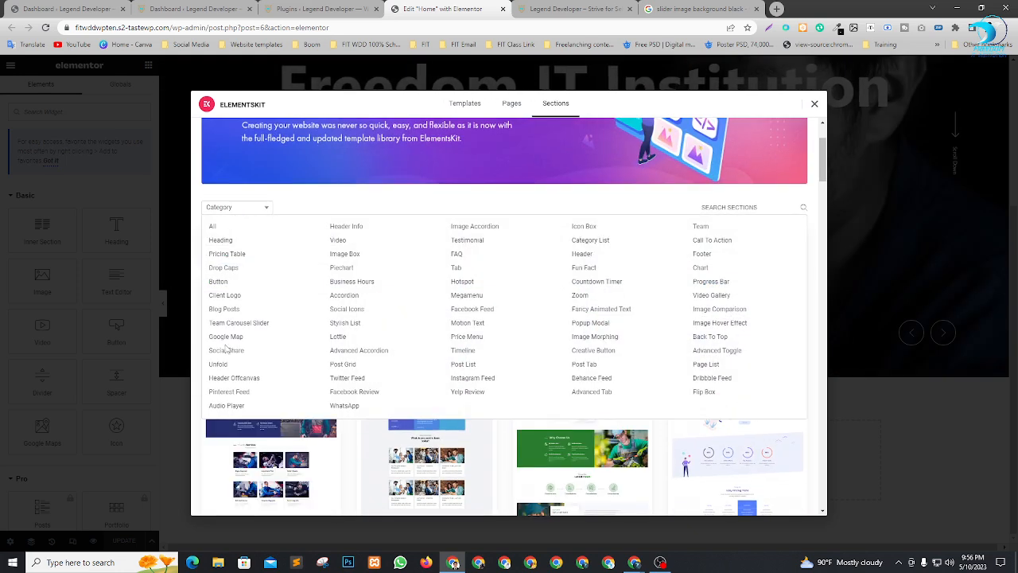
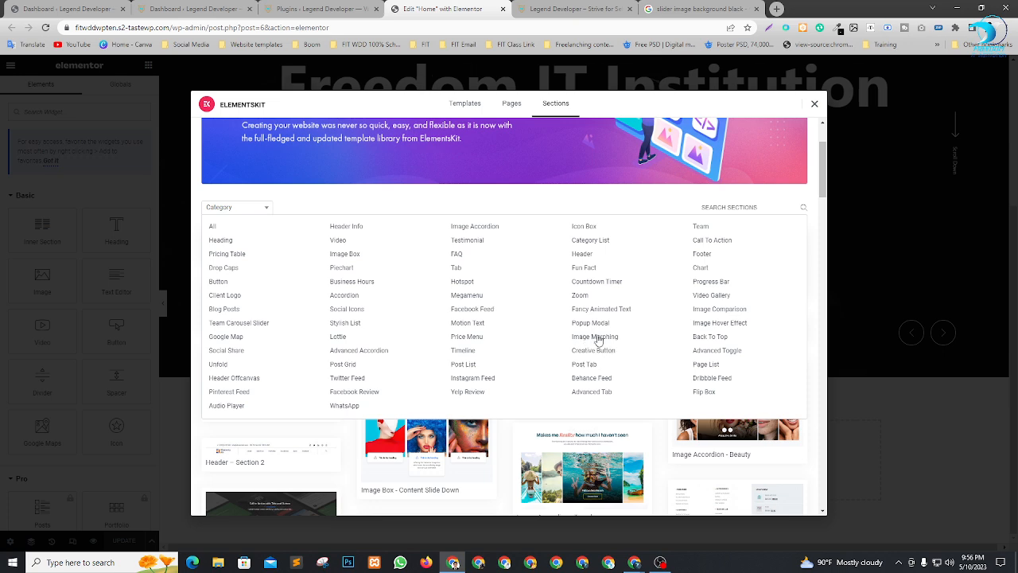
Step: Filter the ElementsKit sections to Image Morphing, then back to All categories
click(642, 336)
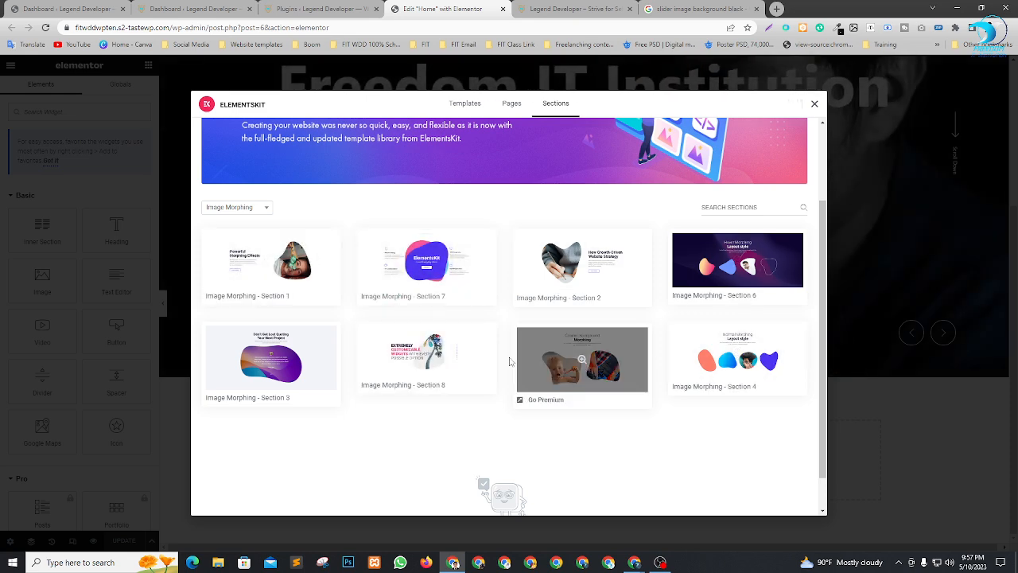
scroll(251, 272, up, 3)
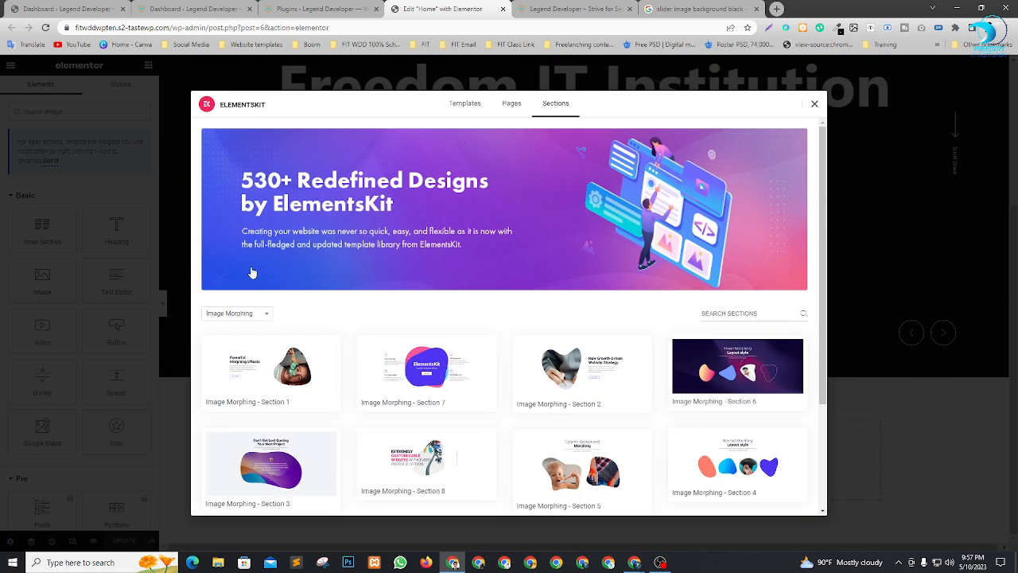
click(260, 315)
click(215, 334)
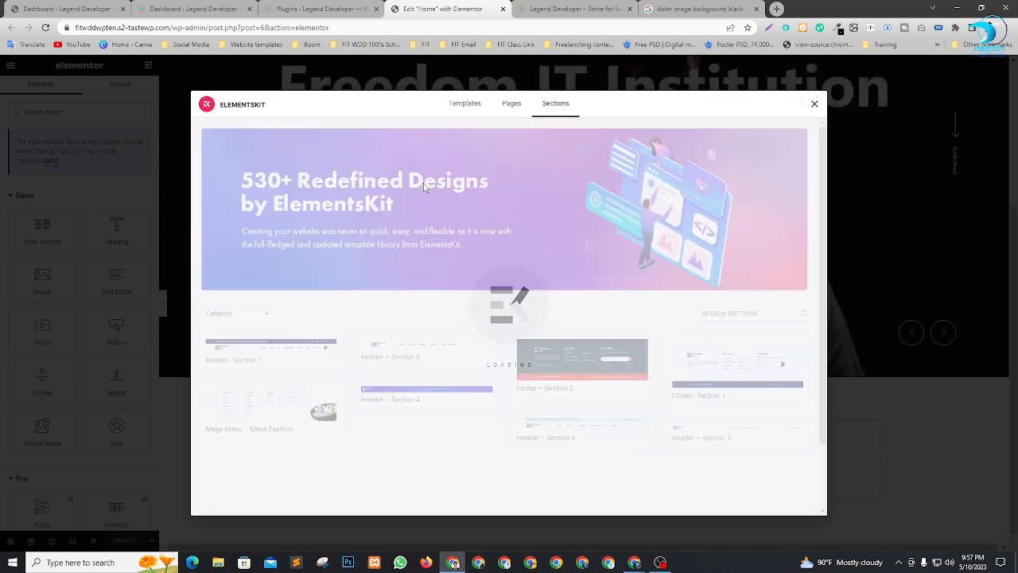
Step: Insert the 'Testimonial - Section 15' side-border section into the Home page
scroll(493, 307, down, 3)
scroll(377, 288, down, 1)
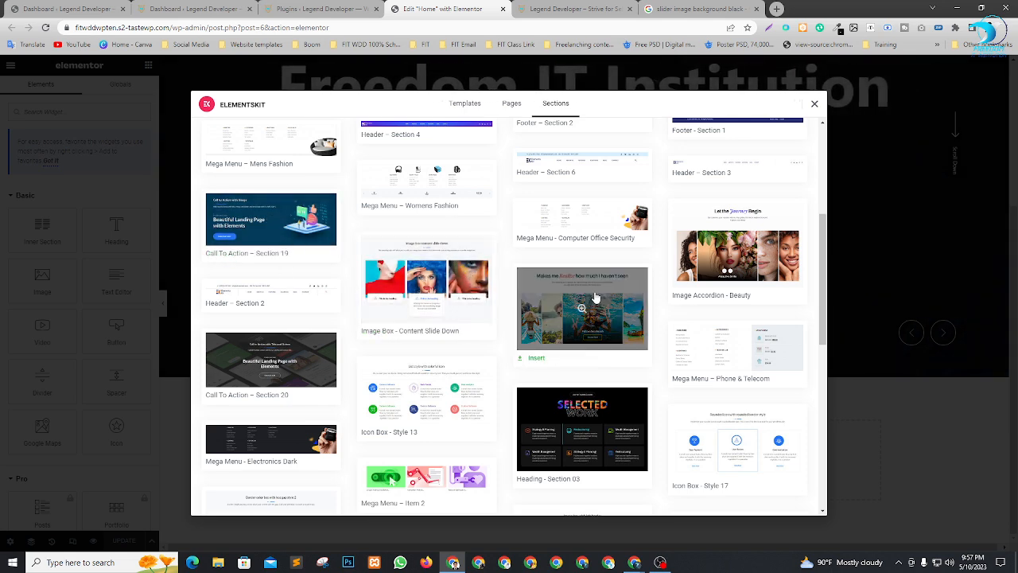
scroll(713, 320, up, 1)
scroll(700, 334, down, 1)
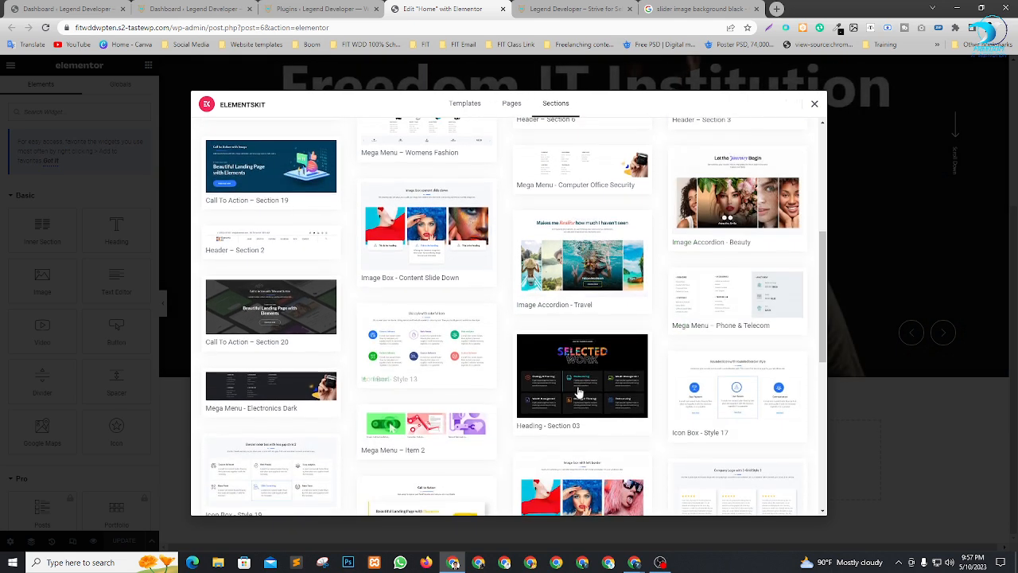
scroll(371, 375, down, 2)
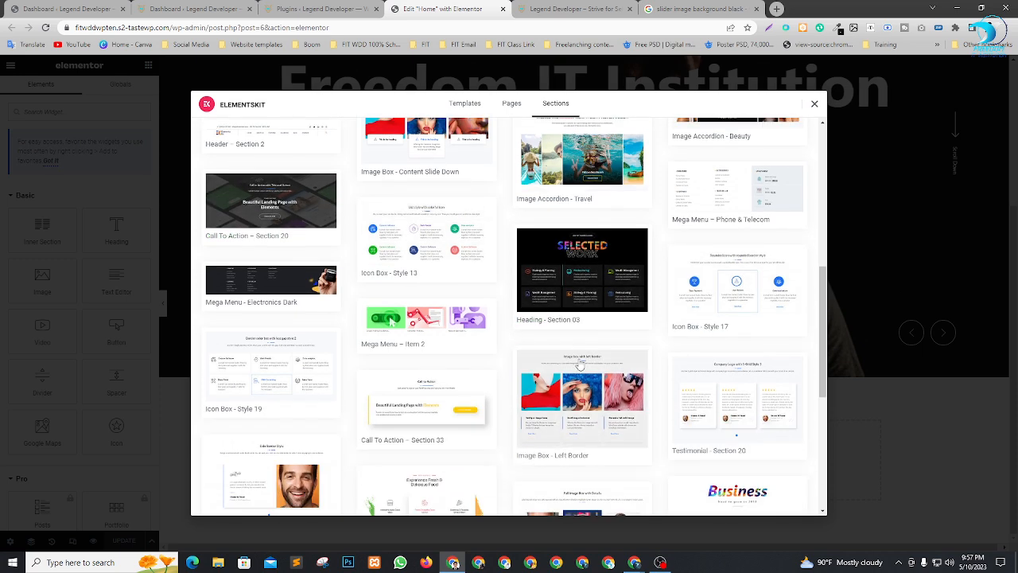
scroll(284, 325, down, 1)
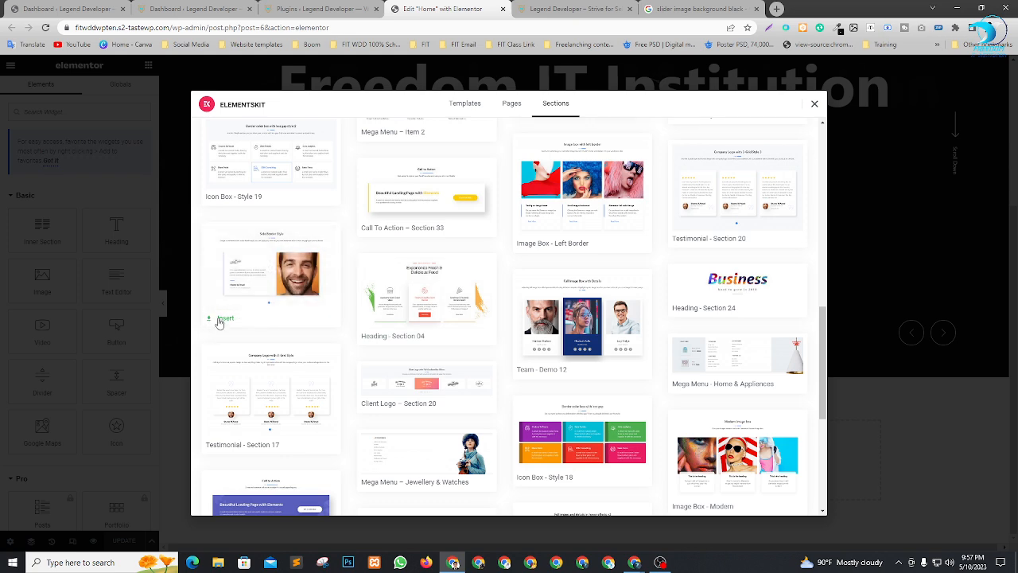
click(223, 318)
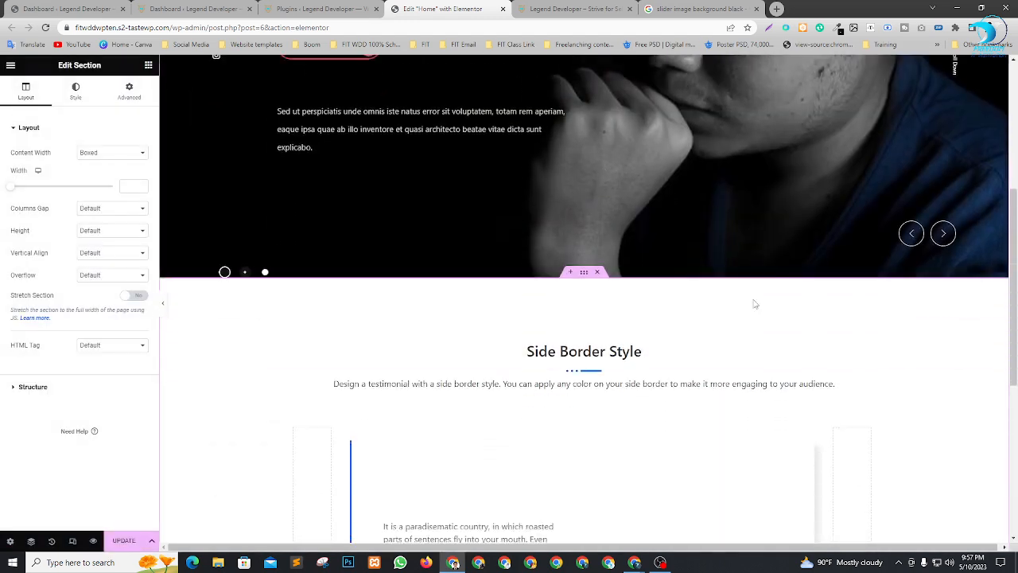
Step: Try the testimonial's photo-background layout style, then revert it to Default
scroll(703, 380, up, 4)
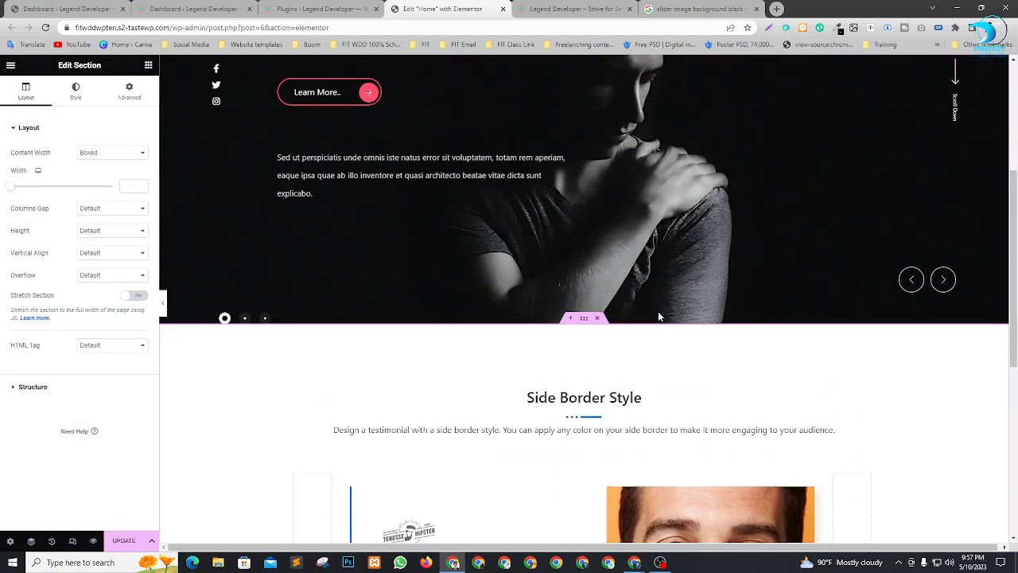
scroll(657, 315, down, 3)
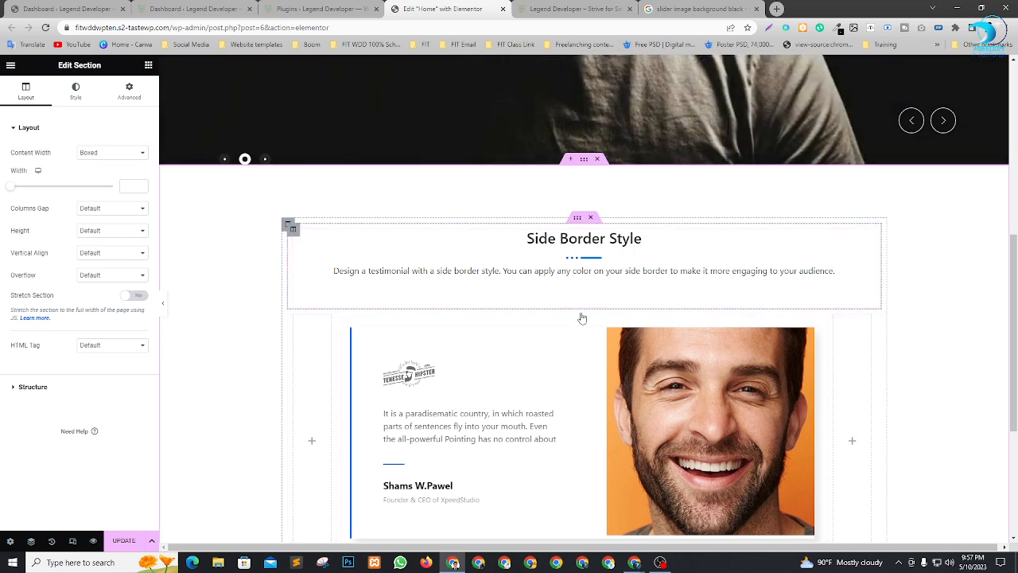
scroll(750, 297, down, 2)
scroll(750, 294, up, 1)
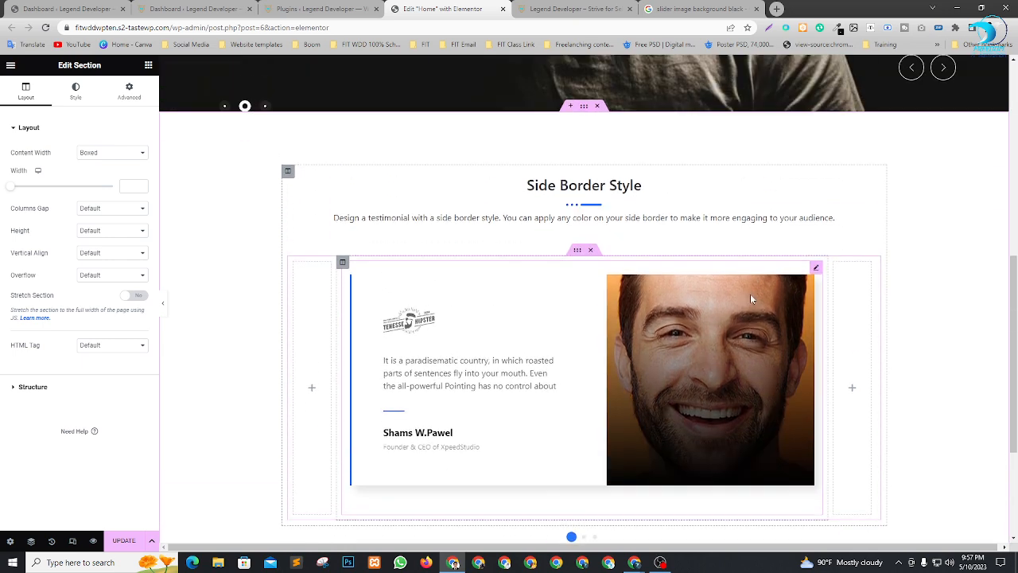
click(816, 267)
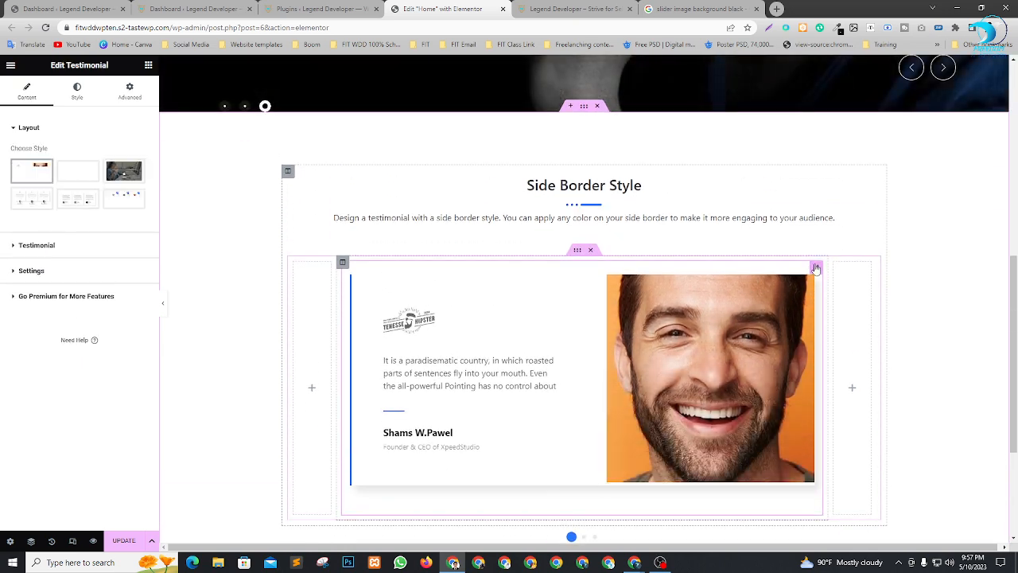
mouse_move(123, 171)
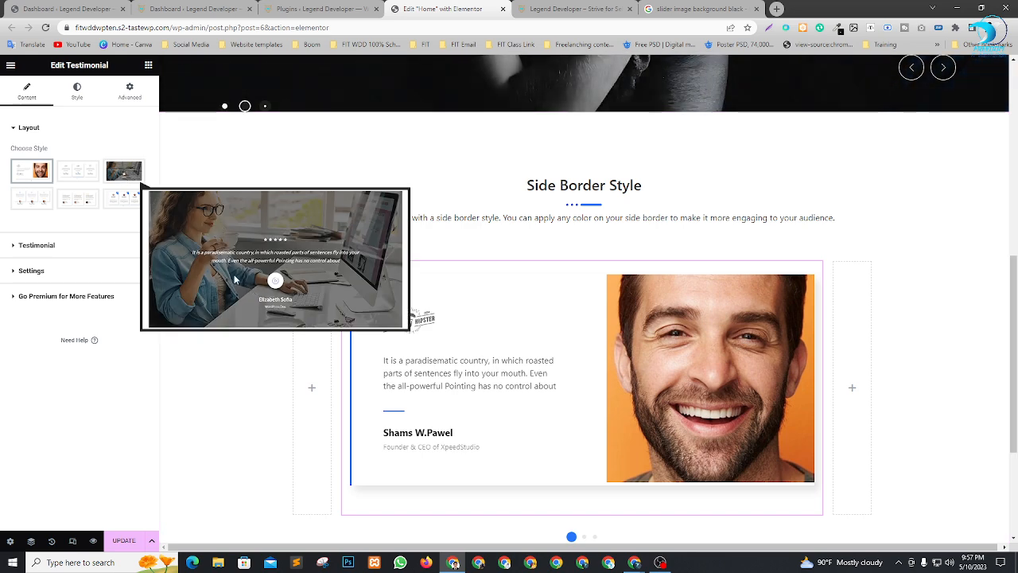
click(123, 172)
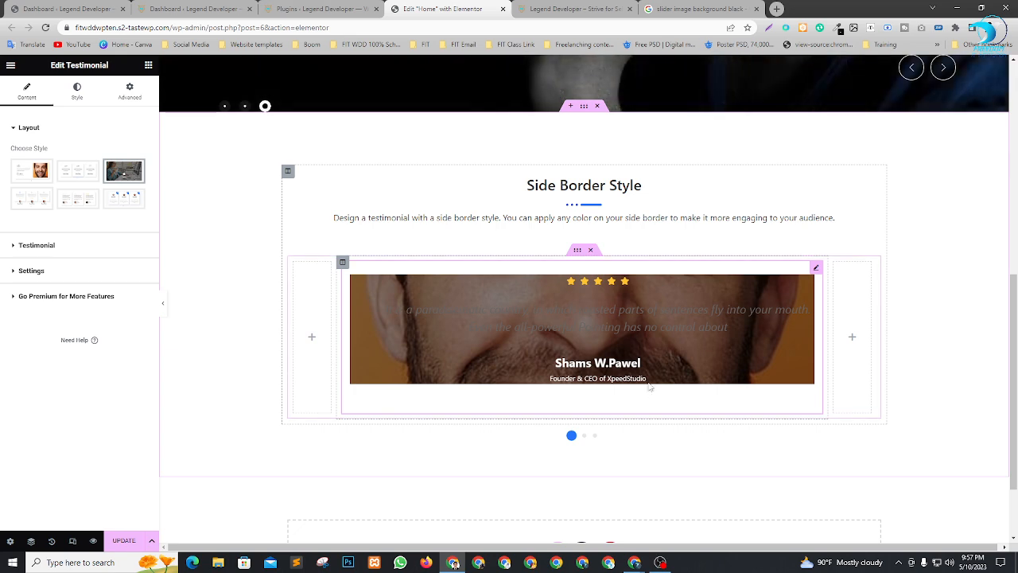
mouse_move(20, 172)
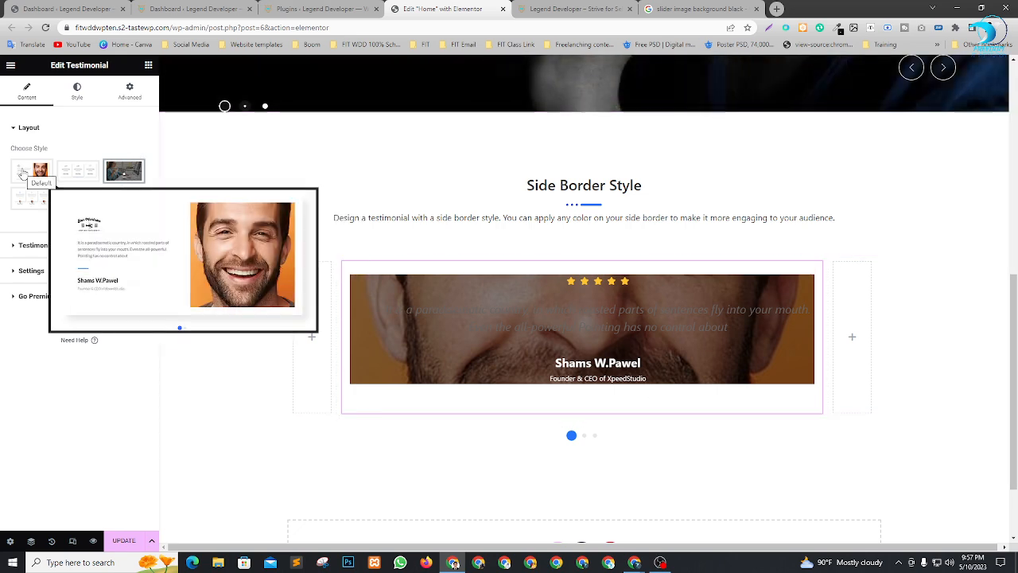
click(23, 172)
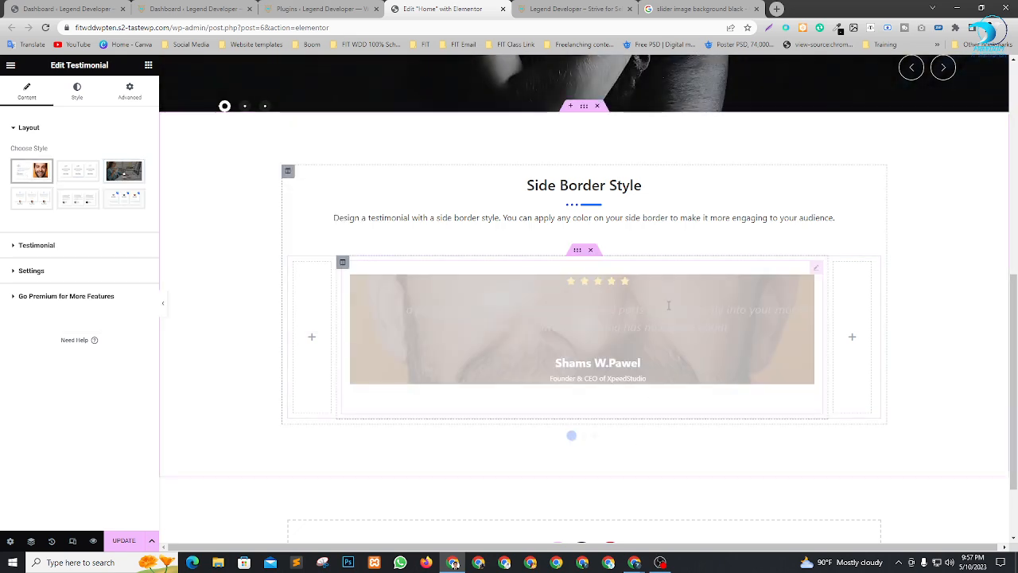
Step: Delete the Side Border Style heading section and the testimonial section
scroll(611, 425, down, 2)
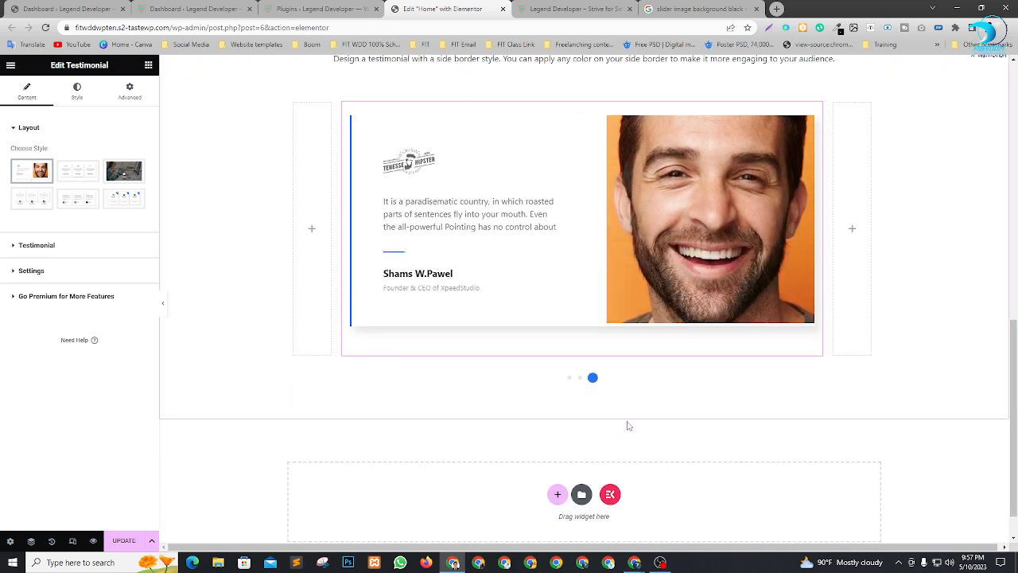
scroll(613, 413, up, 3)
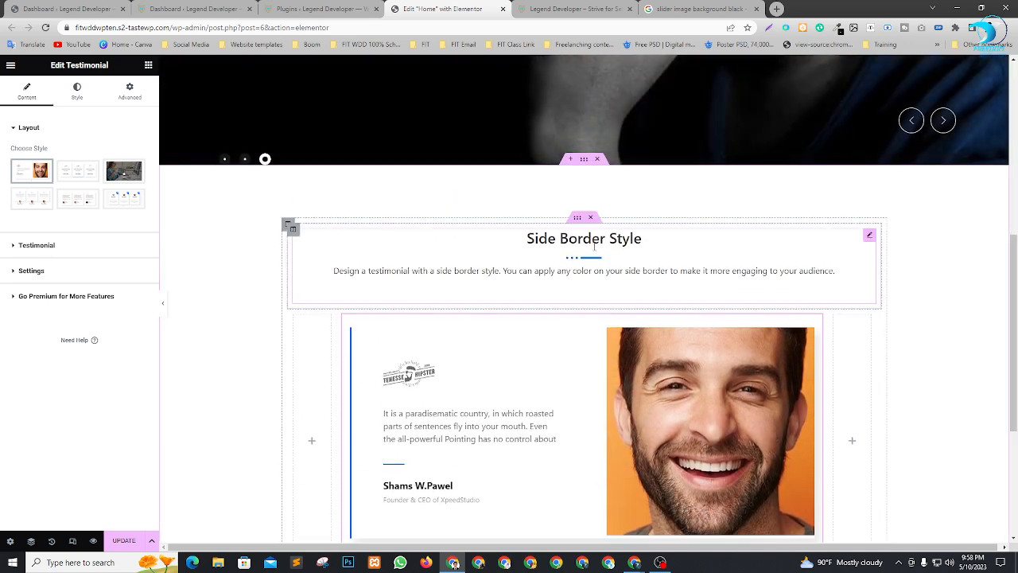
click(590, 218)
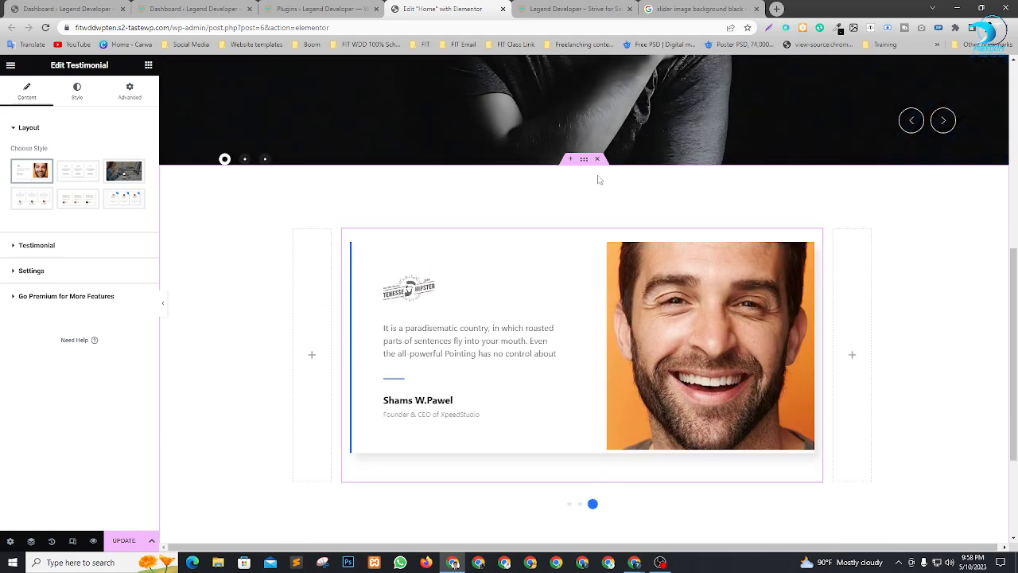
click(597, 159)
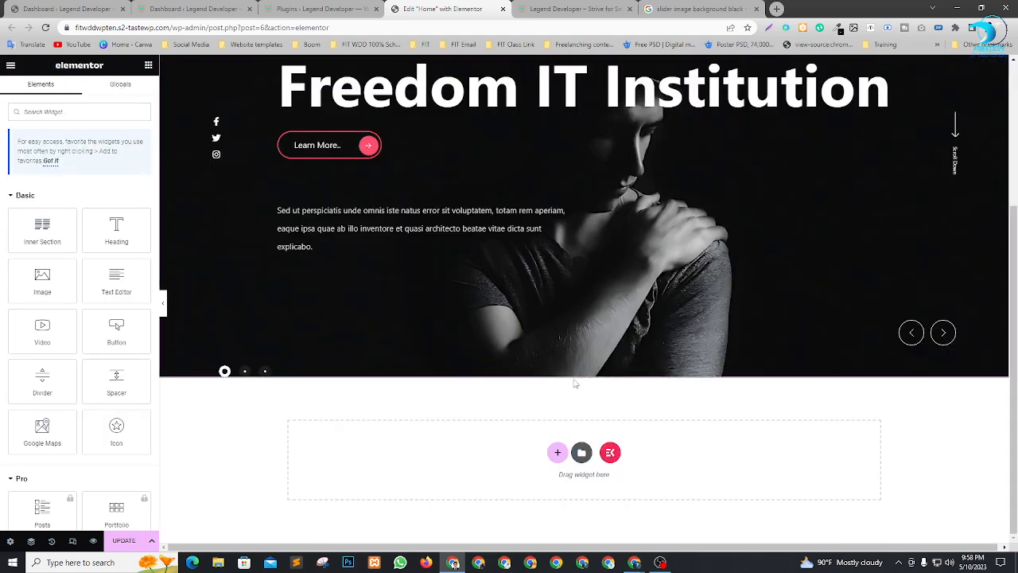
Step: Search the ElementsKit section library for 'about', then clear it and show All categories
click(609, 452)
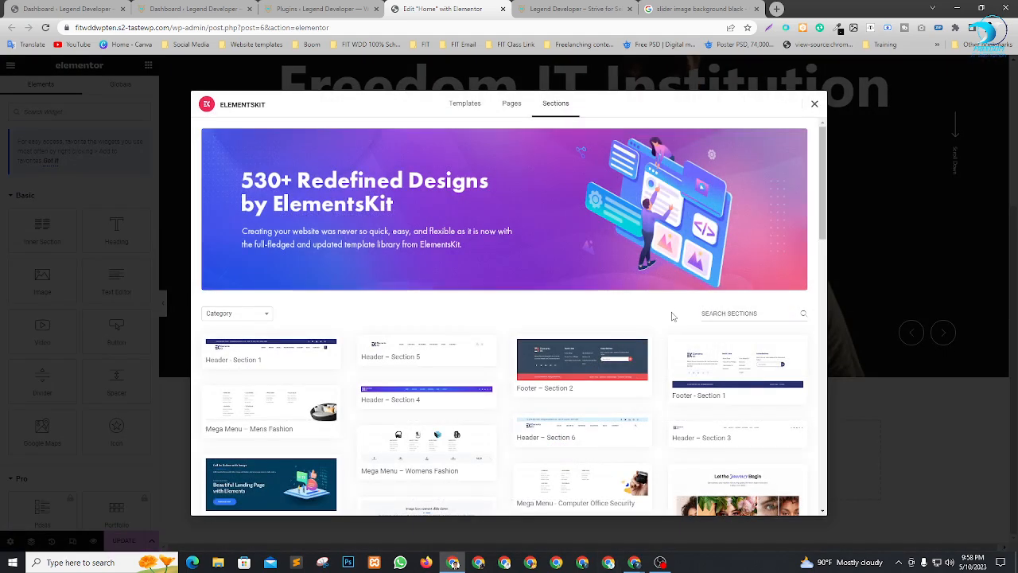
click(753, 313)
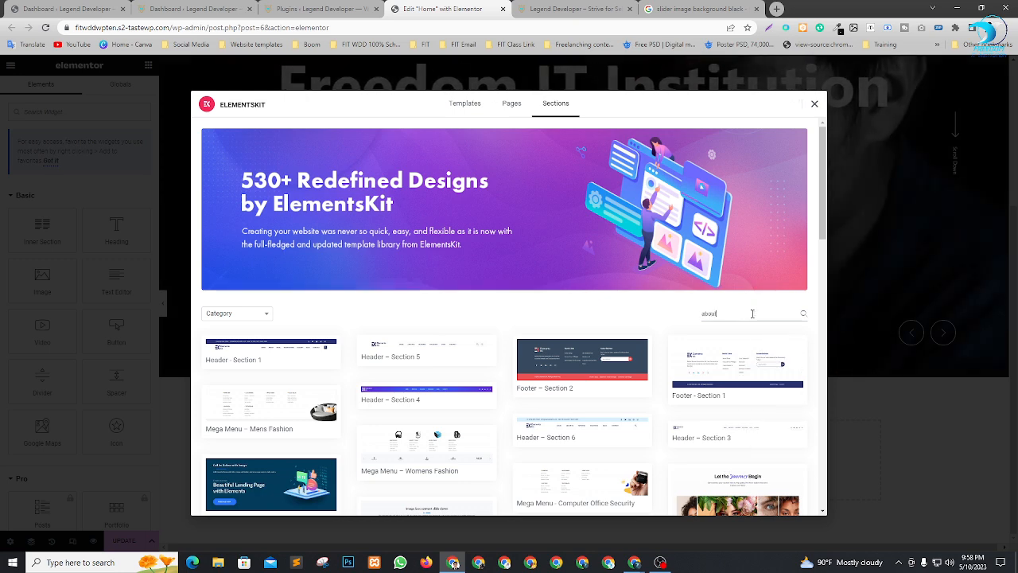
text(about)
click(803, 313)
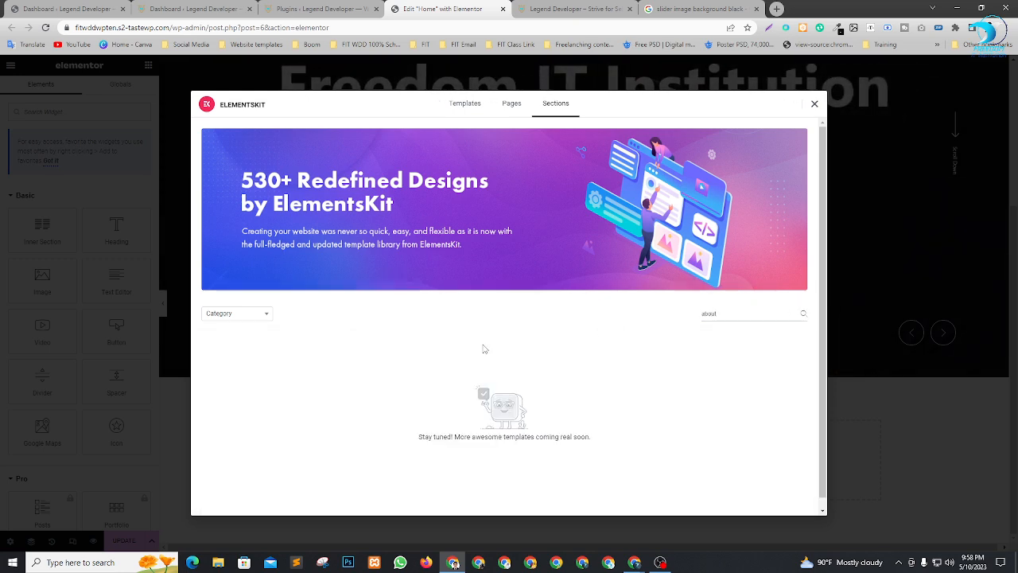
scroll(478, 365, down, 1)
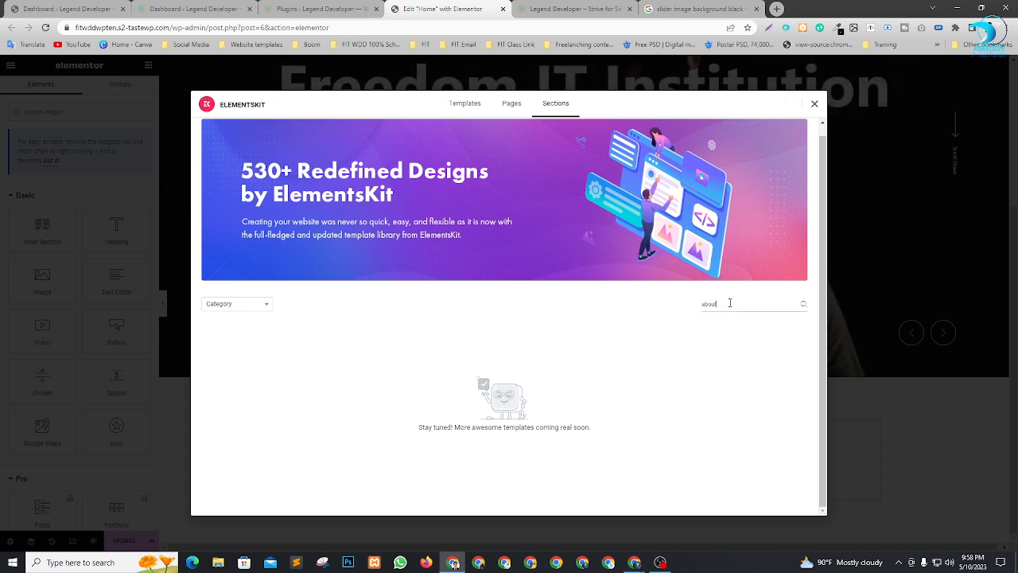
drag(730, 303, 668, 313)
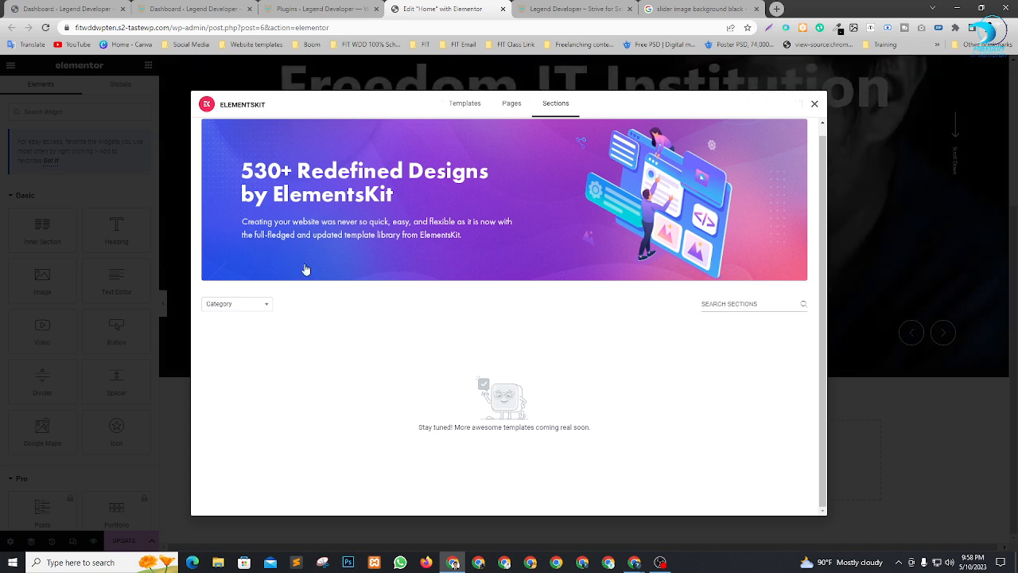
click(266, 304)
click(216, 322)
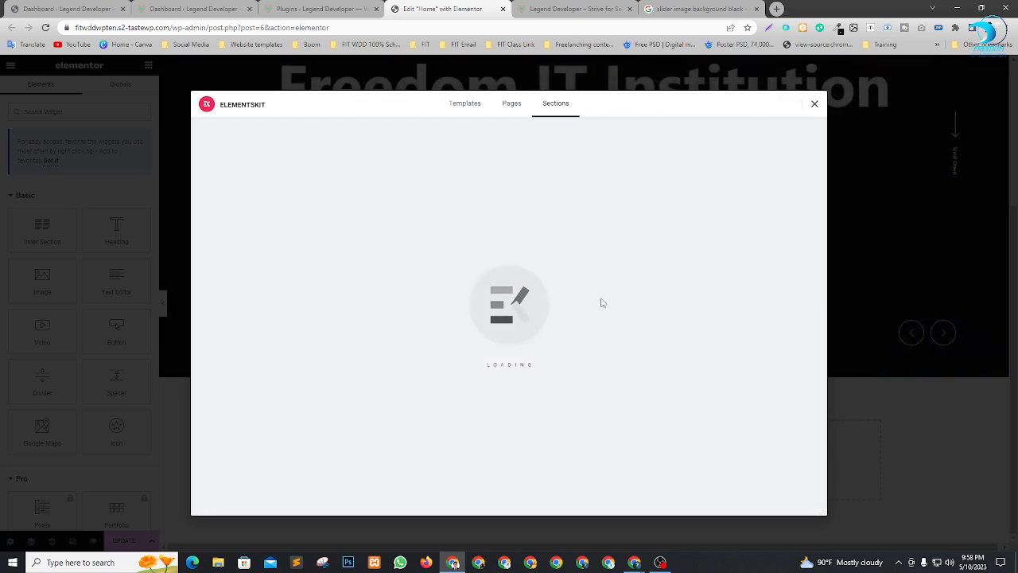
Step: Insert 'Lottie - Section 2' ('Recent animations from our Community') below the hero slider
scroll(612, 333, down, 2)
scroll(613, 333, down, 4)
scroll(339, 320, down, 4)
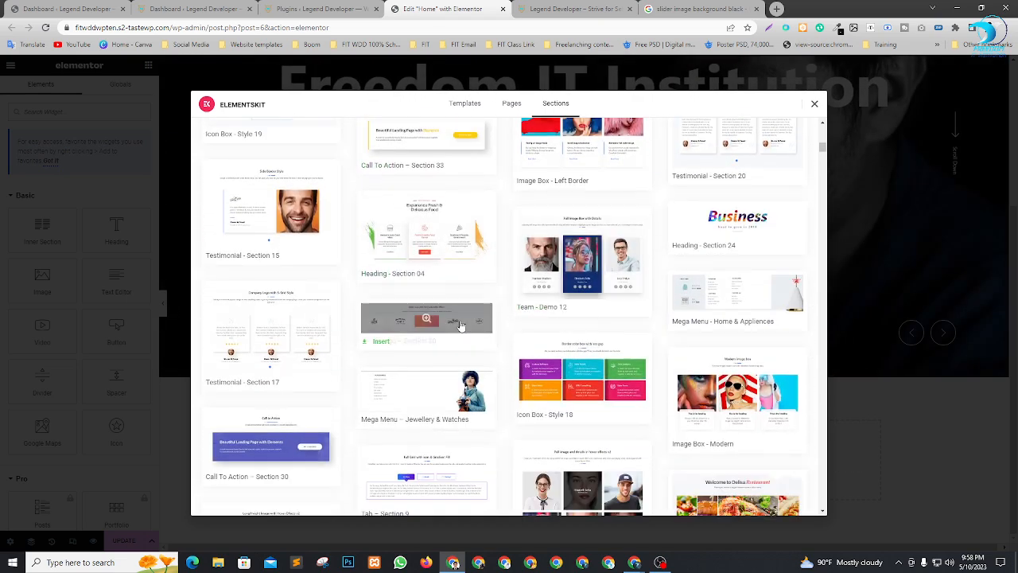
scroll(675, 298, down, 4)
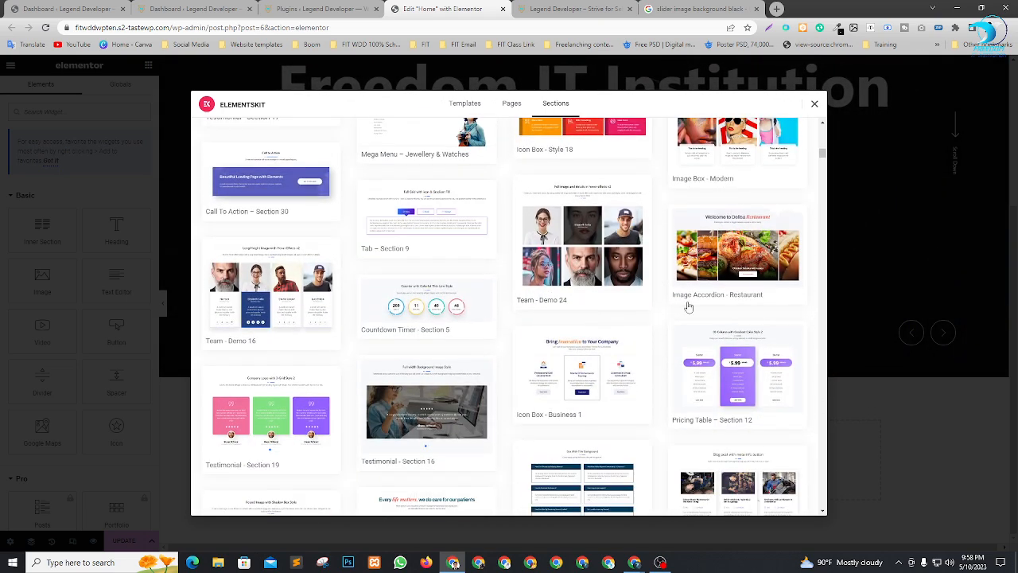
scroll(674, 297, down, 5)
scroll(509, 302, down, 4)
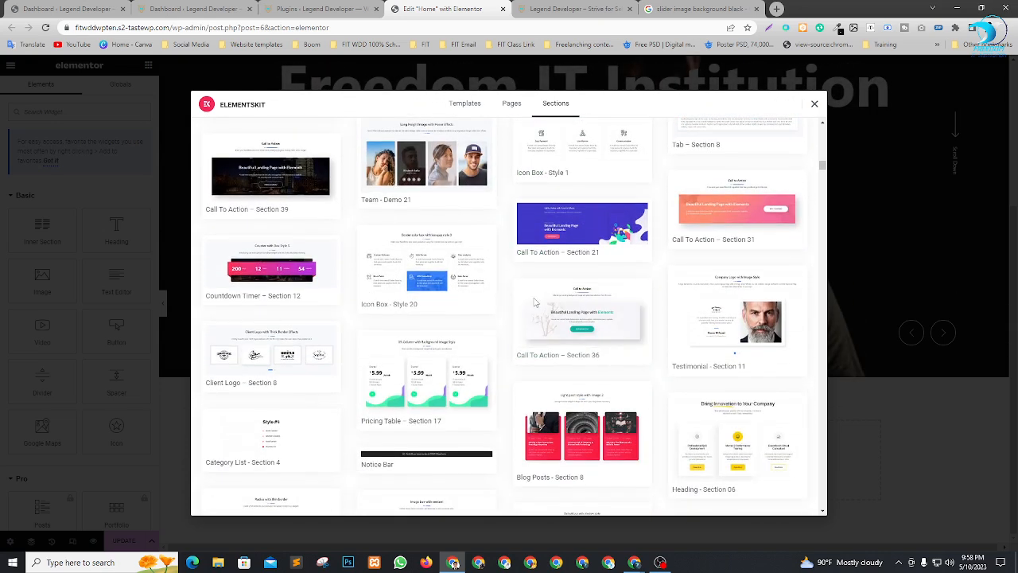
scroll(557, 310, down, 3)
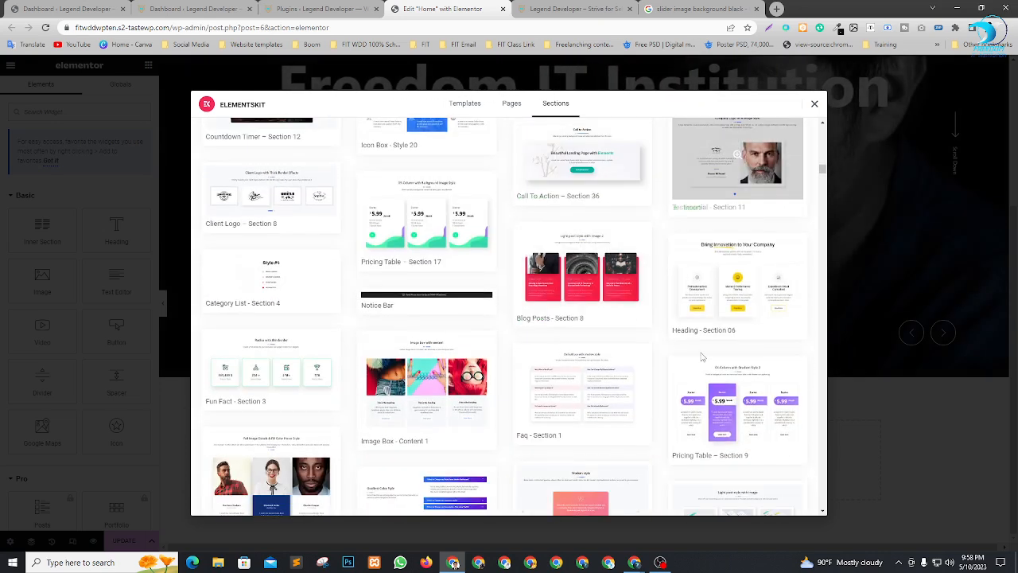
scroll(345, 336, down, 3)
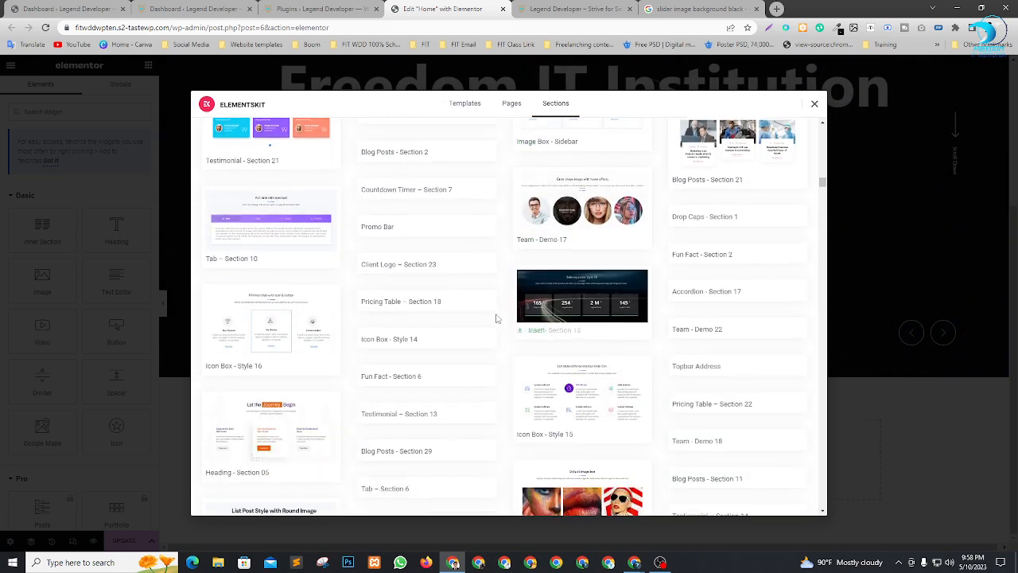
scroll(502, 322, down, 3)
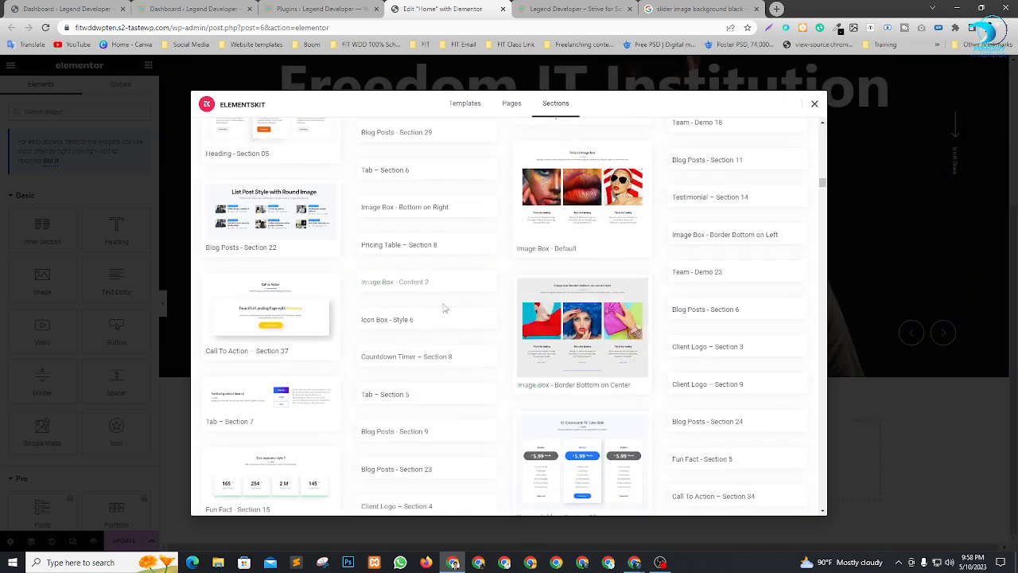
scroll(450, 356, down, 4)
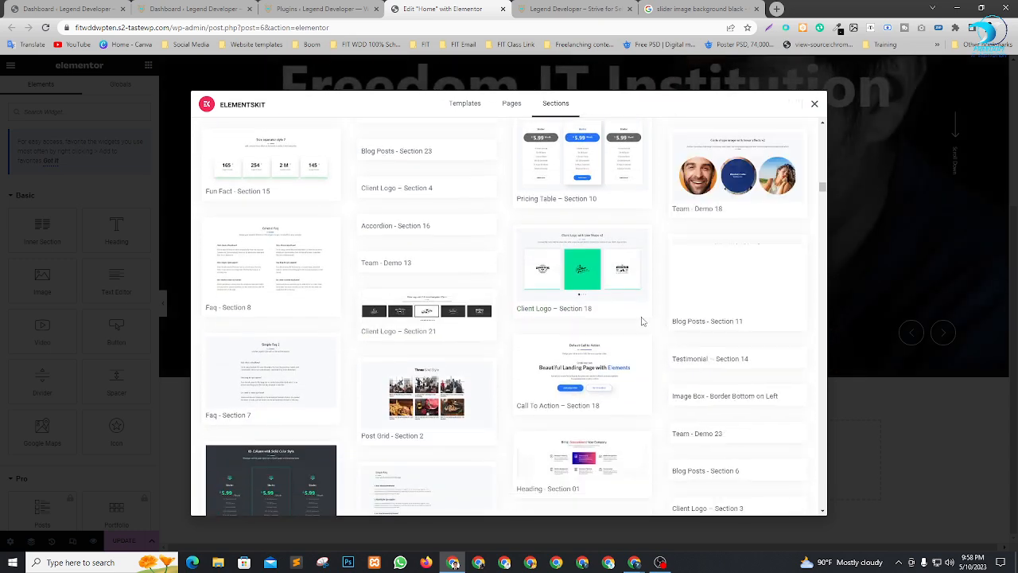
scroll(437, 326, down, 4)
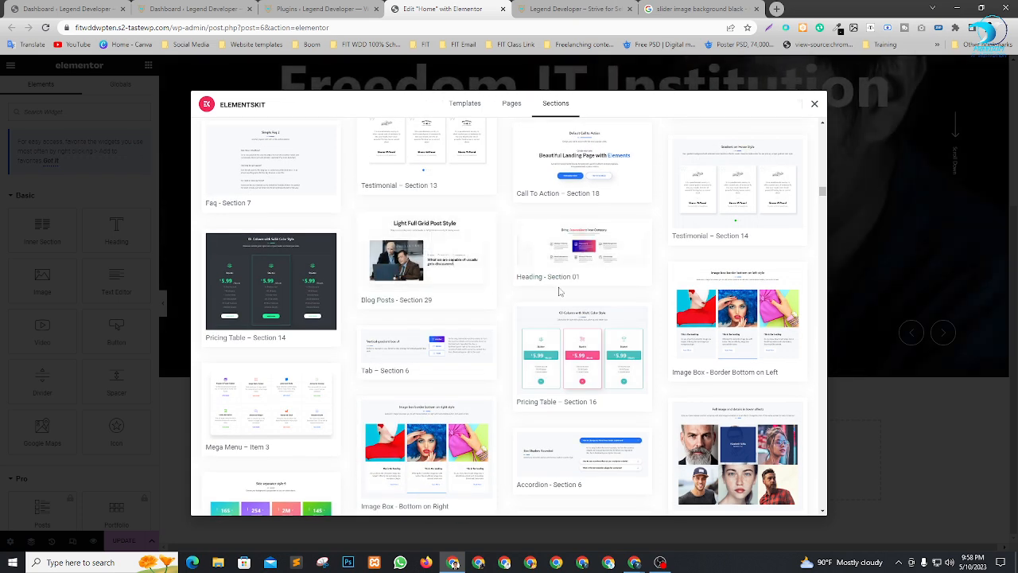
scroll(613, 295, down, 6)
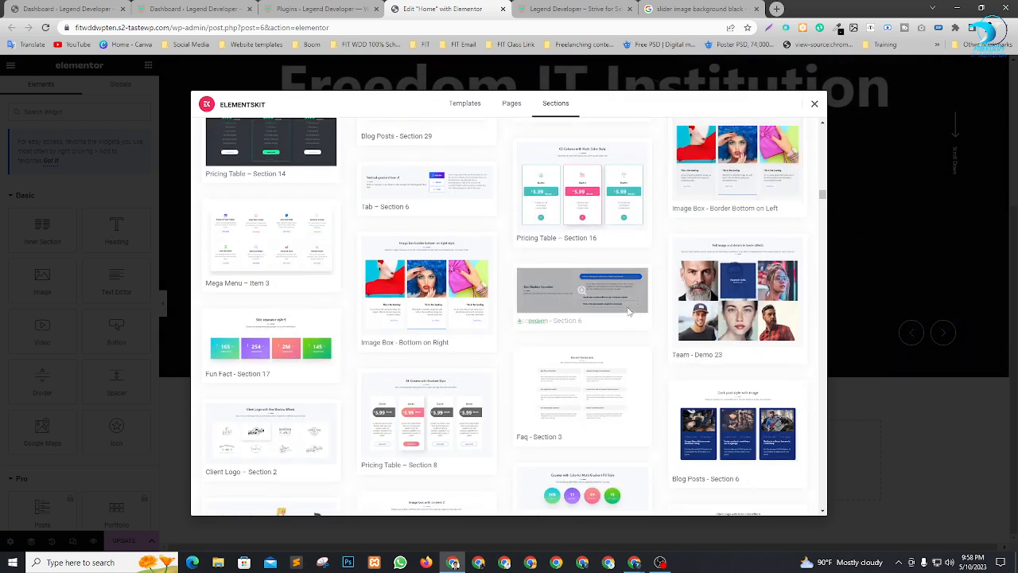
scroll(633, 304, down, 5)
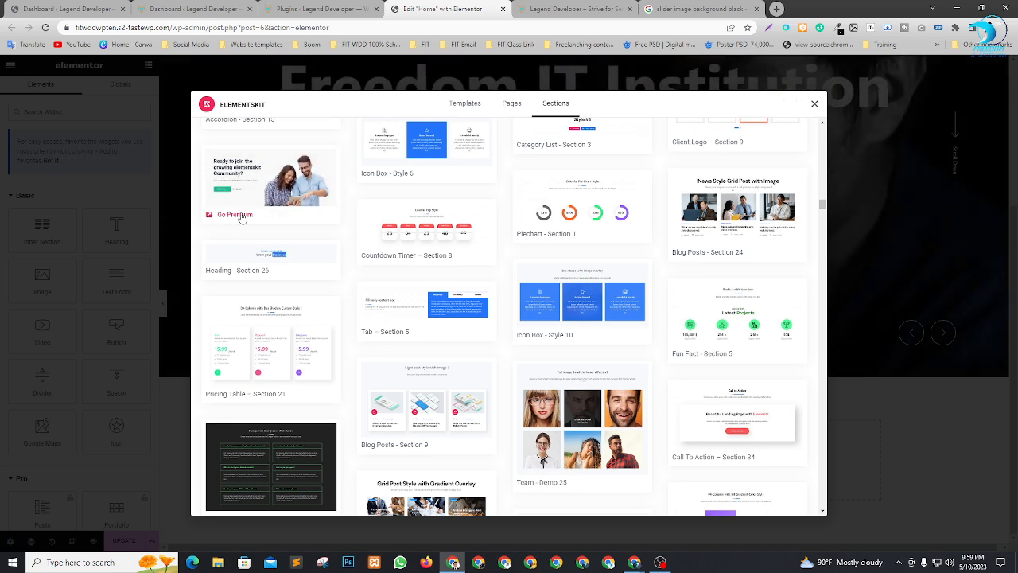
scroll(314, 251, up, 1)
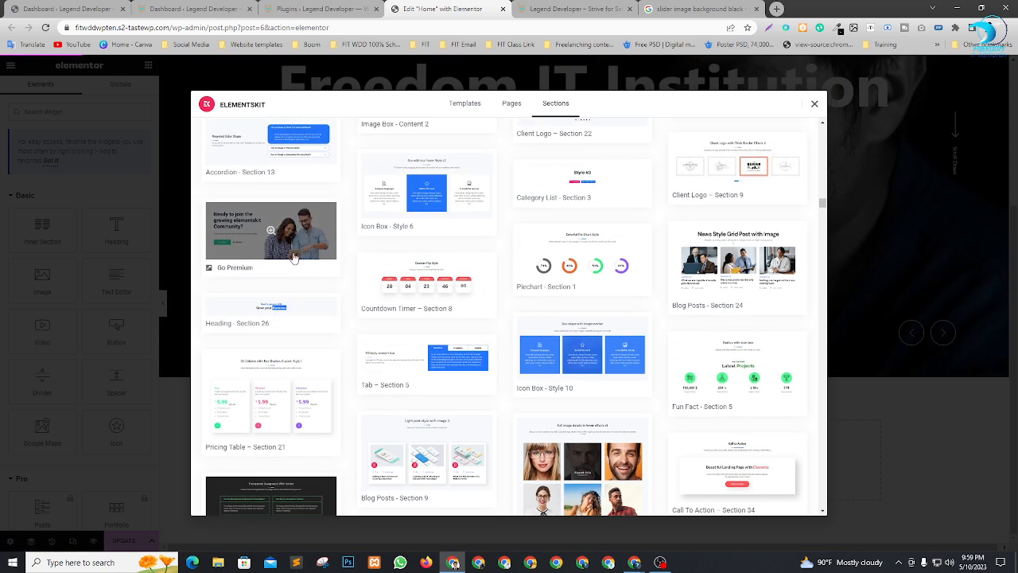
scroll(427, 383, down, 1)
scroll(427, 383, down, 5)
scroll(399, 346, down, 2)
scroll(399, 345, down, 7)
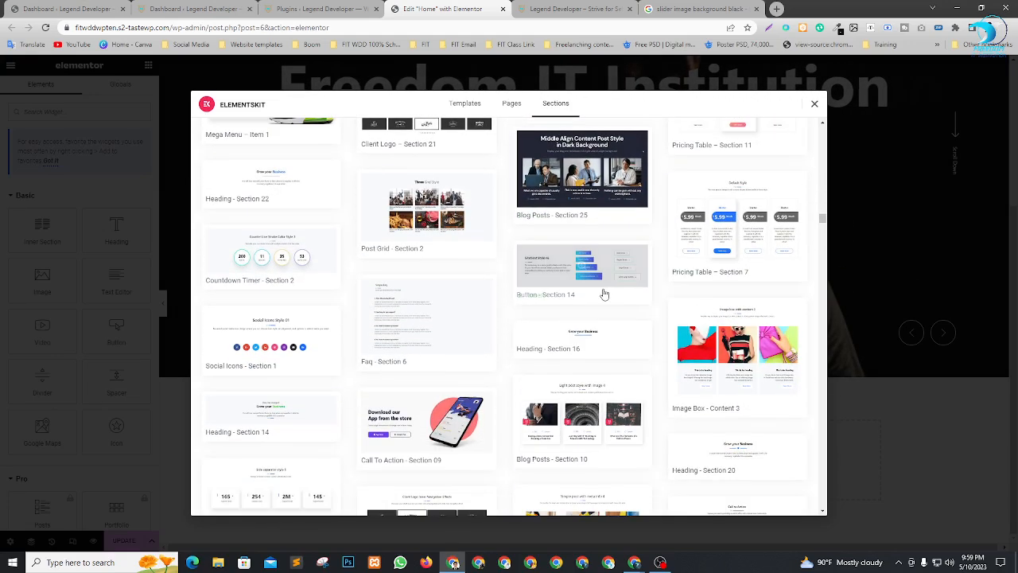
scroll(582, 288, down, 5)
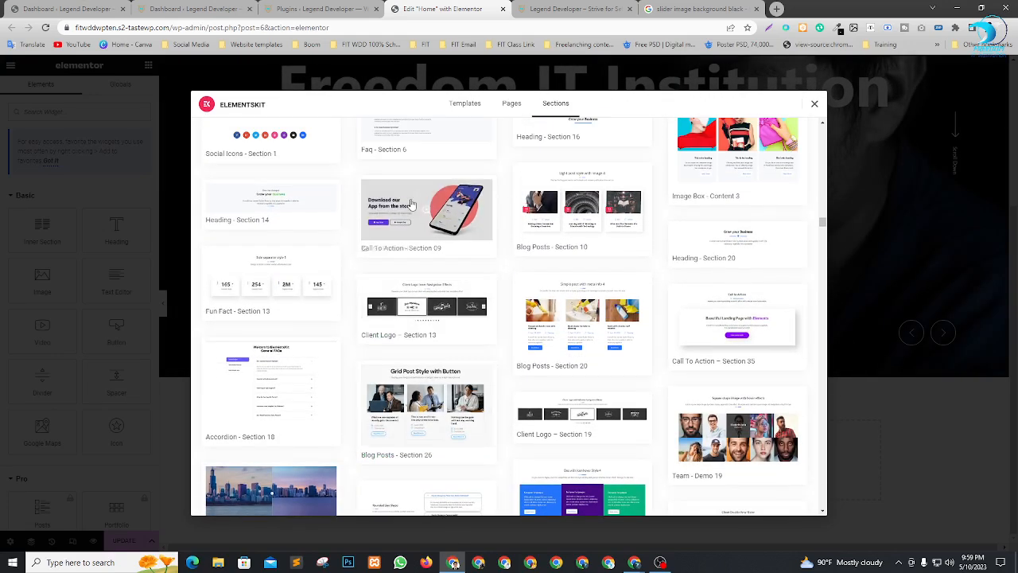
scroll(447, 261, down, 5)
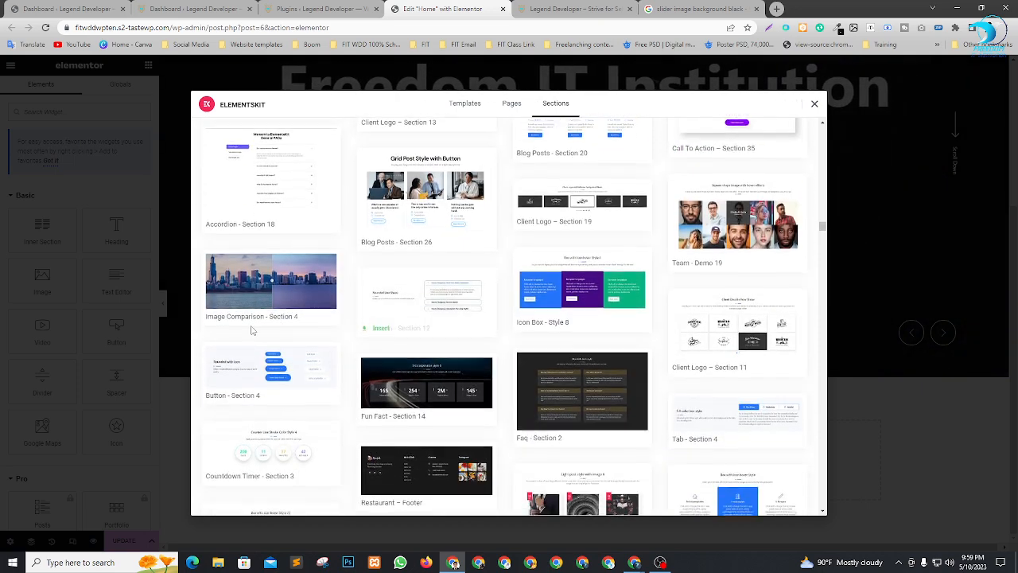
scroll(493, 366, down, 6)
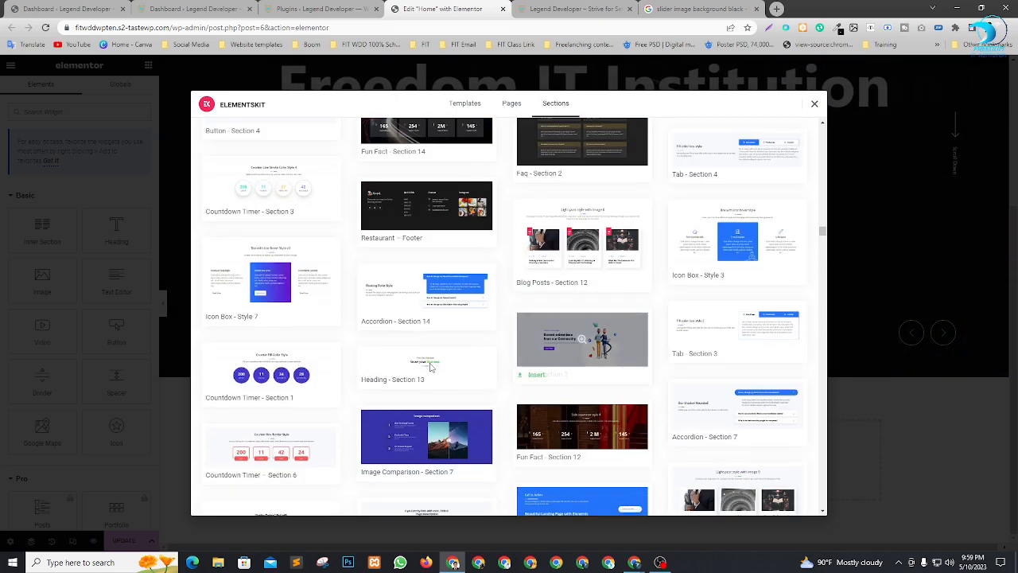
scroll(493, 367, down, 5)
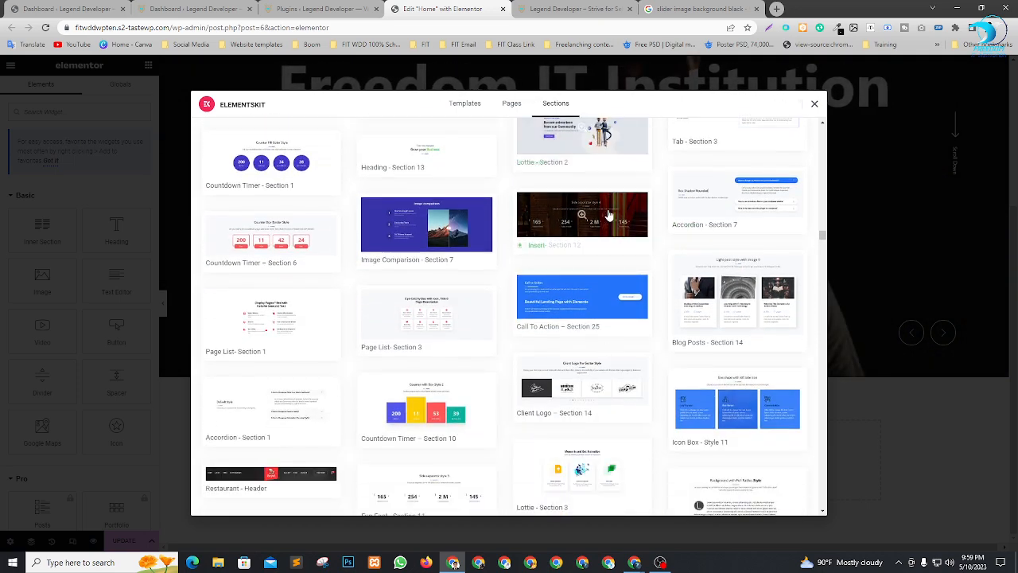
scroll(602, 213, up, 2)
click(534, 271)
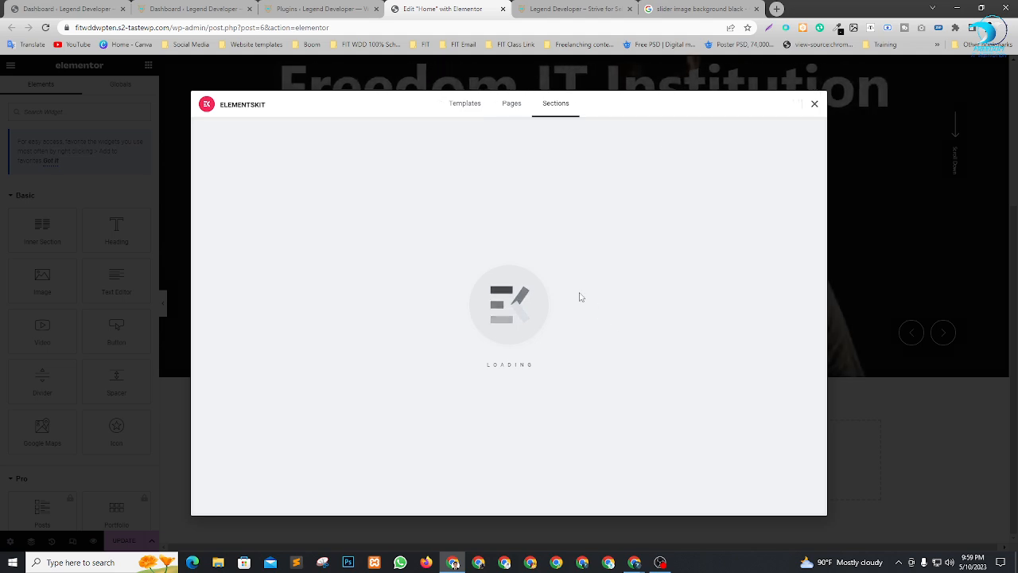
scroll(689, 284, down, 2)
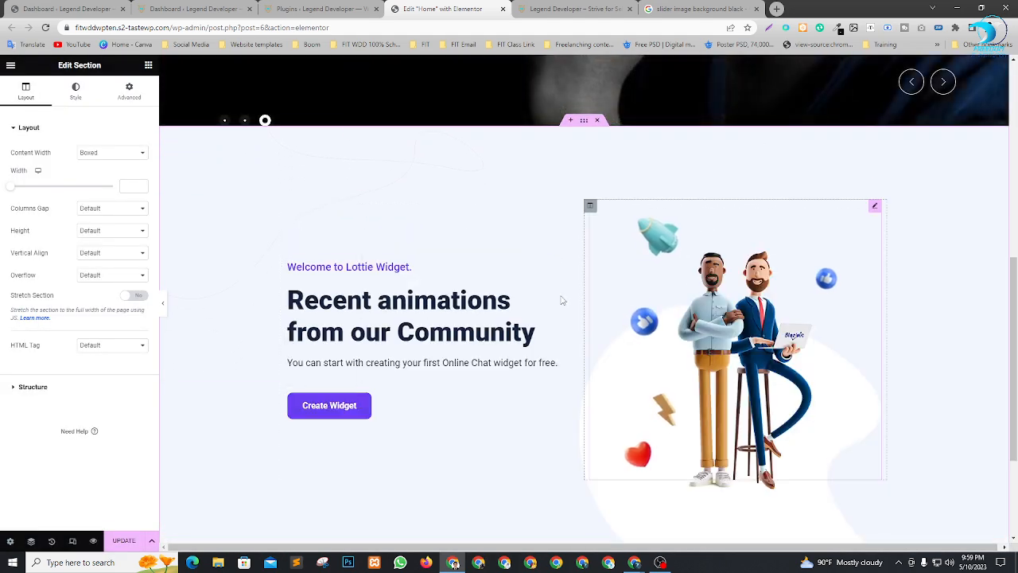
scroll(714, 323, up, 1)
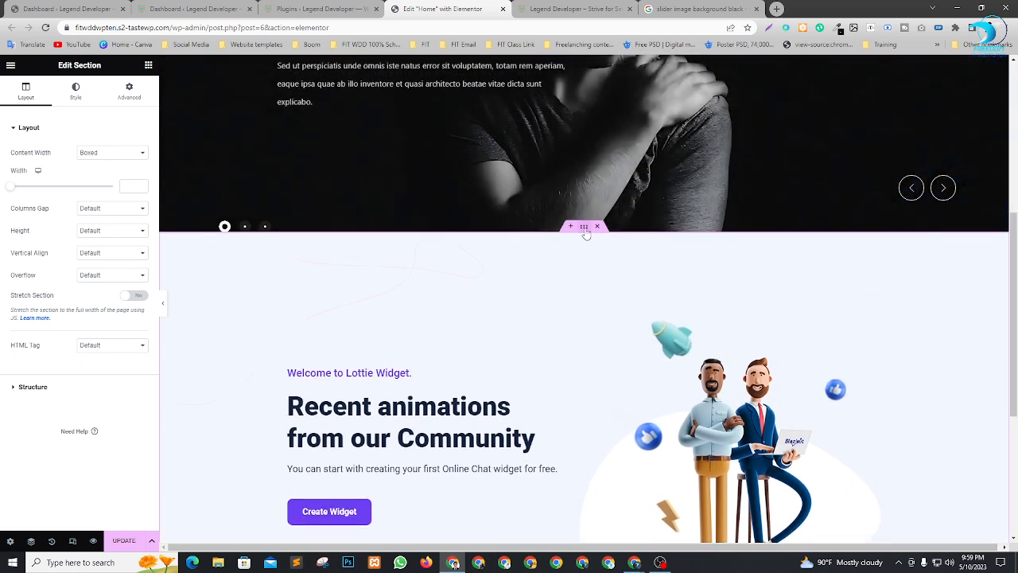
Step: Change the Lottie section's background color from pale lavender to black #000000
click(76, 91)
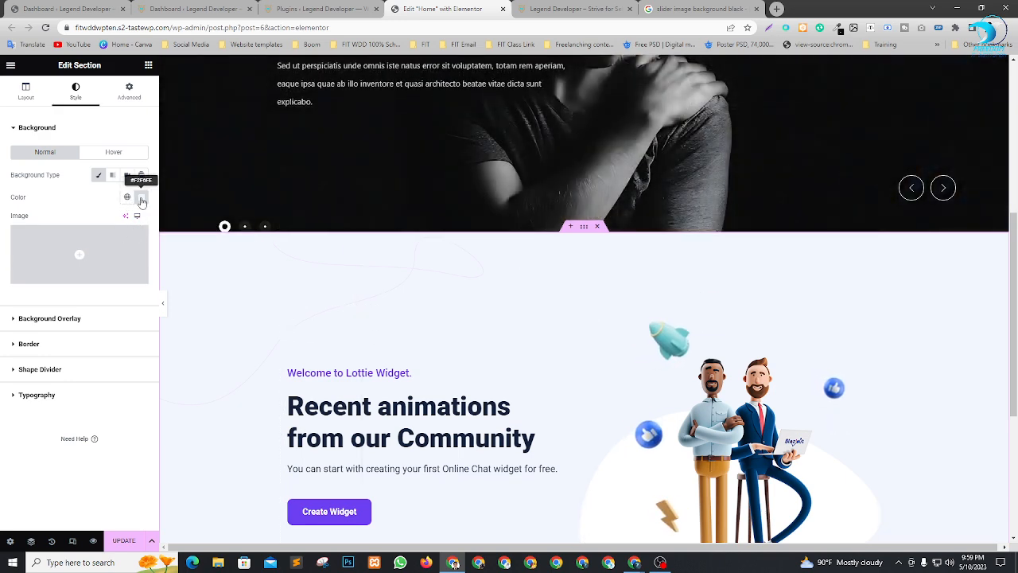
click(142, 198)
click(81, 318)
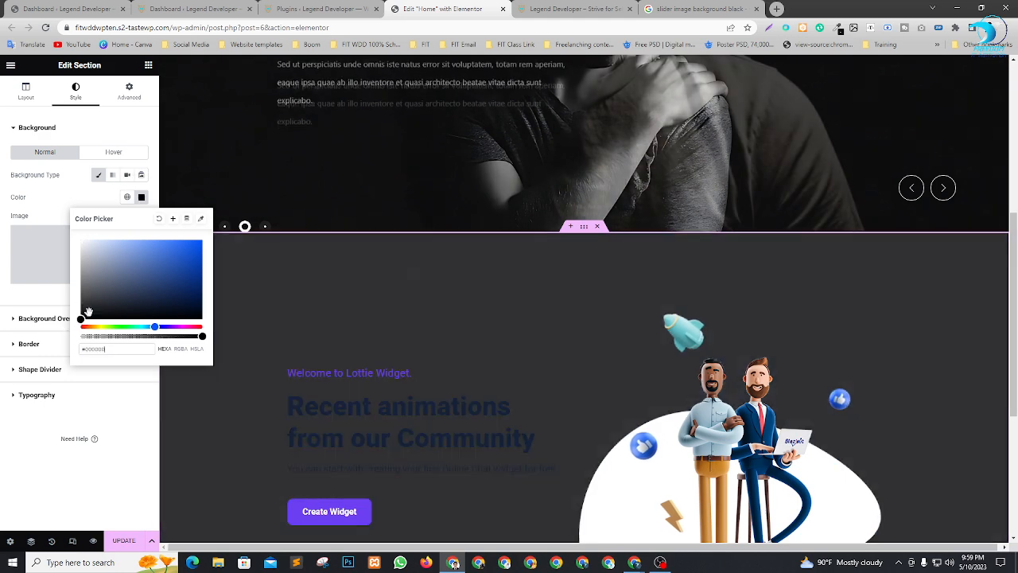
scroll(732, 310, down, 2)
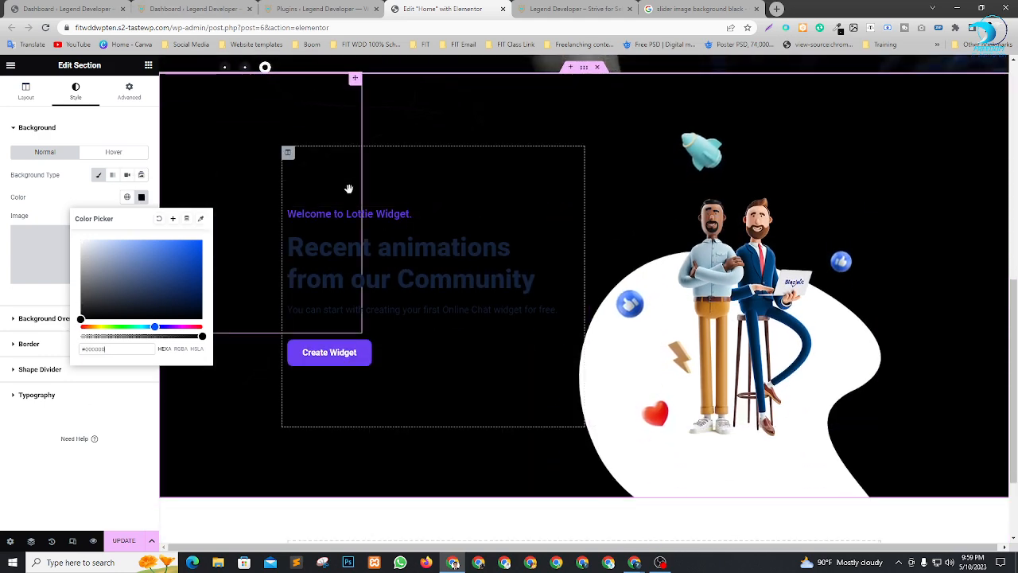
click(550, 222)
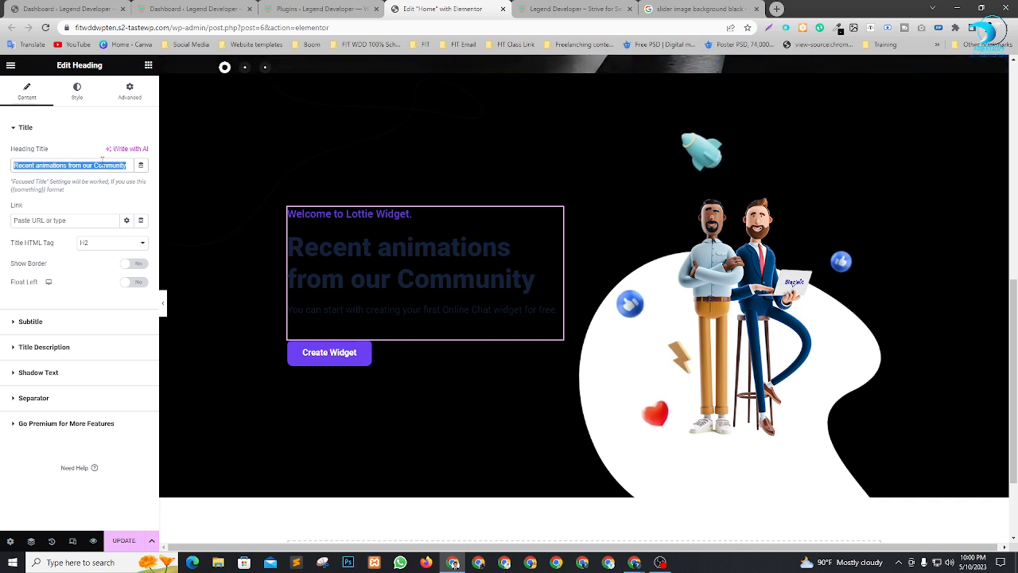
Step: Change the heading title to 'Strive For Self Development'
text(Striv)
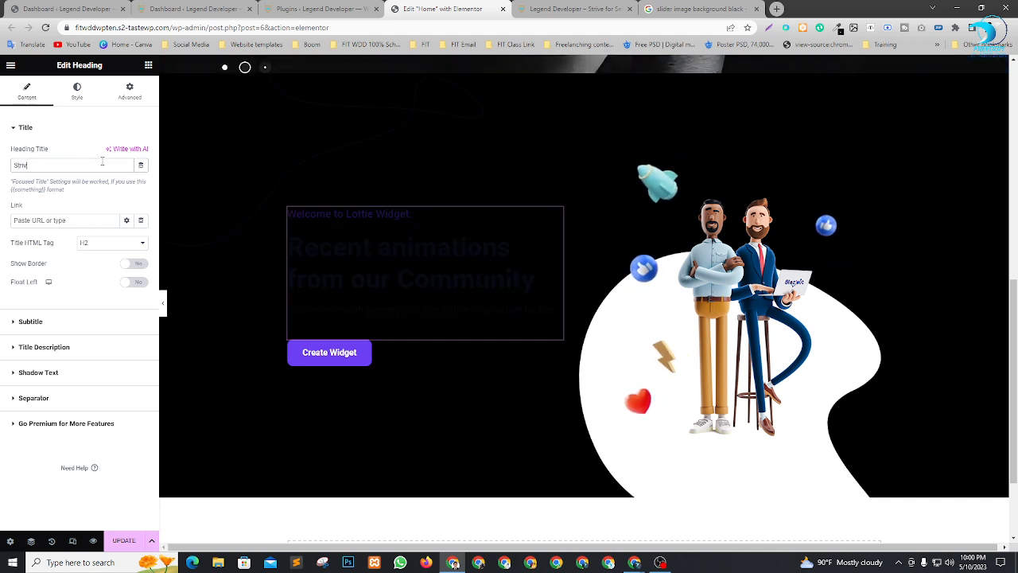
text(e for self development)
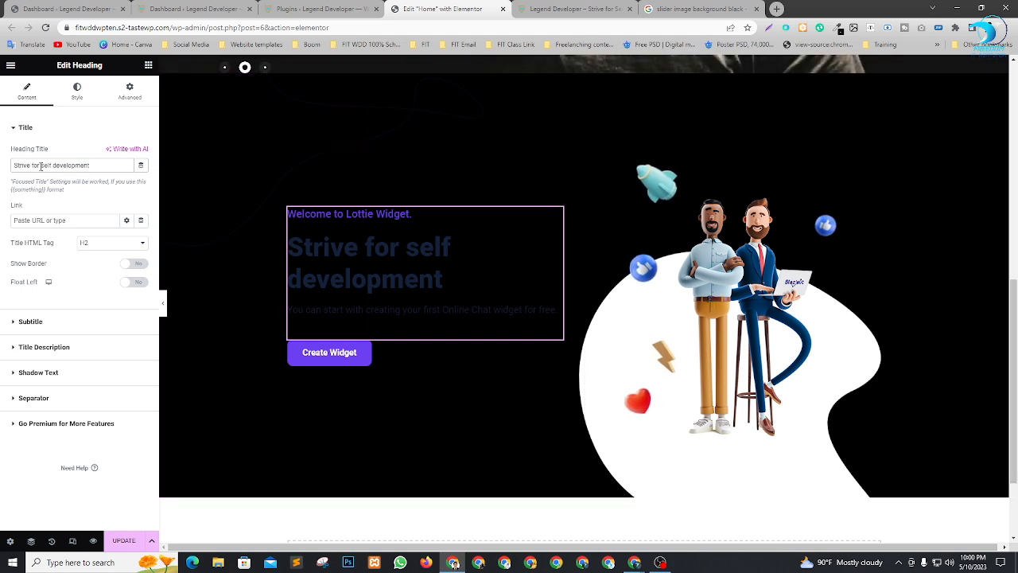
key(BackSpace)
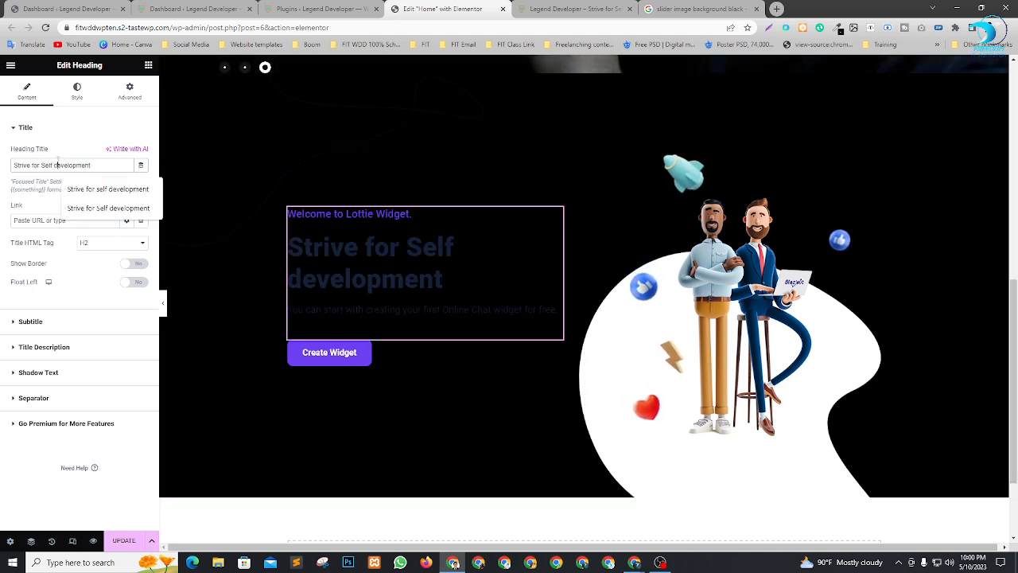
key(BackSpace)
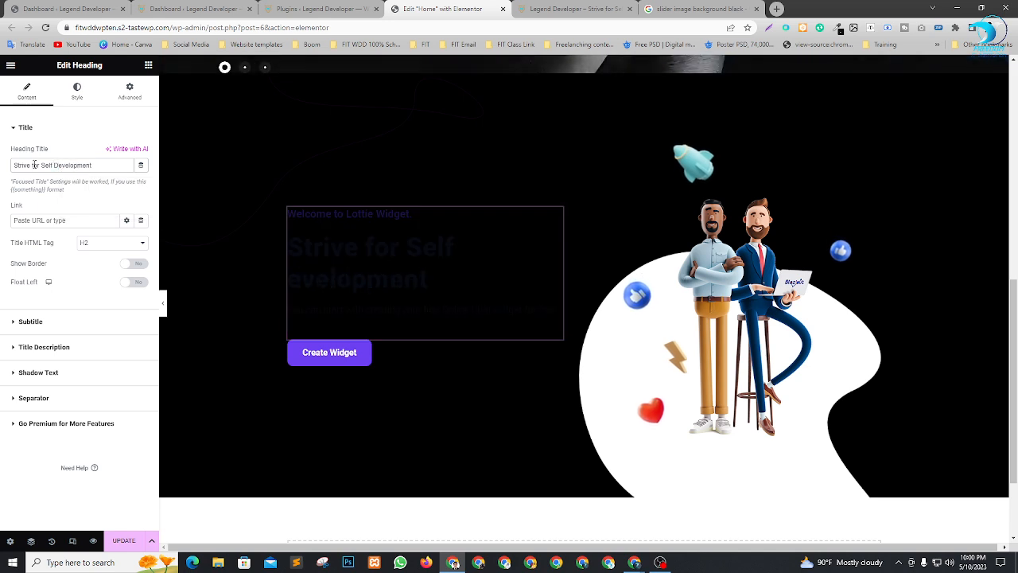
click(35, 165)
key(BackSpace)
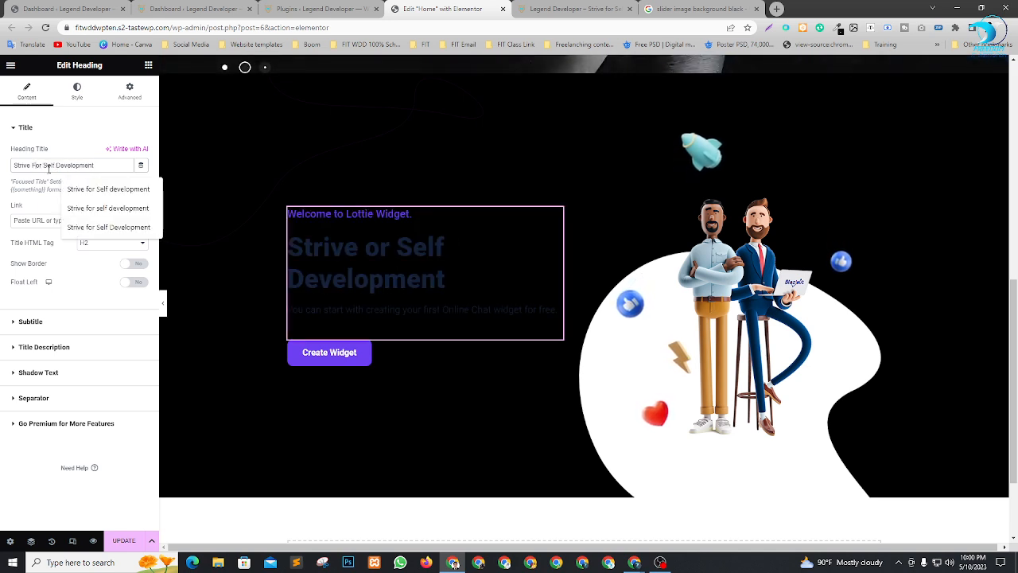
text(F)
click(83, 129)
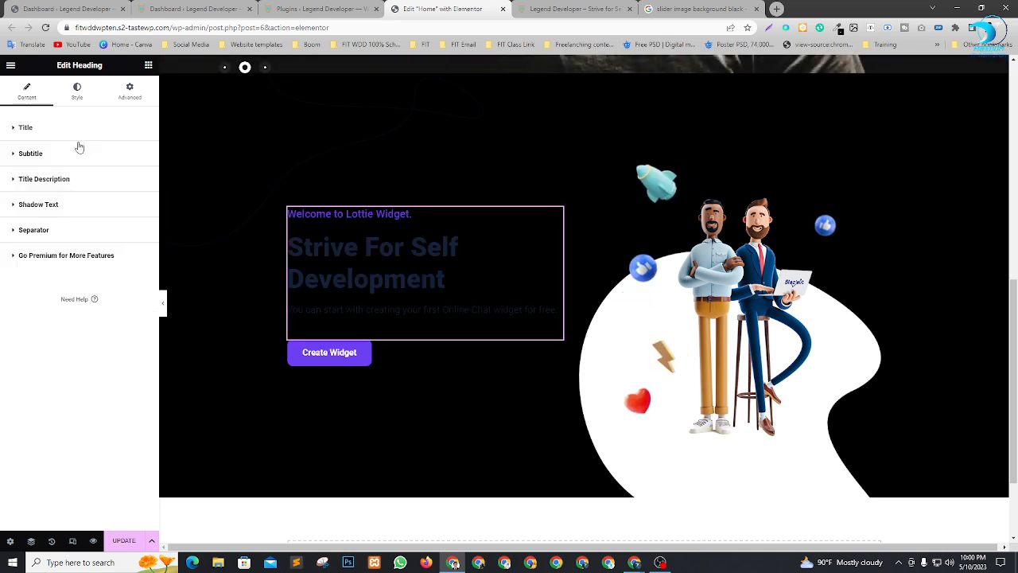
Step: Set the heading subtitle to 'Welcome to Freedom IT'
click(48, 157)
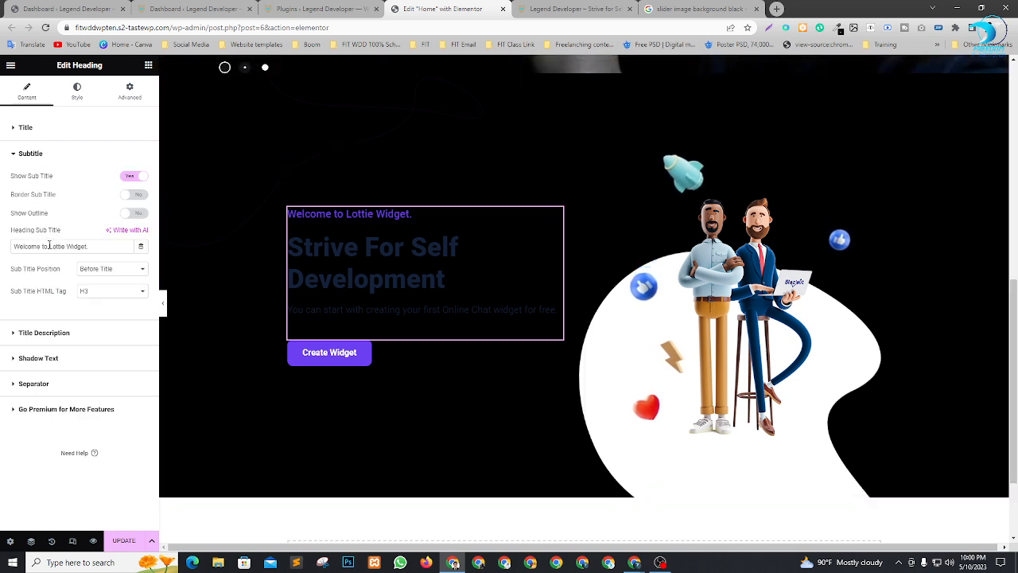
text(Hreedom)
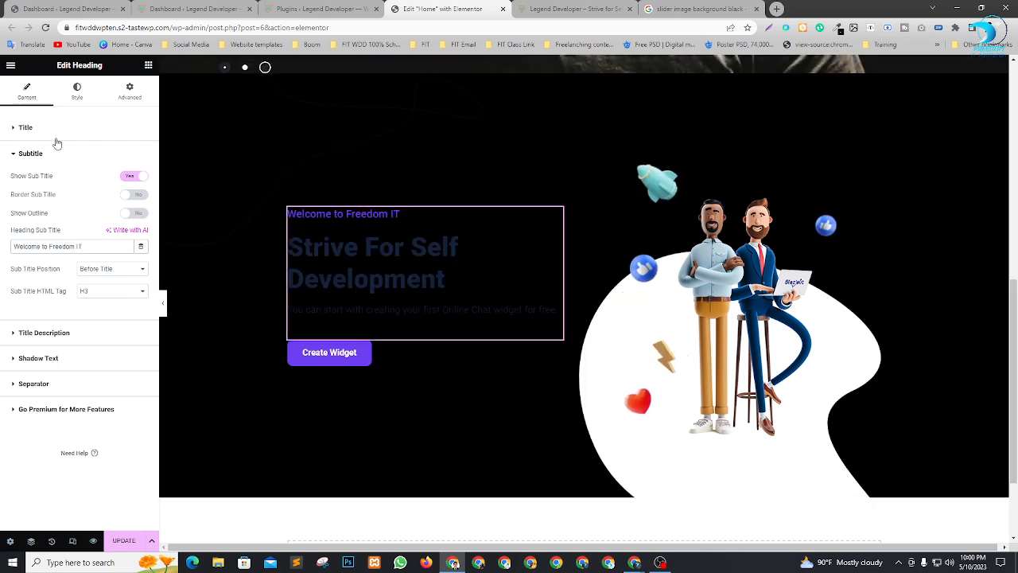
click(77, 90)
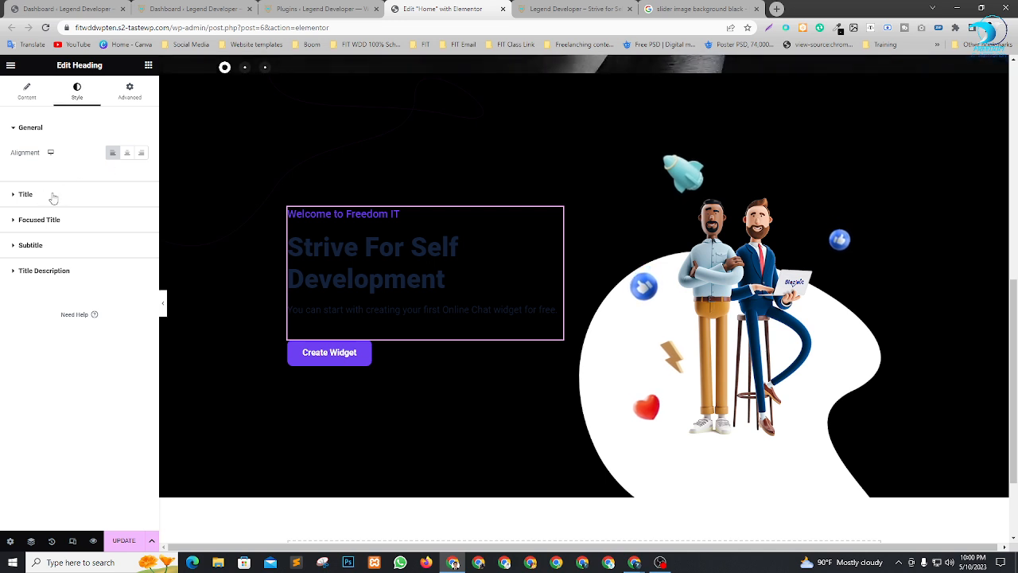
Step: Make the heading's title and subtitle text white (#FFFFFF)
click(26, 196)
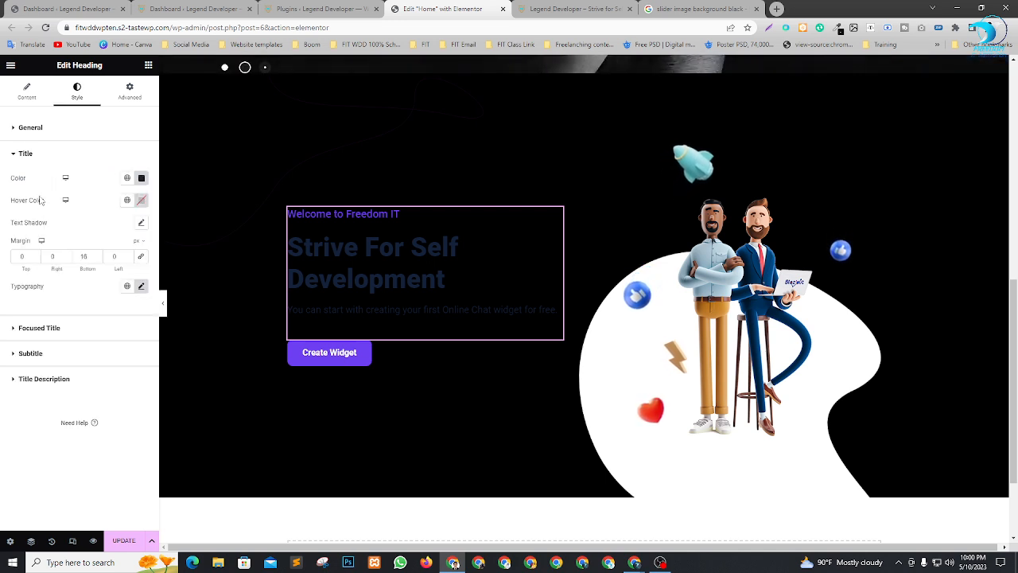
click(143, 178)
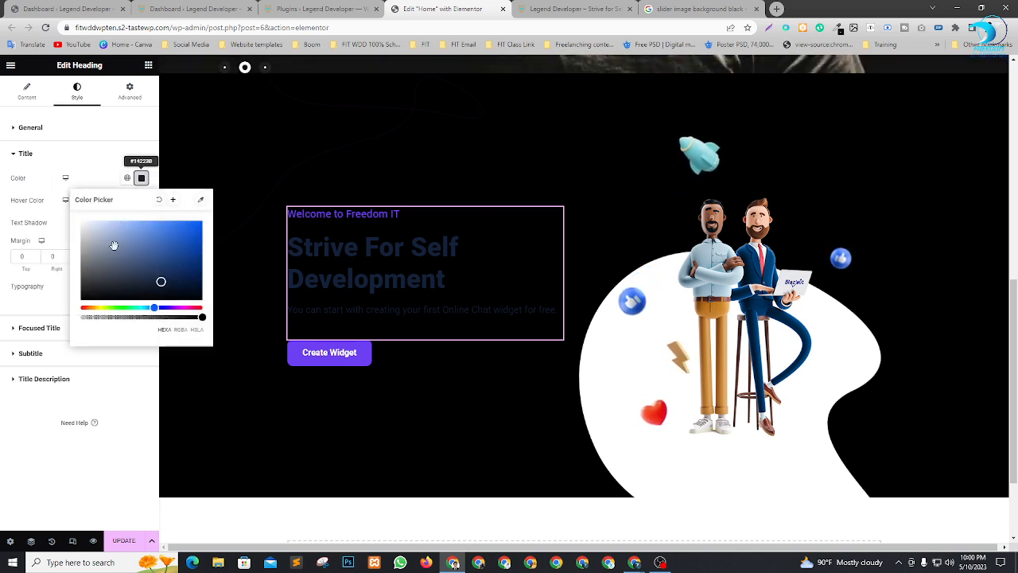
drag(116, 252, 66, 212)
click(26, 467)
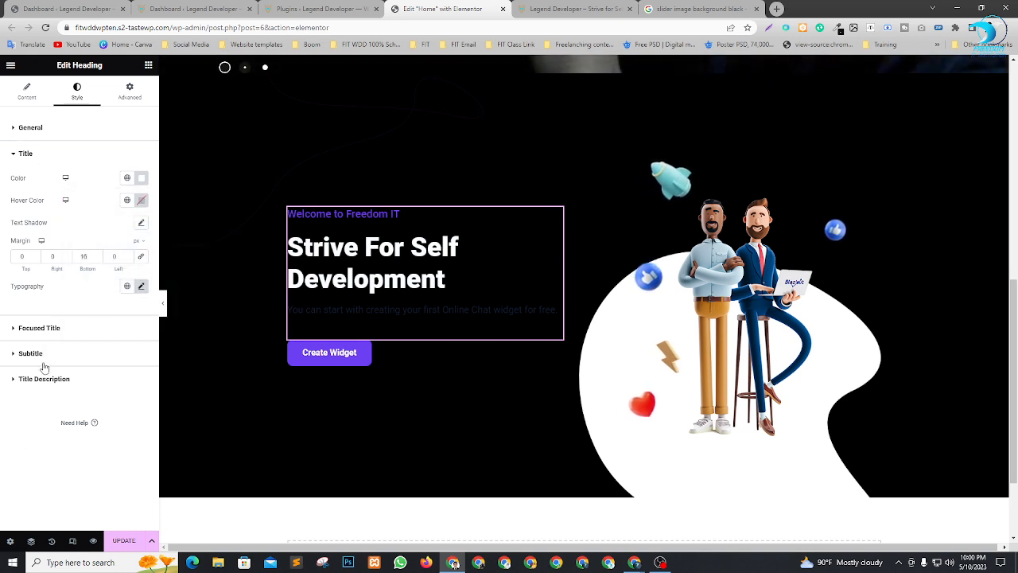
click(47, 353)
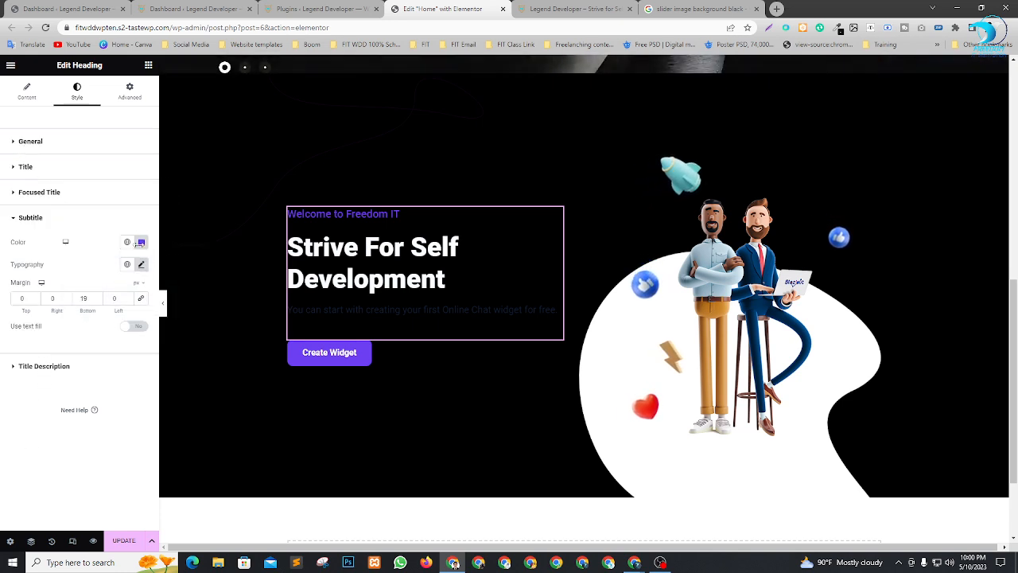
click(142, 242)
drag(95, 293, 30, 262)
click(67, 462)
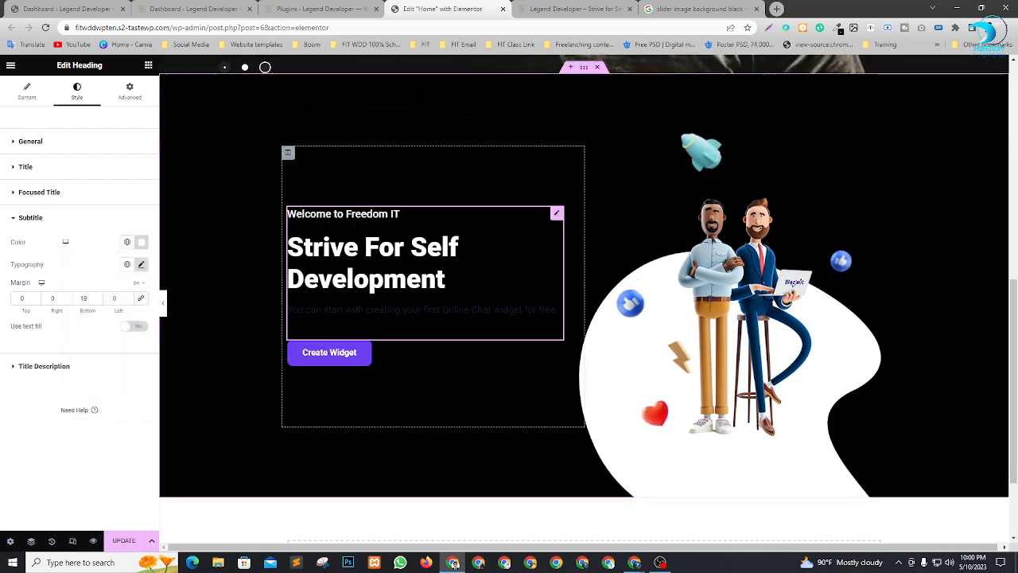
Step: Make the title description text white (#FFFFFF) too
click(37, 367)
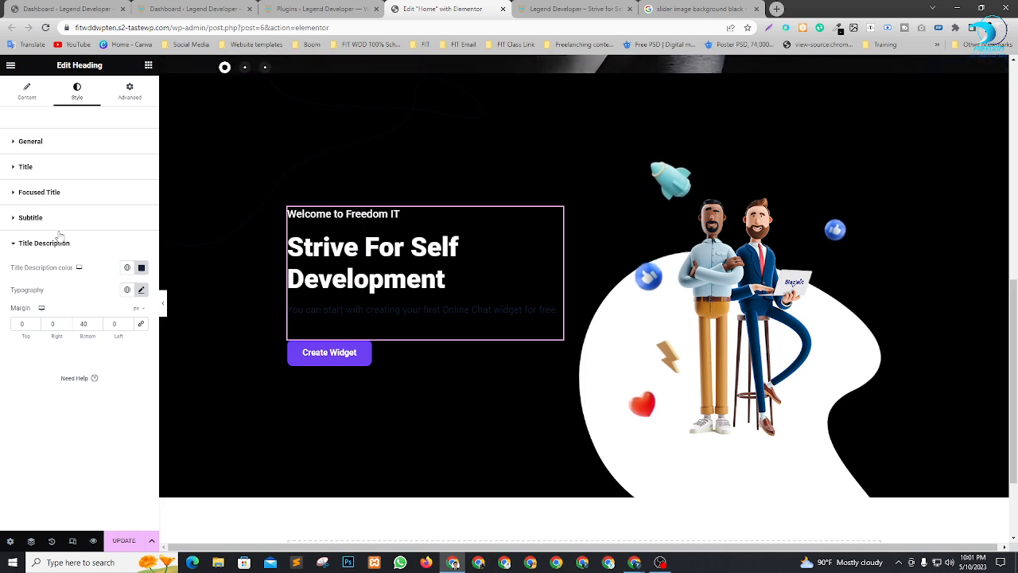
click(143, 268)
drag(125, 345, 27, 288)
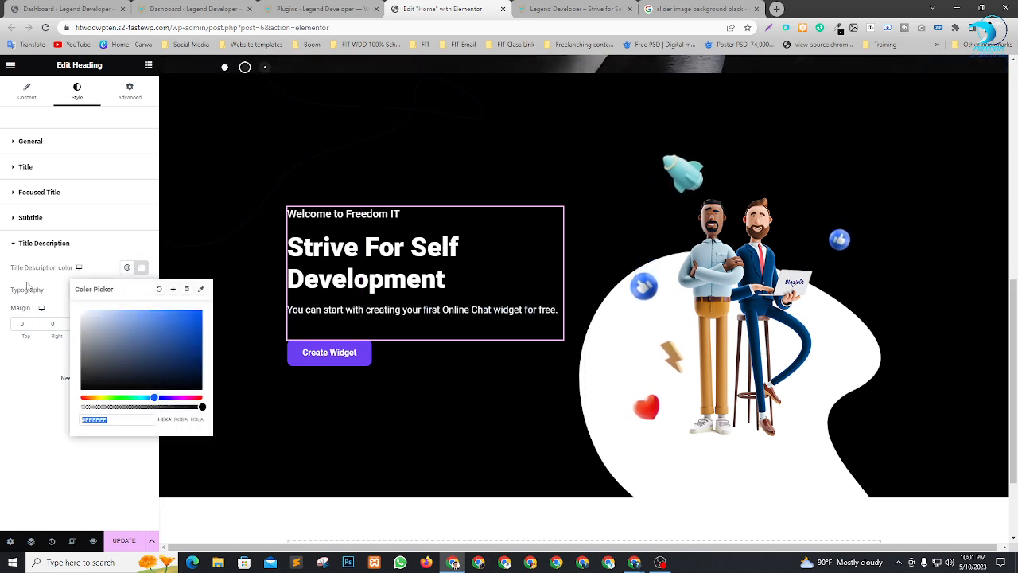
click(33, 421)
scroll(619, 251, up, 1)
scroll(730, 230, down, 1)
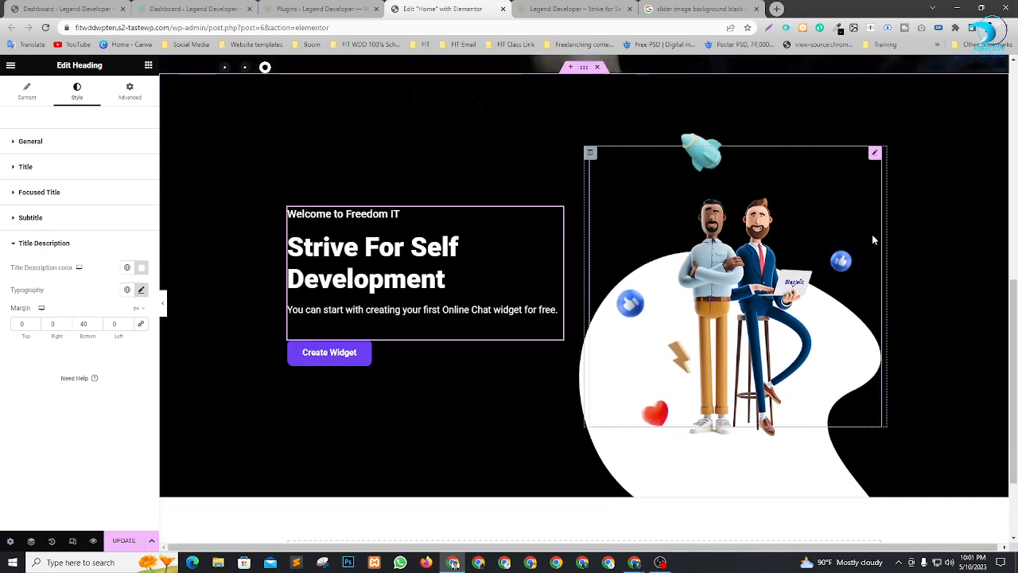
click(875, 153)
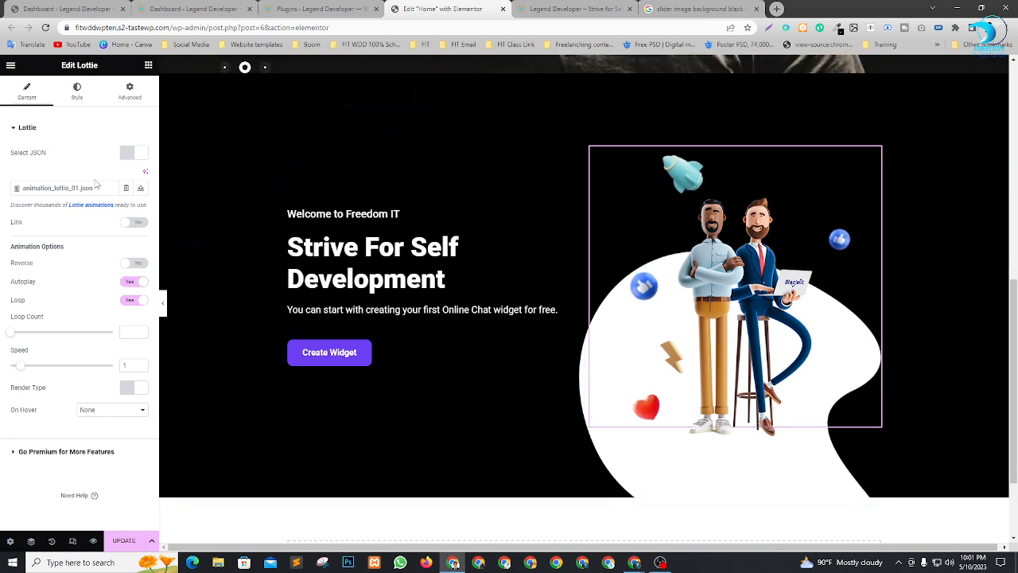
Step: Keep the animation_lottie_01.json file as the source and set the Lottie speed to 1.4
click(140, 155)
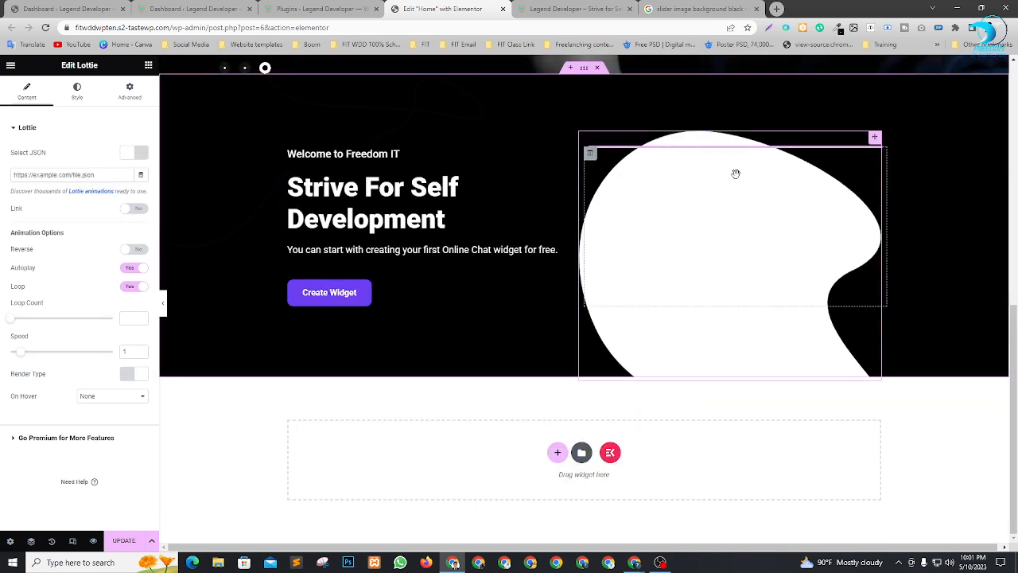
click(126, 156)
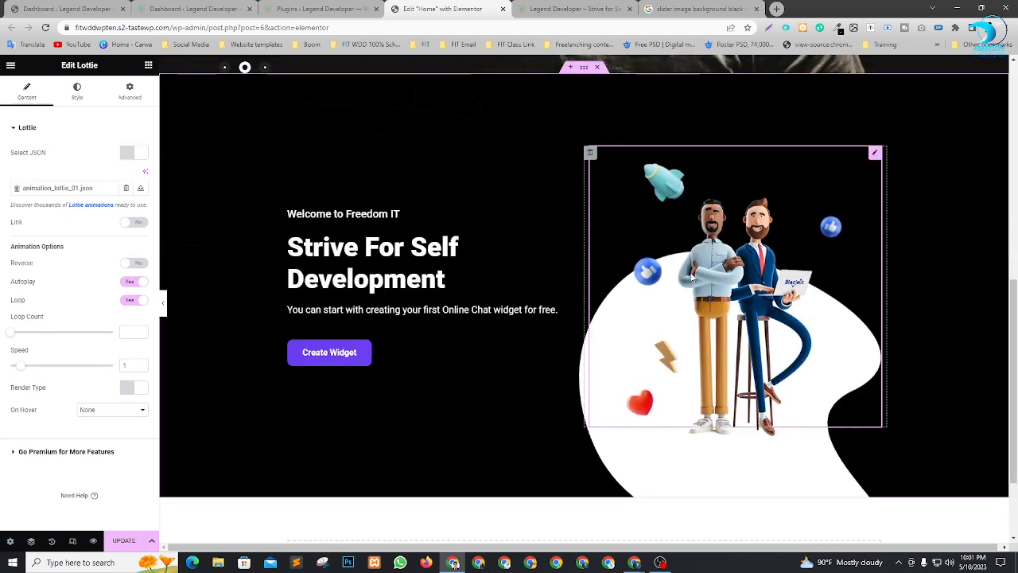
scroll(836, 318, down, 2)
scroll(897, 316, up, 5)
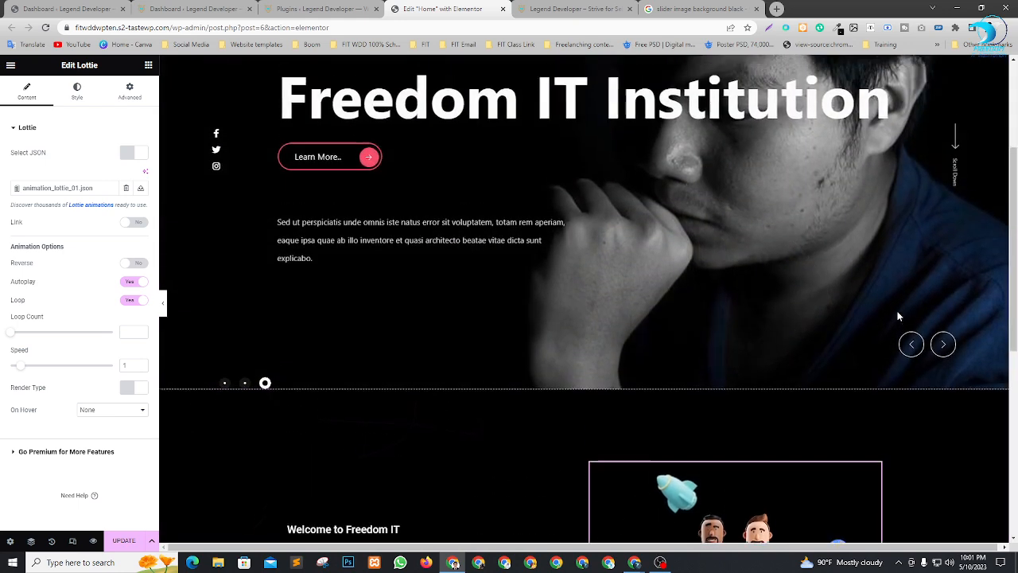
scroll(898, 316, down, 5)
scroll(734, 197, up, 2)
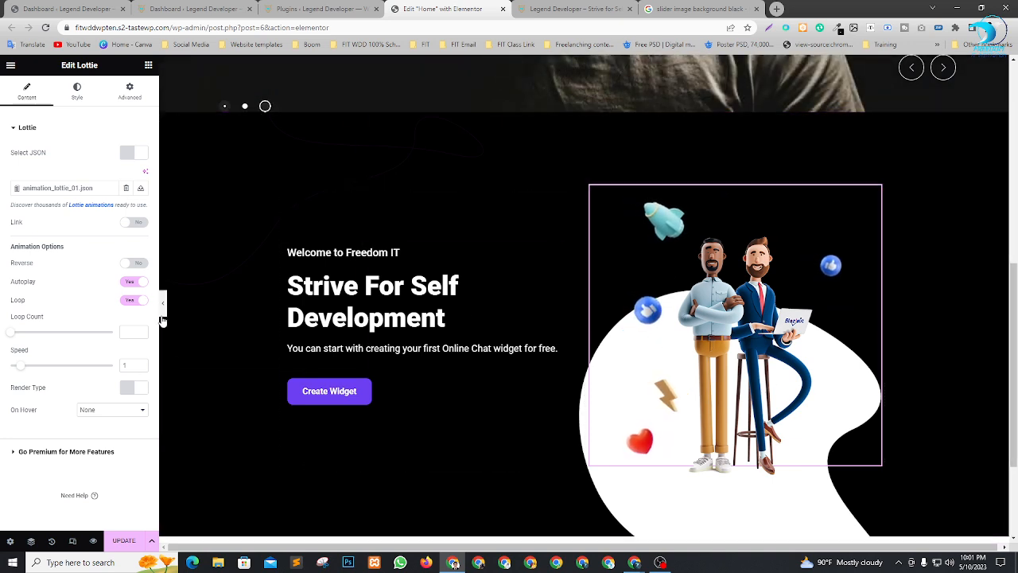
drag(23, 370, 28, 367)
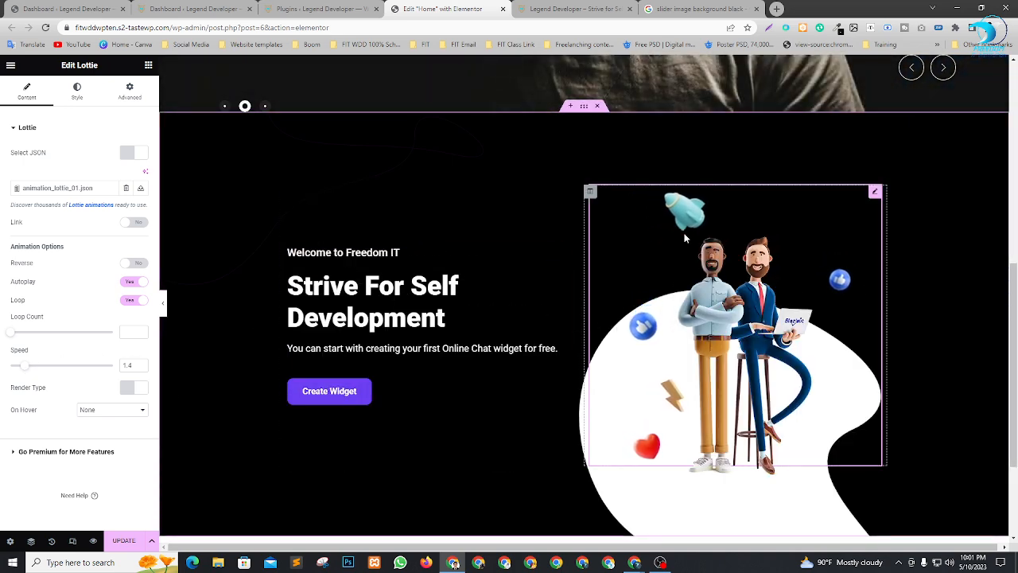
scroll(874, 350, down, 2)
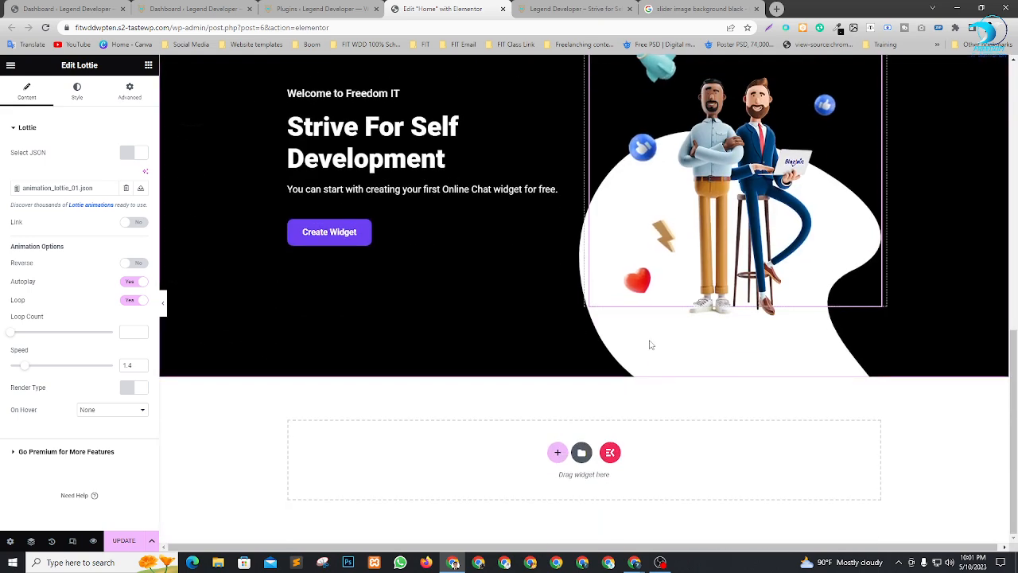
scroll(657, 208, up, 5)
scroll(653, 175, up, 3)
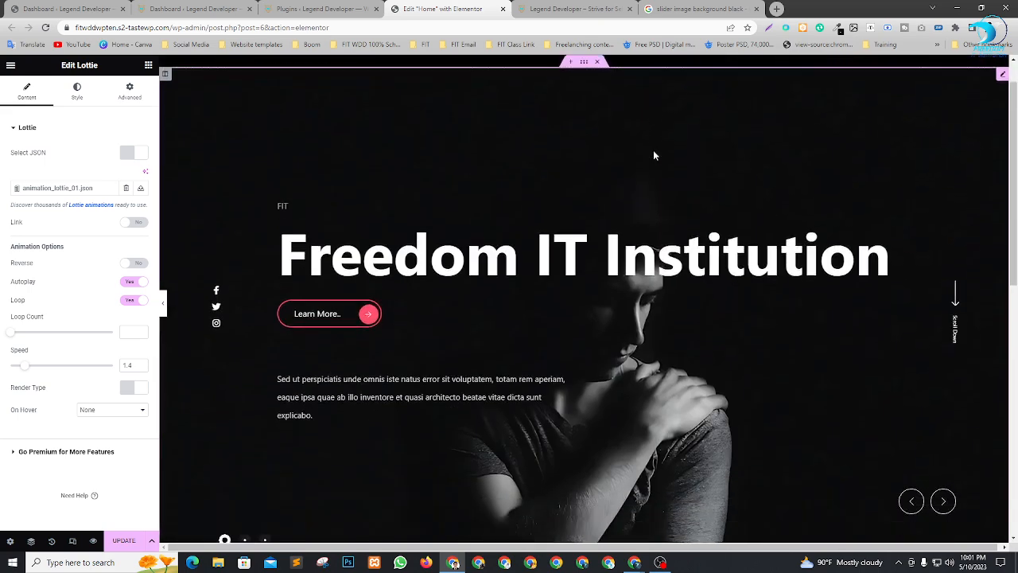
scroll(653, 151, down, 8)
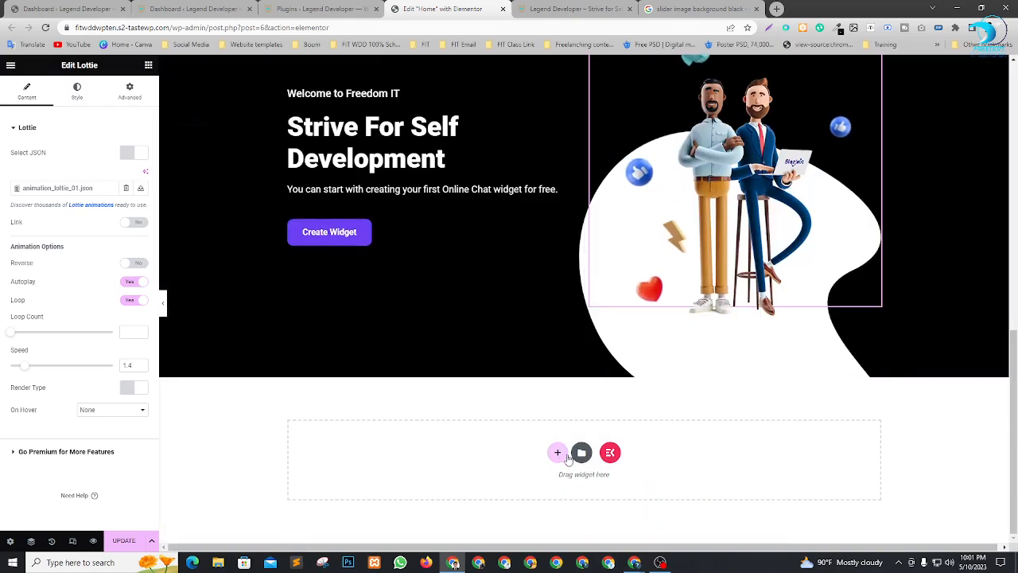
Step: Insert ElementsKit's 'Heading - Section 03' Selected Work block into the empty area
click(610, 452)
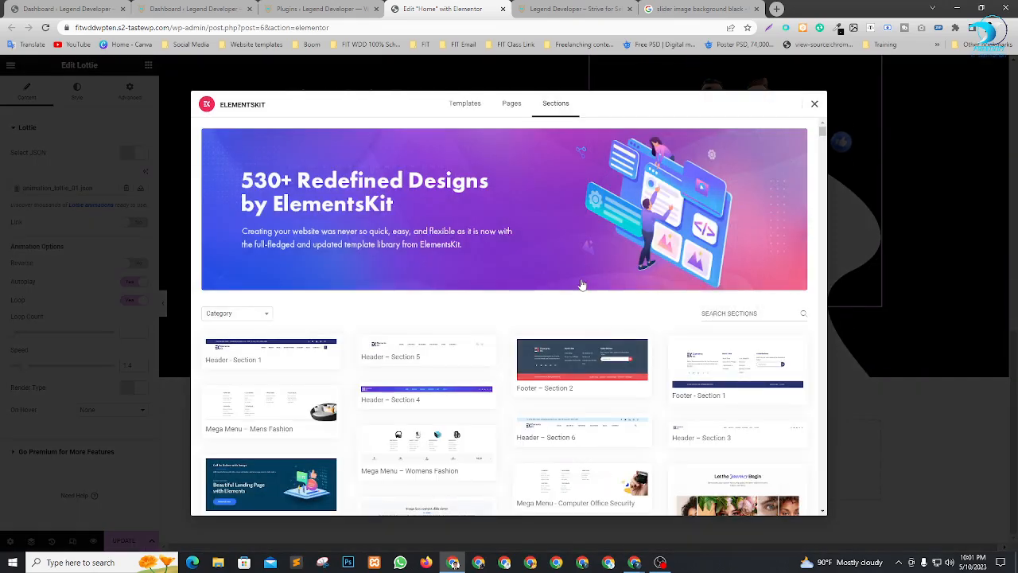
click(232, 315)
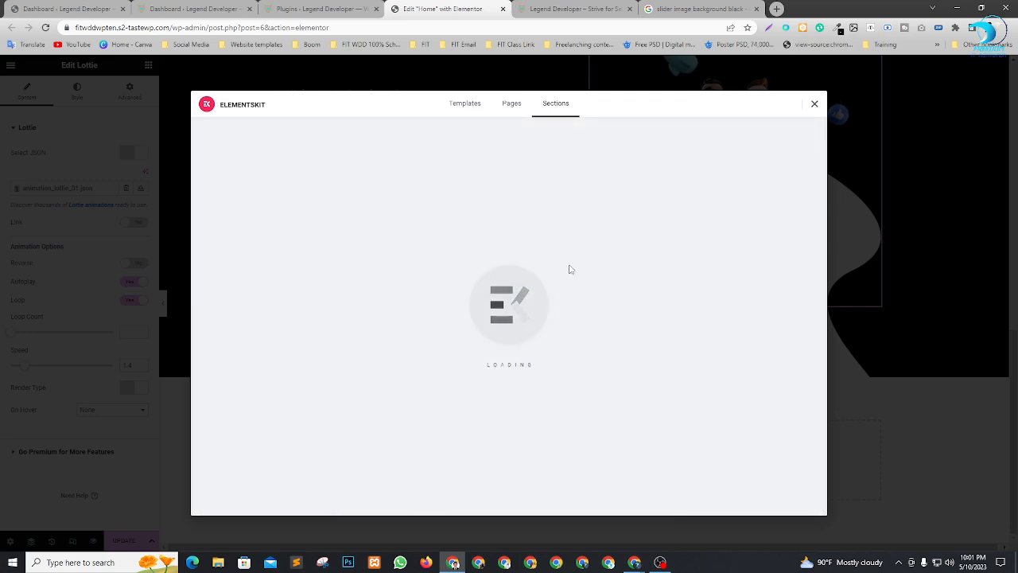
scroll(557, 303, down, 5)
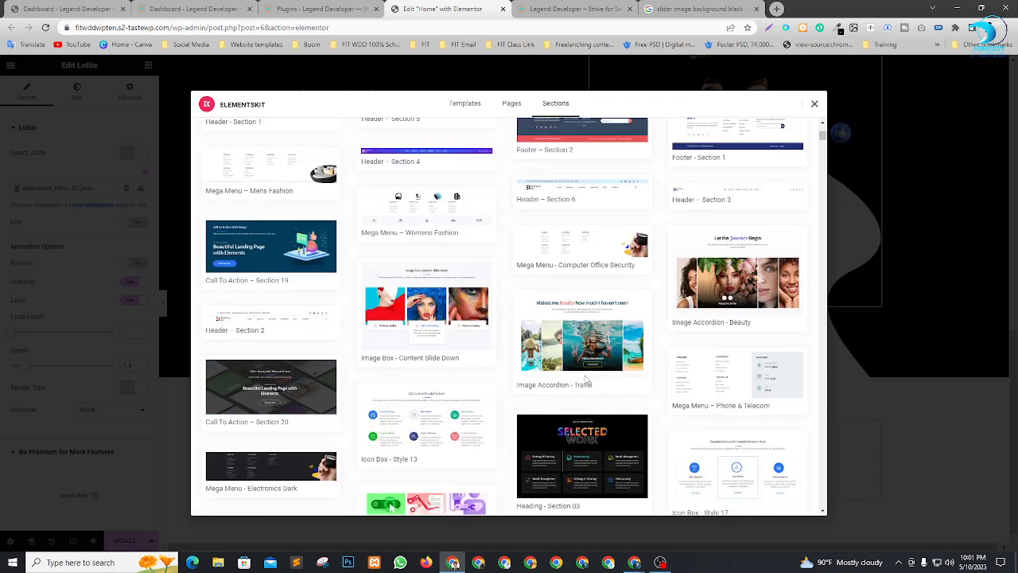
scroll(620, 347, down, 2)
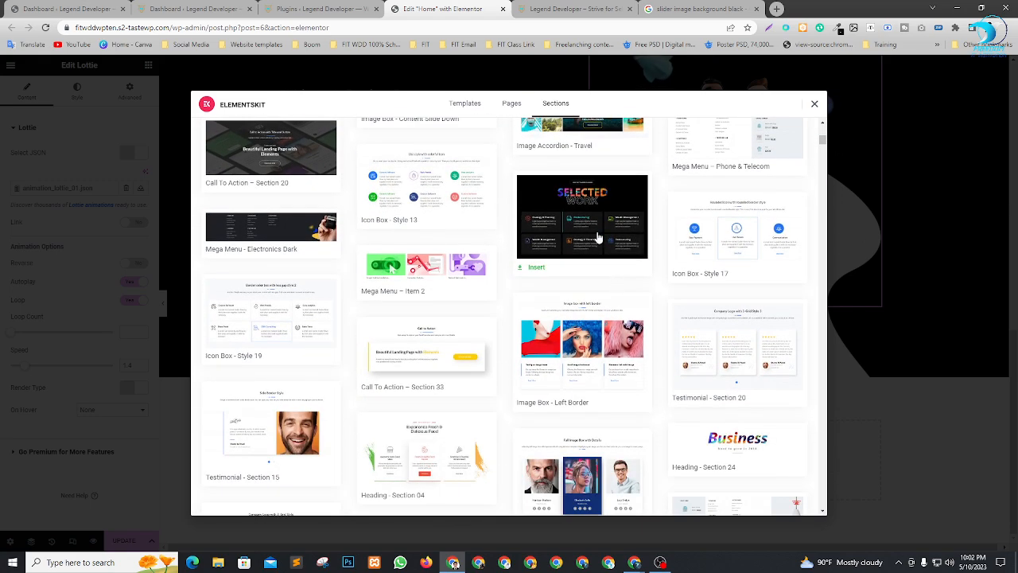
click(534, 268)
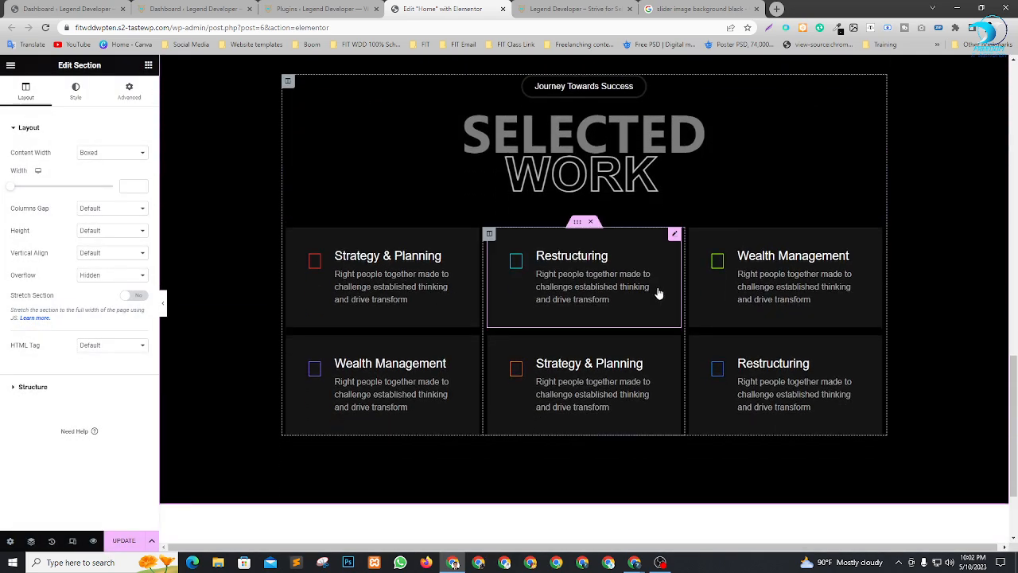
Step: Open the settings of the Selected Work section's heading widget
scroll(700, 274, up, 5)
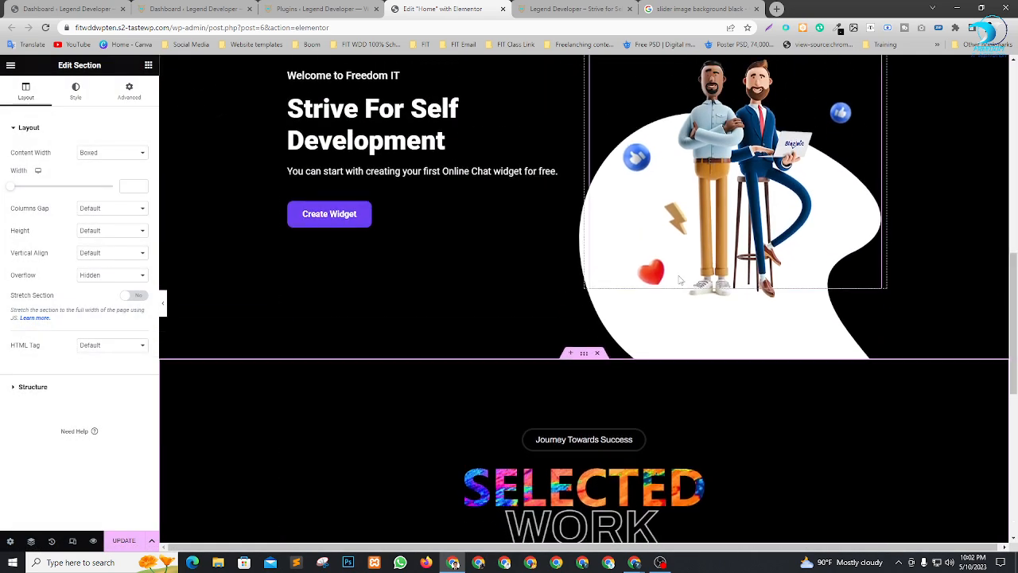
scroll(707, 274, down, 4)
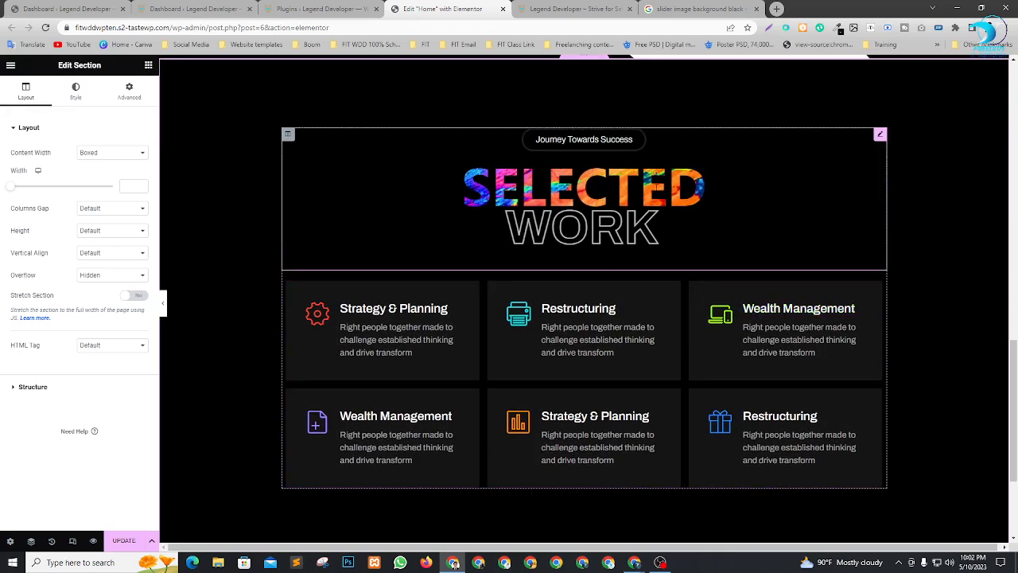
click(880, 136)
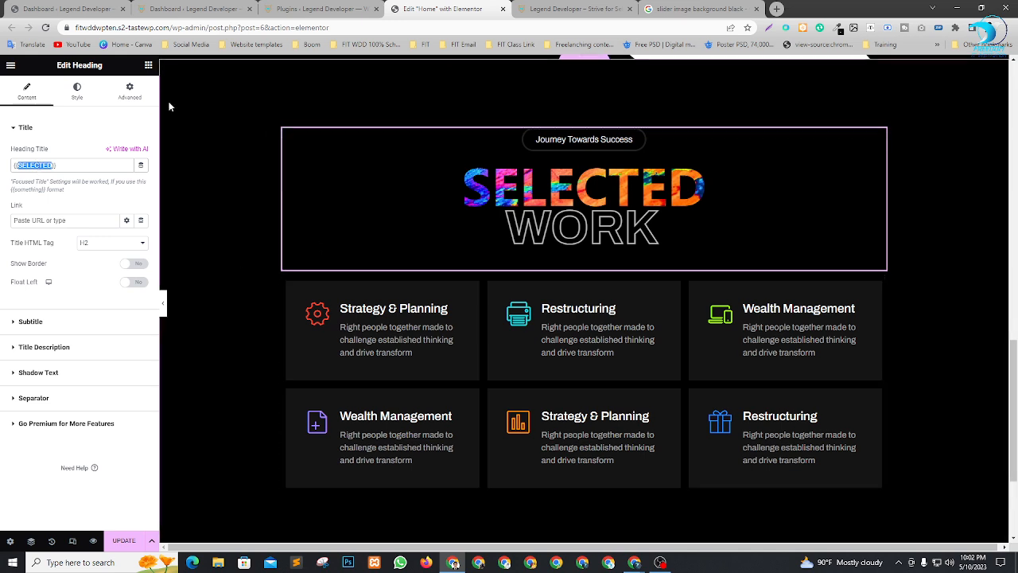
Step: Finish the heading text as 'Services' and clear the 'Work' shadow text
text(Services)
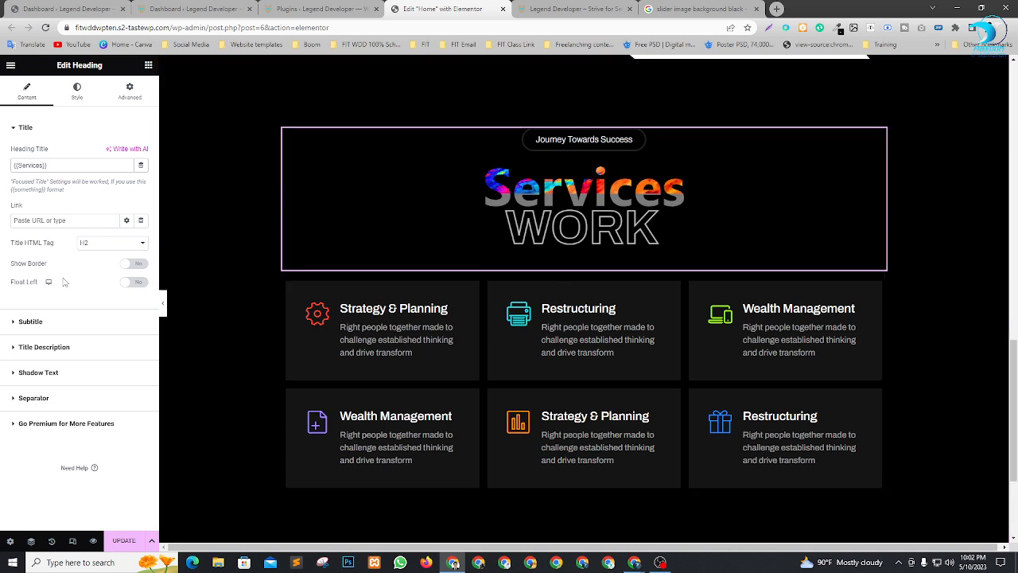
click(32, 322)
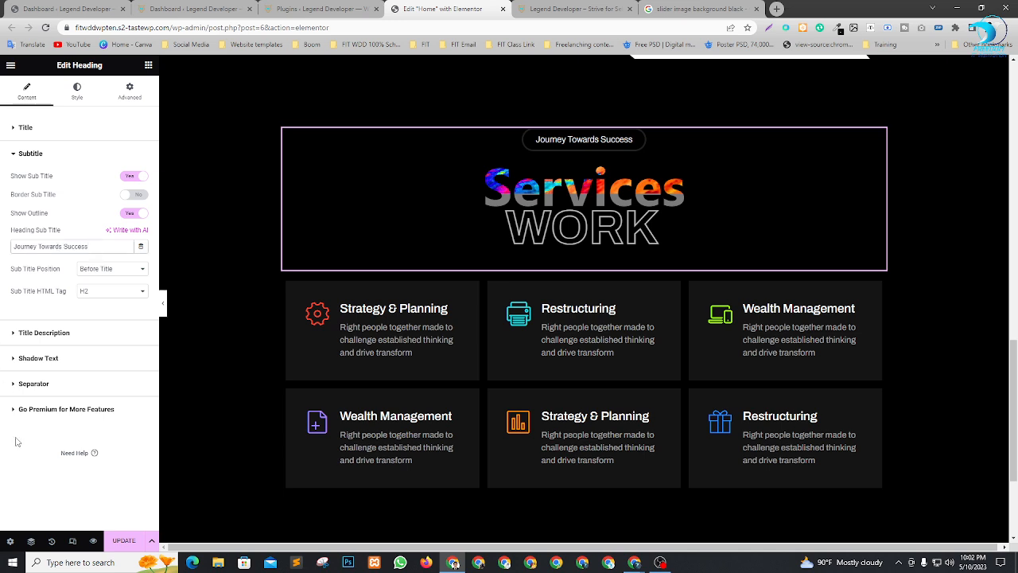
click(36, 359)
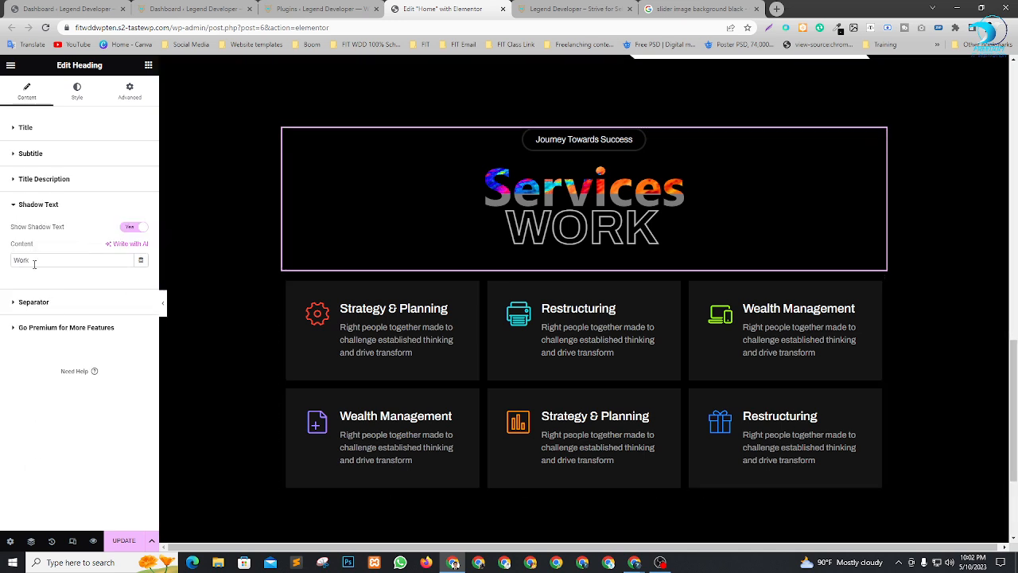
key(BackSpace)
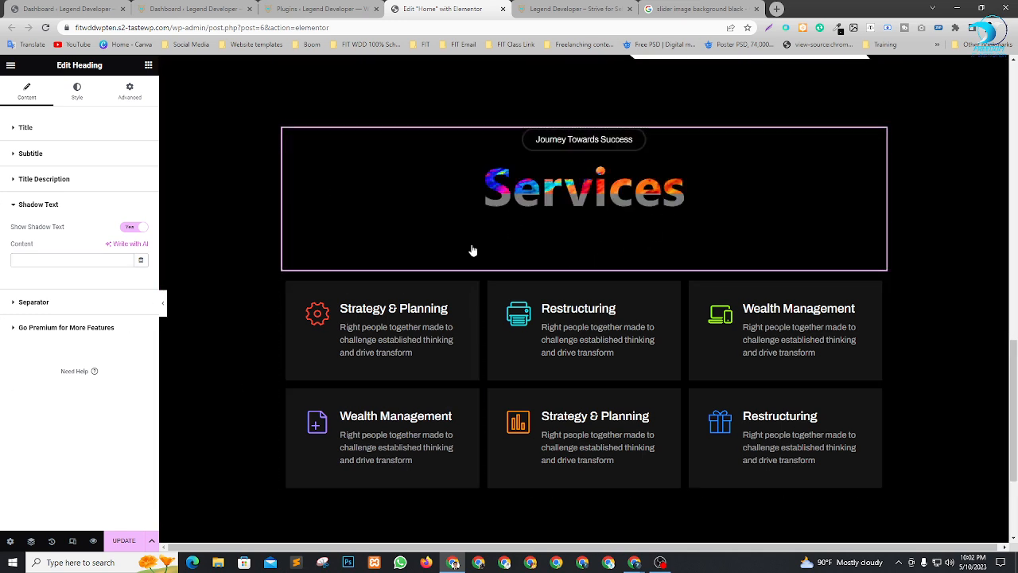
Step: Leave the heading separator switched off and scroll down to the service cards
click(24, 302)
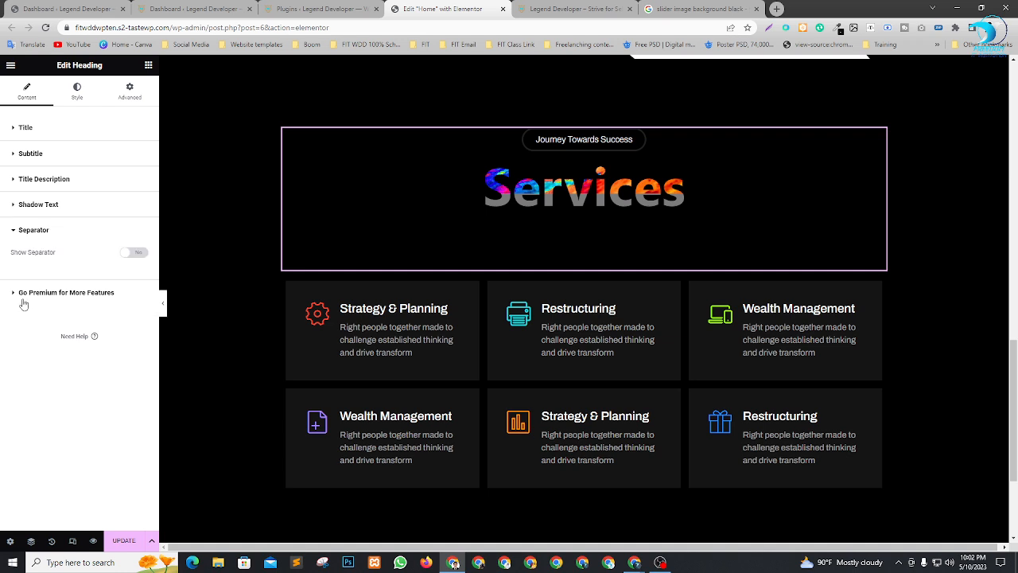
click(134, 253)
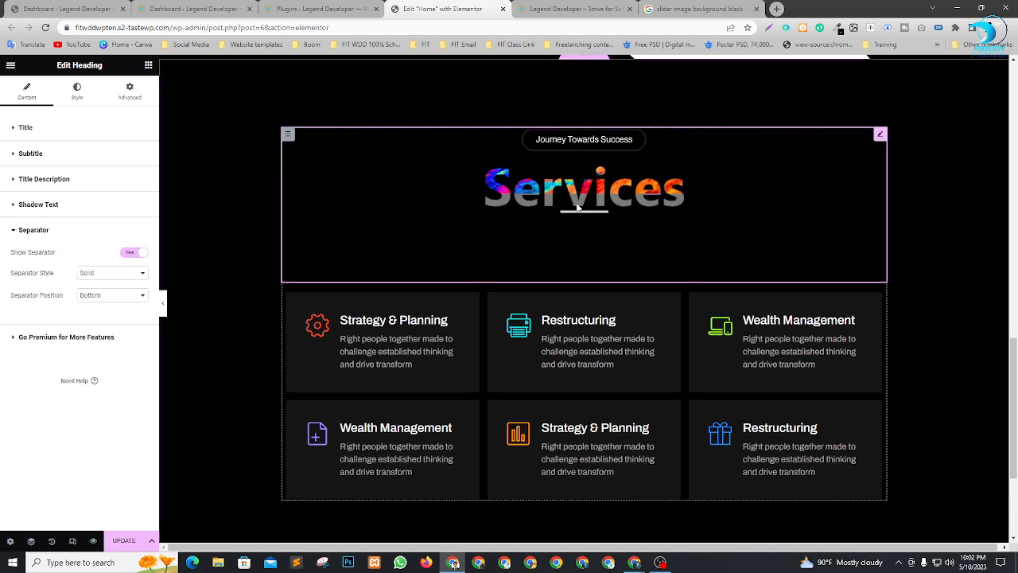
click(133, 252)
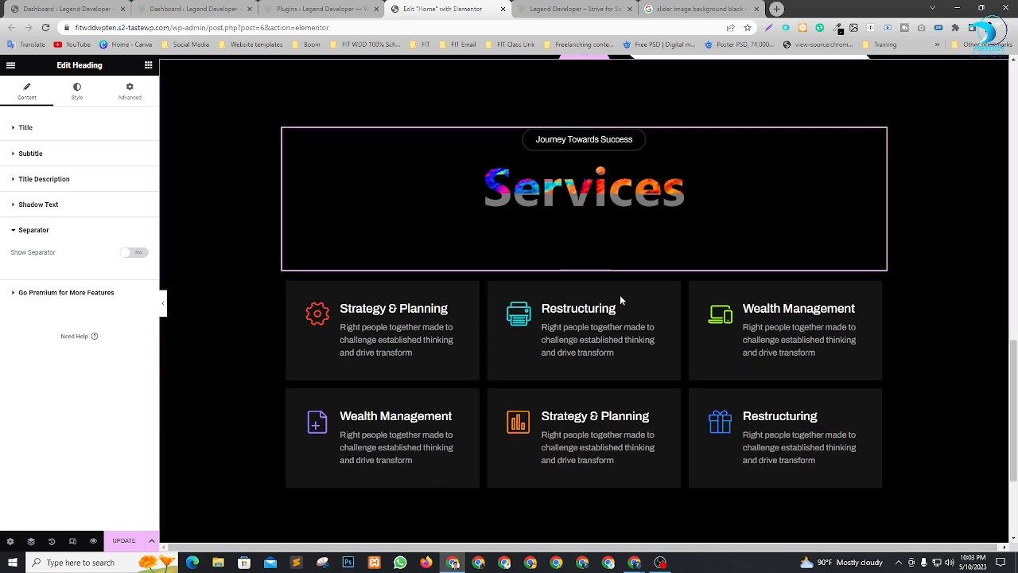
scroll(661, 302, down, 2)
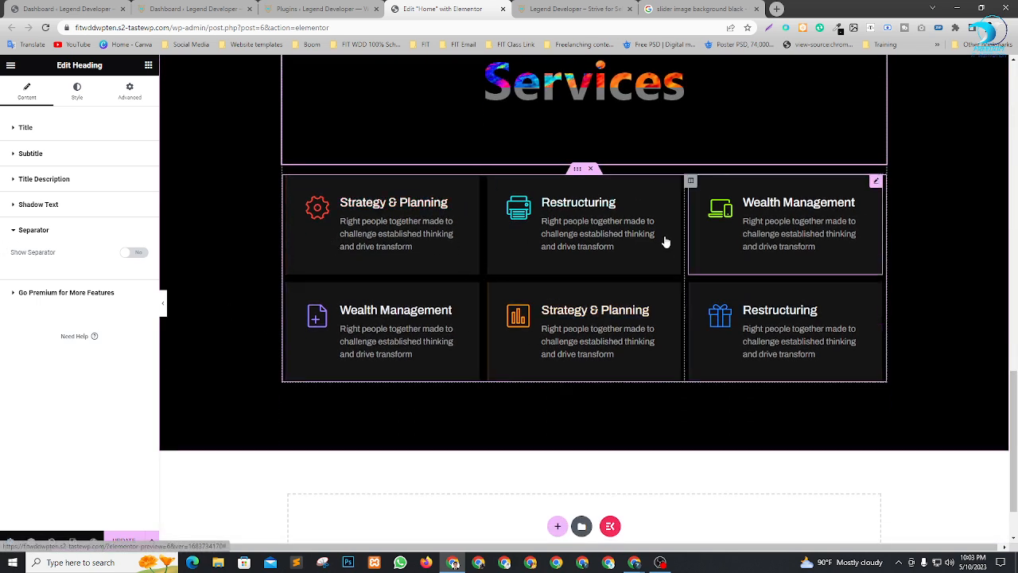
Step: Select the Strategy & Planning card and keep Equal Height on Disable
click(474, 181)
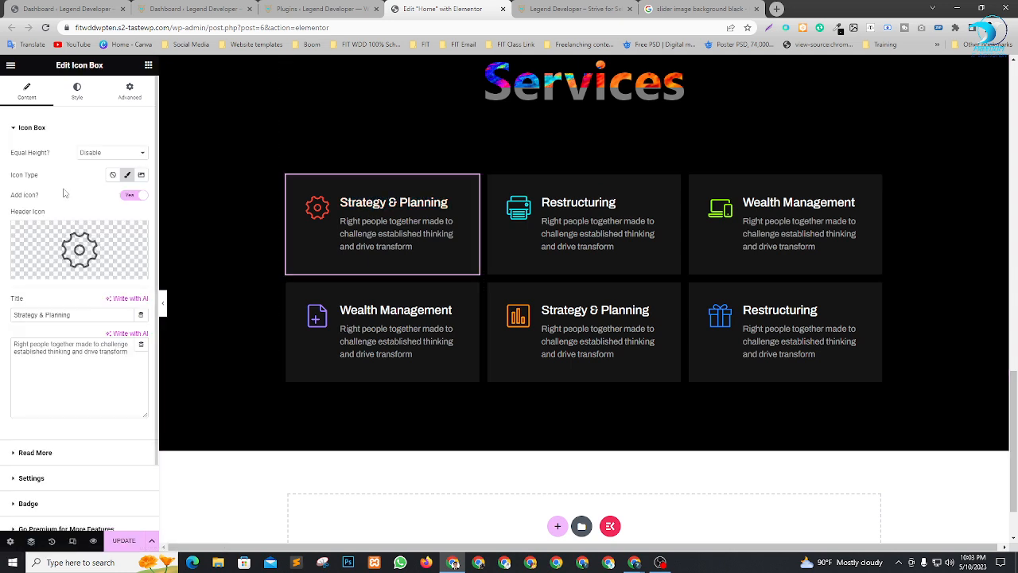
click(108, 156)
click(109, 155)
click(103, 156)
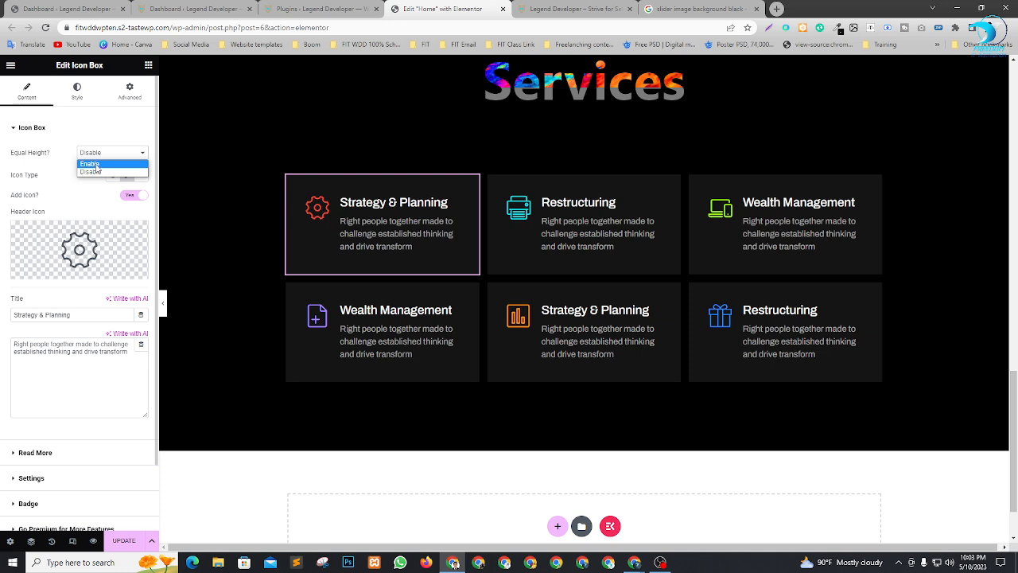
click(90, 164)
click(97, 155)
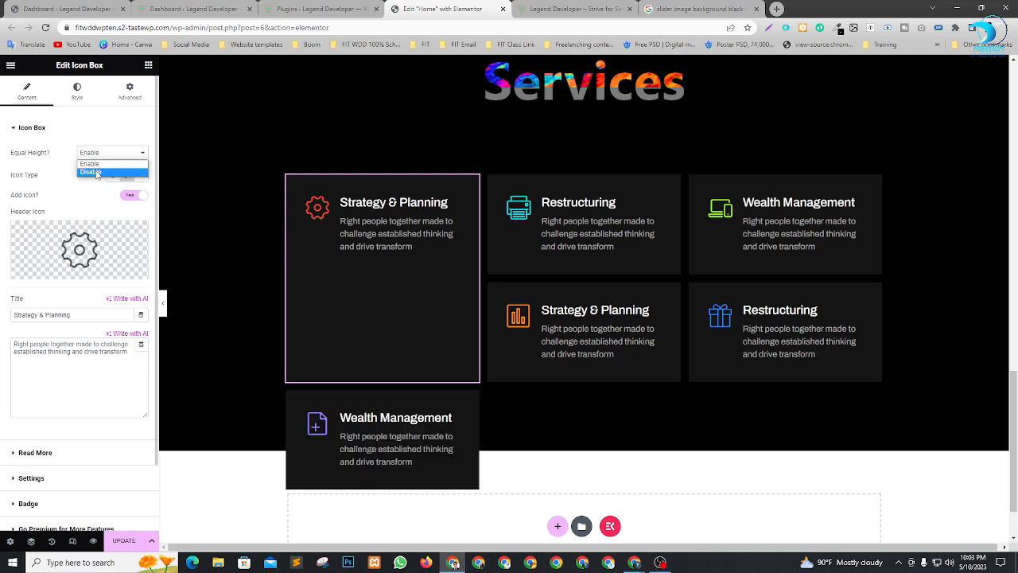
click(92, 158)
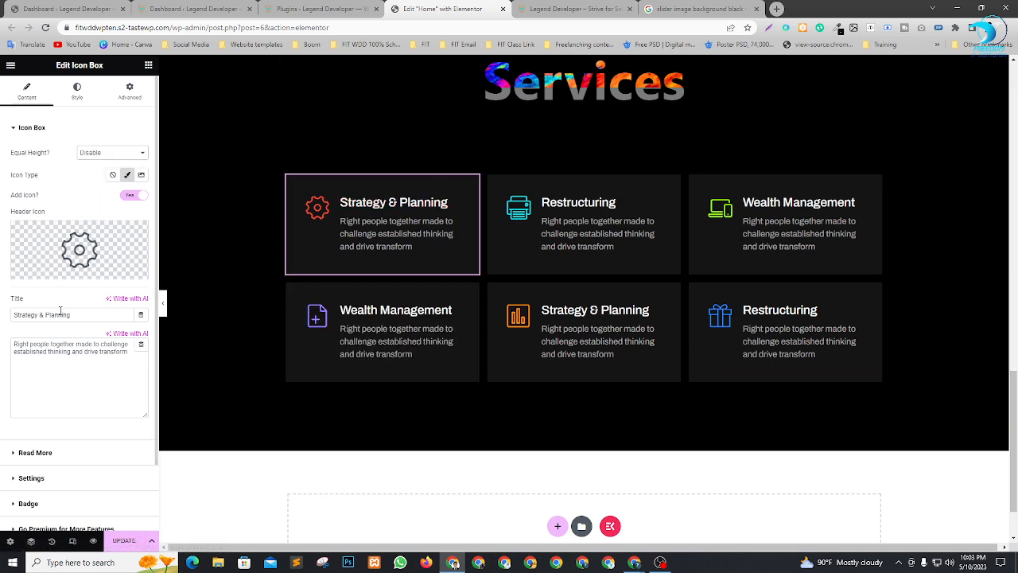
scroll(65, 320, down, 1)
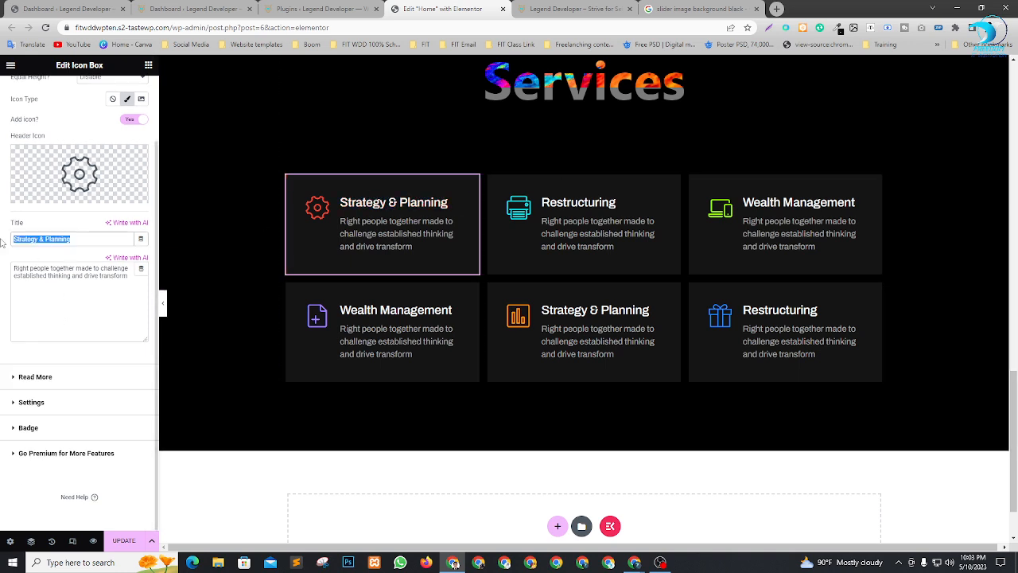
Step: Retitle the cards Web Design & Development, Wordpress Theme Customization and Master Class Web Development
text(Web Design & Development)
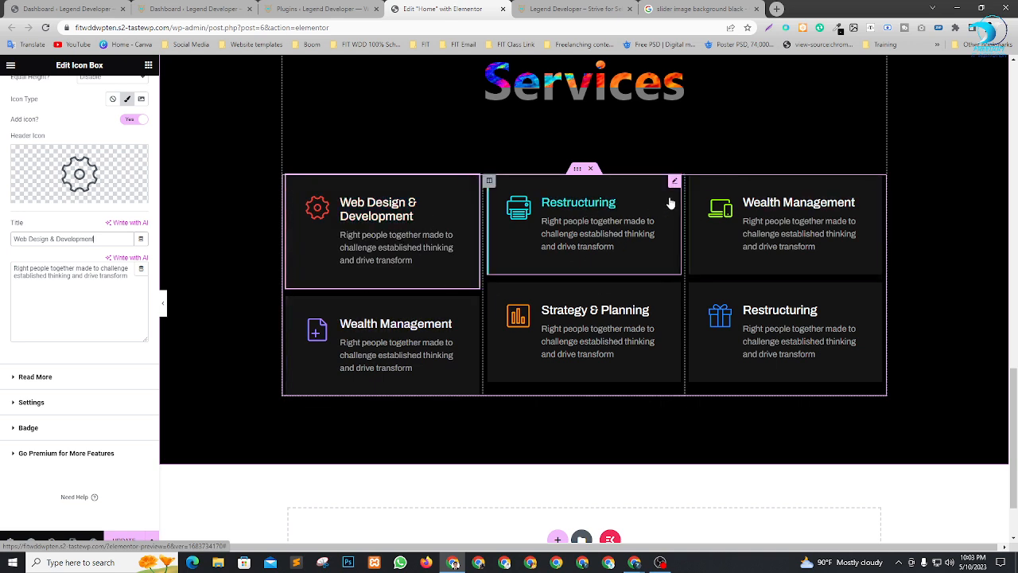
click(675, 183)
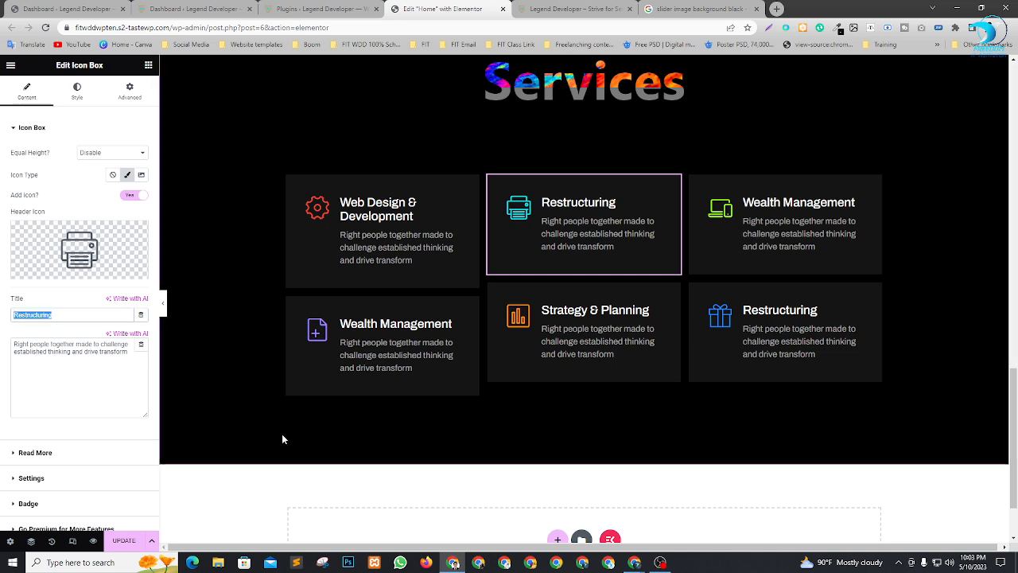
text(Word)
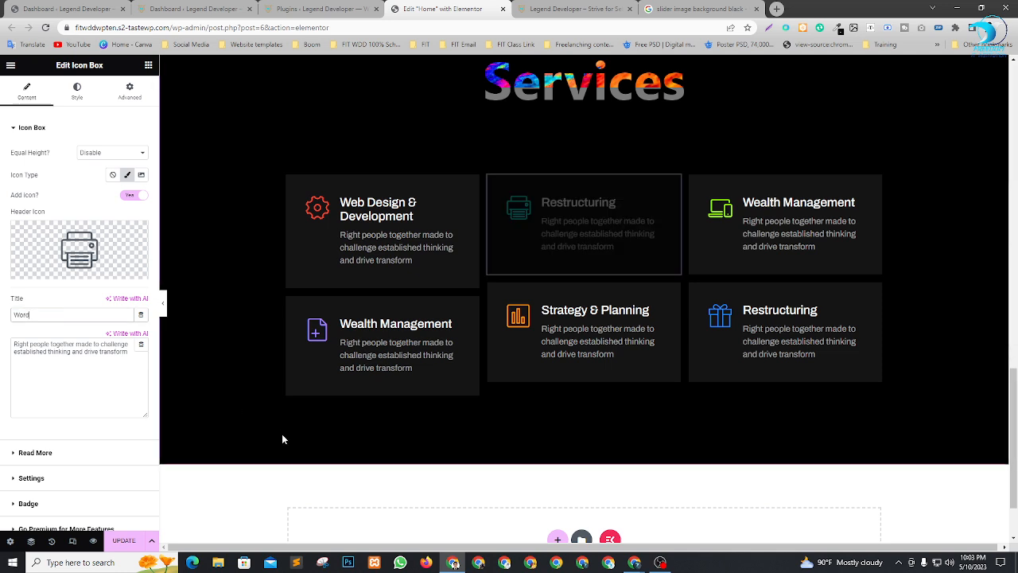
text(press )
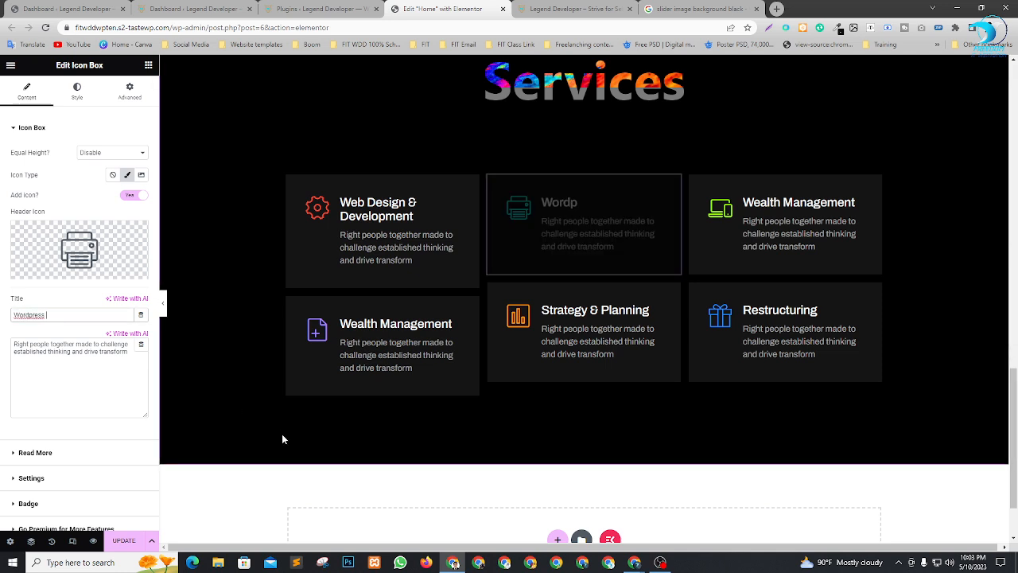
text(Them)
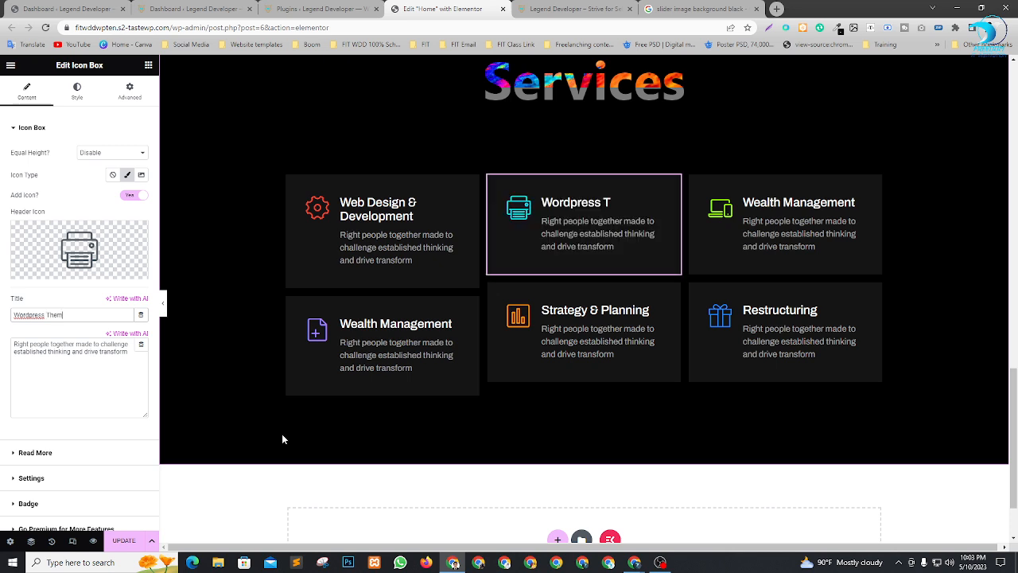
text(e Customization)
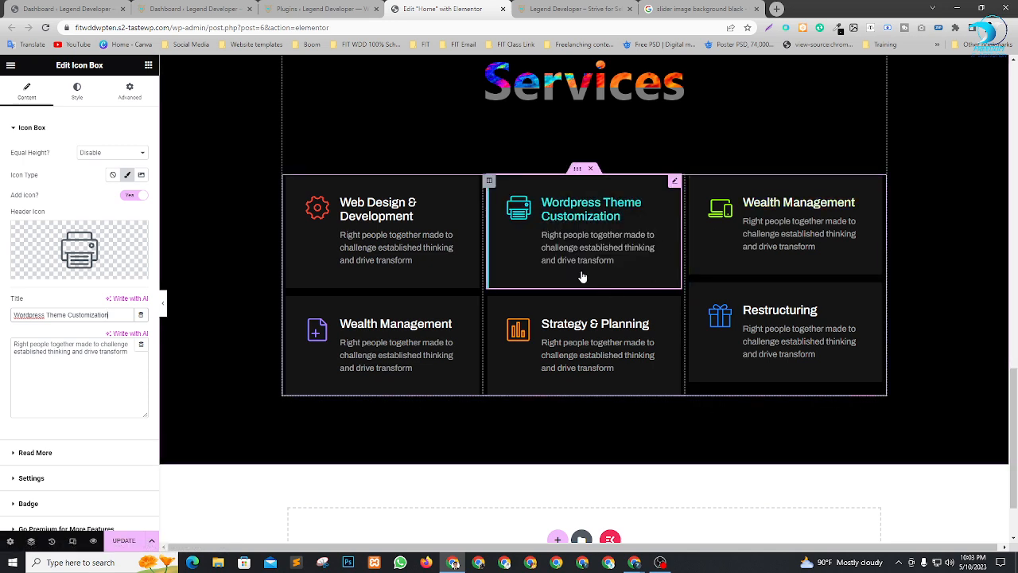
click(875, 183)
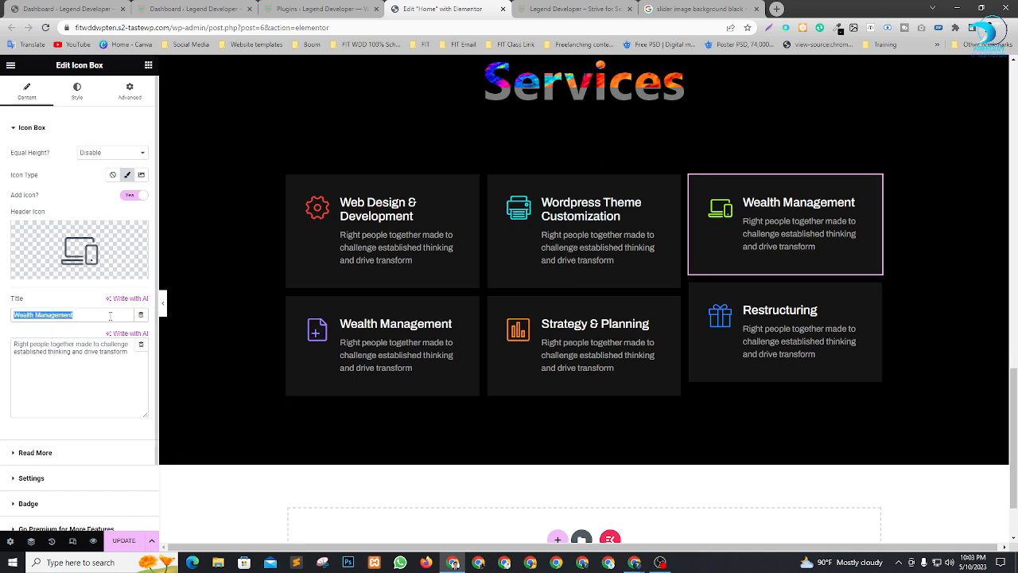
text(Master Class )
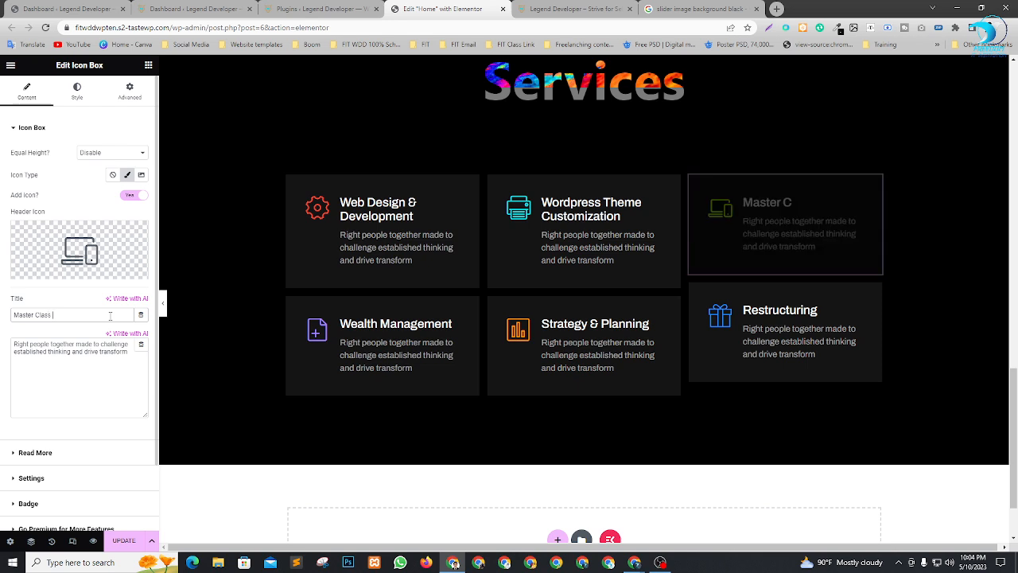
text(Web Development)
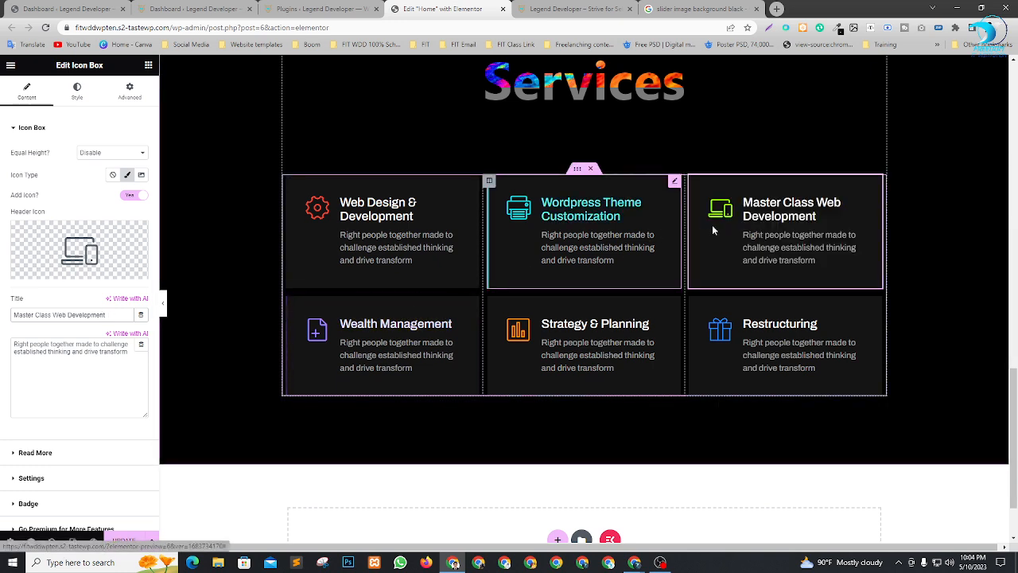
Step: Save the page with Update
scroll(88, 386, down, 1)
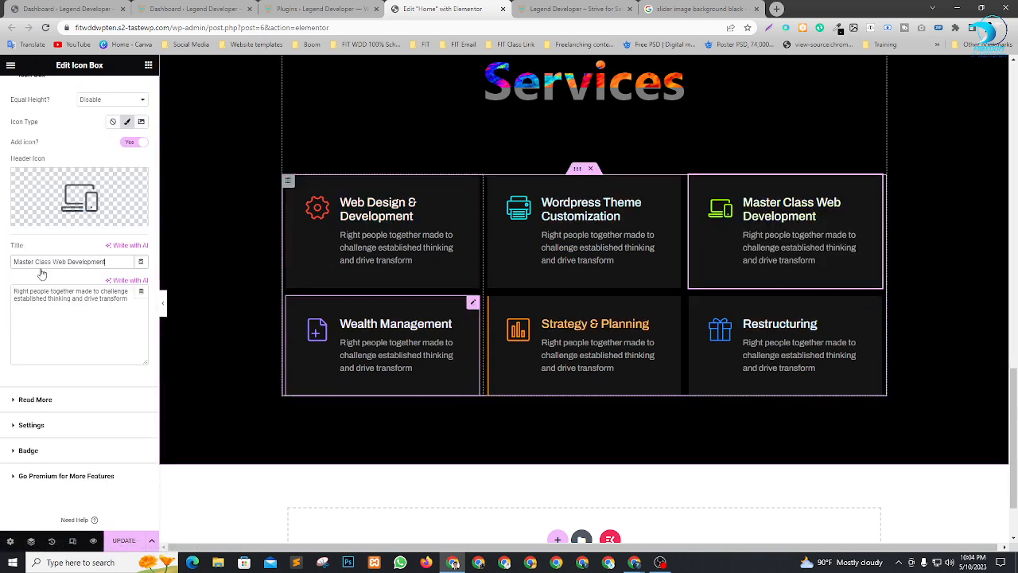
scroll(60, 312, down, 1)
click(116, 540)
Step: Find and select the Create Widget button in the Strive For Self Development section
scroll(768, 255, up, 10)
scroll(769, 260, up, 2)
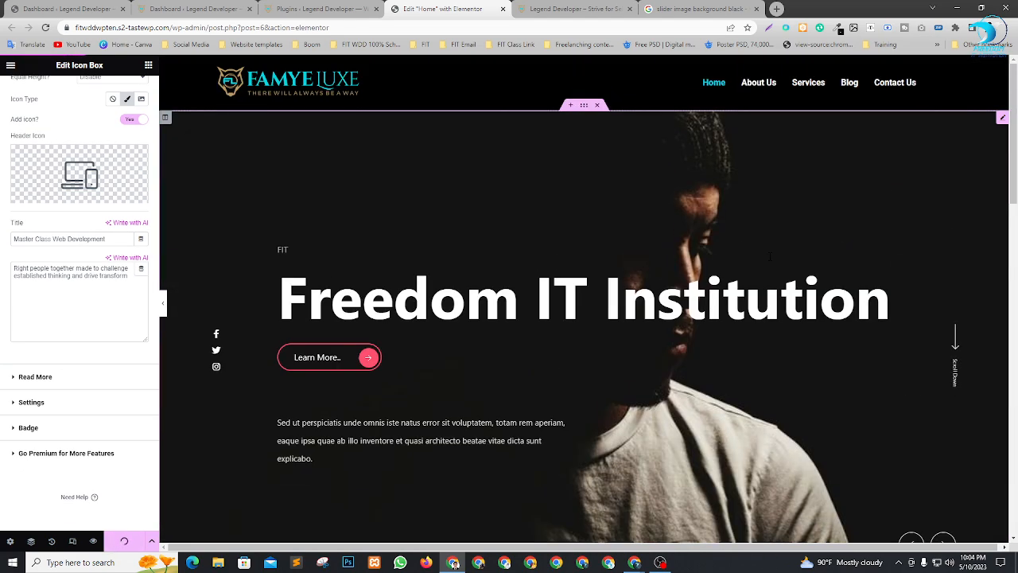
scroll(722, 223, down, 5)
scroll(798, 279, up, 5)
scroll(681, 262, down, 10)
scroll(580, 323, up, 10)
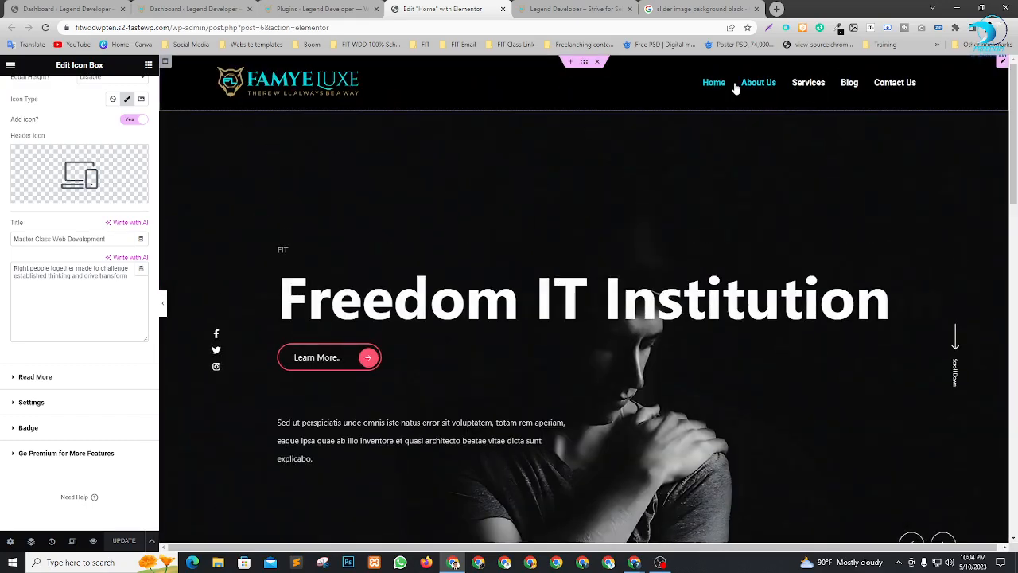
scroll(625, 284, down, 4)
scroll(350, 361, up, 1)
scroll(342, 326, up, 3)
scroll(435, 345, down, 2)
scroll(397, 310, up, 2)
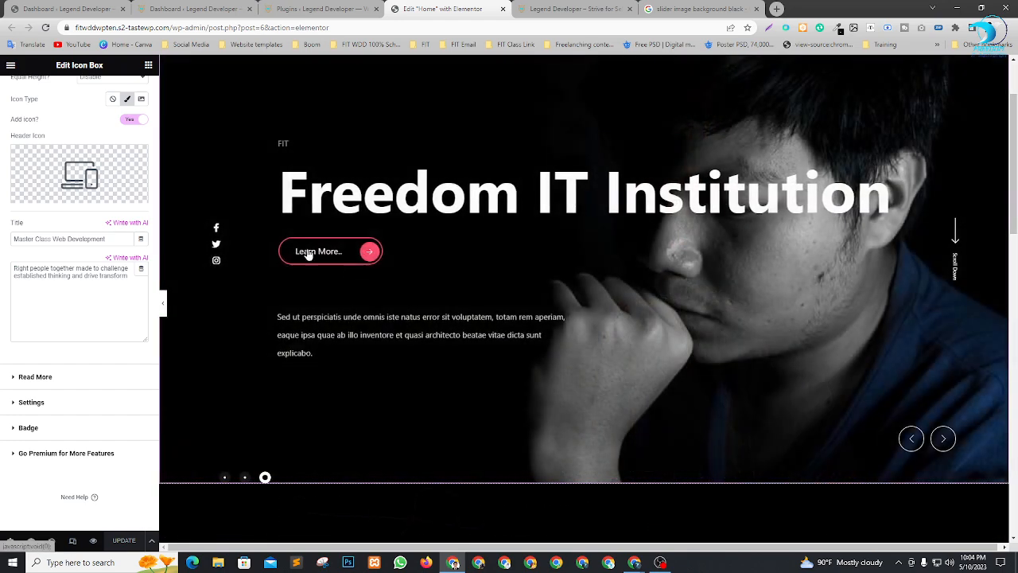
scroll(567, 353, down, 3)
scroll(567, 353, down, 4)
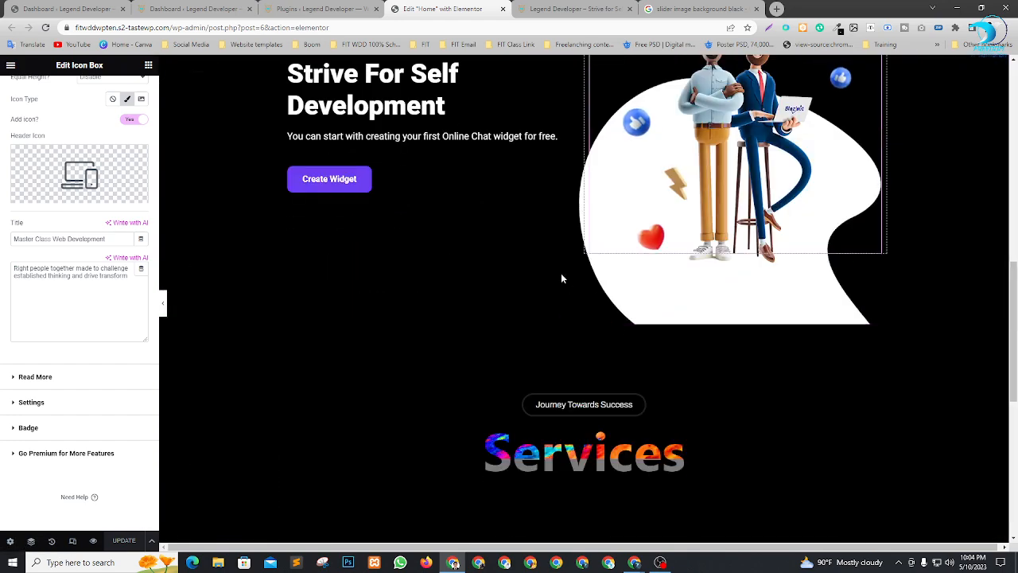
scroll(286, 277, up, 1)
scroll(567, 298, up, 1)
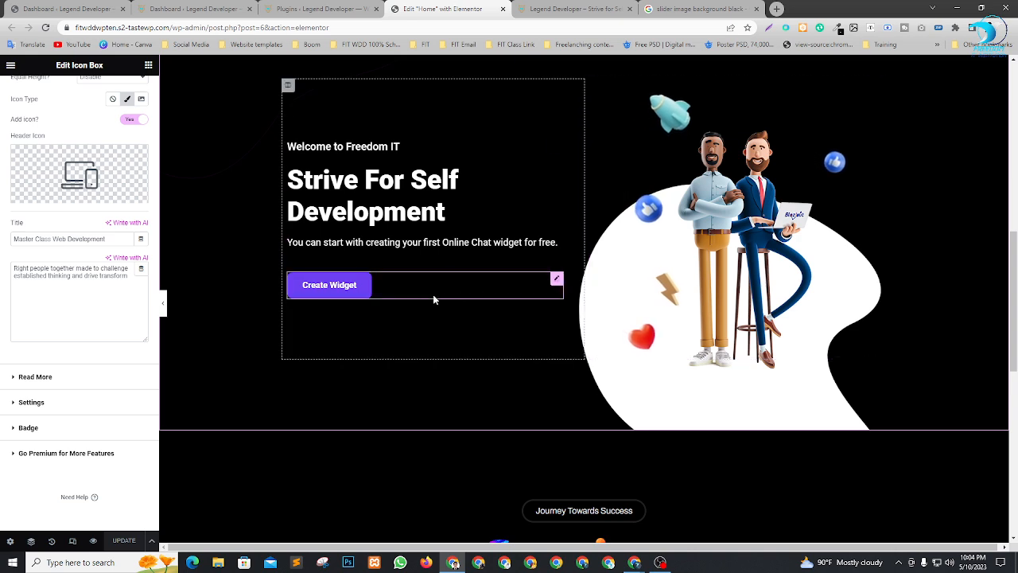
click(488, 296)
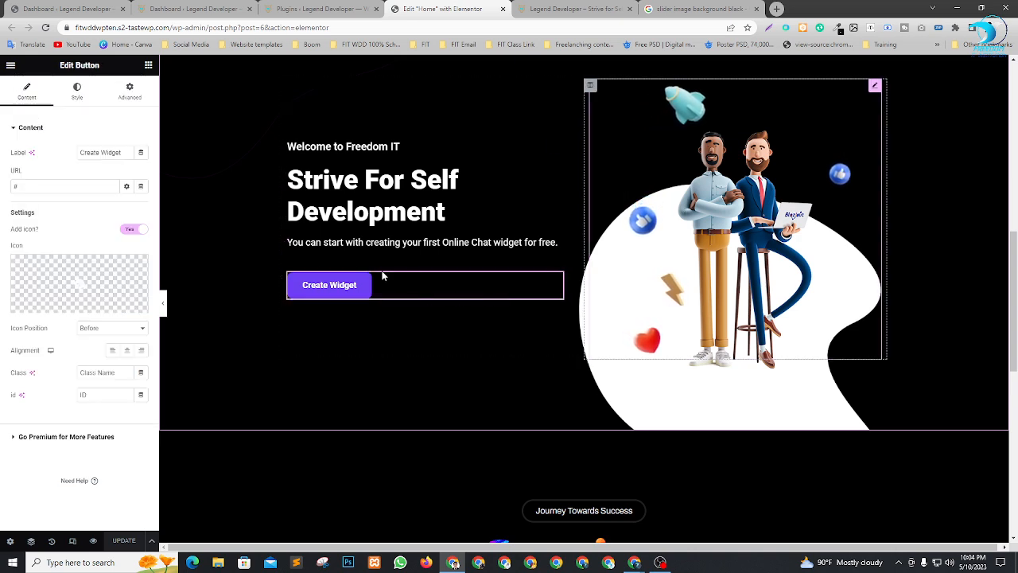
Step: Change the button's background colour from purple to pink #F23FA3
click(77, 94)
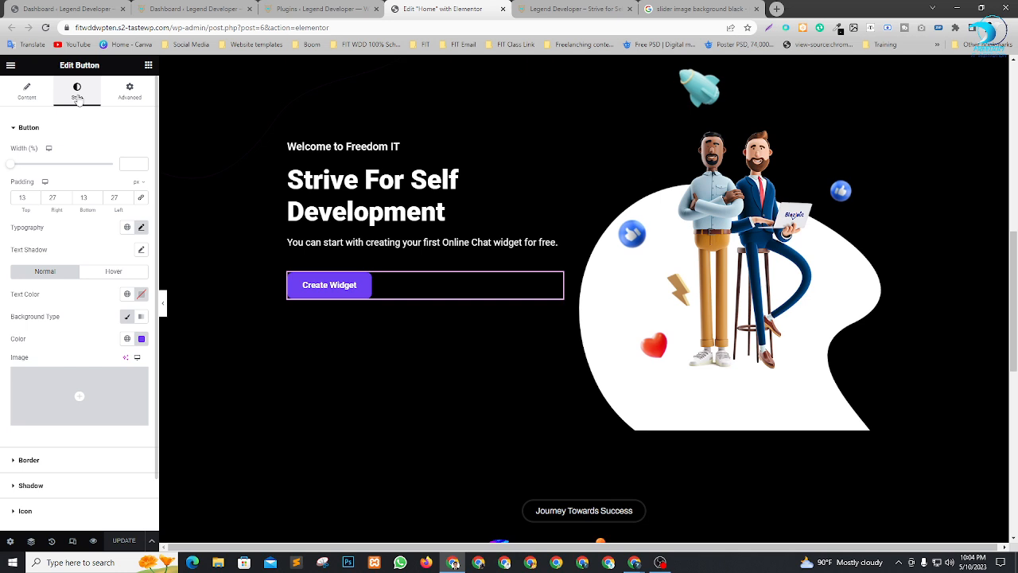
click(141, 339)
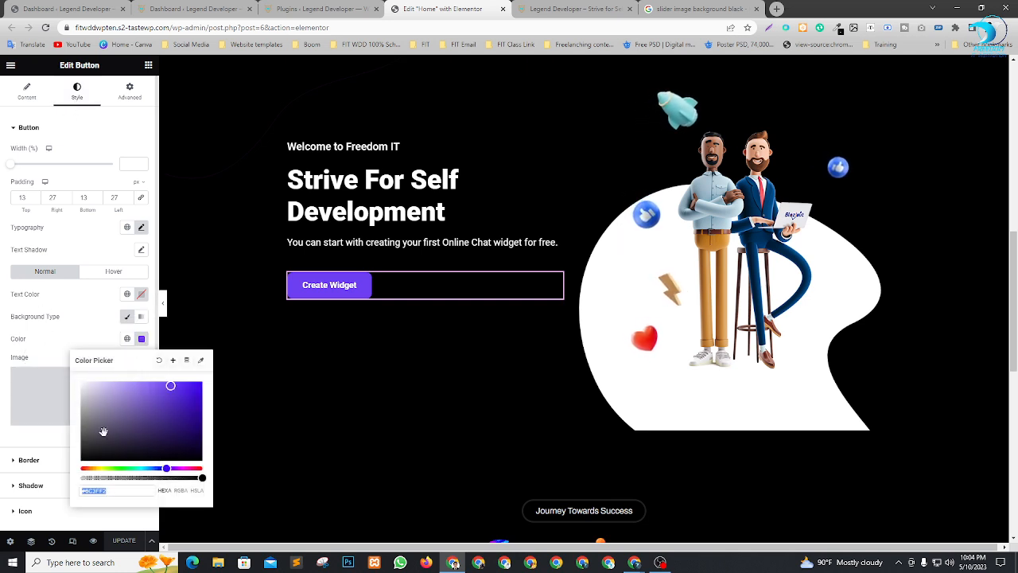
drag(166, 469, 191, 468)
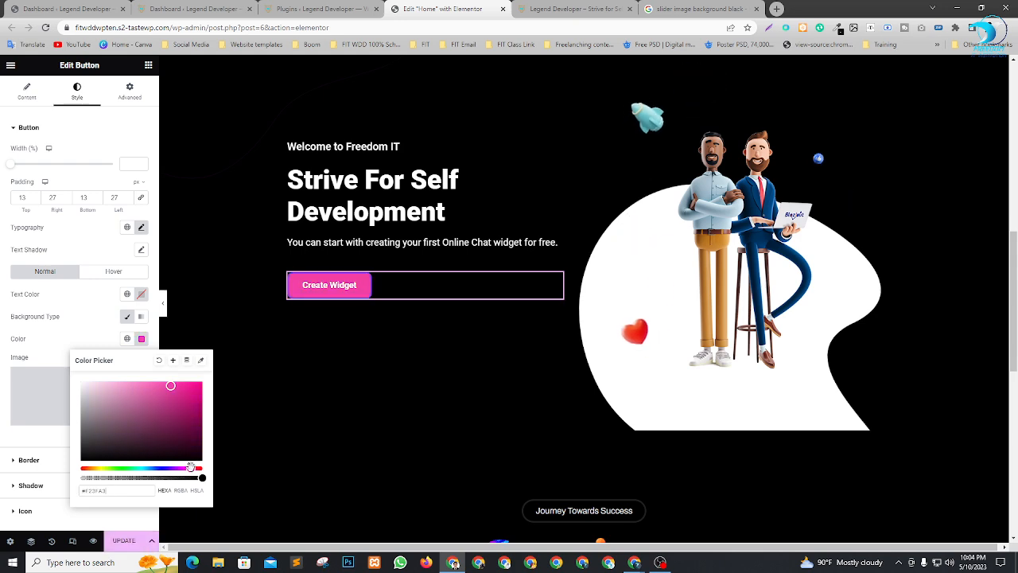
scroll(483, 211, up, 5)
scroll(483, 211, up, 3)
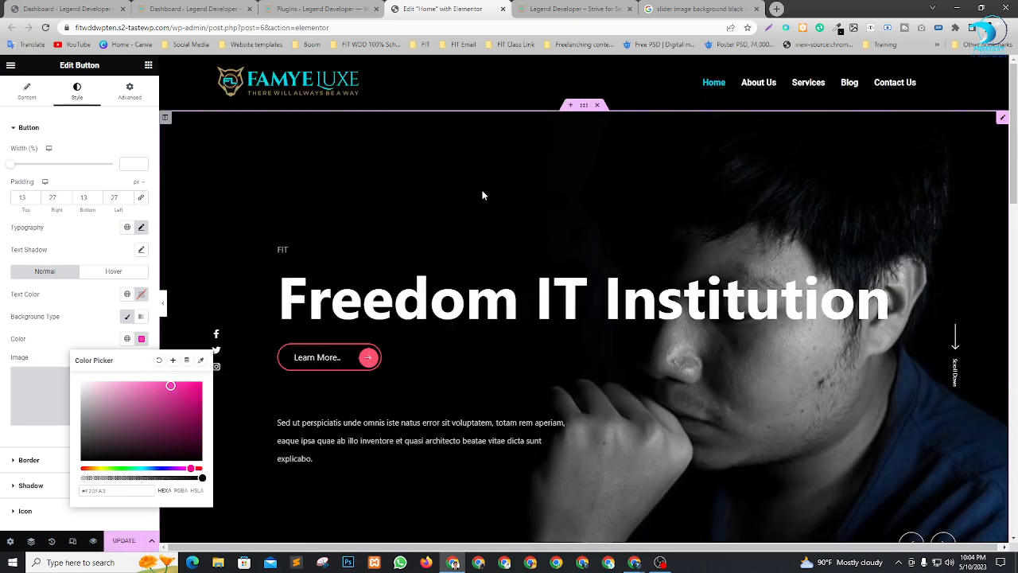
Step: Sample and copy the cyan colour #00D7E2 with the colour-picker extension
click(839, 30)
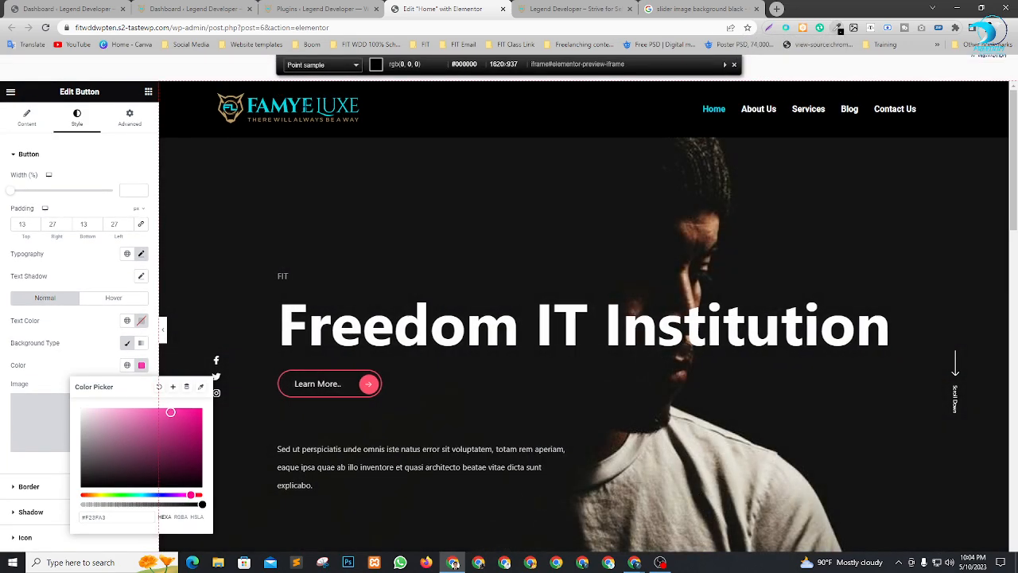
click(305, 106)
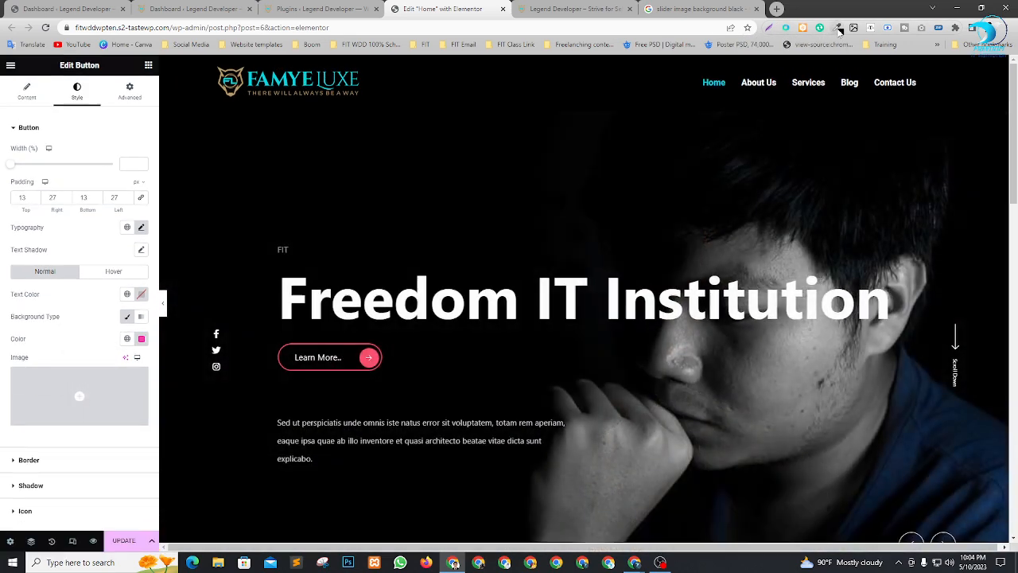
click(839, 30)
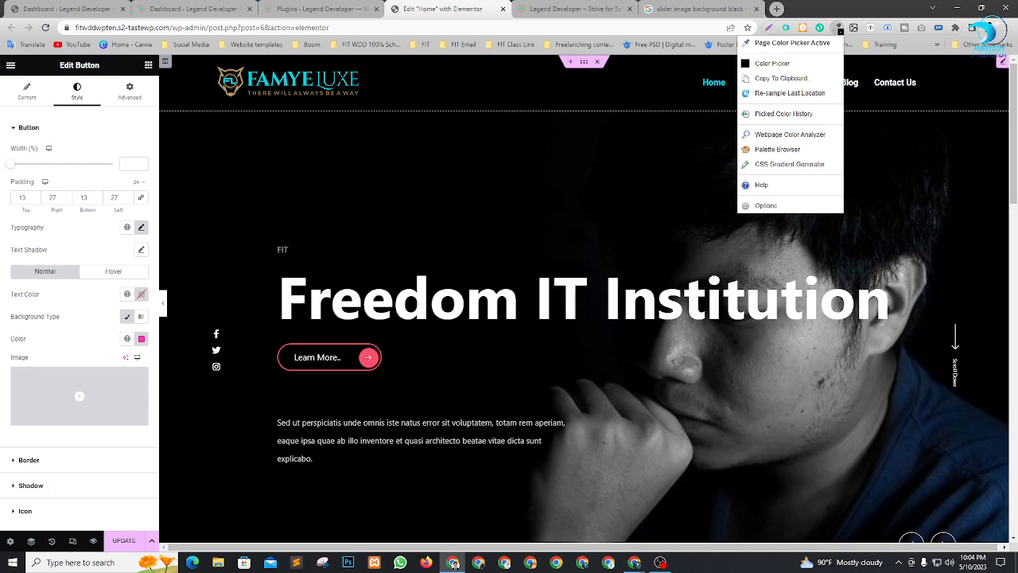
click(772, 64)
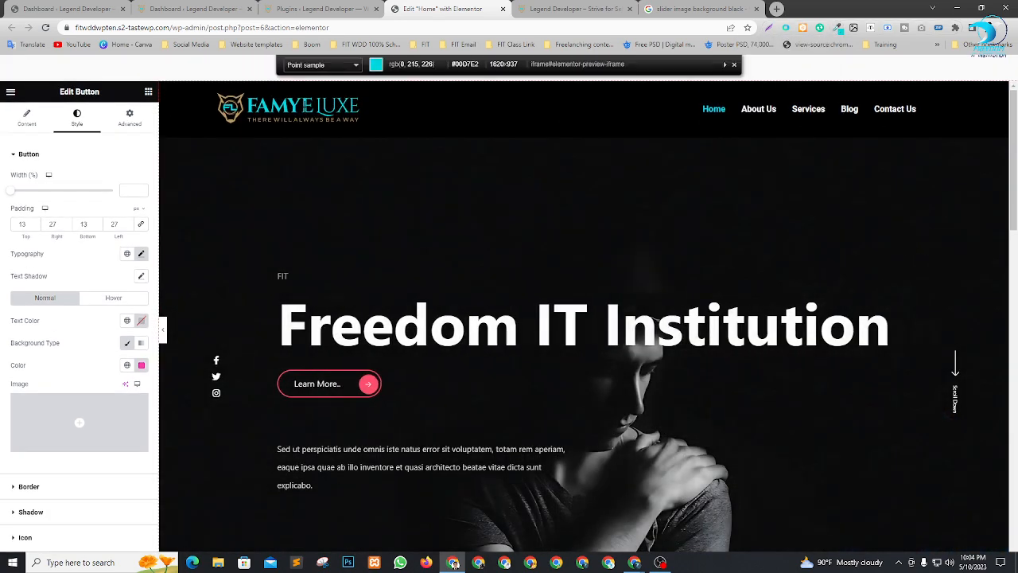
click(402, 66)
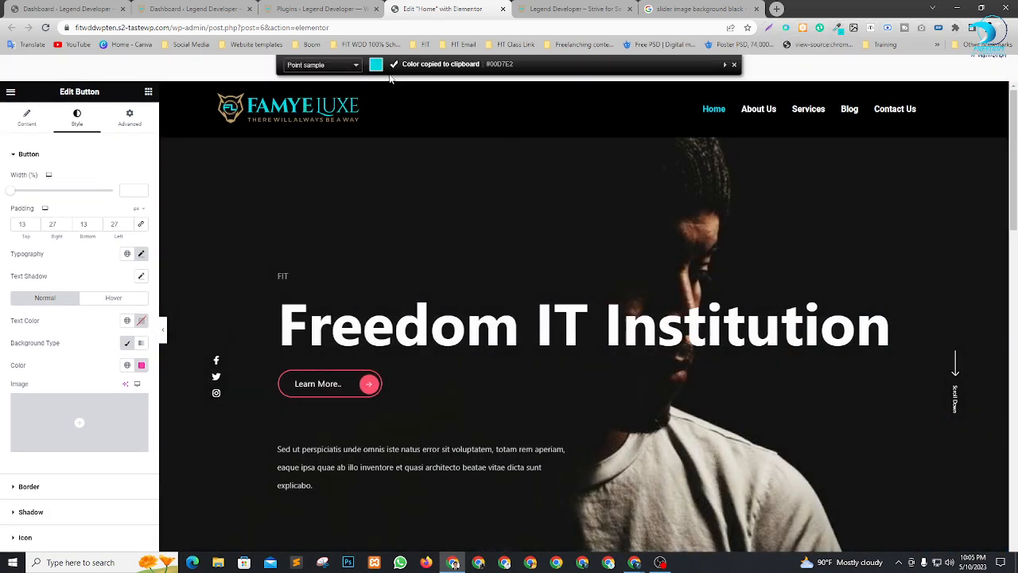
click(840, 29)
click(787, 91)
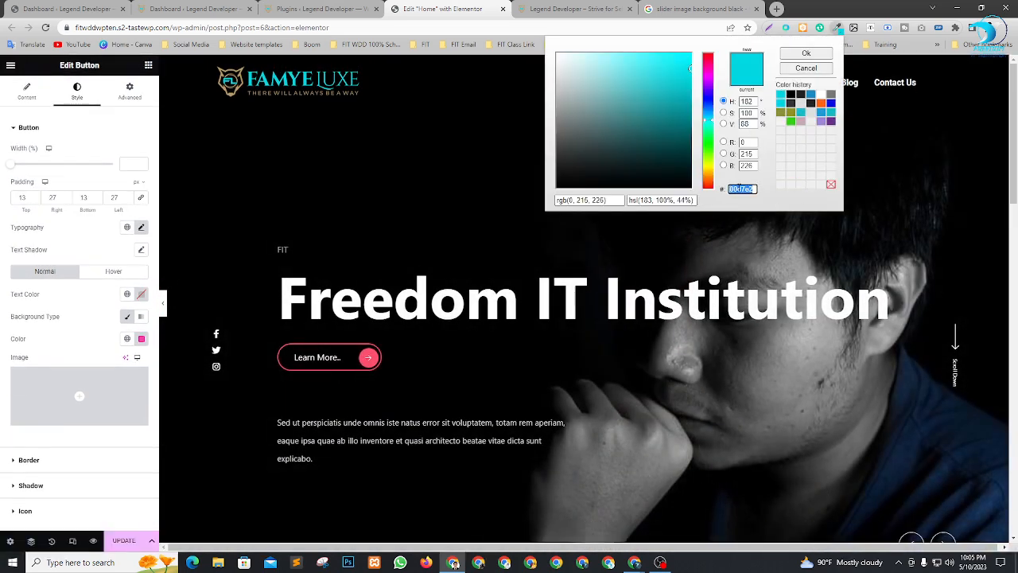
click(815, 7)
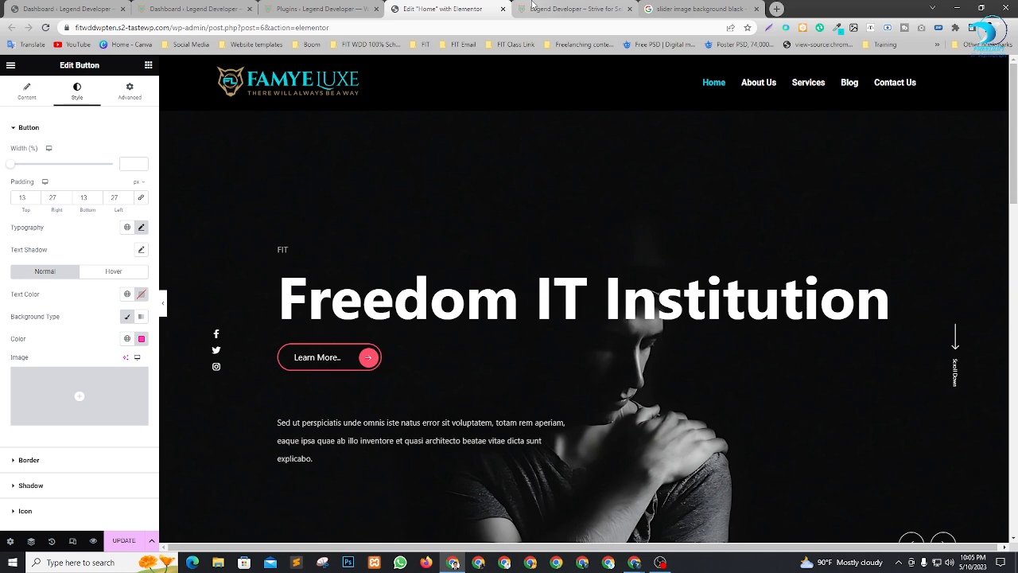
scroll(464, 307, down, 8)
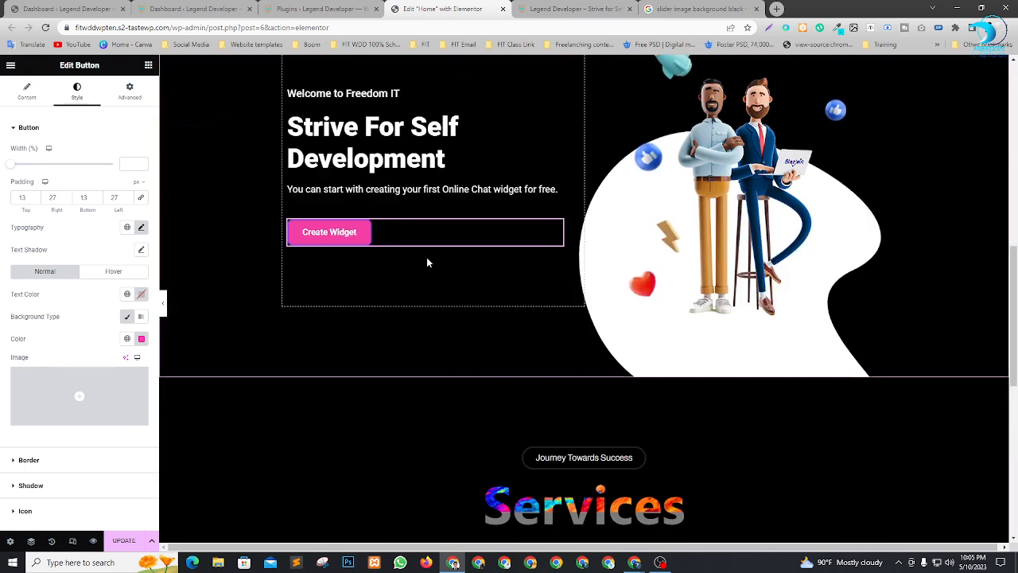
Step: Paste 00d7e2 as the Create Widget button's background colour
click(141, 340)
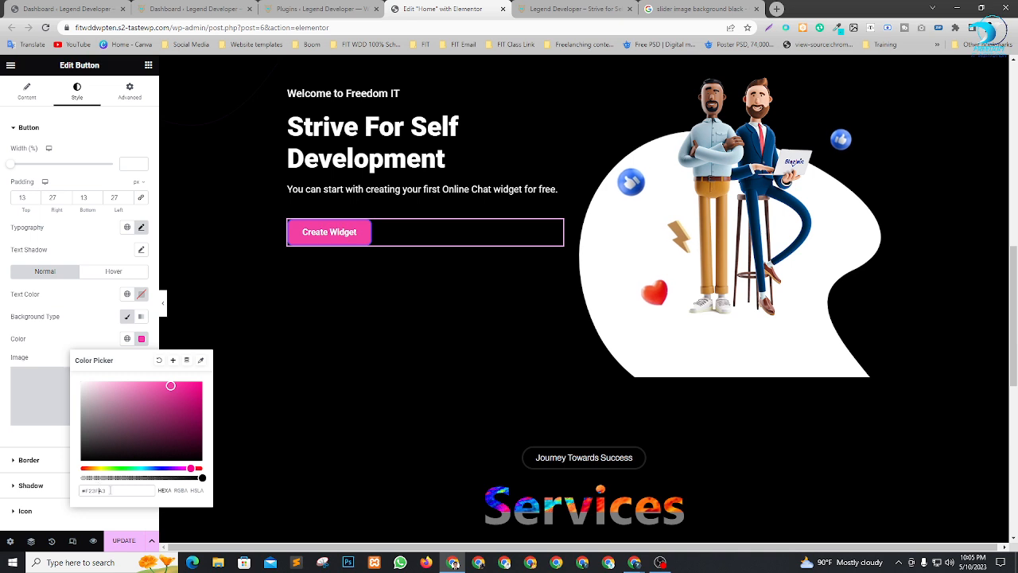
key(ctrl+v)
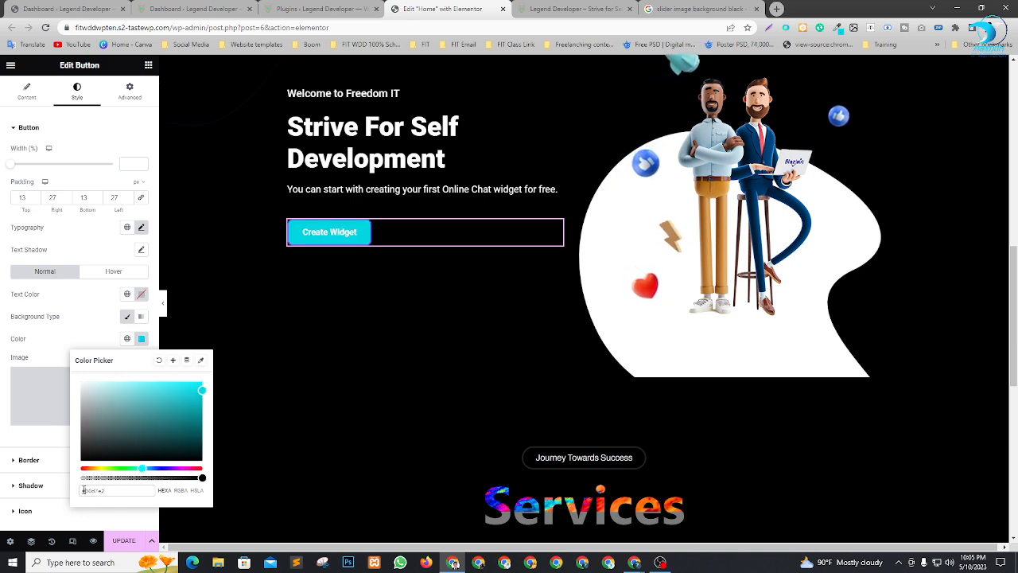
click(70, 442)
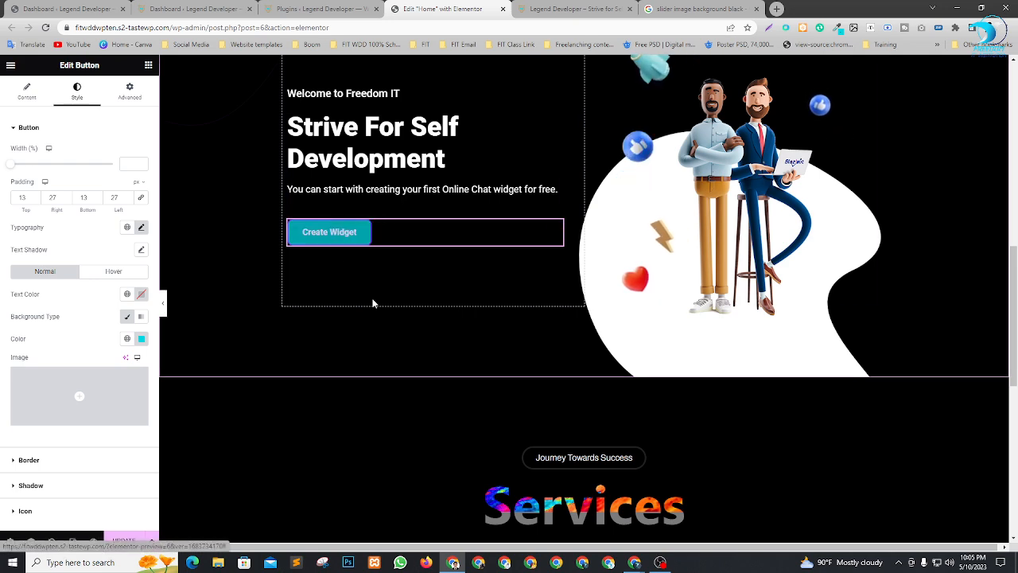
scroll(523, 268, up, 4)
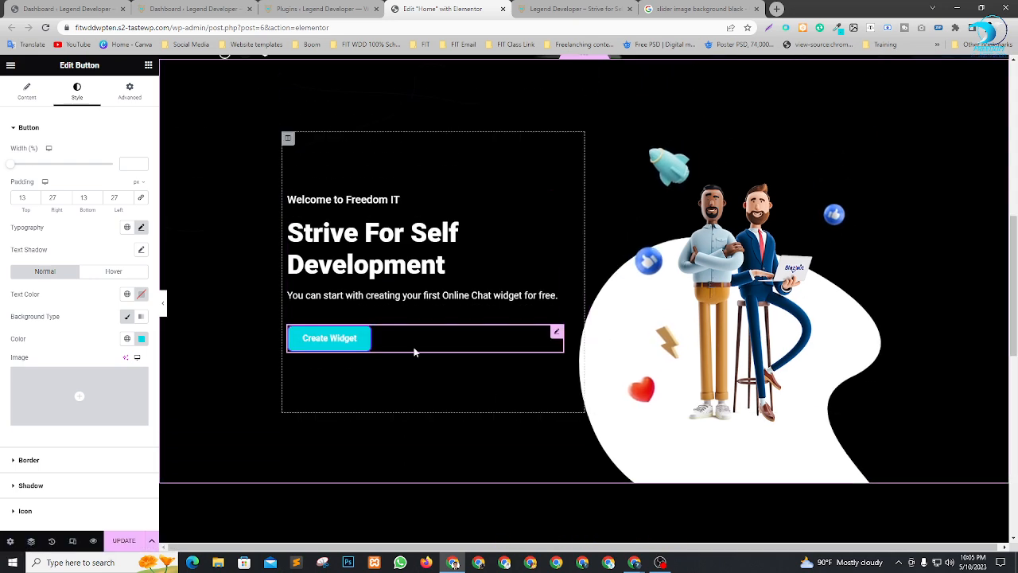
scroll(545, 366, up, 4)
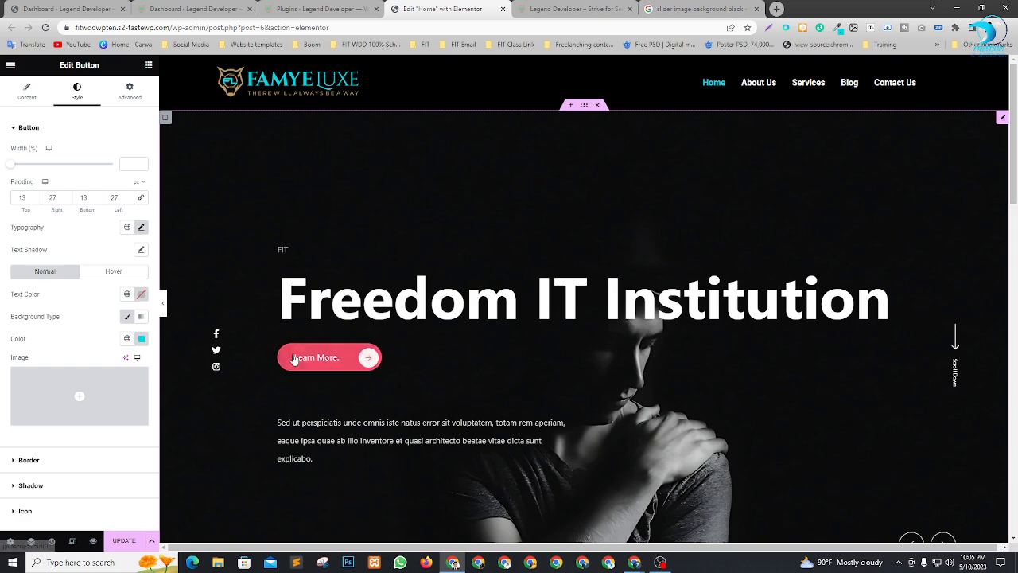
Step: In the hero slider's Style > Sliders > Button settings, set Background Type to Classic
click(1003, 118)
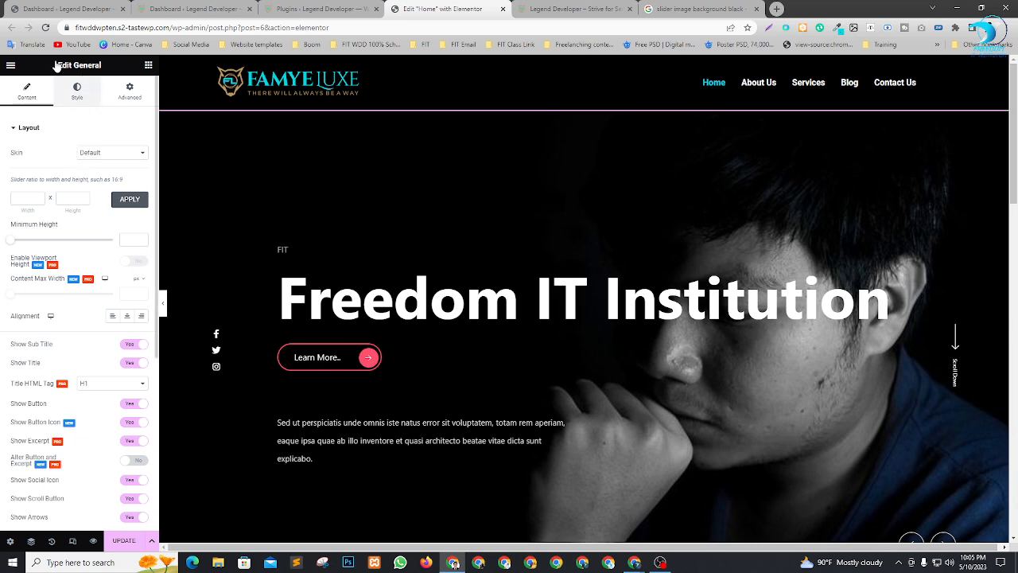
click(77, 102)
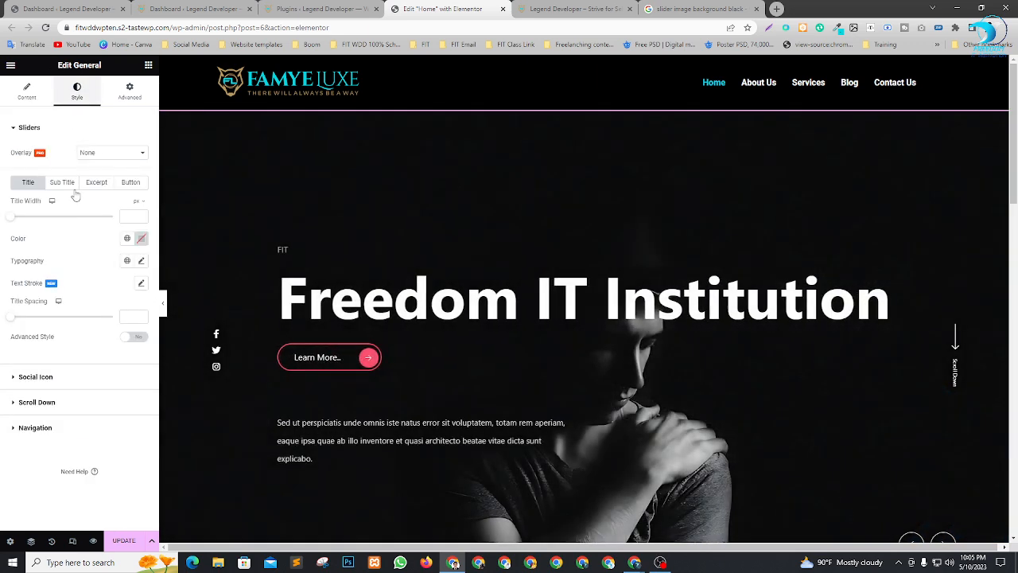
click(132, 183)
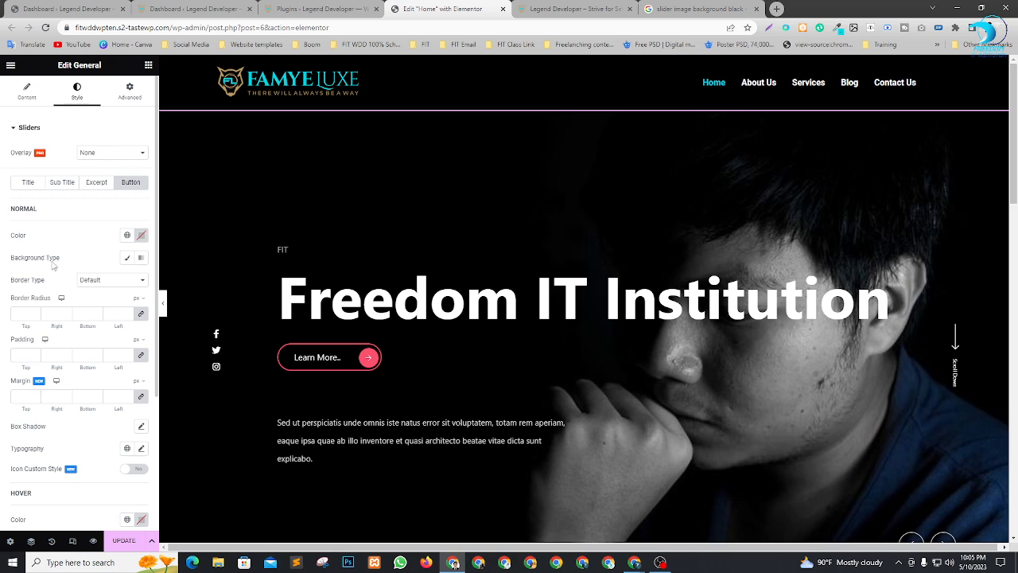
click(130, 258)
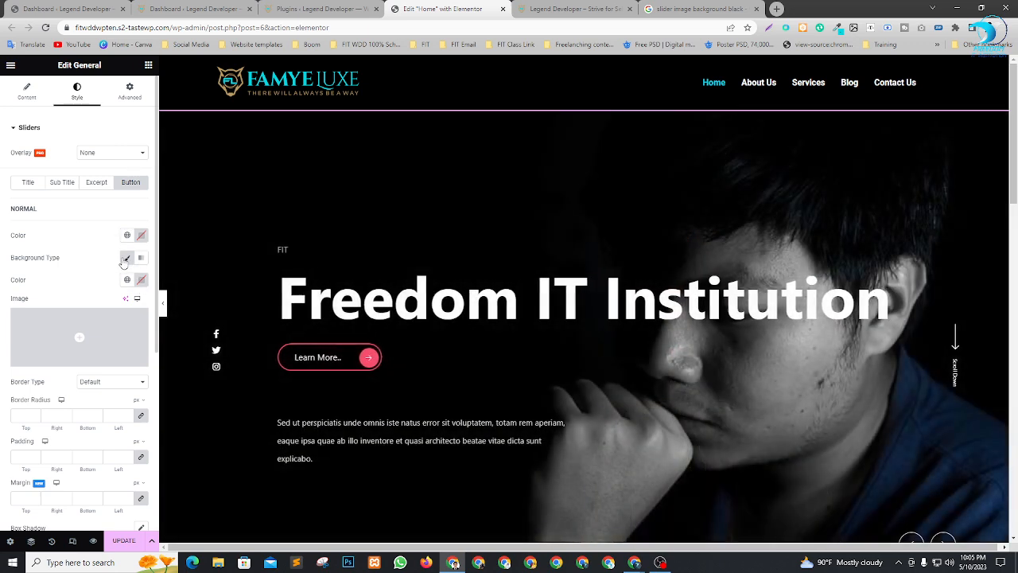
scroll(98, 287, down, 3)
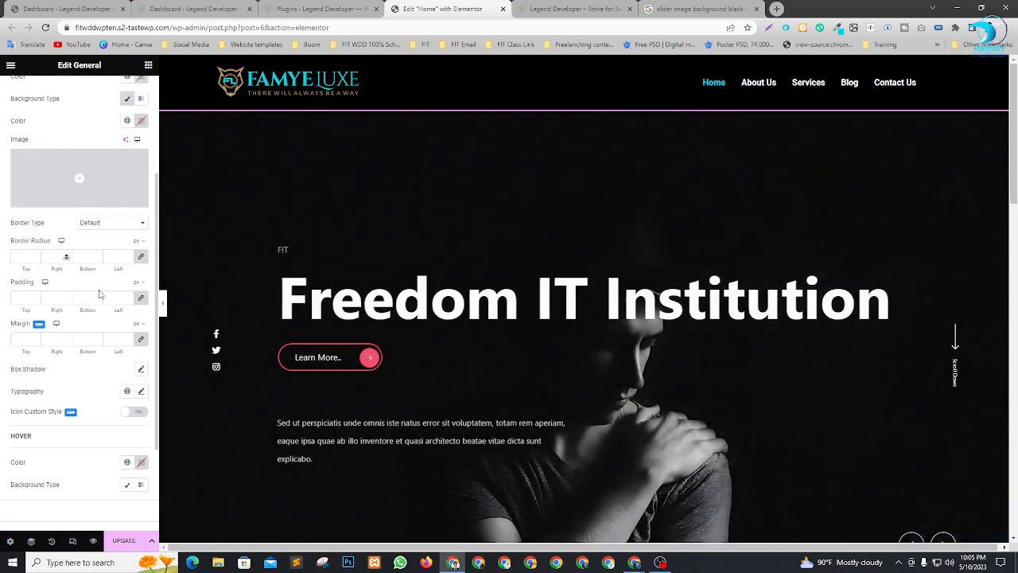
scroll(78, 409, down, 2)
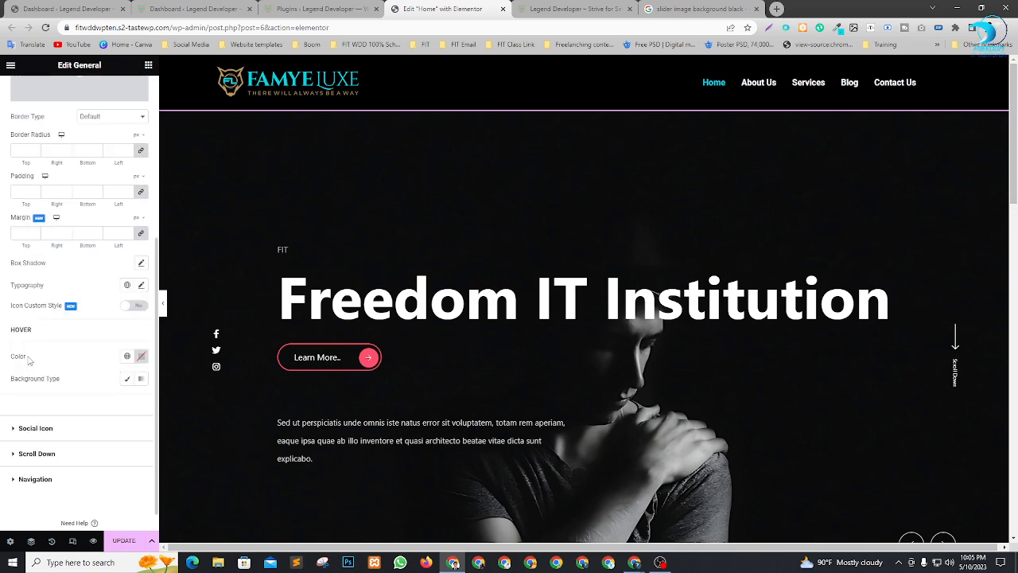
scroll(73, 377, up, 2)
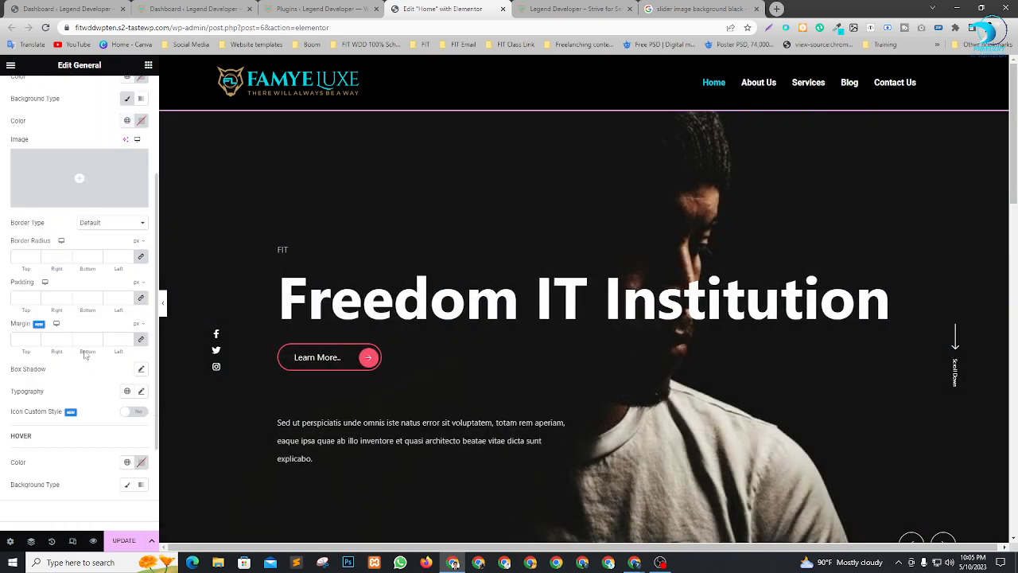
scroll(86, 350, up, 3)
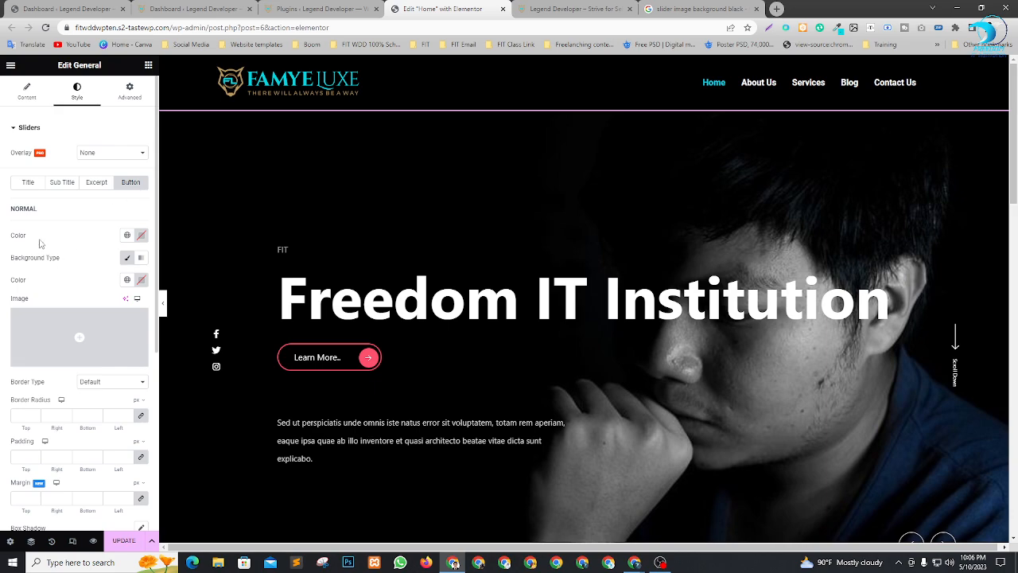
Step: Make the Learn More button text cyan by pasting the copied hex code
click(142, 235)
click(116, 321)
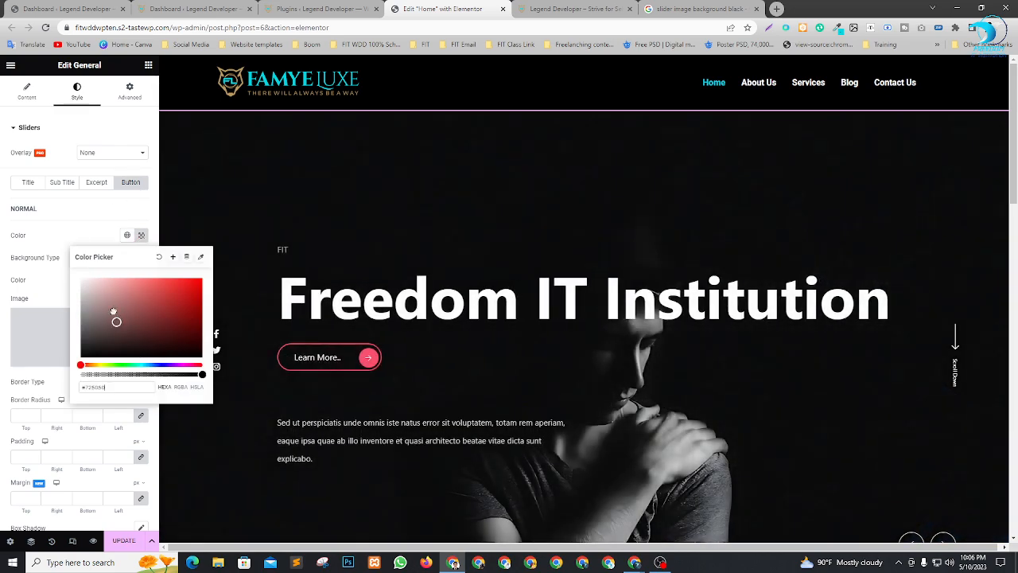
click(70, 226)
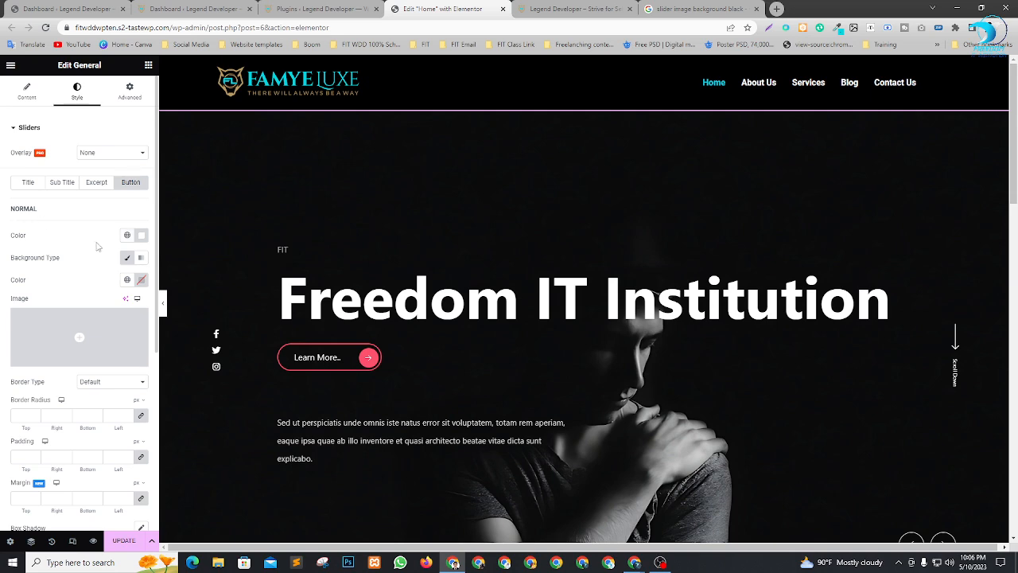
click(142, 236)
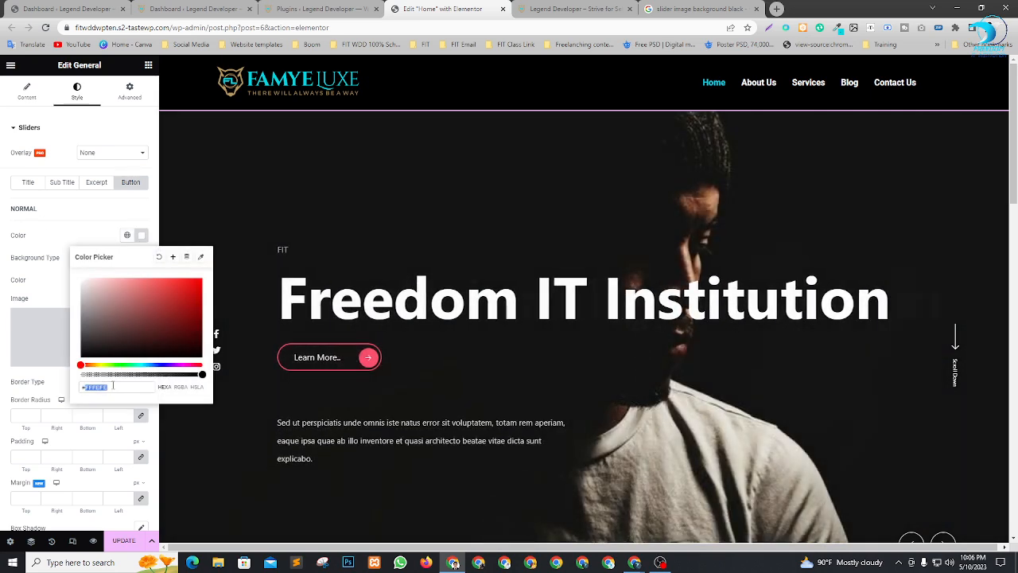
key(ctrl+v)
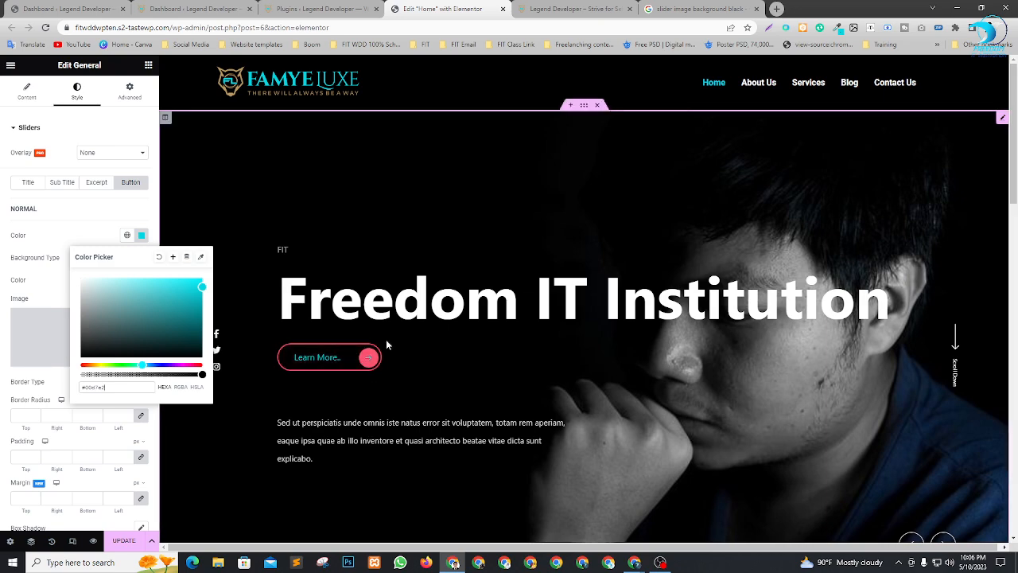
click(78, 236)
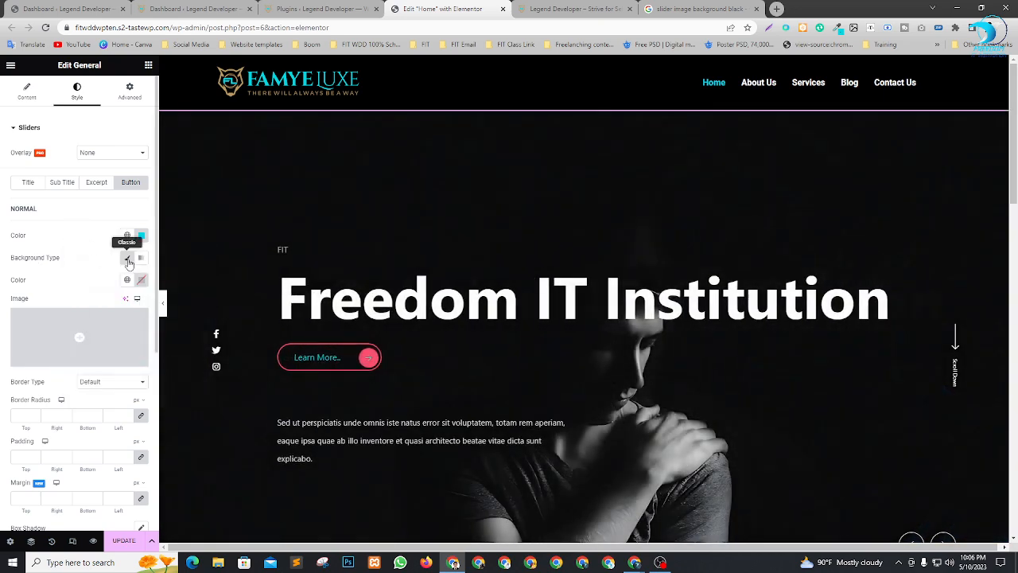
Step: Give the Learn More button a classic white #FFFFFF background
click(127, 260)
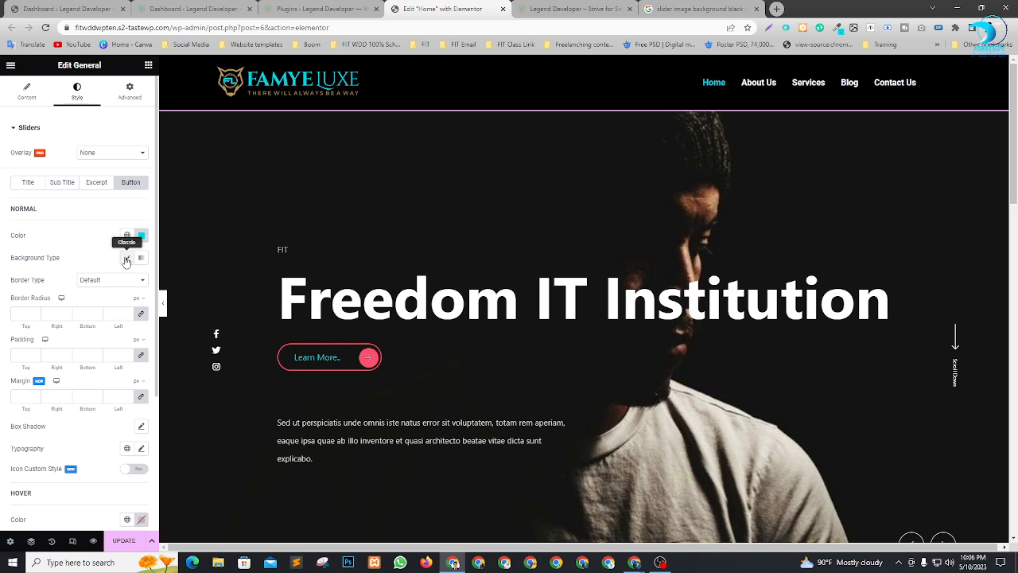
click(126, 260)
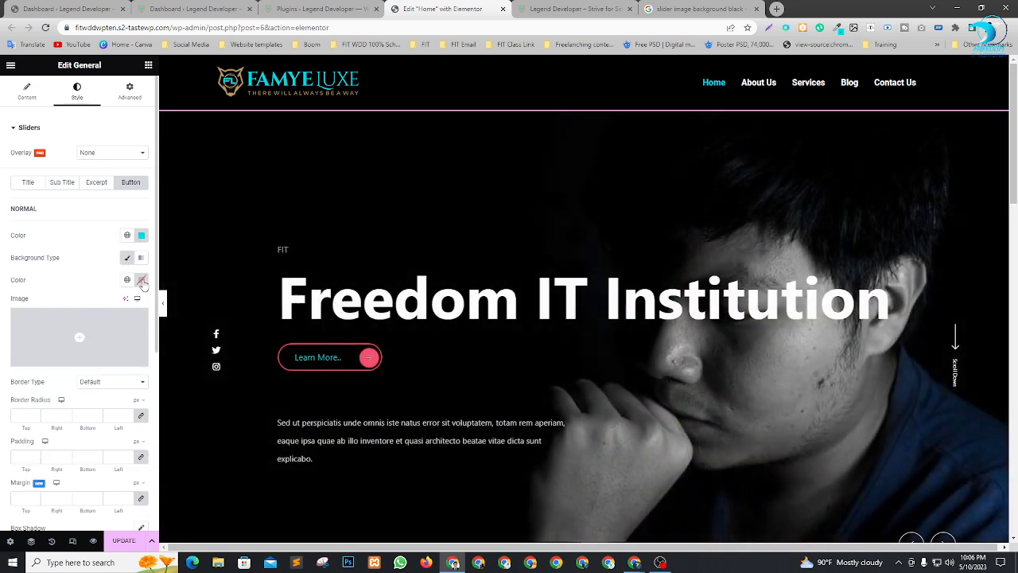
click(142, 280)
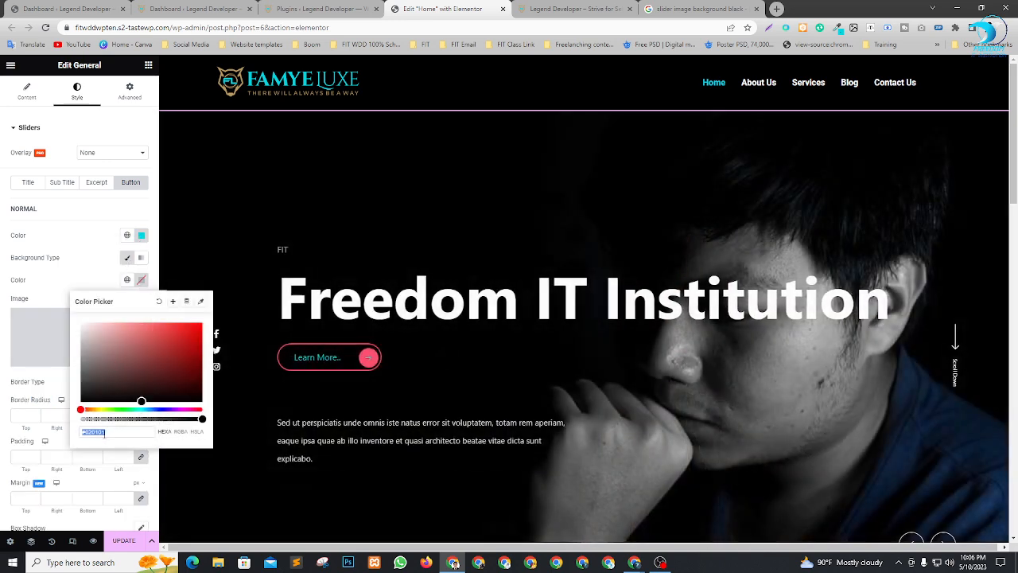
key(ctrl+v)
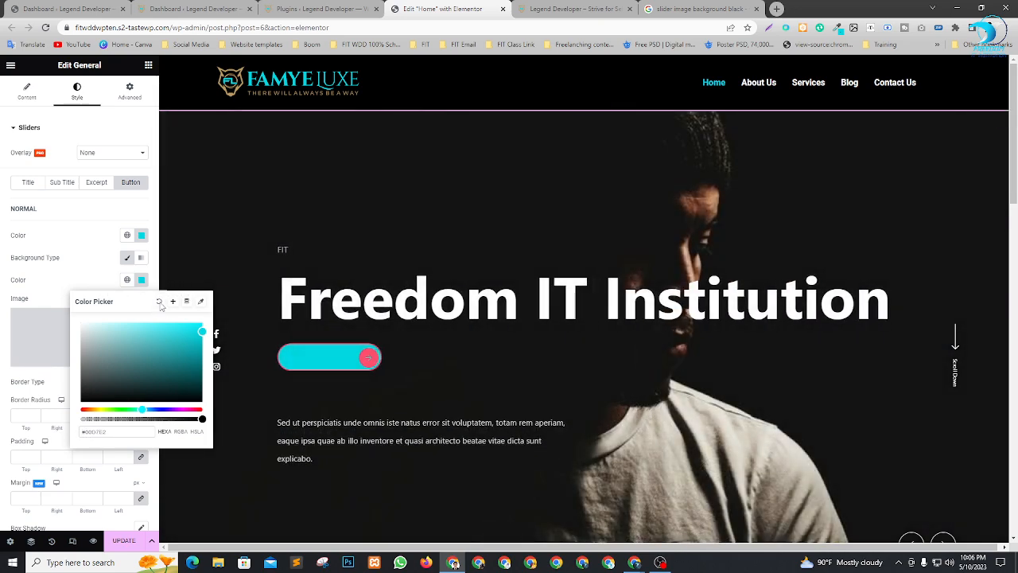
click(159, 302)
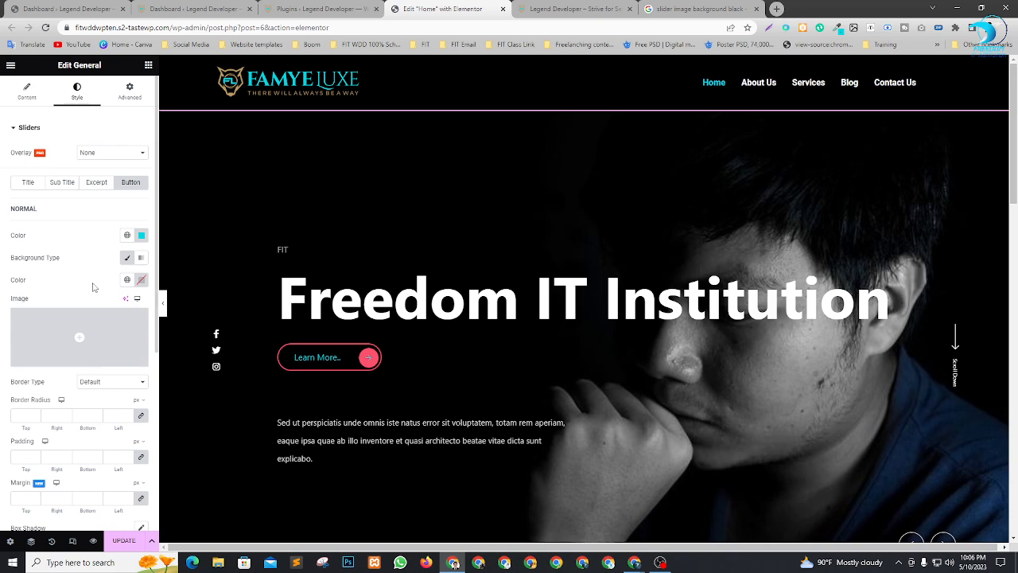
click(143, 280)
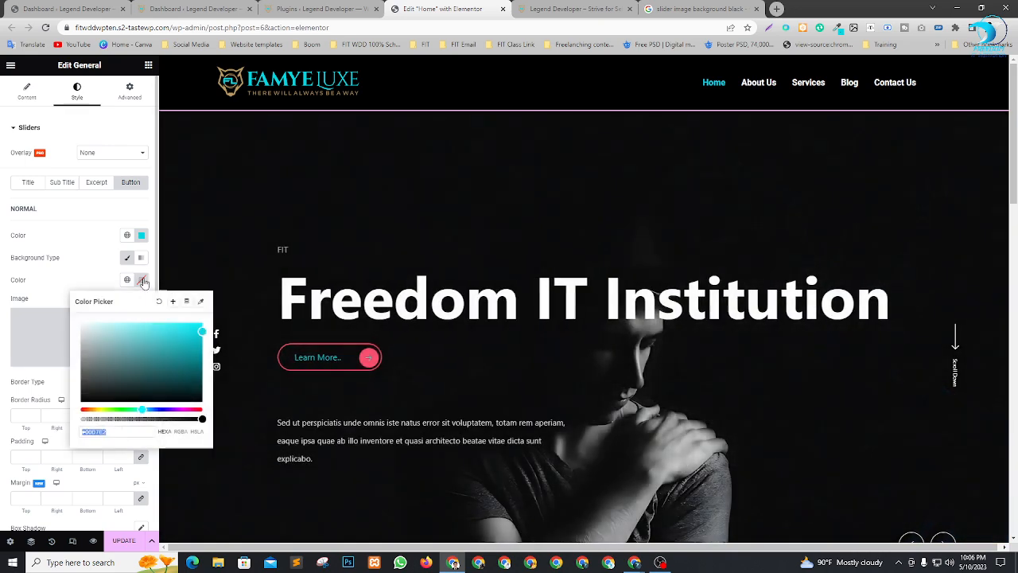
drag(97, 348, 111, 339)
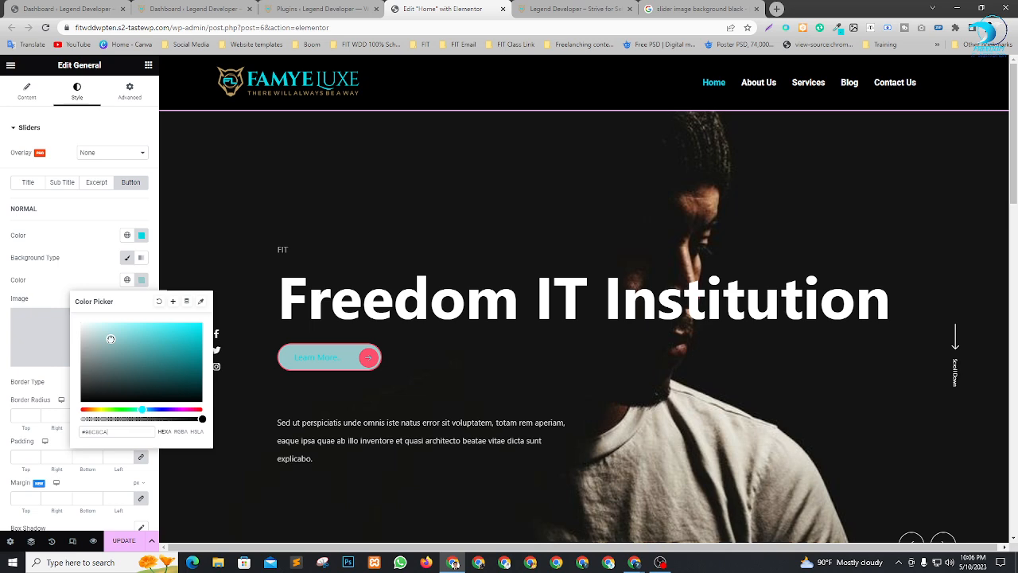
drag(58, 306, 62, 306)
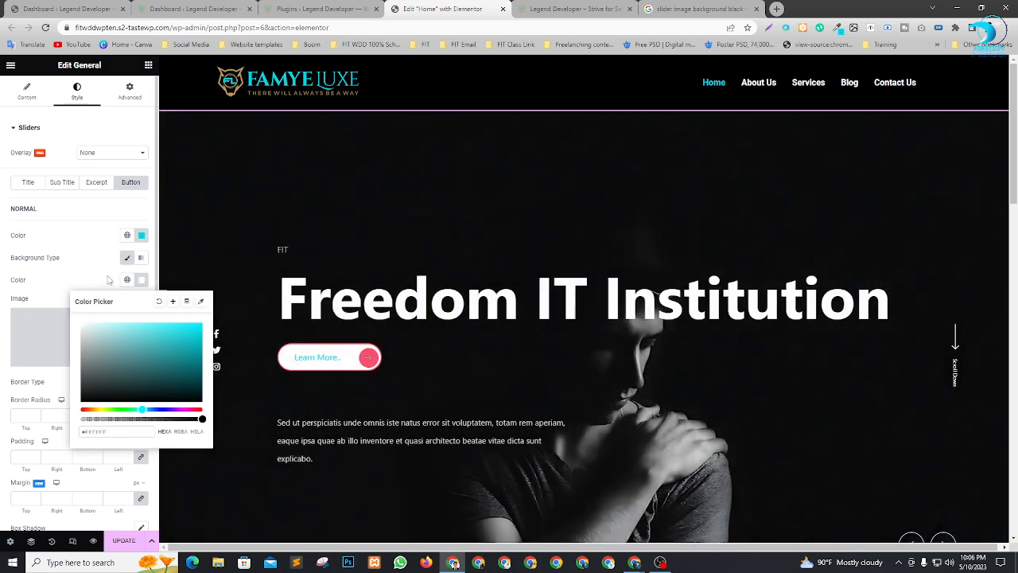
click(96, 280)
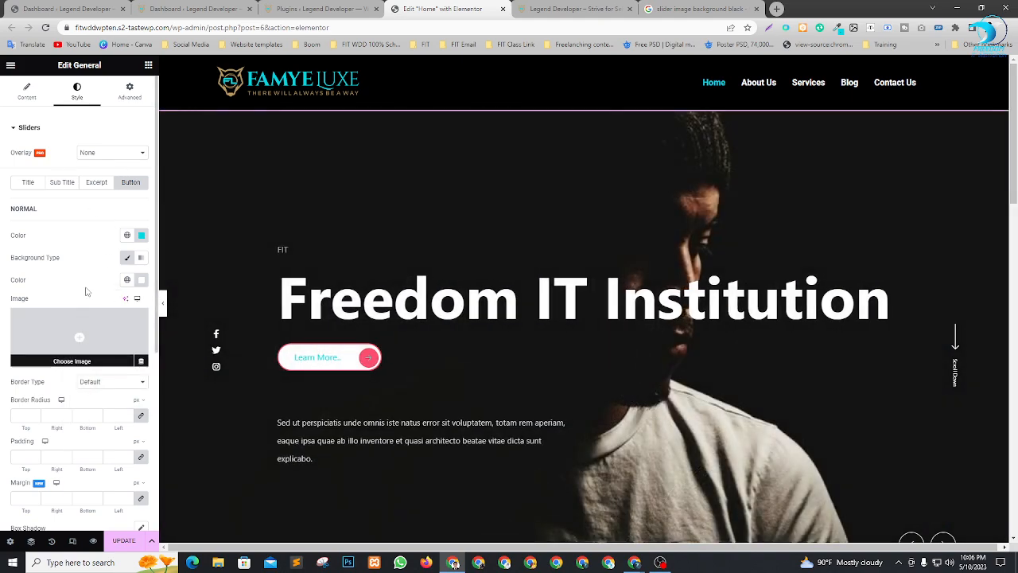
Step: Try a Background overlay on the slider, then set Overlay back to None
click(133, 154)
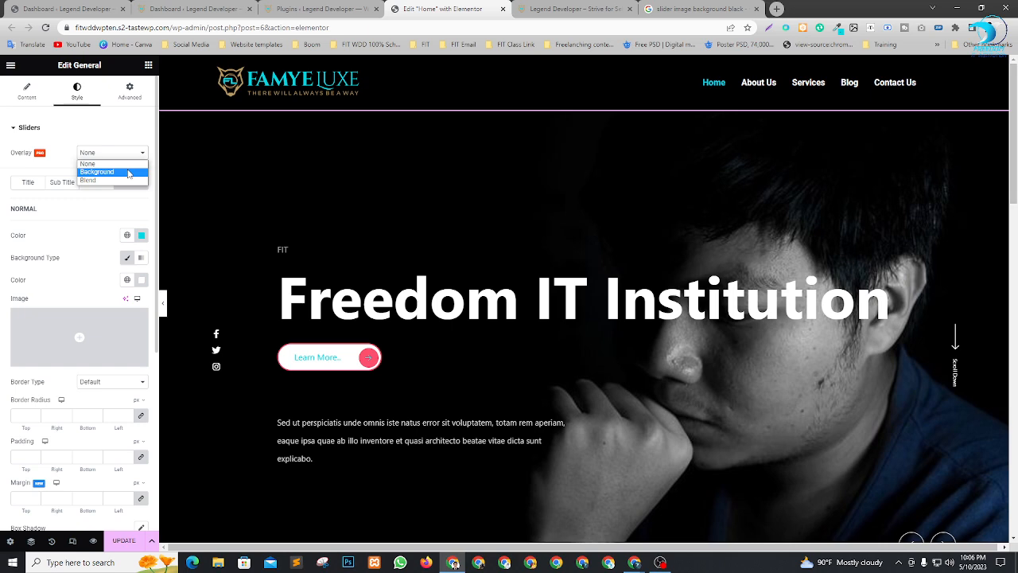
click(129, 172)
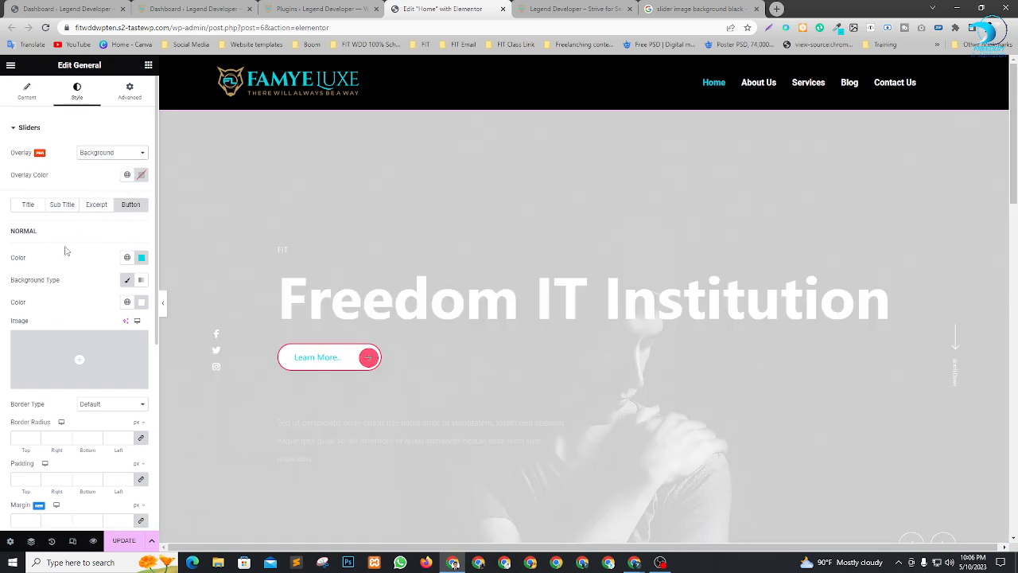
click(113, 155)
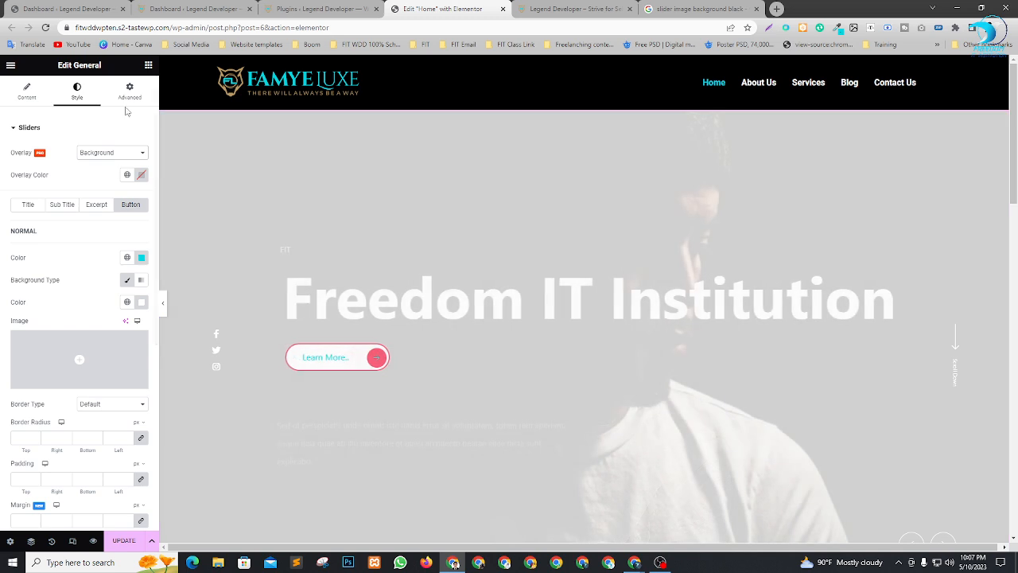
click(97, 164)
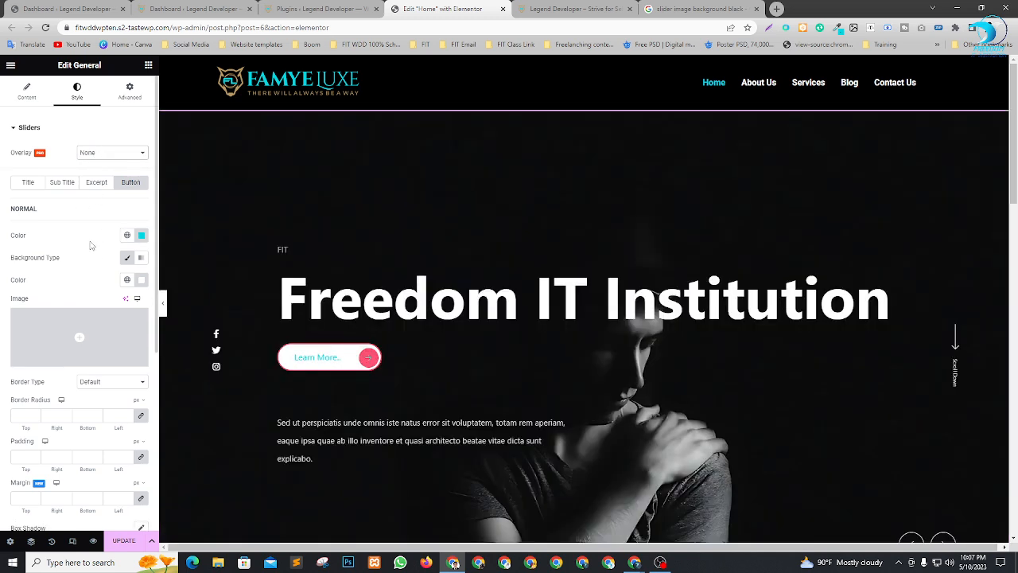
Step: Set the Learn More button's Border Type to None
scroll(84, 330, down, 3)
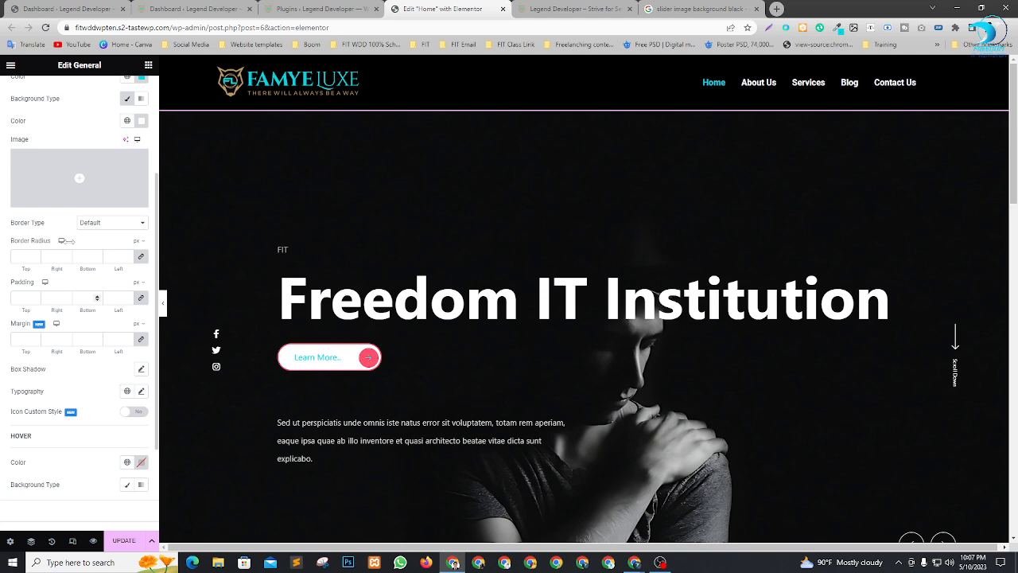
click(109, 227)
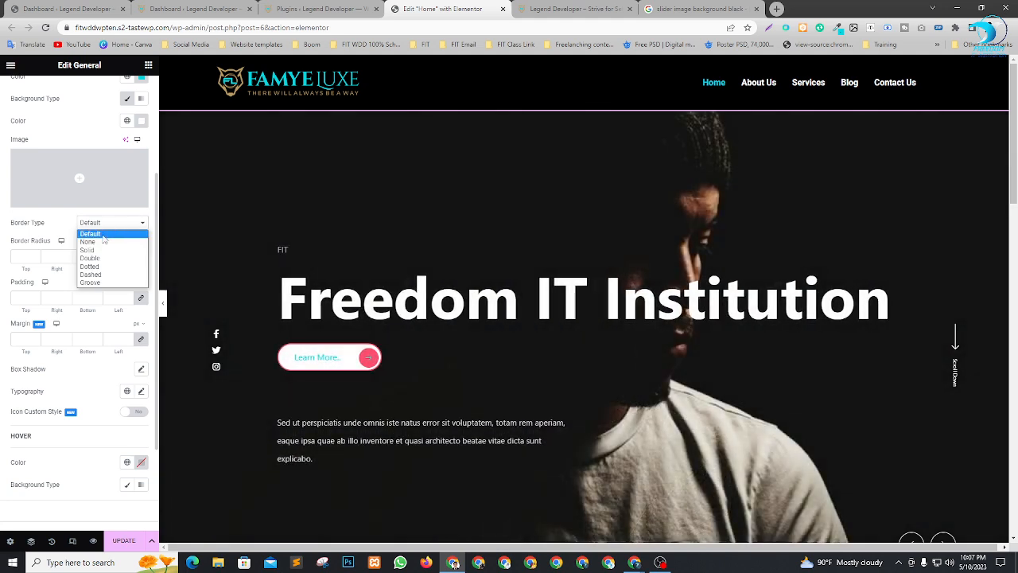
click(102, 242)
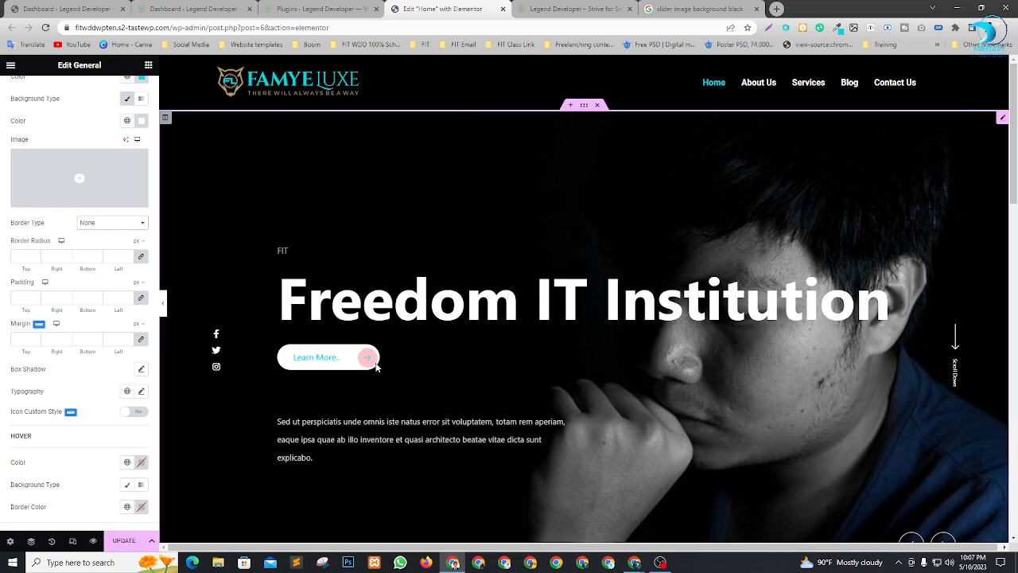
scroll(69, 319, down, 1)
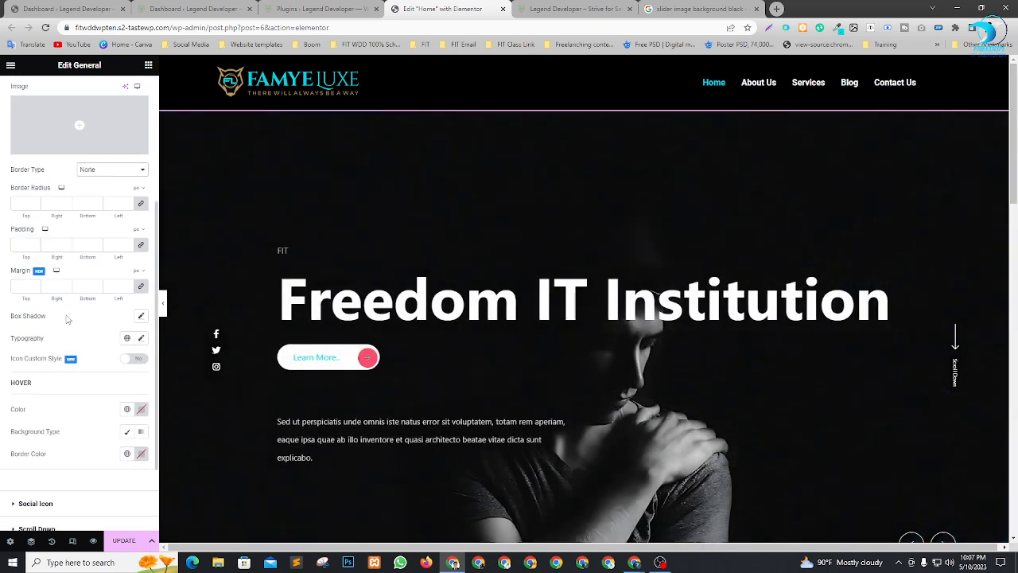
scroll(80, 350, down, 1)
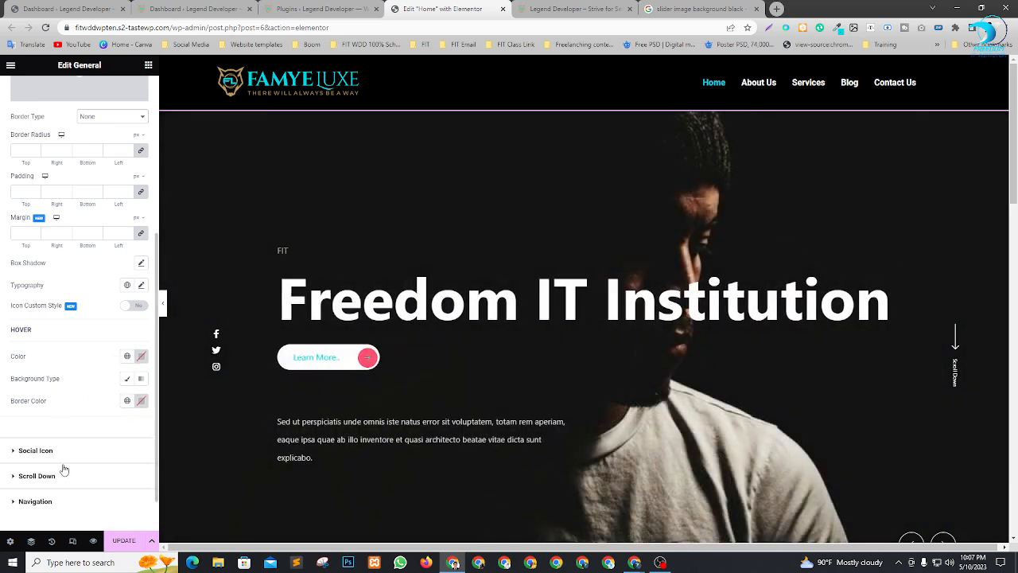
Step: Expand and collapse the Social Icon styles, expand Sliders, and scroll to Strive For Self Development
click(35, 451)
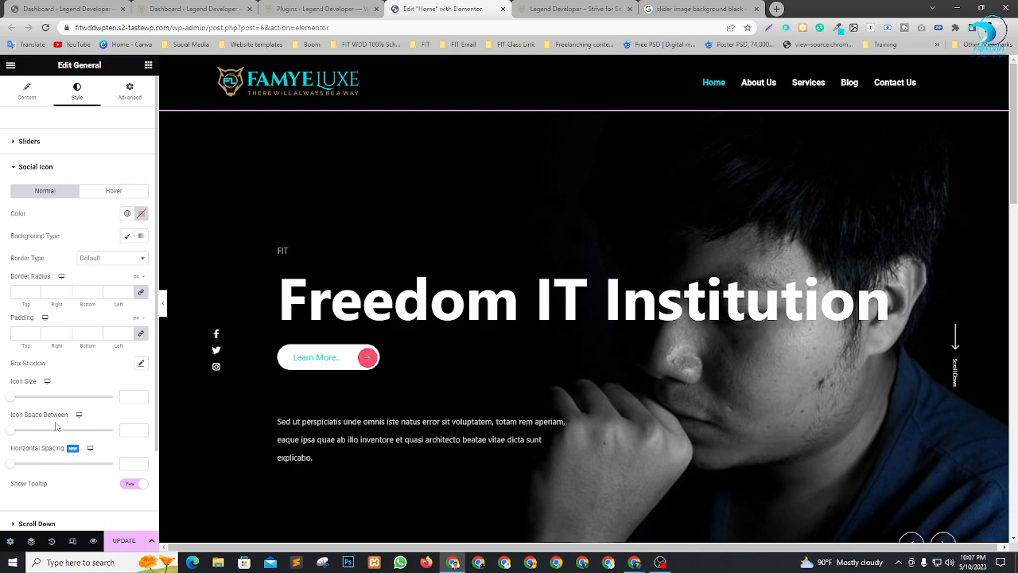
scroll(56, 429, down, 2)
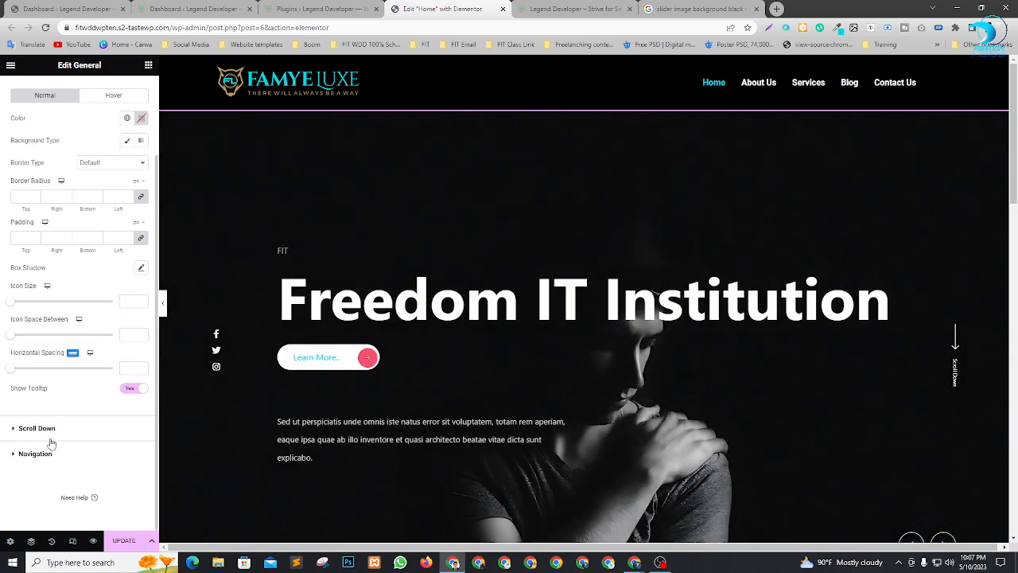
scroll(115, 419, up, 2)
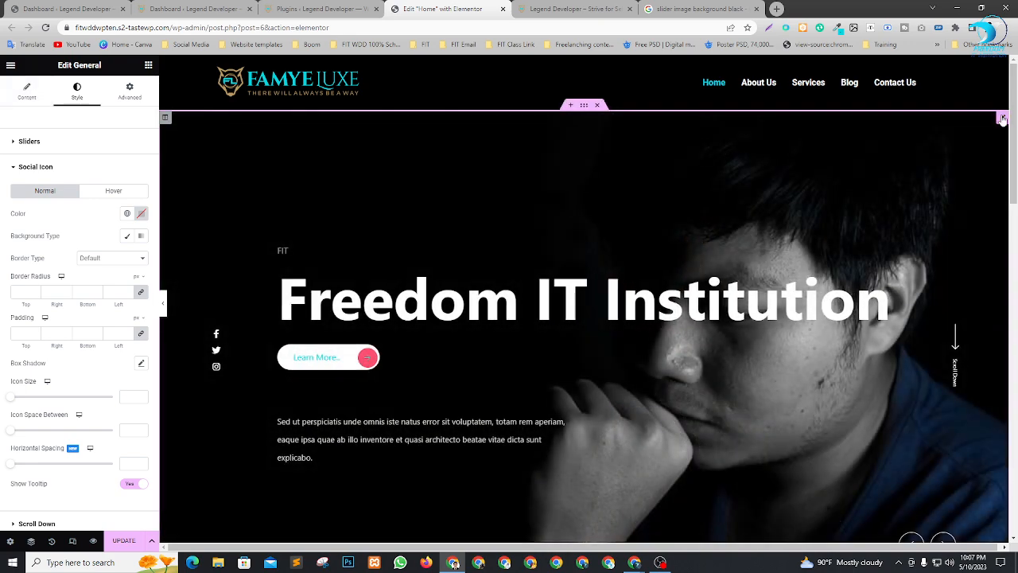
scroll(58, 434, down, 2)
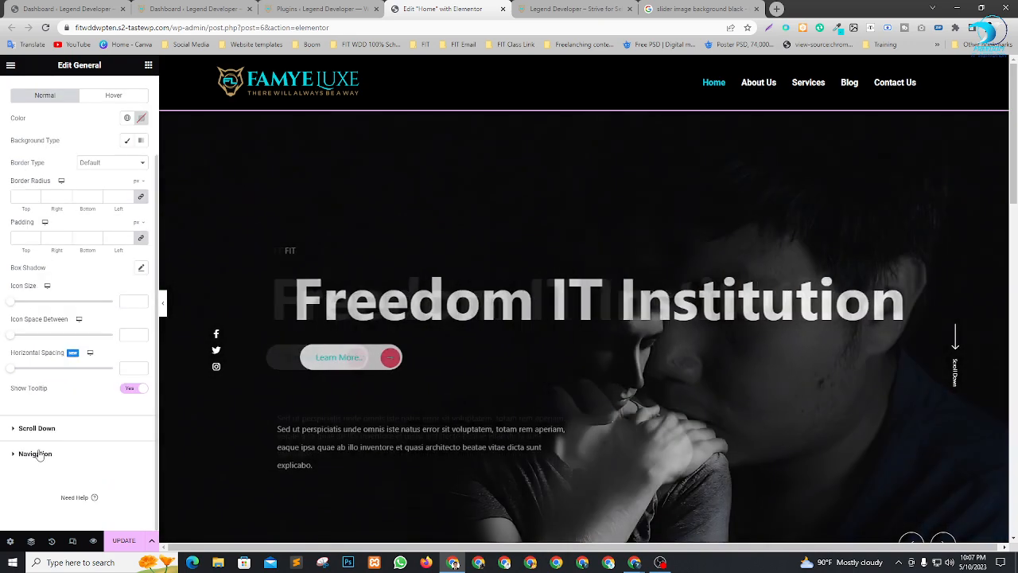
scroll(40, 446, up, 2)
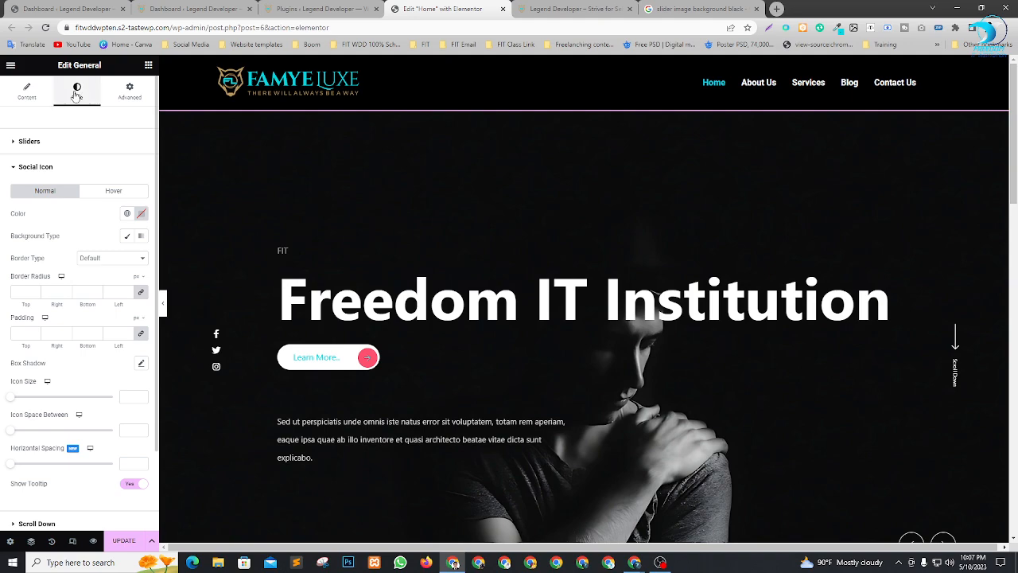
click(13, 166)
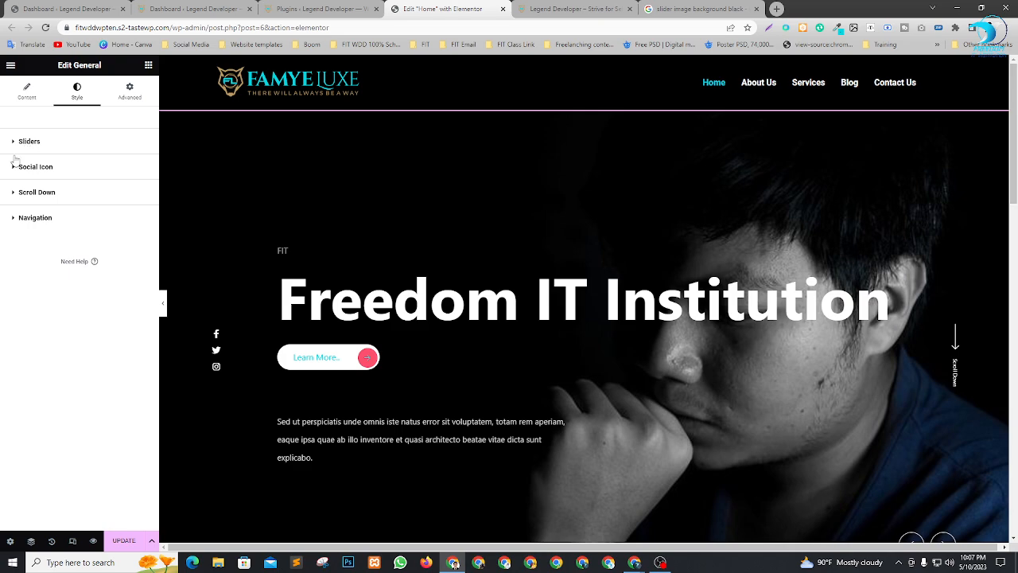
click(19, 143)
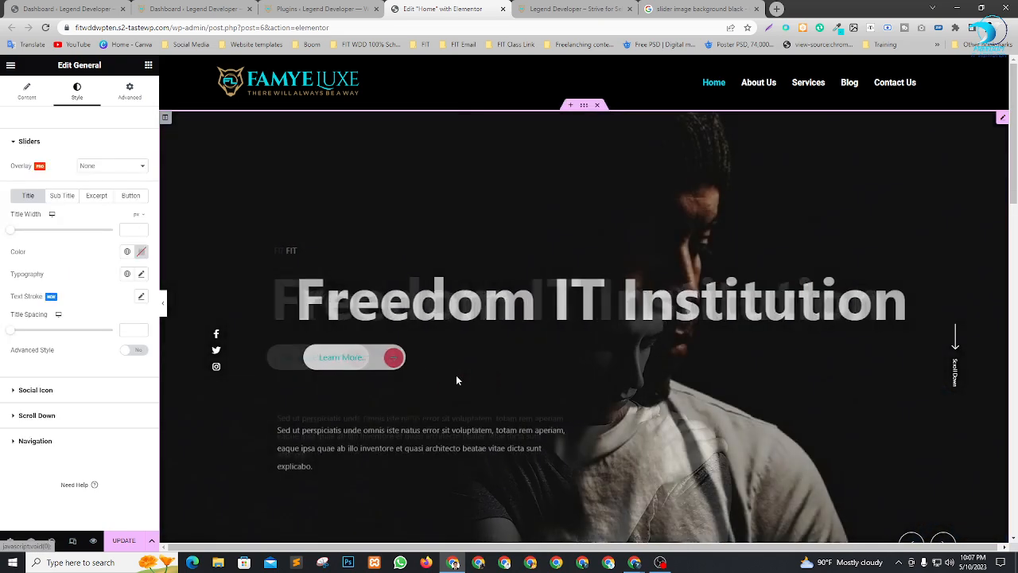
scroll(453, 377, down, 6)
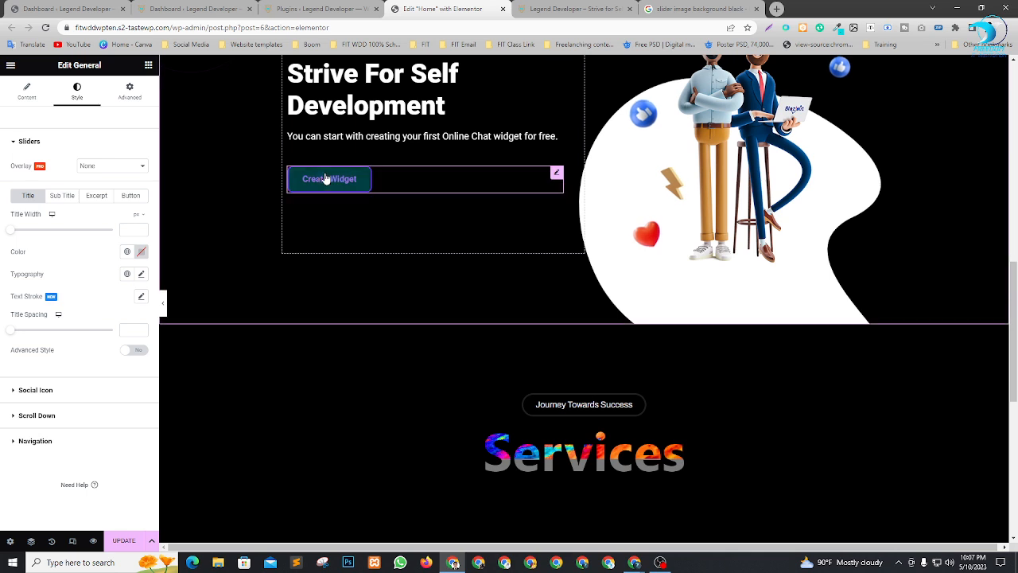
Step: Select Create Widget and set its hover text colour to #FFFFFF
scroll(533, 250, up, 1)
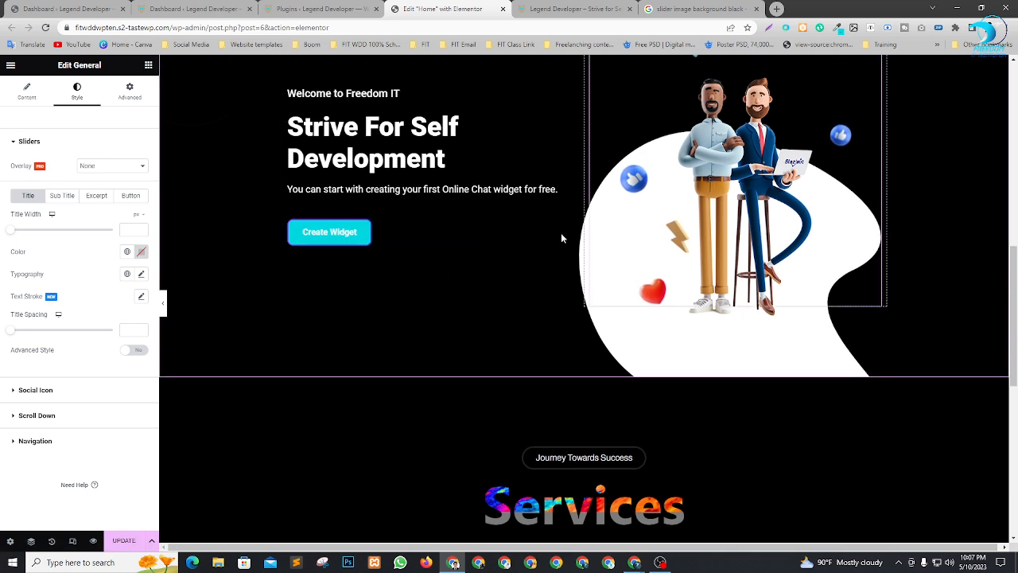
click(464, 233)
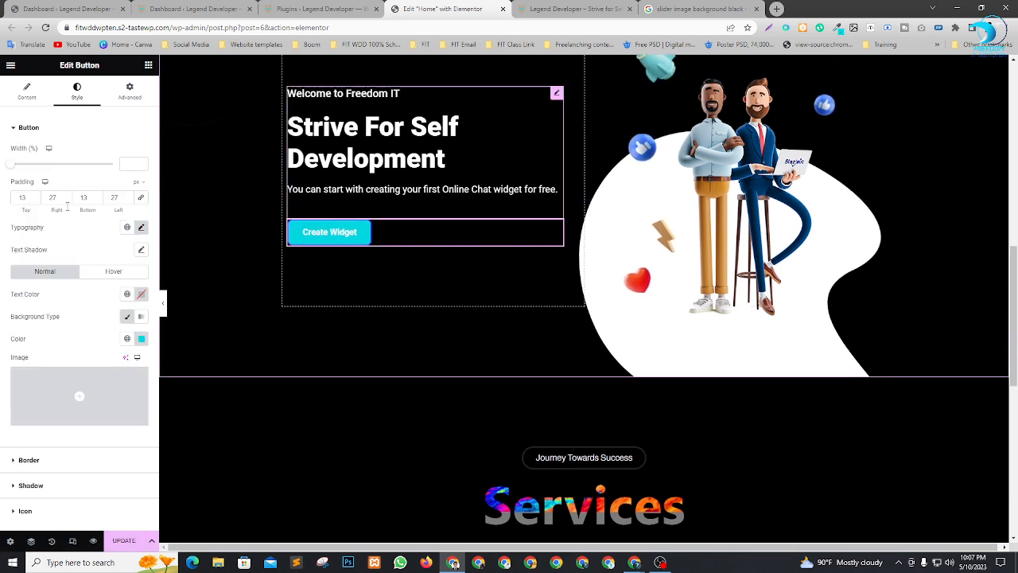
click(115, 272)
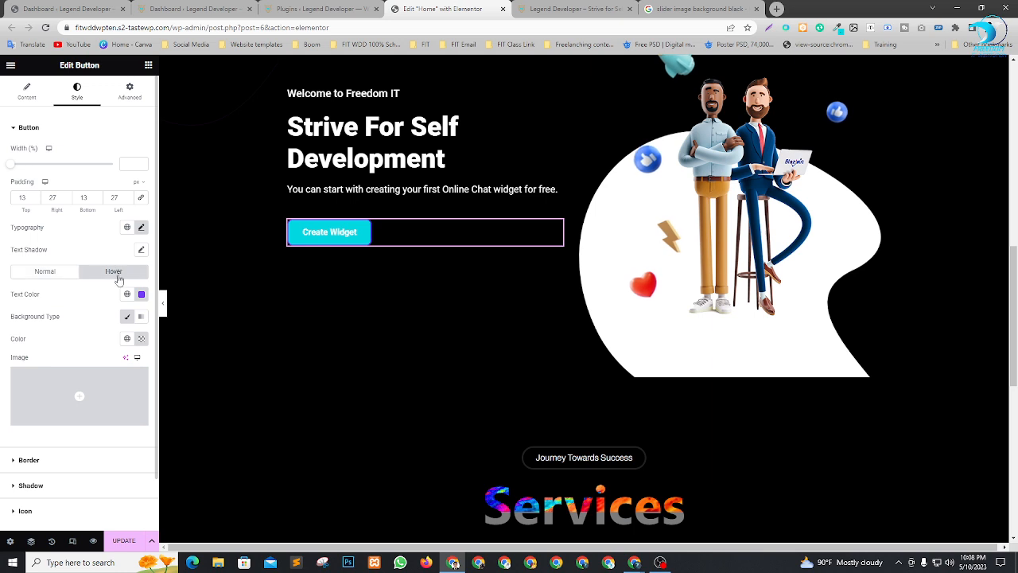
click(141, 294)
text(#FFFFFF)
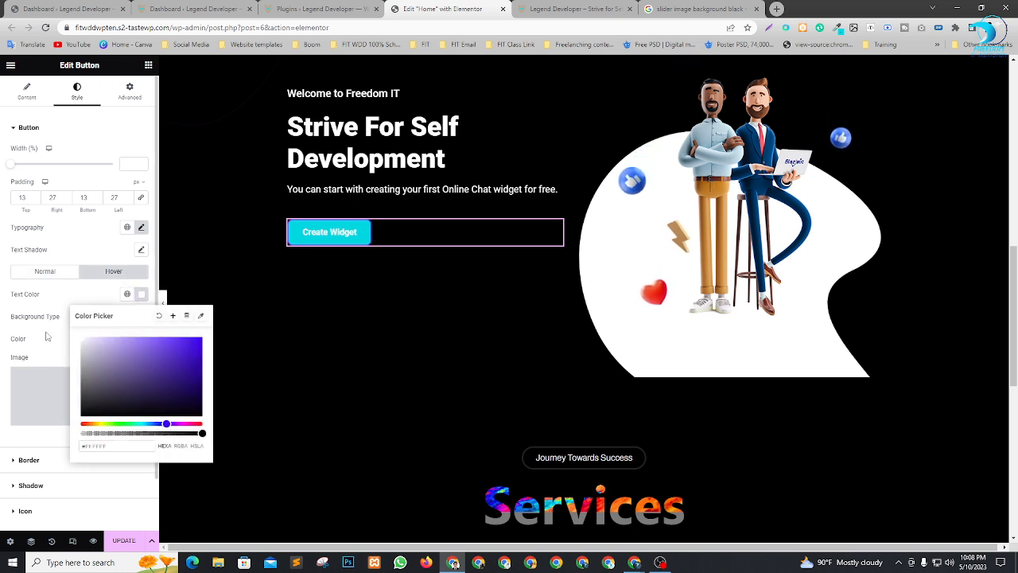
click(45, 338)
Step: Give the button's hover state a classic, fully opaque black #000000 background
click(129, 317)
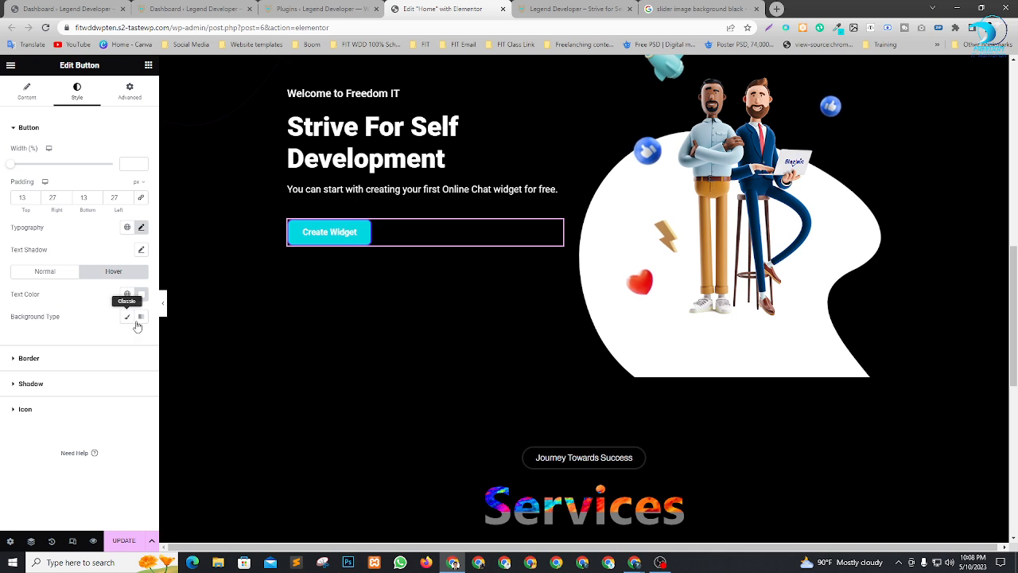
click(140, 316)
click(128, 317)
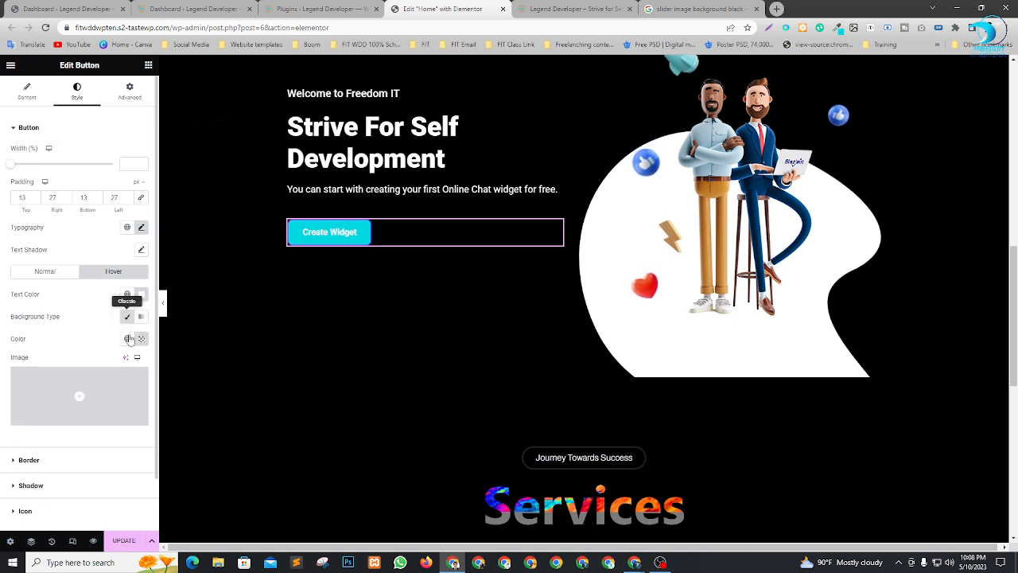
click(140, 338)
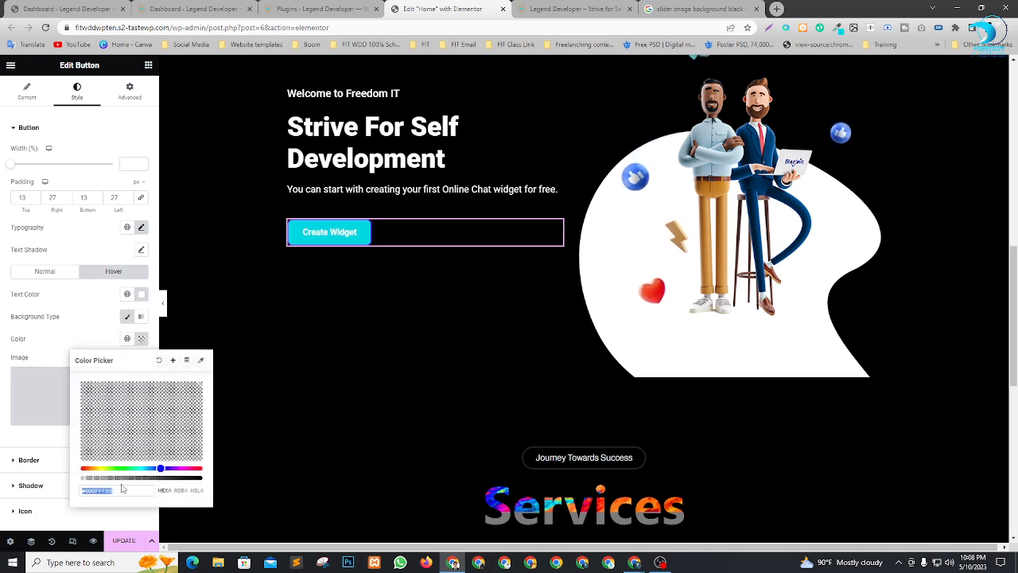
click(201, 477)
click(84, 461)
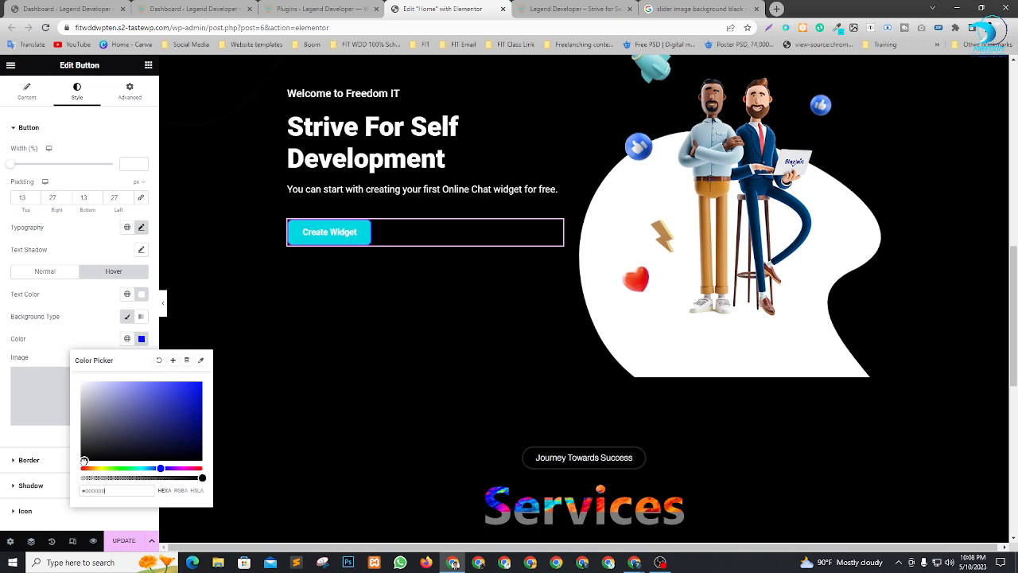
click(10, 435)
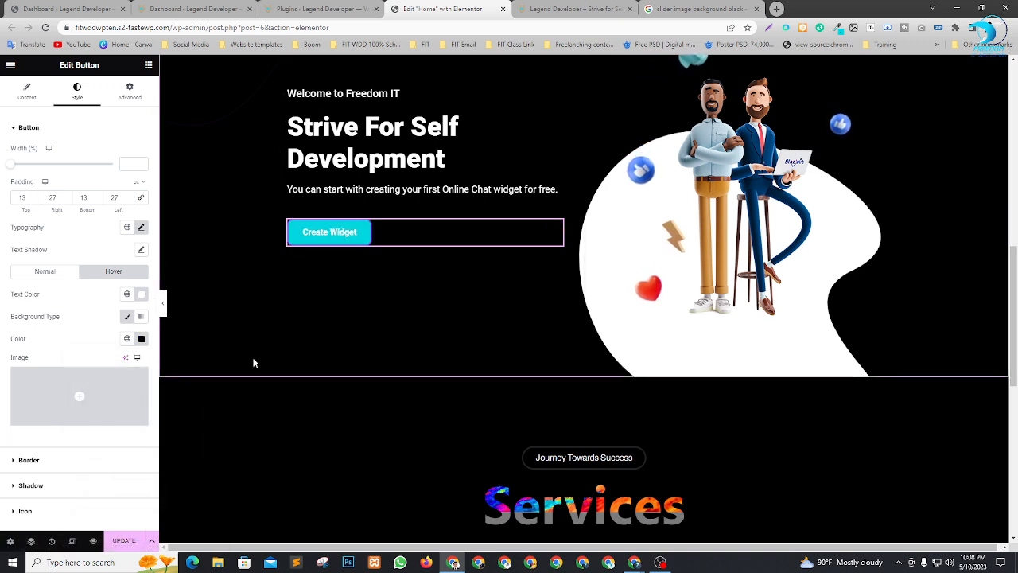
Step: Set the button's border colour to cyan #00d7e2
click(32, 461)
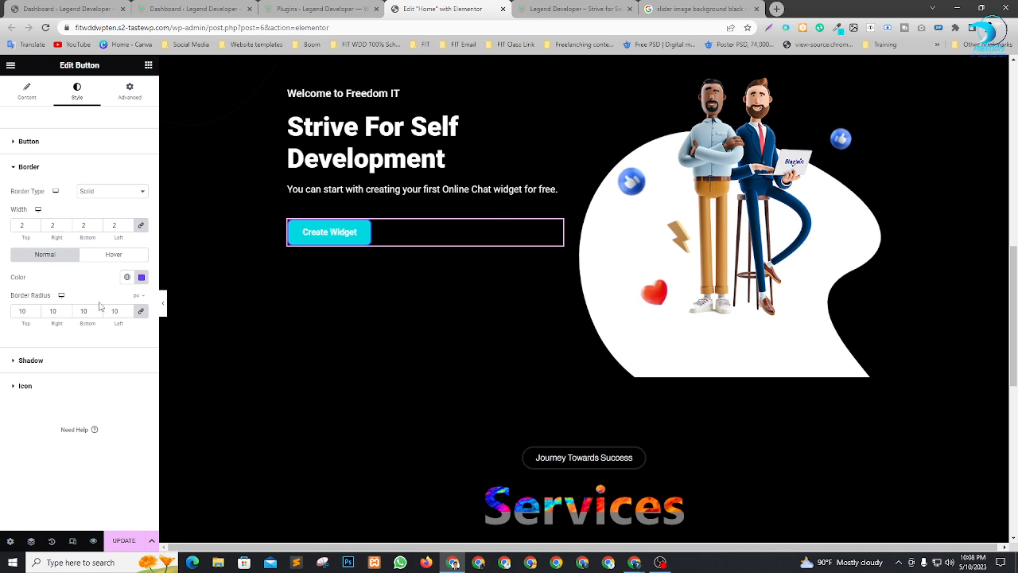
click(142, 277)
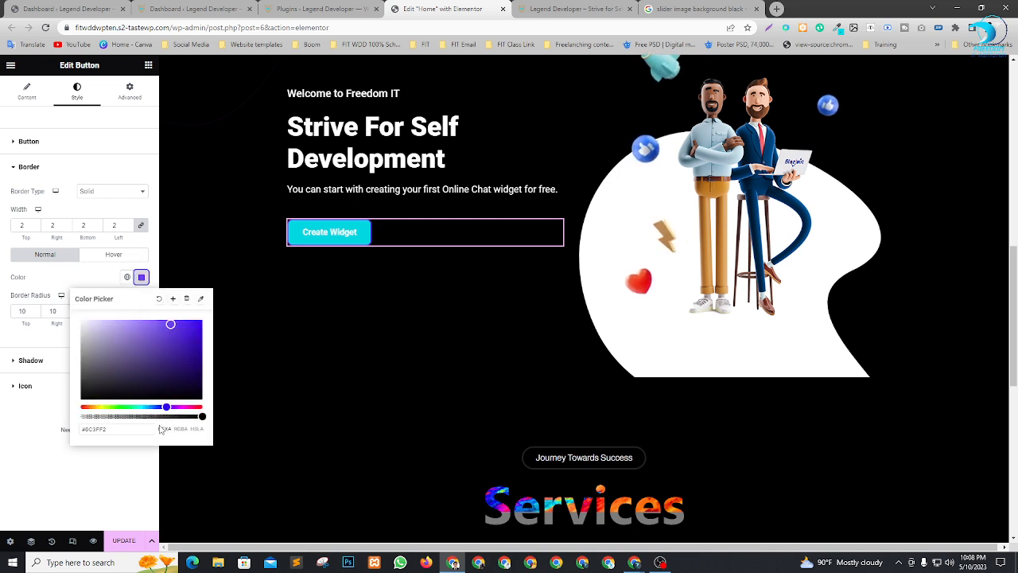
triple_click(101, 432)
text(#00d7e2)
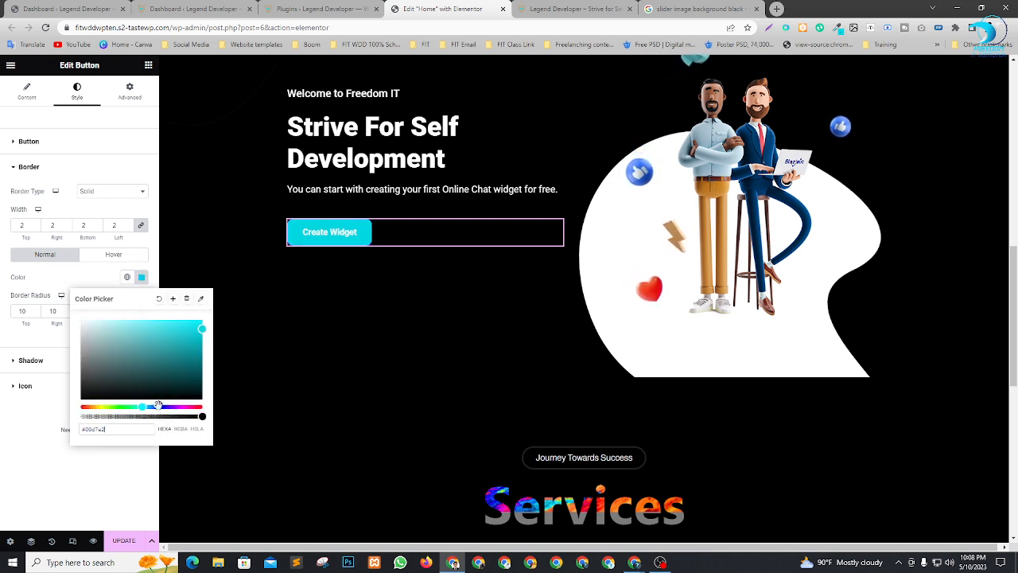
click(39, 461)
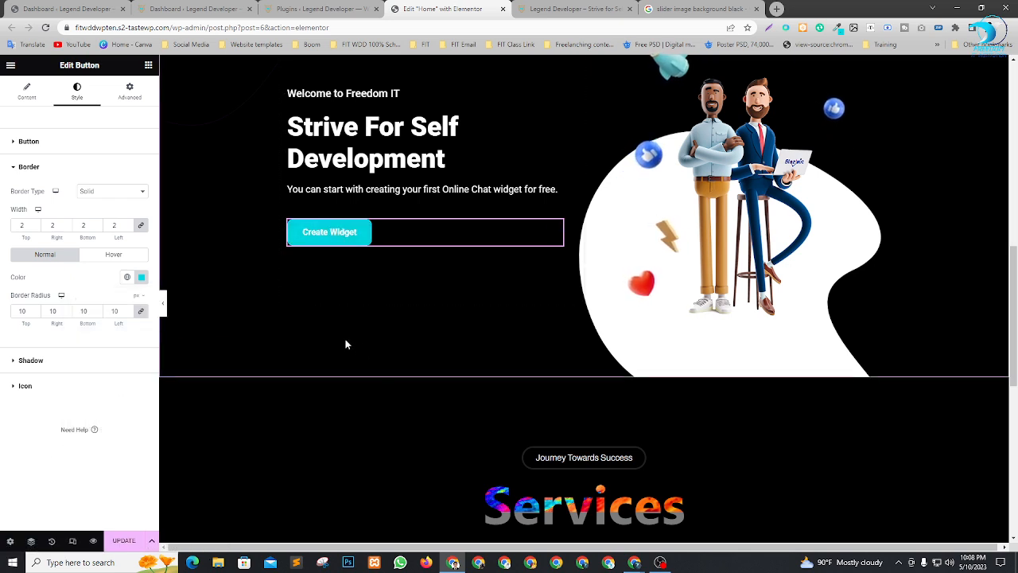
Step: Change the Create Widget button label to 'Learn More..' and scroll down to the empty drop area
click(26, 92)
double_click(110, 152)
key(BackSpace)
key(BackSpace)
key(BackSpace)
key(BackSpace)
key(BackSpace)
key(BackSpace)
key(BackSpace)
key(BackSpace)
text(Learn More)
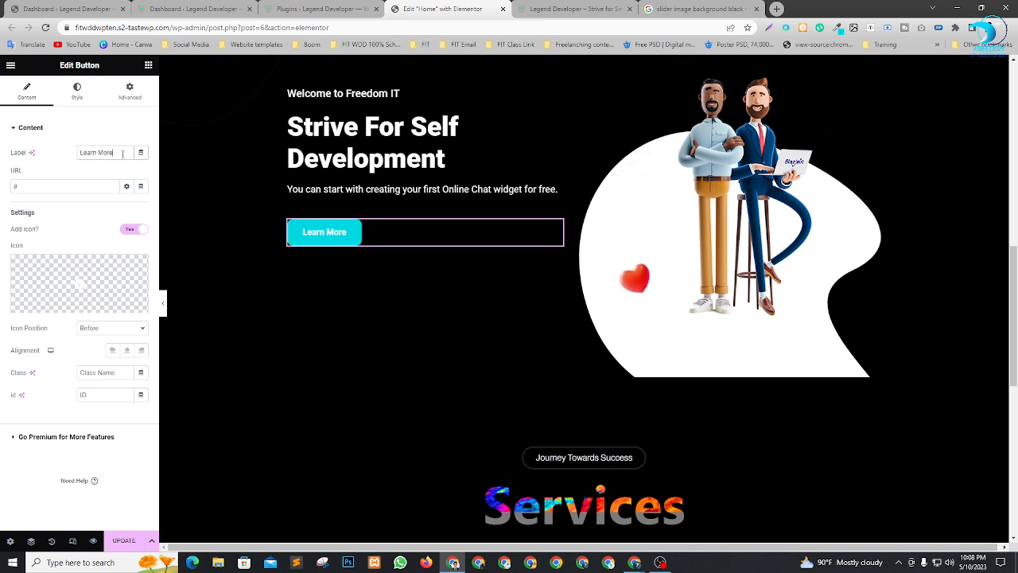
text(.)
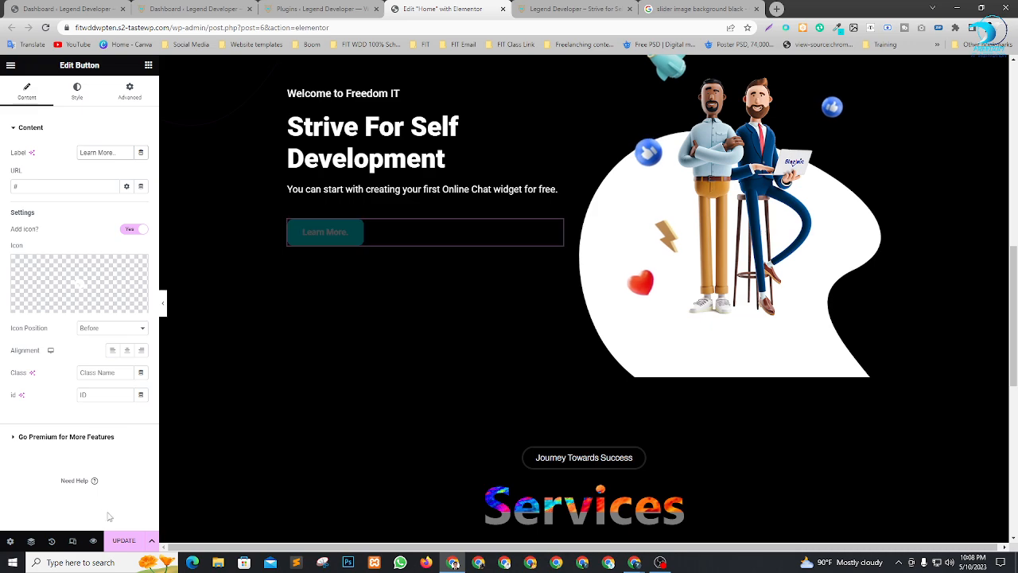
scroll(679, 338, up, 2)
scroll(678, 338, up, 7)
scroll(560, 109, down, 2)
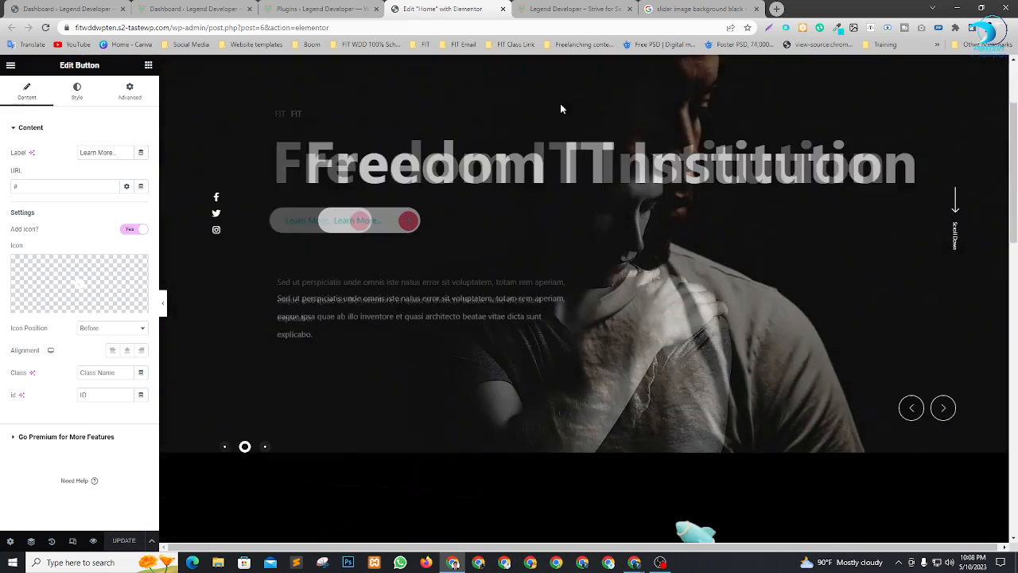
scroll(561, 109, down, 10)
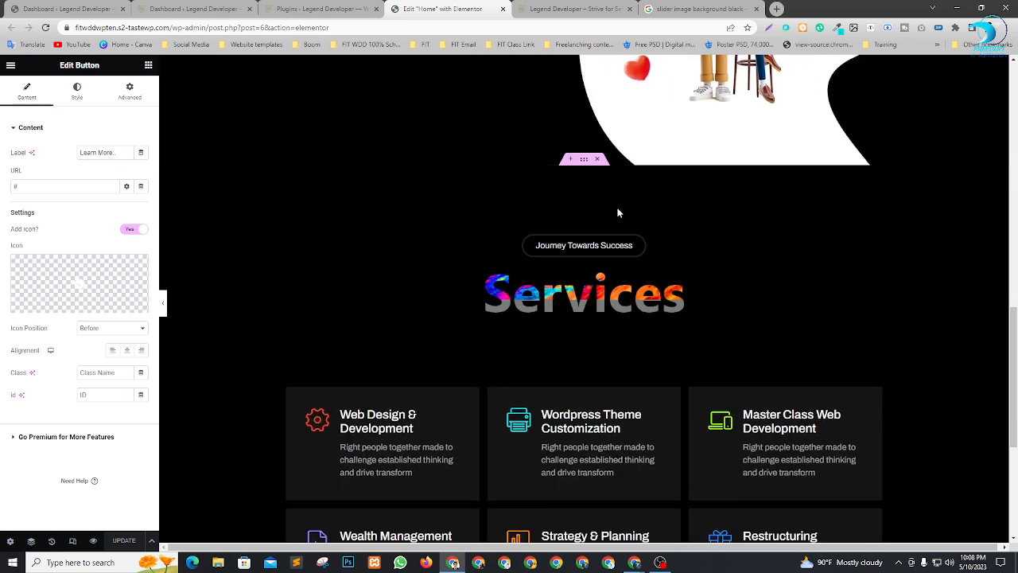
scroll(618, 213, down, 4)
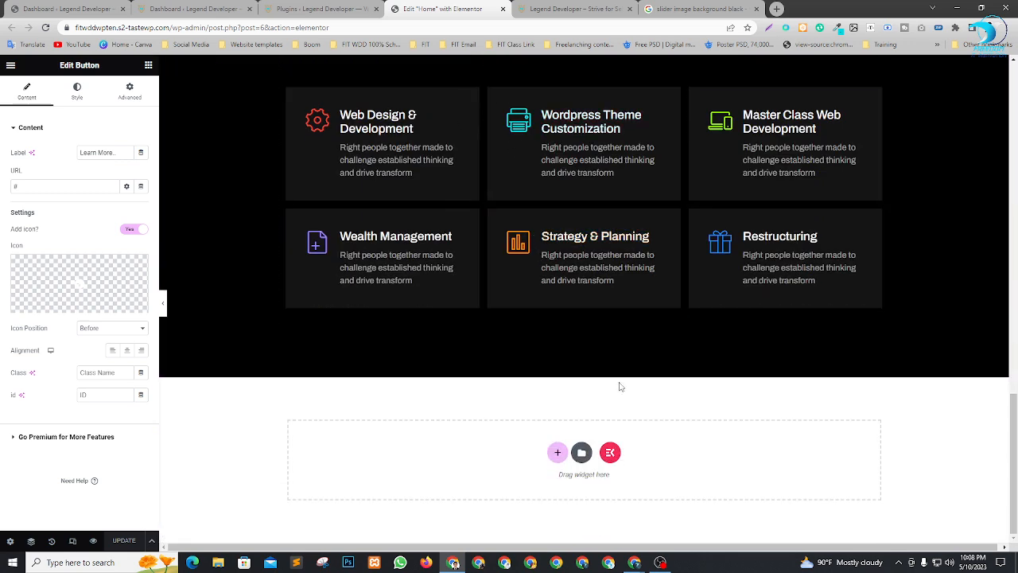
Step: Insert the ElementsKit 'Image Accordion - Beauty' section into the empty section below the service cards
click(610, 453)
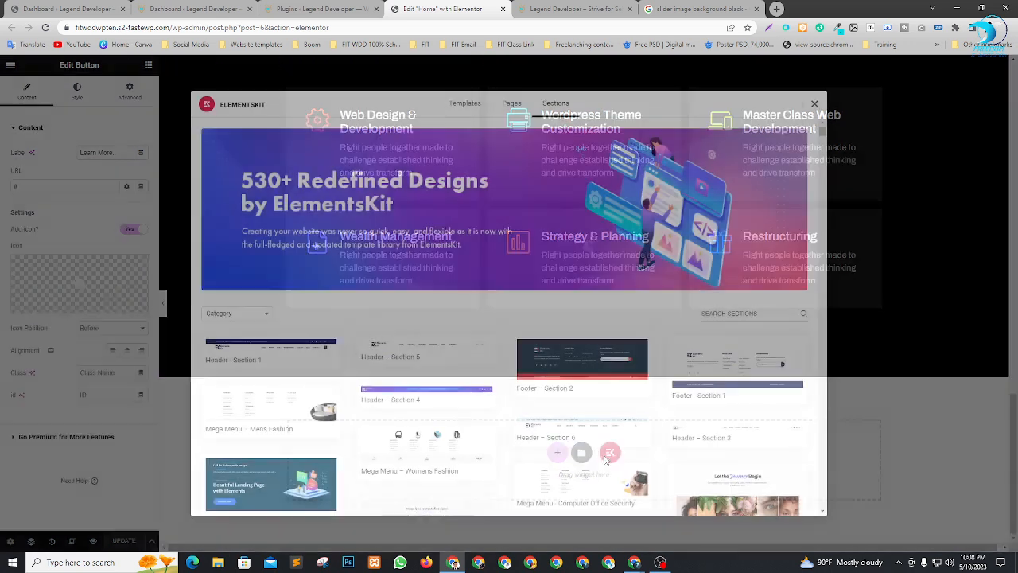
scroll(610, 332, down, 2)
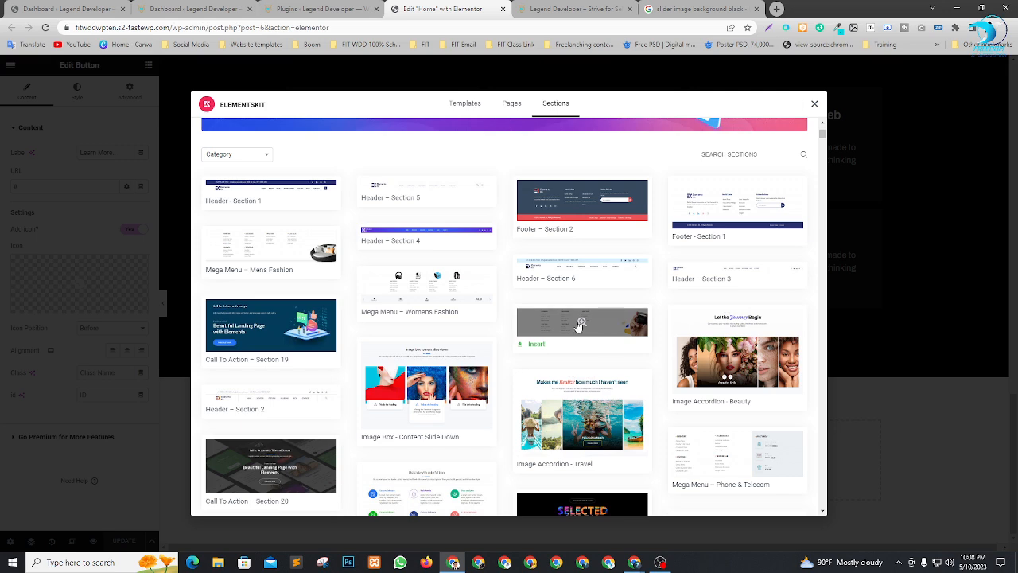
scroll(610, 332, down, 3)
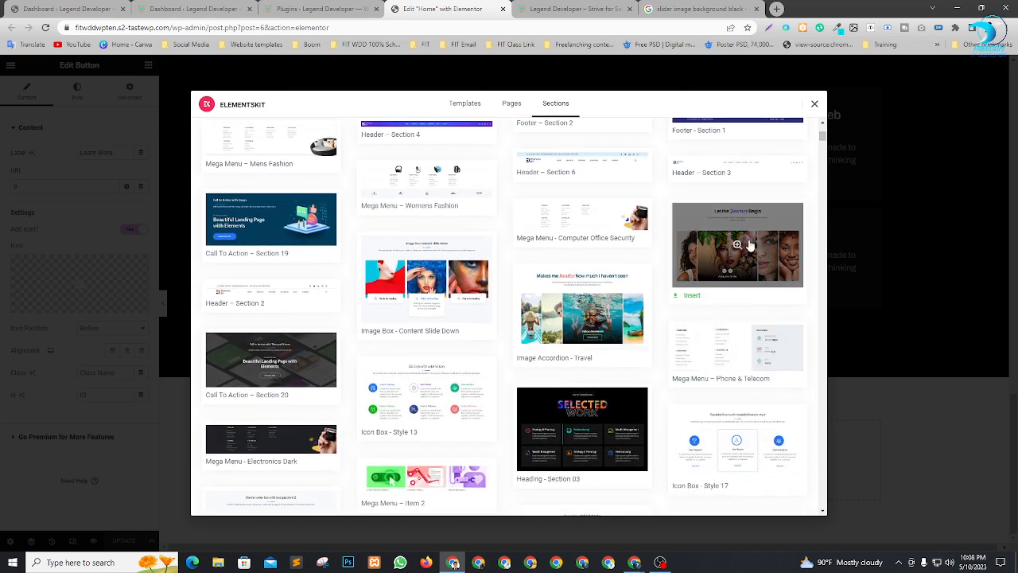
click(691, 298)
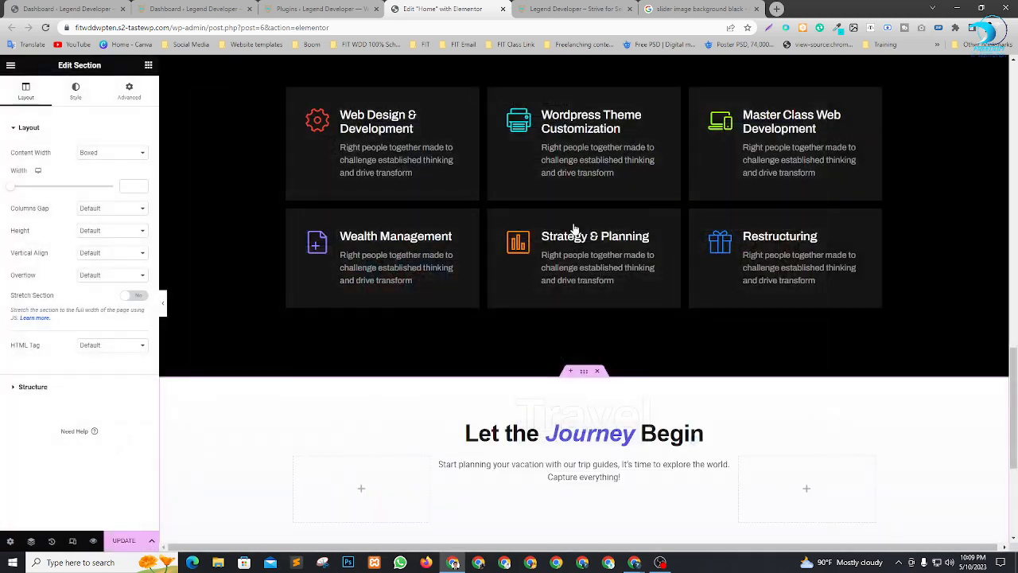
scroll(621, 323, down, 3)
scroll(739, 309, down, 4)
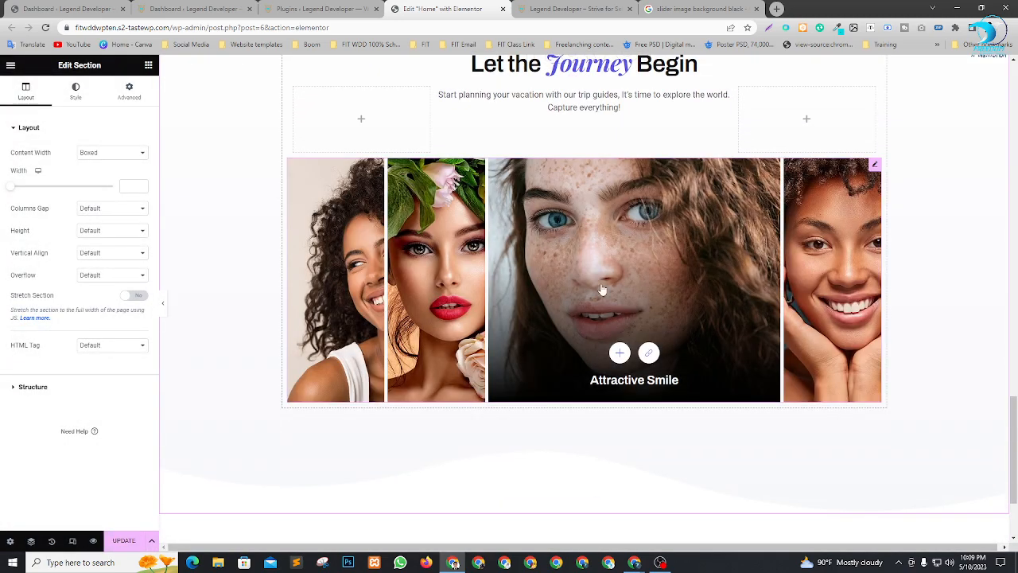
scroll(652, 321, up, 2)
scroll(657, 302, down, 2)
scroll(676, 310, up, 1)
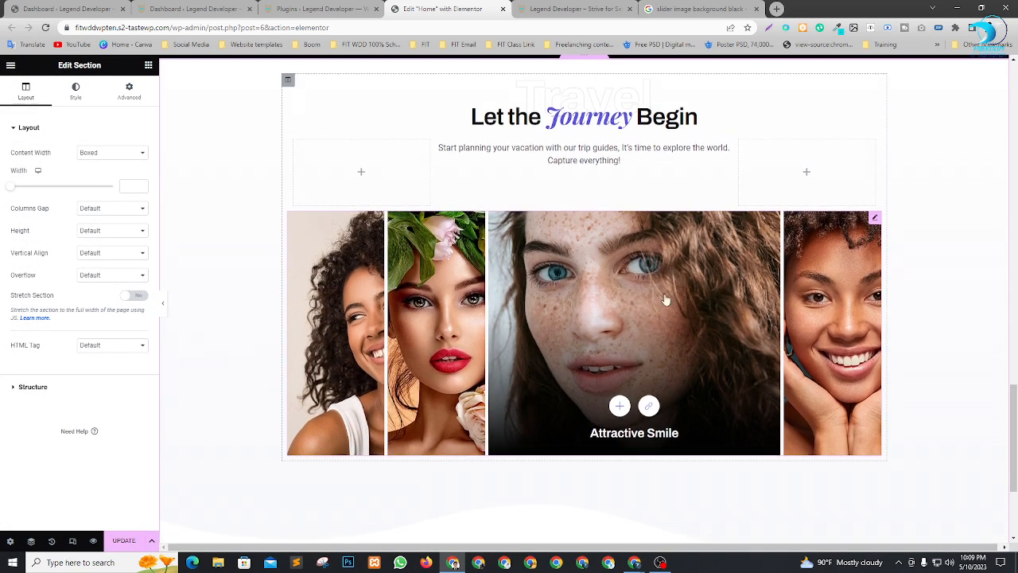
scroll(715, 287, up, 3)
scroll(779, 273, down, 4)
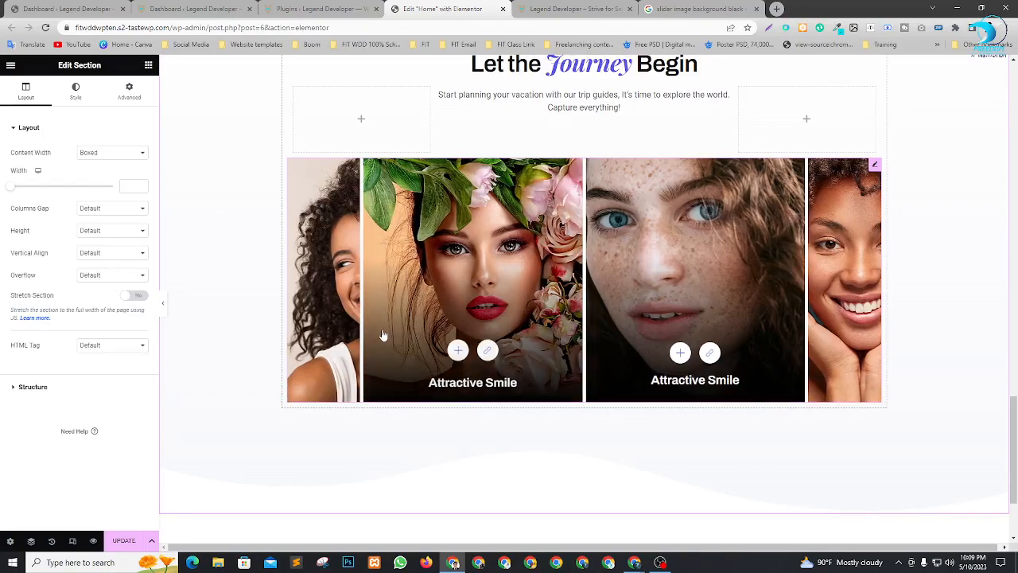
scroll(685, 221, up, 3)
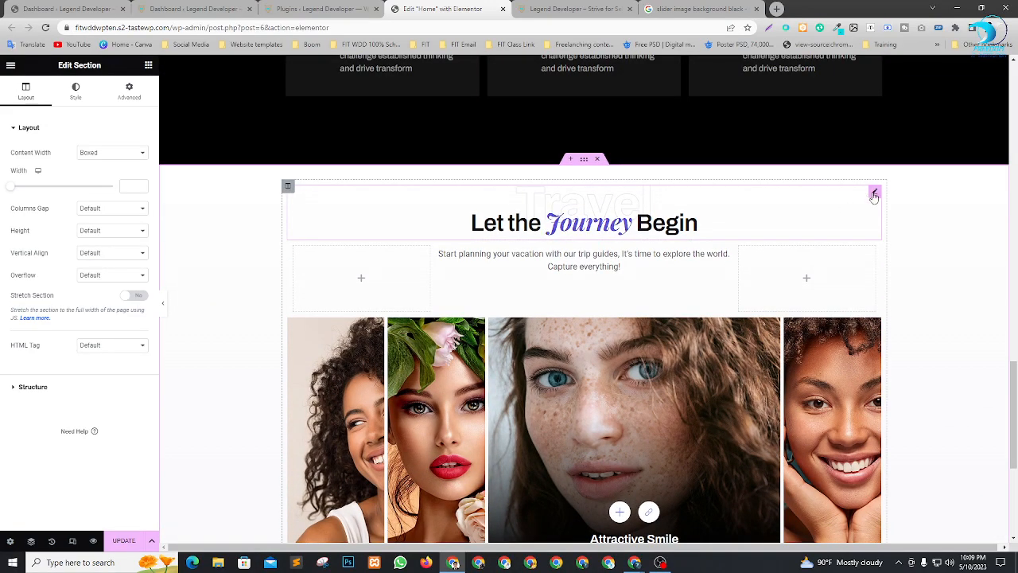
Step: Change the accordion heading title from 'Let the Journey Begin' to 'Let Us Make our {{Fututre}} Bright'
click(874, 193)
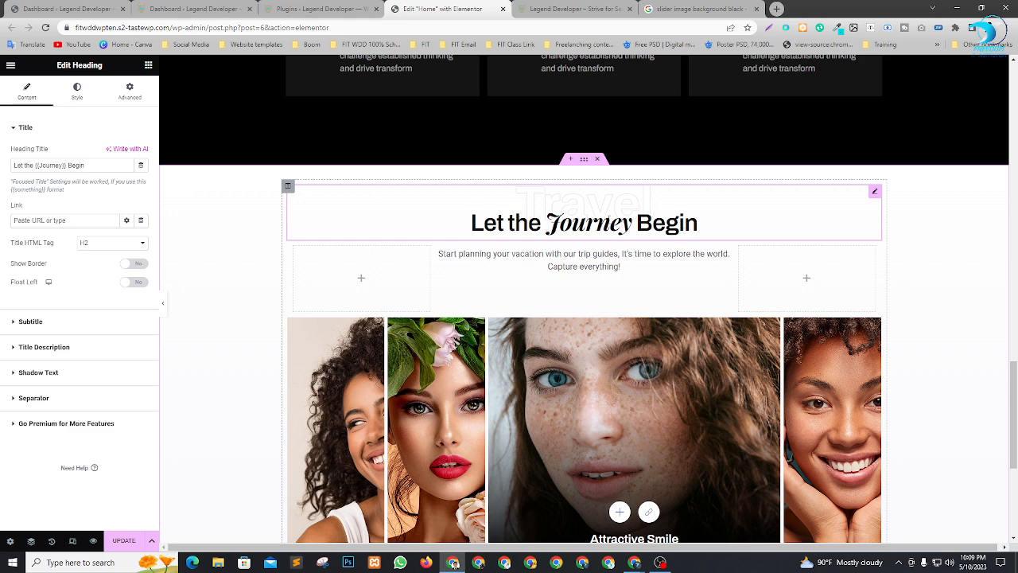
double_click(47, 164)
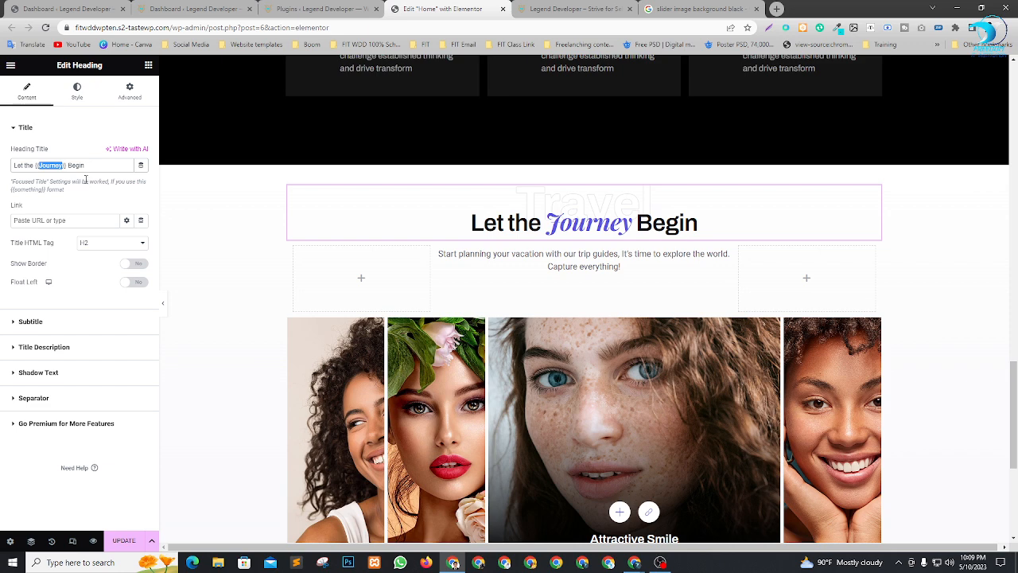
drag(35, 165, 11, 167)
text(Let Us)
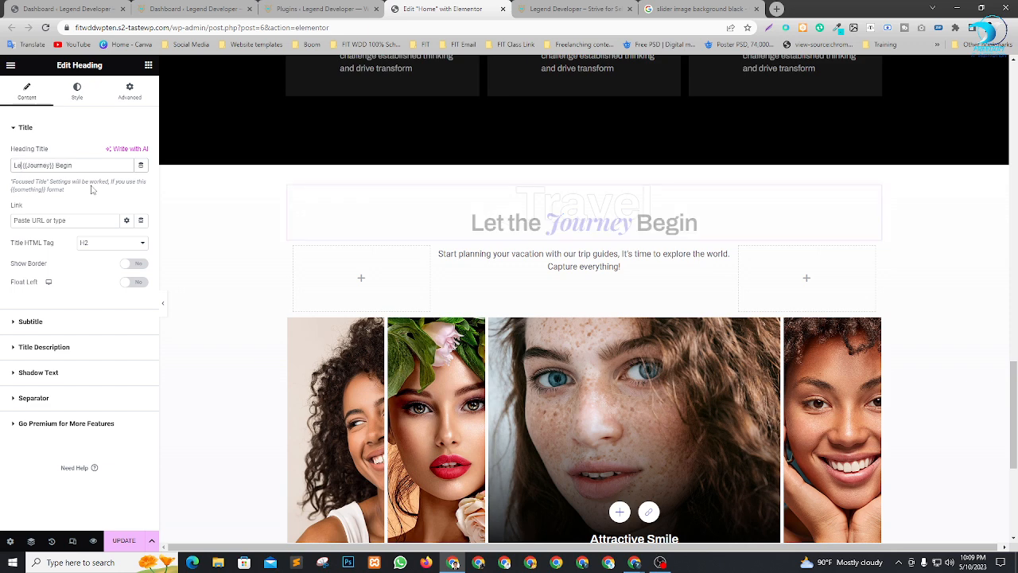
text( Mak)
text(e a)
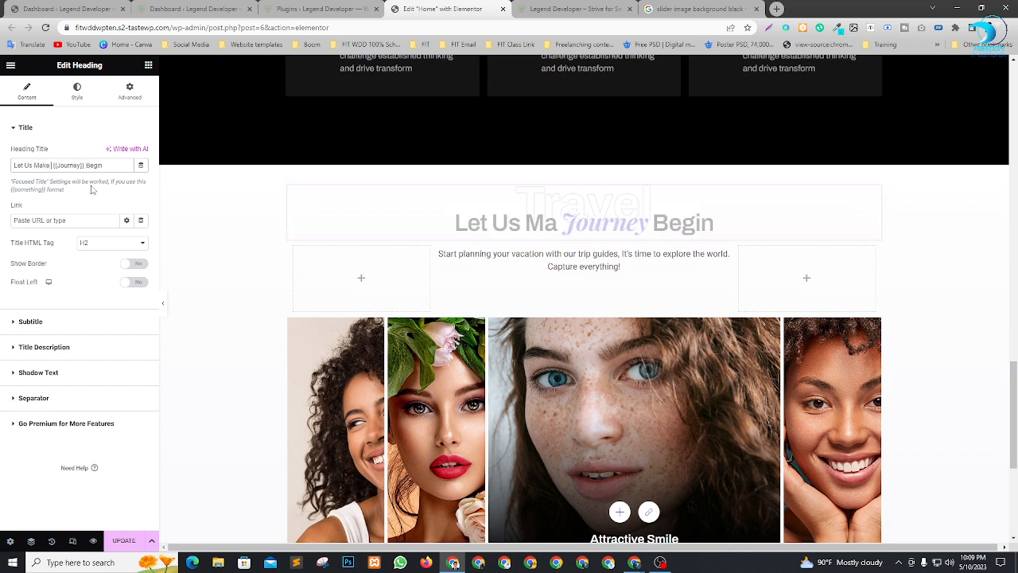
text(ure)
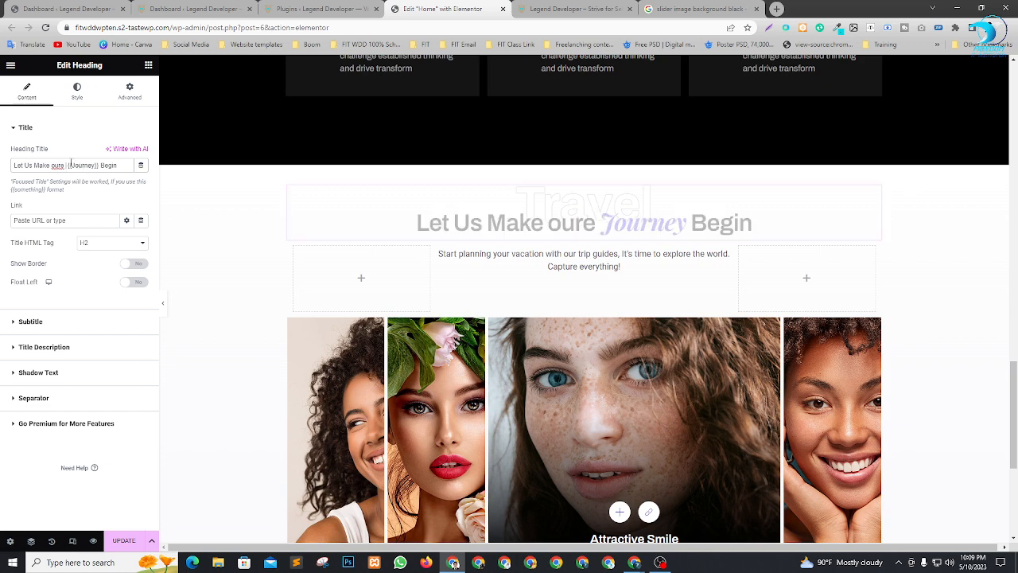
key(BackSpace)
key(BackSpace)
double_click(84, 167)
text(Fu)
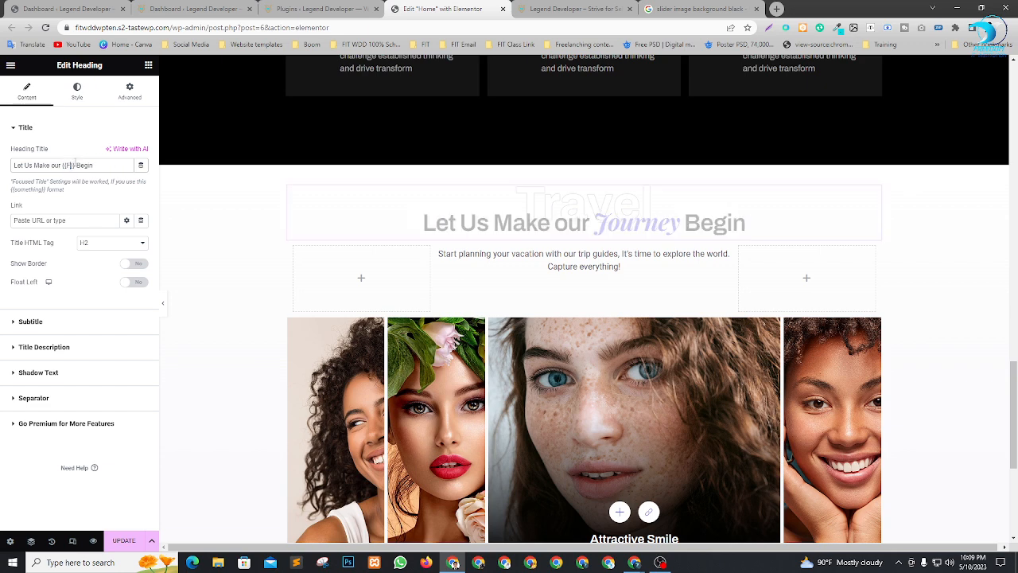
text(tutre}} )
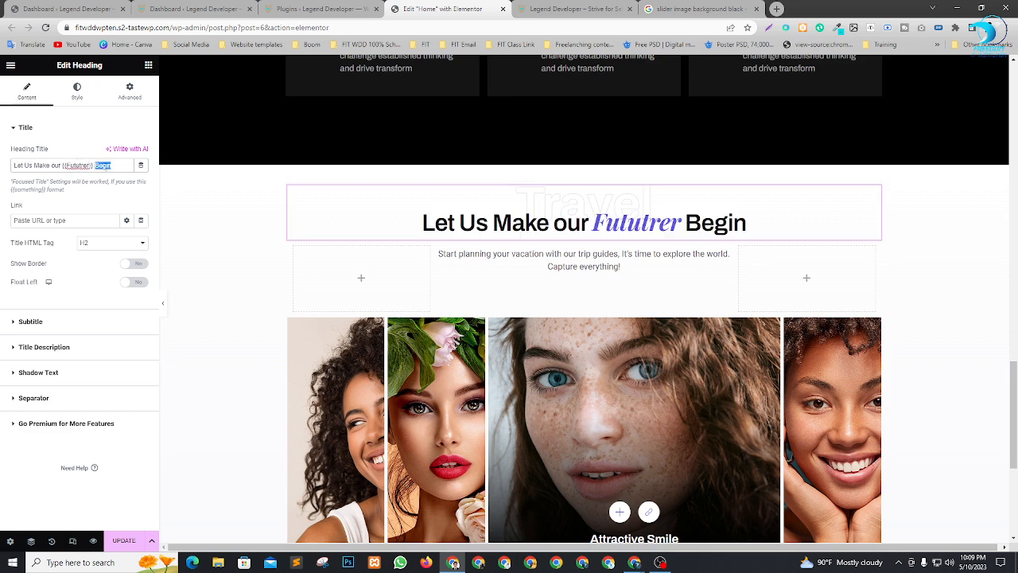
text(Br)
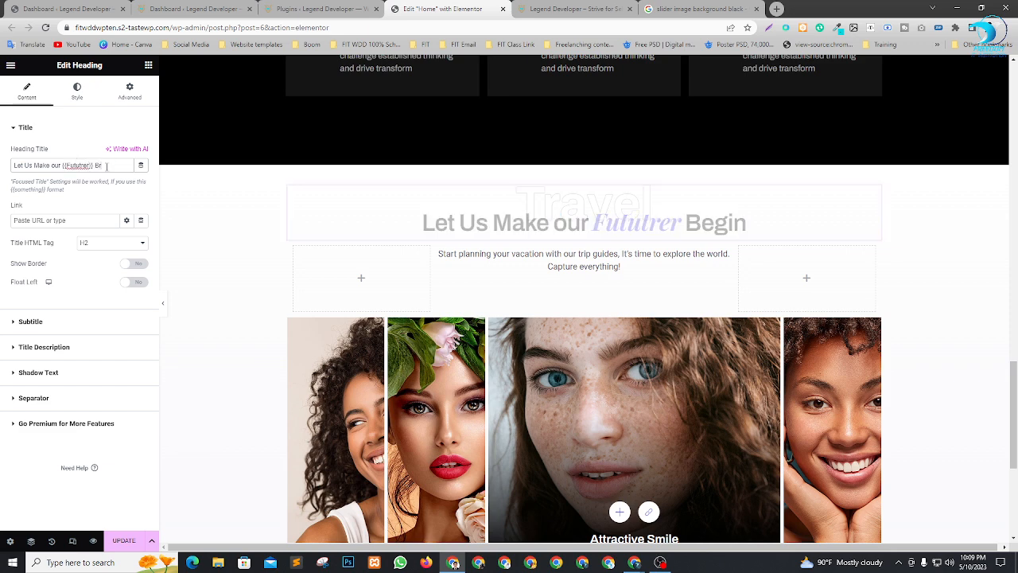
text(ight)
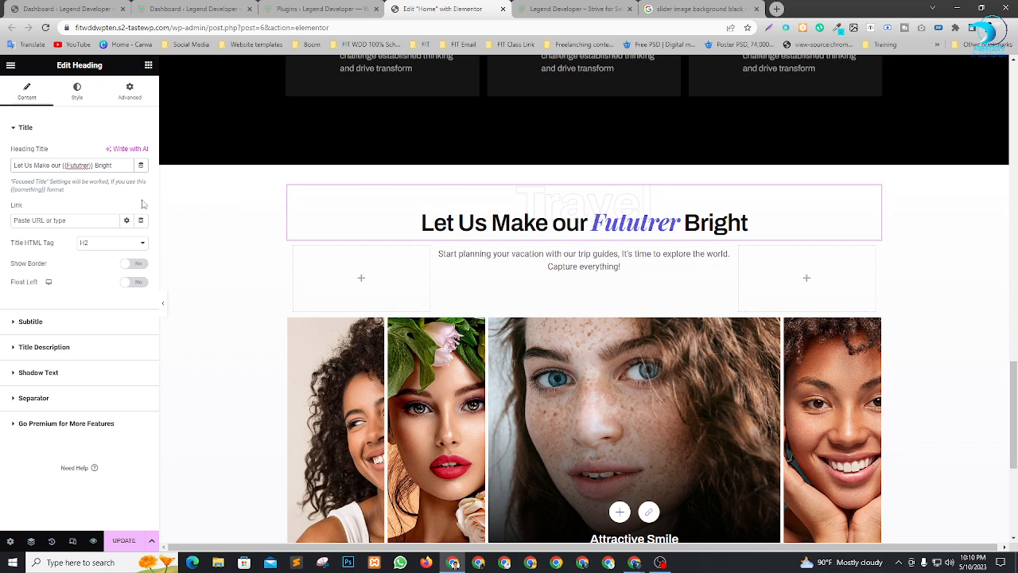
key(BackSpace)
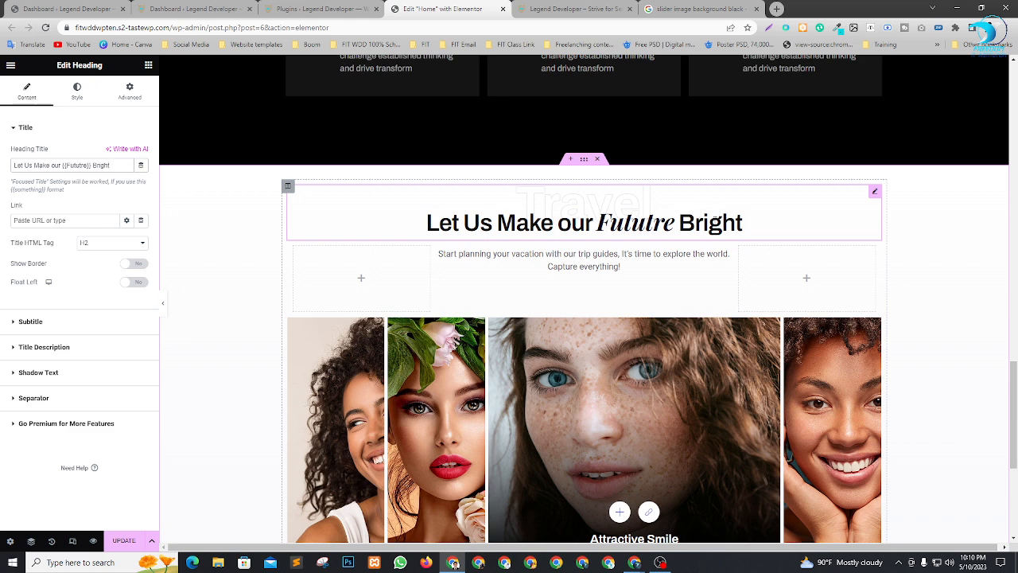
Step: Look through the heading's title, subtitle and description settings, leaving the subtitle switched off
click(26, 321)
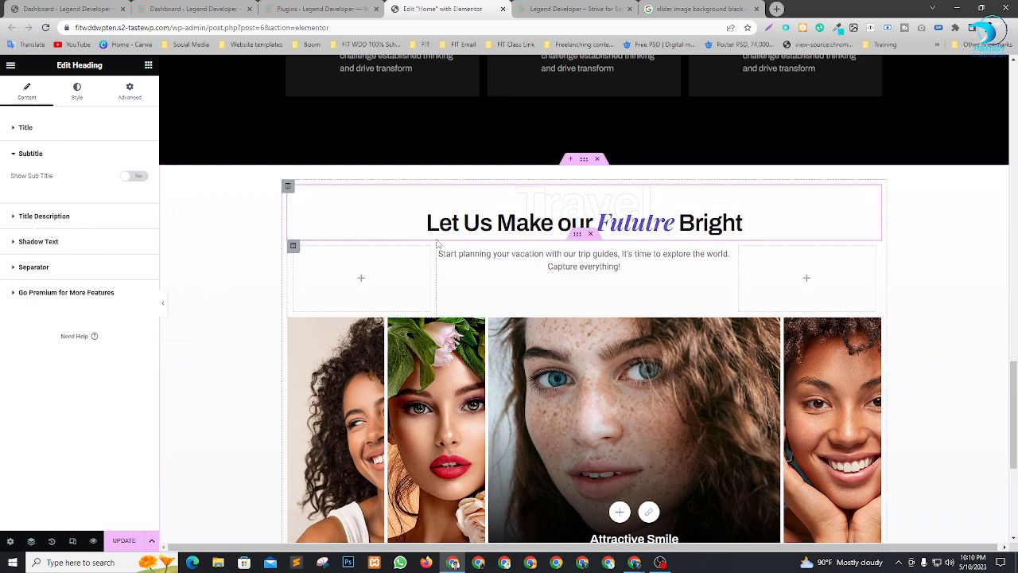
click(15, 129)
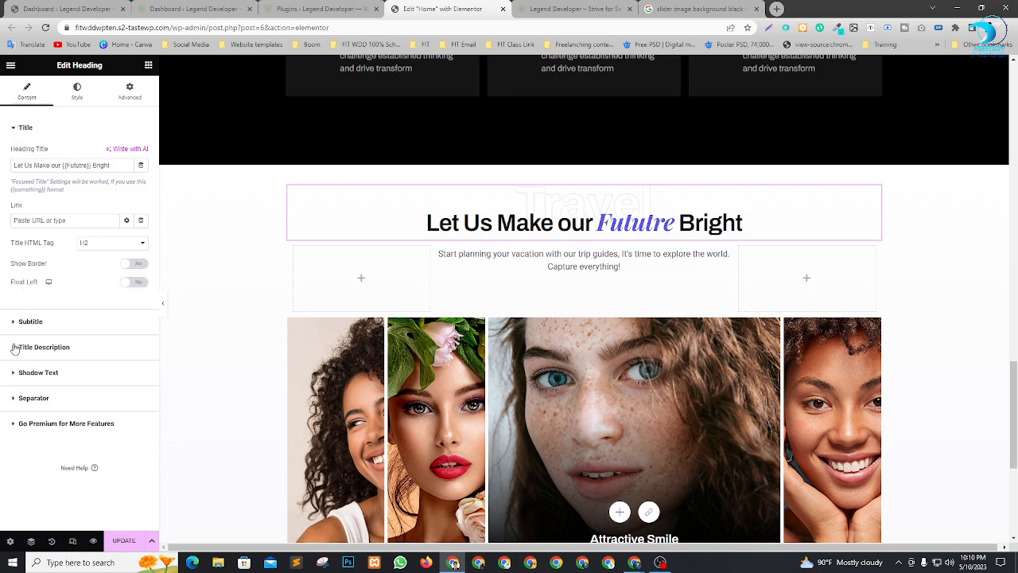
click(14, 348)
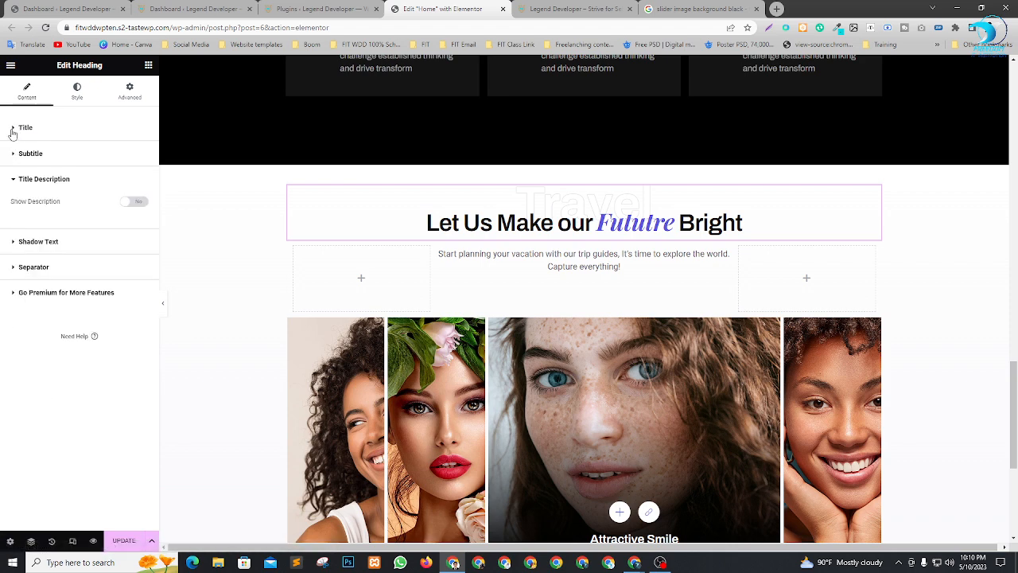
click(13, 128)
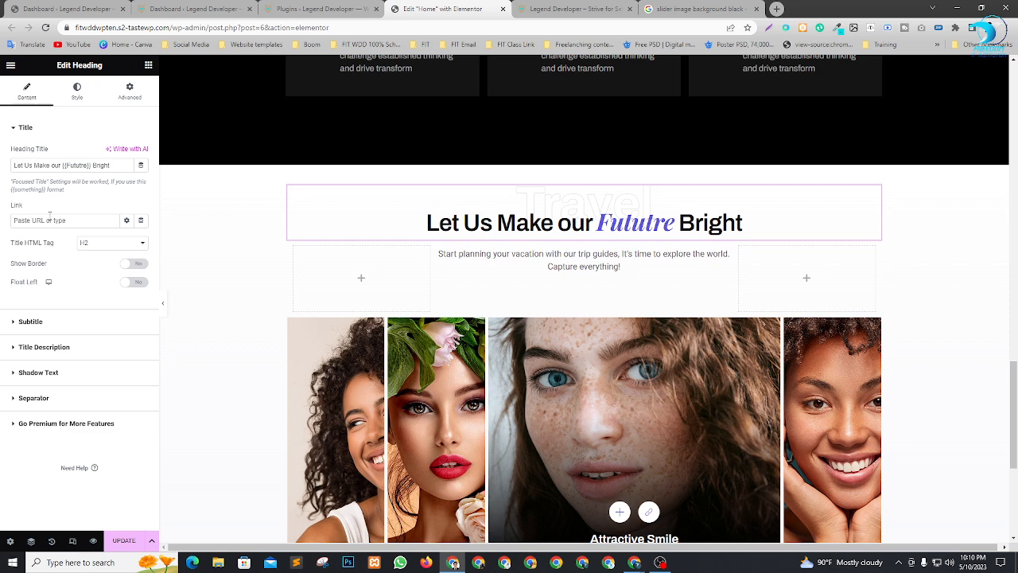
click(18, 323)
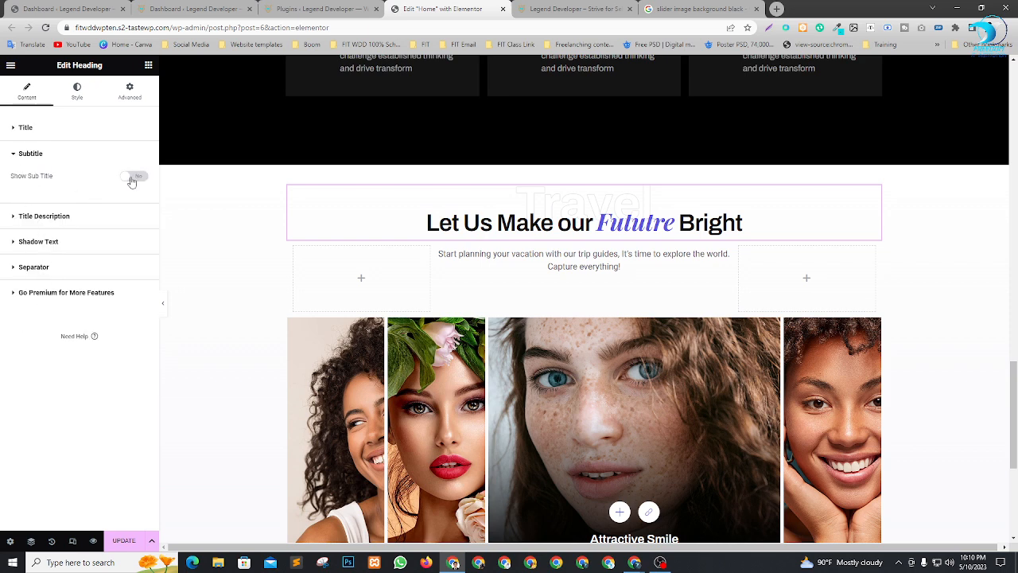
click(132, 176)
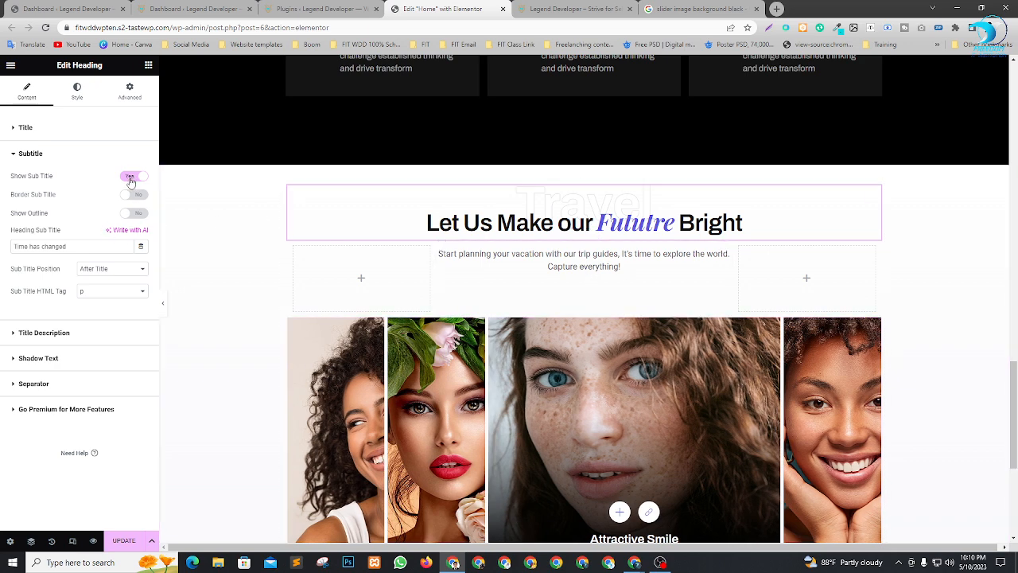
click(131, 178)
Step: Delete the 'bussiness' shadow text and switch Show Shadow Text off
click(34, 246)
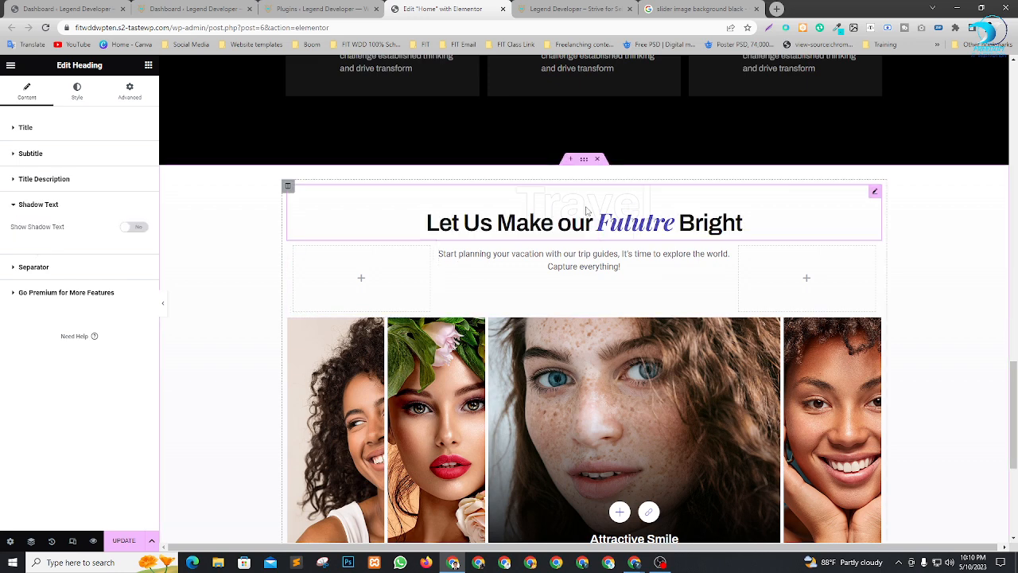
click(133, 228)
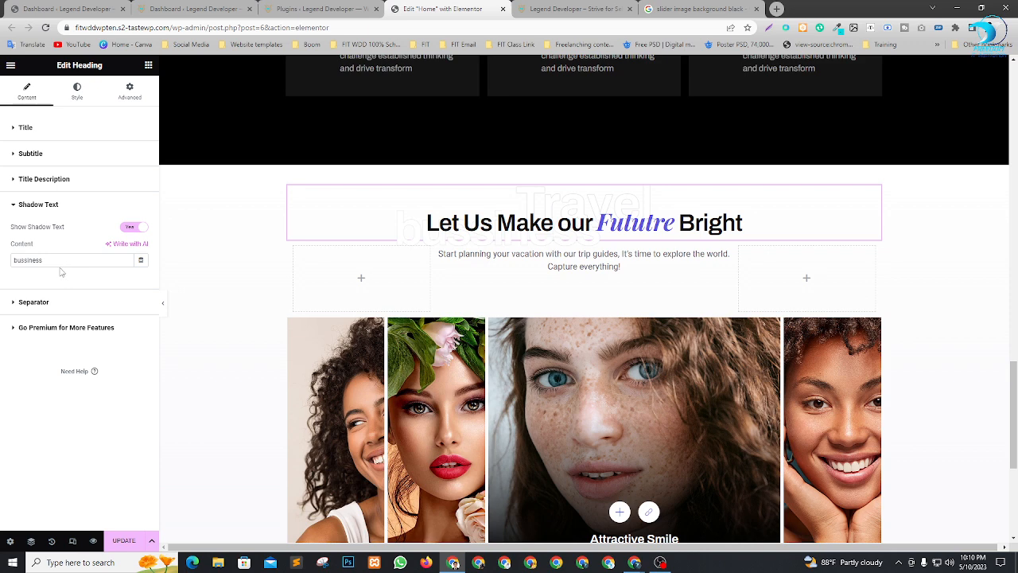
drag(67, 260, 3, 265)
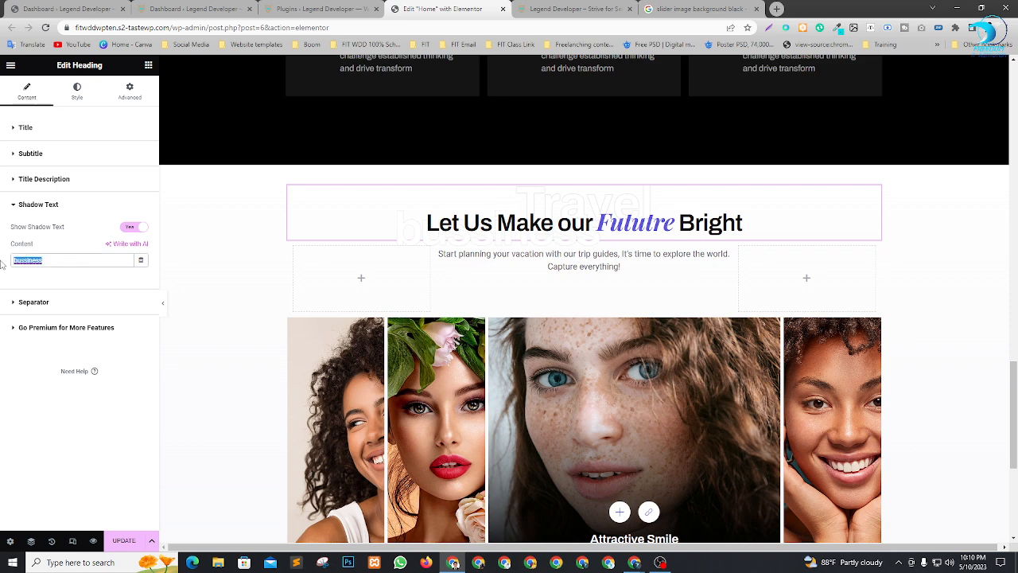
key(BackSpace)
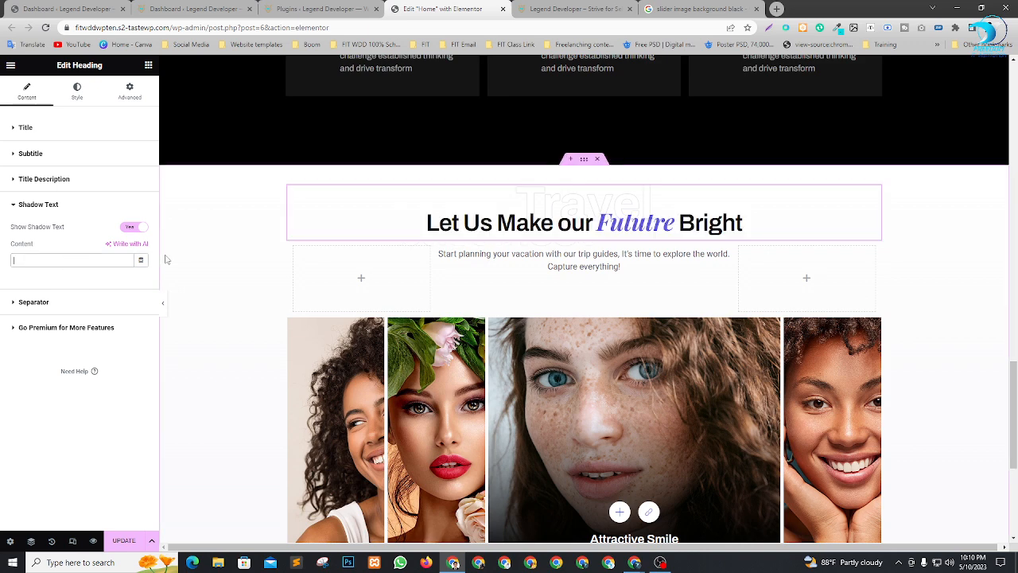
click(134, 228)
Step: Turn on Show Separator under the heading and open the image accordion's settings
click(31, 268)
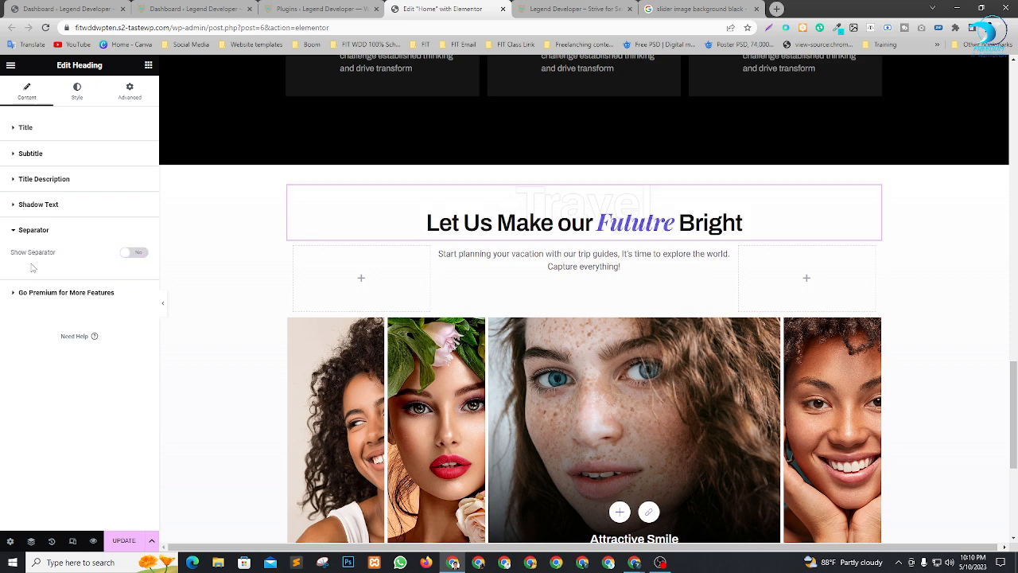
click(129, 254)
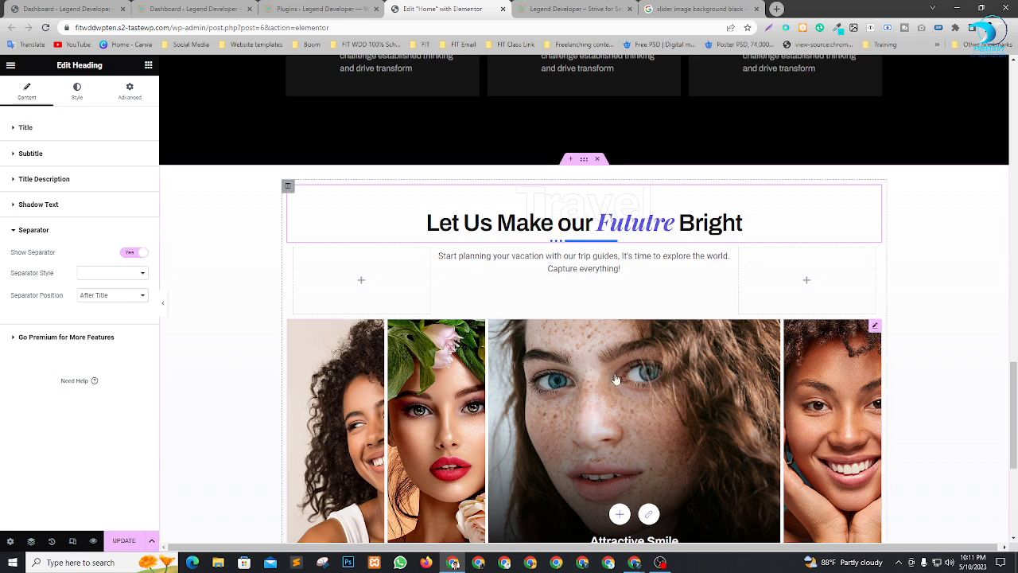
scroll(613, 378, down, 2)
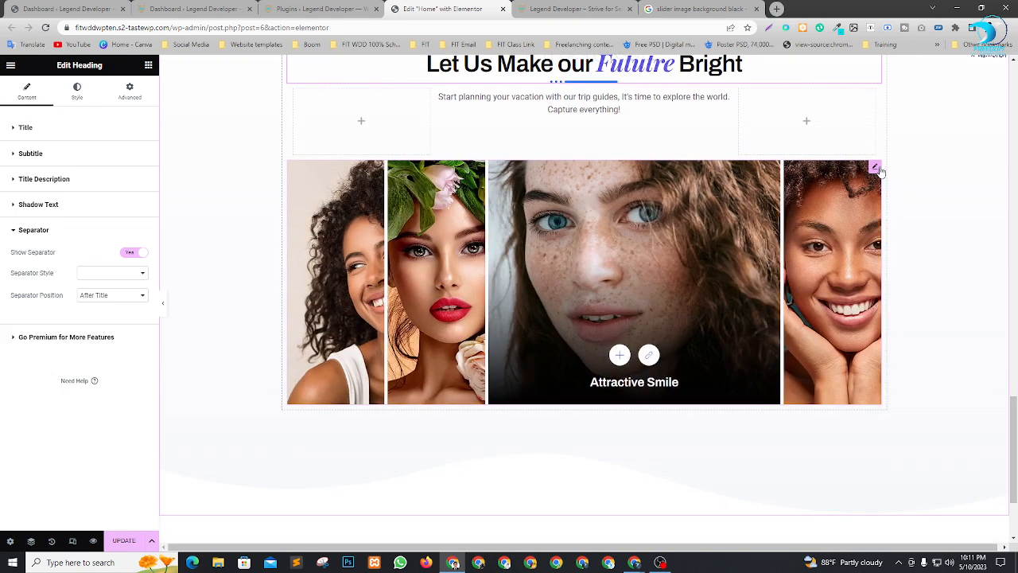
click(874, 168)
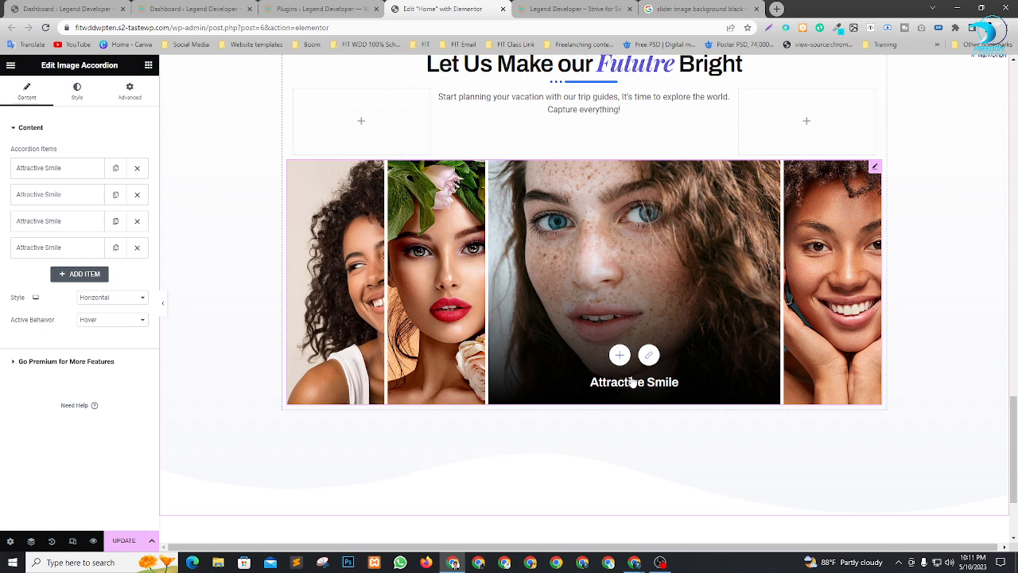
Step: Retitle the first accordion item from 'Attractive Smile' to 'Web Development'
click(65, 169)
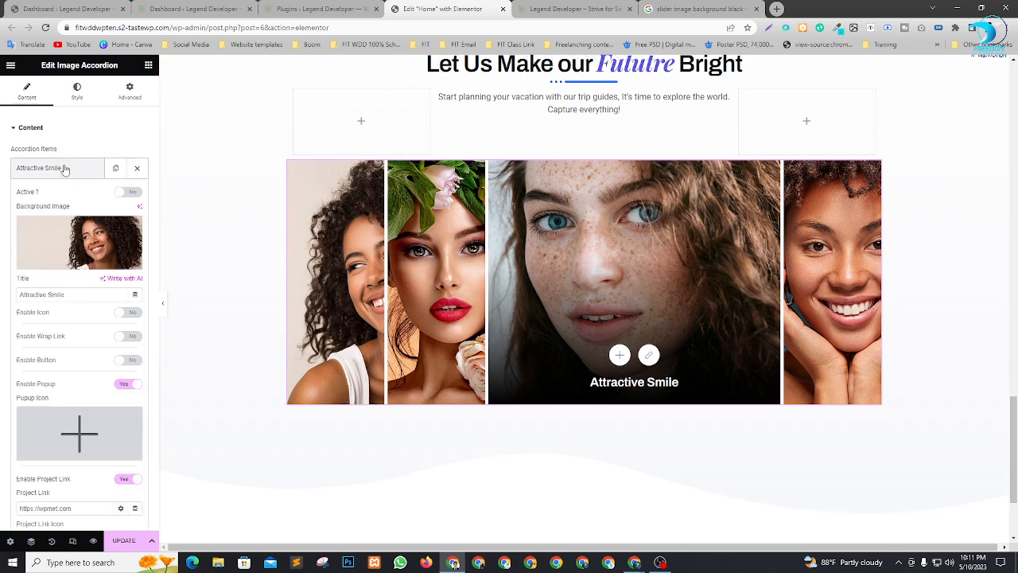
mouse_move(85, 239)
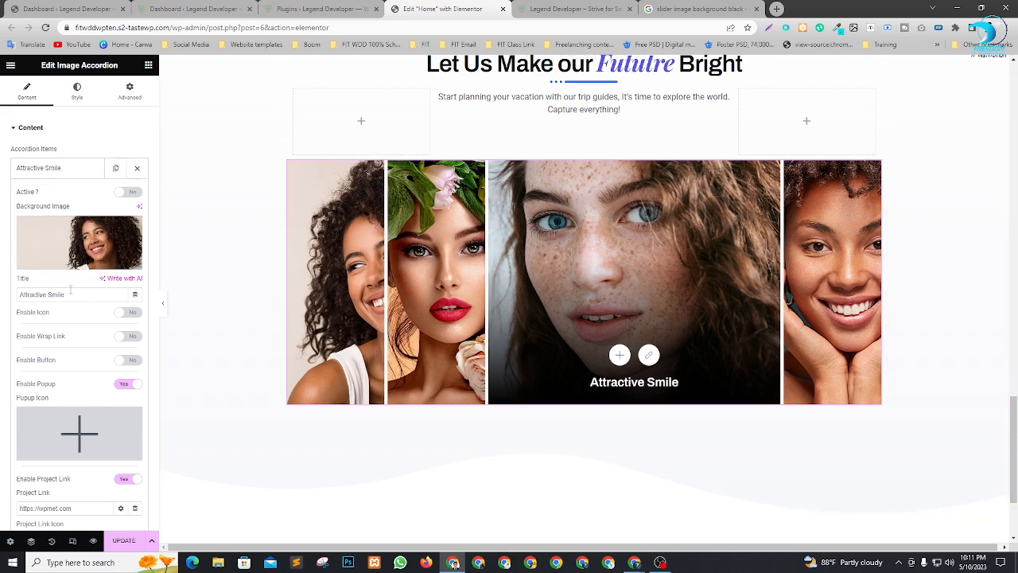
text(Web Development)
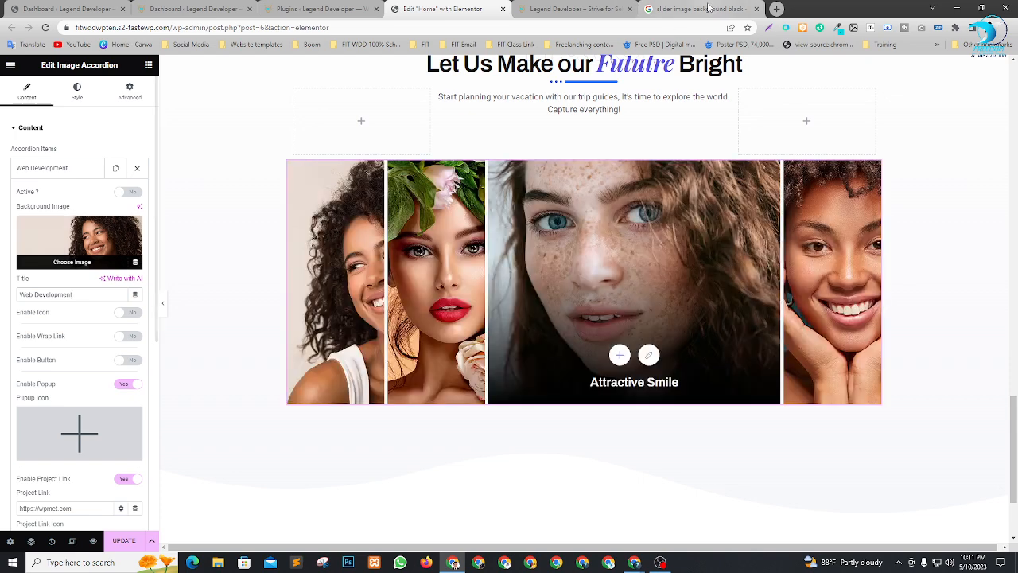
click(708, 8)
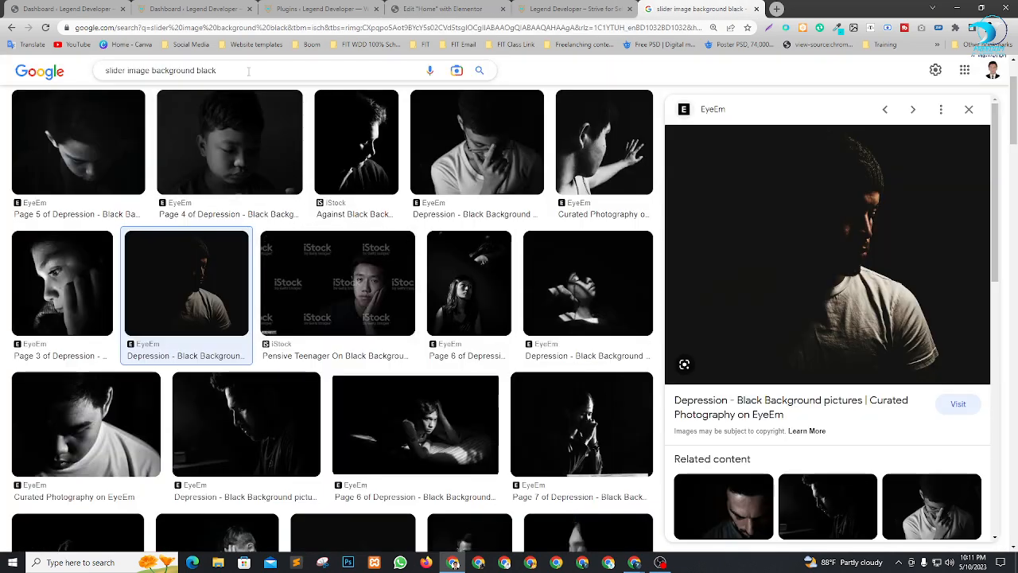
Step: Search Google Images for 'web development'
click(248, 70)
text(we)
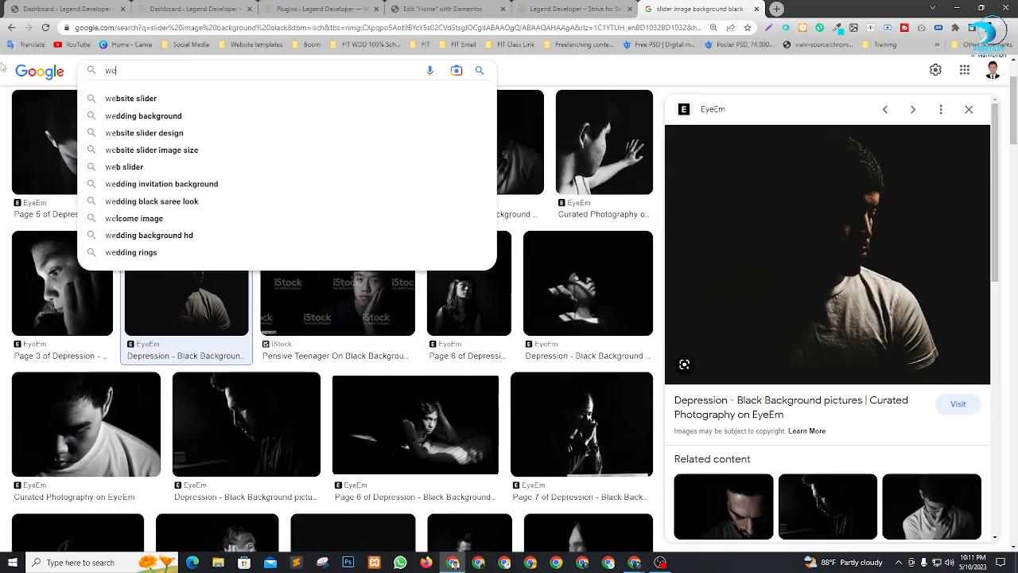
text(b deb)
key(BackSpace)
text(ve)
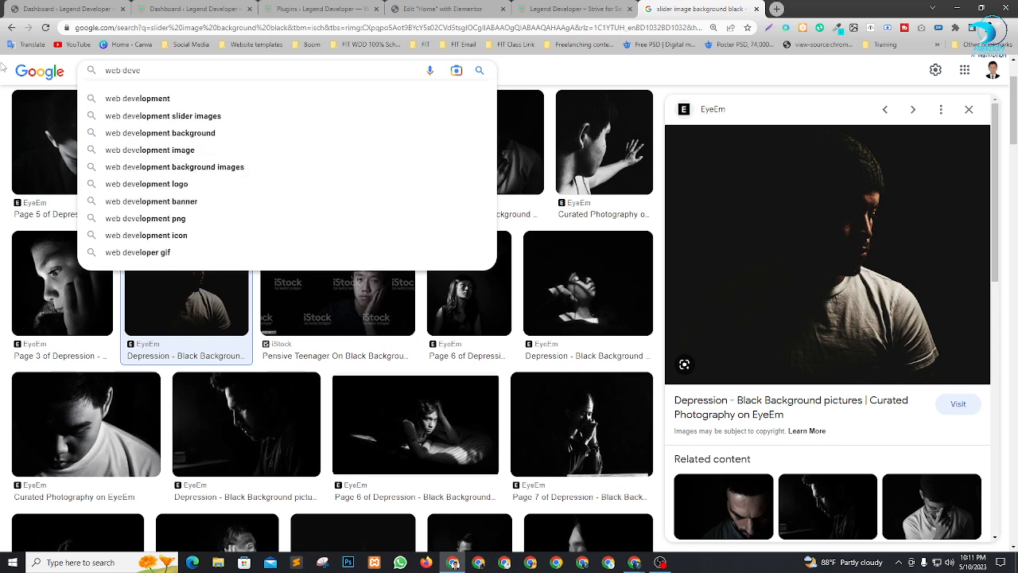
key(Down)
key(Return)
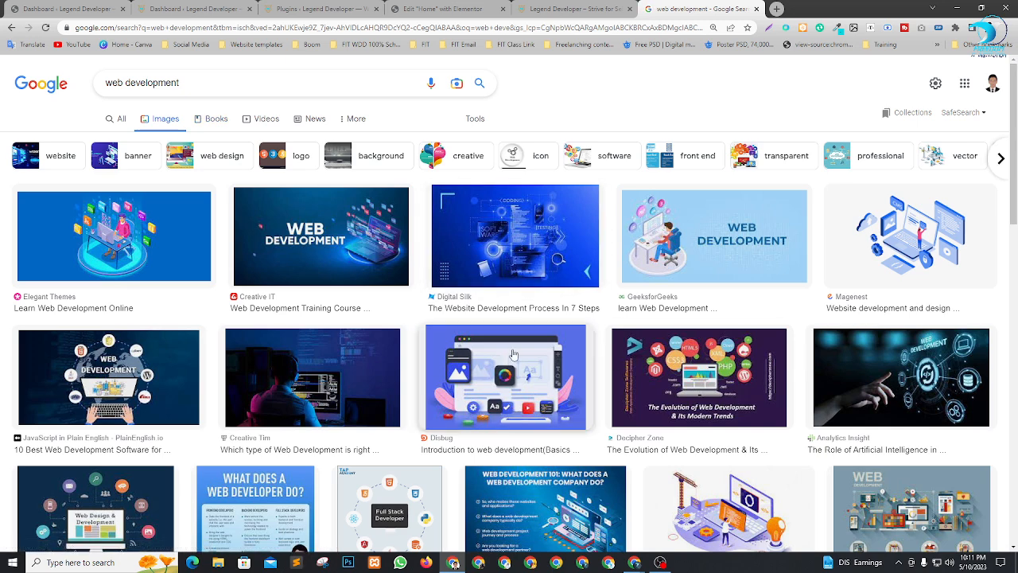
scroll(521, 287, down, 2)
Step: Save the Disbug web development illustration as a JPG in Downloads
click(521, 287)
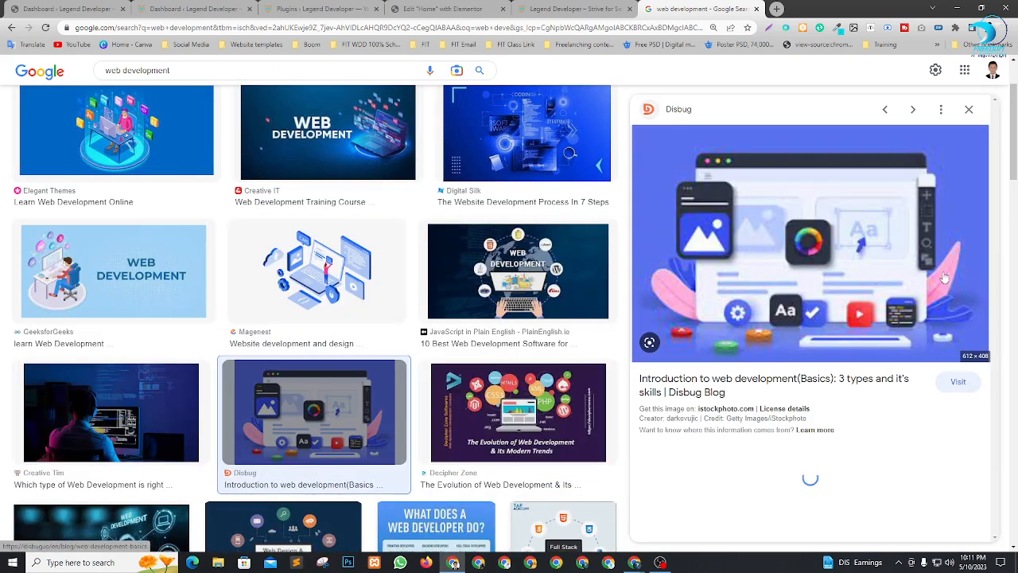
right_click(795, 229)
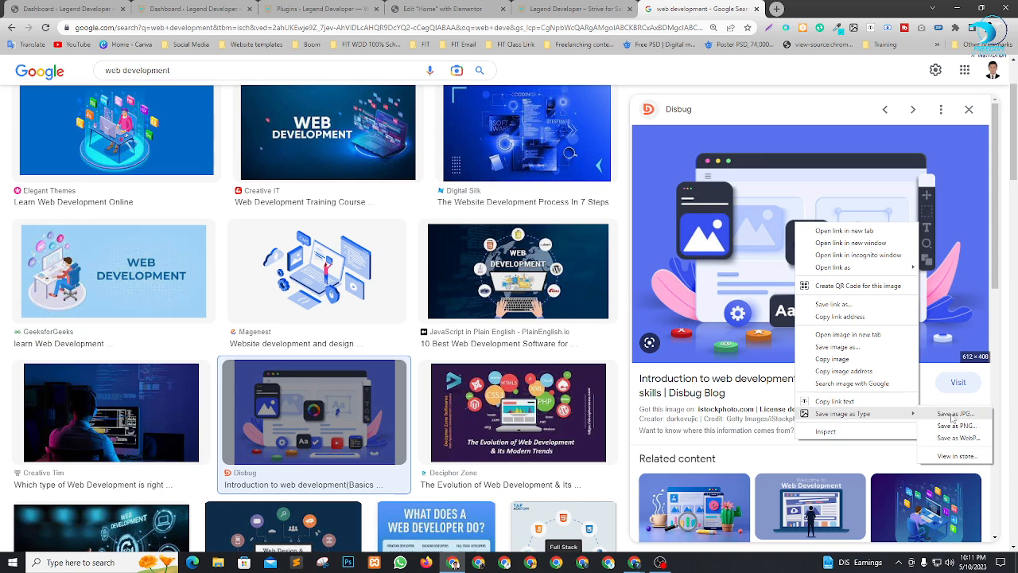
click(954, 414)
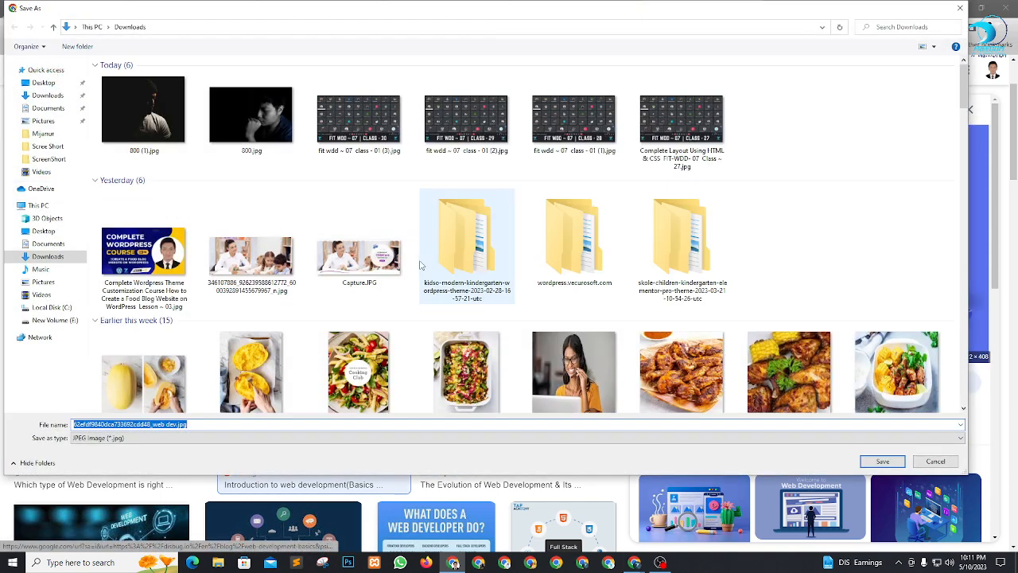
key(Return)
double_click(145, 71)
Step: Change the image search to 'web design' and scroll through the results
text(De)
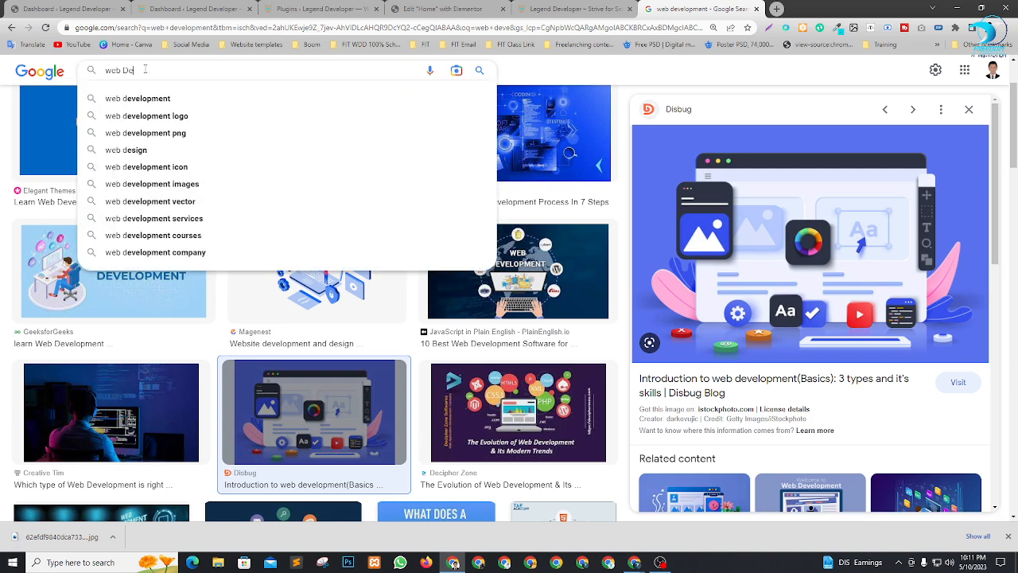
text(sign)
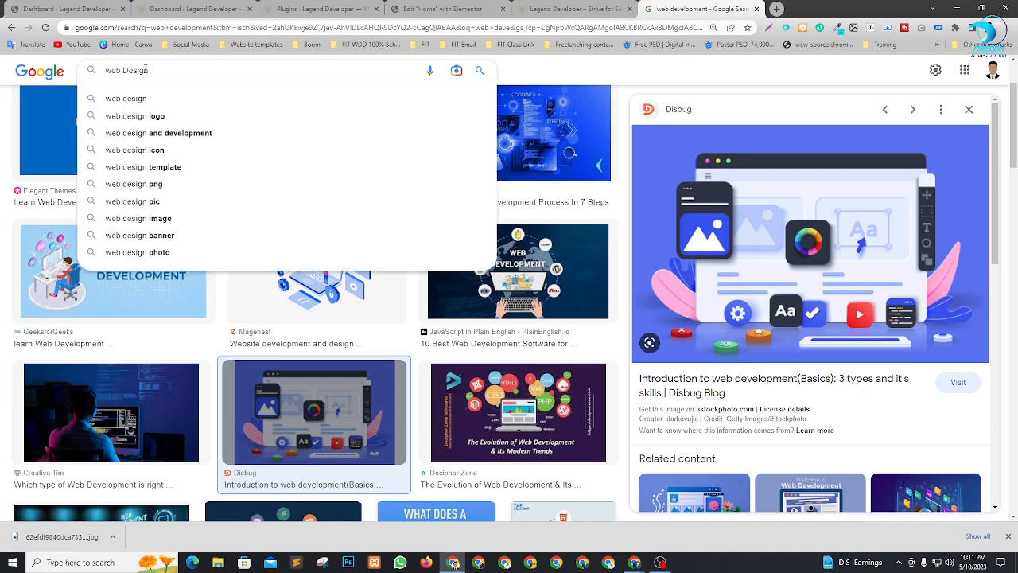
click(154, 103)
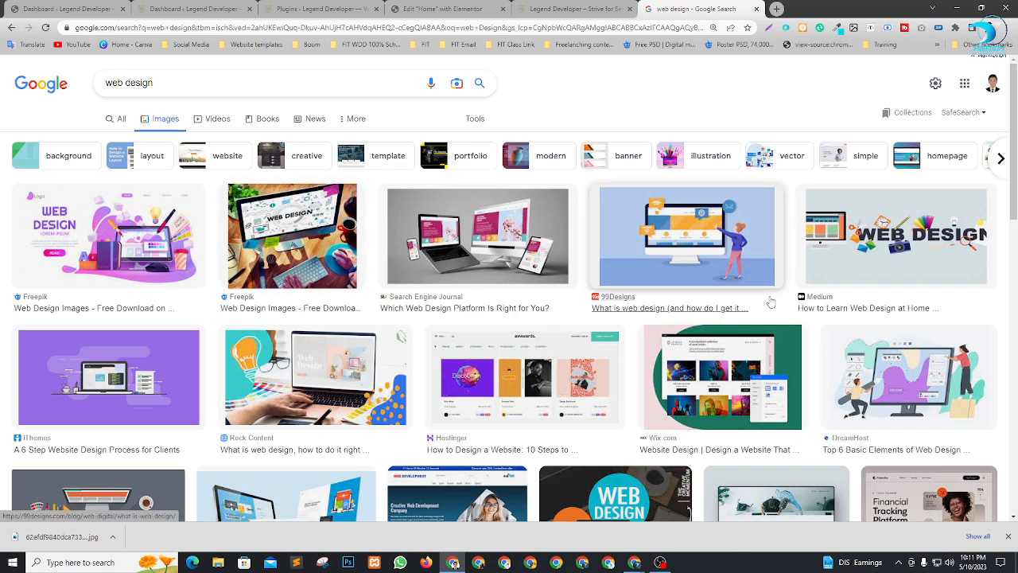
scroll(827, 308, down, 1)
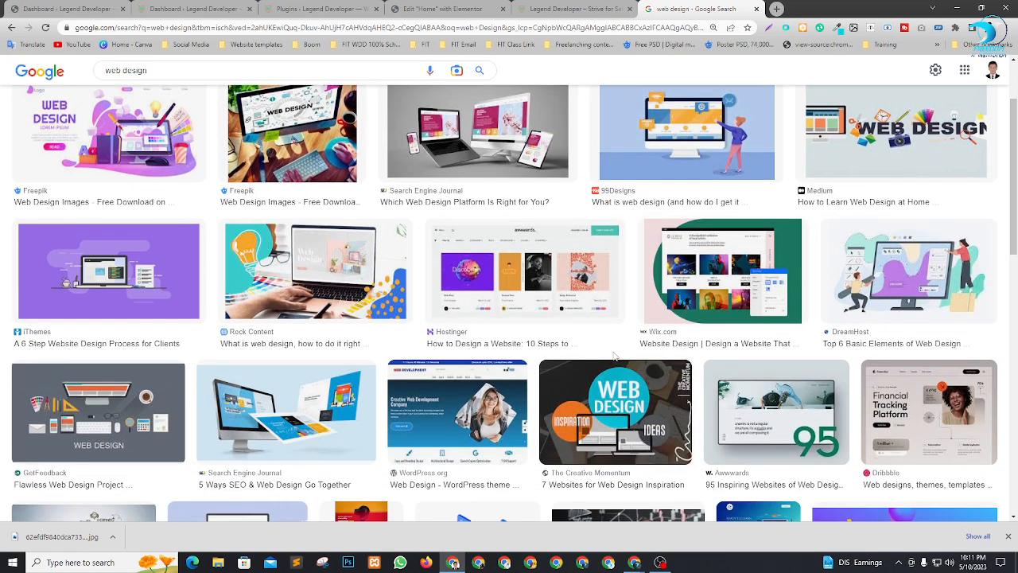
scroll(626, 364, down, 1)
scroll(627, 364, down, 1)
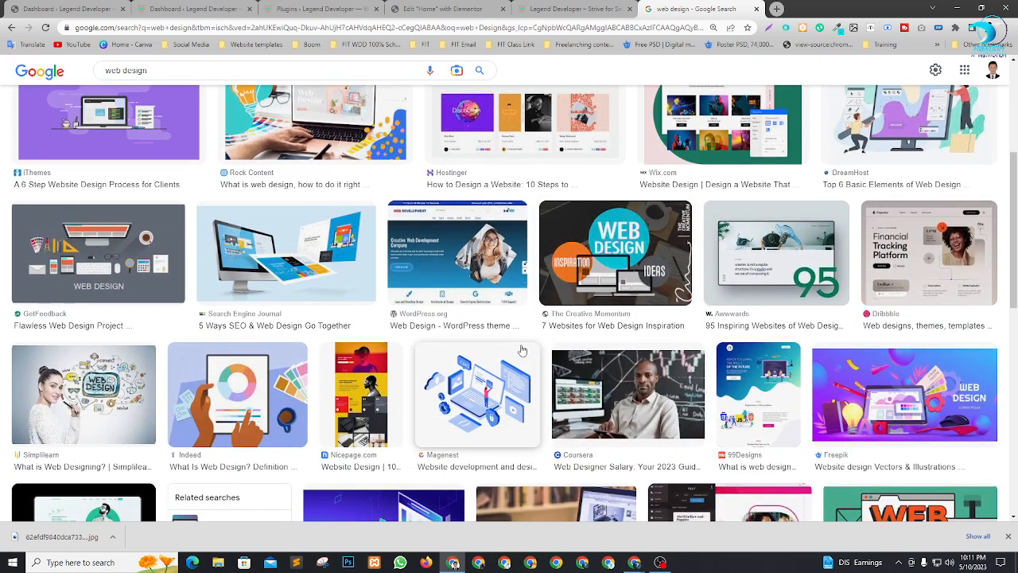
scroll(859, 342, down, 1)
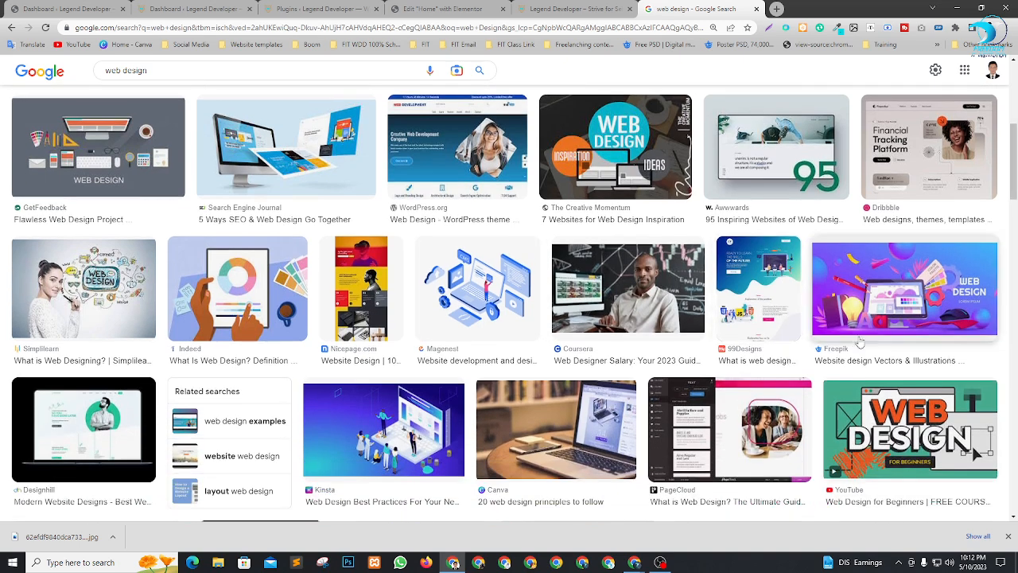
Step: Preview a Freepik web design illustration and browse further down the results
click(918, 296)
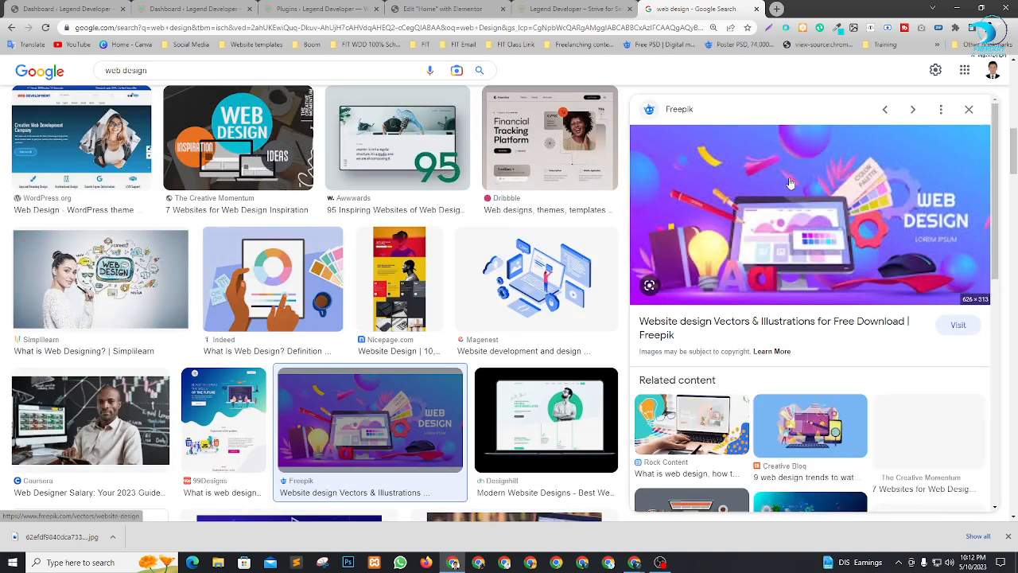
scroll(903, 384, down, 1)
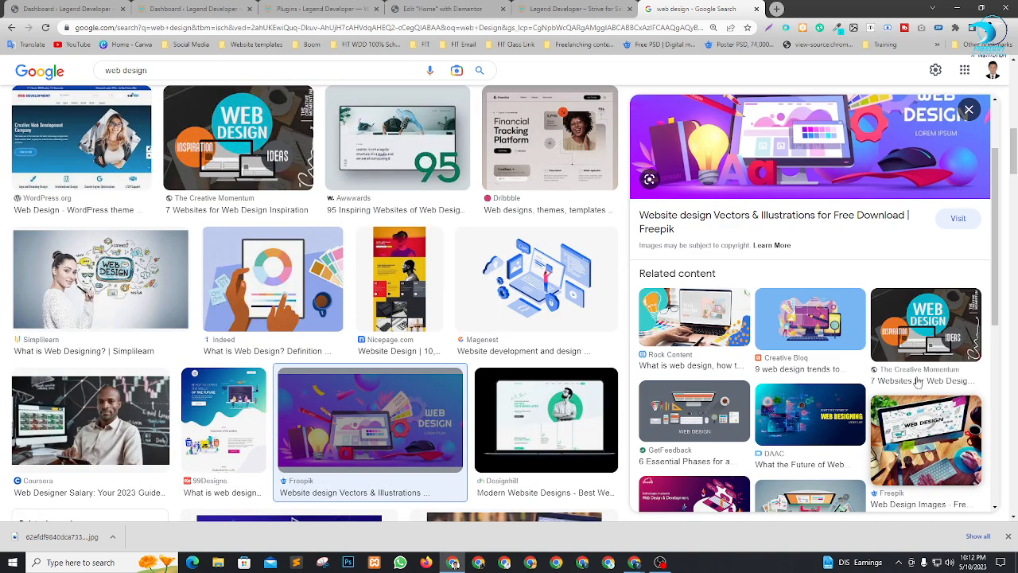
scroll(918, 388, down, 1)
scroll(382, 449, down, 1)
scroll(382, 449, up, 2)
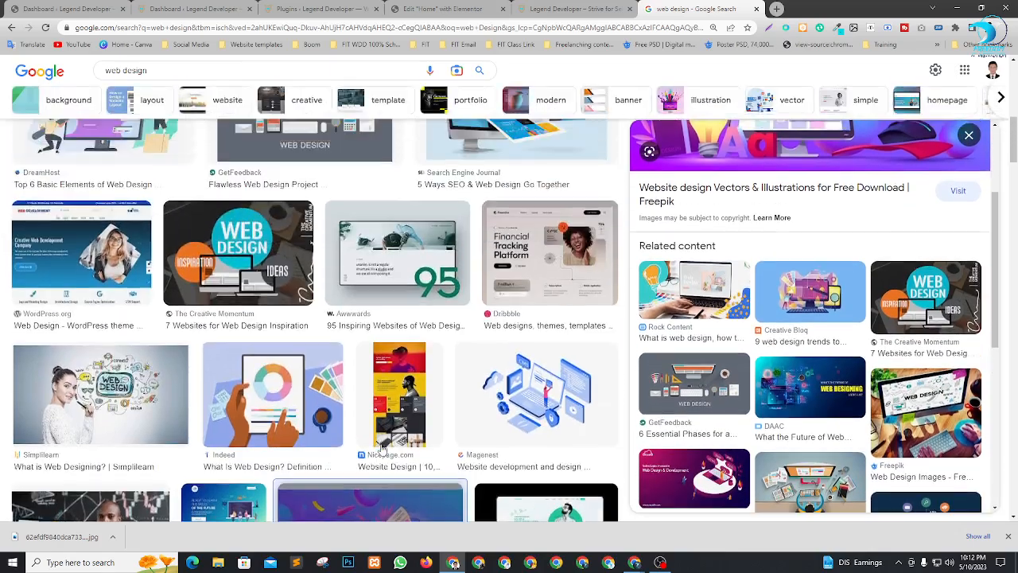
scroll(381, 449, down, 3)
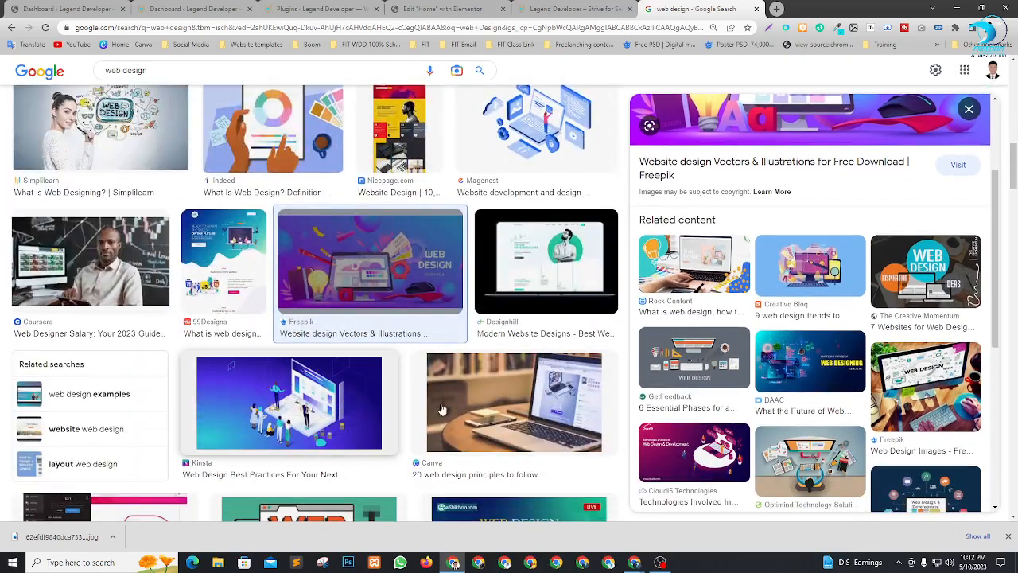
scroll(371, 410, down, 3)
scroll(659, 316, down, 1)
scroll(471, 385, down, 1)
scroll(471, 385, down, 3)
Step: Save Telegraph India's web design illustration as a JPG in Downloads
click(528, 195)
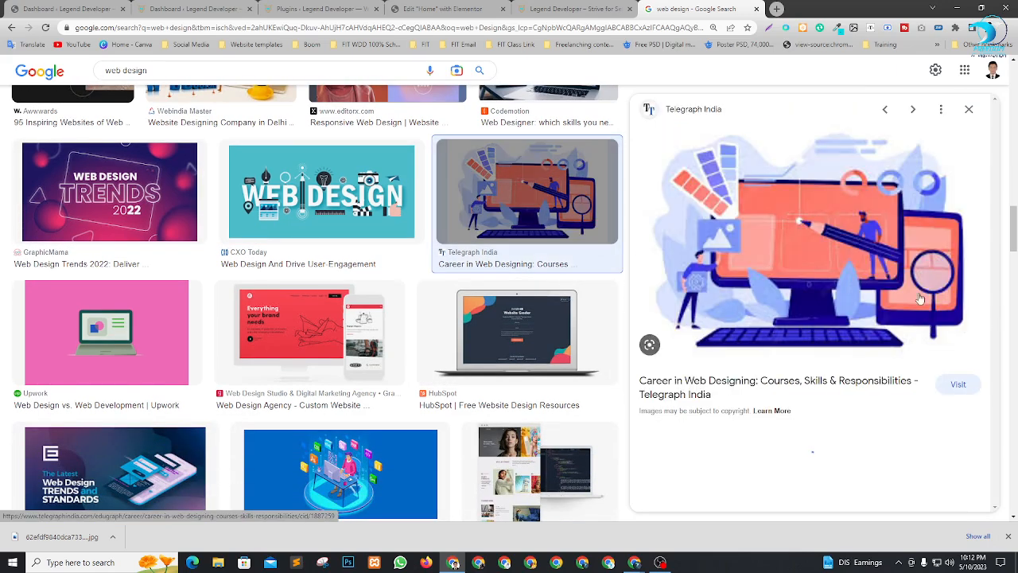
right_click(801, 210)
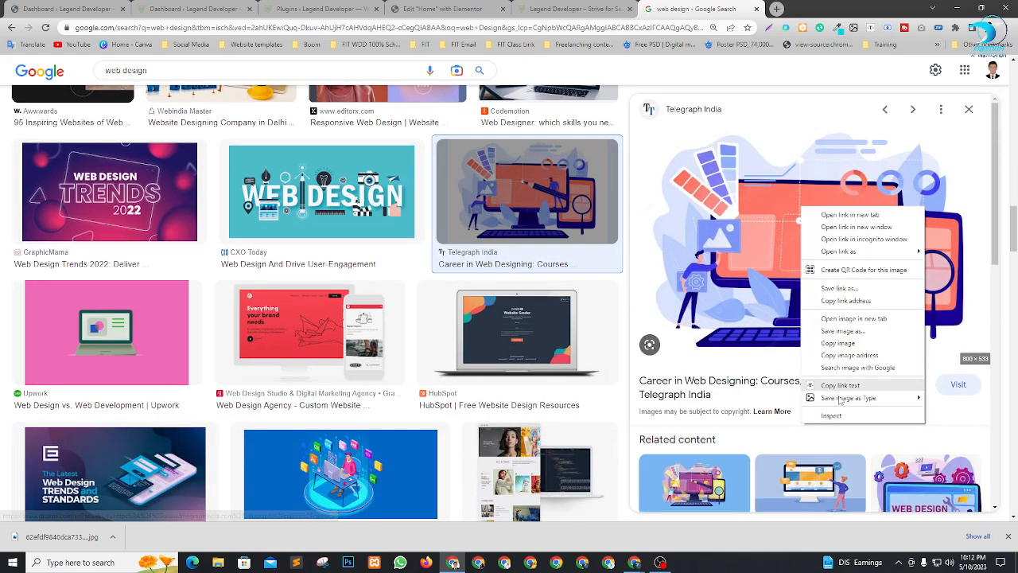
mouse_move(839, 403)
click(960, 398)
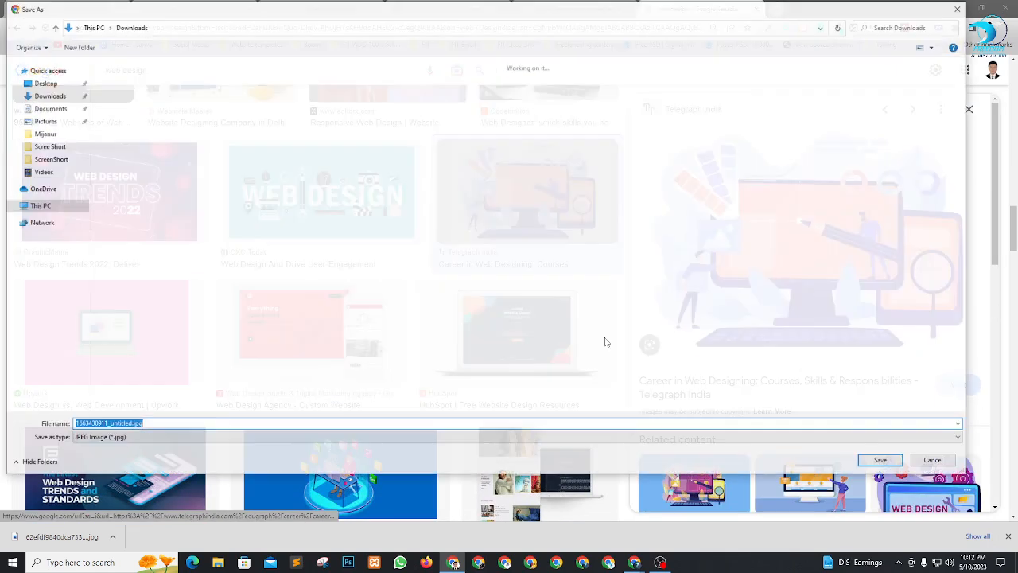
key(Return)
scroll(398, 346, up, 4)
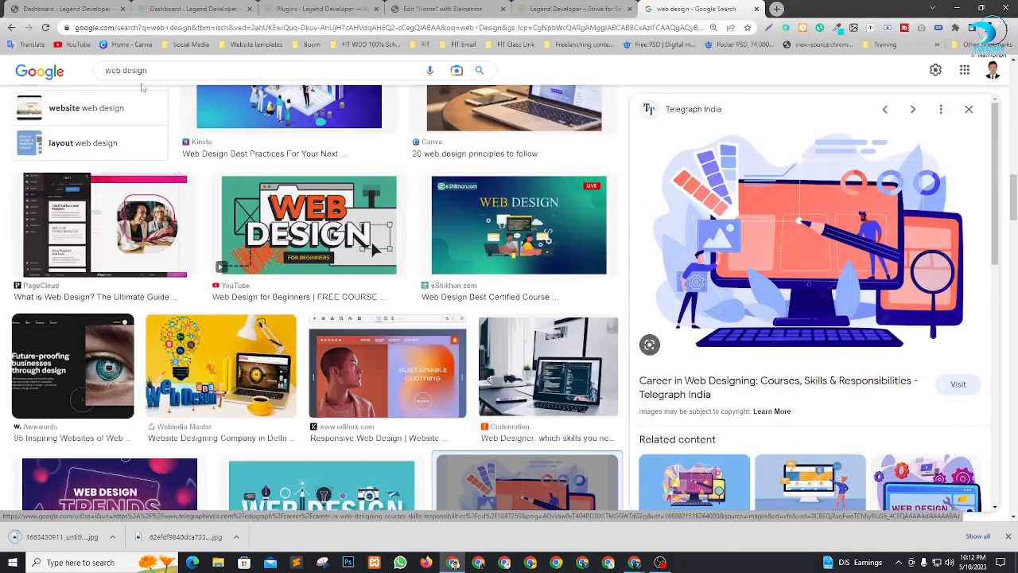
Step: Change the image search to 'web application' and scroll through the results
double_click(128, 70)
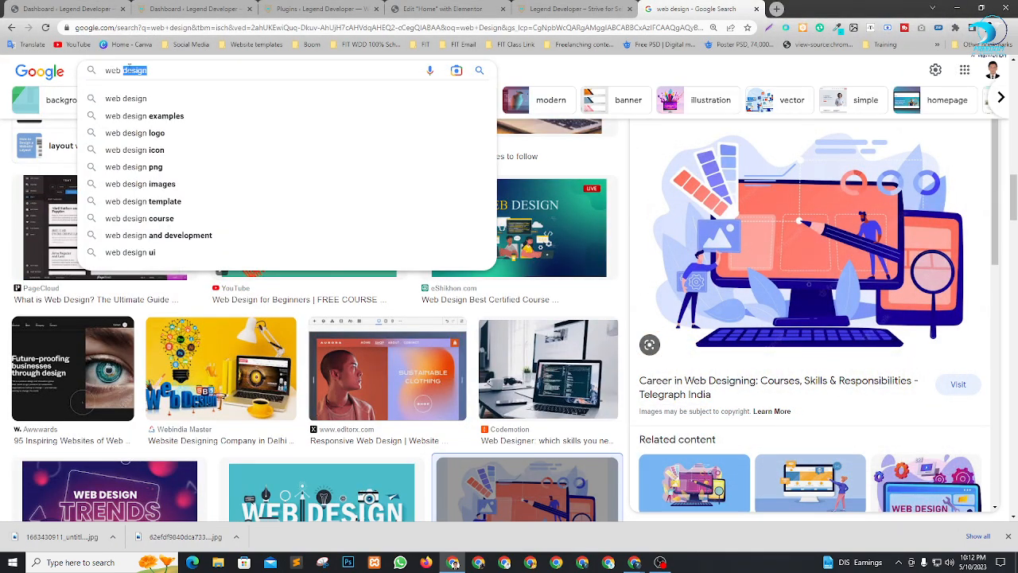
text(app)
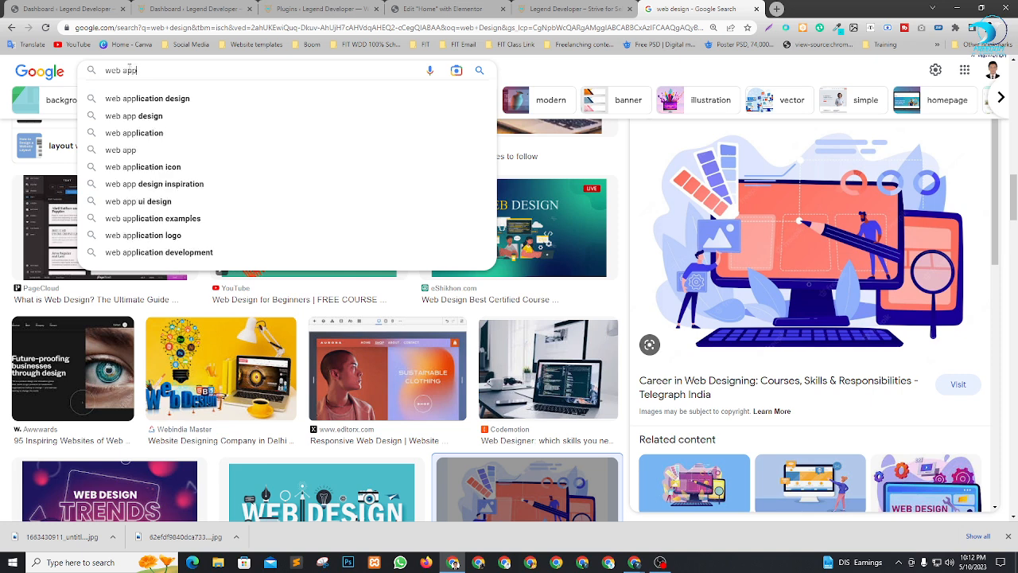
text(lication)
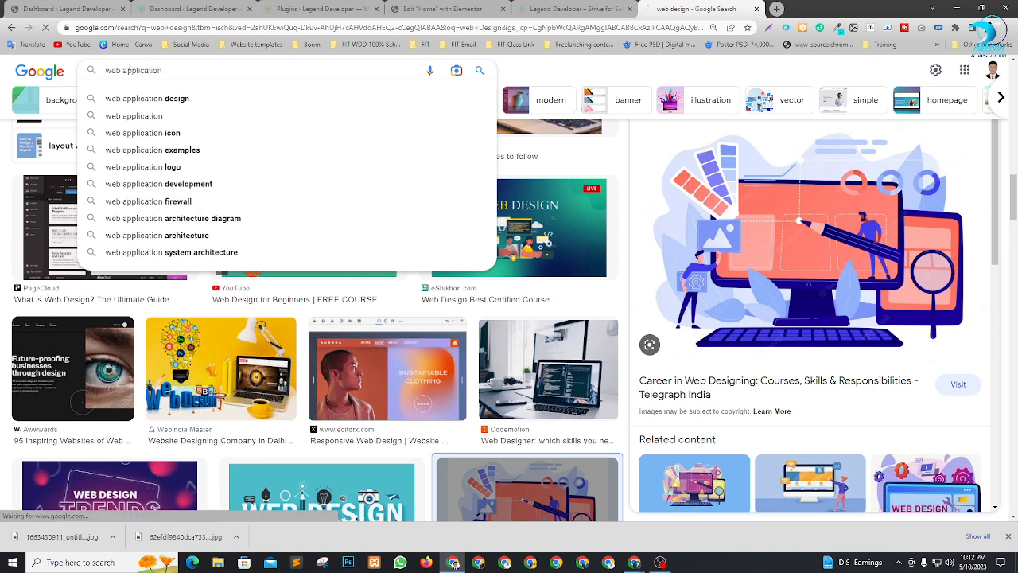
key(Return)
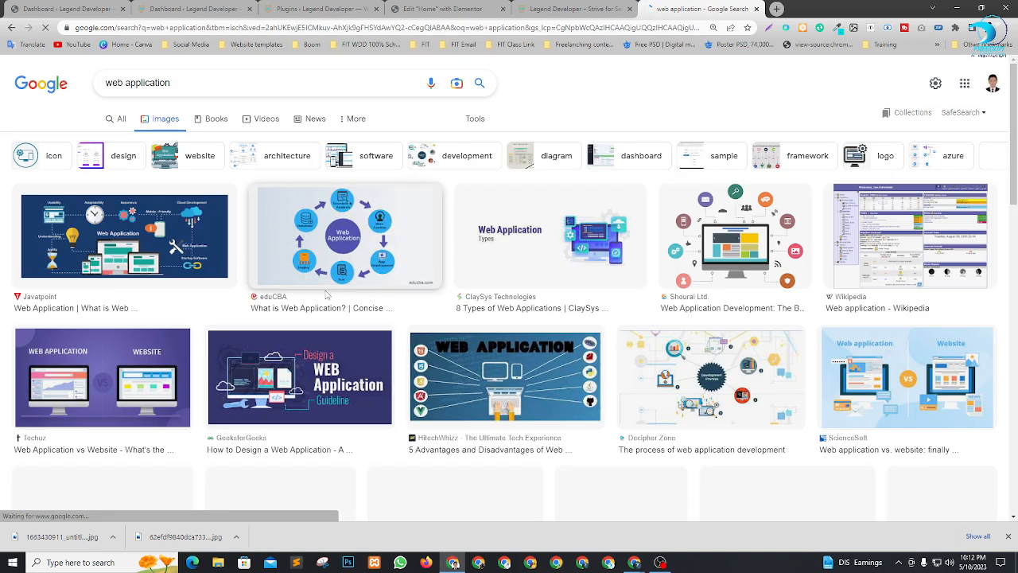
scroll(449, 379, down, 2)
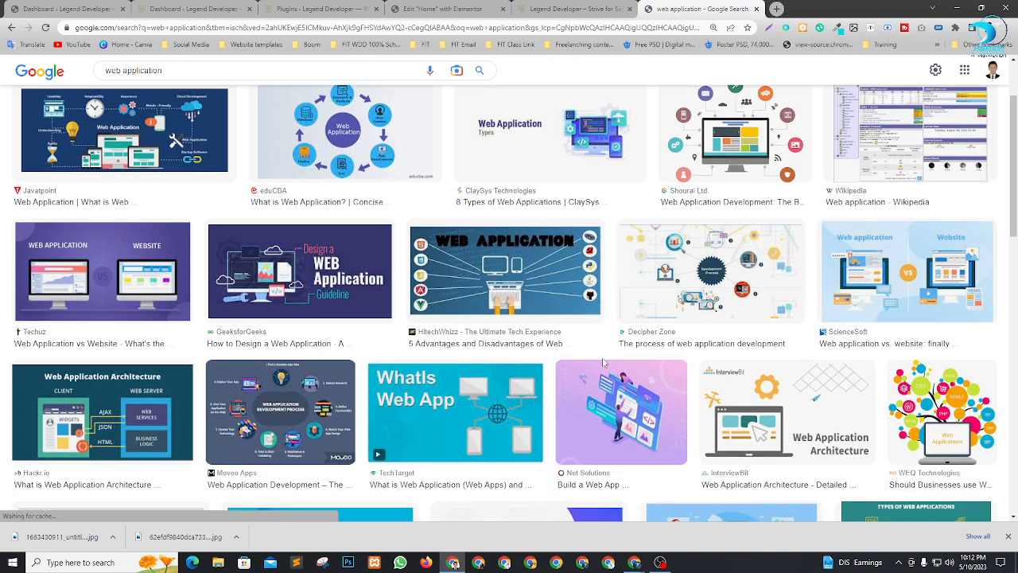
scroll(848, 297, down, 1)
scroll(874, 302, down, 1)
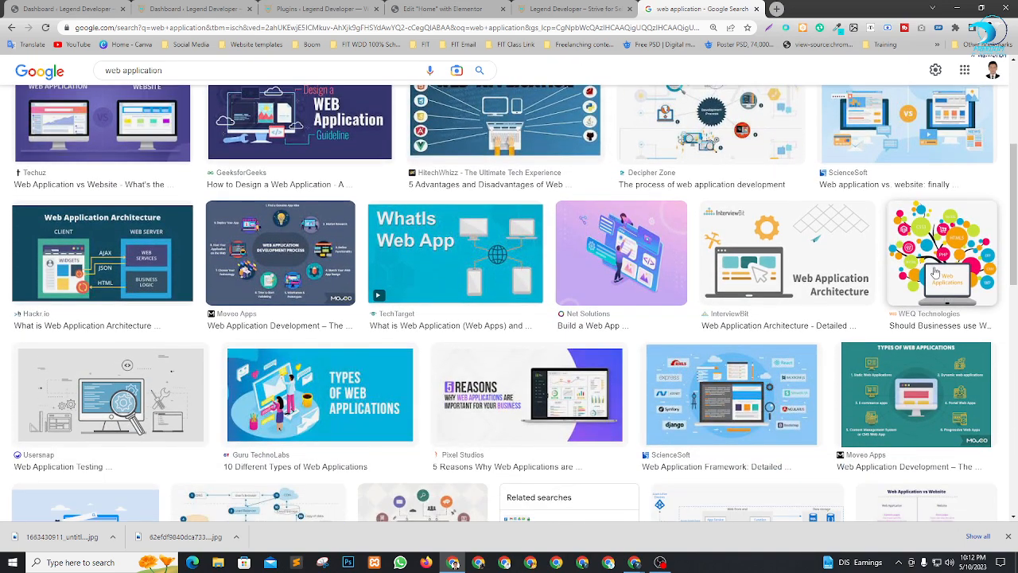
scroll(922, 263, down, 1)
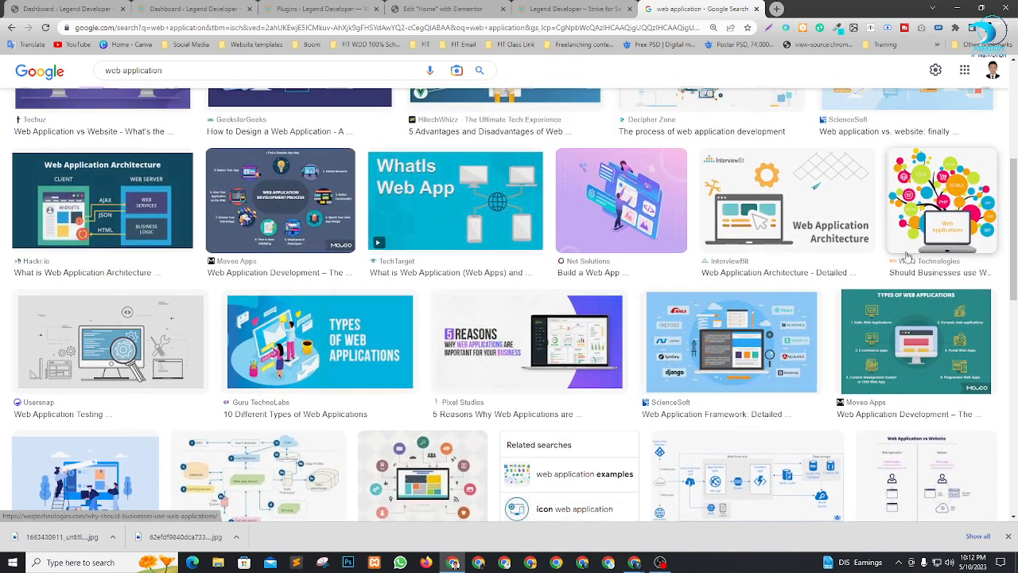
scroll(909, 237, down, 5)
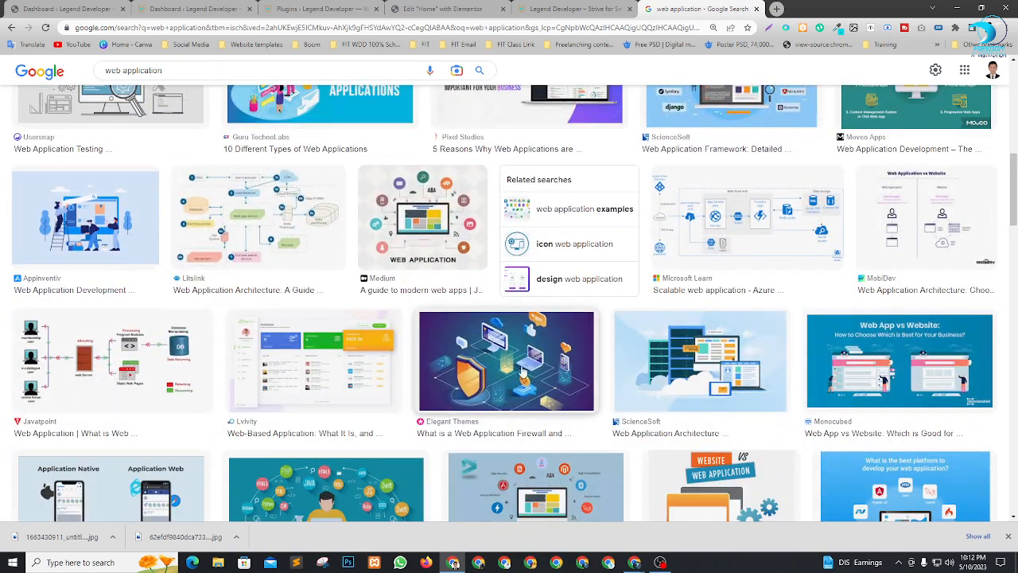
scroll(521, 380, down, 2)
scroll(534, 340, down, 5)
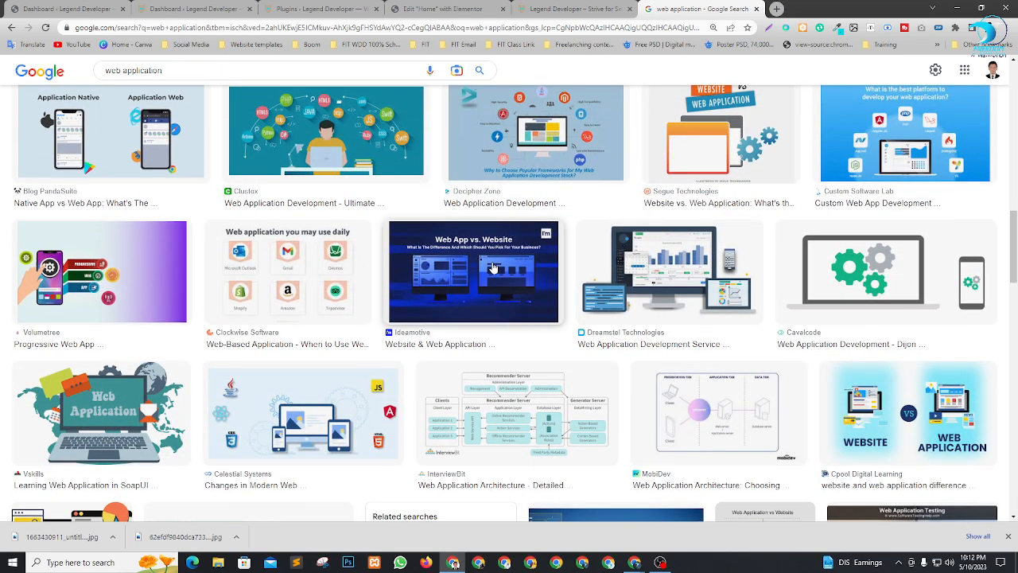
Step: Save the Dreamstel Technologies web application image as a JPG in Downloads
click(670, 269)
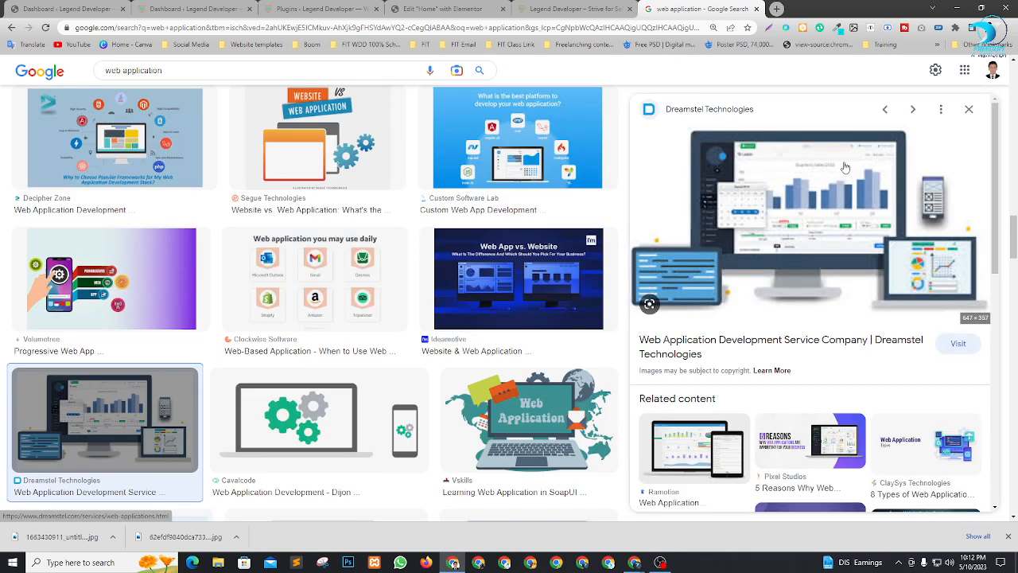
right_click(775, 177)
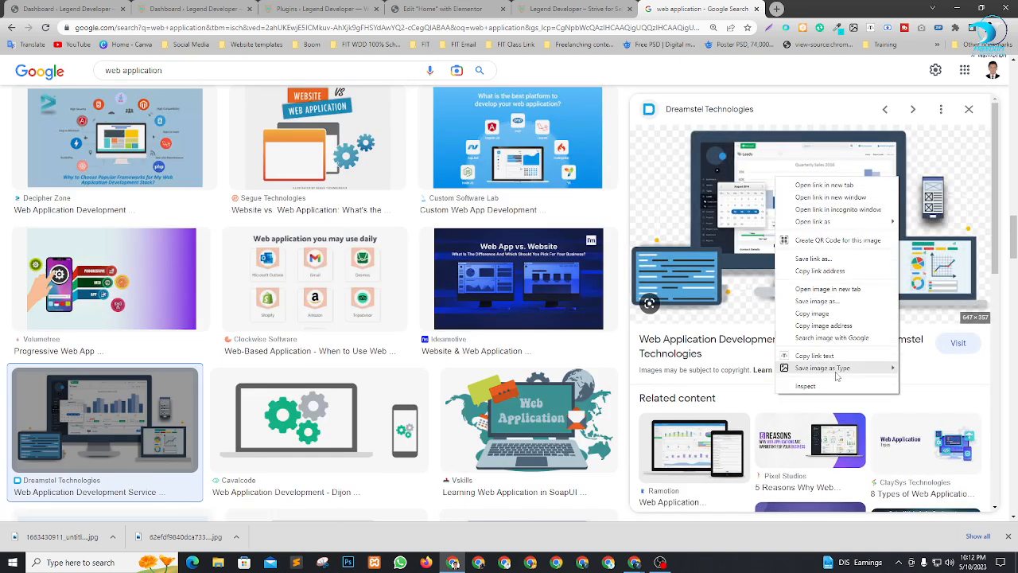
click(911, 379)
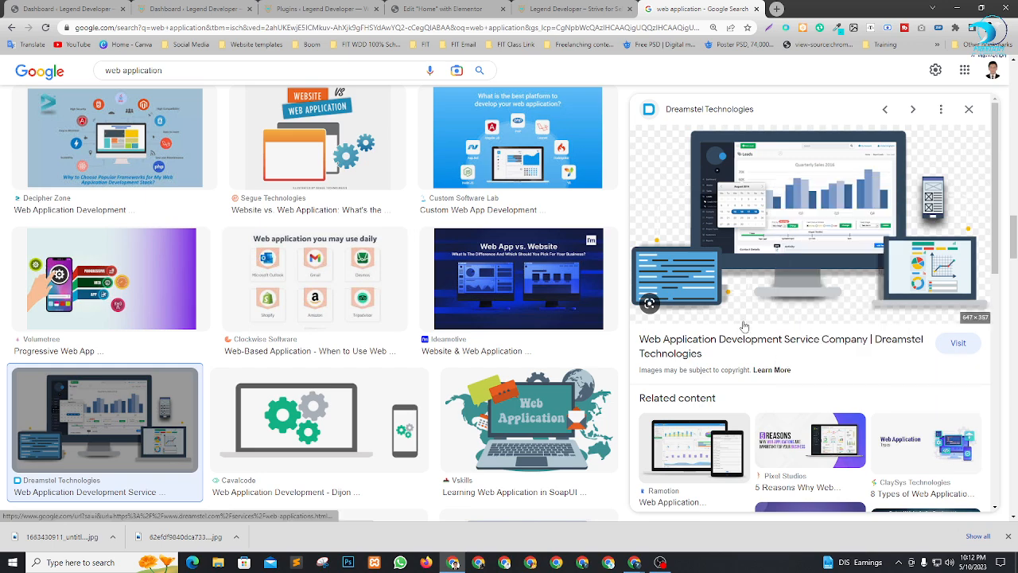
key(Return)
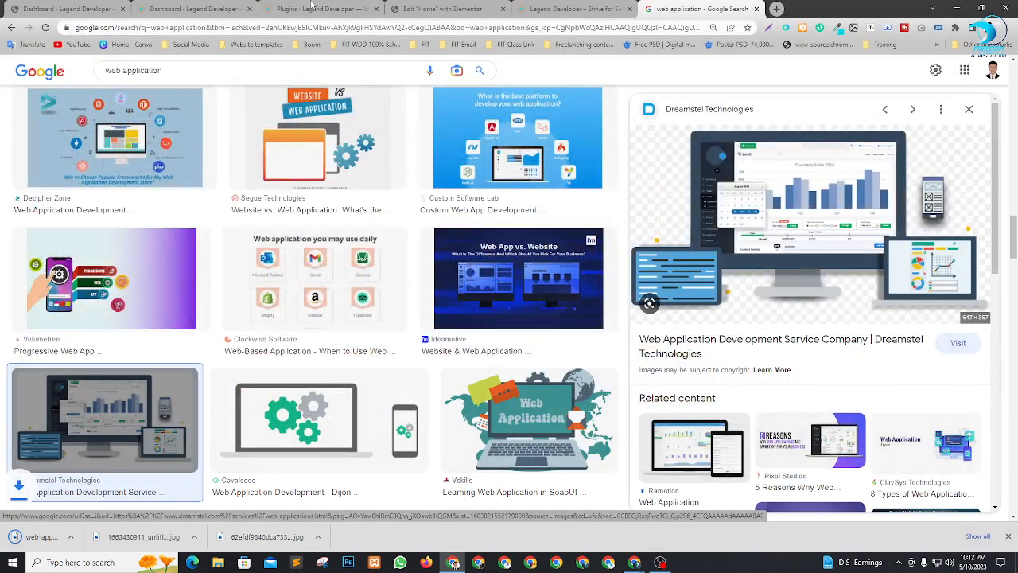
click(198, 9)
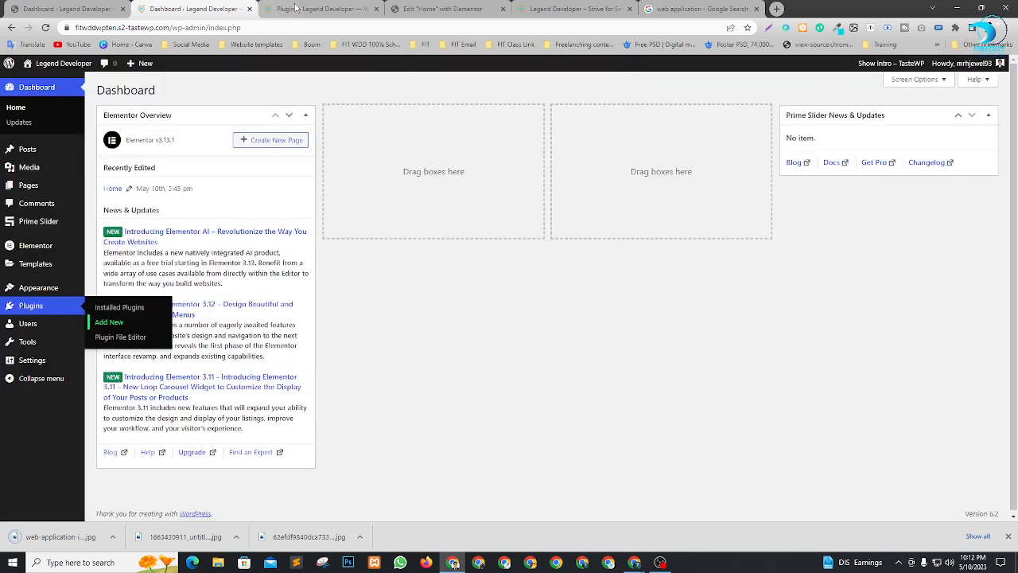
Step: Replace the image search with 'SEO'
click(442, 7)
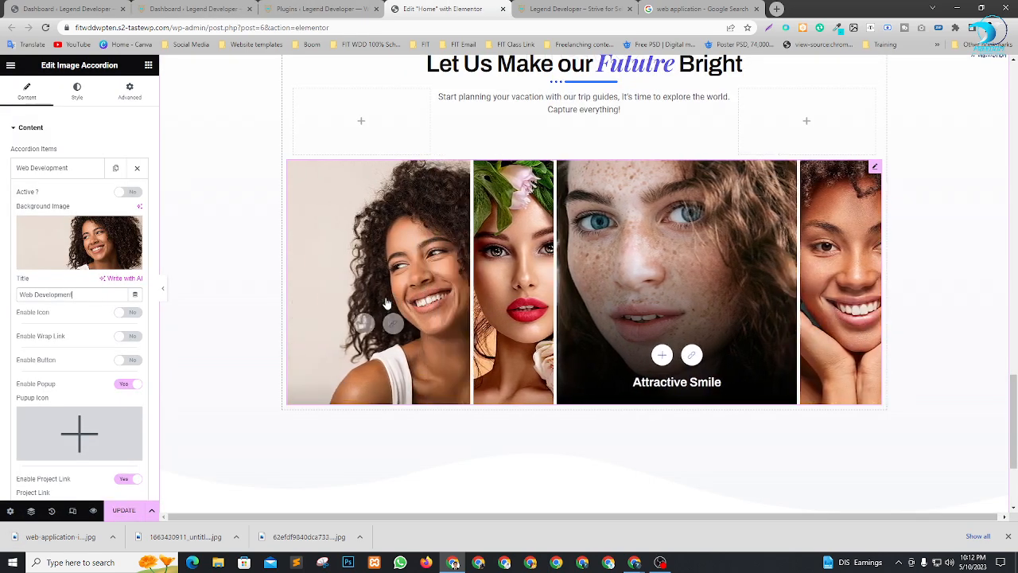
click(665, 8)
scroll(259, 307, up, 4)
triple_click(165, 70)
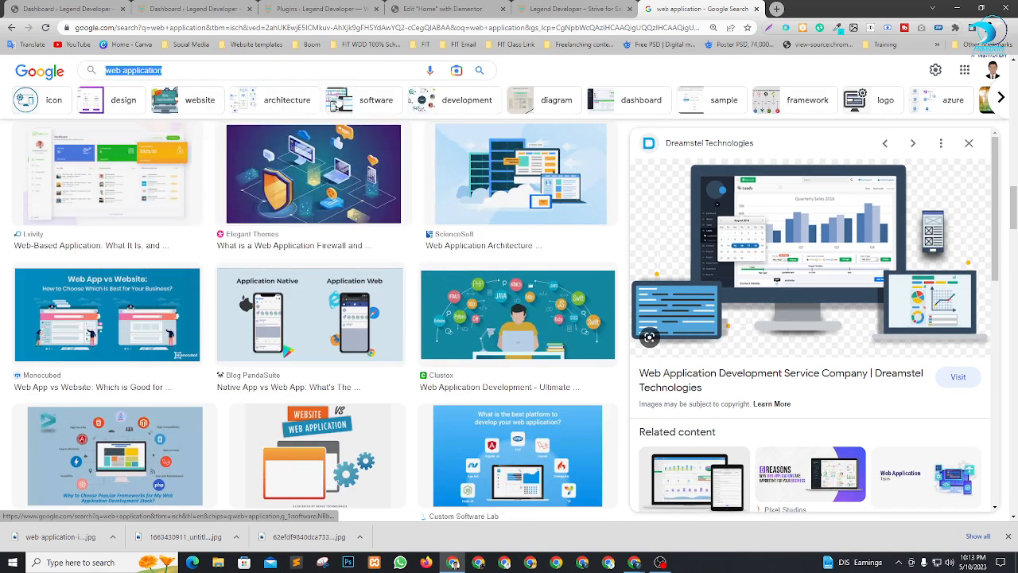
text(SEO)
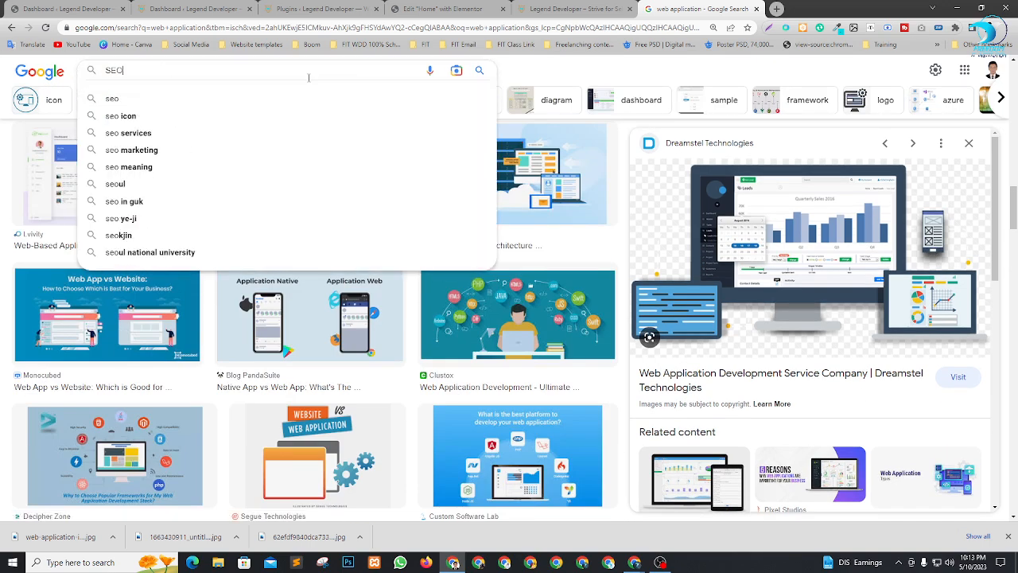
key(Return)
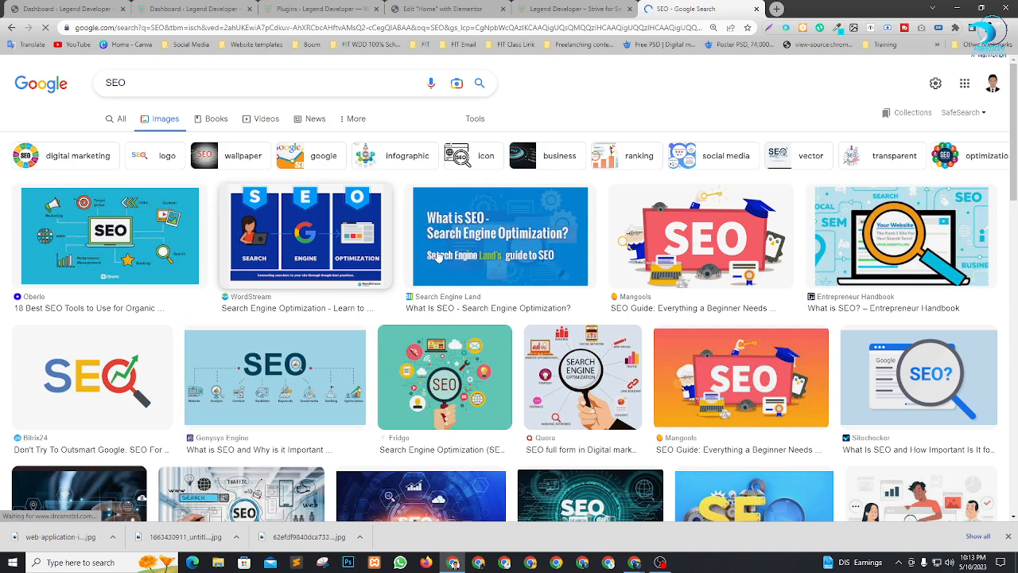
scroll(348, 253, down, 2)
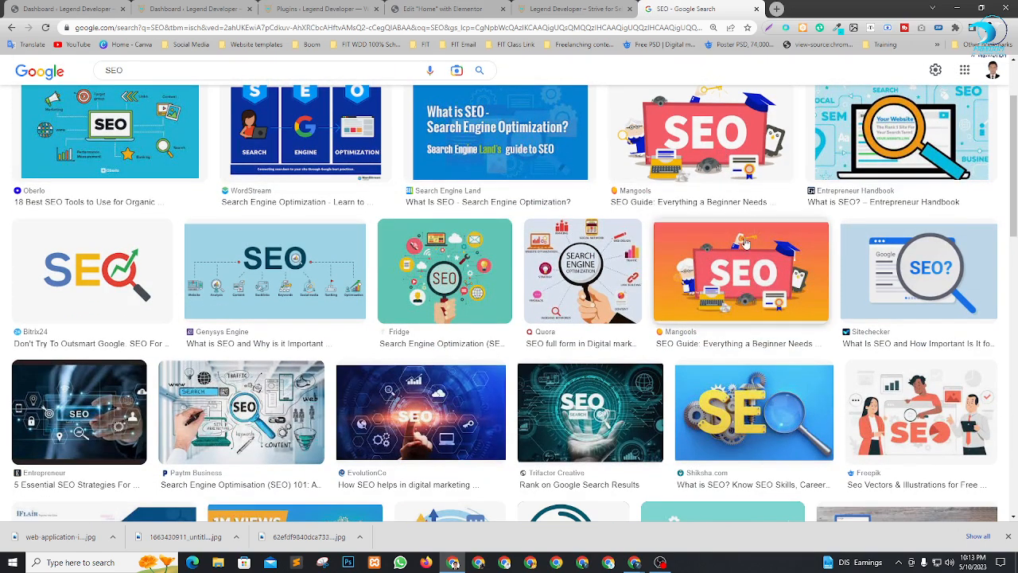
Step: Preview SEO results and try saving the Lawn & Landscape SEO image as a JPG
click(742, 237)
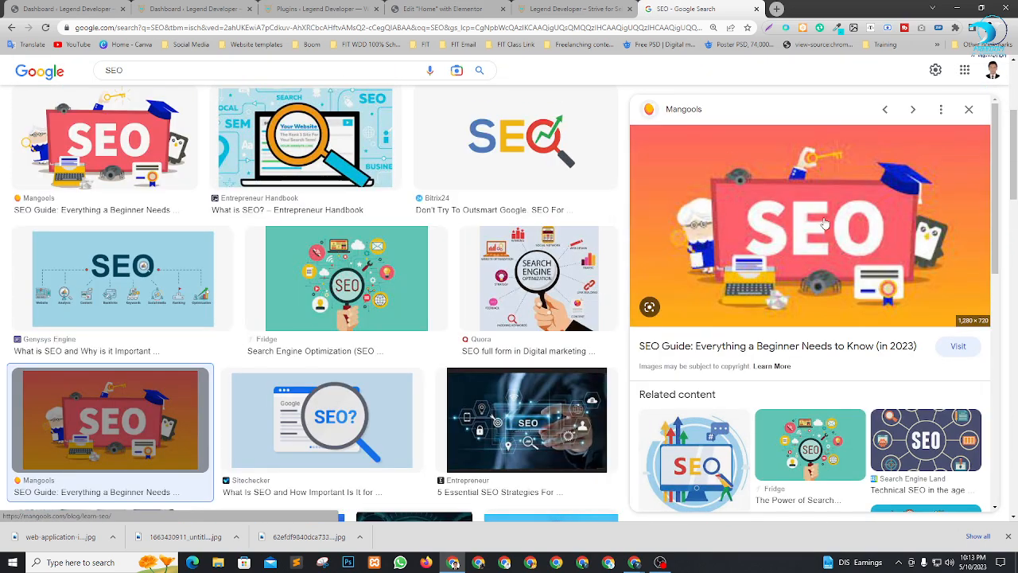
scroll(831, 295, down, 2)
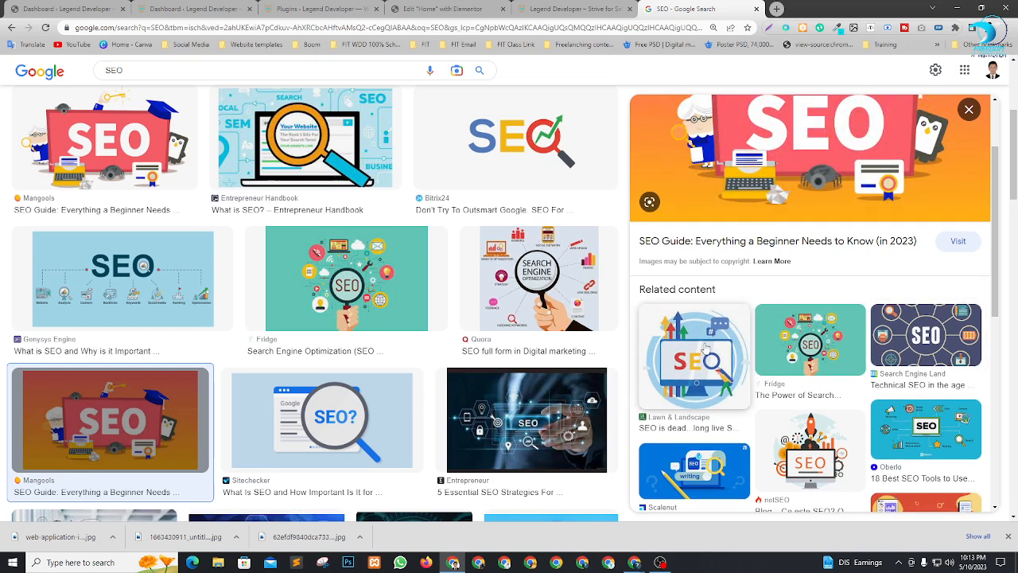
click(695, 361)
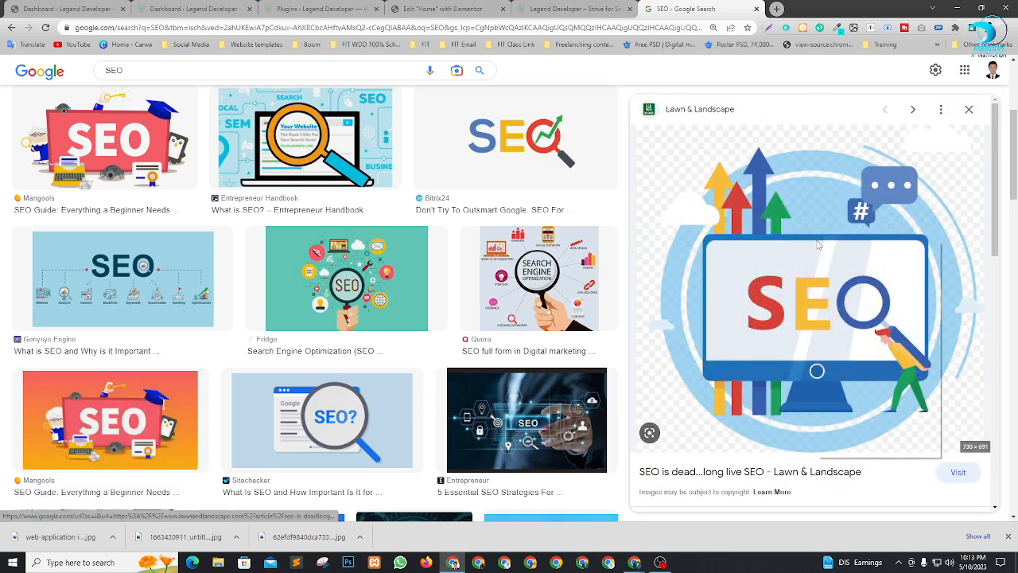
right_click(818, 243)
mouse_move(843, 434)
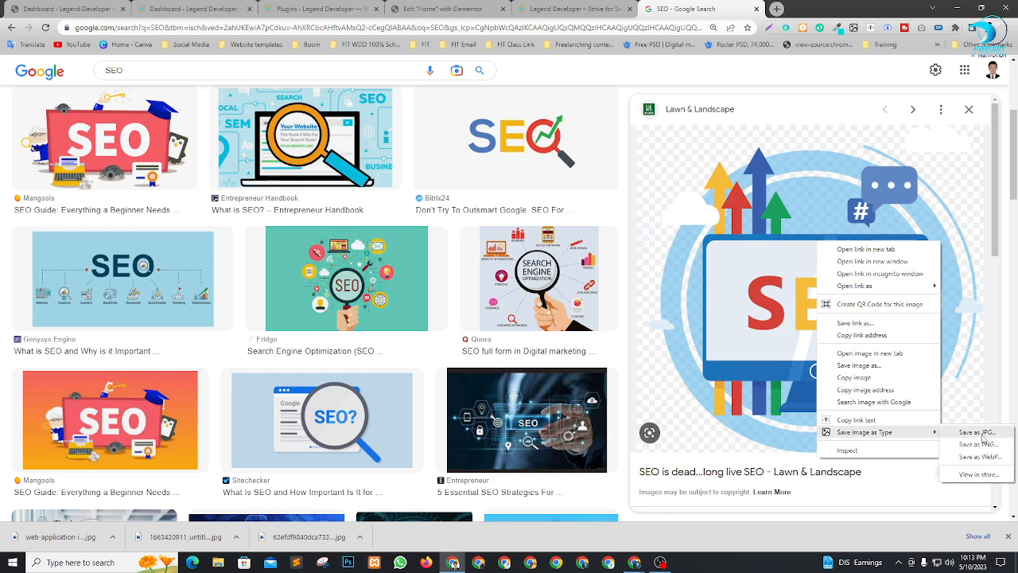
click(978, 432)
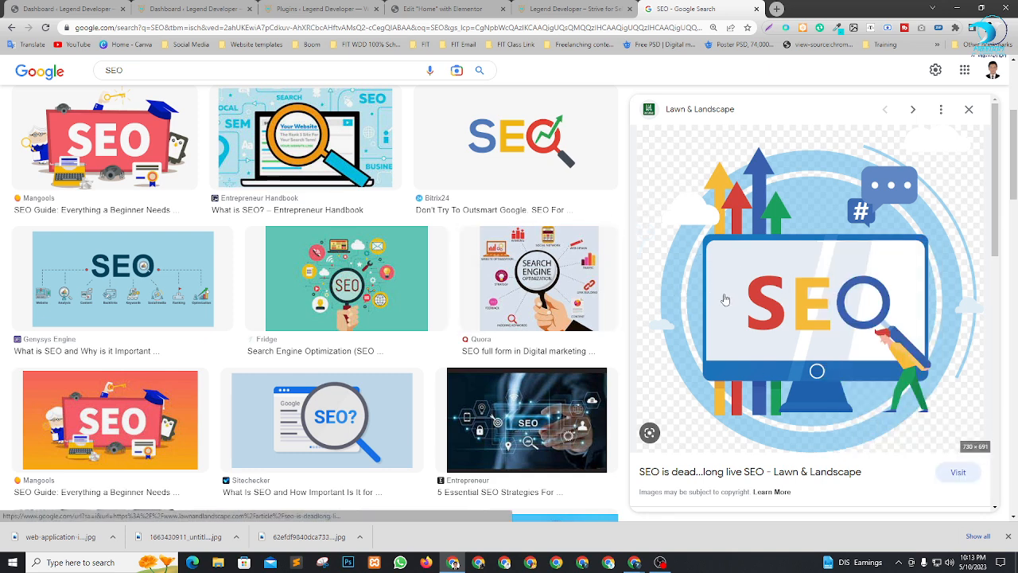
right_click(779, 263)
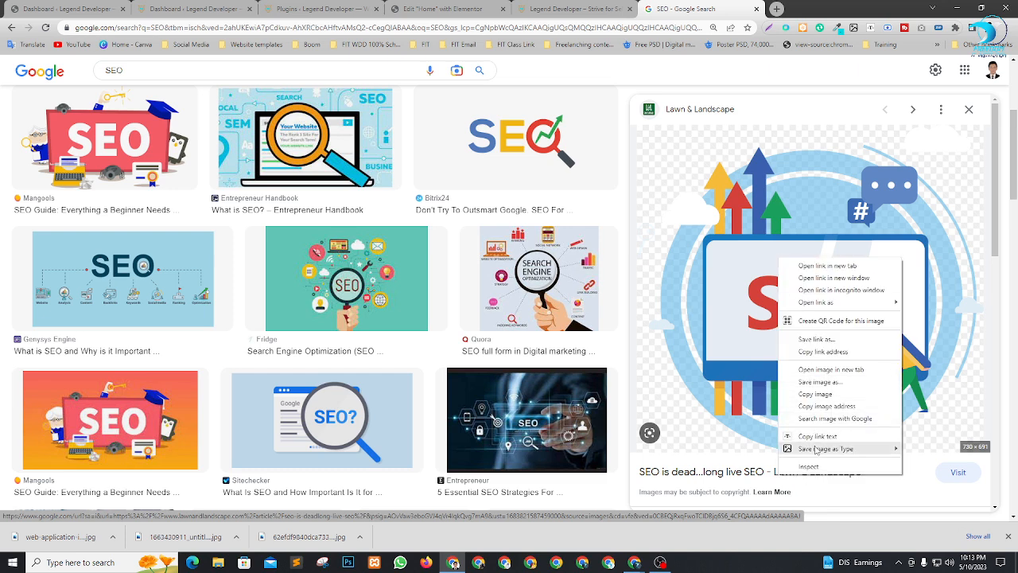
mouse_move(815, 453)
click(924, 450)
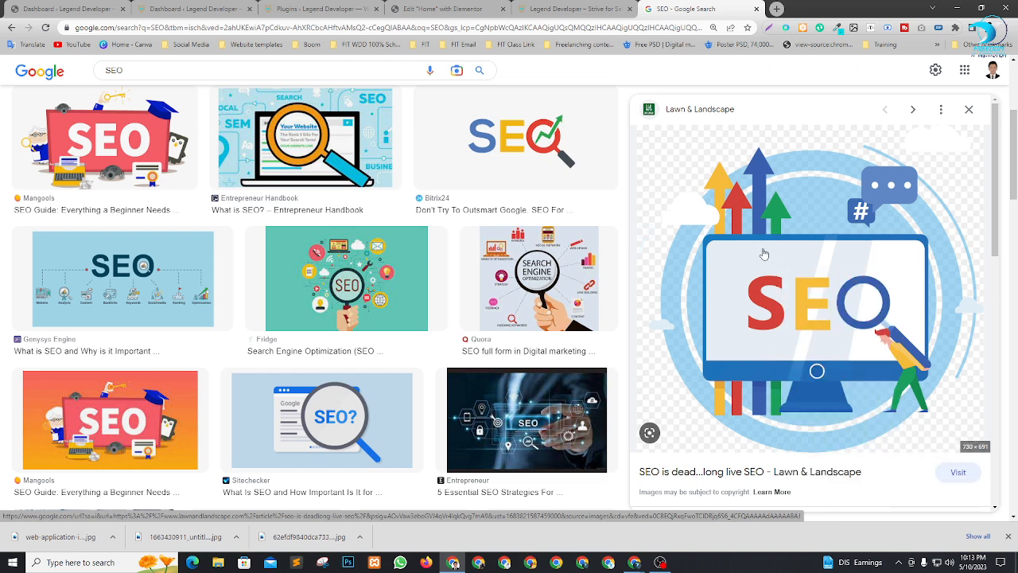
Step: Save the Mangools SEO Guide image as learn-seo-new-1.jpg in Downloads
scroll(807, 336, down, 2)
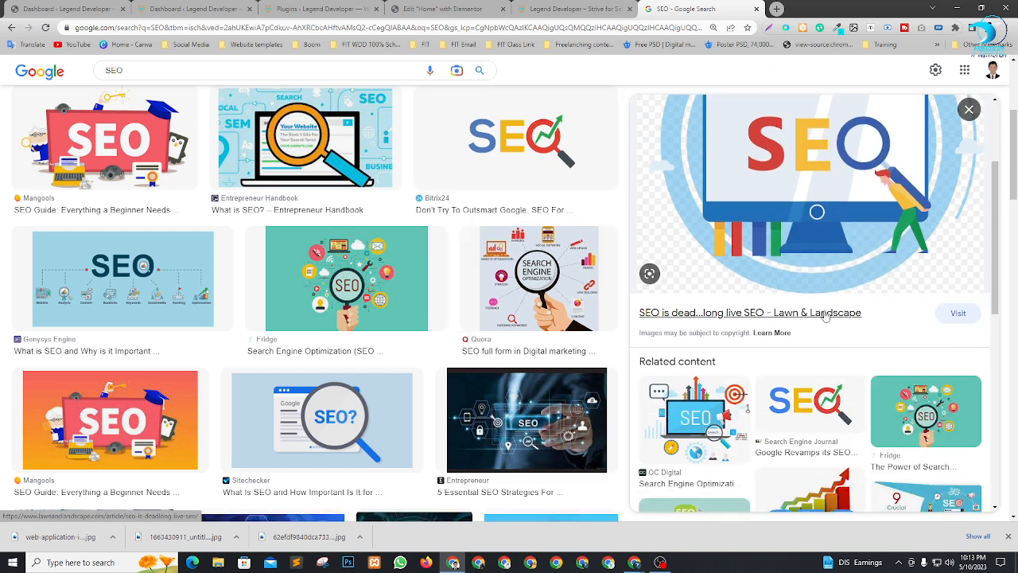
scroll(824, 317, down, 3)
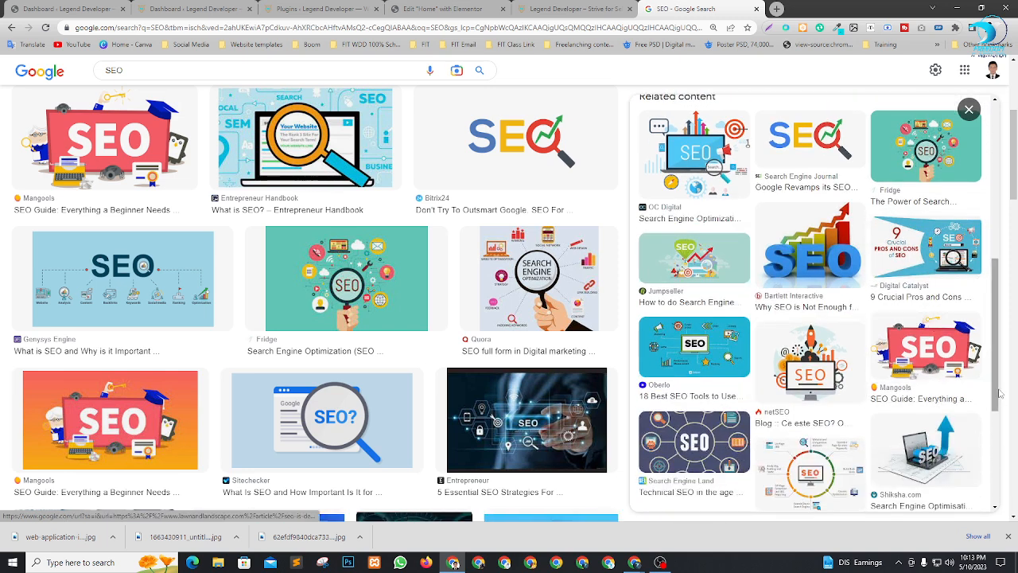
click(924, 350)
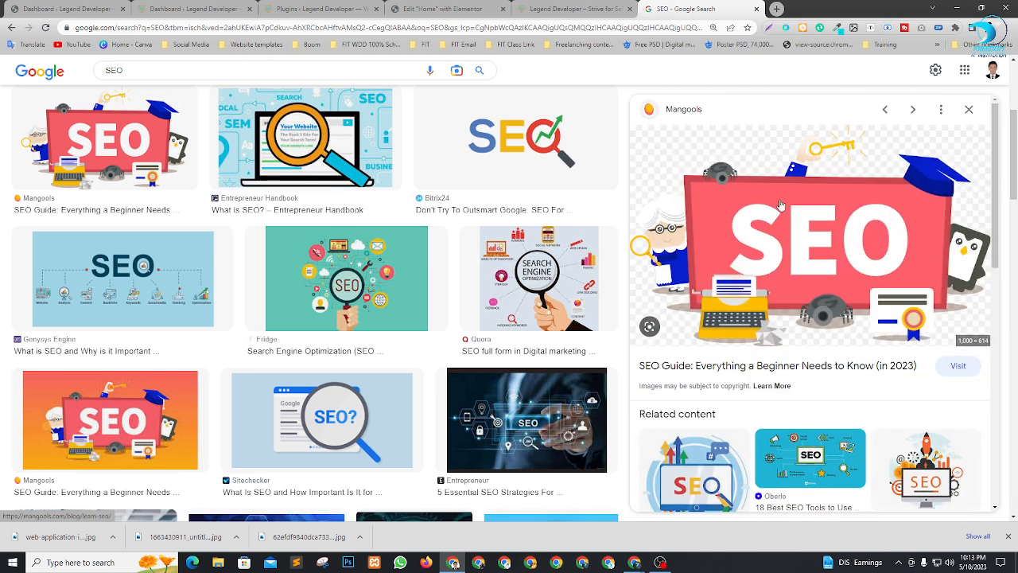
right_click(784, 200)
mouse_move(826, 390)
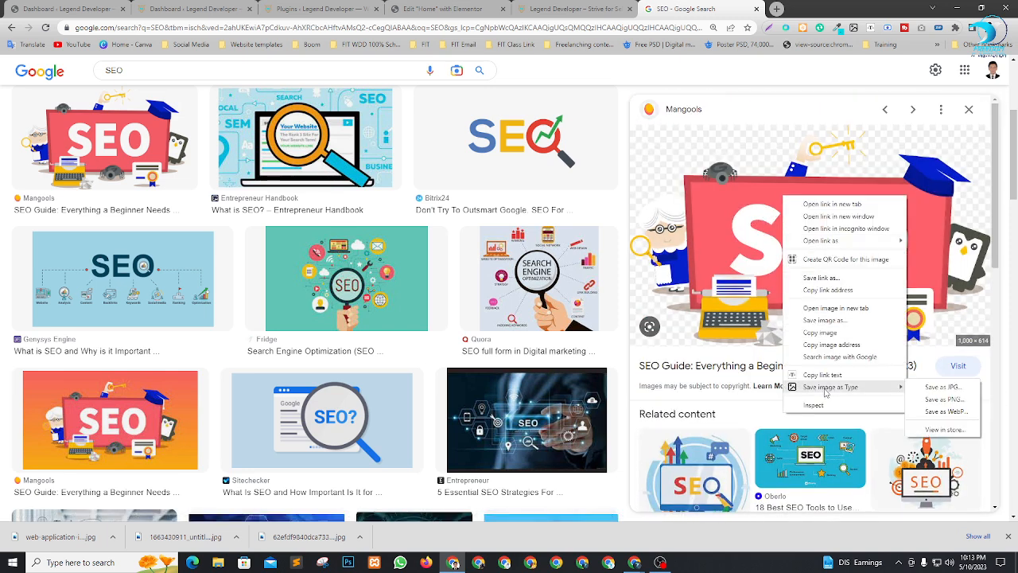
click(920, 390)
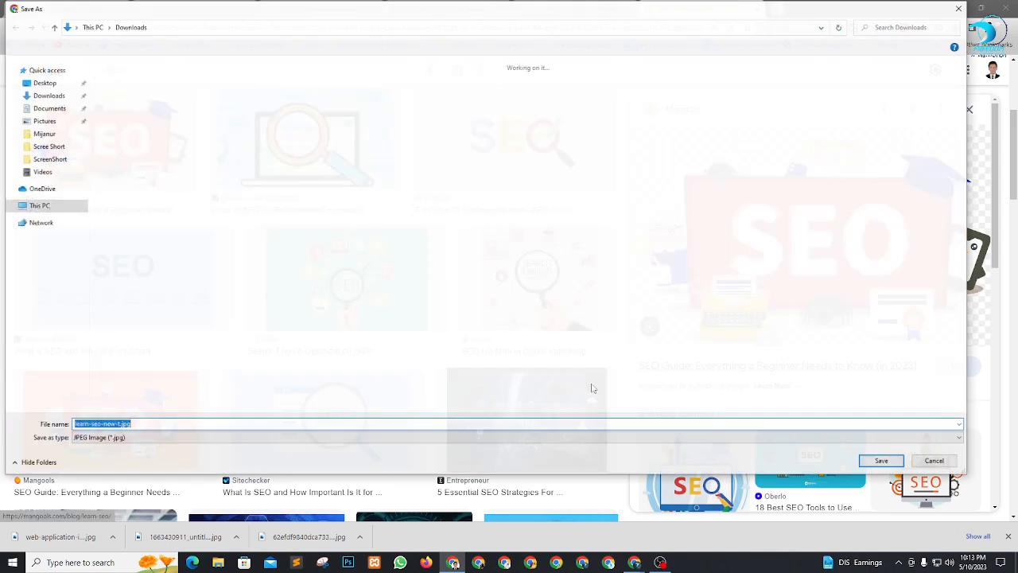
key(Return)
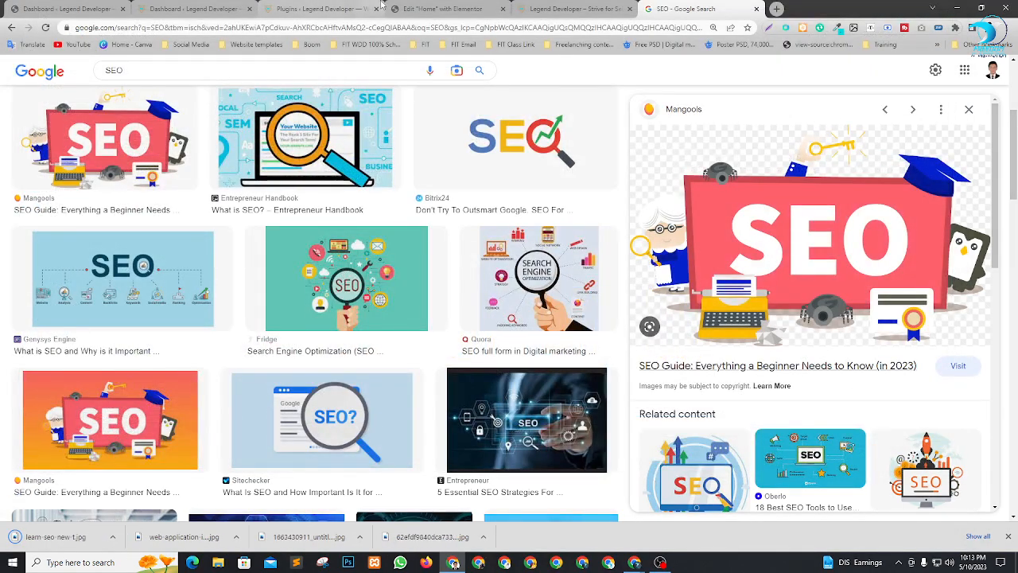
click(434, 8)
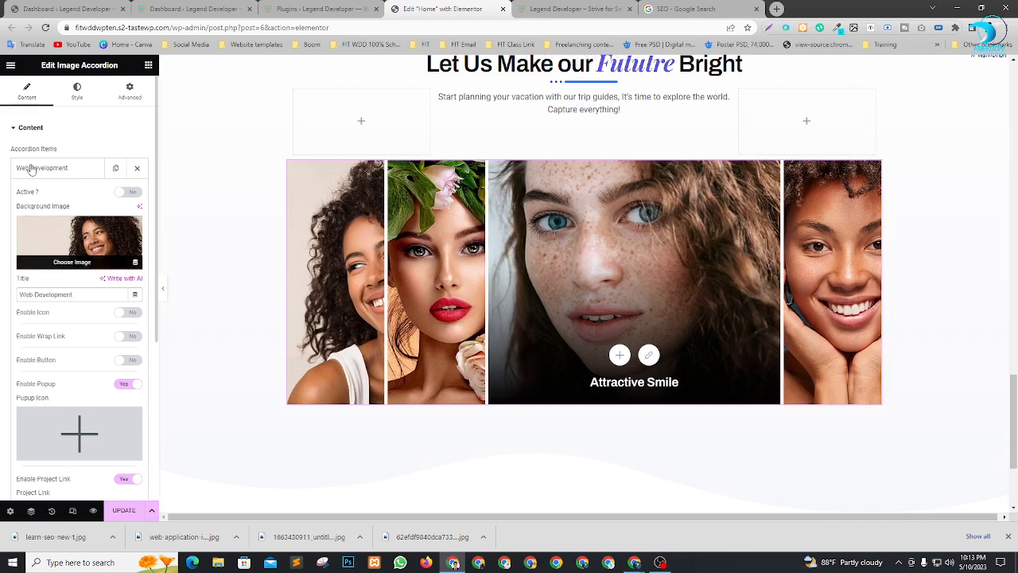
Step: Upload the four downloaded images and set the web-development illustration as the Web Development panel background
click(94, 243)
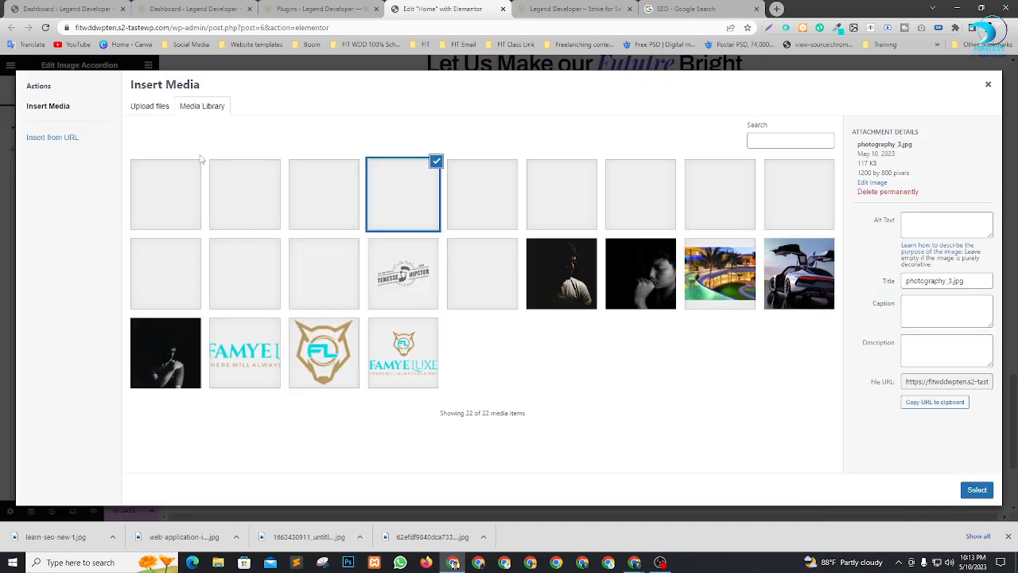
click(148, 108)
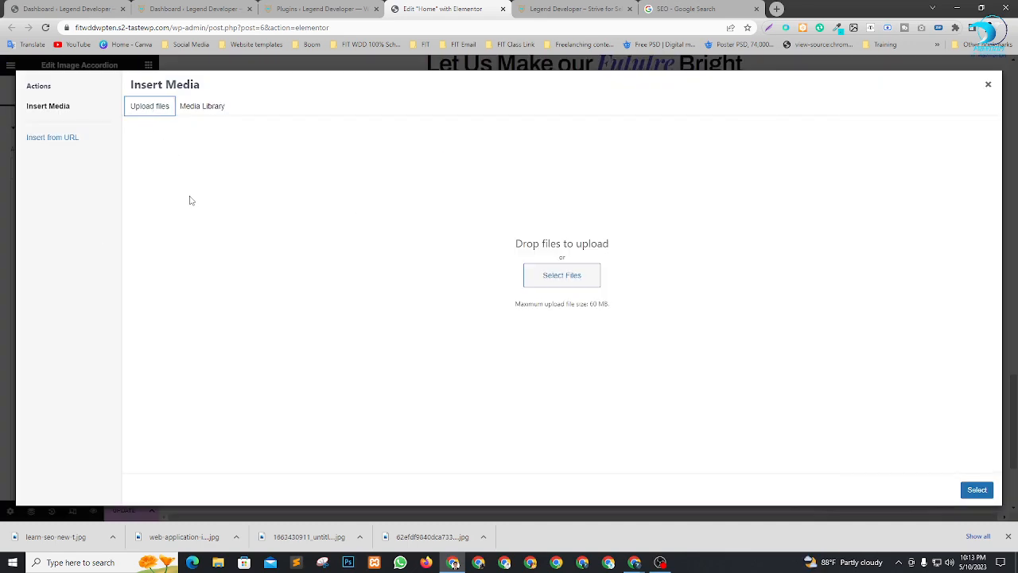
click(565, 275)
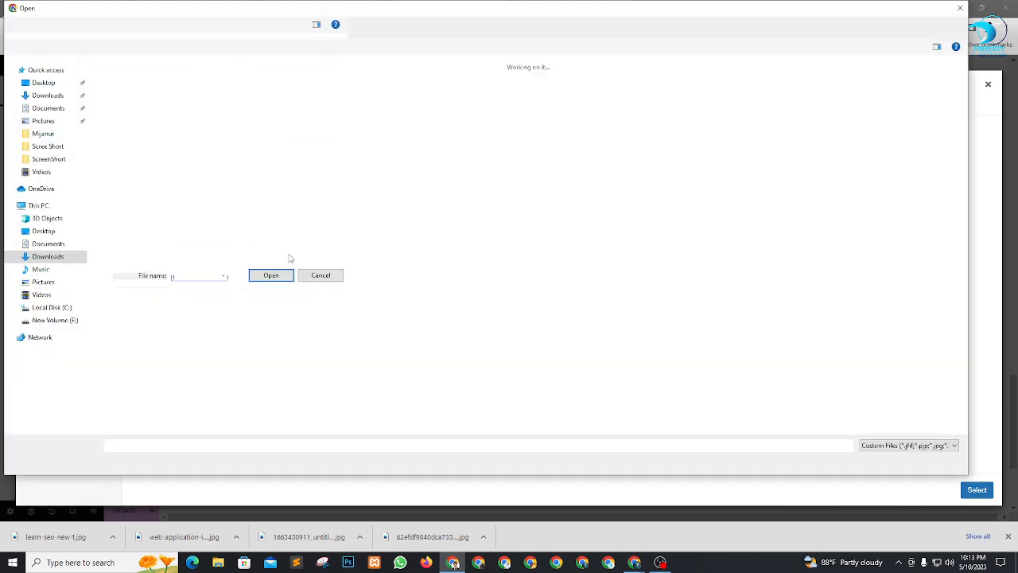
drag(97, 135, 457, 144)
click(875, 462)
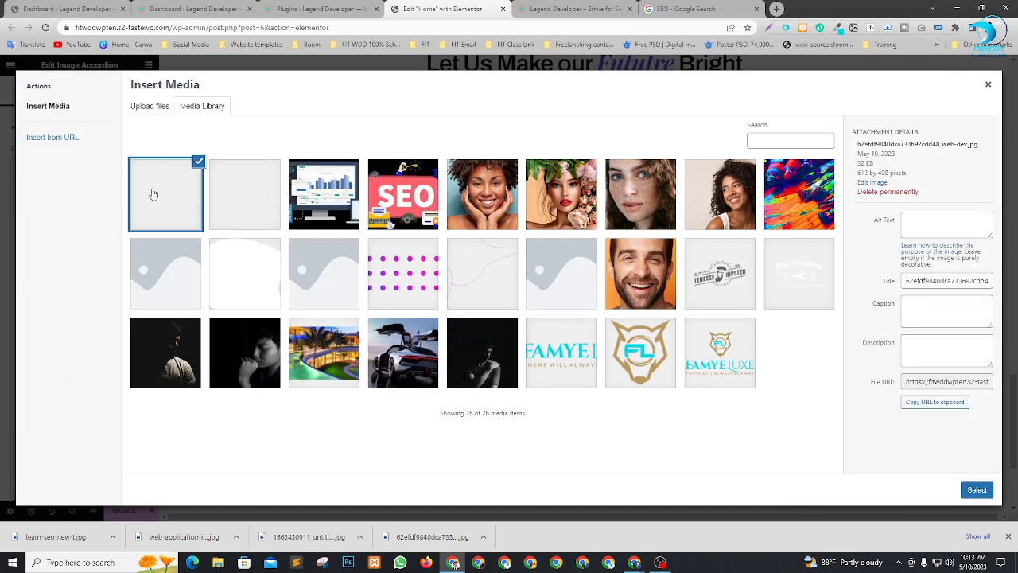
click(175, 200)
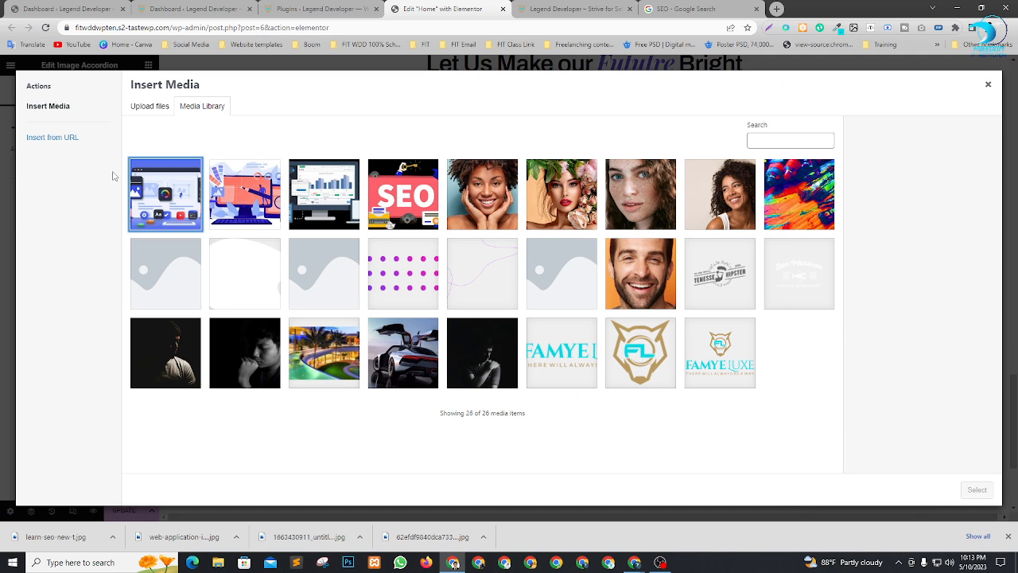
click(154, 186)
click(979, 489)
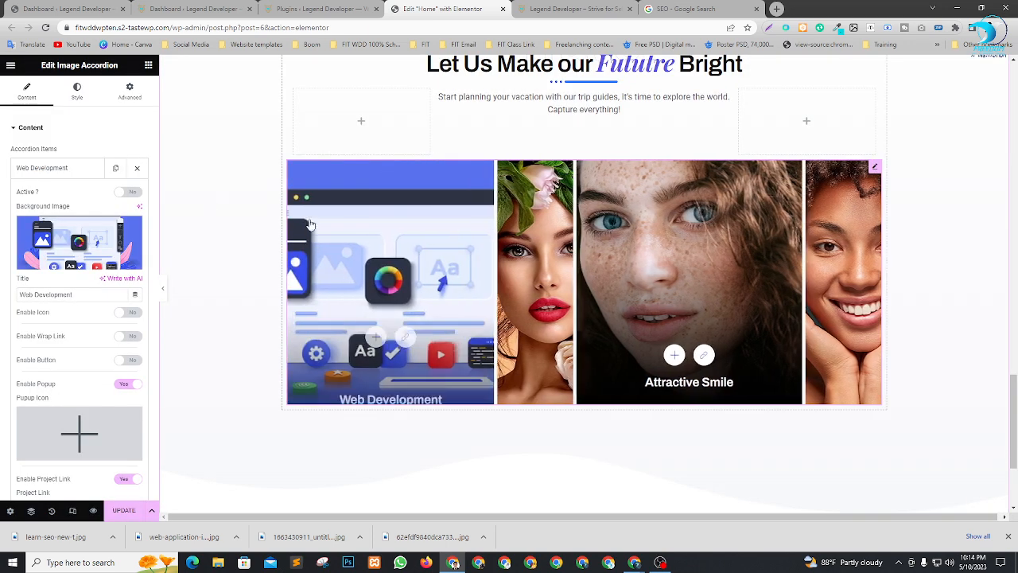
Step: Title the second item 'Web Design' and give it the web-design illustration as background
click(44, 172)
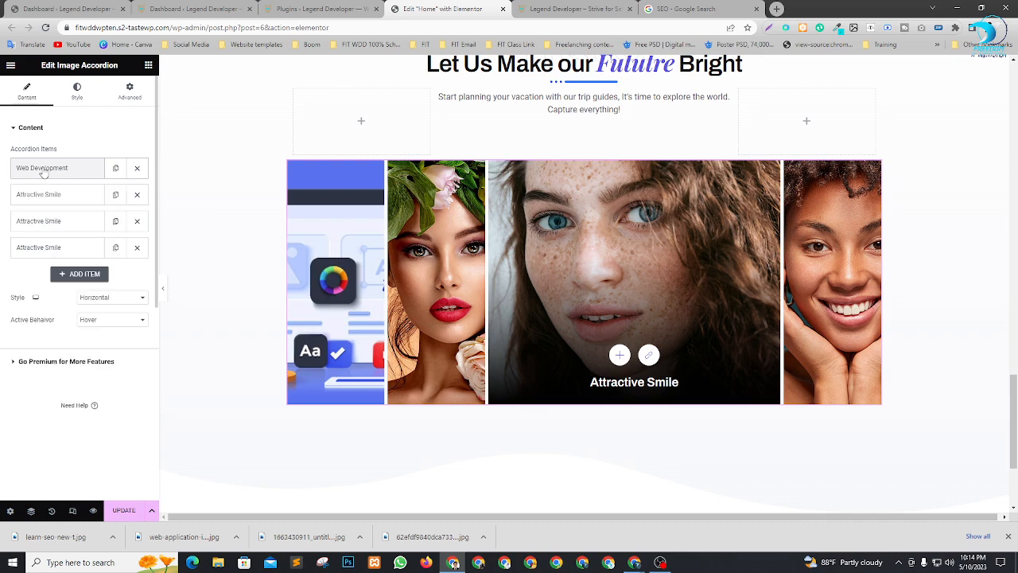
click(60, 196)
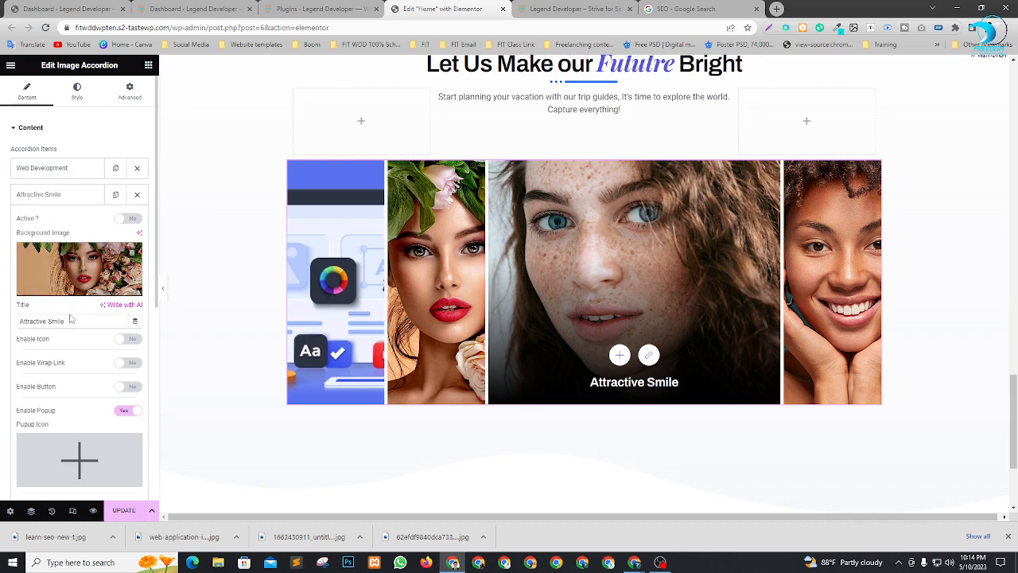
text(W)
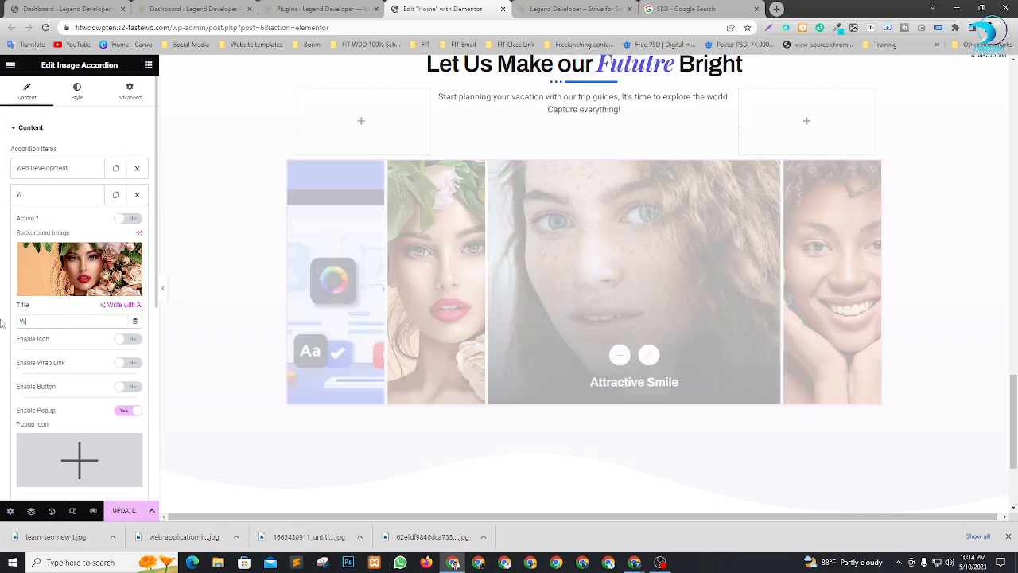
text(eb Design)
click(102, 269)
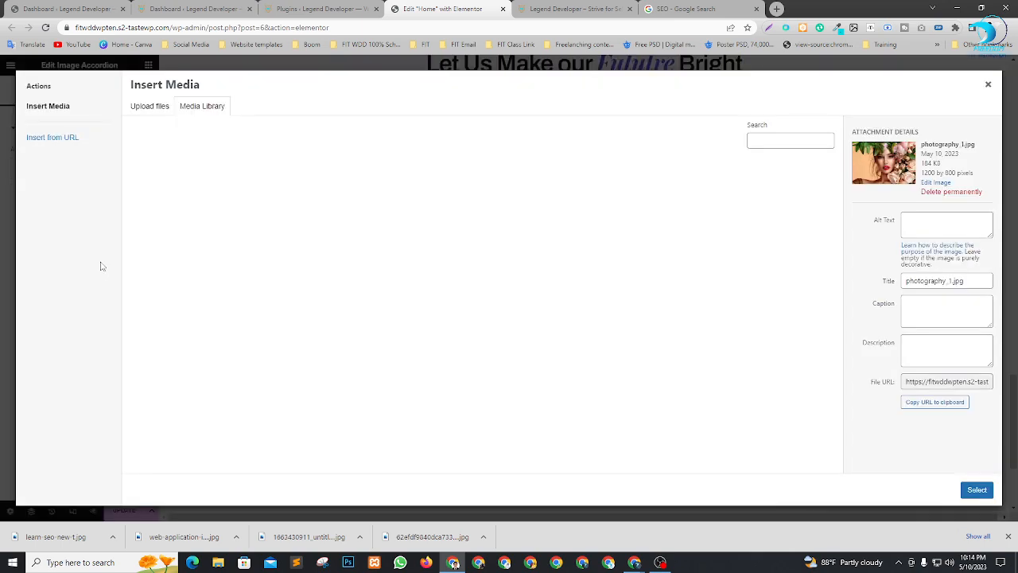
click(239, 194)
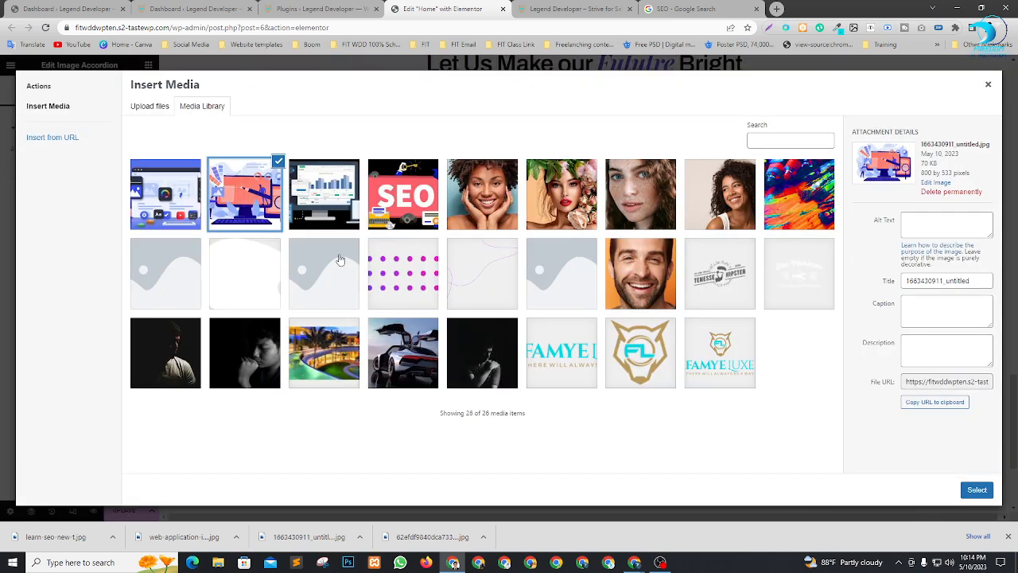
click(989, 489)
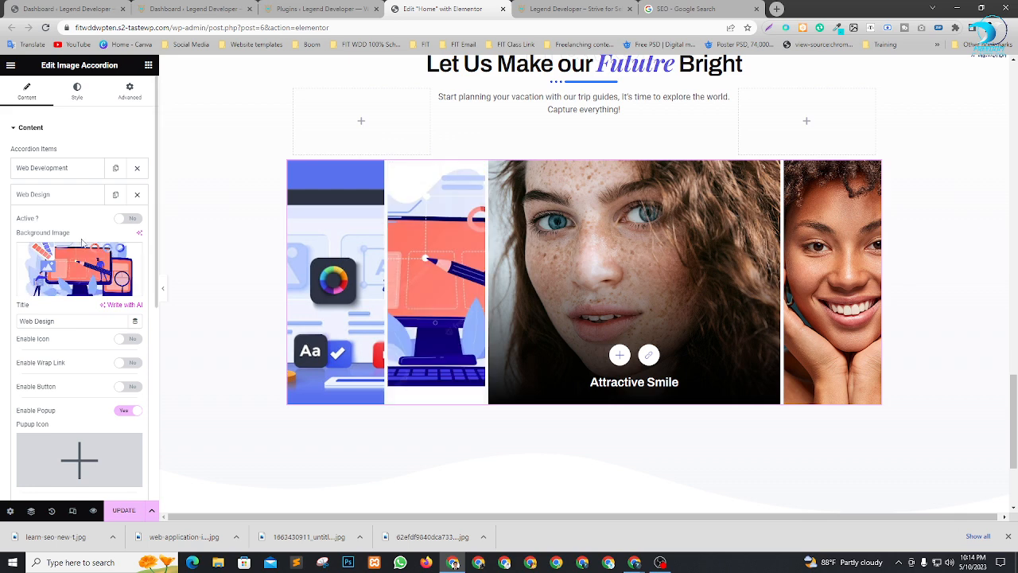
scroll(66, 294, down, 2)
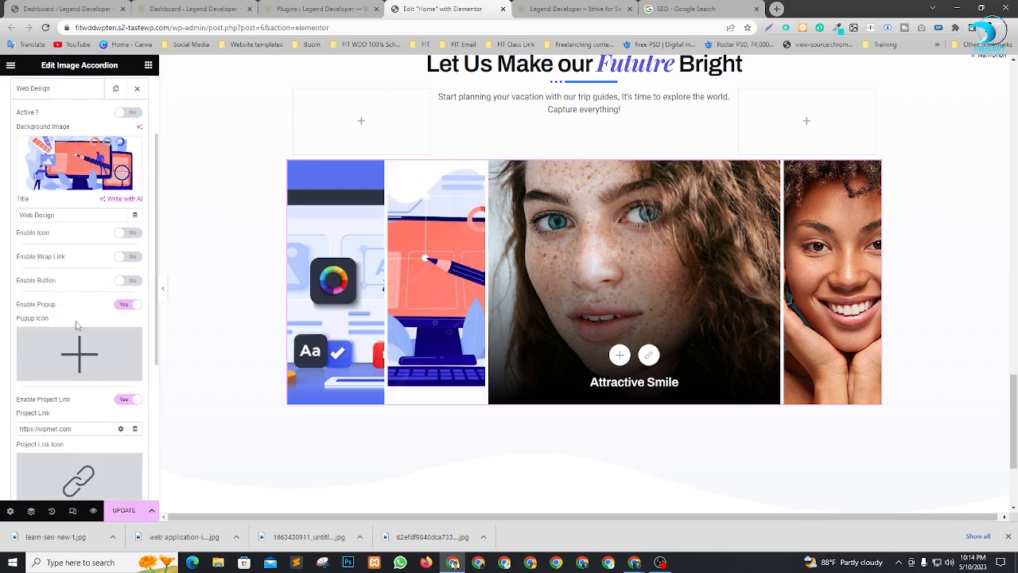
scroll(73, 320, up, 2)
Step: Title the third item 'Web Application' with the web-application dashboard image as background
click(50, 195)
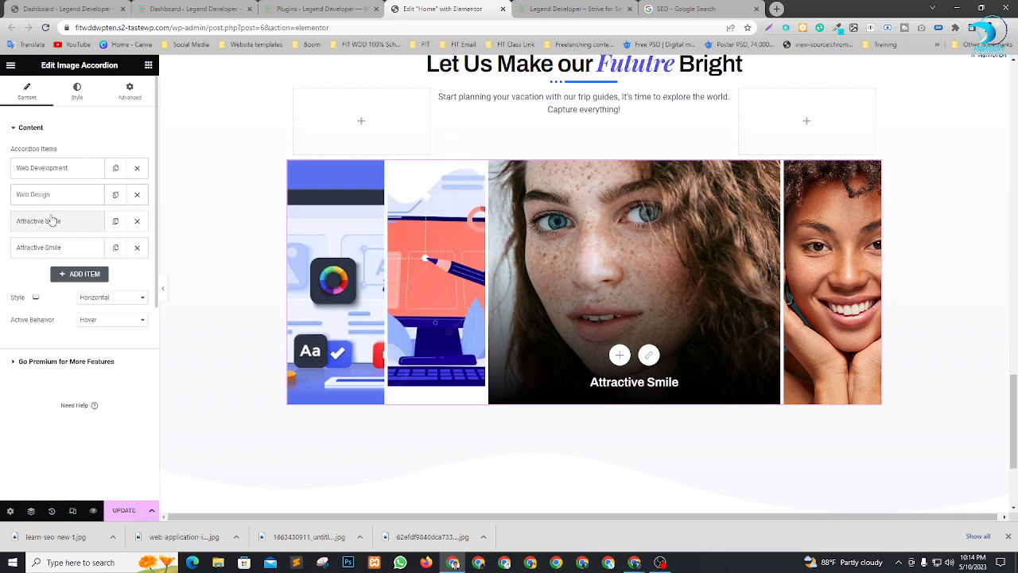
click(53, 221)
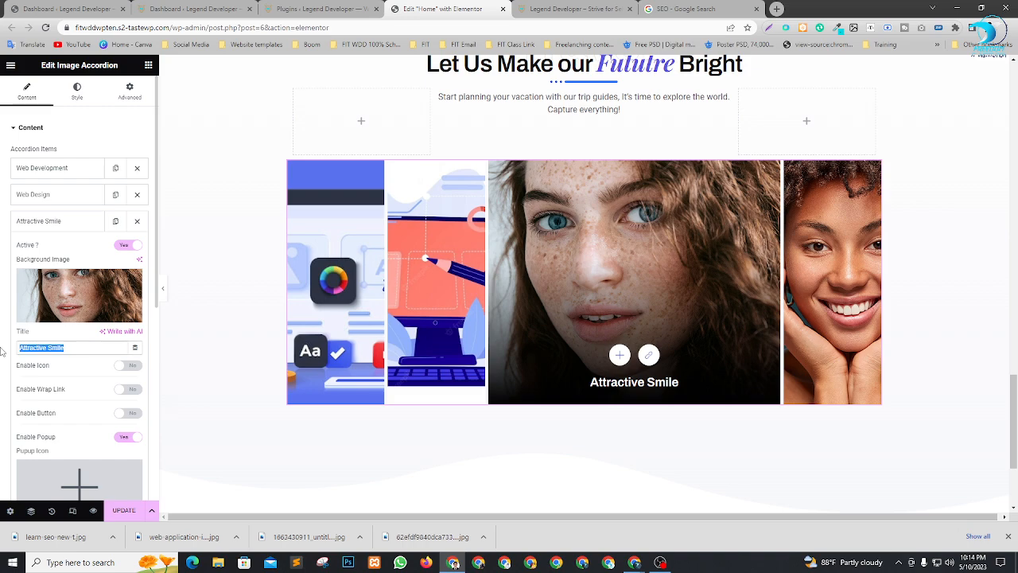
text(Web)
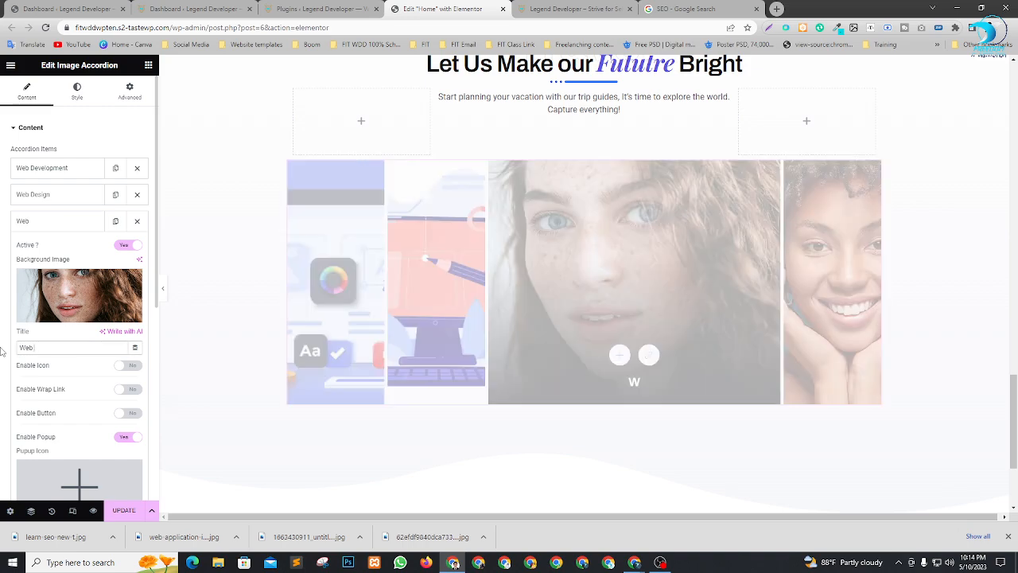
text( Application)
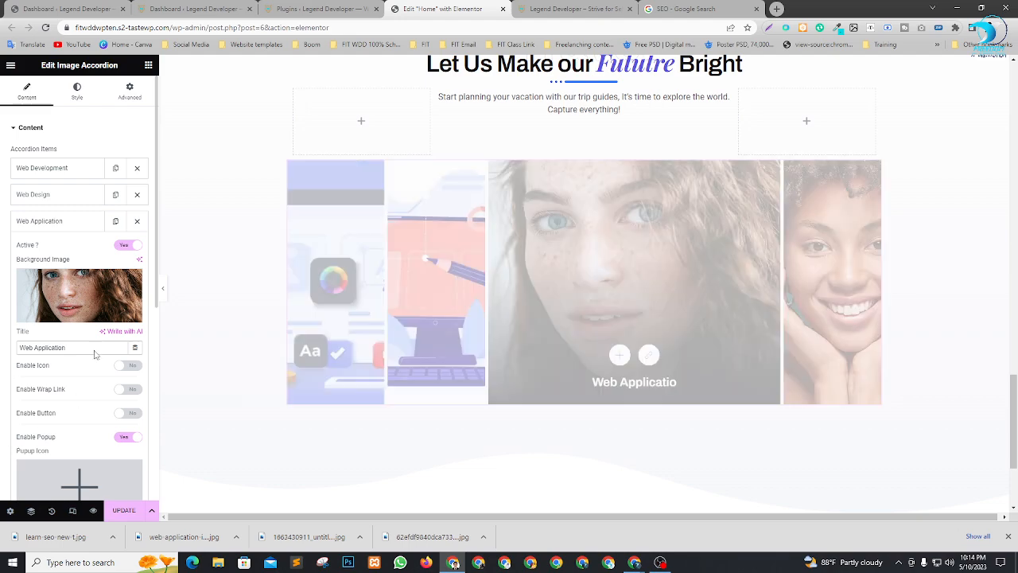
click(60, 307)
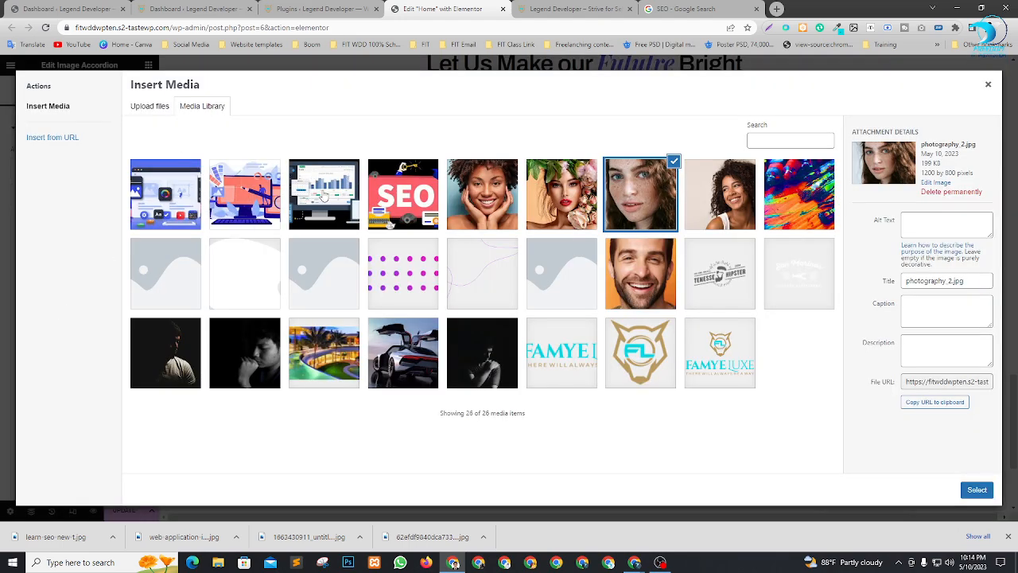
click(324, 195)
click(978, 490)
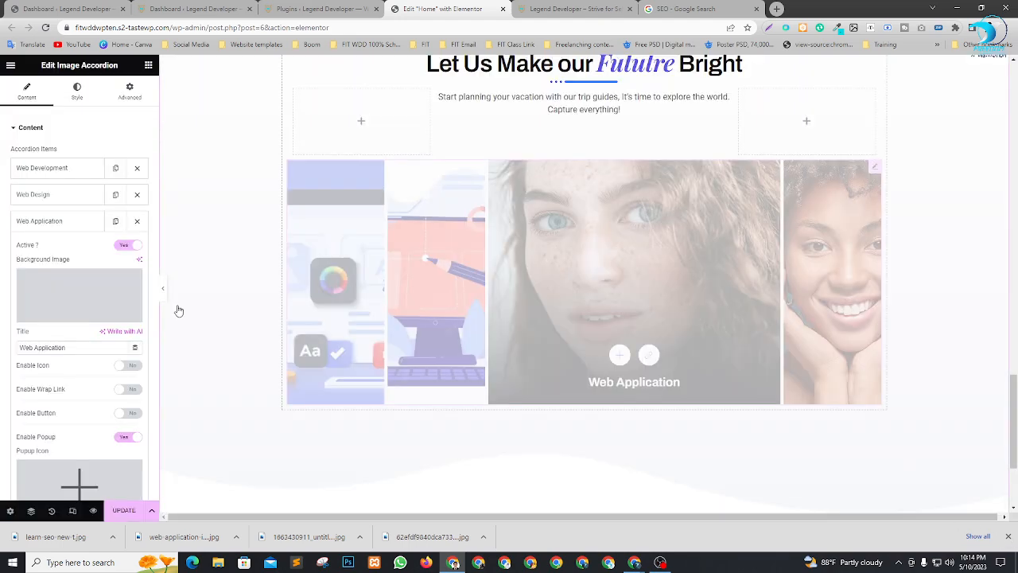
Step: Title the fourth item 'SEO' with the SEO illustration as background
click(45, 248)
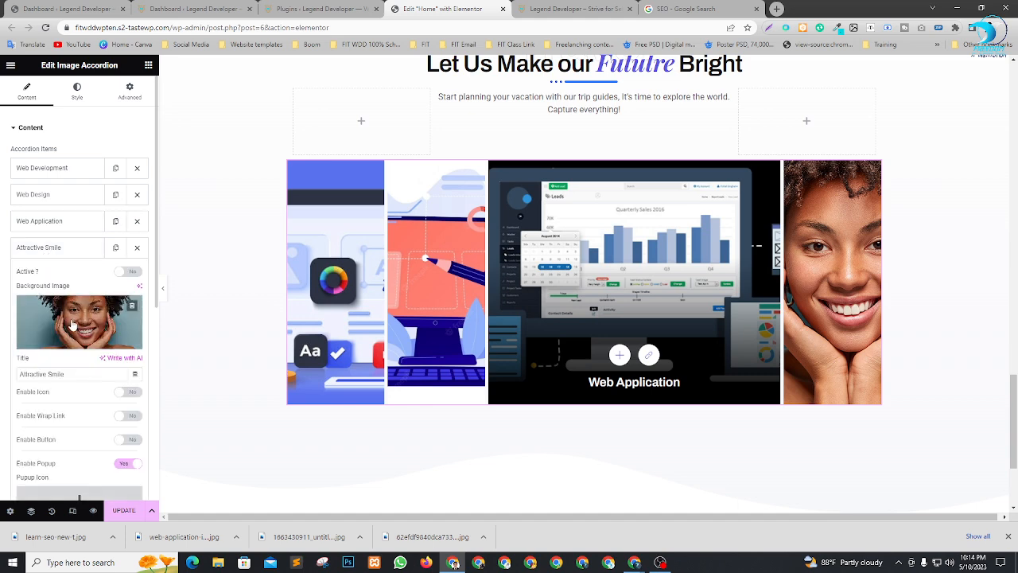
text(SEO)
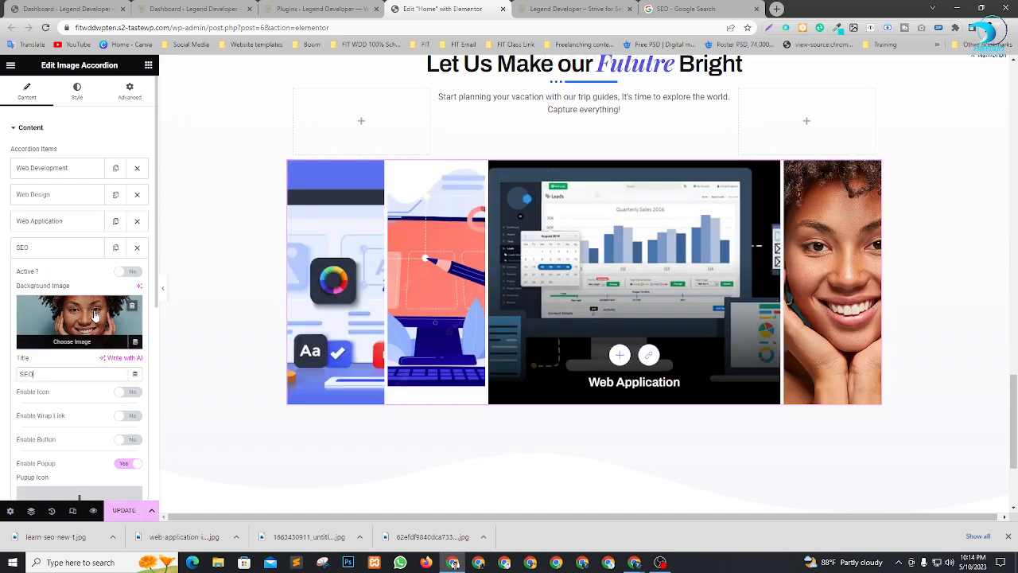
click(95, 316)
click(411, 191)
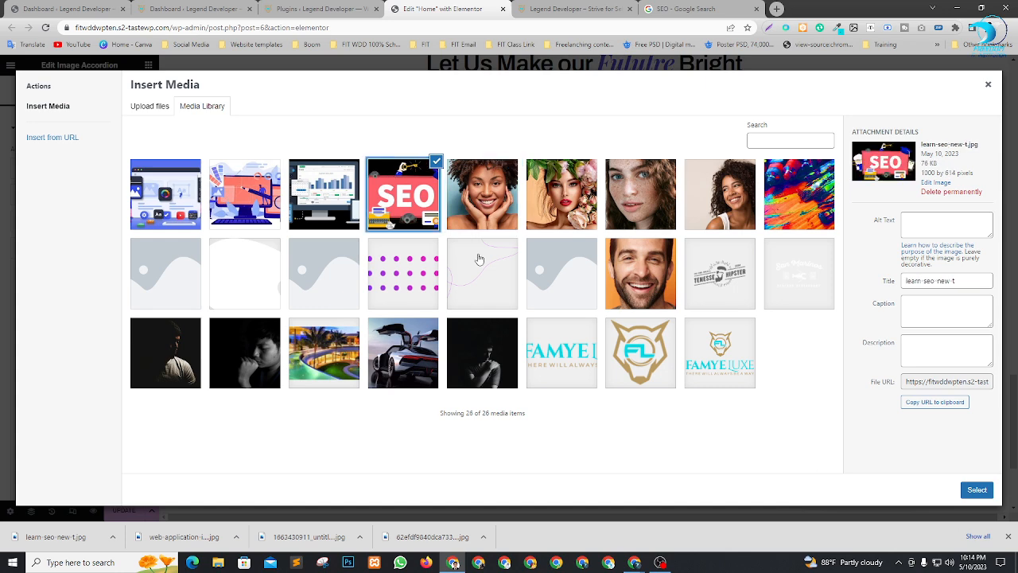
click(976, 489)
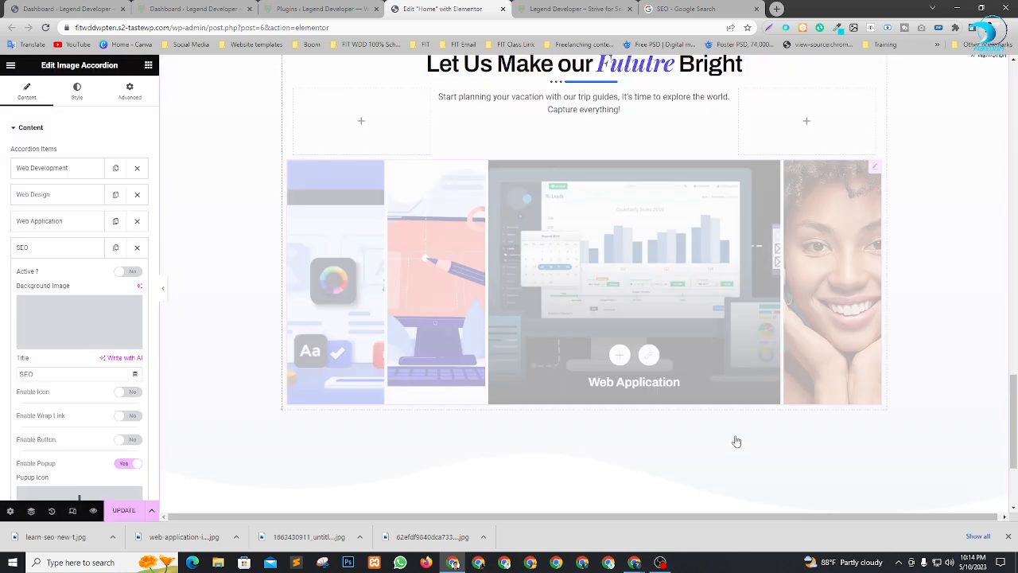
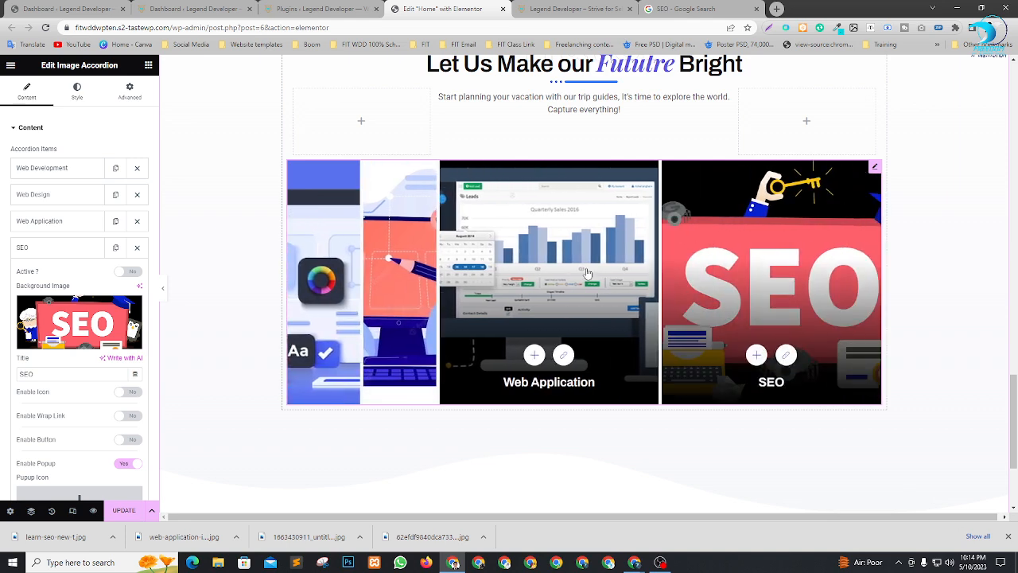
Step: Retitle the fourth accordion item 'Wordpress' and return to the SEO image search tab
scroll(893, 398, up, 1)
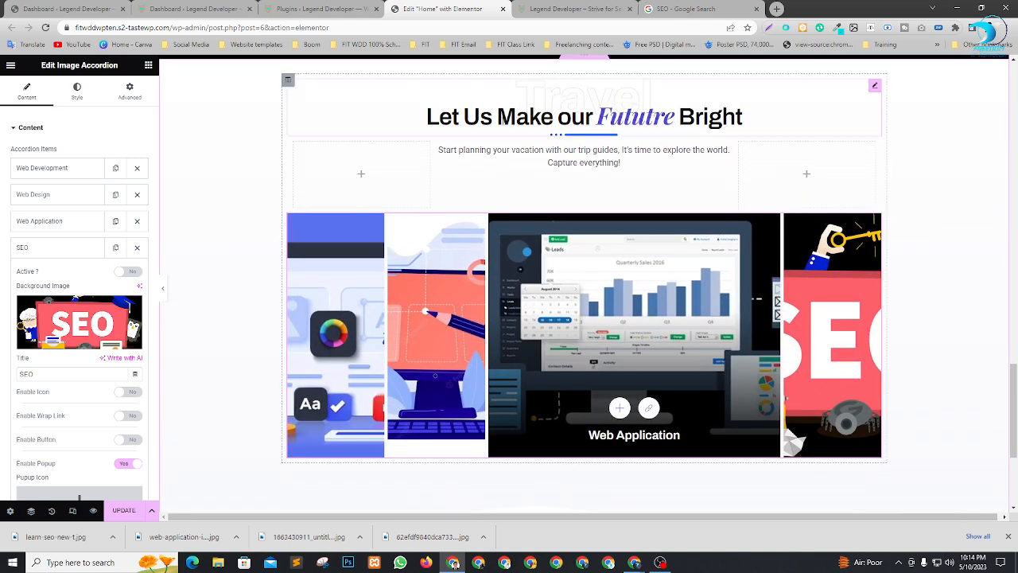
scroll(583, 204, down, 2)
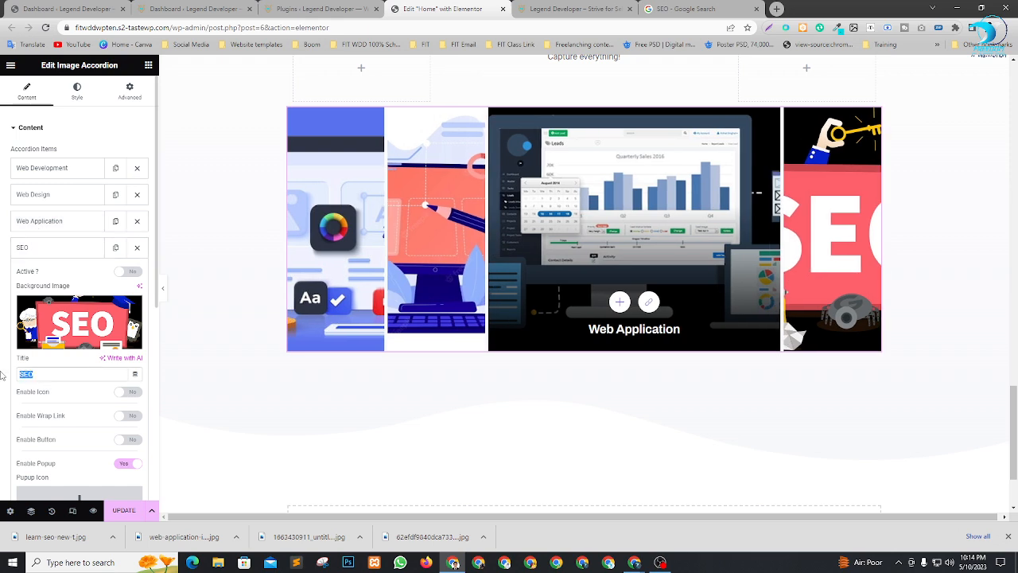
text(Word)
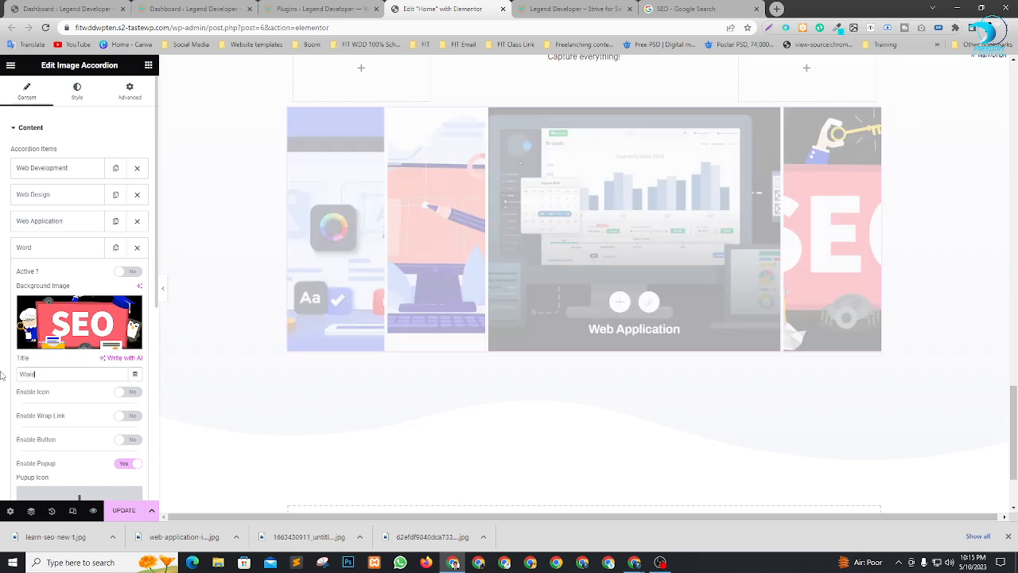
text(press)
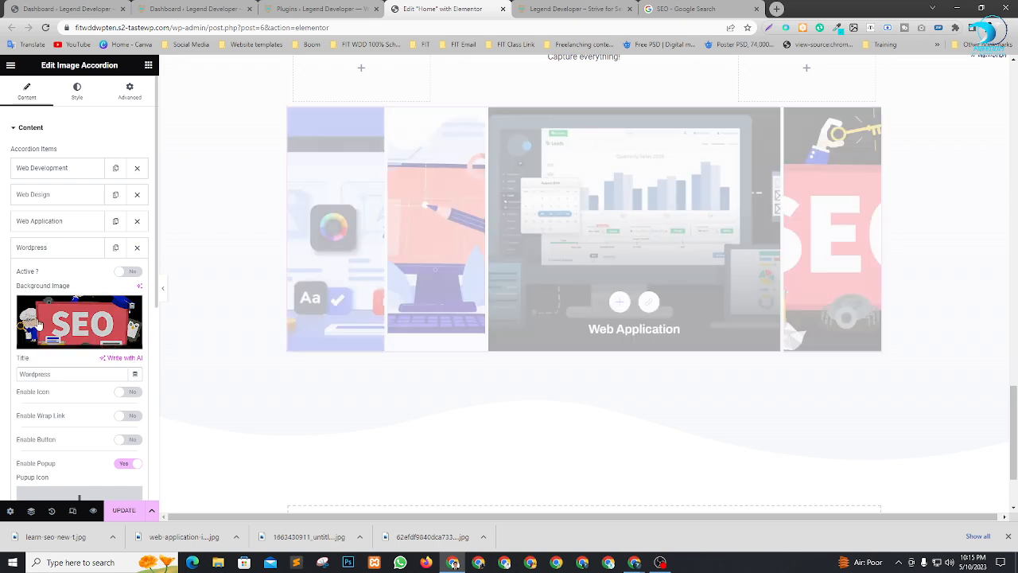
click(50, 250)
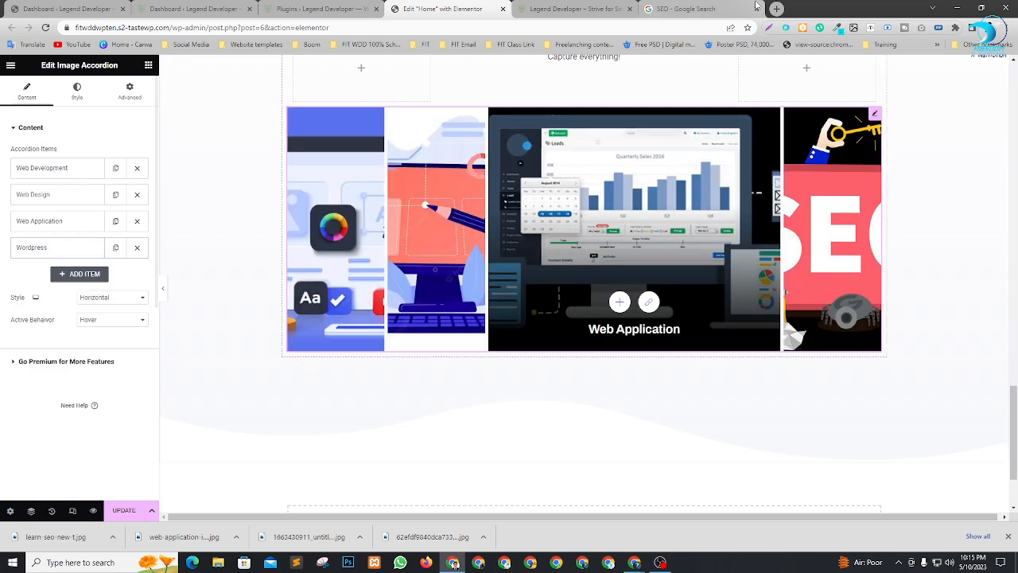
click(691, 8)
Step: Search Google Images for 'wordpress development' and scroll through the results
click(152, 69)
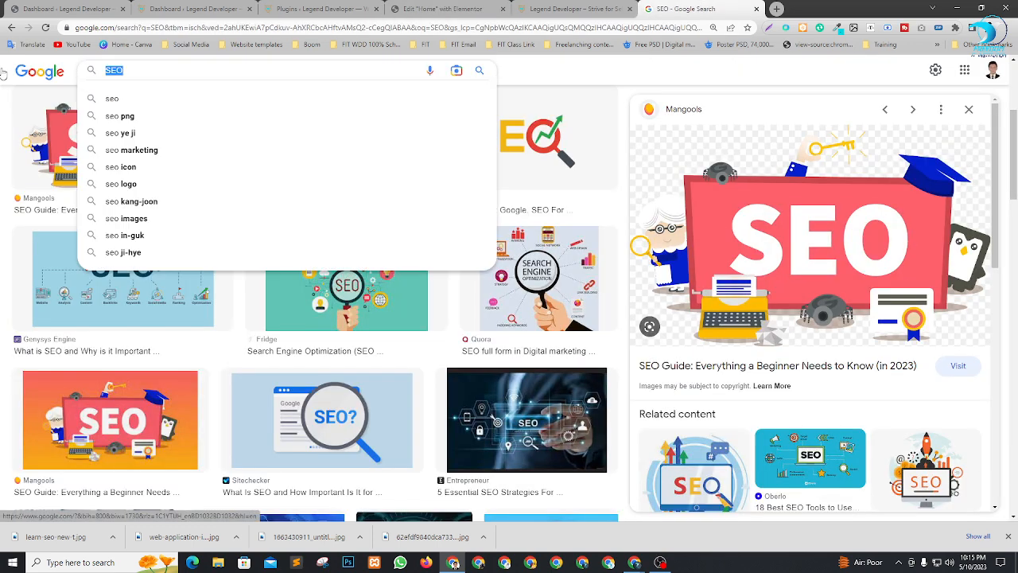
text(wordpress de)
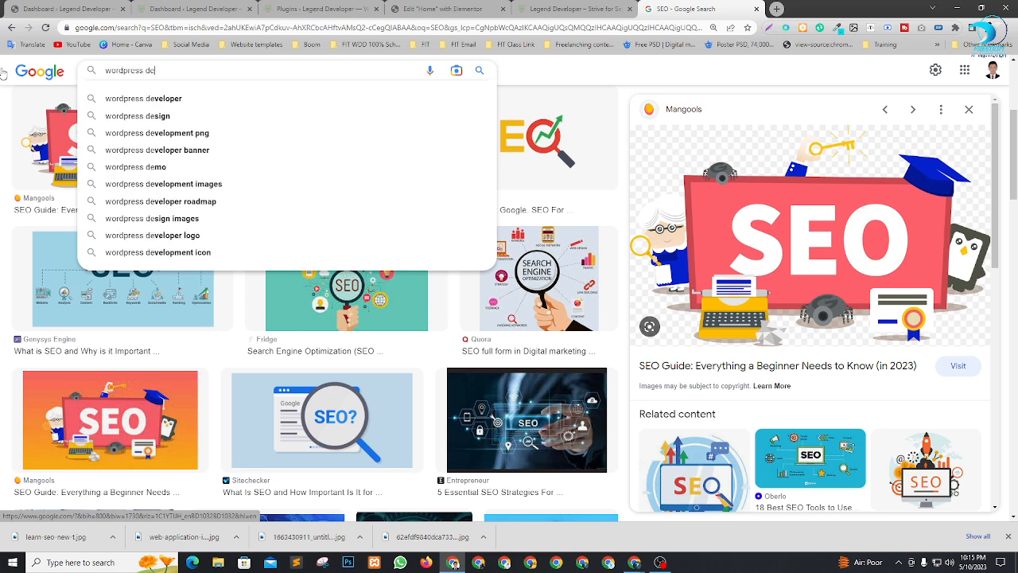
text(velopment)
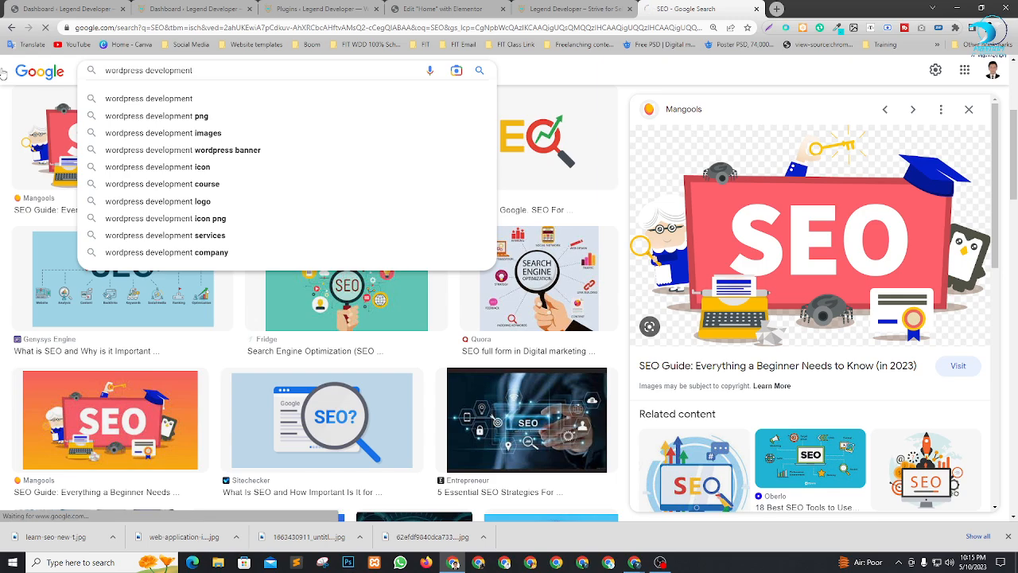
key(Return)
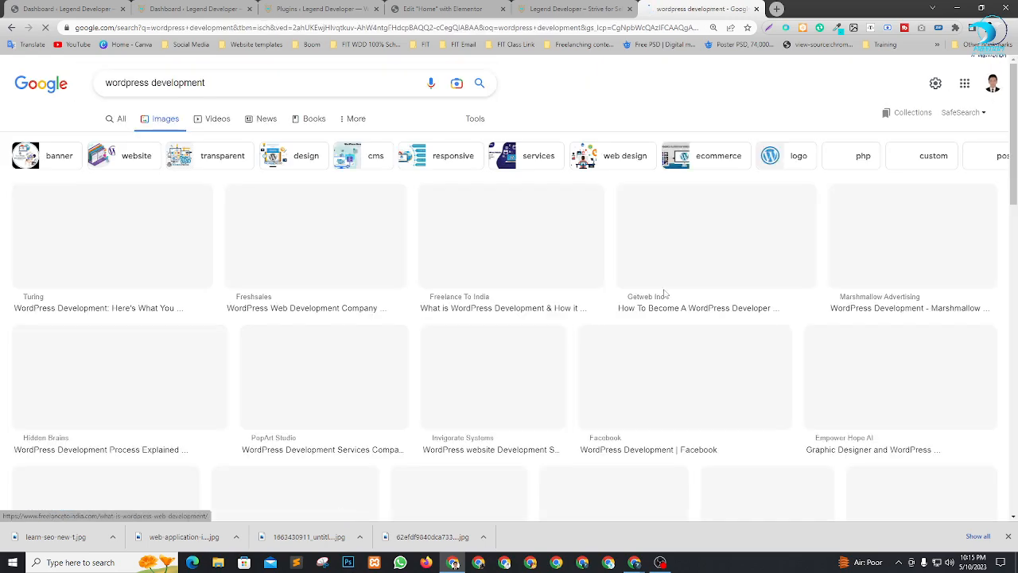
scroll(715, 294, down, 5)
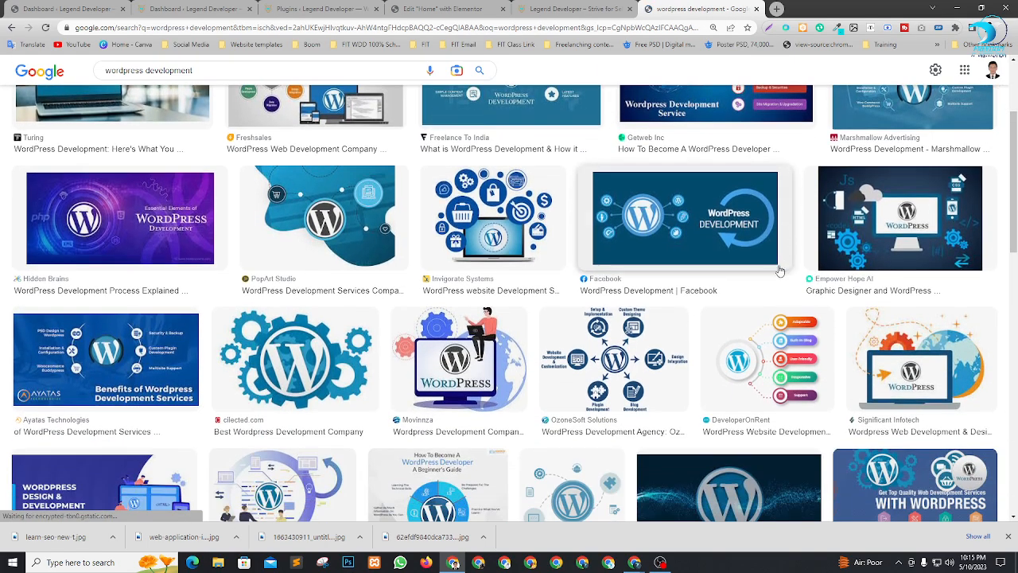
scroll(923, 270, down, 5)
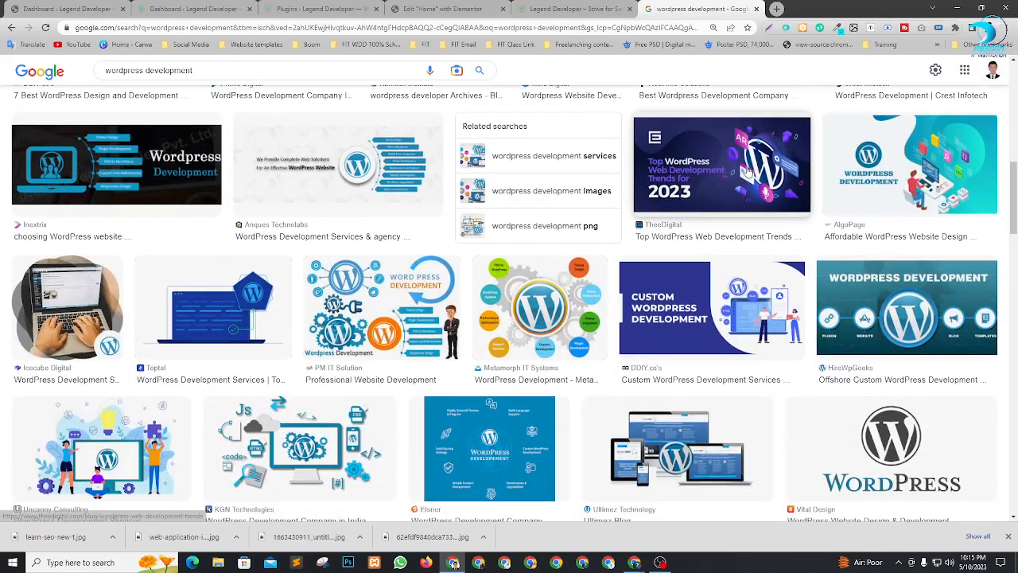
scroll(719, 351, down, 10)
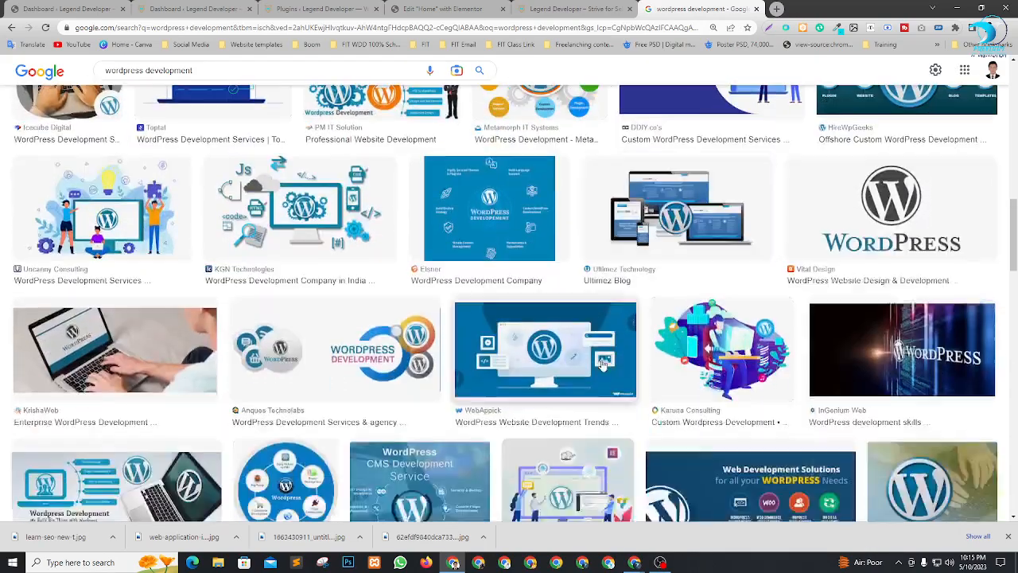
scroll(509, 318, down, 5)
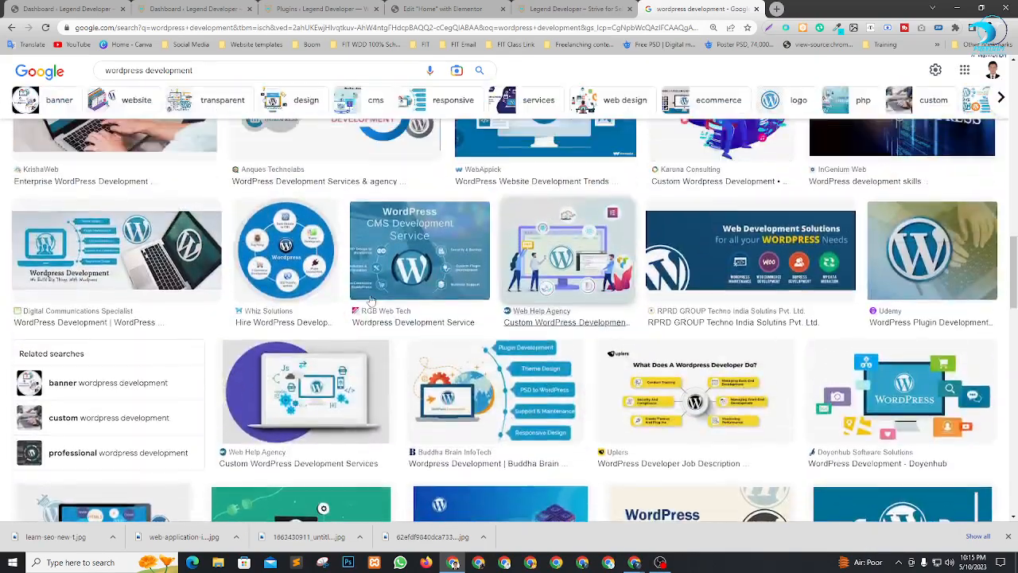
scroll(517, 209, down, 3)
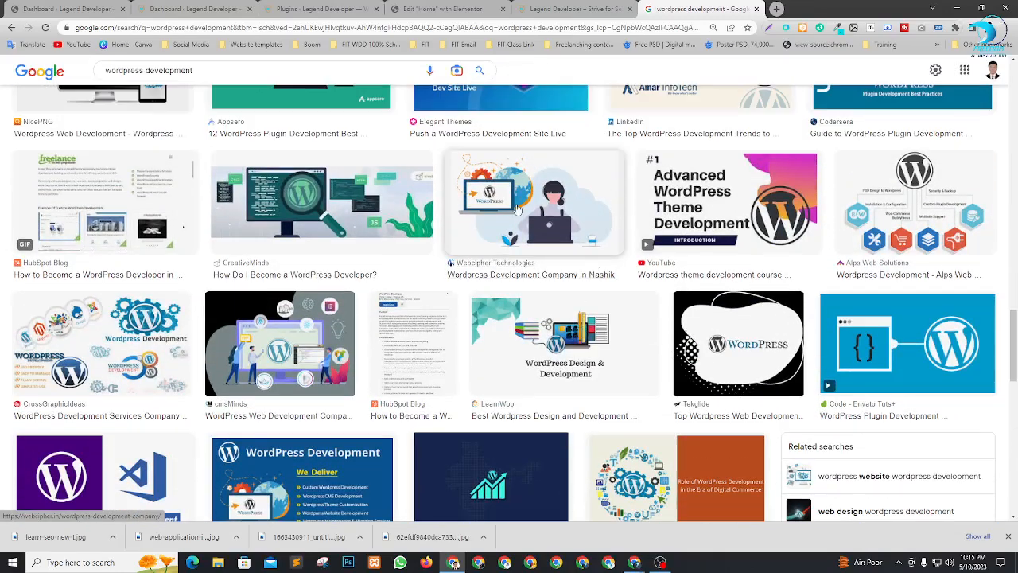
Step: Save the Webcipher Technologies WordPress development illustration as a JPG
click(517, 209)
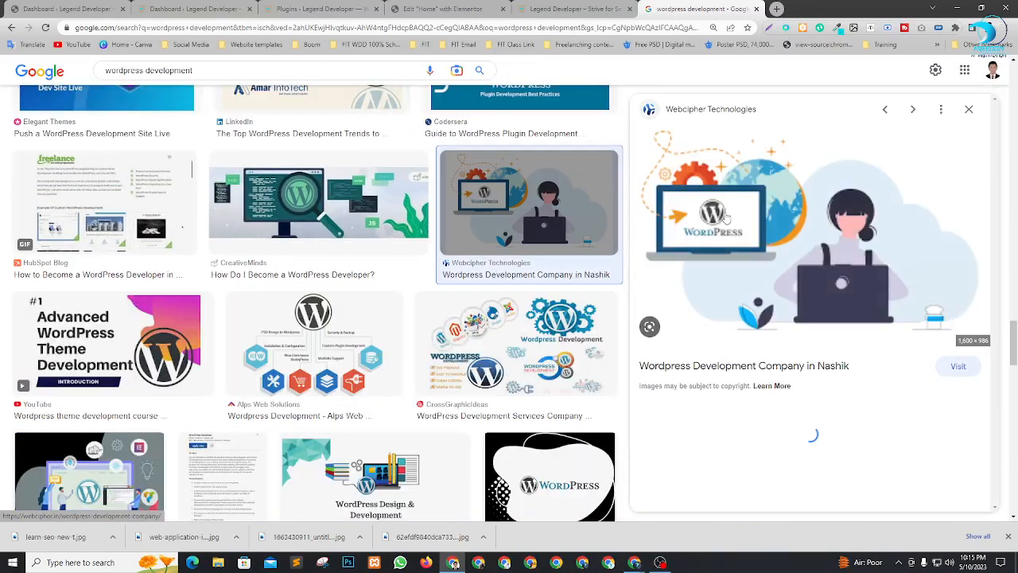
right_click(823, 208)
mouse_move(867, 396)
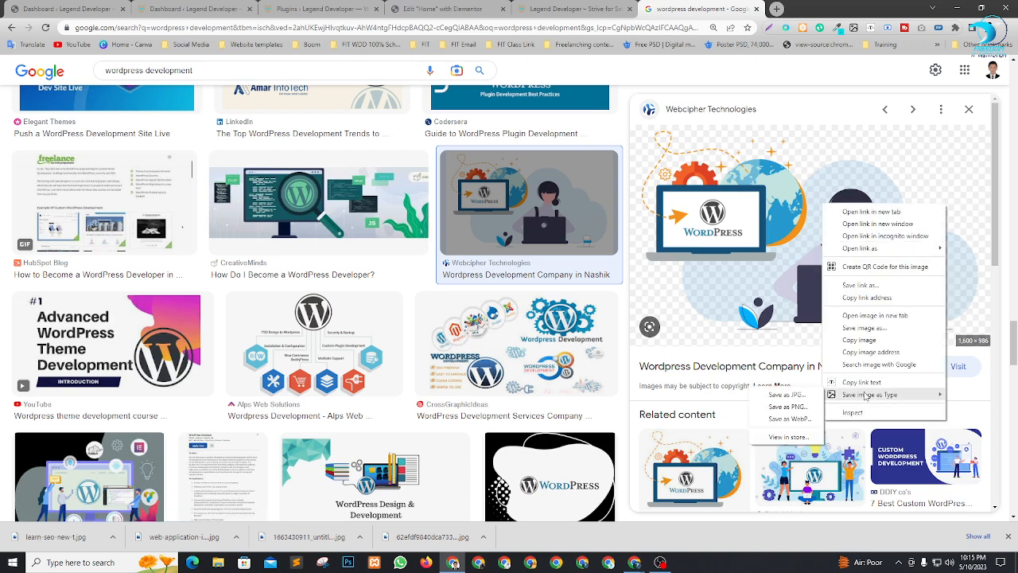
click(809, 396)
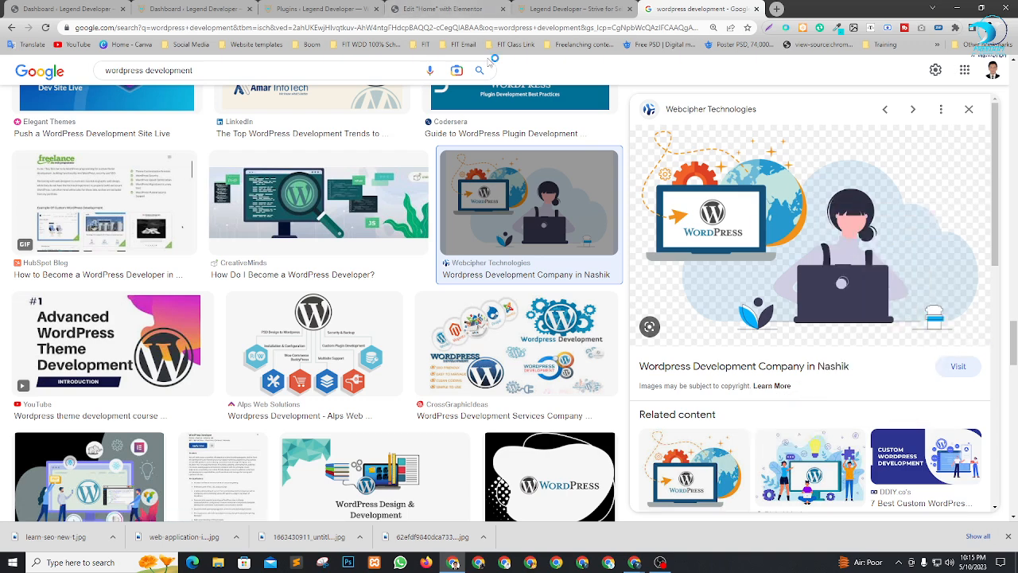
key(Return)
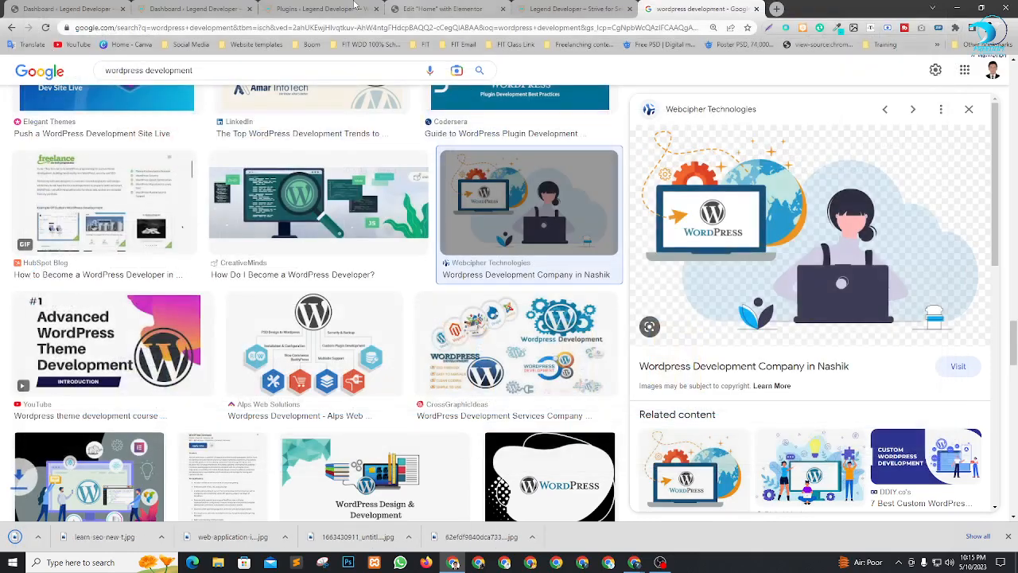
click(443, 8)
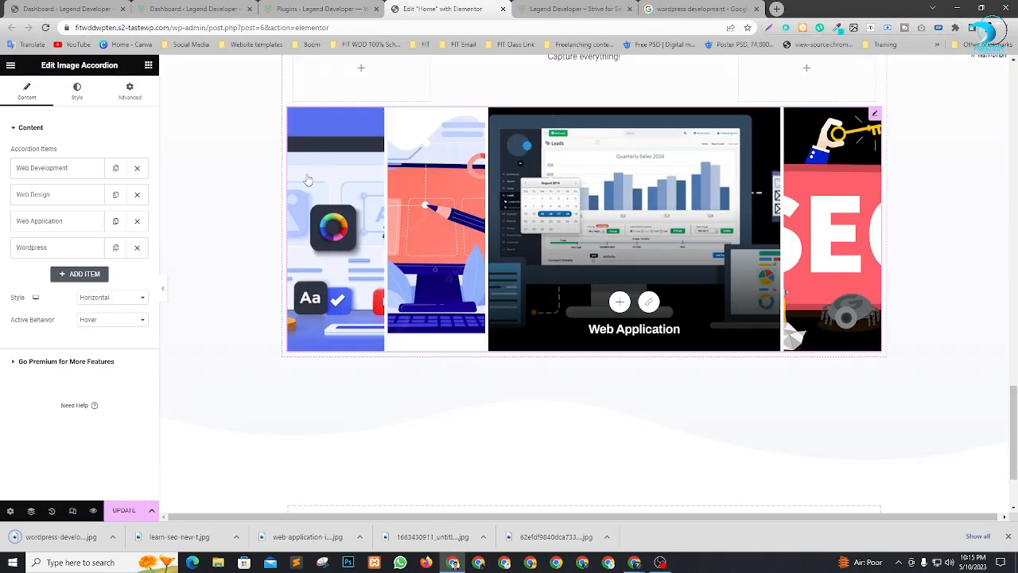
Step: Upload wordpress-development-company.jpg as the fourth item's background and retitle it 'WordPress'
click(44, 247)
click(41, 320)
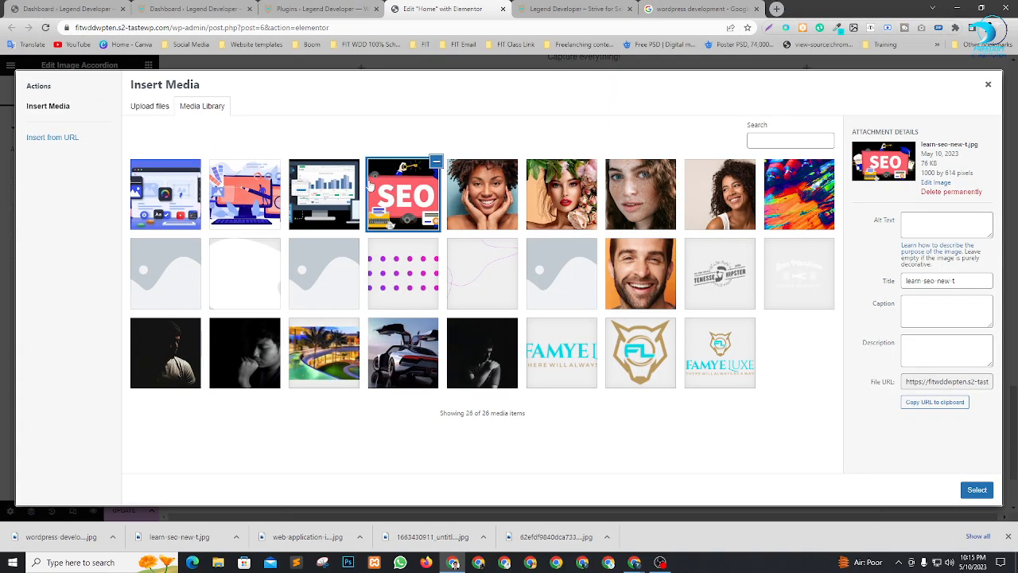
click(150, 107)
click(536, 282)
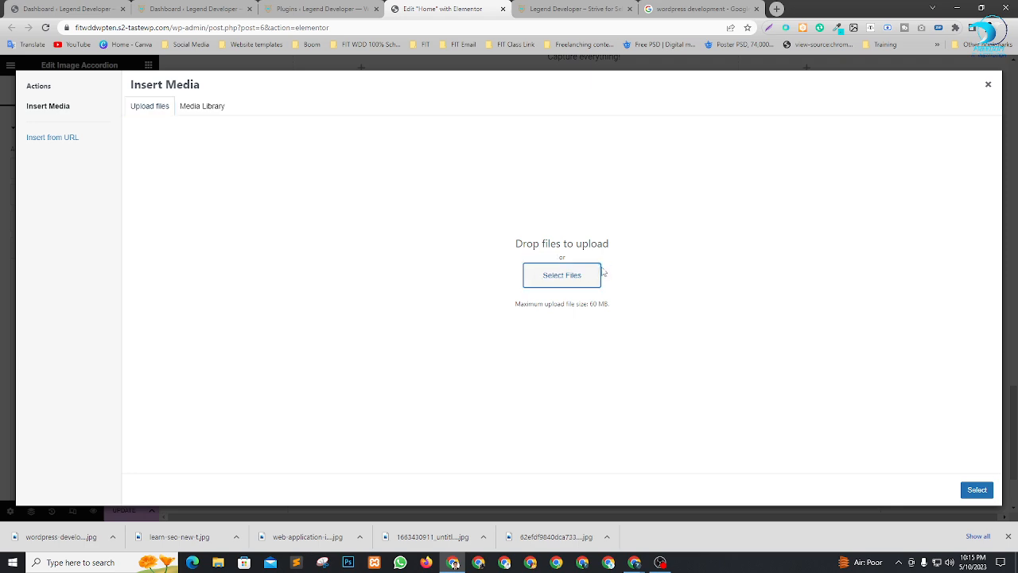
click(156, 131)
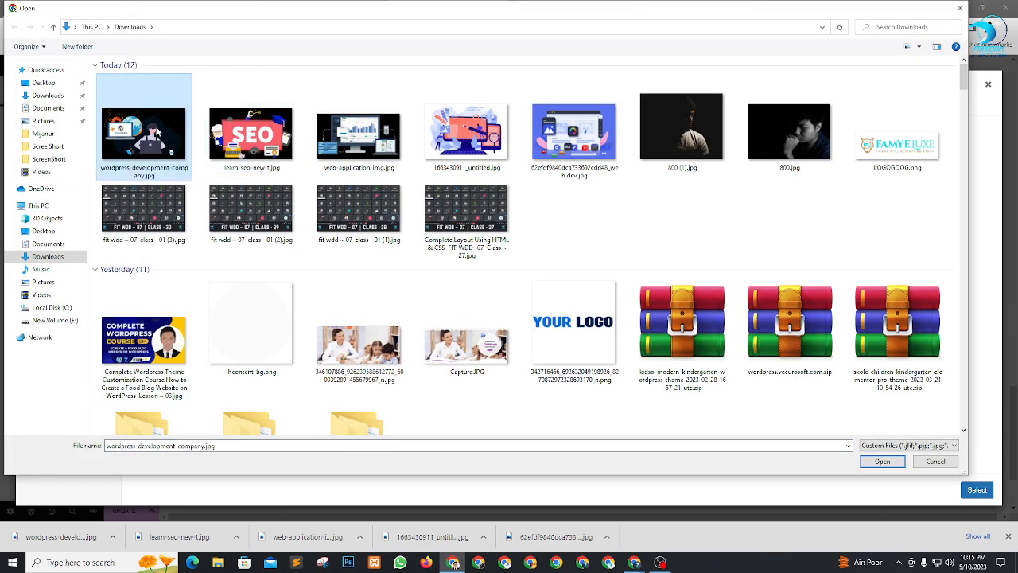
click(882, 462)
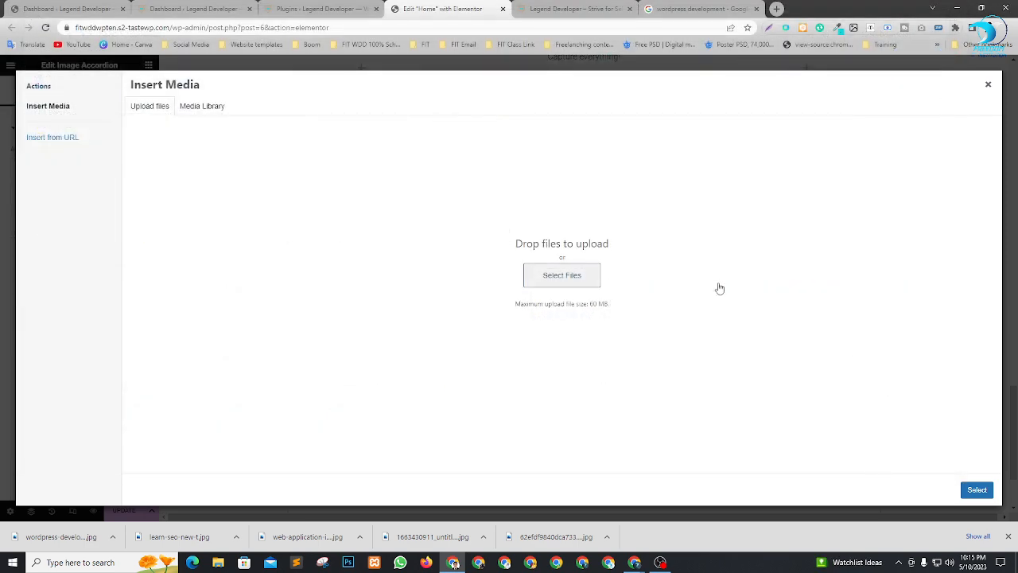
click(977, 491)
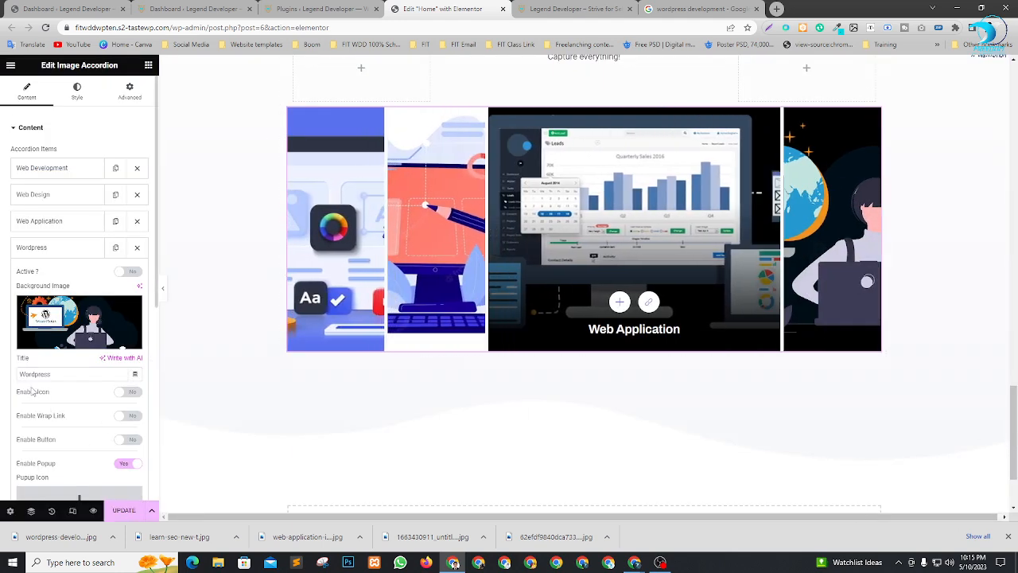
key(BackSpace)
text(P)
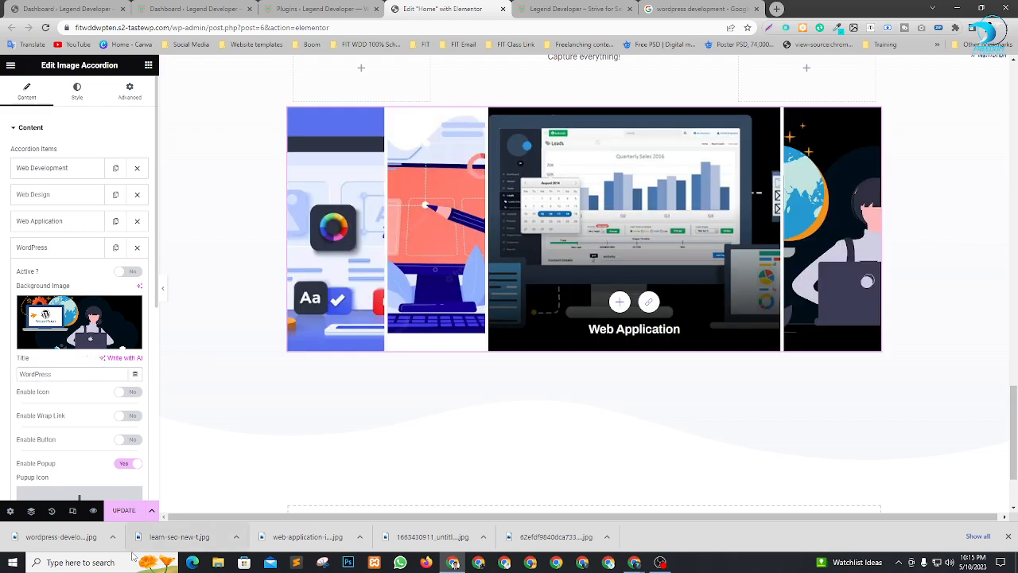
Step: Save the Home page and review the four-panel accordion down to the empty section
click(119, 510)
scroll(739, 333, up, 15)
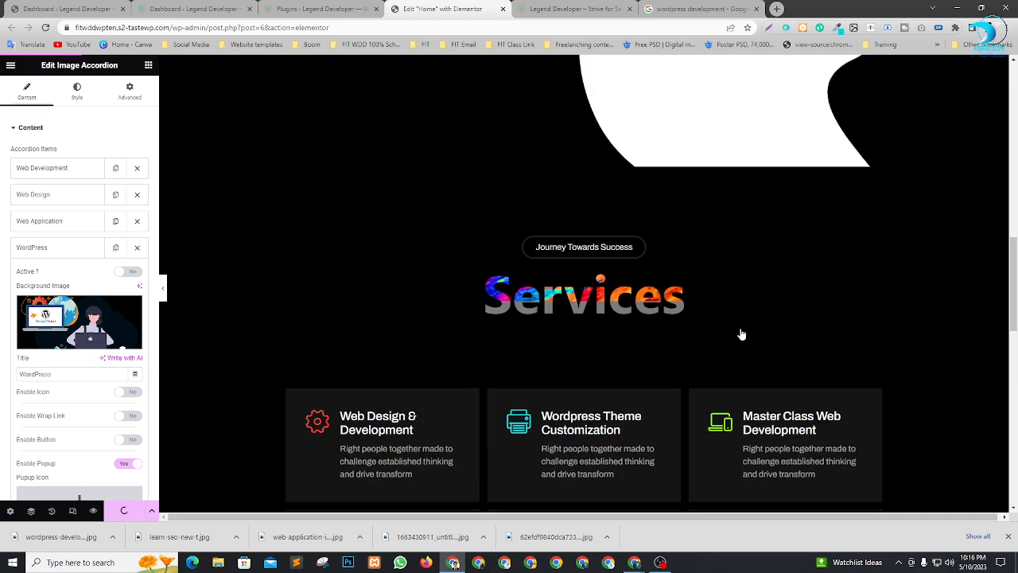
scroll(739, 328, up, 5)
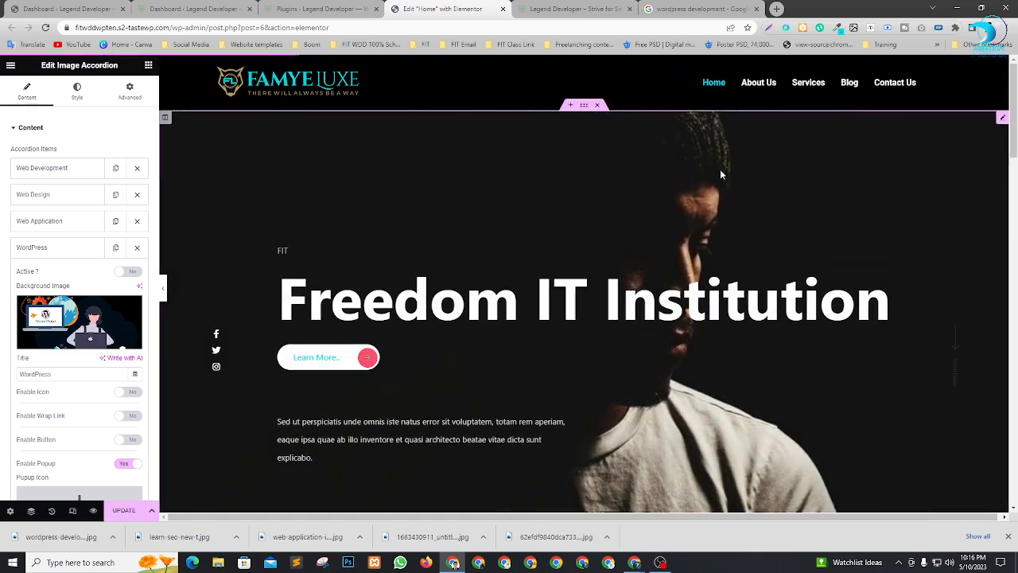
scroll(400, 271, down, 20)
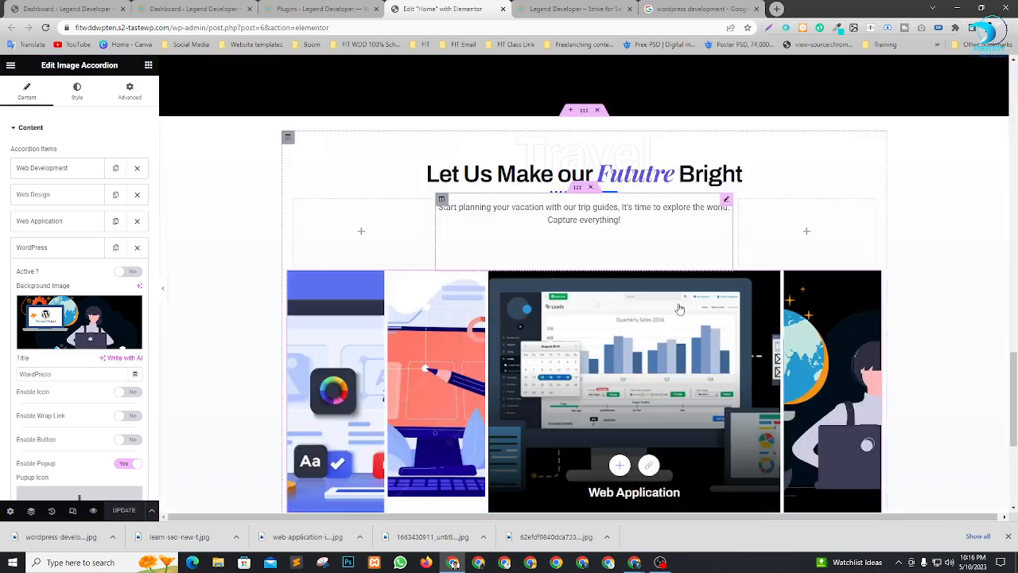
scroll(697, 296, up, 20)
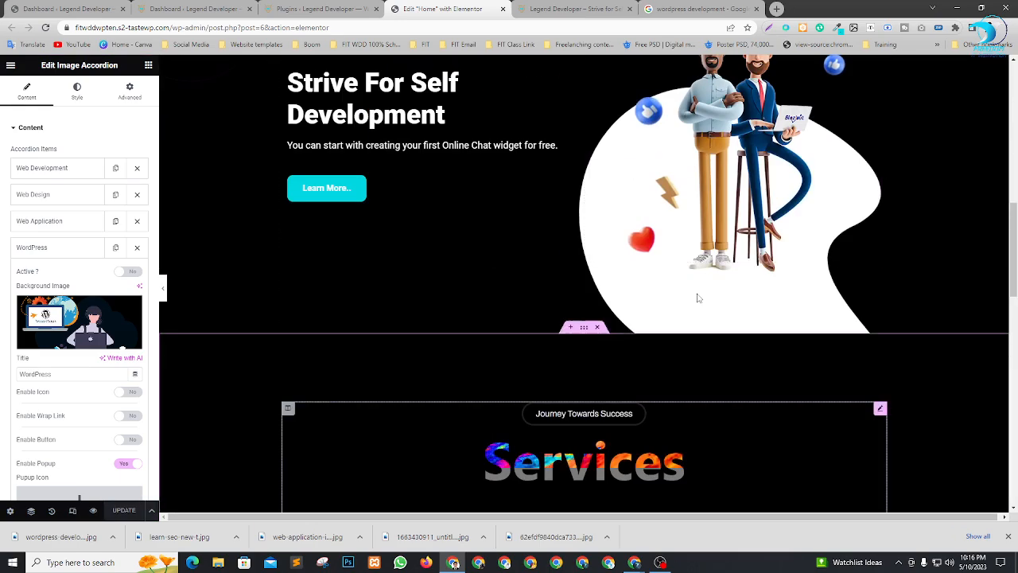
scroll(643, 229, down, 10)
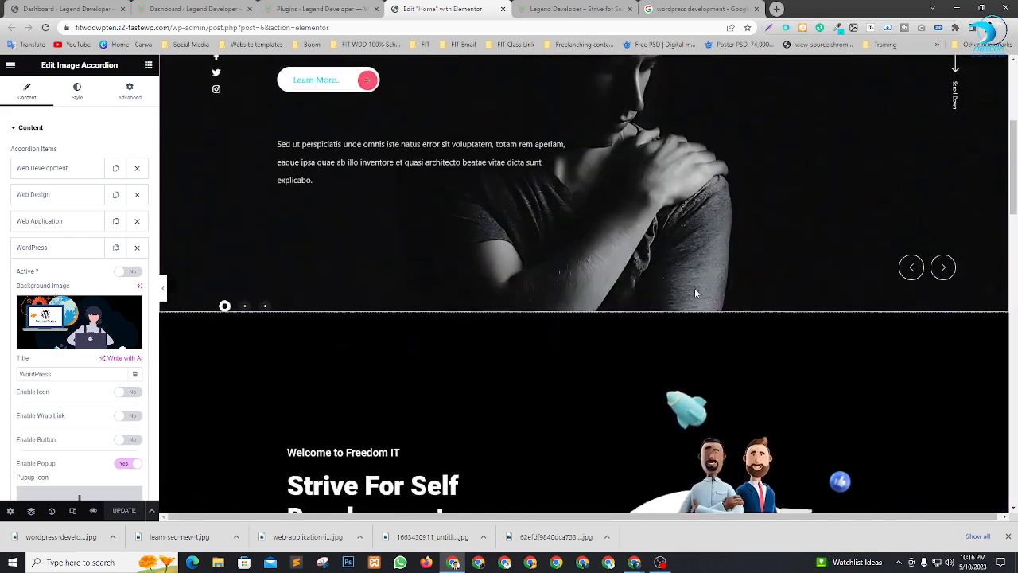
scroll(590, 340, down, 10)
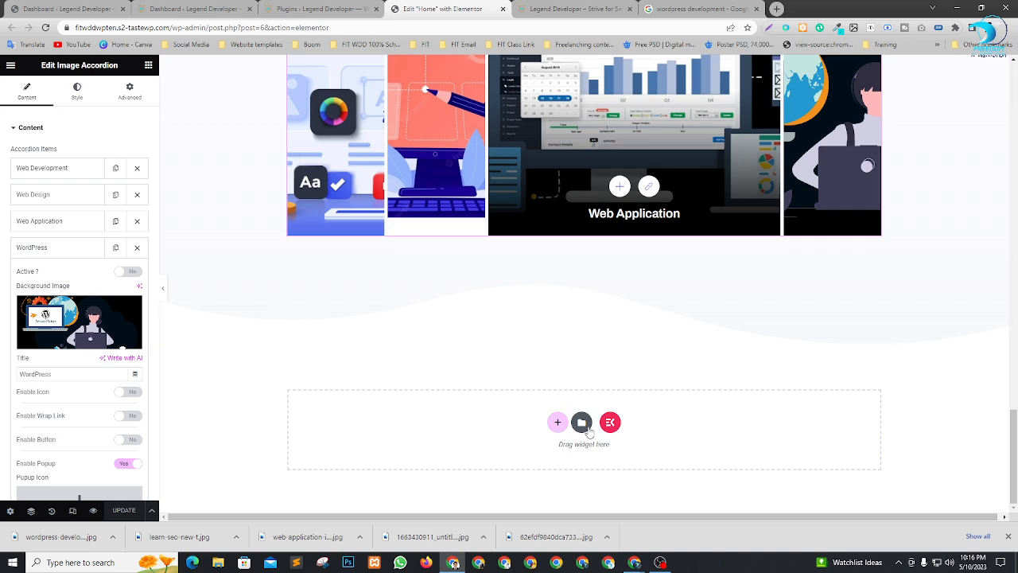
Step: Open the ElementsKit template library, leaving the Sections list unfiltered by category
click(609, 423)
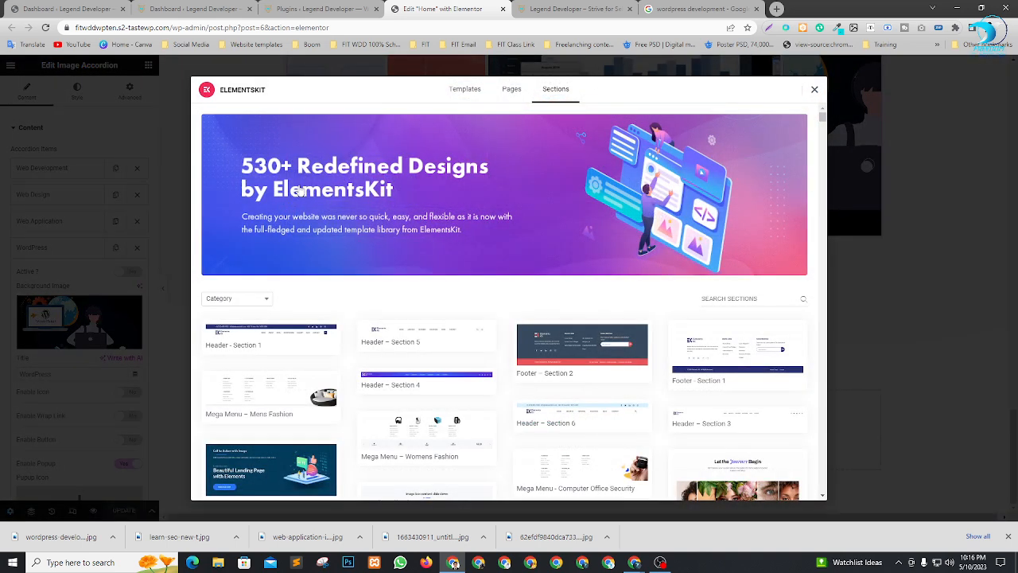
click(253, 300)
scroll(429, 211, down, 2)
click(242, 140)
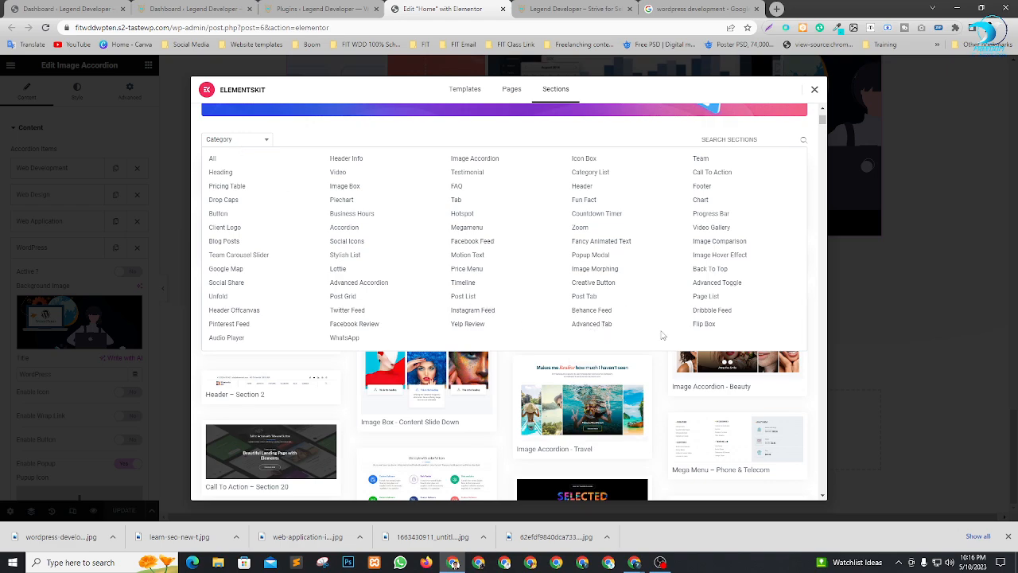
click(621, 307)
Step: Browse through the ready-made ElementsKit section templates
scroll(605, 318, down, 10)
scroll(587, 325, down, 12)
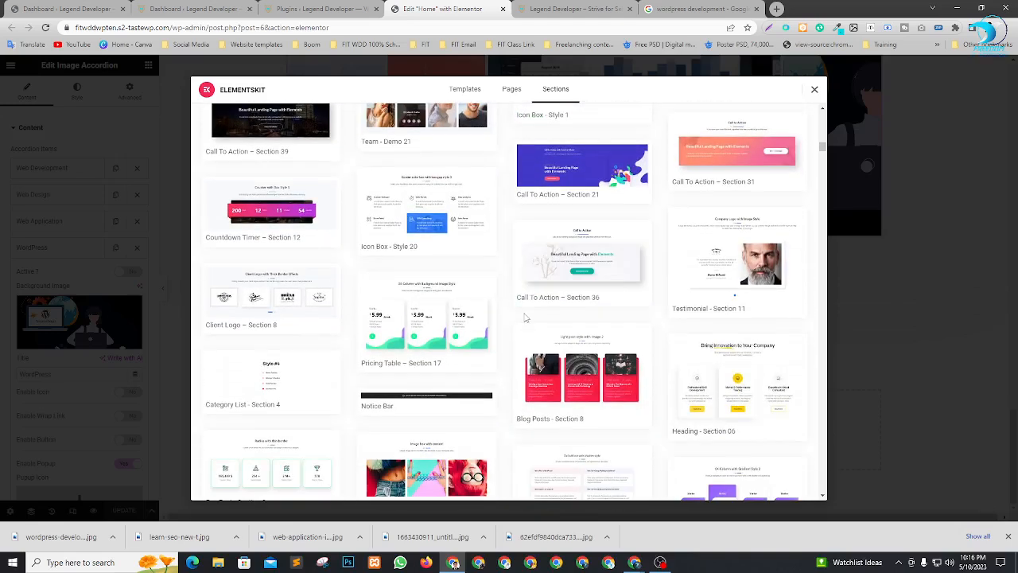
scroll(524, 317, down, 3)
scroll(496, 279, up, 1)
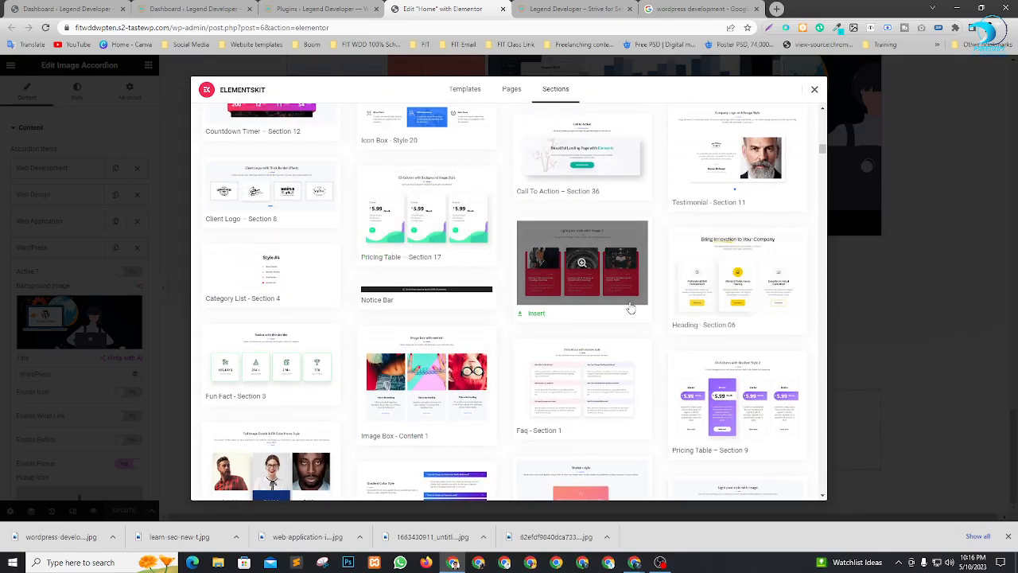
scroll(600, 344, down, 2)
scroll(600, 344, down, 1)
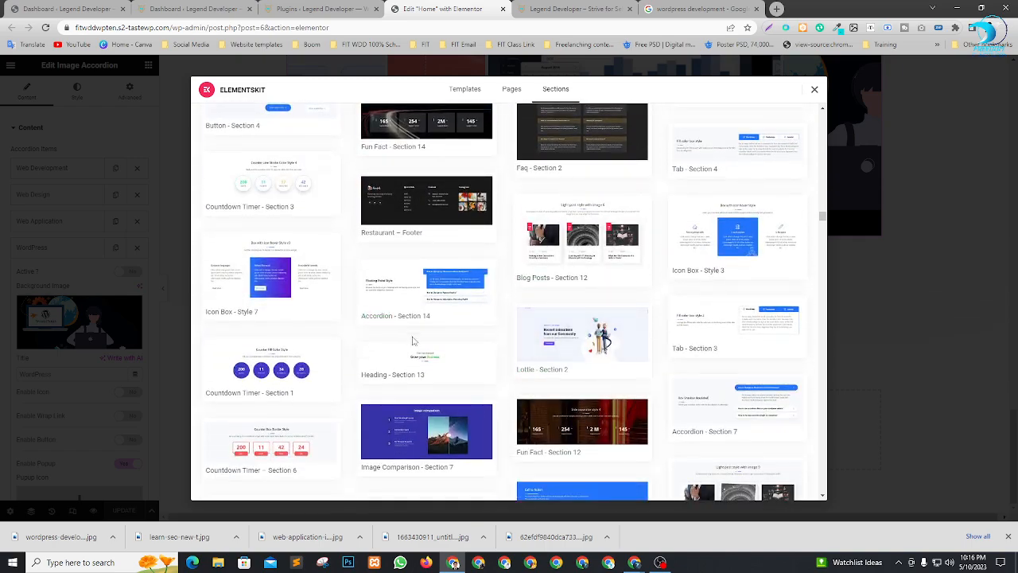
scroll(407, 335, down, 15)
scroll(533, 297, down, 4)
scroll(644, 255, down, 3)
scroll(373, 252, down, 10)
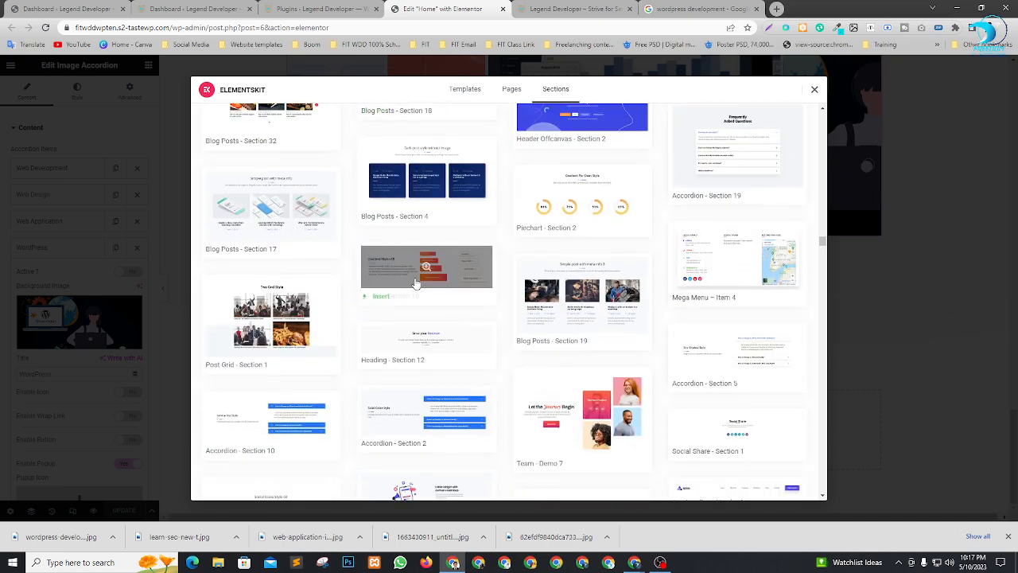
scroll(514, 314, down, 10)
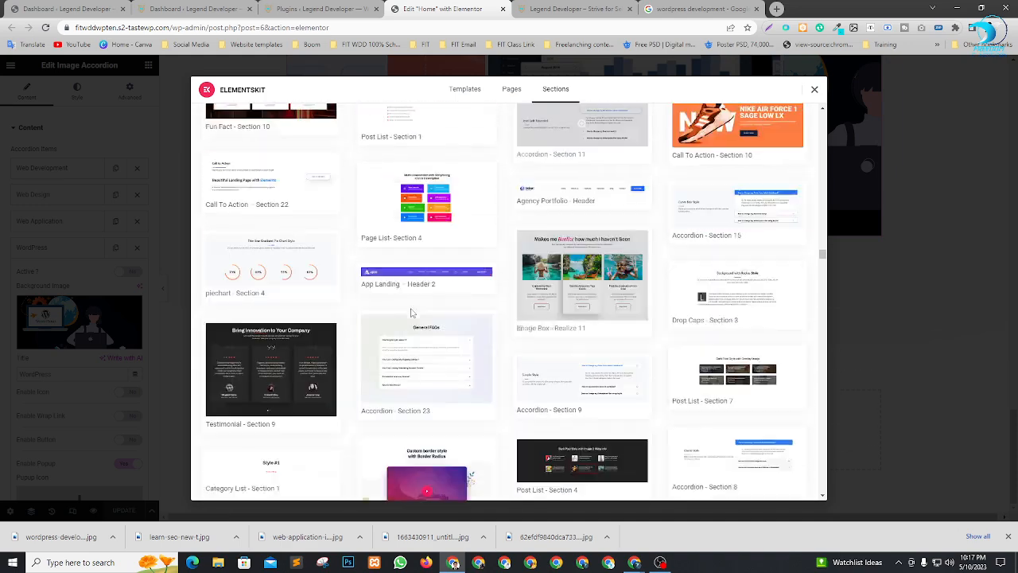
scroll(472, 335, down, 5)
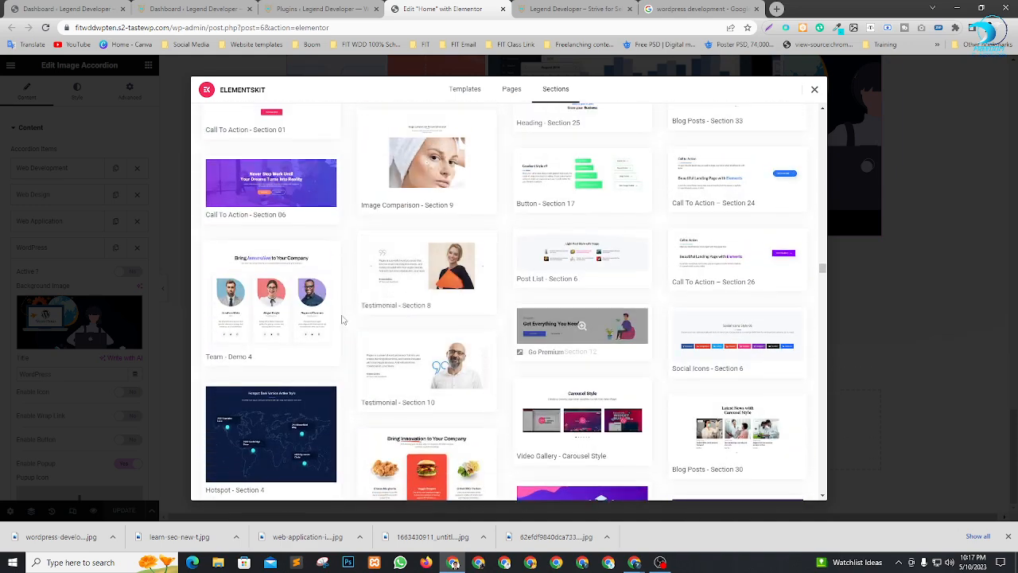
scroll(625, 262, down, 2)
scroll(282, 213, down, 10)
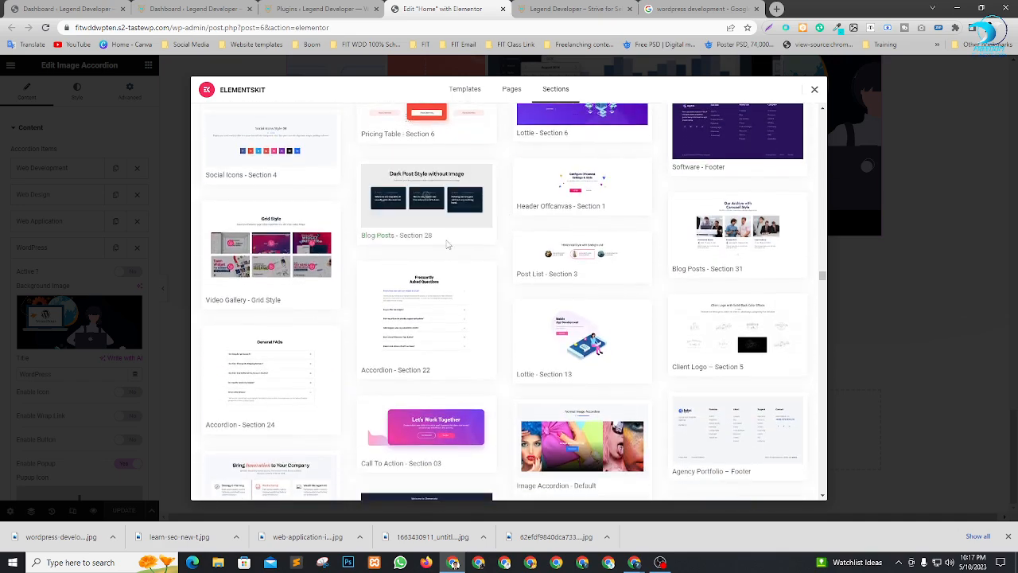
scroll(557, 275, down, 5)
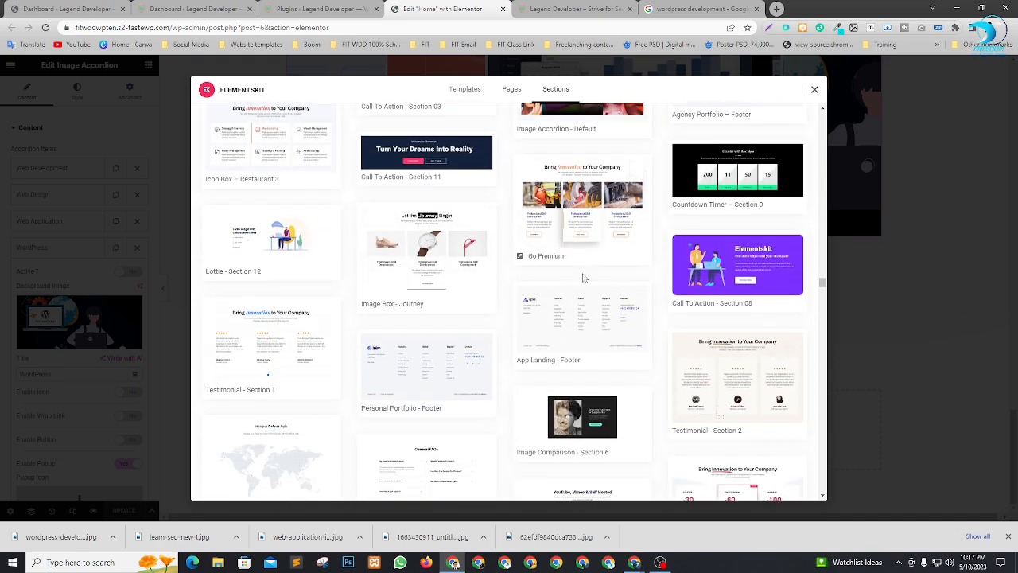
scroll(525, 280, up, 2)
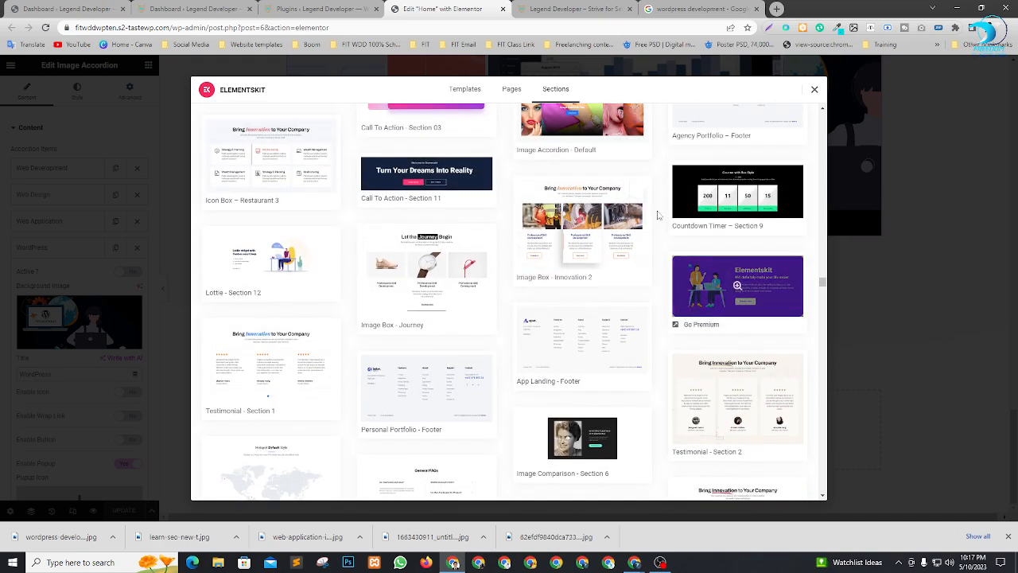
scroll(633, 289, down, 7)
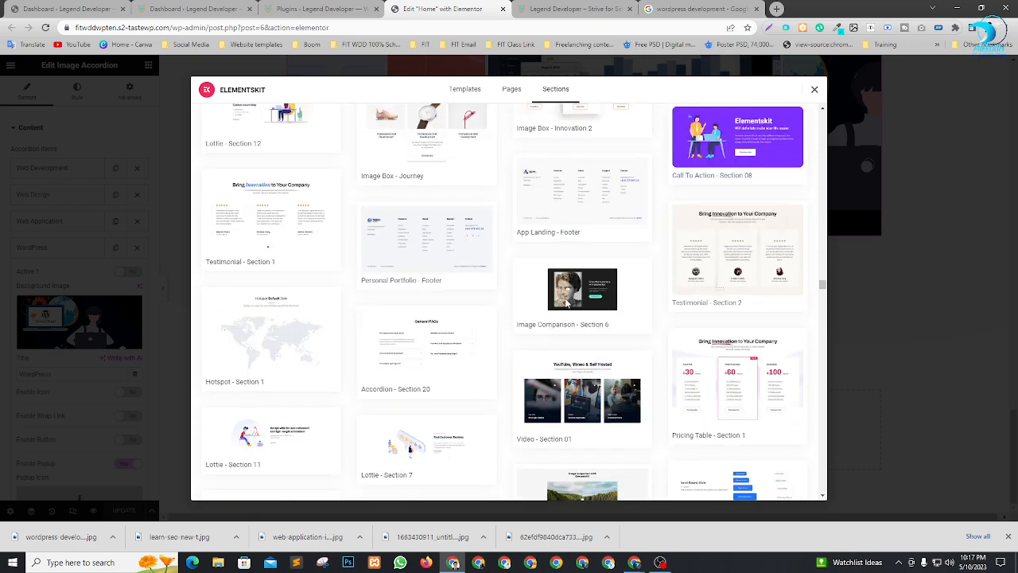
scroll(808, 229, down, 10)
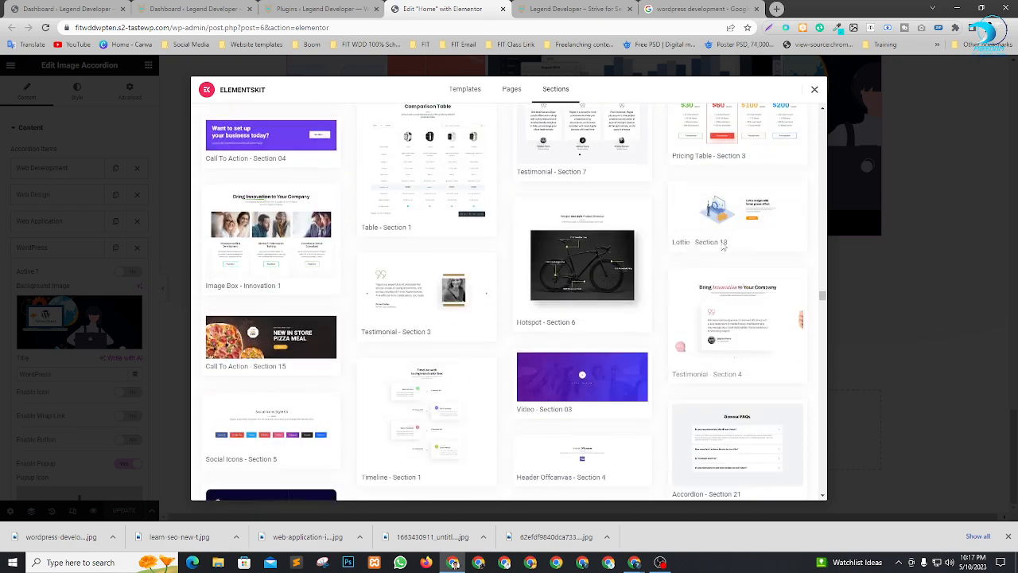
scroll(393, 290, up, 2)
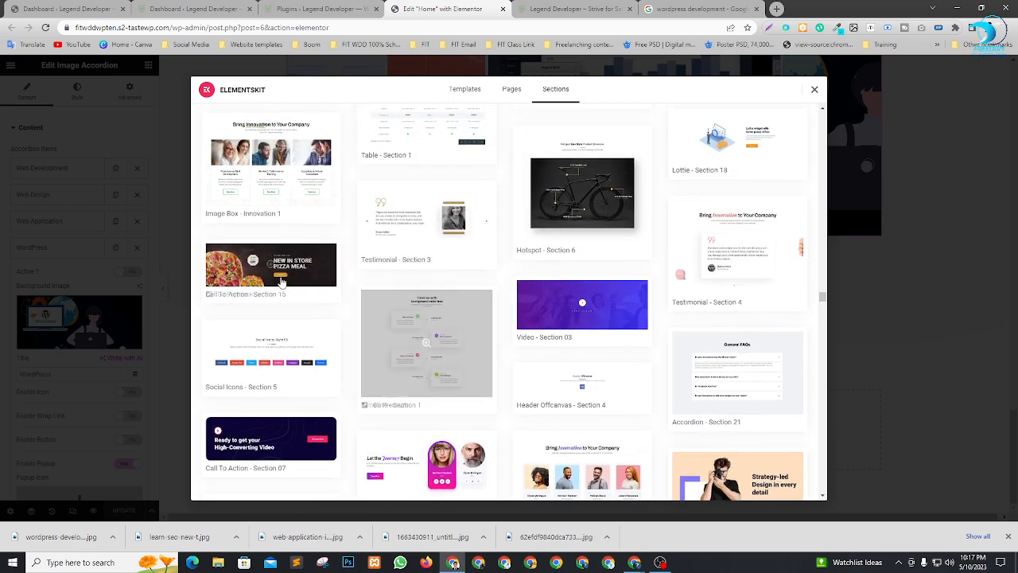
scroll(357, 320, down, 15)
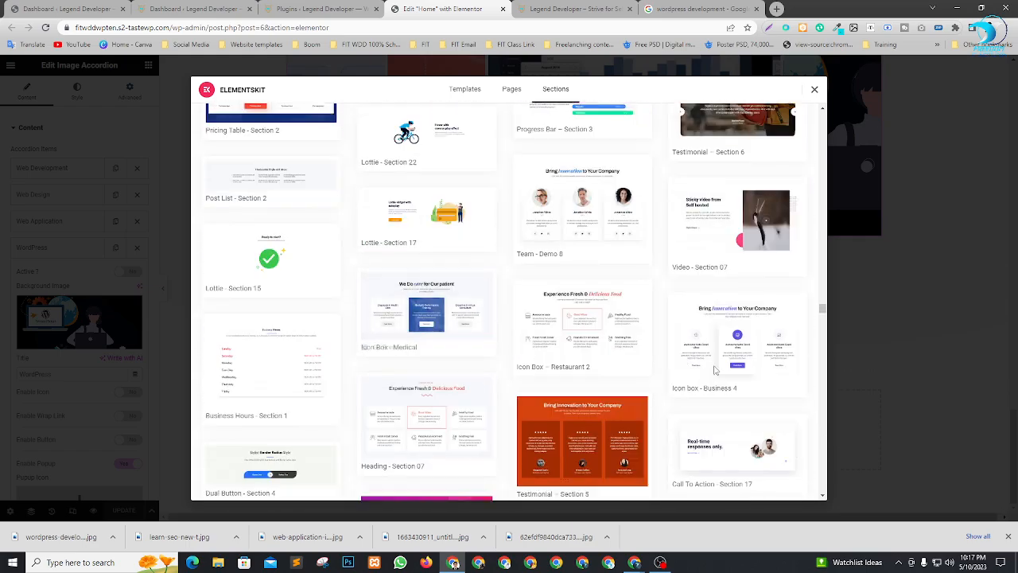
scroll(602, 350, down, 12)
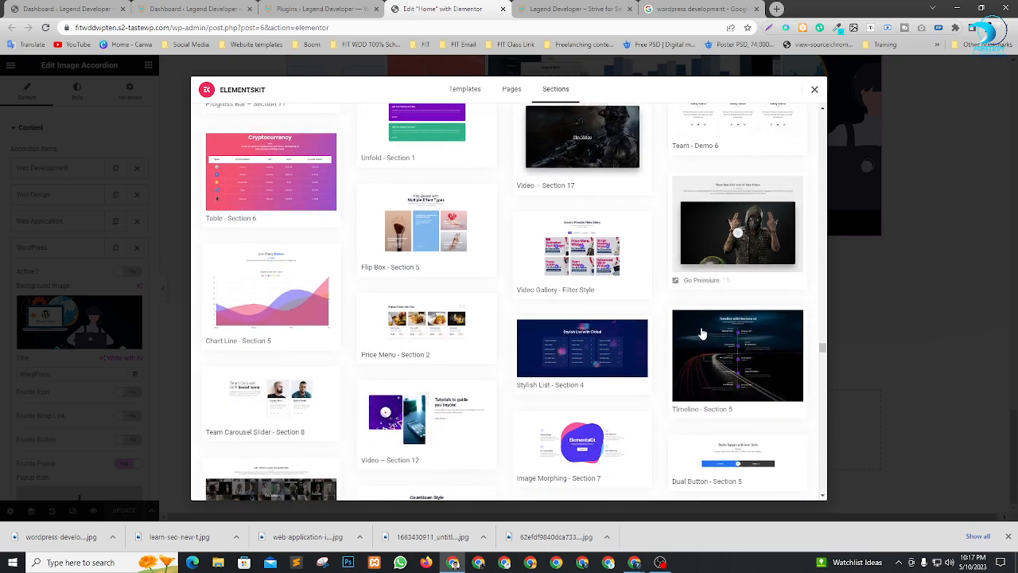
scroll(594, 360, down, 2)
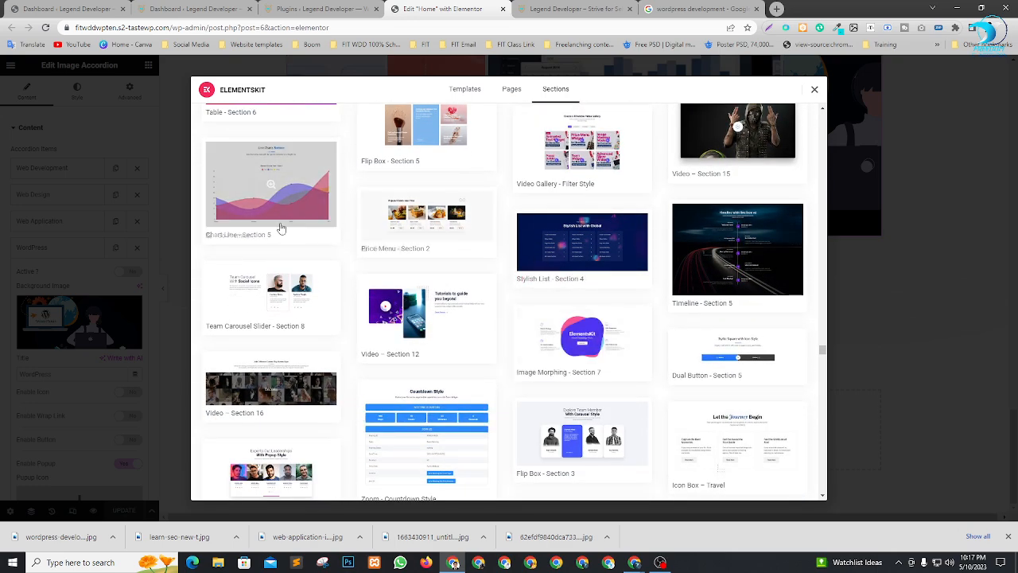
scroll(318, 382, down, 5)
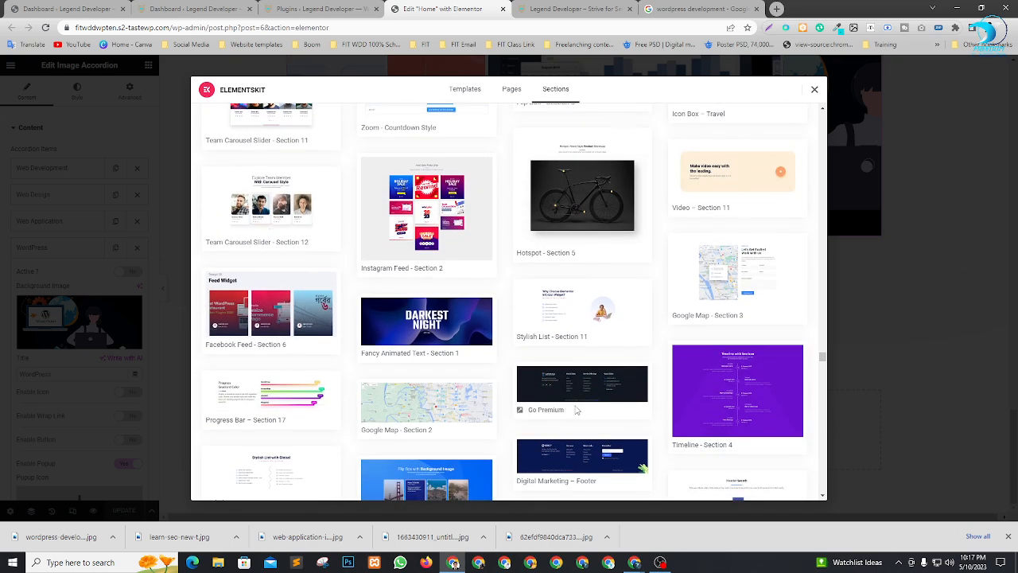
scroll(819, 373, up, 1)
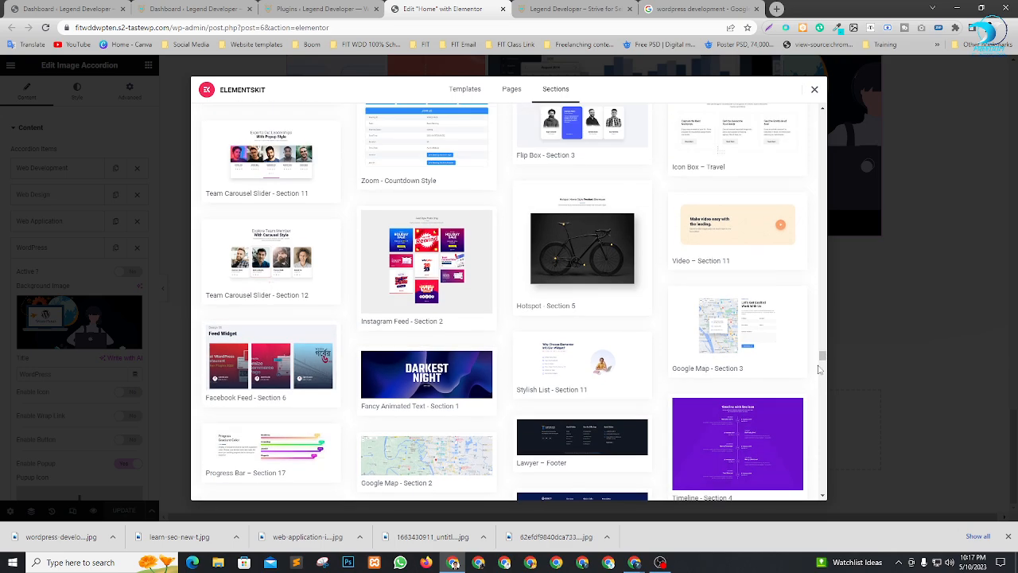
drag(823, 356, 806, 86)
Step: Filter sections to Pricing Table and insert the dark Pricing Table – Section 14
click(231, 298)
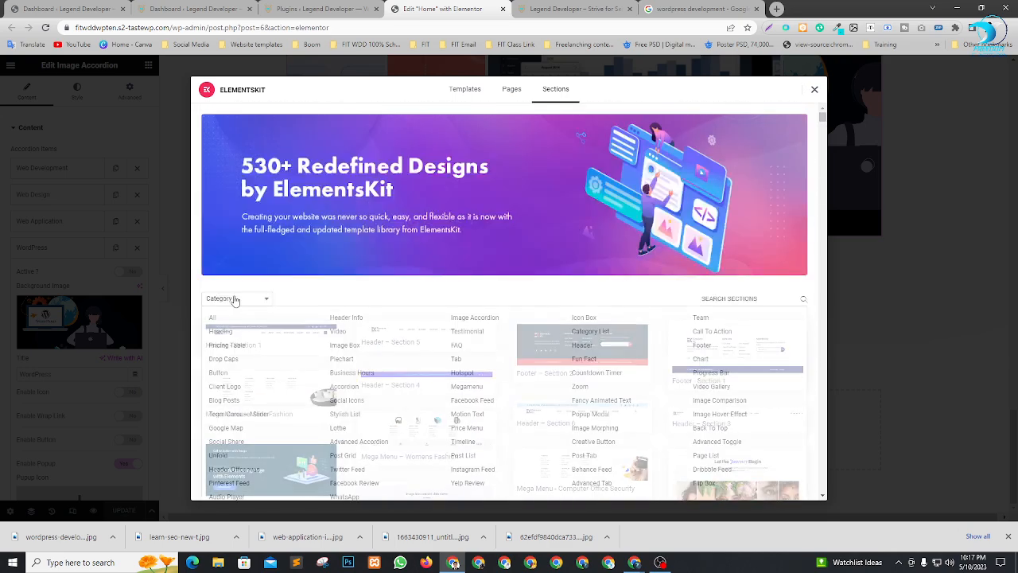
click(232, 346)
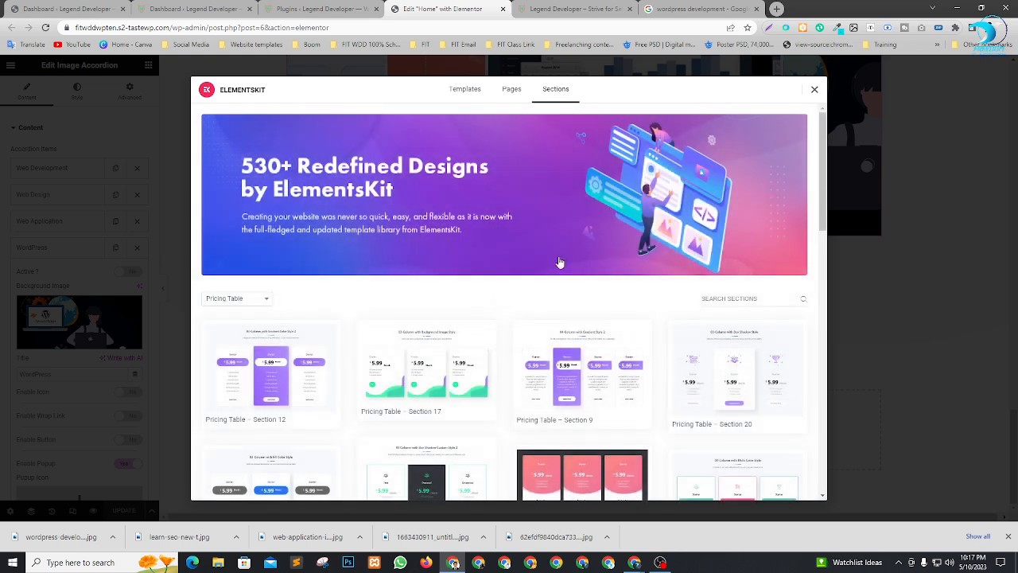
scroll(573, 253, down, 2)
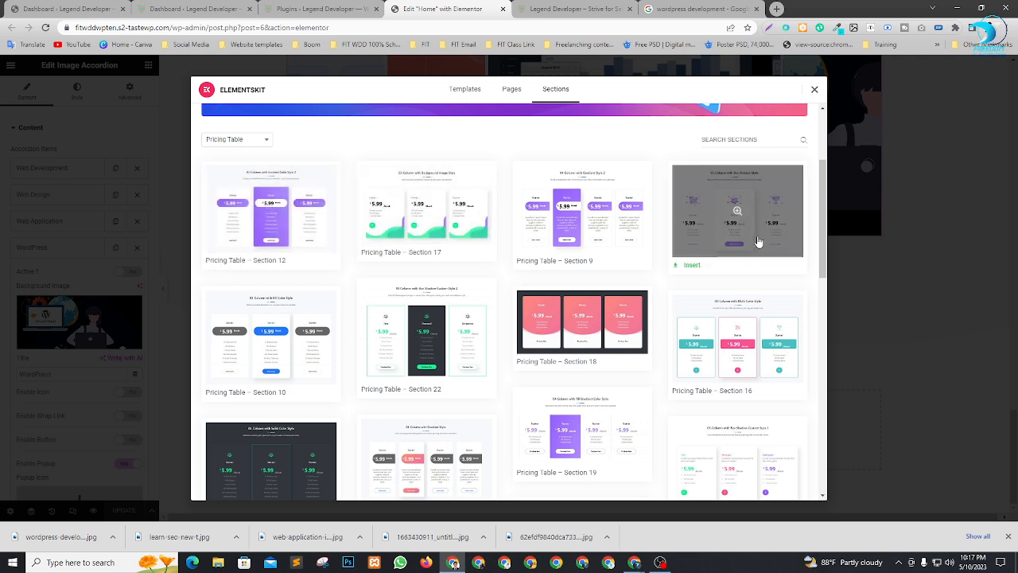
scroll(565, 279, down, 1)
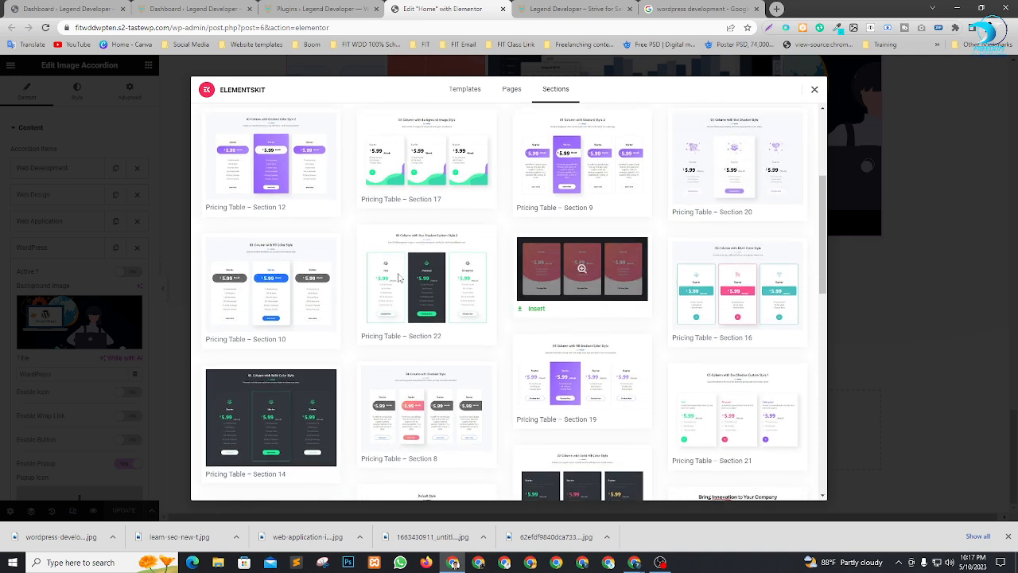
scroll(374, 322, down, 2)
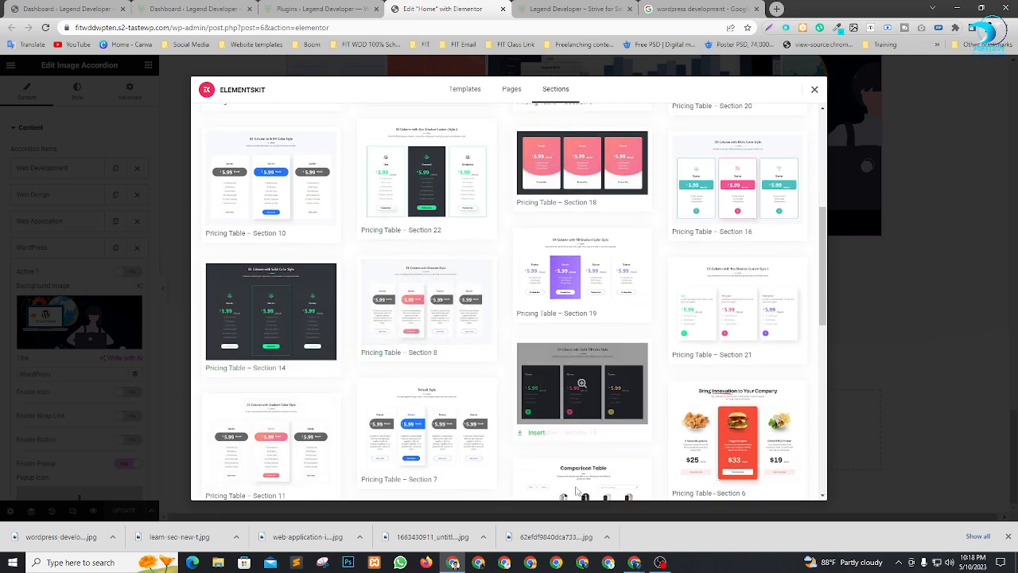
click(213, 370)
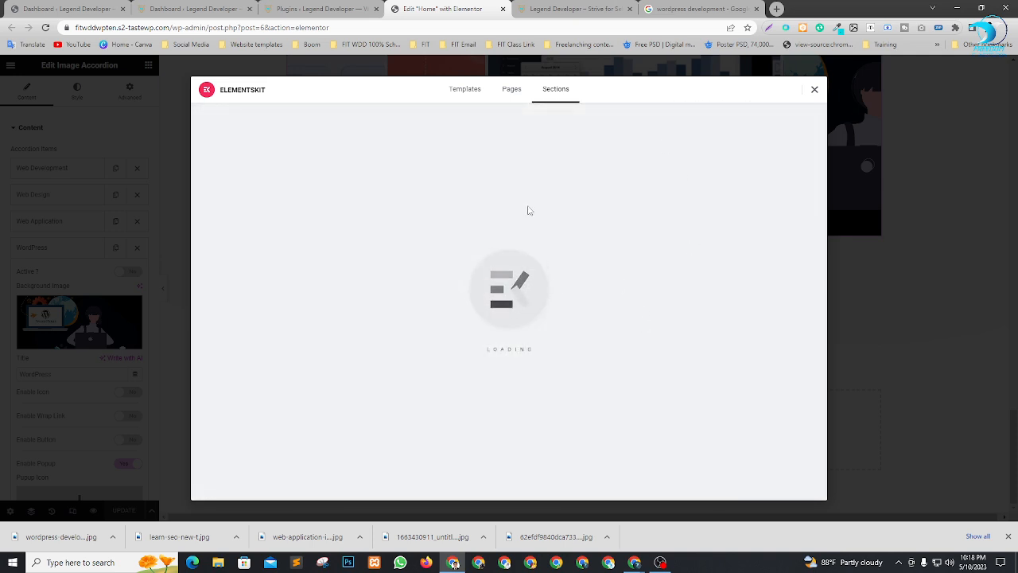
Step: Change the pricing section's heading title to 'Price Table'
scroll(731, 300, down, 5)
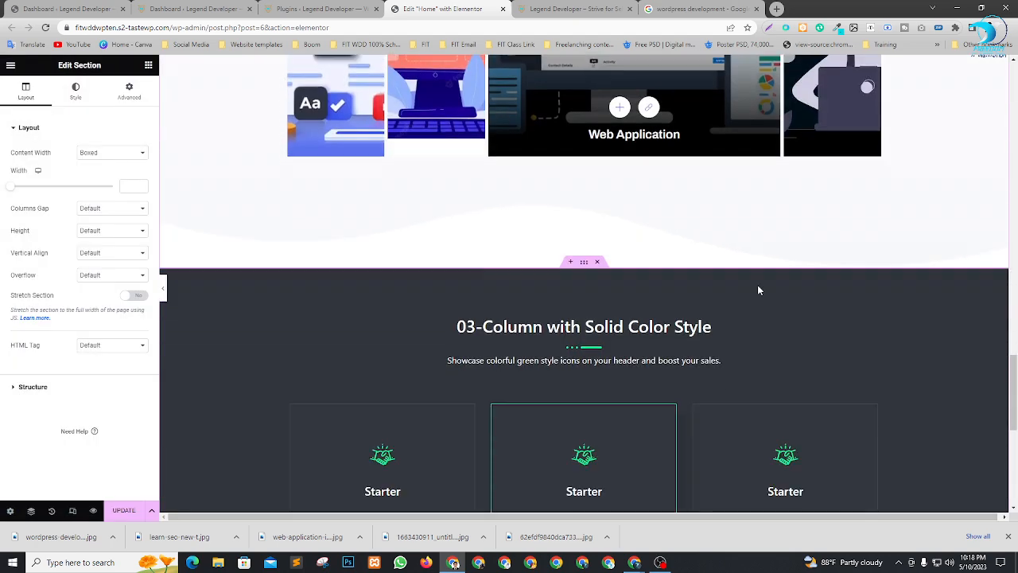
scroll(604, 274, up, 2)
scroll(620, 271, down, 2)
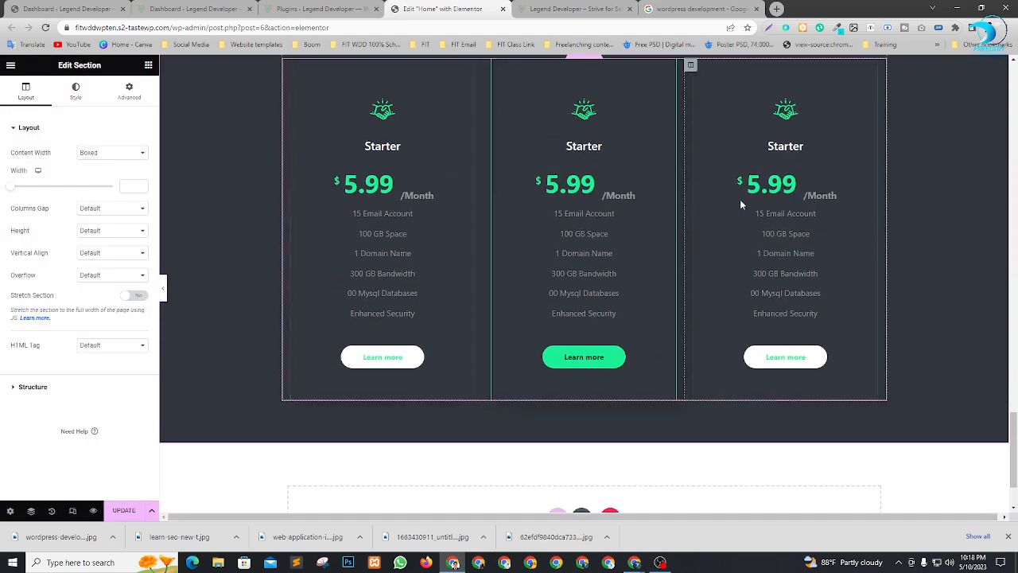
scroll(521, 243, up, 3)
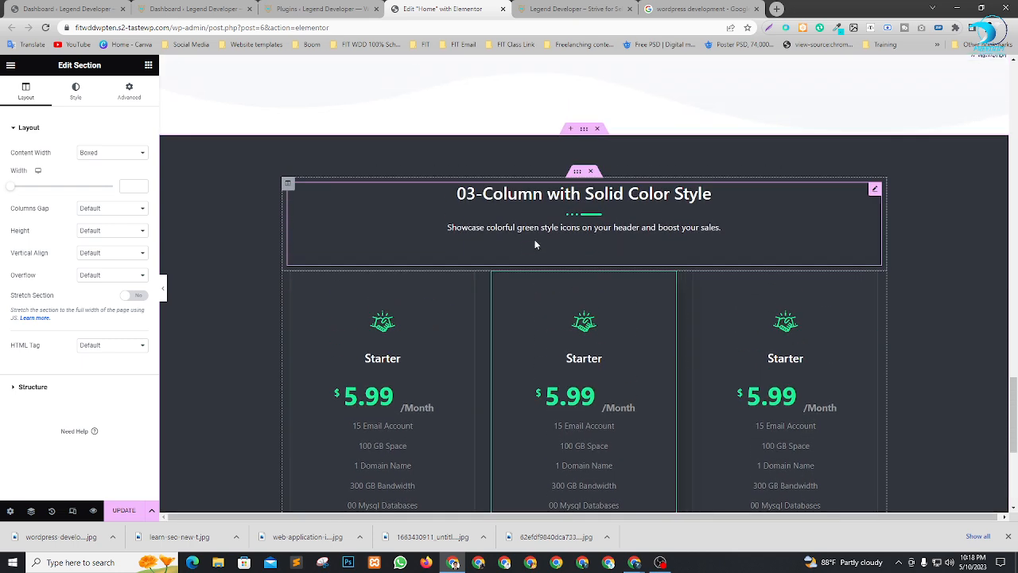
click(875, 188)
drag(111, 164, 4, 165)
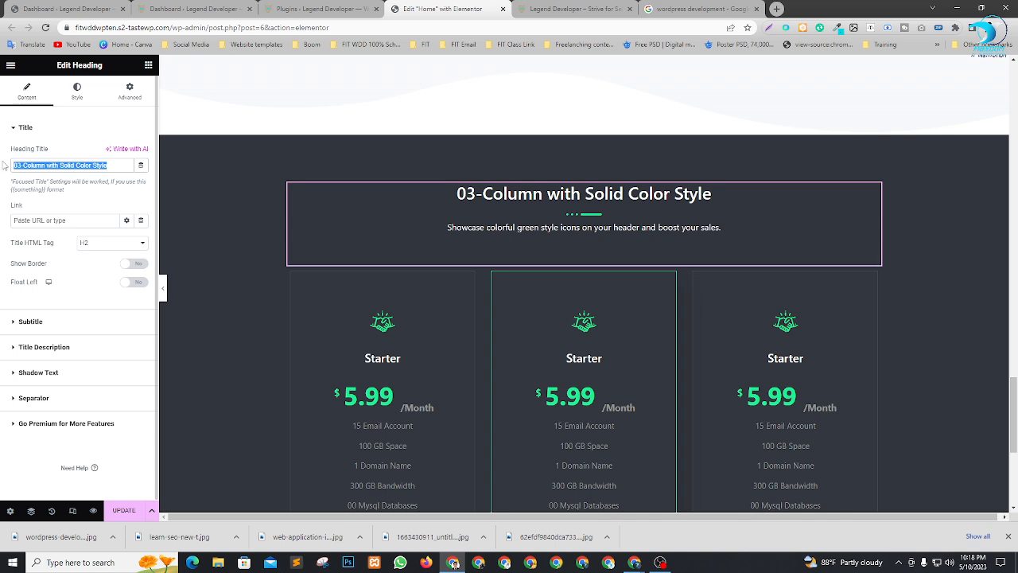
text(Price Table)
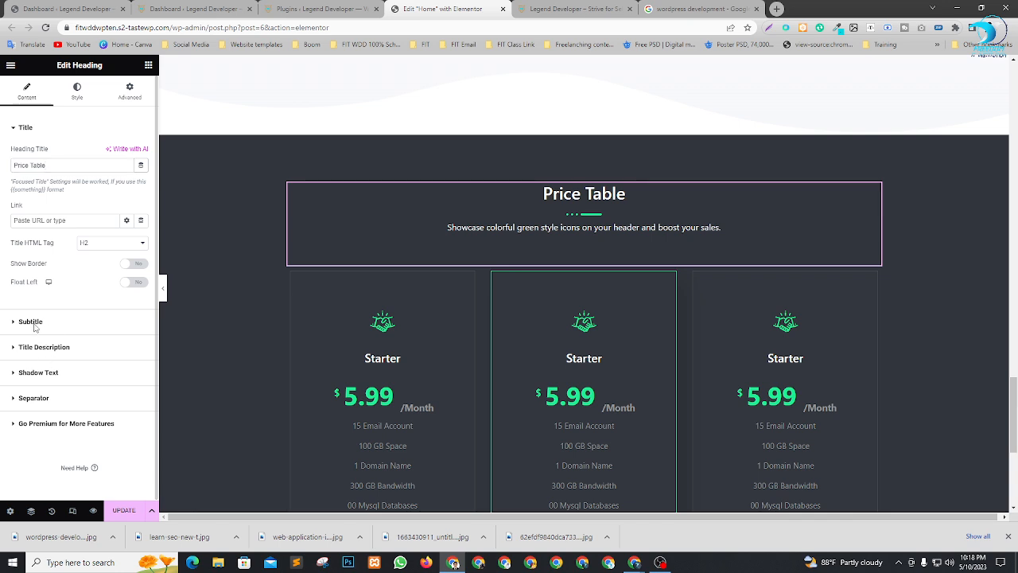
Step: Replace the heading description with 'We Wnna make sure , We wnna Make you happy!'
click(34, 323)
click(26, 218)
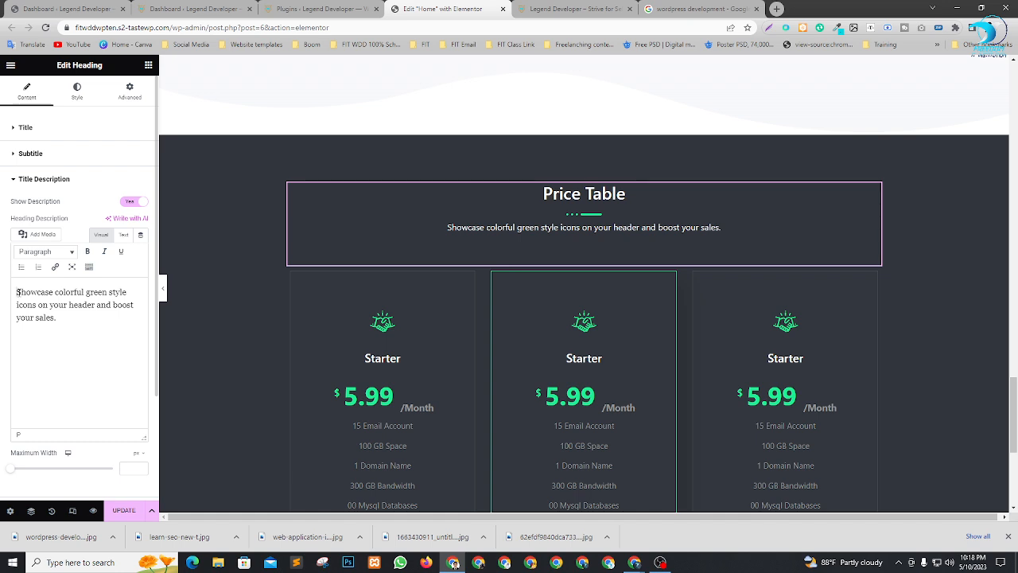
key(ctrl+a)
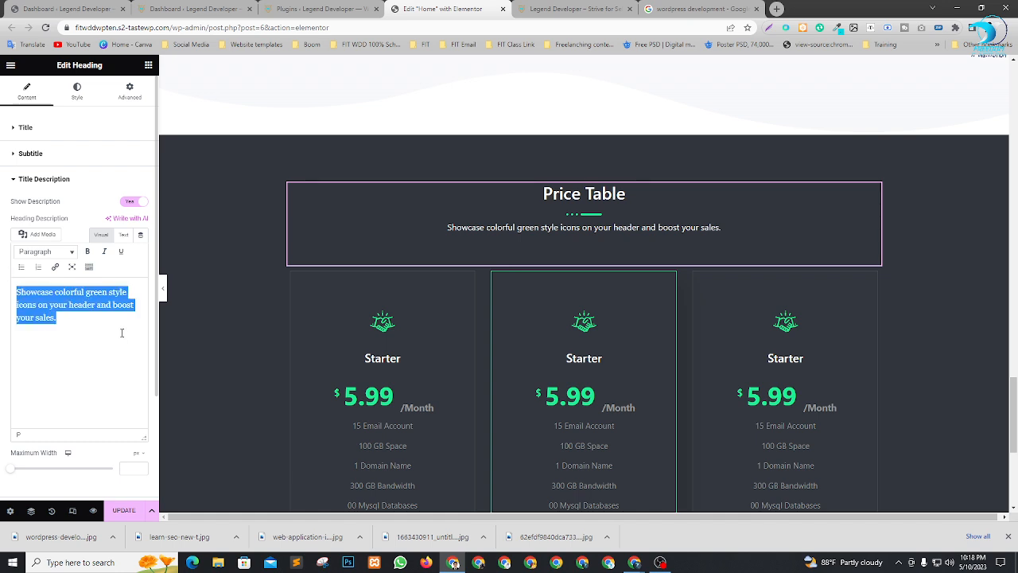
text(We )
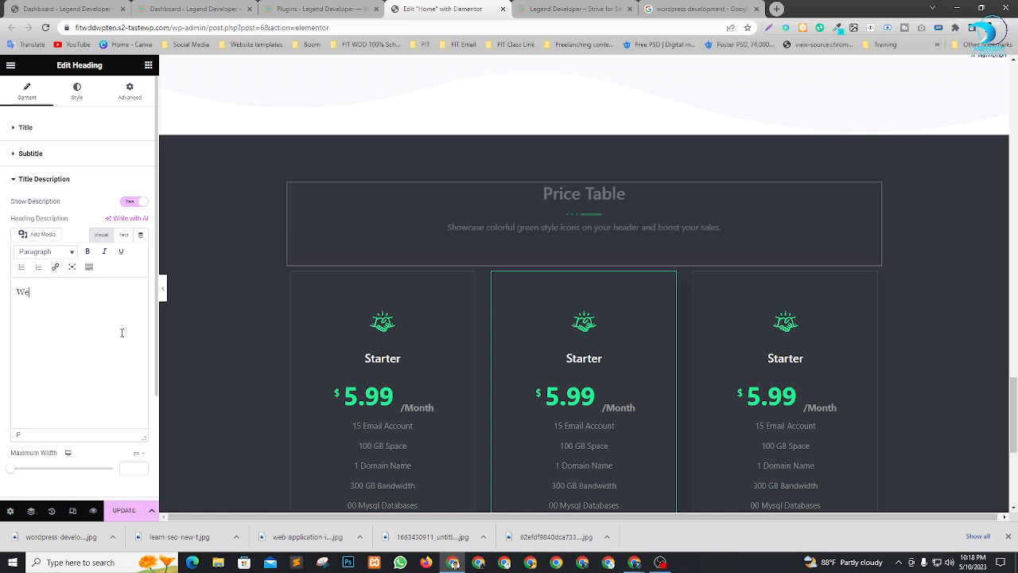
text(Wnna)
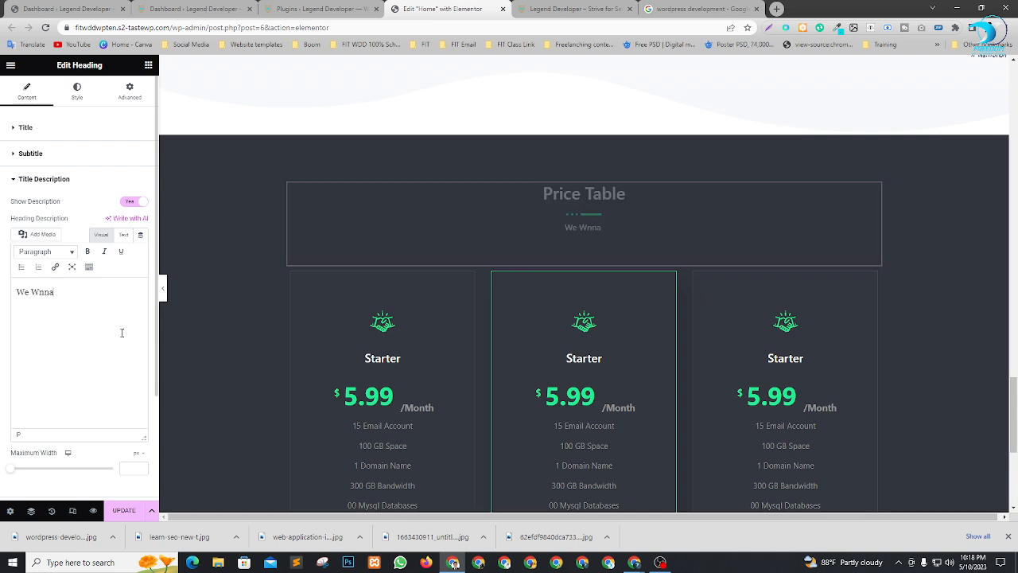
text( make sure , We w)
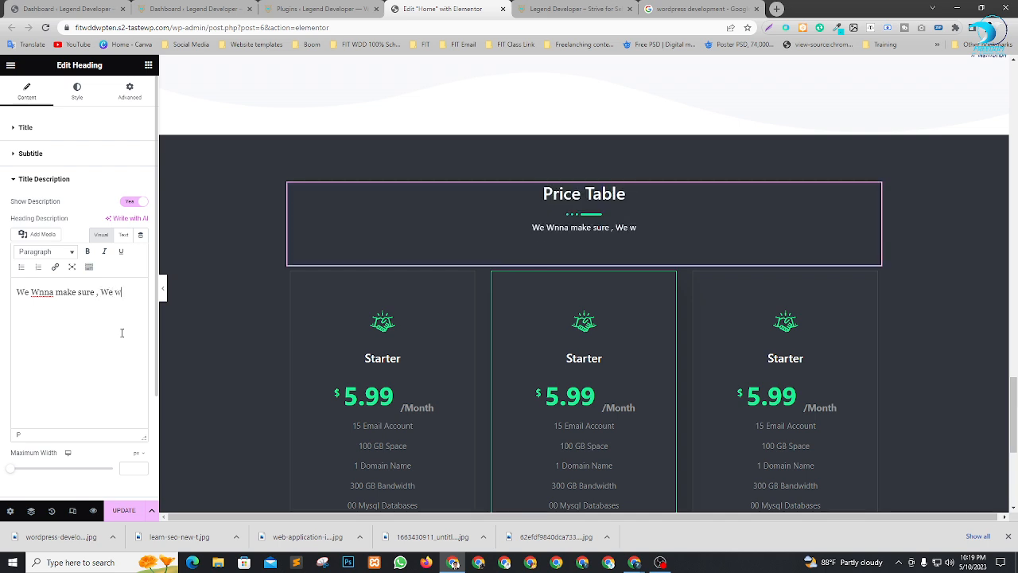
text(inna)
key(BackSpace)
key(BackSpace)
key(BackSpace)
text(nna Ma)
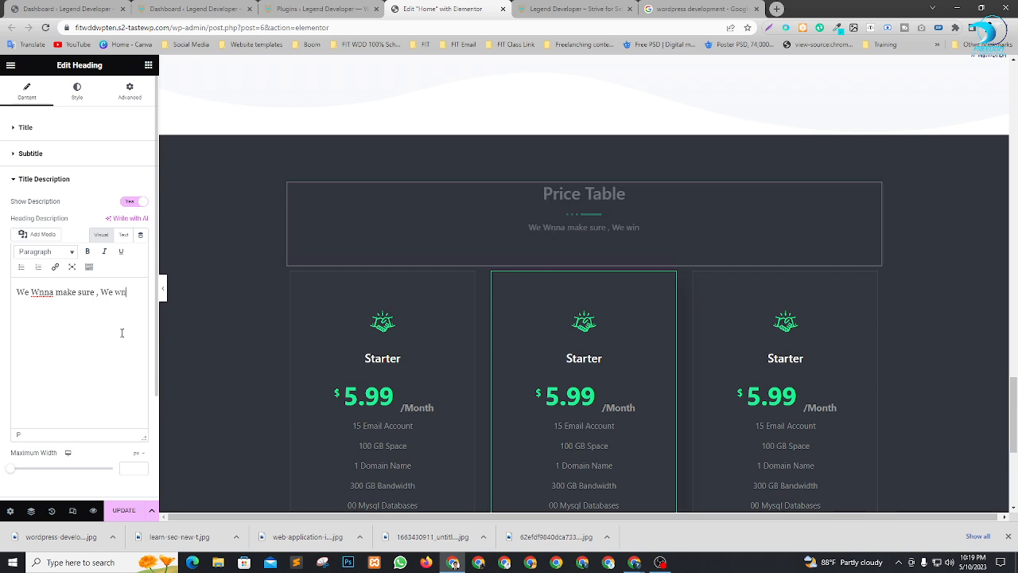
text(ke you hapy)
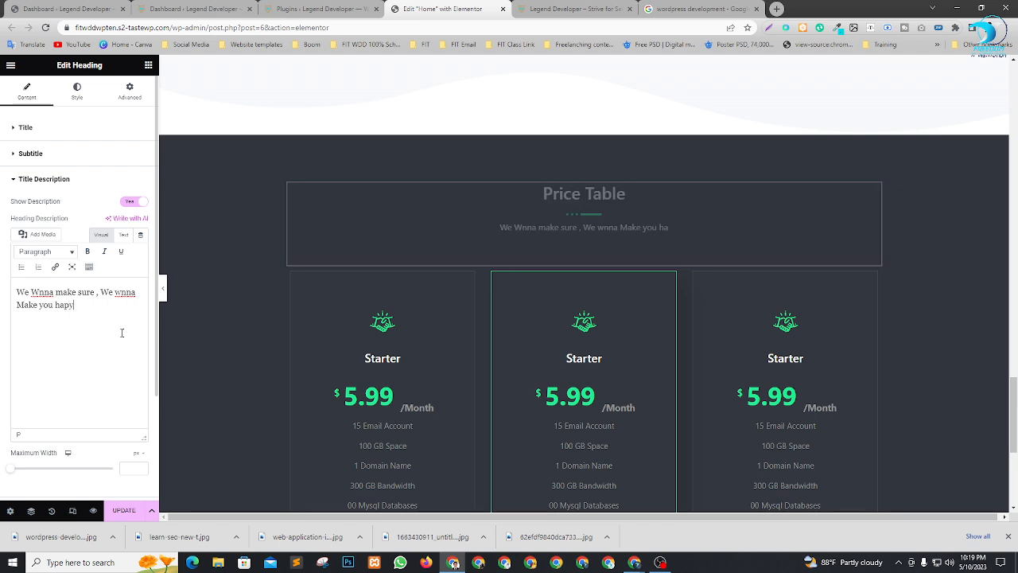
key(Left)
text(py)
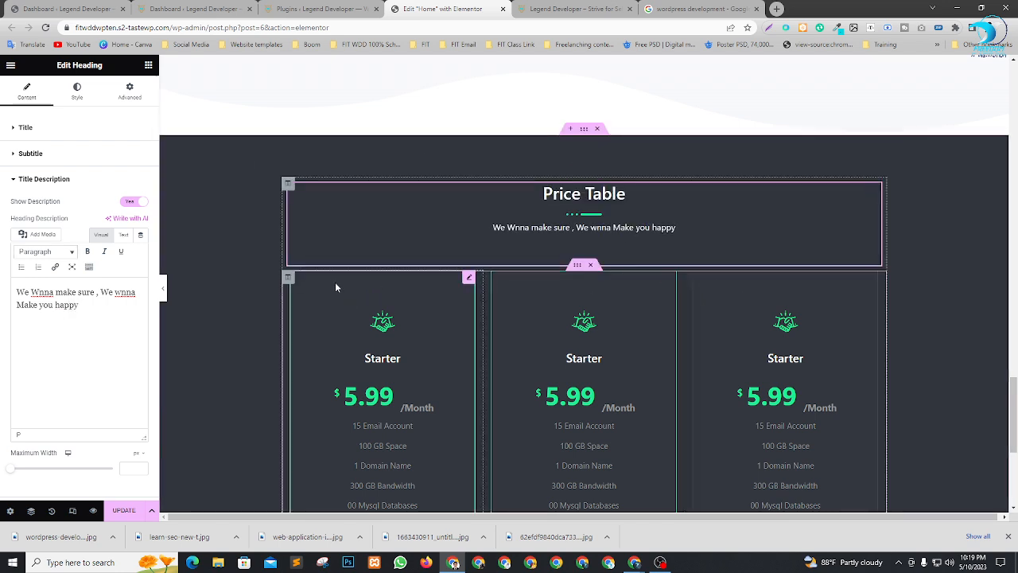
text(!)
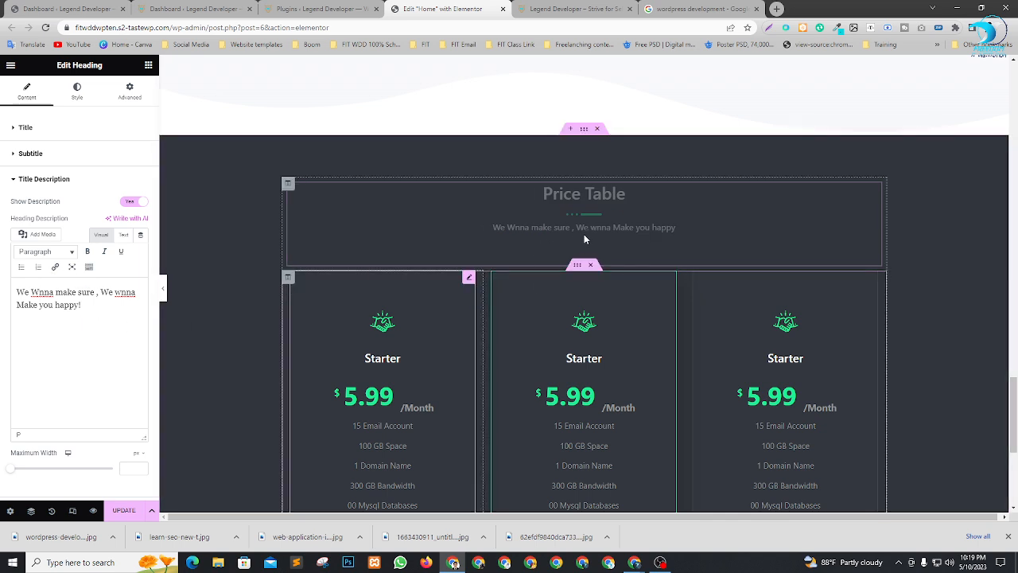
scroll(654, 249, down, 1)
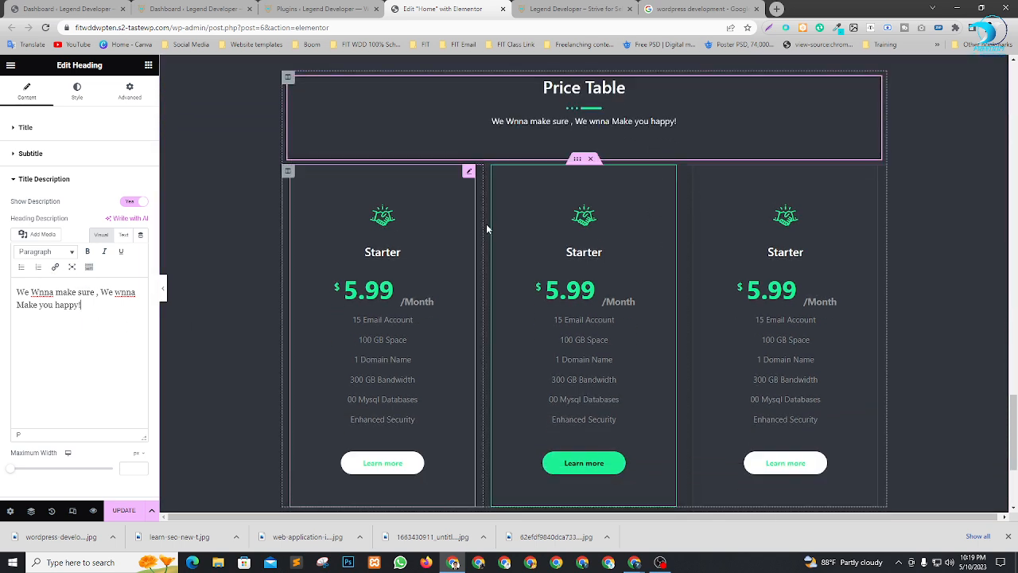
Step: Rename the first pricing card's title from Starter to Silver
click(469, 173)
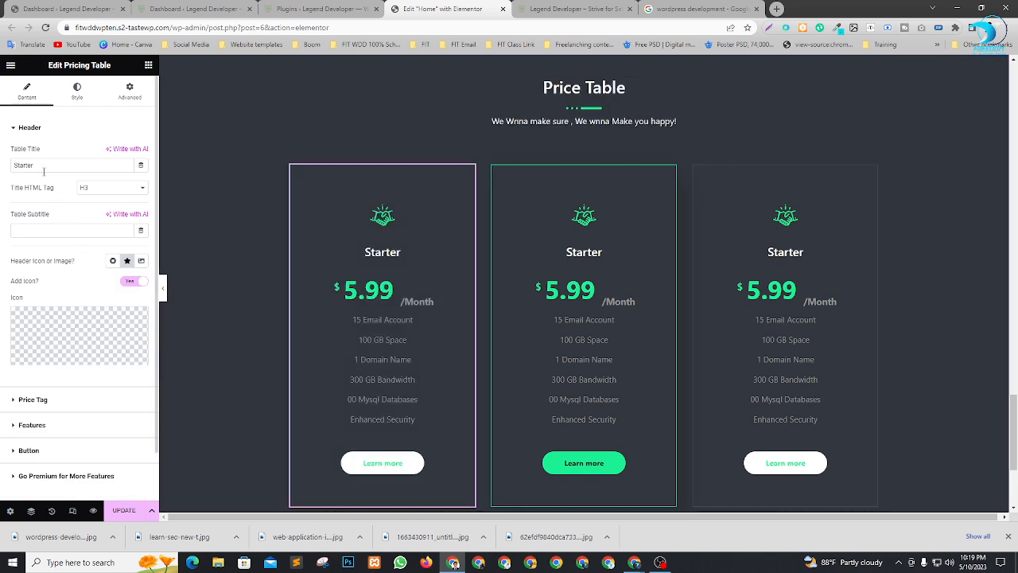
drag(43, 165, 17, 163)
text(Silver)
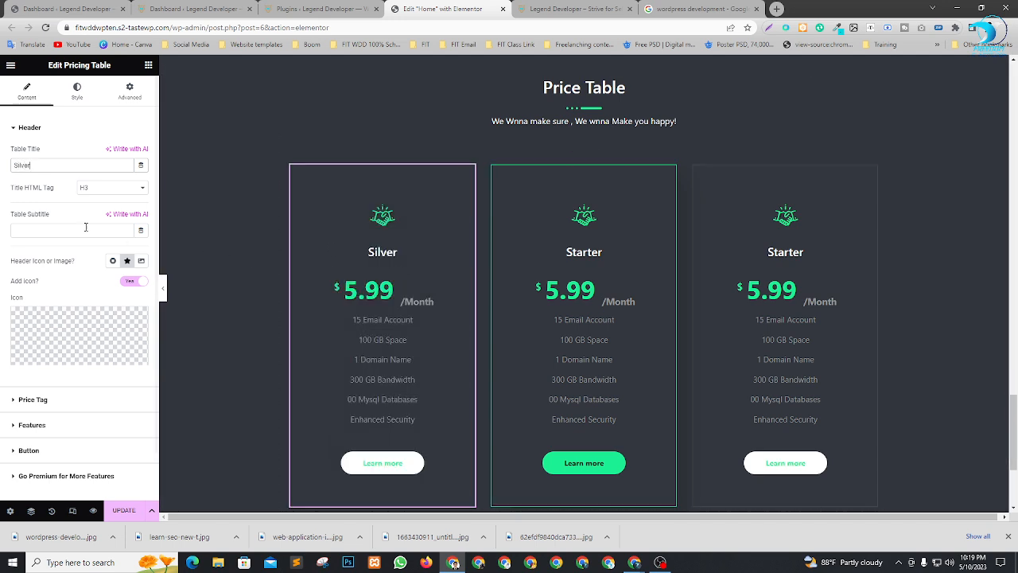
scroll(48, 334, down, 1)
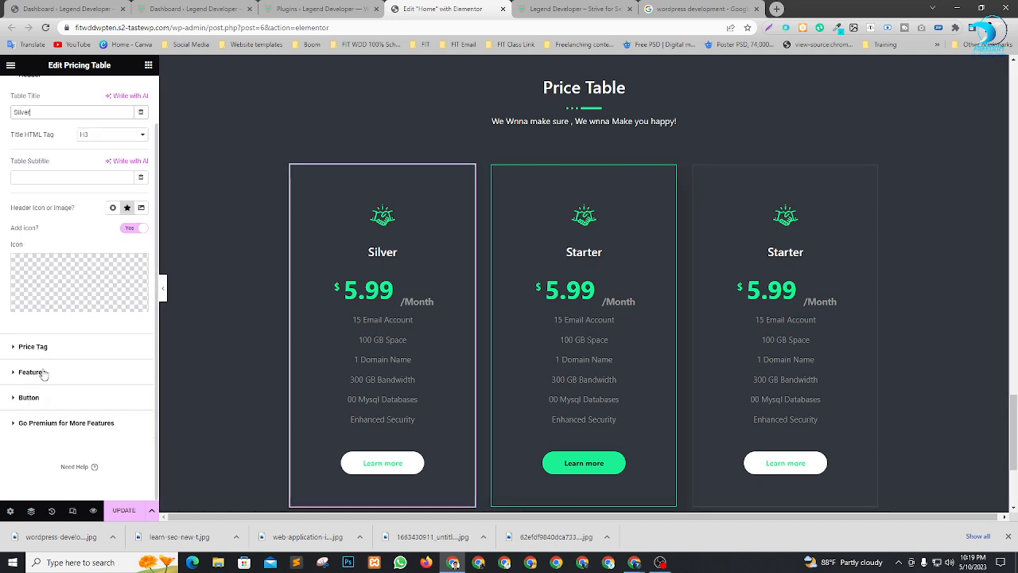
Step: Set the first card's price to 80.99, declining an incoming call request meanwhile
click(30, 348)
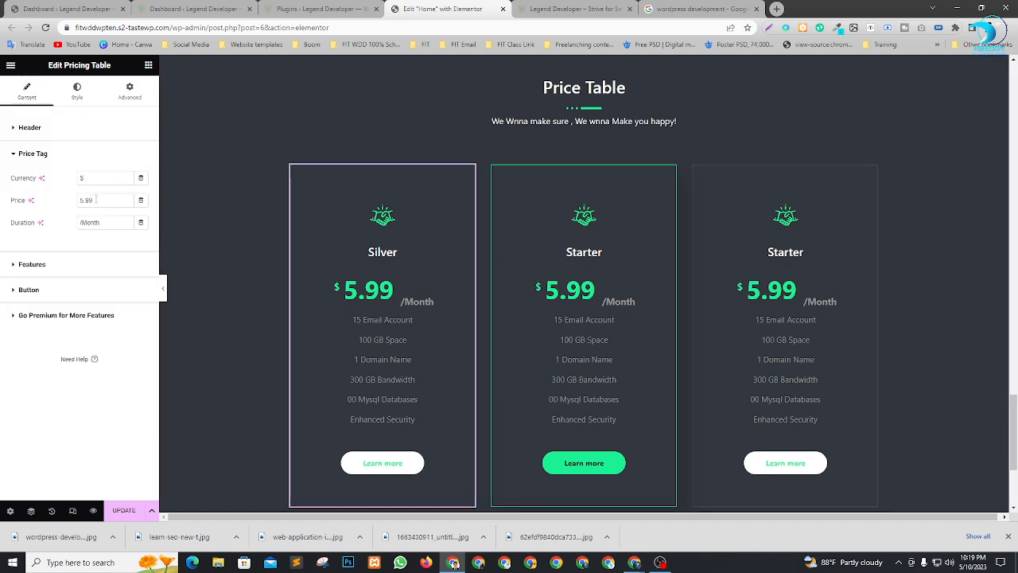
drag(103, 203, 41, 201)
key(alt+Tab)
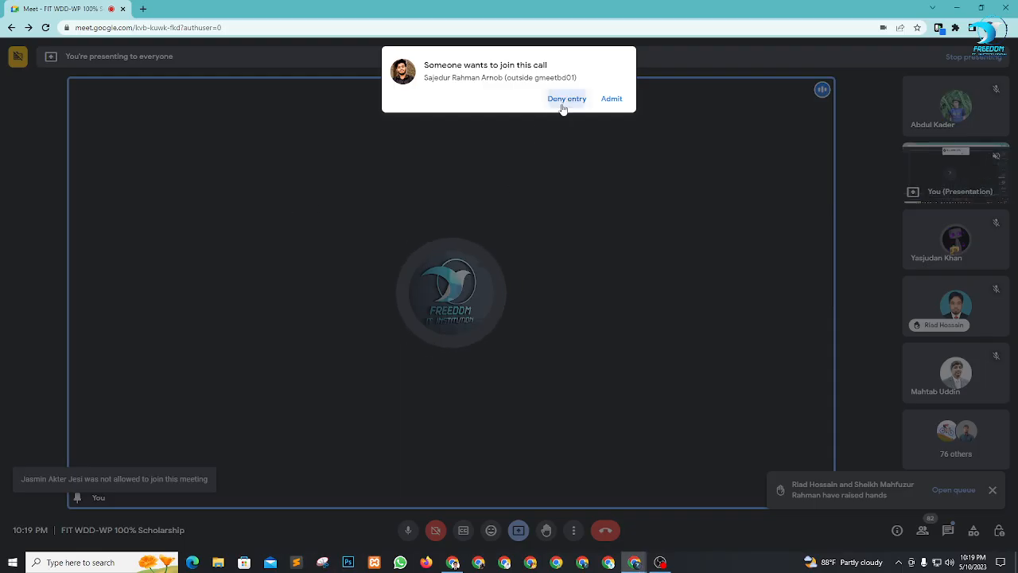
click(566, 99)
key(alt+Tab)
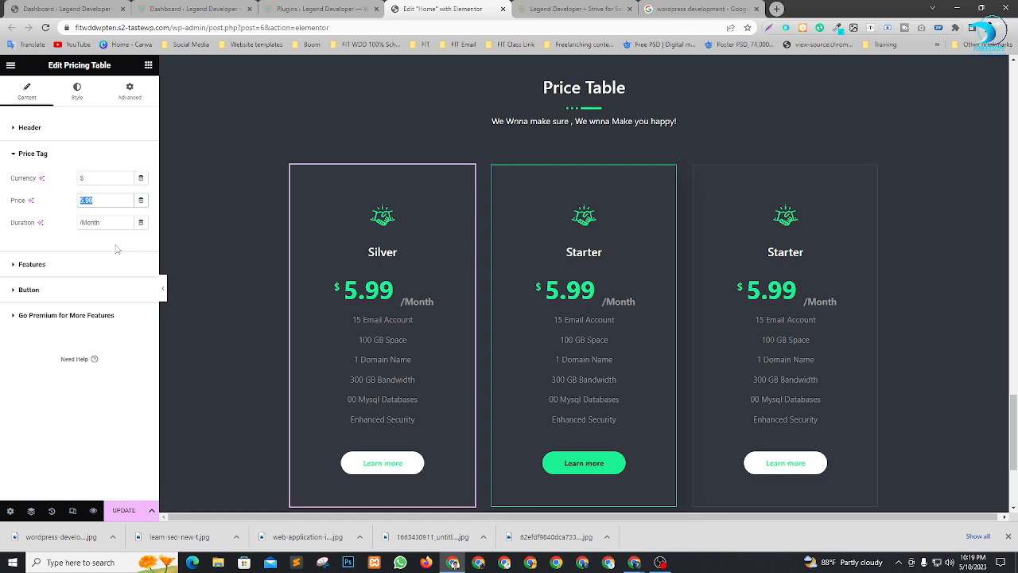
text(8)
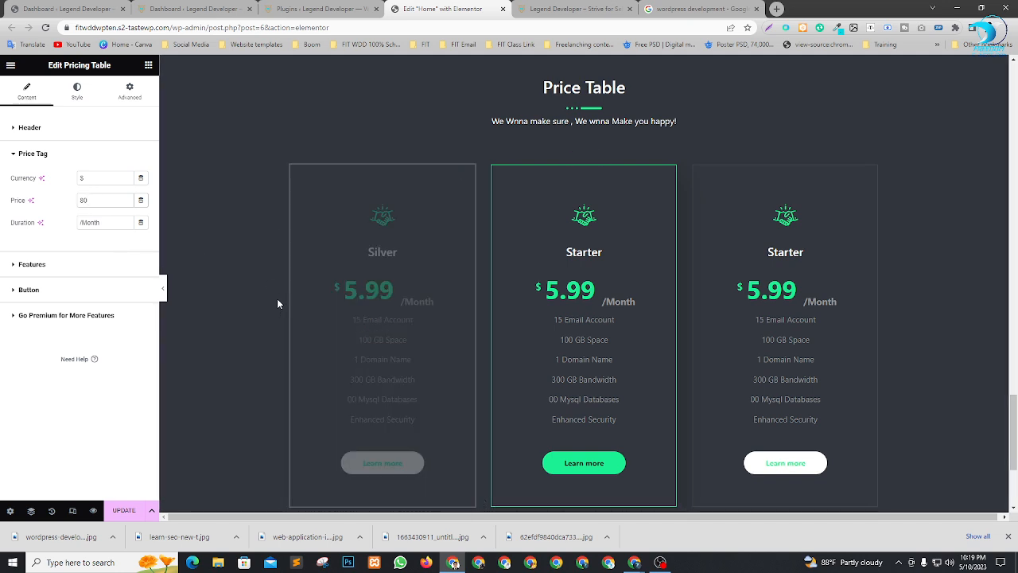
text(0.99)
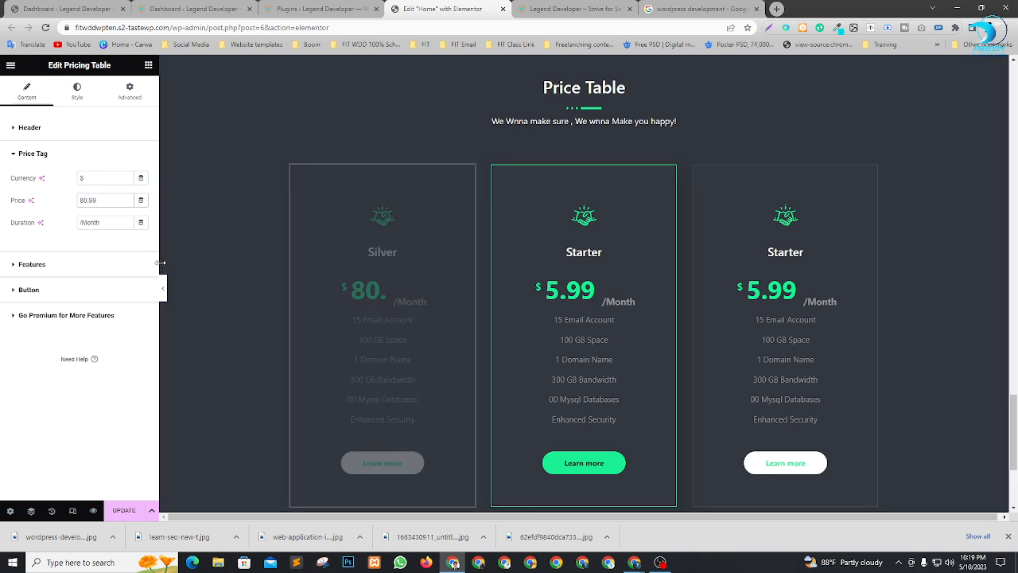
Step: Change the card's billing duration from /Month to /Yearly
click(92, 222)
drag(81, 222, 135, 227)
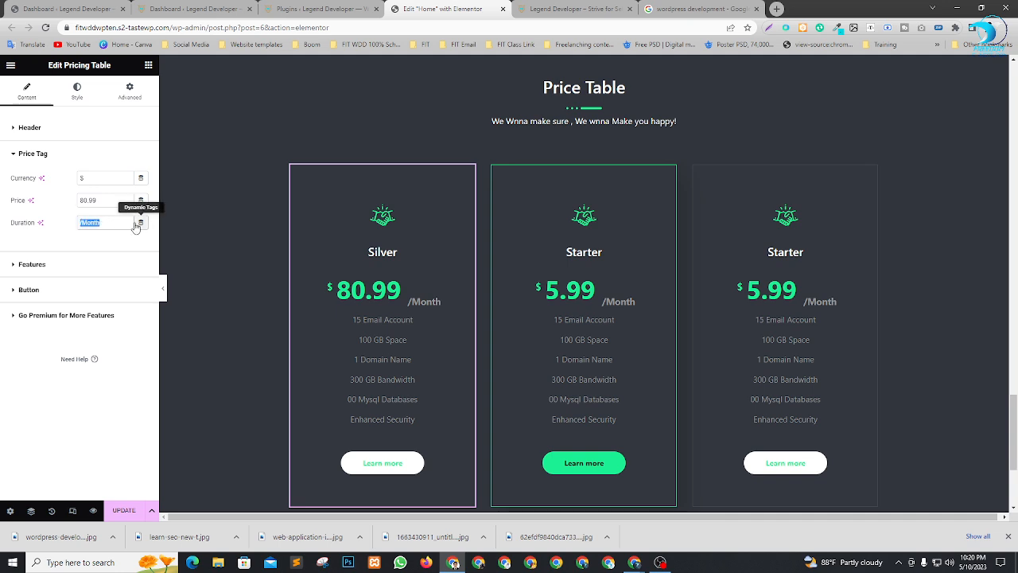
text(/Y)
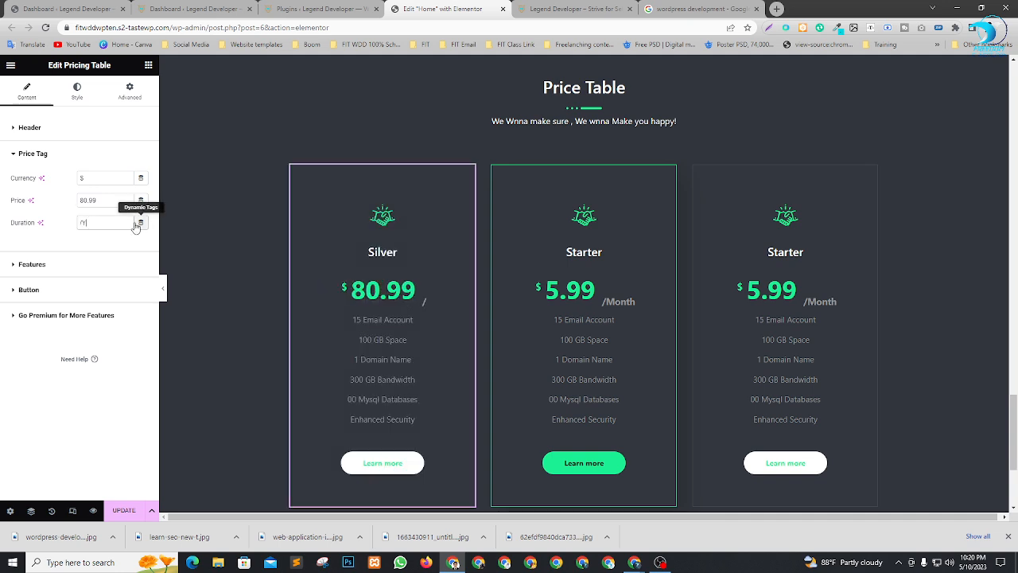
text(ear)
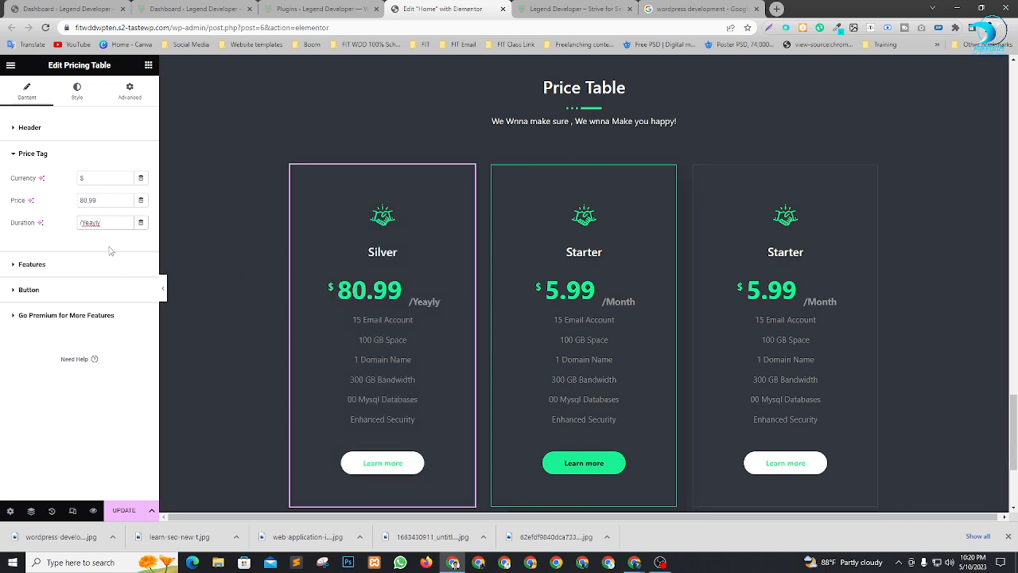
key(Delete)
text(r)
click(106, 222)
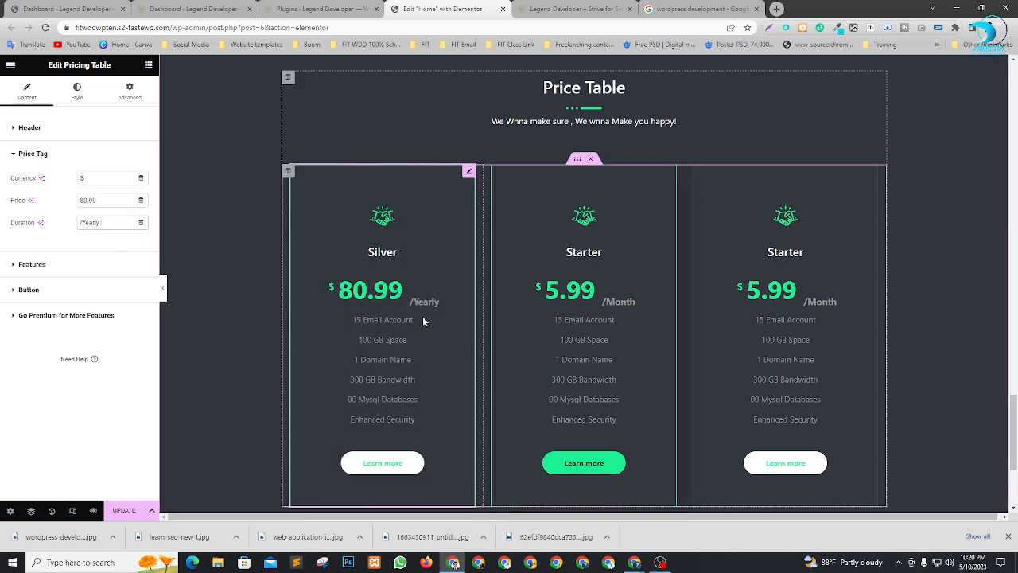
scroll(402, 315, down, 1)
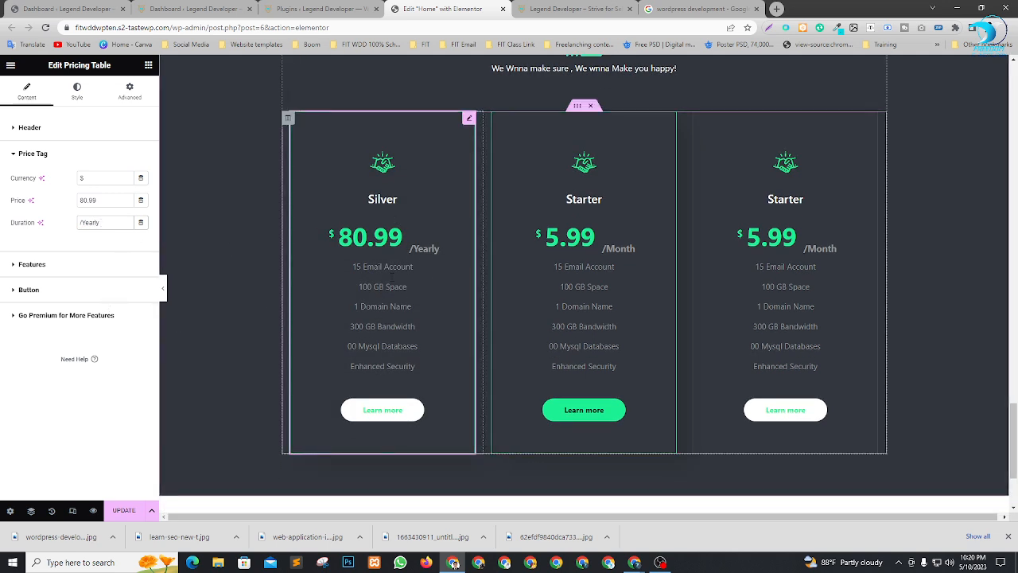
Step: Delete the Email Account, GB Space, Domain Name, Bandwidth and Mysql Databases features
click(42, 265)
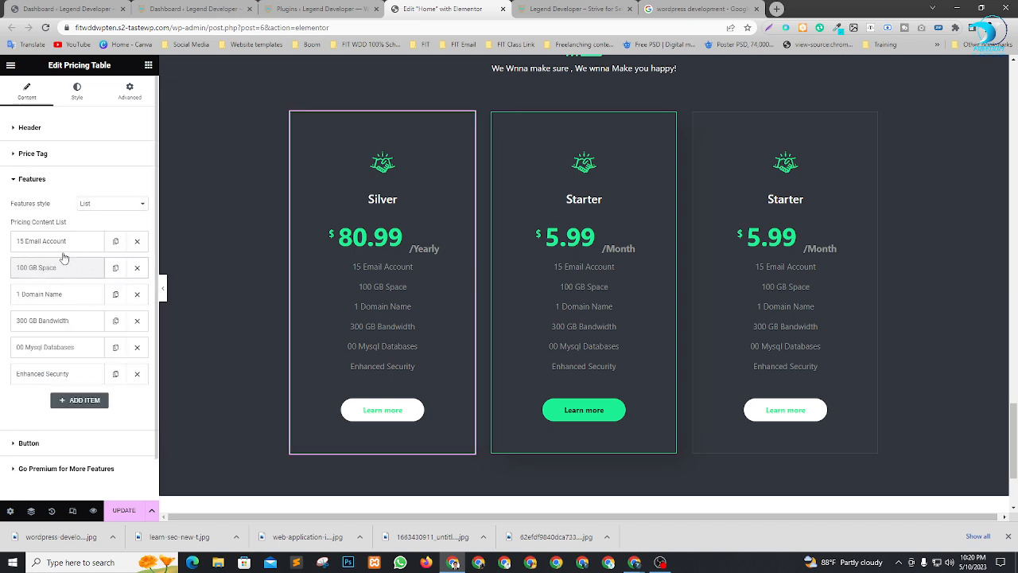
click(137, 240)
click(137, 241)
click(137, 241)
click(137, 241)
click(137, 241)
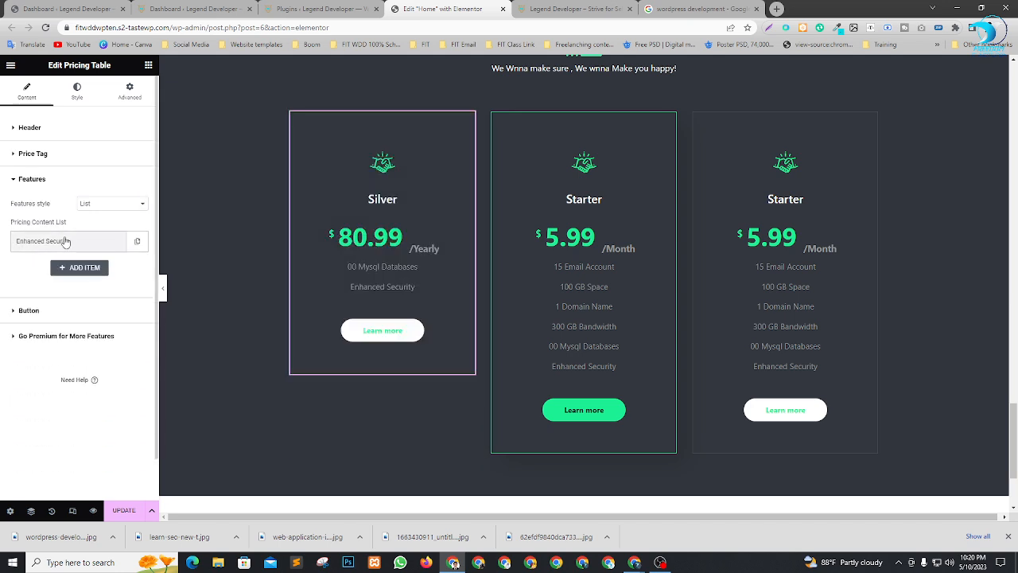
Step: Rename the Enhanced Security feature to '5 section Web Page'
click(67, 242)
drag(86, 276, 3, 280)
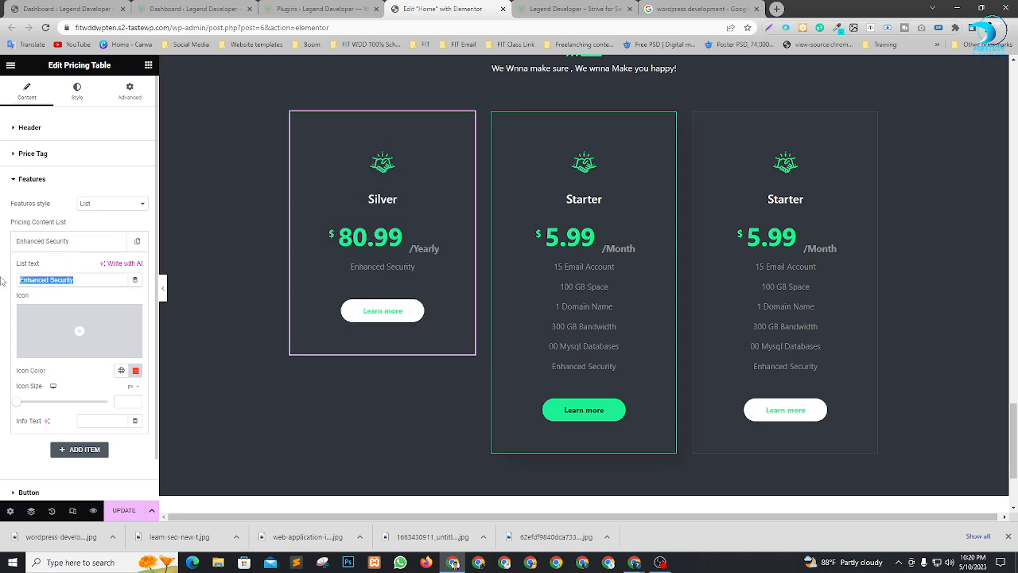
text(5 secti)
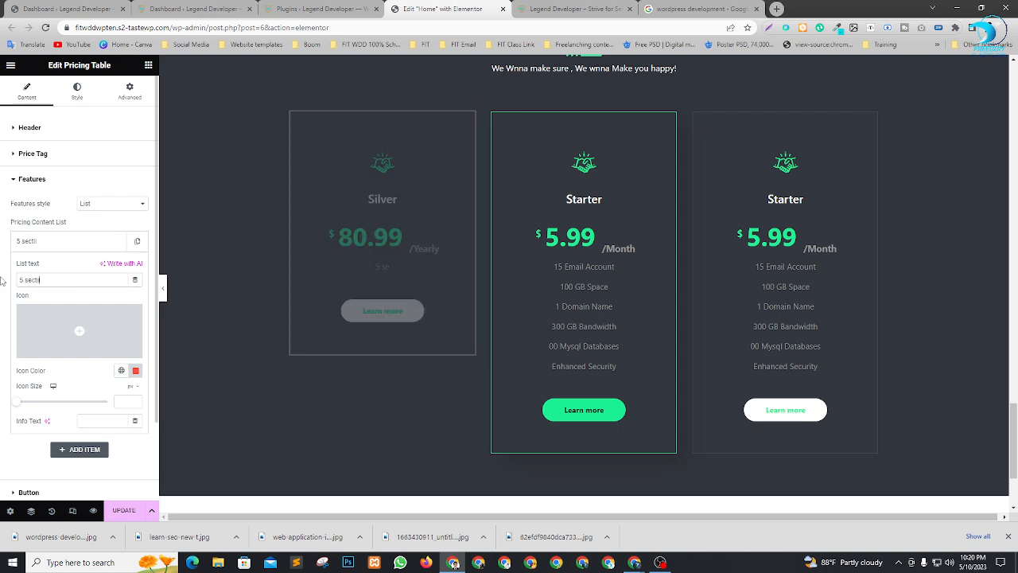
text(on Web Page)
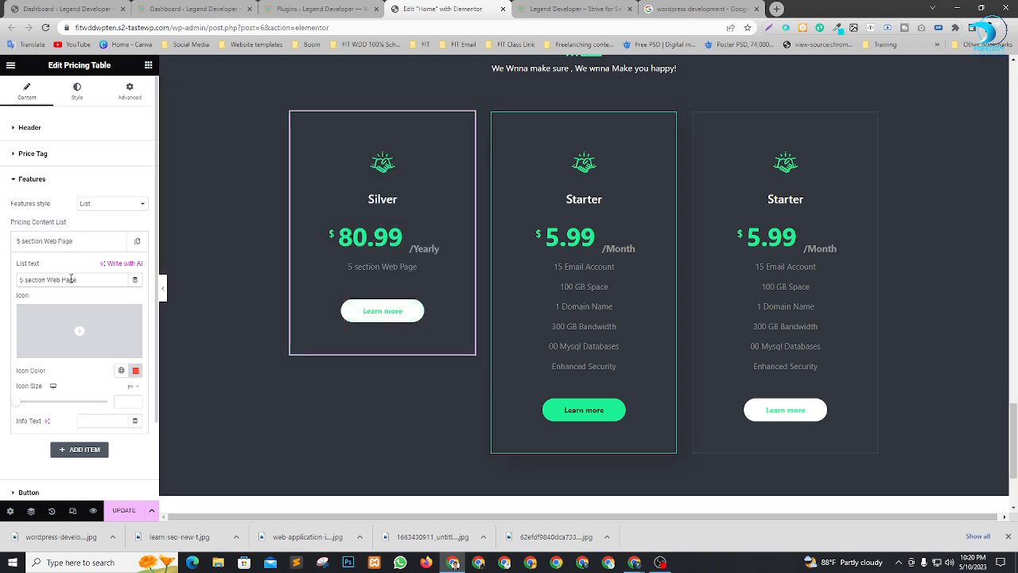
click(99, 247)
Step: Duplicate that feature and change the copy to 'Responsive Design'
click(136, 241)
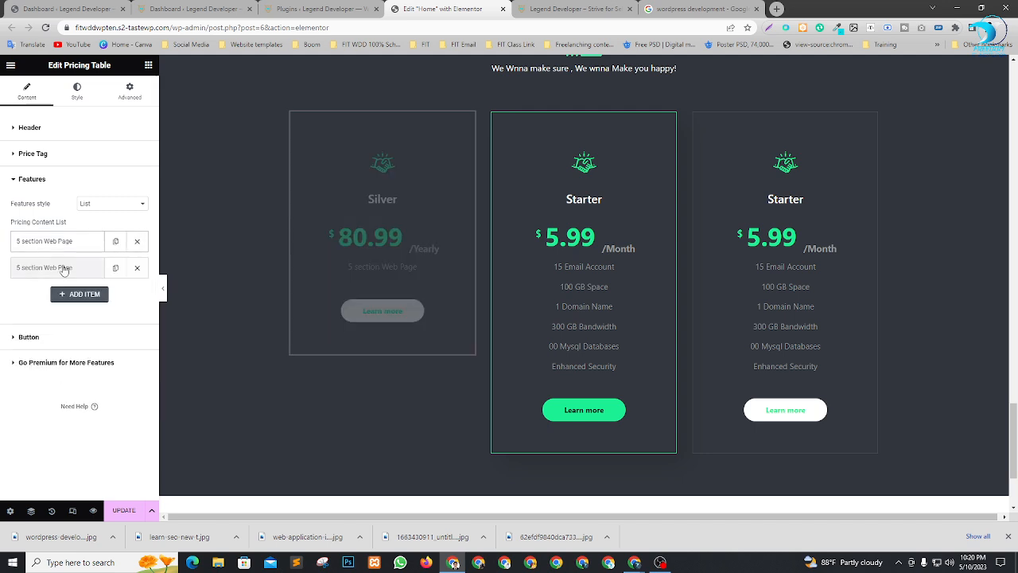
click(81, 268)
drag(76, 307, 1, 317)
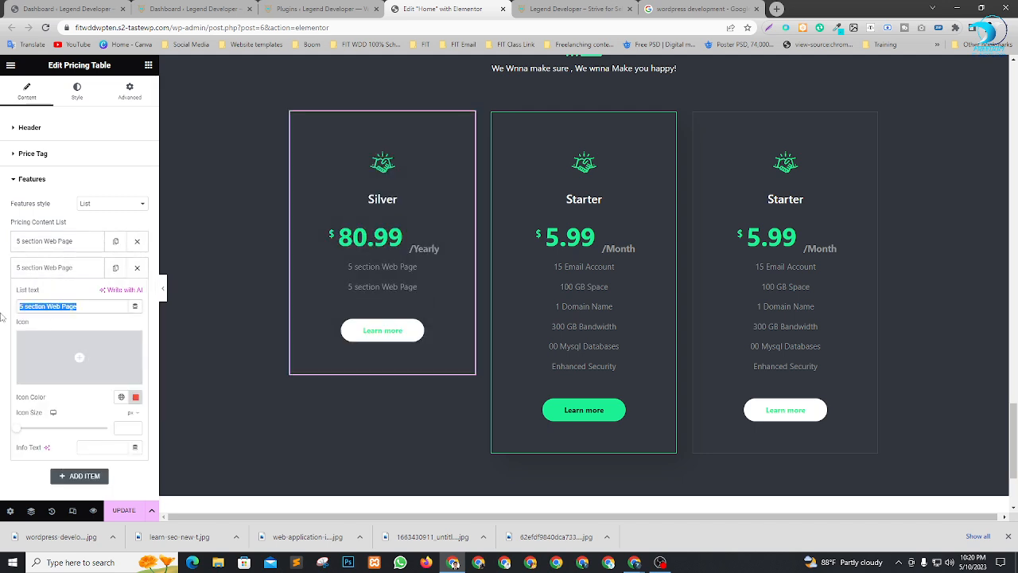
text(Respons)
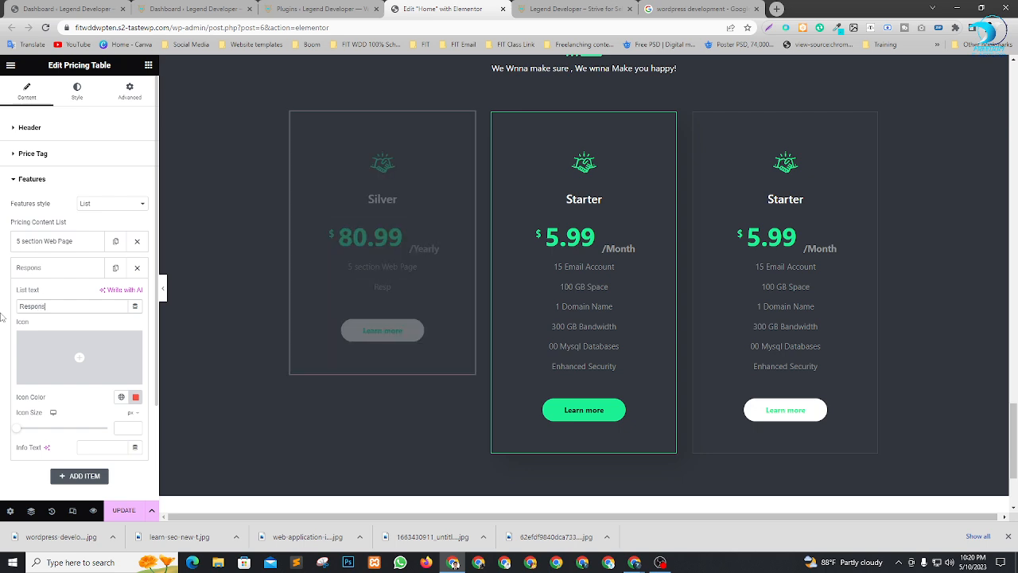
text(ive Design)
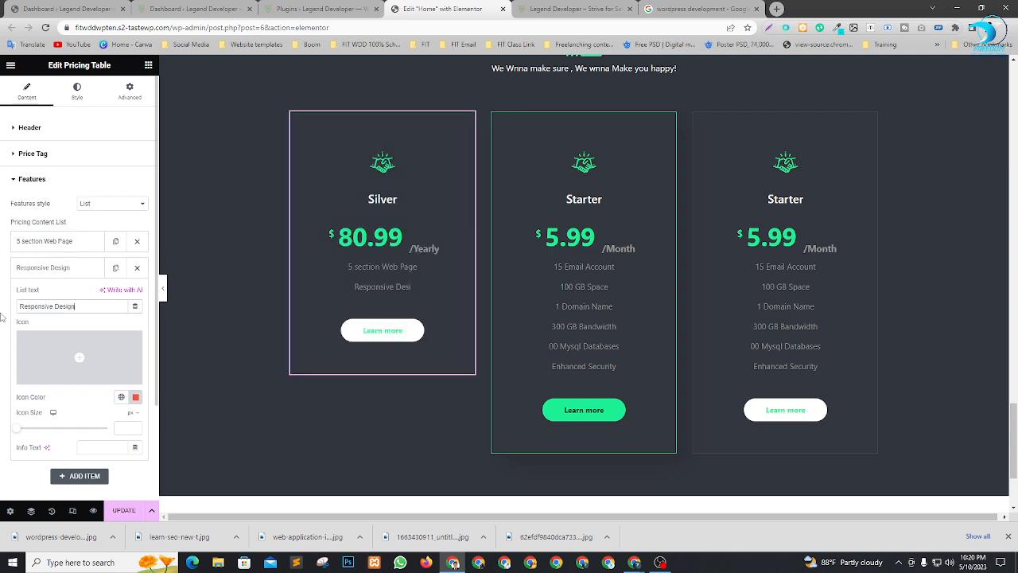
click(64, 274)
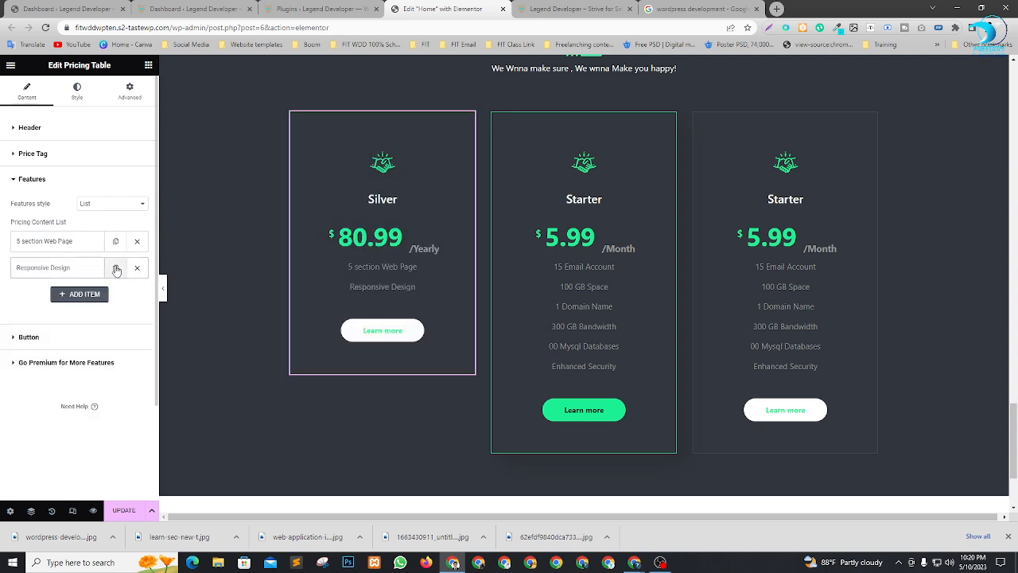
Step: Duplicate Responsive Design and change the third feature to 'SEO Friendly'
click(115, 267)
click(67, 296)
drag(85, 332, 2, 336)
text(SEO)
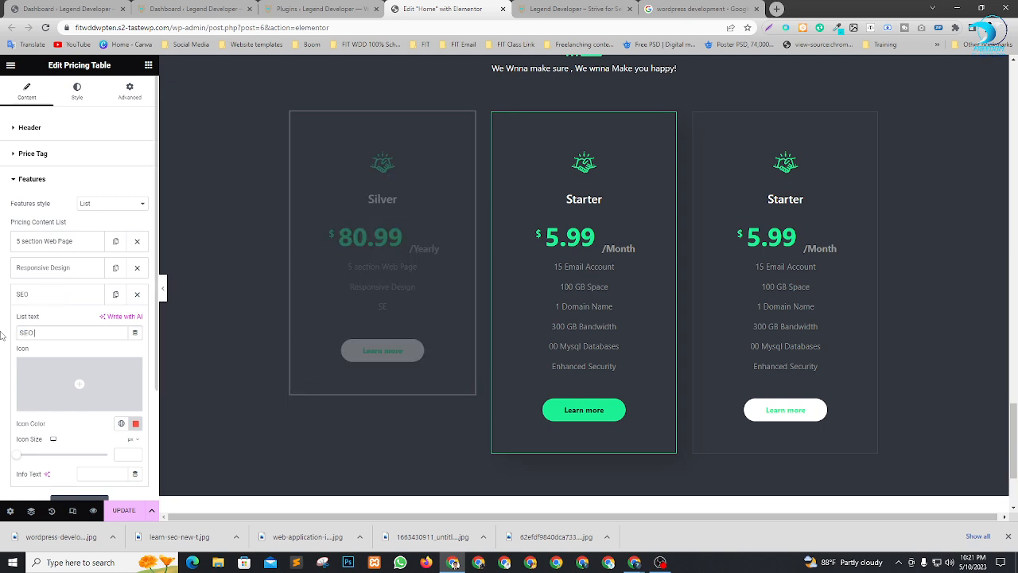
text( Friendly)
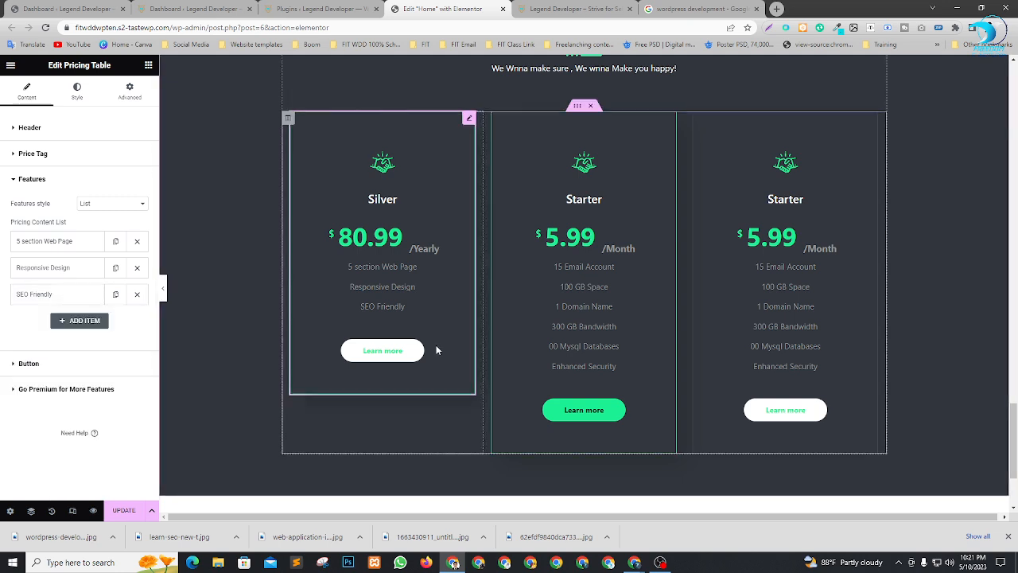
Step: Change the Silver card's button label from 'Learn more' to 'Buy Now'
click(21, 364)
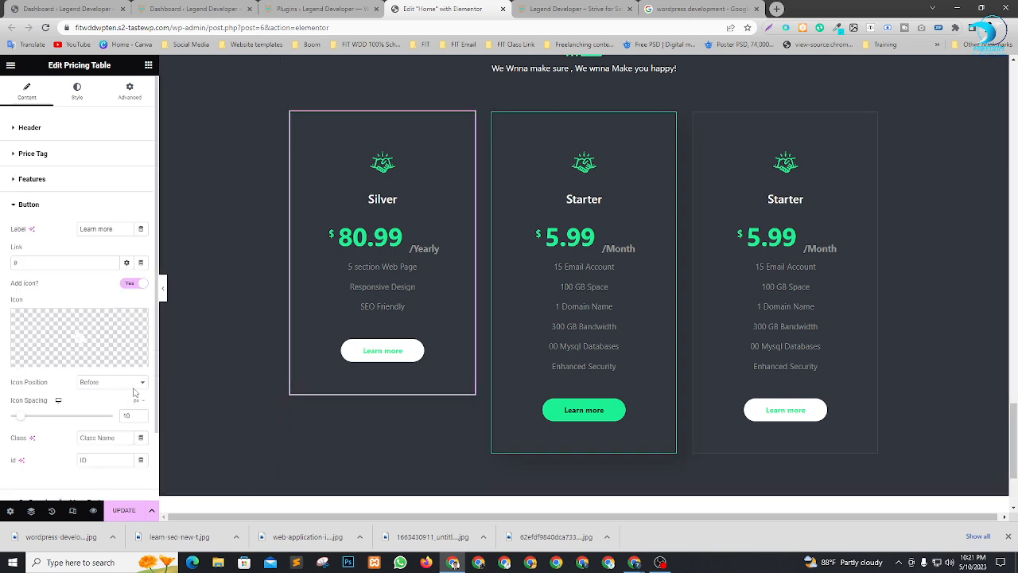
scroll(115, 390, down, 2)
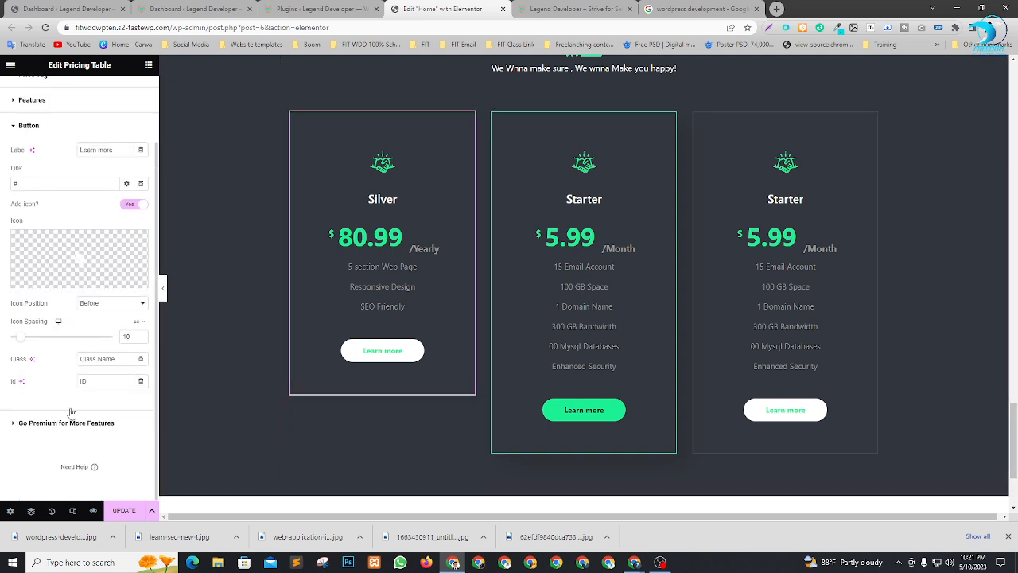
scroll(101, 278, up, 2)
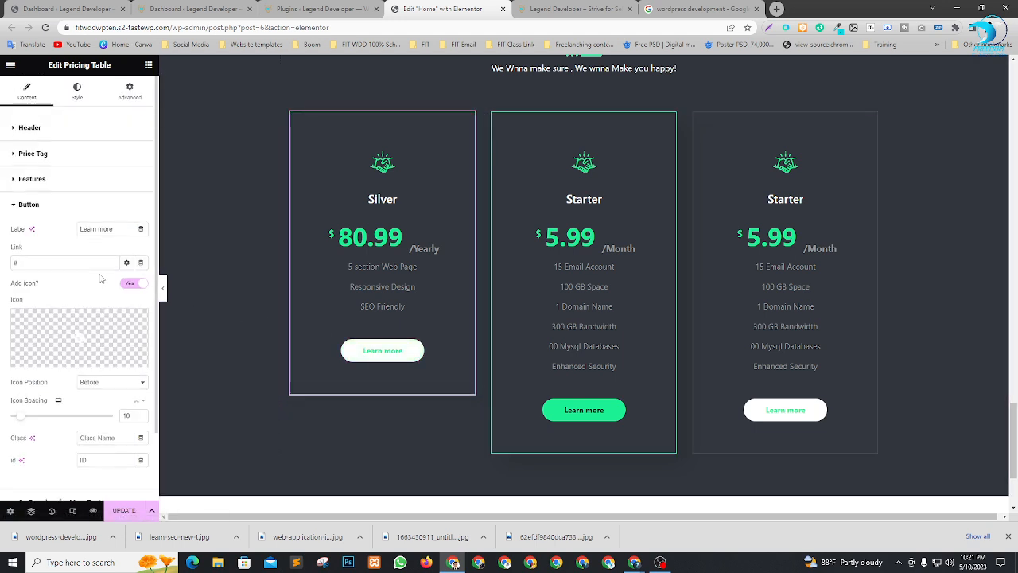
drag(120, 231, 3, 225)
text(B)
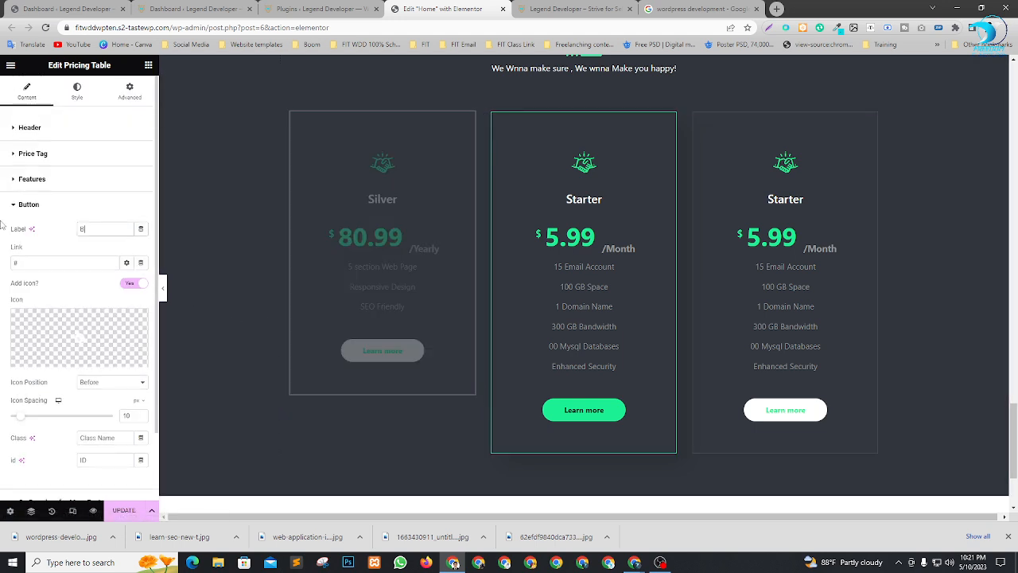
text(uy Now)
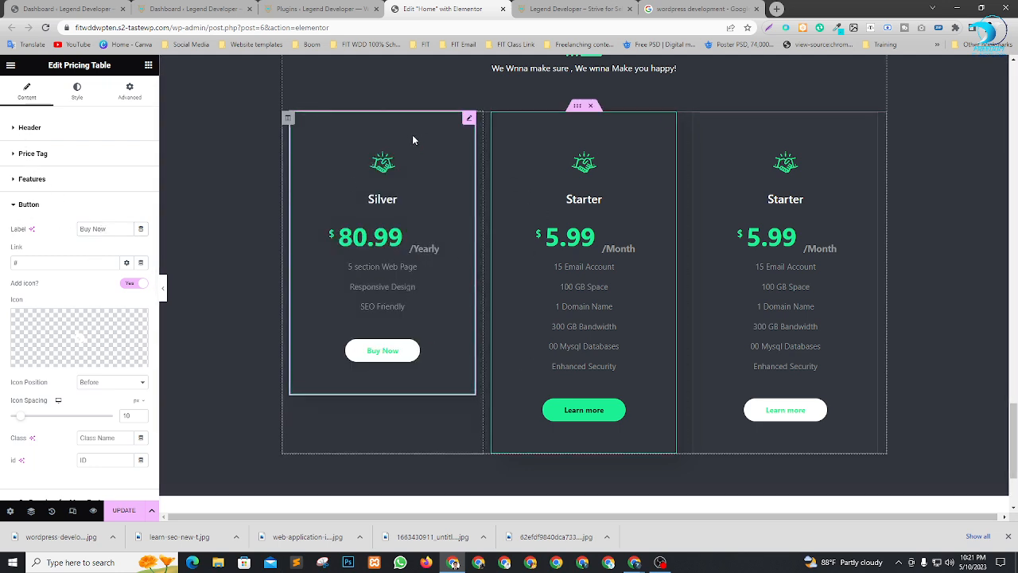
Step: Duplicate the Silver pricing column twice
right_click(288, 122)
click(305, 149)
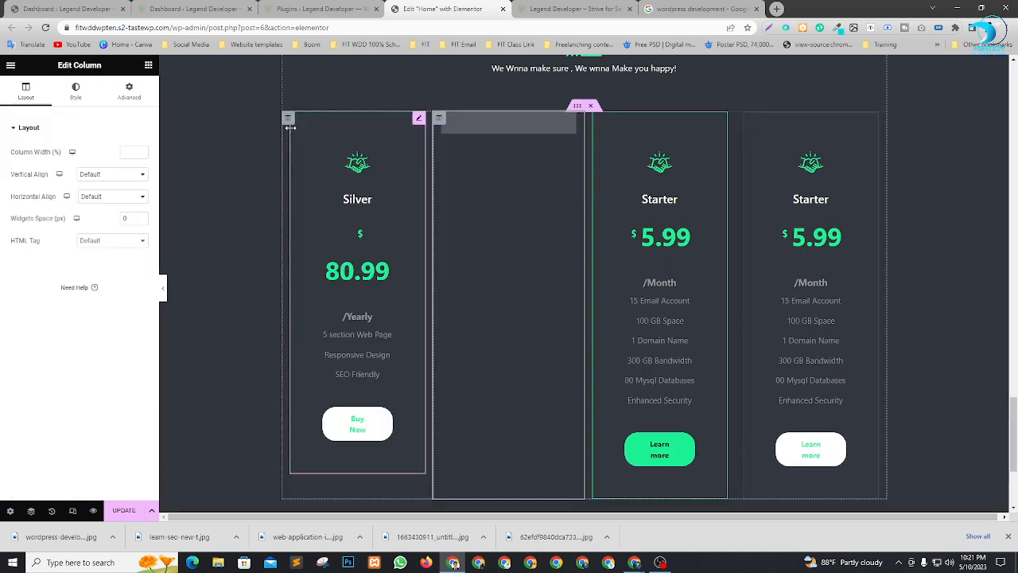
right_click(291, 118)
click(316, 148)
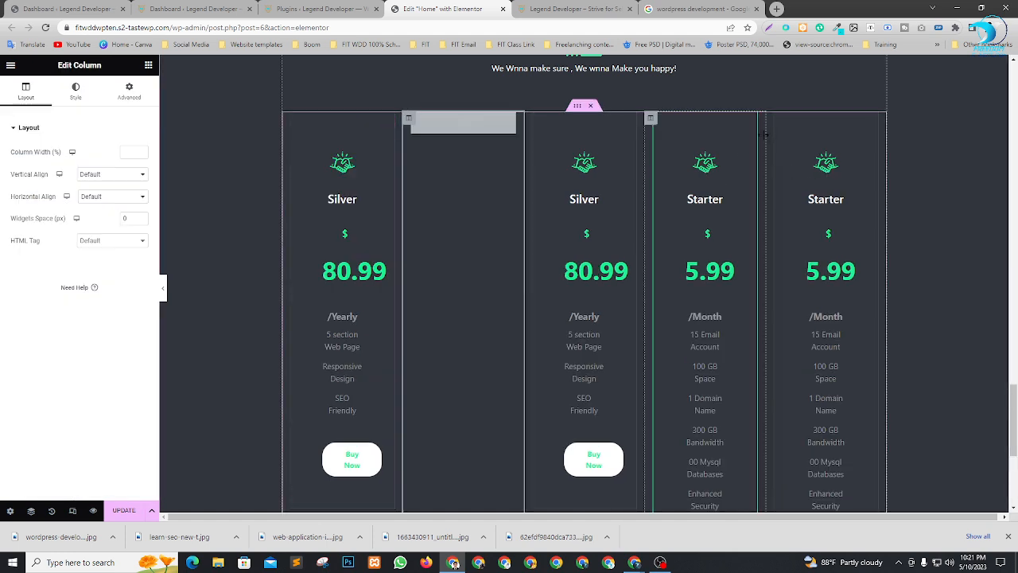
Step: Delete the Starter pricing card and remove the two leftover empty columns
click(751, 119)
key(Delete)
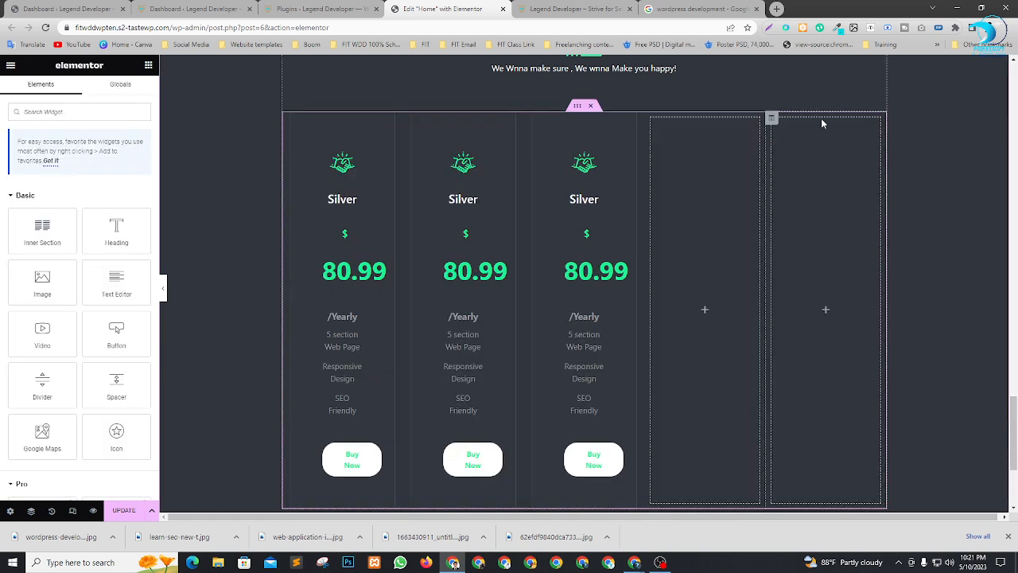
right_click(771, 119)
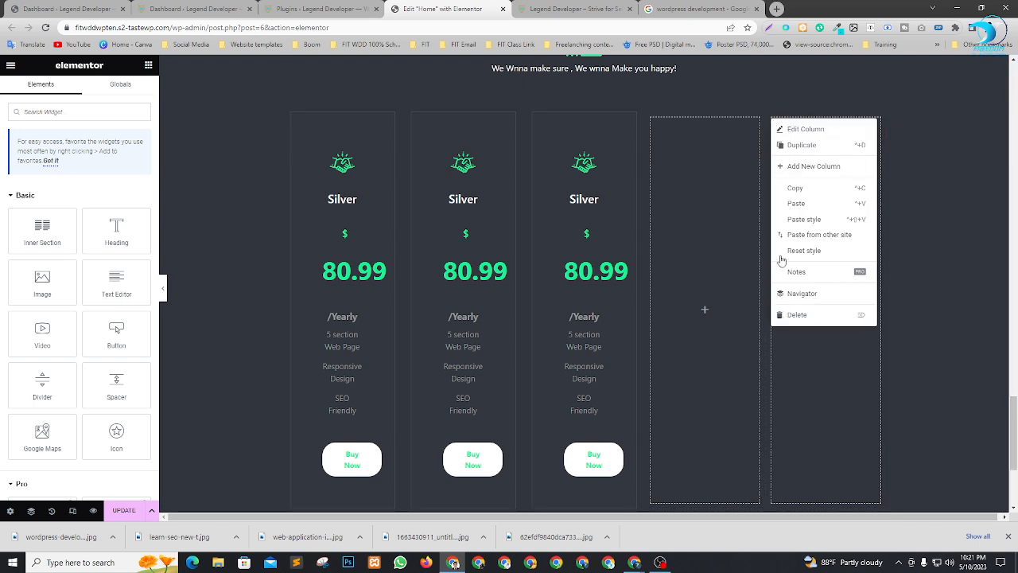
click(796, 314)
right_click(744, 119)
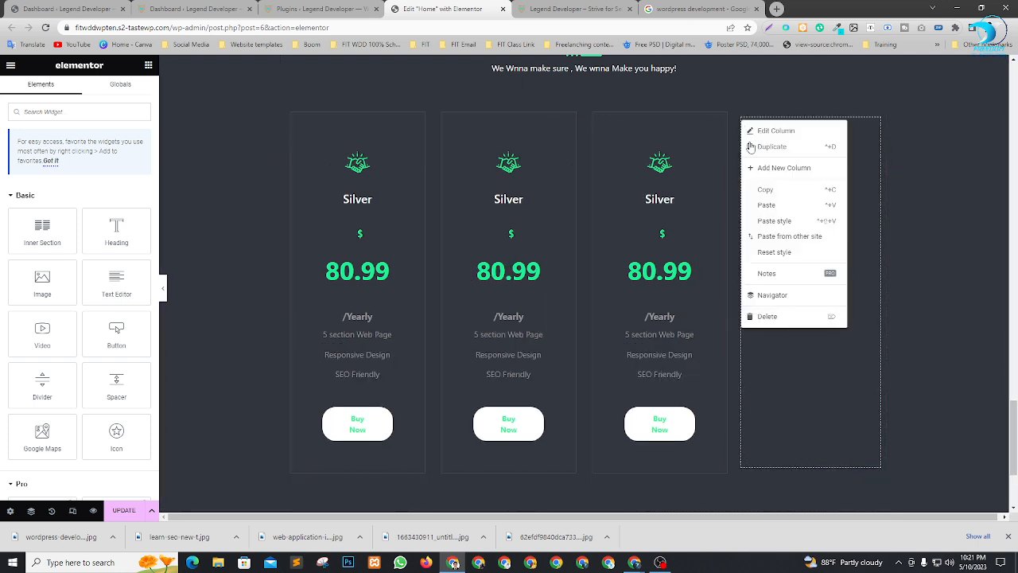
click(768, 316)
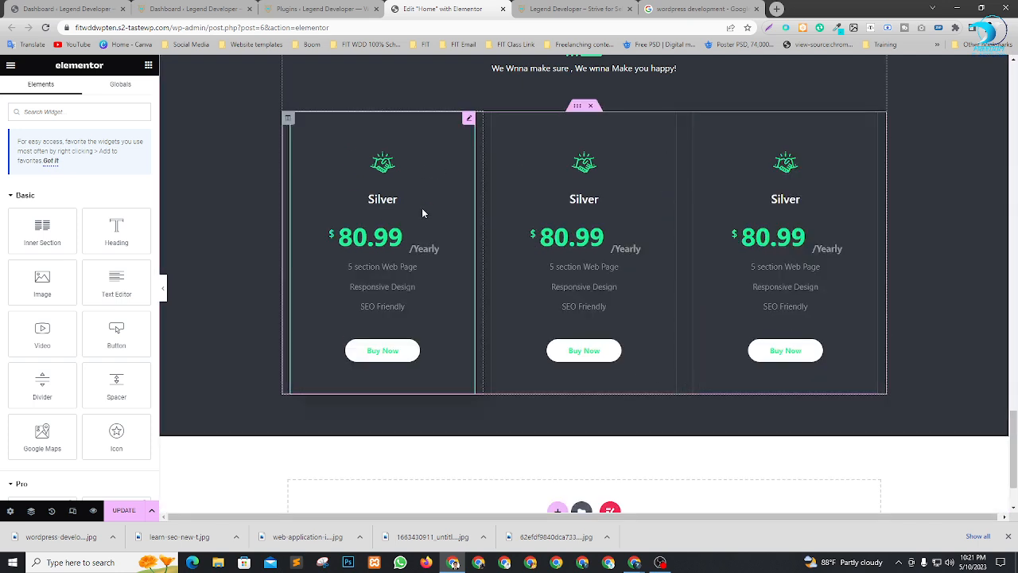
Step: Retitle the middle card Gold and set its price to 95.99
click(668, 119)
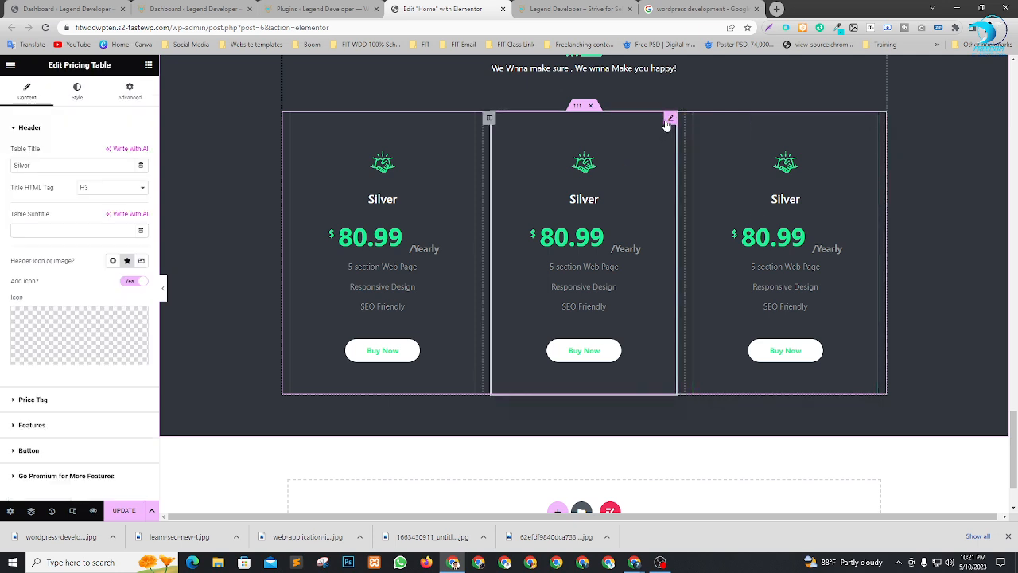
drag(46, 168, 3, 164)
text(Gold)
click(44, 401)
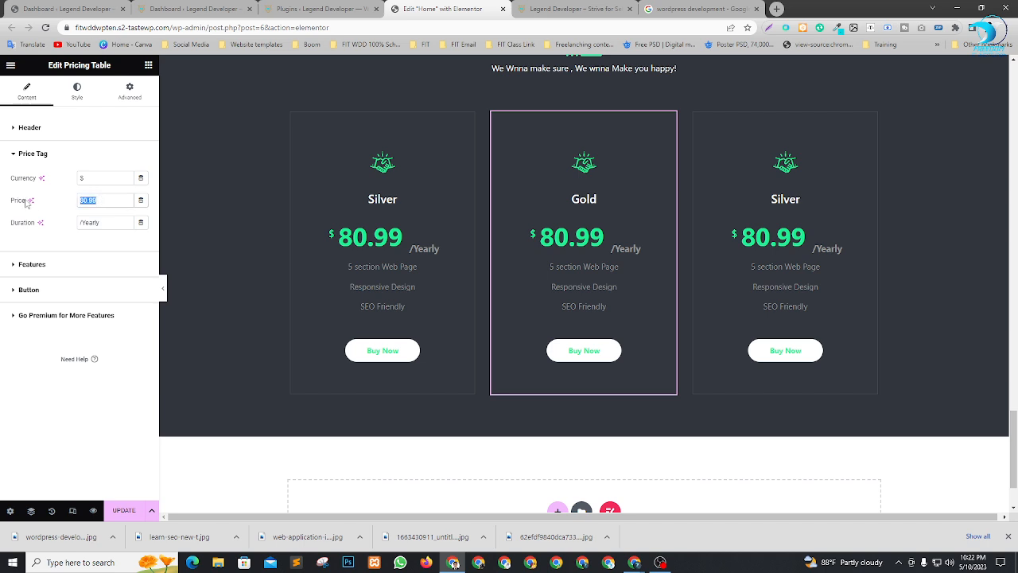
text(125.)
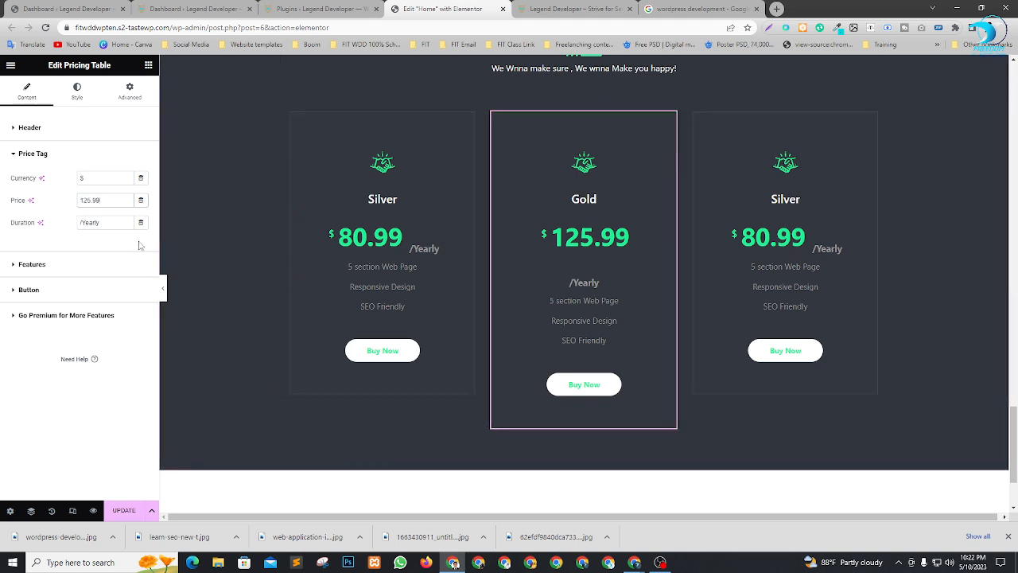
key(BackSpace)
key(BackSpace)
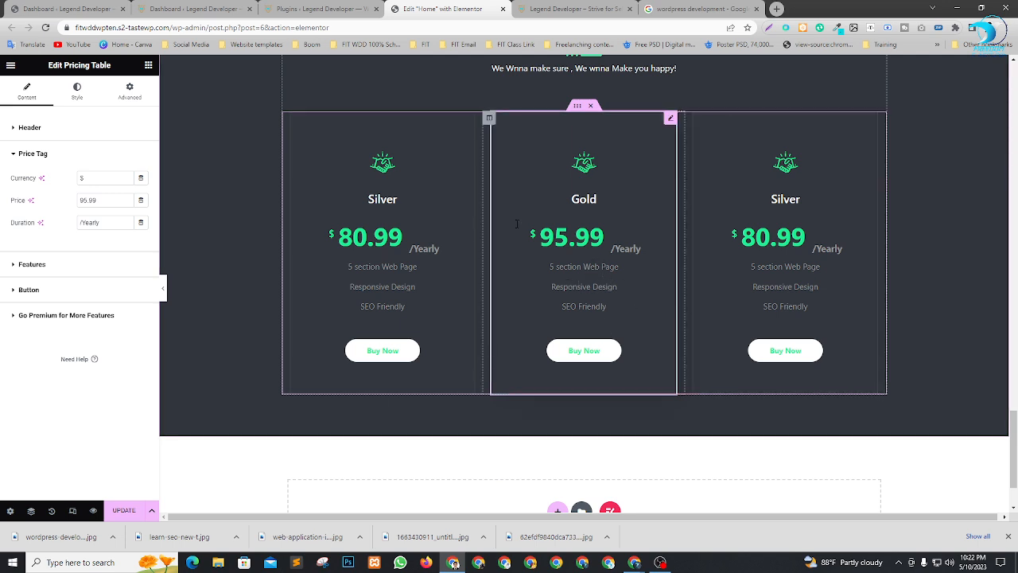
Step: Change the middle card's first feature to '7 section Web Page'
click(32, 265)
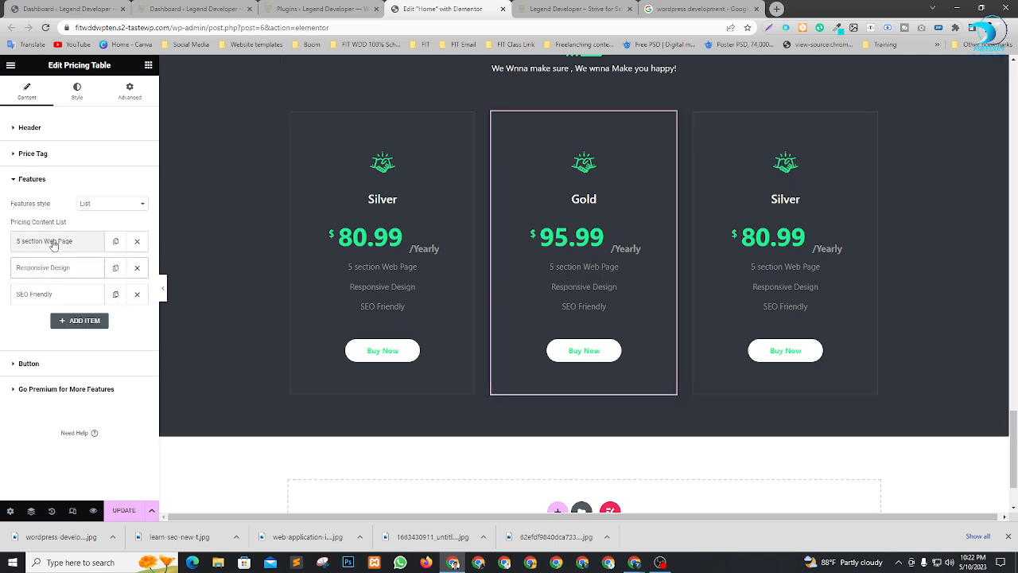
click(50, 240)
click(22, 279)
key(BackSpace)
text(7 section Web Page)
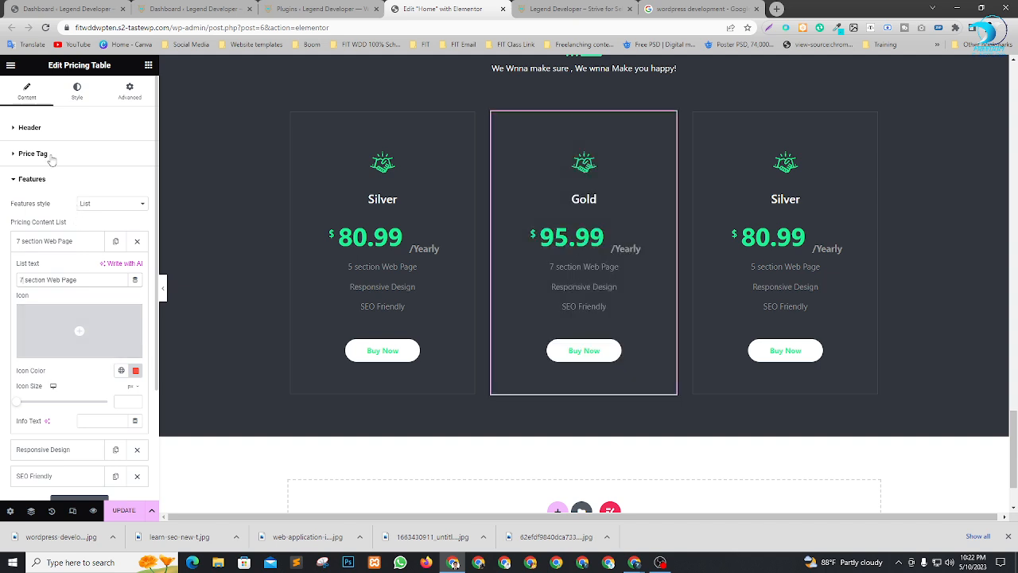
click(851, 149)
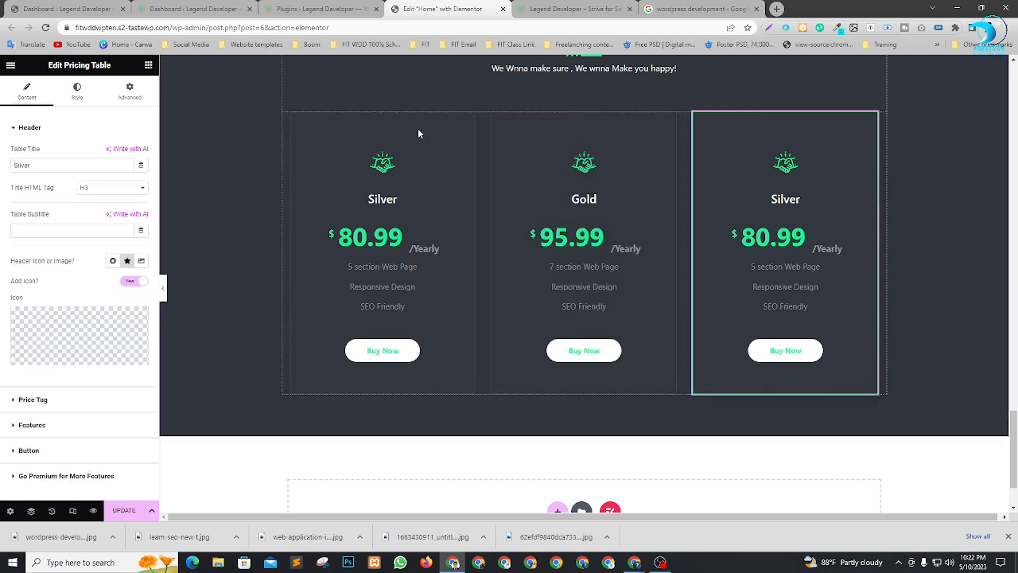
Step: Retitle the third card Diamond and set its price to 99.99
drag(50, 165, 2, 163)
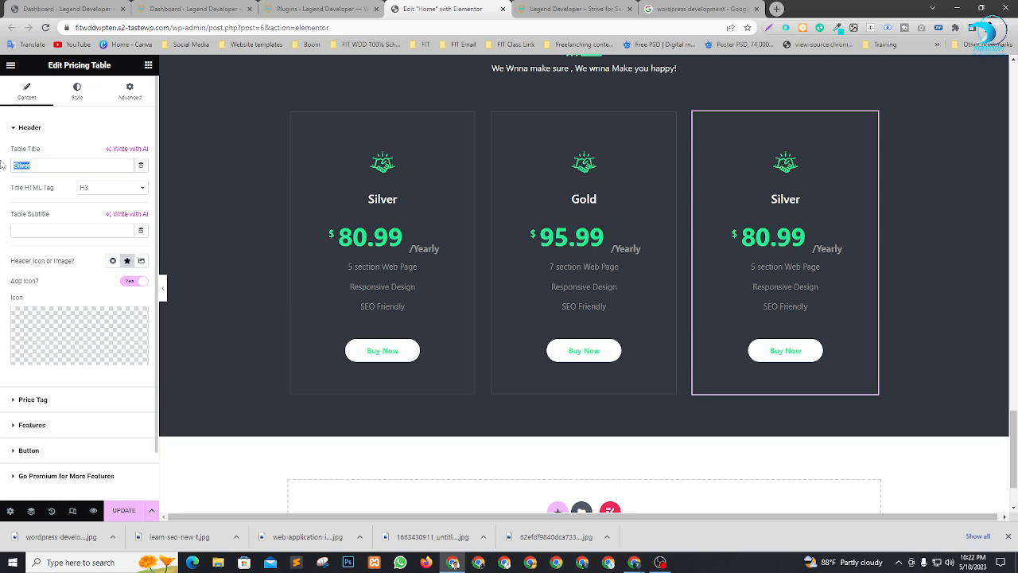
text(Diamond)
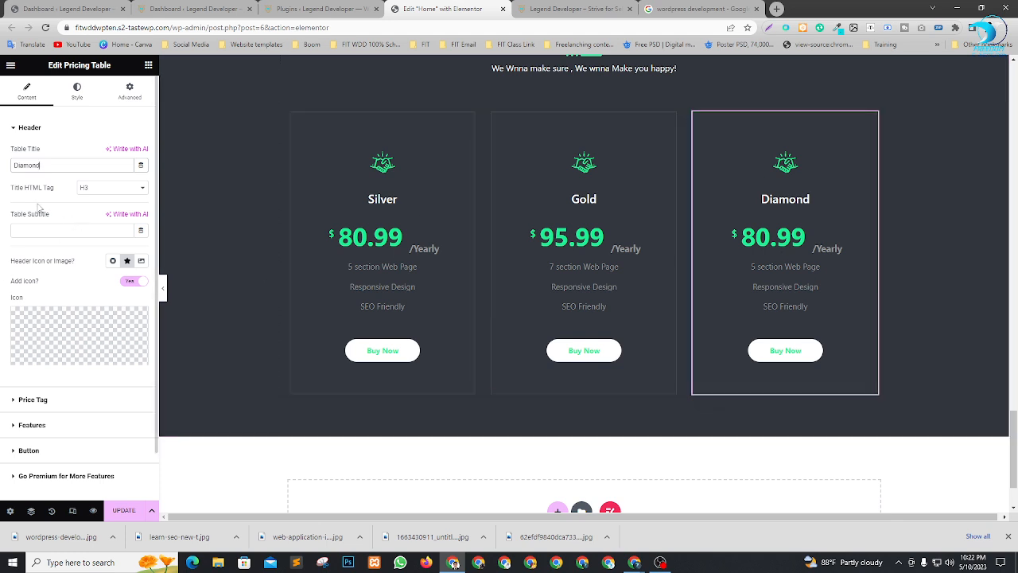
click(42, 399)
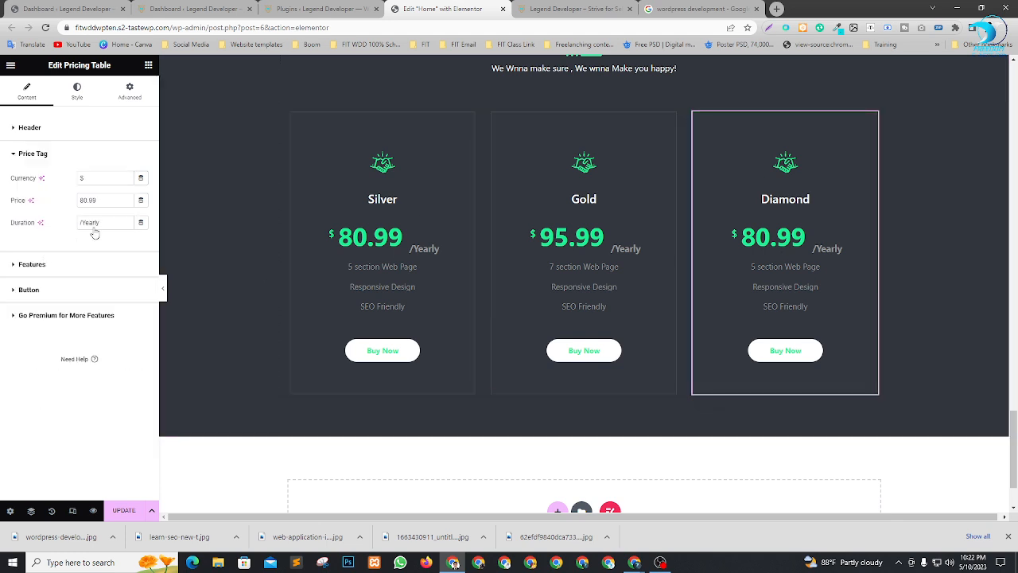
key(BackSpace)
key(BackSpace)
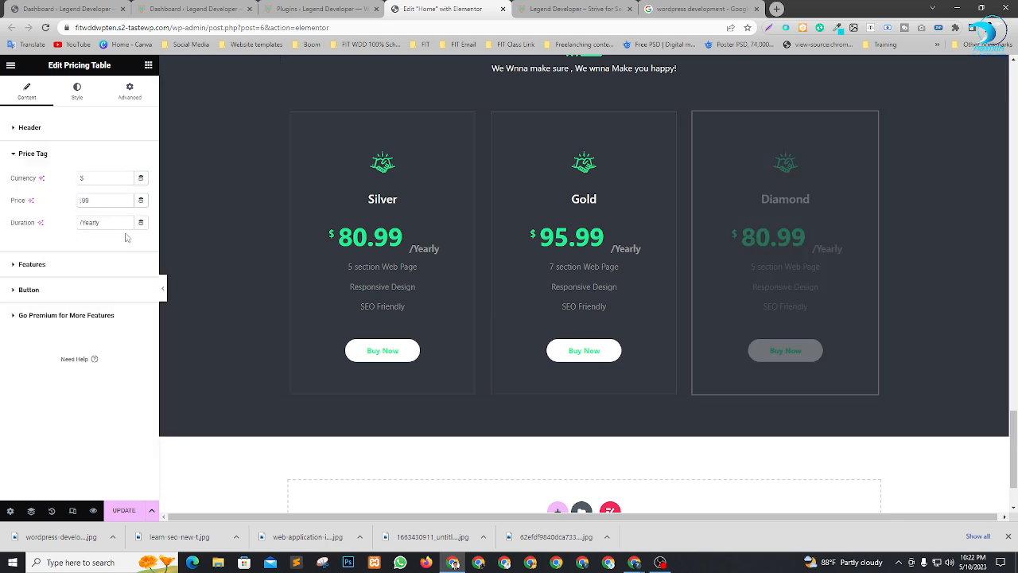
text(99)
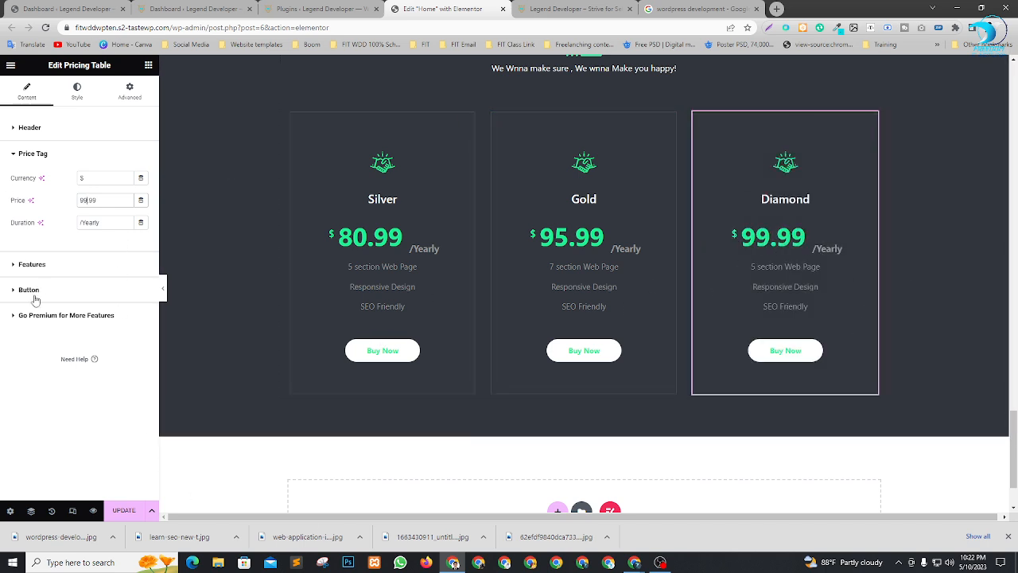
Step: Change the Diamond card's first feature to '10 section Web Page'
click(35, 268)
click(32, 241)
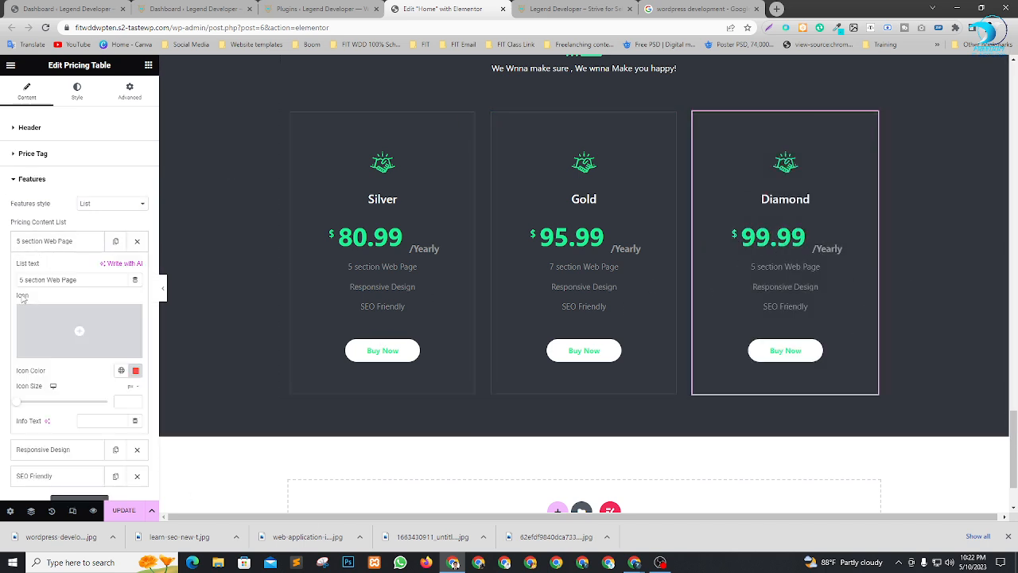
key(BackSpace)
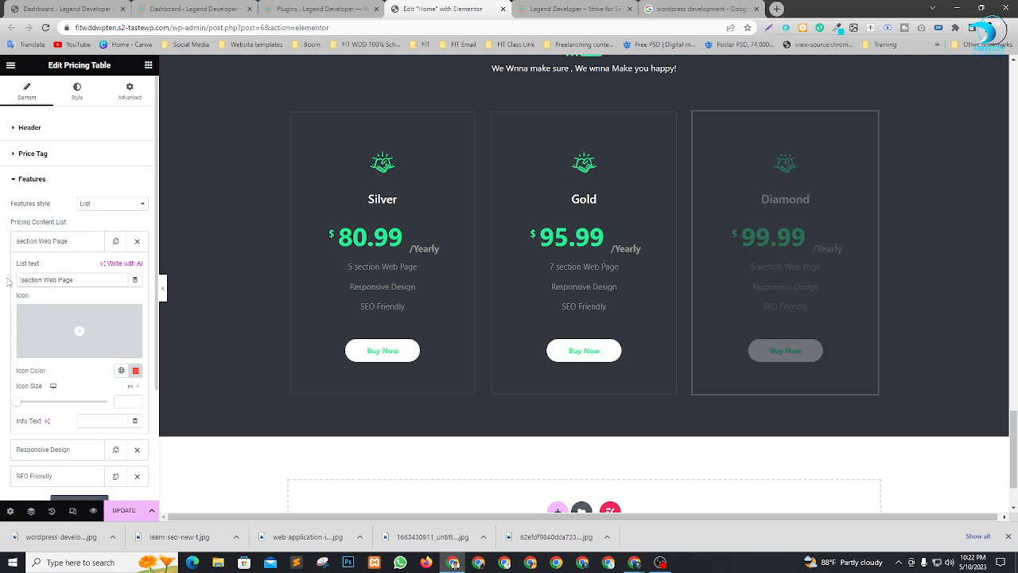
text(10)
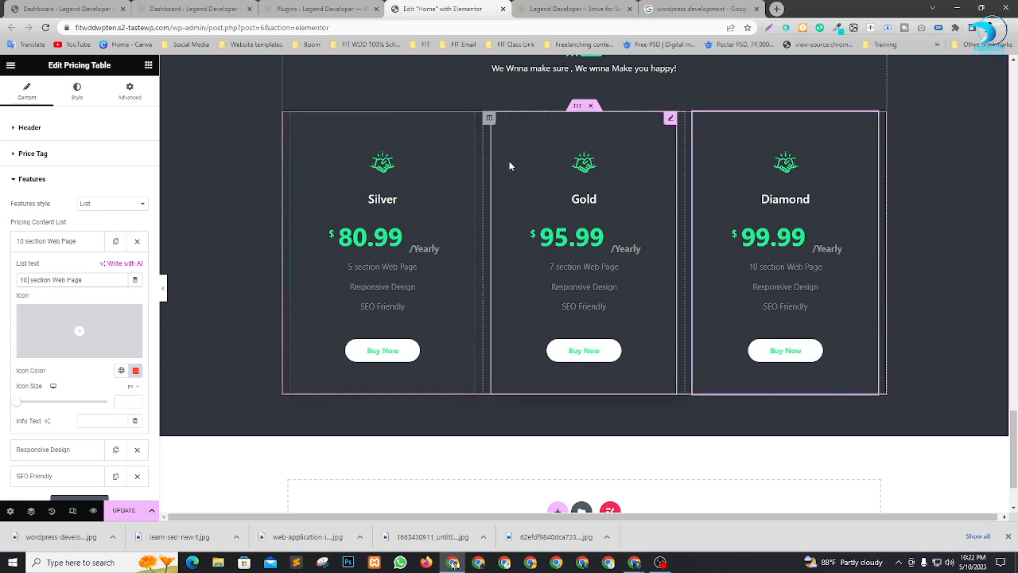
Step: Change the first Silver card's price to 60.99
click(469, 117)
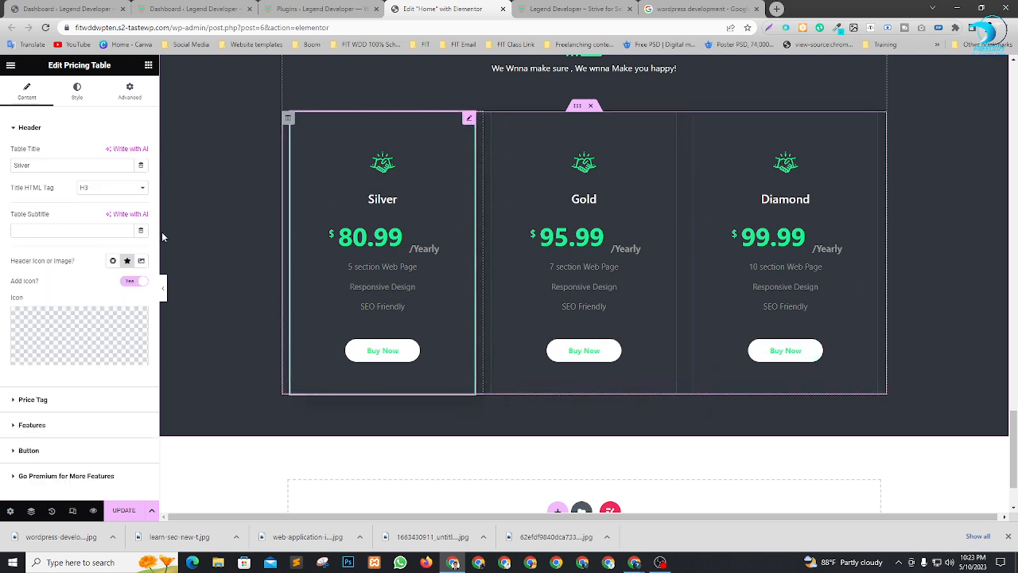
click(48, 399)
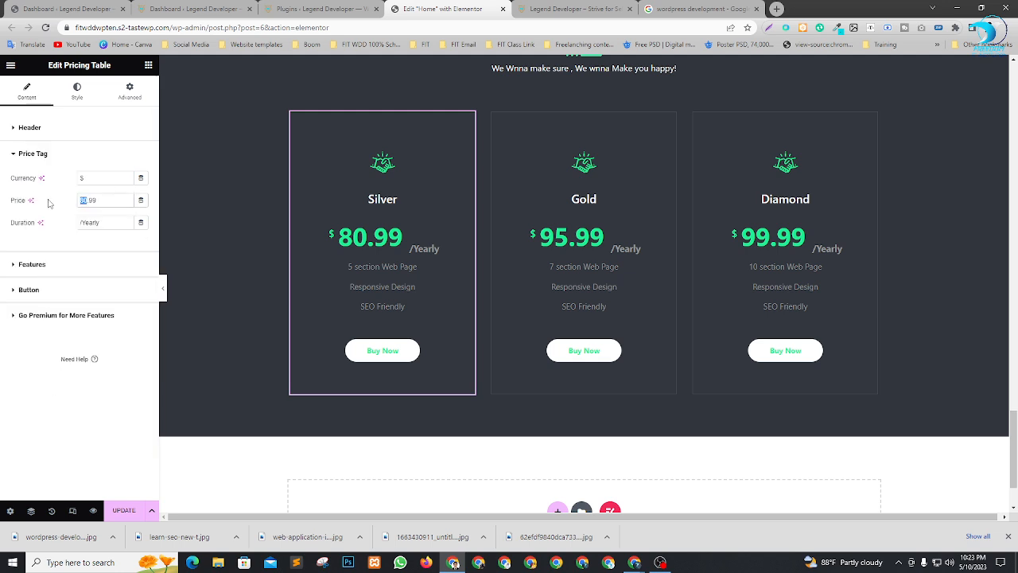
text(60)
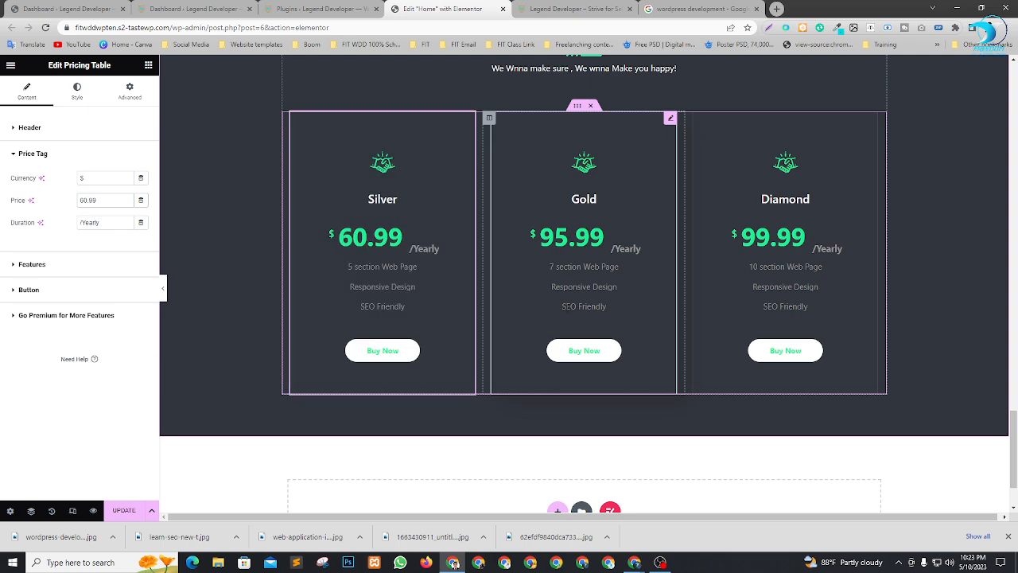
Step: Save the page with the updated Silver price
click(124, 509)
scroll(825, 281, up, 2)
scroll(609, 261, down, 3)
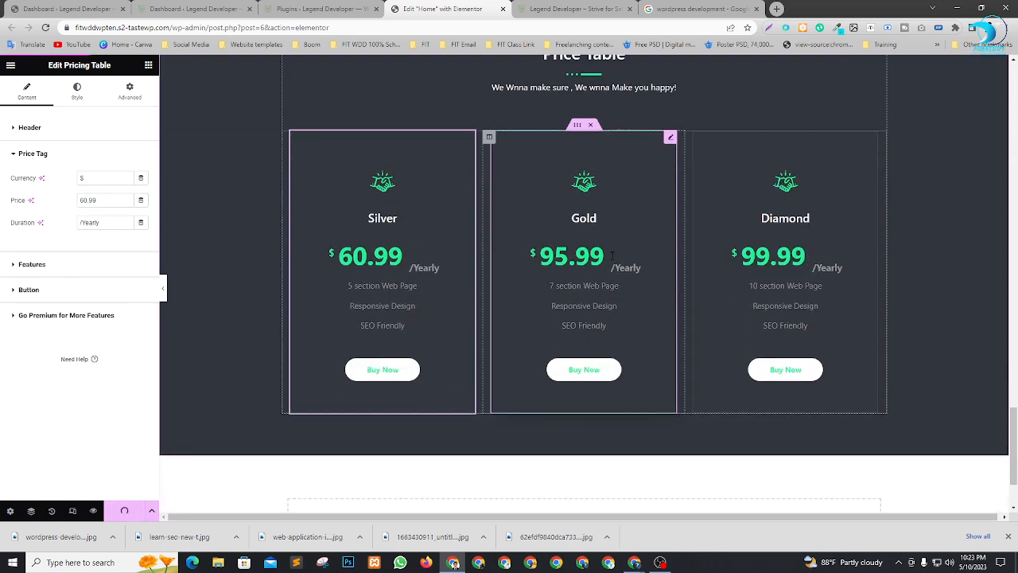
scroll(660, 280, up, 3)
scroll(660, 280, up, 2)
scroll(848, 297, down, 3)
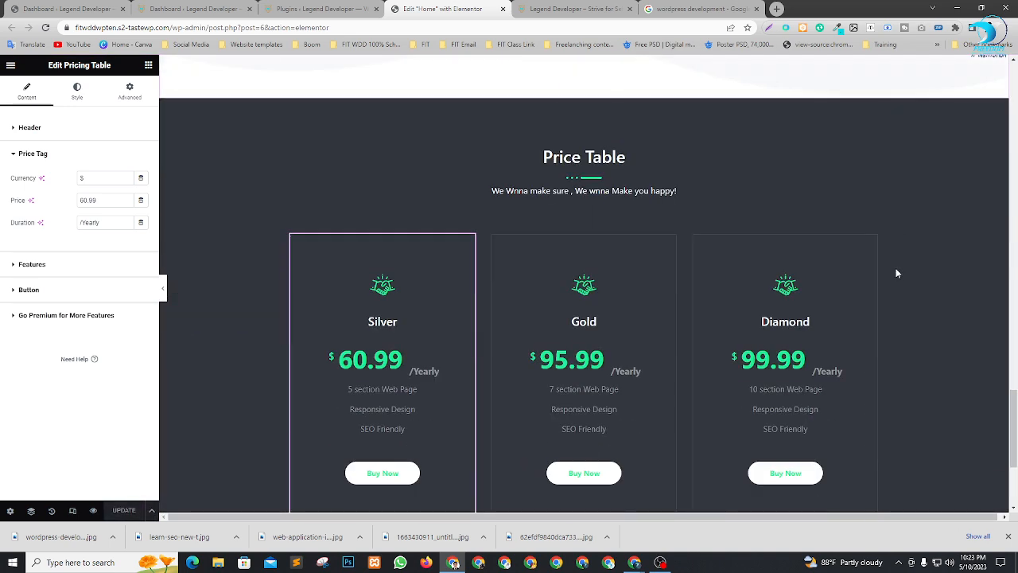
scroll(875, 223, down, 2)
scroll(604, 183, up, 2)
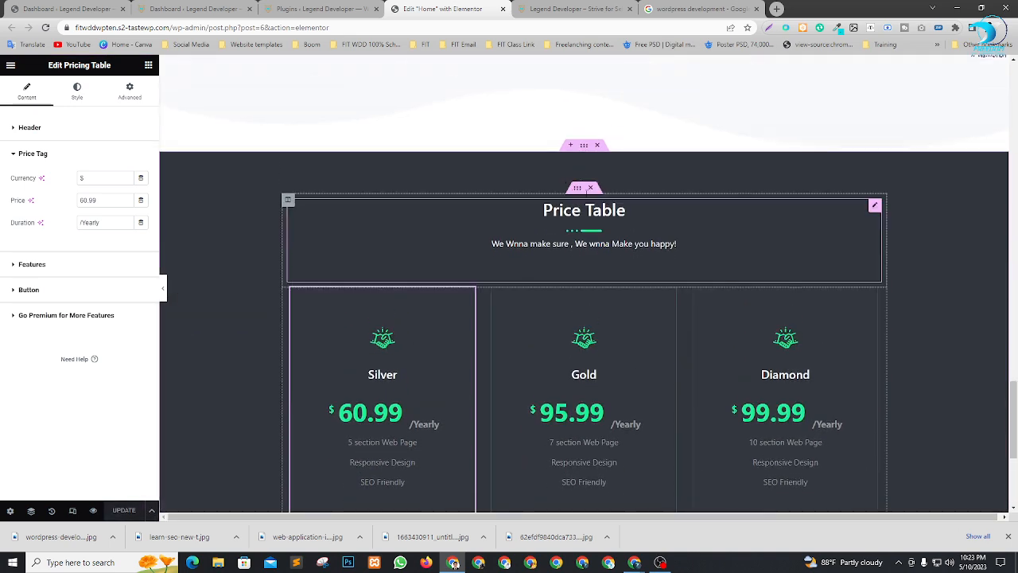
Step: Give the Price Table section a solid black #000000 background
click(585, 154)
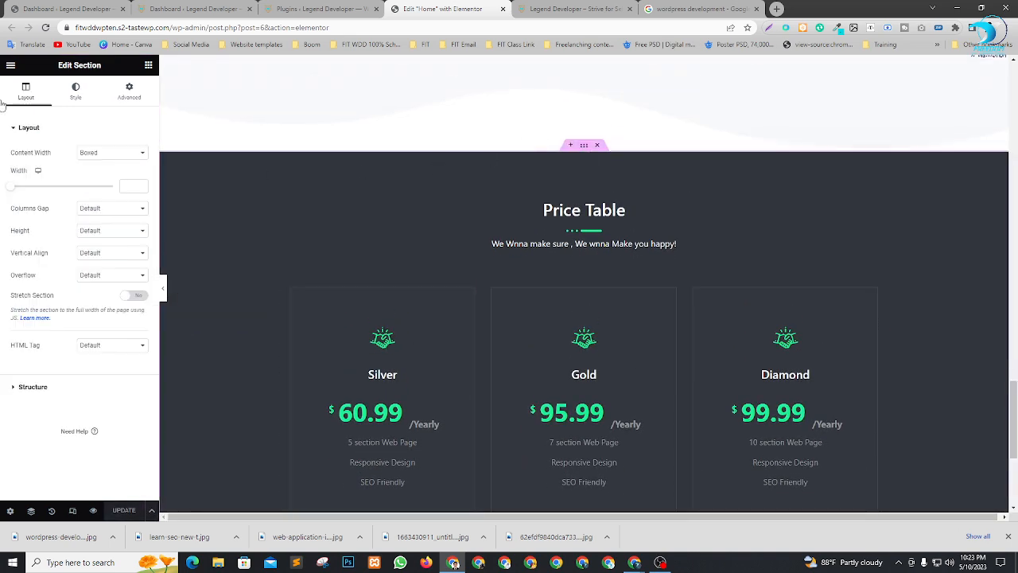
click(76, 92)
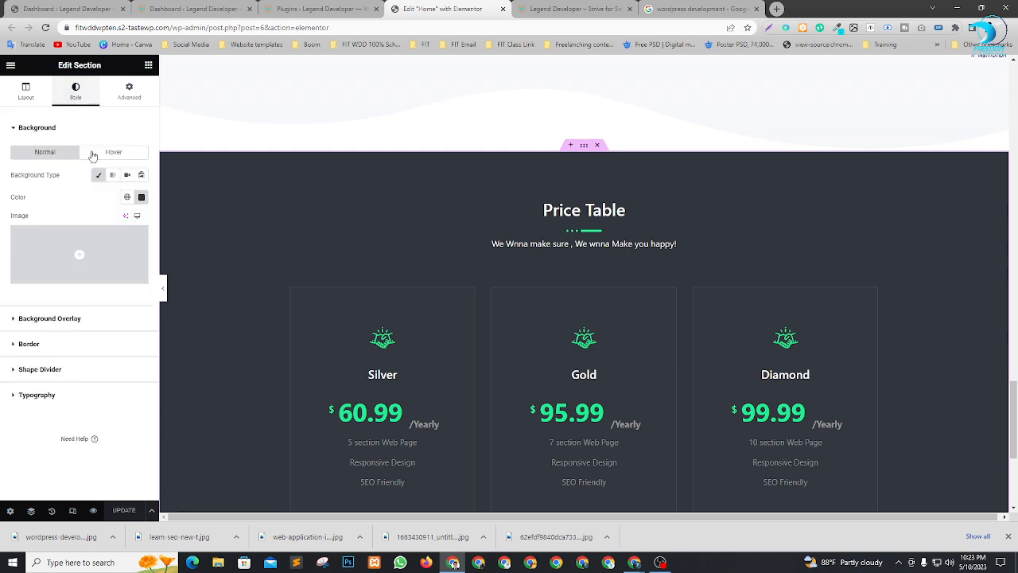
click(142, 196)
drag(126, 282, 59, 325)
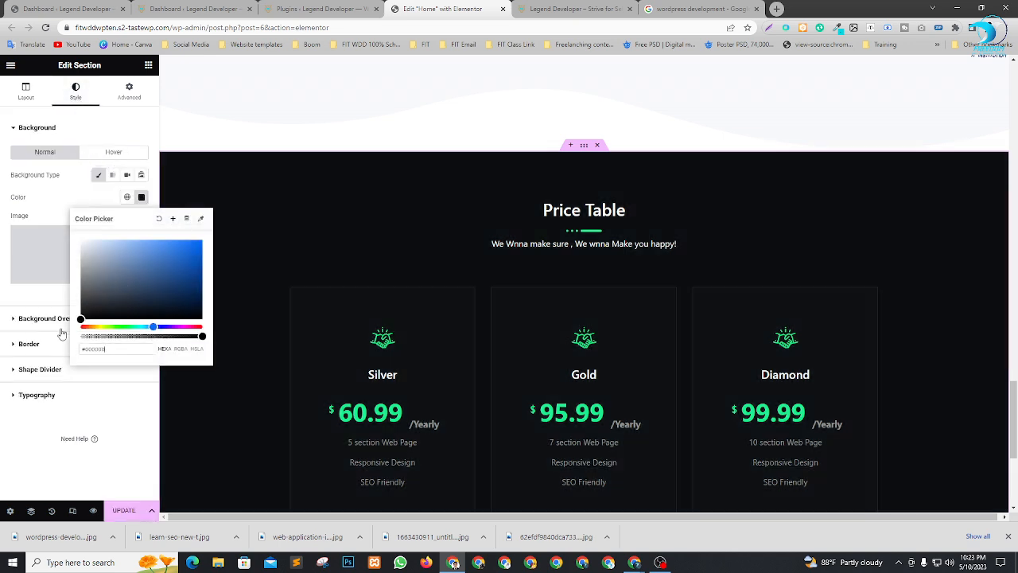
scroll(535, 243, down, 1)
scroll(535, 242, down, 3)
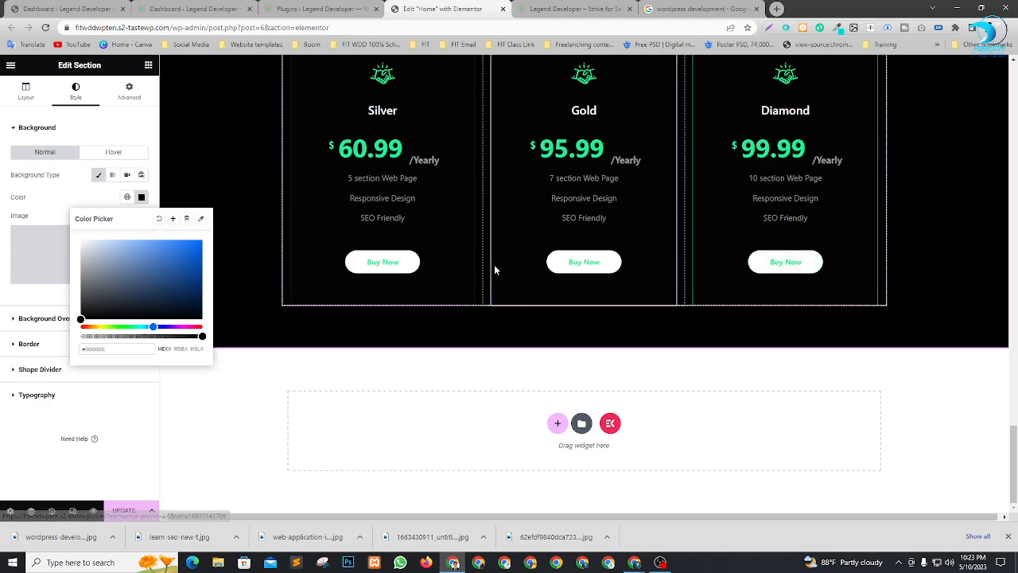
scroll(496, 262, up, 5)
scroll(699, 178, down, 3)
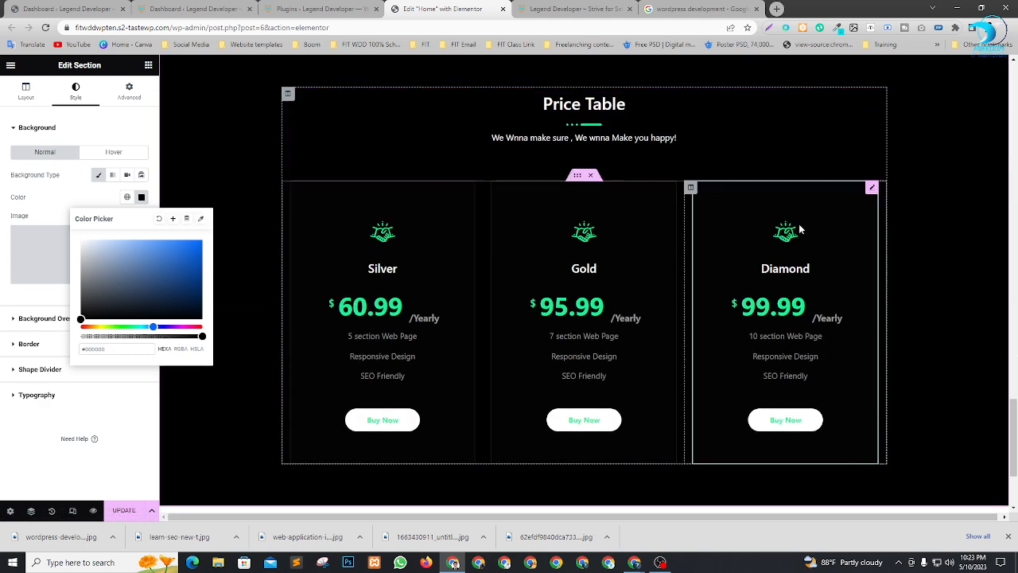
Step: Make the Silver card's Buy Now button text cyan
click(468, 189)
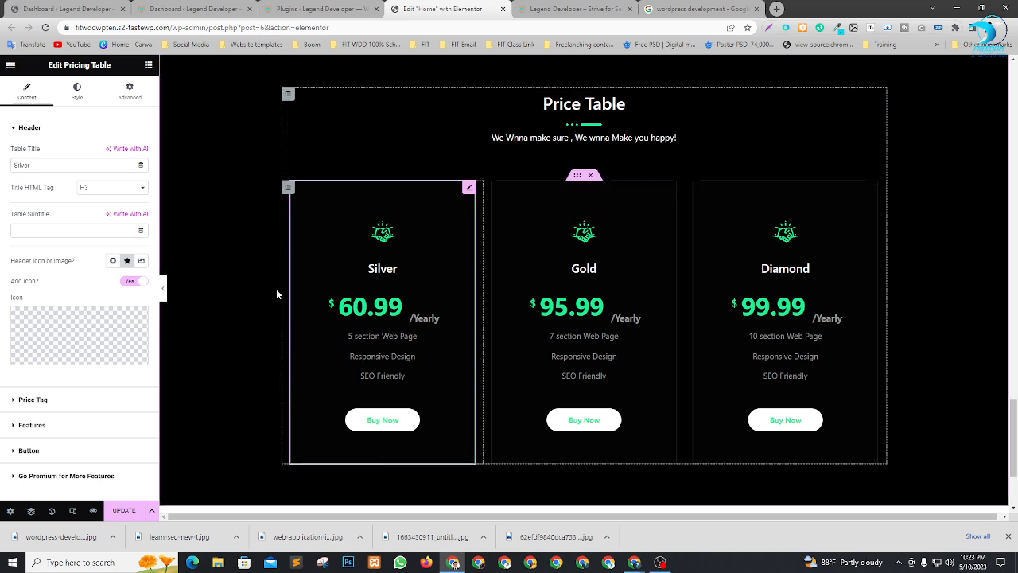
click(76, 91)
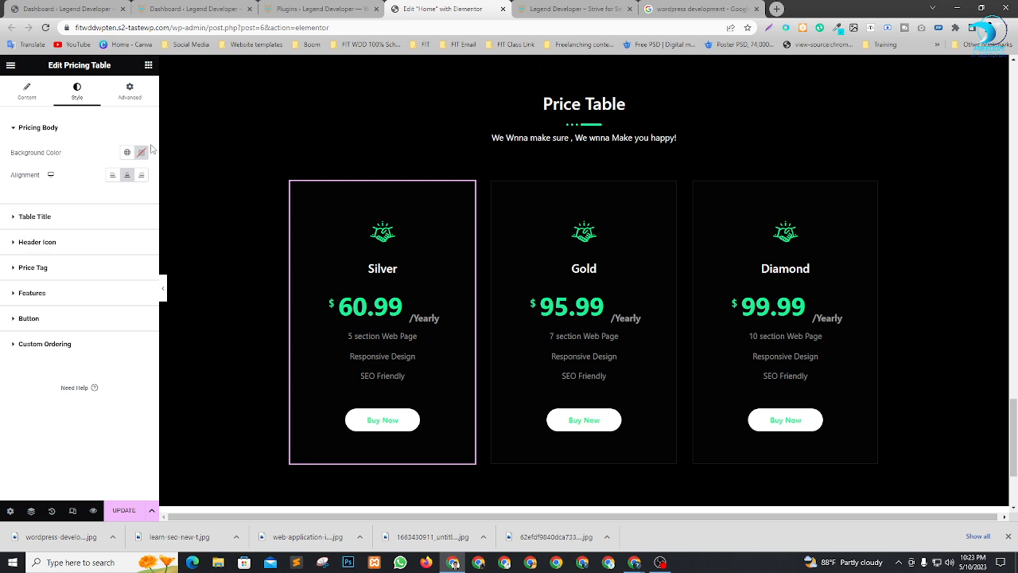
click(29, 318)
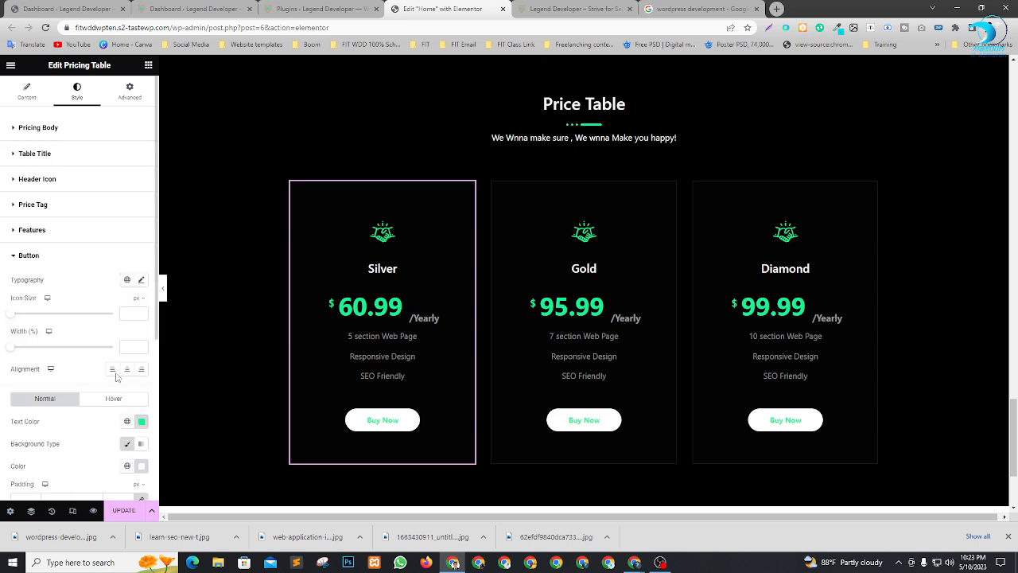
scroll(116, 377, down, 2)
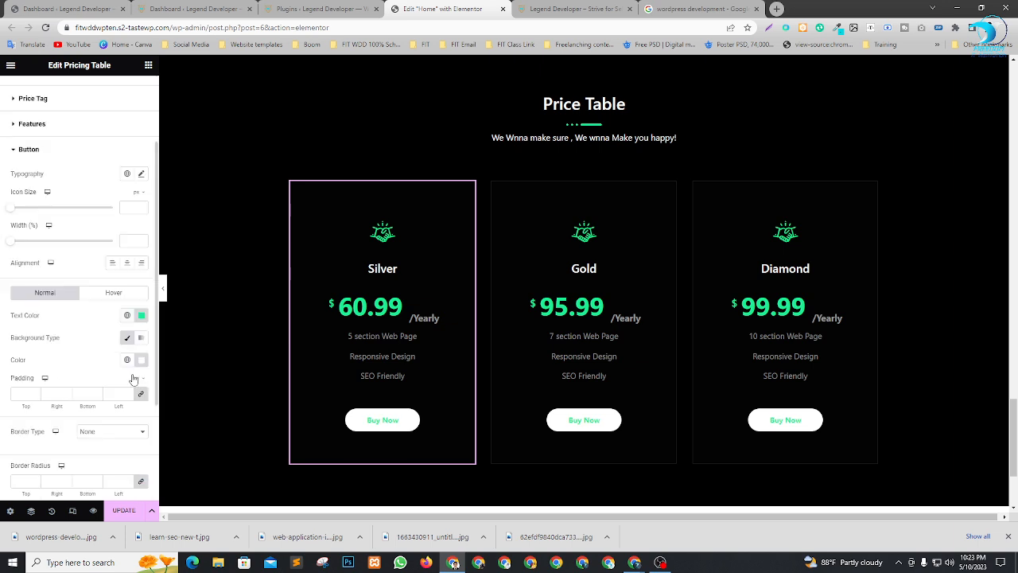
click(141, 318)
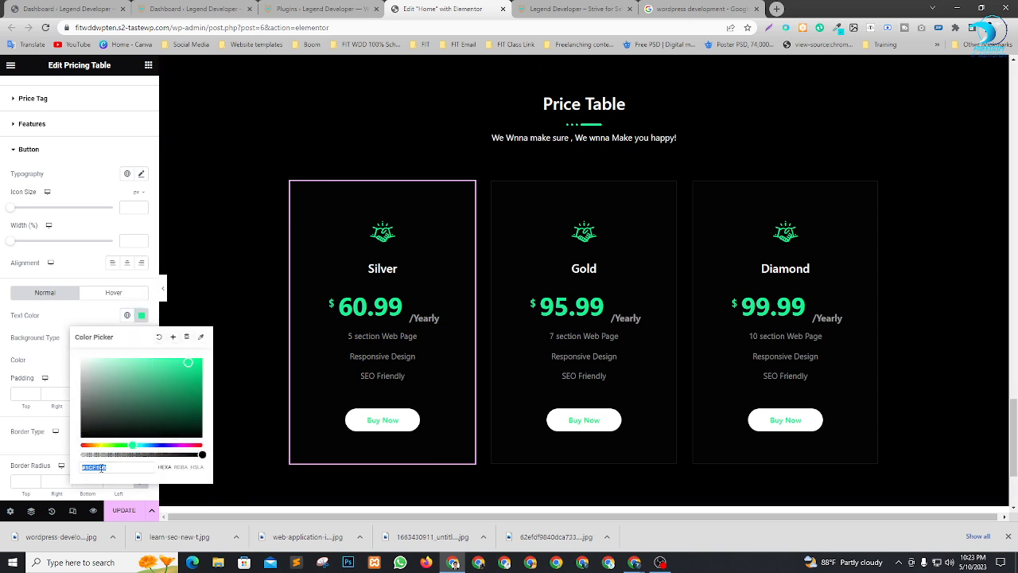
text(#00d7e4)
Step: Set the Silver Buy Now button's hover background to cyan #00d7e2
click(112, 298)
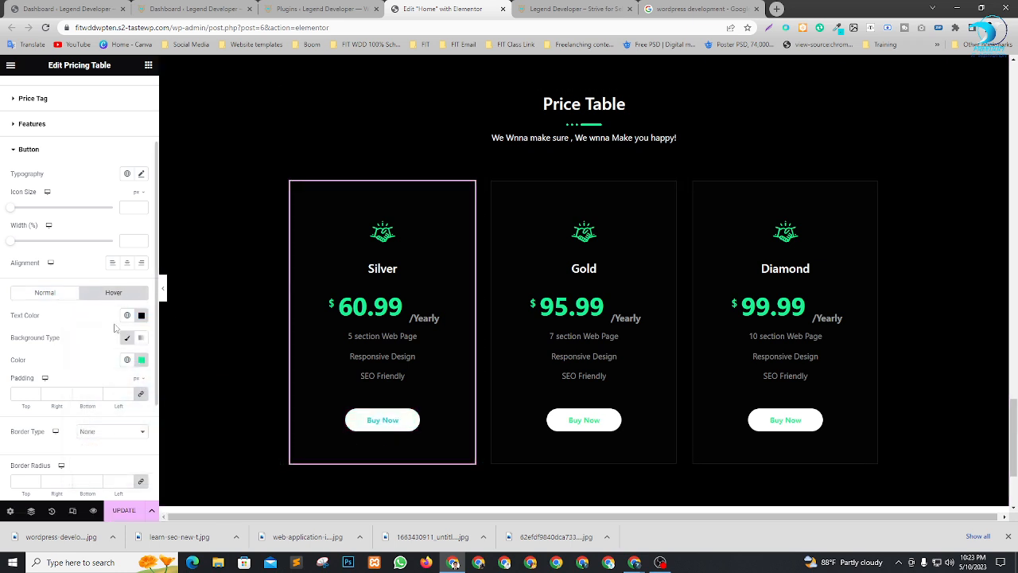
click(142, 362)
double_click(92, 331)
text(00d7e2)
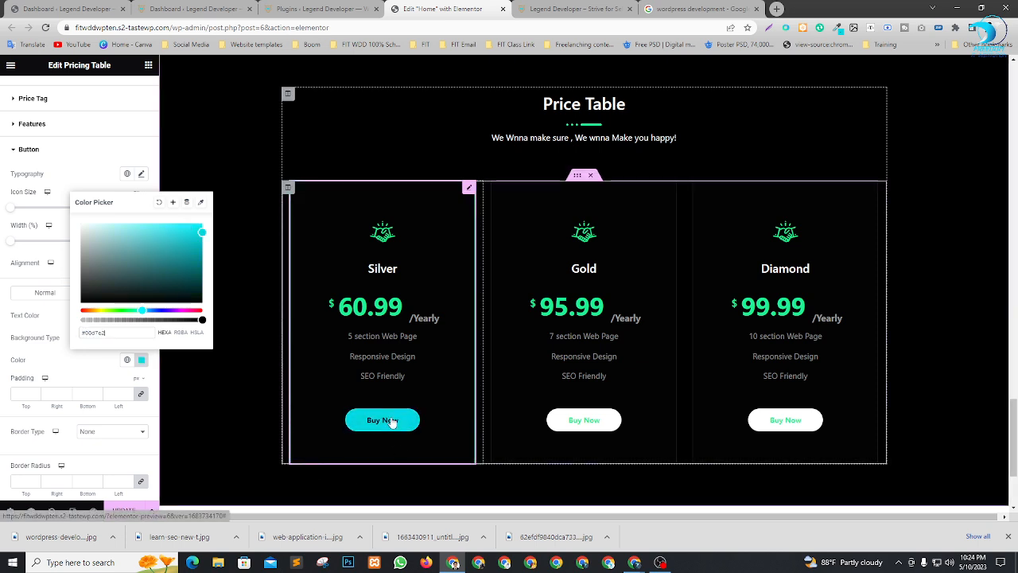
click(669, 188)
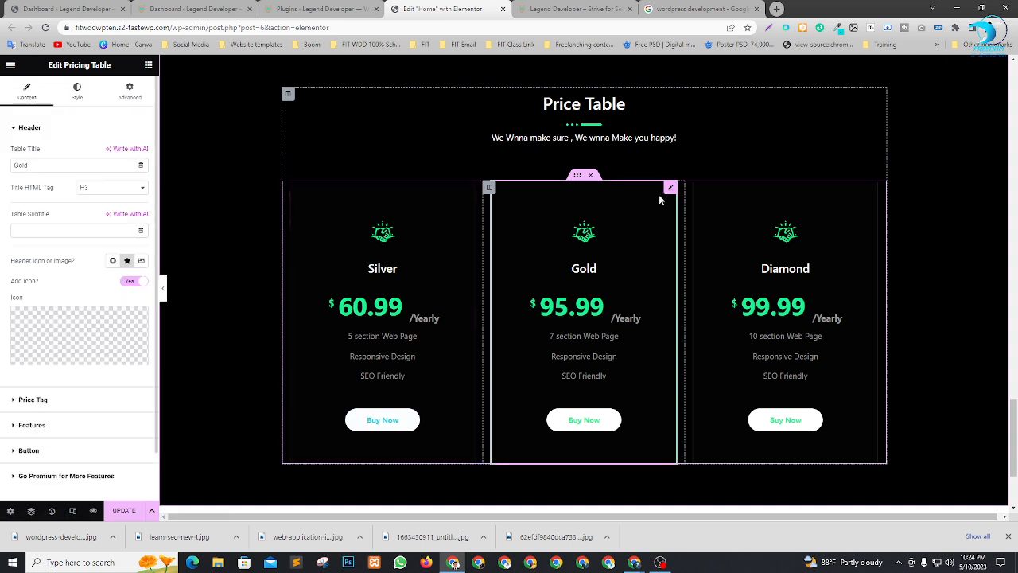
Step: Make the Gold Buy Now button's text and hover background cyan
click(79, 94)
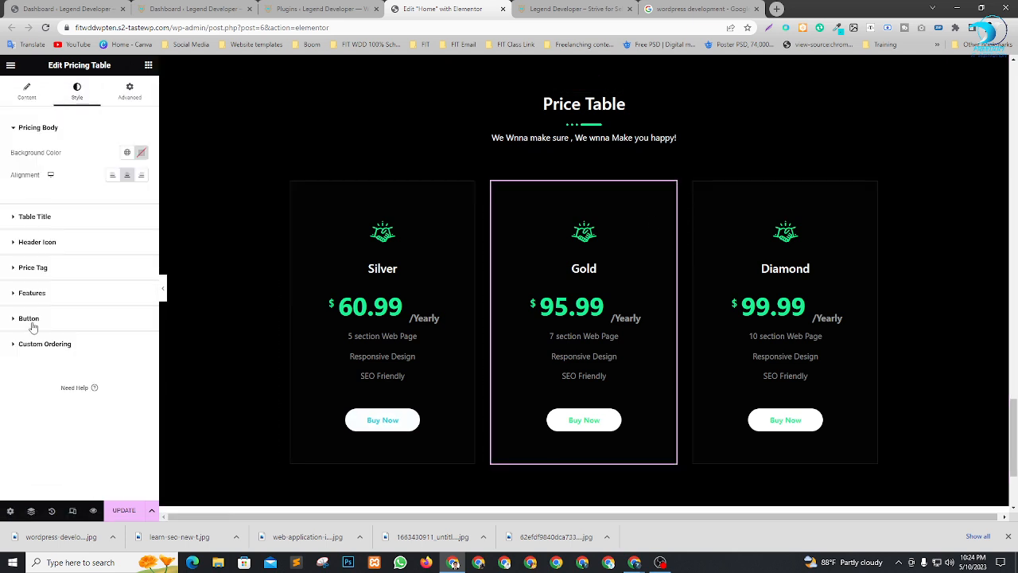
click(119, 318)
scroll(134, 387, down, 3)
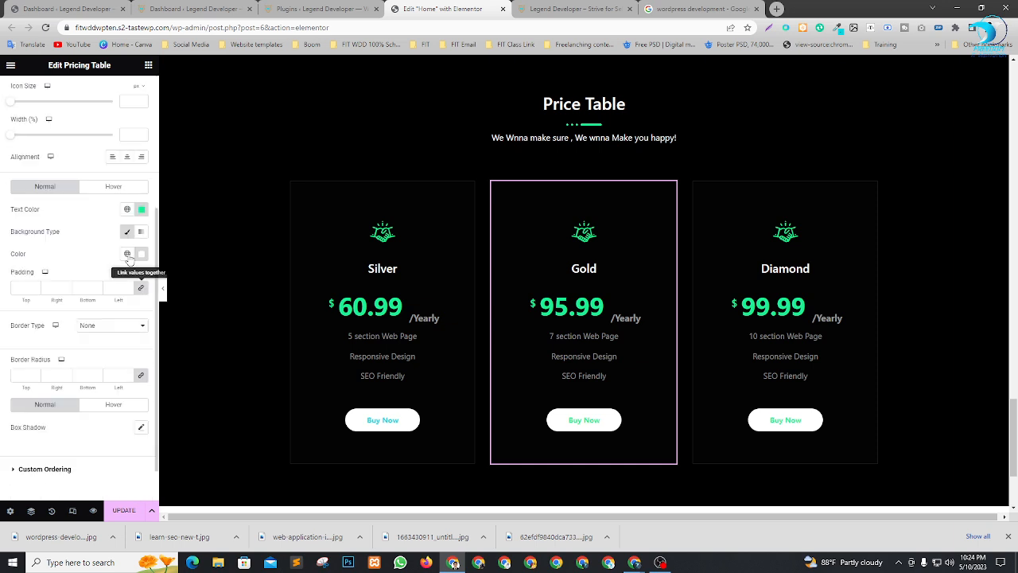
click(143, 209)
drag(83, 362, 113, 366)
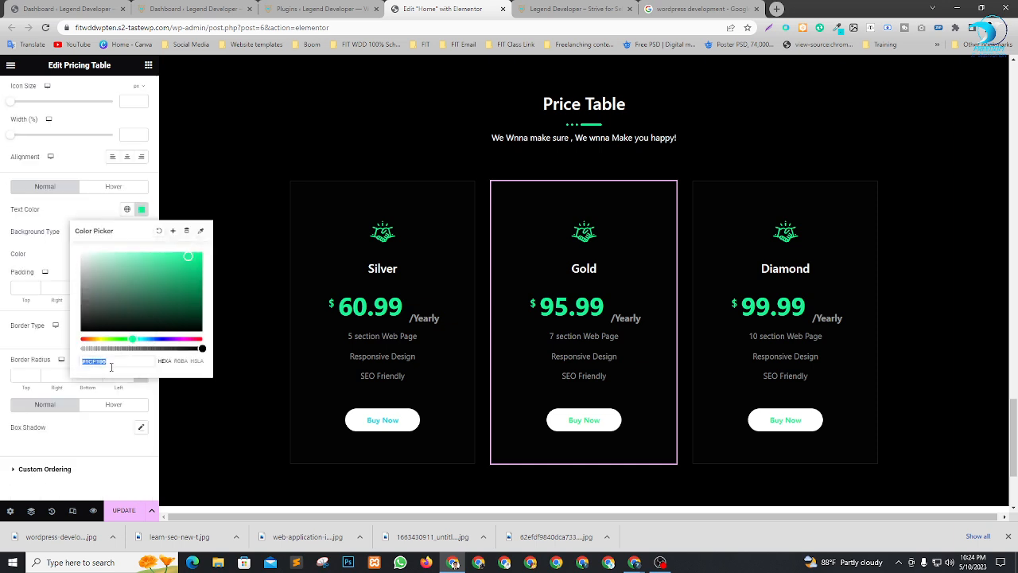
key(ctrl+v)
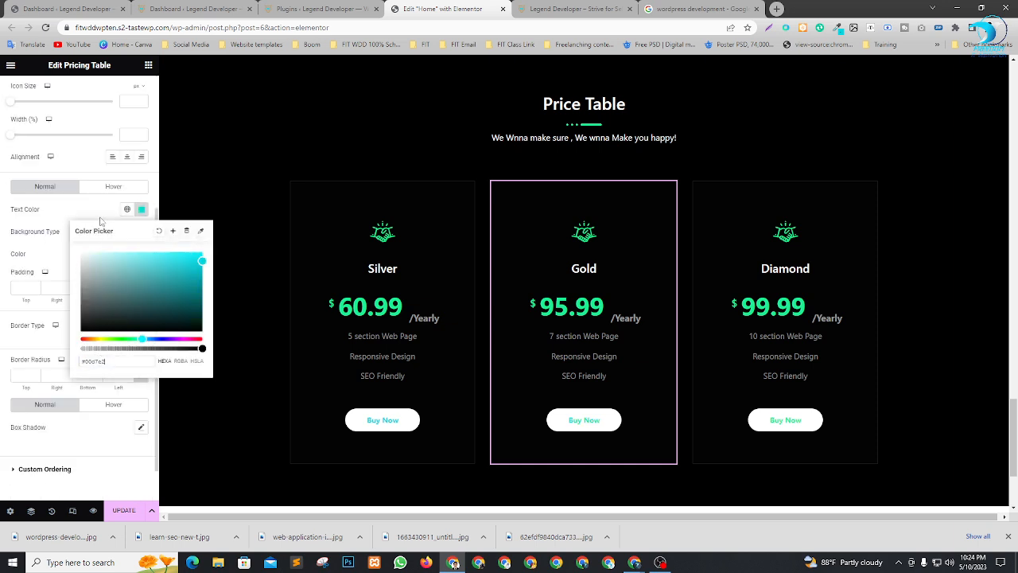
click(113, 188)
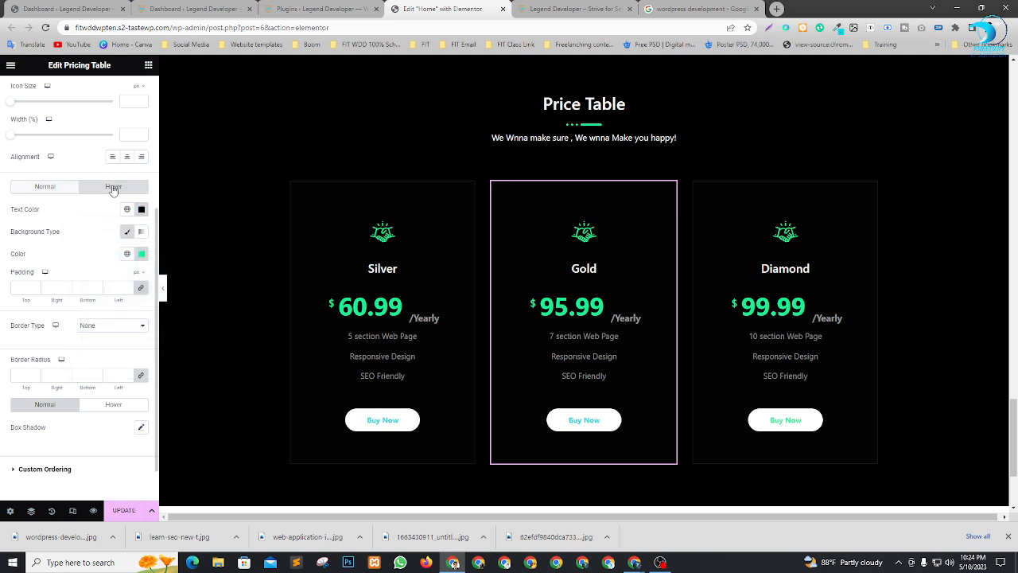
click(142, 254)
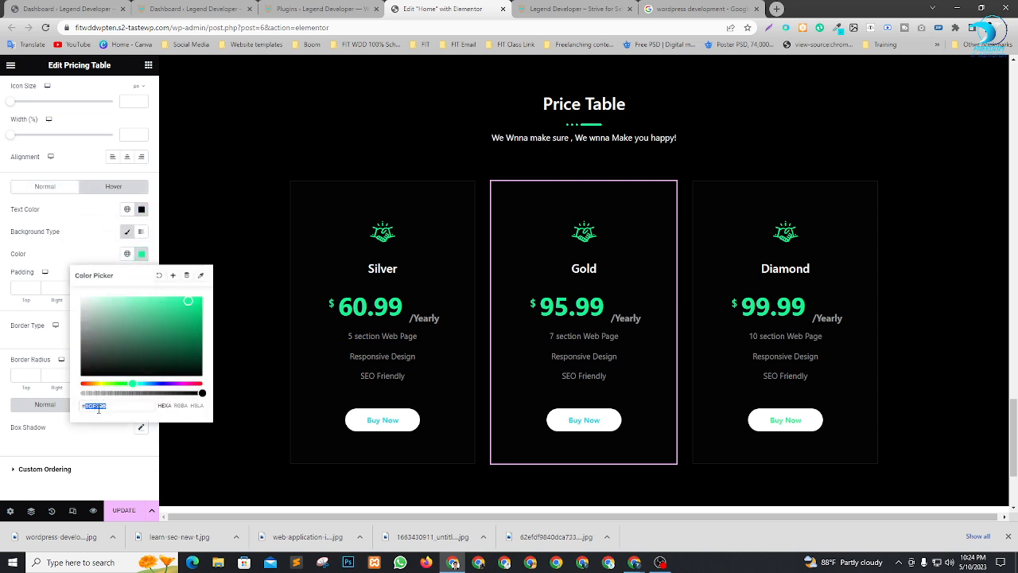
key(ctrl+v)
click(753, 409)
Step: Make the Diamond Buy Now button's text and hover background cyan, save, and close the downloads bar
click(871, 189)
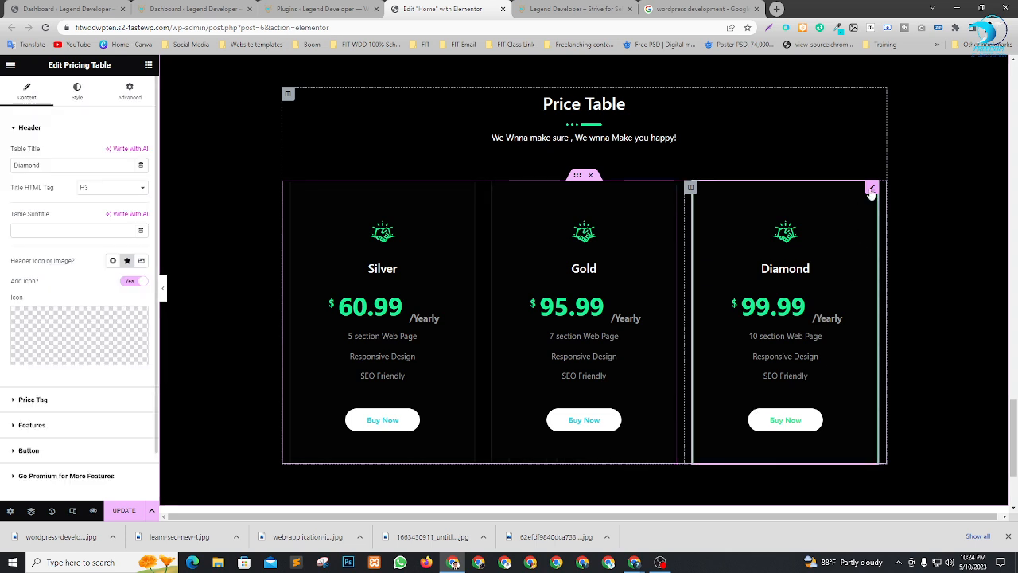
click(76, 94)
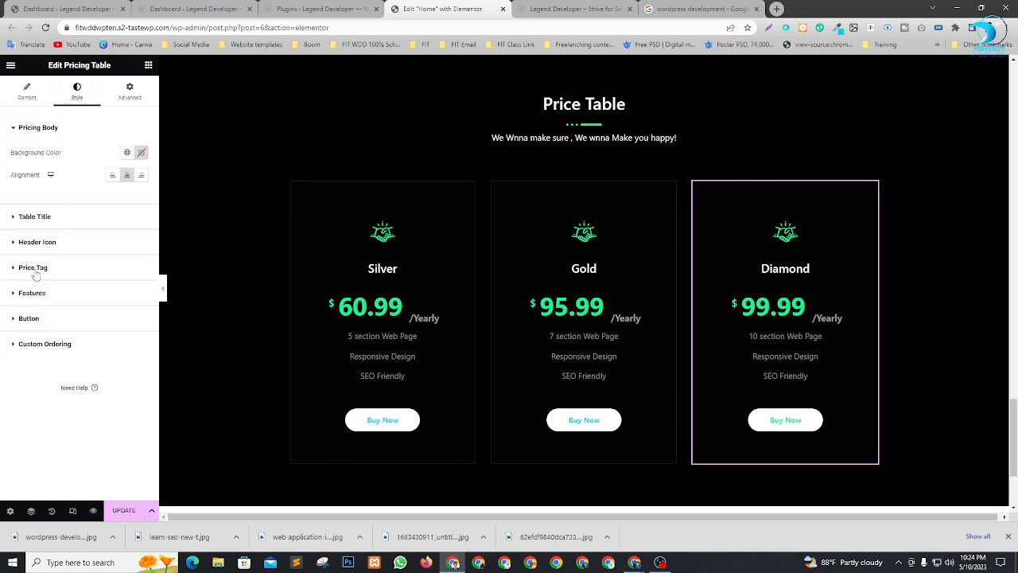
click(151, 318)
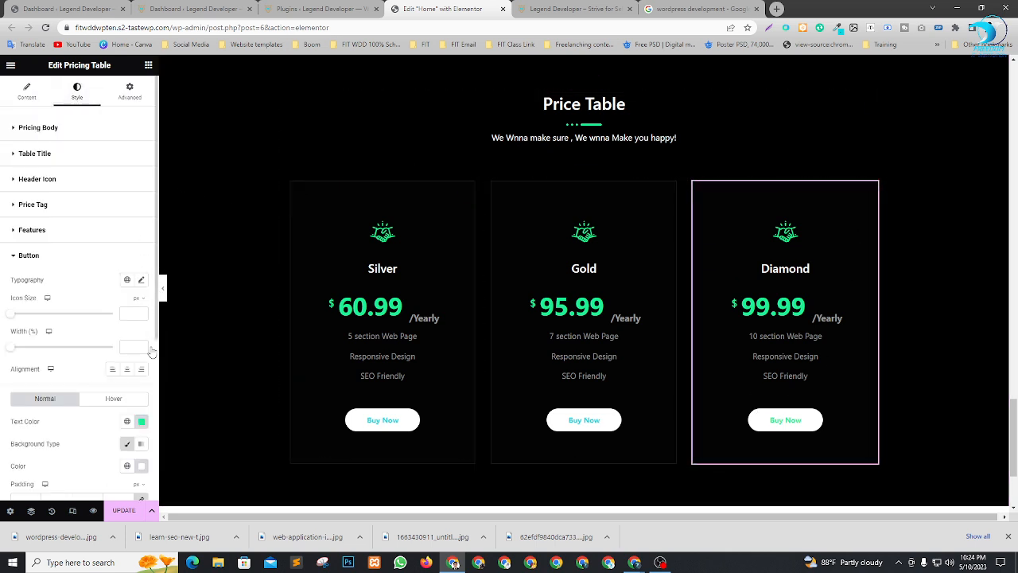
scroll(118, 357, down, 3)
click(141, 209)
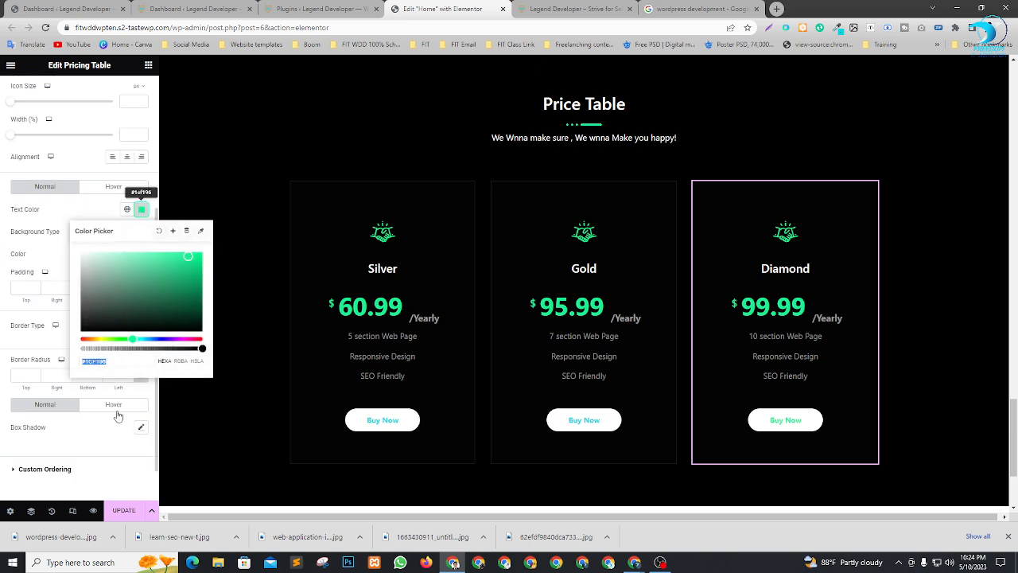
double_click(93, 362)
key(ctrl+v)
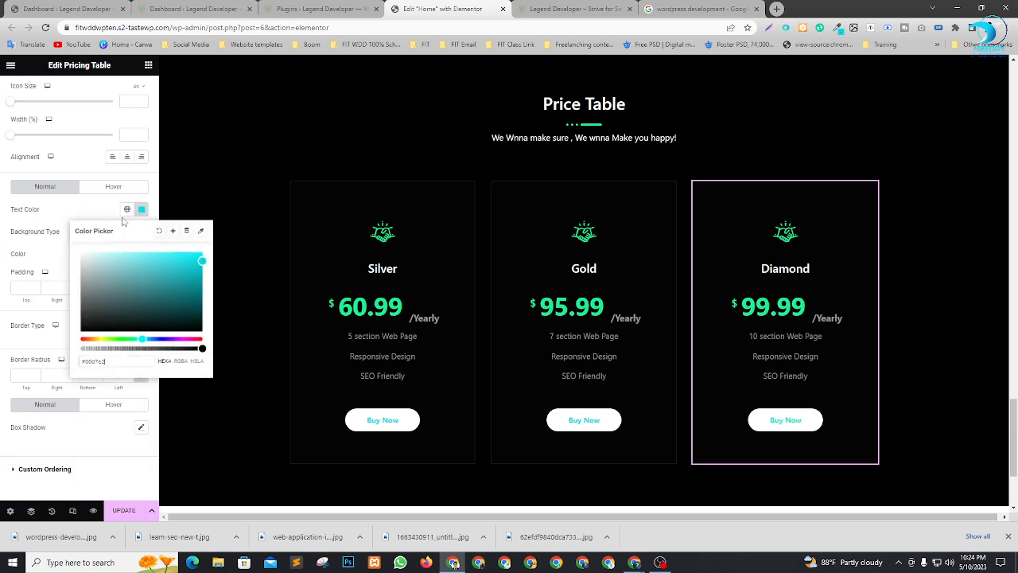
click(113, 189)
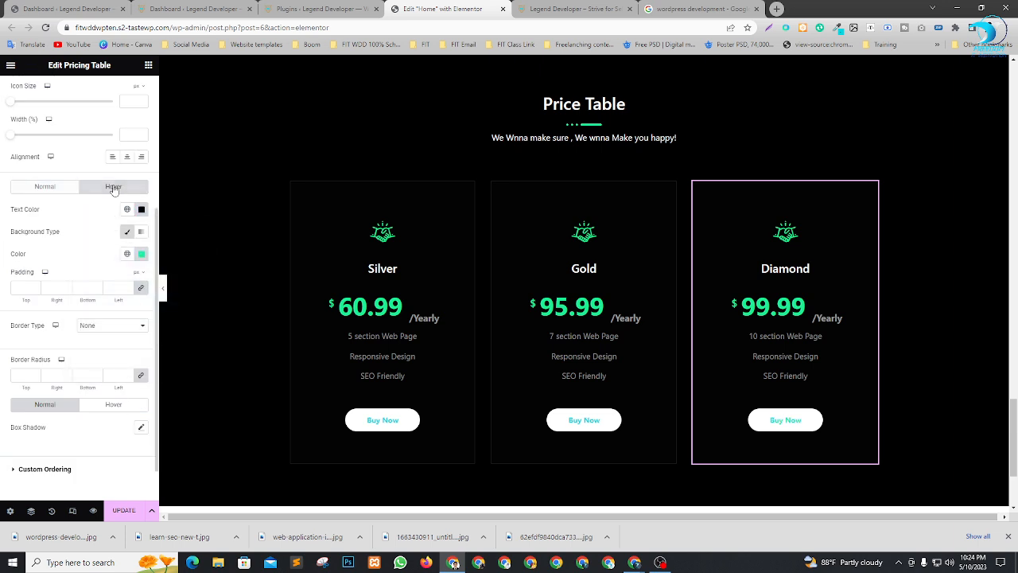
click(142, 254)
key(ctrl+v)
click(69, 263)
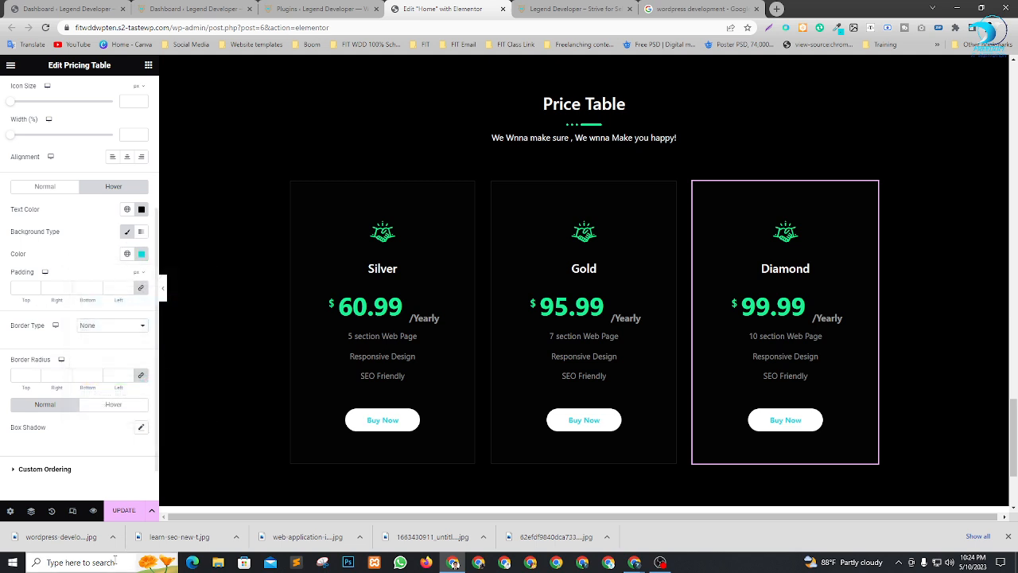
click(125, 509)
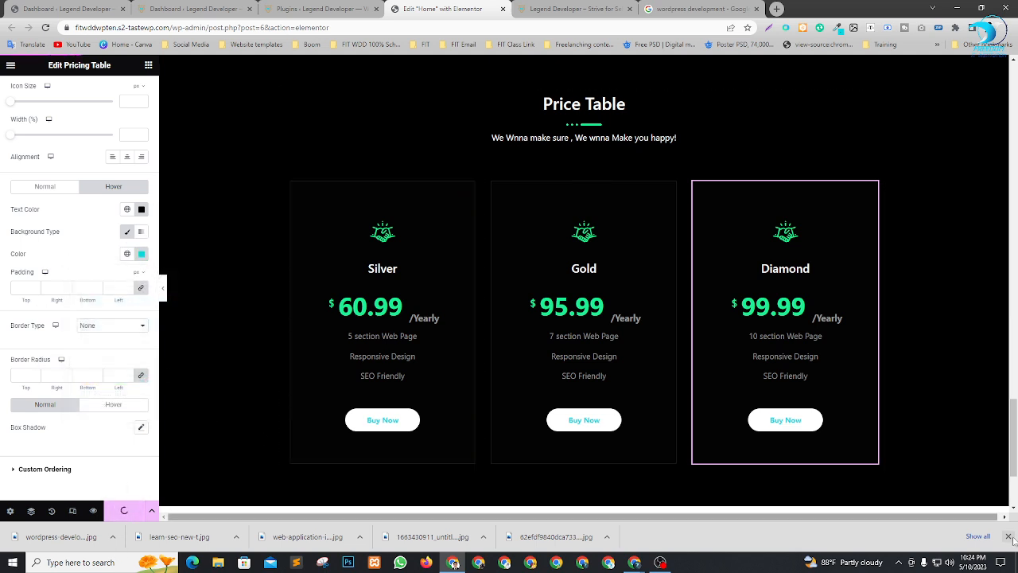
click(1009, 536)
Step: Set the Diamond card's price colour to cyan #00d7e2
scroll(668, 294, down, 2)
scroll(682, 284, up, 15)
scroll(681, 280, up, 12)
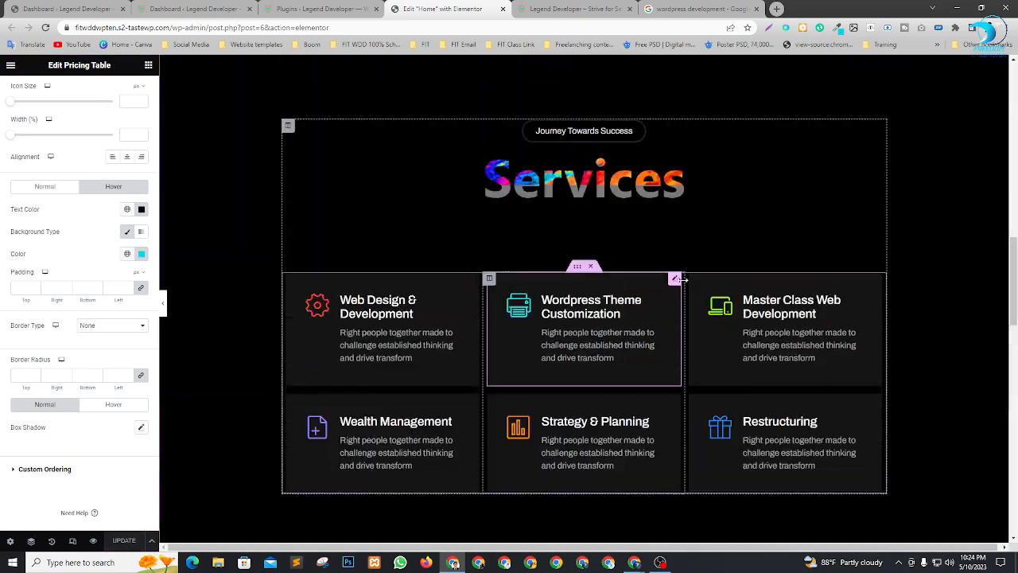
scroll(681, 280, down, 11)
scroll(682, 280, down, 15)
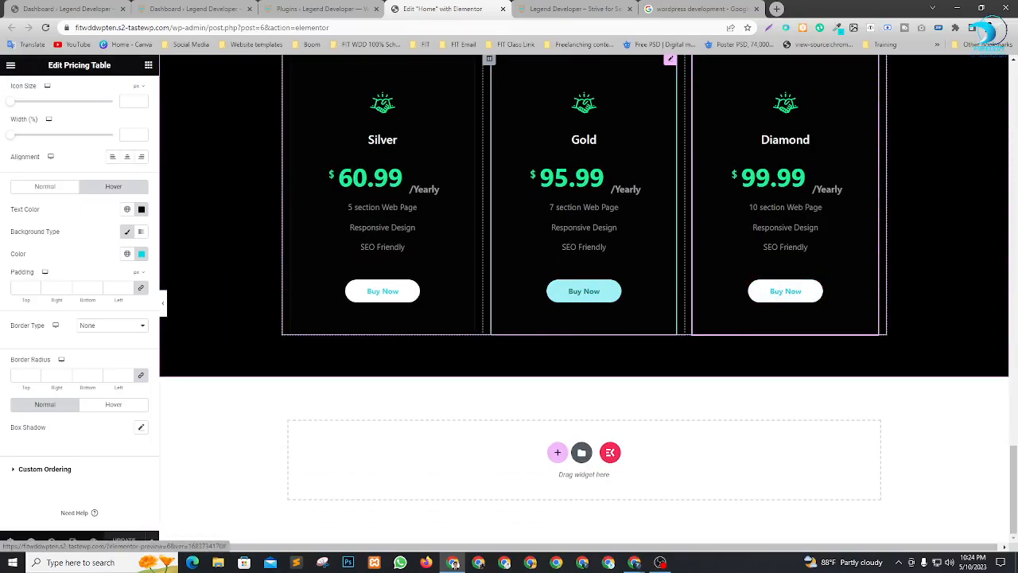
scroll(514, 211, up, 3)
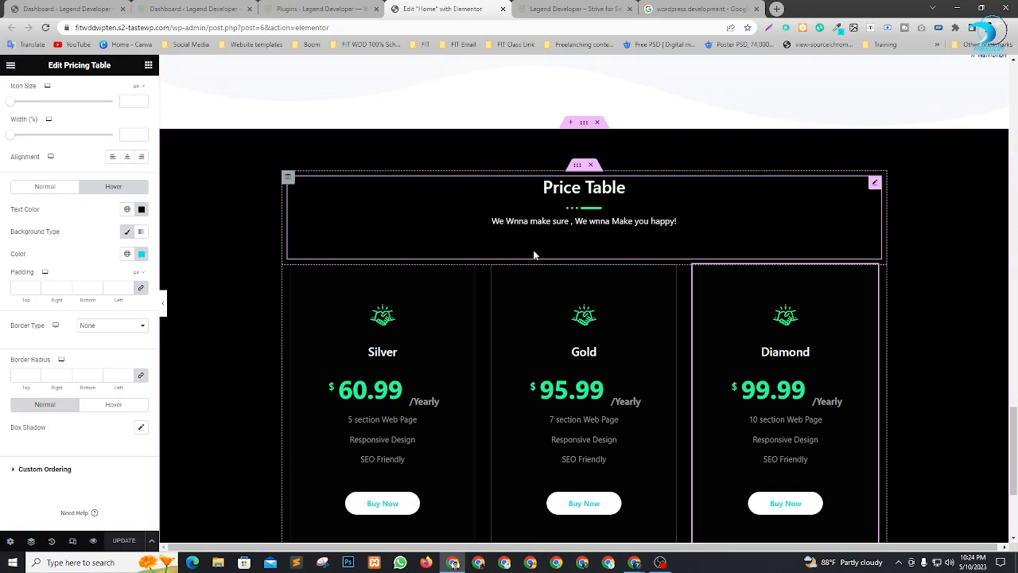
scroll(542, 257, down, 2)
scroll(86, 325, up, 3)
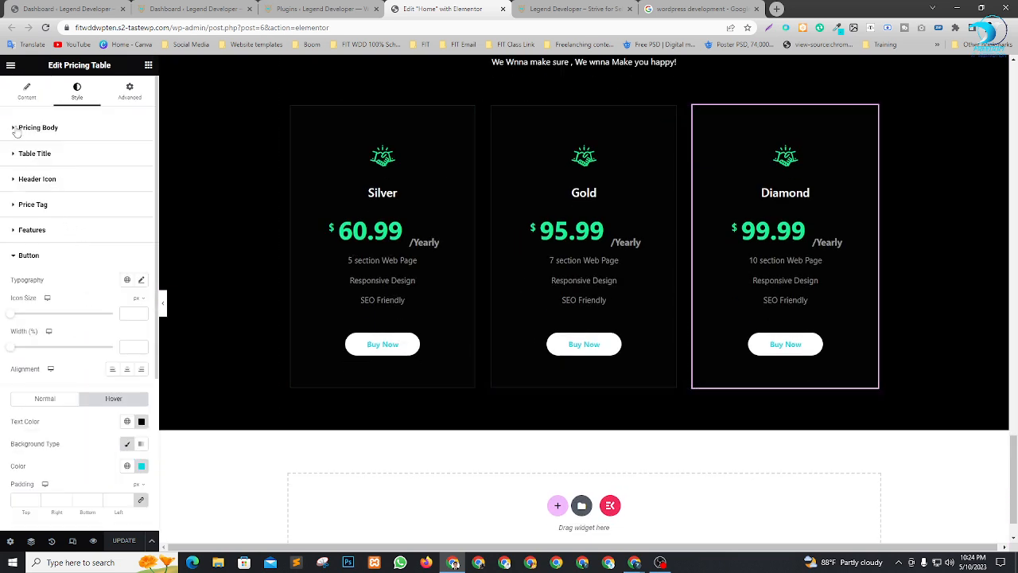
click(14, 130)
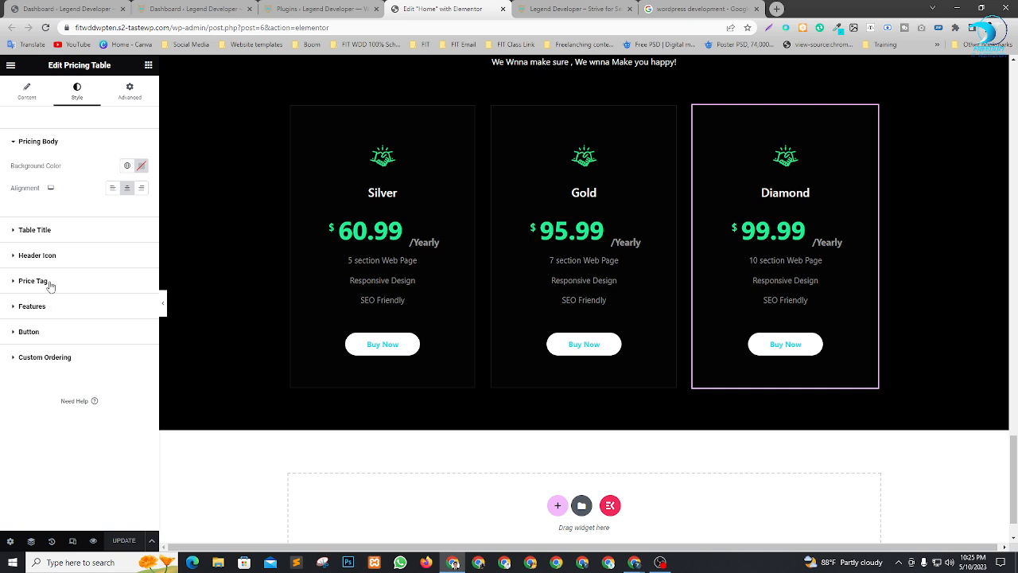
click(17, 285)
scroll(85, 297, down, 5)
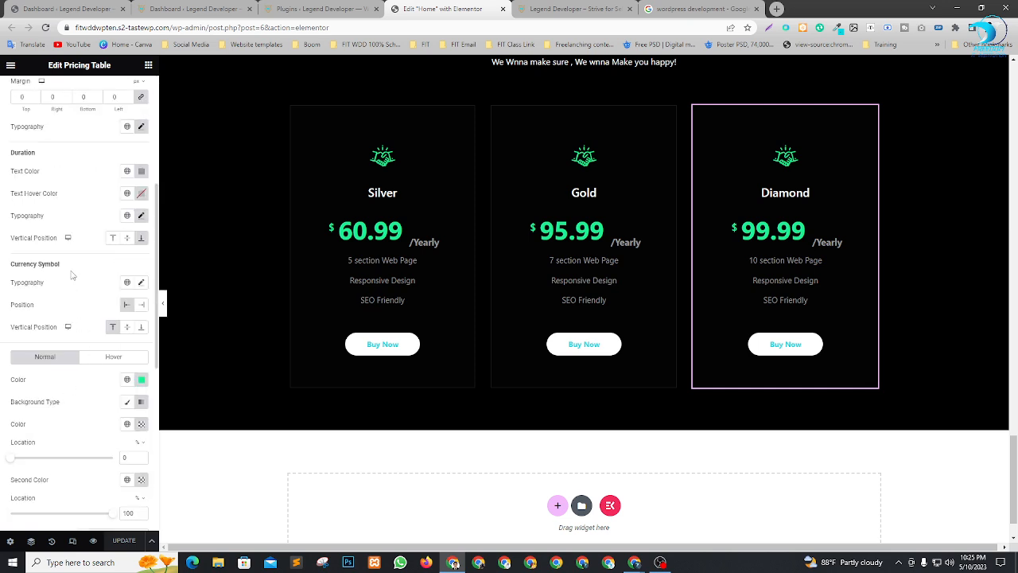
scroll(69, 384, down, 3)
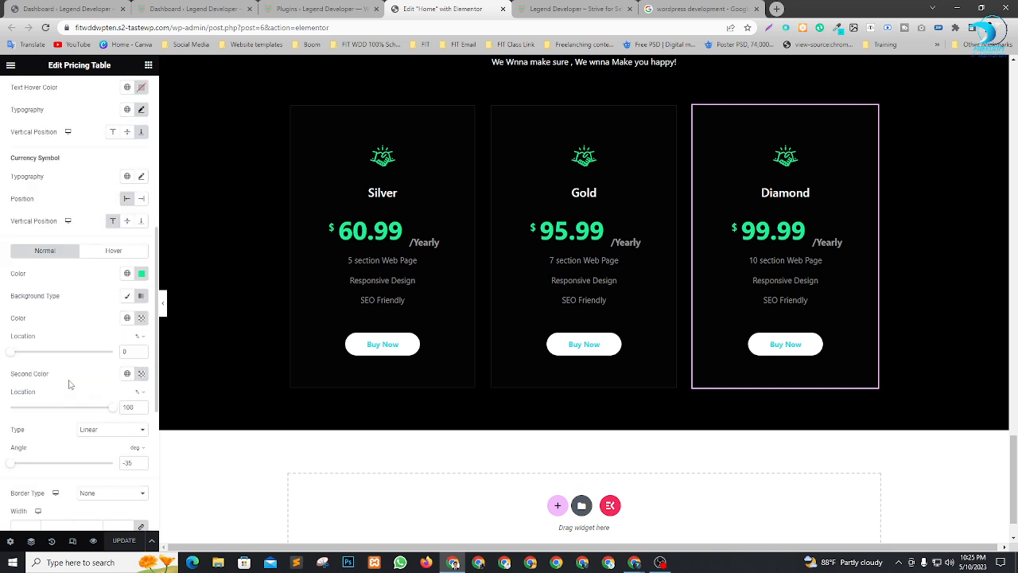
click(142, 273)
drag(82, 425, 105, 428)
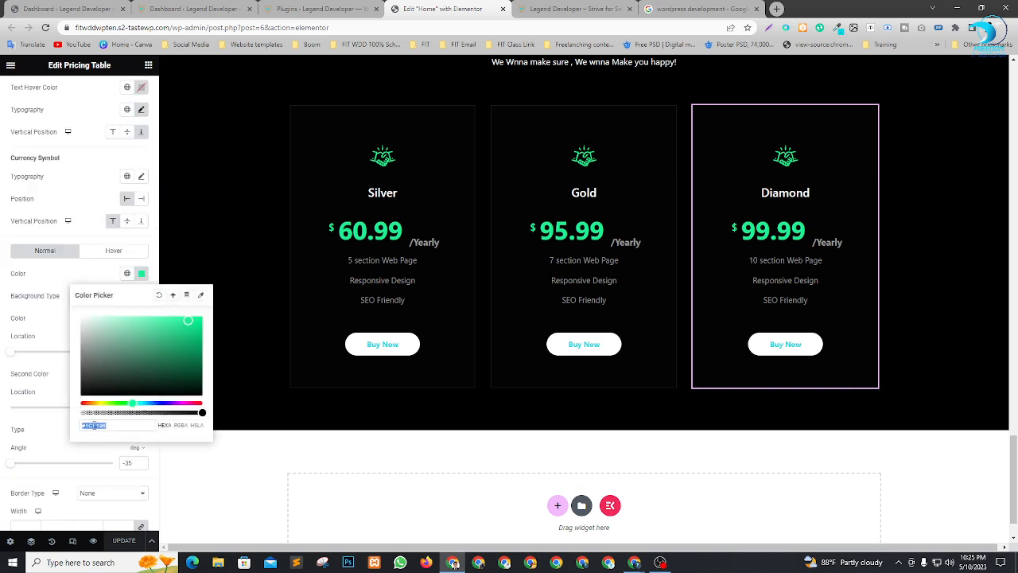
text(#00d7e2)
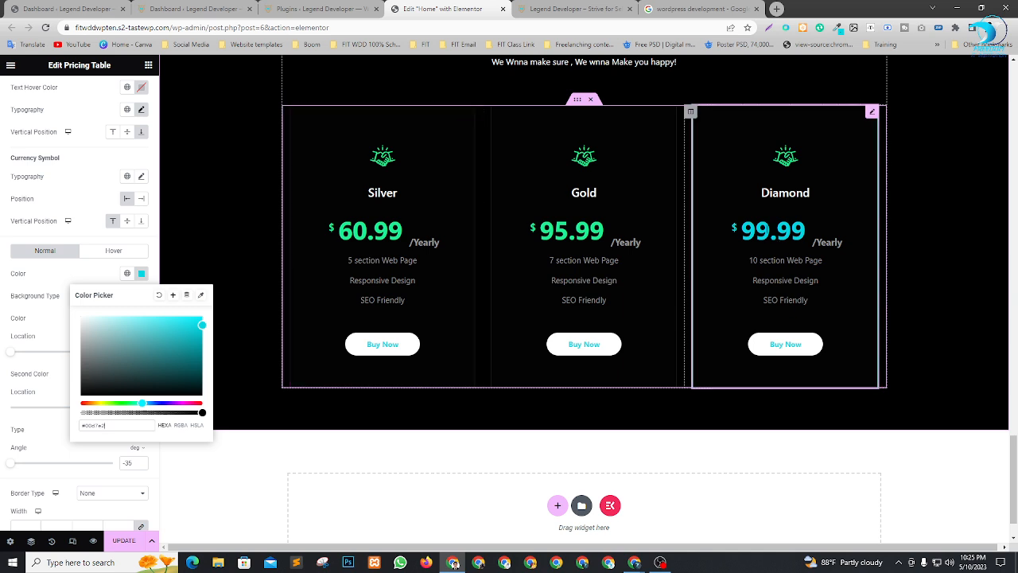
click(75, 169)
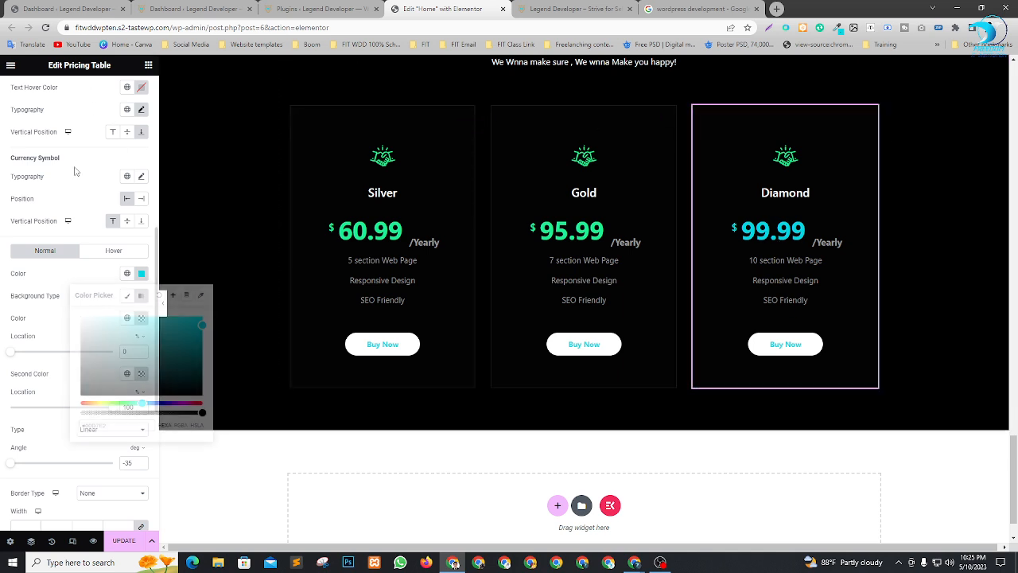
Step: Set the Diamond card's header icon colour to cyan #00d7e2
scroll(95, 262, up, 3)
scroll(94, 261, up, 2)
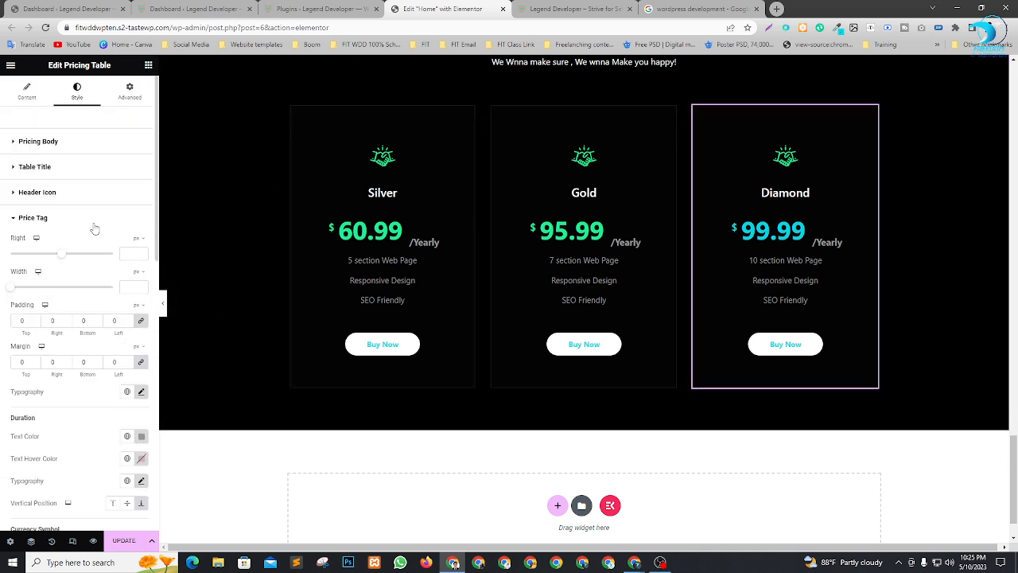
click(57, 192)
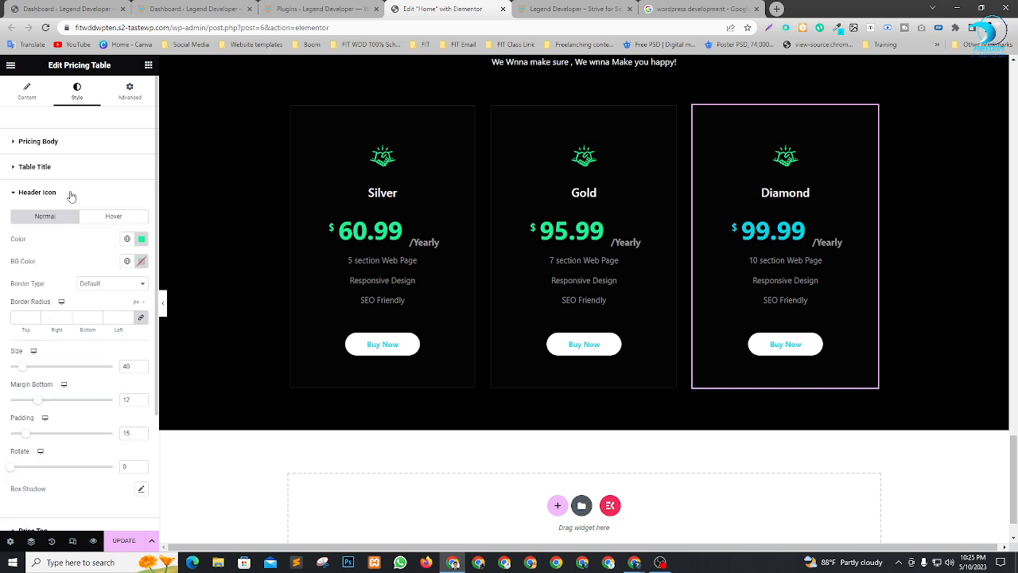
click(144, 240)
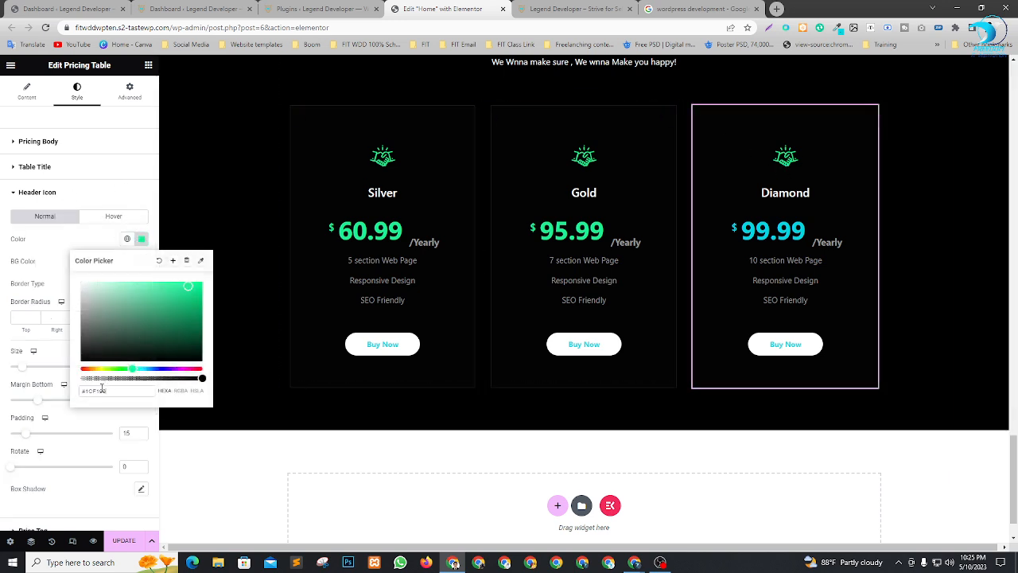
text(#00d7e2)
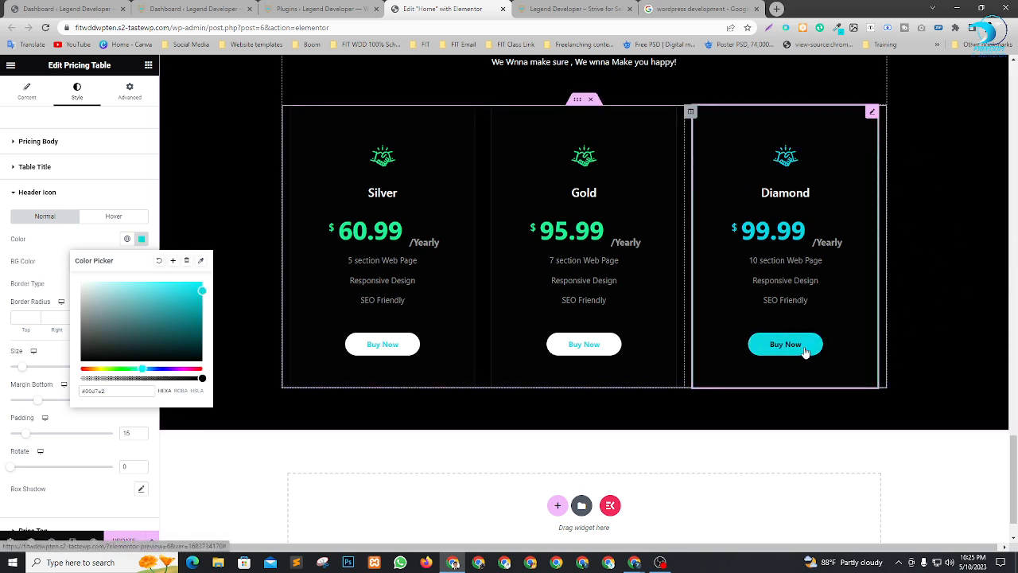
Step: Make the Gold card's header icon and price cyan #00d7e2
click(668, 115)
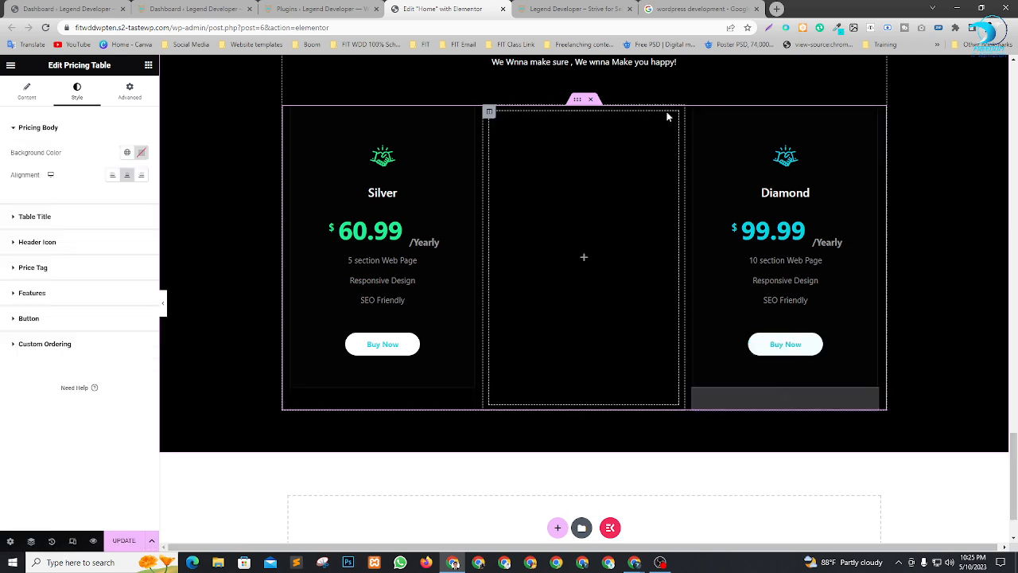
key(ctrl+z)
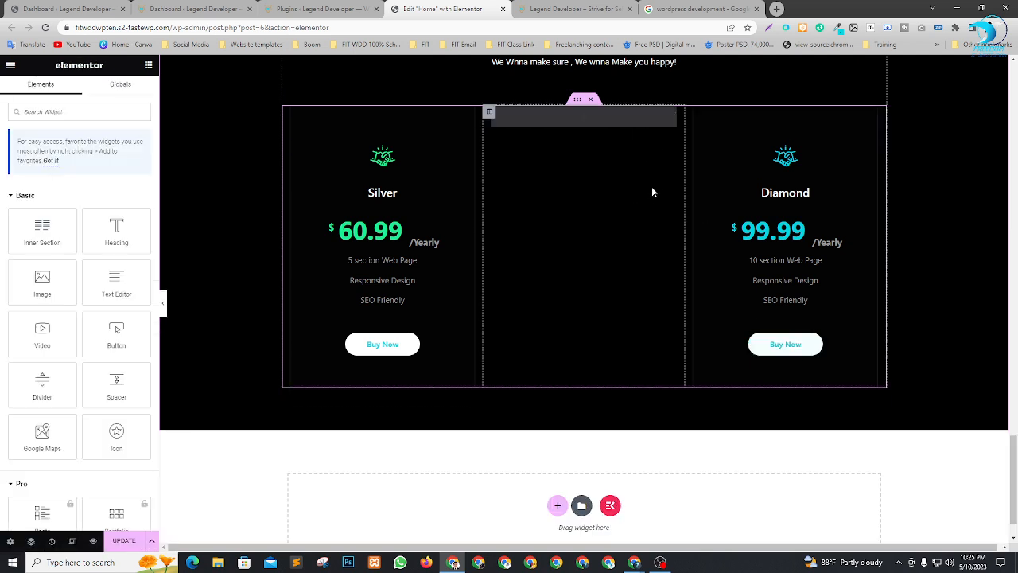
click(670, 113)
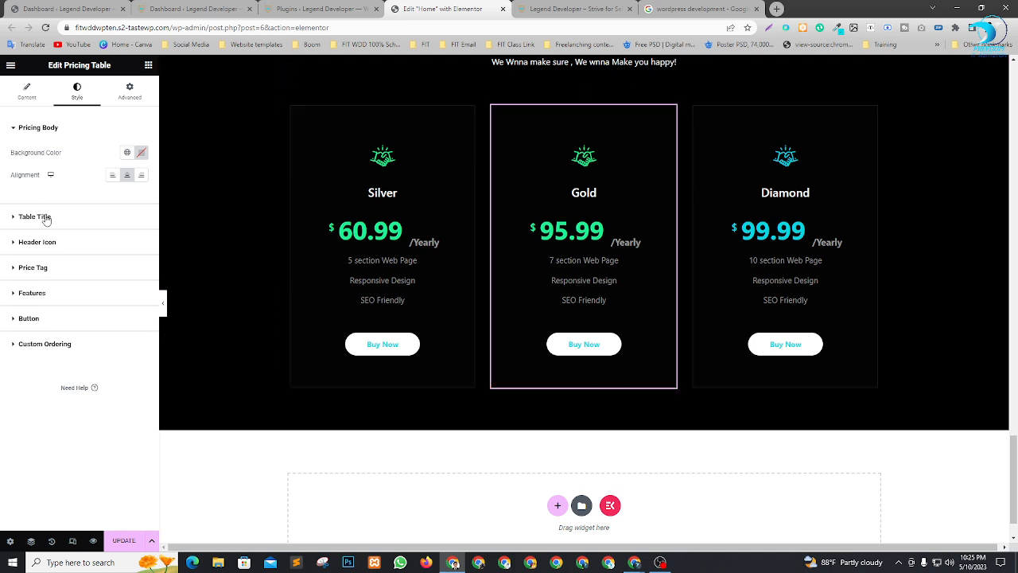
click(45, 219)
scroll(67, 296, down, 2)
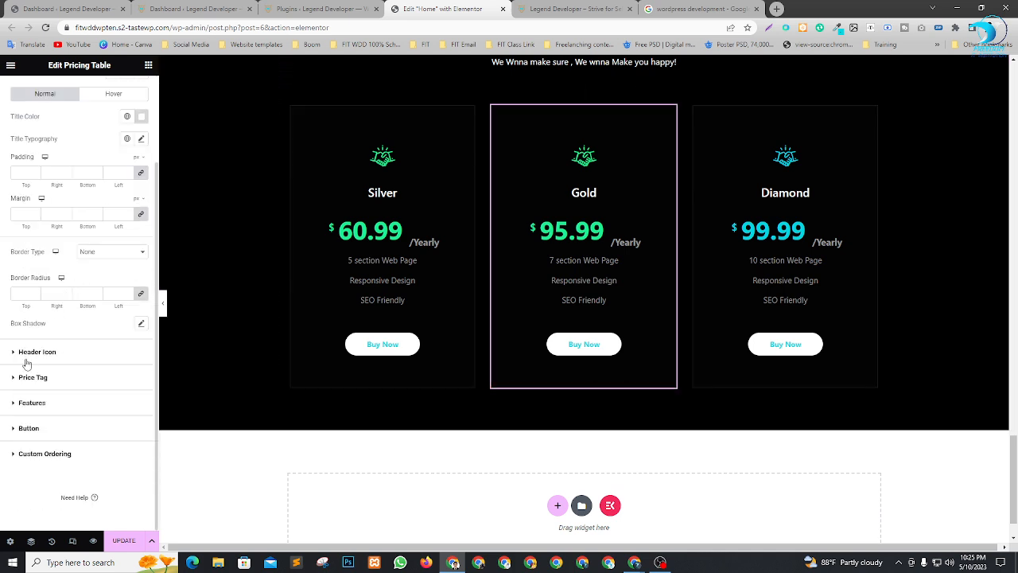
click(43, 351)
scroll(127, 223, up, 2)
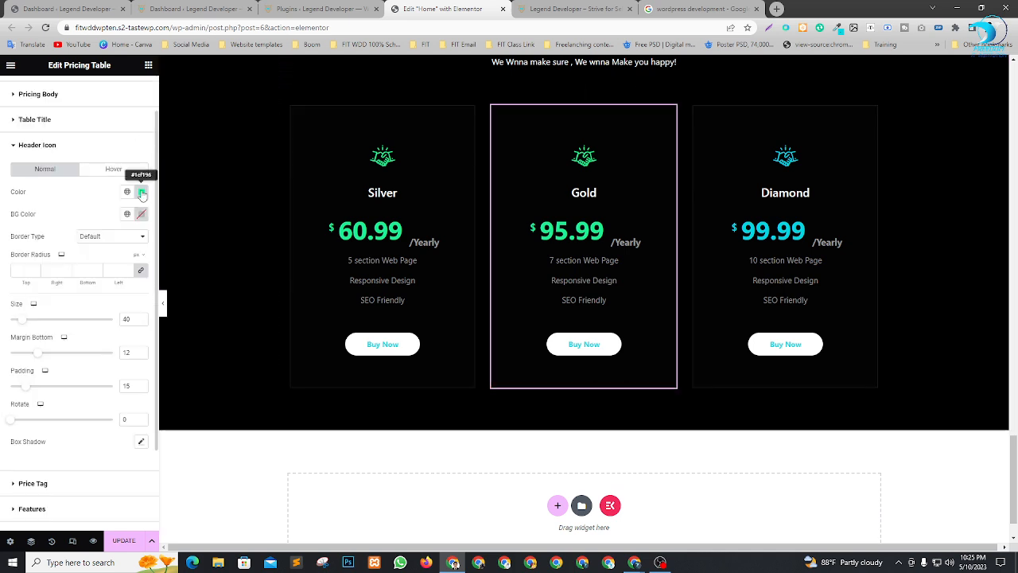
click(142, 192)
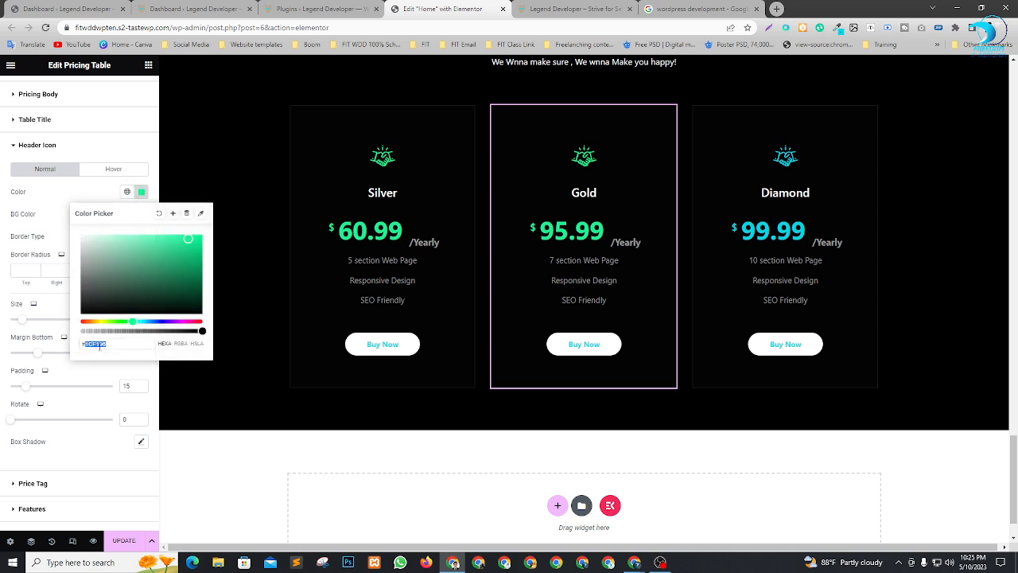
text(#00d7e9)
scroll(50, 382, down, 2)
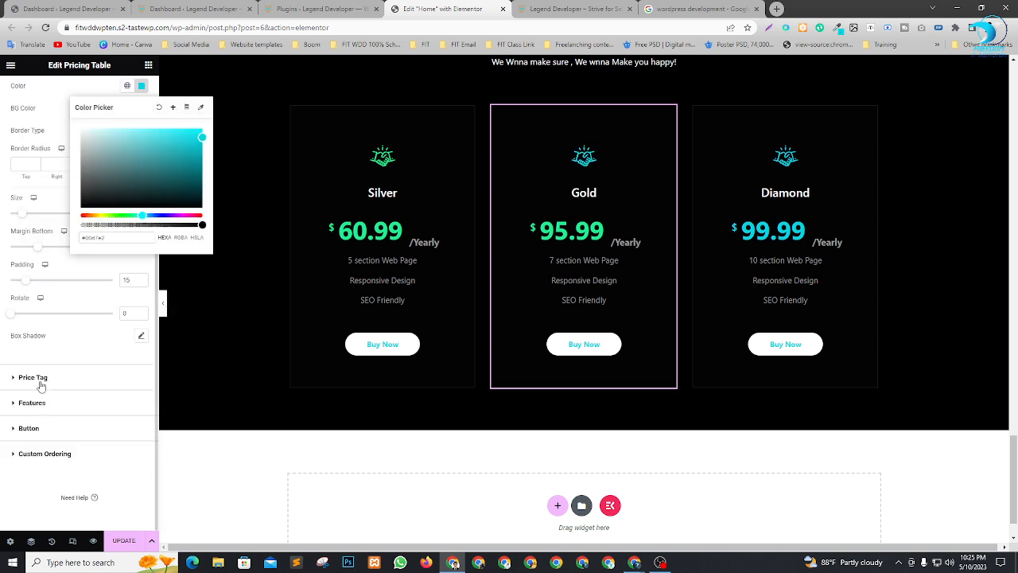
click(41, 384)
click(41, 381)
scroll(126, 362, down, 5)
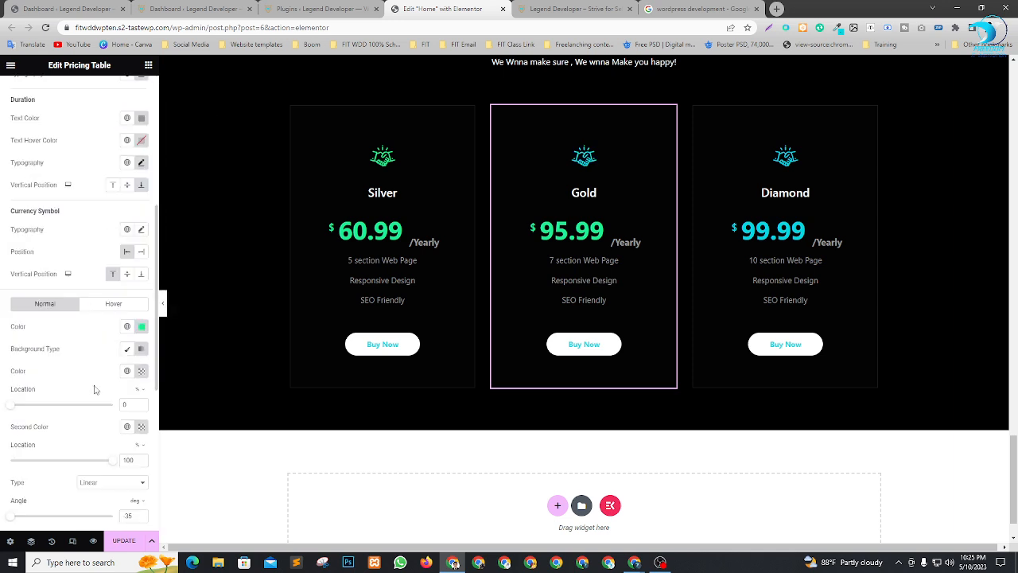
click(143, 273)
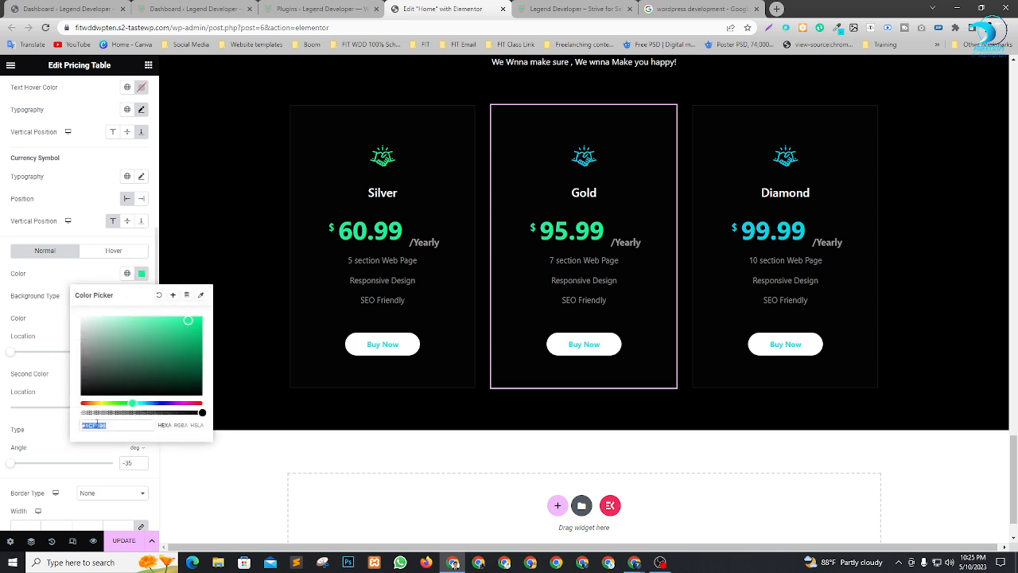
text(#00d7e2)
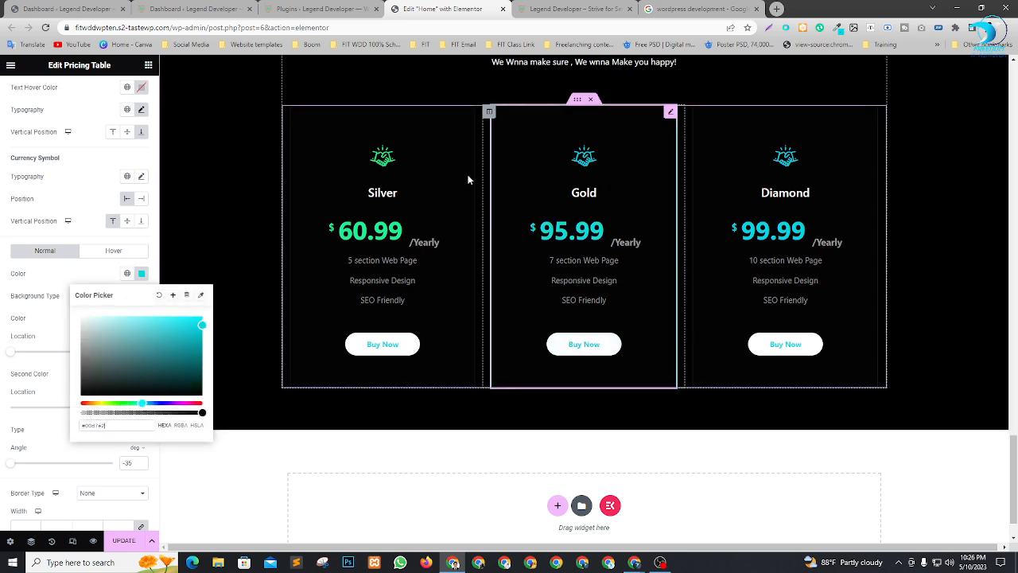
Step: Make the Silver card's header icon and price cyan #00d7e2
click(468, 114)
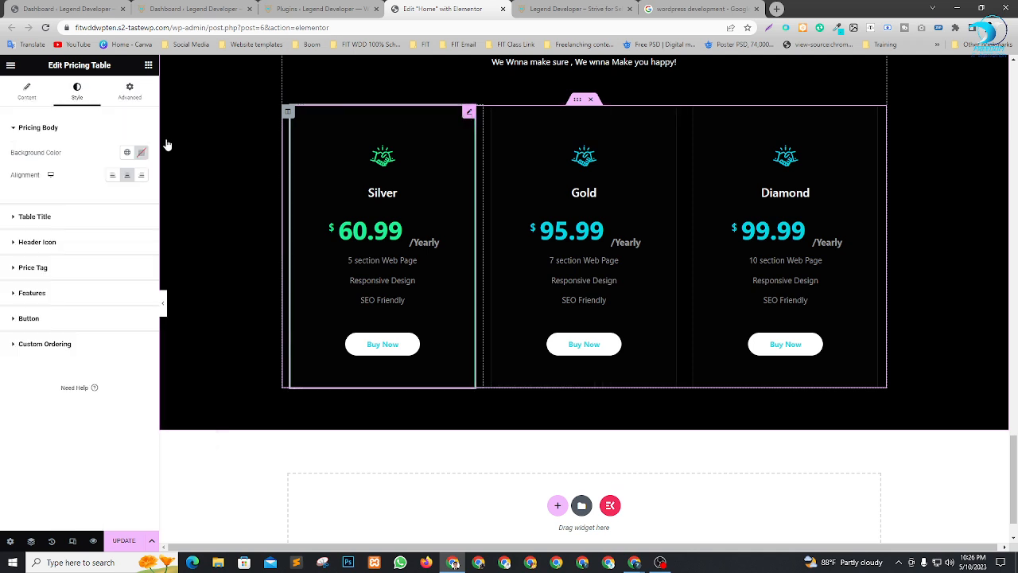
click(36, 217)
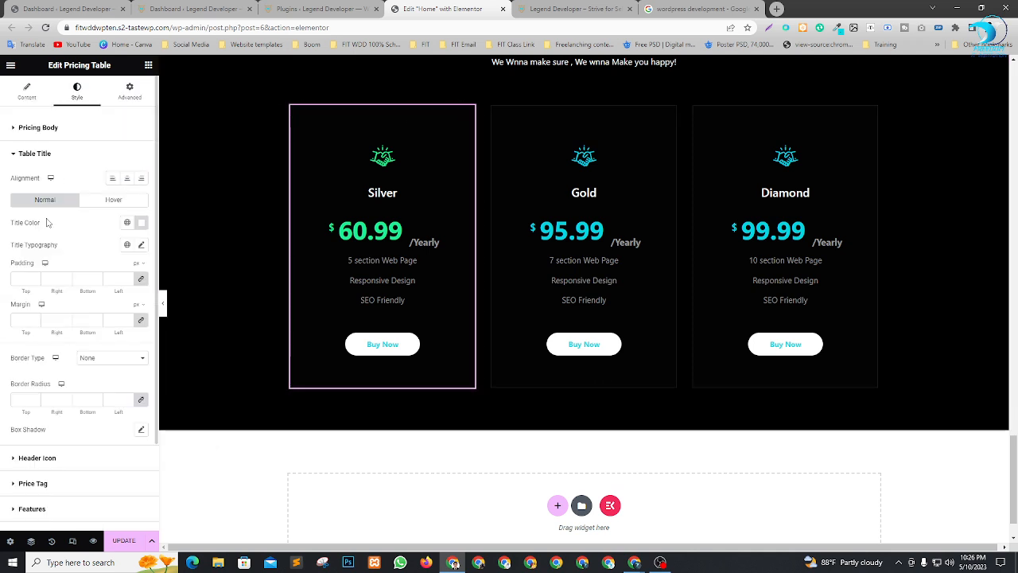
scroll(48, 350, down, 2)
click(37, 352)
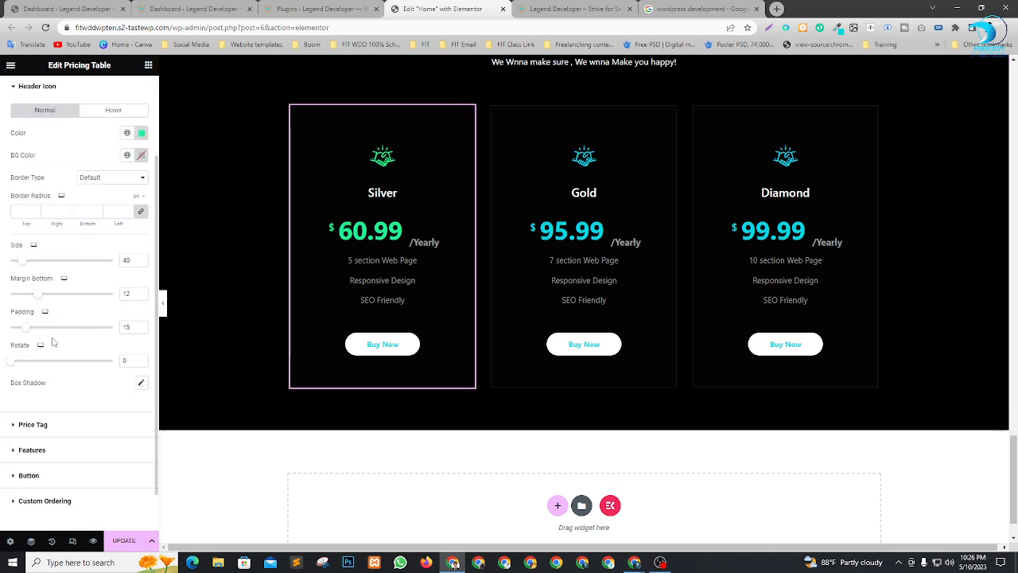
click(140, 141)
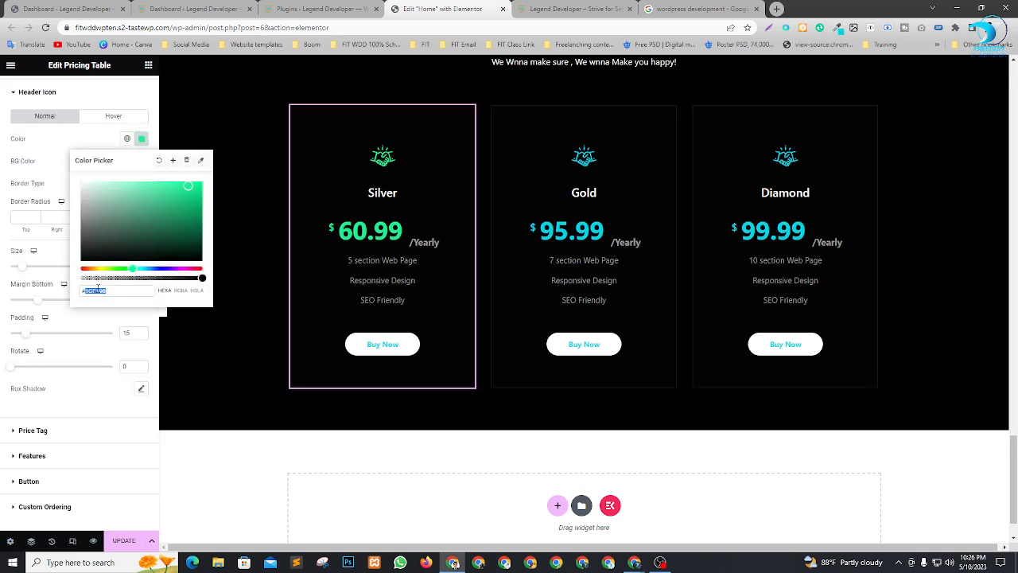
text(#00d7e4)
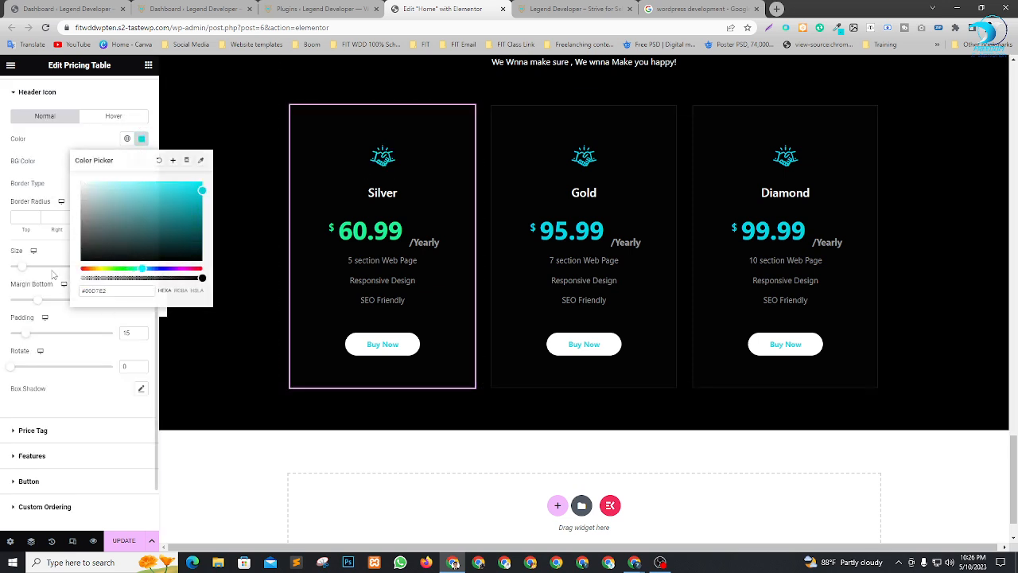
click(54, 273)
scroll(52, 347, down, 1)
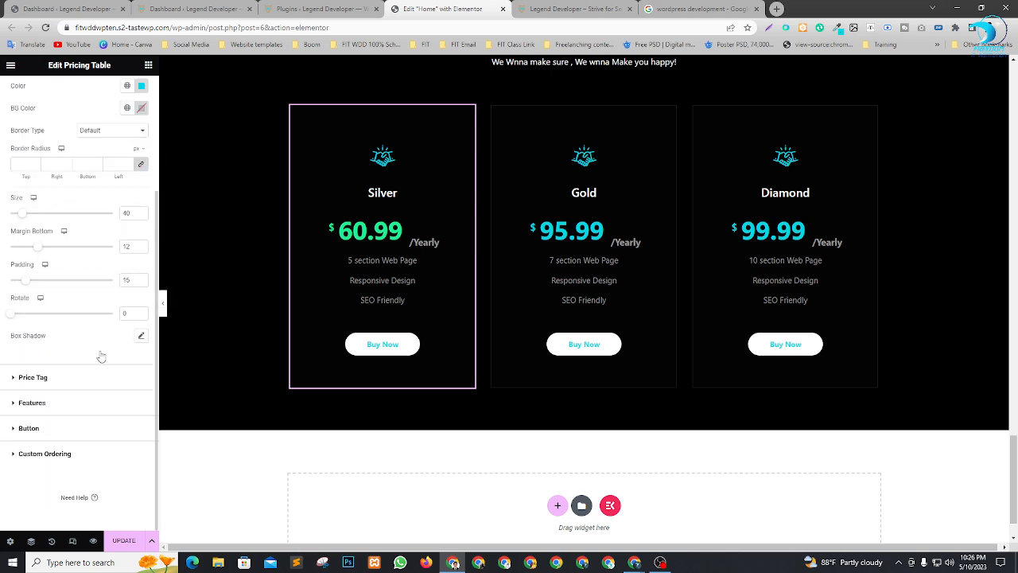
click(99, 377)
scroll(79, 318, down, 5)
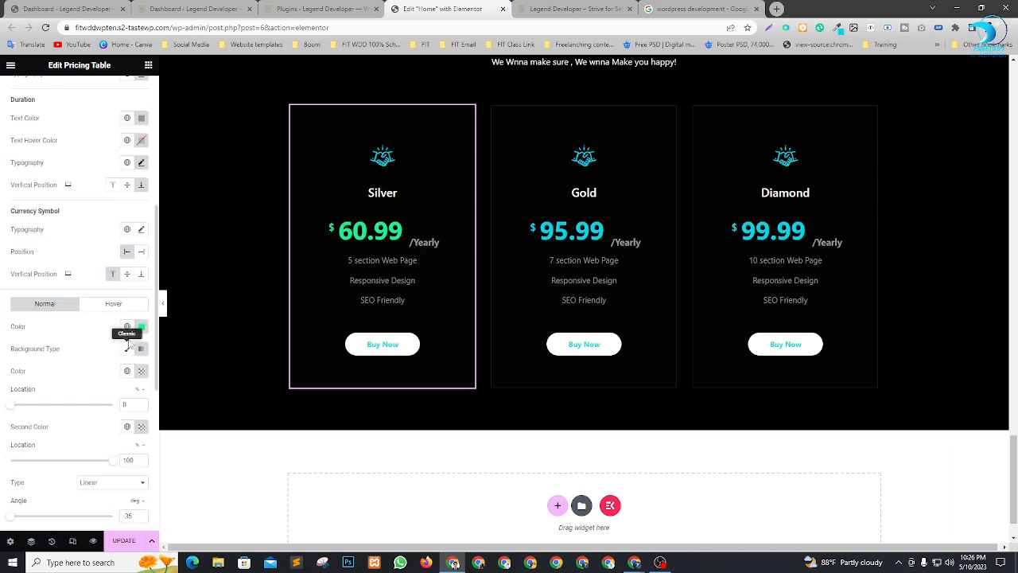
click(141, 327)
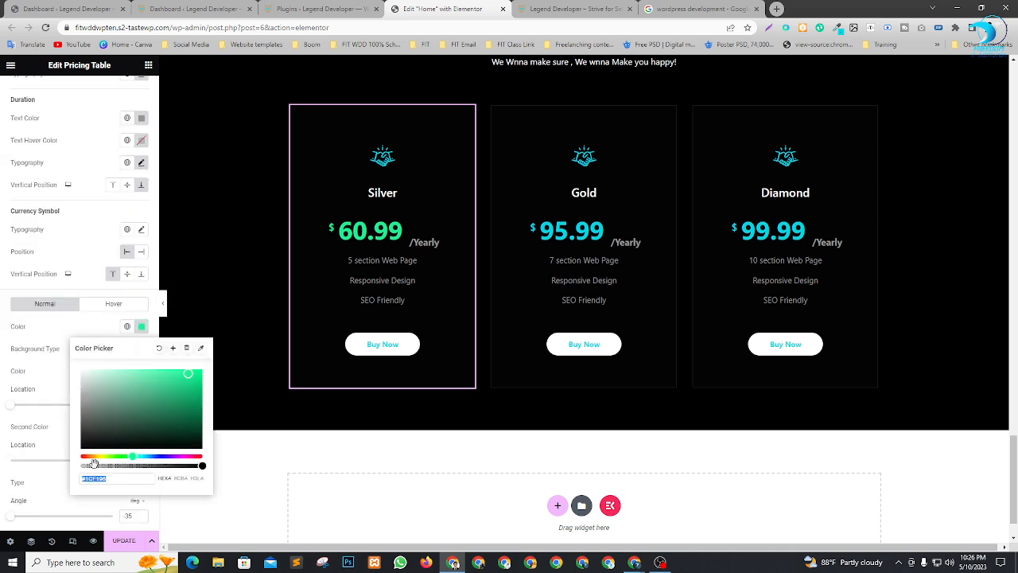
text(#00d7e2)
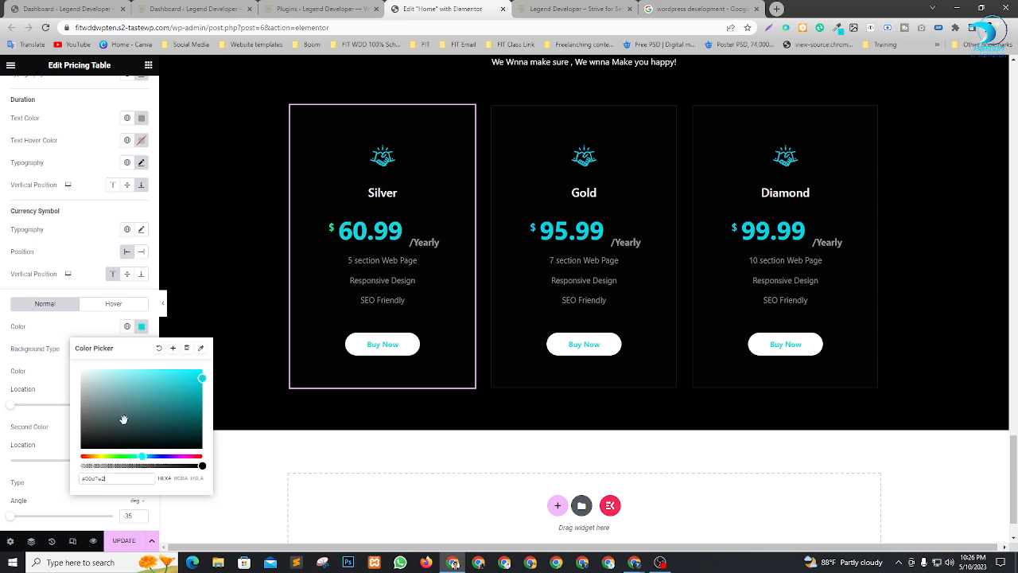
Step: Save the page with all cyan prices and icons
scroll(83, 407, down, 3)
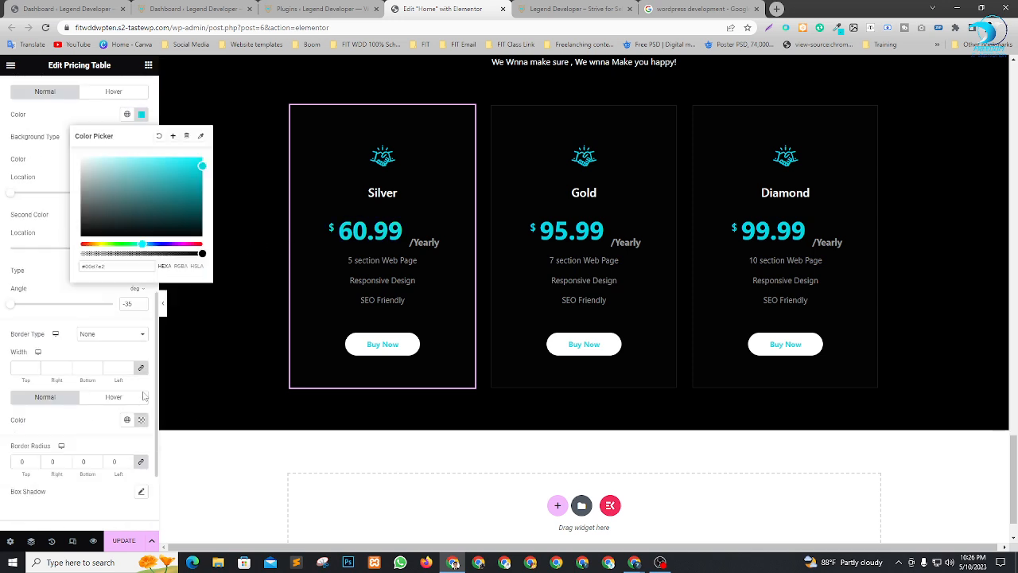
click(125, 540)
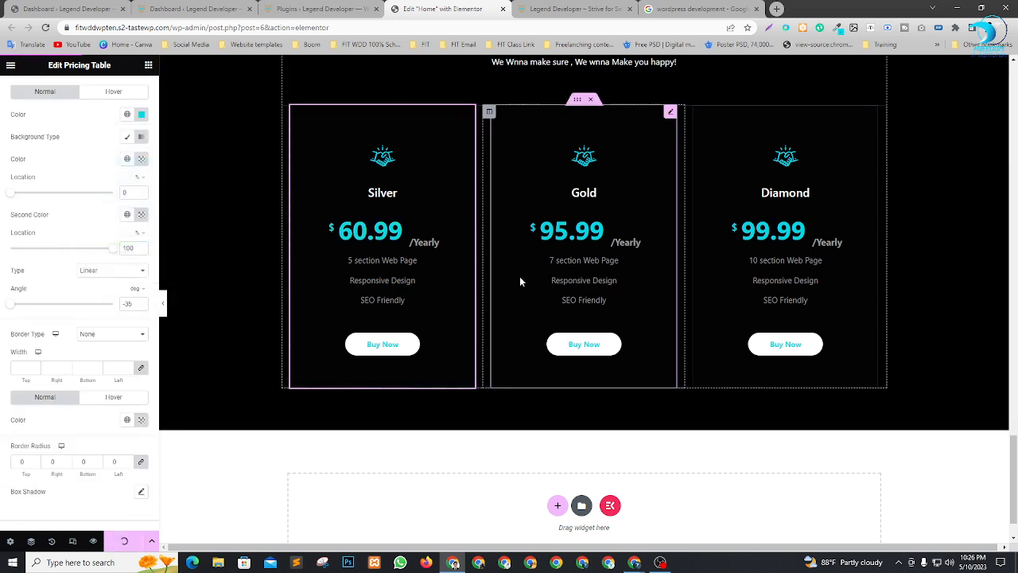
scroll(930, 263, up, 12)
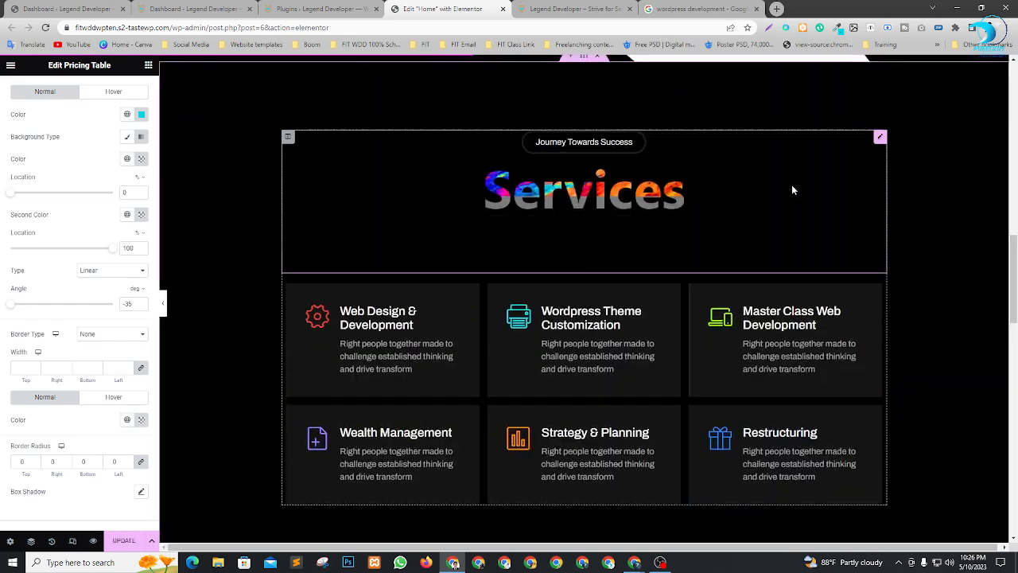
scroll(792, 189, up, 8)
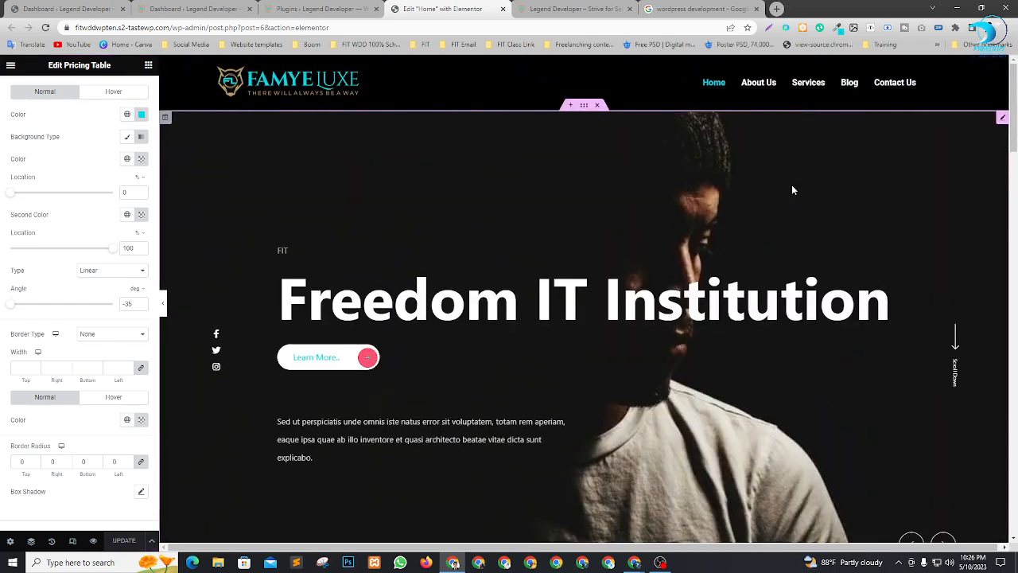
scroll(792, 190, down, 20)
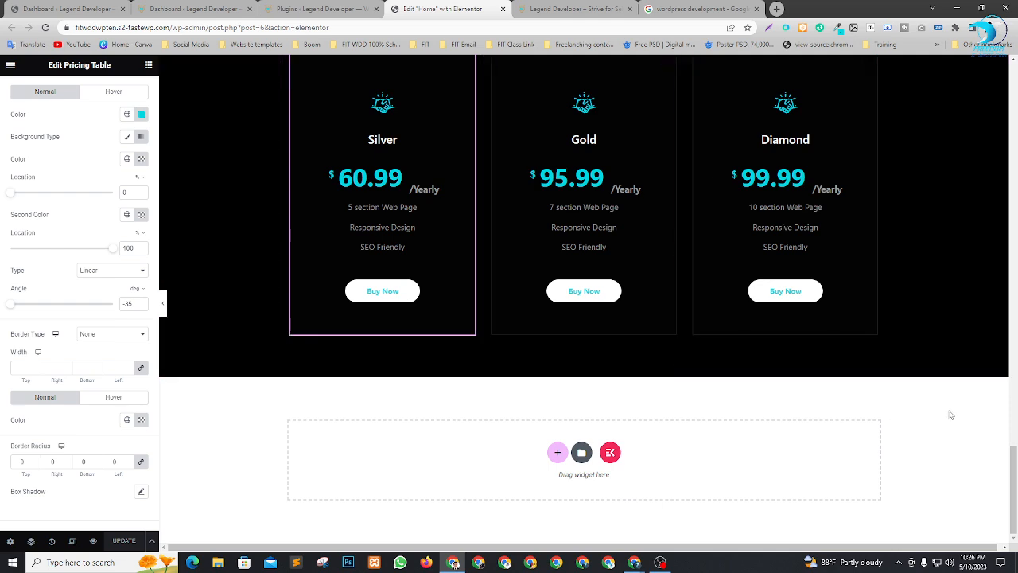
scroll(677, 293, up, 3)
scroll(636, 397, down, 3)
Step: Open the ElementsKit section library and filter it to Testimonial designs
click(608, 453)
scroll(499, 227, down, 2)
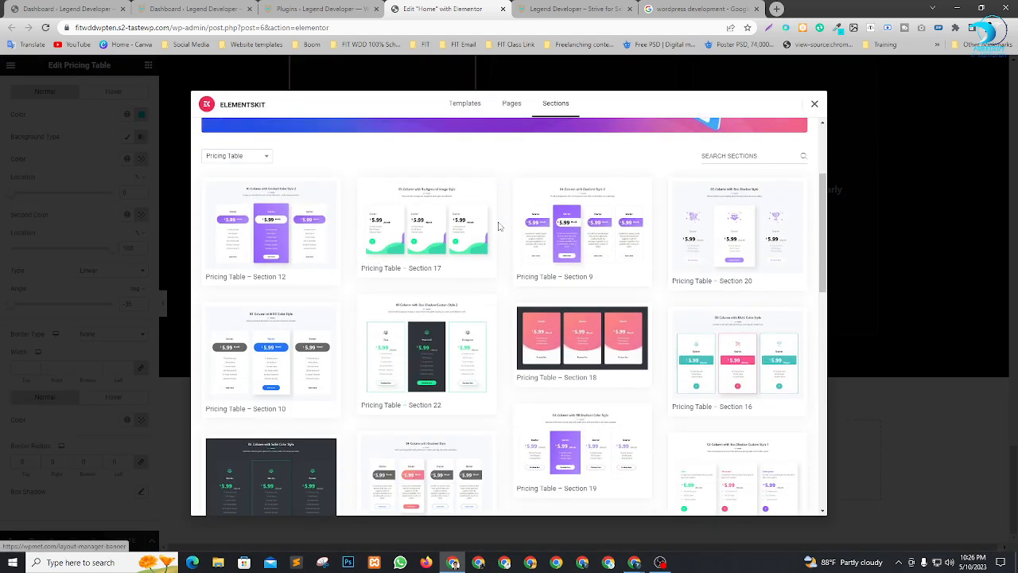
scroll(521, 235, down, 5)
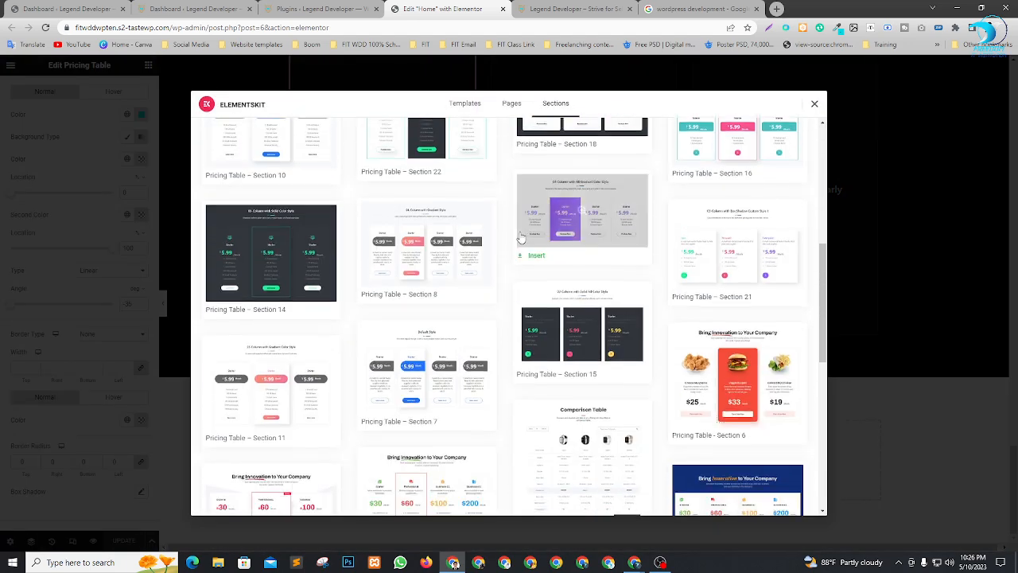
scroll(477, 267, up, 3)
scroll(462, 284, up, 5)
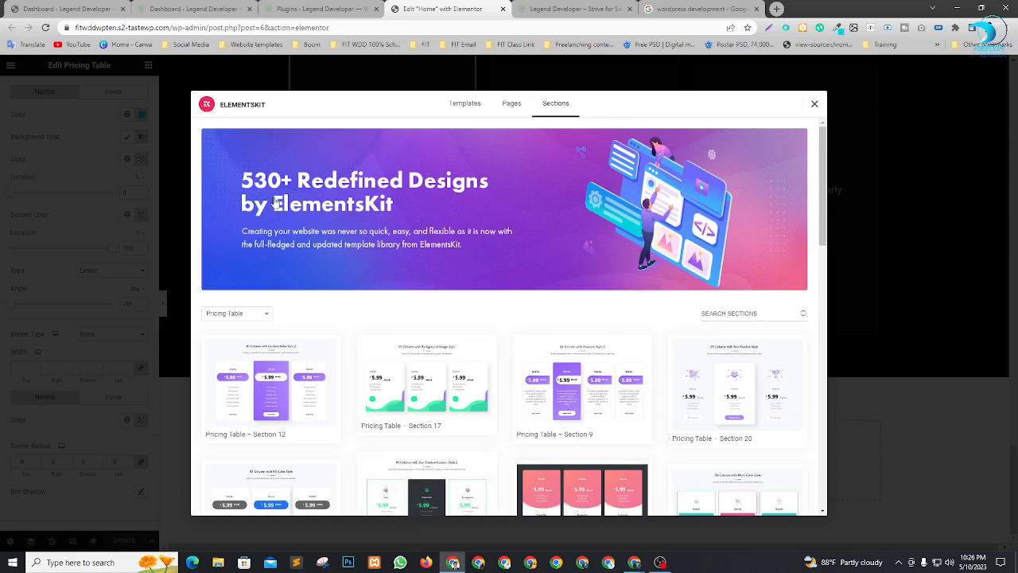
click(235, 302)
scroll(292, 370, down, 3)
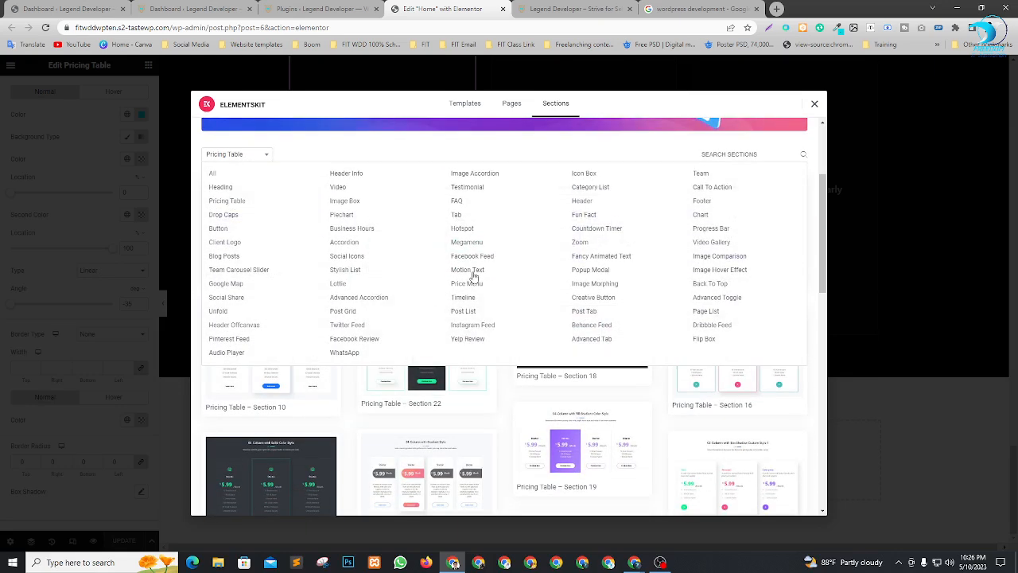
scroll(587, 323, up, 1)
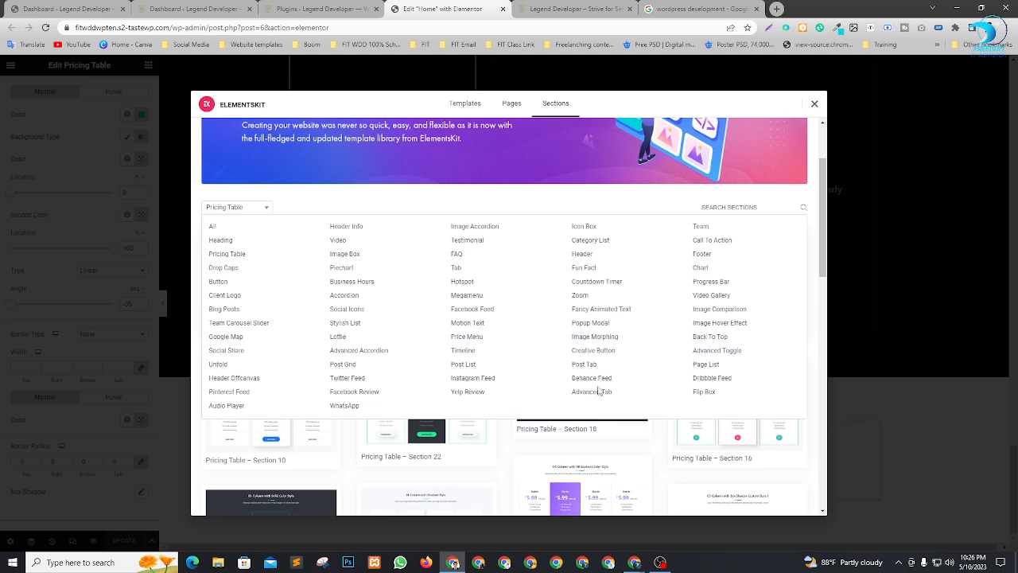
click(468, 240)
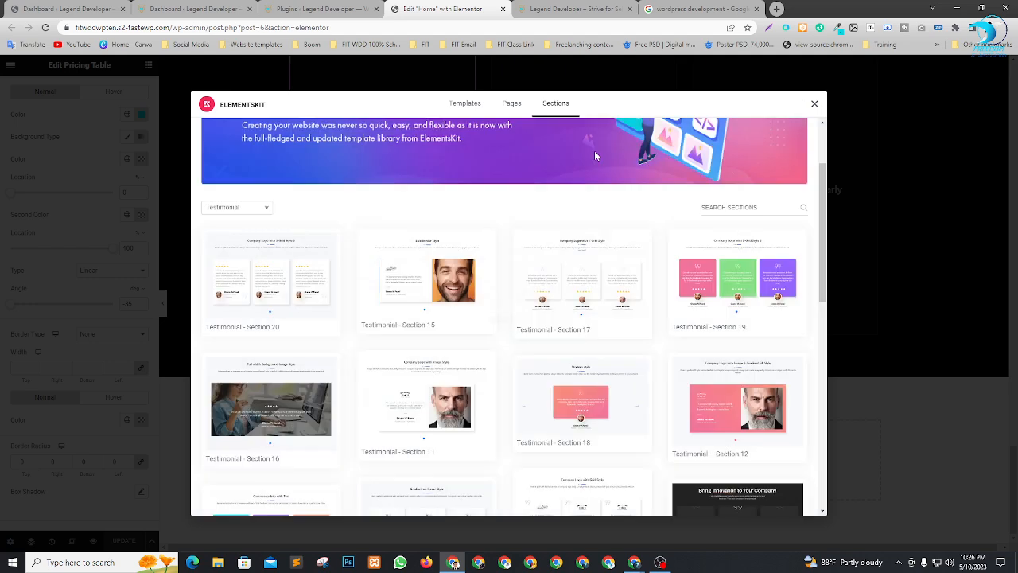
Step: Insert Testimonial – Section 17 below the pricing table
scroll(724, 286, down, 1)
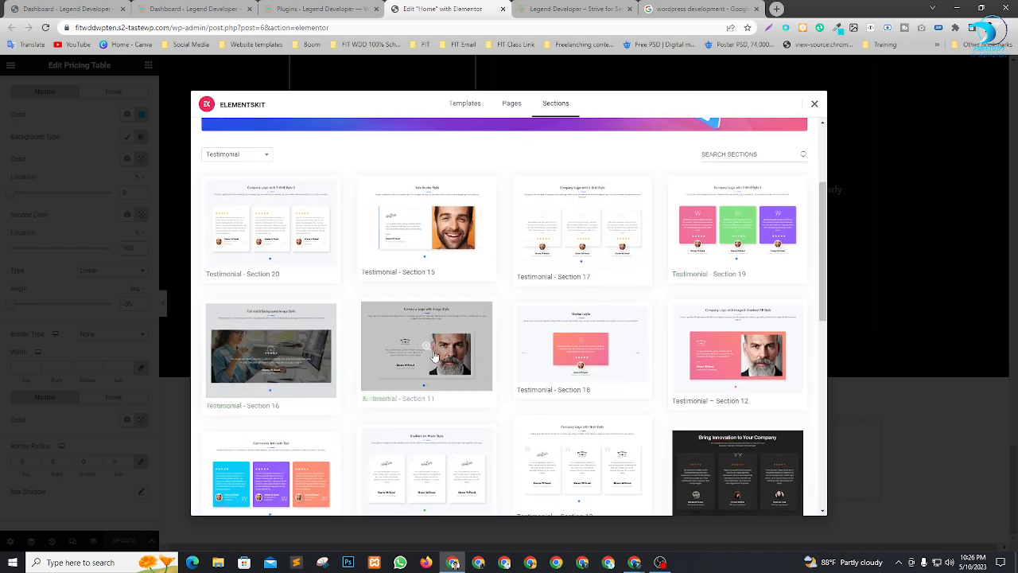
scroll(434, 355, down, 1)
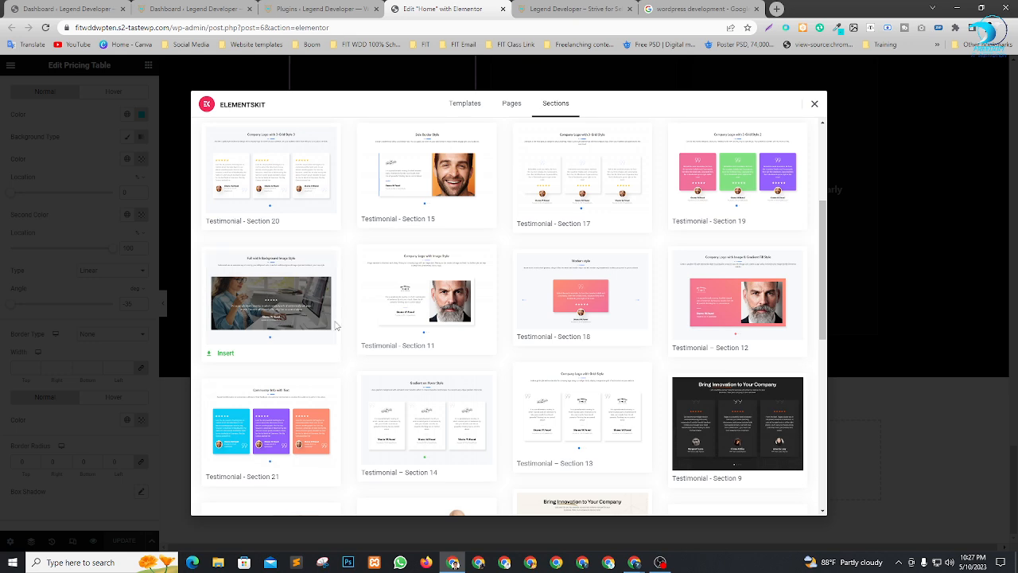
scroll(372, 319, down, 4)
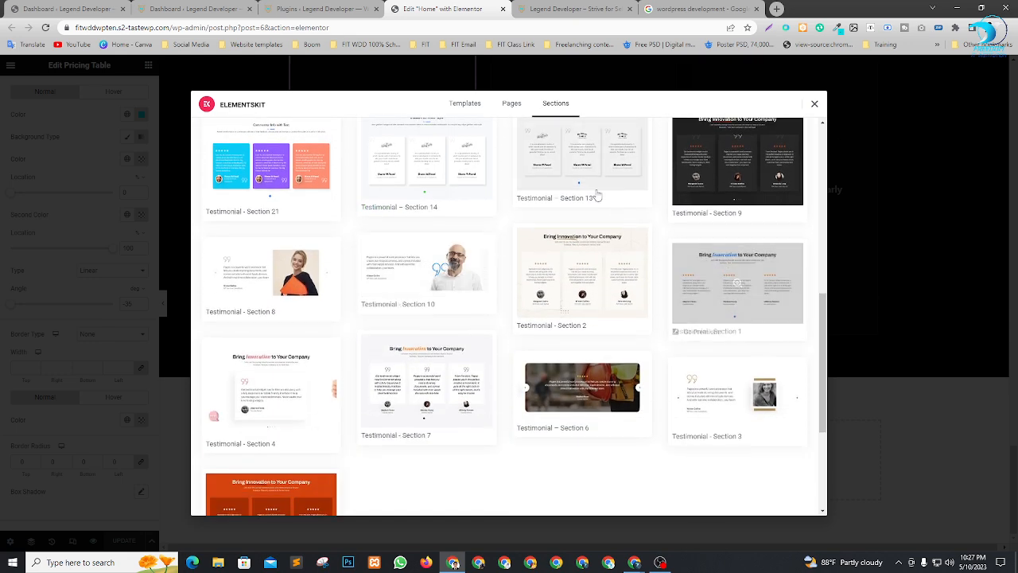
scroll(531, 358, down, 3)
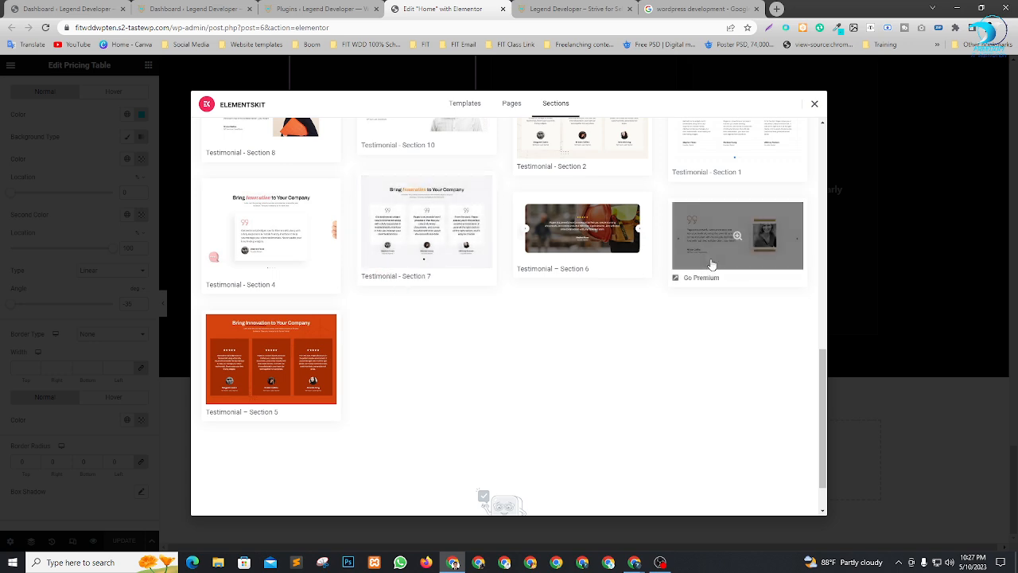
scroll(445, 273, up, 1)
scroll(273, 329, down, 2)
scroll(319, 349, up, 5)
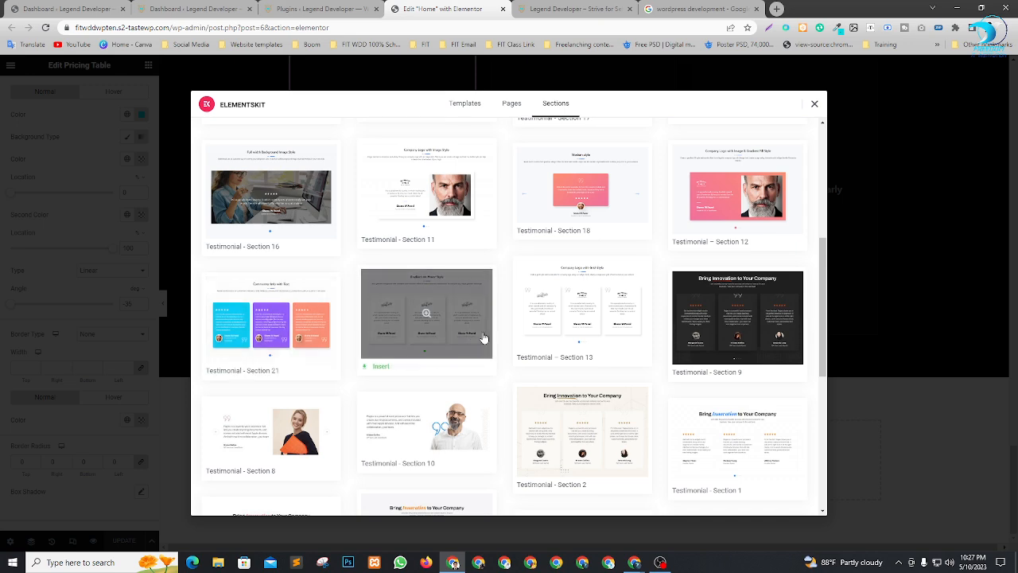
scroll(746, 348, up, 1)
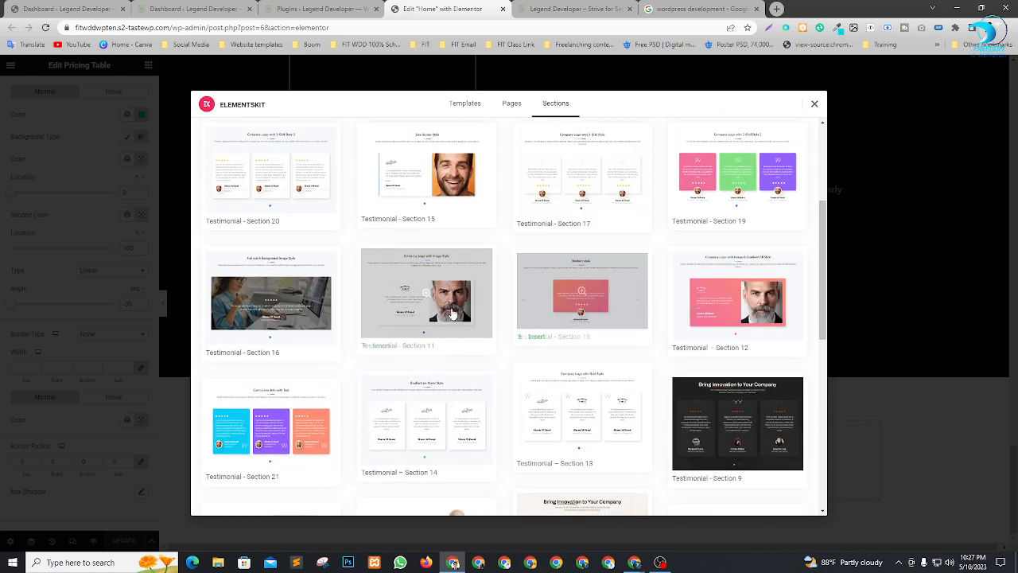
scroll(274, 306, up, 2)
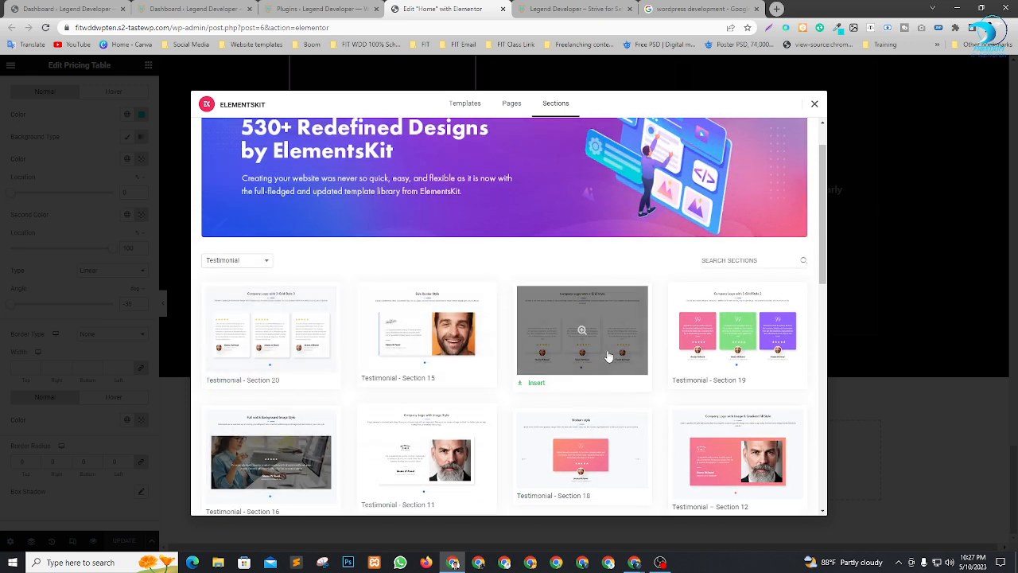
click(535, 384)
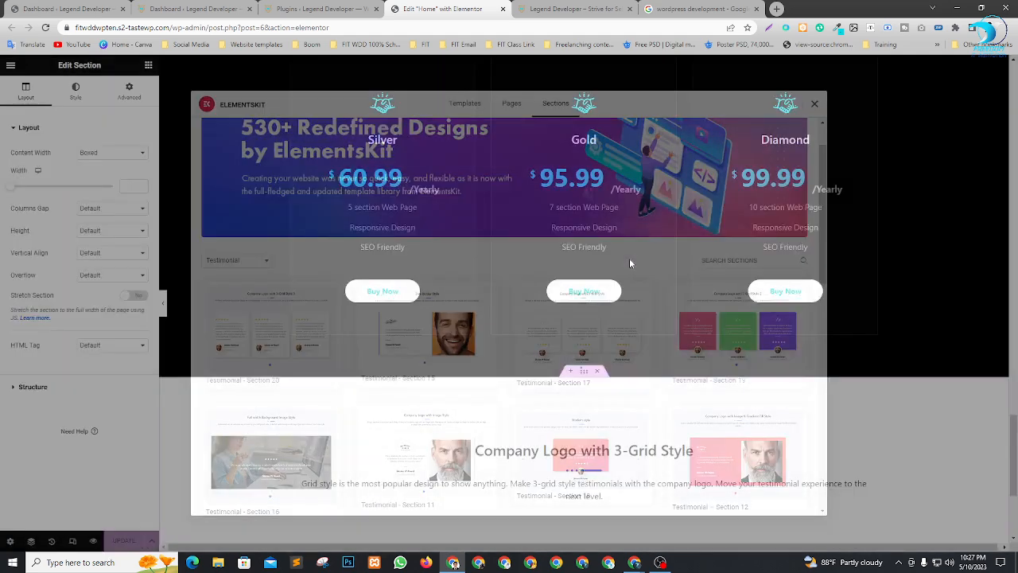
Step: Scroll the canvas to review the three-card 'Company Logo with 3-Grid Style' testimonial section
scroll(664, 331, up, 1)
scroll(668, 330, down, 9)
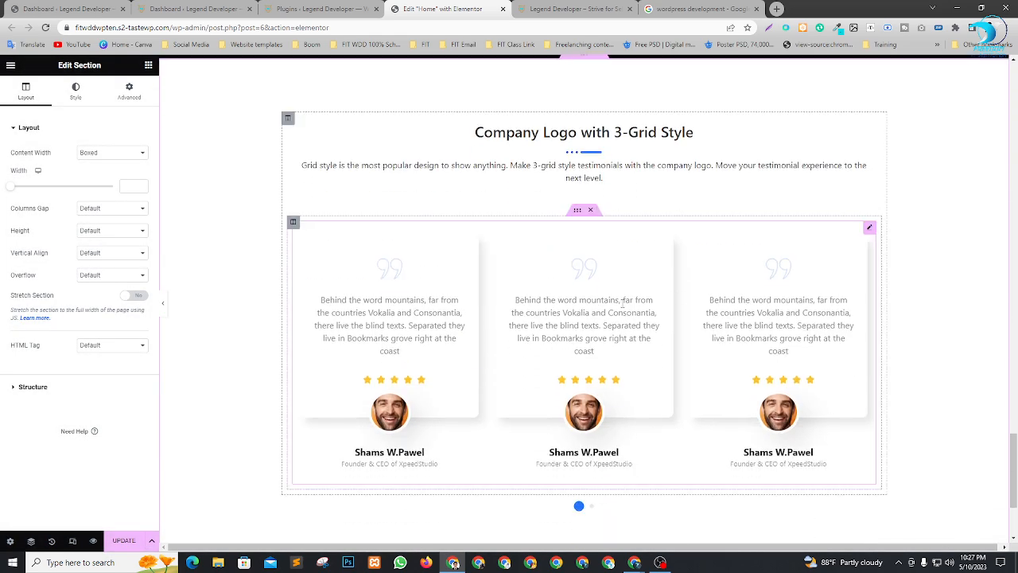
scroll(569, 318, up, 1)
scroll(565, 342, down, 1)
scroll(562, 358, up, 1)
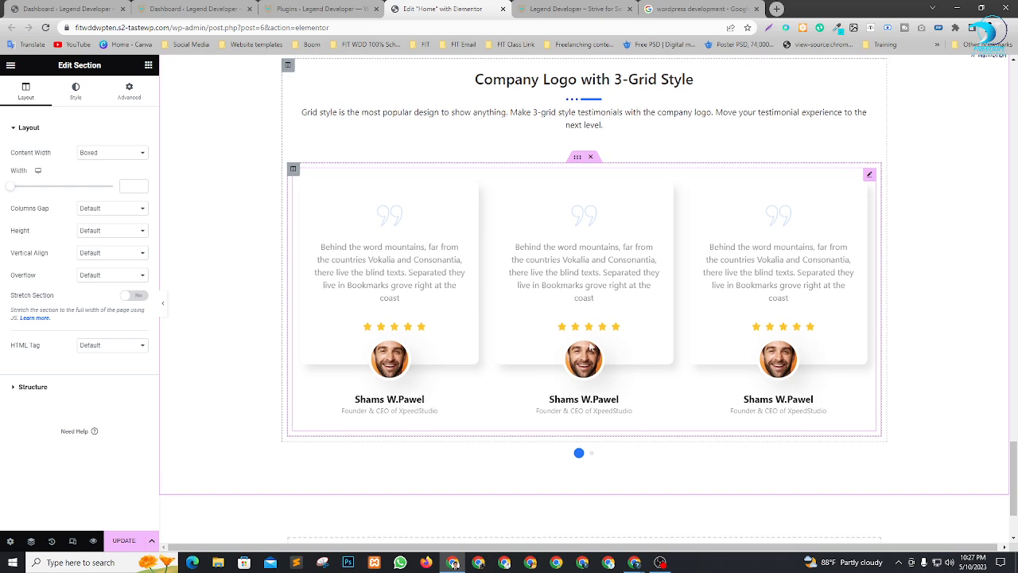
scroll(602, 336, up, 2)
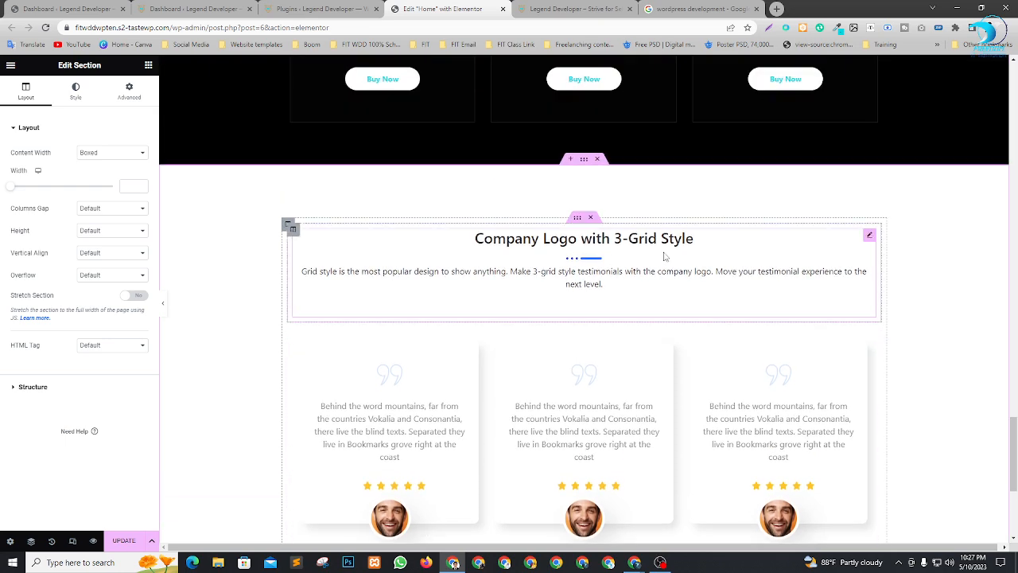
scroll(556, 318, down, 1)
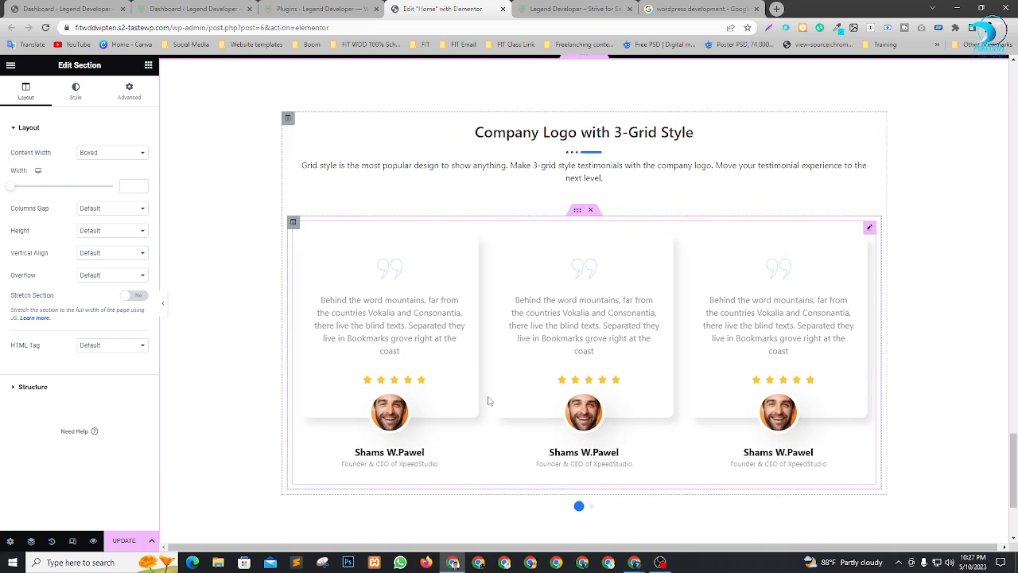
scroll(702, 329, down, 3)
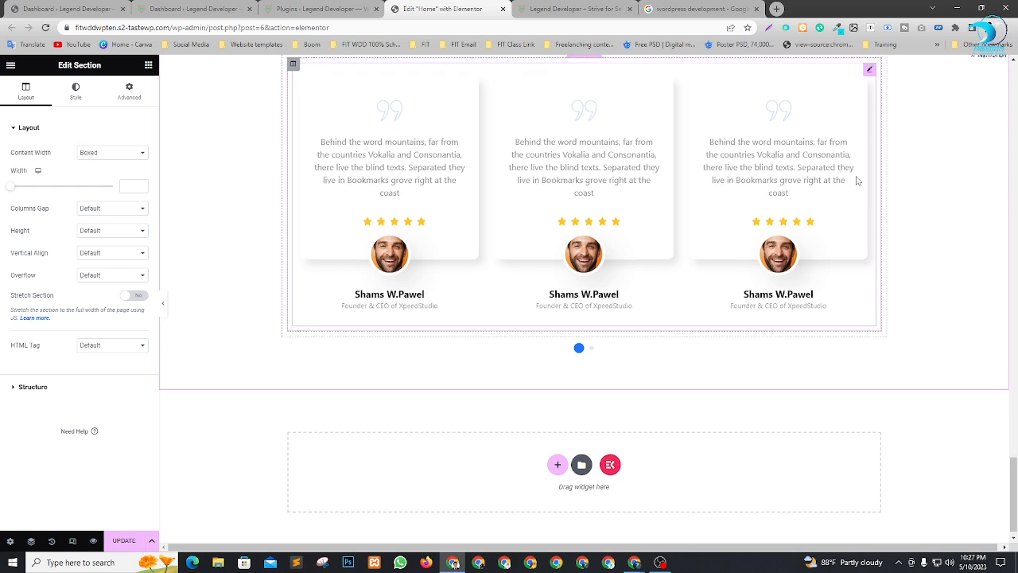
scroll(636, 191, up, 2)
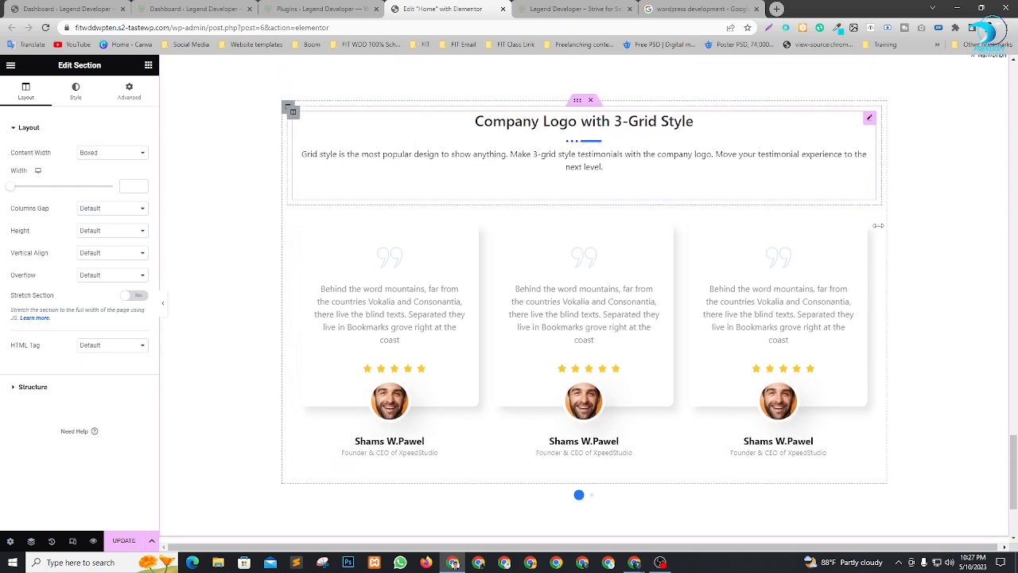
Step: Change the testimonial heading from 'Company Logo with 3-Grid Style' to 'Strive for self development'
click(869, 118)
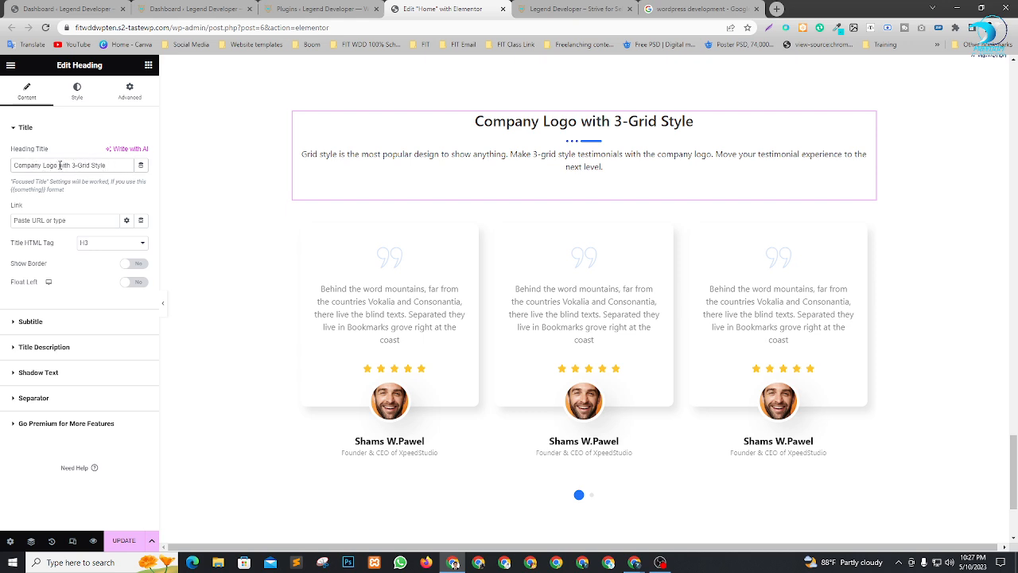
drag(44, 165, 137, 171)
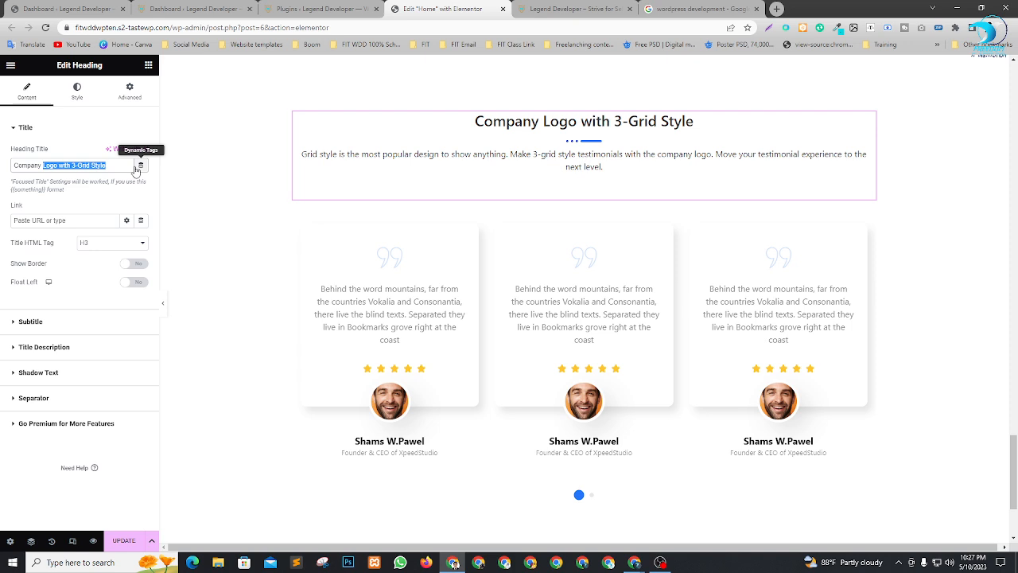
key(BackSpace)
key(BackSpace)
key(BackSpace)
key(BackSpace)
key(BackSpace)
key(BackSpace)
key(BackSpace)
key(BackSpace)
key(BackSpace)
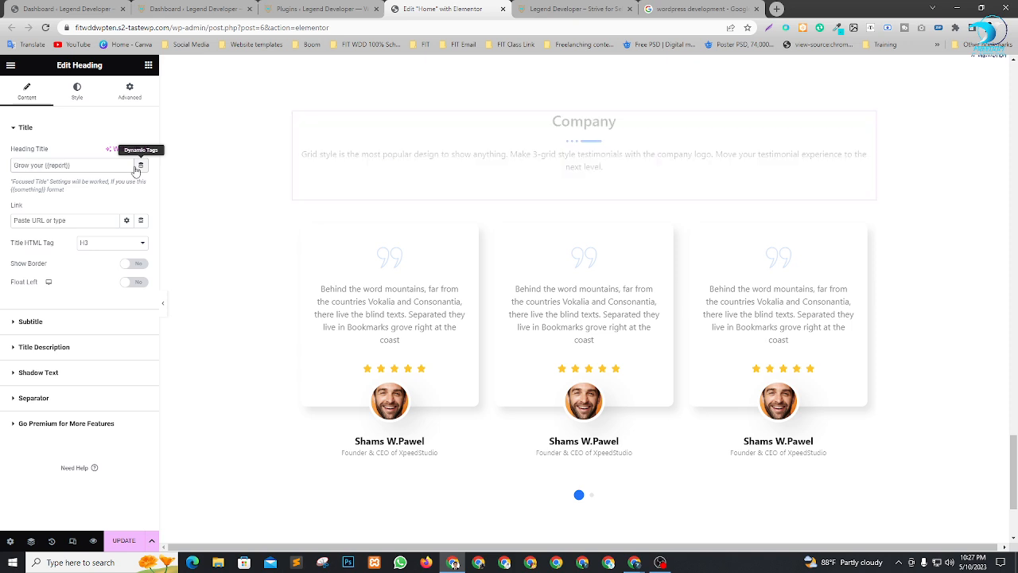
text(S)
text(ive for self development)
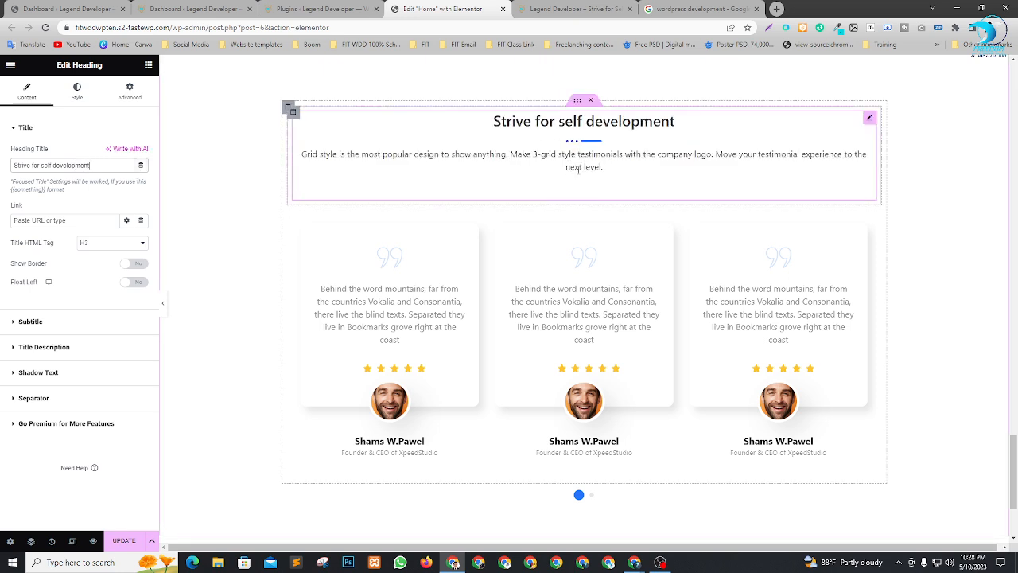
scroll(582, 166, down, 2)
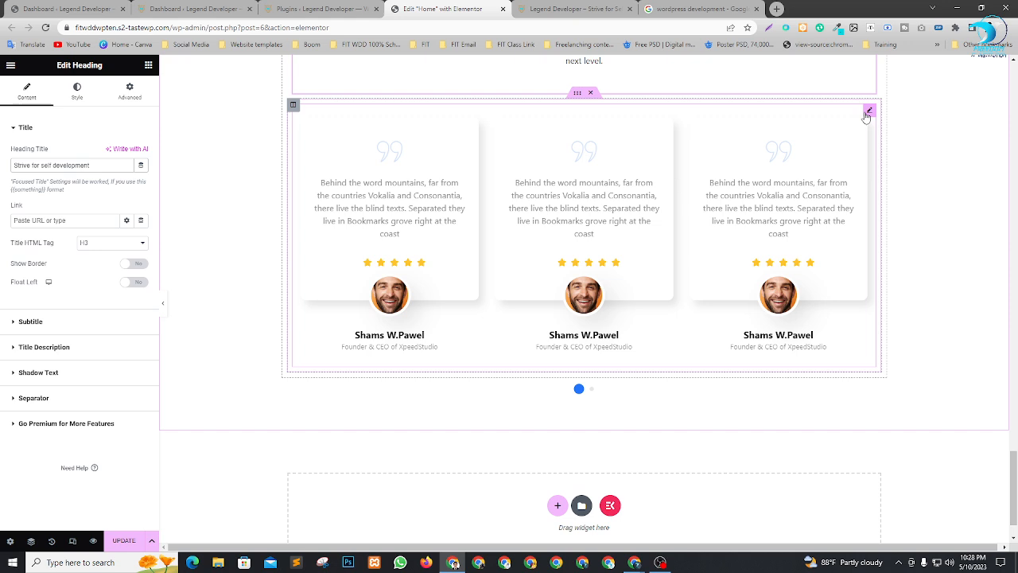
Step: Switch the testimonial widget to the card style with the client photo on top
click(868, 112)
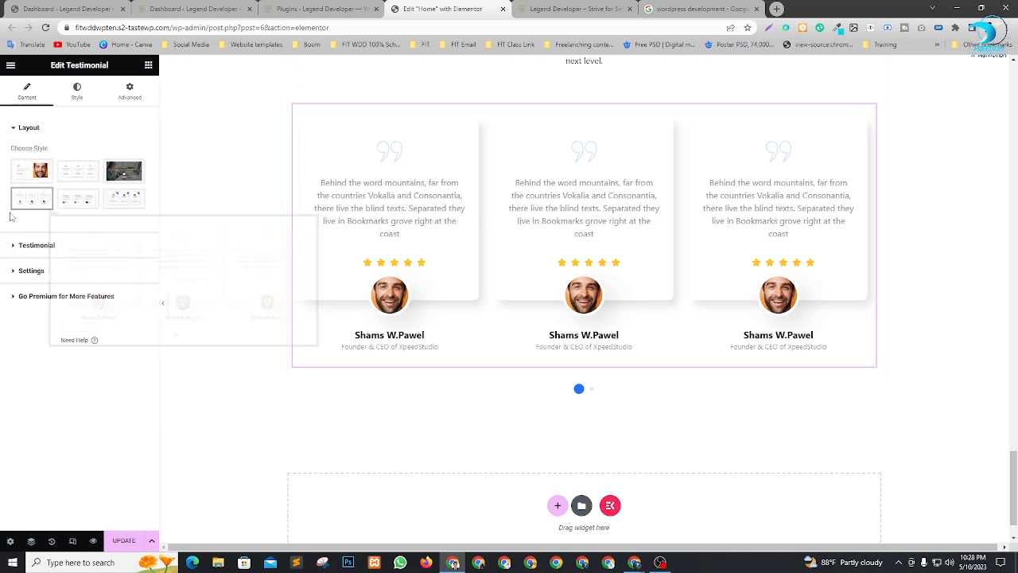
mouse_move(105, 208)
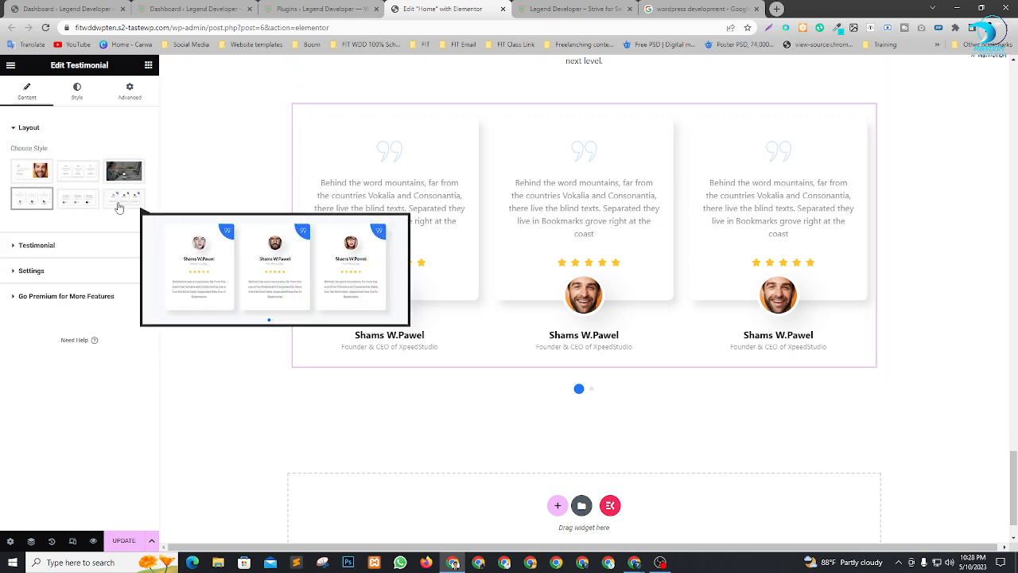
click(123, 205)
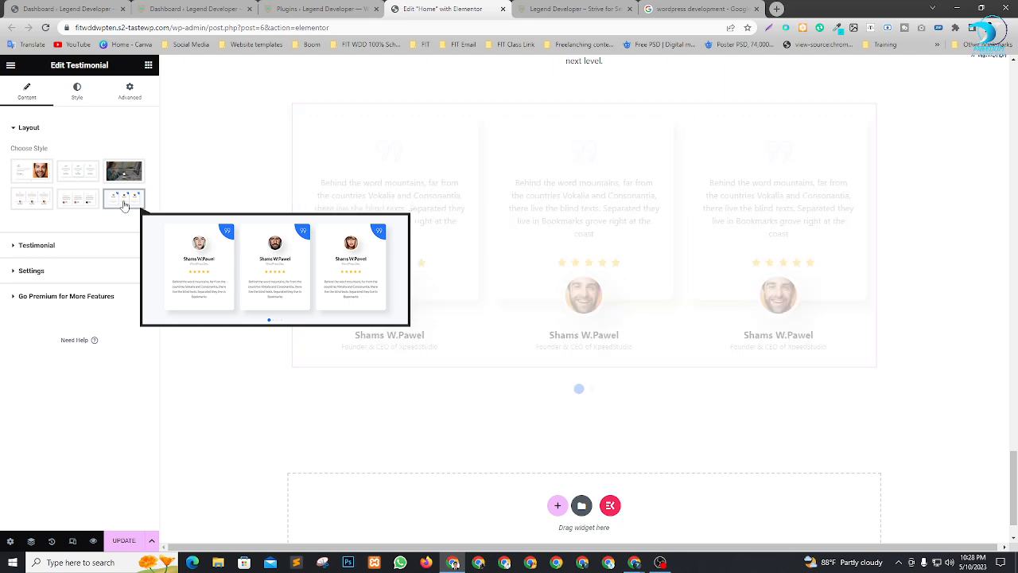
scroll(740, 231, up, 2)
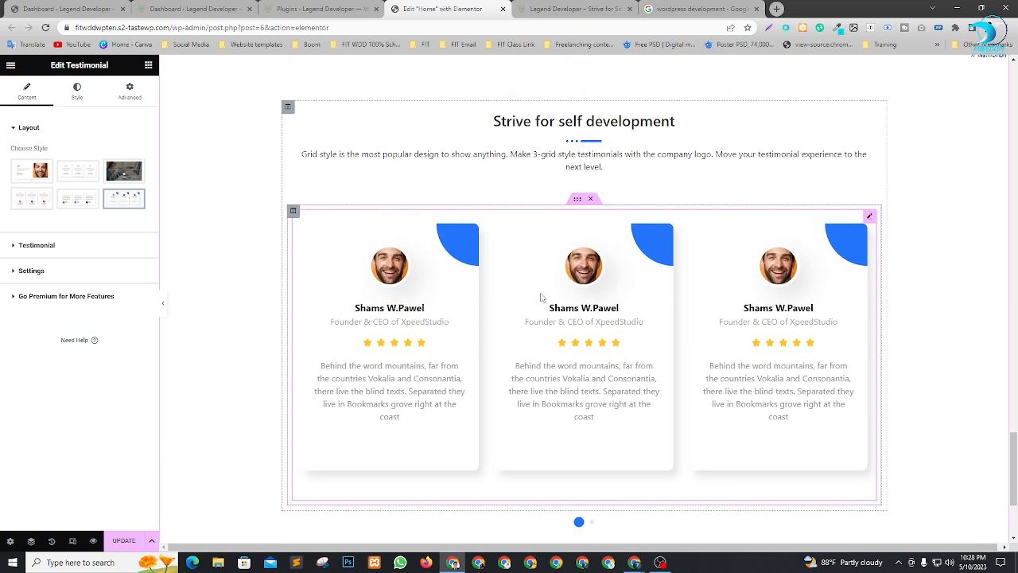
click(51, 245)
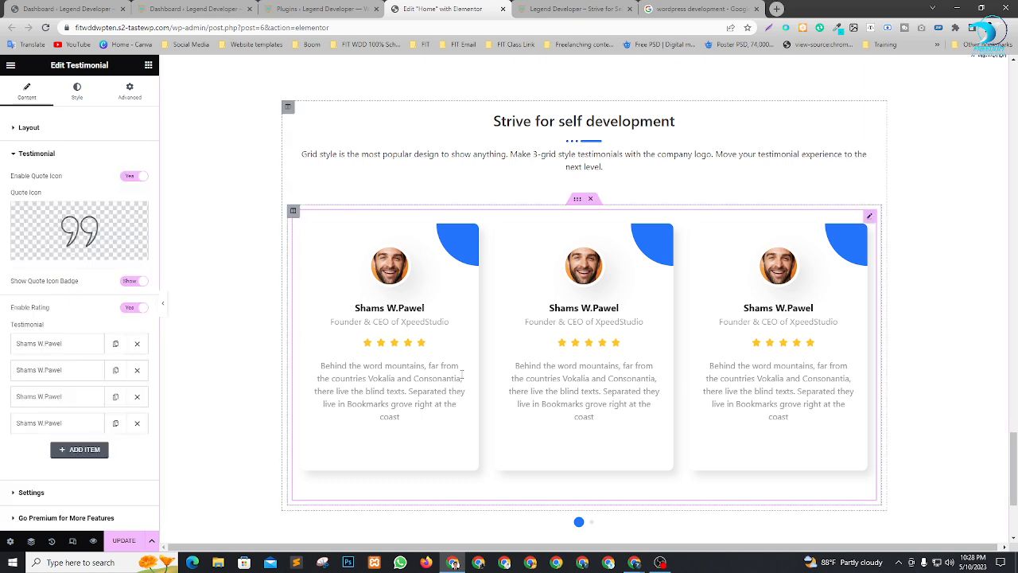
scroll(91, 304, down, 1)
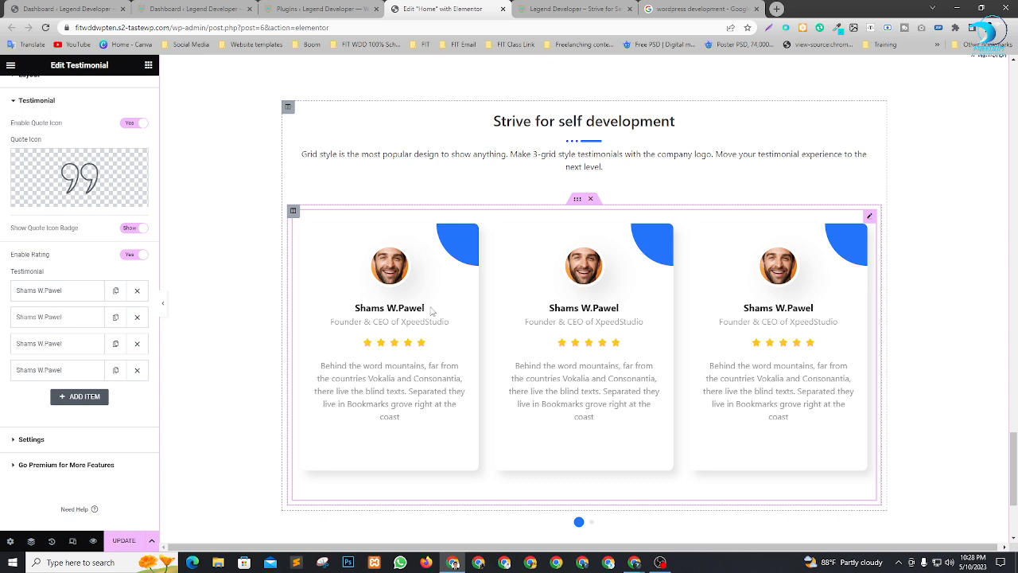
Step: Give the first testimonial a new client name and shorten its designation to 'Founder & CEO'
click(30, 291)
drag(66, 329, 2, 330)
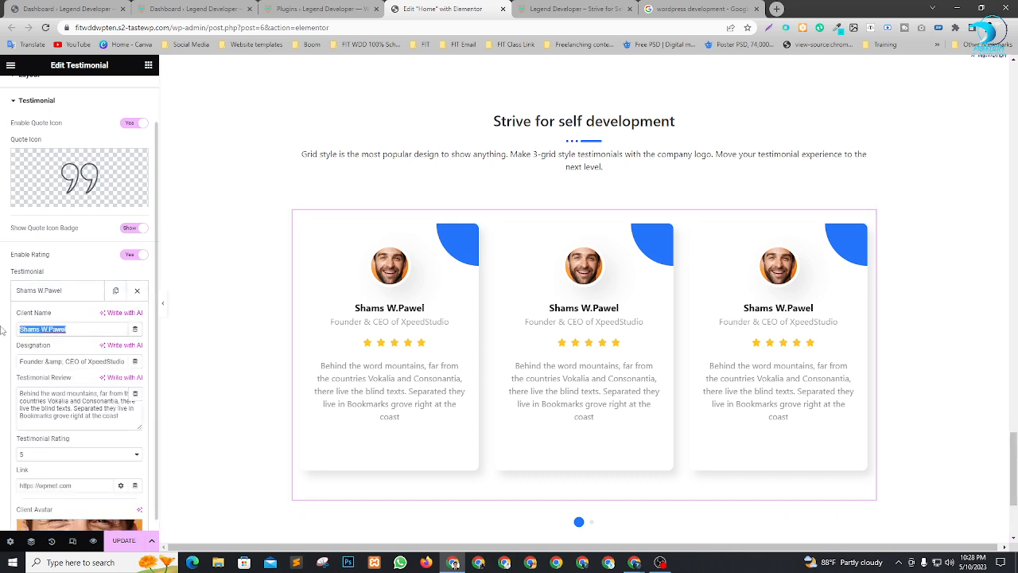
text(B)
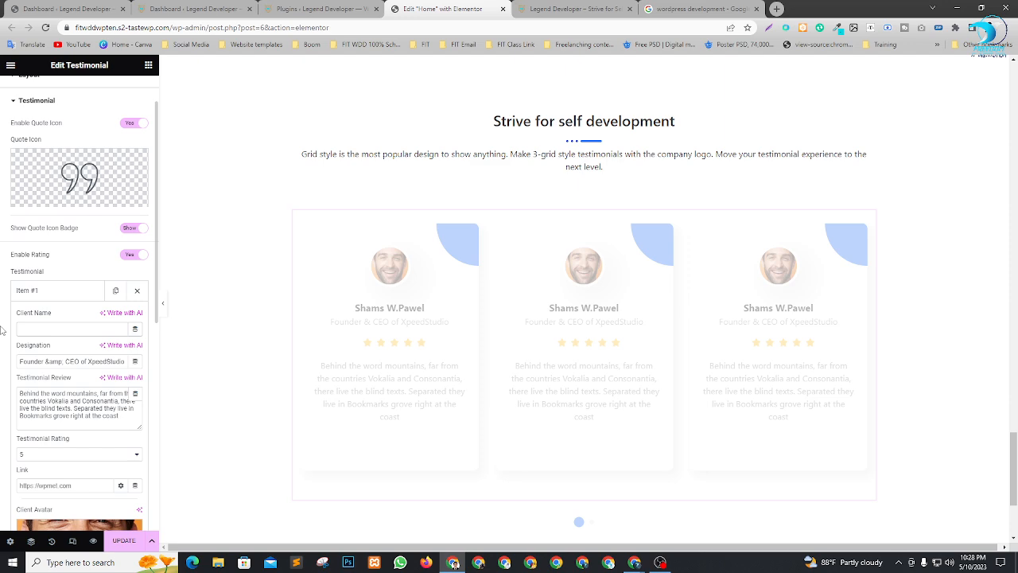
text(Jorder)
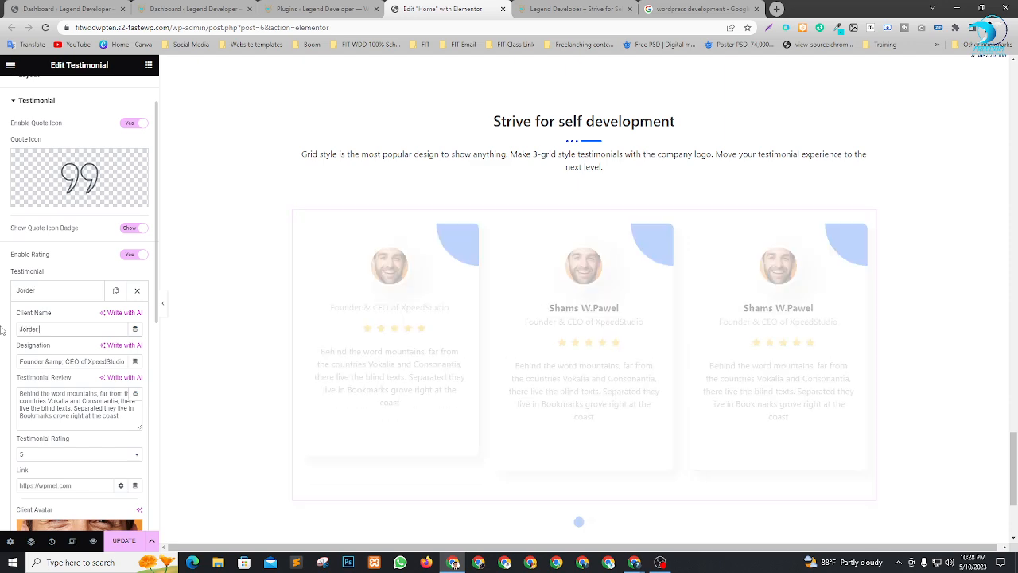
key(BackSpace)
key(BackSpace)
text(ar Boom)
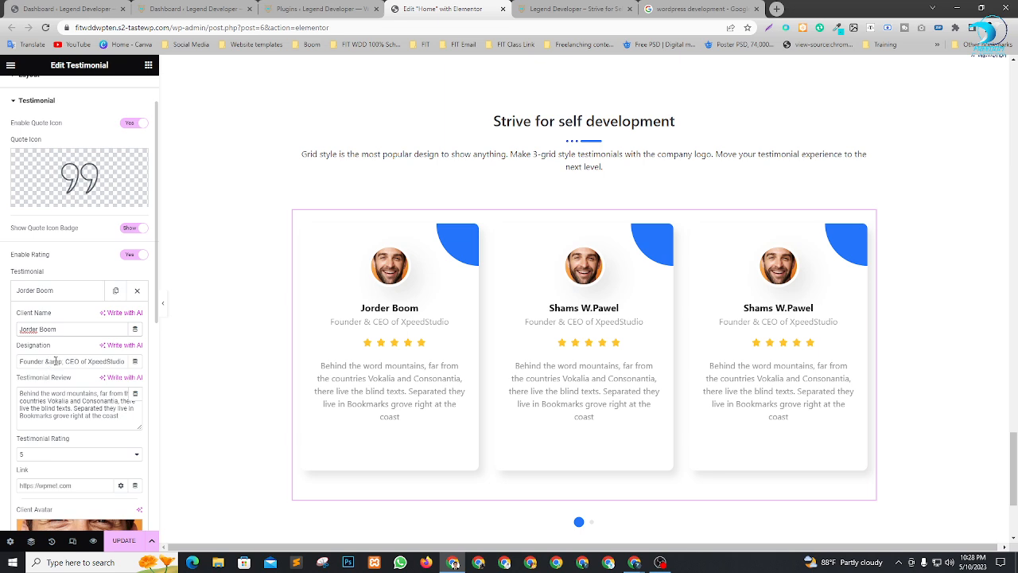
drag(80, 361, 150, 371)
key(BackSpace)
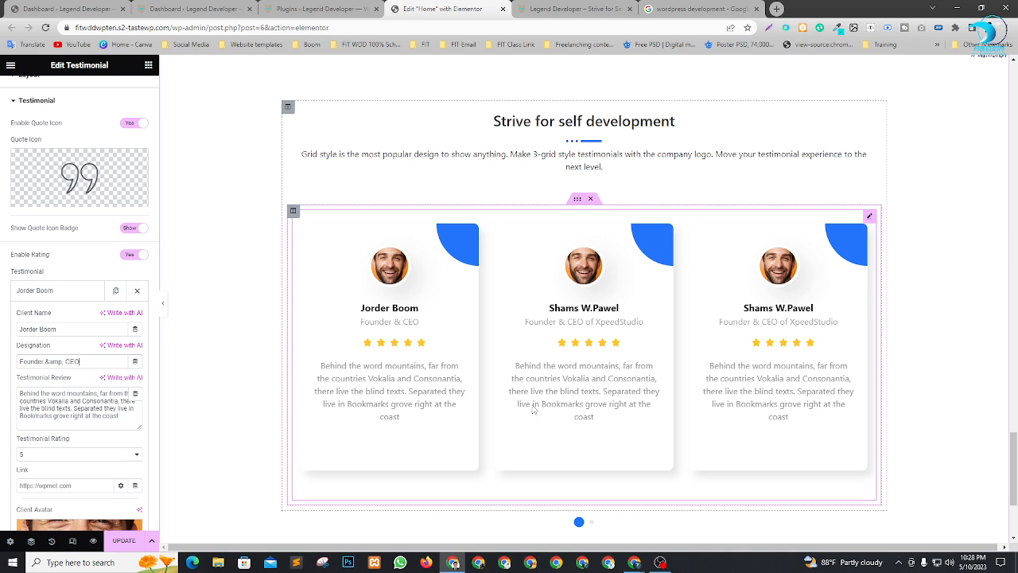
scroll(80, 390, down, 5)
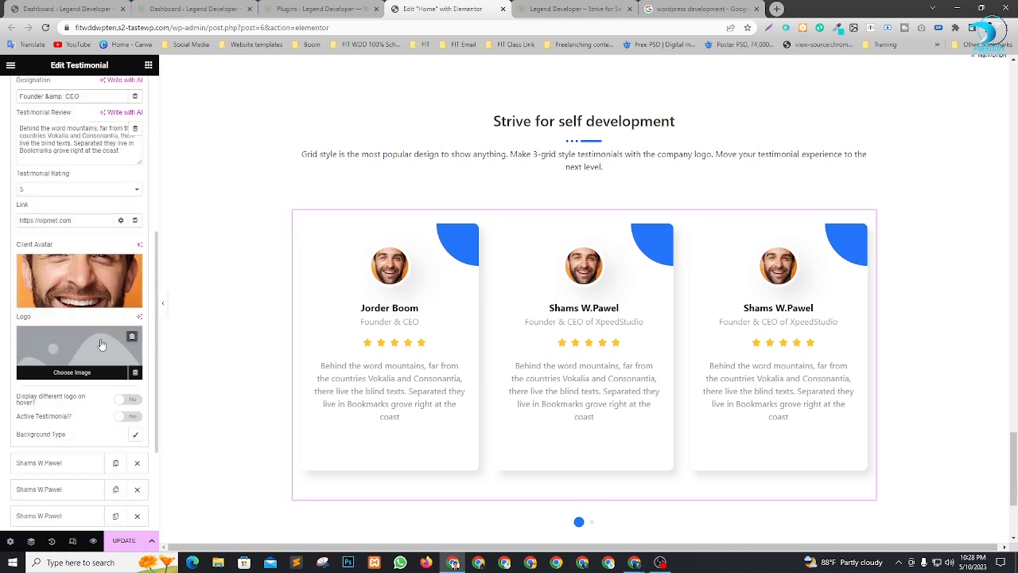
Step: Upload Screenshot (22).png and set it as the first testimonial's client avatar
click(91, 284)
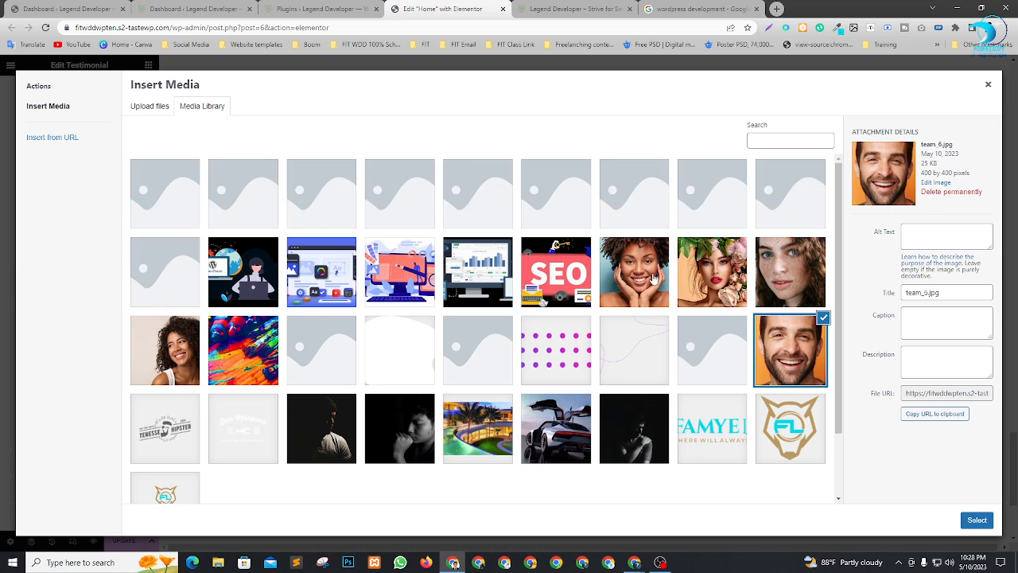
click(653, 277)
scroll(394, 384, down, 1)
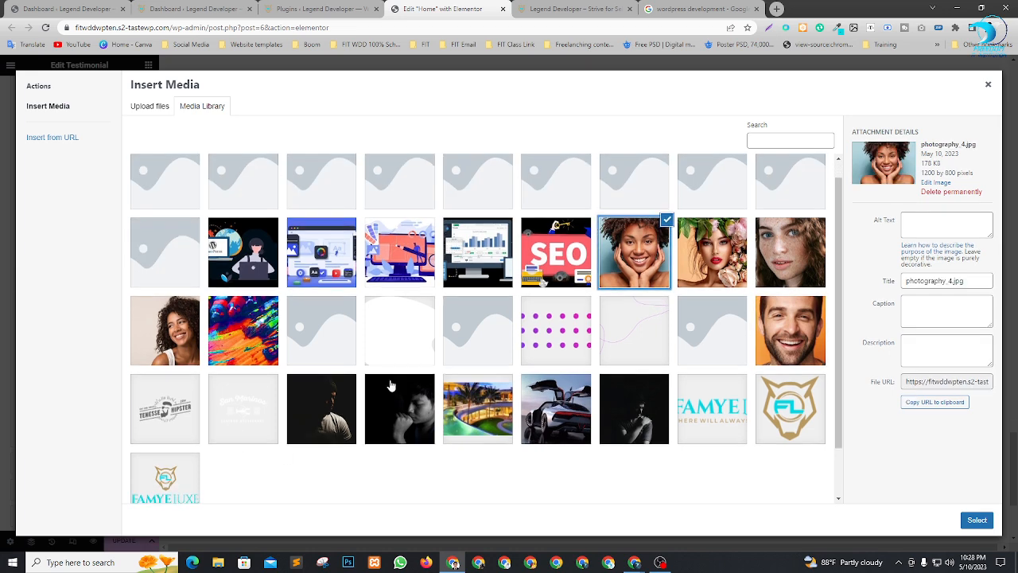
scroll(541, 324, up, 1)
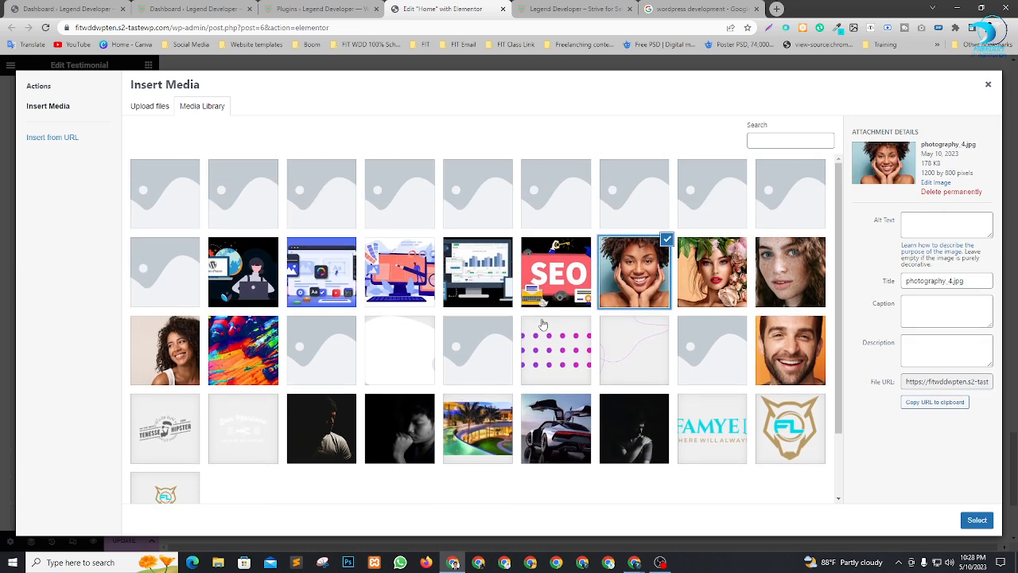
click(144, 109)
click(576, 284)
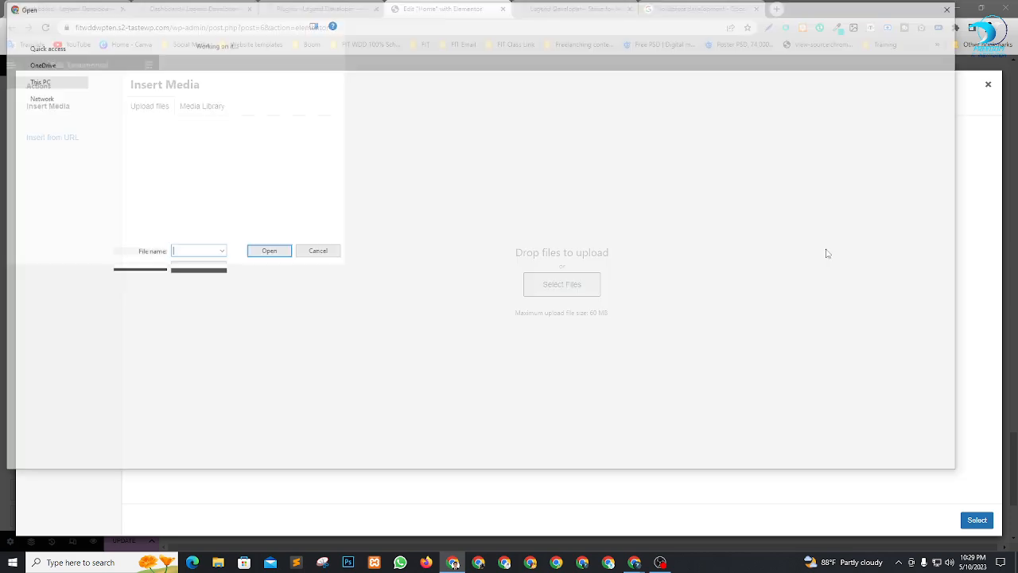
scroll(549, 294, down, 10)
click(670, 182)
click(882, 462)
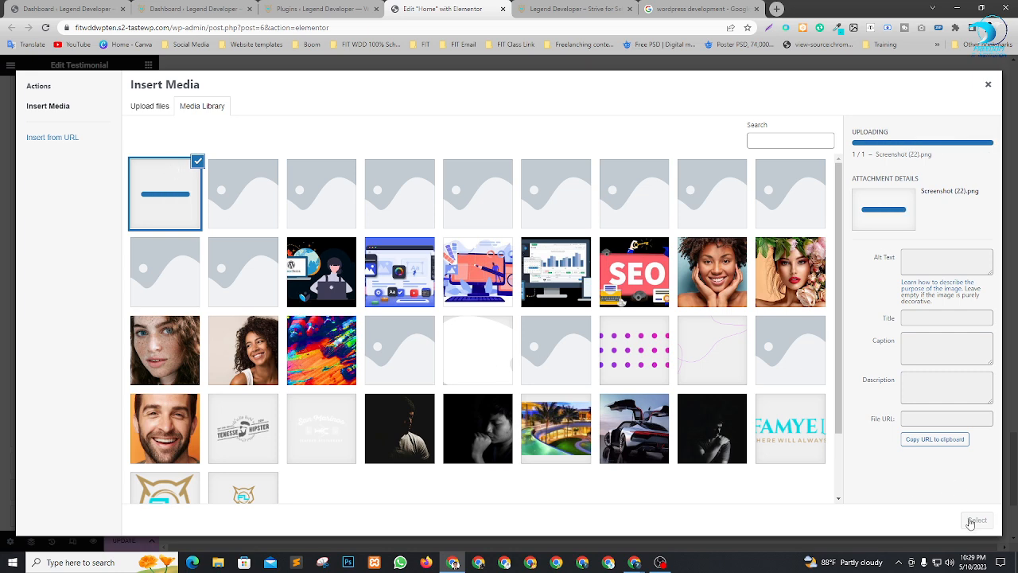
click(973, 521)
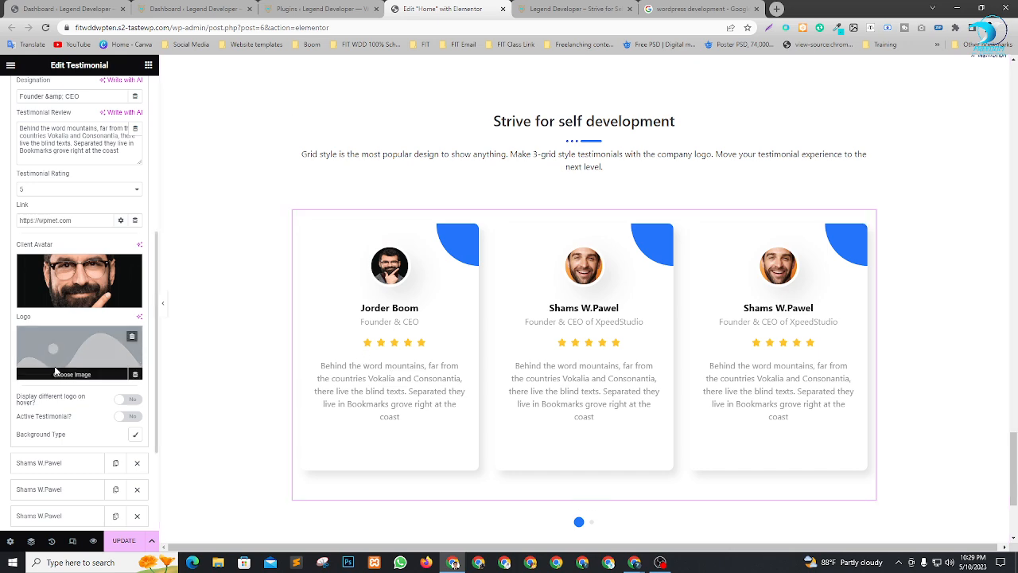
Step: Save the Home page changes with UPDATE
scroll(52, 411, down, 2)
scroll(609, 311, up, 2)
scroll(609, 310, down, 3)
scroll(610, 310, down, 1)
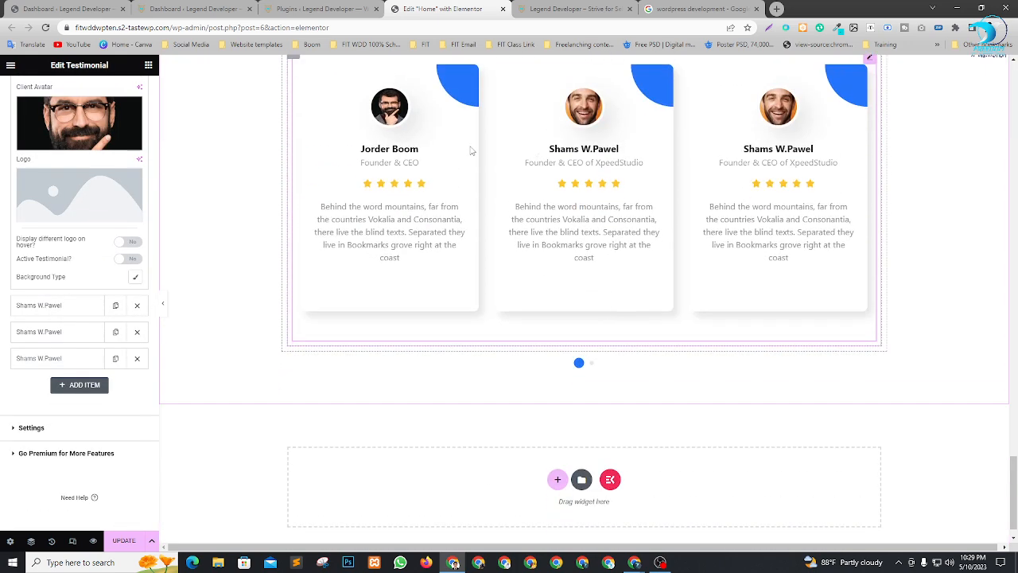
scroll(504, 273, up, 3)
scroll(545, 311, down, 4)
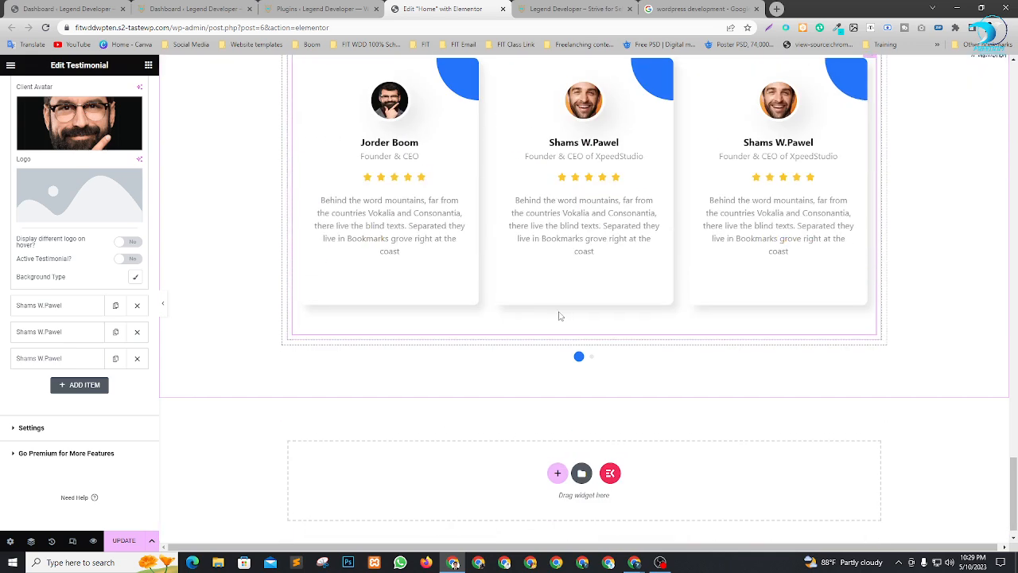
click(123, 540)
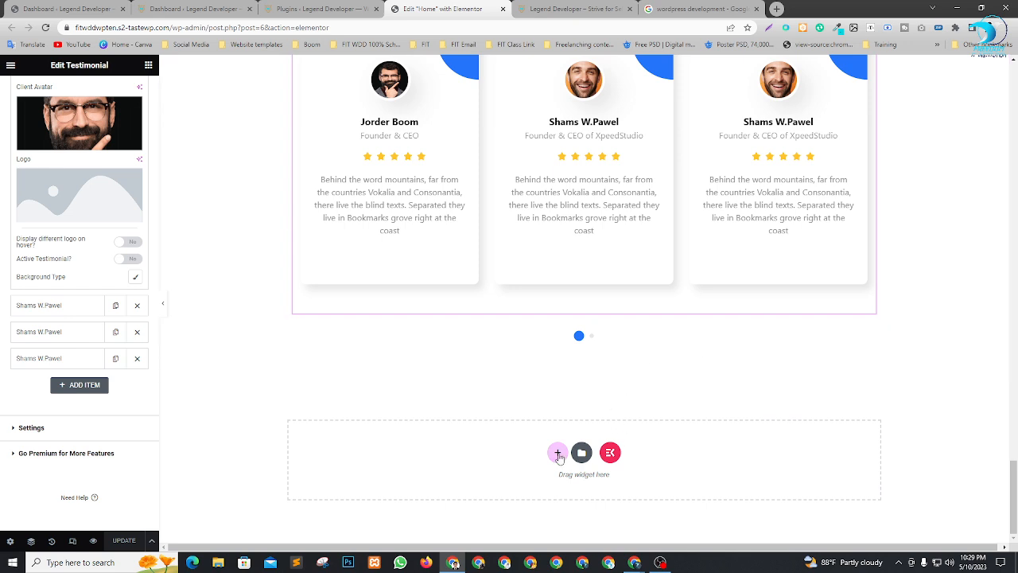
Step: Add a single-column section at the page bottom with Full Width content and No Gap columns
click(558, 454)
scroll(513, 353, down, 1)
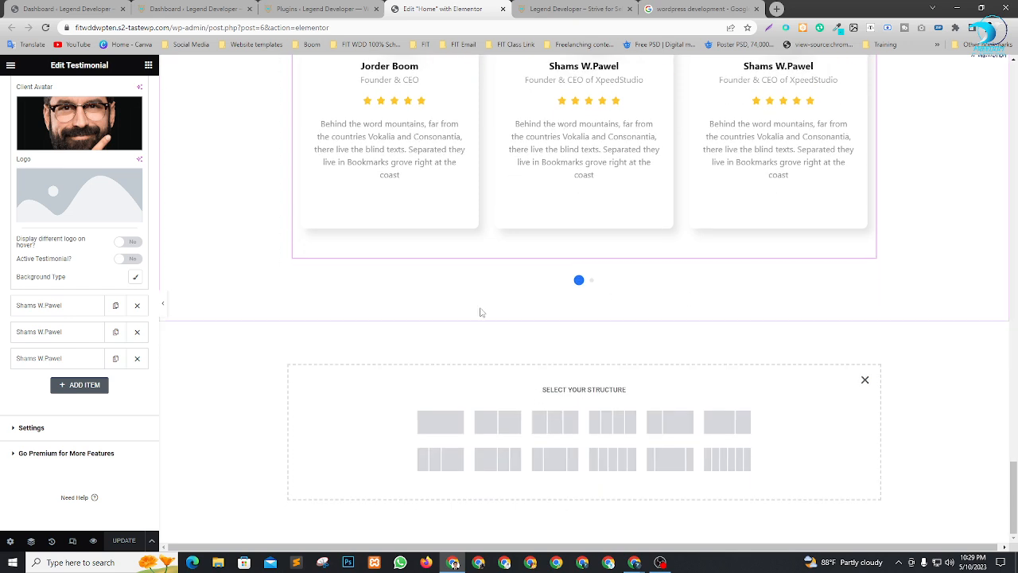
click(449, 431)
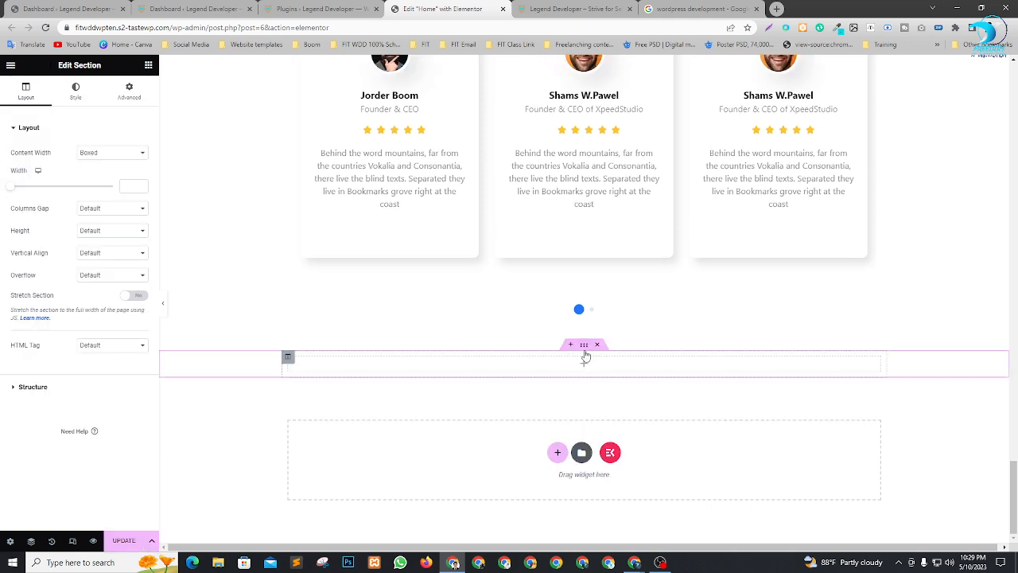
click(99, 154)
click(96, 173)
click(94, 176)
click(98, 198)
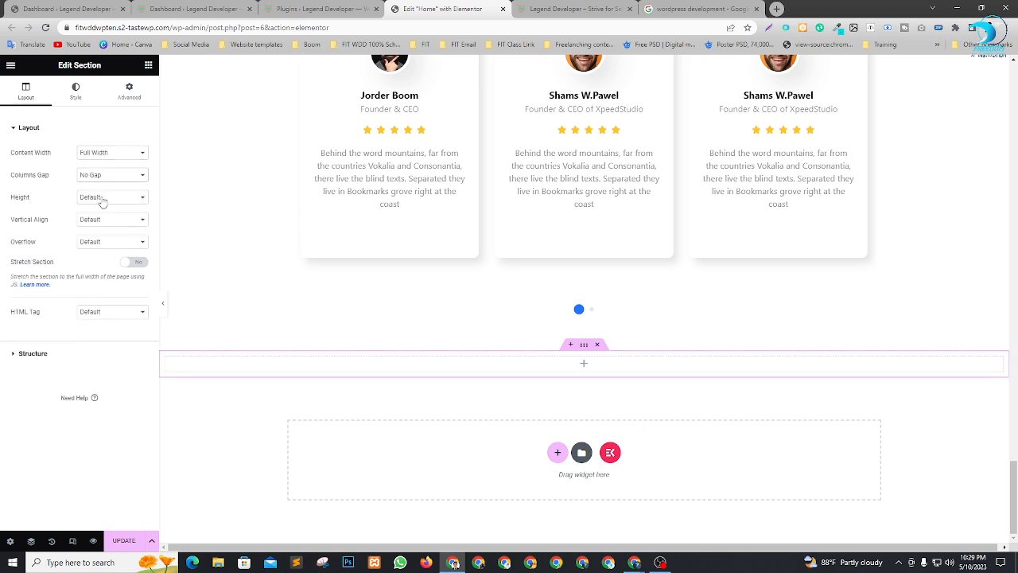
Step: Search for the Shortcode widget and drop it into the new section
click(150, 65)
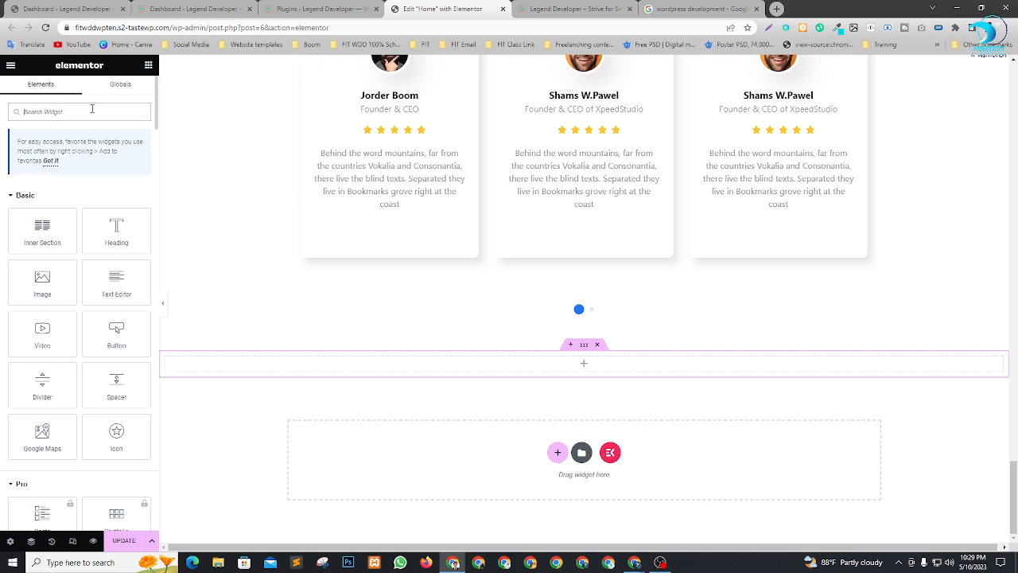
text(so)
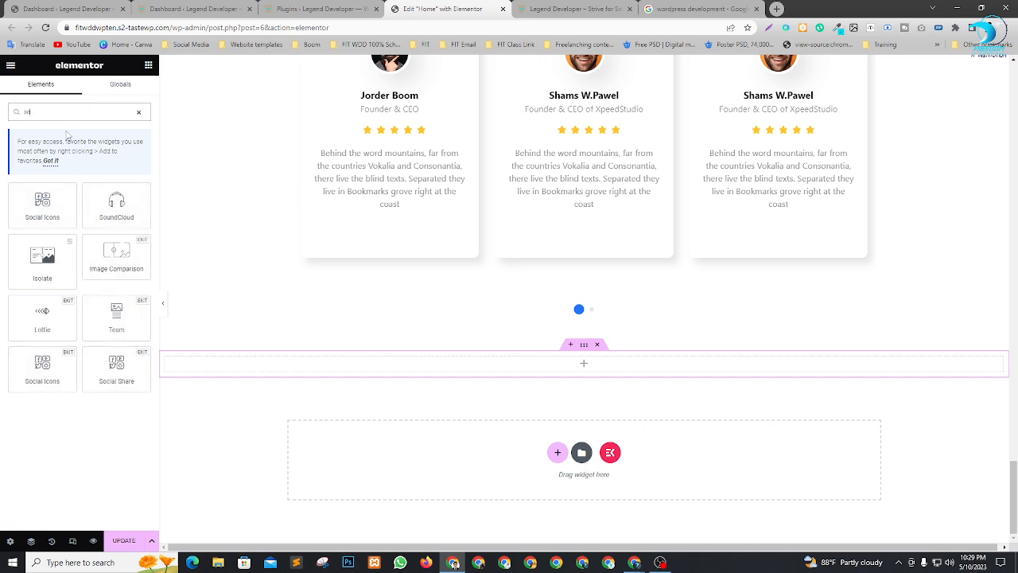
key(BackSpace)
text(hy)
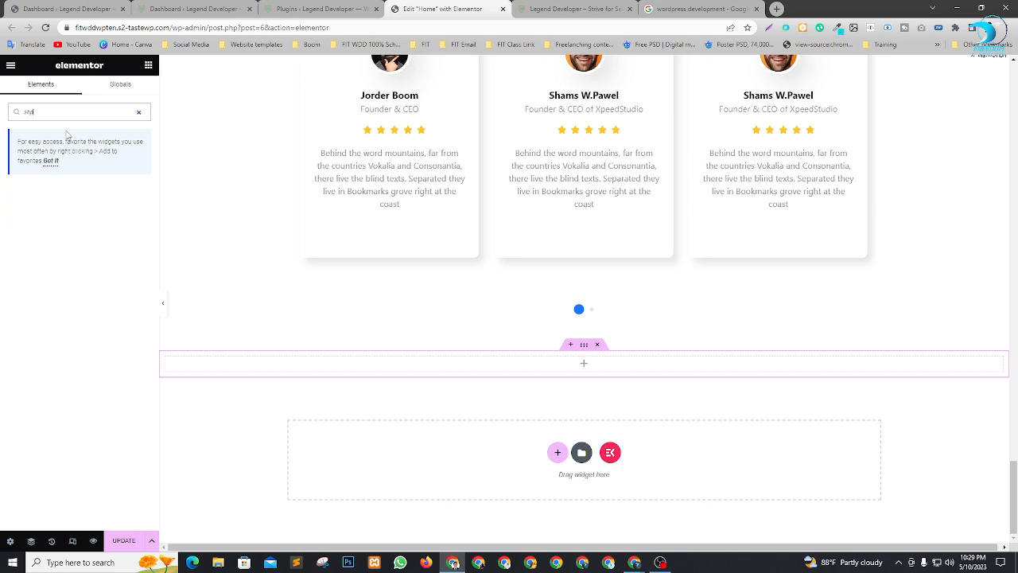
key(BackSpace)
drag(44, 203, 592, 367)
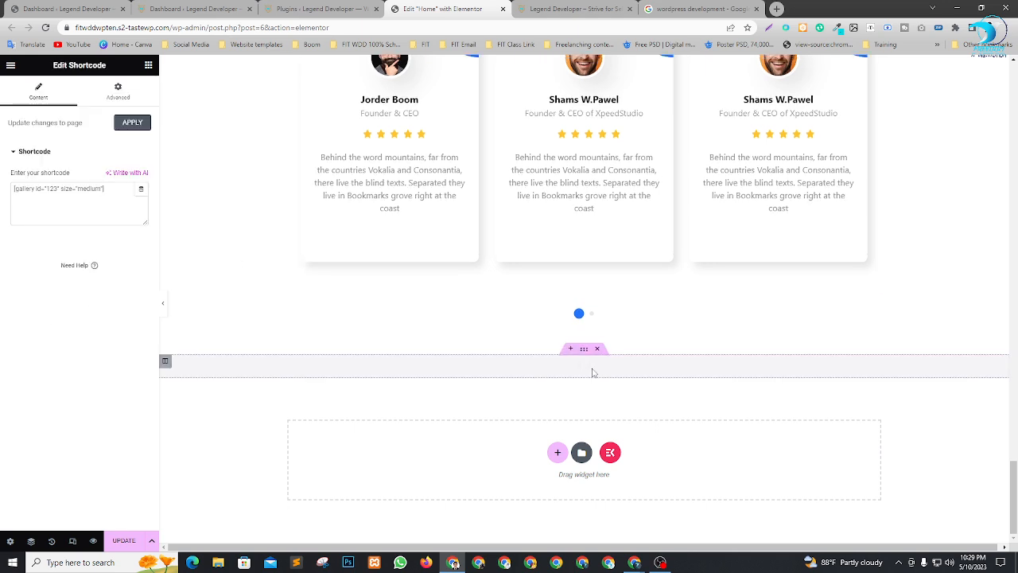
Step: Copy the Footer template's shortcode from the Elementor Header & Footer Builder list
click(195, 9)
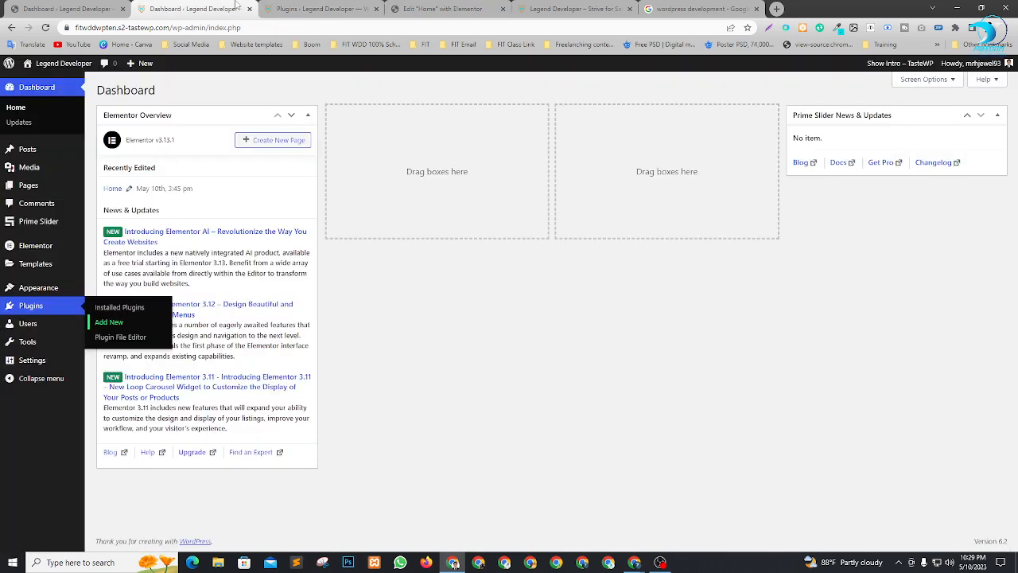
mouse_move(42, 293)
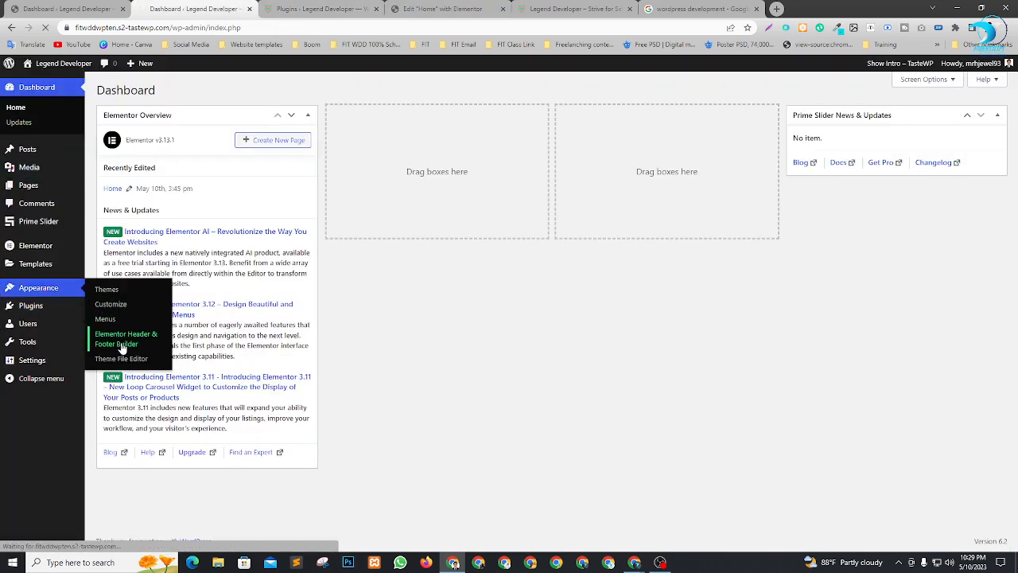
click(119, 343)
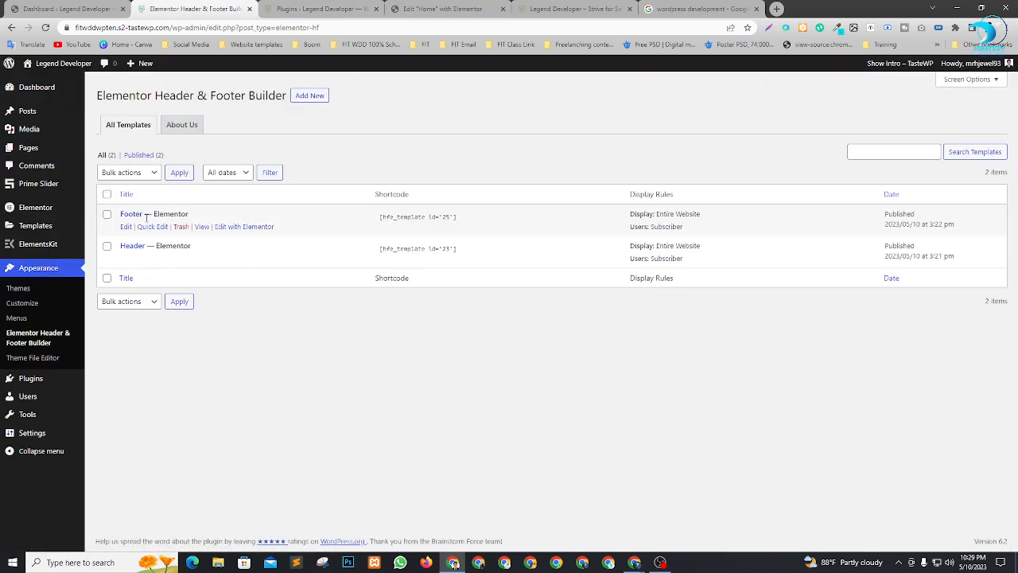
click(455, 217)
key(ctrl+c)
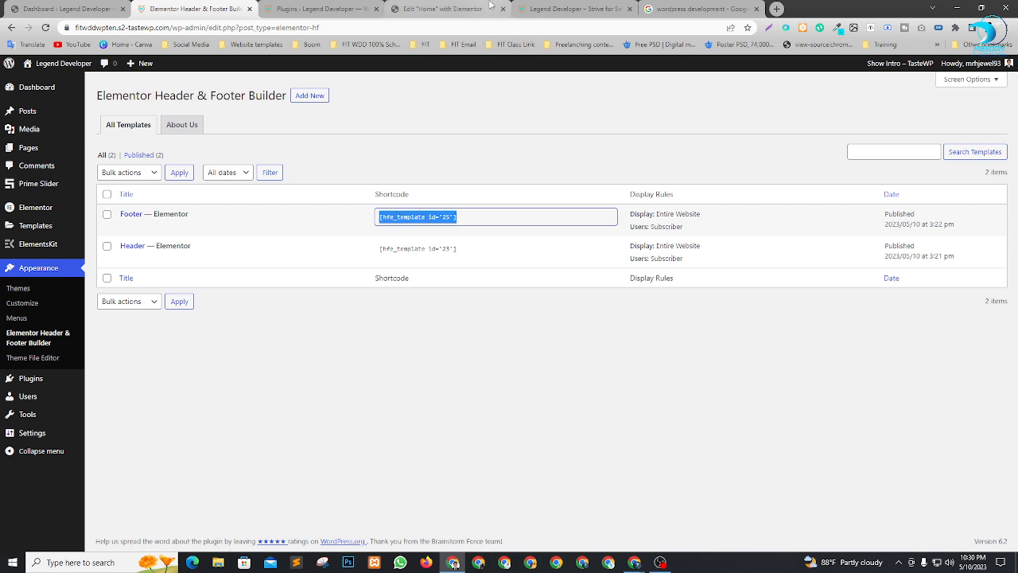
Step: Paste the footer shortcode [hfe_template id='25'] into the Shortcode widget and save the page
click(453, 5)
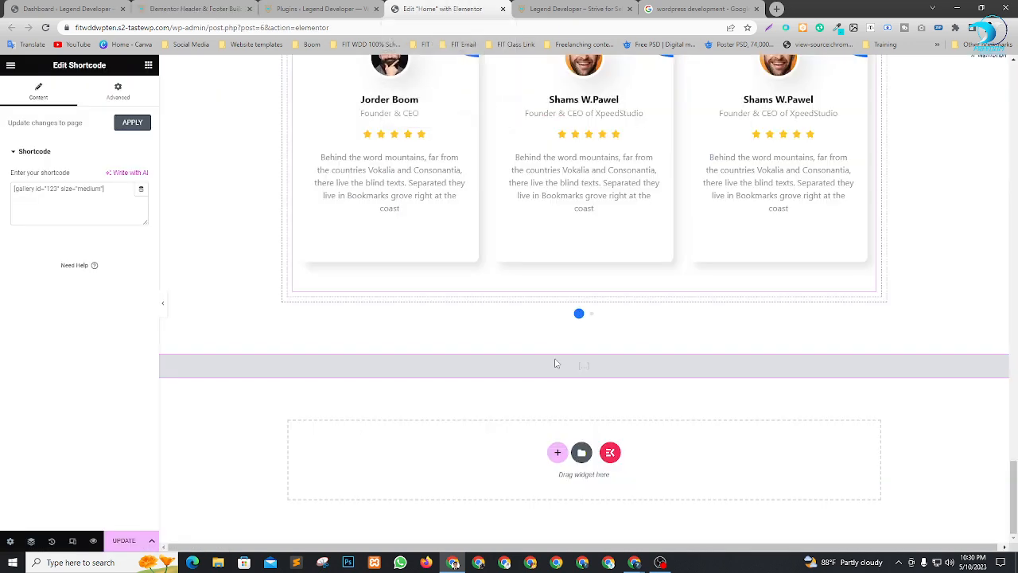
key(ctrl+a)
key(ctrl+v)
scroll(796, 318, down, 3)
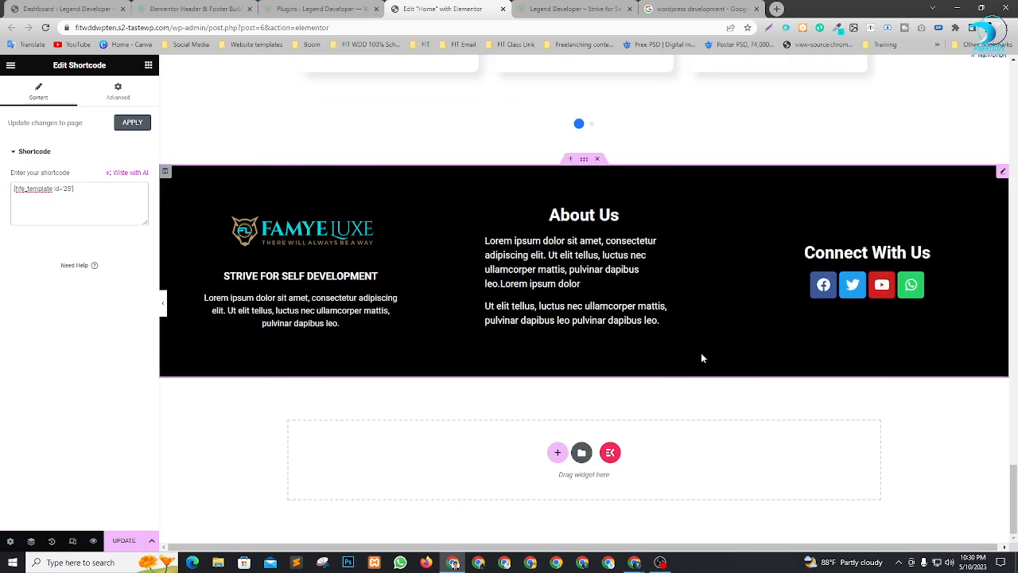
click(122, 541)
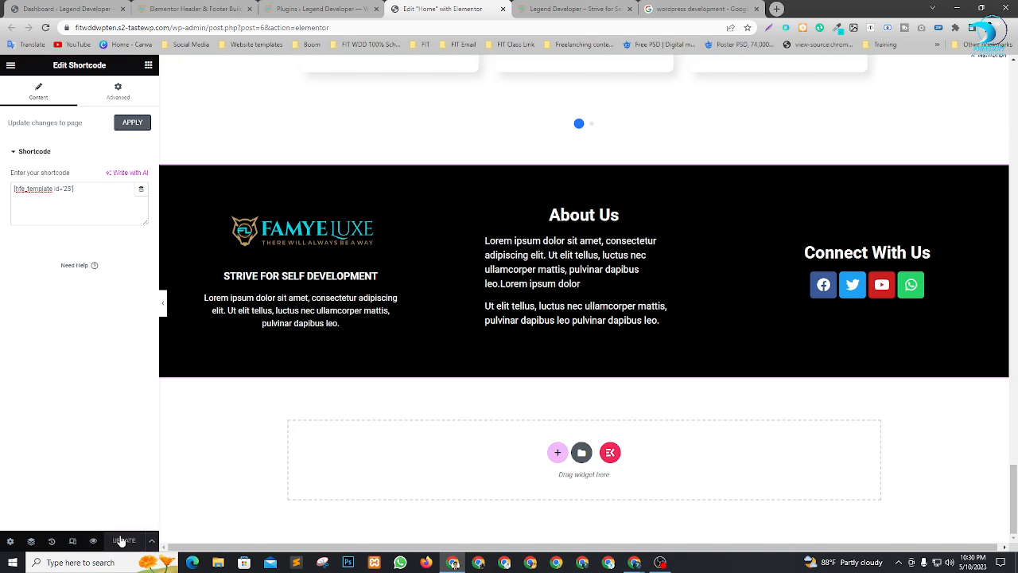
Step: Scroll back up the editor and view the live Home page in the site tab
scroll(682, 388, up, 1)
scroll(682, 388, up, 20)
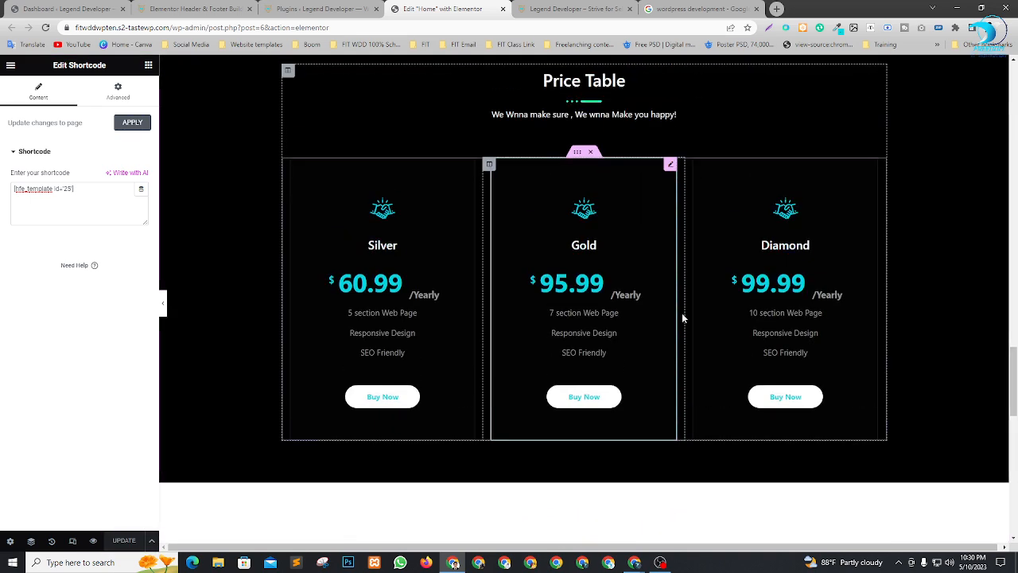
scroll(682, 313, up, 10)
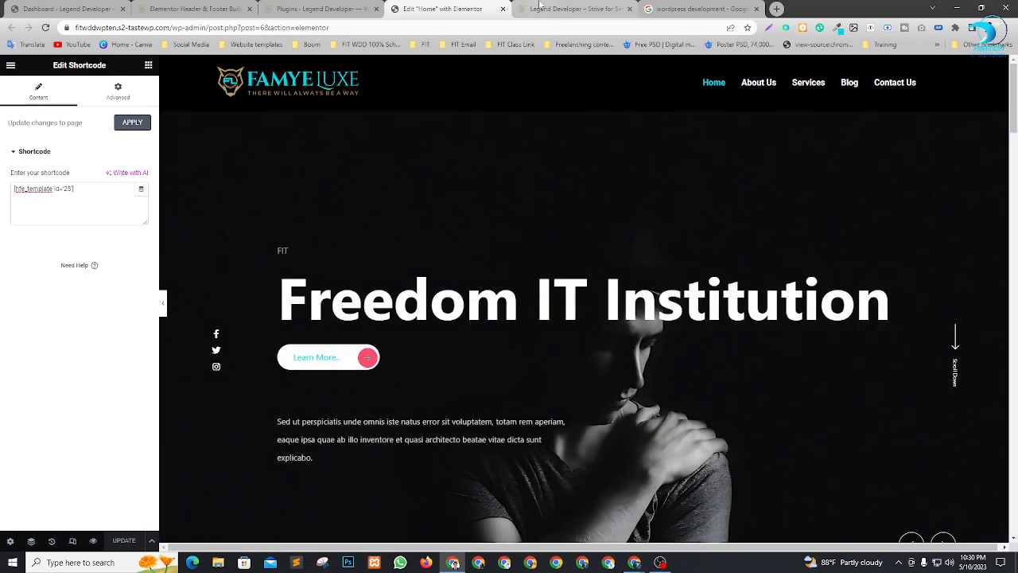
click(539, 8)
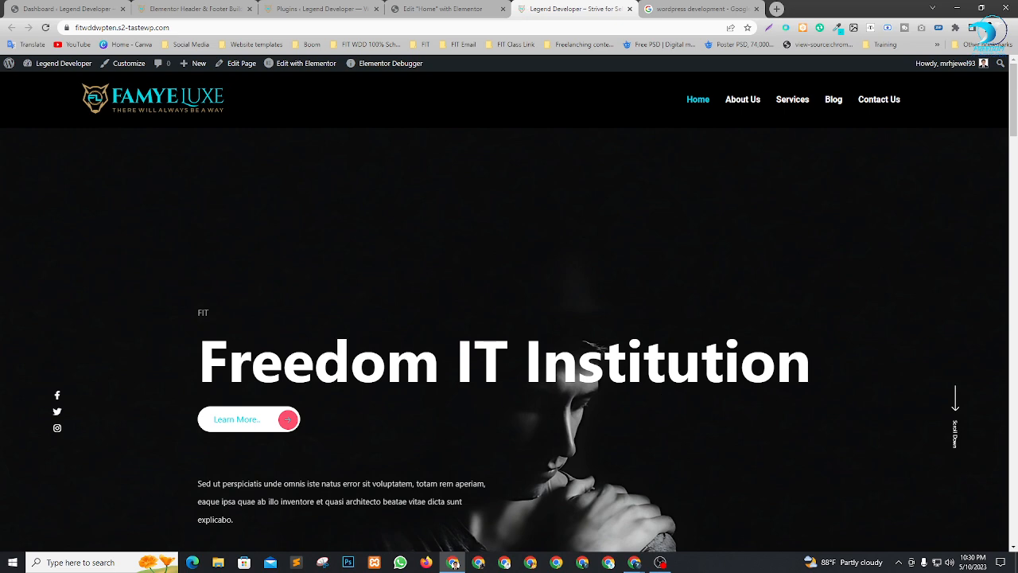
Step: Scroll to the live footer and open its Facebook icon link in a new tab
scroll(657, 396, down, 2)
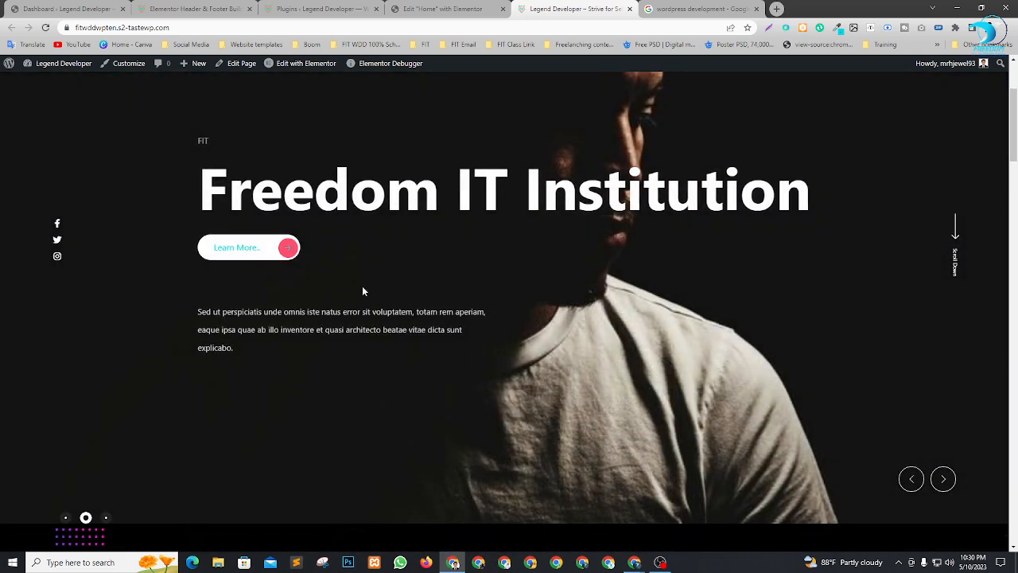
scroll(337, 274, down, 5)
scroll(680, 311, down, 7)
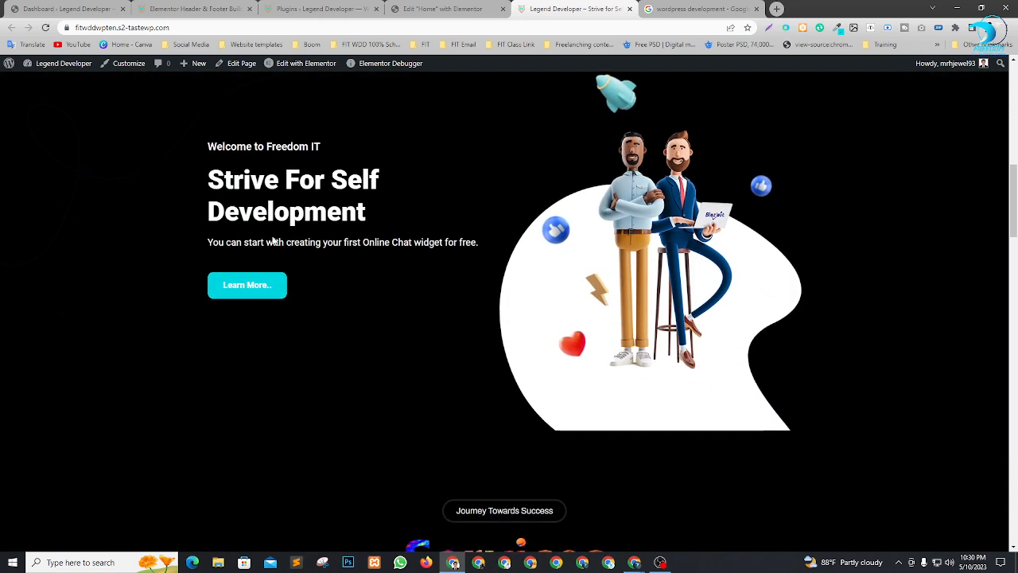
scroll(625, 253, down, 10)
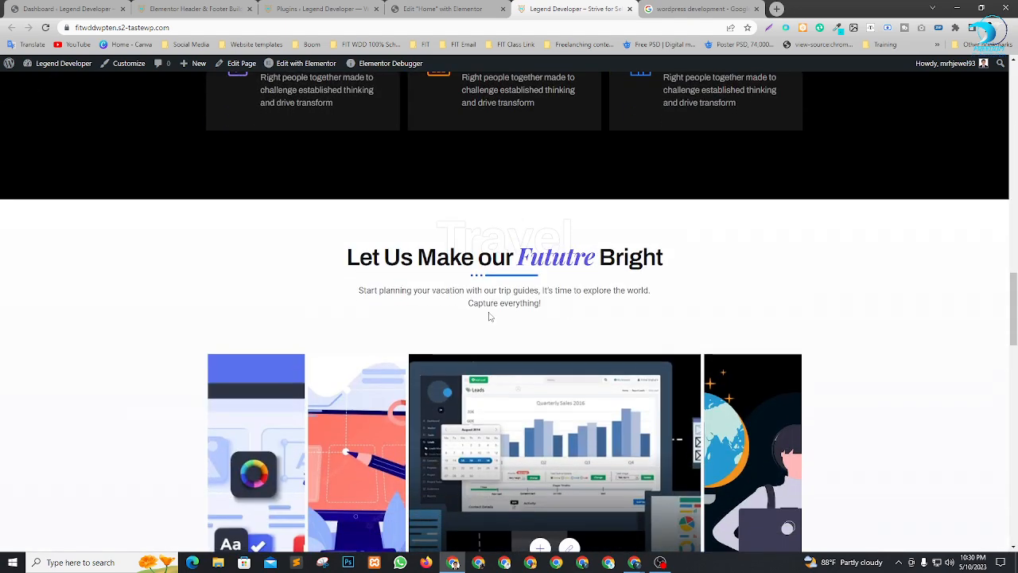
scroll(522, 385, down, 10)
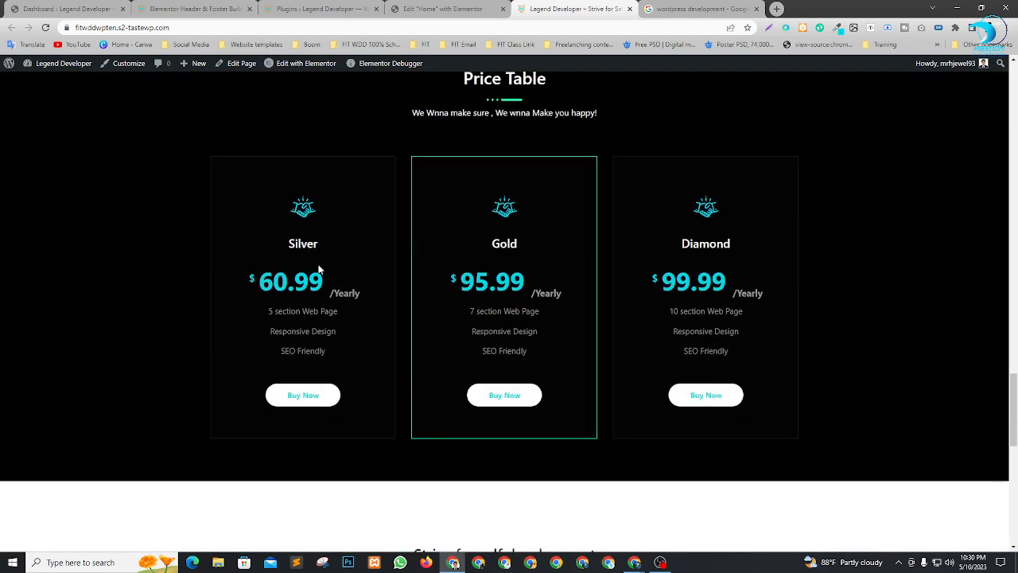
scroll(373, 303, down, 2)
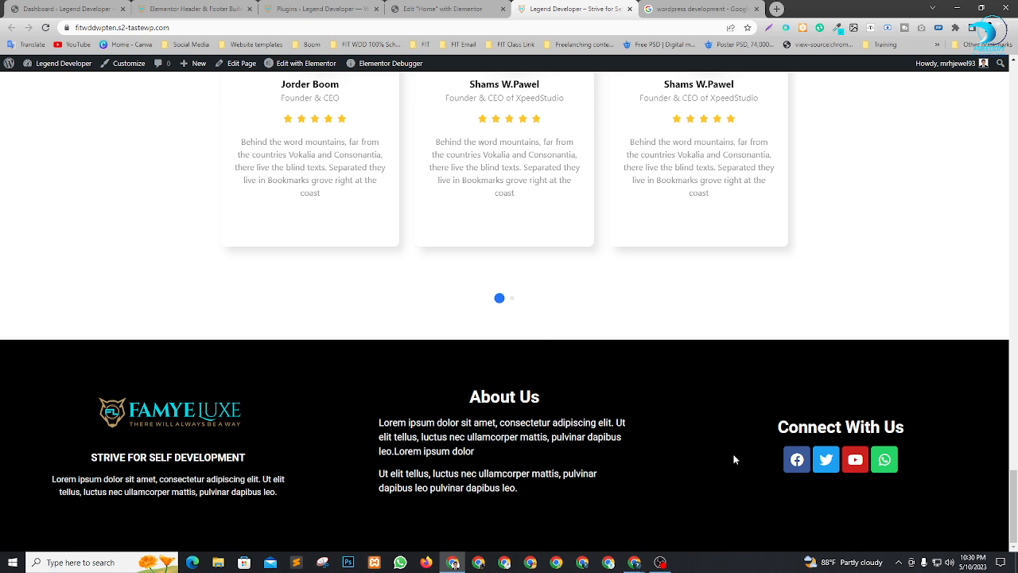
right_click(799, 466)
click(830, 353)
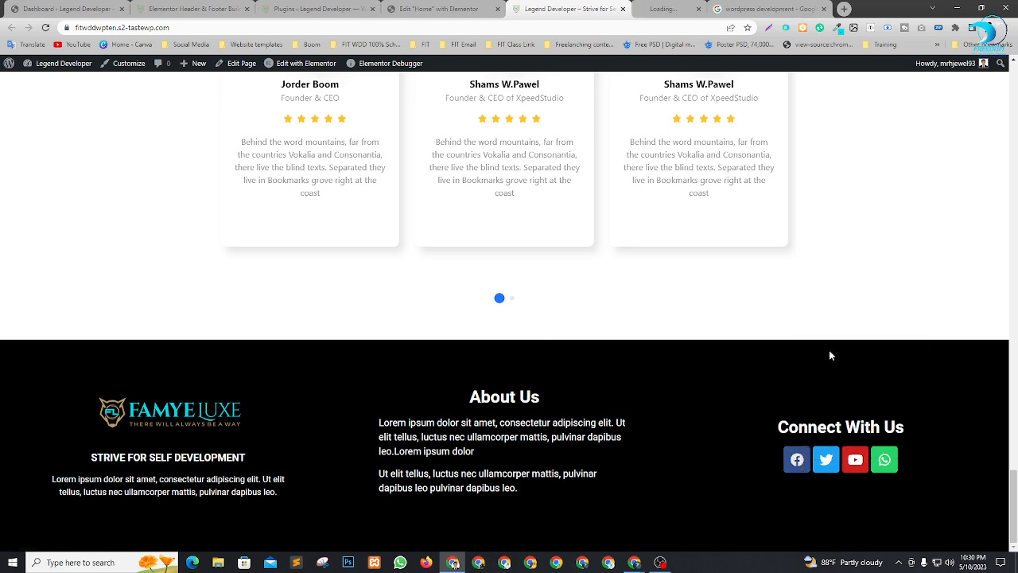
click(717, 7)
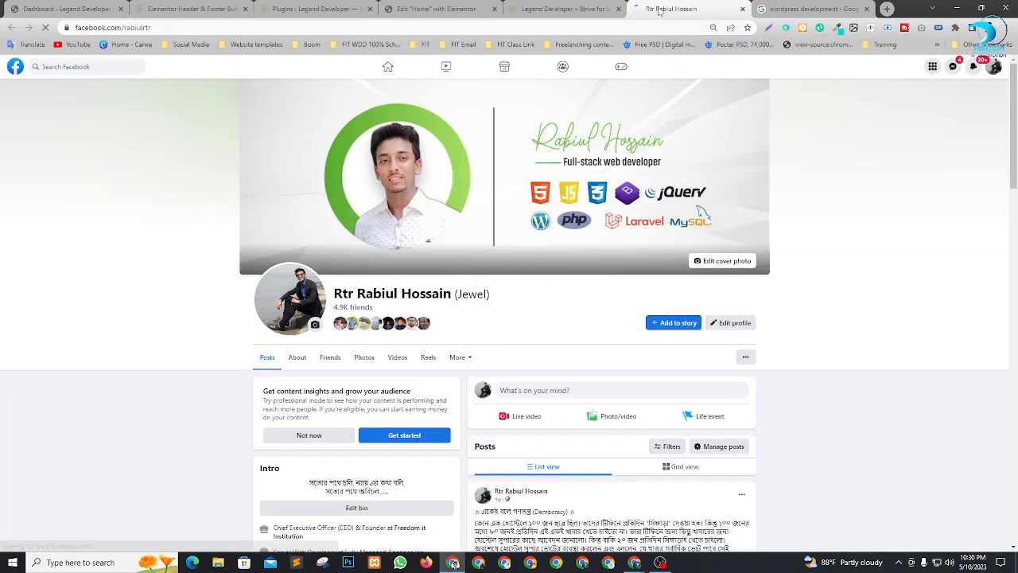
Step: Close the Facebook page and return to the Header & Footer Builder templates list
scroll(681, 82, down, 2)
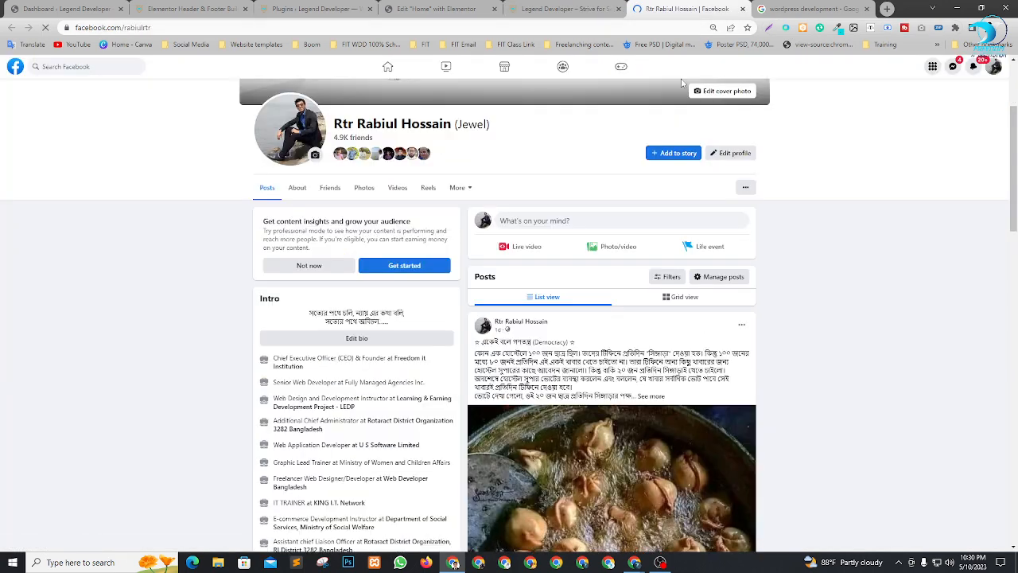
click(743, 10)
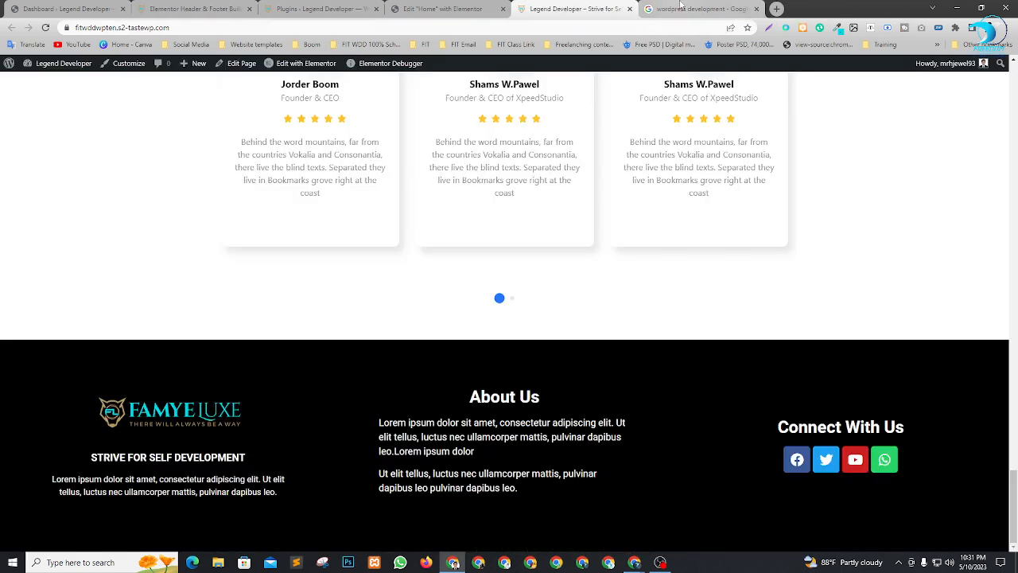
click(155, 6)
click(447, 437)
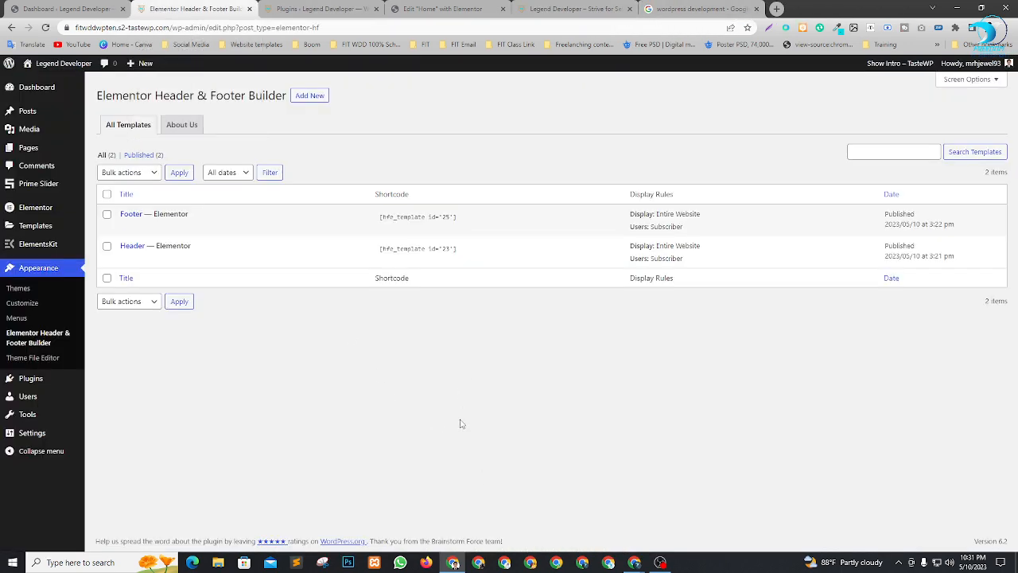
Step: Bring up the Google Meet call, dismiss its raised-hands notice, then return to WordPress
mouse_move(634, 561)
click(592, 513)
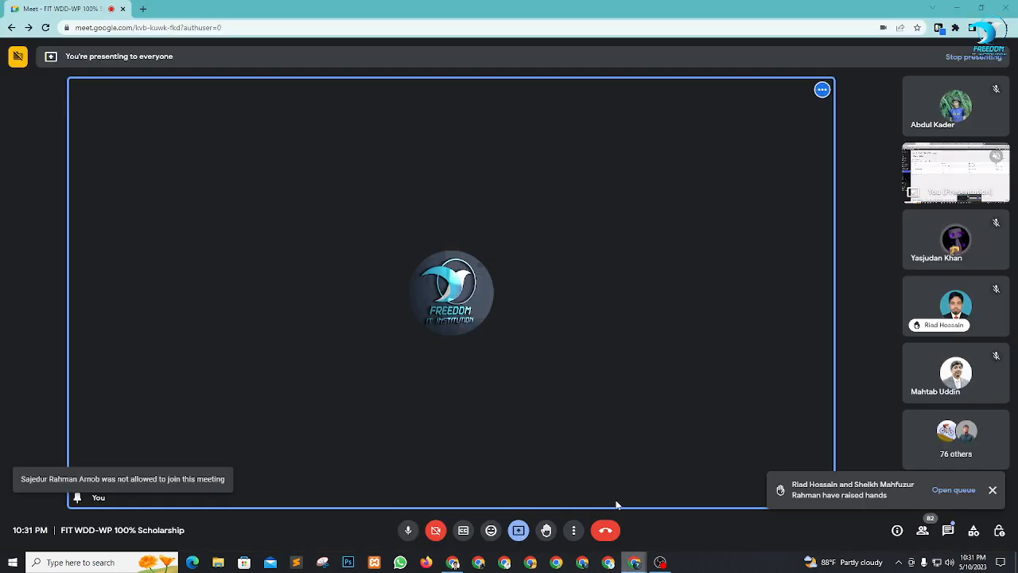
click(991, 490)
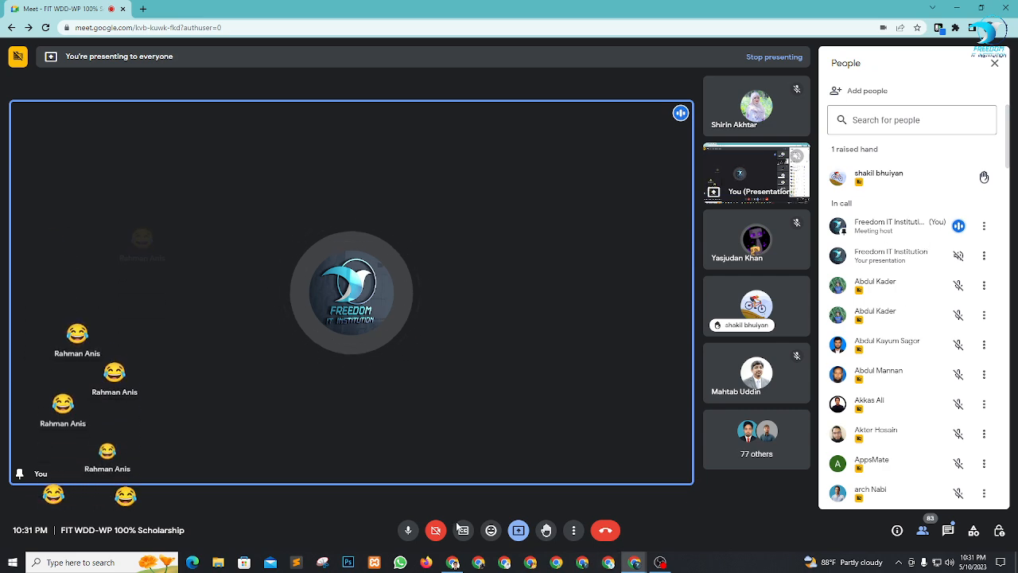
click(452, 562)
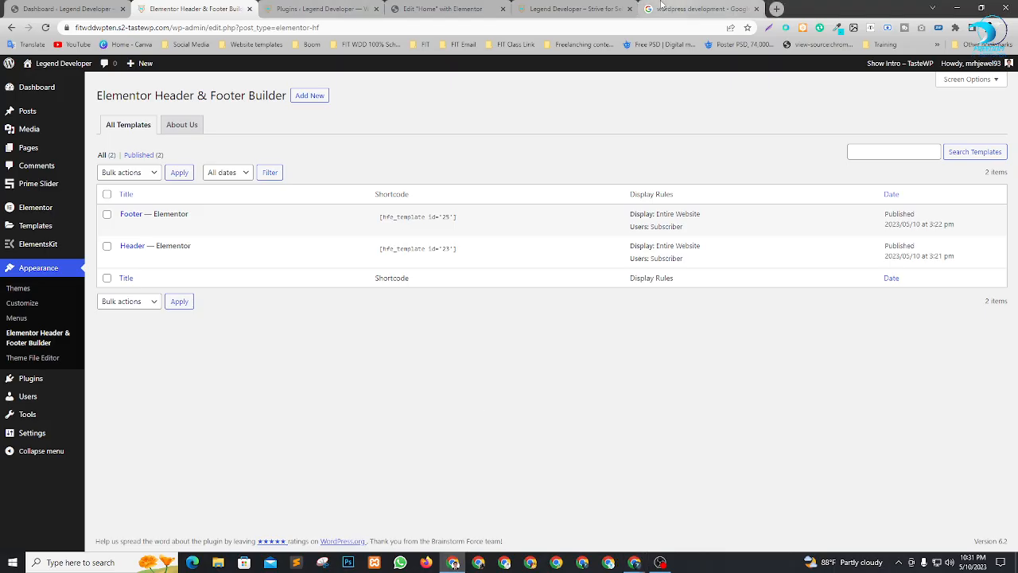
Step: View the top of the live Home page, then lower all raised hands in Meet
click(575, 6)
scroll(536, 318, up, 20)
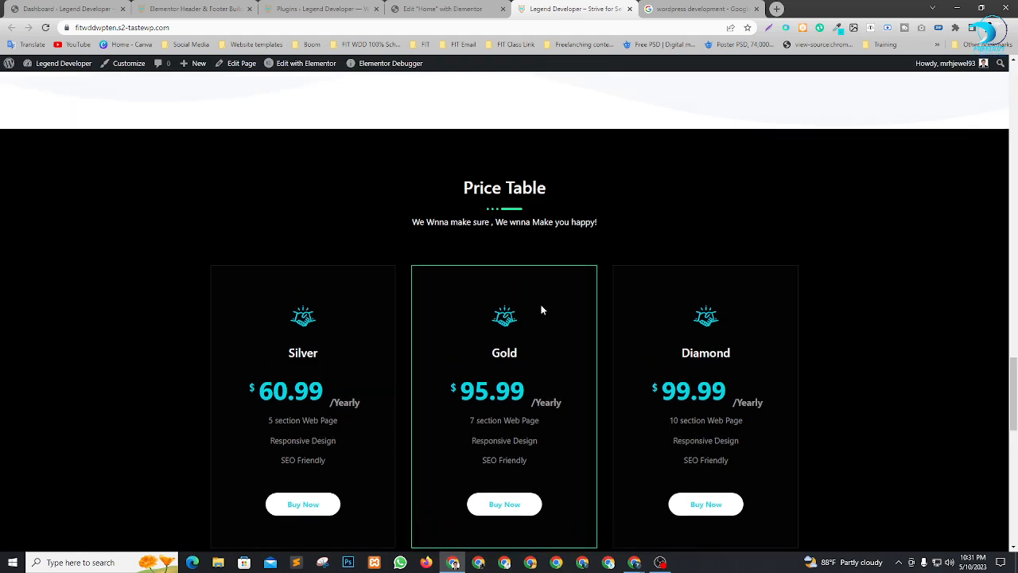
scroll(541, 307, up, 10)
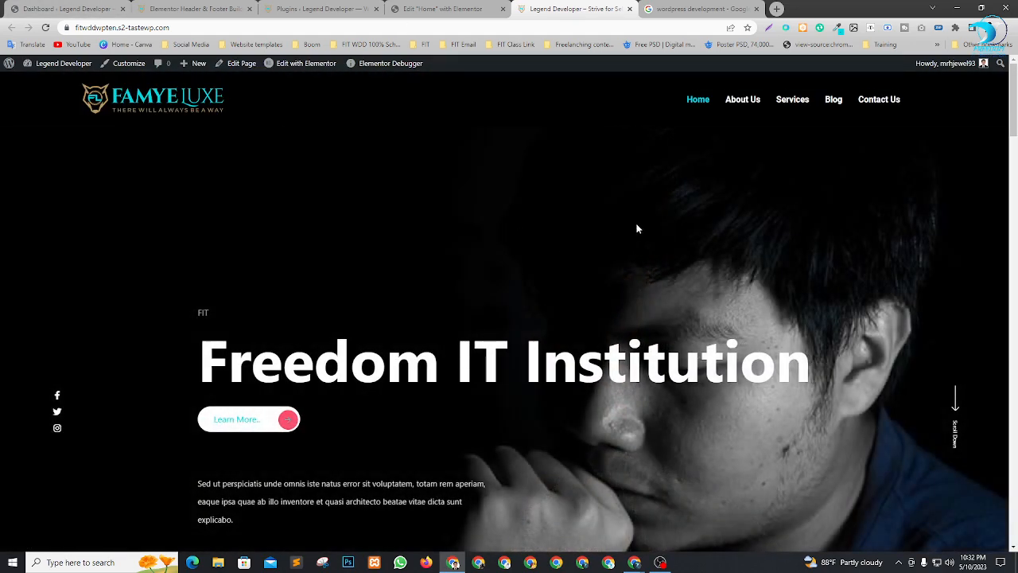
key(alt+Tab)
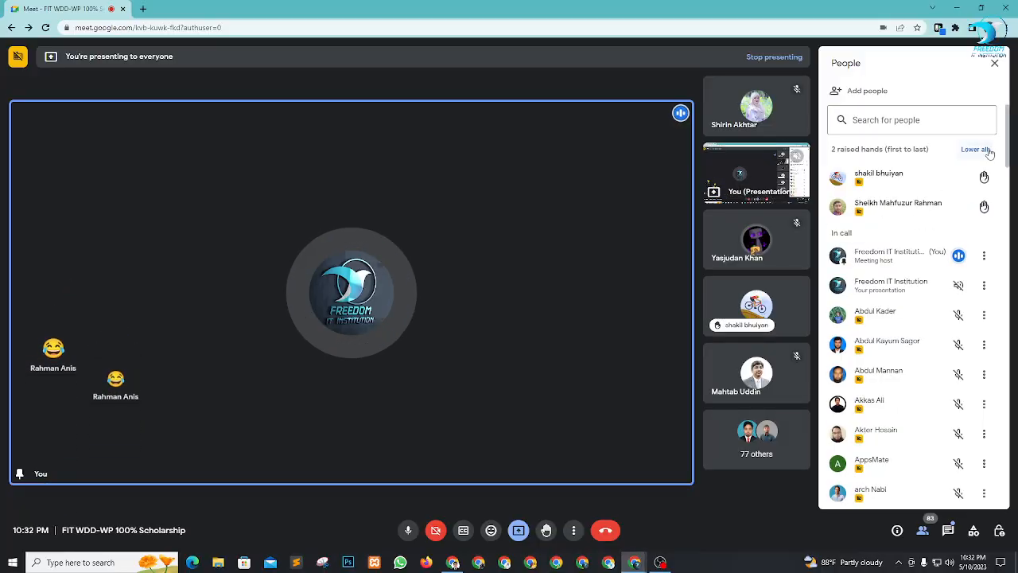
click(986, 151)
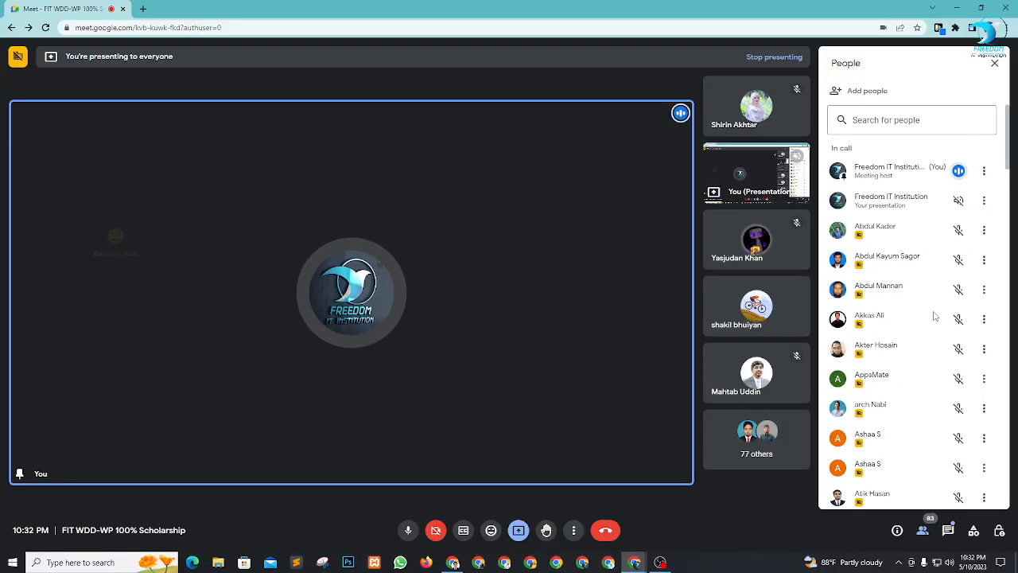
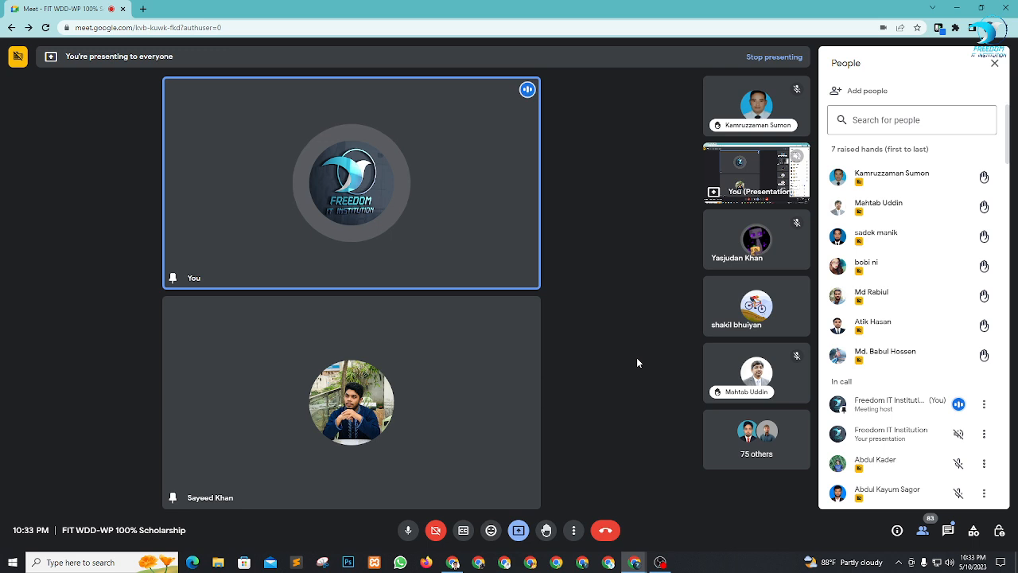
Step: Answer the 'Someone wants to join this call' request in Google Meet
mouse_move(912, 183)
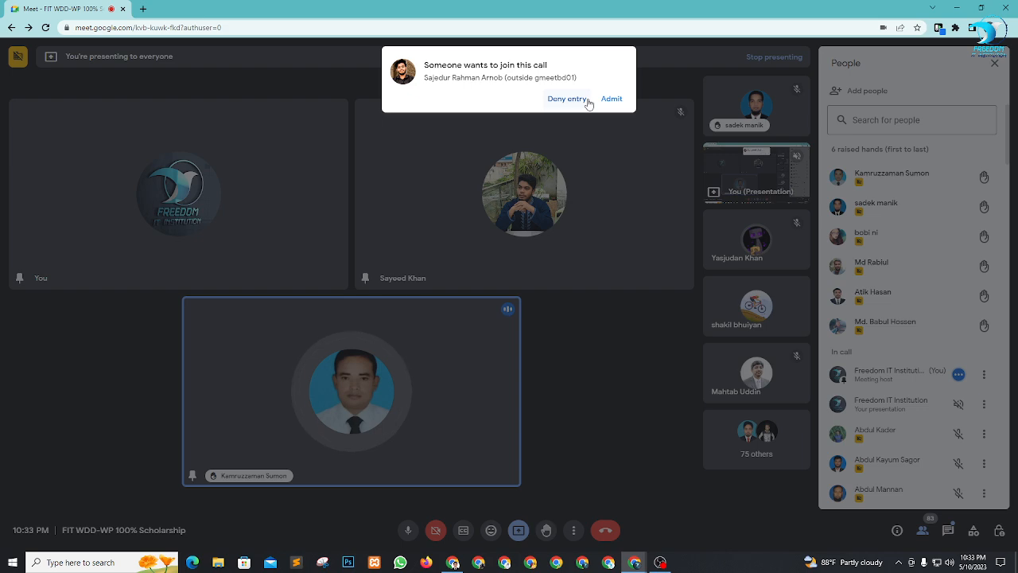
click(566, 98)
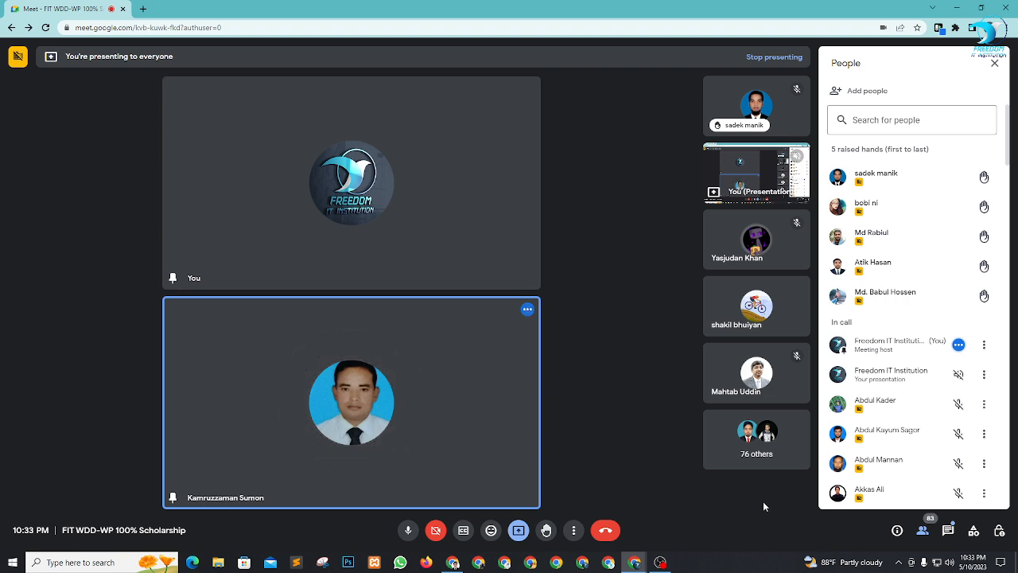
mouse_move(991, 155)
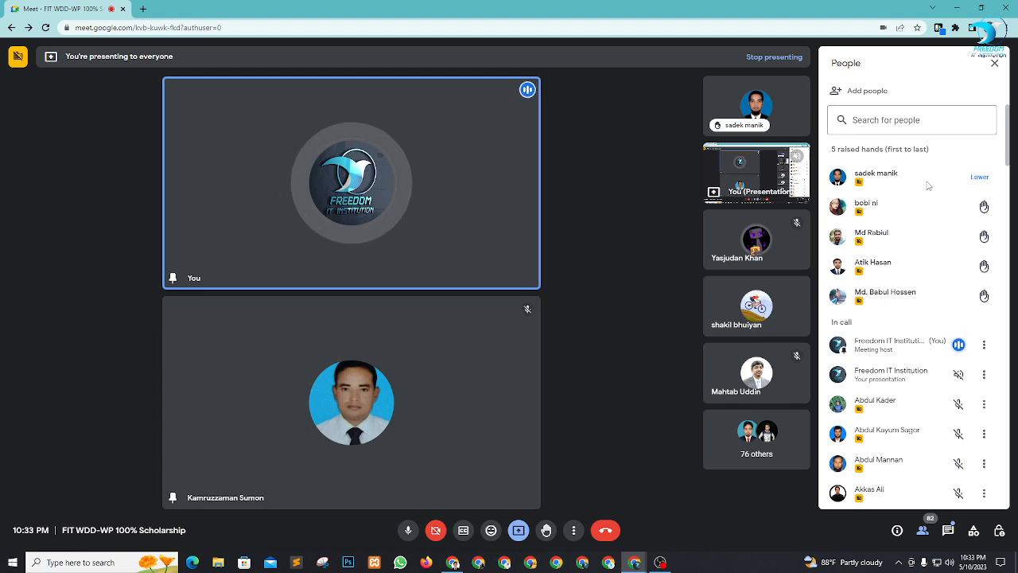
Step: Pin the first hand-raiser to the main screen and unpin the previous speaker
click(734, 105)
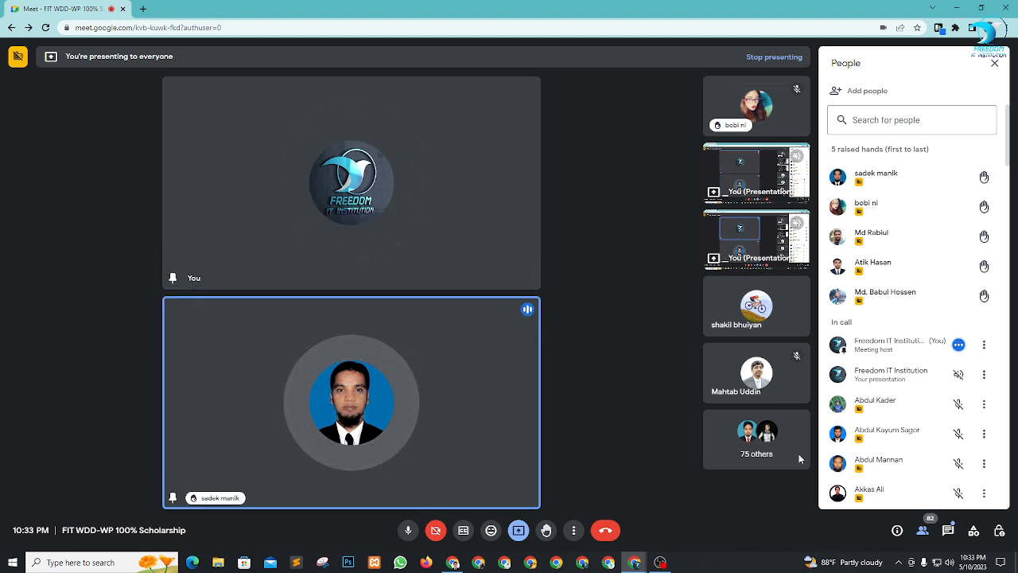
click(993, 63)
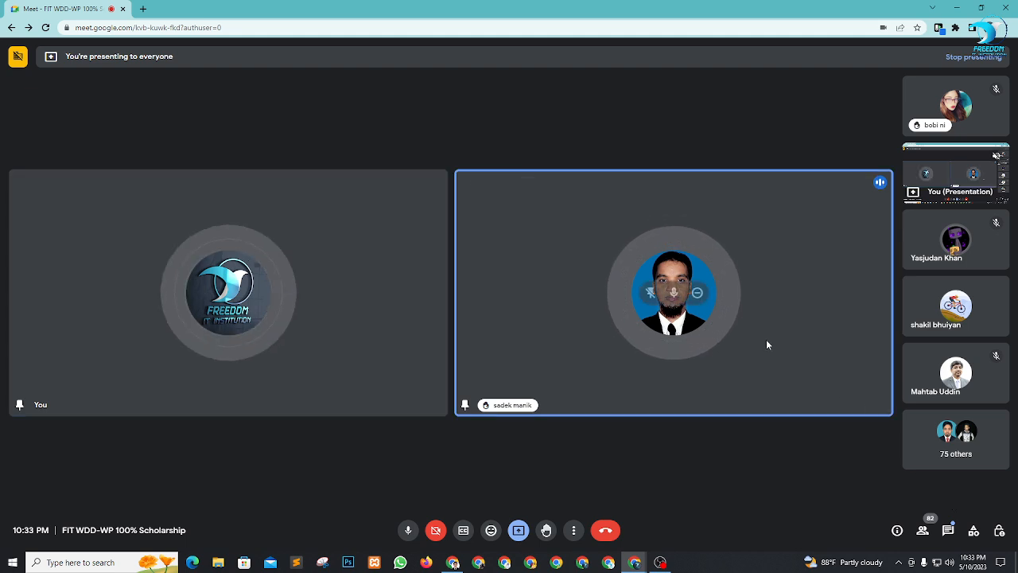
click(921, 530)
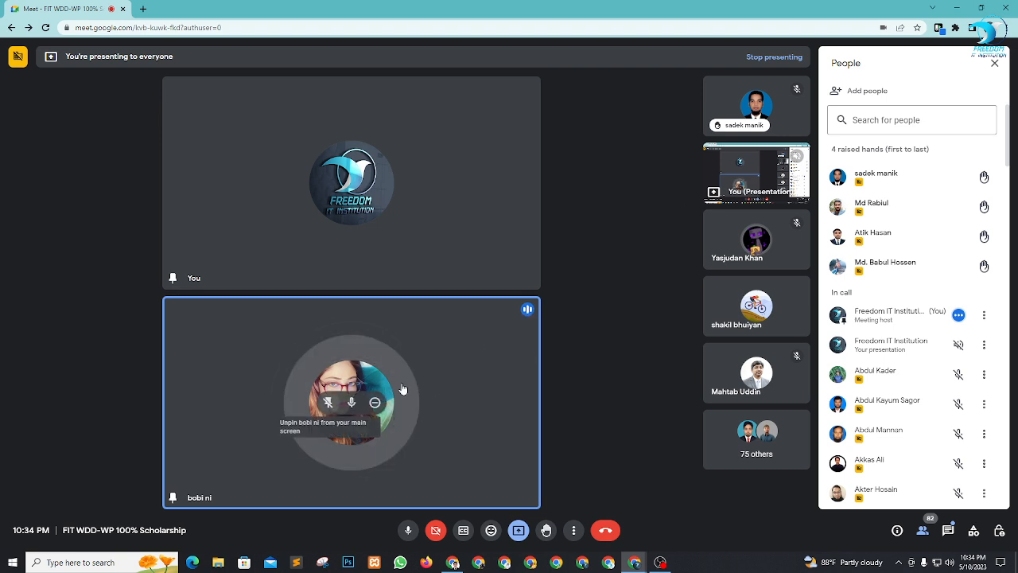
click(347, 403)
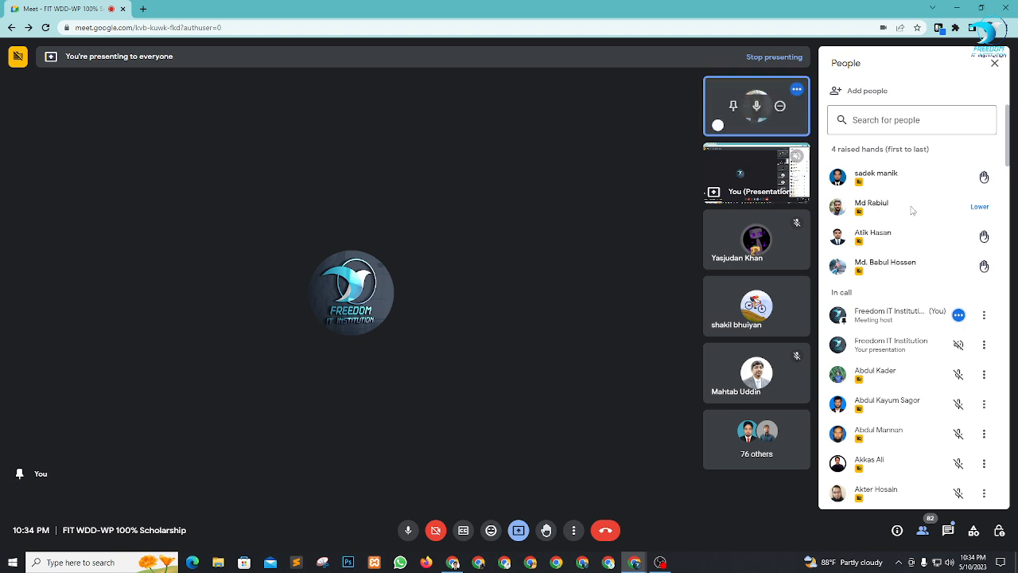
Step: Lower the top raised hand and pin the next hand-raiser's tile to the main screen
click(732, 106)
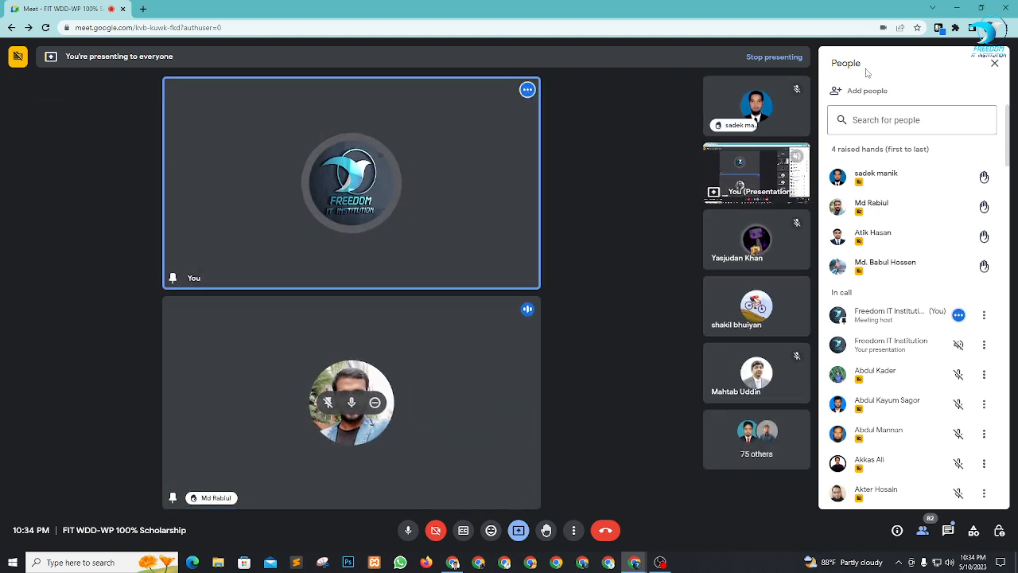
click(994, 63)
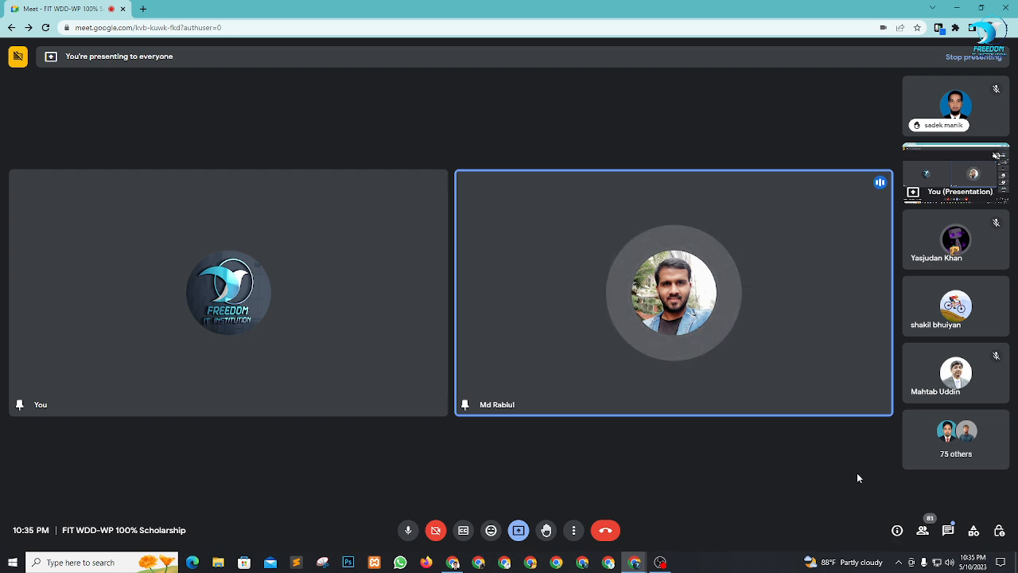
click(923, 530)
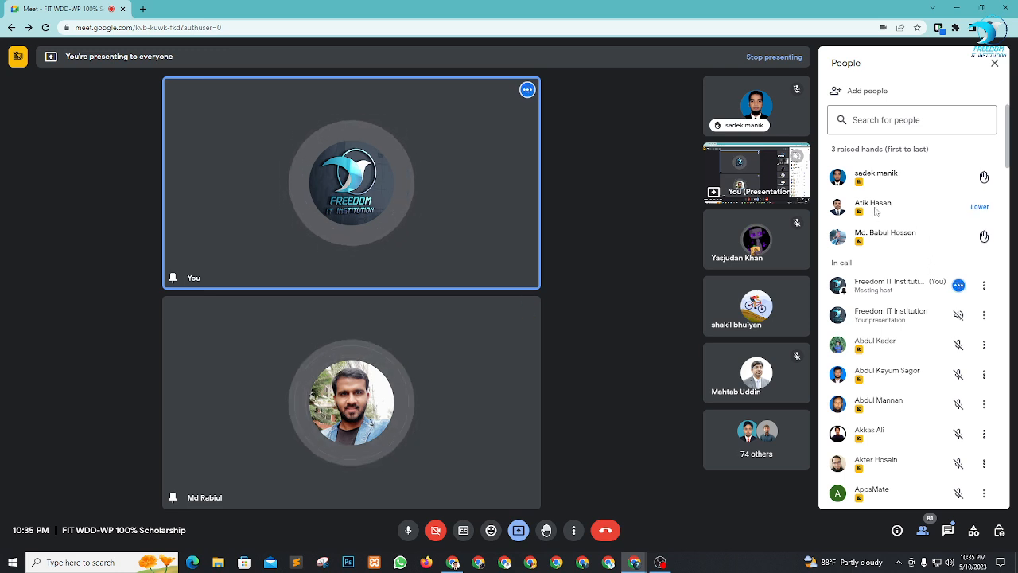
click(980, 177)
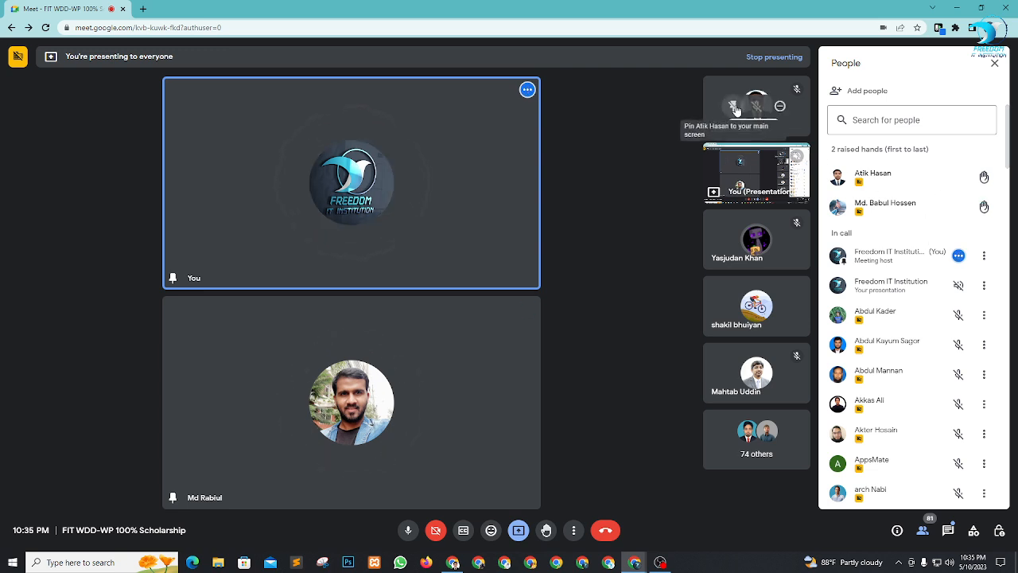
click(733, 106)
Step: Unpin the previous speaker, lower the current speaker's raised hand, then unpin their tile
click(500, 196)
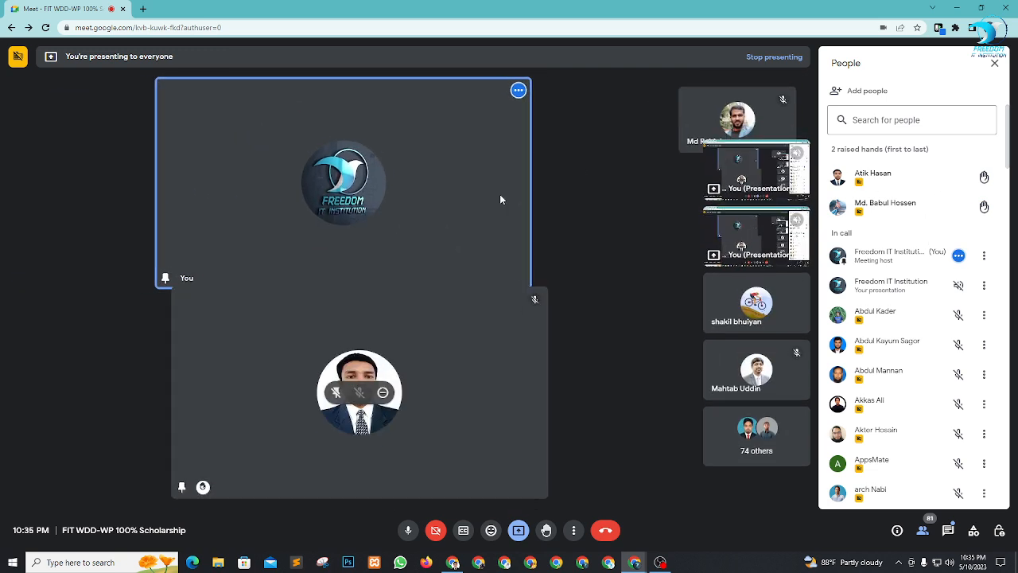
click(994, 63)
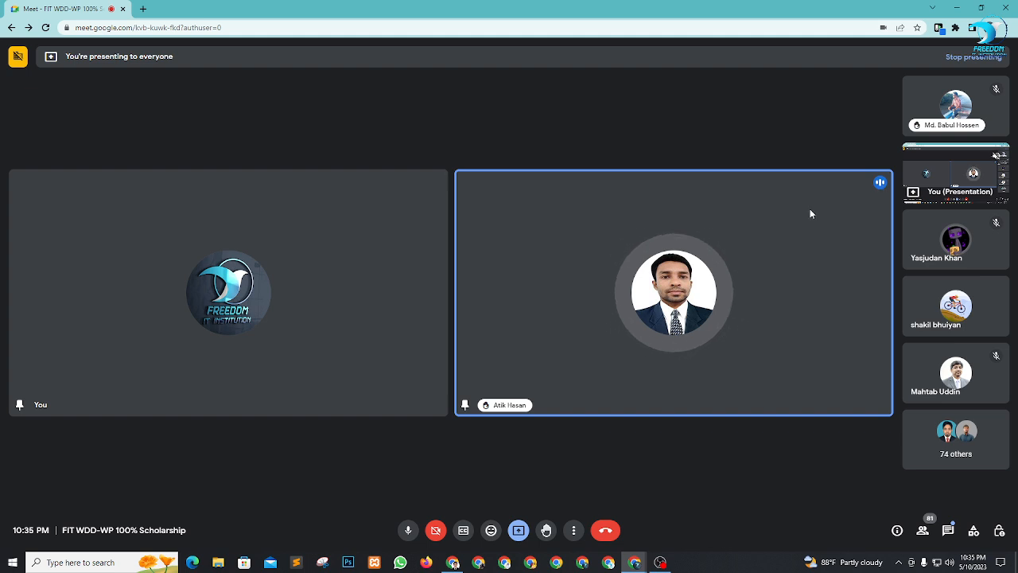
click(924, 528)
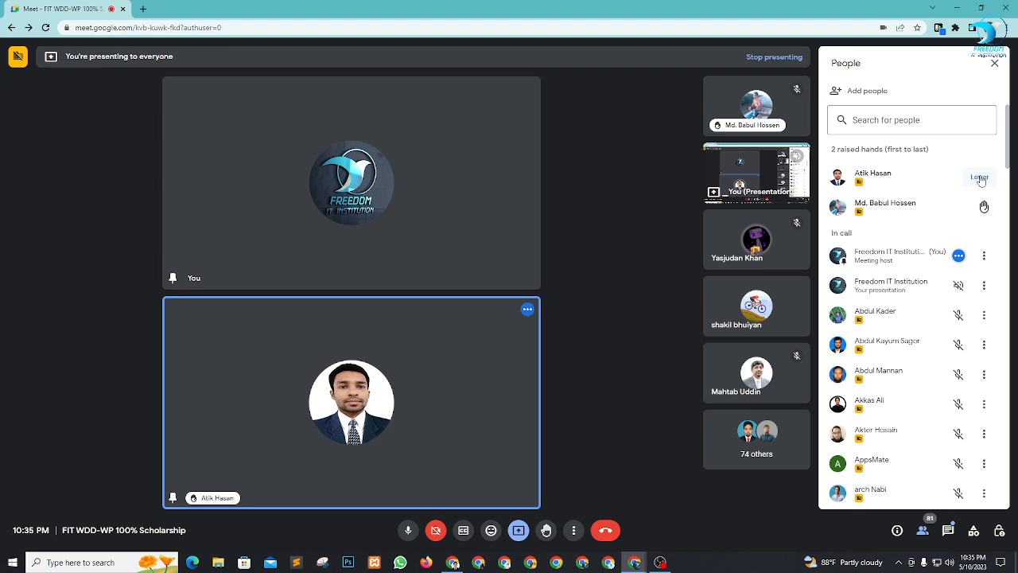
click(979, 177)
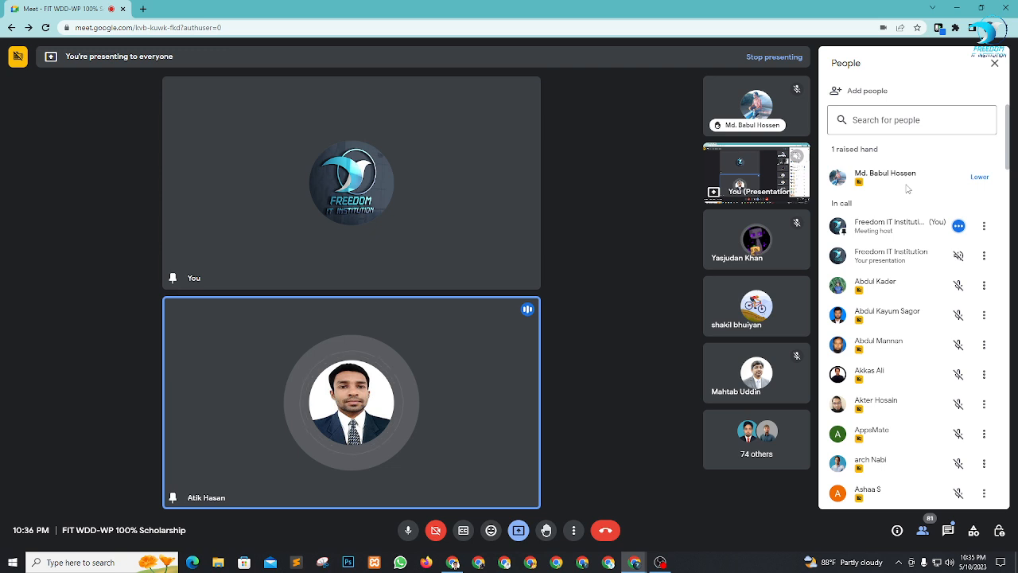
mouse_move(327, 405)
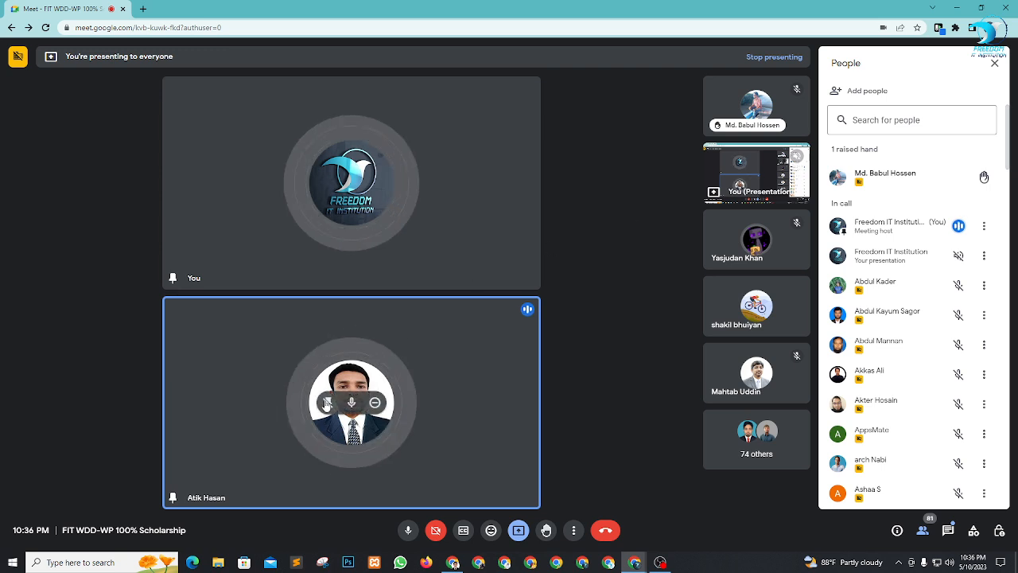
click(327, 403)
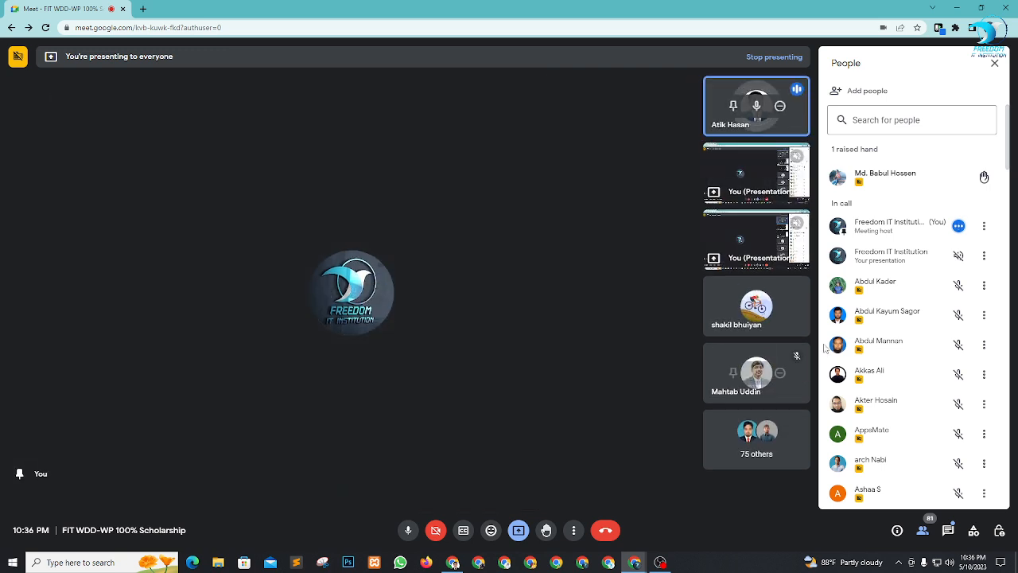
Step: Close the People panel so the last hand-raiser and your tile fill the grid
mouse_move(882, 188)
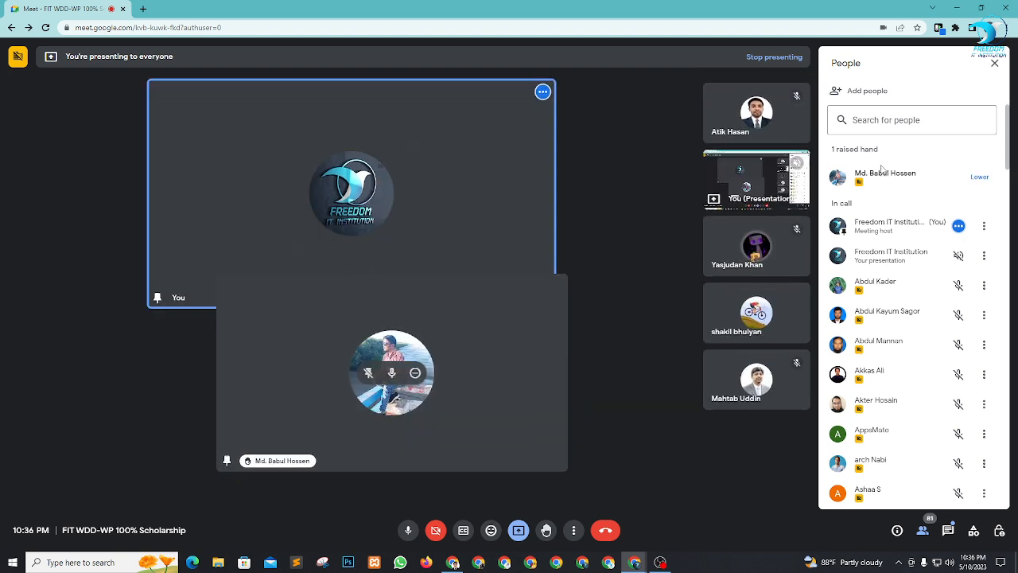
click(994, 62)
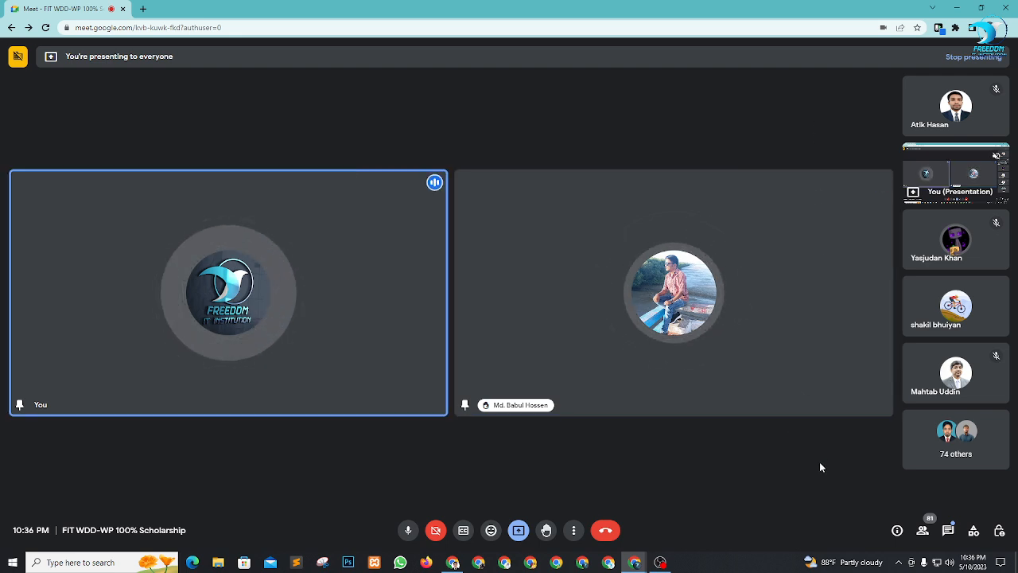
Step: Lower the last remaining raised hand and pin another participant to the main screen
click(923, 533)
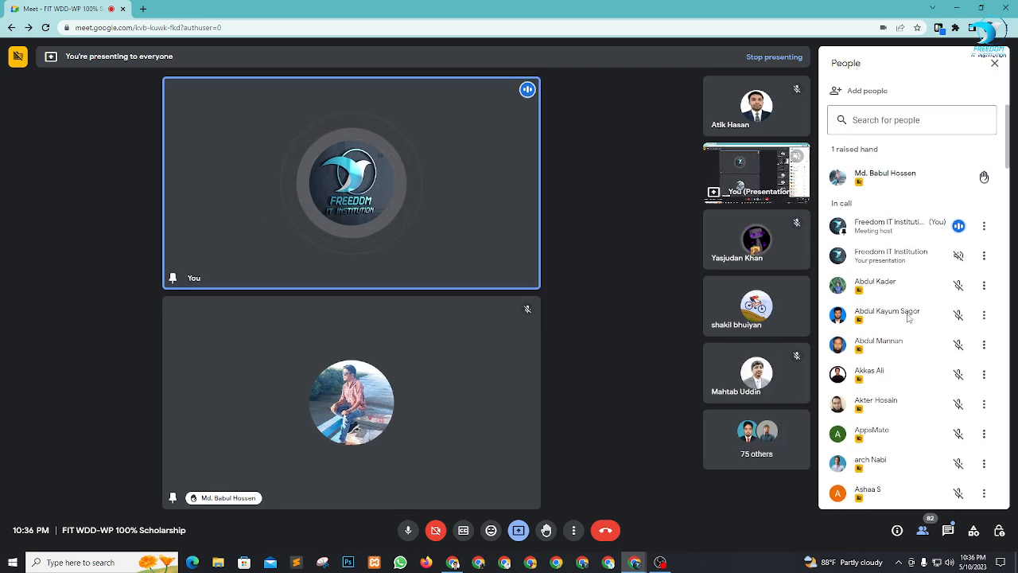
click(978, 179)
scroll(875, 387, down, 2)
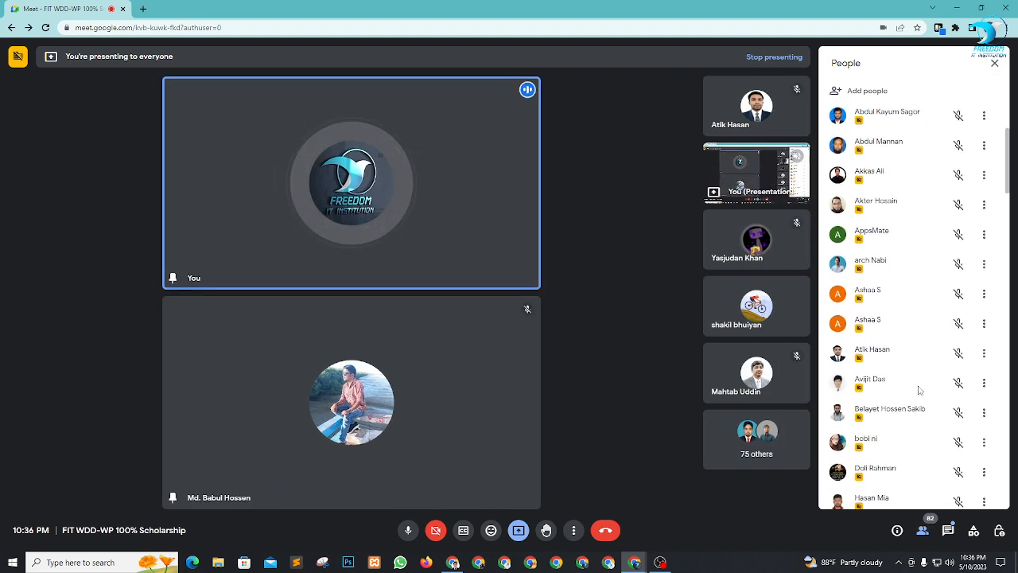
scroll(919, 381, down, 5)
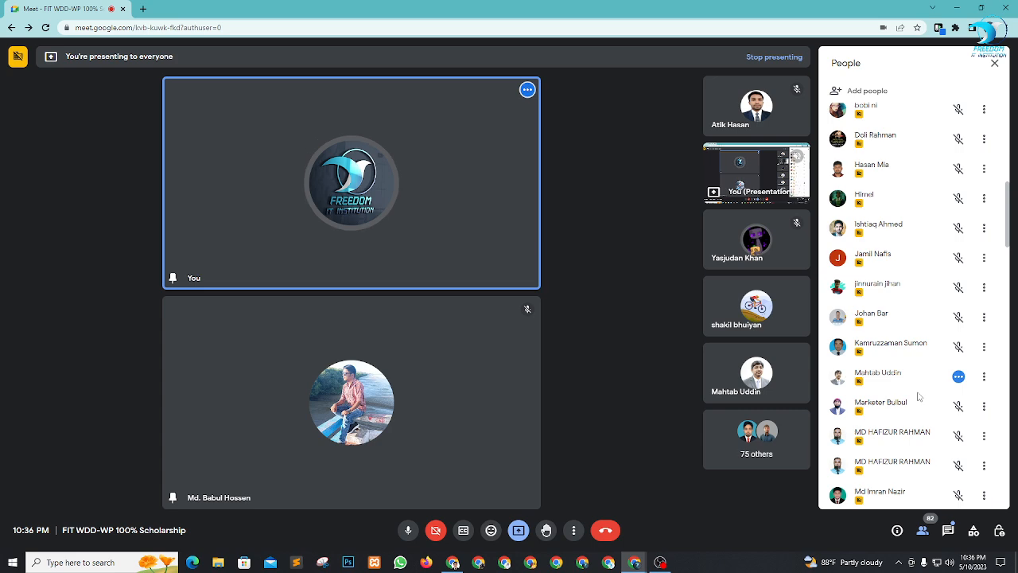
scroll(907, 377, down, 1)
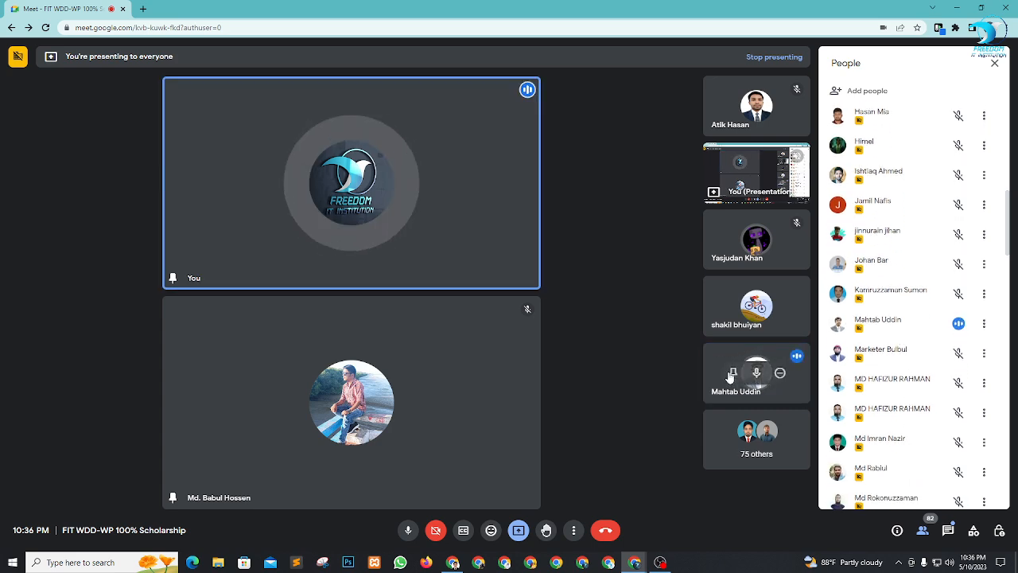
click(733, 374)
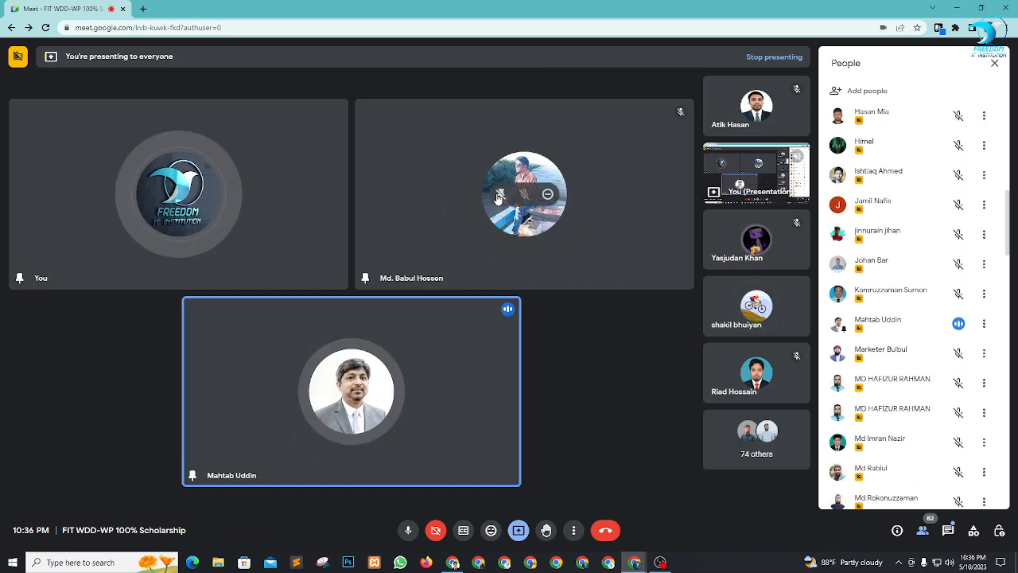
click(994, 62)
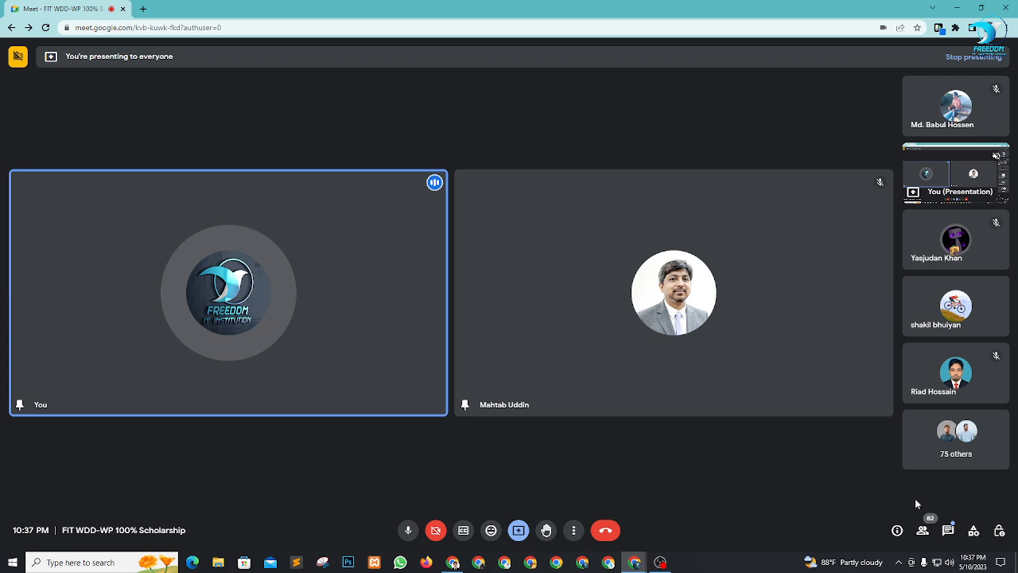
Step: Reopen the People panel and scroll through the full participant list
click(925, 535)
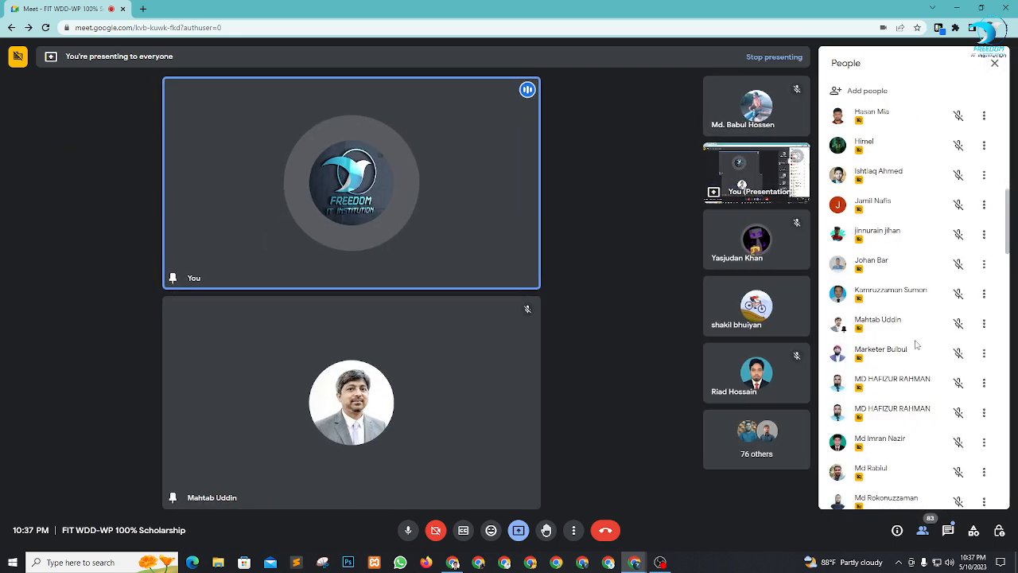
scroll(890, 278, down, 3)
scroll(890, 278, down, 1)
scroll(897, 284, down, 2)
scroll(898, 286, down, 3)
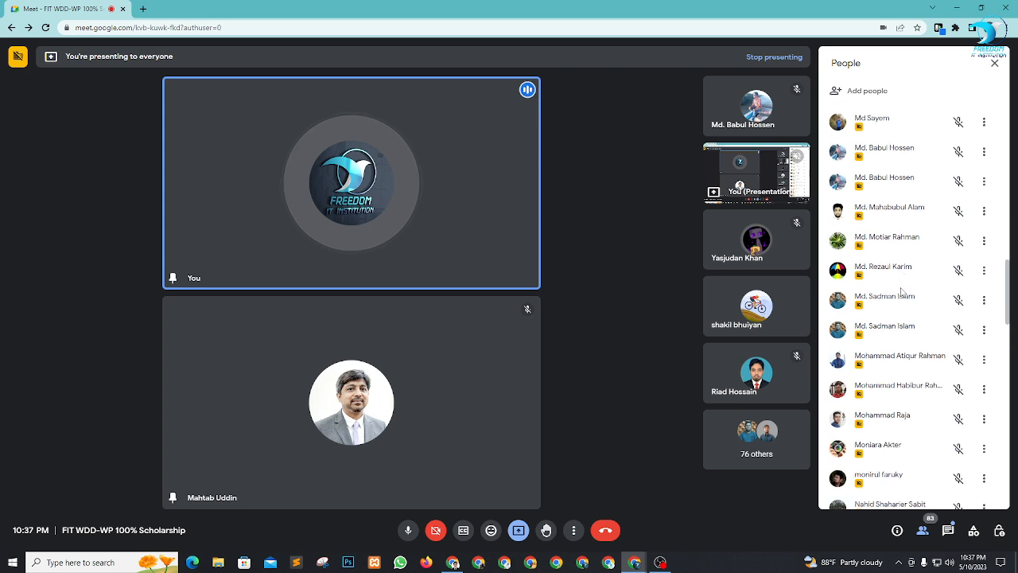
scroll(890, 314, down, 5)
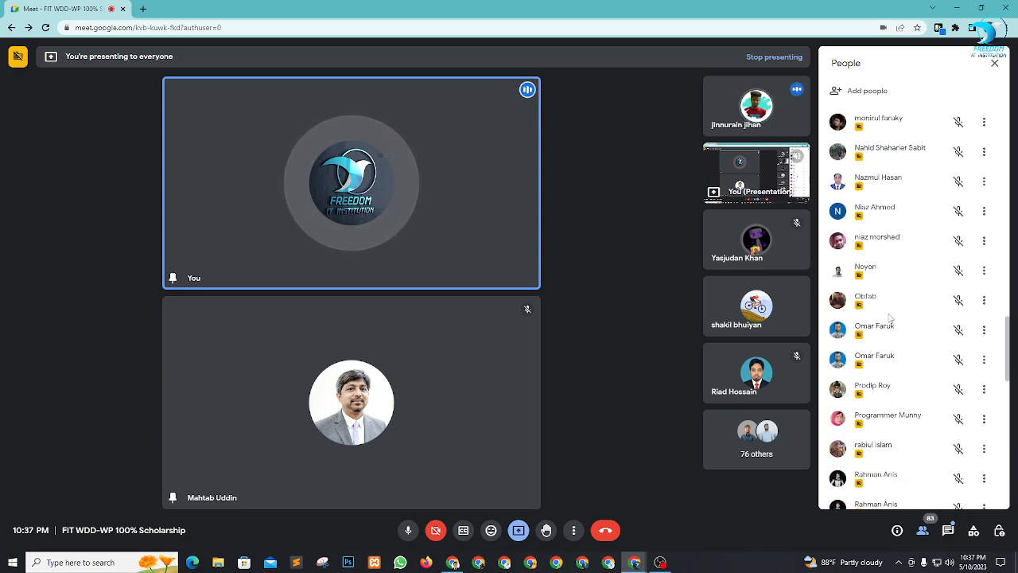
scroll(888, 320, down, 3)
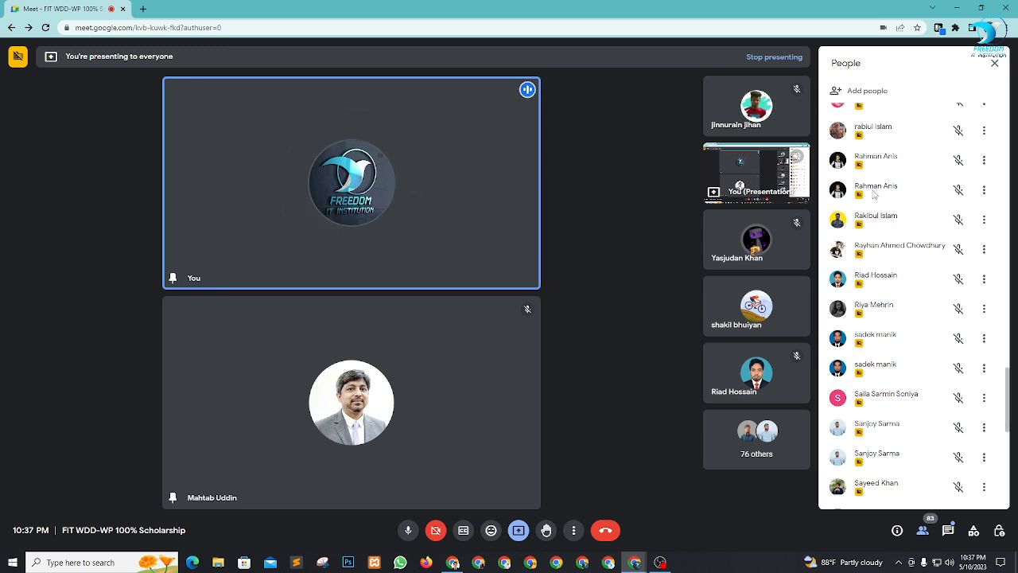
scroll(901, 257, down, 6)
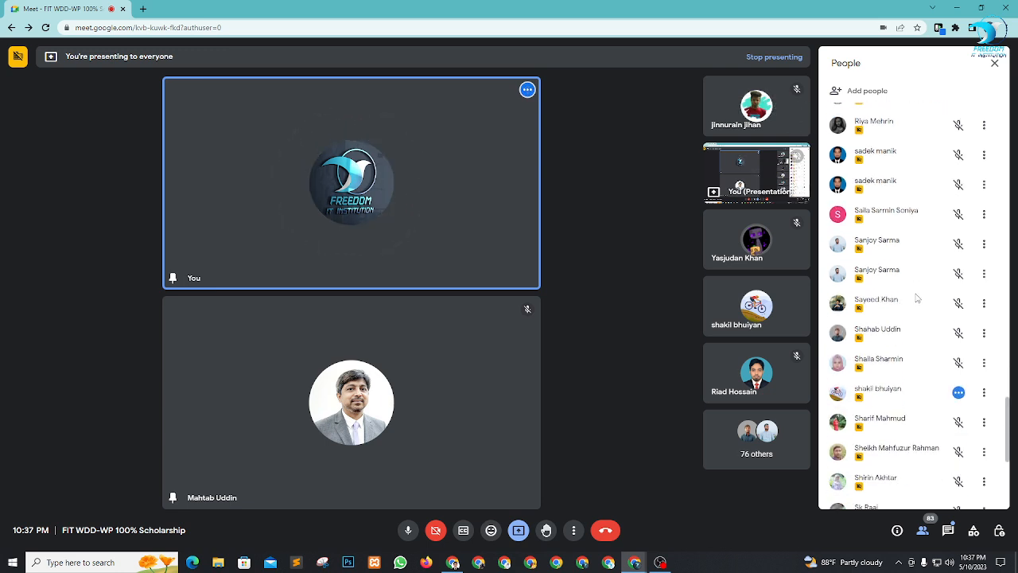
scroll(912, 298, down, 1)
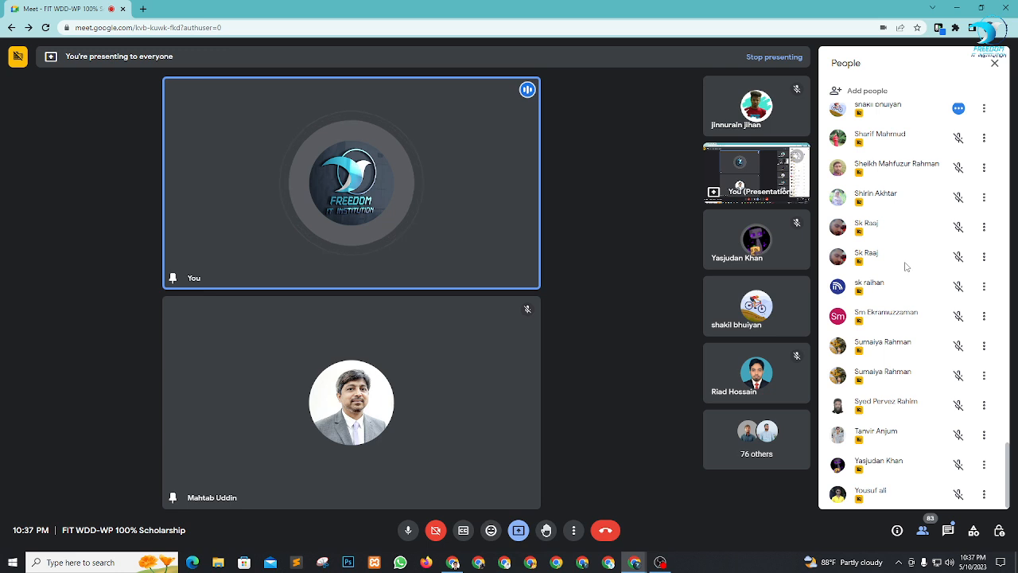
scroll(906, 270, up, 1)
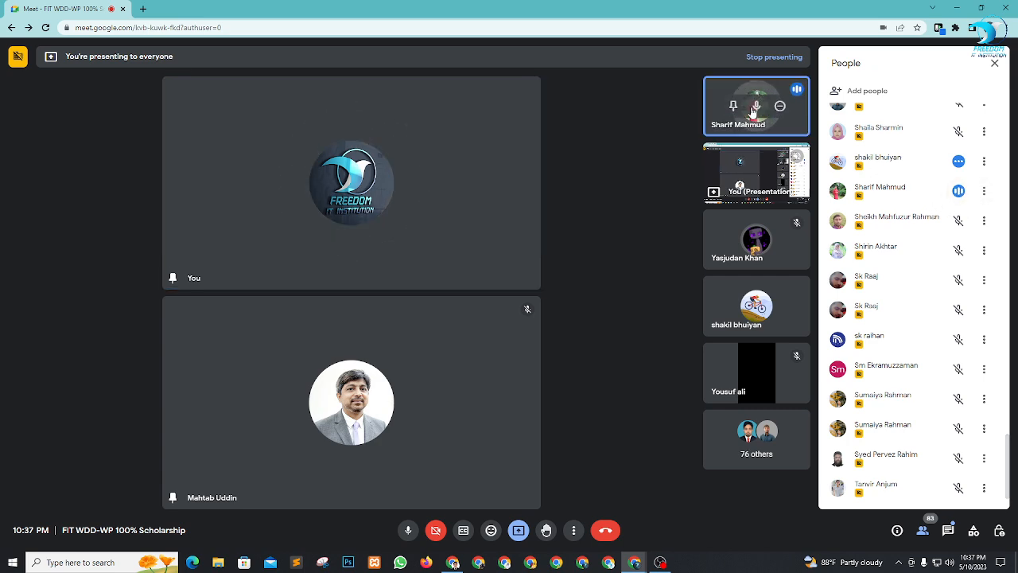
Step: Pin the speaking participant beside your tile, then reopen and scroll the participant list
click(732, 107)
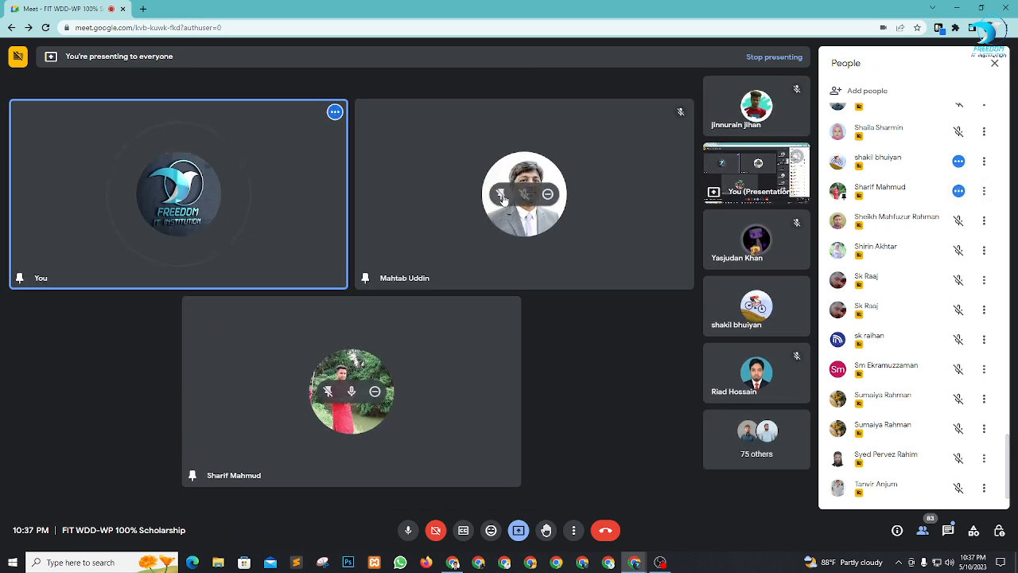
click(994, 63)
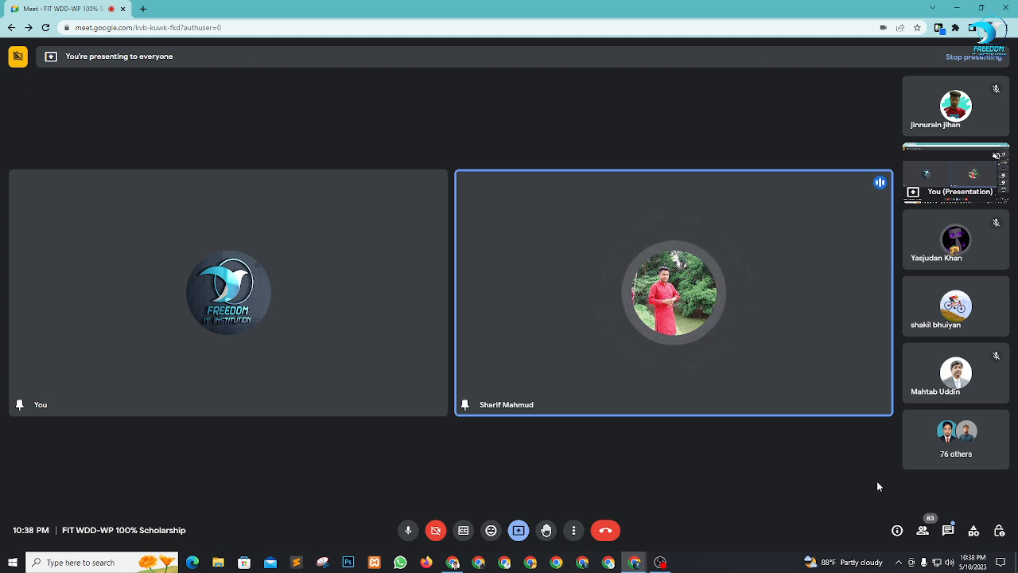
click(923, 530)
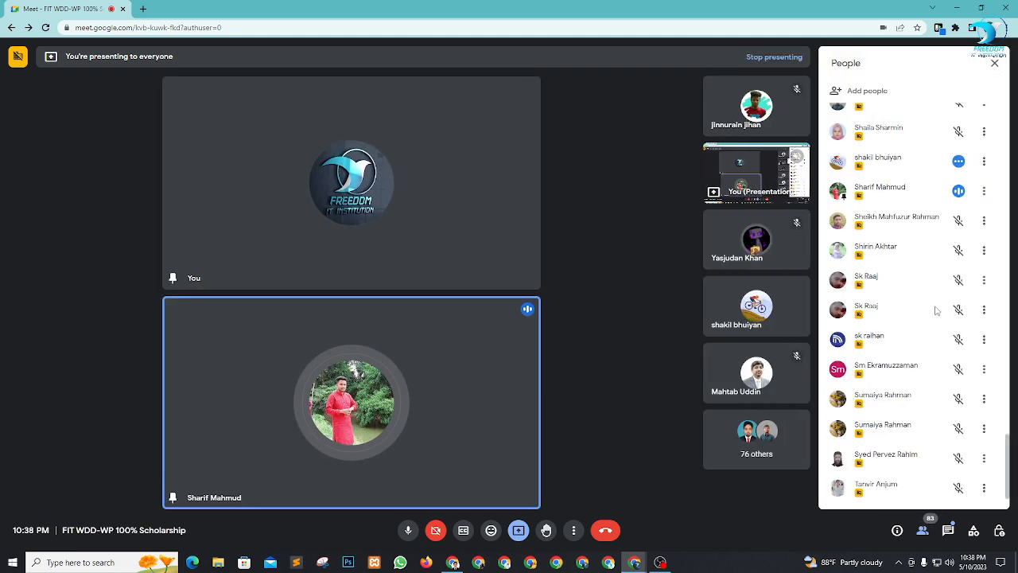
scroll(936, 312, down, 1)
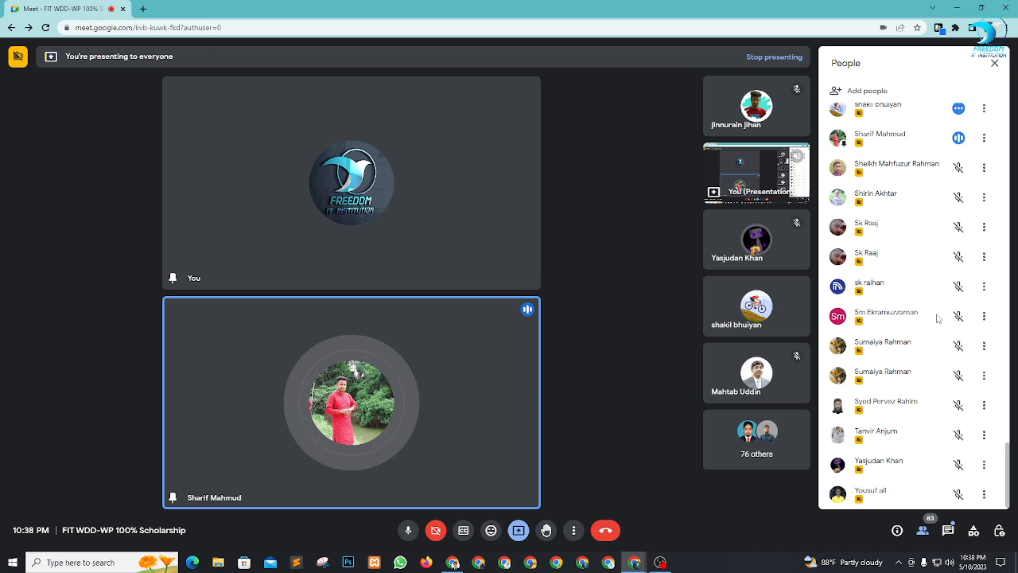
scroll(894, 449, up, 3)
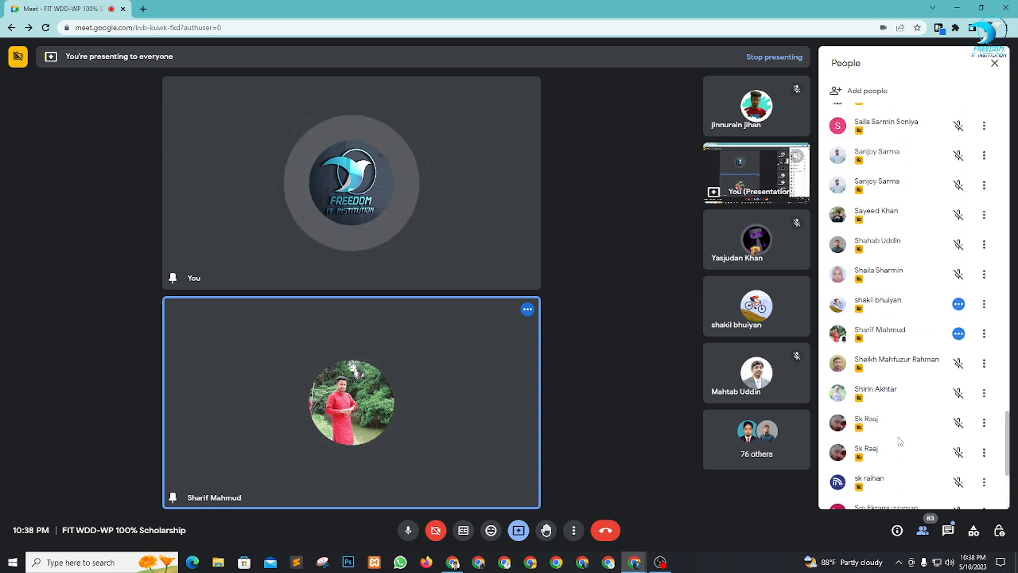
scroll(914, 411, up, 4)
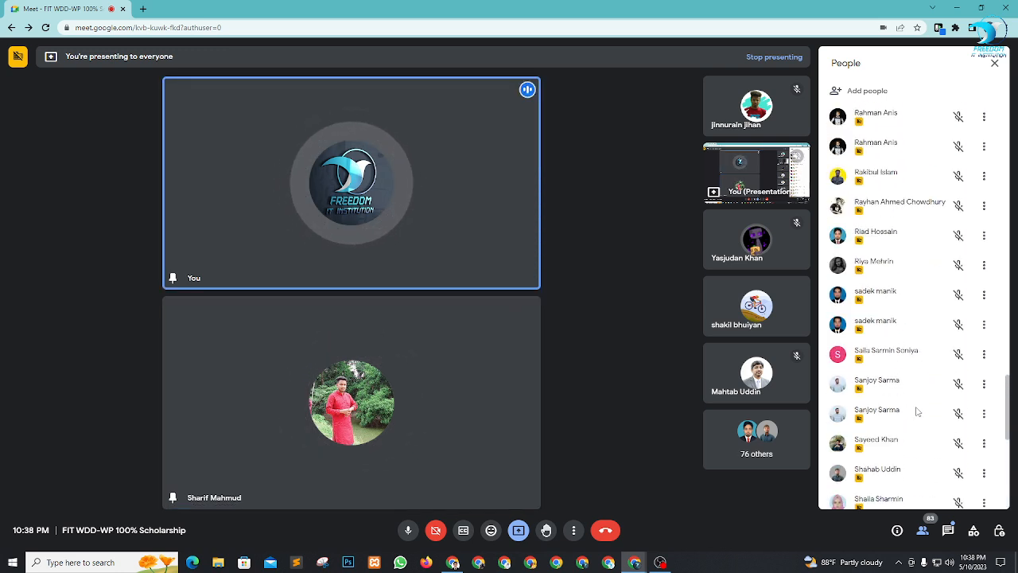
scroll(916, 411, up, 1)
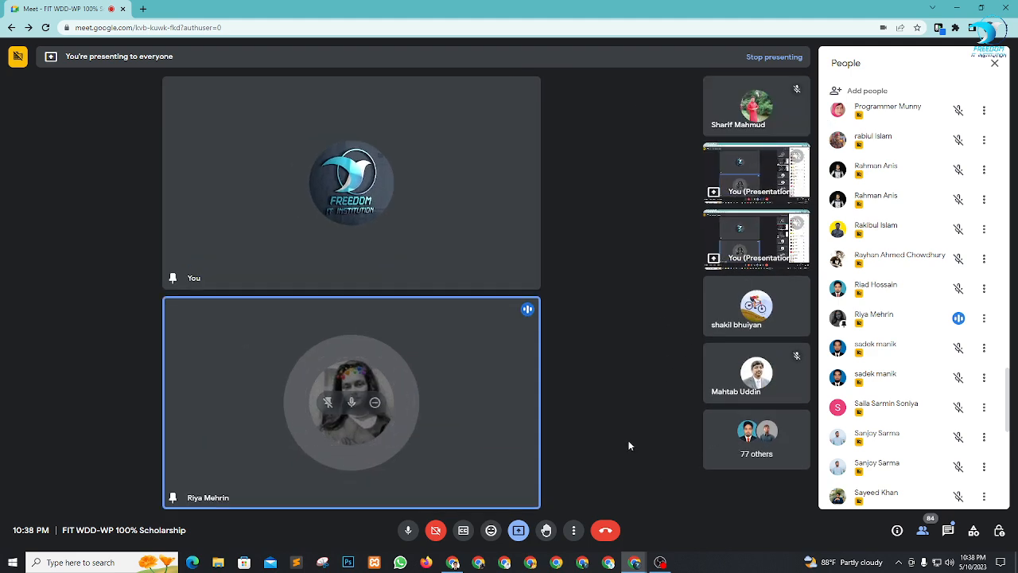
click(992, 62)
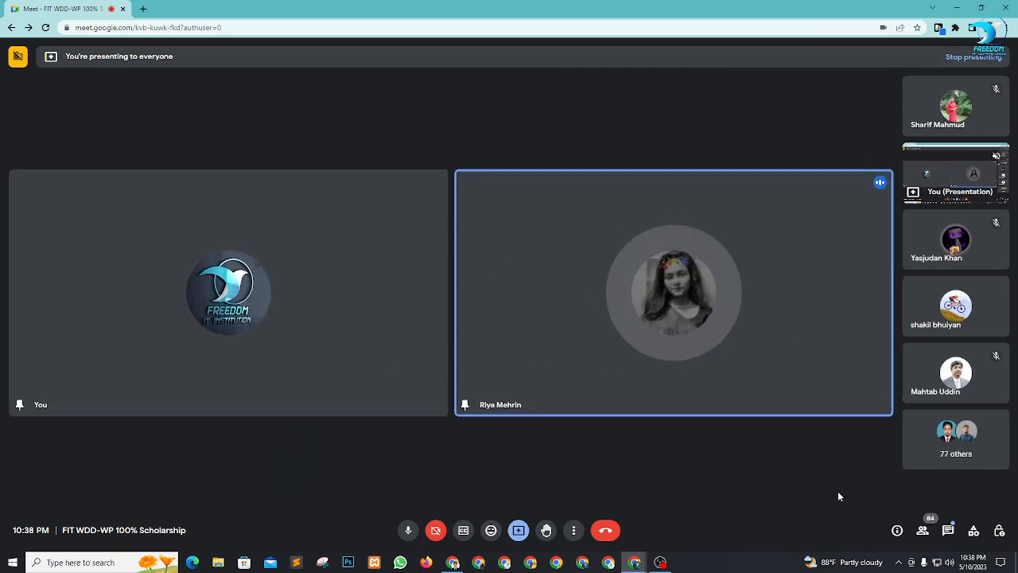
click(922, 529)
scroll(912, 361, up, 6)
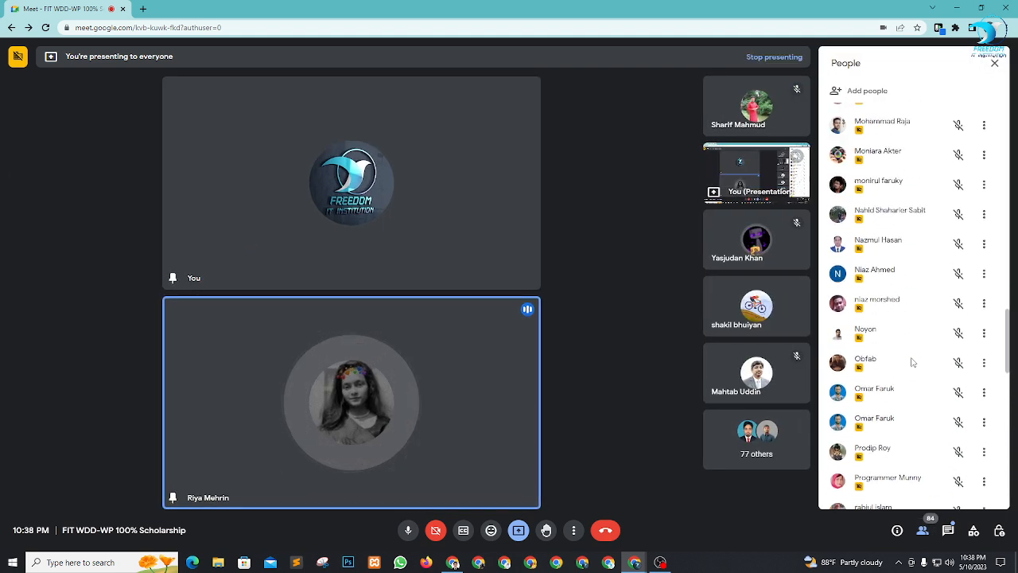
scroll(912, 362, up, 1)
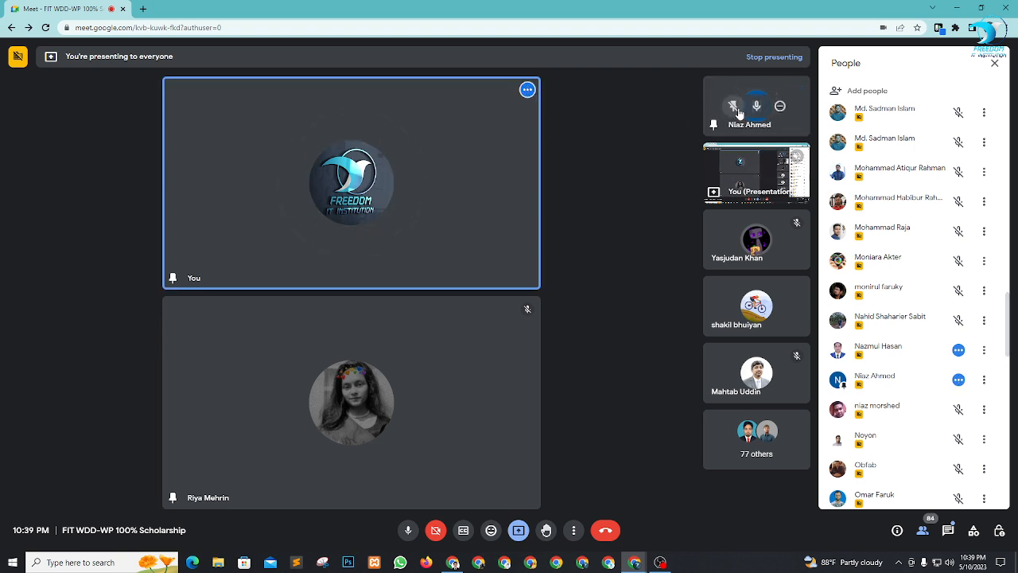
Step: Pin a new participant in place of the previous speaker, then reopen the participant list
click(733, 105)
click(157, 391)
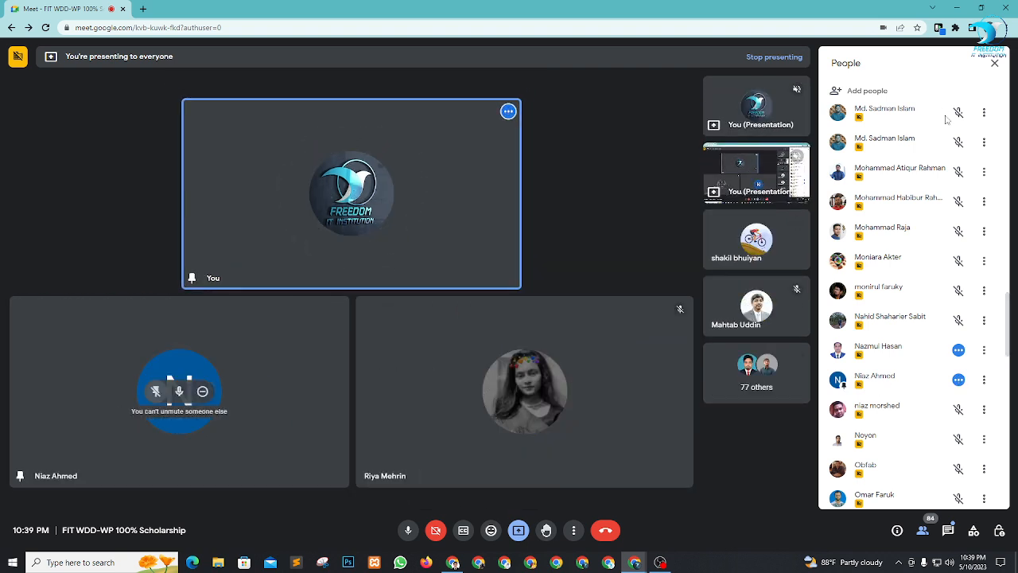
click(995, 63)
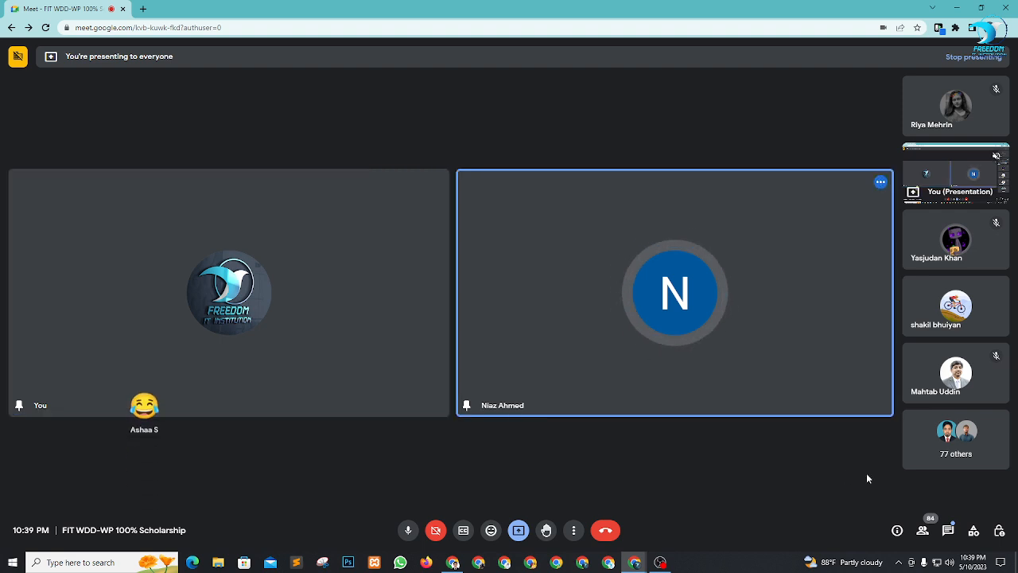
click(924, 531)
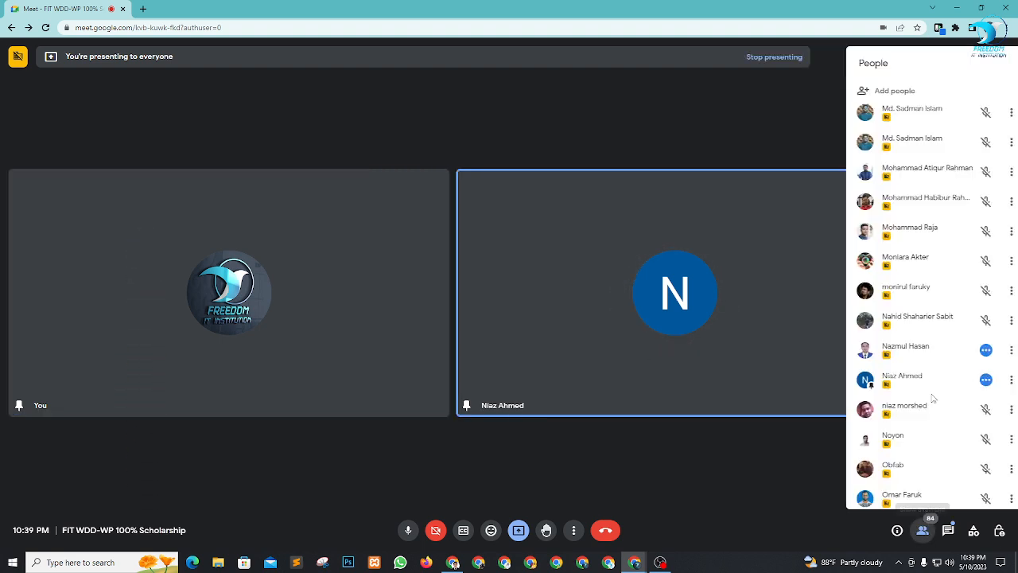
scroll(922, 365, down, 3)
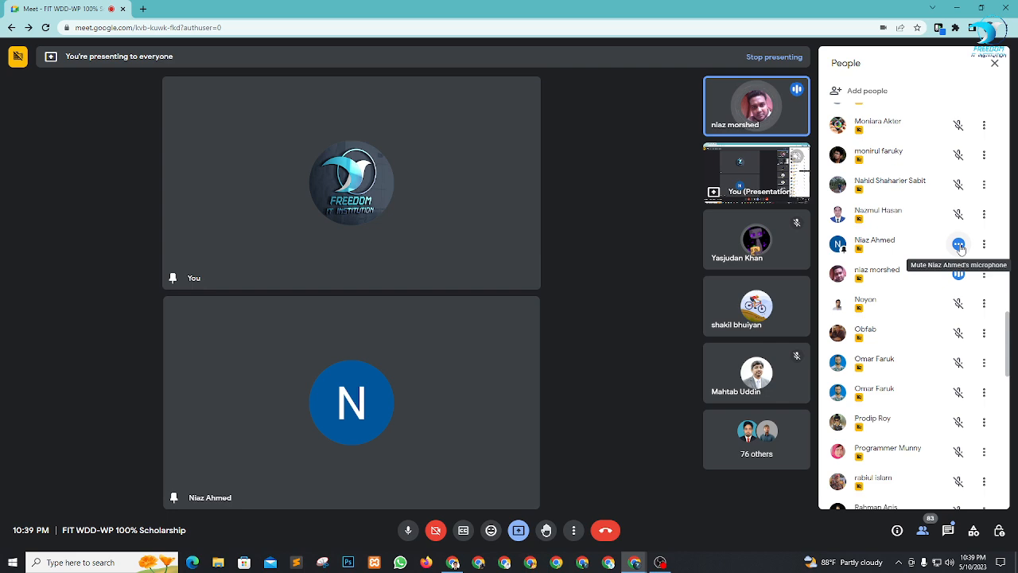
click(958, 243)
click(583, 316)
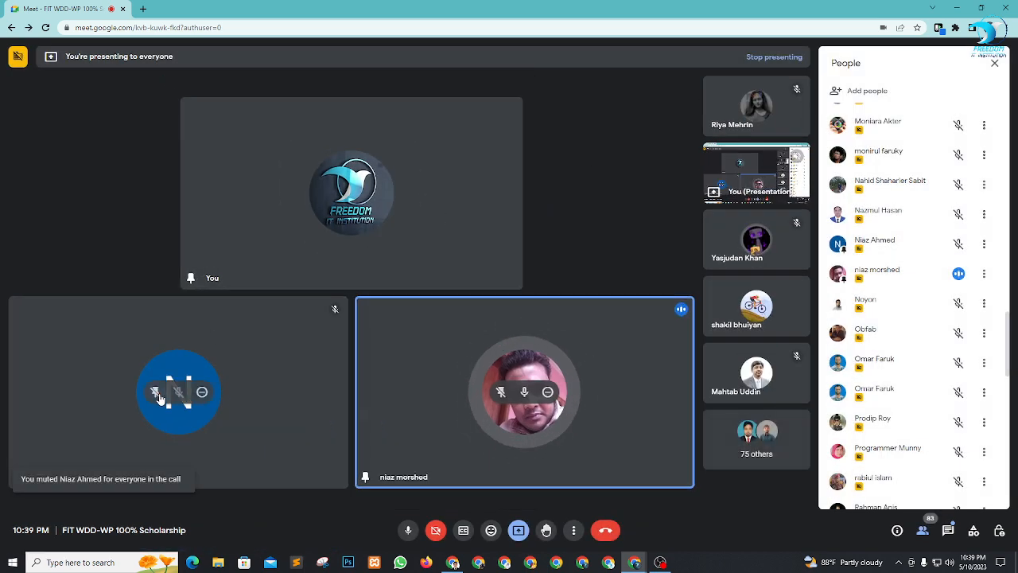
scroll(883, 304, up, 3)
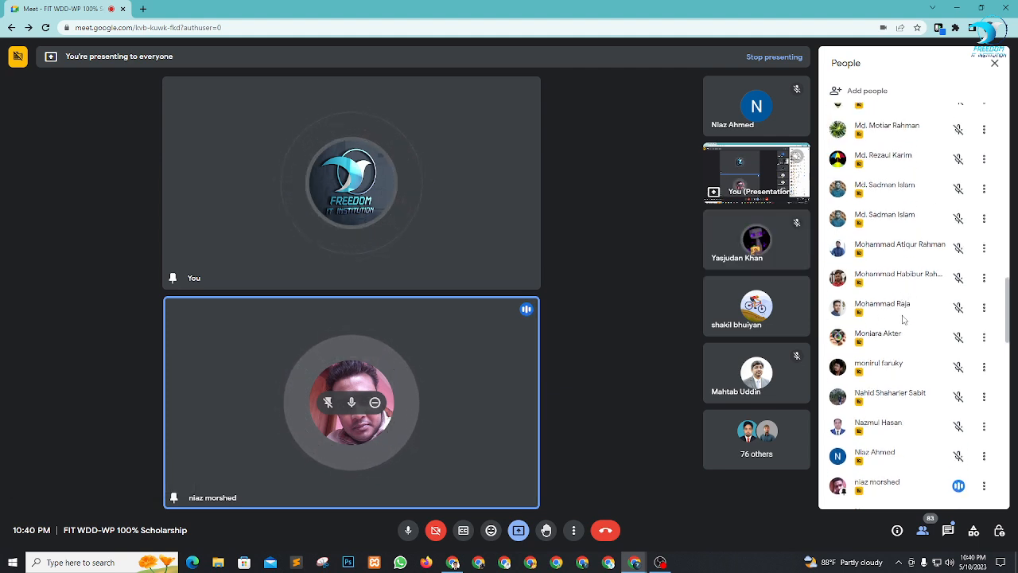
scroll(895, 318, down, 1)
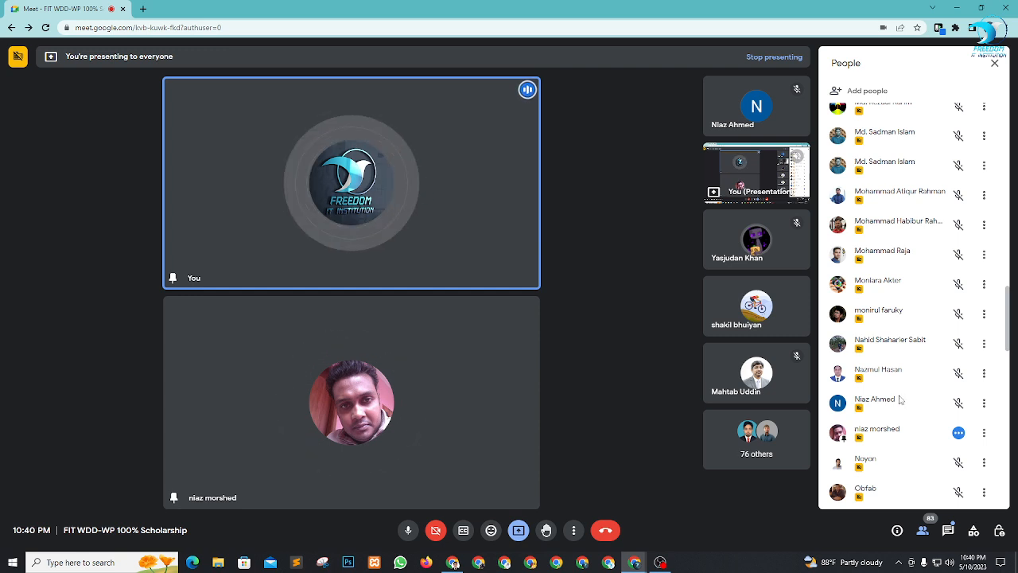
scroll(901, 400, up, 5)
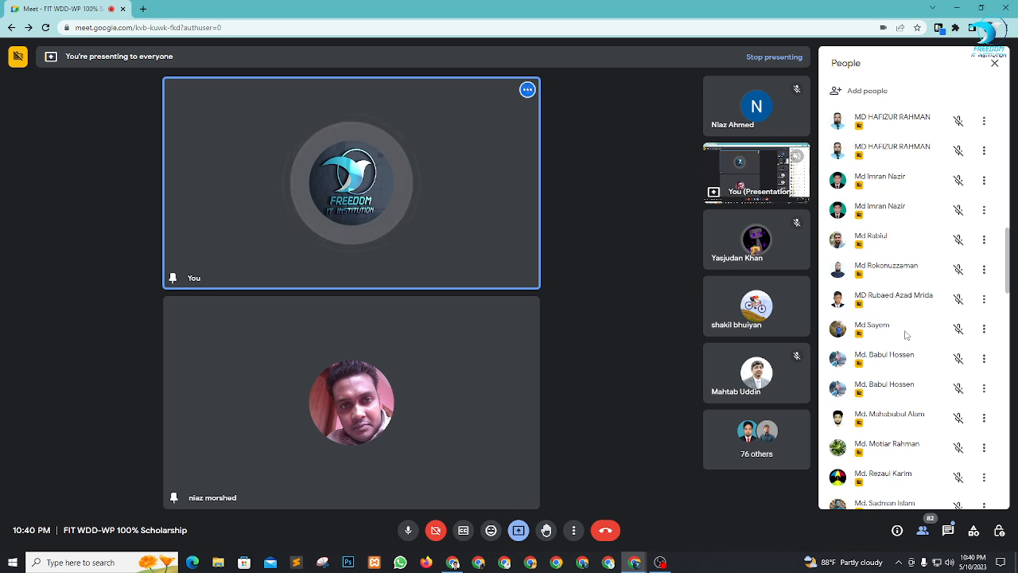
scroll(905, 335, up, 1)
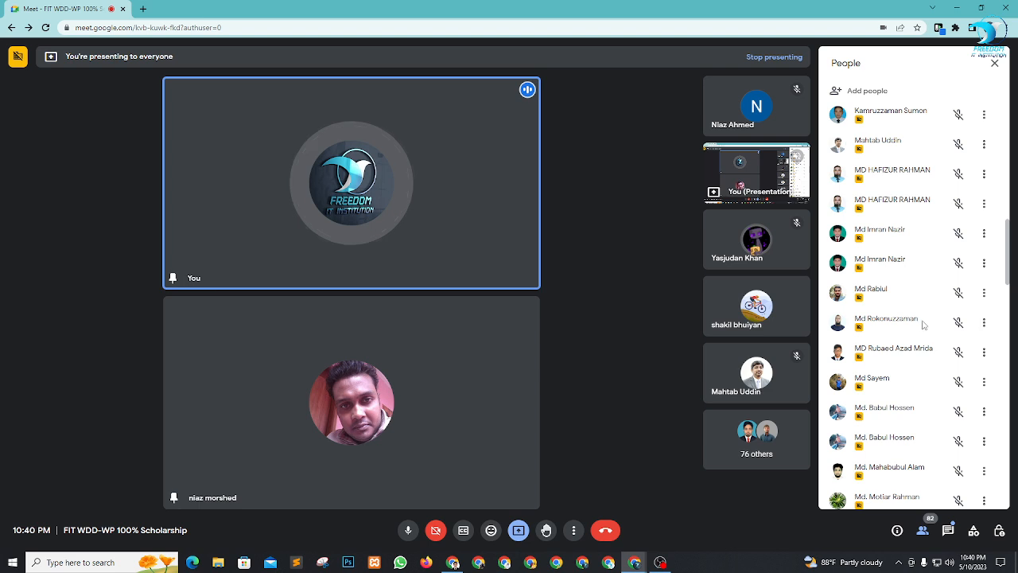
Step: Pin the speaking participant from their options menu and unpin the earlier participant
click(984, 322)
click(901, 353)
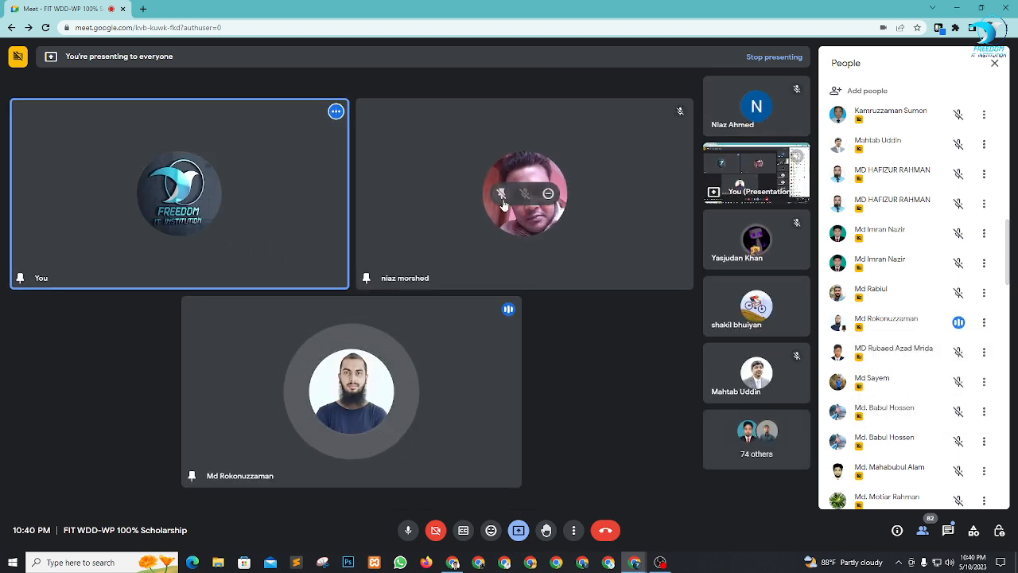
click(501, 195)
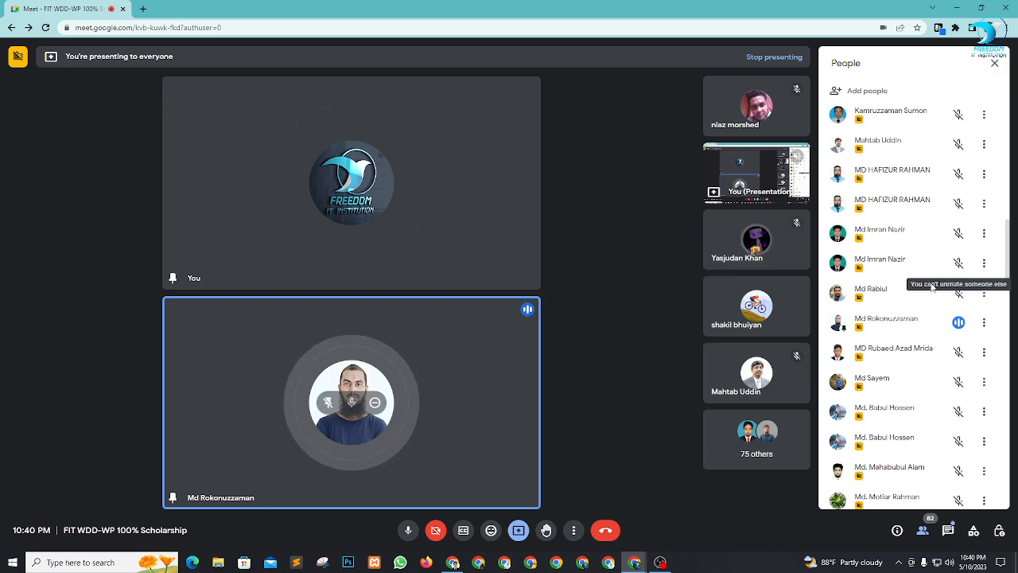
click(994, 62)
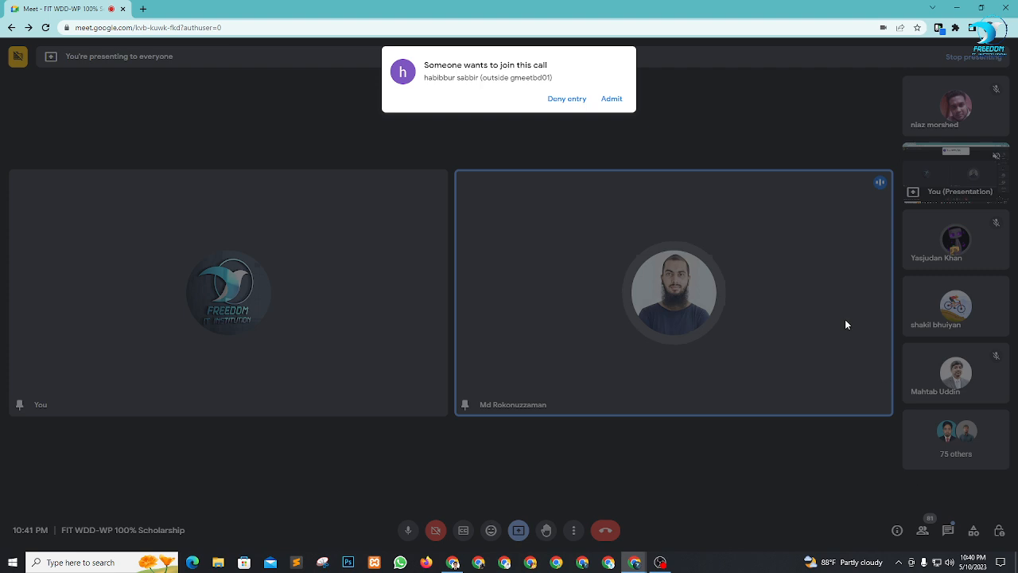
Step: Deny the outsider's join request and reopen the participant list
click(566, 99)
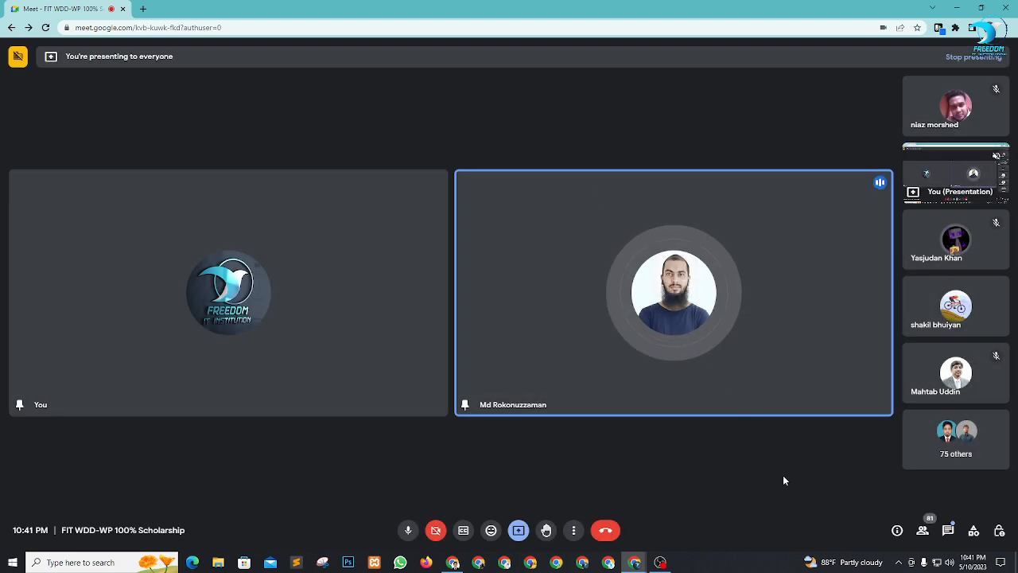
click(923, 530)
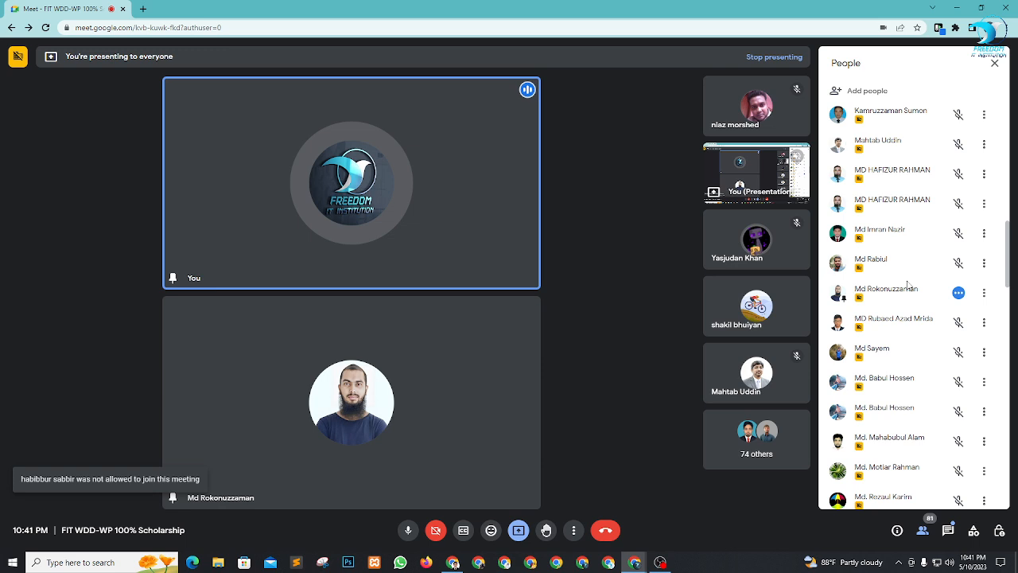
scroll(909, 285, up, 1)
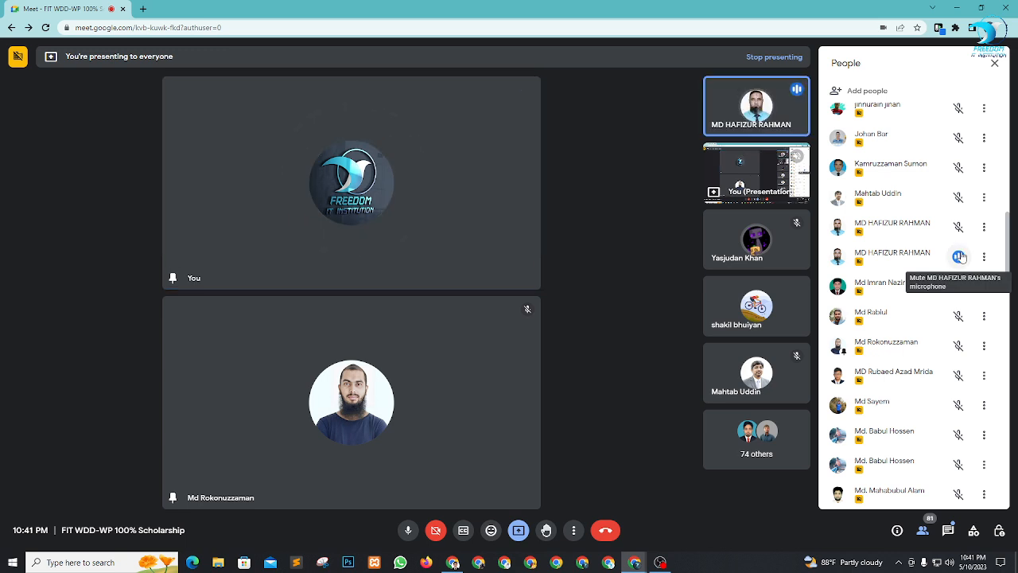
Step: Pin the newly talking participant, then reopen the list and open the first attendee's options
mouse_move(744, 106)
click(740, 109)
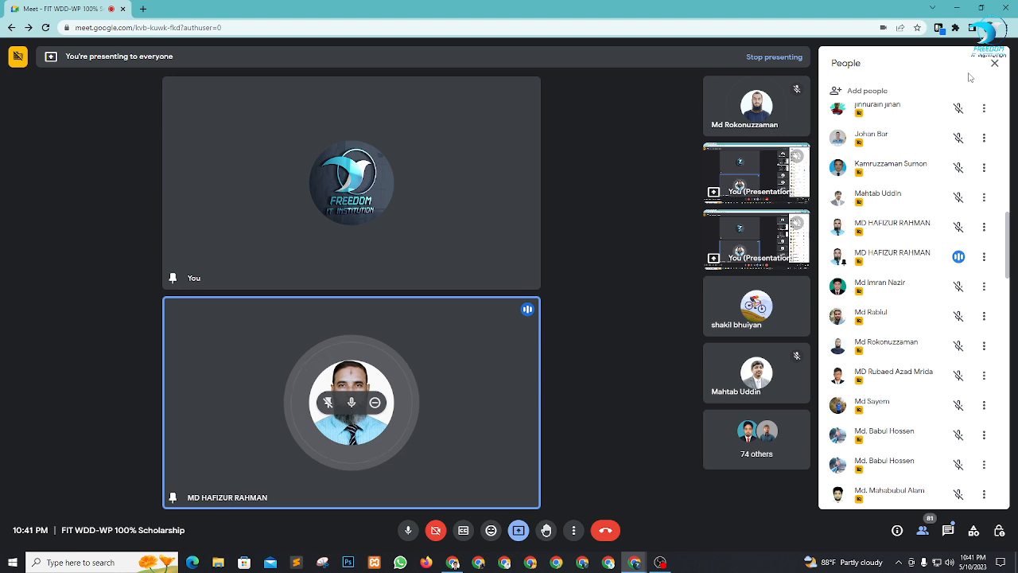
click(994, 62)
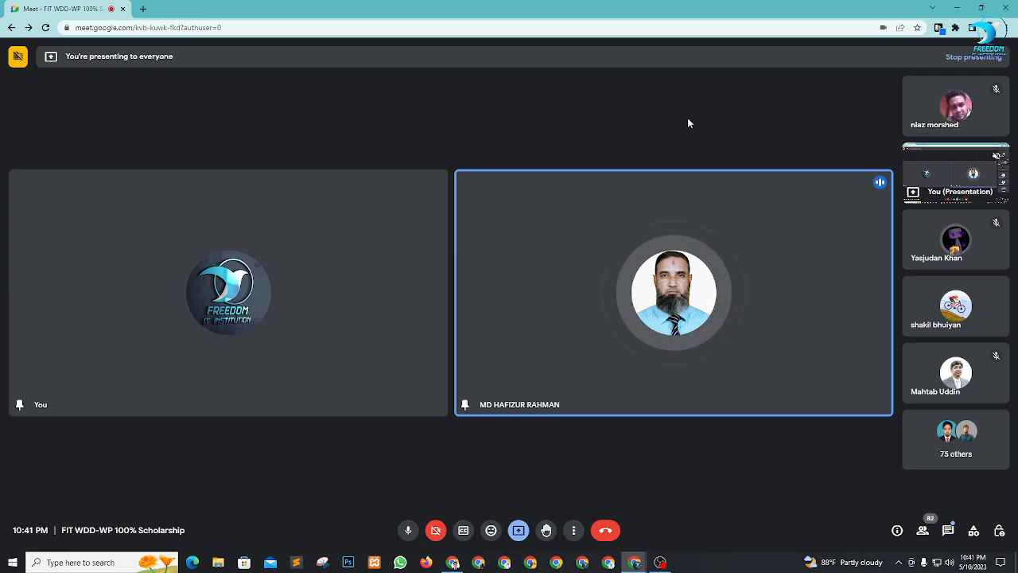
click(923, 532)
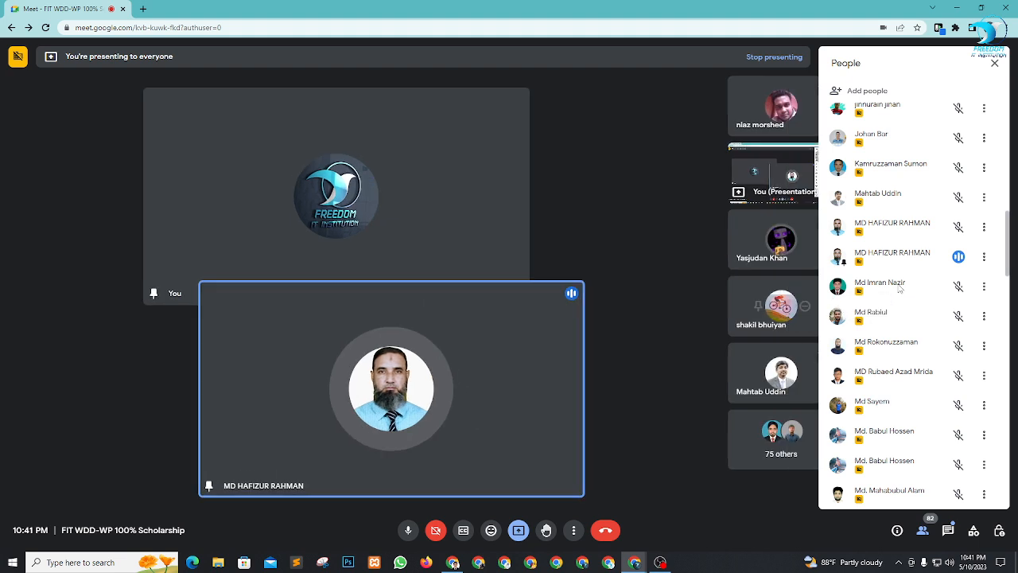
scroll(909, 297, up, 3)
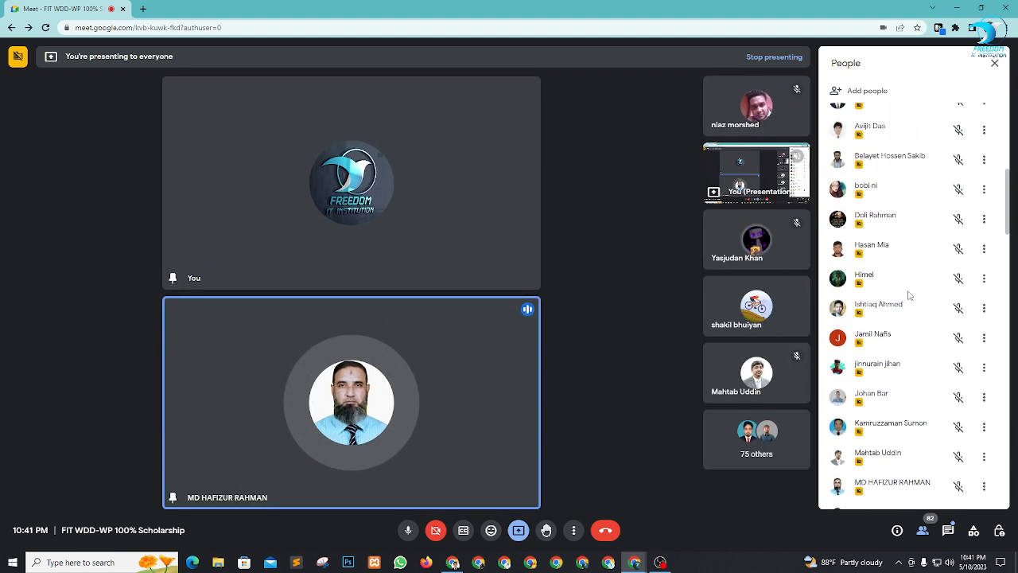
scroll(909, 295, up, 2)
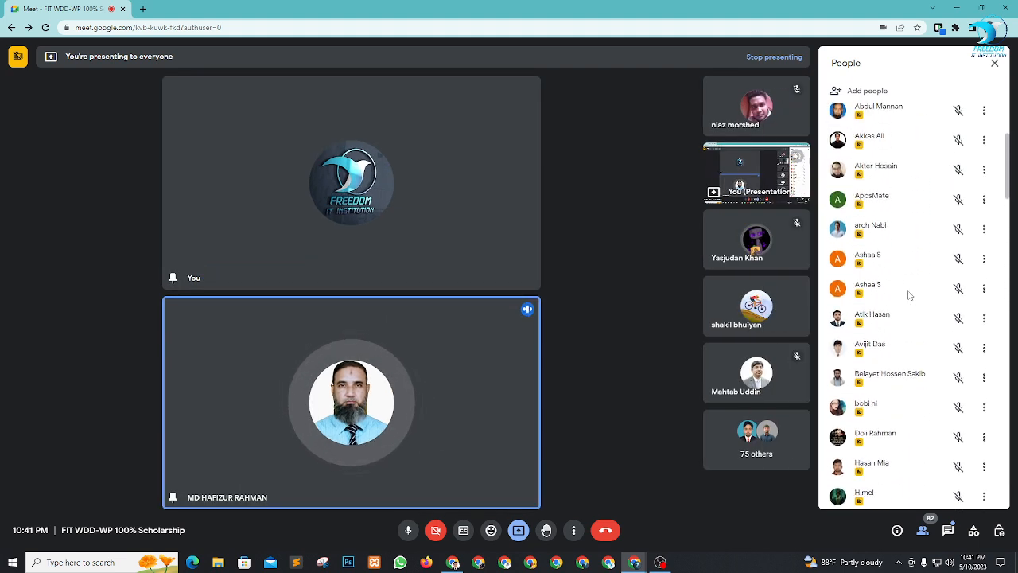
scroll(909, 296, up, 3)
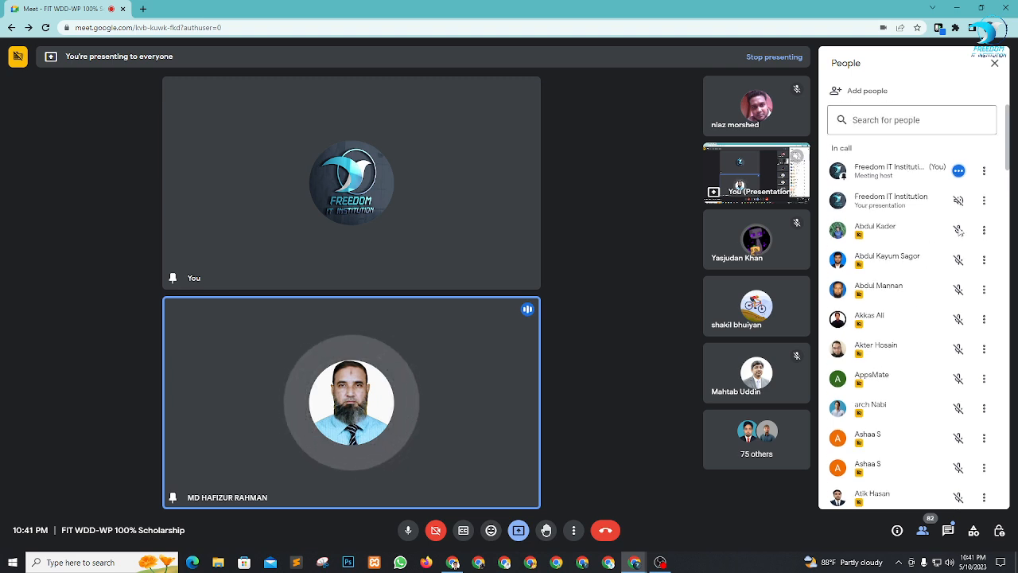
click(984, 231)
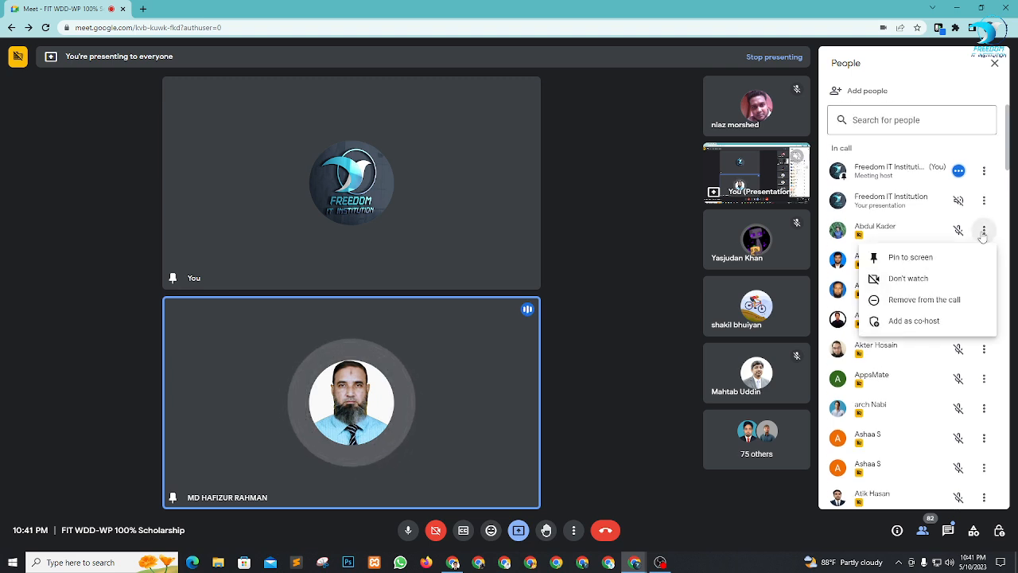
Step: Pin the attendee to the main screen, then unpin them and scroll down the reopened participant list
click(906, 256)
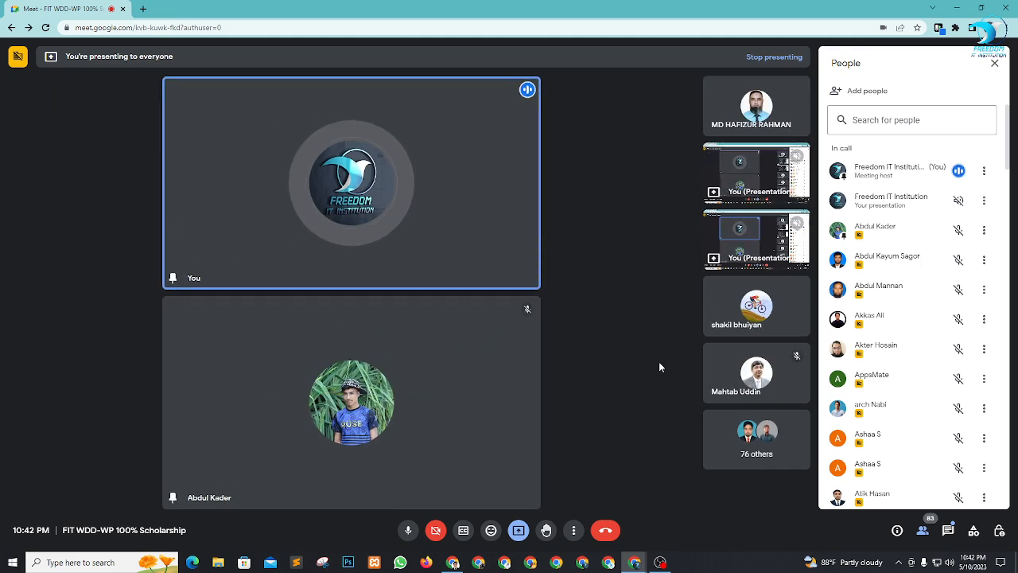
click(994, 64)
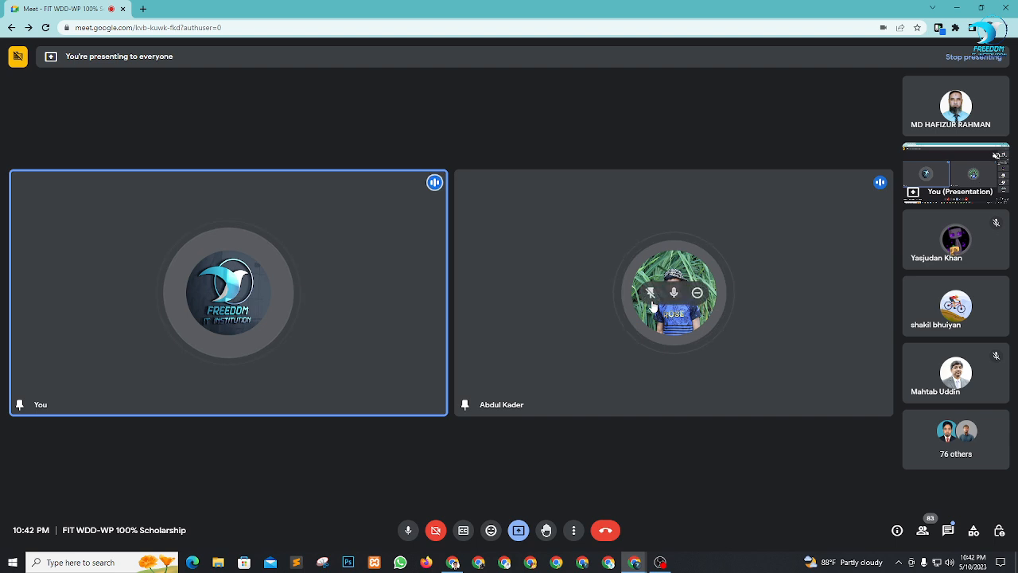
click(650, 296)
click(922, 530)
scroll(888, 316, down, 3)
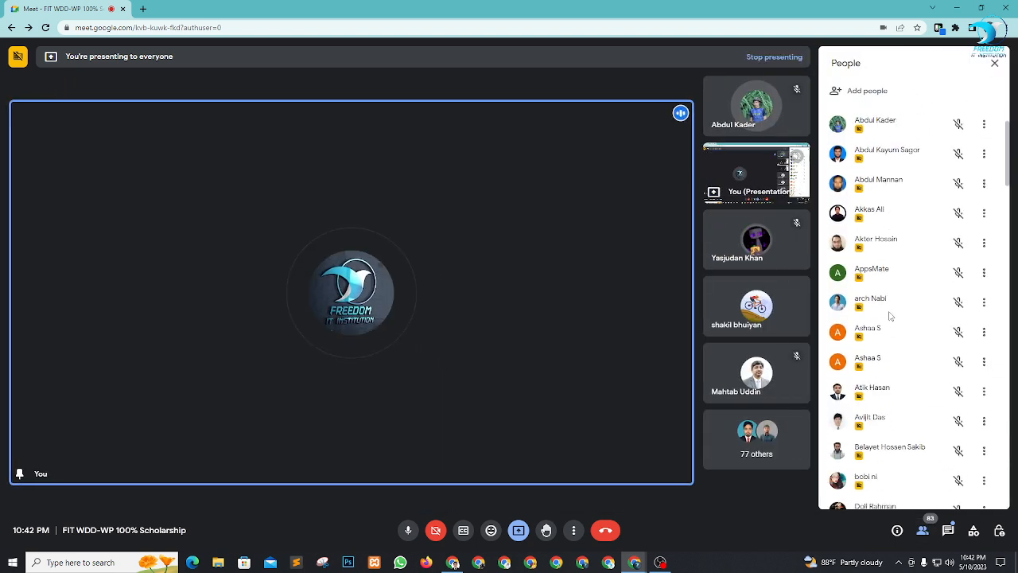
scroll(895, 319, down, 10)
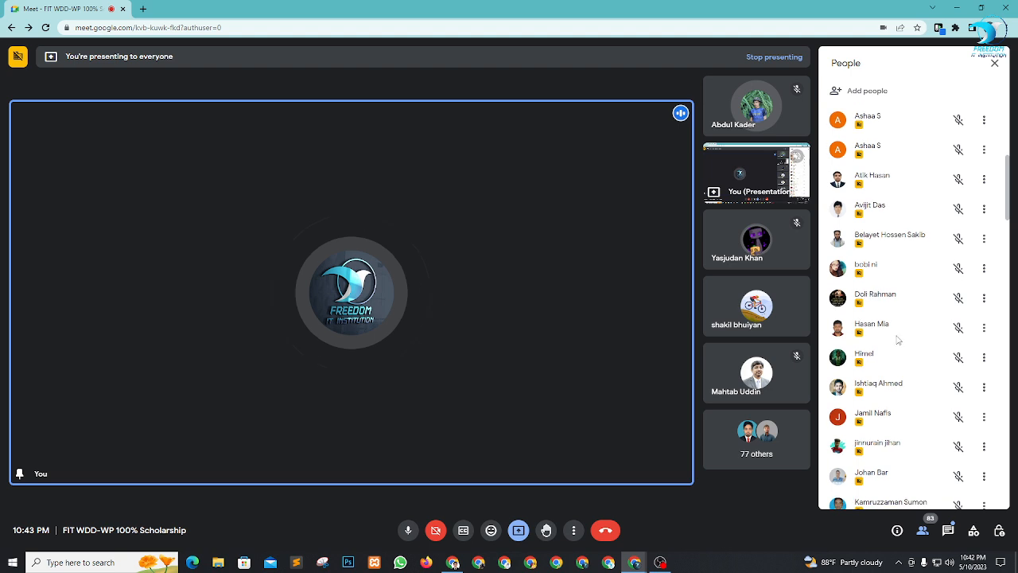
scroll(898, 334, down, 6)
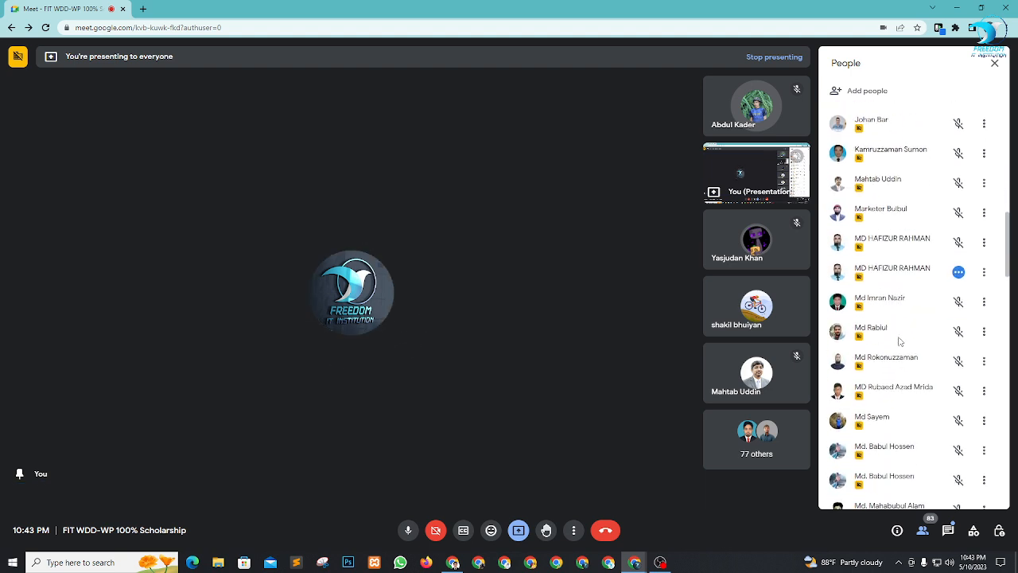
Step: Pin the newly speaking attendee beside your own tile, close the participant list, and switch to OBS Studio
click(734, 105)
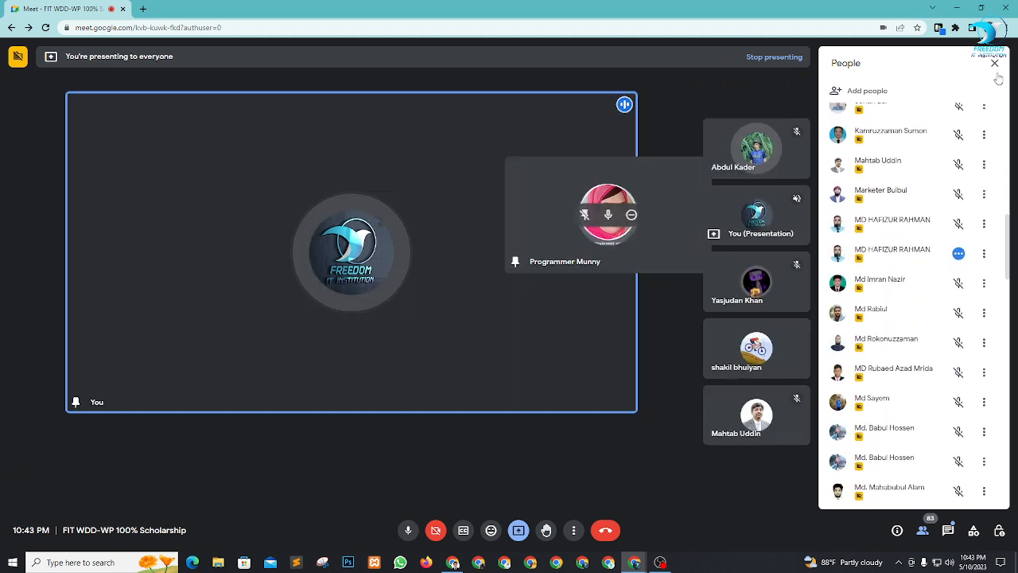
click(994, 64)
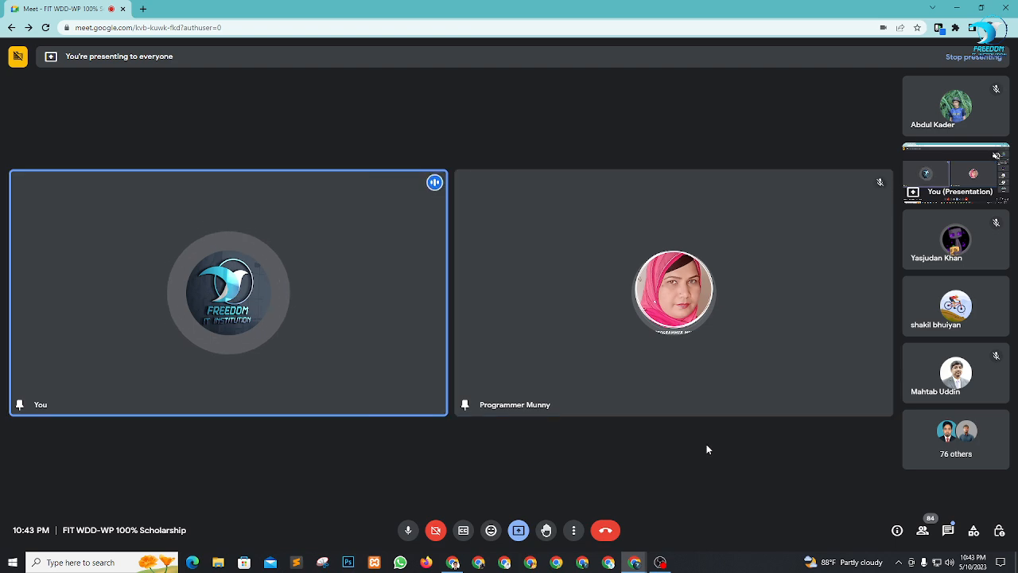
click(661, 562)
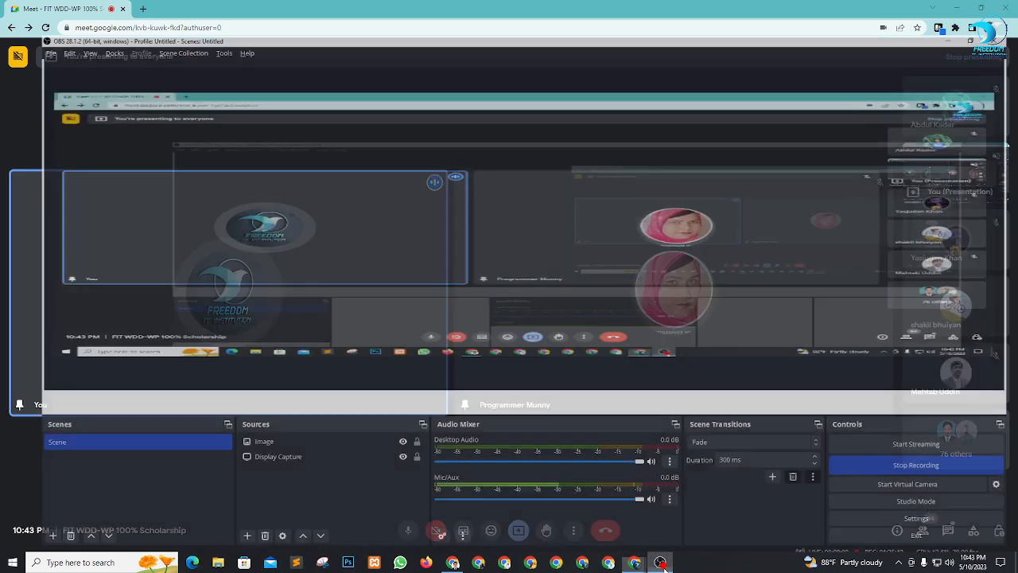